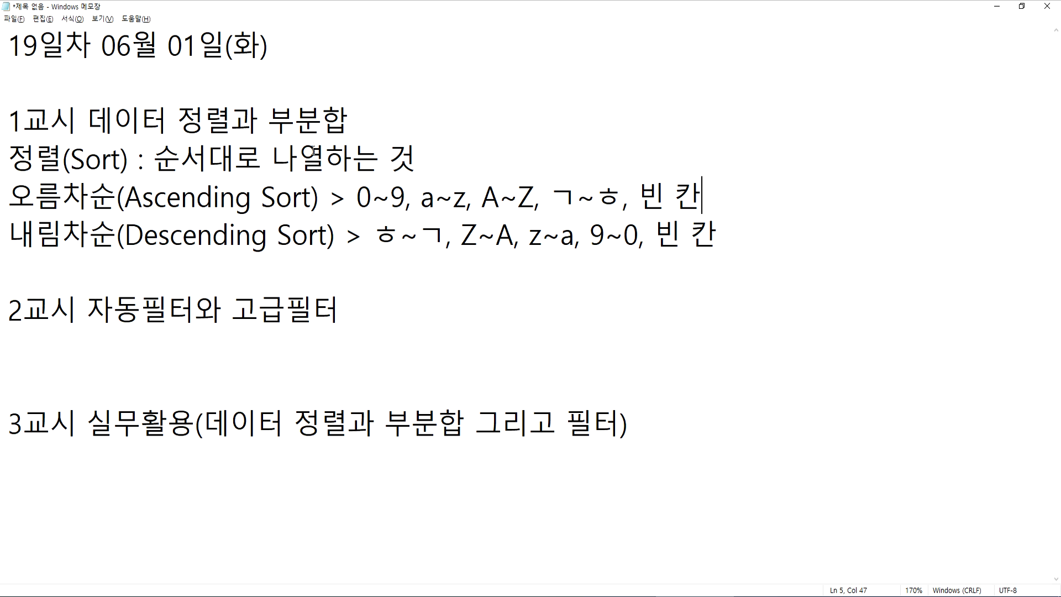
Switch to the browser, close the 정렬 wiki page, load the remaining site's home page and minimize the browser
{"action": "left_click", "coordinate": [146, 270]}
{"action": "key", "text": "alt+Tab"}
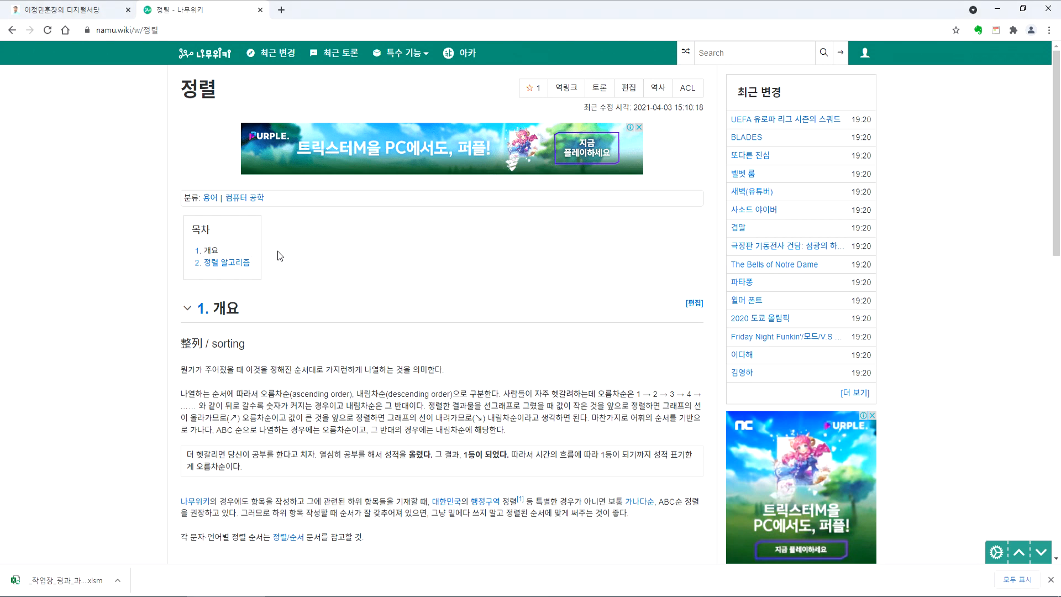
{"action": "left_click", "coordinate": [261, 10]}
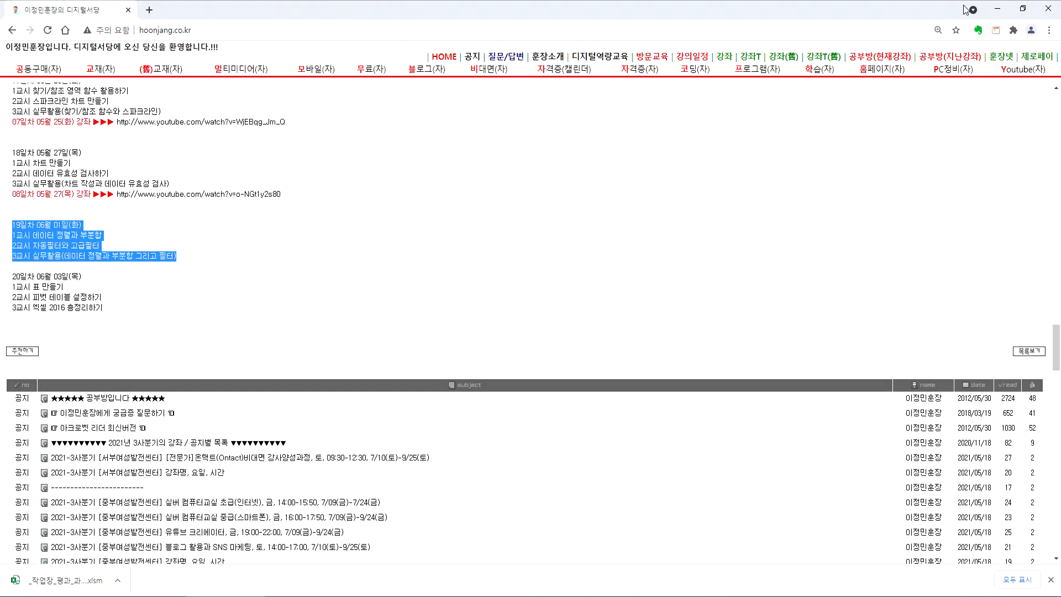
{"action": "left_click", "coordinate": [444, 57]}
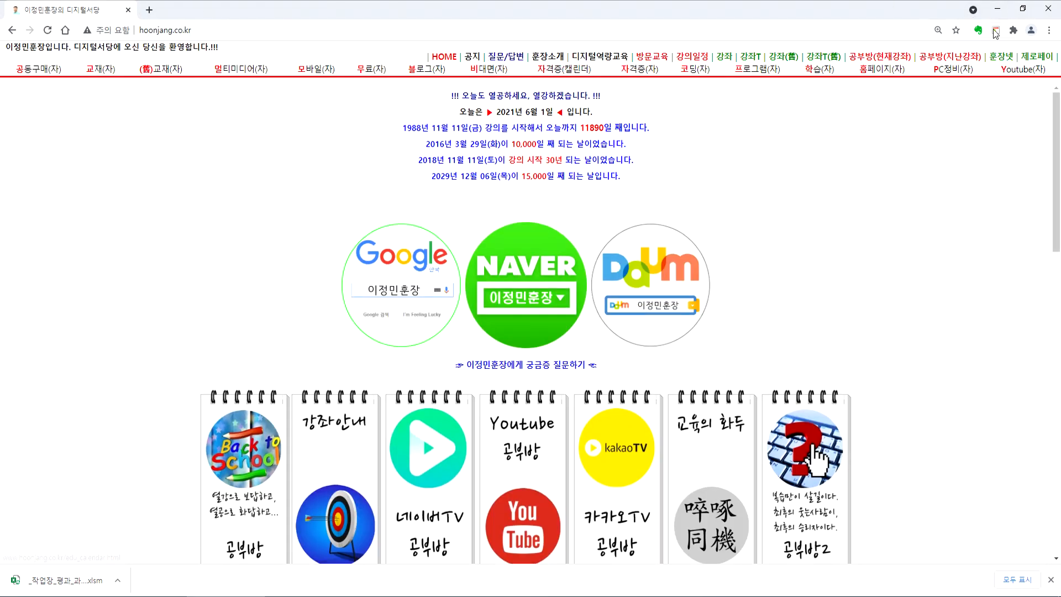
{"action": "left_click", "coordinate": [996, 10]}
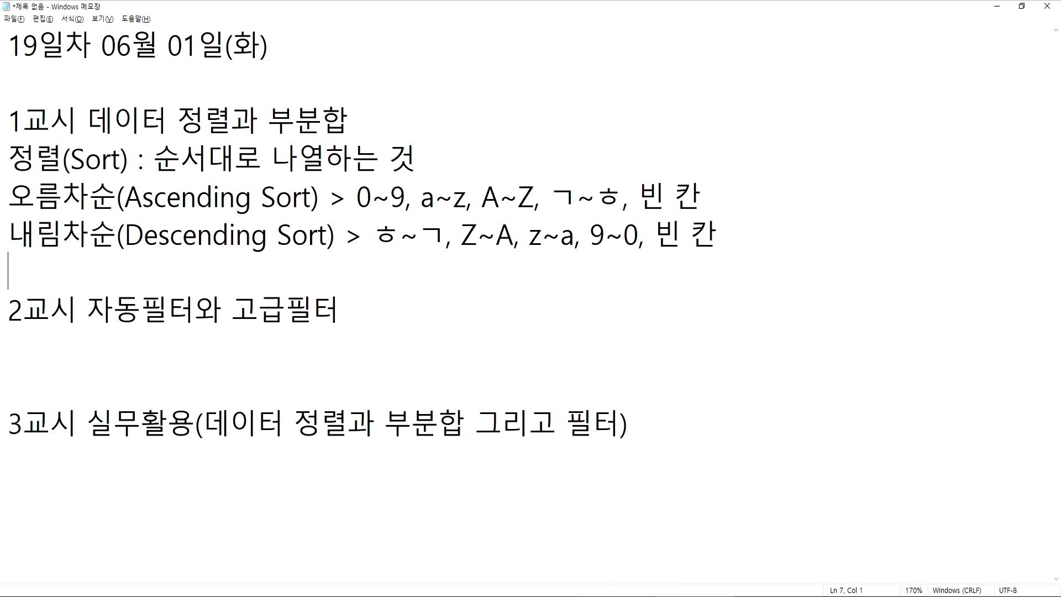
Switch to the Excel workbook 도서현황.xlsx, clear cell G6 in the 재고금액 column and undo the deletion
{"action": "key", "text": "alt+Tab"}
{"action": "left_click", "coordinate": [618, 297]}
{"action": "key", "text": "Delete"}
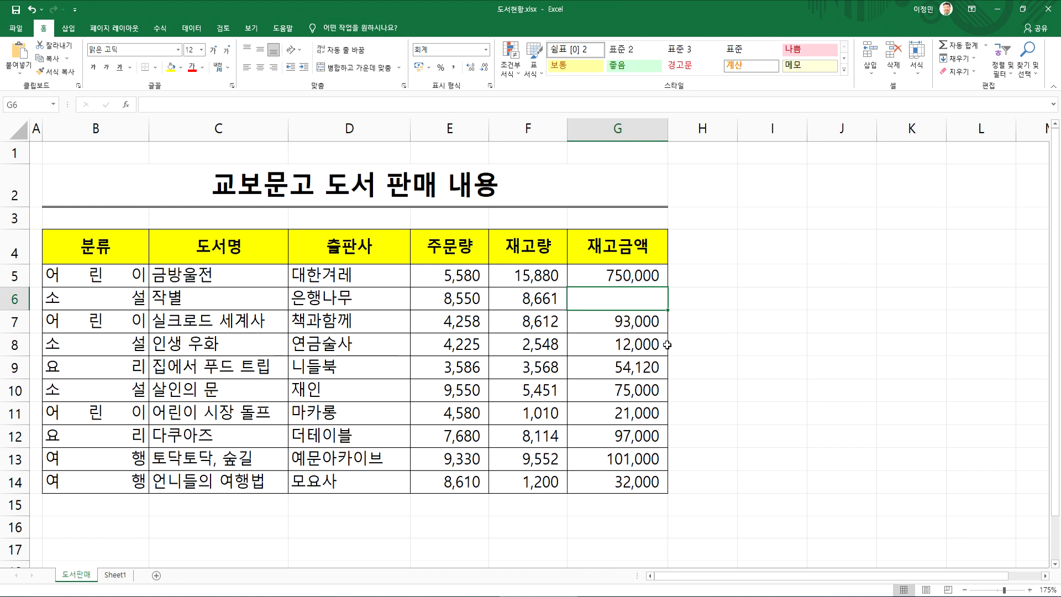
{"action": "key", "text": "ctrl+z"}
{"action": "left_click", "coordinate": [629, 359]}
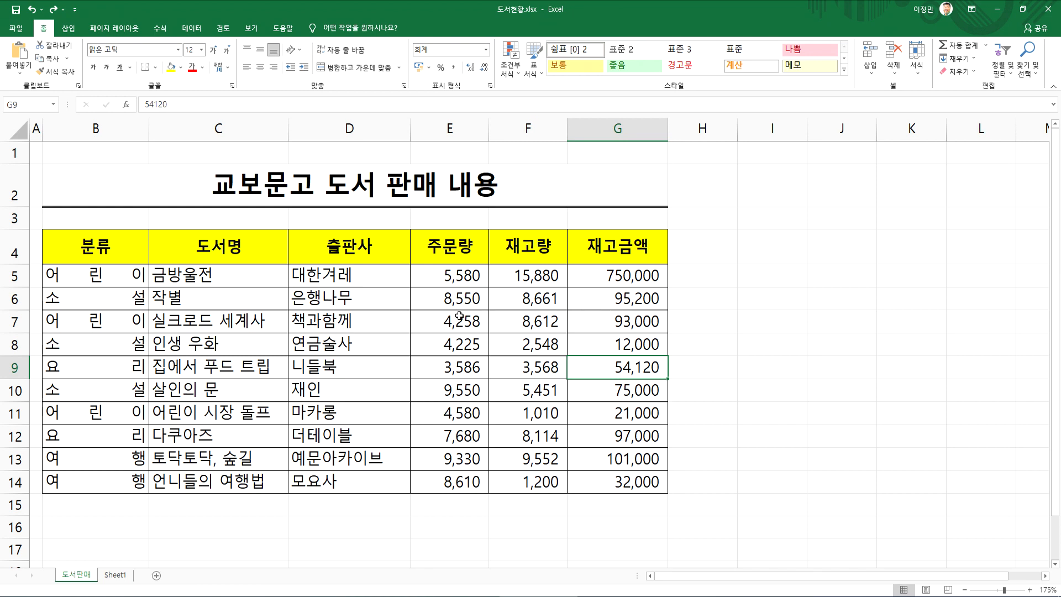
{"action": "left_click_drag", "start_coordinate": [111, 279], "coordinate": [113, 462]}
{"action": "left_click", "coordinate": [315, 283]}
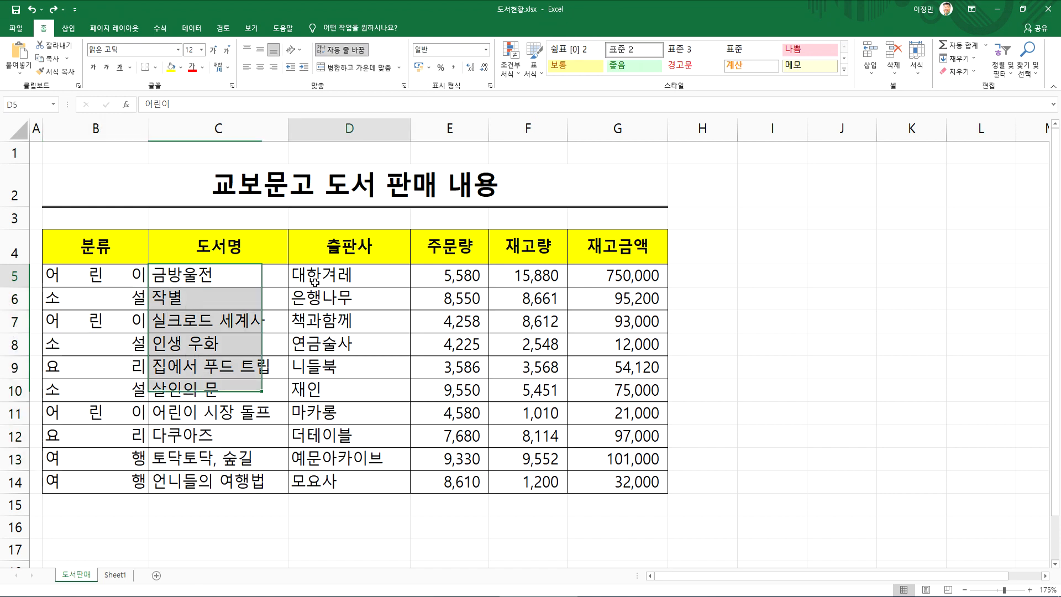
{"action": "left_click", "coordinate": [215, 277]}
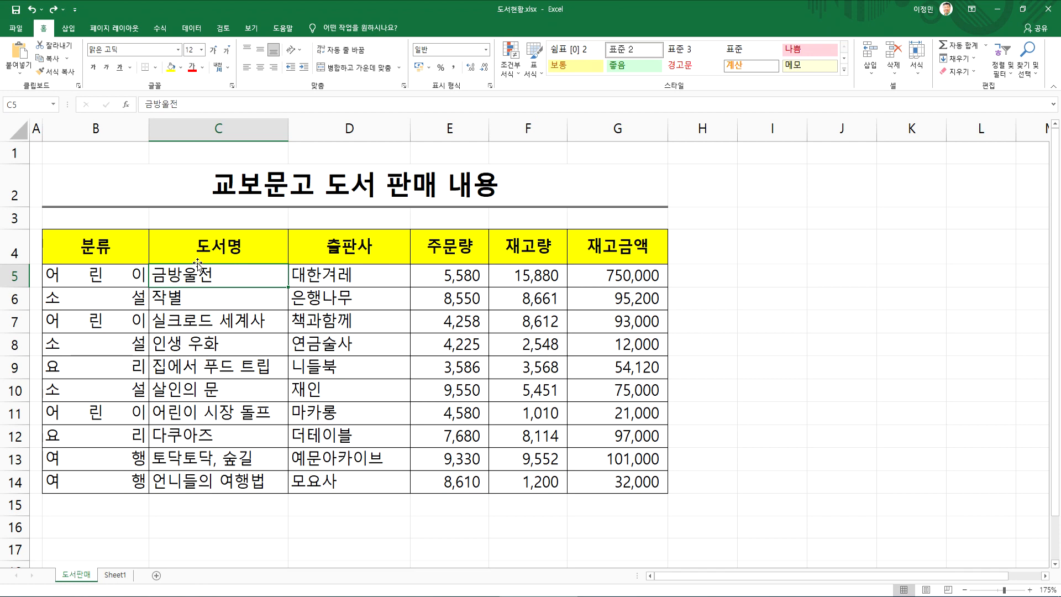
{"action": "left_click", "coordinate": [201, 133]}
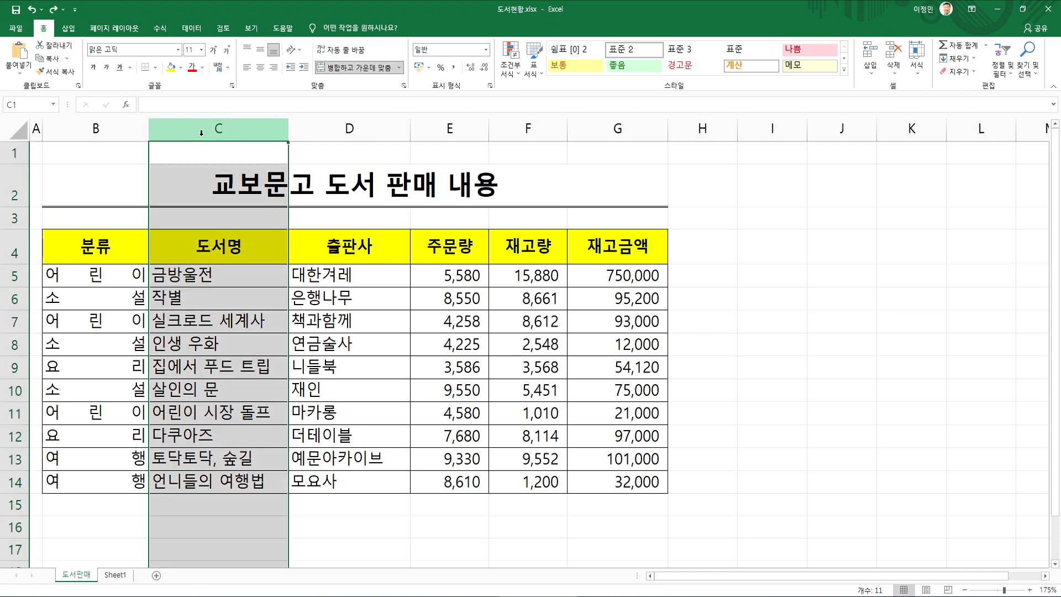
{"action": "left_click", "coordinate": [203, 328]}
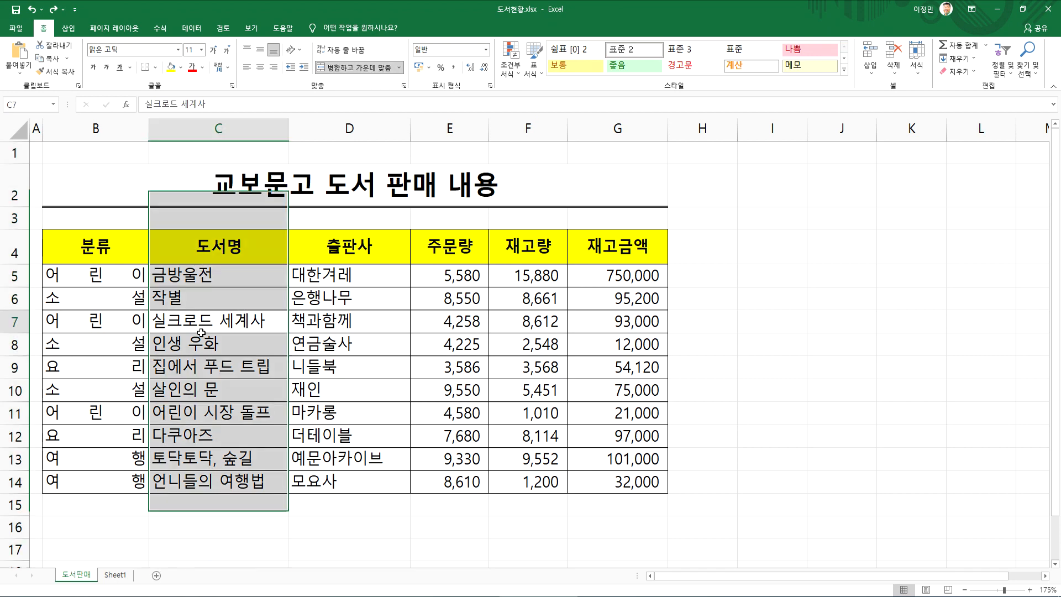
Sort the book sales table by 도서명 in ascending order, and re-sort it by 도서명 in descending order
{"action": "left_click", "coordinate": [202, 255]}
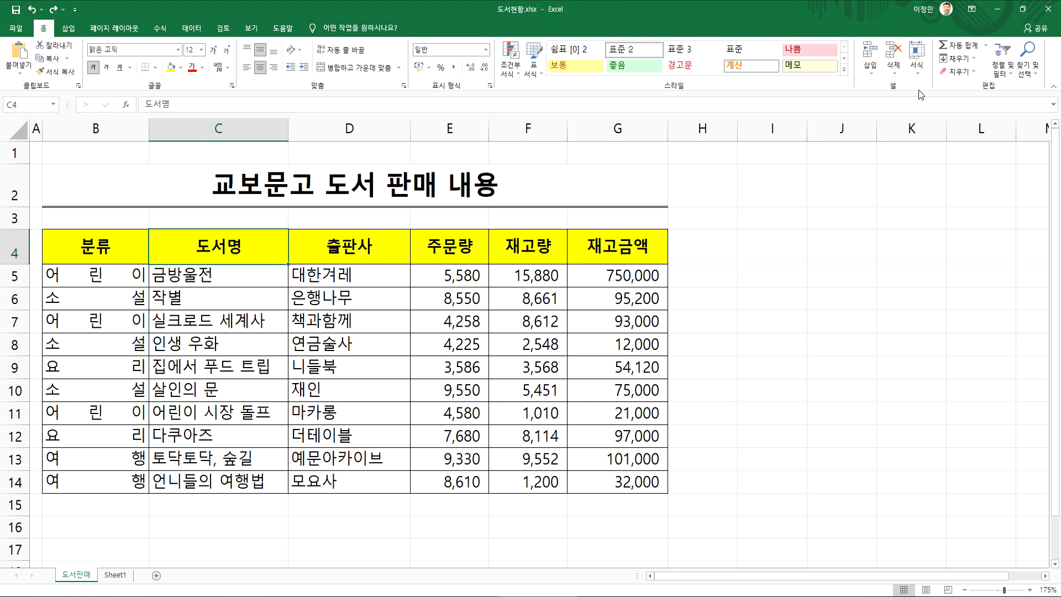
{"action": "left_click", "coordinate": [1002, 74]}
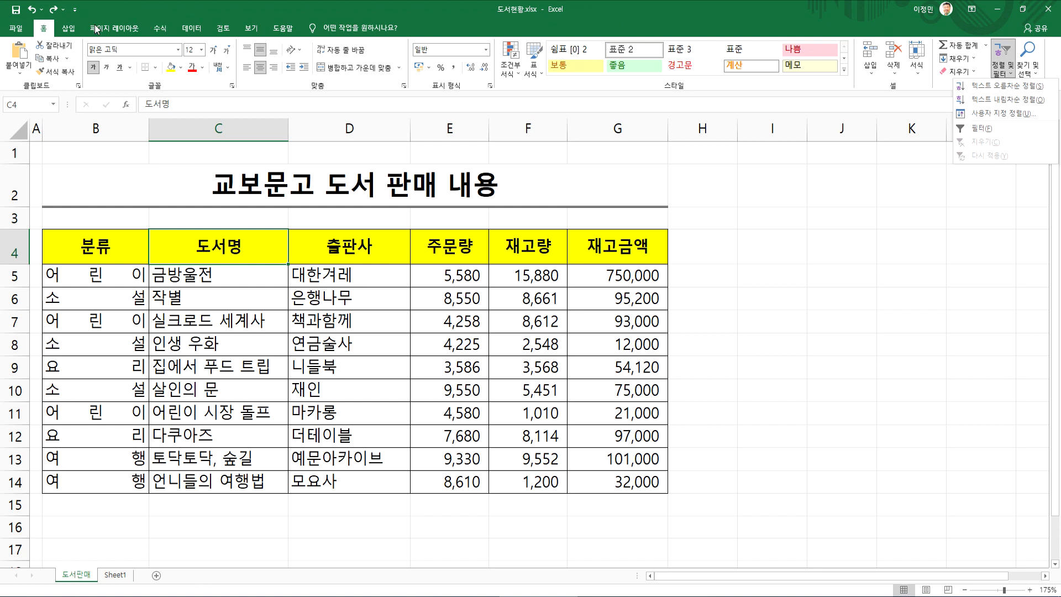
{"action": "left_click", "coordinate": [191, 28]}
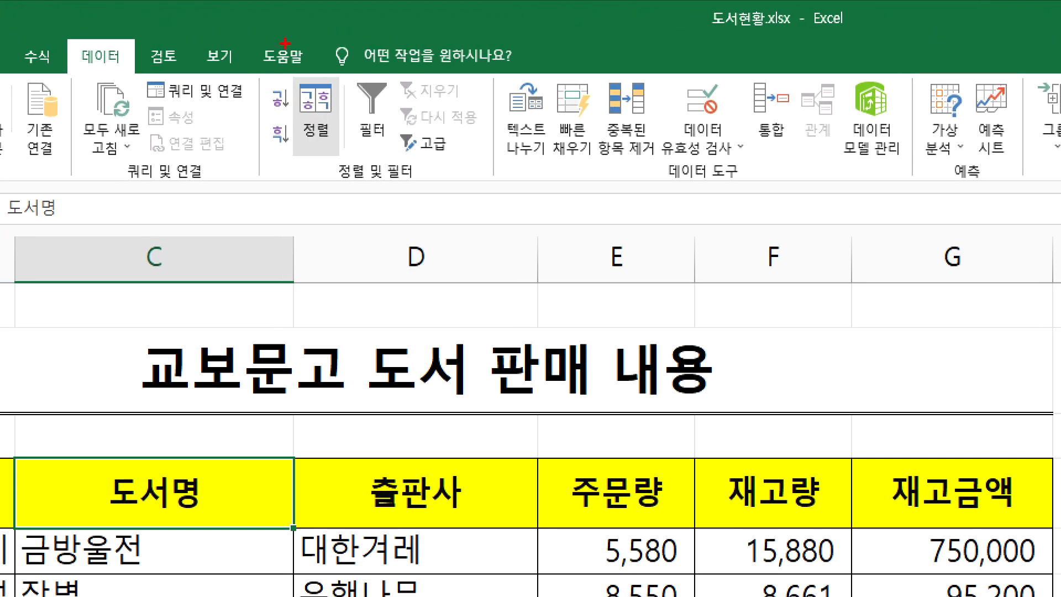
{"action": "left_click_drag", "start_coordinate": [268, 82], "coordinate": [288, 72]}
{"action": "mouse_move", "coordinate": [290, 165]}
{"action": "left_mouse_down"}
{"action": "mouse_move", "coordinate": [310, 126]}
{"action": "mouse_move", "coordinate": [311, 164]}
{"action": "left_mouse_up"}
{"action": "key", "text": "Escape"}
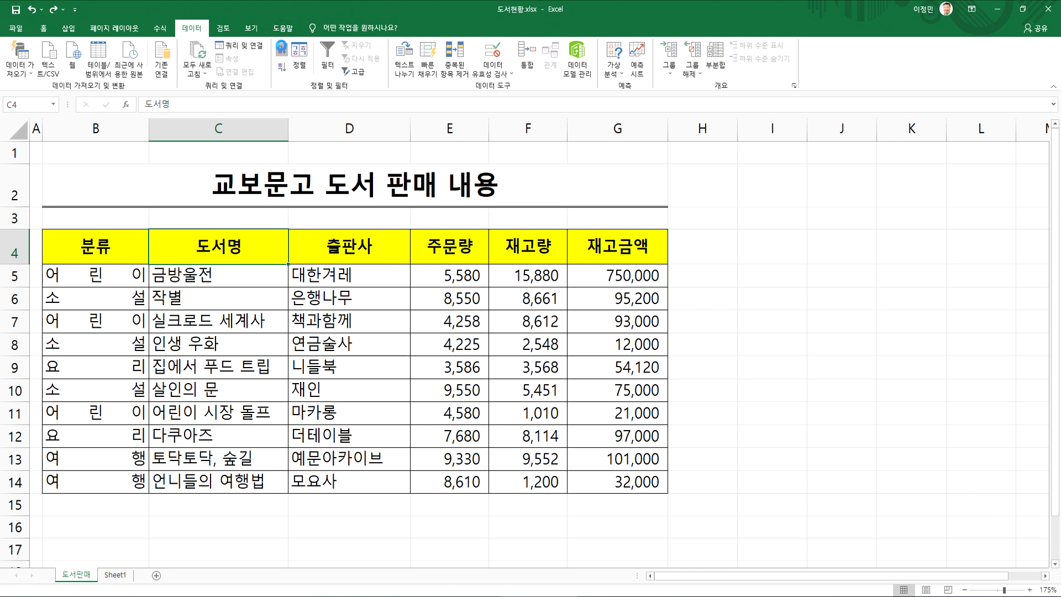
{"action": "left_click", "coordinate": [281, 50]}
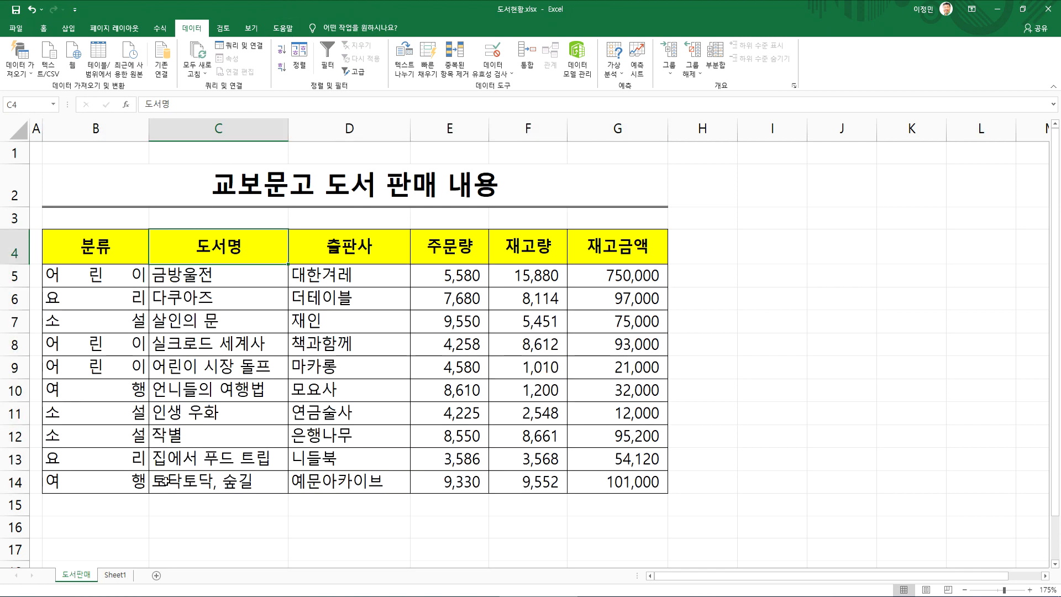
{"action": "left_click", "coordinate": [282, 71]}
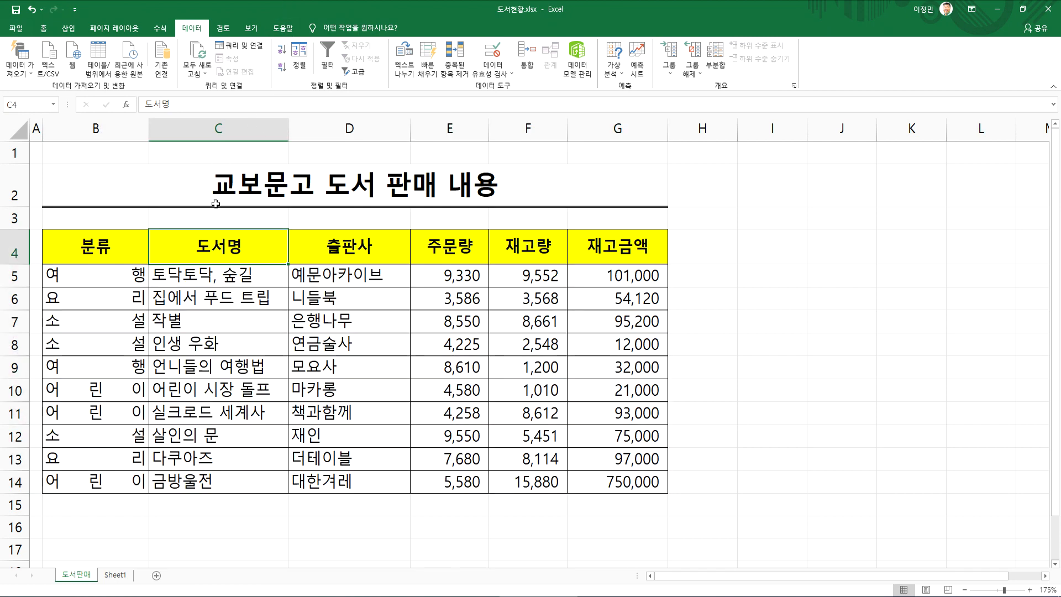
{"action": "left_click", "coordinate": [181, 476]}
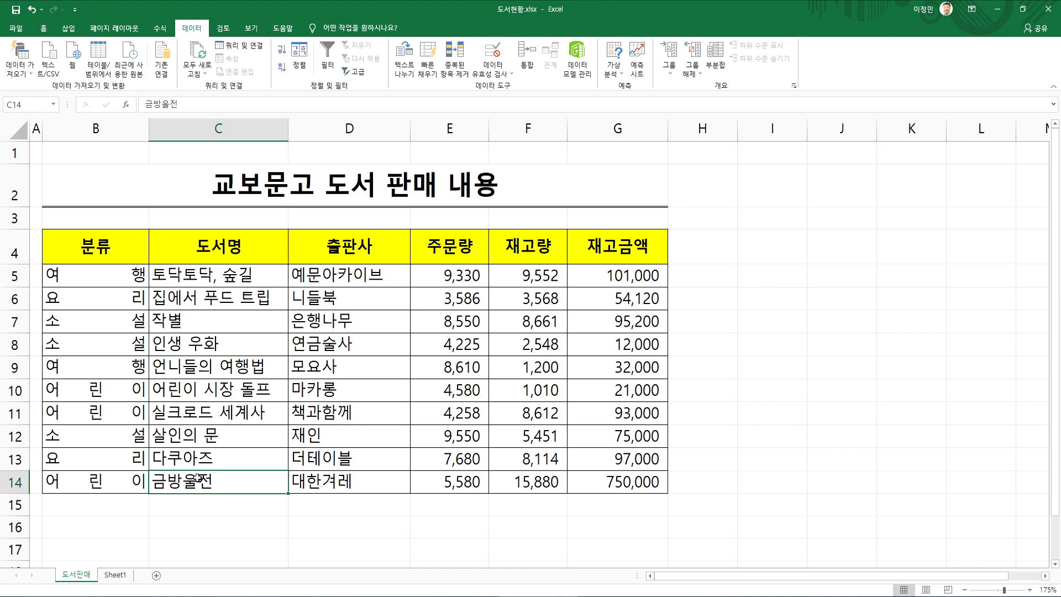
Sort the book sales table by 재고금액 in ascending order, and re-sort it by 재고금액 in descending order
{"action": "left_click", "coordinate": [601, 279]}
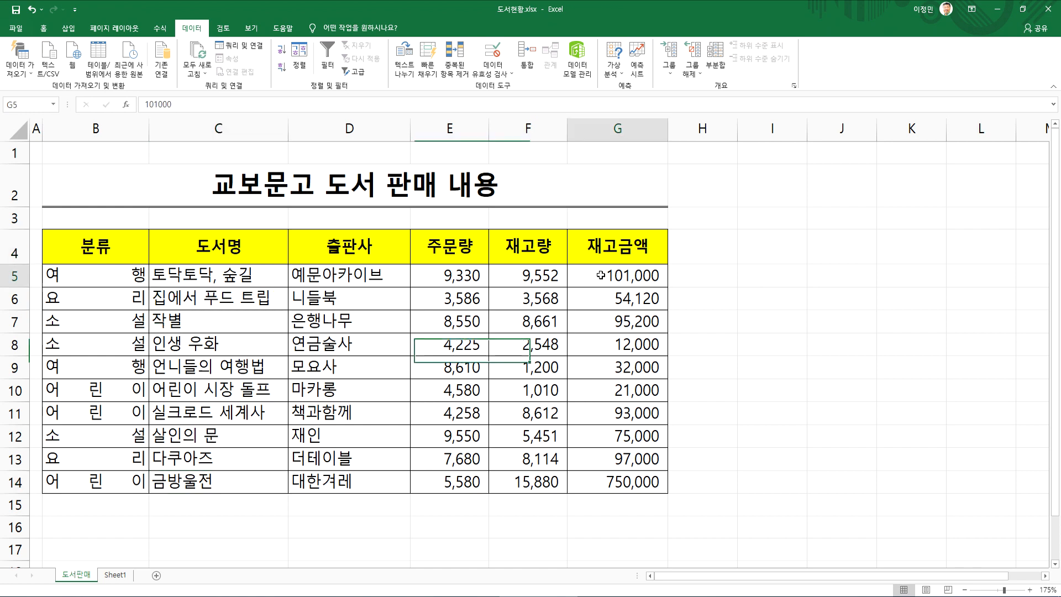
{"action": "left_click", "coordinate": [282, 52]}
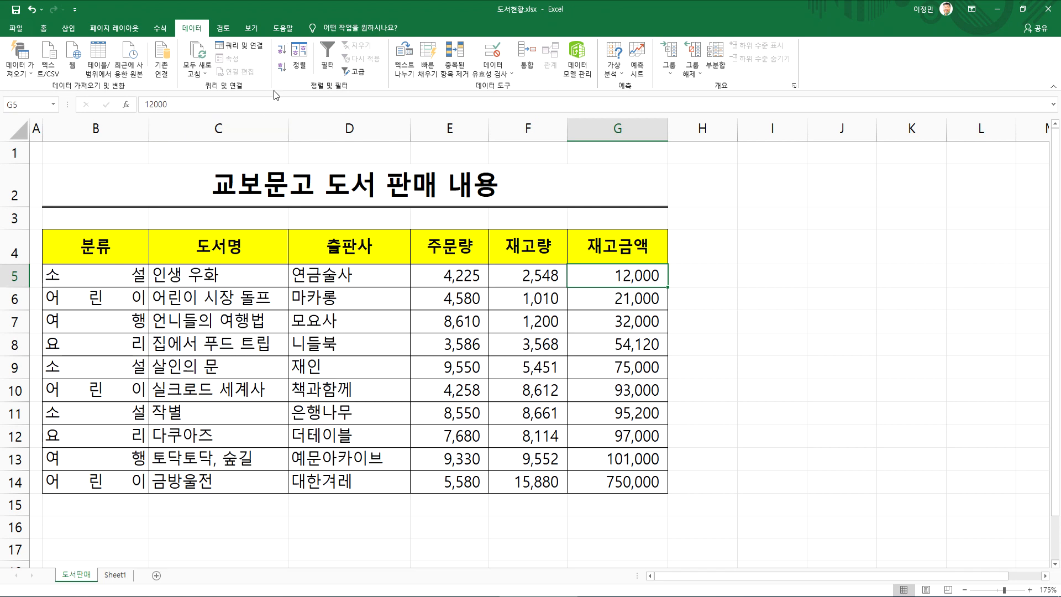
{"action": "left_click", "coordinate": [282, 67]}
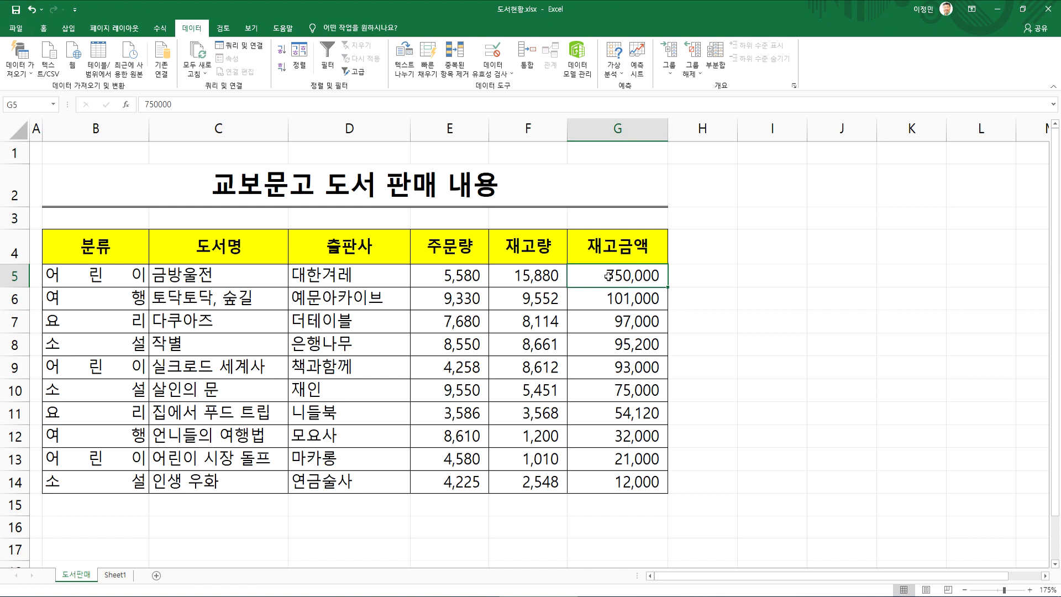
{"action": "left_click", "coordinate": [611, 129]}
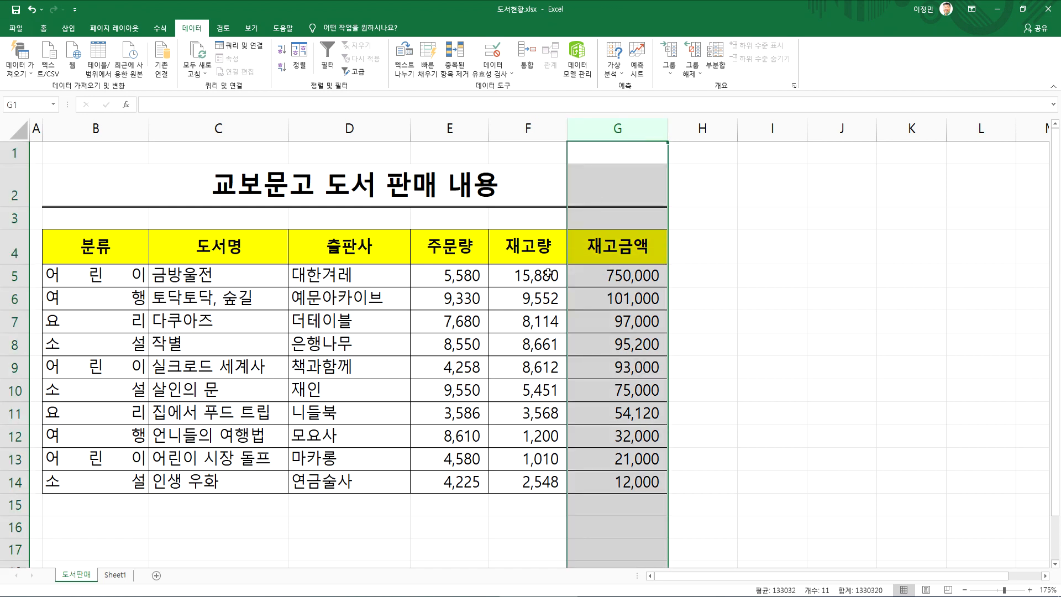
Sort the book sales table by 출판사 in ascending order, and re-sort it by 출판사 in descending order
{"action": "left_click", "coordinate": [369, 283]}
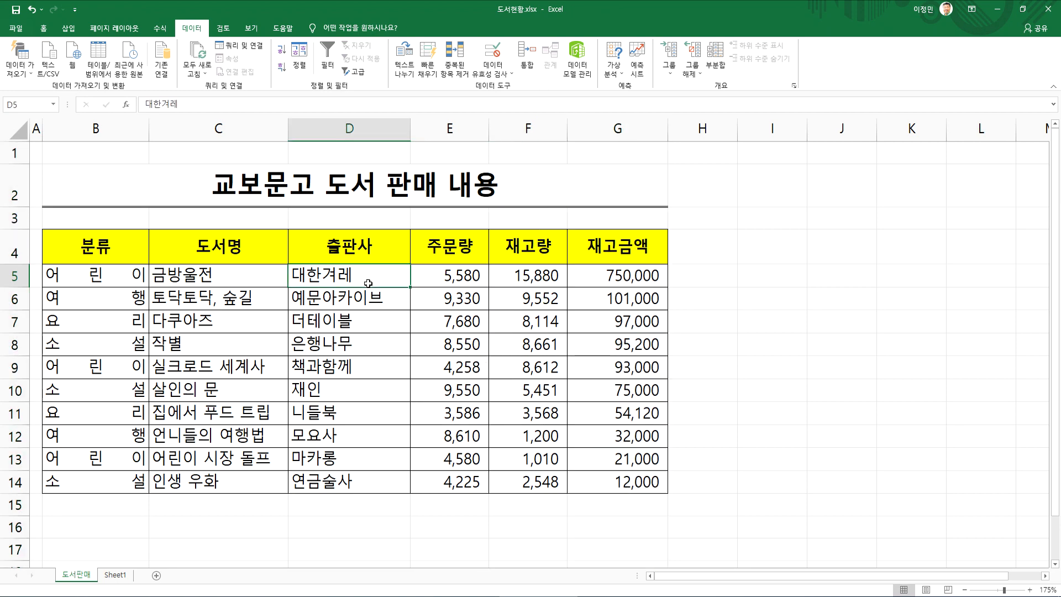
{"action": "left_click", "coordinate": [284, 58]}
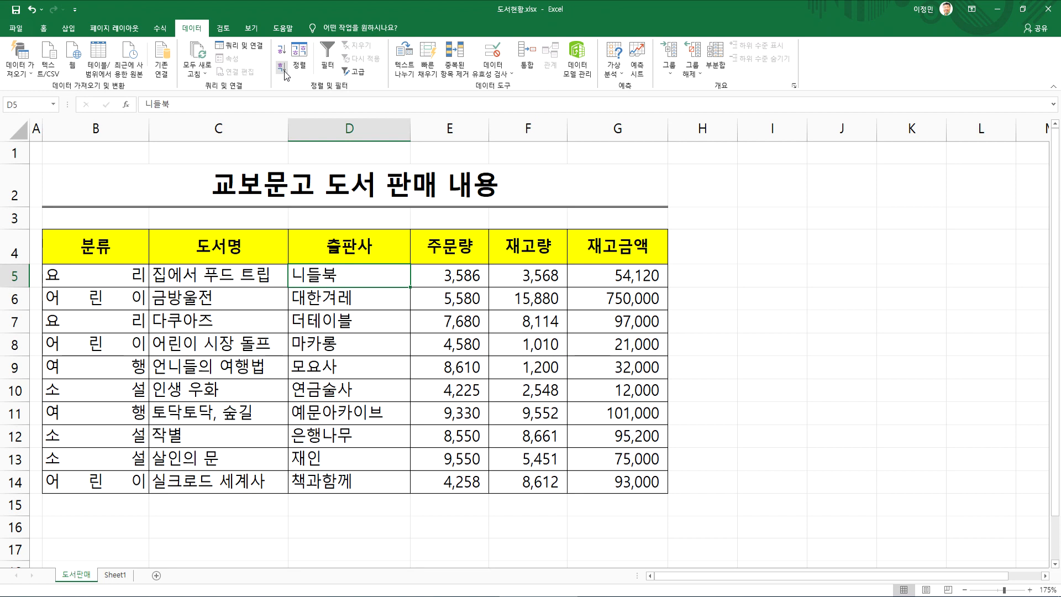
{"action": "left_click", "coordinate": [283, 69]}
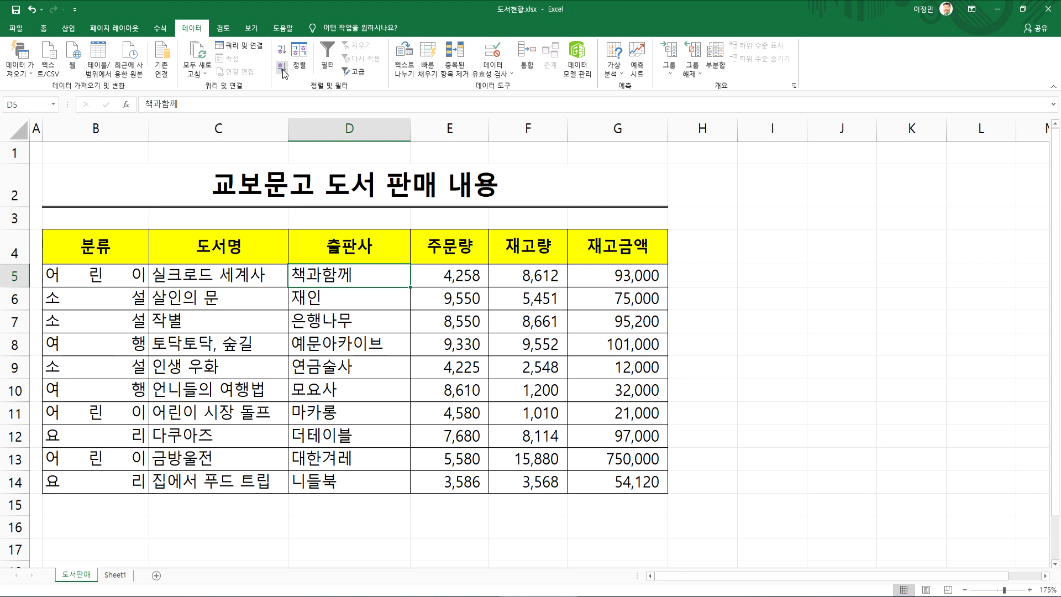
Undo all the sorts by 출판사, 재고금액 and 도서명 to restore the table's original row order
{"action": "left_click", "coordinate": [32, 11]}
{"action": "left_click", "coordinate": [32, 11]}
{"action": "left_click", "coordinate": [32, 11]}
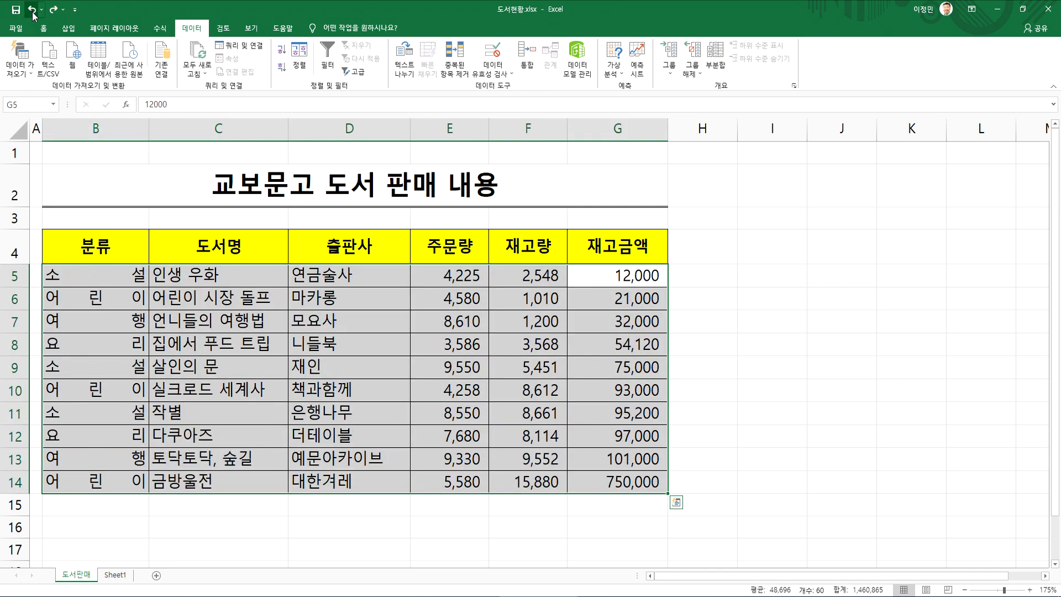
{"action": "left_click", "coordinate": [32, 11]}
{"action": "left_click", "coordinate": [33, 11]}
{"action": "left_click", "coordinate": [32, 11]}
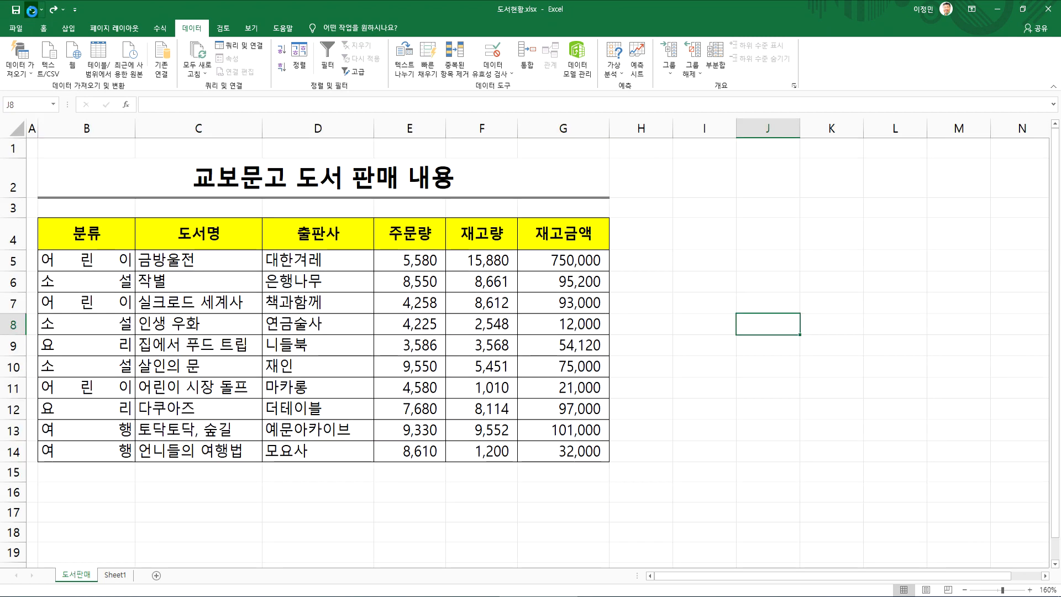
{"action": "scroll", "coordinate": [35, 17], "scroll_direction": "down", "scroll_amount": 1}
{"action": "left_click", "coordinate": [53, 244]}
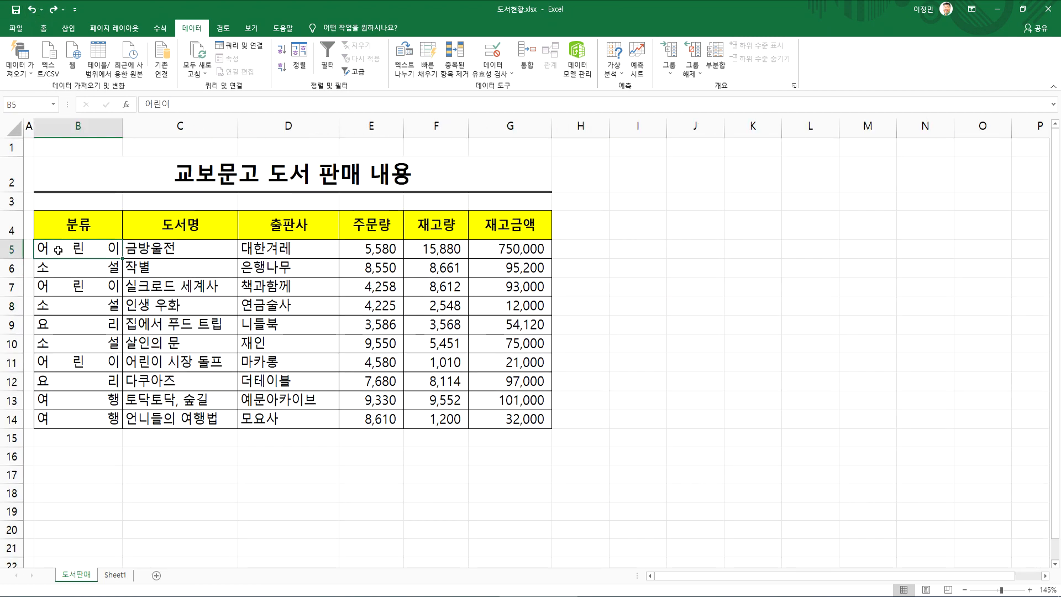
{"action": "scroll", "coordinate": [77, 243], "scroll_direction": "up", "scroll_amount": 3}
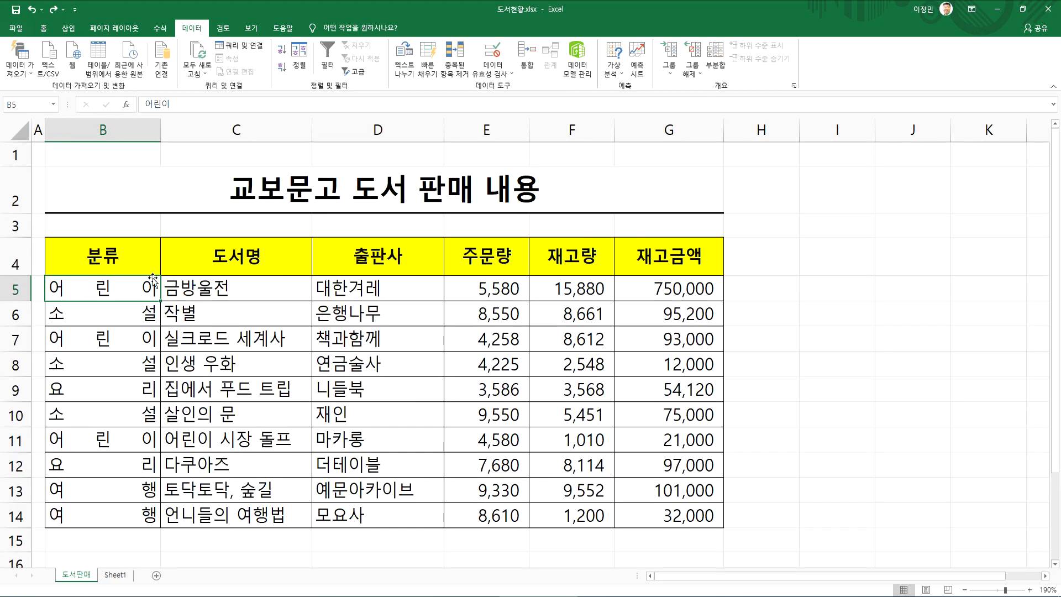
{"action": "scroll", "coordinate": [201, 286], "scroll_direction": "down", "scroll_amount": 4}
{"action": "scroll", "coordinate": [202, 285], "scroll_direction": "up", "scroll_amount": 4}
{"action": "scroll", "coordinate": [36, 15], "scroll_direction": "down", "scroll_amount": 2}
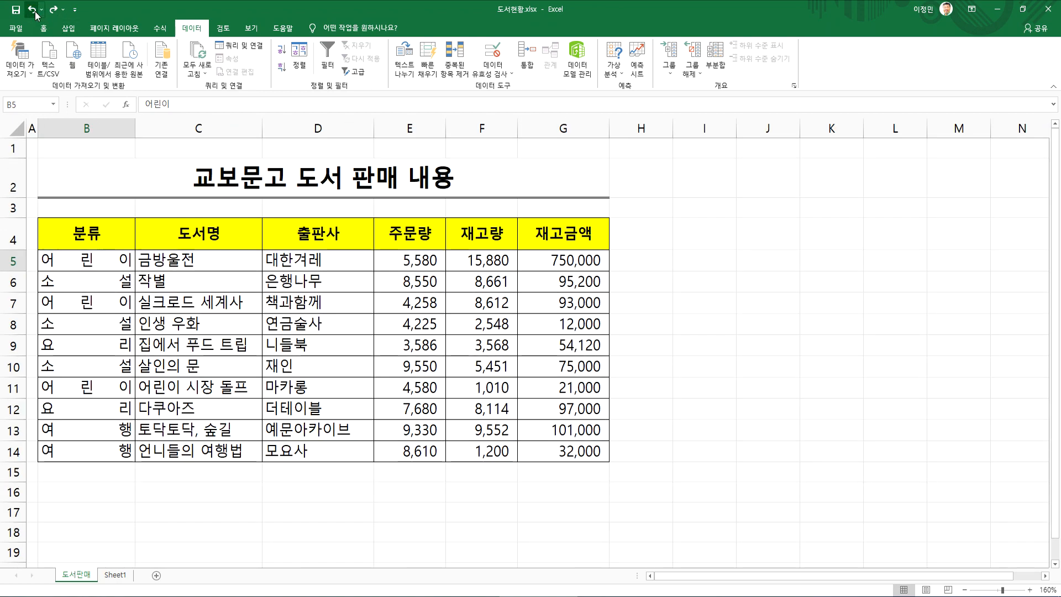
{"action": "scroll", "coordinate": [36, 15], "scroll_direction": "down", "scroll_amount": 1}
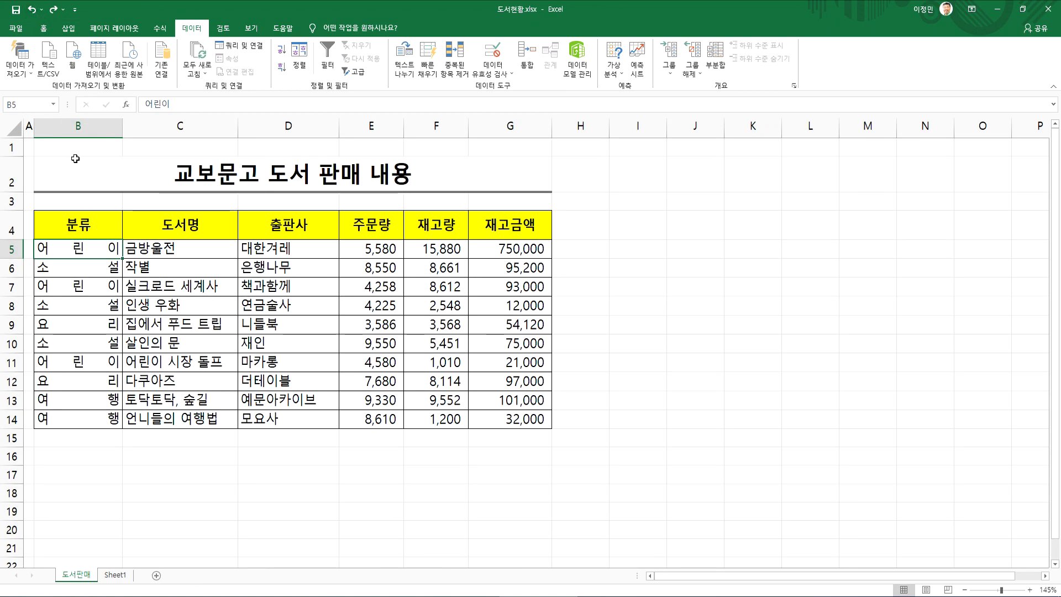
{"action": "scroll", "coordinate": [74, 157], "scroll_direction": "up", "scroll_amount": 3}
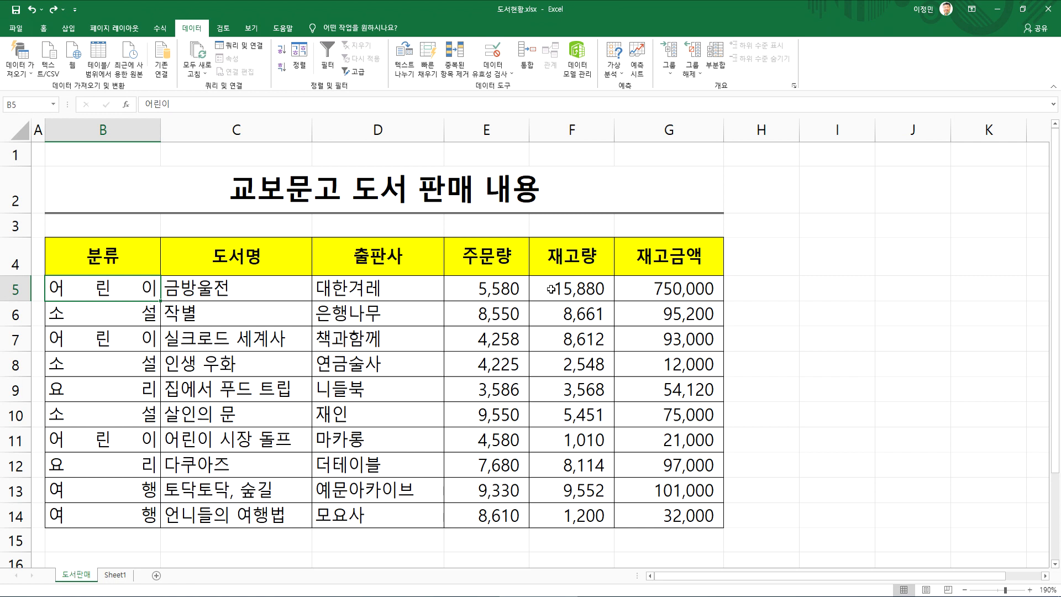
Examine the 재고량 column of the book sales table, from its header down through the stock quantities
{"action": "left_click", "coordinate": [570, 129]}
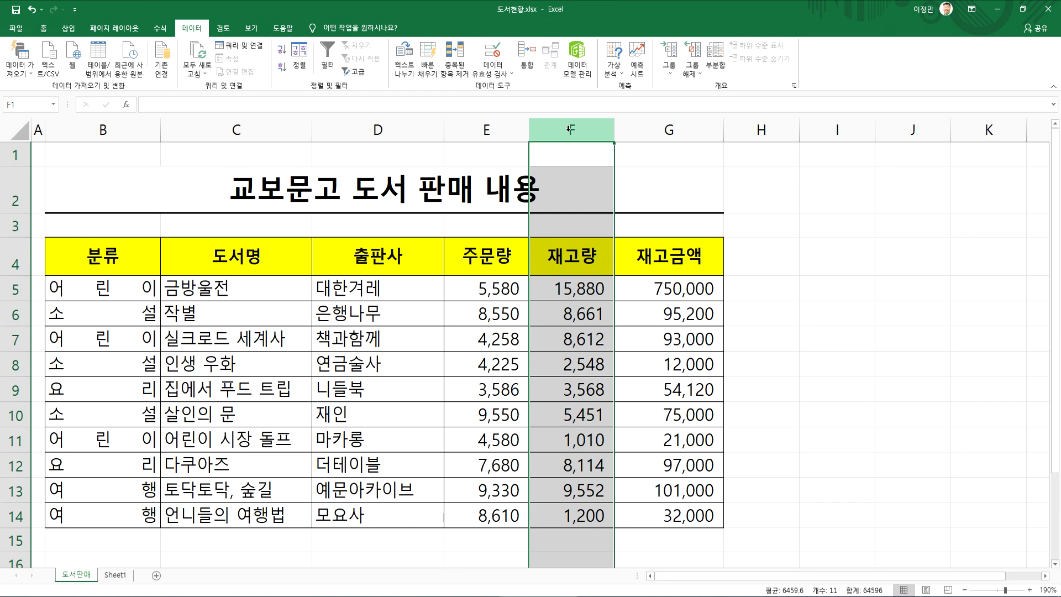
{"action": "left_click", "coordinate": [578, 296]}
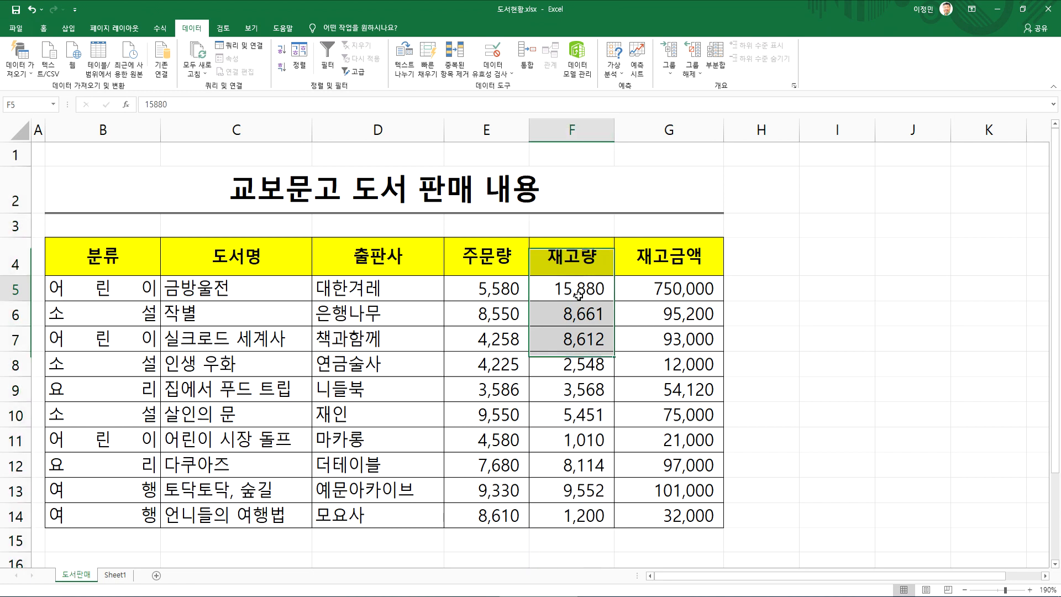
{"action": "left_click", "coordinate": [570, 133]}
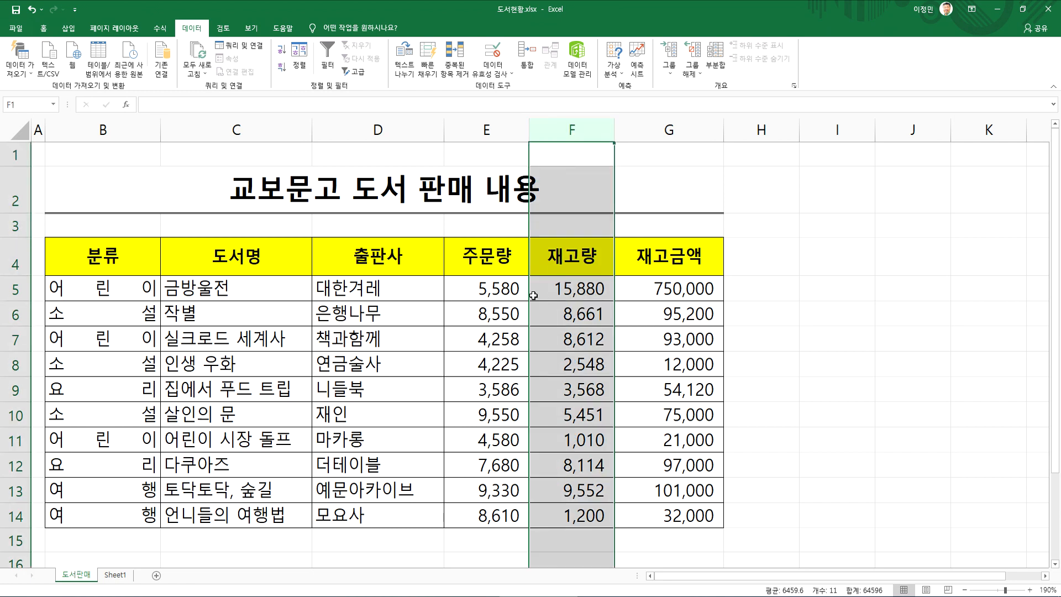
{"action": "left_click", "coordinate": [544, 336]}
{"action": "left_click_drag", "start_coordinate": [550, 266], "coordinate": [561, 464]}
{"action": "left_click", "coordinate": [560, 268]}
{"action": "left_click", "coordinate": [503, 268]}
{"action": "left_click", "coordinate": [568, 255]}
{"action": "left_click", "coordinate": [571, 339]}
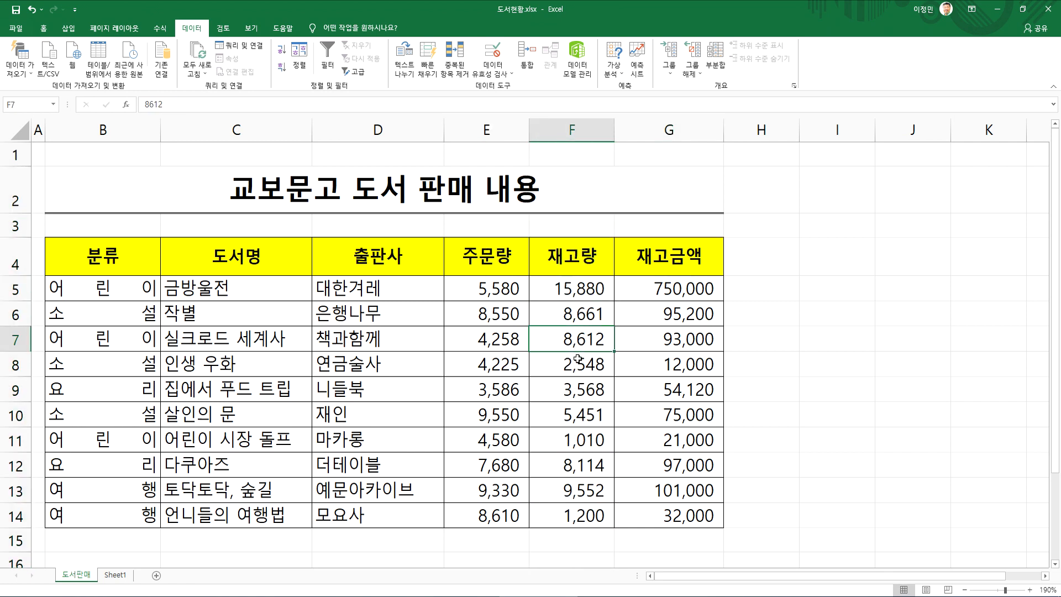
Close 도서현황.xlsx without saving its changes and reopen it from the recent workbooks
{"action": "left_click", "coordinate": [565, 285]}
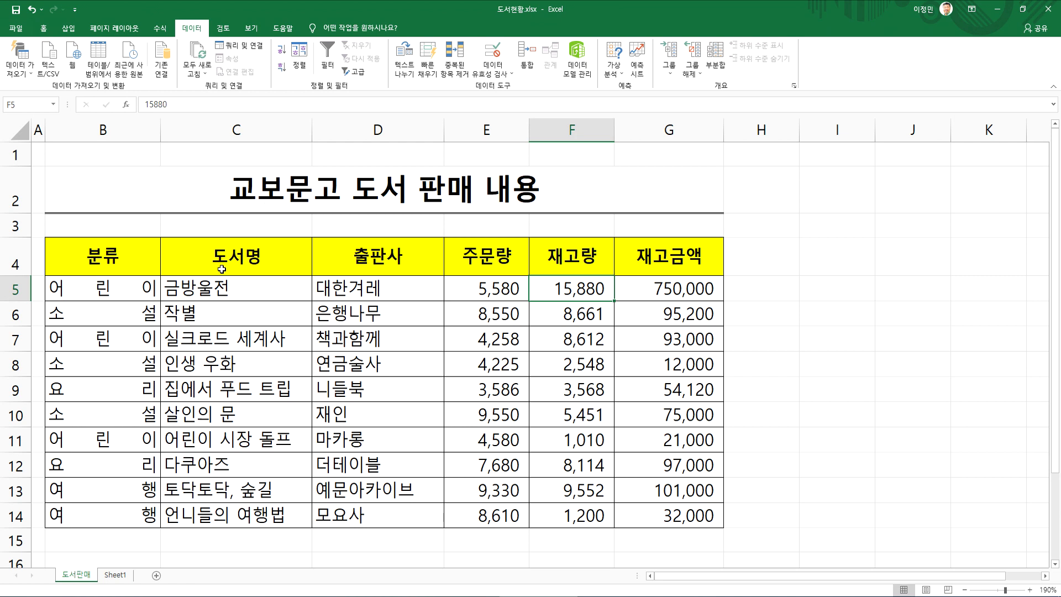
{"action": "left_click", "coordinate": [1049, 11]}
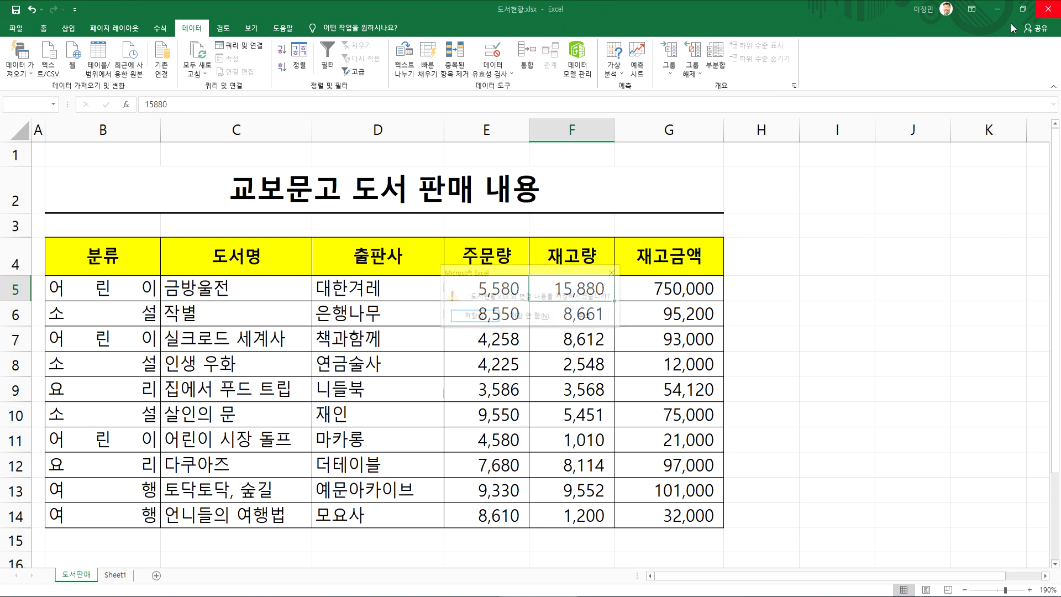
{"action": "left_click", "coordinate": [533, 320]}
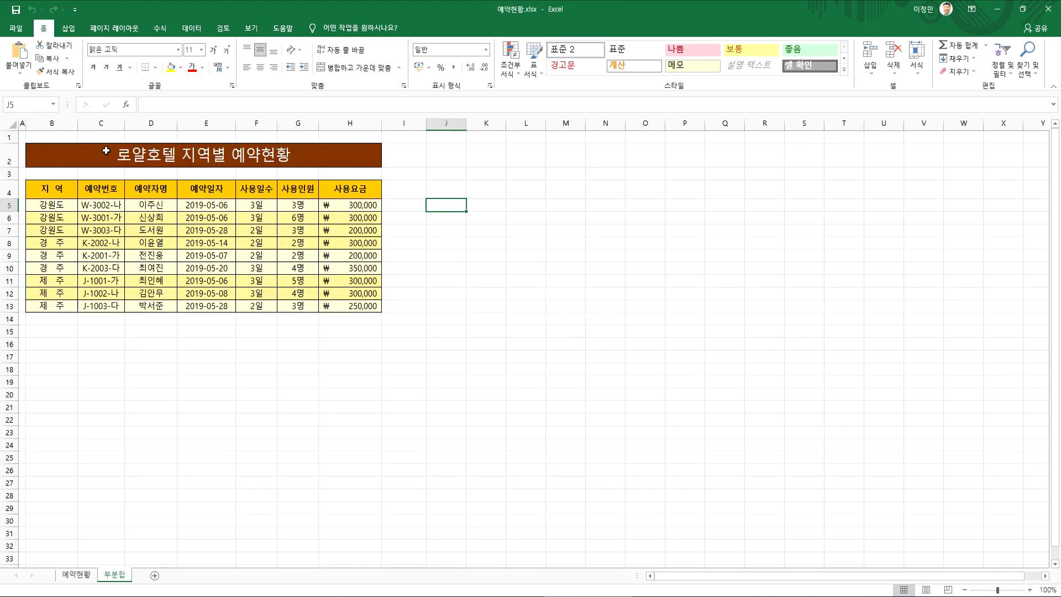
{"action": "left_click", "coordinate": [16, 28]}
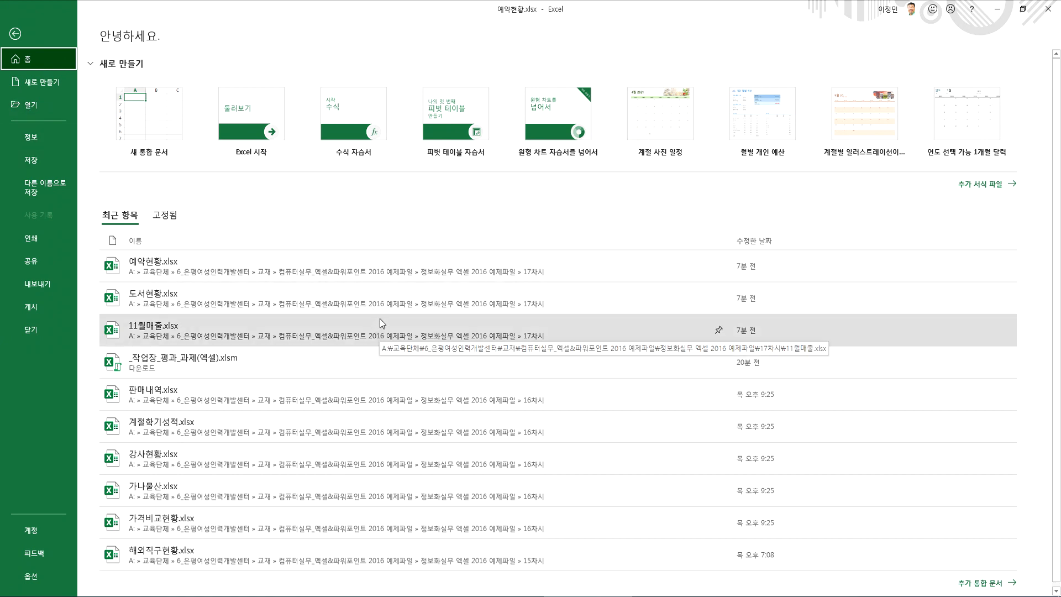
{"action": "left_click", "coordinate": [164, 300]}
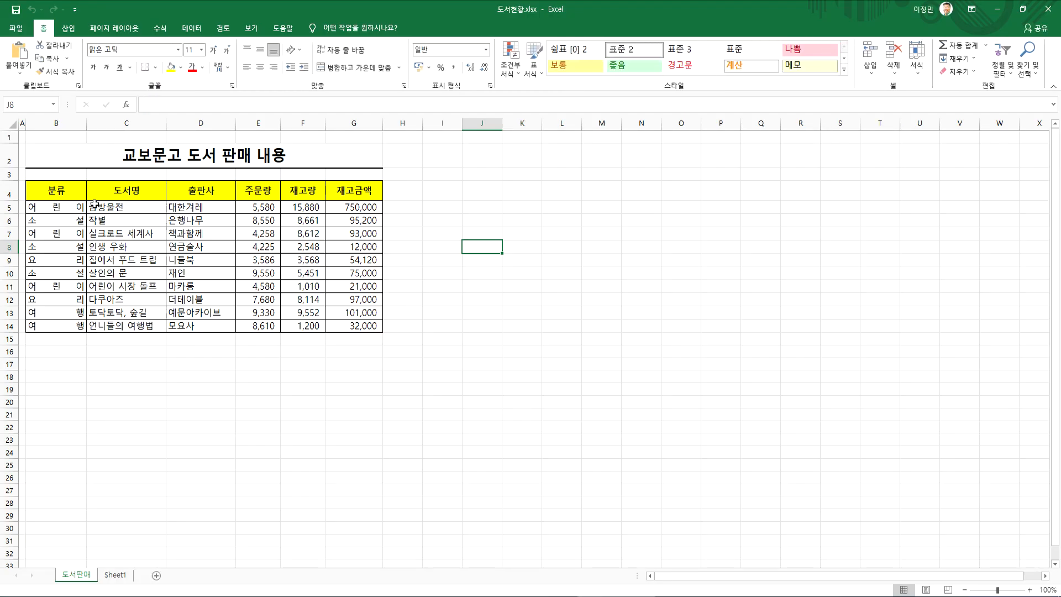
{"action": "left_click", "coordinate": [66, 194]}
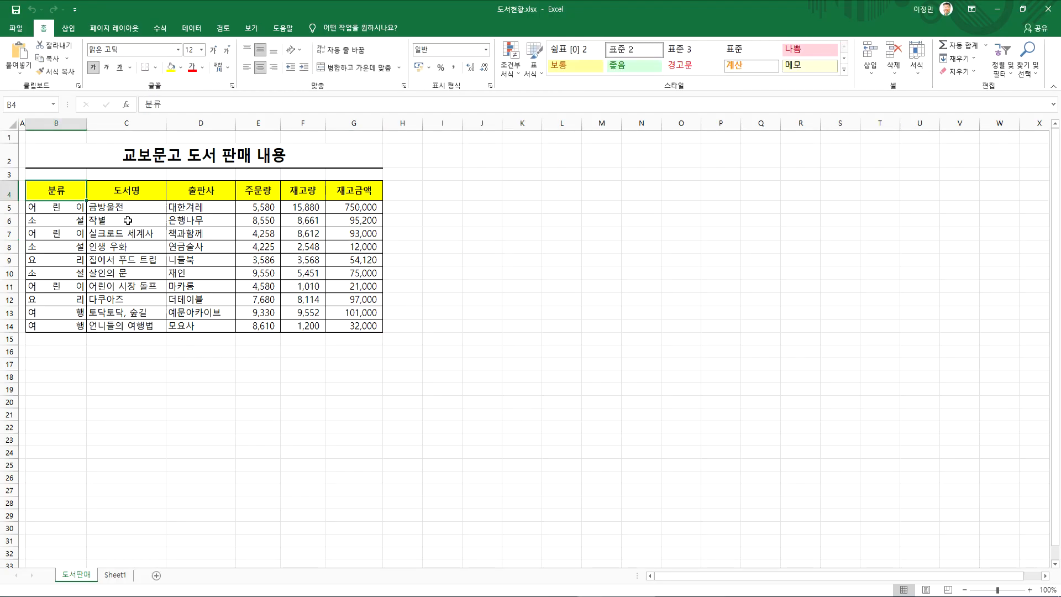
{"action": "scroll", "coordinate": [128, 221], "scroll_direction": "up", "scroll_amount": 4, "text": "ctrl"}
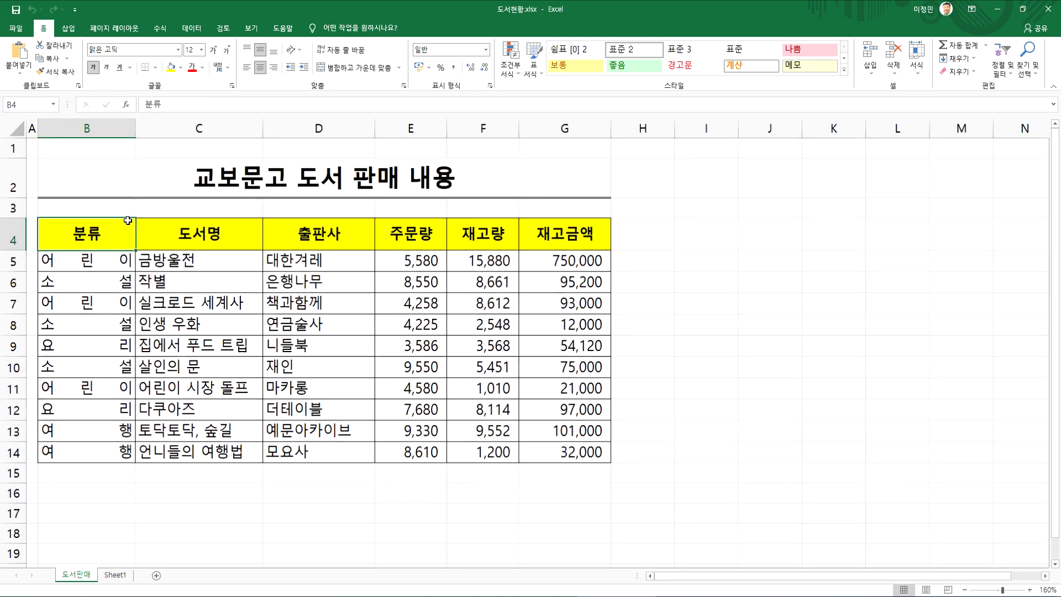
{"action": "key", "text": "Return"}
{"action": "left_click", "coordinate": [103, 232]}
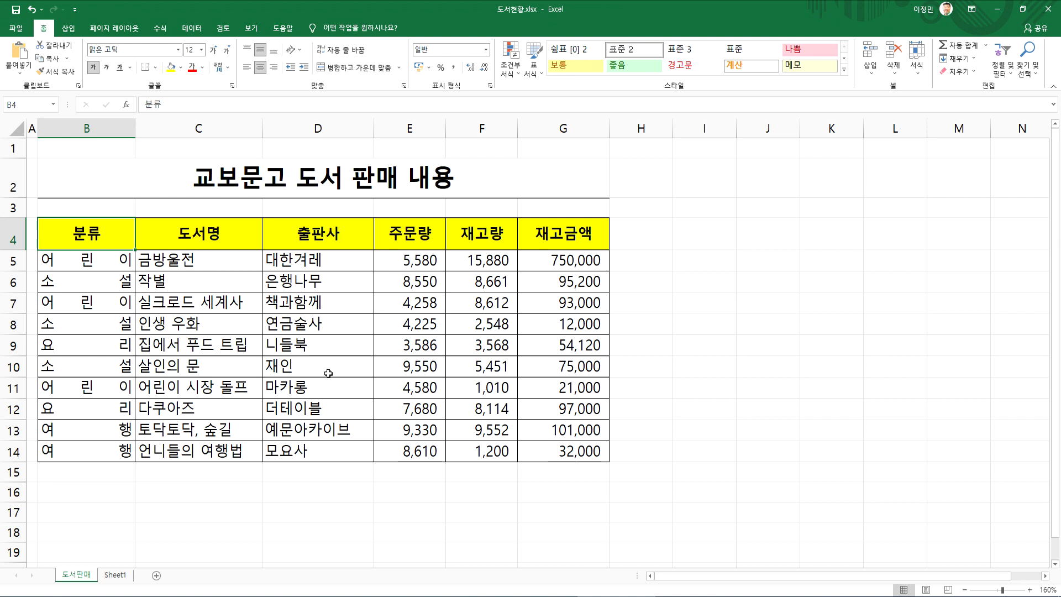
Open a blank workbook, and switch to 11월매출.xlsx to view its 안시성 11월 매출현황 table
{"action": "key", "text": "ctrl+n"}
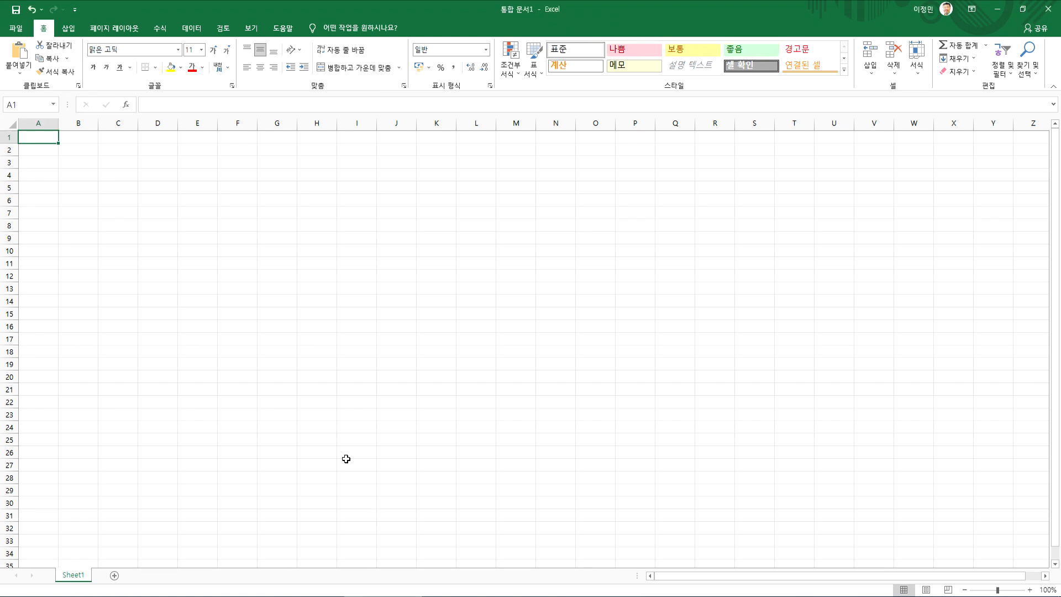
{"action": "right_click", "coordinate": [429, 594]}
{"action": "left_click", "coordinate": [388, 579]}
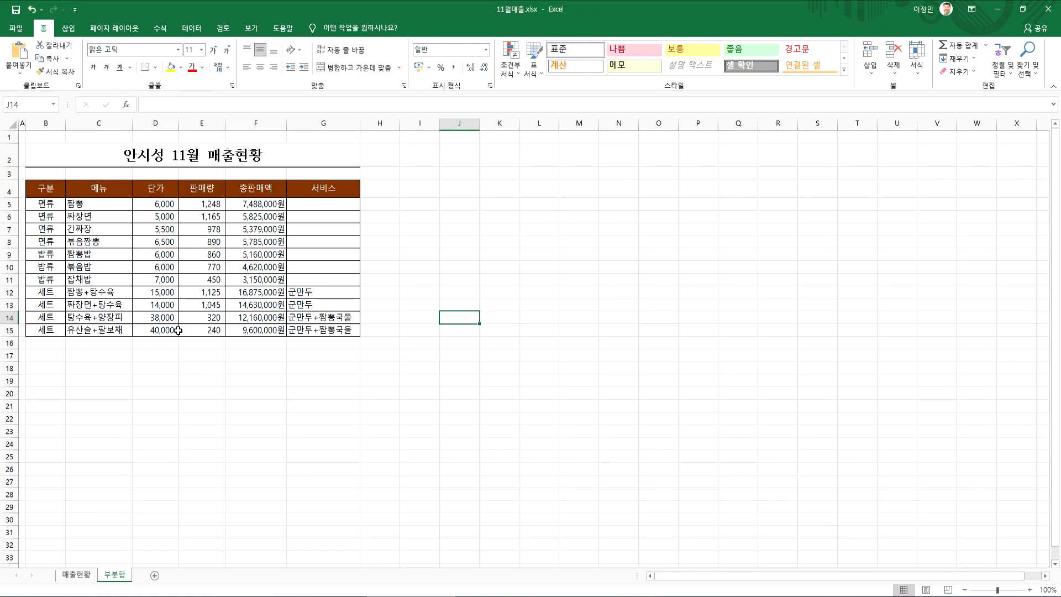
{"action": "scroll", "coordinate": [181, 334], "scroll_direction": "up", "scroll_amount": 3}
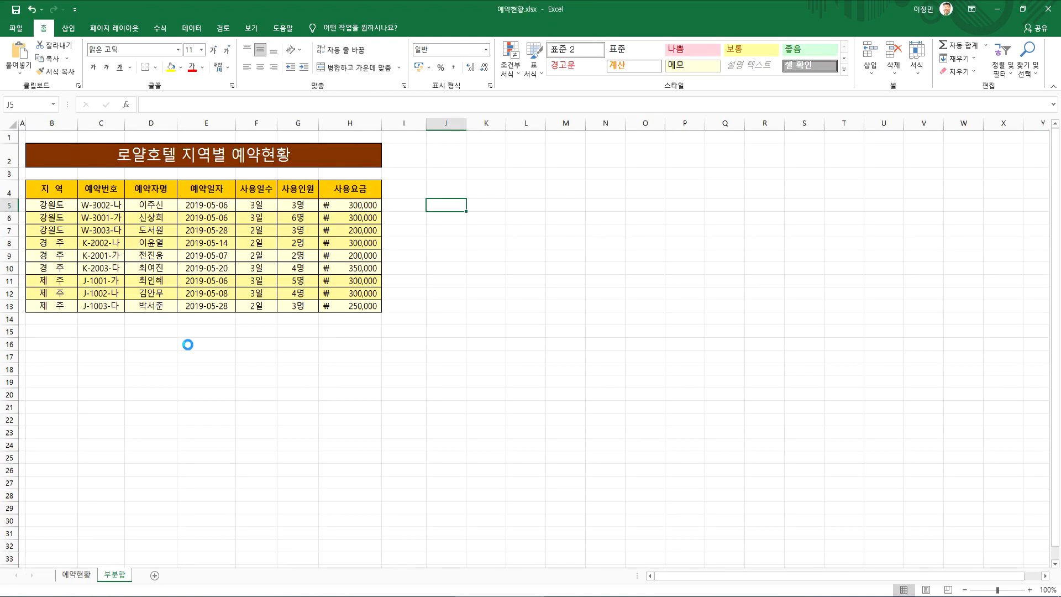
Examine the 예약번호 and 예약일자 columns of the reservation table in 예약현황.xlsx, and return to 도서현황.xlsx
{"action": "scroll", "coordinate": [186, 346], "scroll_direction": "up", "scroll_amount": 7}
{"action": "left_click", "coordinate": [158, 307]}
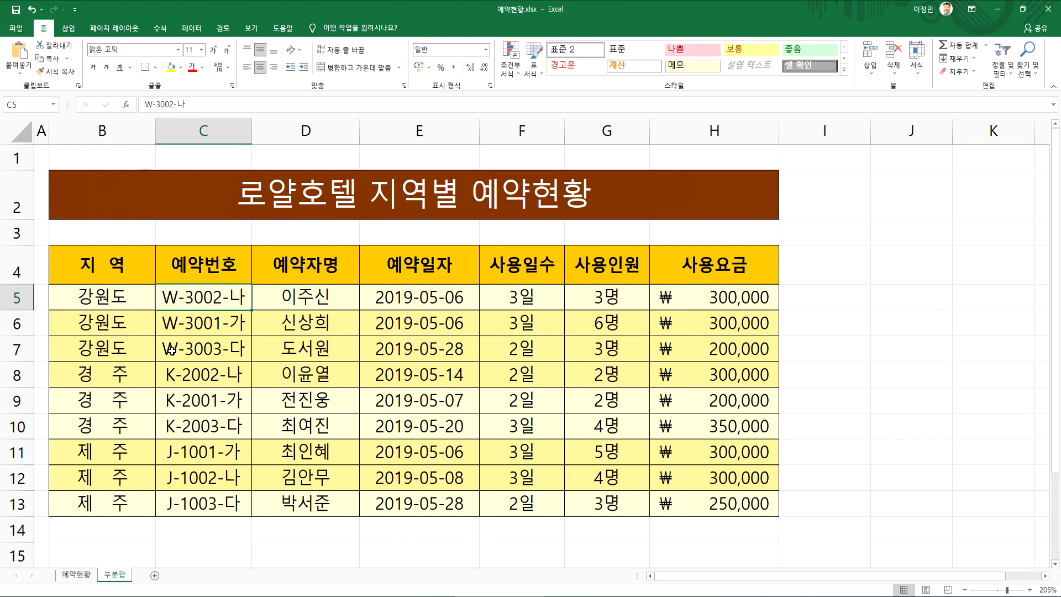
{"action": "scroll", "coordinate": [167, 378], "scroll_direction": "down", "scroll_amount": 1}
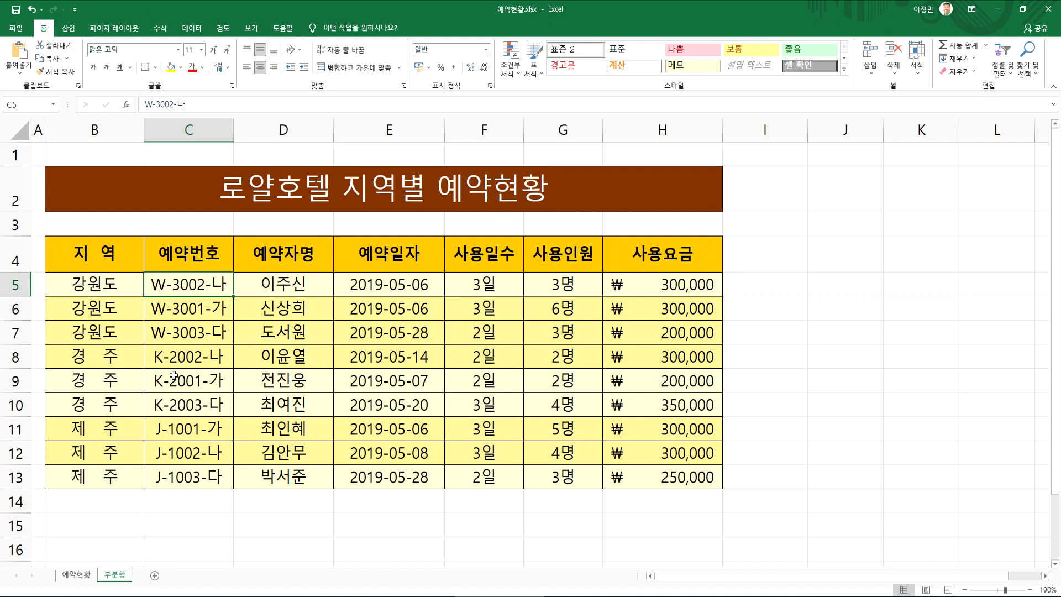
{"action": "left_click", "coordinate": [402, 281]}
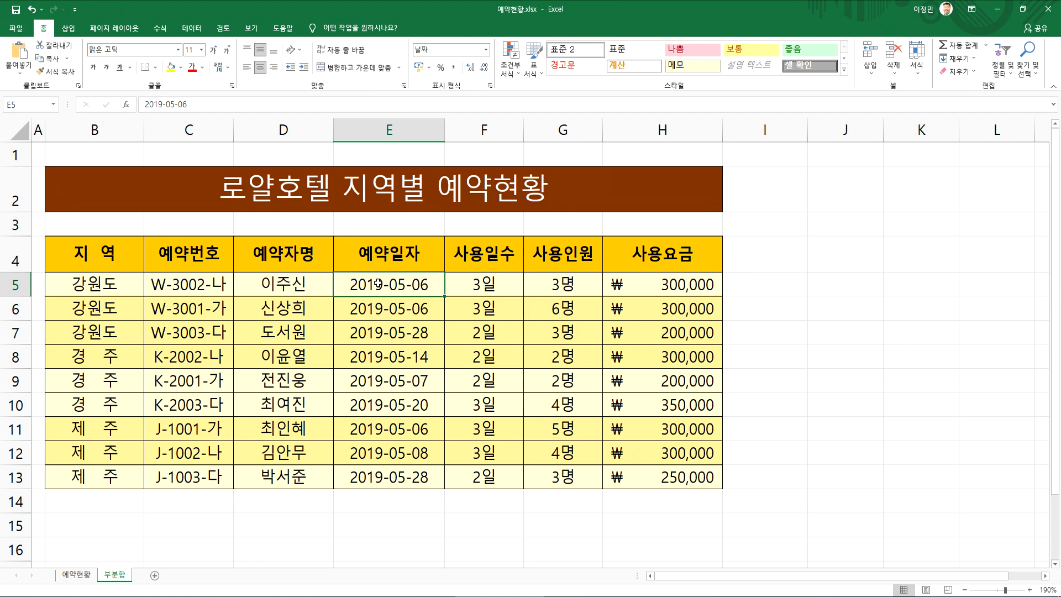
{"action": "left_click", "coordinate": [107, 305]}
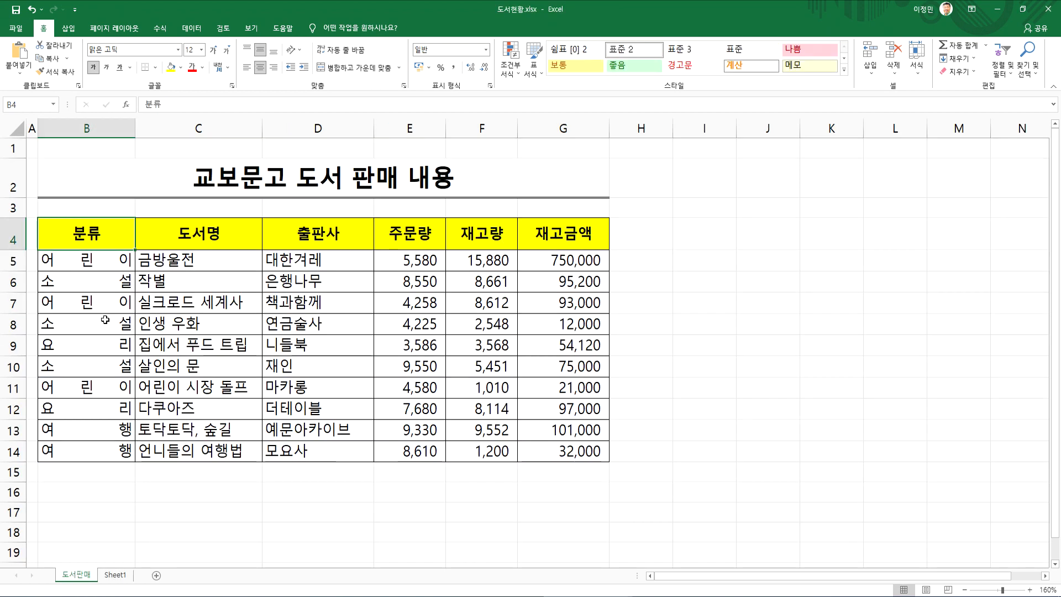
Insert a blank column before the 분류 column of the book sales table and widen it
{"action": "right_click", "coordinate": [104, 133]}
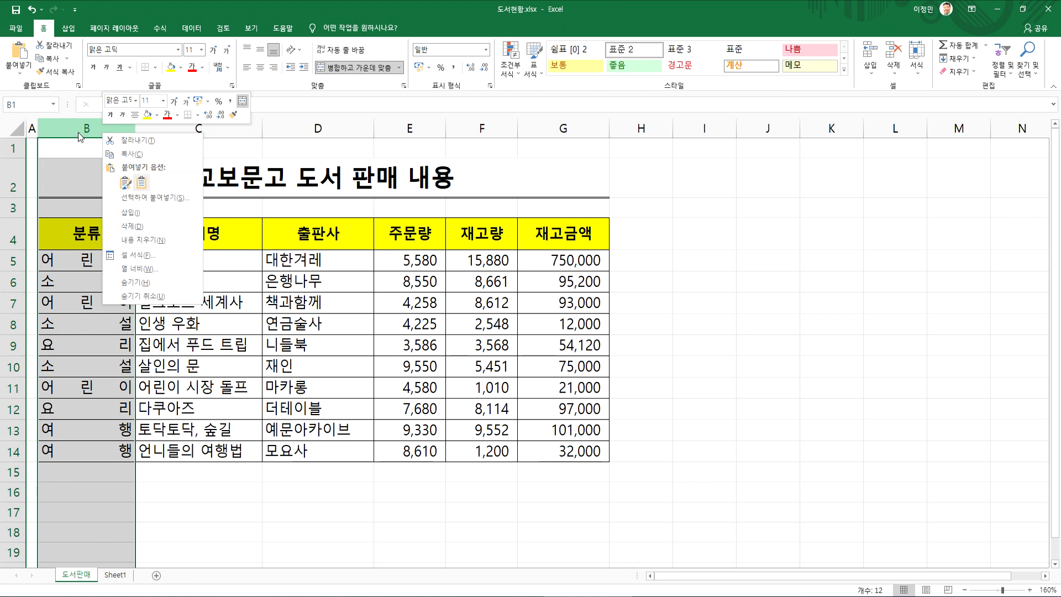
{"action": "left_click", "coordinate": [130, 212]}
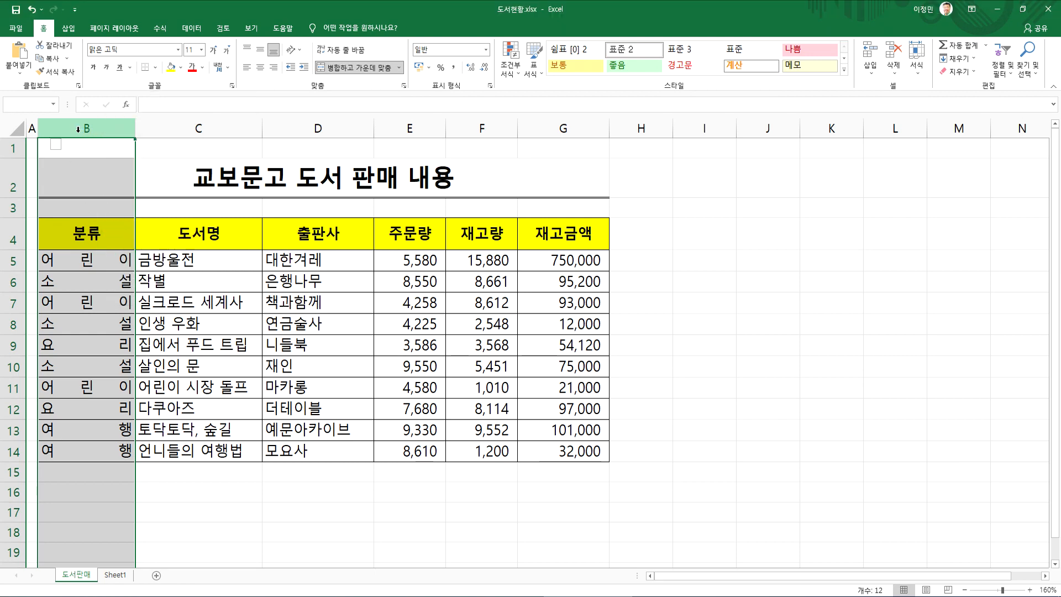
{"action": "left_click_drag", "start_coordinate": [49, 132], "coordinate": [100, 134]}
{"action": "left_click", "coordinate": [76, 237]}
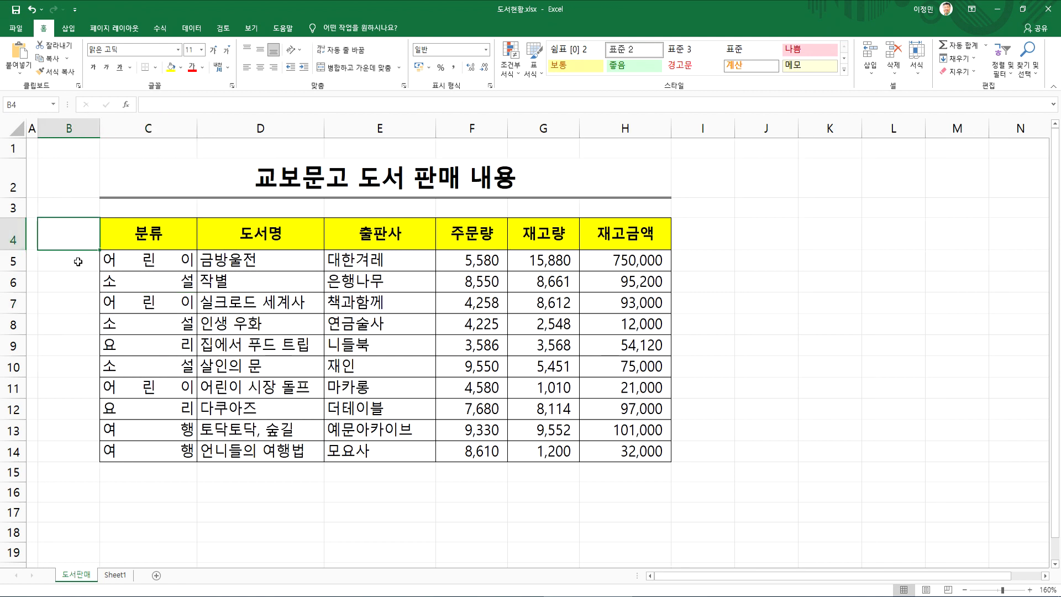
Delete the blank column B in front of the 분류 column
{"action": "left_click", "coordinate": [70, 130]}
{"action": "right_click", "coordinate": [71, 131]}
{"action": "key", "text": "d"}
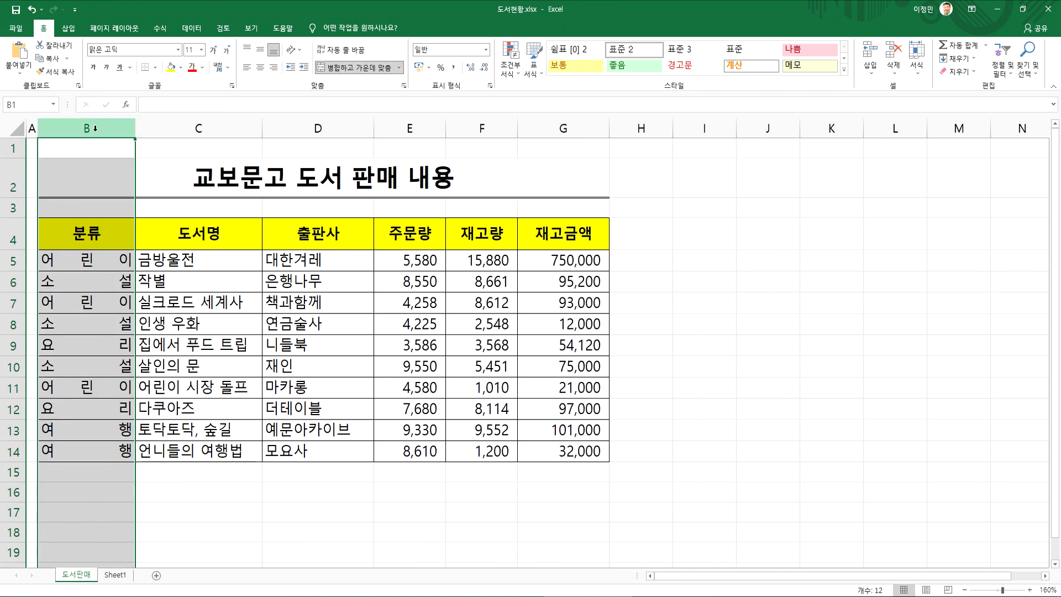
{"action": "right_click", "coordinate": [85, 131]}
{"action": "key", "text": "Escape"}
{"action": "left_click", "coordinate": [80, 165]}
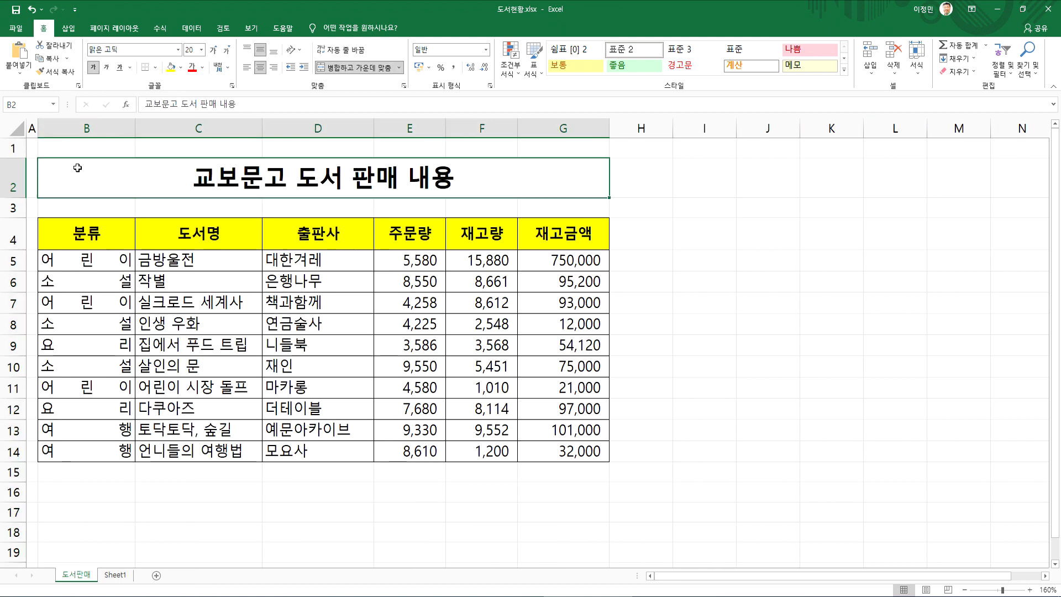
Insert a blank column before the 분류 column and widen it to about two thirds of the 분류 column's width
{"action": "right_click", "coordinate": [86, 131]}
{"action": "left_click", "coordinate": [117, 211]}
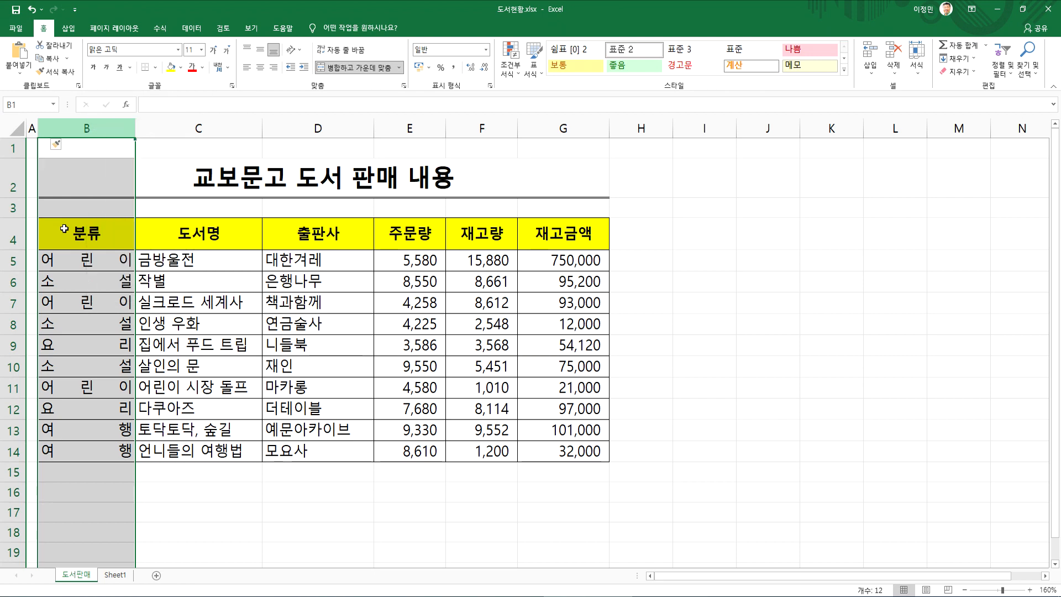
{"action": "left_click", "coordinate": [45, 232]}
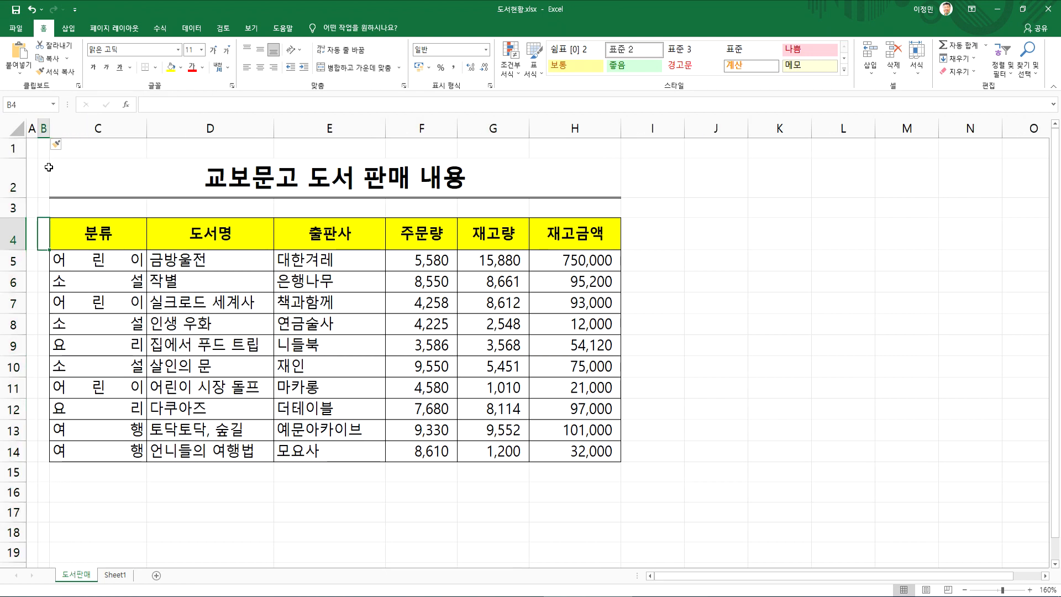
{"action": "left_click_drag", "start_coordinate": [49, 128], "coordinate": [102, 131]}
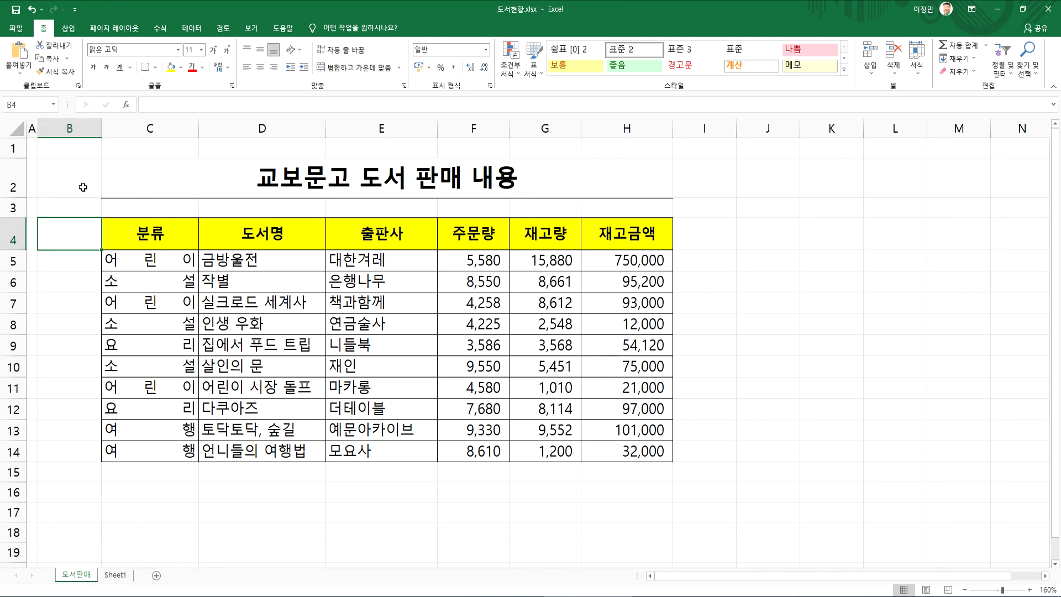
Enter the header "No" in cell B4 and centre it vertically and horizontally
{"action": "type", "text": "No"}
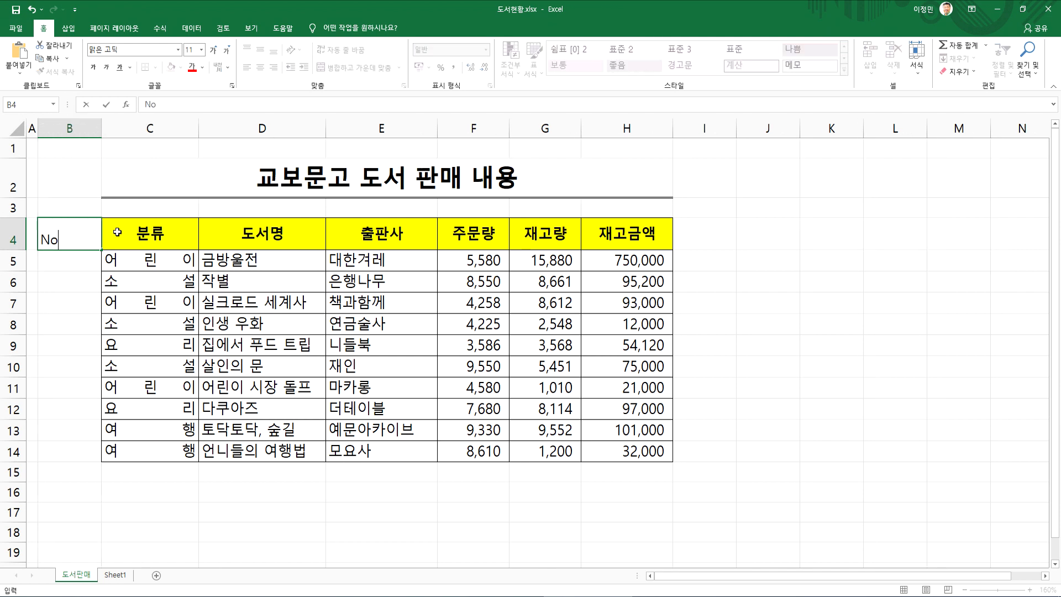
{"action": "key", "text": "Return"}
{"action": "key", "text": "Up"}
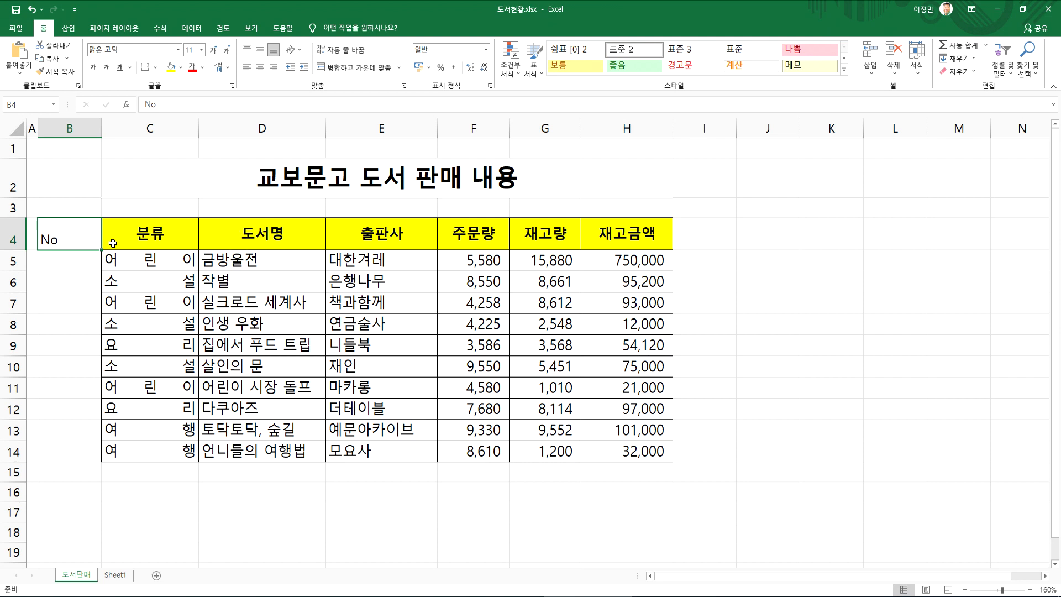
{"action": "left_click", "coordinate": [259, 53]}
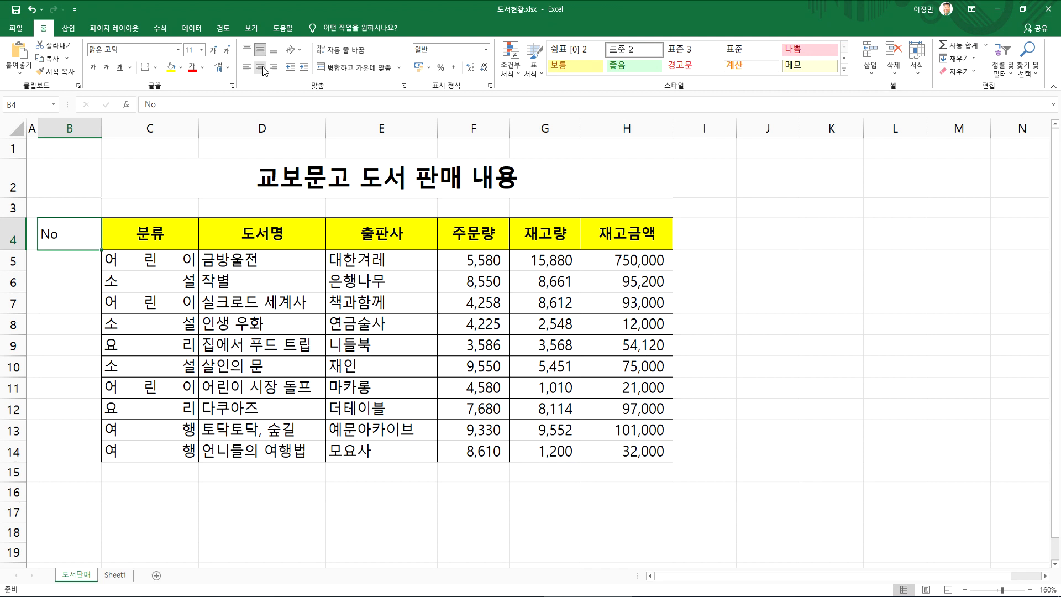
{"action": "left_click", "coordinate": [260, 67]}
Enter 1 in cell B5 and fill it down to B14 as a series numbering the rows 1 to 10
{"action": "left_click", "coordinate": [60, 262]}
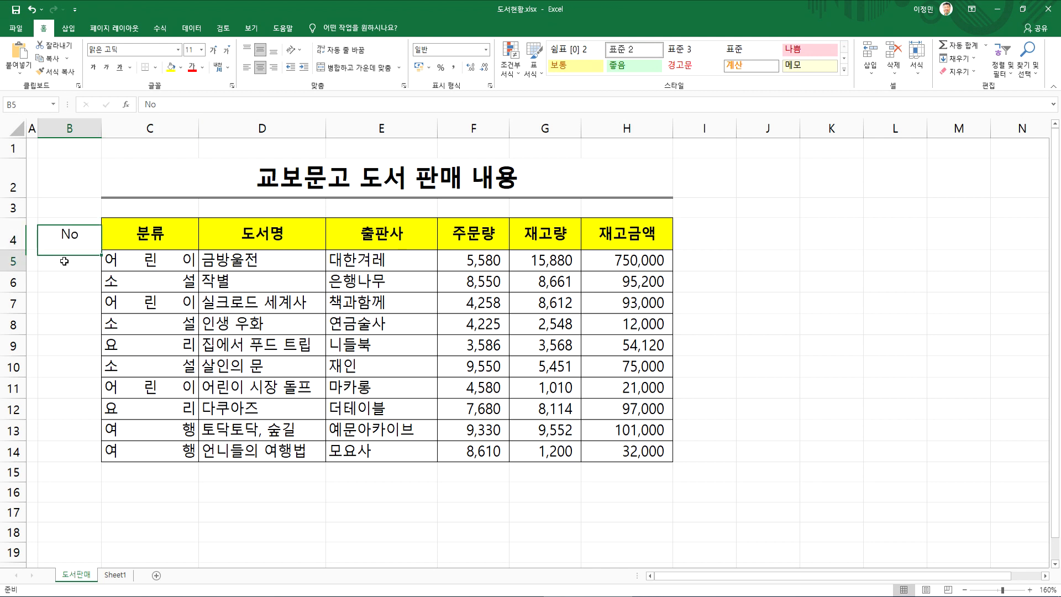
{"action": "type", "text": "1"}
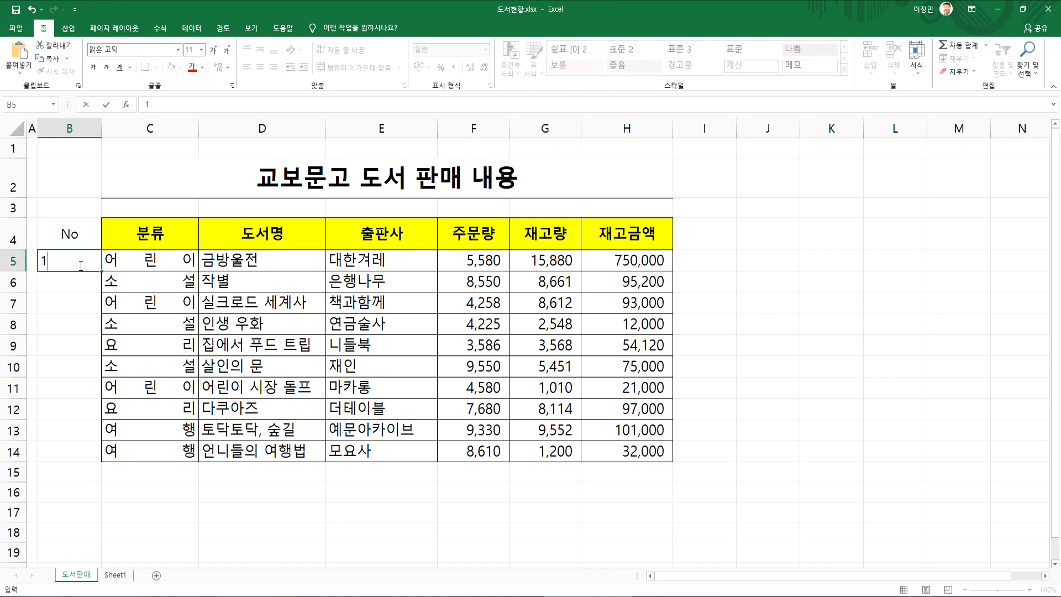
{"action": "key", "text": "Return"}
{"action": "left_click", "coordinate": [78, 260]}
{"action": "left_click_drag", "start_coordinate": [100, 273], "coordinate": [101, 465]}
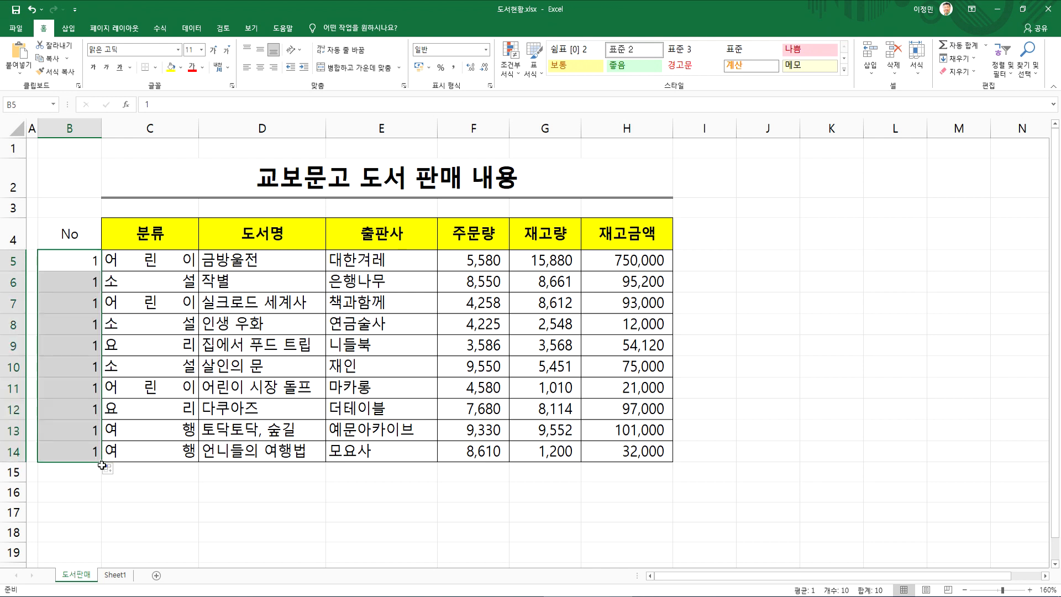
{"action": "left_click", "coordinate": [108, 469]}
{"action": "left_click", "coordinate": [140, 501]}
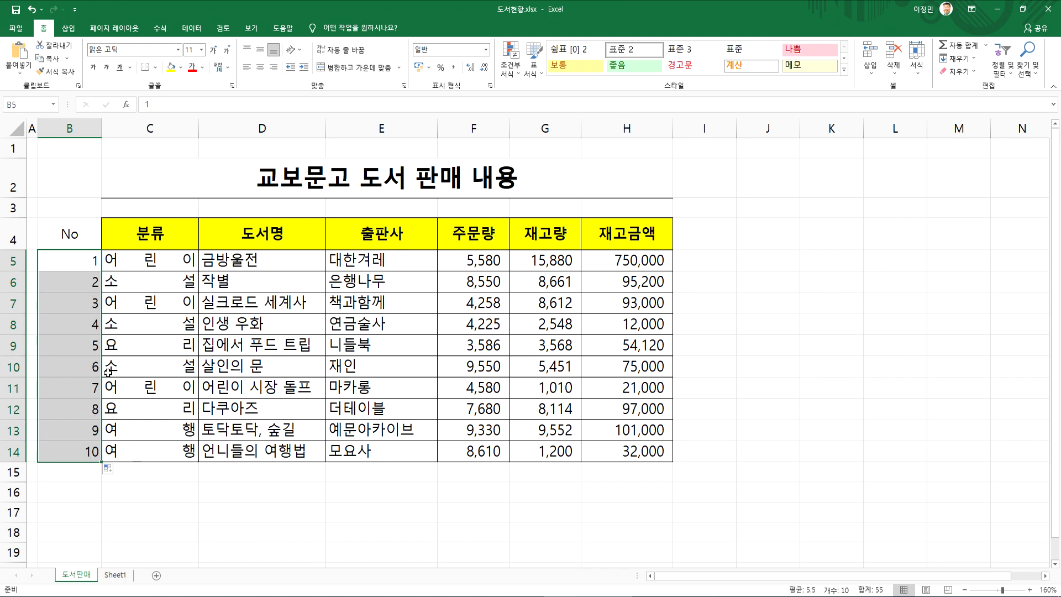
Copy the cell formatting of the 분류 column C4:C14 onto the No column B4:B14
{"action": "left_click", "coordinate": [69, 241]}
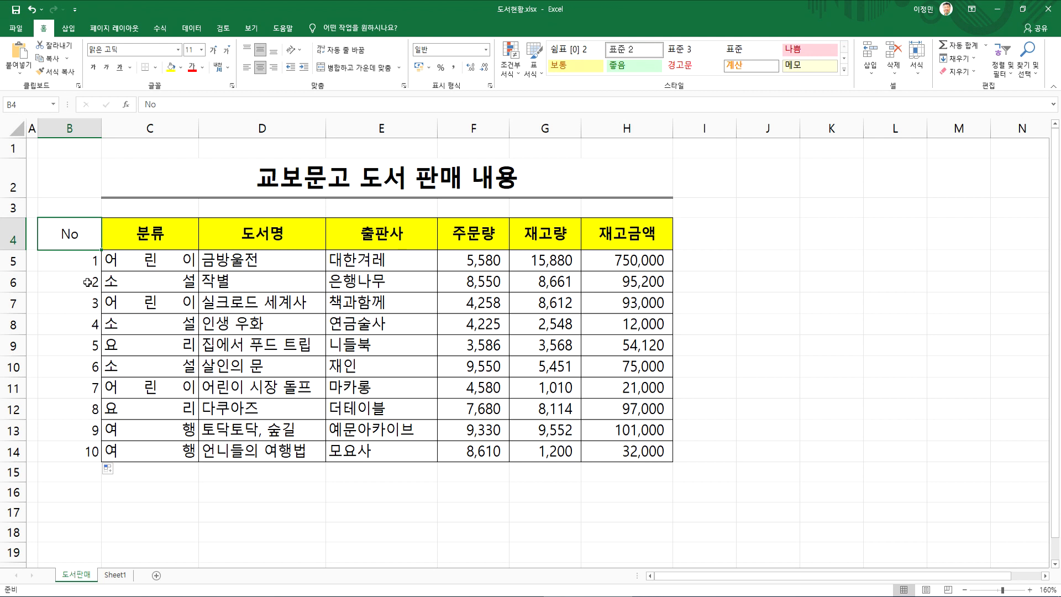
{"action": "left_click_drag", "start_coordinate": [48, 231], "coordinate": [90, 450]}
{"action": "left_click", "coordinate": [83, 262]}
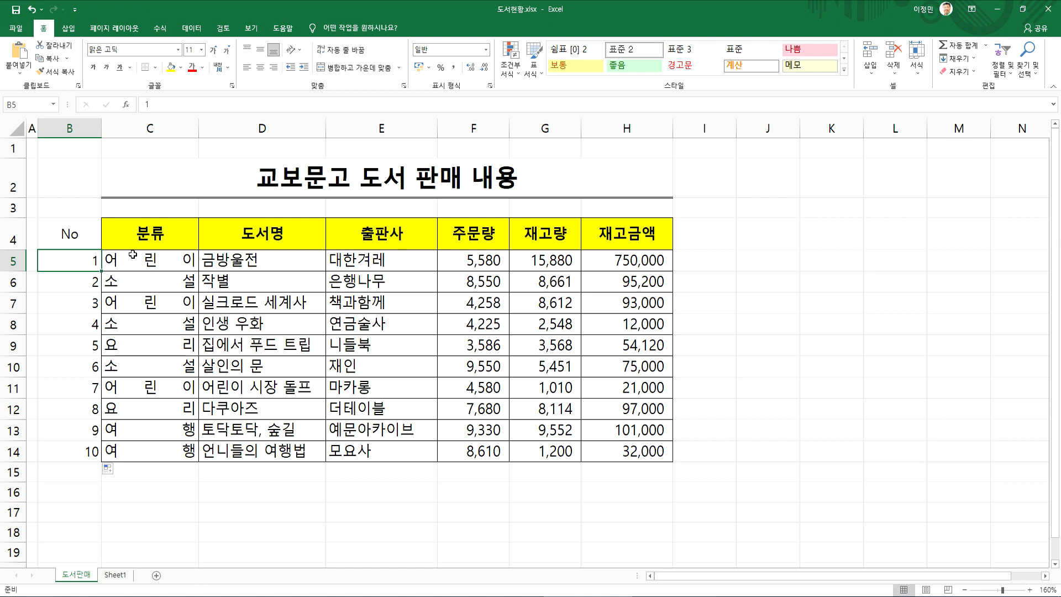
{"action": "left_click_drag", "start_coordinate": [80, 242], "coordinate": [94, 451]}
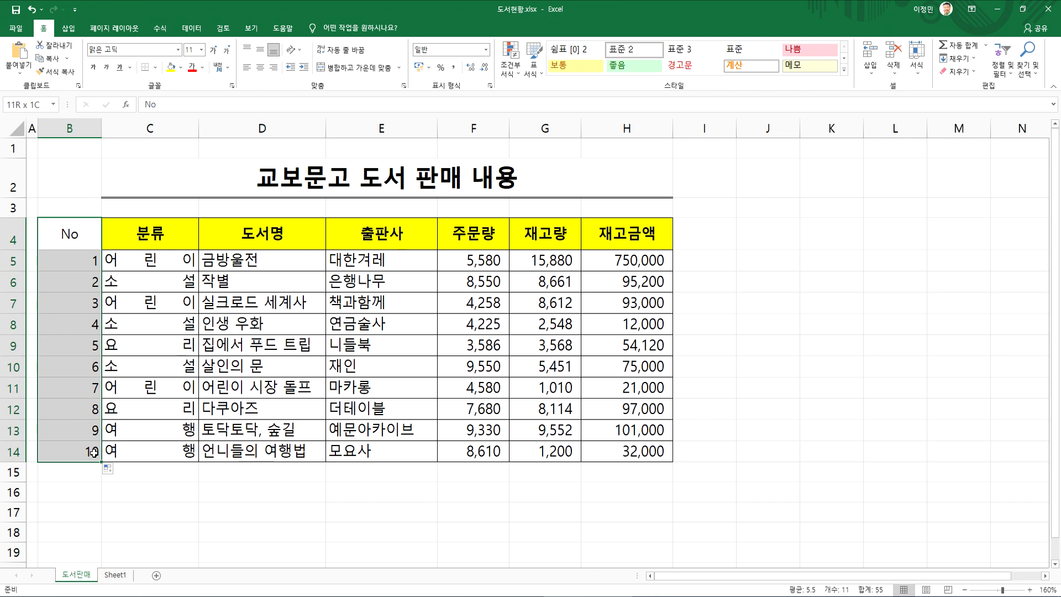
{"action": "left_click_drag", "start_coordinate": [94, 452], "coordinate": [94, 452]}
{"action": "left_click_drag", "start_coordinate": [131, 241], "coordinate": [131, 446]}
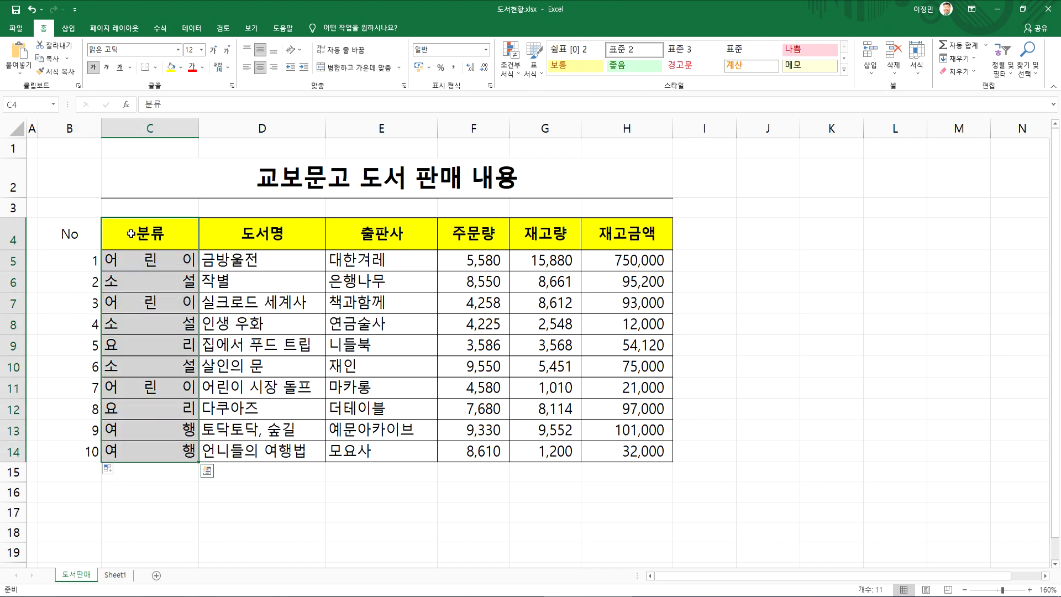
{"action": "left_click", "coordinate": [56, 71]}
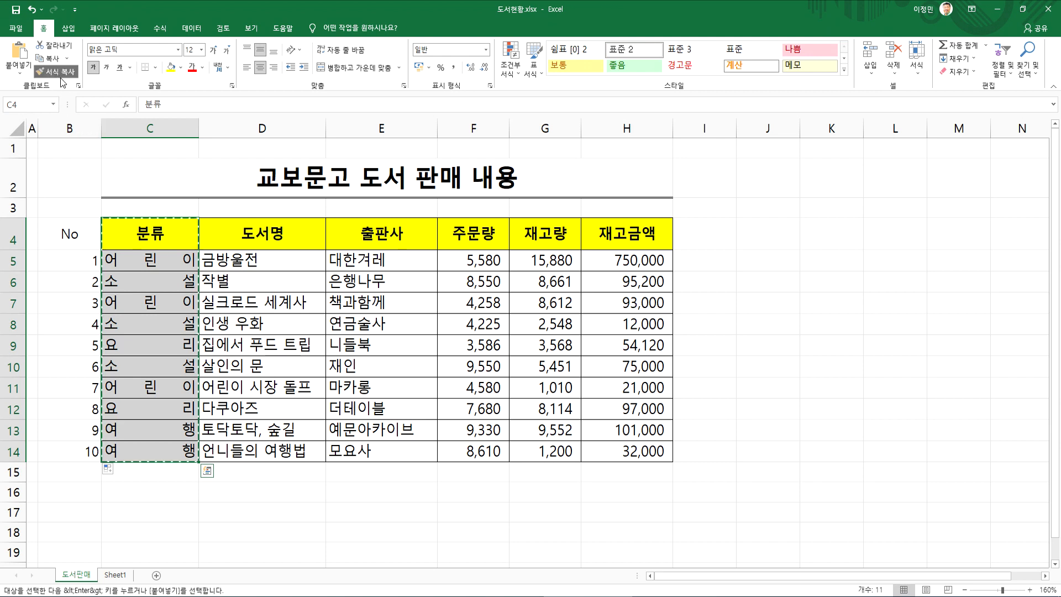
{"action": "left_click_drag", "start_coordinate": [71, 234], "coordinate": [78, 451]}
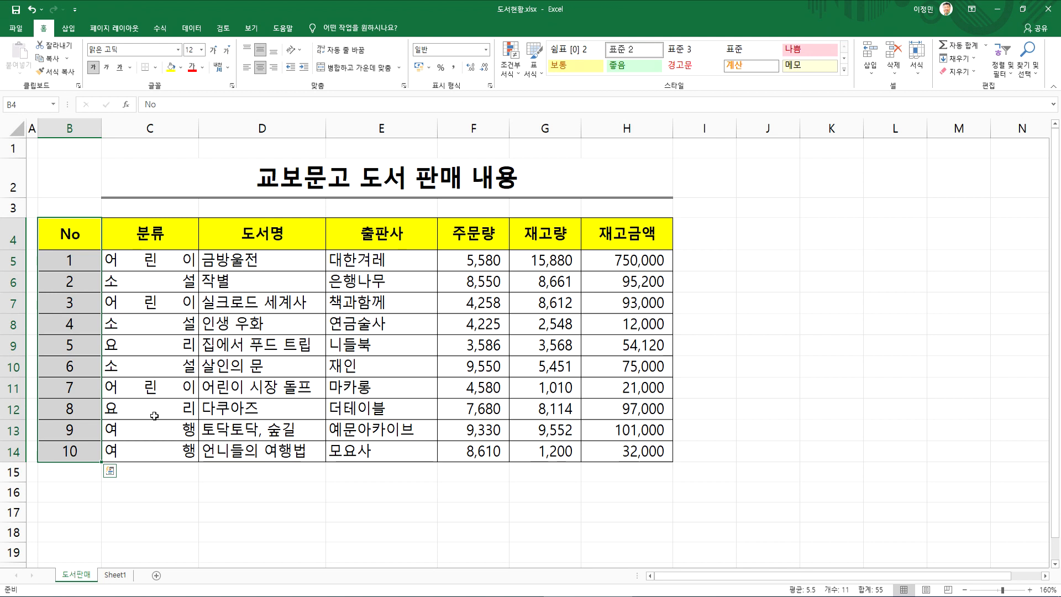
{"action": "left_click", "coordinate": [138, 240]}
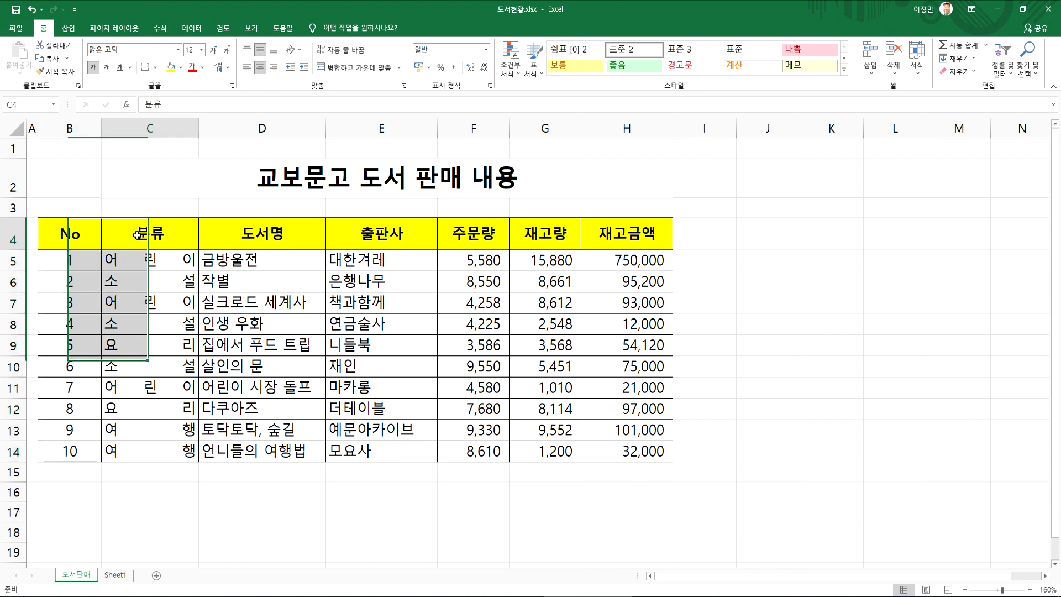
{"action": "left_click_drag", "start_coordinate": [141, 243], "coordinate": [150, 443]}
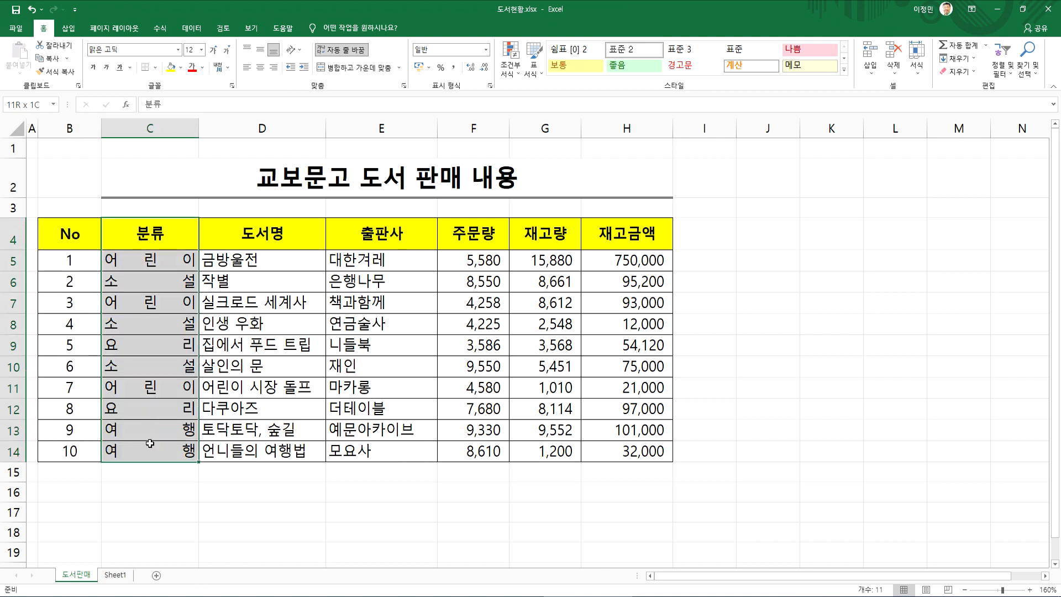
{"action": "left_click", "coordinate": [67, 234]}
{"action": "left_click_drag", "start_coordinate": [67, 235], "coordinate": [75, 435]}
Narrow the No column to about half its width
{"action": "left_click", "coordinate": [71, 450]}
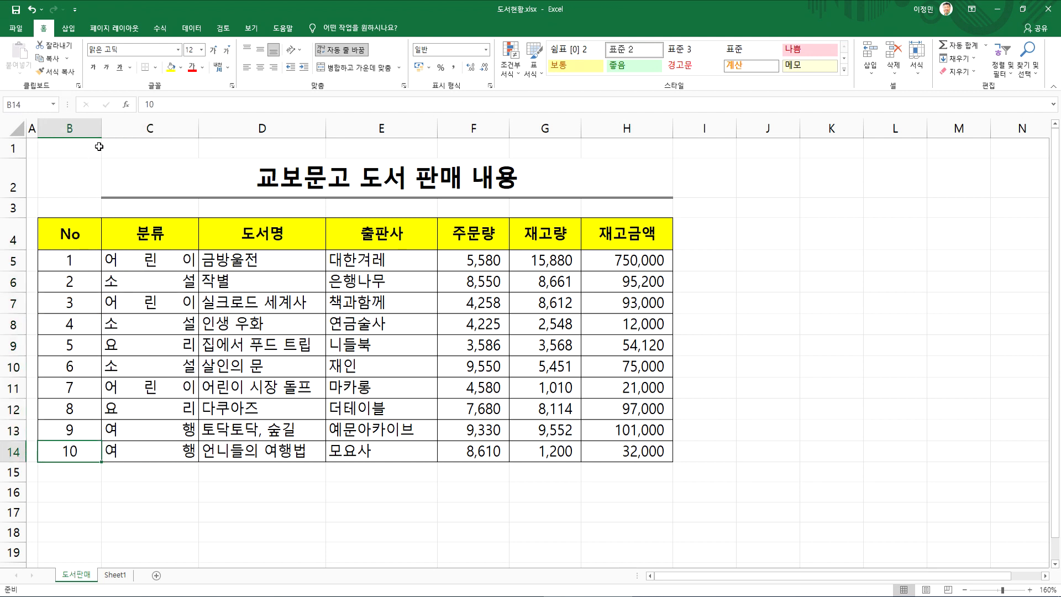
{"action": "left_click_drag", "start_coordinate": [99, 129], "coordinate": [71, 129]}
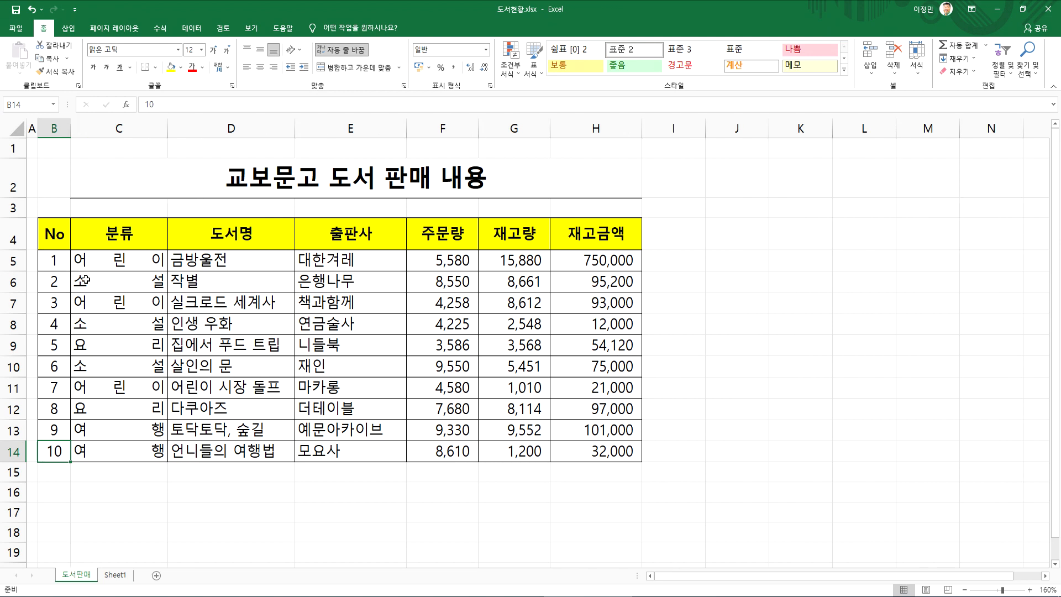
Unmerge the title in row 2, and merge and centre it across B2:H2
{"action": "left_click", "coordinate": [111, 178]}
{"action": "left_click_drag", "start_coordinate": [58, 180], "coordinate": [227, 176]}
{"action": "left_click", "coordinate": [53, 176]}
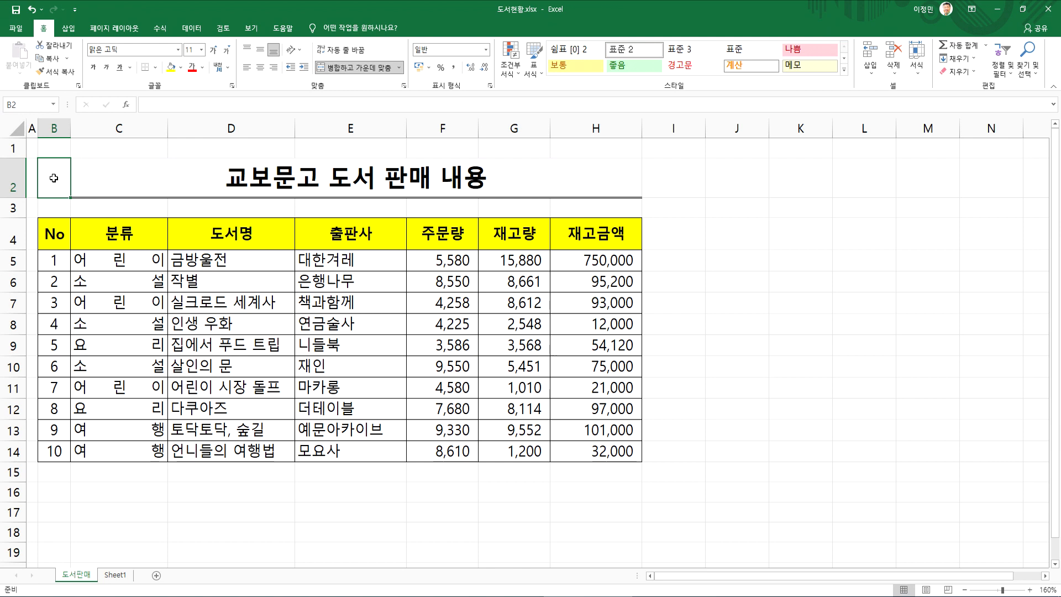
{"action": "left_click", "coordinate": [131, 174]}
{"action": "left_click_drag", "start_coordinate": [66, 173], "coordinate": [139, 173]}
{"action": "left_click_drag", "start_coordinate": [62, 171], "coordinate": [119, 168]}
{"action": "left_click", "coordinate": [363, 68]}
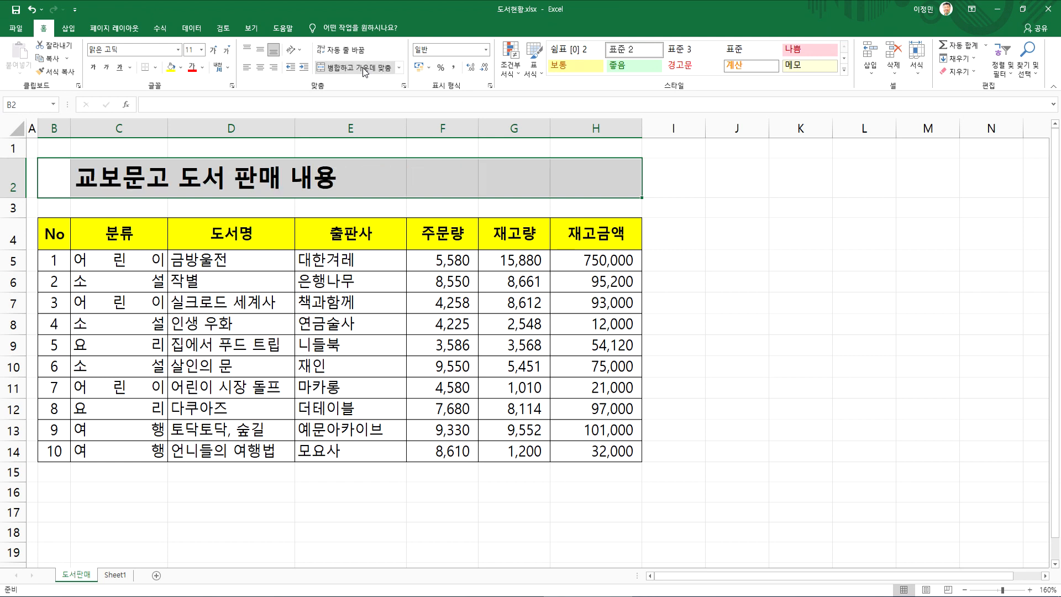
{"action": "left_click", "coordinate": [363, 67]}
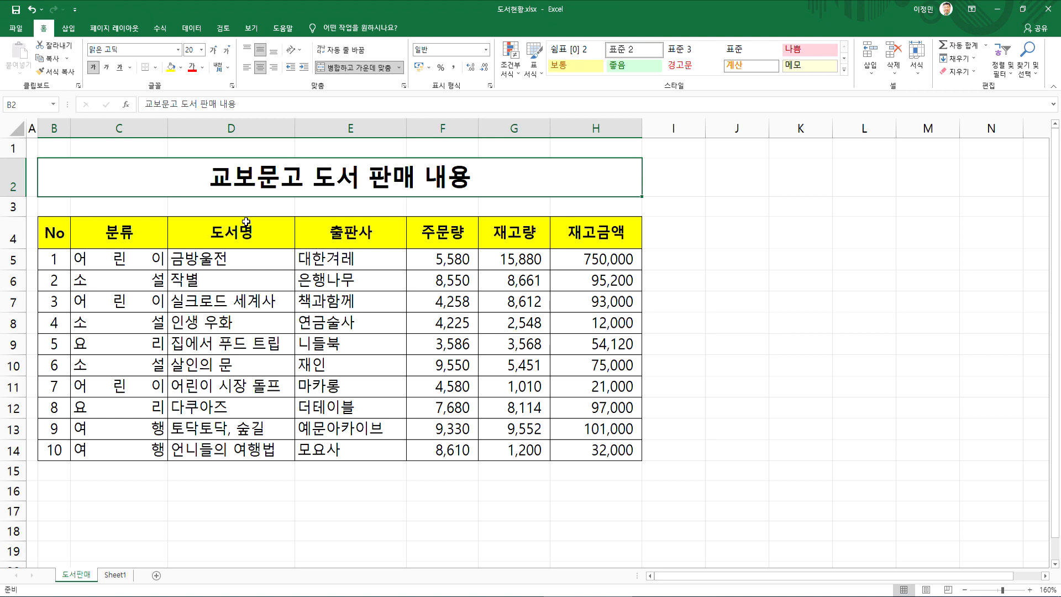
Underline the title text in row 2
{"action": "left_click", "coordinate": [120, 67]}
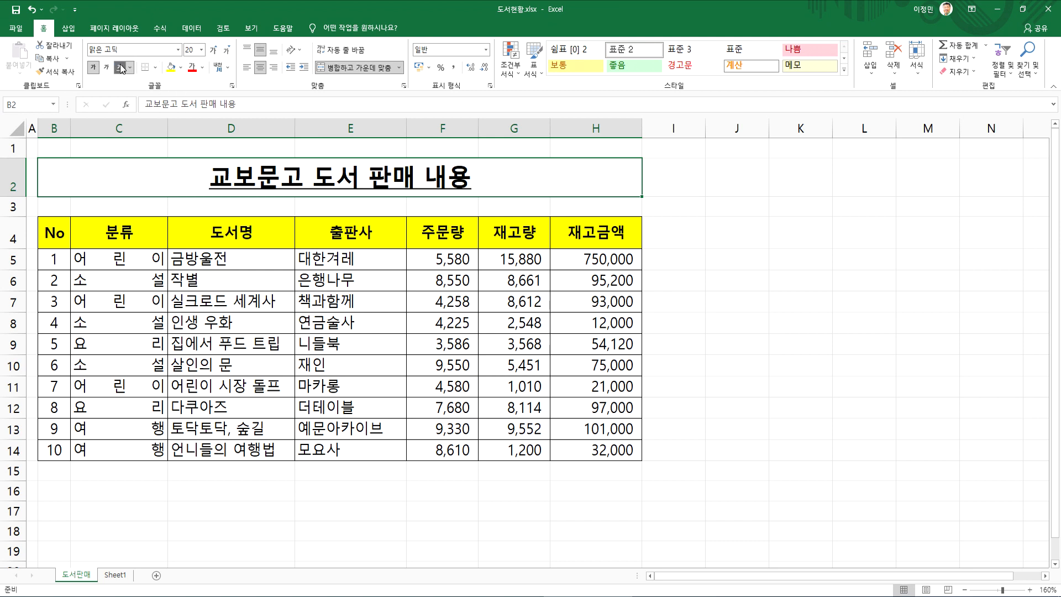
{"action": "left_click", "coordinate": [253, 286]}
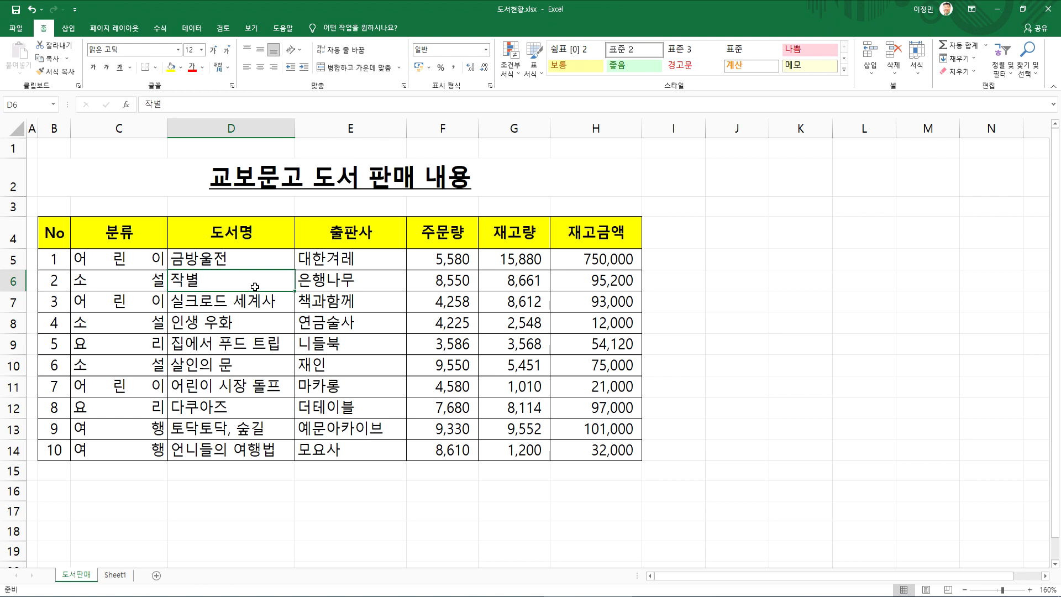
{"action": "left_click", "coordinate": [191, 172]}
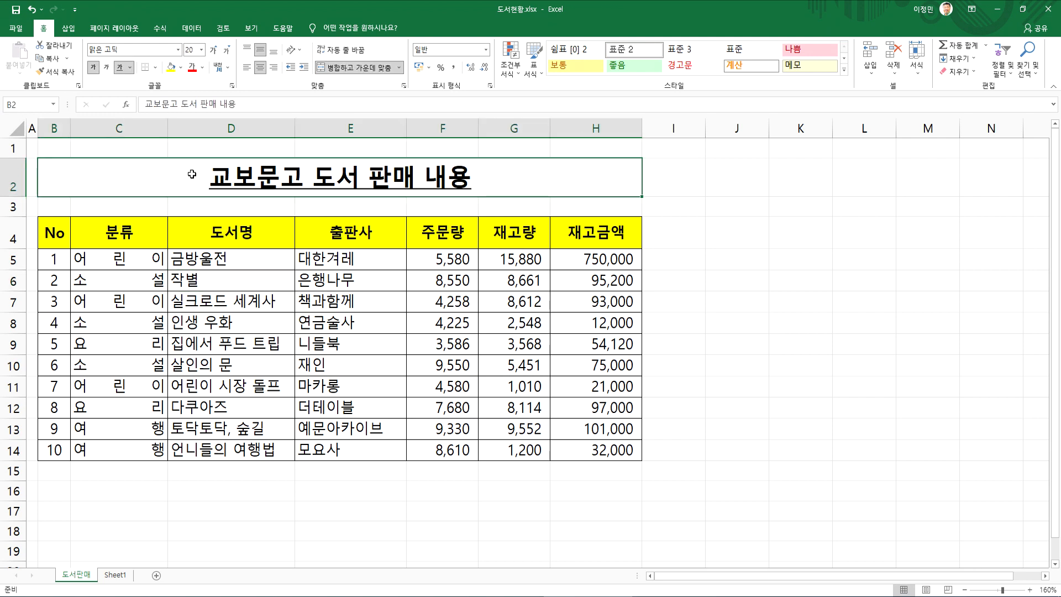
Undo the underline and the unmerging and re-merging of the title
{"action": "left_click", "coordinate": [31, 10]}
{"action": "left_click", "coordinate": [31, 10]}
{"action": "left_click", "coordinate": [31, 10]}
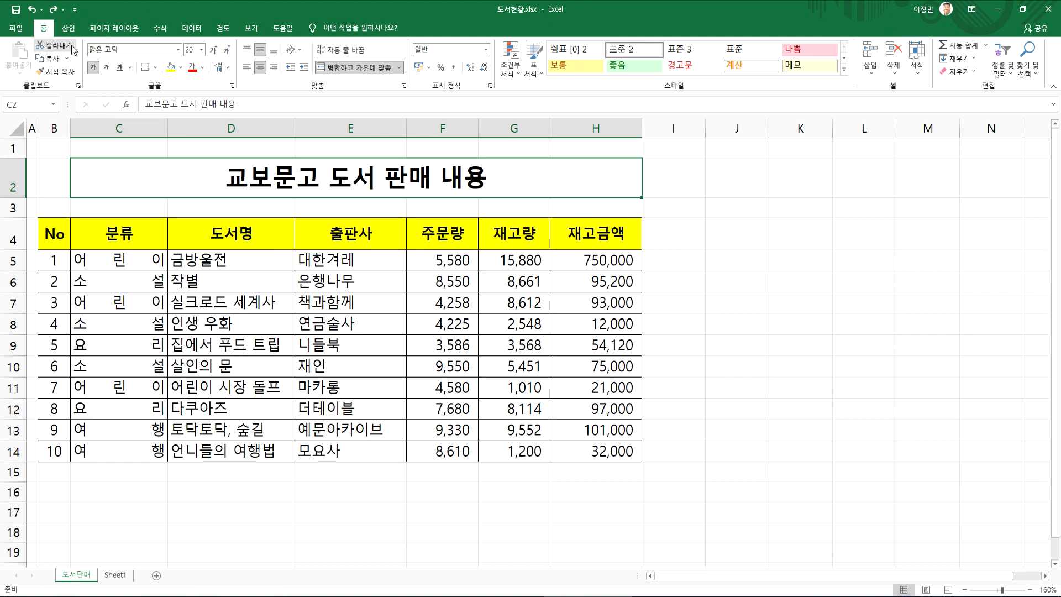
Extend the title's merged area to B2:H2 by unmerging it, and merging and centring it again
{"action": "left_click", "coordinate": [270, 205]}
{"action": "left_click", "coordinate": [278, 177]}
{"action": "left_click_drag", "start_coordinate": [78, 178], "coordinate": [220, 173]}
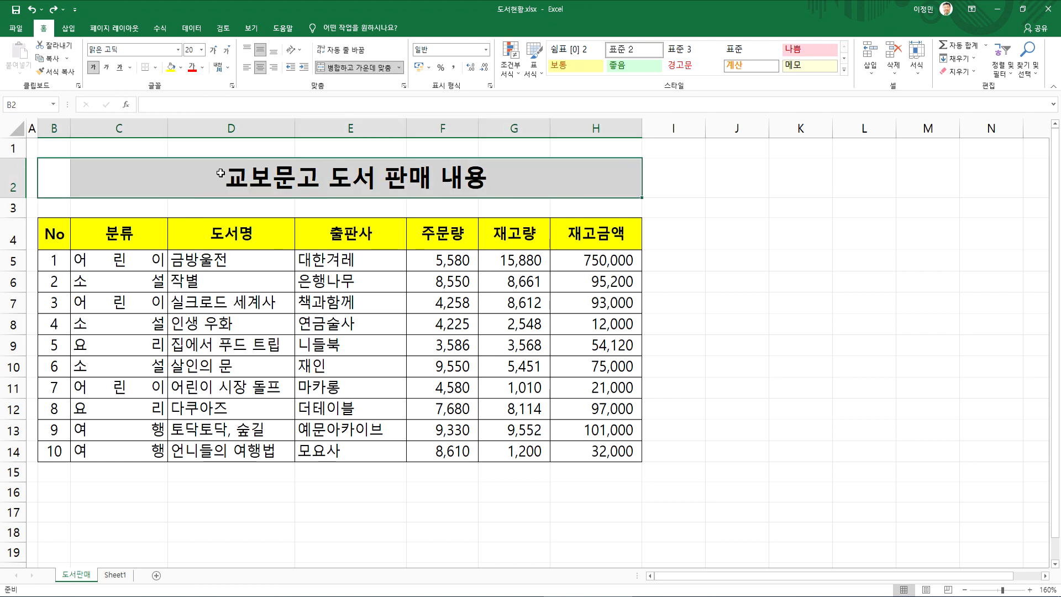
{"action": "left_click", "coordinate": [351, 70]}
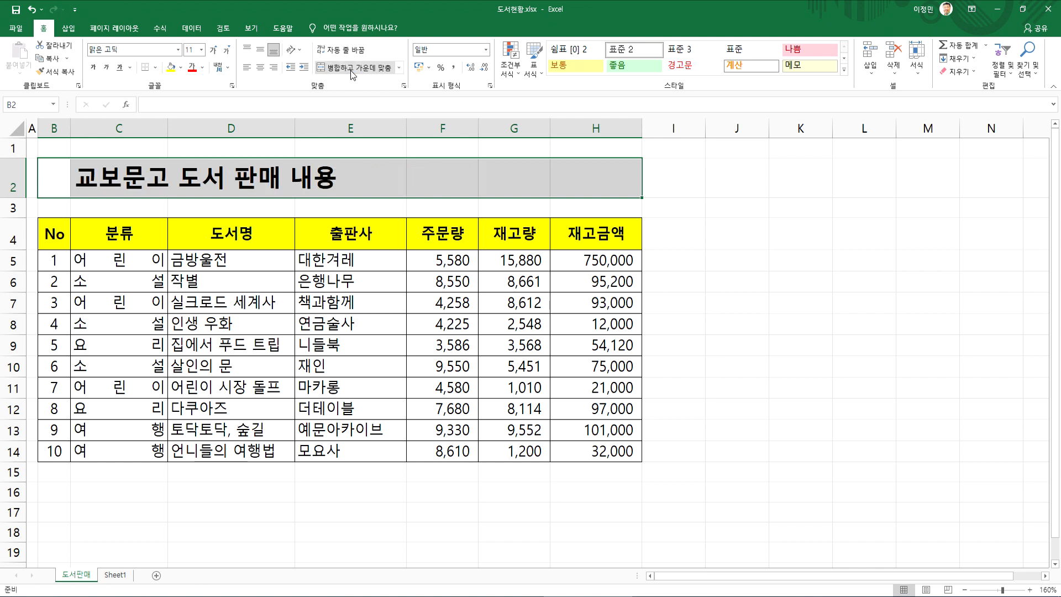
{"action": "left_click", "coordinate": [350, 71]}
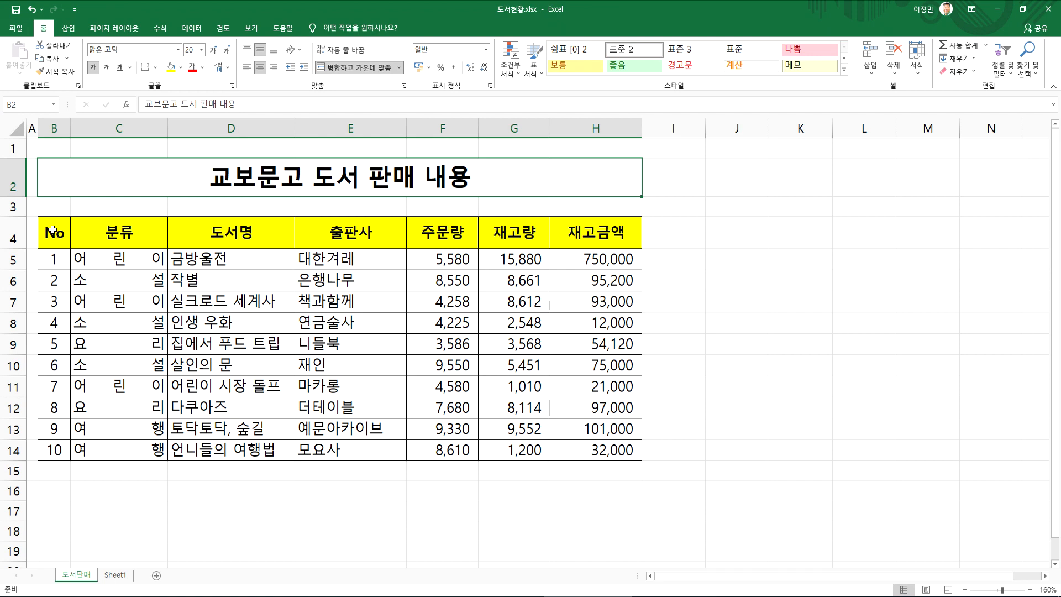
{"action": "left_click_drag", "start_coordinate": [62, 133], "coordinate": [564, 139]}
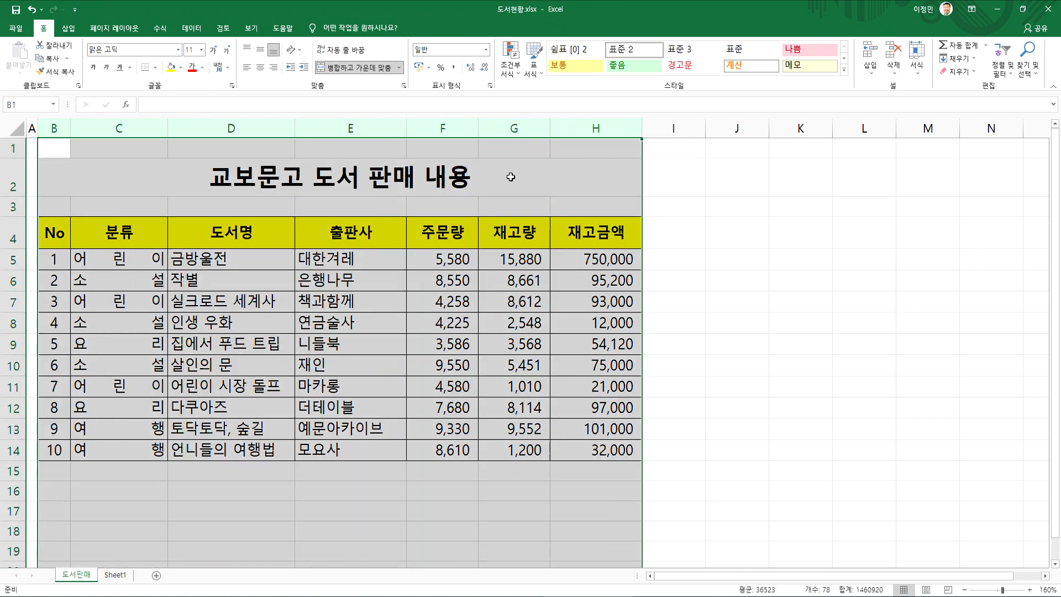
{"action": "left_click", "coordinate": [415, 232]}
{"action": "left_click", "coordinate": [267, 187]}
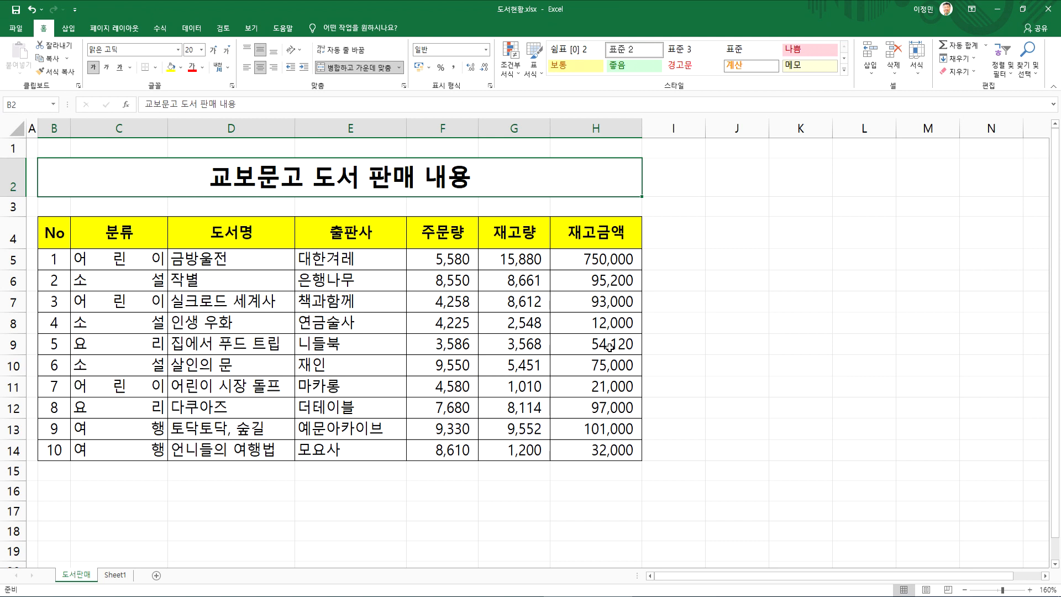
Sort the book table by the 출판사 column in ascending order
{"action": "left_click", "coordinate": [349, 259]}
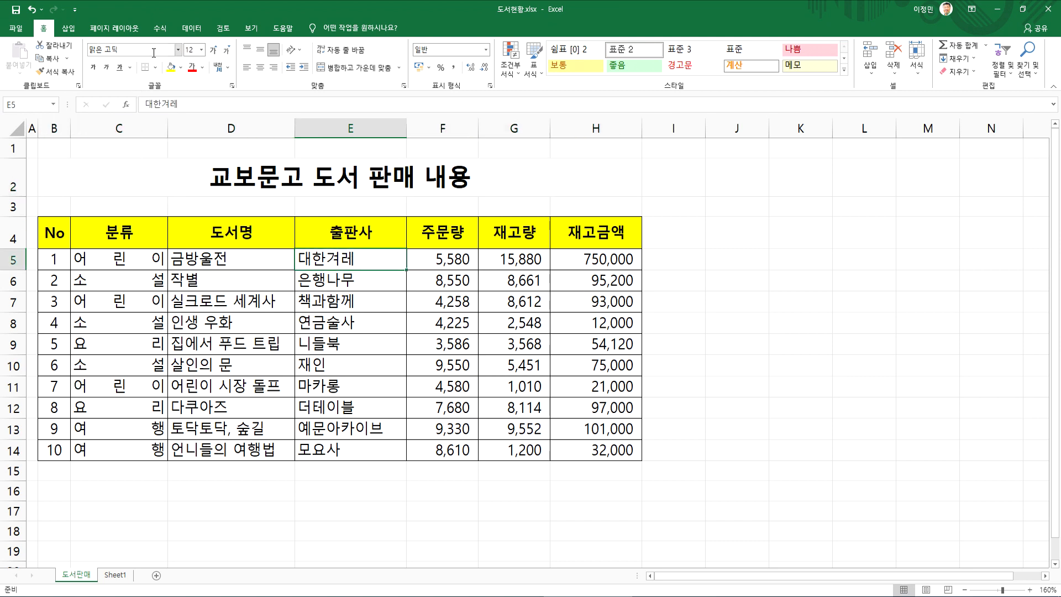
{"action": "left_click", "coordinate": [192, 27]}
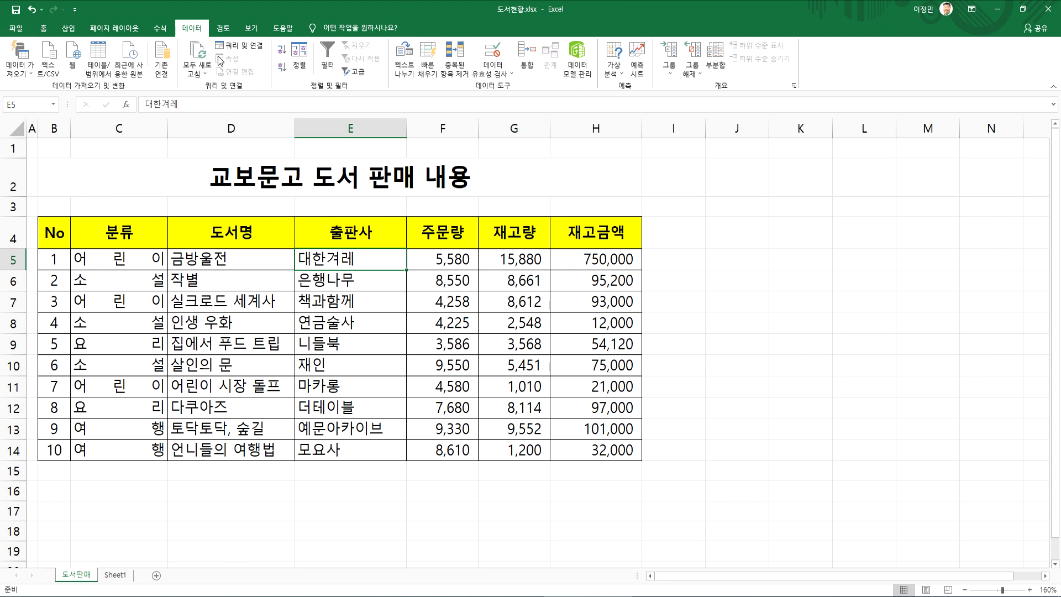
{"action": "left_click", "coordinate": [282, 55]}
Sort the book table by the 도서명 column, first ascending and then descending
{"action": "left_click", "coordinate": [211, 255]}
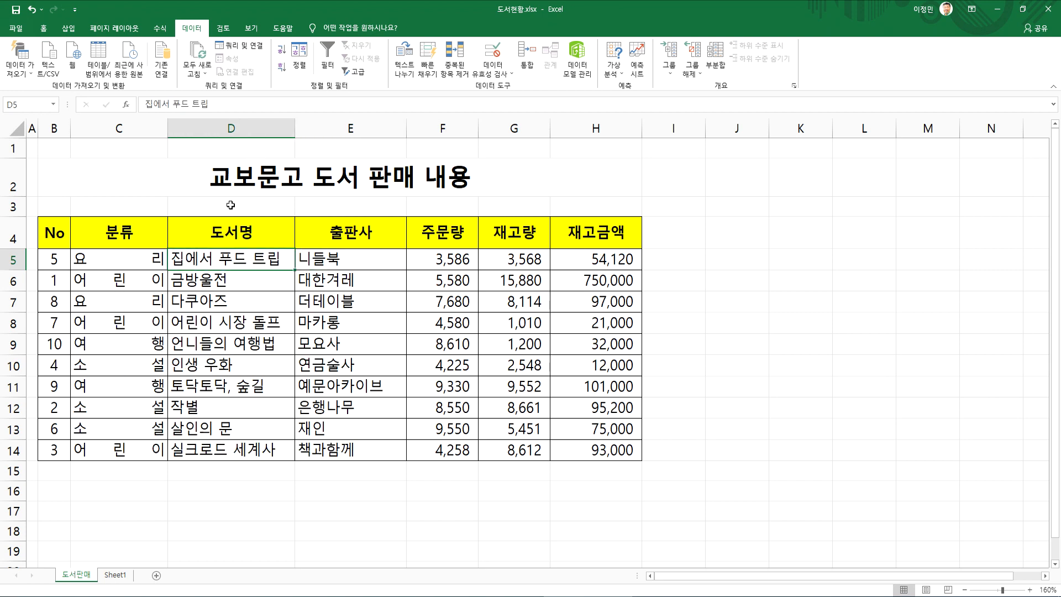
{"action": "left_click", "coordinate": [283, 53]}
{"action": "left_click", "coordinate": [282, 66]}
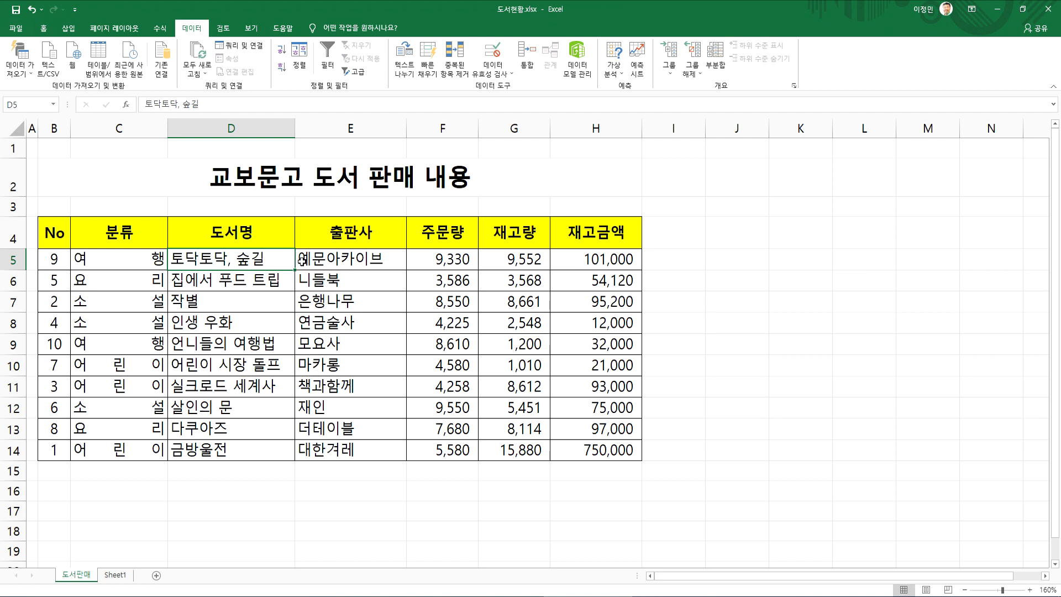
Restore the table's original row order by sorting the No column in ascending order
{"action": "left_click", "coordinate": [58, 260]}
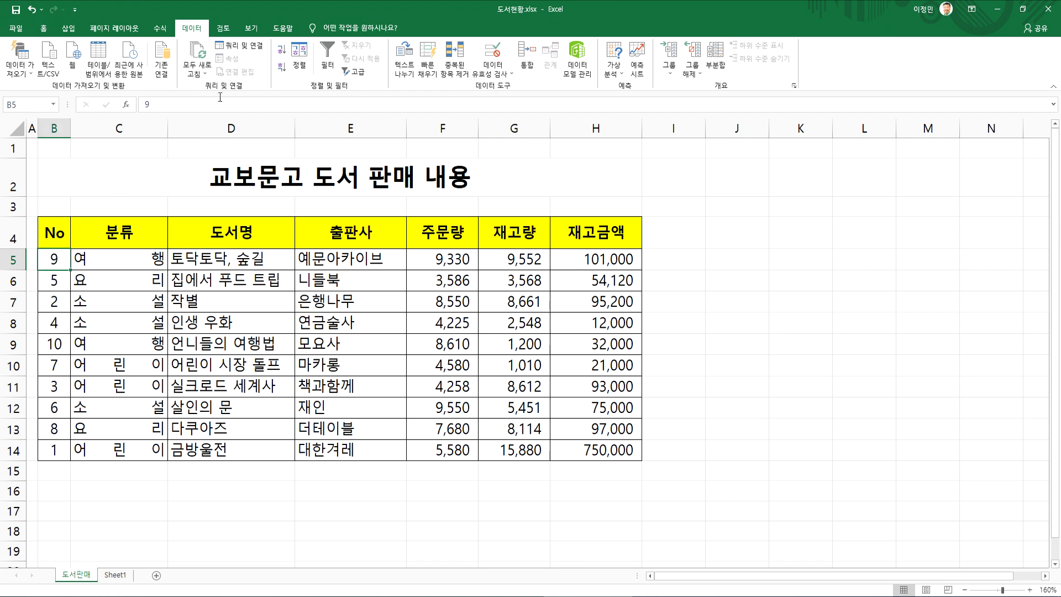
{"action": "left_click", "coordinate": [282, 53]}
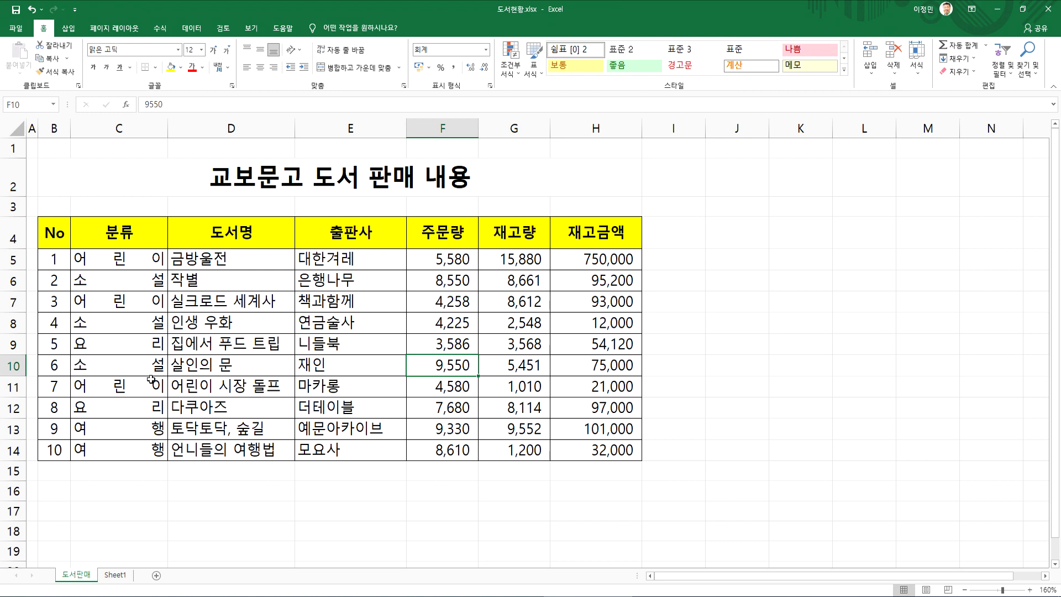
{"action": "left_click", "coordinate": [133, 261]}
{"action": "left_click_drag", "start_coordinate": [133, 263], "coordinate": [126, 450]}
{"action": "left_click", "coordinate": [115, 258]}
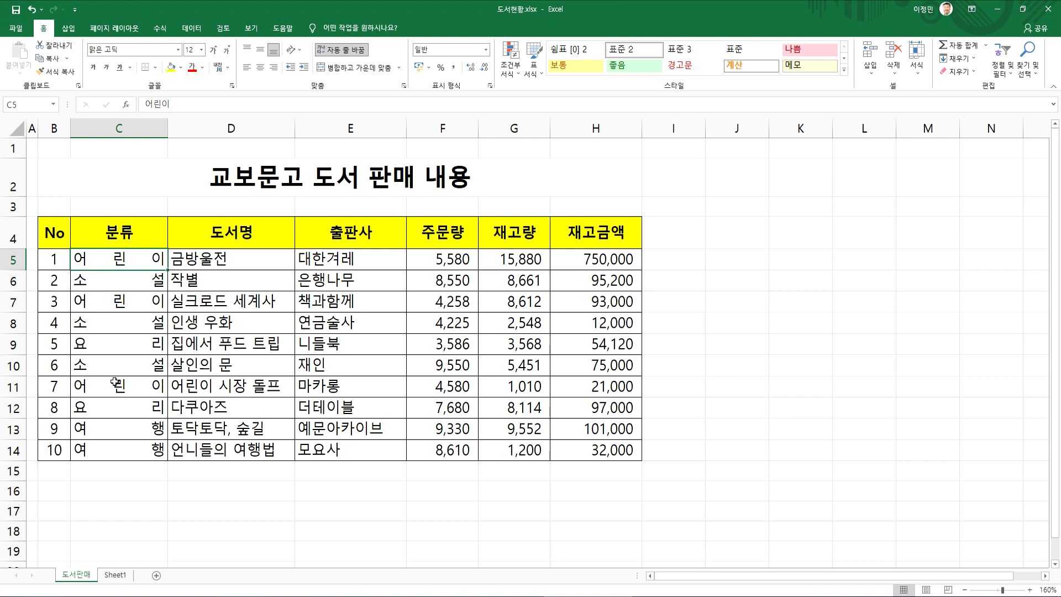
{"action": "left_click", "coordinate": [113, 288]}
{"action": "left_click", "coordinate": [93, 343]}
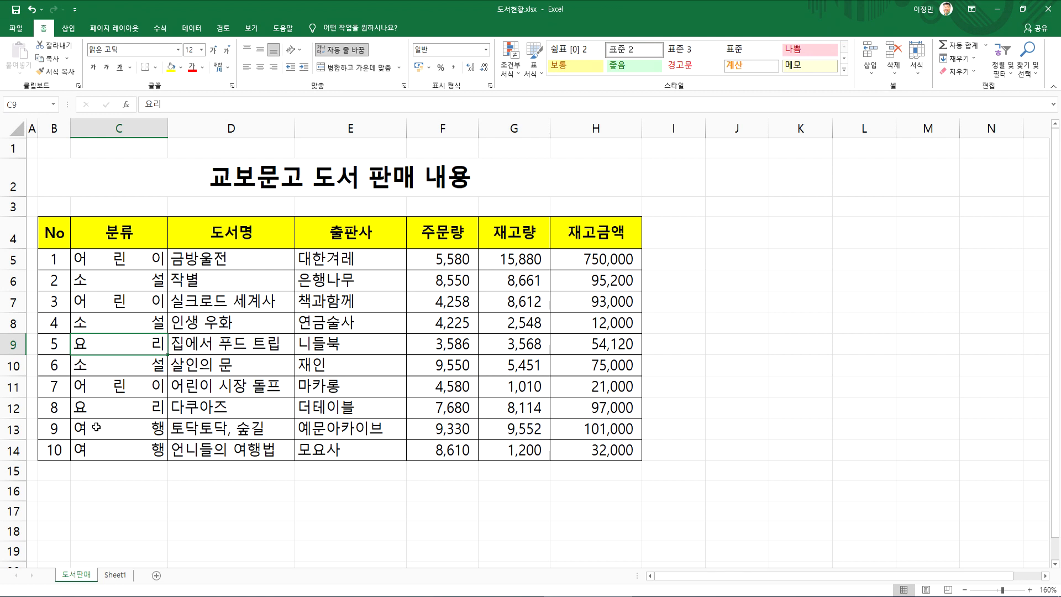
{"action": "left_click", "coordinate": [191, 264]}
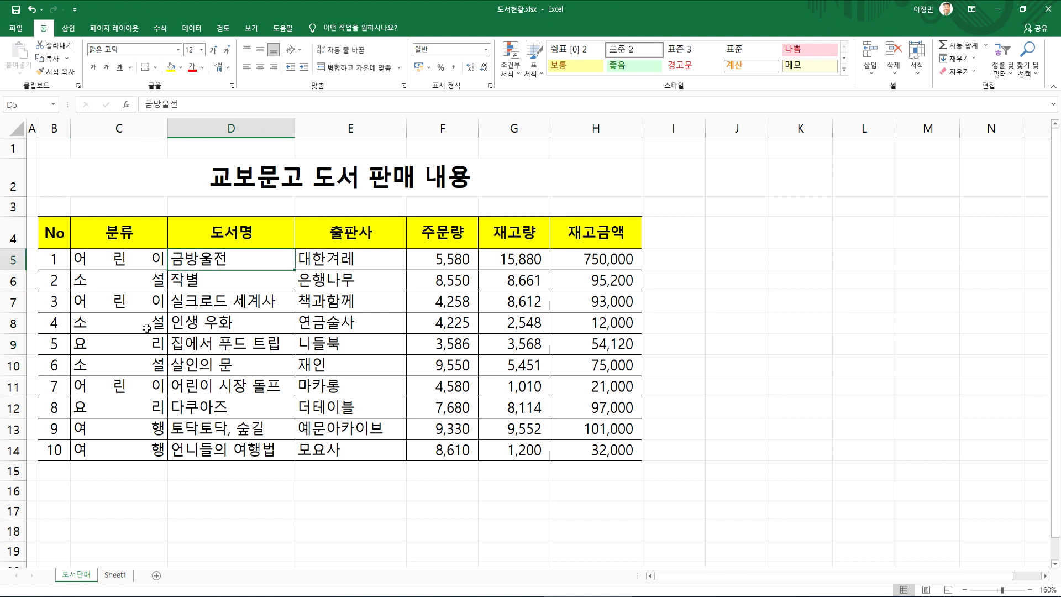
{"action": "left_click", "coordinate": [120, 261]}
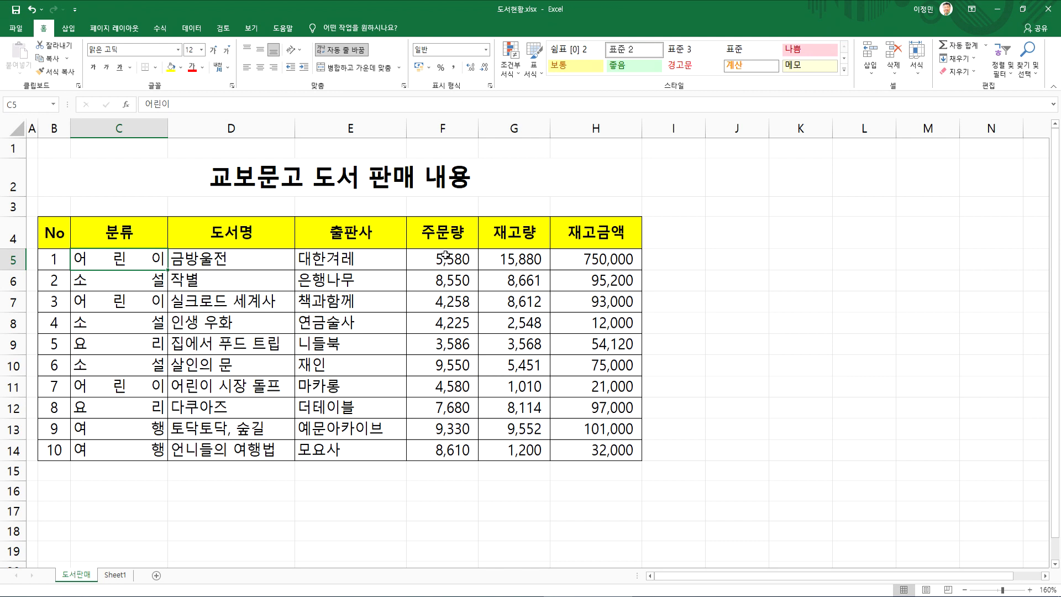
{"action": "left_click", "coordinate": [233, 310]}
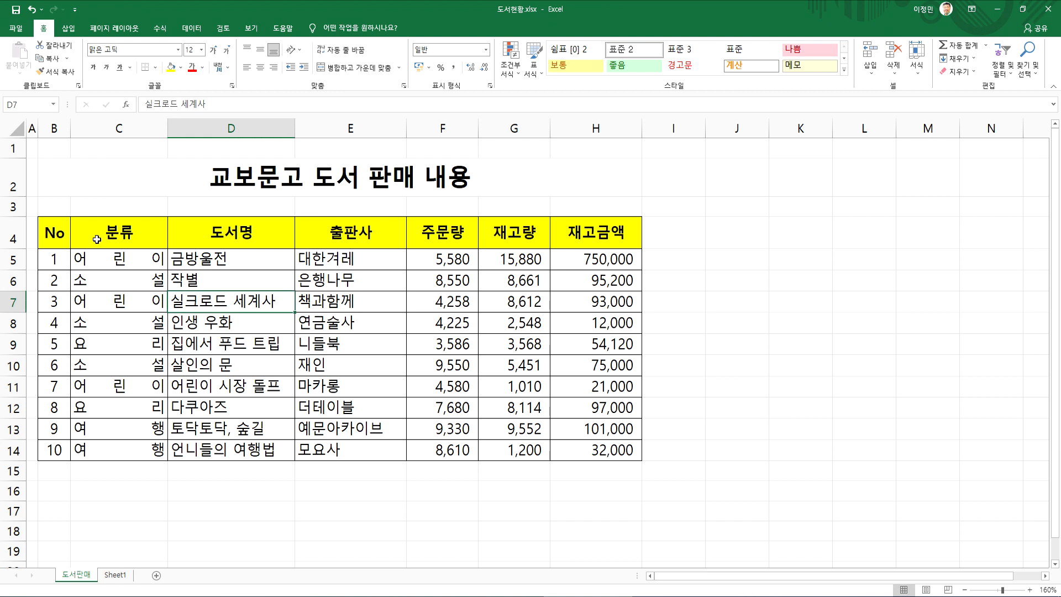
{"action": "left_click", "coordinate": [63, 233]}
{"action": "left_click_drag", "start_coordinate": [55, 233], "coordinate": [470, 364]}
{"action": "left_click", "coordinate": [284, 285]}
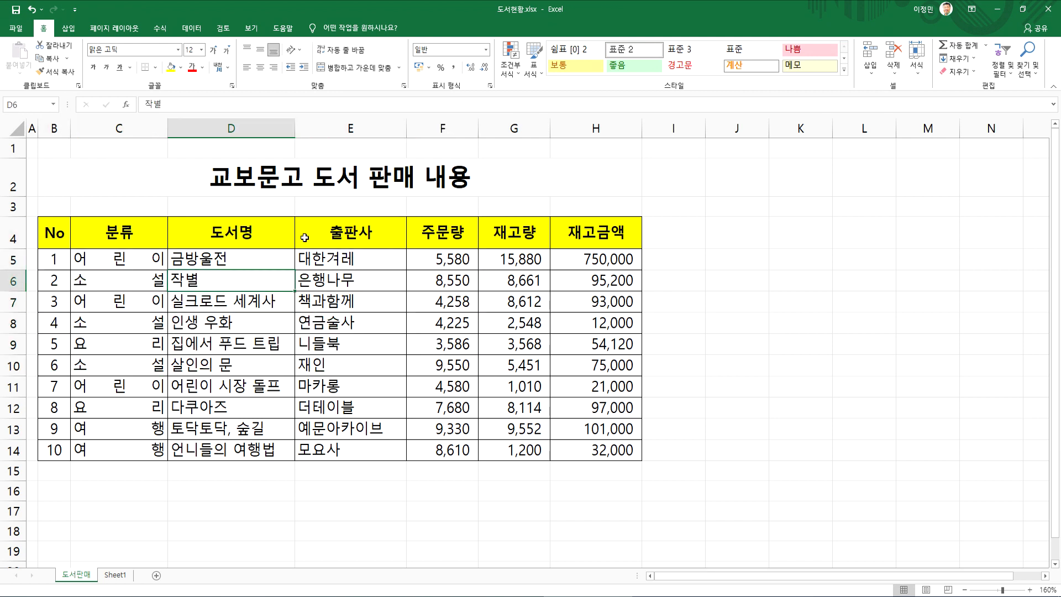
{"action": "left_click", "coordinate": [186, 29]}
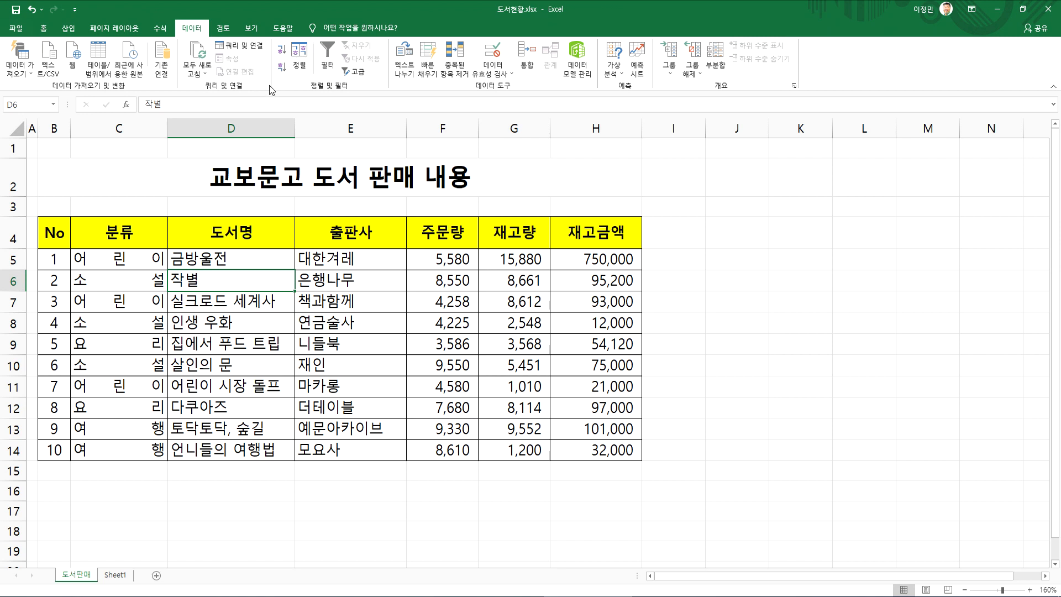
{"action": "left_click", "coordinate": [300, 55]}
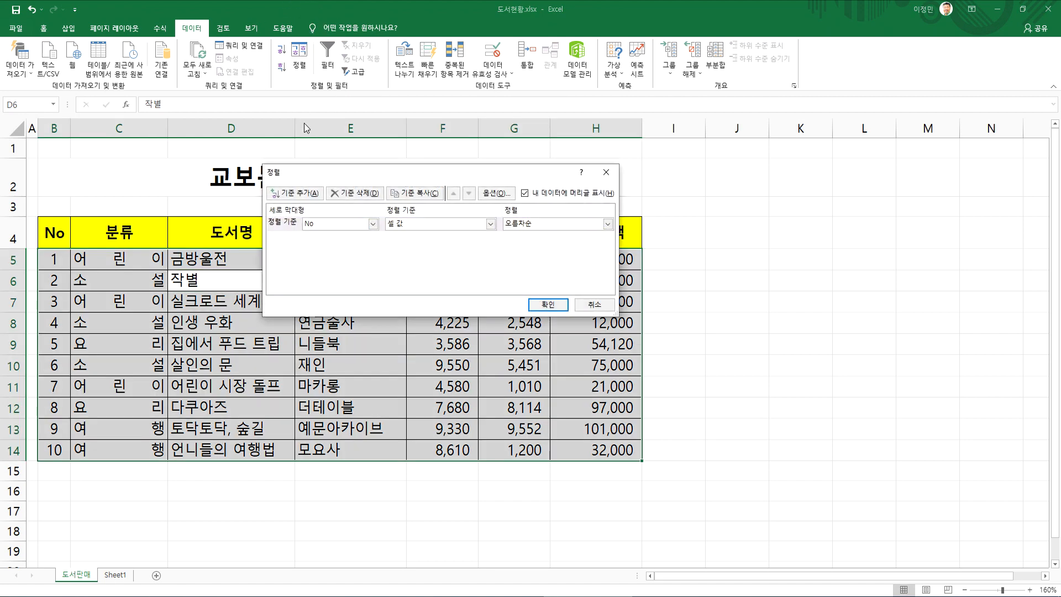
{"action": "key", "text": "Escape"}
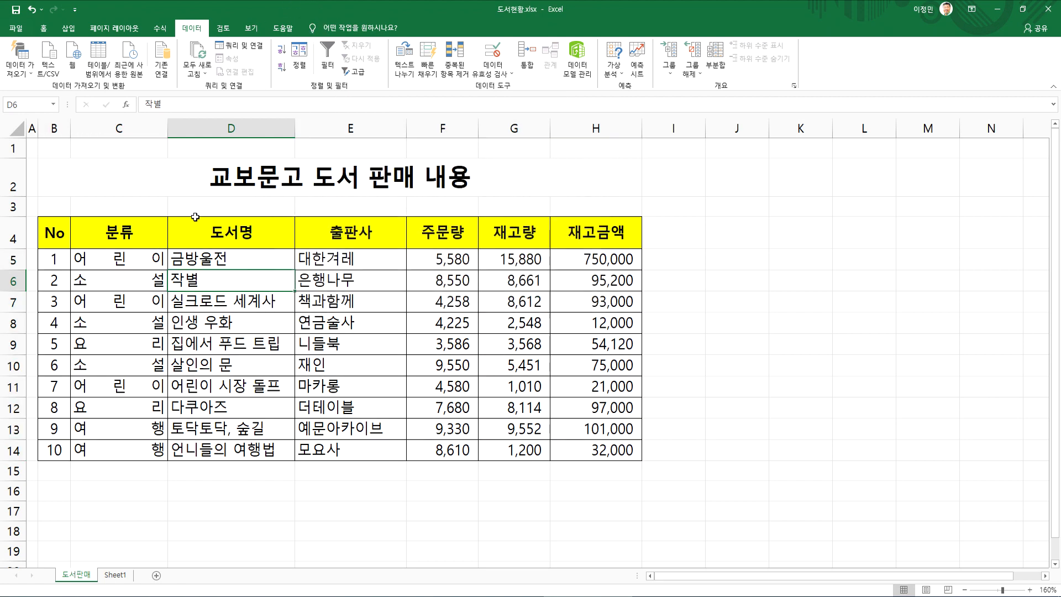
Delete the blank row 3 between the title and the book table
{"action": "left_click", "coordinate": [14, 206]}
{"action": "right_click", "coordinate": [14, 206]}
{"action": "key", "text": "Escape"}
{"action": "left_click", "coordinate": [186, 189]}
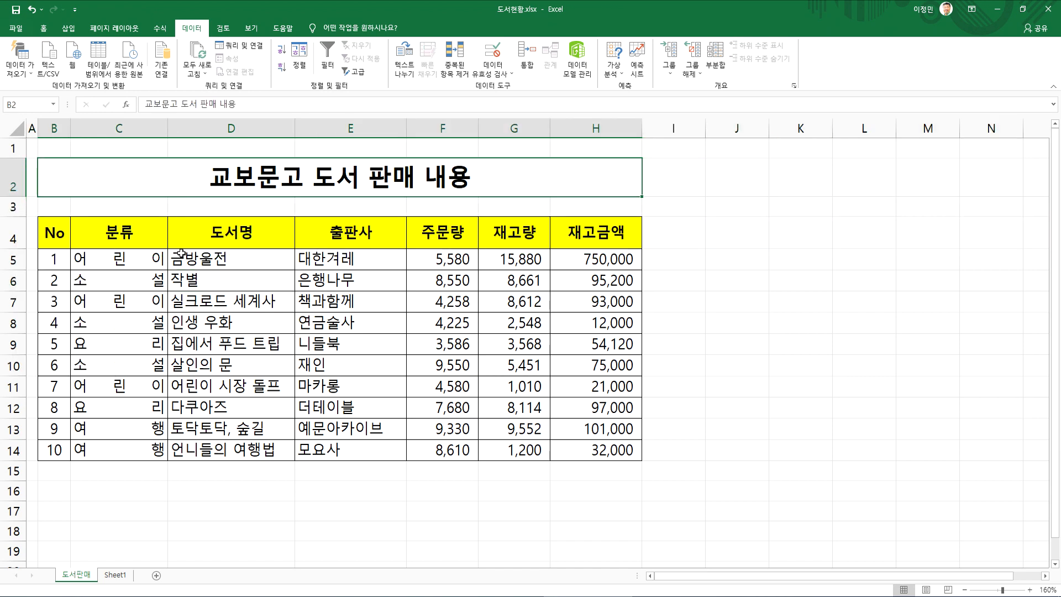
{"action": "left_click", "coordinate": [183, 256]}
{"action": "left_click", "coordinate": [13, 207]}
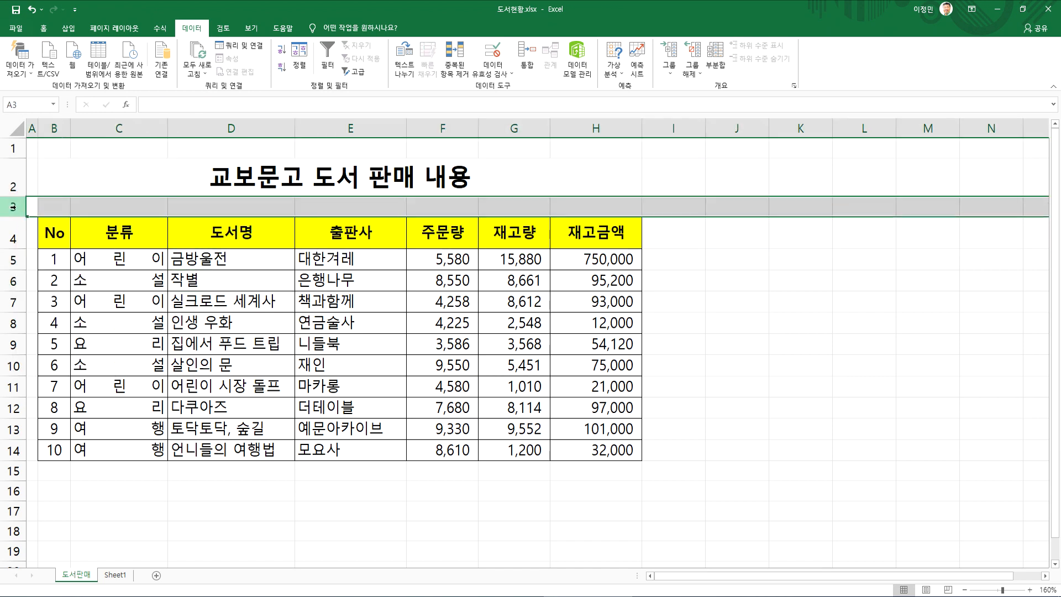
{"action": "right_click", "coordinate": [14, 207]}
{"action": "left_click", "coordinate": [72, 292]}
{"action": "left_click", "coordinate": [218, 252]}
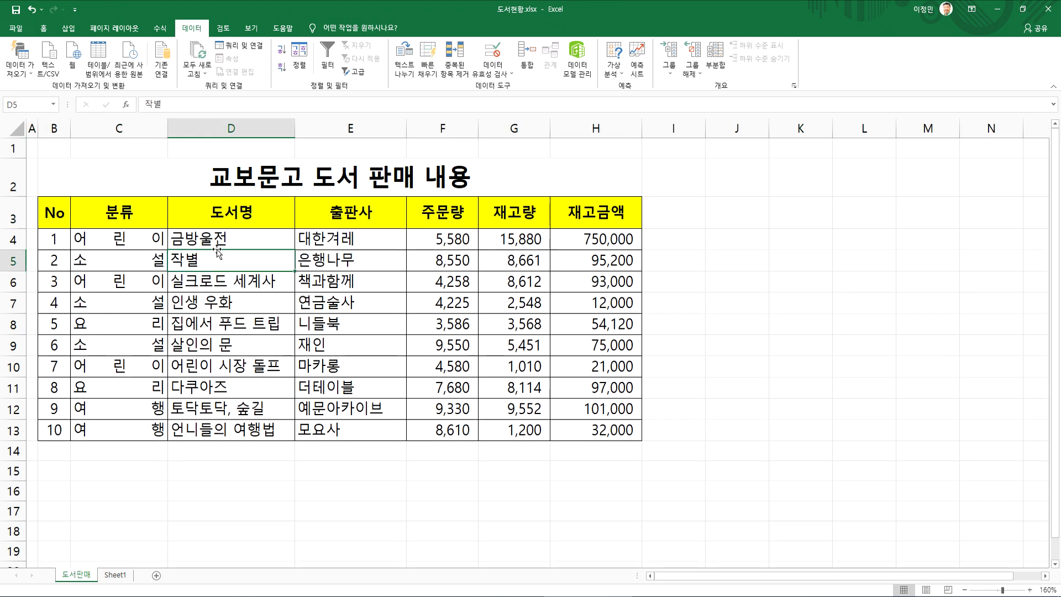
Check which cell range is selected for sorting with the title directly above the table, leaving the Sort dialog without changes
{"action": "left_click", "coordinate": [299, 55]}
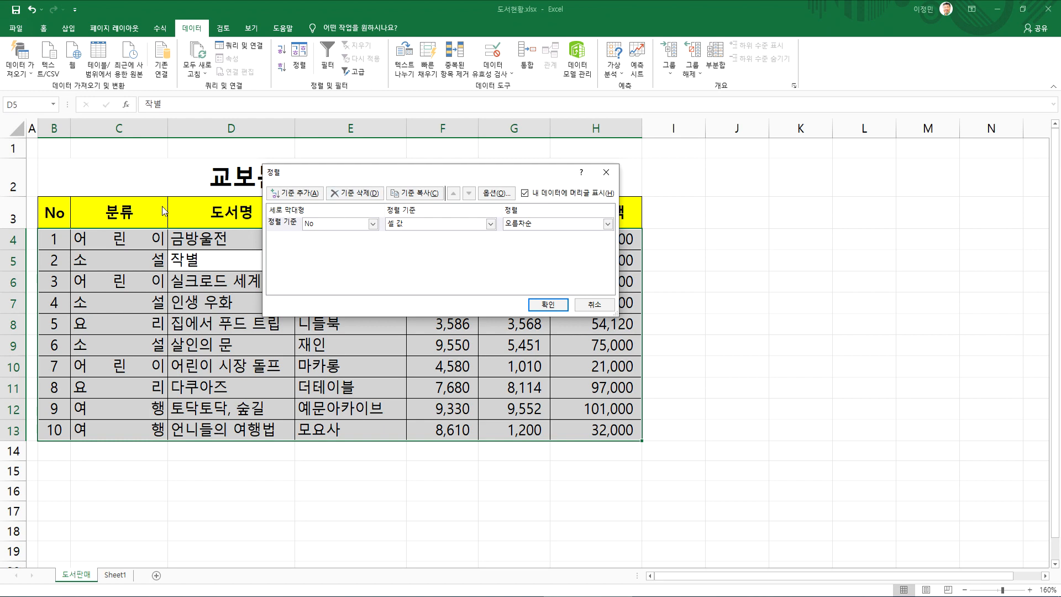
{"action": "key", "text": "Return"}
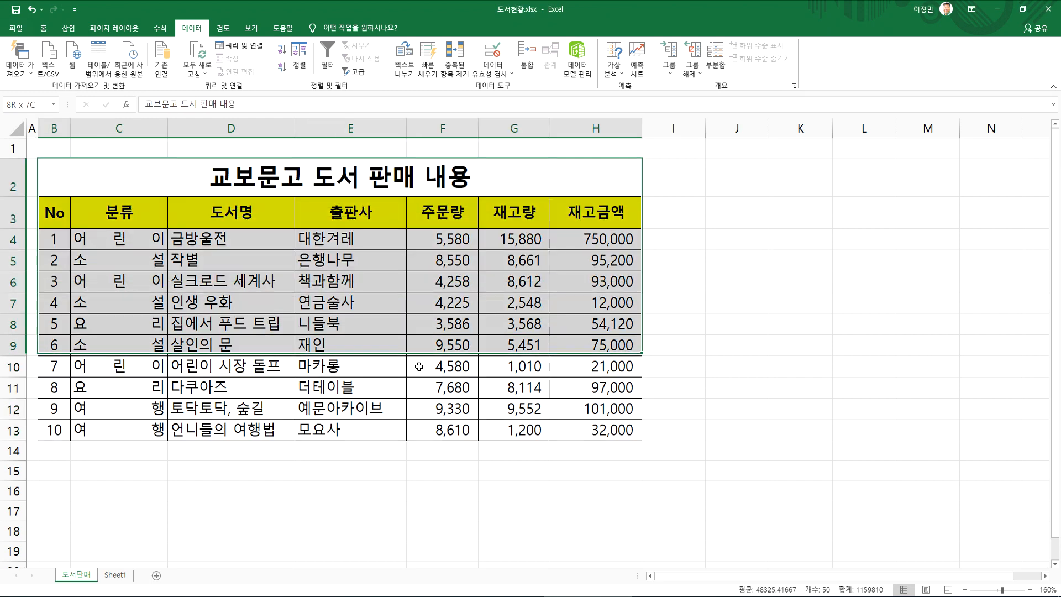
{"action": "left_click", "coordinate": [348, 335]}
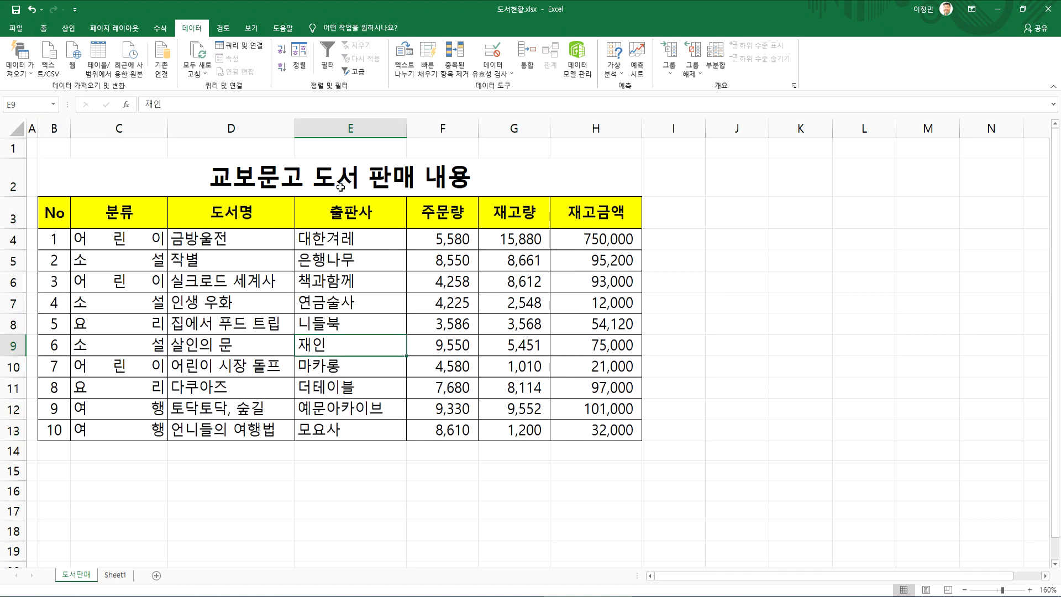
{"action": "left_click", "coordinate": [299, 58]}
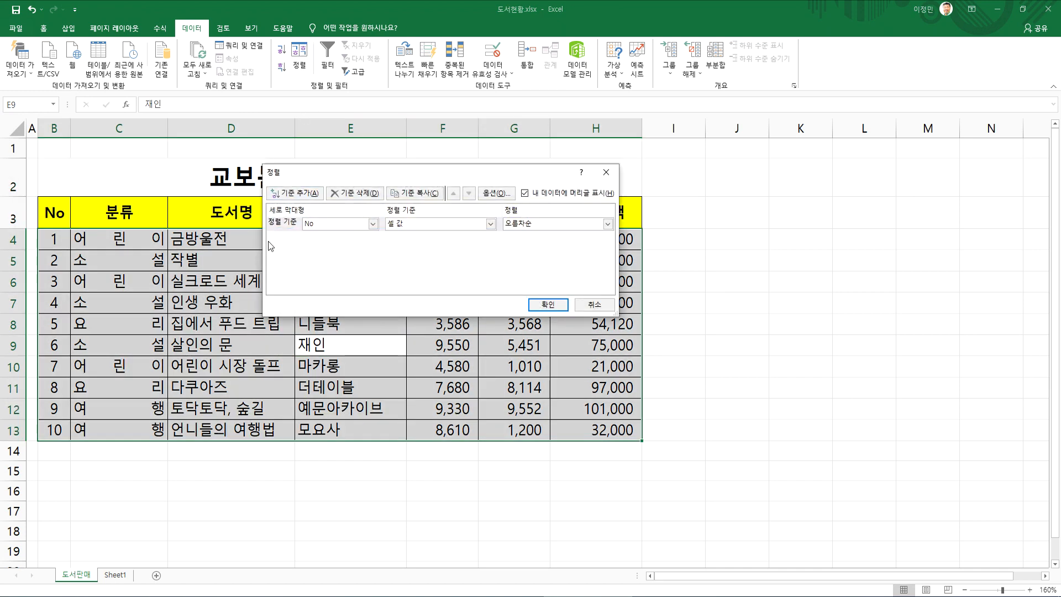
{"action": "key", "text": "Escape"}
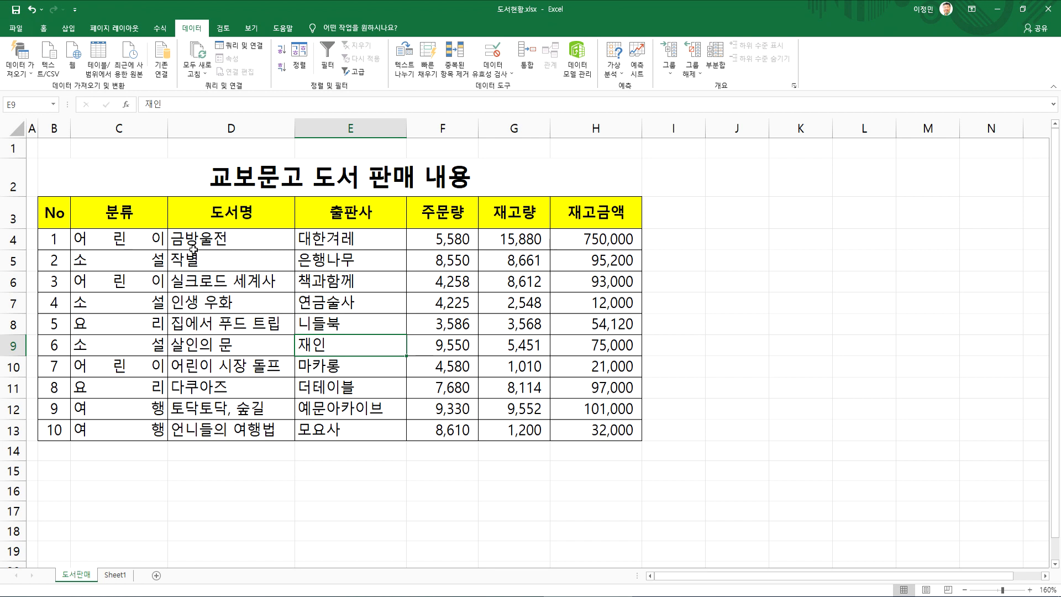
Undo the deletion of the blank row between the title and the table
{"action": "key", "text": "ctrl+z"}
{"action": "left_click", "coordinate": [114, 280]}
{"action": "left_click", "coordinate": [90, 179]}
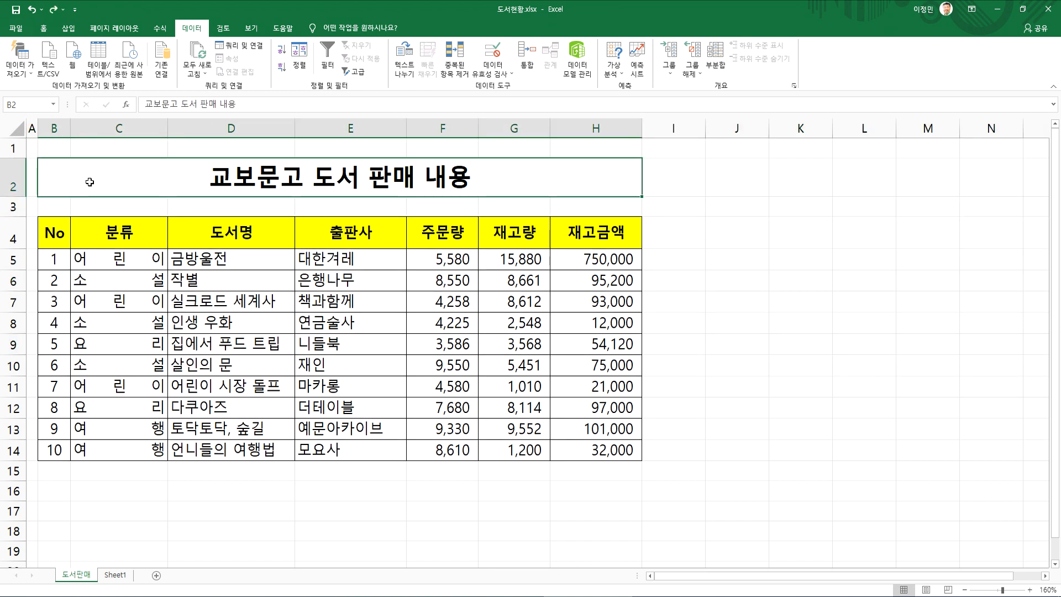
Start a custom sort of the book table with 분류 as the first sort column
{"action": "left_click", "coordinate": [119, 233]}
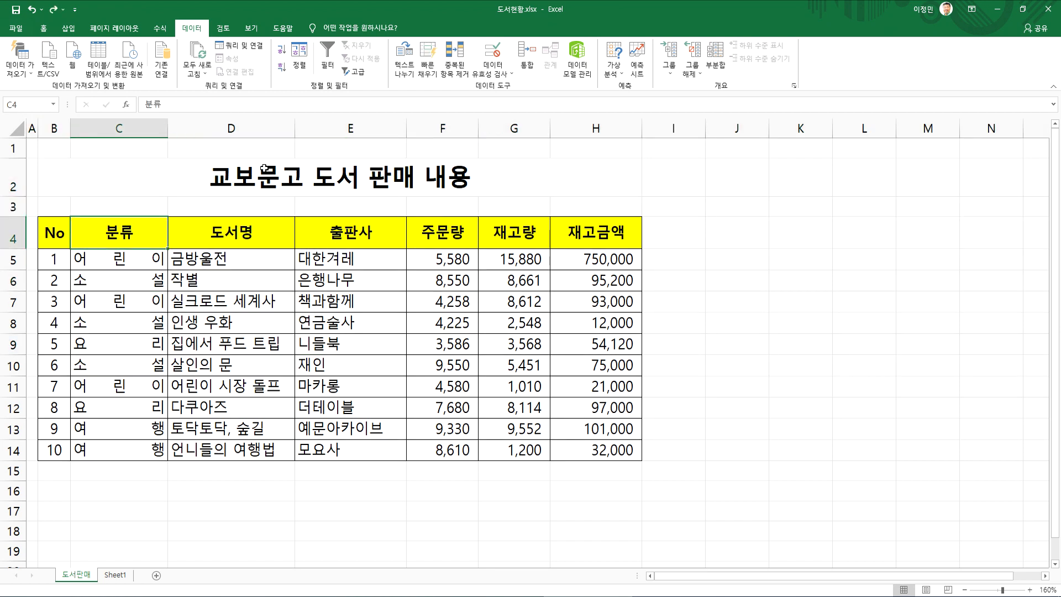
{"action": "left_click", "coordinate": [302, 65]}
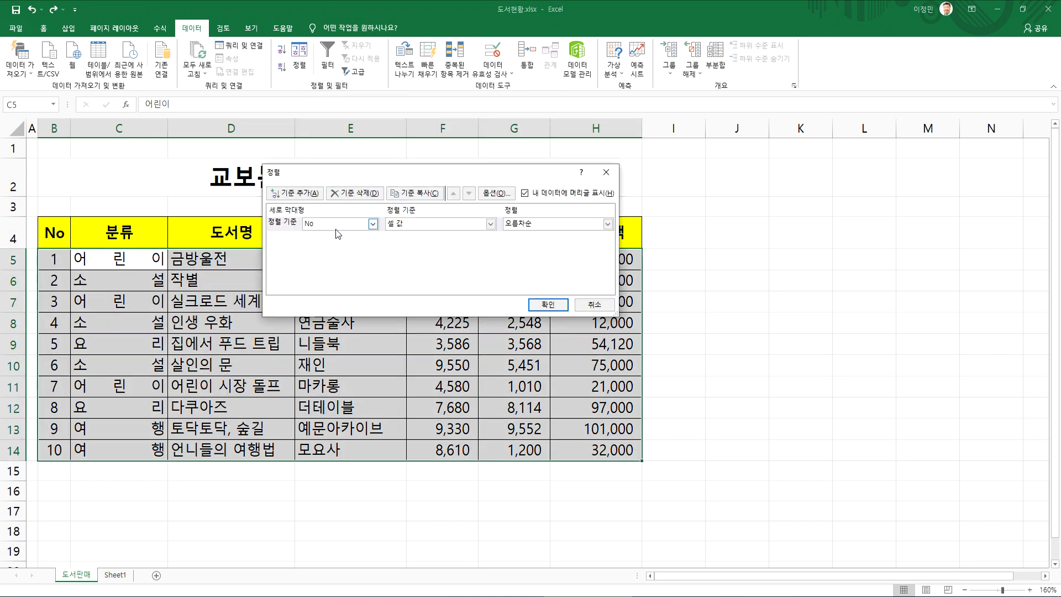
{"action": "left_click", "coordinate": [363, 225]}
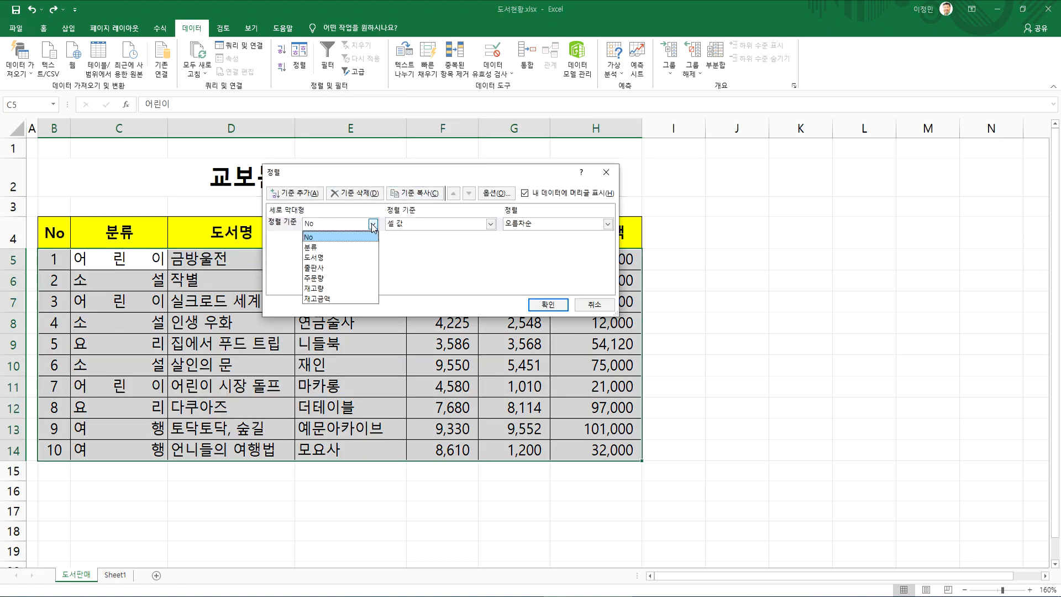
{"action": "left_click", "coordinate": [333, 248]}
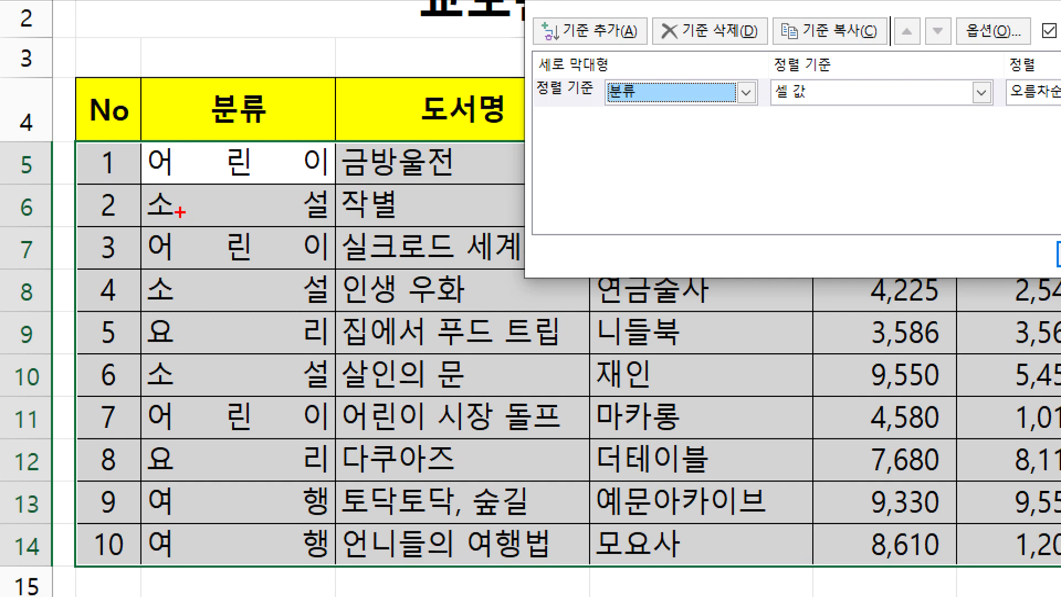
{"action": "mouse_move", "coordinate": [194, 192]}
{"action": "left_mouse_down"}
{"action": "mouse_move", "coordinate": [187, 221]}
{"action": "mouse_move", "coordinate": [221, 227]}
{"action": "left_mouse_up"}
{"action": "mouse_move", "coordinate": [191, 149]}
{"action": "left_mouse_down"}
{"action": "mouse_move", "coordinate": [179, 157]}
{"action": "mouse_move", "coordinate": [191, 148]}
{"action": "left_mouse_up"}
{"action": "mouse_move", "coordinate": [209, 324]}
{"action": "left_mouse_down"}
{"action": "mouse_move", "coordinate": [188, 349]}
{"action": "mouse_move", "coordinate": [209, 326]}
{"action": "left_mouse_up"}
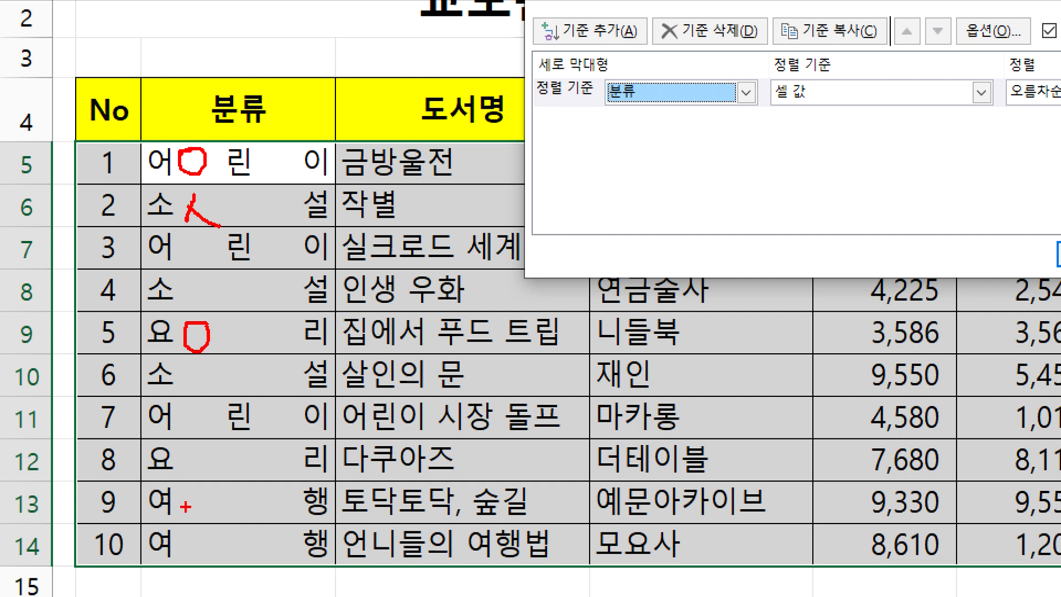
{"action": "mouse_move", "coordinate": [218, 498]}
{"action": "left_mouse_down"}
{"action": "mouse_move", "coordinate": [204, 526]}
{"action": "mouse_move", "coordinate": [210, 488]}
{"action": "left_mouse_up"}
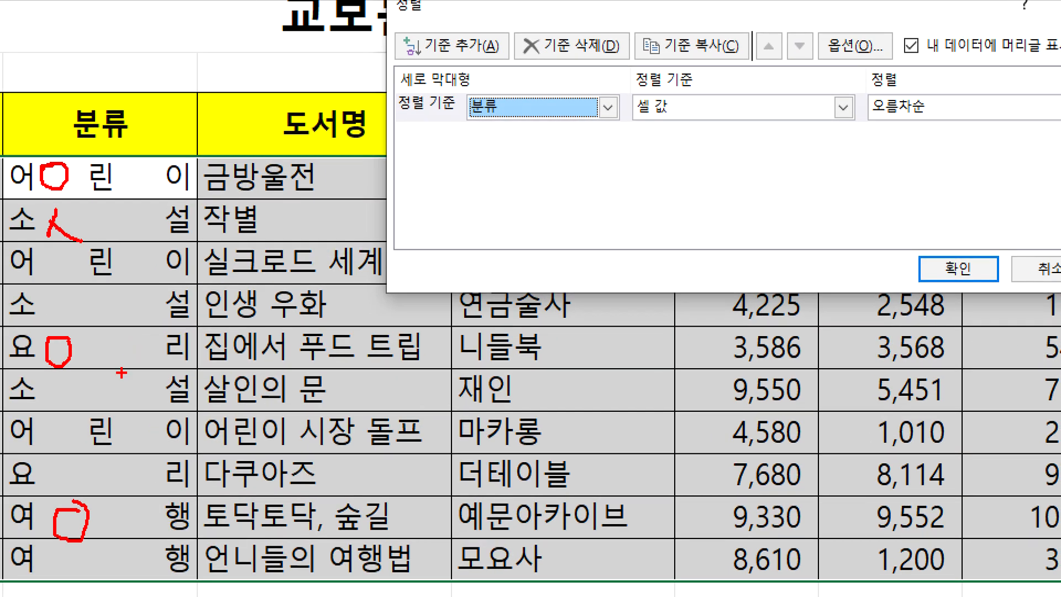
{"action": "left_click_drag", "start_coordinate": [110, 382], "coordinate": [90, 301]}
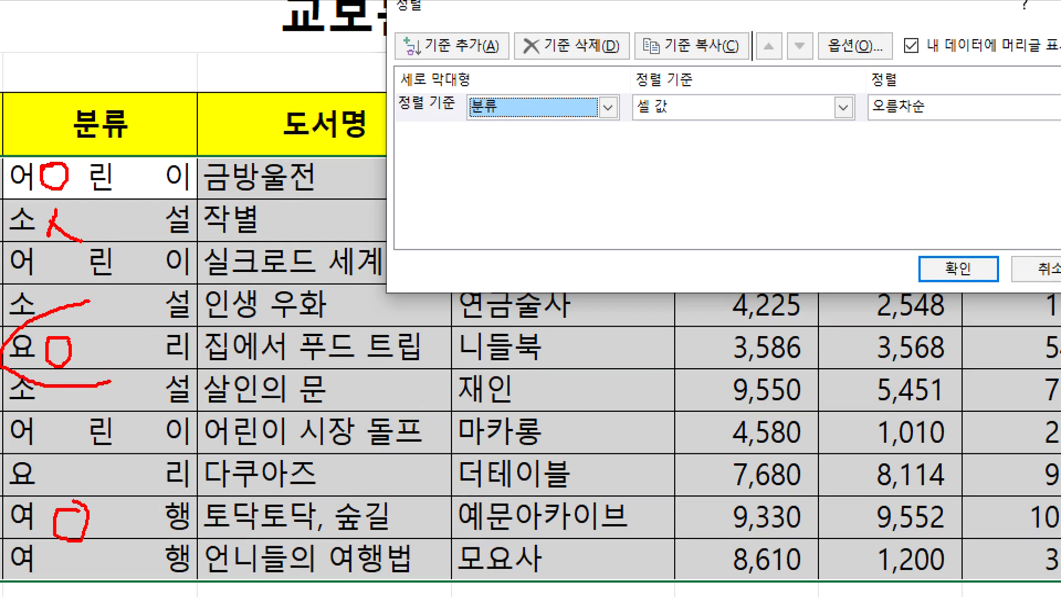
{"action": "mouse_move", "coordinate": [918, 125]}
{"action": "left_mouse_down"}
{"action": "mouse_move", "coordinate": [973, 123]}
{"action": "mouse_move", "coordinate": [948, 133]}
{"action": "left_mouse_up"}
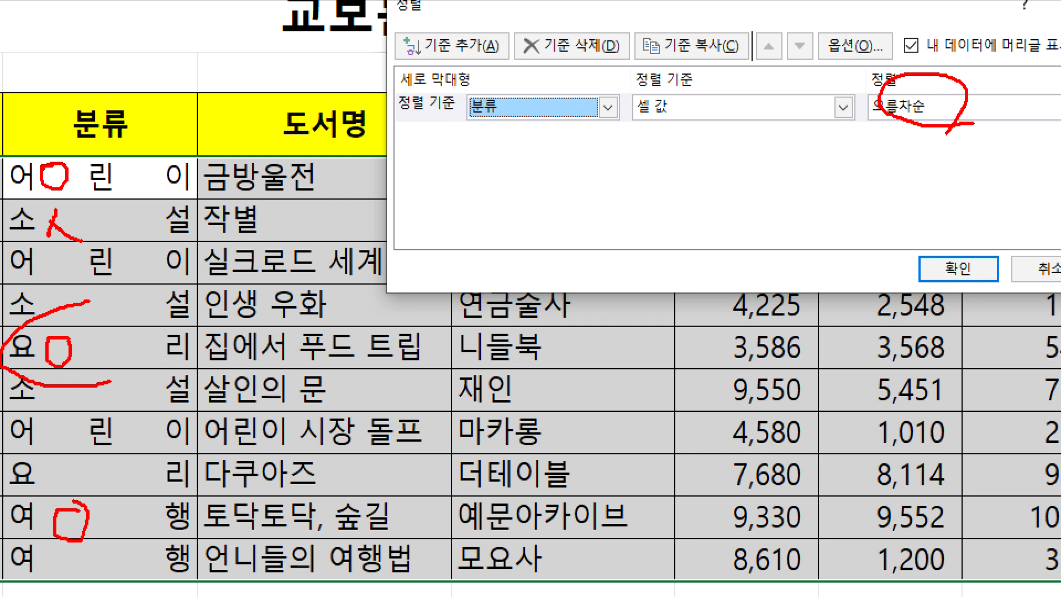
{"action": "left_click_drag", "start_coordinate": [450, 35], "coordinate": [488, 10]}
{"action": "key", "text": "Escape"}
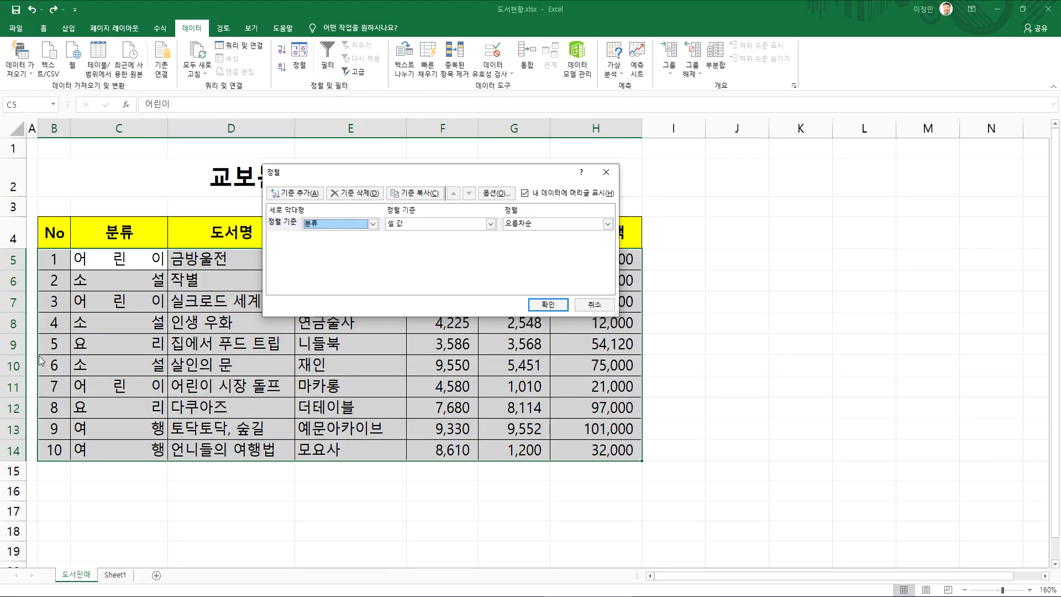
Add a second sort level on 주문량 in descending order (내림차순) and apply the custom sort
{"action": "left_click", "coordinate": [290, 193]}
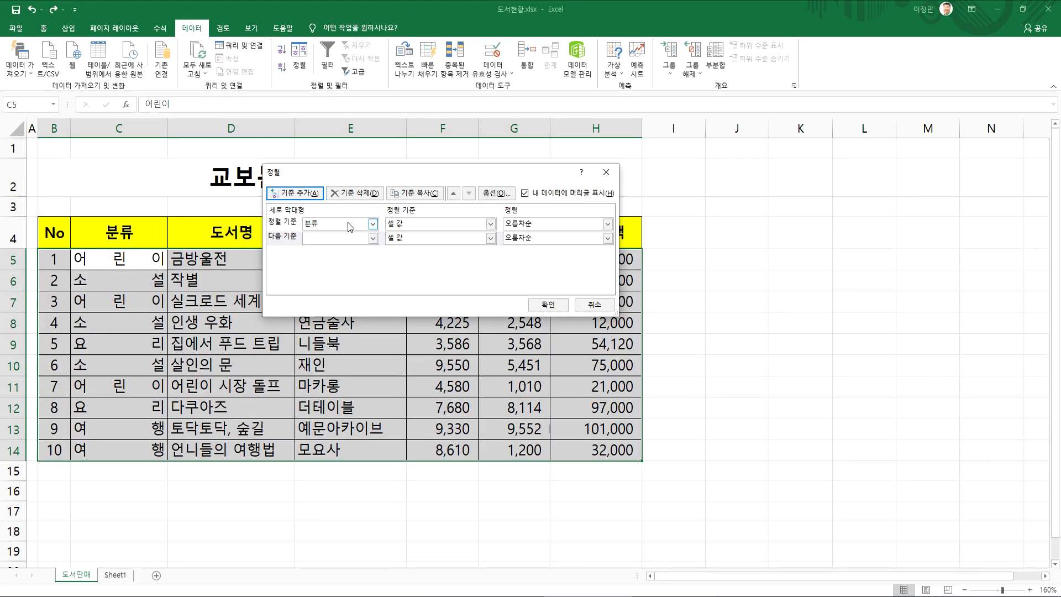
{"action": "left_click", "coordinate": [373, 238]}
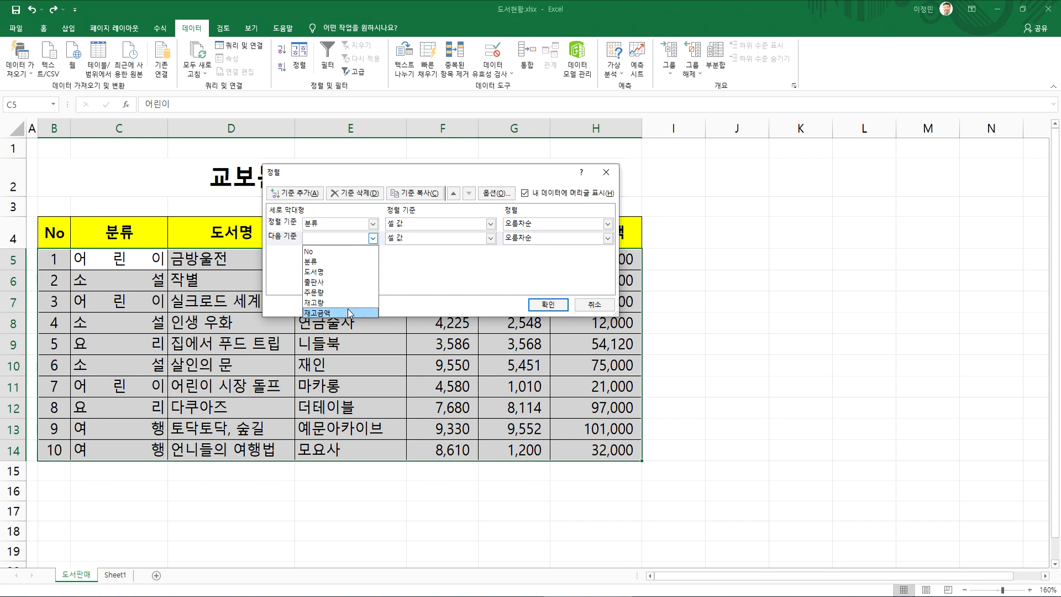
{"action": "left_click", "coordinate": [334, 292]}
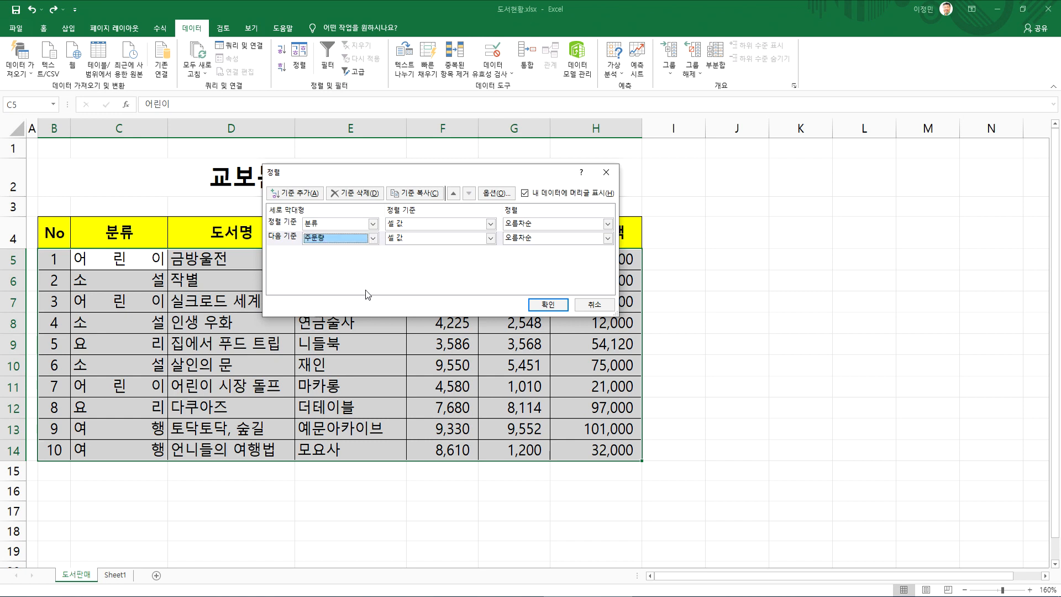
{"action": "left_click", "coordinate": [516, 239]}
{"action": "left_click", "coordinate": [521, 261]}
{"action": "left_click_drag", "start_coordinate": [479, 173], "coordinate": [405, 284]}
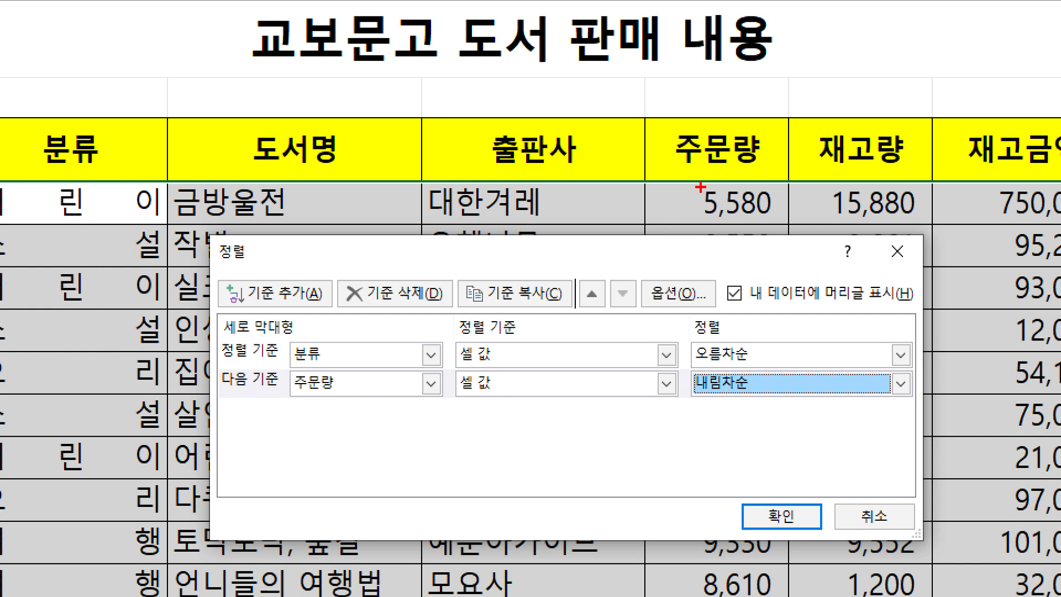
{"action": "mouse_move", "coordinate": [749, 427]}
{"action": "left_mouse_down"}
{"action": "mouse_move", "coordinate": [687, 387]}
{"action": "mouse_move", "coordinate": [751, 436]}
{"action": "left_mouse_up"}
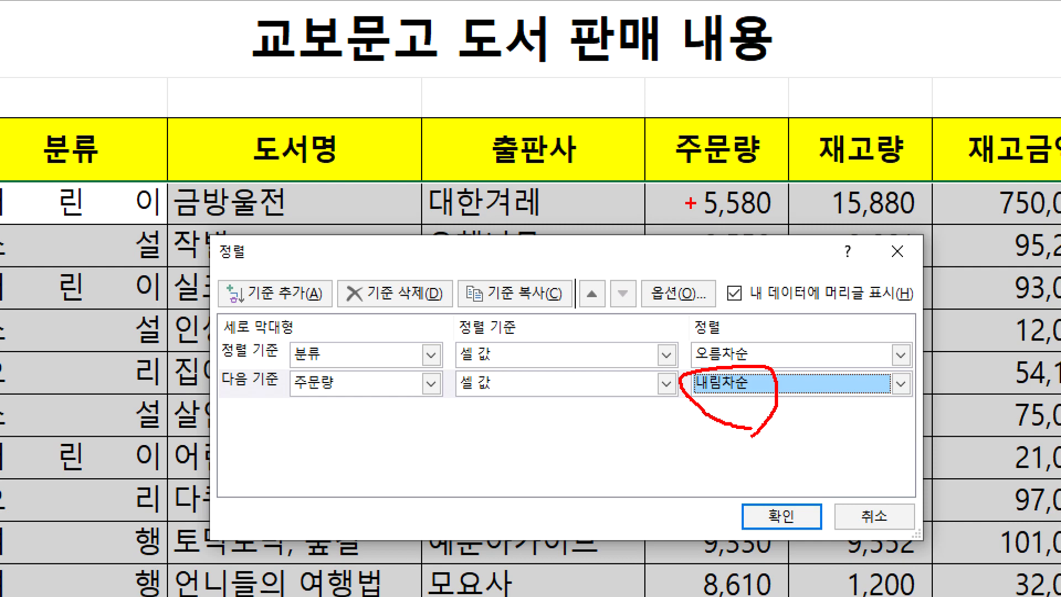
{"action": "key", "text": "Escape"}
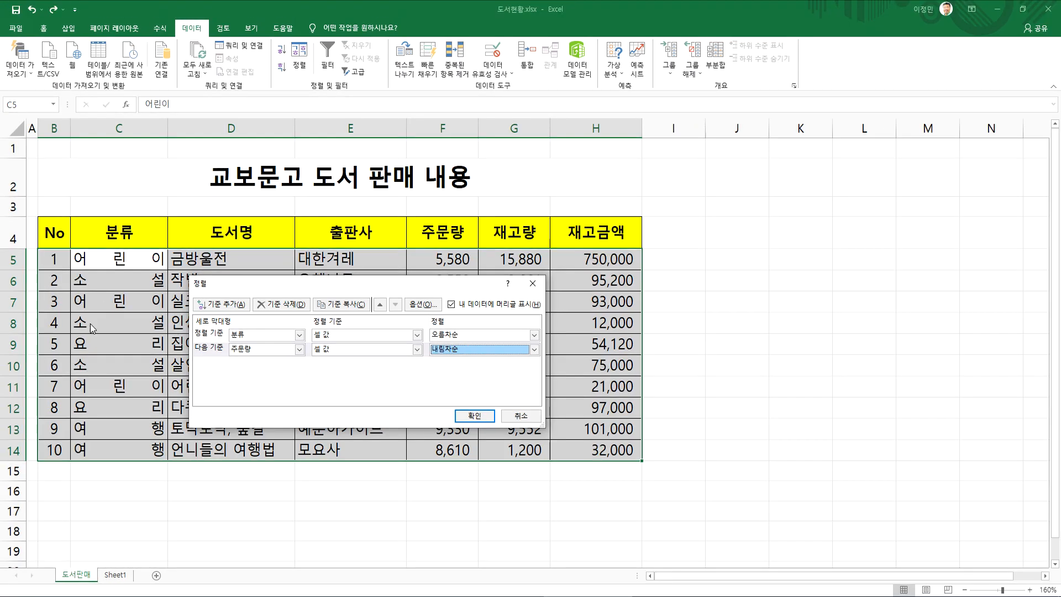
{"action": "left_click", "coordinate": [471, 415]}
Examine the sorted rows by 분류 group, including the 소설 and 어린이 rows and the 재고량 values within each group
{"action": "left_click", "coordinate": [116, 269]}
{"action": "left_click_drag", "start_coordinate": [116, 271], "coordinate": [611, 303]}
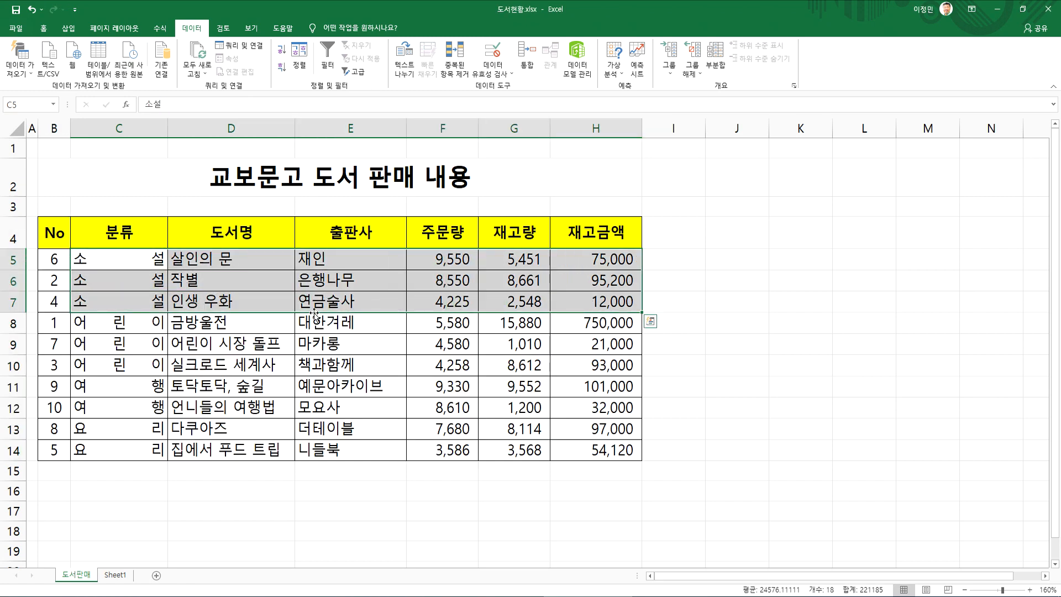
{"action": "left_click_drag", "start_coordinate": [141, 322], "coordinate": [587, 365]}
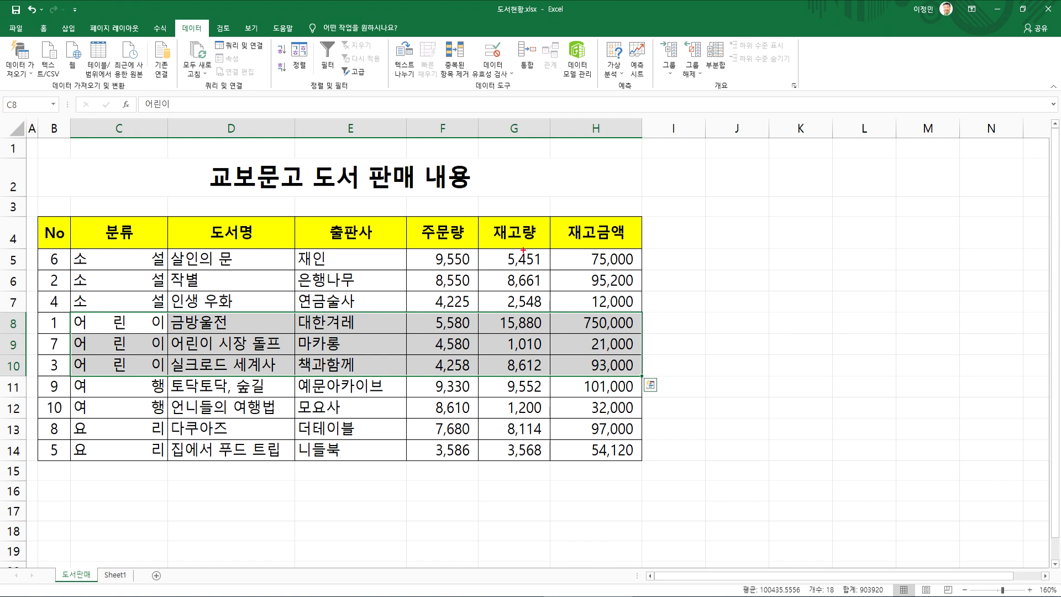
{"action": "mouse_move", "coordinate": [531, 258]}
{"action": "left_mouse_down"}
{"action": "mouse_move", "coordinate": [503, 254]}
{"action": "mouse_move", "coordinate": [513, 303]}
{"action": "mouse_move", "coordinate": [540, 258]}
{"action": "left_mouse_up"}
{"action": "mouse_move", "coordinate": [531, 321]}
{"action": "left_mouse_down"}
{"action": "mouse_move", "coordinate": [502, 329]}
{"action": "mouse_move", "coordinate": [536, 362]}
{"action": "mouse_move", "coordinate": [541, 322]}
{"action": "left_mouse_up"}
{"action": "mouse_move", "coordinate": [531, 383]}
{"action": "left_mouse_down"}
{"action": "mouse_move", "coordinate": [505, 403]}
{"action": "mouse_move", "coordinate": [531, 393]}
{"action": "mouse_move", "coordinate": [515, 426]}
{"action": "mouse_move", "coordinate": [542, 437]}
{"action": "mouse_move", "coordinate": [537, 418]}
{"action": "left_mouse_up"}
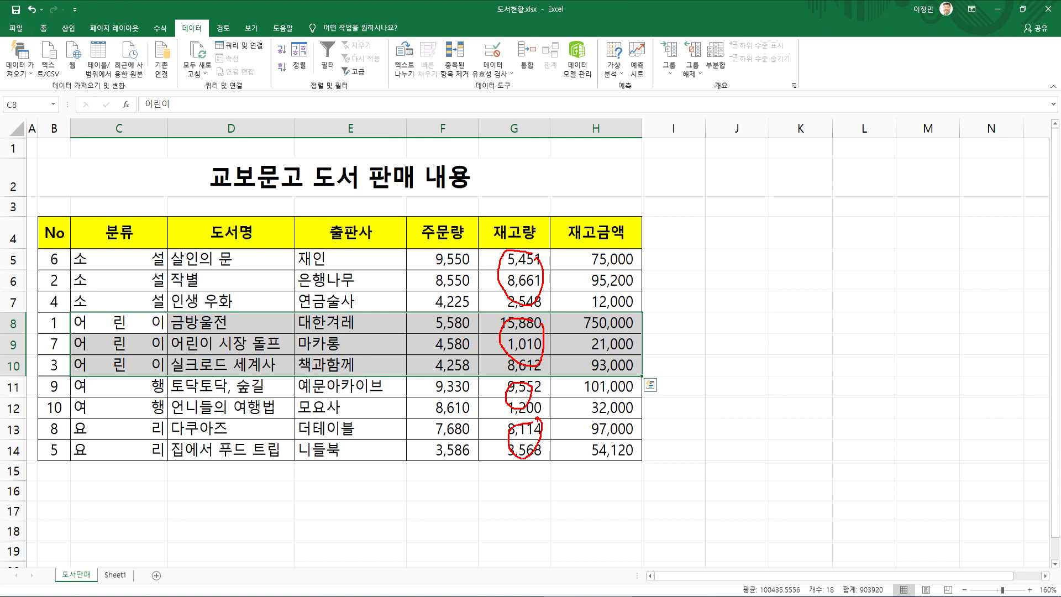
{"action": "key", "text": "Escape"}
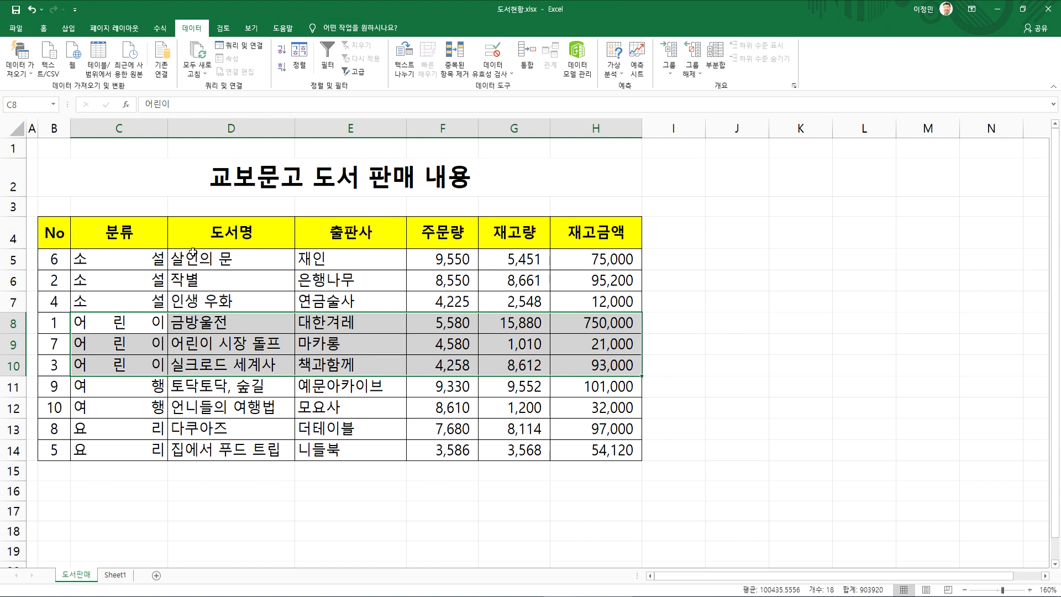
{"action": "left_click", "coordinate": [246, 293]}
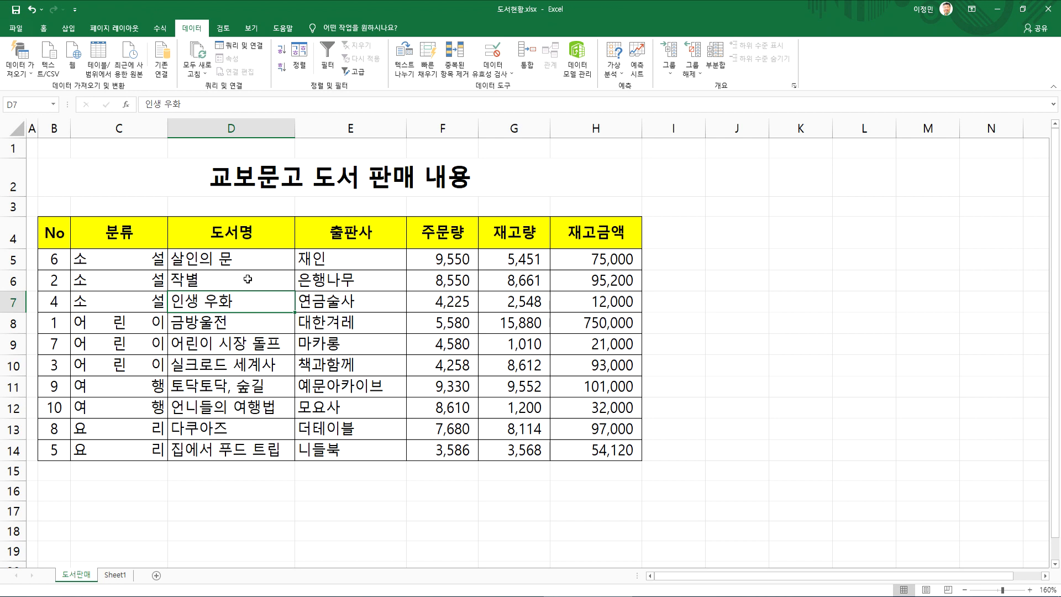
{"action": "left_click", "coordinate": [120, 323]}
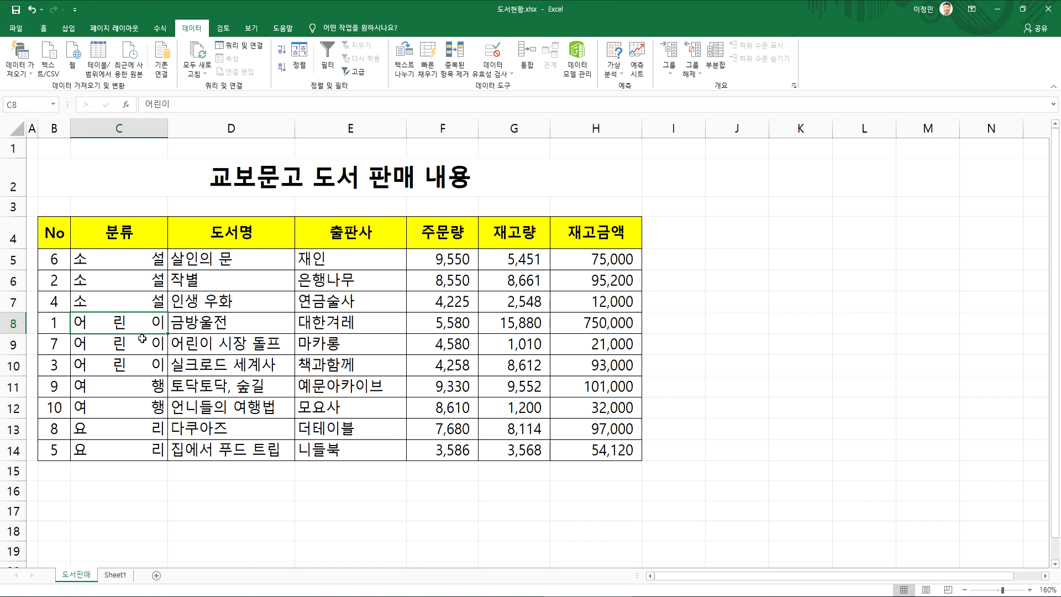
{"action": "left_click", "coordinate": [134, 256]}
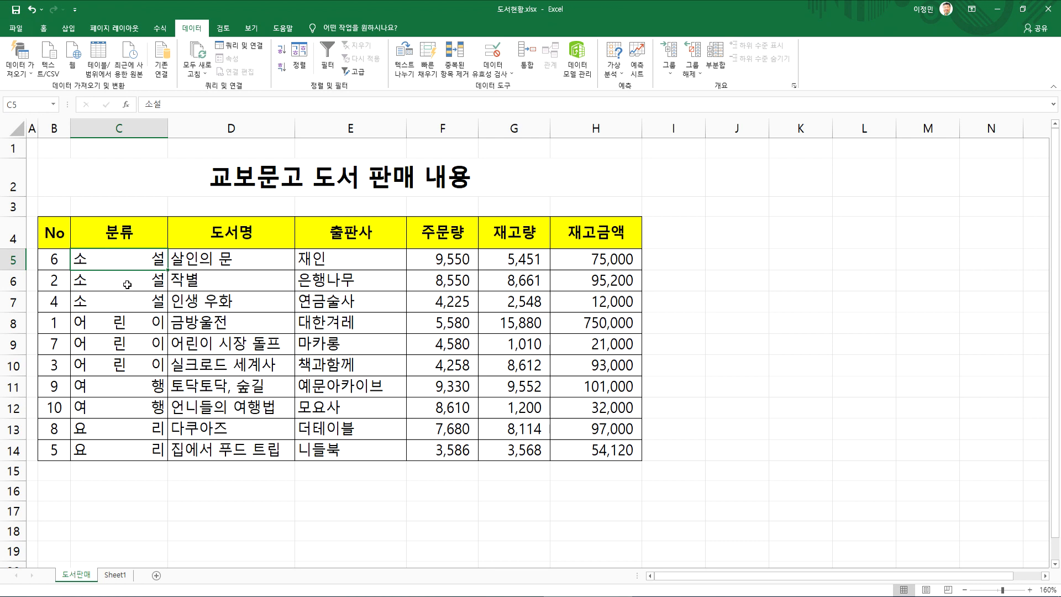
{"action": "left_click", "coordinate": [119, 323]}
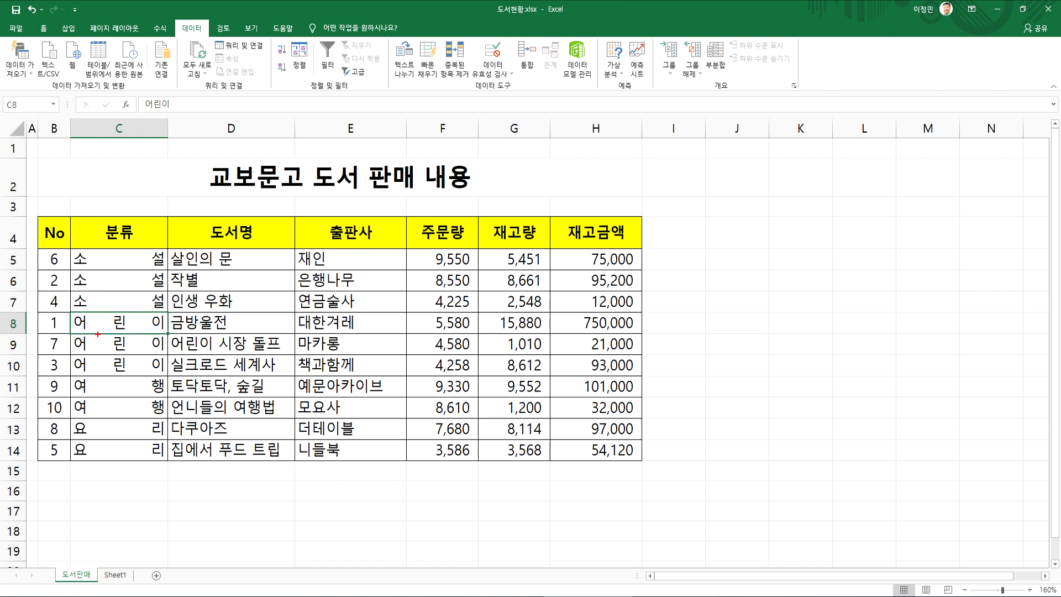
{"action": "mouse_move", "coordinate": [118, 317]}
{"action": "left_mouse_down"}
{"action": "mouse_move", "coordinate": [104, 371]}
{"action": "mouse_move", "coordinate": [123, 333]}
{"action": "mouse_move", "coordinate": [113, 348]}
{"action": "left_mouse_up"}
{"action": "mouse_move", "coordinate": [119, 427]}
{"action": "left_mouse_down"}
{"action": "mouse_move", "coordinate": [89, 459]}
{"action": "mouse_move", "coordinate": [114, 431]}
{"action": "mouse_move", "coordinate": [131, 455]}
{"action": "left_mouse_up"}
{"action": "mouse_move", "coordinate": [142, 393]}
{"action": "left_mouse_down"}
{"action": "mouse_move", "coordinate": [117, 417]}
{"action": "mouse_move", "coordinate": [137, 382]}
{"action": "mouse_move", "coordinate": [124, 419]}
{"action": "left_mouse_up"}
{"action": "mouse_move", "coordinate": [123, 257]}
{"action": "left_mouse_down"}
{"action": "mouse_move", "coordinate": [97, 309]}
{"action": "mouse_move", "coordinate": [129, 273]}
{"action": "mouse_move", "coordinate": [136, 303]}
{"action": "mouse_move", "coordinate": [116, 315]}
{"action": "left_mouse_up"}
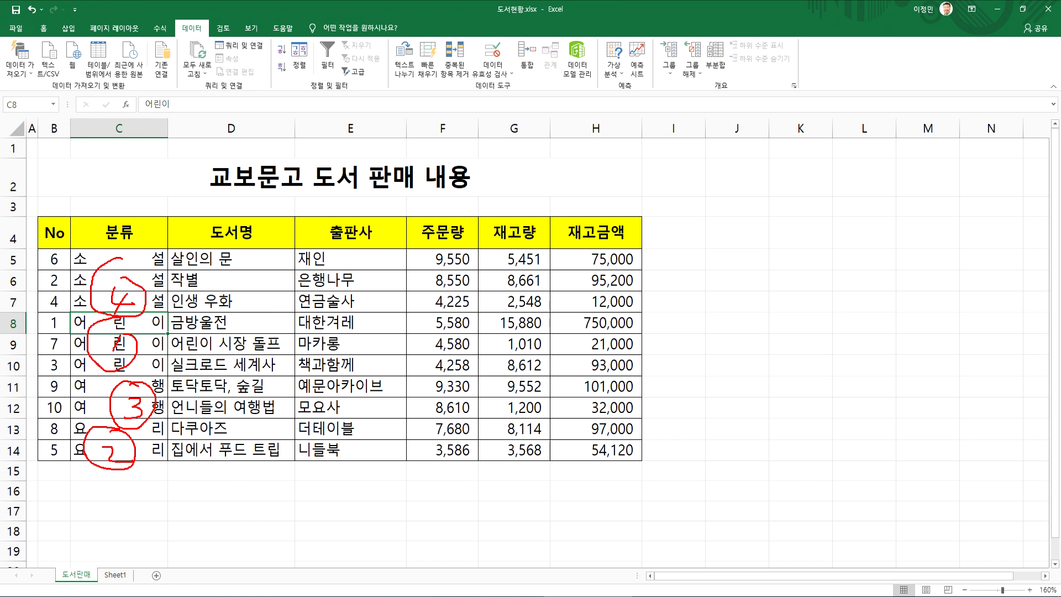
{"action": "key", "text": "Escape"}
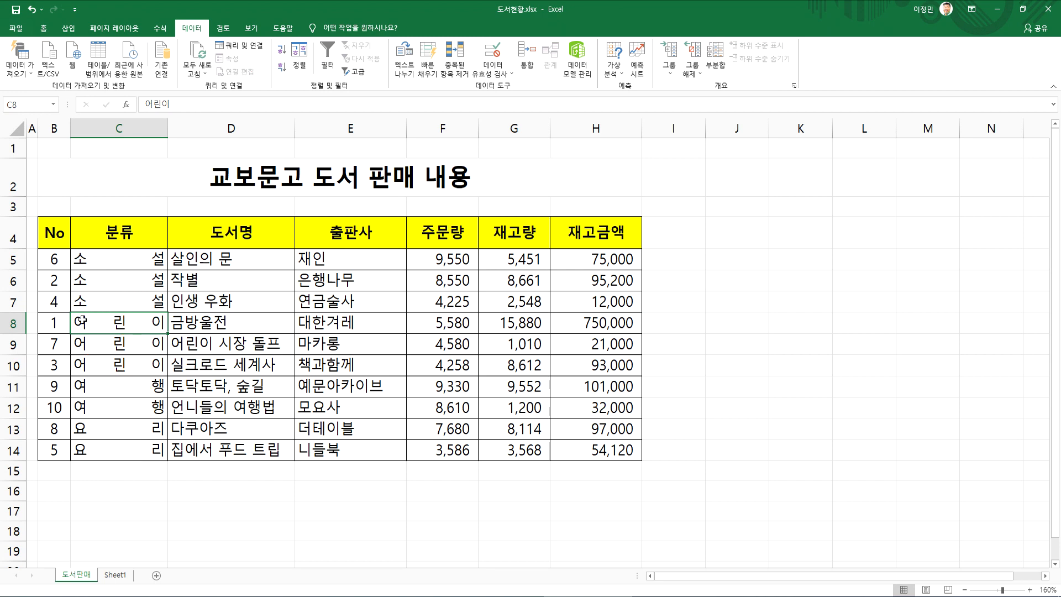
Reopen the custom sort of the book table and choose a new custom list (사용자 지정 목록) as the order for 분류
{"action": "left_click", "coordinate": [306, 59]}
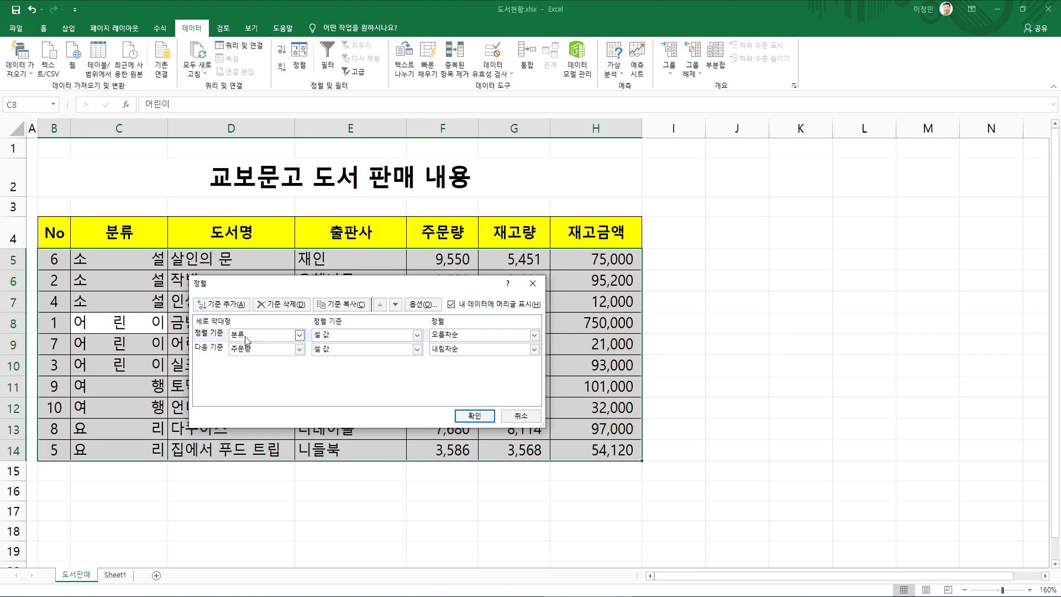
{"action": "left_click", "coordinate": [444, 335]}
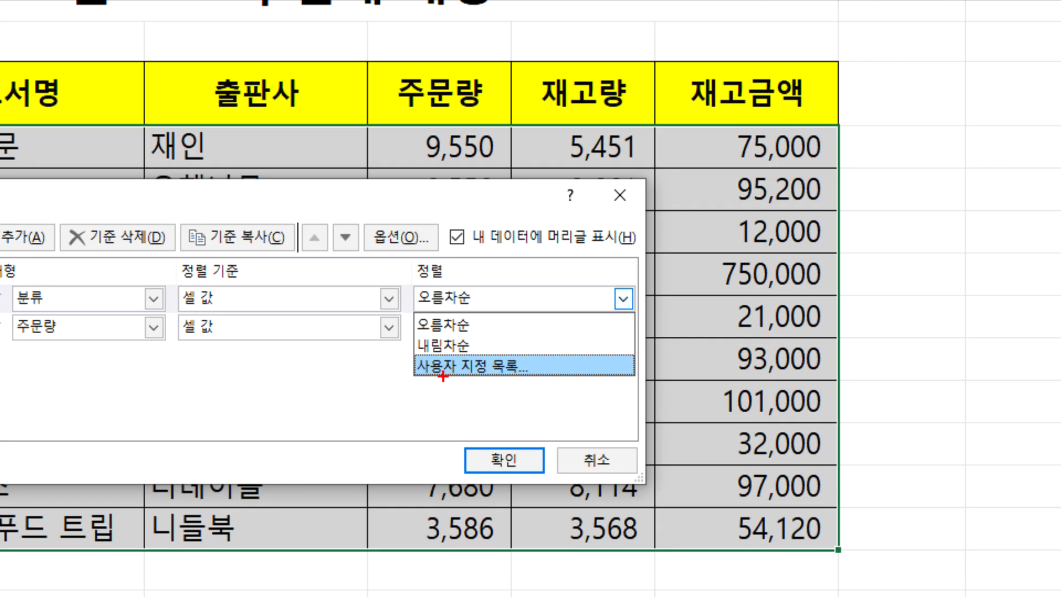
{"action": "left_click_drag", "start_coordinate": [532, 362], "coordinate": [577, 357]}
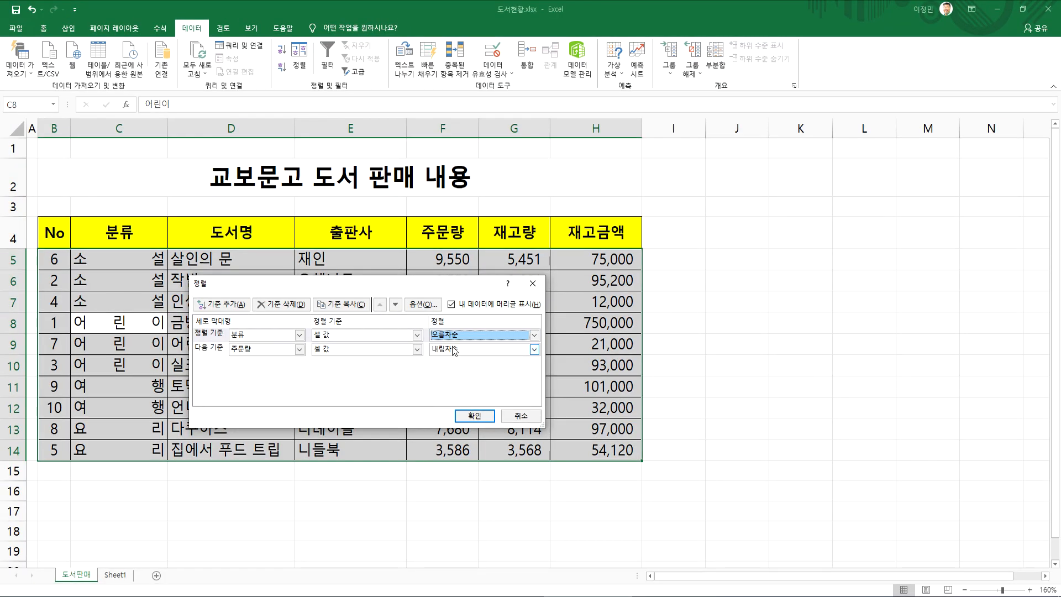
{"action": "left_click", "coordinate": [450, 370]}
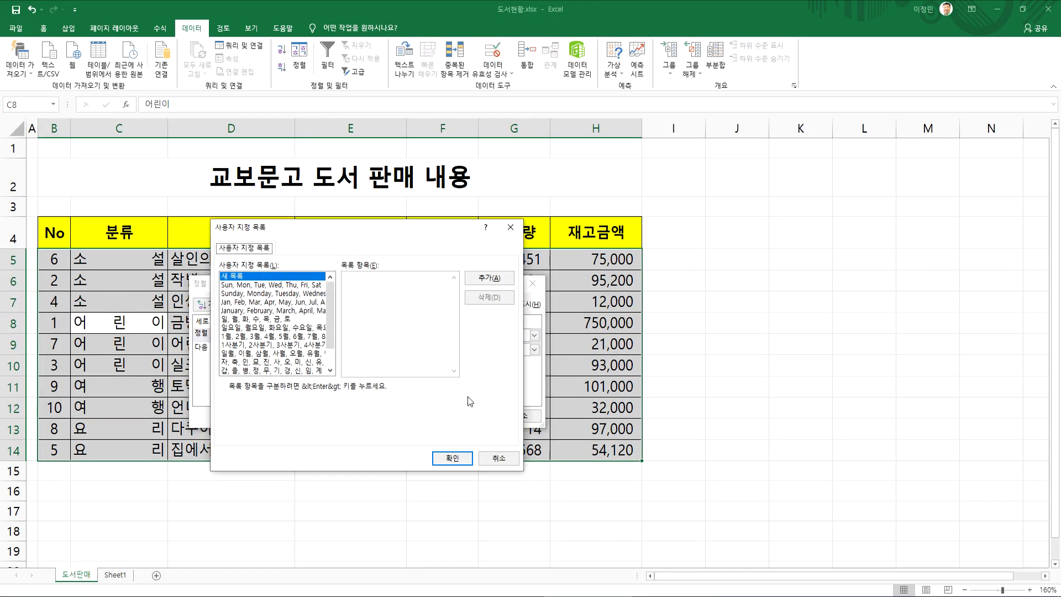
{"action": "left_click_drag", "start_coordinate": [391, 238], "coordinate": [404, 215]}
{"action": "left_click", "coordinate": [380, 301]}
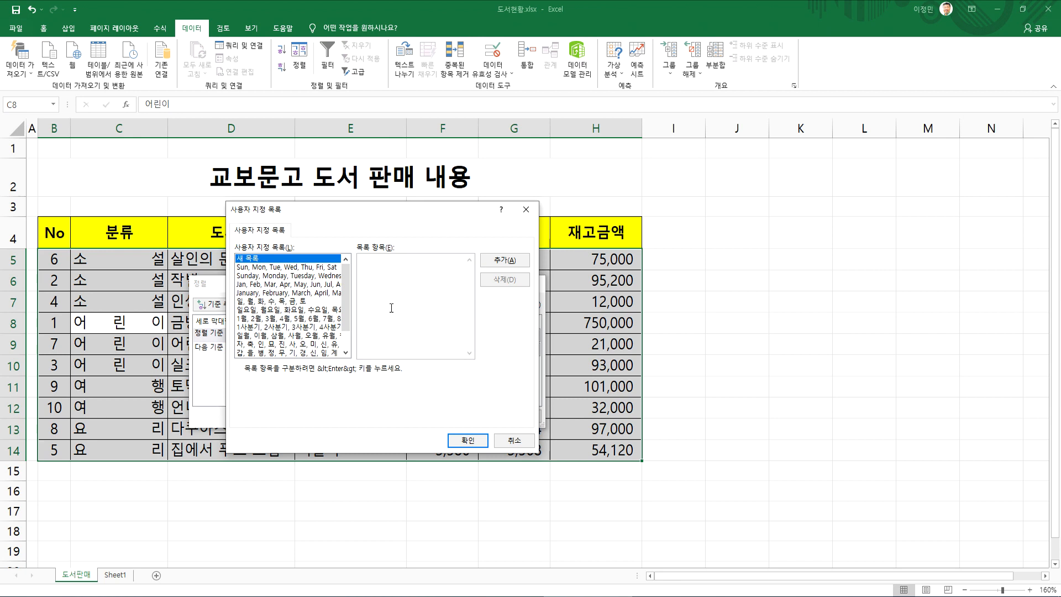
Enter 어린이, 요리, 여행 and 소설 as the new custom list's entries, one per line
{"action": "type", "text": "djfls"}
{"action": "key", "text": "shift+Home"}
{"action": "type", "text": "어린ㅇ"}
{"action": "key", "text": "Return"}
{"action": "type", "text": "요리"}
{"action": "key", "text": "Return"}
{"action": "type", "text": "여행"}
{"action": "key", "text": "Return"}
{"action": "type", "text": "소설"}
{"action": "key", "text": "Return"}
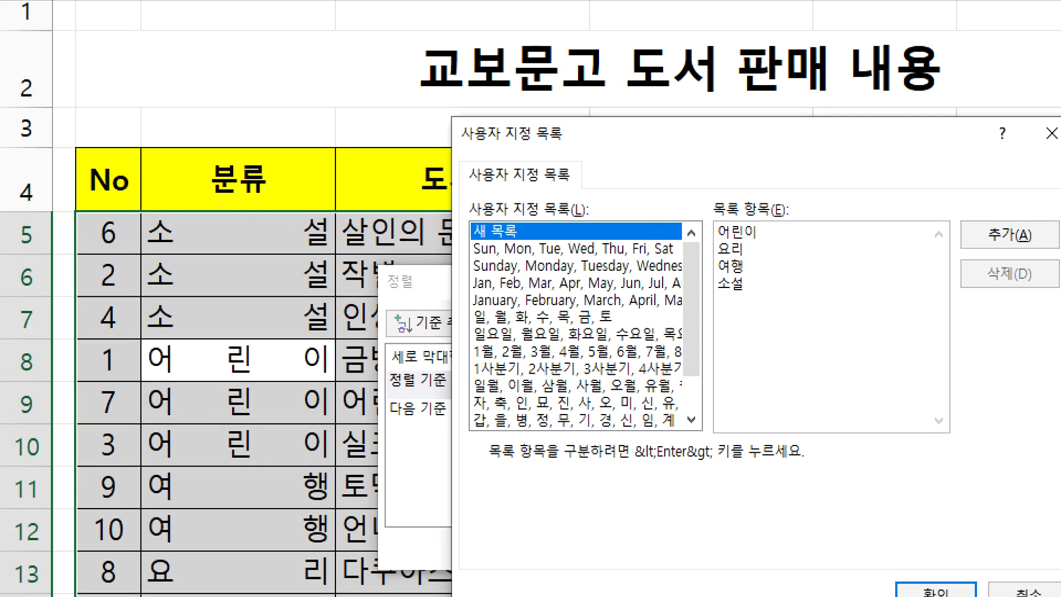
{"action": "left_click", "coordinate": [121, 286]}
{"action": "left_click_drag", "start_coordinate": [538, 323], "coordinate": [539, 191]}
{"action": "left_click_drag", "start_coordinate": [774, 180], "coordinate": [787, 306]}
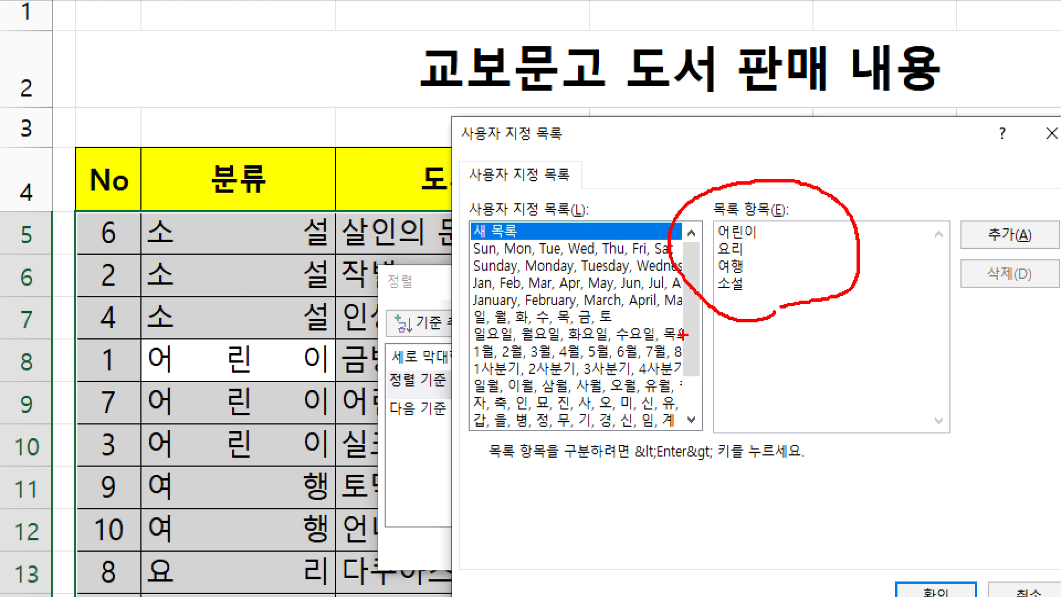
{"action": "mouse_move", "coordinate": [997, 224]}
{"action": "left_mouse_down"}
{"action": "mouse_move", "coordinate": [1033, 231]}
{"action": "mouse_move", "coordinate": [1053, 214]}
{"action": "left_mouse_up"}
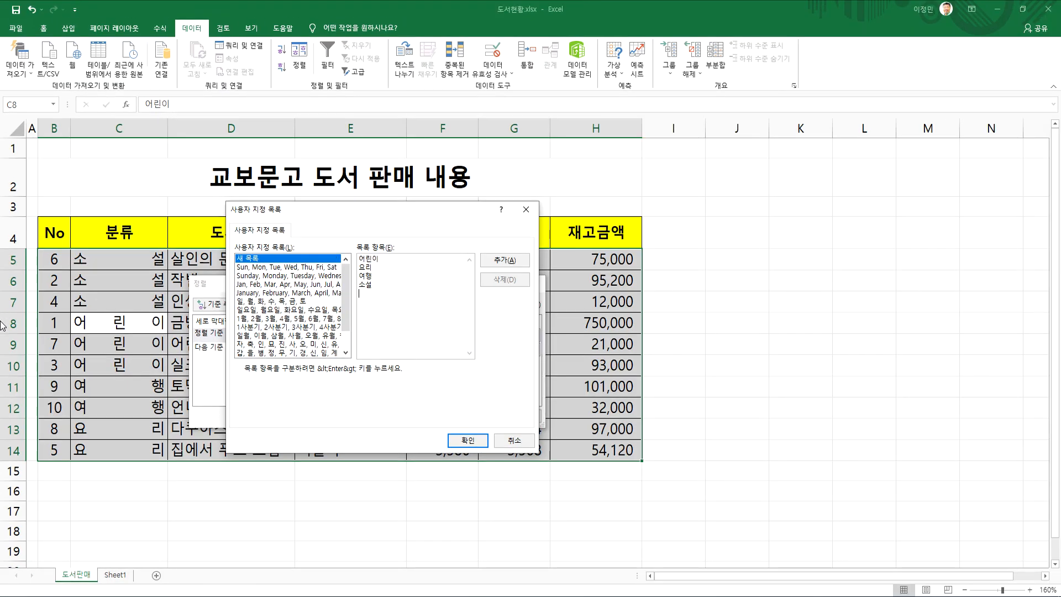
Add the new custom list, accept it as the 분류 order and apply the sort
{"action": "left_click", "coordinate": [507, 262]}
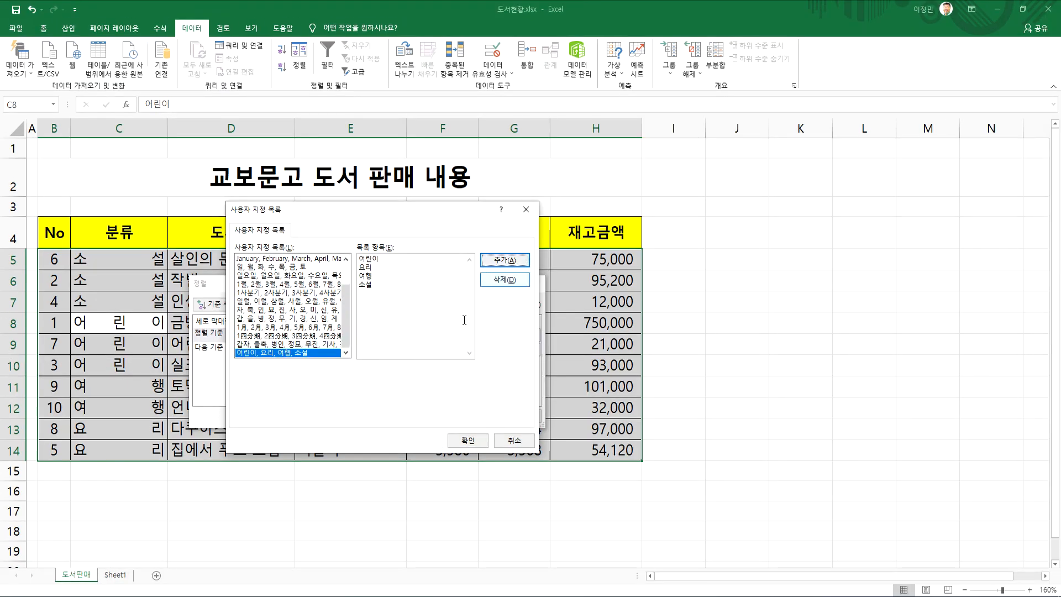
{"action": "left_click", "coordinate": [465, 443]}
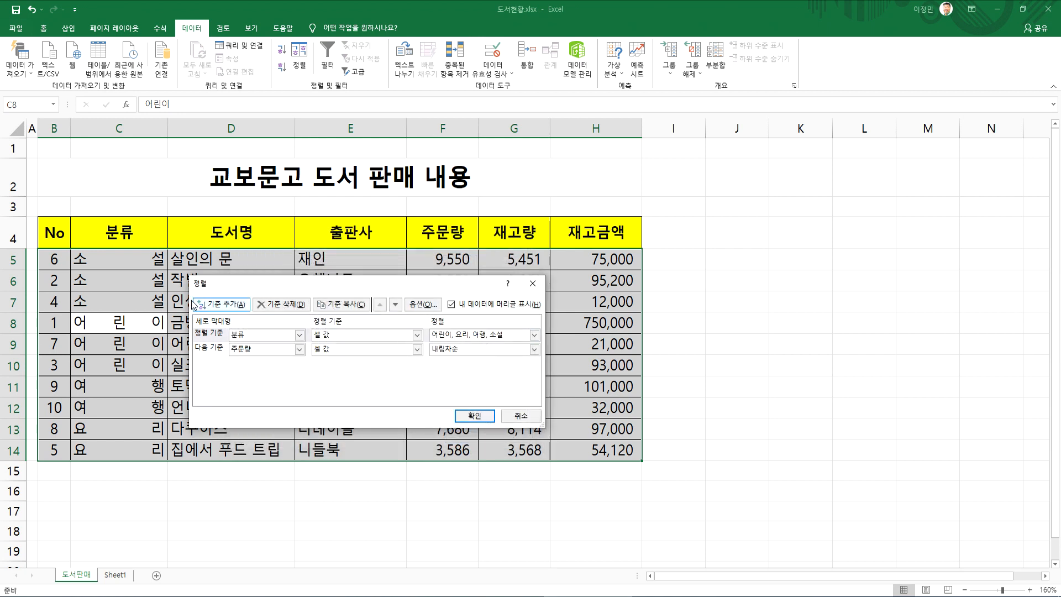
{"action": "left_click", "coordinate": [474, 416]}
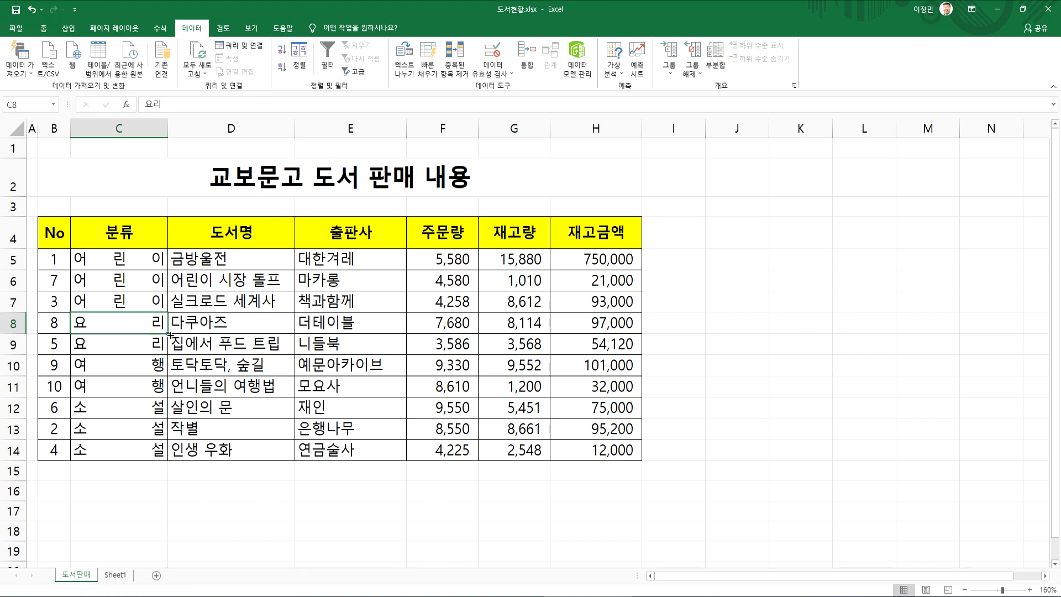
Switch to the Notepad lesson notes and add "사용자 지정 정렬 > 사용자가 원하는 순서대로 나열" below the 내림차순 line, with extra blank lines beneath
{"action": "key", "text": "alt+Tab"}
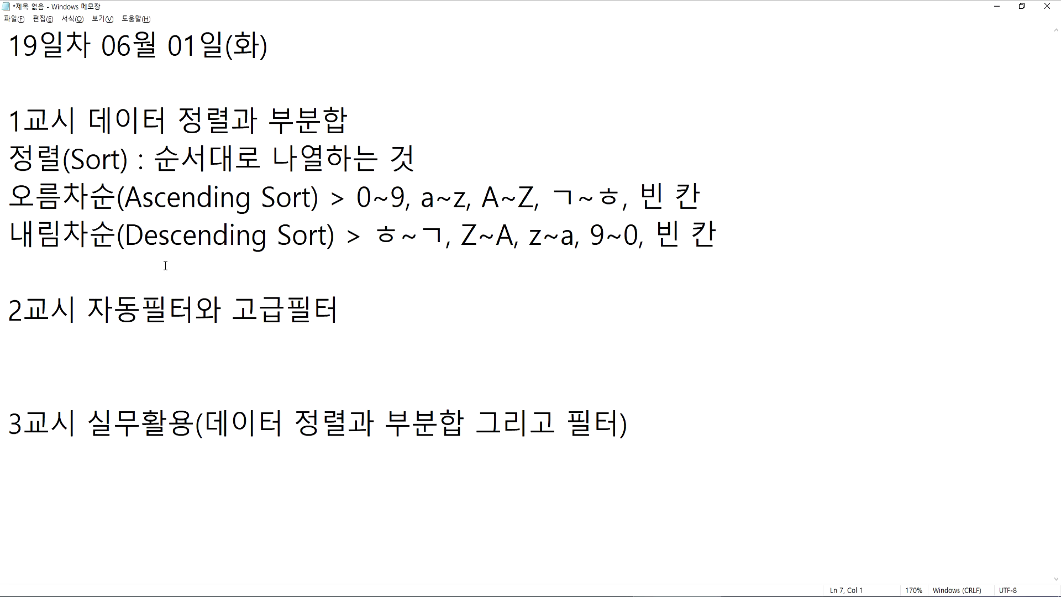
{"action": "key", "text": "Return"}
{"action": "key", "text": "Return"}
{"action": "key", "text": "Return"}
{"action": "left_click", "coordinate": [78, 280]}
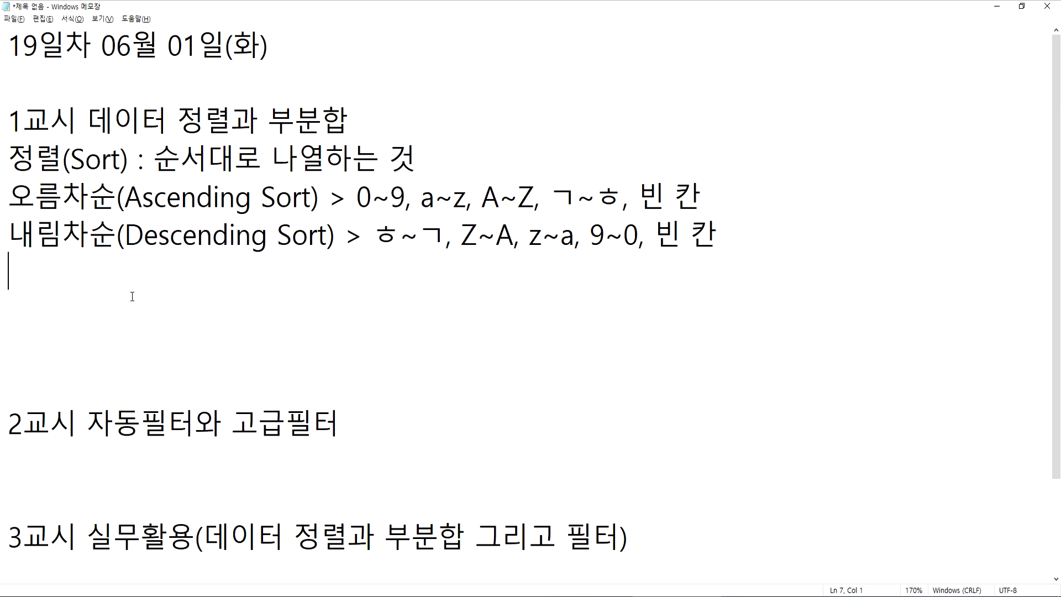
{"action": "type", "text": "사용자 지정 정"}
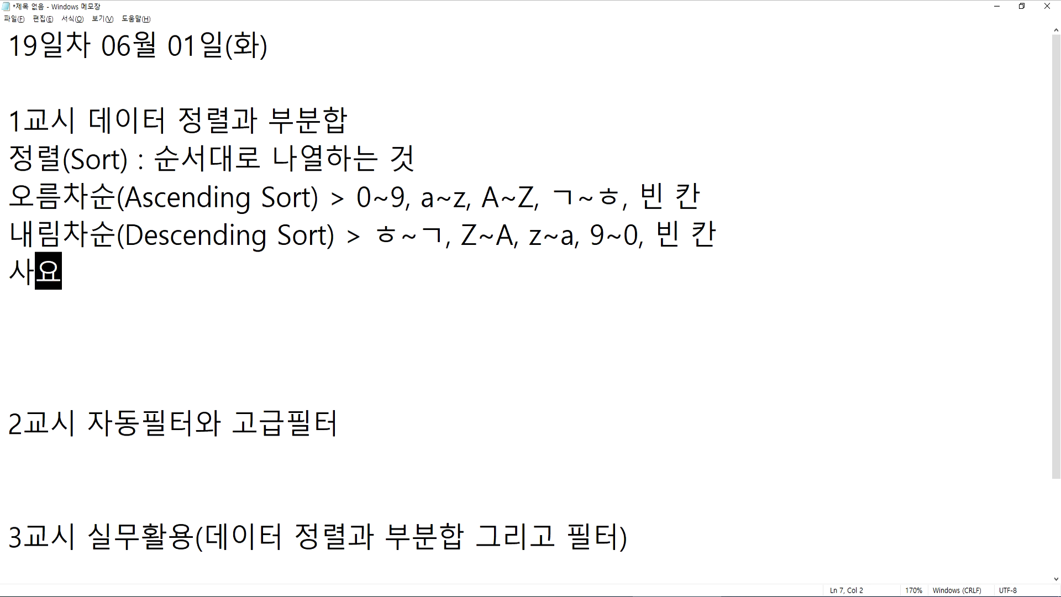
{"action": "type", "text": "렬"}
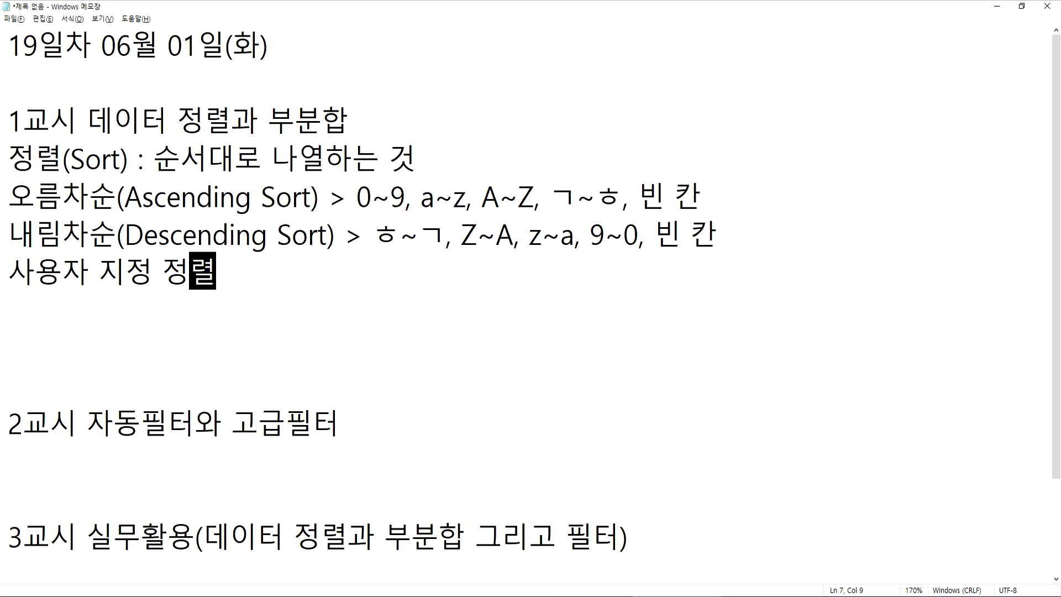
{"action": "type", "text": " > "}
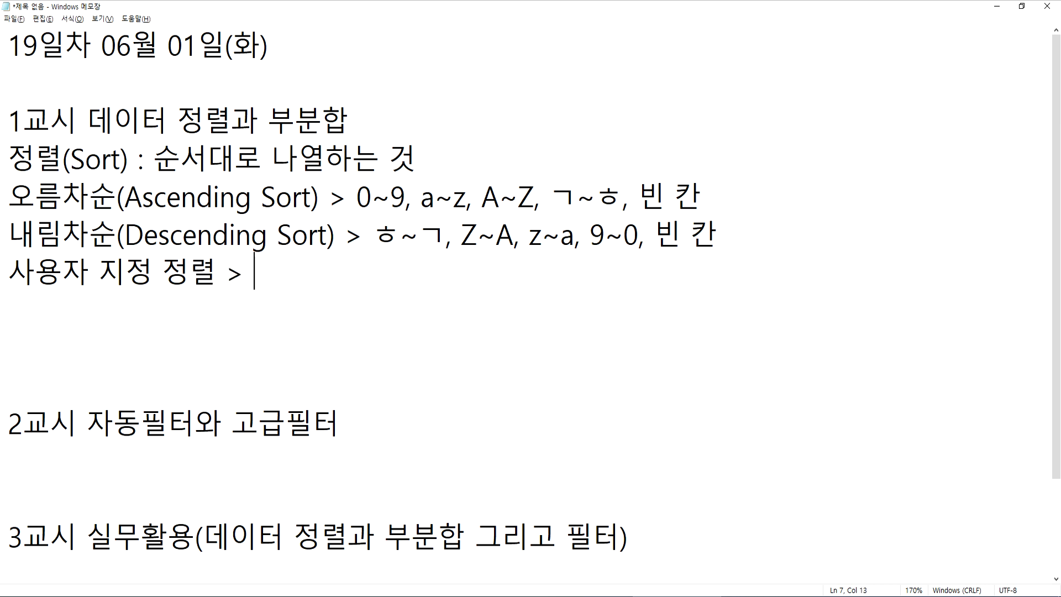
{"action": "type", "text": "사용자가 원하는 순ㅅ"}
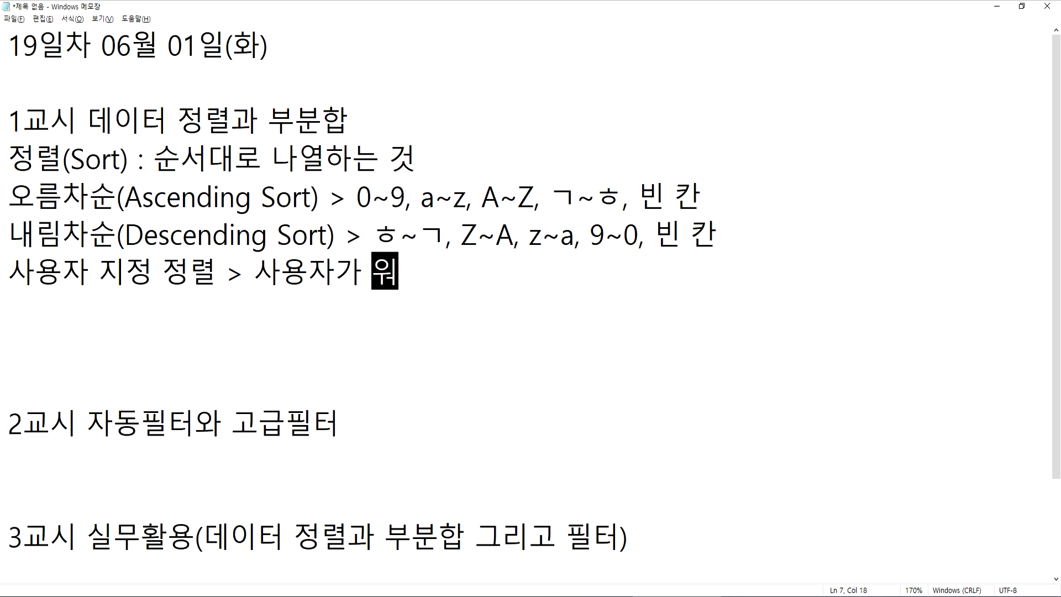
{"action": "type", "text": "서대로 나열"}
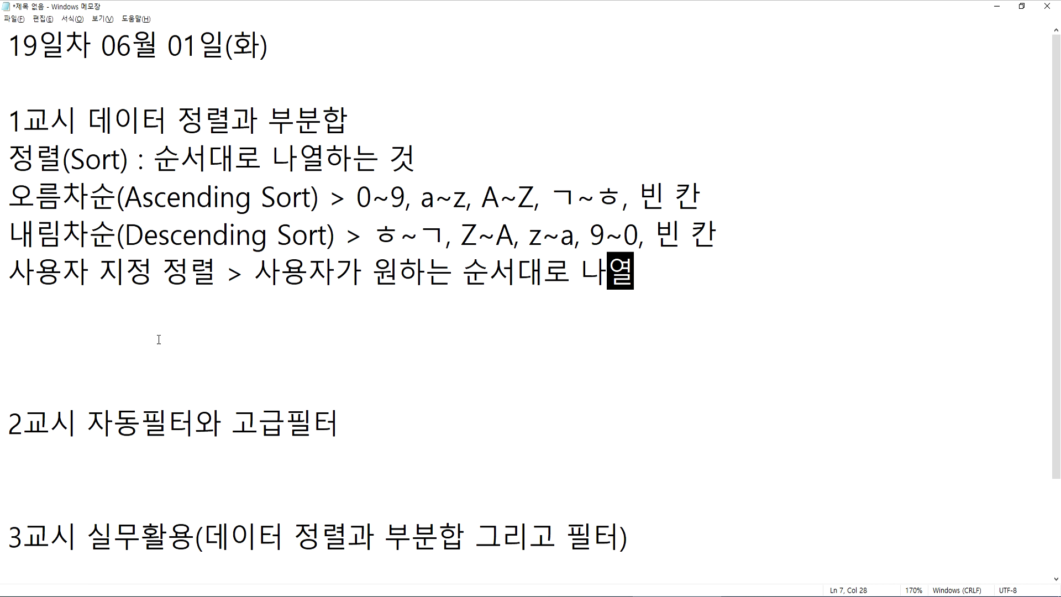
Add the line "정렬은 부분합을 위해서 반드시 선행되는 작업" below the 사용자 지정 정렬 note
{"action": "key", "text": "Return"}
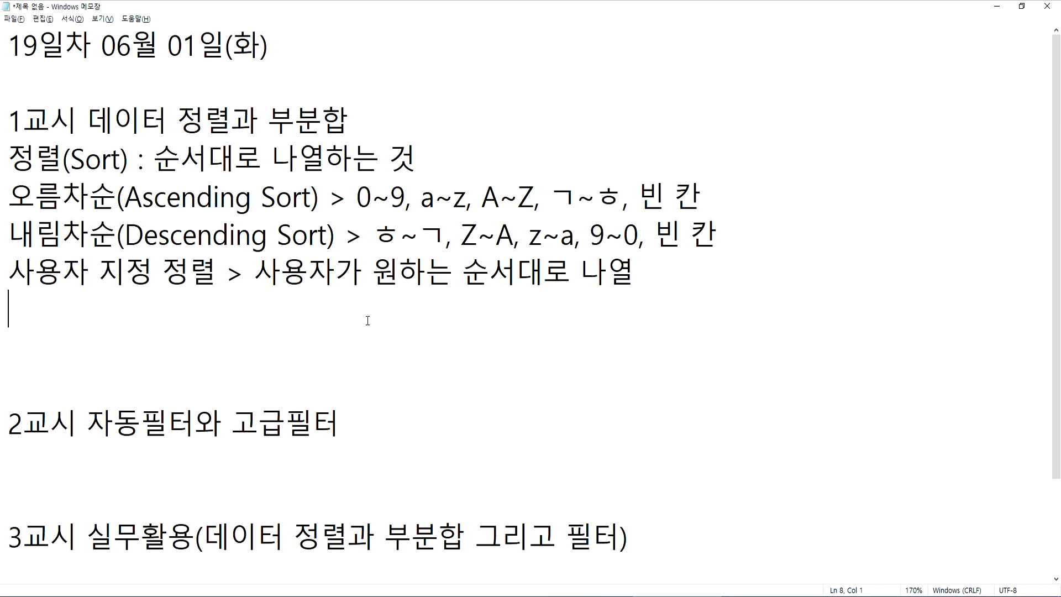
{"action": "type", "text": "정렬"}
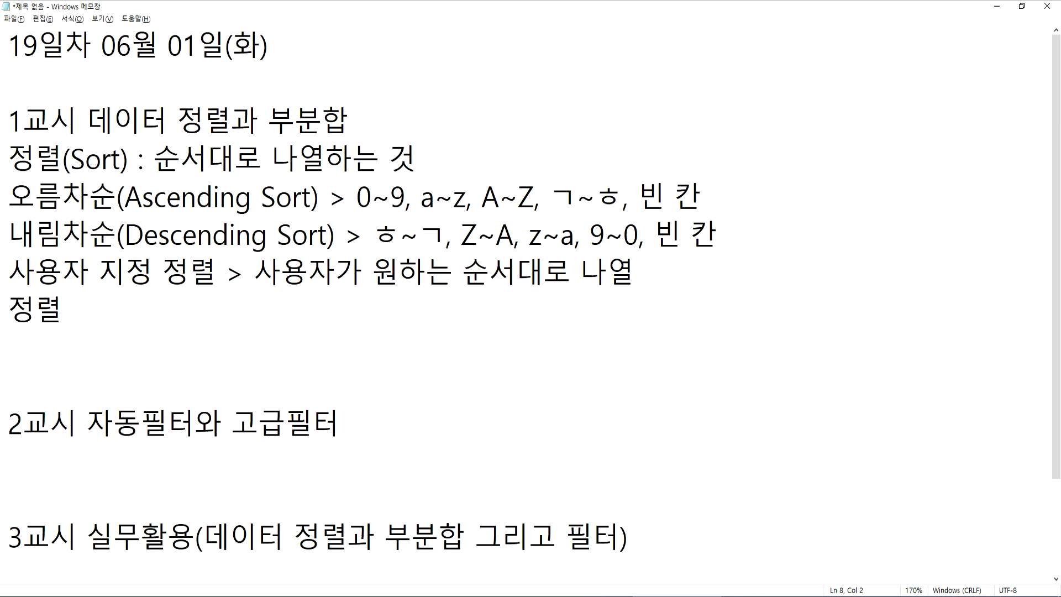
{"action": "type", "text": "은 "}
{"action": "type", "text": "부분합을 우"}
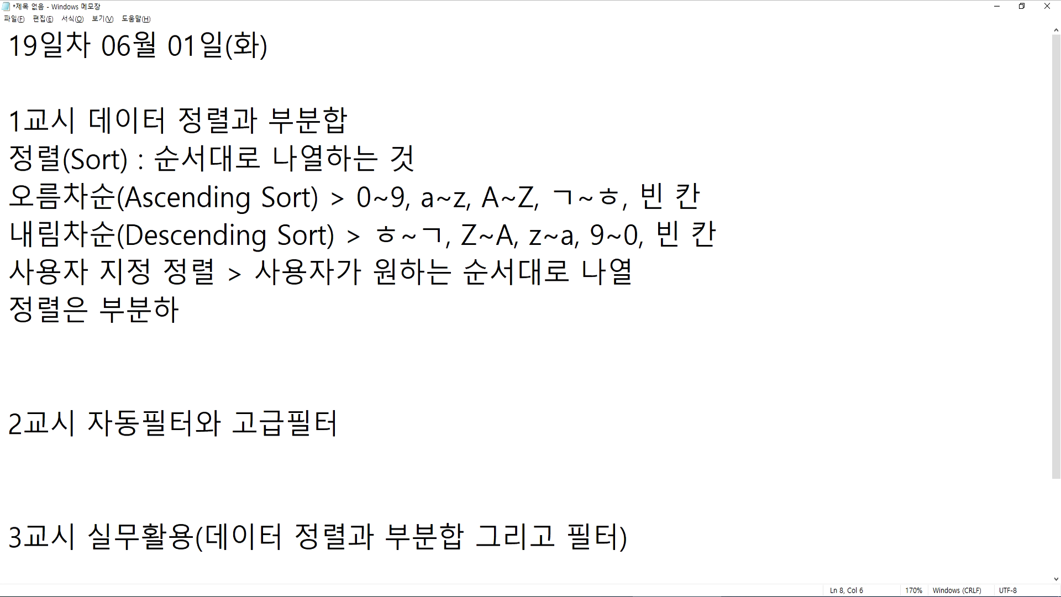
{"action": "type", "text": "위해서 "}
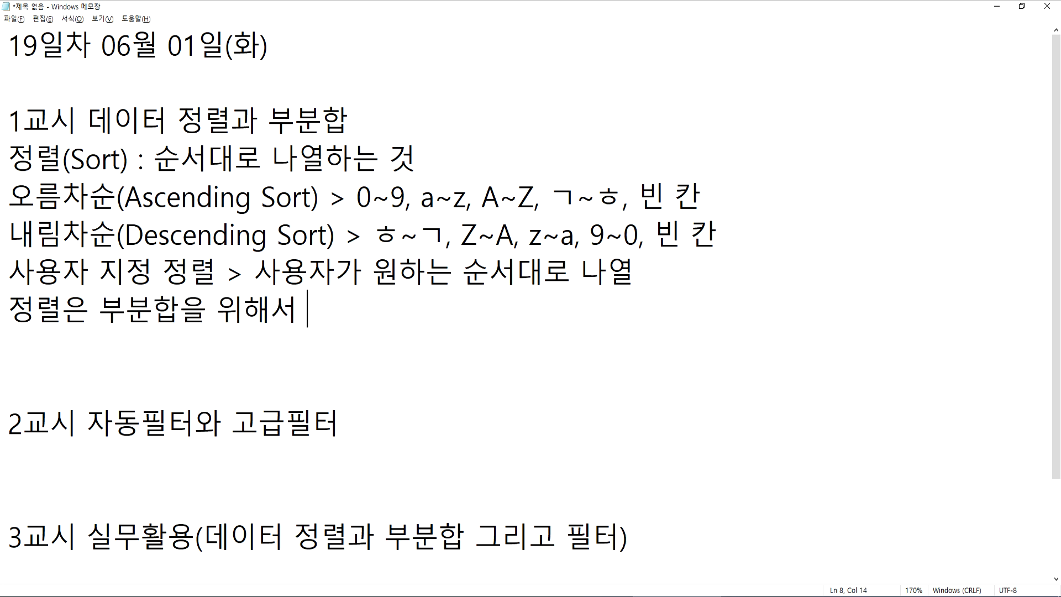
{"action": "type", "text": "반드시 선행되는 자"}
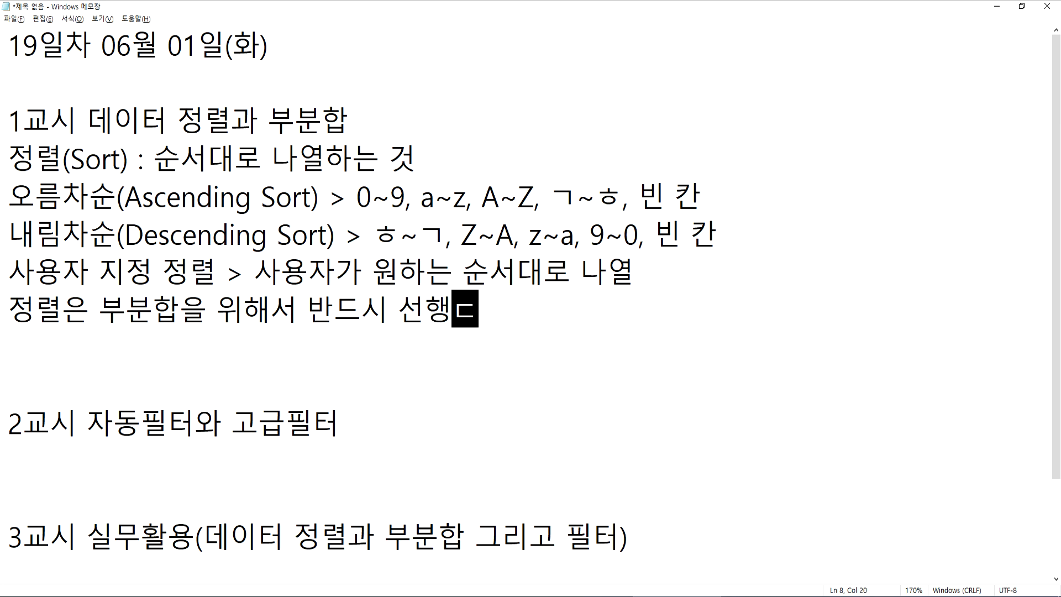
{"action": "type", "text": "작업"}
{"action": "key", "text": "Return"}
Prefix the 정렬(Sort) line with "* " and the 오름차순, 내림차순 and 사용자 지정 정렬 lines with "- "
{"action": "key", "text": "Up"}
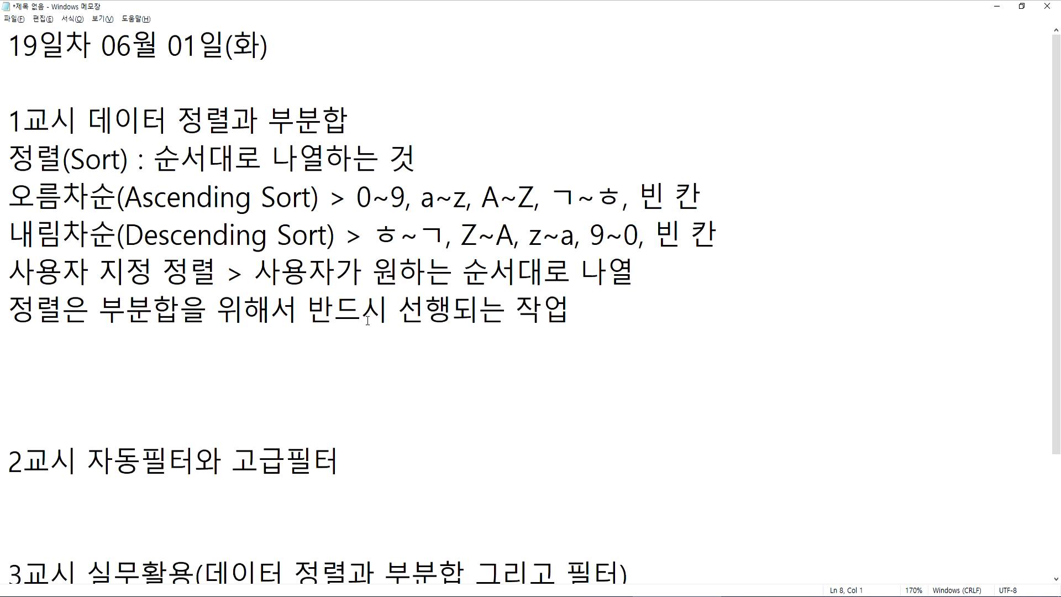
{"action": "key", "text": "Up"}
{"action": "key", "text": "Up"}
{"action": "key", "text": "Up"}
{"action": "key", "text": "Up"}
{"action": "type", "text": "*"}
{"action": "key", "text": "Down"}
{"action": "key", "text": "Home"}
{"action": "type", "text": "-"}
{"action": "key", "text": "Down"}
{"action": "key", "text": "Home"}
{"action": "type", "text": "-"}
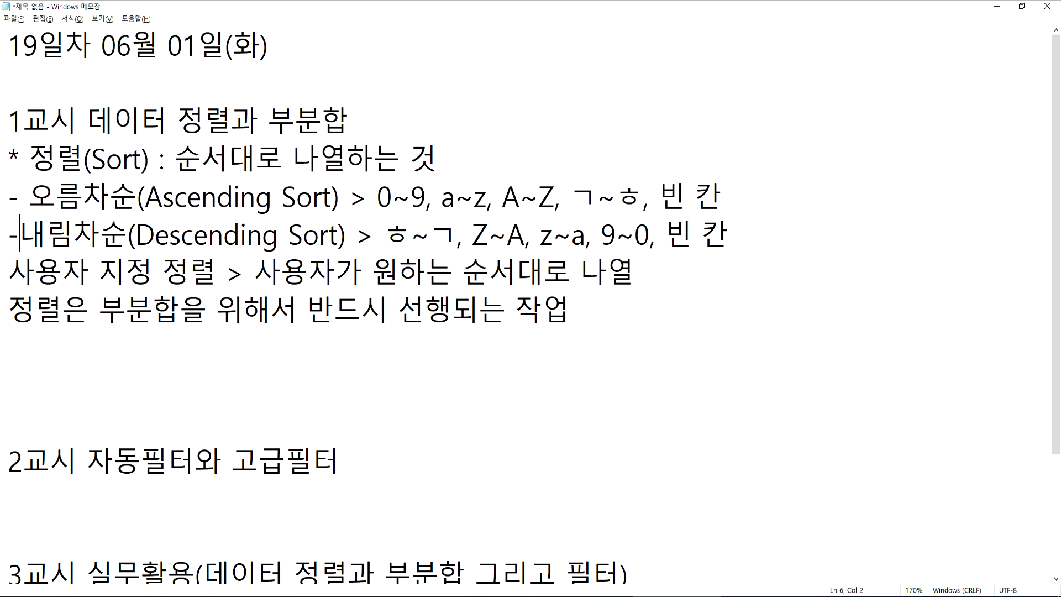
{"action": "key", "text": "Down"}
{"action": "key", "text": "Home"}
{"action": "type", "text": "-"}
Insert a blank line and the heading "* 부분합 > 그룹별 계산" above the line about sorting before 부분합
{"action": "key", "text": "Down"}
{"action": "key", "text": "Home"}
{"action": "key", "text": "Return"}
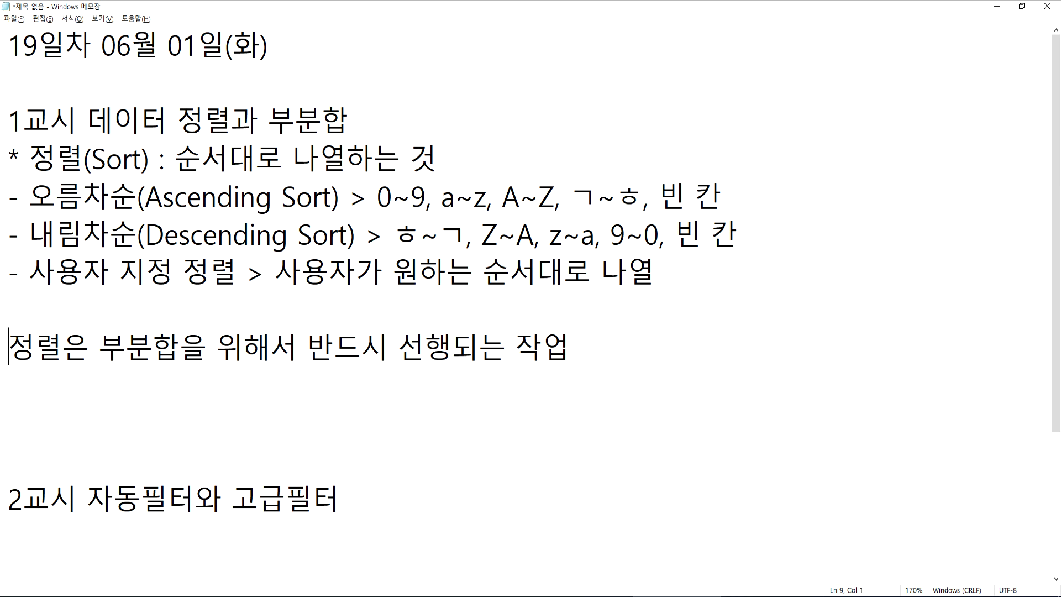
{"action": "key", "text": "Up"}
{"action": "key", "text": "Return"}
{"action": "type", "text": "* "}
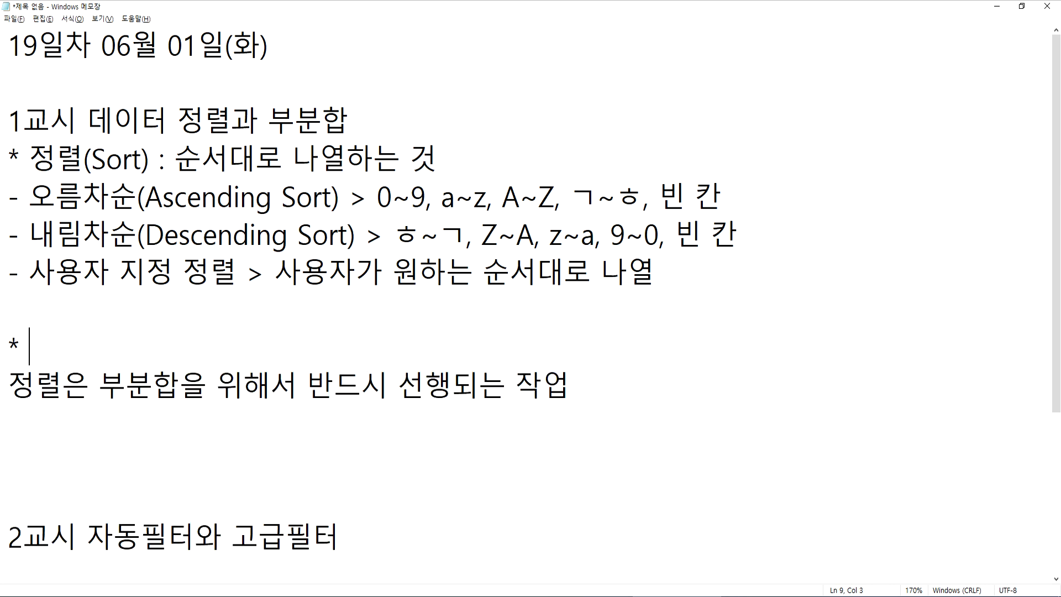
{"action": "type", "text": "붑분합 > ㄱ"}
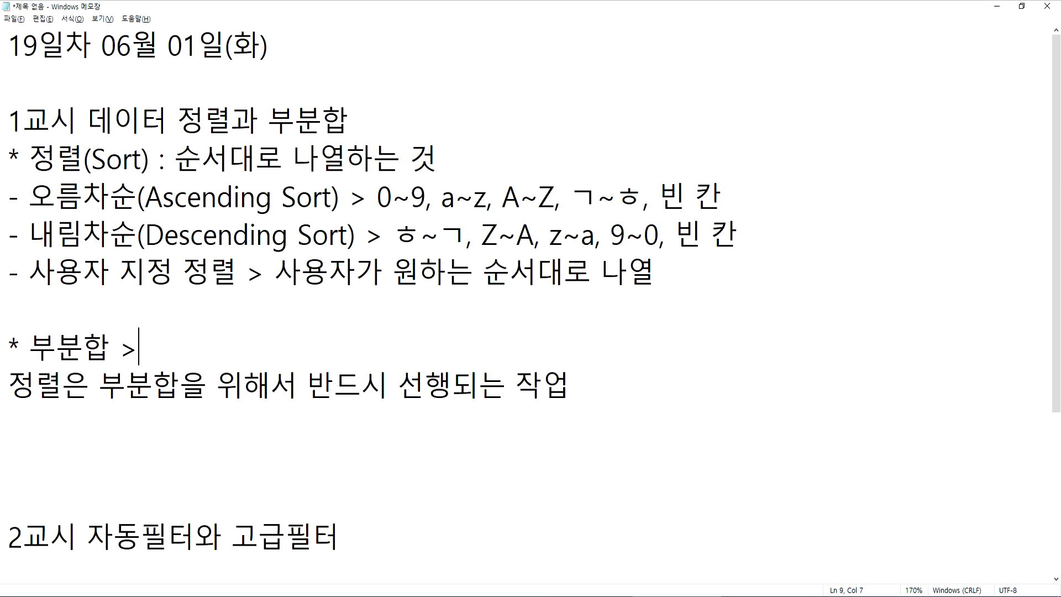
{"action": "type", "text": "그룹별 계산"}
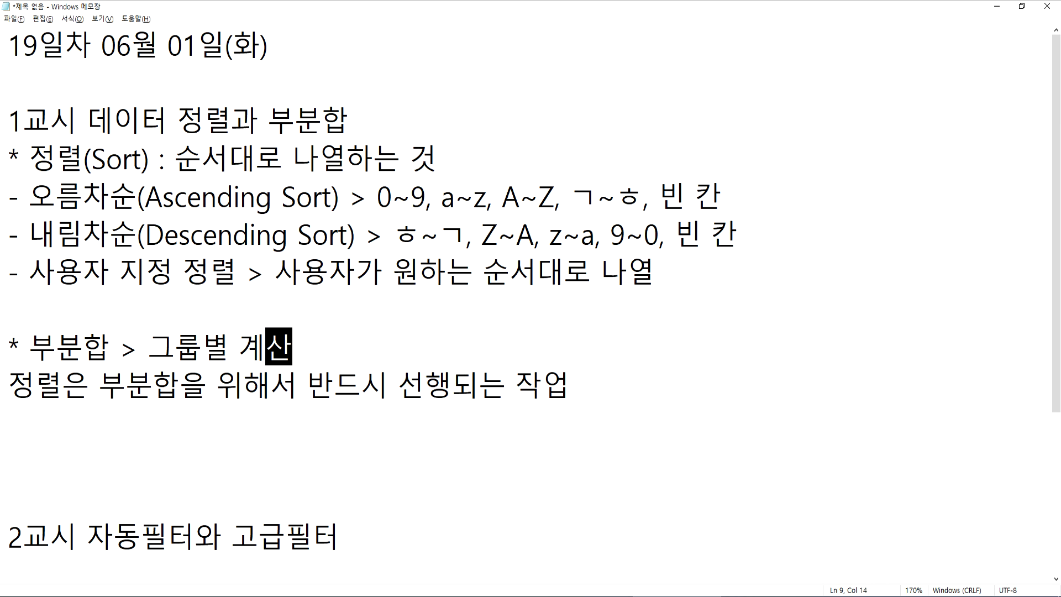
{"action": "key", "text": "Down"}
{"action": "key", "text": "Down"}
Switch back to the 도서현황.xlsx workbook in Excel and select the 소설 cells C12:C14 in the 분류 column
{"action": "key", "text": "alt+Tab"}
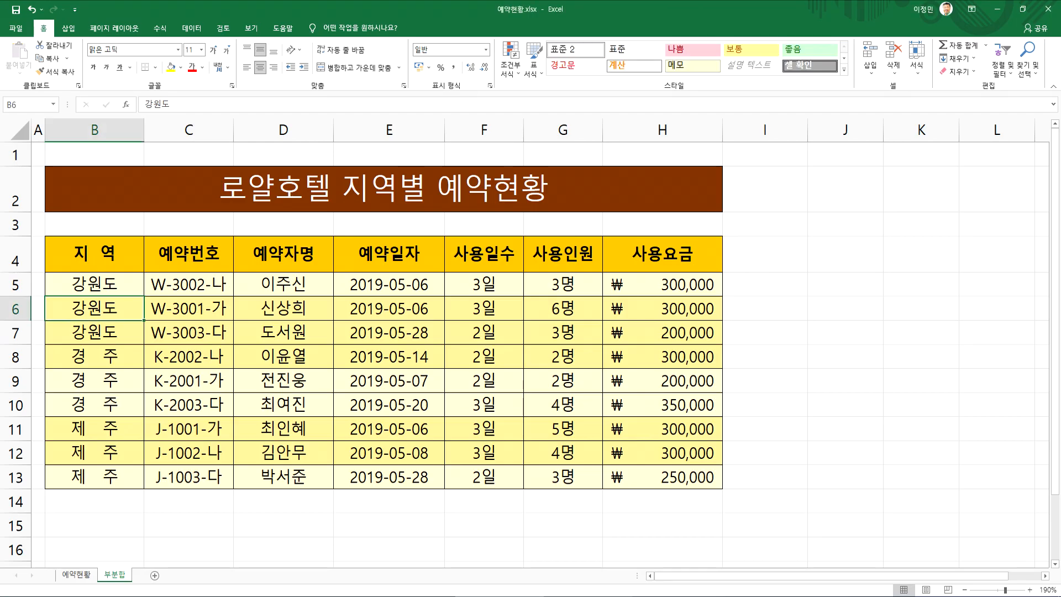
{"action": "left_click", "coordinate": [608, 596]}
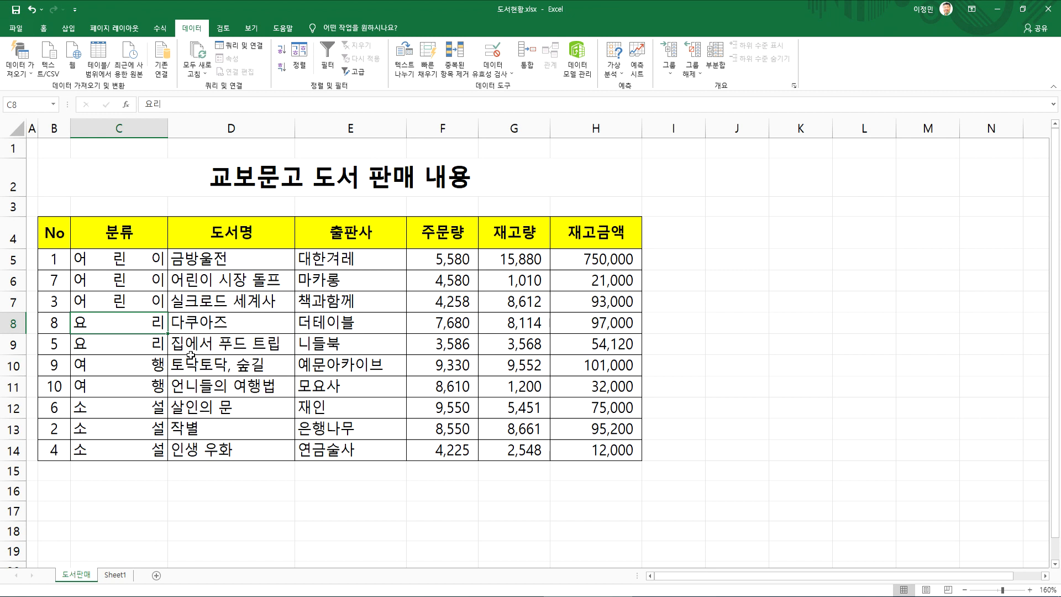
{"action": "left_click_drag", "start_coordinate": [138, 257], "coordinate": [116, 451]}
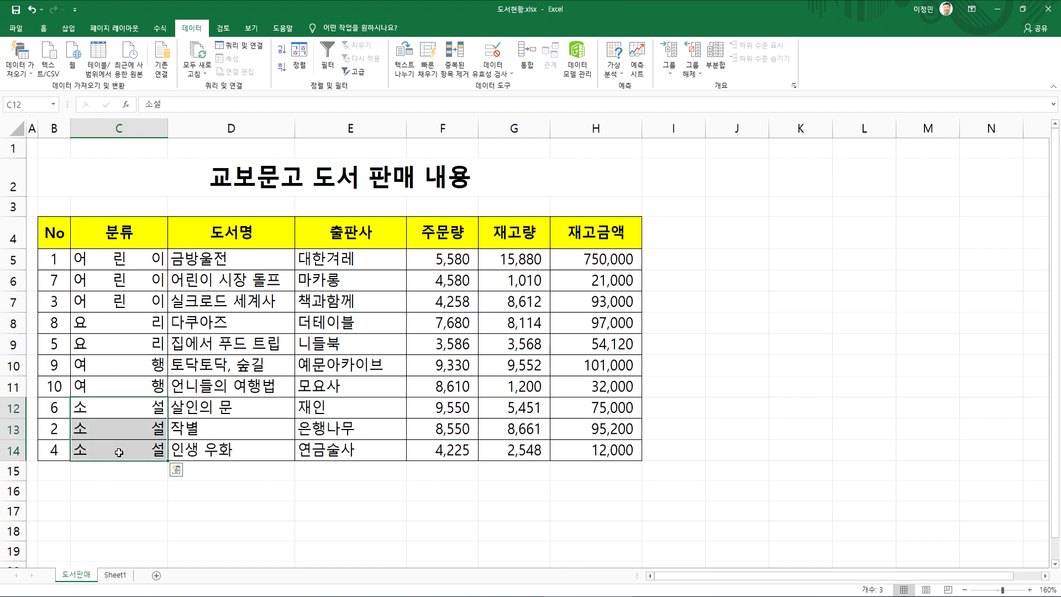
Sort the book sales table by the No column in ascending order
{"action": "left_click_drag", "start_coordinate": [126, 260], "coordinate": [110, 303]}
{"action": "left_click", "coordinate": [60, 262]}
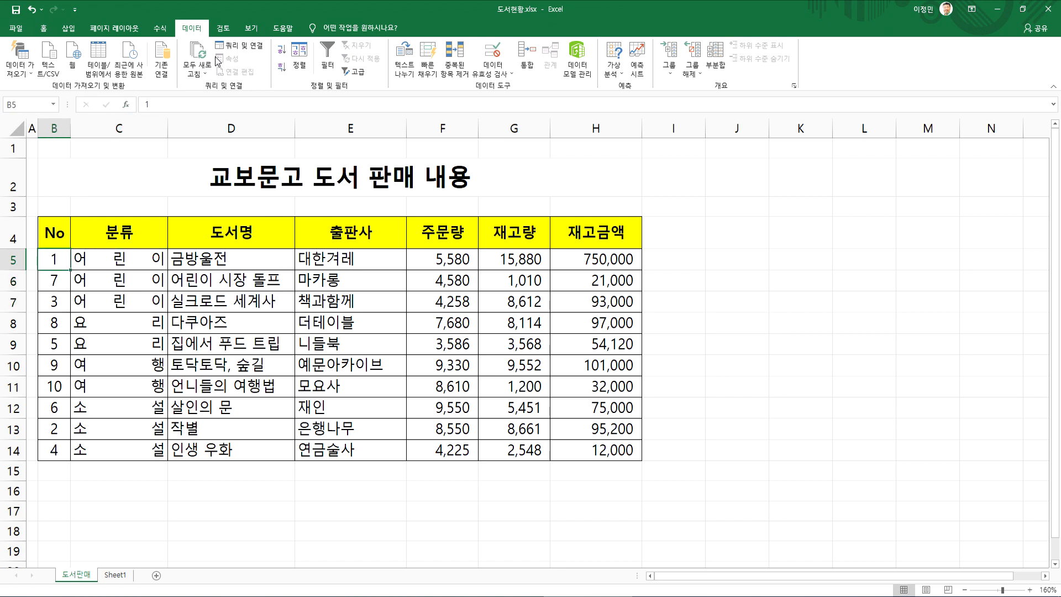
{"action": "left_click", "coordinate": [281, 50]}
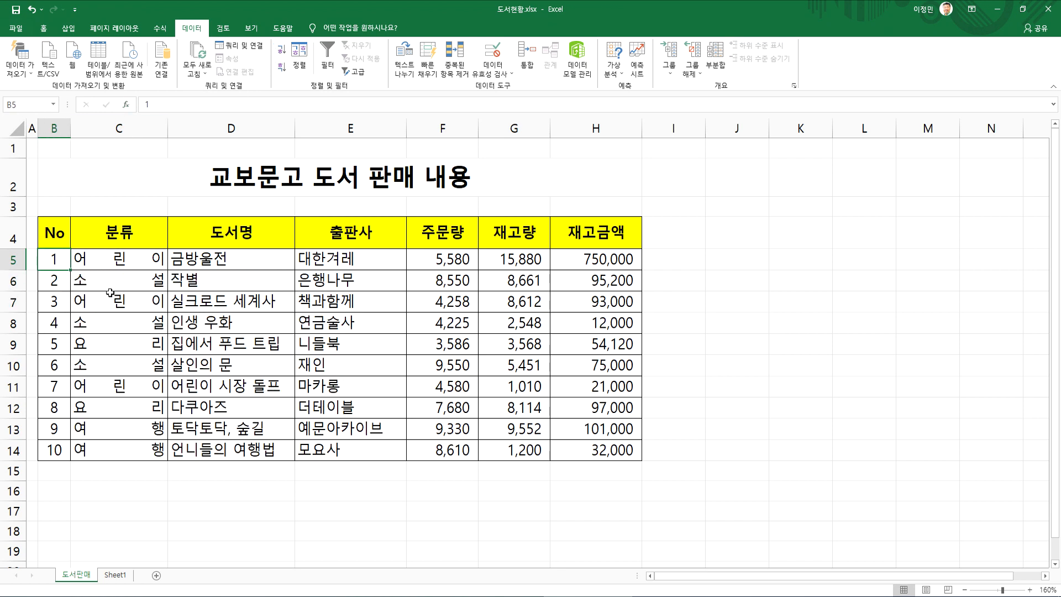
Look over the scattered 어린이 rows and sort the table by the 분류 column in ascending order
{"action": "left_click", "coordinate": [104, 260]}
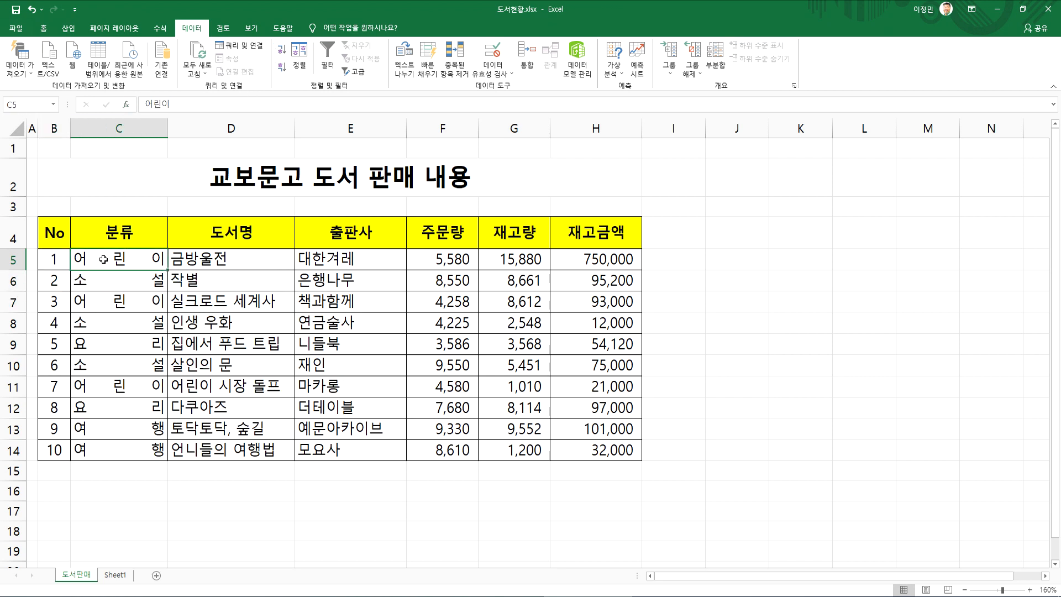
{"action": "left_click", "coordinate": [105, 303]}
{"action": "left_click", "coordinate": [105, 383]}
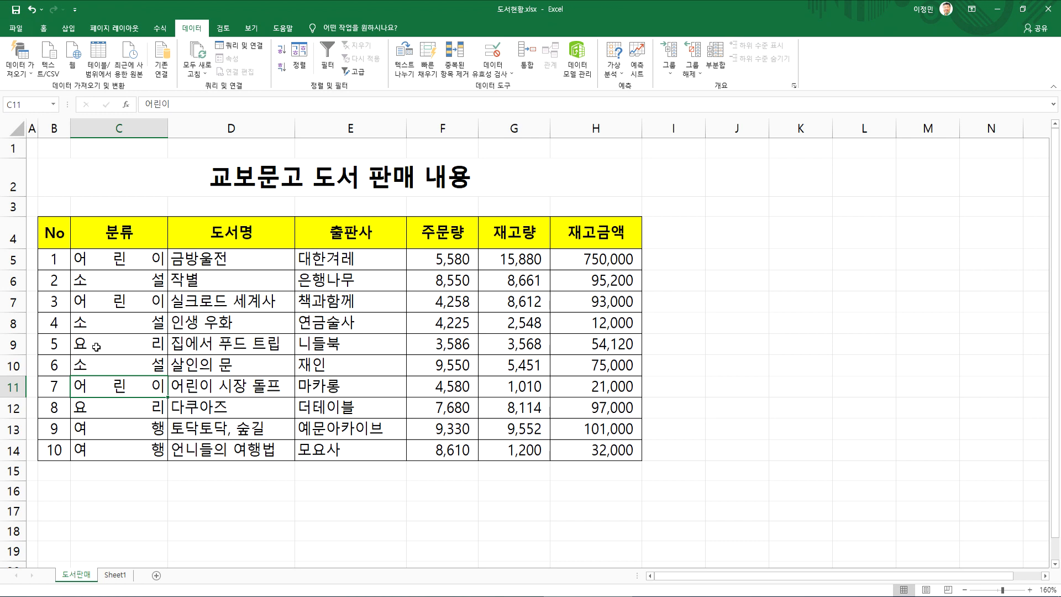
{"action": "left_click", "coordinate": [112, 265]}
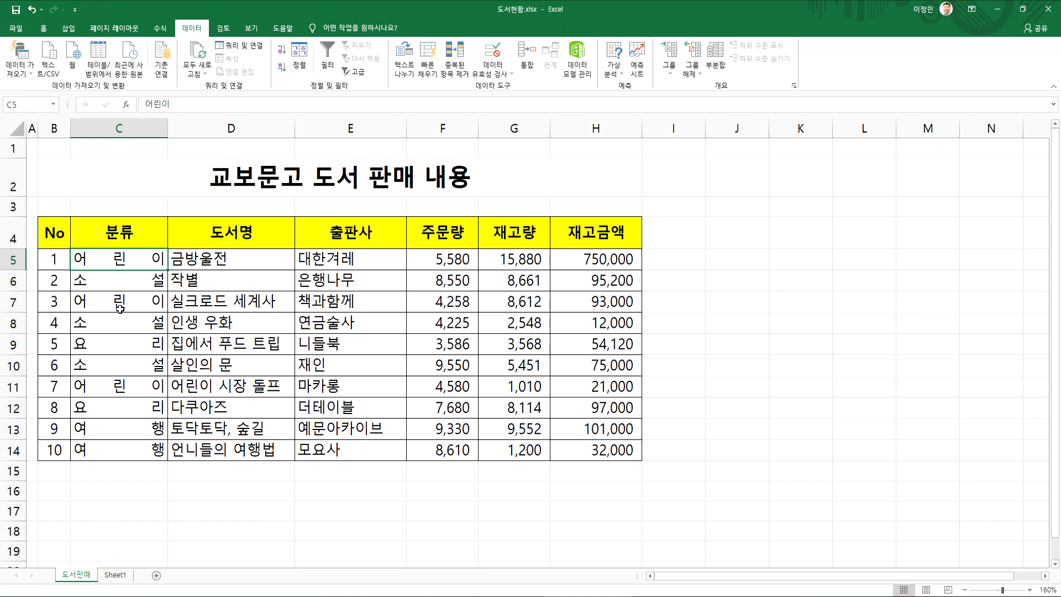
{"action": "left_click", "coordinate": [279, 52]}
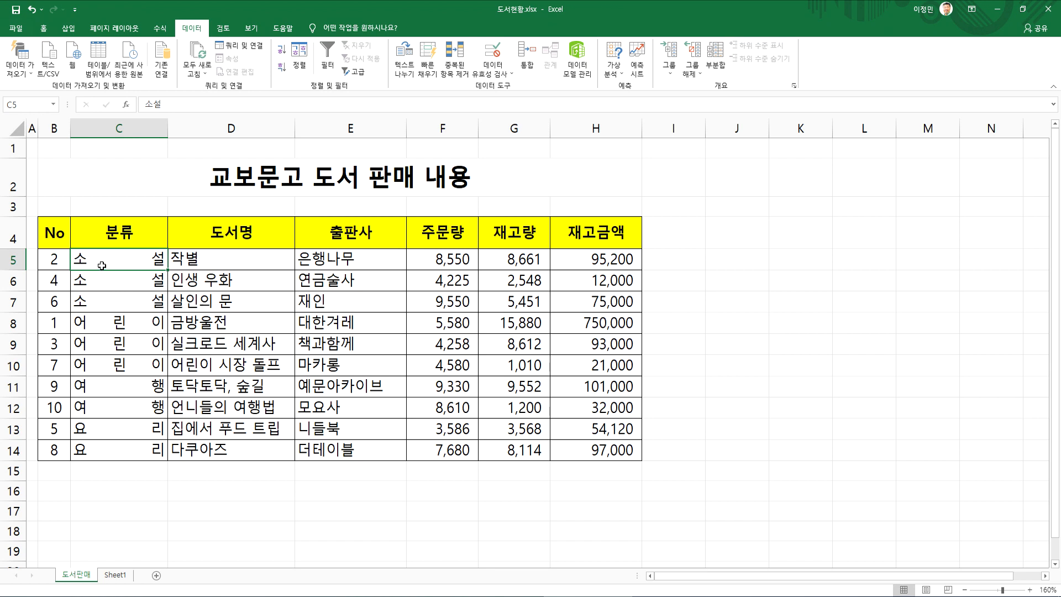
Switch to the Notepad notes, add the lines "1. 정렬" and "2. 부분합 작업" under the 부분합 section, and return to the Excel workbook
{"action": "left_click", "coordinate": [585, 594]}
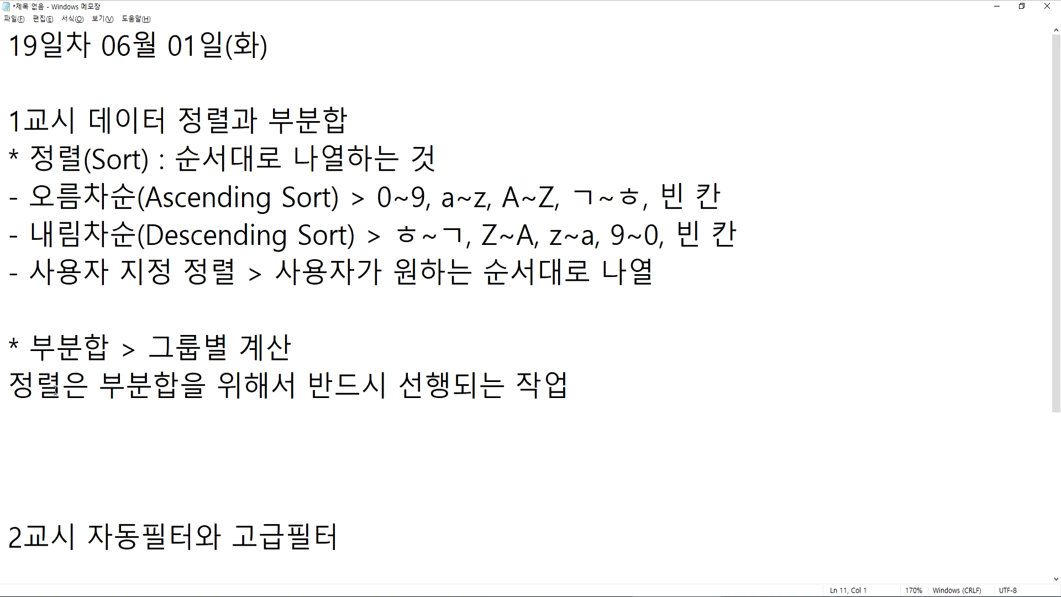
{"action": "type", "text": "1. 정렬"}
{"action": "key", "text": "Return"}
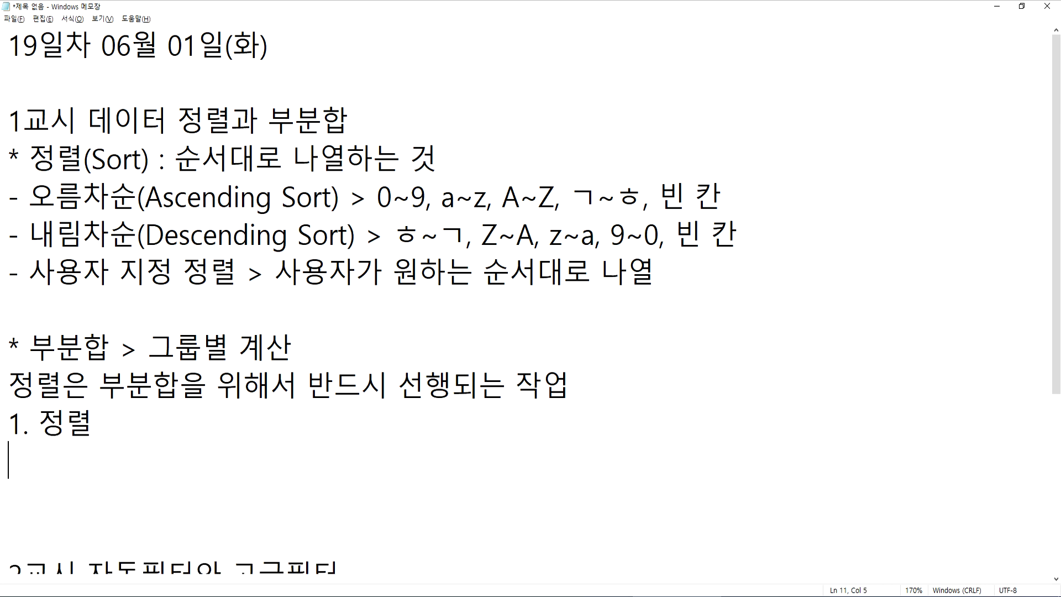
{"action": "type", "text": "2. 부분합 작업"}
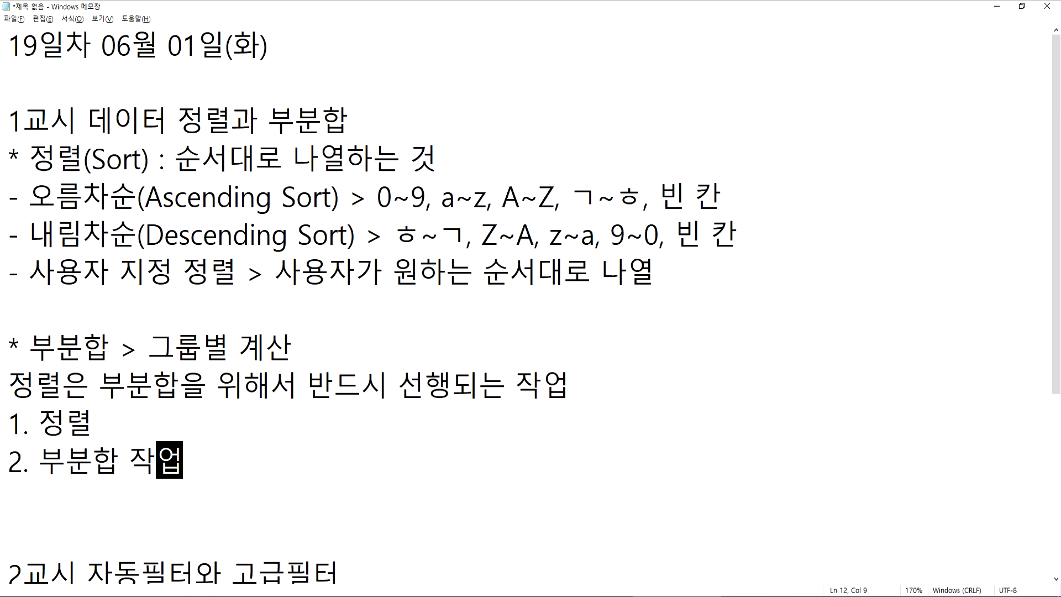
{"action": "key", "text": "alt+Tab"}
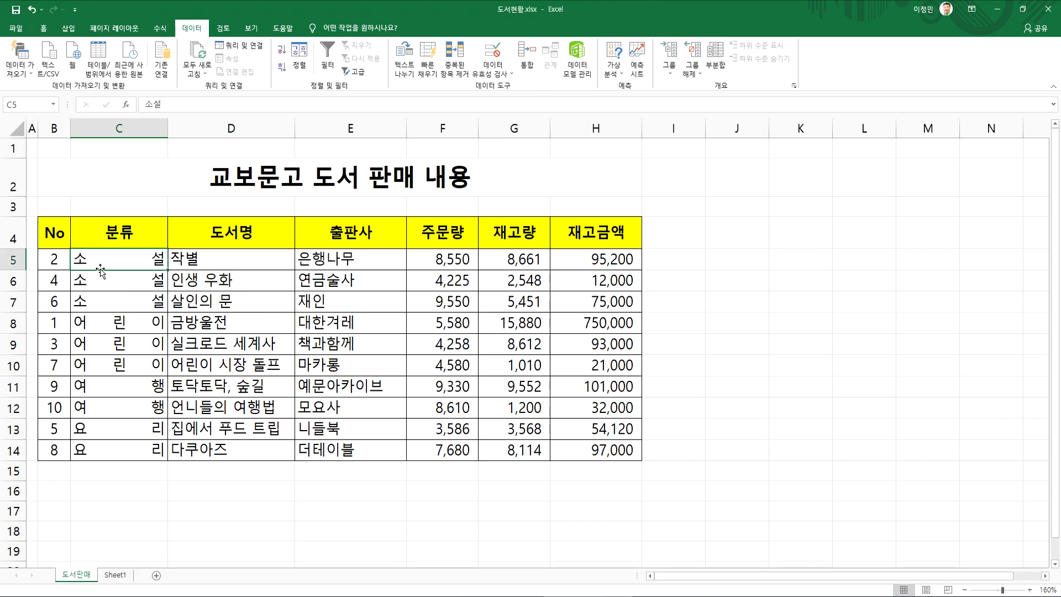
{"action": "left_click_drag", "start_coordinate": [85, 263], "coordinate": [539, 365]}
{"action": "left_click", "coordinate": [194, 245]}
{"action": "left_click", "coordinate": [216, 279]}
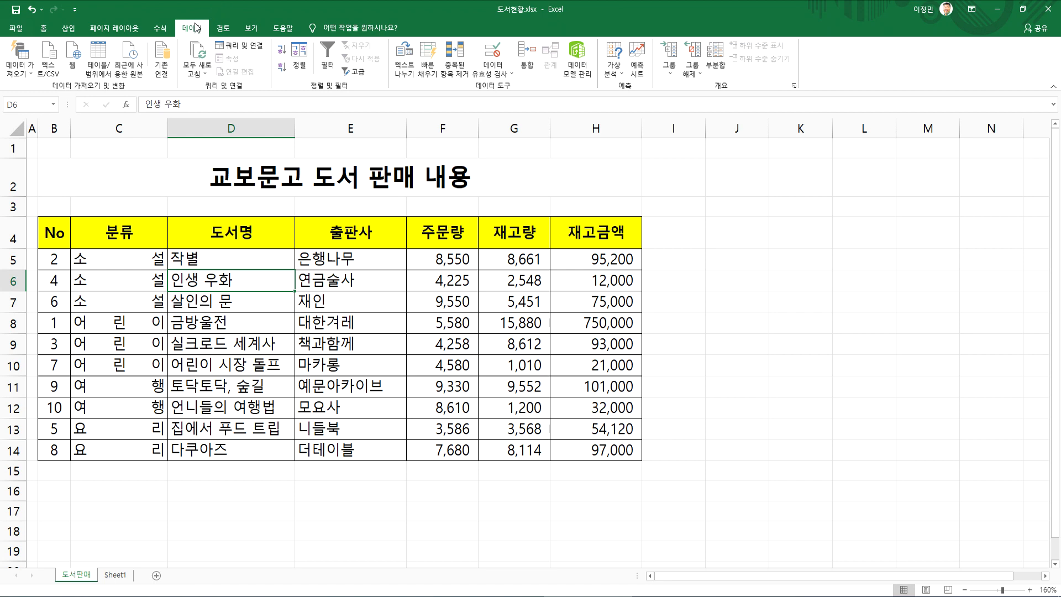
{"action": "left_click", "coordinate": [712, 53]}
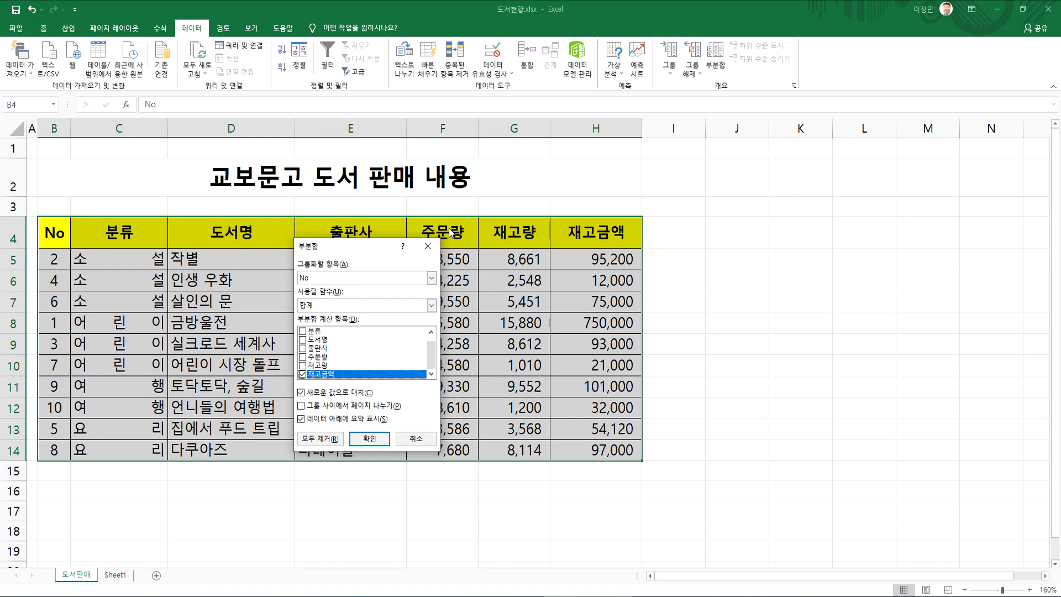
{"action": "left_click", "coordinate": [427, 246]}
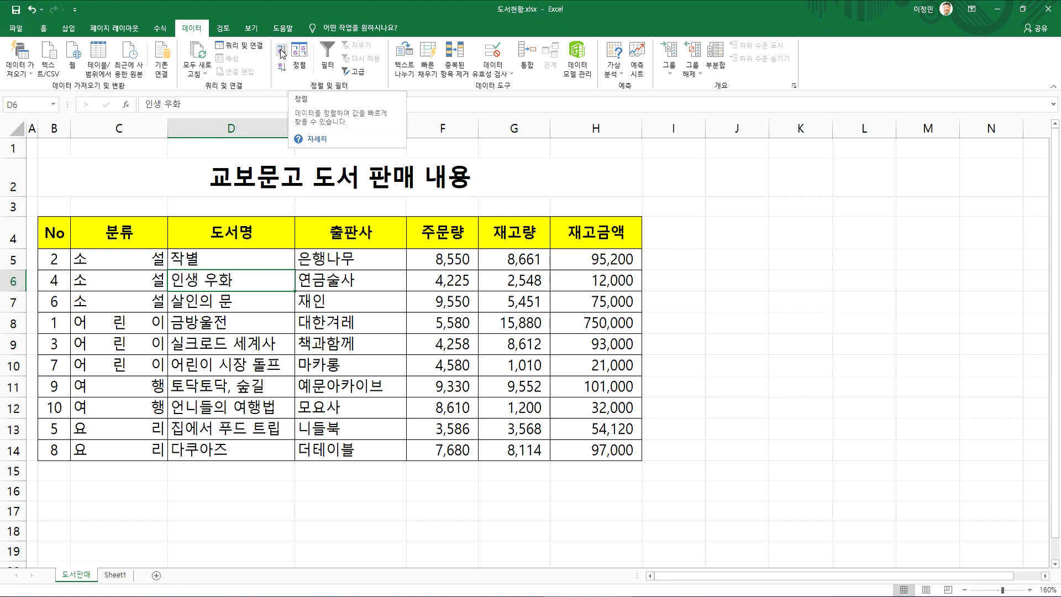
Sort the table by 도서명 in descending and ascending order, and re-sort it by 분류 in ascending order
{"action": "left_click", "coordinate": [278, 69]}
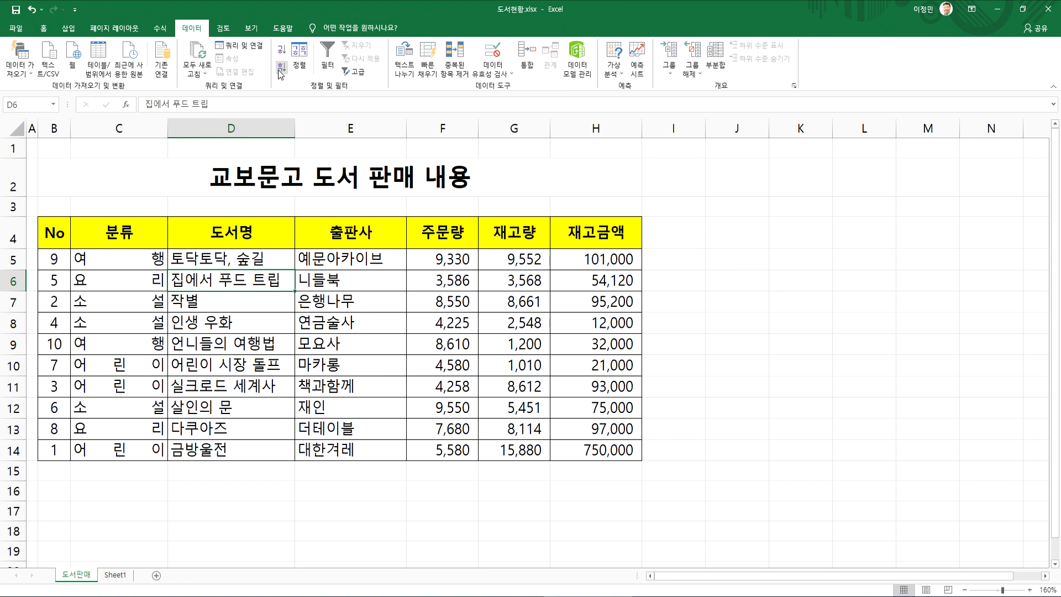
{"action": "left_click", "coordinate": [281, 51]}
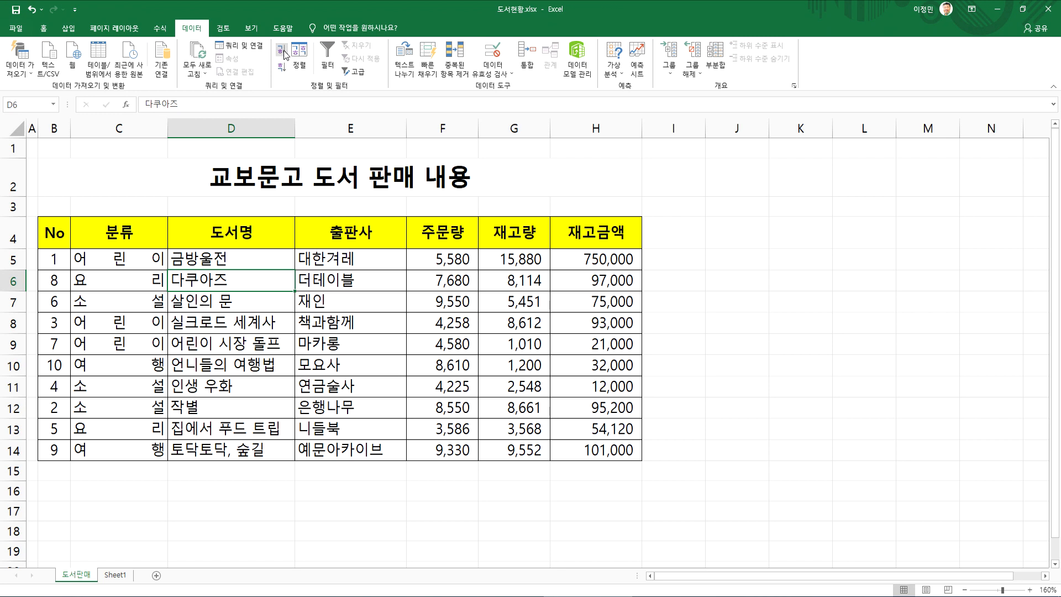
{"action": "left_click", "coordinate": [133, 271]}
{"action": "left_click", "coordinate": [281, 51]}
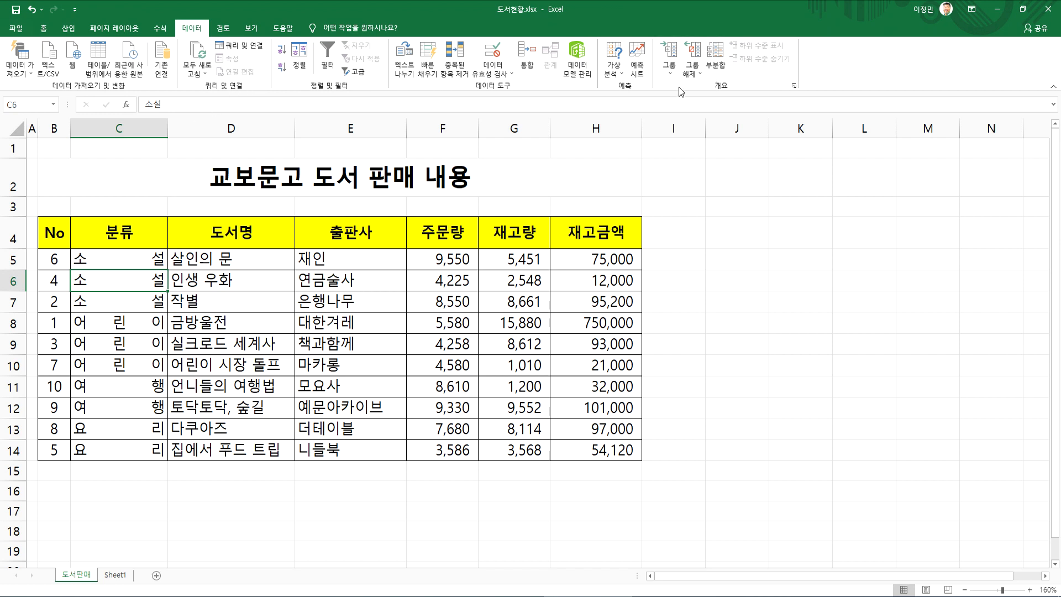
Open the Subtotal (부분합) dialog for the book sales table and move it slightly aside
{"action": "mouse_move", "coordinate": [741, 93]}
{"action": "left_mouse_down"}
{"action": "mouse_move", "coordinate": [747, 78]}
{"action": "mouse_move", "coordinate": [733, 89]}
{"action": "left_mouse_up"}
{"action": "key", "text": "Escape"}
{"action": "left_click", "coordinate": [715, 62]}
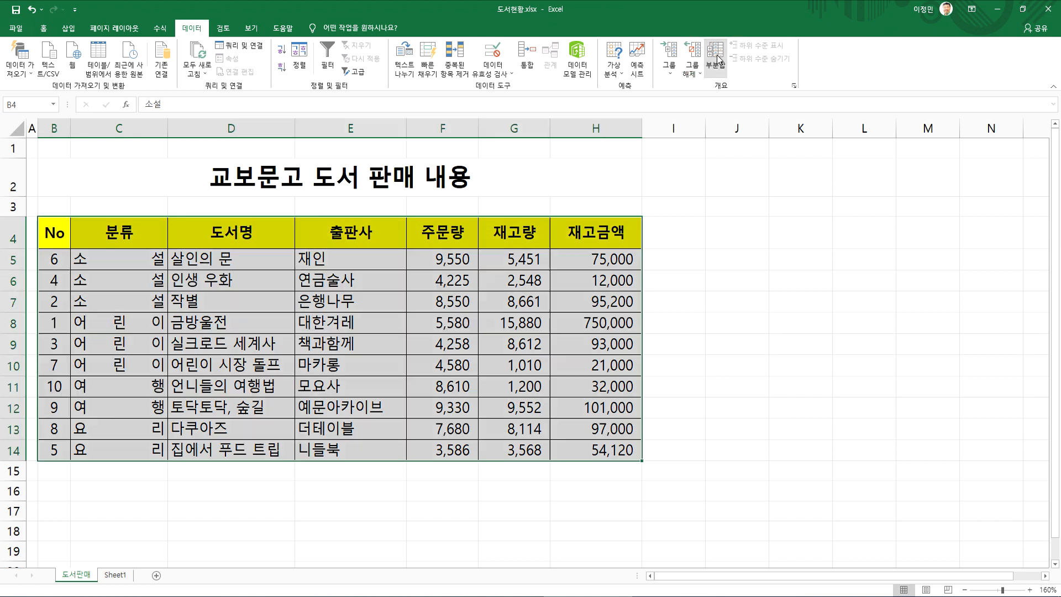
{"action": "left_click_drag", "start_coordinate": [348, 251], "coordinate": [389, 262]}
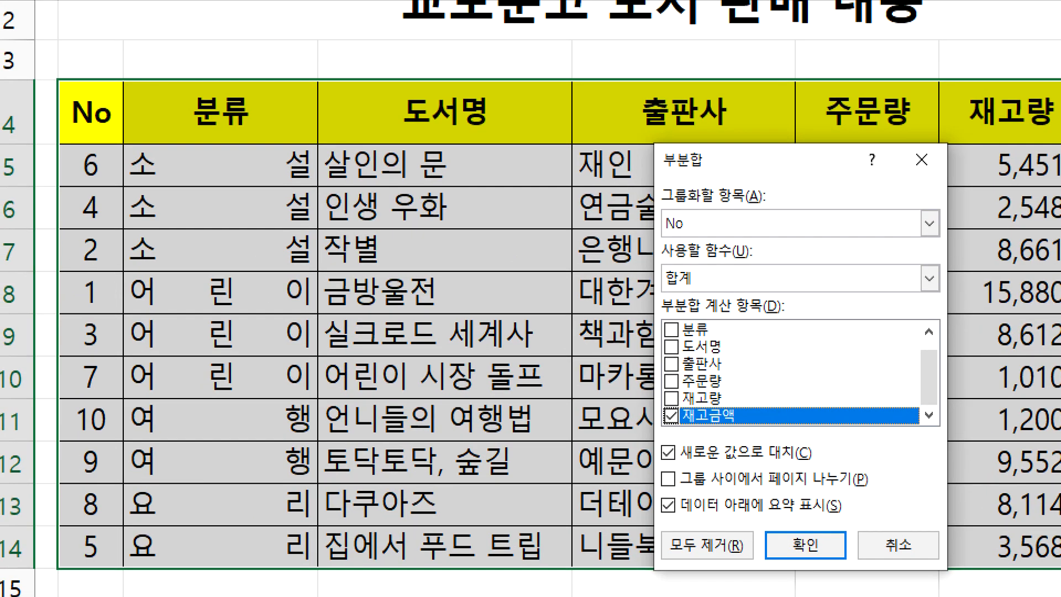
{"action": "left_click_drag", "start_coordinate": [682, 251], "coordinate": [707, 255]}
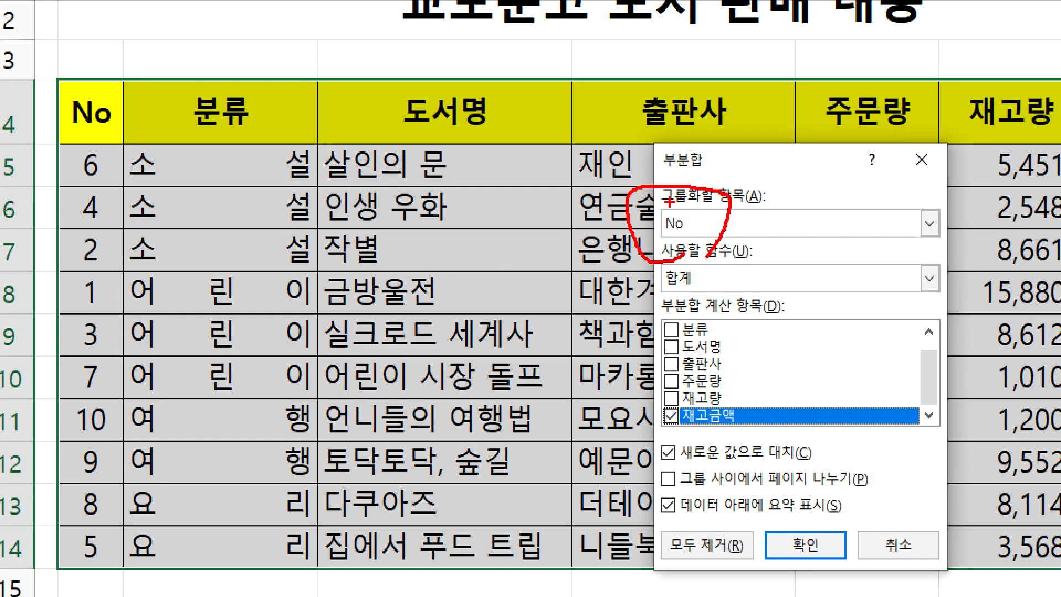
{"action": "left_click_drag", "start_coordinate": [84, 48], "coordinate": [82, 71]}
{"action": "left_click_drag", "start_coordinate": [190, 42], "coordinate": [277, 53]}
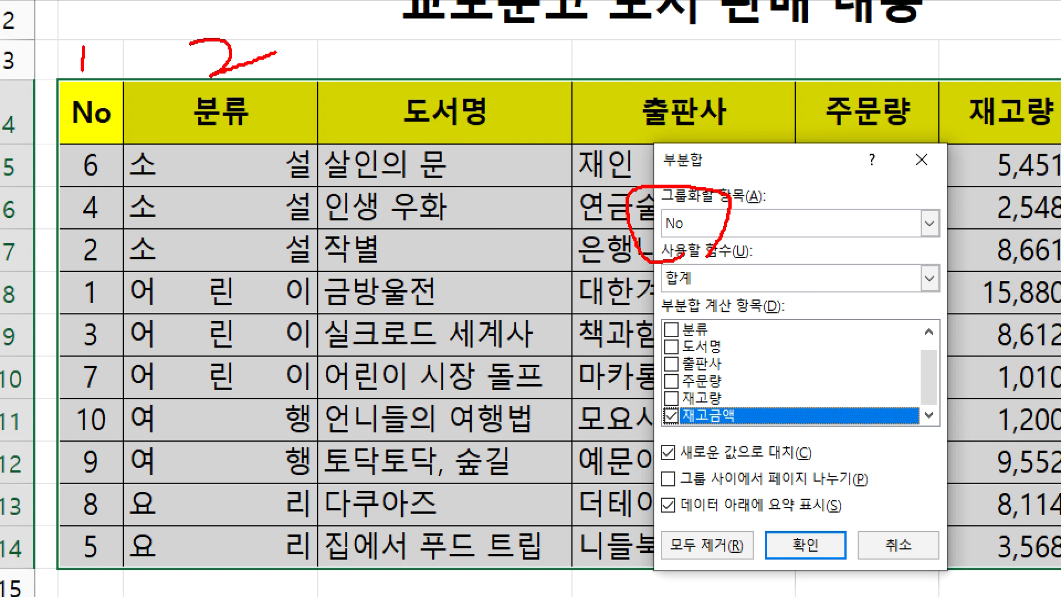
{"action": "left_click_drag", "start_coordinate": [404, 44], "coordinate": [401, 91]}
{"action": "mouse_move", "coordinate": [106, 93]}
{"action": "left_mouse_down"}
{"action": "mouse_move", "coordinate": [115, 64]}
{"action": "mouse_move", "coordinate": [310, 187]}
{"action": "mouse_move", "coordinate": [577, 195]}
{"action": "mouse_move", "coordinate": [588, 245]}
{"action": "left_mouse_up"}
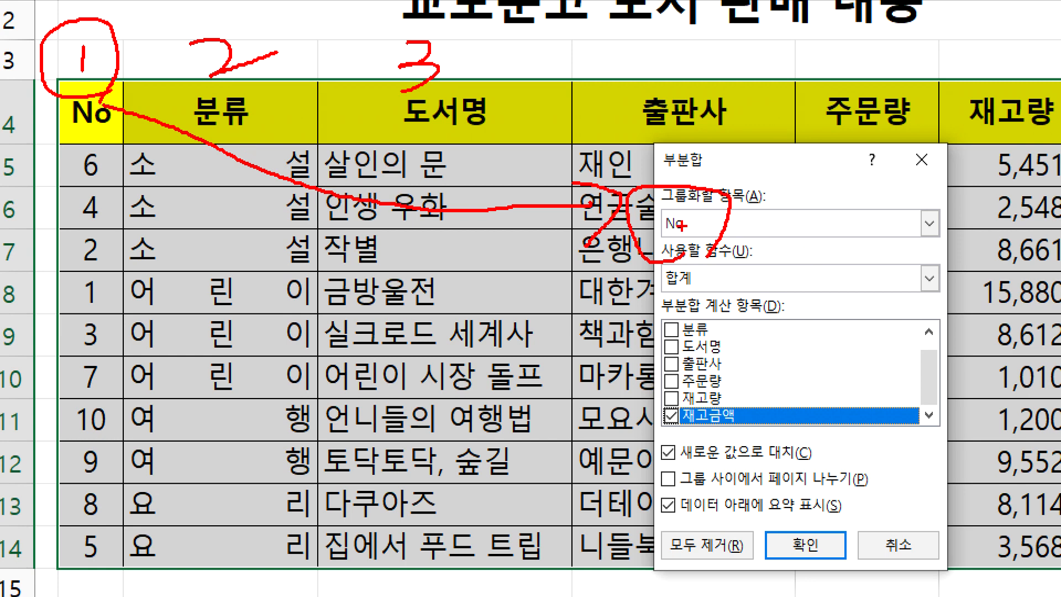
{"action": "key", "text": "Escape"}
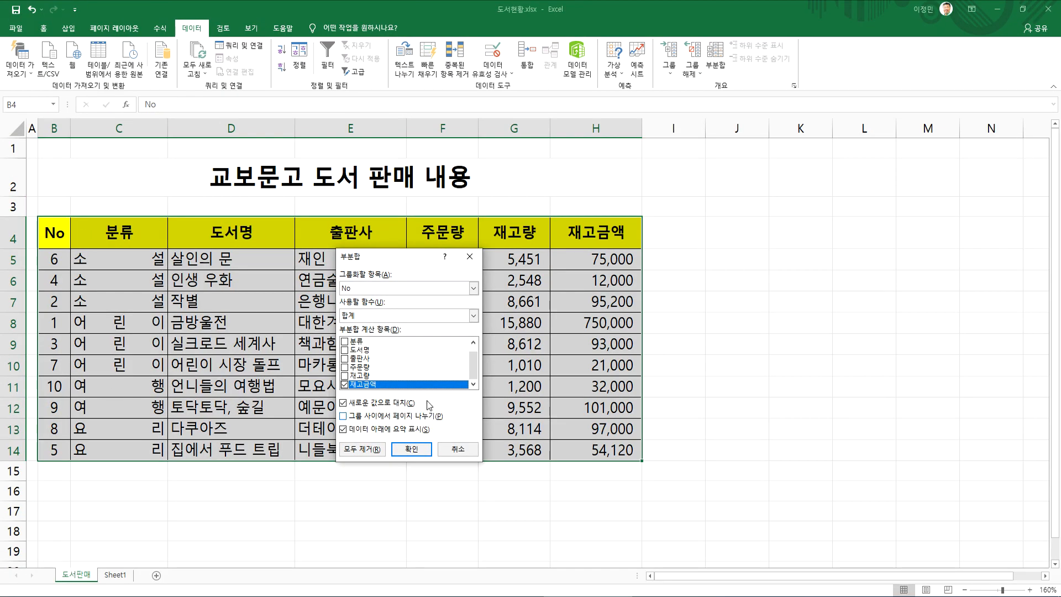
Set the subtotal's 그룹화할 항목 to 분류 and move the dialog clear of the table
{"action": "left_click", "coordinate": [376, 288]}
{"action": "left_click", "coordinate": [364, 314]}
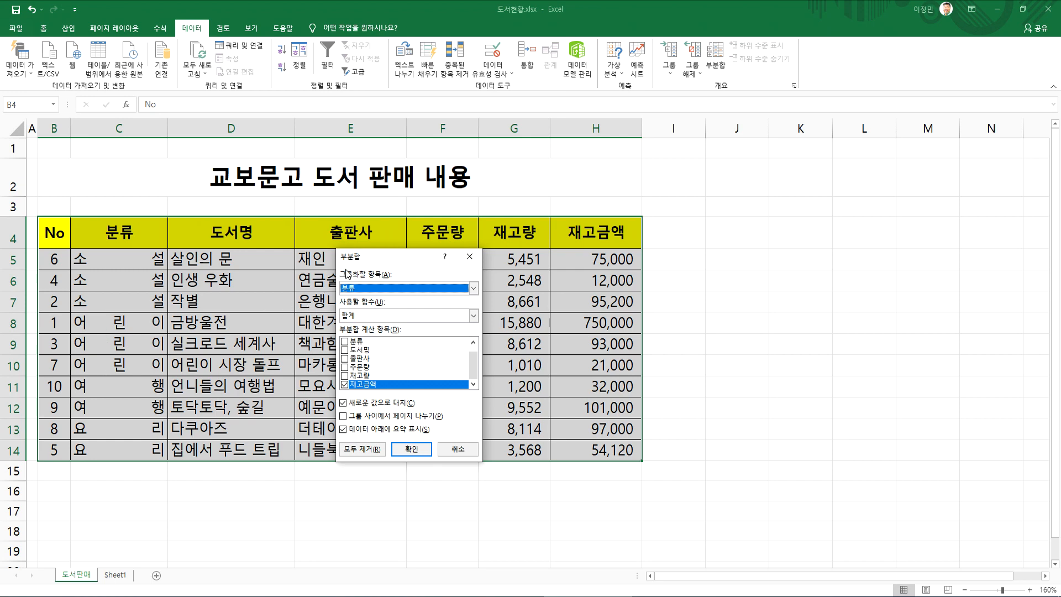
{"action": "left_click_drag", "start_coordinate": [386, 254], "coordinate": [721, 181]}
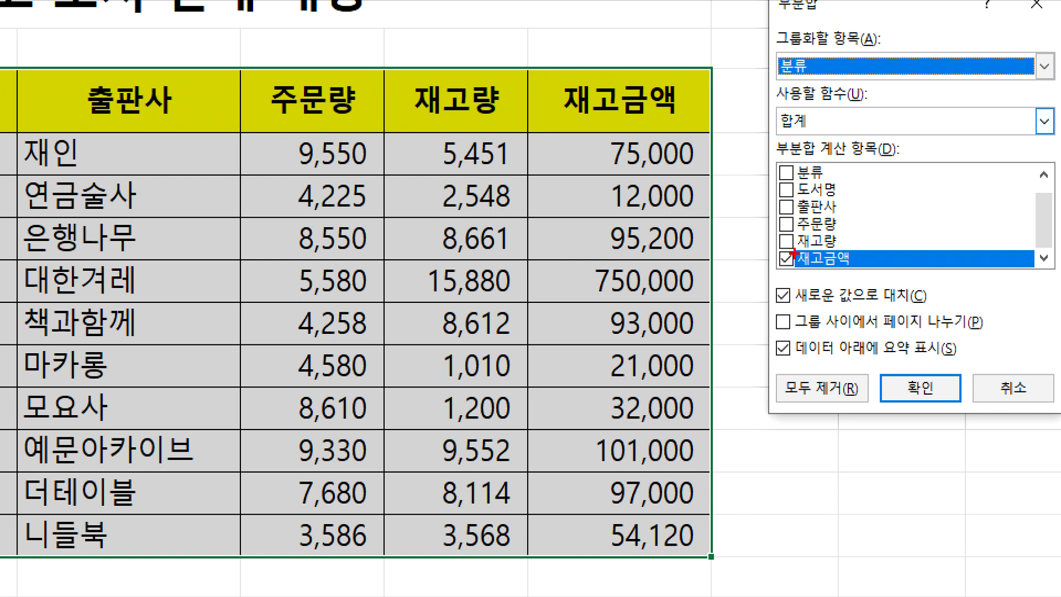
{"action": "mouse_move", "coordinate": [629, 55]}
{"action": "left_mouse_down"}
{"action": "mouse_move", "coordinate": [665, 39]}
{"action": "mouse_move", "coordinate": [758, 232]}
{"action": "mouse_move", "coordinate": [762, 212]}
{"action": "left_mouse_up"}
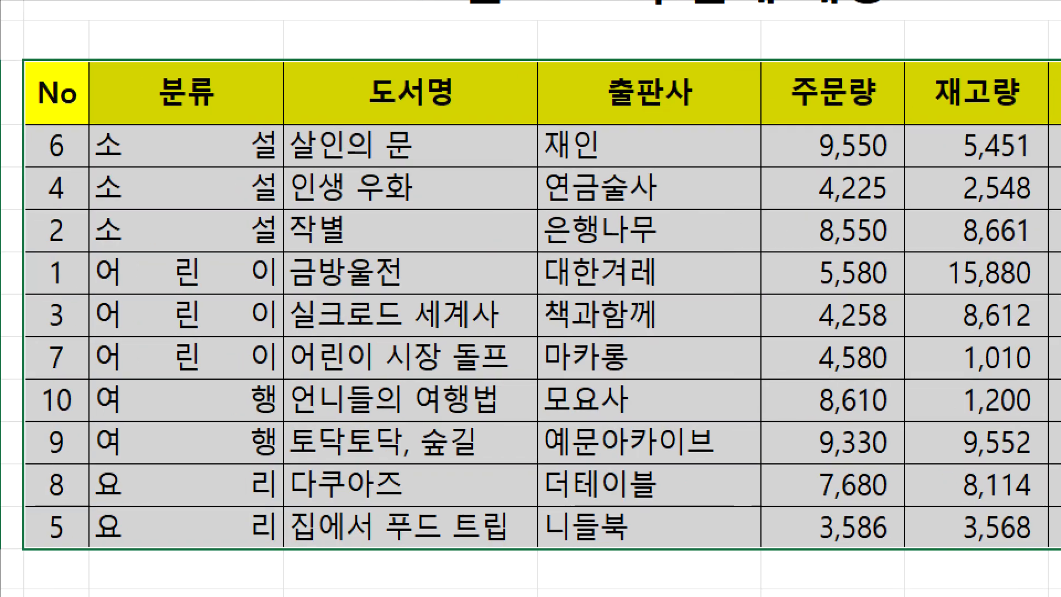
{"action": "left_click", "coordinate": [395, 372]}
{"action": "mouse_move", "coordinate": [846, 135]}
{"action": "left_mouse_down"}
{"action": "mouse_move", "coordinate": [828, 132]}
{"action": "mouse_move", "coordinate": [775, 247]}
{"action": "mouse_move", "coordinate": [854, 133]}
{"action": "left_mouse_up"}
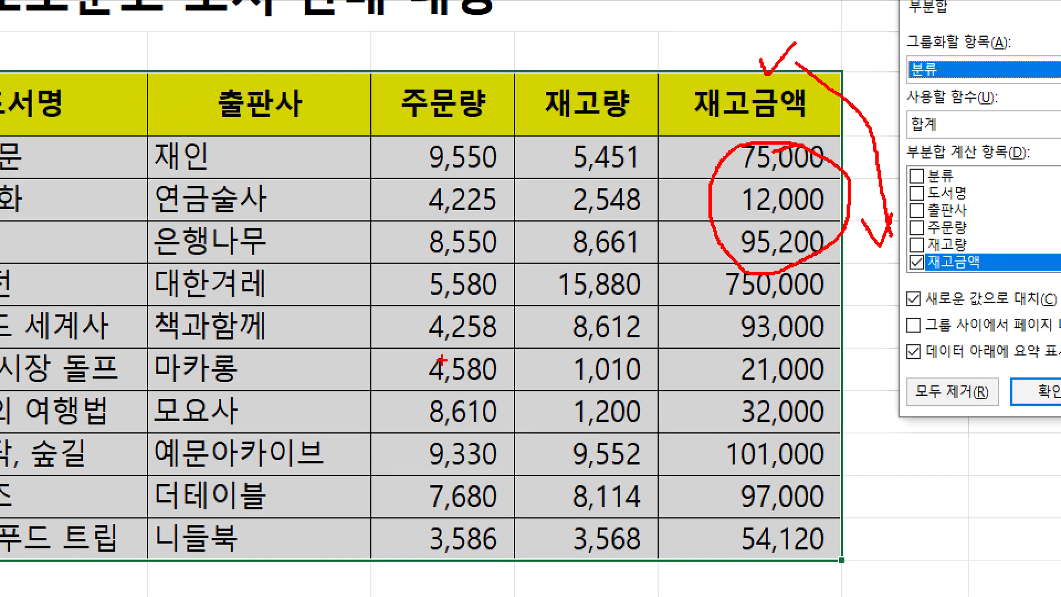
{"action": "mouse_move", "coordinate": [950, 211]}
{"action": "left_mouse_down"}
{"action": "mouse_move", "coordinate": [832, 219]}
{"action": "mouse_move", "coordinate": [889, 321]}
{"action": "left_mouse_up"}
{"action": "left_click_drag", "start_coordinate": [778, 381], "coordinate": [752, 293]}
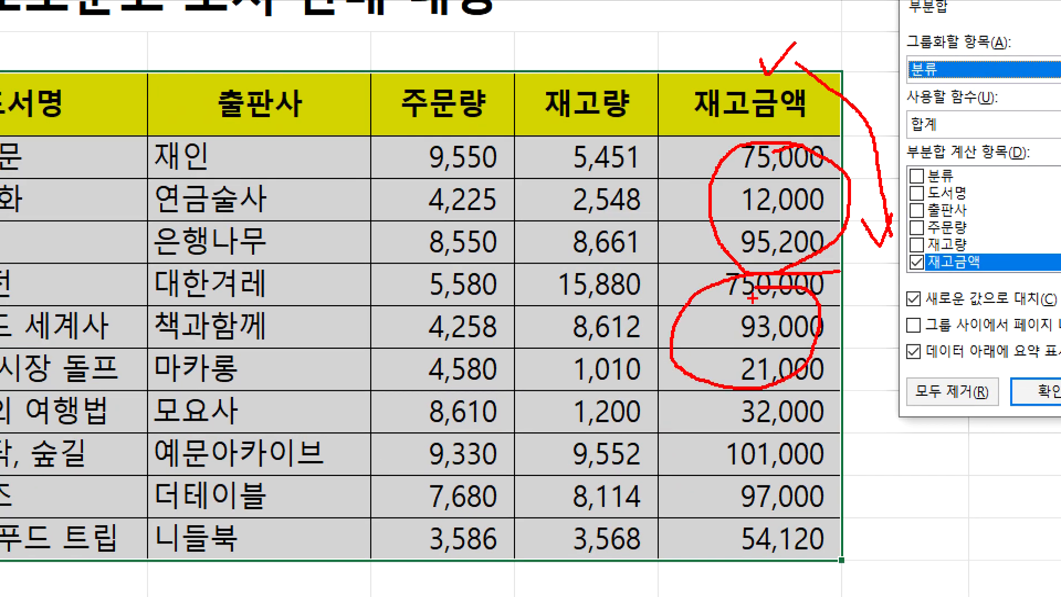
{"action": "mouse_move", "coordinate": [791, 415]}
{"action": "left_mouse_down"}
{"action": "mouse_move", "coordinate": [718, 453]}
{"action": "mouse_move", "coordinate": [779, 421]}
{"action": "left_mouse_up"}
{"action": "mouse_move", "coordinate": [782, 491]}
{"action": "left_mouse_down"}
{"action": "mouse_move", "coordinate": [712, 504]}
{"action": "mouse_move", "coordinate": [794, 522]}
{"action": "mouse_move", "coordinate": [794, 509]}
{"action": "left_mouse_up"}
{"action": "mouse_move", "coordinate": [928, 135]}
{"action": "left_mouse_down"}
{"action": "mouse_move", "coordinate": [978, 70]}
{"action": "mouse_move", "coordinate": [952, 145]}
{"action": "left_mouse_up"}
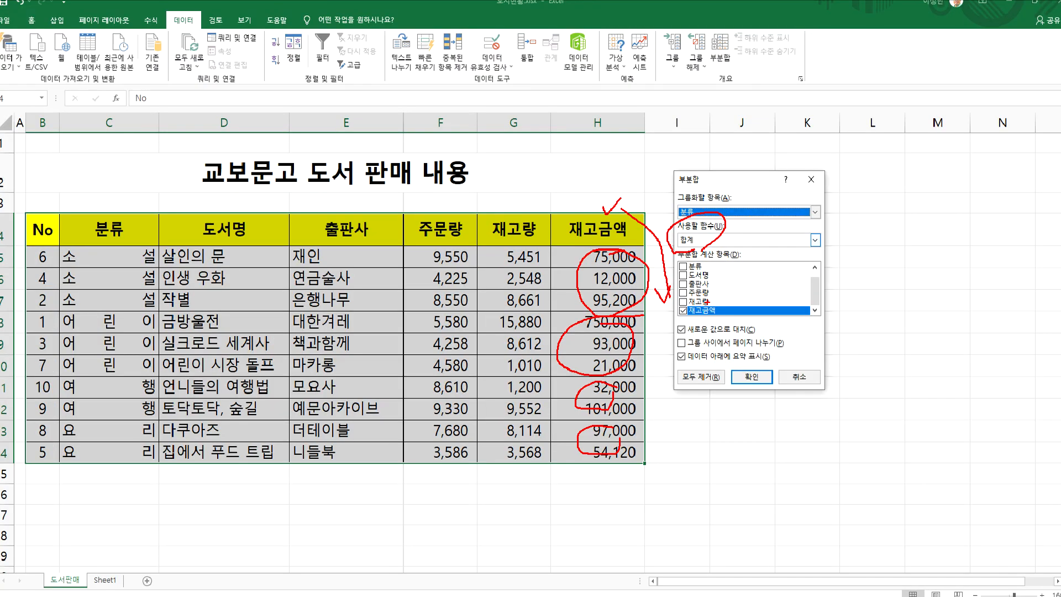
Include 재고량 and 주문량 in the subtotal's 부분합 계산 항목 and apply the 합계 subtotal
{"action": "left_click", "coordinate": [683, 301]}
{"action": "left_click", "coordinate": [683, 293]}
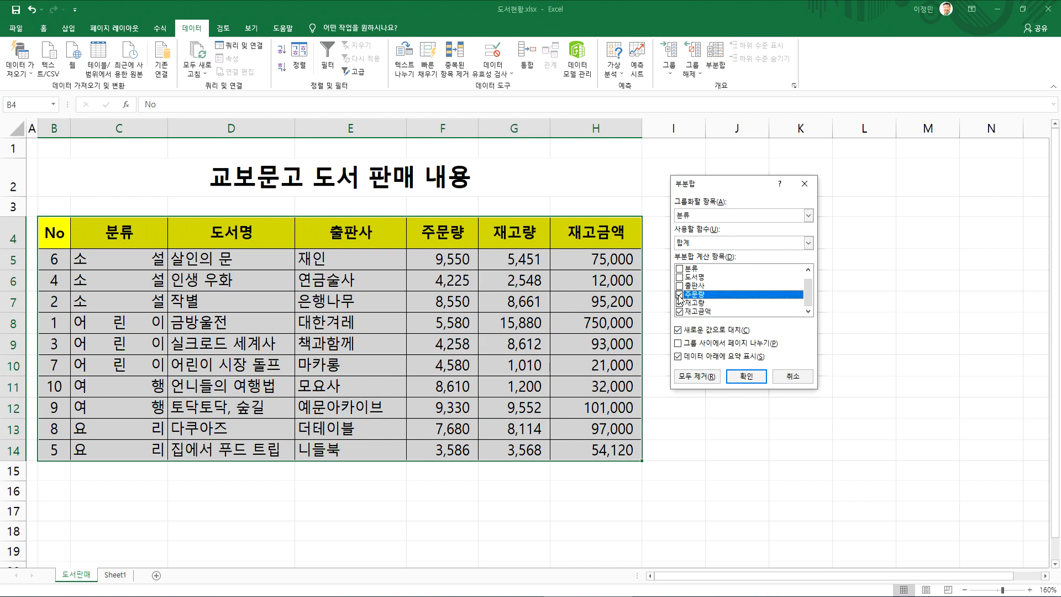
{"action": "left_click", "coordinate": [746, 376]}
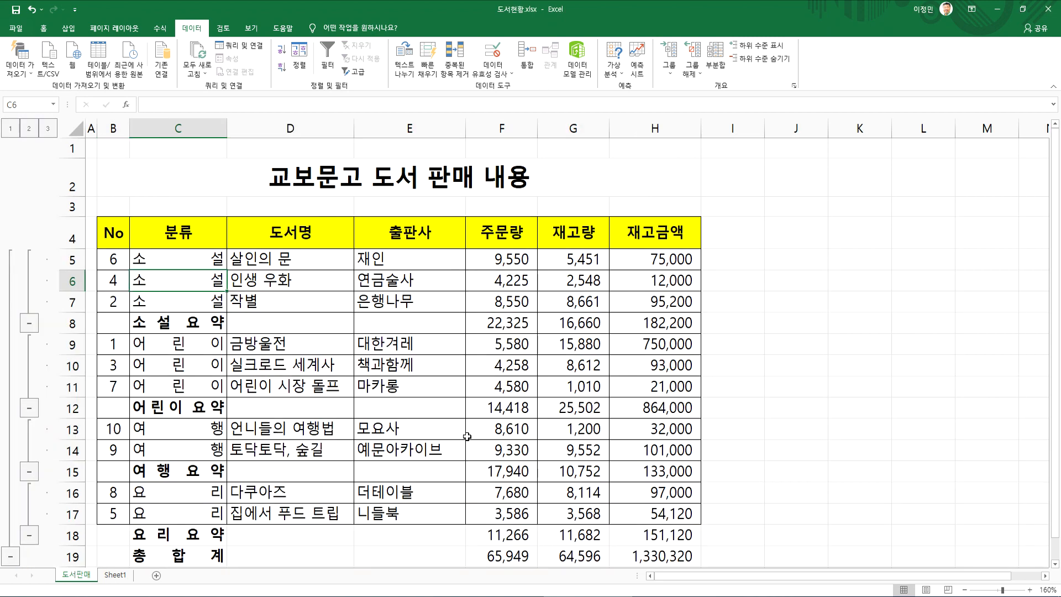
Examine the 요약 rows for 소설, 어린이, 여행 and 요리 and the 총합계 row in the subtotalled table
{"action": "left_click_drag", "start_coordinate": [185, 326], "coordinate": [663, 325]}
{"action": "left_click_drag", "start_coordinate": [185, 411], "coordinate": [658, 409]}
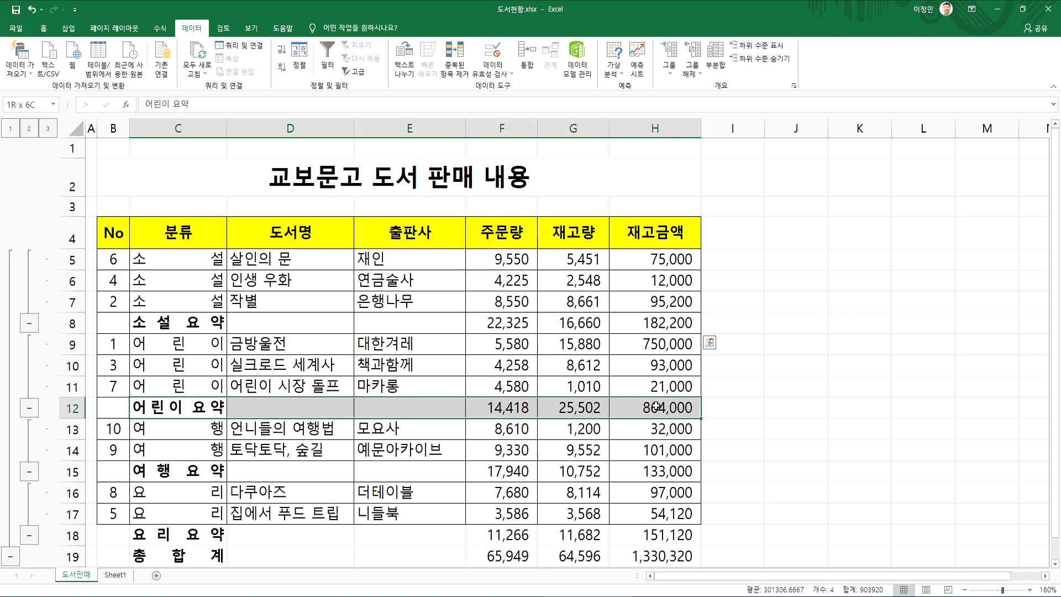
{"action": "left_click", "coordinate": [193, 471]}
{"action": "left_click_drag", "start_coordinate": [193, 471], "coordinate": [680, 471]}
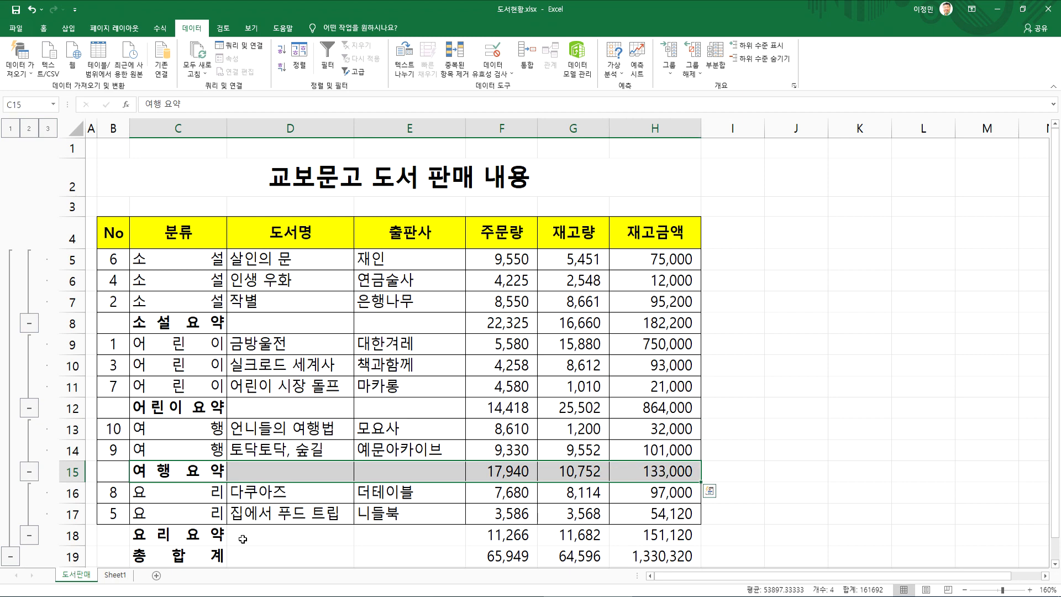
{"action": "left_click_drag", "start_coordinate": [191, 535], "coordinate": [635, 534]}
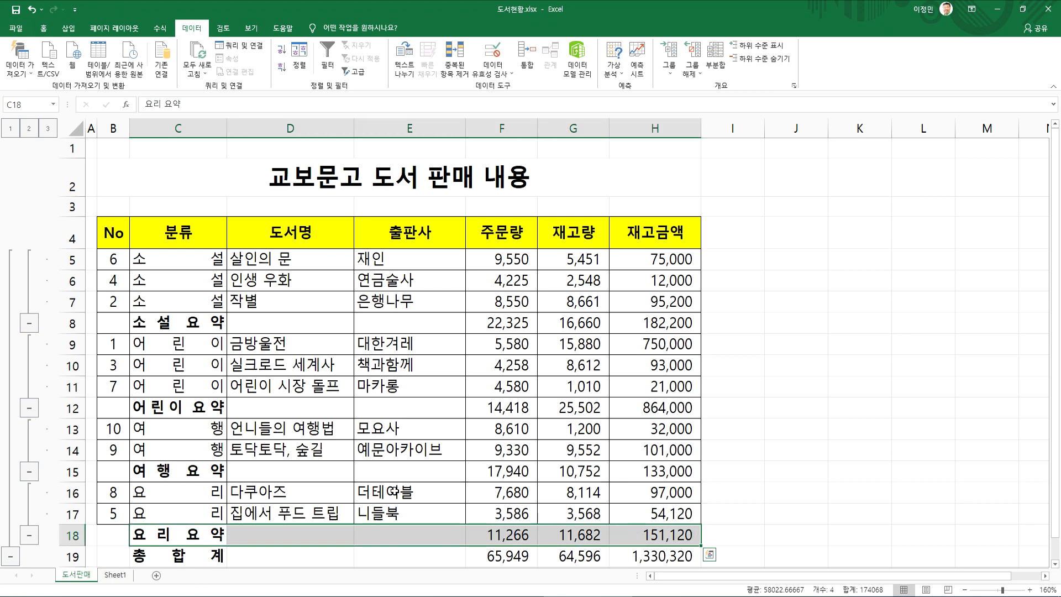
{"action": "scroll", "coordinate": [395, 489], "scroll_direction": "down", "scroll_amount": 3}
{"action": "left_click_drag", "start_coordinate": [183, 340], "coordinate": [658, 342]}
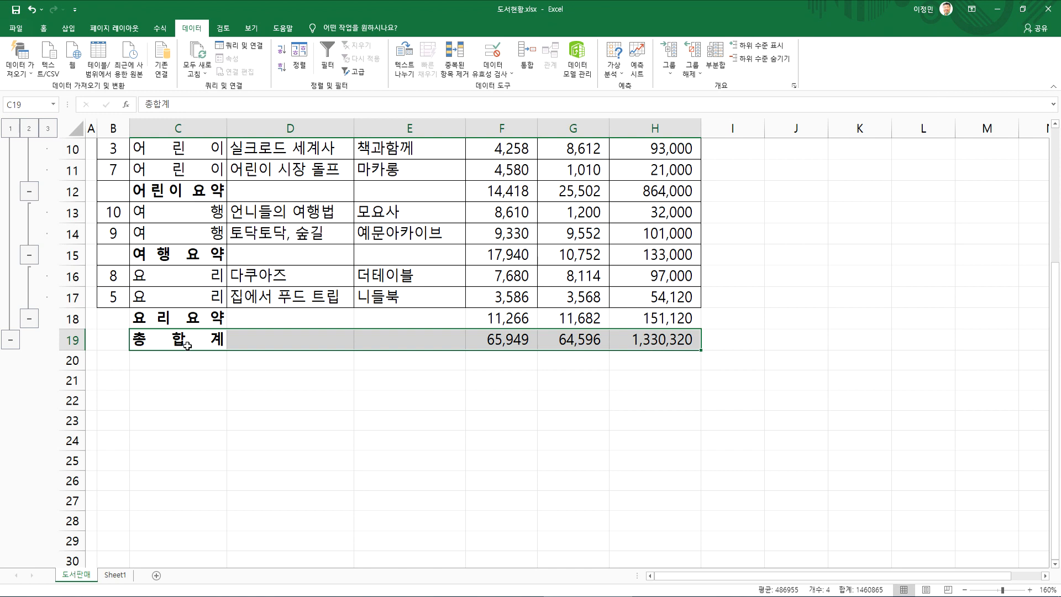
{"action": "left_click", "coordinate": [173, 320]}
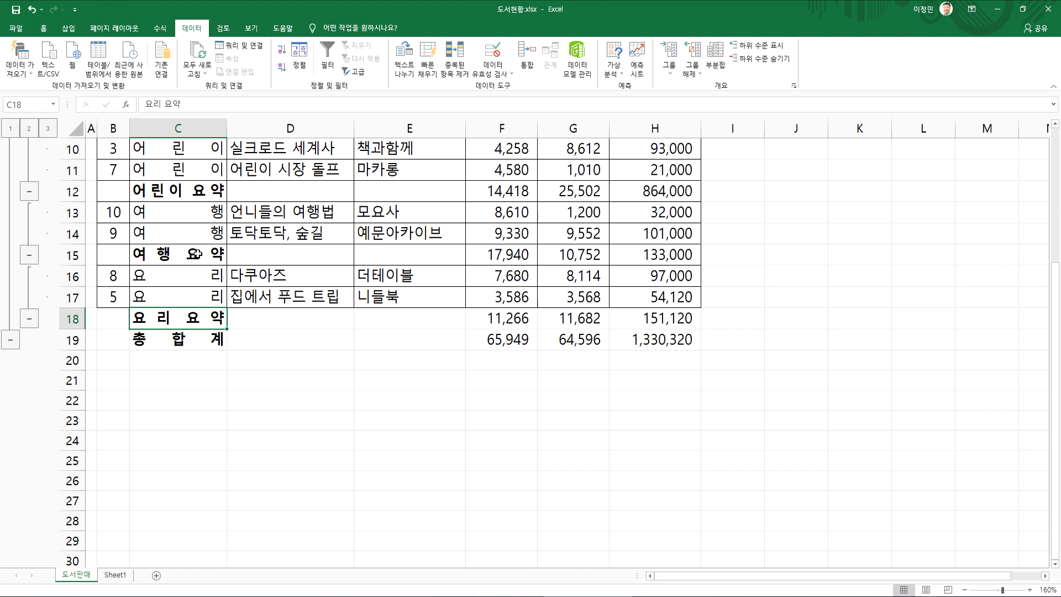
Inspect the SUBTOTAL formula in the 소설 요약 row's 주문량 cell and leave it without editing
{"action": "right_click", "coordinate": [288, 337]}
{"action": "key", "text": "Escape"}
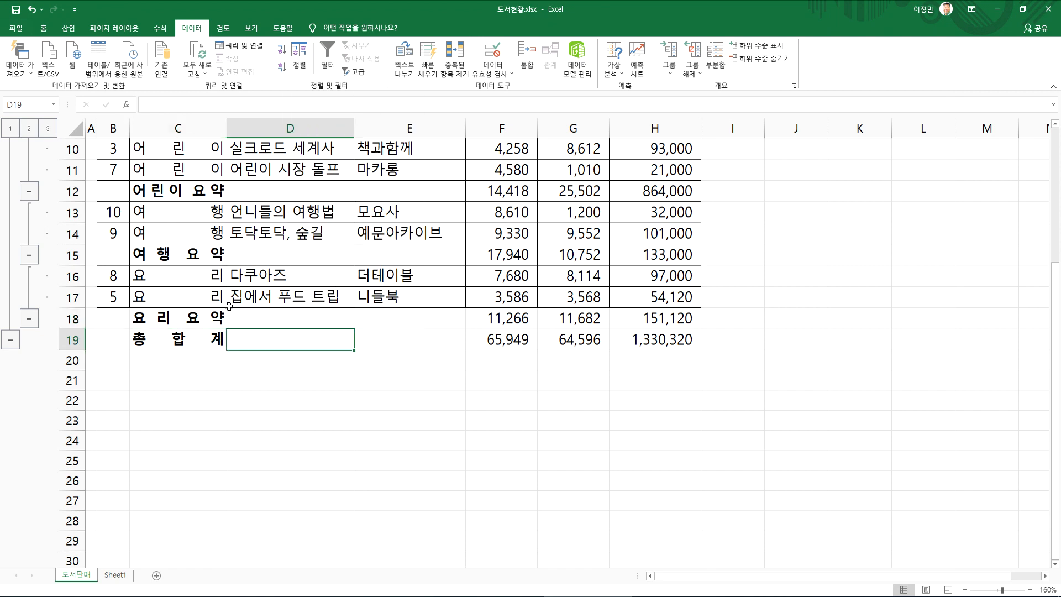
{"action": "scroll", "coordinate": [239, 352], "scroll_direction": "up", "scroll_amount": 3}
{"action": "left_click", "coordinate": [182, 325]}
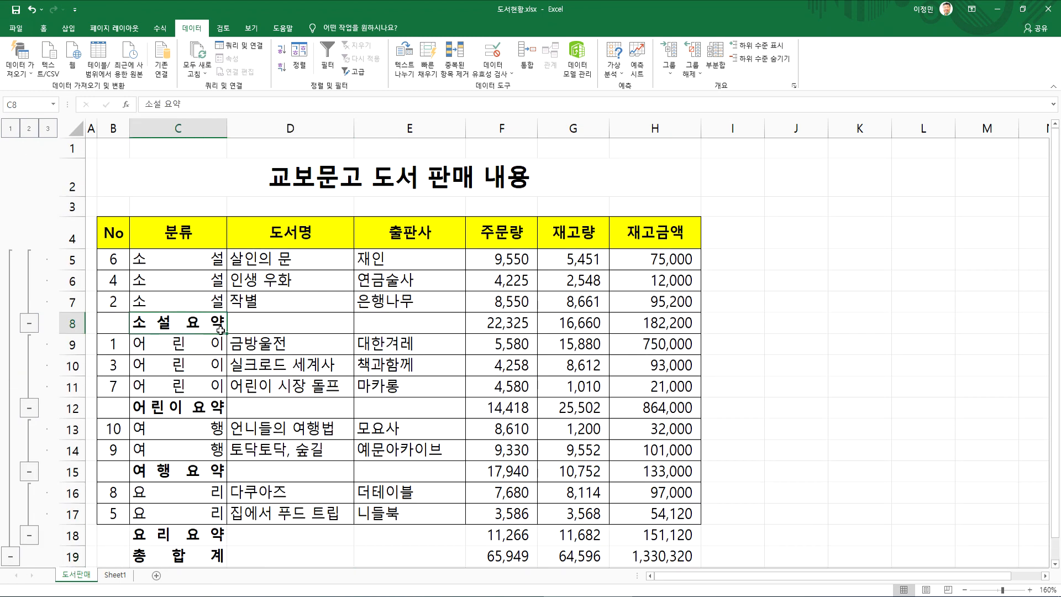
{"action": "left_click", "coordinate": [517, 323]}
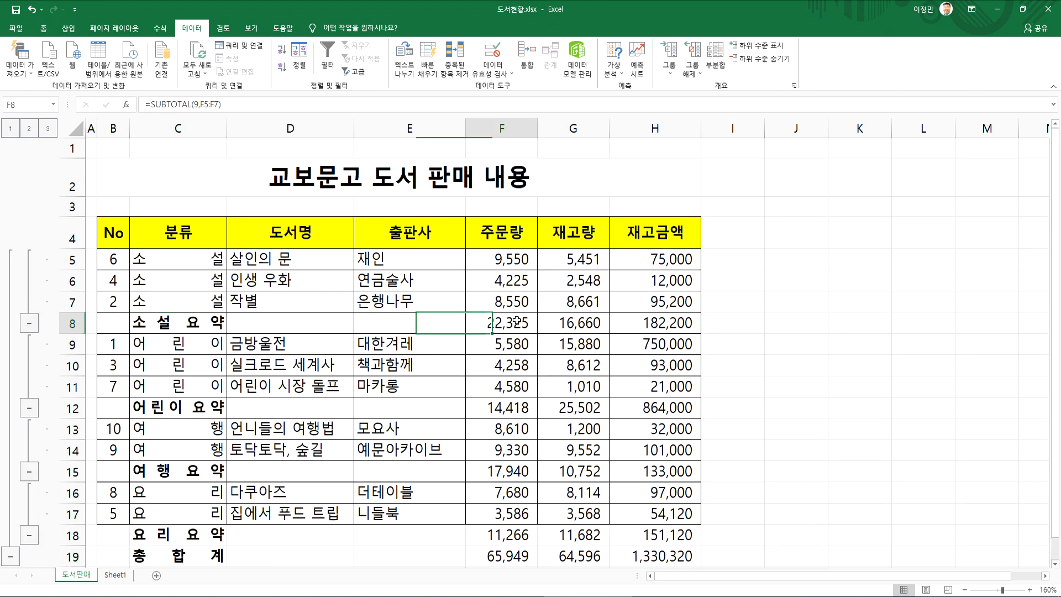
{"action": "key", "text": "F2"}
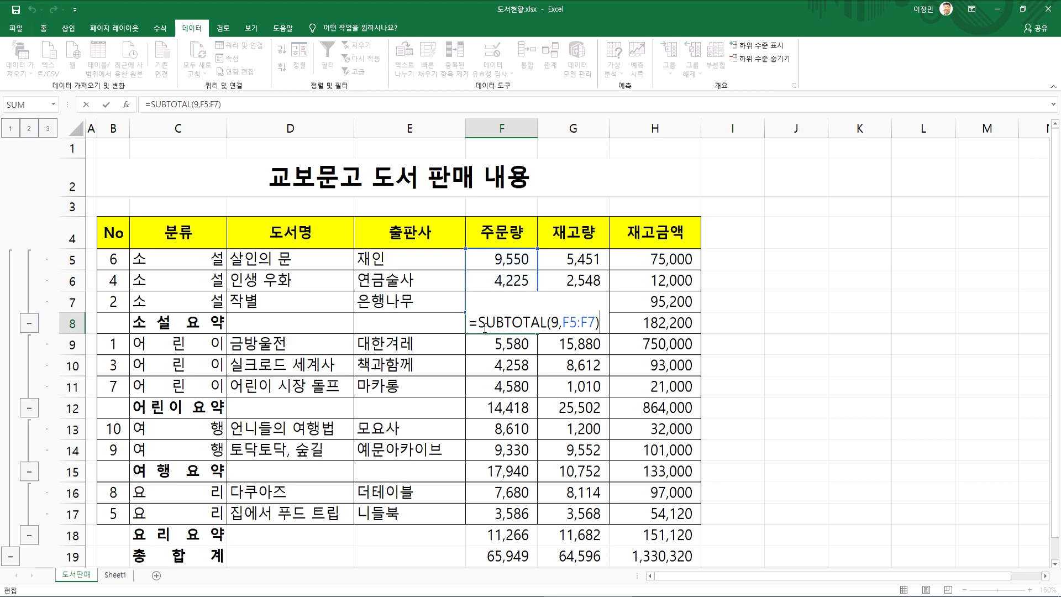
{"action": "left_click_drag", "start_coordinate": [479, 322], "coordinate": [504, 322]}
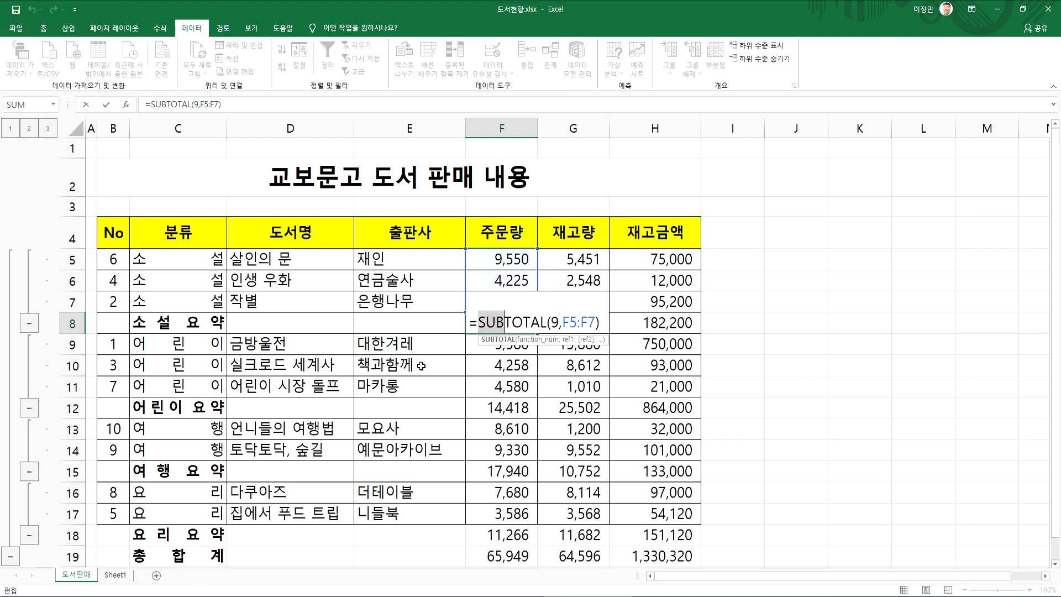
{"action": "key", "text": "Escape"}
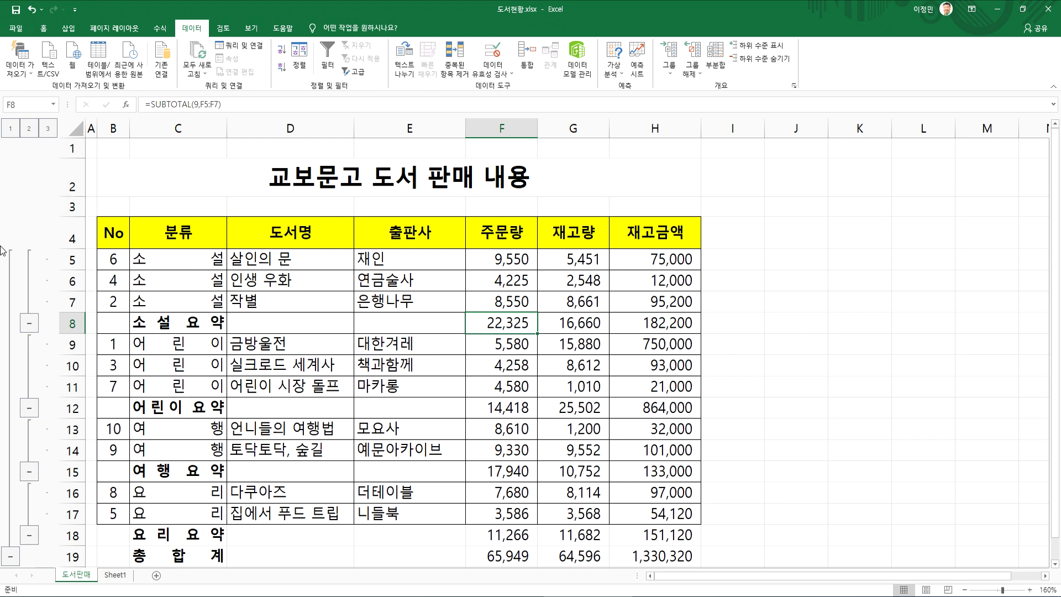
Switch the subtotal outline between levels 1, 2 and 3 to compare the views, ending on level 2
{"action": "left_click", "coordinate": [10, 130]}
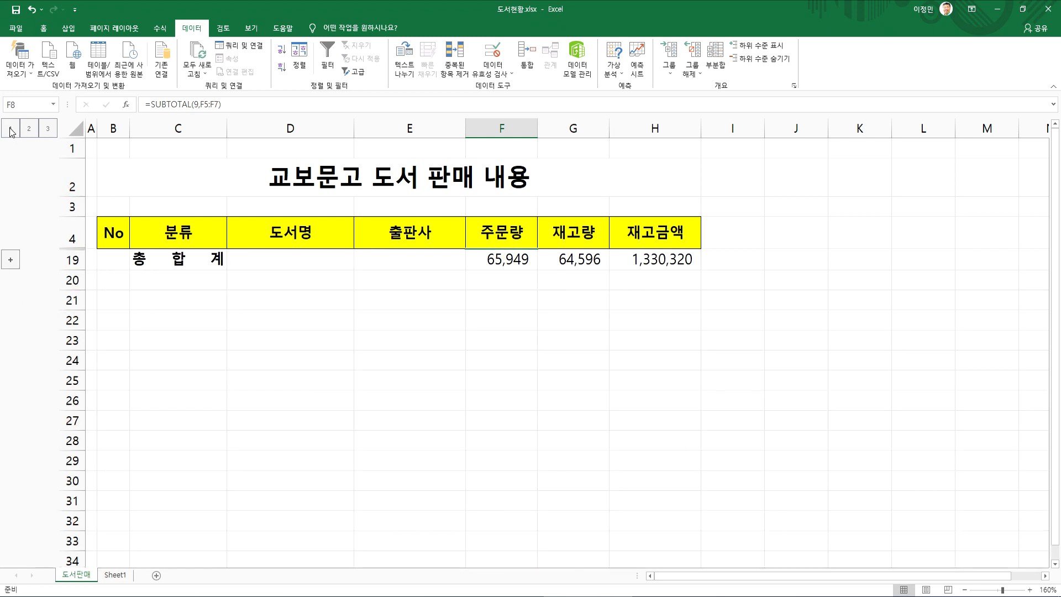
{"action": "left_click", "coordinate": [29, 129]}
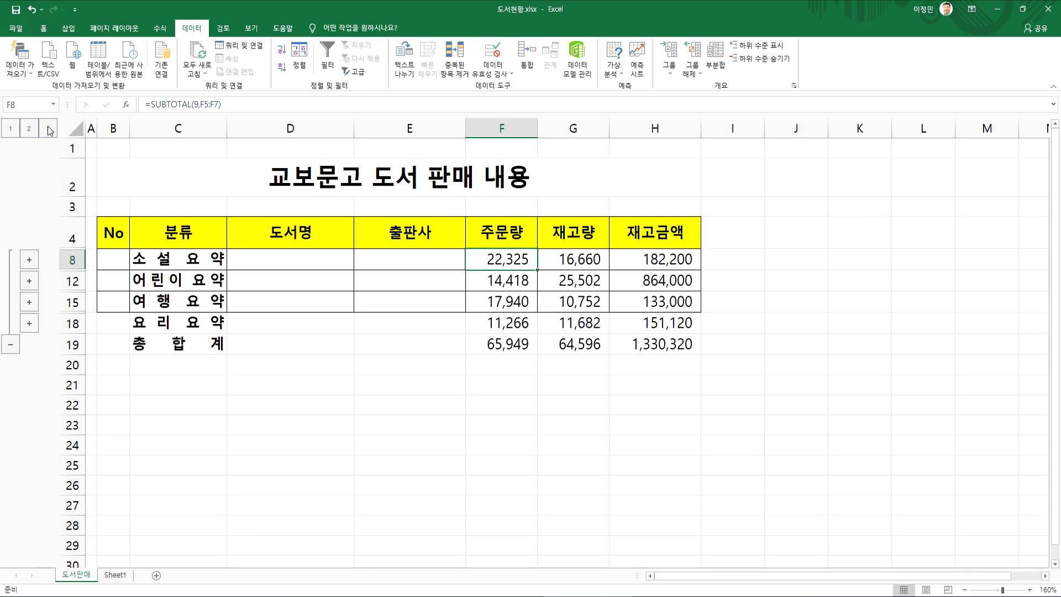
{"action": "left_click", "coordinate": [48, 129]}
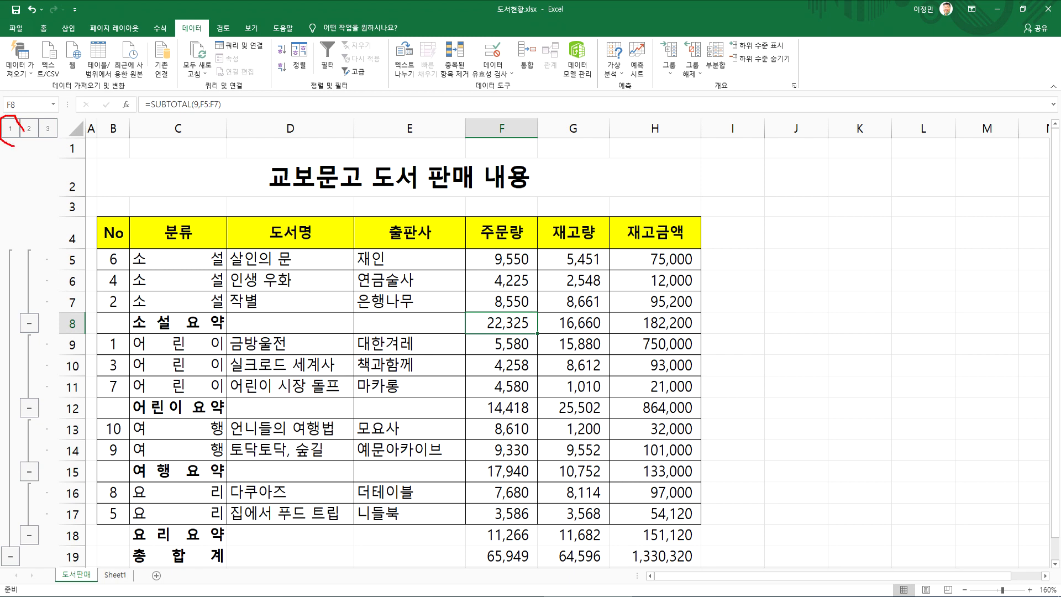
{"action": "key", "text": "Escape"}
{"action": "left_click", "coordinate": [30, 130]}
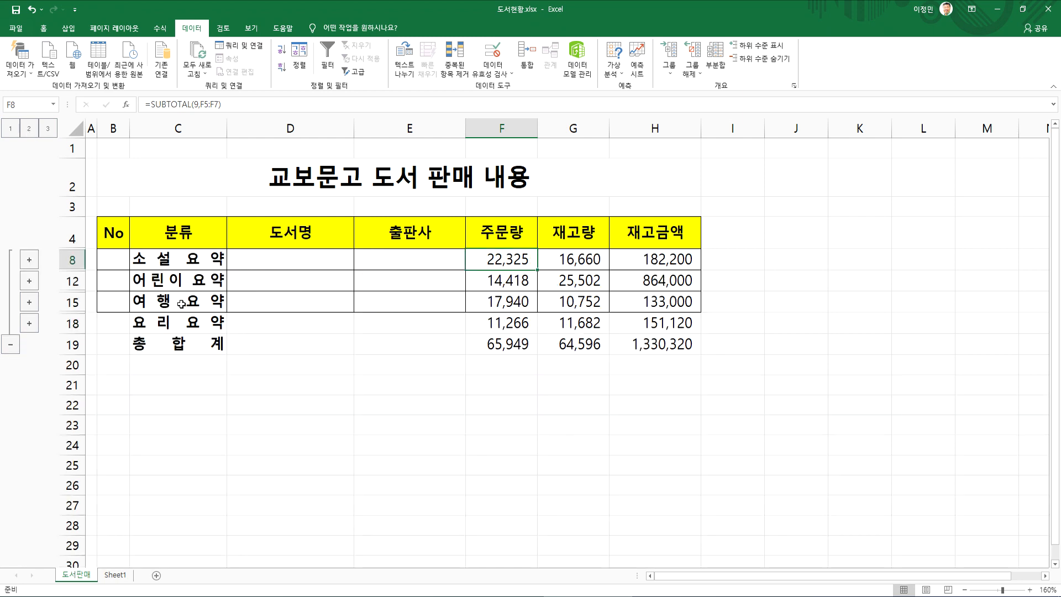
{"action": "left_click", "coordinate": [51, 130]}
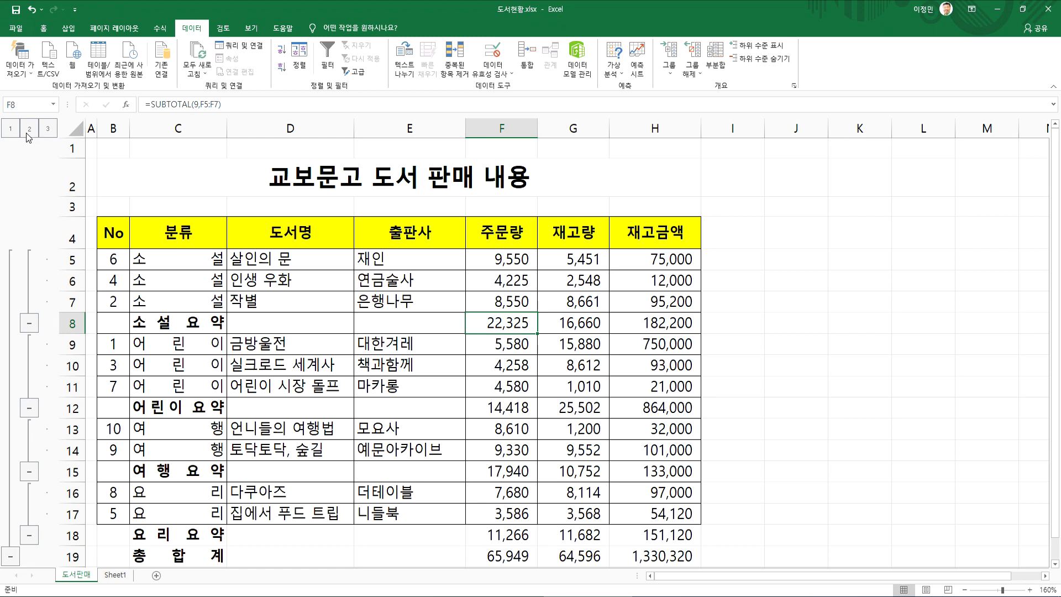
{"action": "left_click", "coordinate": [27, 137]}
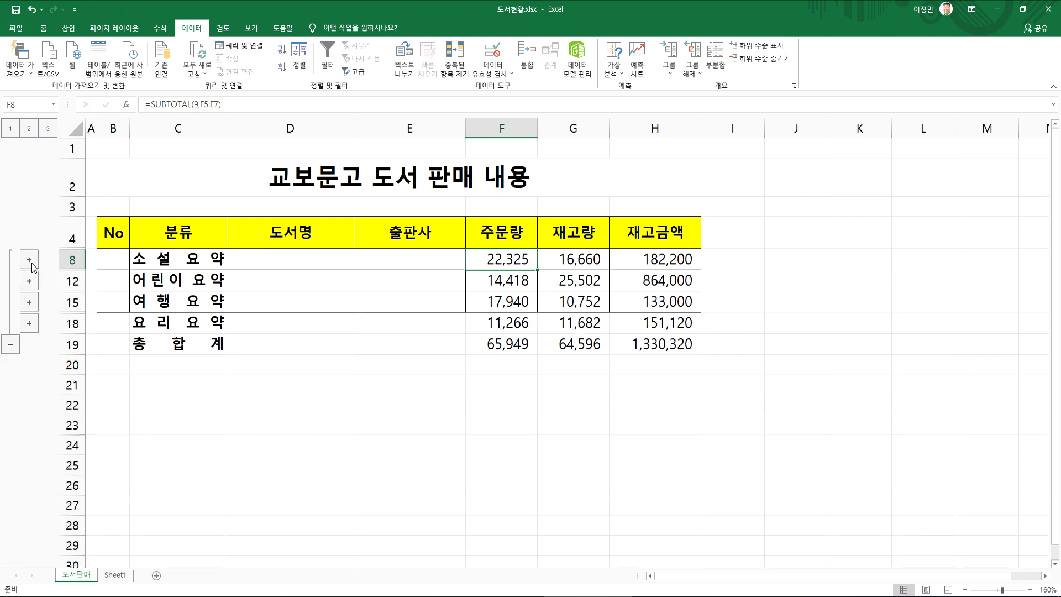
Collapse and re-expand the 총합계 group, expand and collapse the 어린이 group, and restore the full level 3 detail
{"action": "left_click", "coordinate": [10, 345]}
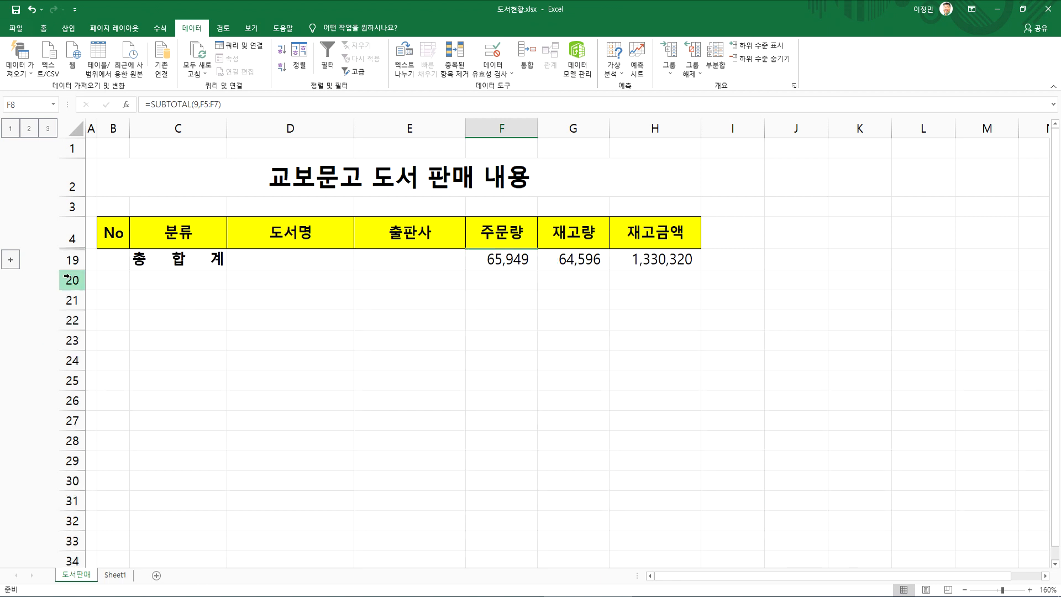
{"action": "left_click", "coordinate": [10, 260]}
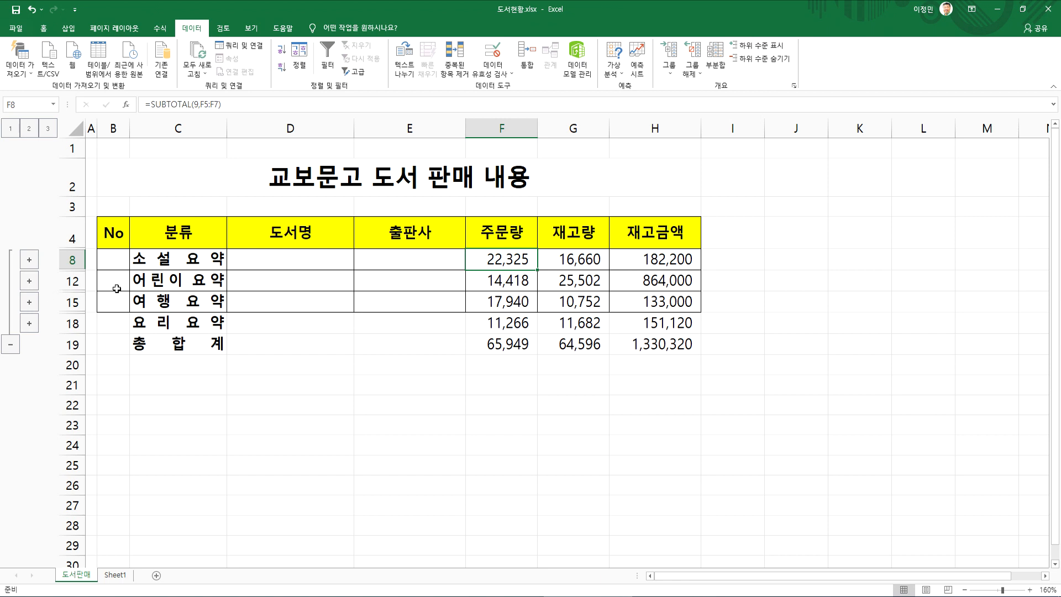
{"action": "left_click", "coordinate": [29, 282]}
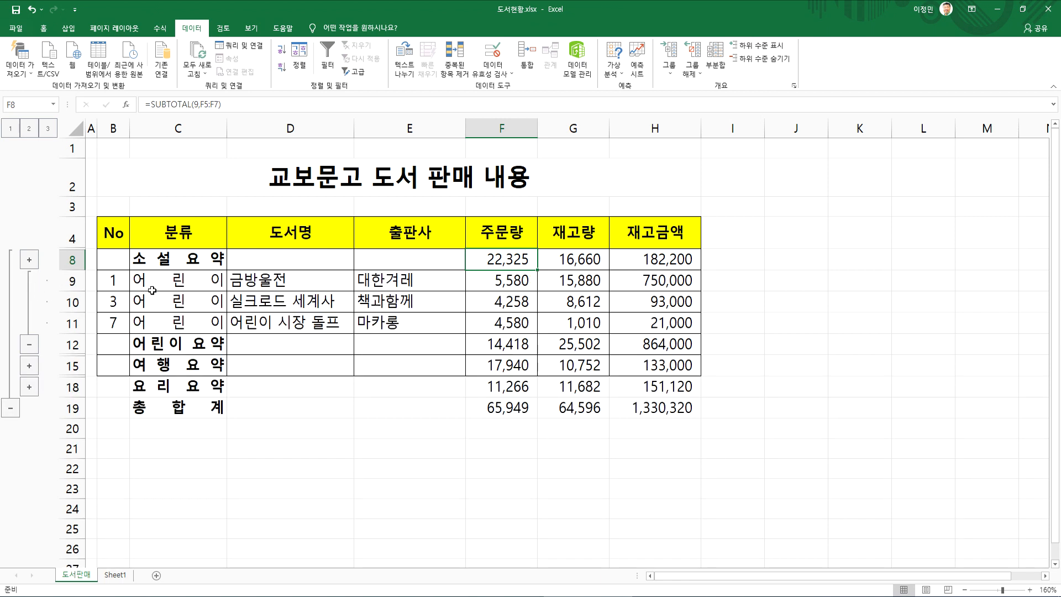
{"action": "left_click", "coordinate": [30, 344]}
{"action": "left_click_drag", "start_coordinate": [492, 281], "coordinate": [640, 280]}
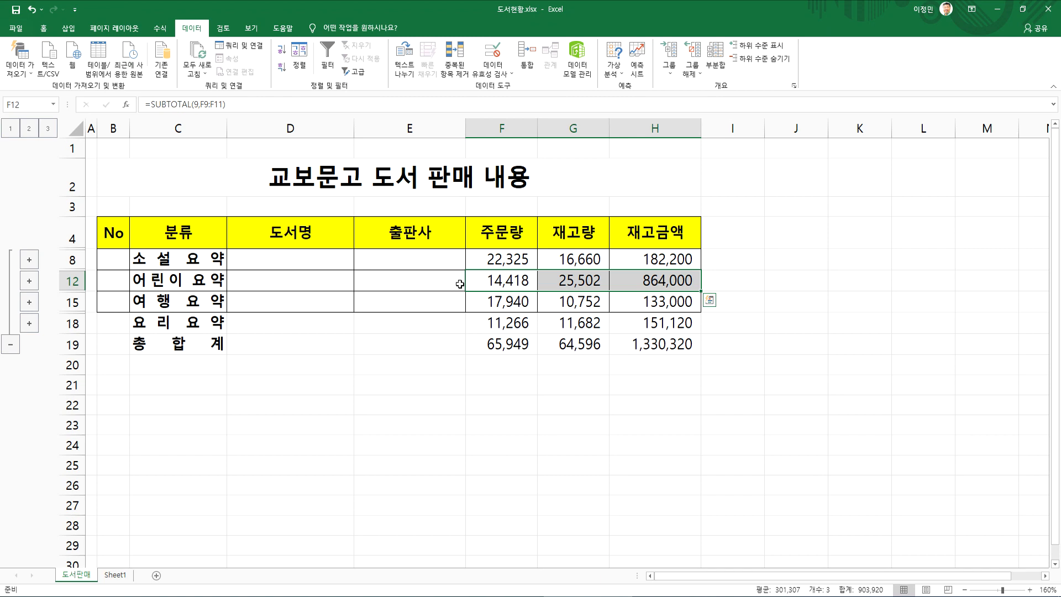
{"action": "left_click", "coordinate": [480, 284]}
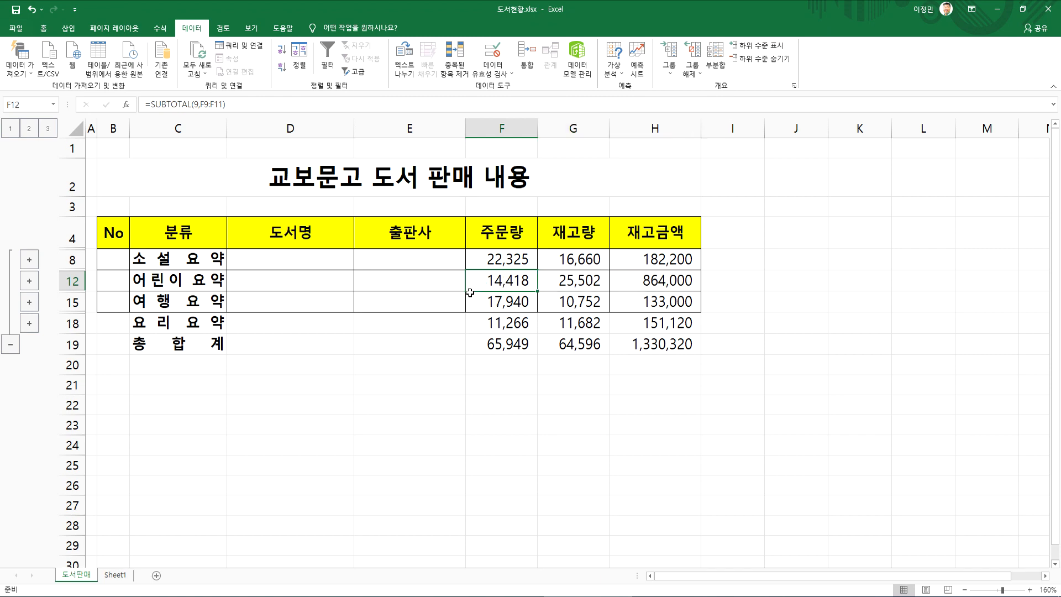
{"action": "left_click", "coordinate": [48, 128]}
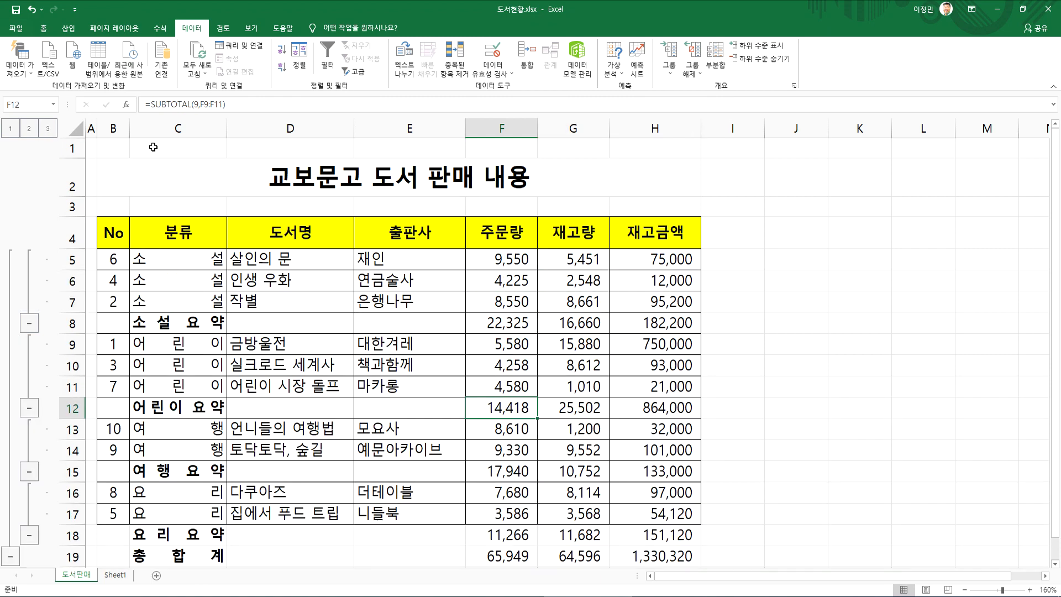
Reopen the Subtotal dialog, replace 주문량, 재고량 and 재고금액 with 도서명 as the calculated item, and set the function to 개수
{"action": "left_click", "coordinate": [716, 58]}
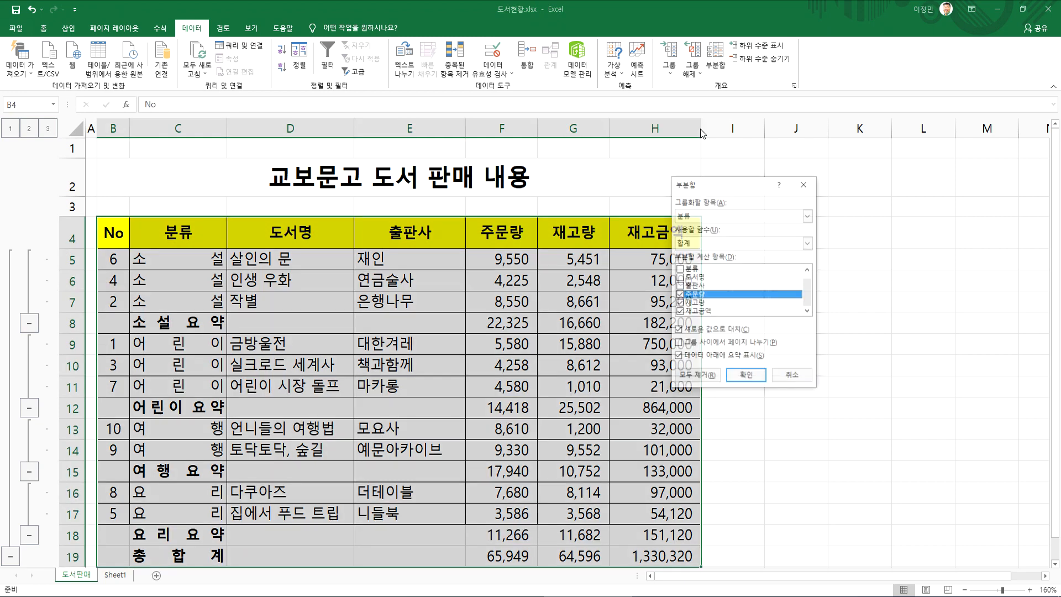
{"action": "left_click", "coordinate": [680, 303]}
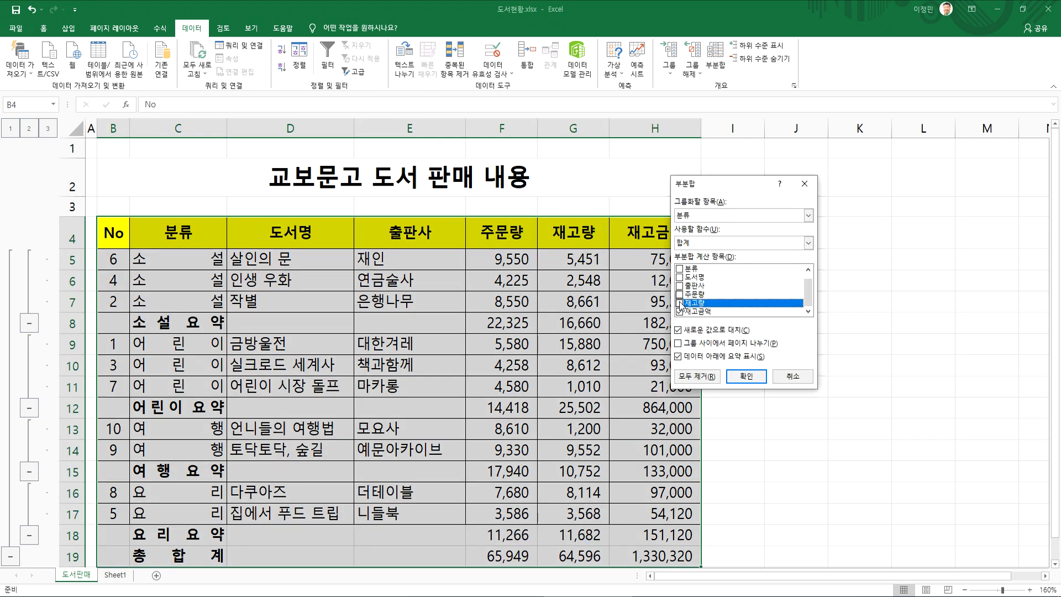
{"action": "left_click", "coordinate": [680, 311]}
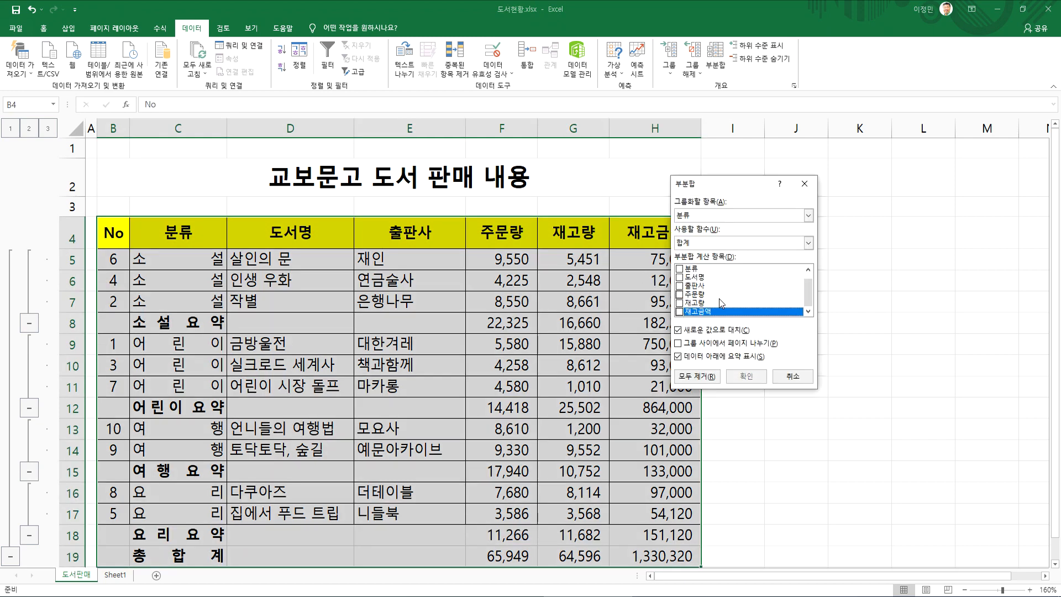
{"action": "left_click", "coordinate": [680, 277]}
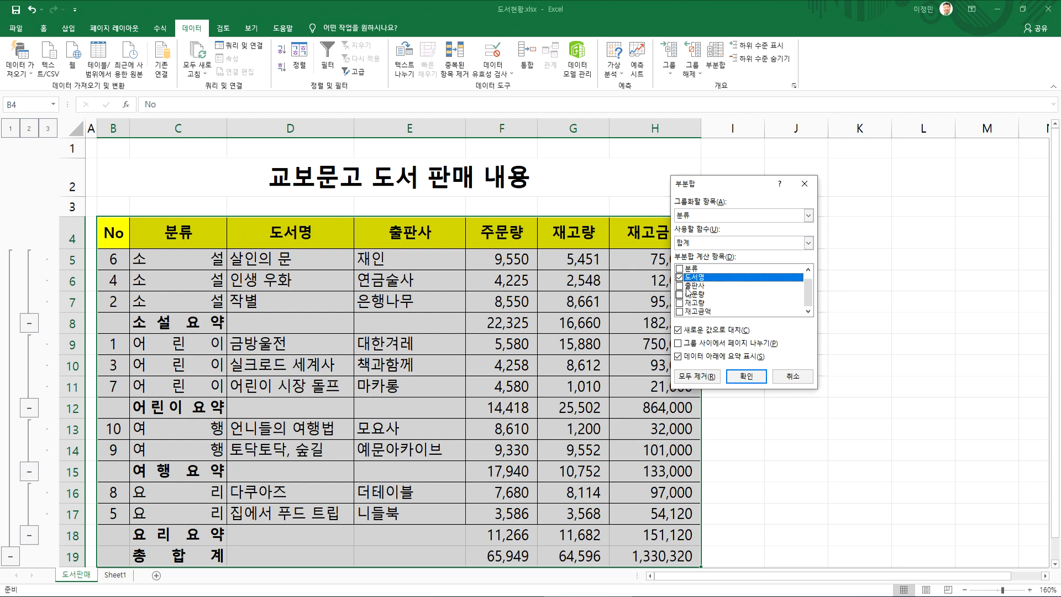
{"action": "left_click", "coordinate": [690, 244]}
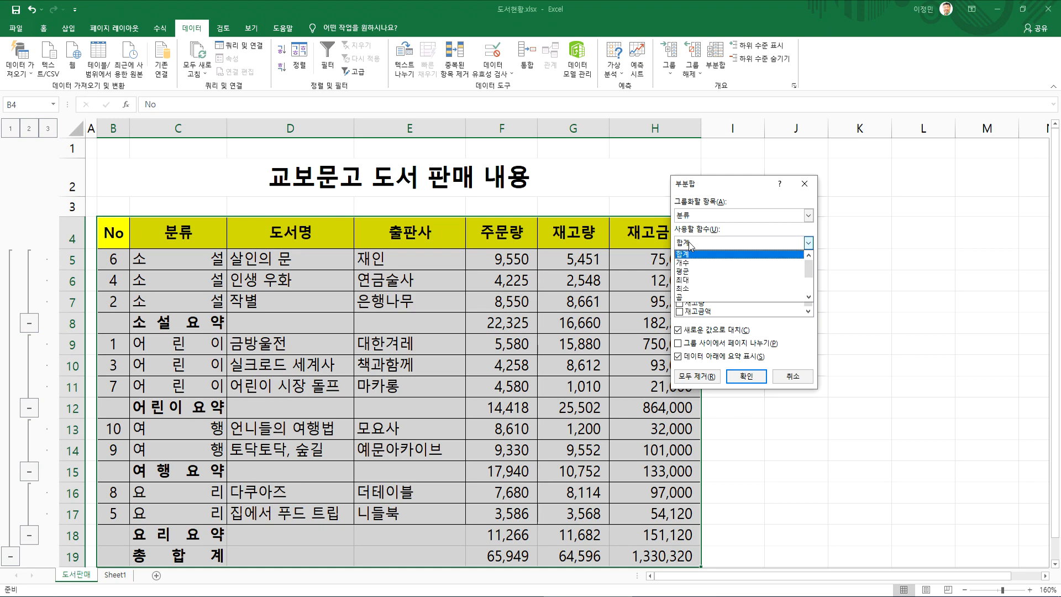
{"action": "left_click", "coordinate": [683, 262]}
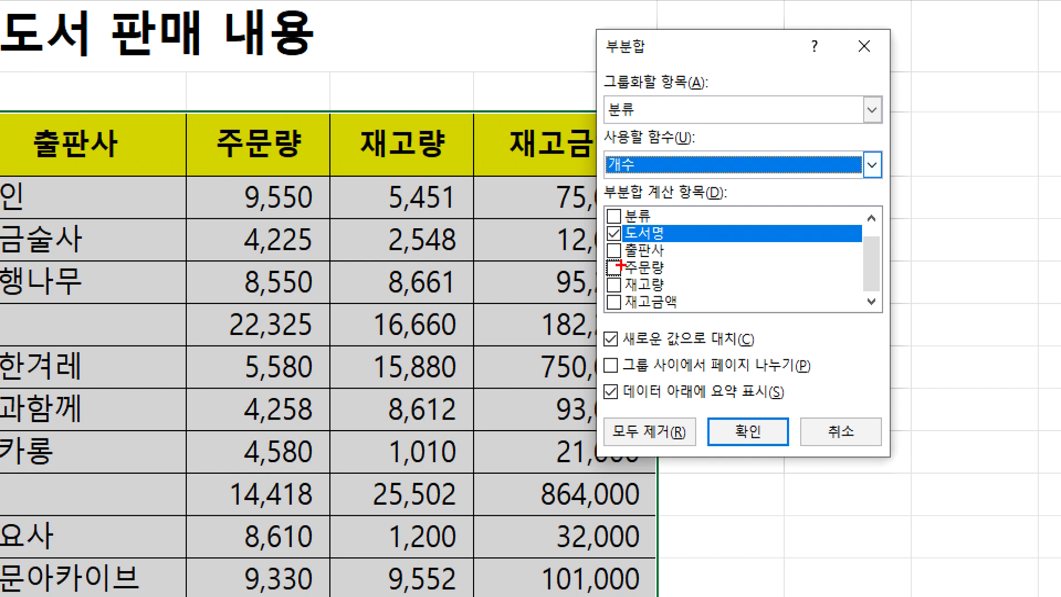
{"action": "left_click_drag", "start_coordinate": [632, 264], "coordinate": [597, 308]}
{"action": "left_click_drag", "start_coordinate": [596, 258], "coordinate": [644, 310]}
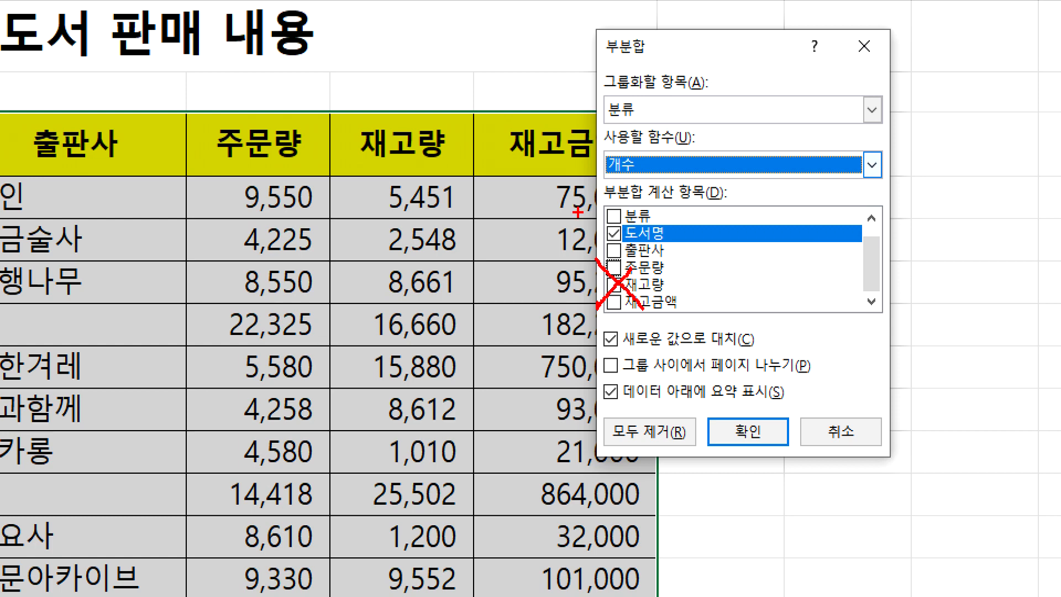
{"action": "left_click_drag", "start_coordinate": [635, 190], "coordinate": [597, 132]}
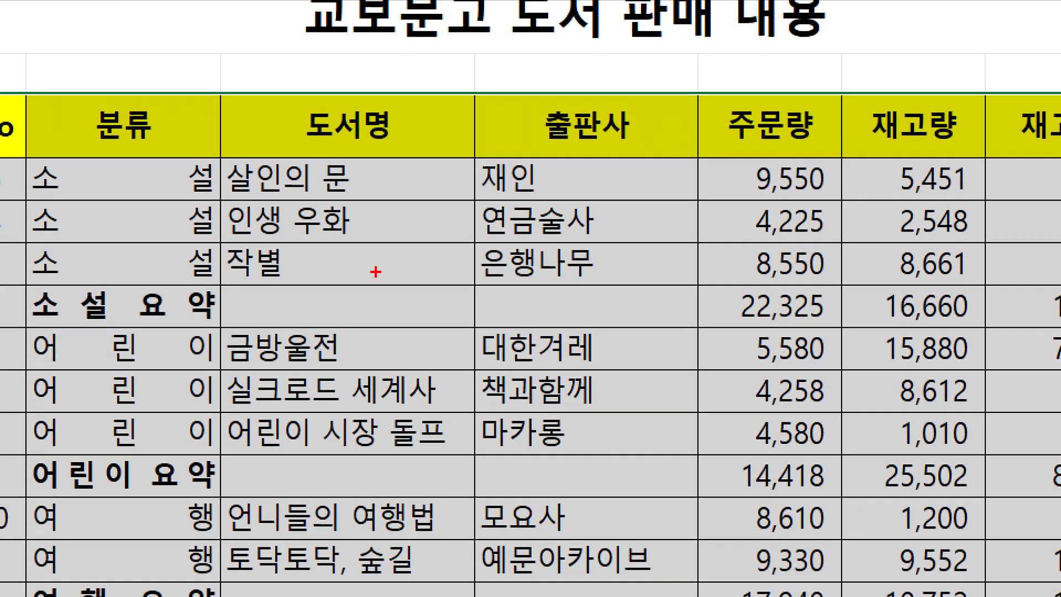
{"action": "mouse_move", "coordinate": [168, 169]}
{"action": "left_mouse_down"}
{"action": "mouse_move", "coordinate": [214, 166]}
{"action": "mouse_move", "coordinate": [183, 153]}
{"action": "left_mouse_up"}
{"action": "mouse_move", "coordinate": [149, 347]}
{"action": "left_mouse_down"}
{"action": "mouse_move", "coordinate": [116, 458]}
{"action": "mouse_move", "coordinate": [150, 331]}
{"action": "left_mouse_up"}
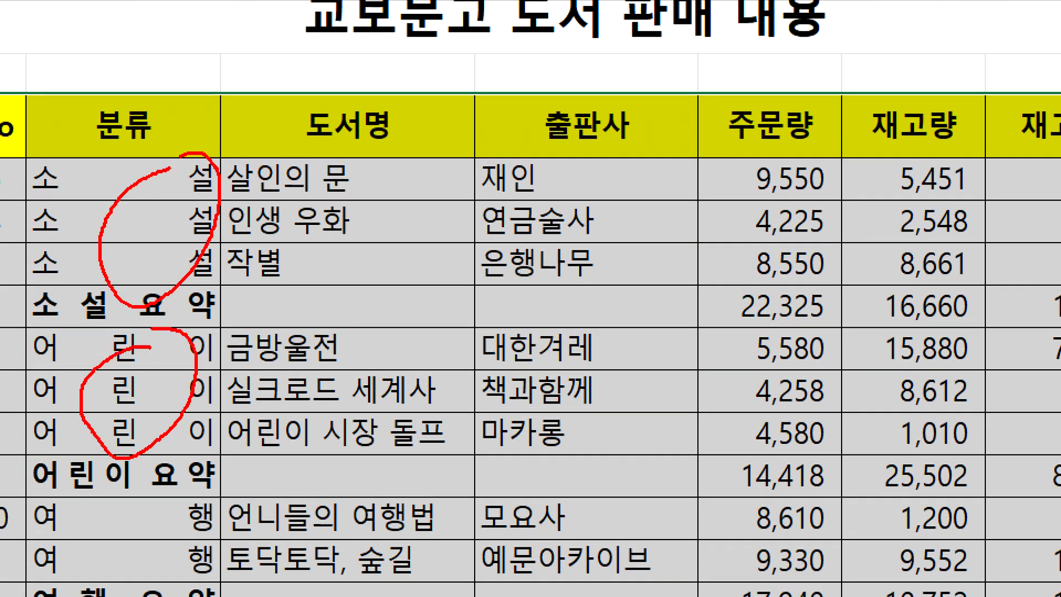
{"action": "mouse_move", "coordinate": [391, 160]}
{"action": "left_mouse_down"}
{"action": "mouse_move", "coordinate": [301, 272]}
{"action": "mouse_move", "coordinate": [354, 176]}
{"action": "left_mouse_up"}
{"action": "mouse_move", "coordinate": [390, 222]}
{"action": "left_mouse_down"}
{"action": "mouse_move", "coordinate": [412, 264]}
{"action": "mouse_move", "coordinate": [387, 324]}
{"action": "left_mouse_up"}
{"action": "mouse_move", "coordinate": [304, 351]}
{"action": "left_mouse_down"}
{"action": "mouse_move", "coordinate": [366, 354]}
{"action": "mouse_move", "coordinate": [317, 466]}
{"action": "left_mouse_up"}
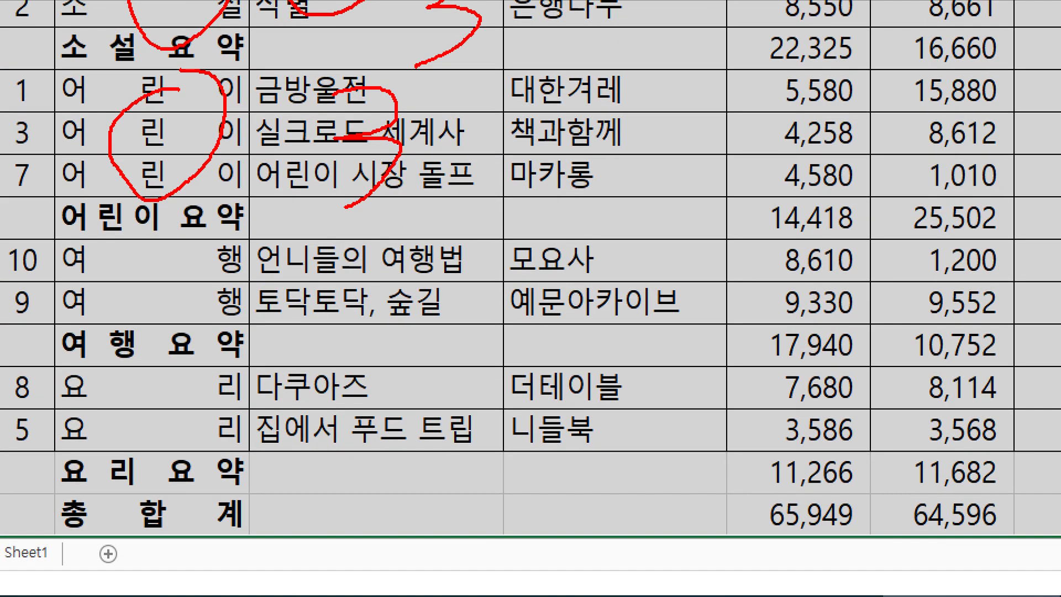
{"action": "mouse_move", "coordinate": [301, 245]}
{"action": "left_mouse_down"}
{"action": "mouse_move", "coordinate": [334, 267]}
{"action": "mouse_move", "coordinate": [366, 315]}
{"action": "left_mouse_up"}
{"action": "left_click_drag", "start_coordinate": [320, 407], "coordinate": [509, 444]}
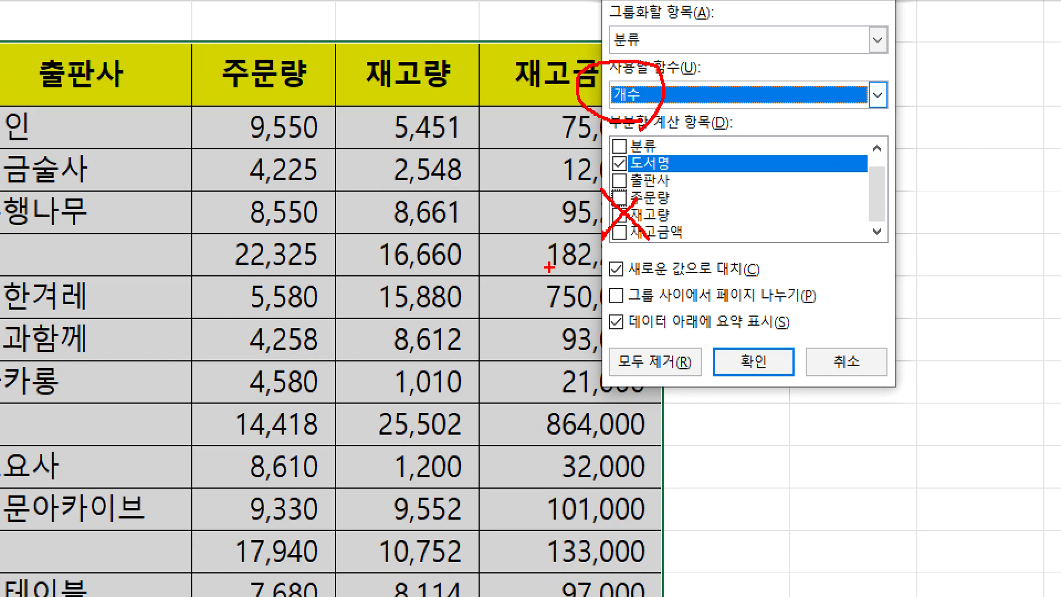
{"action": "left_click_drag", "start_coordinate": [761, 344], "coordinate": [822, 286]}
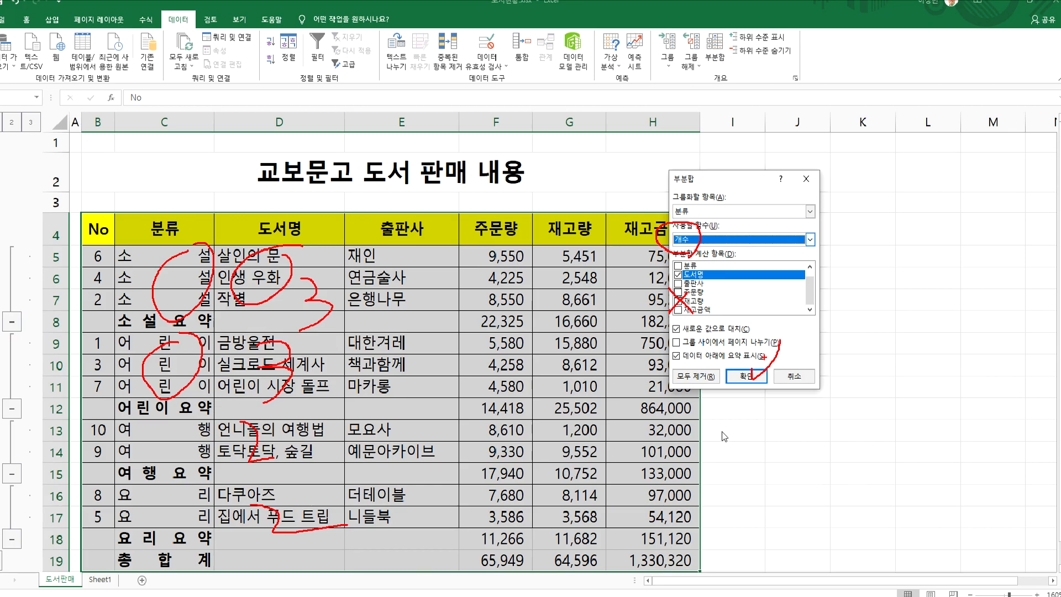
Apply the 개수 subtotal of 도서명 by 분류 and check the count rows down to 전체 개수
{"action": "left_click", "coordinate": [746, 375]}
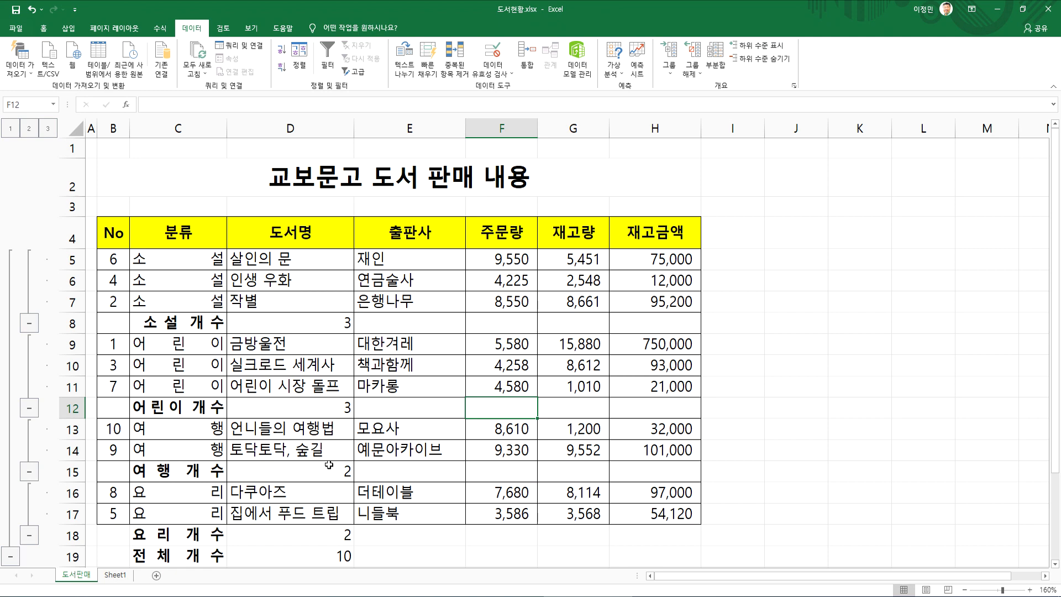
{"action": "scroll", "coordinate": [281, 427], "scroll_direction": "down", "scroll_amount": 2}
{"action": "left_click", "coordinate": [314, 403]}
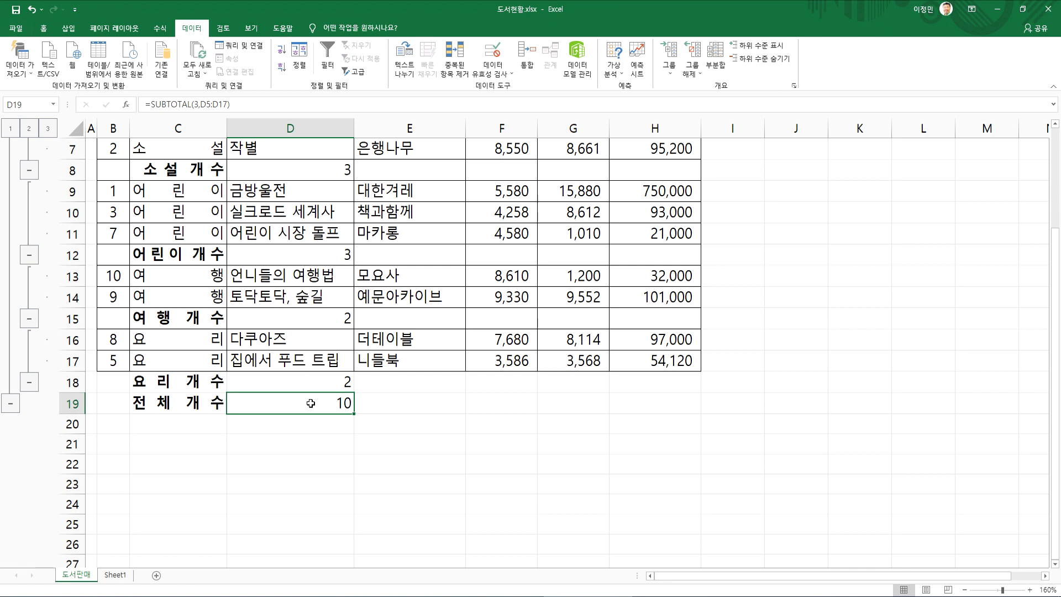
{"action": "scroll", "coordinate": [310, 403], "scroll_direction": "up", "scroll_amount": 2}
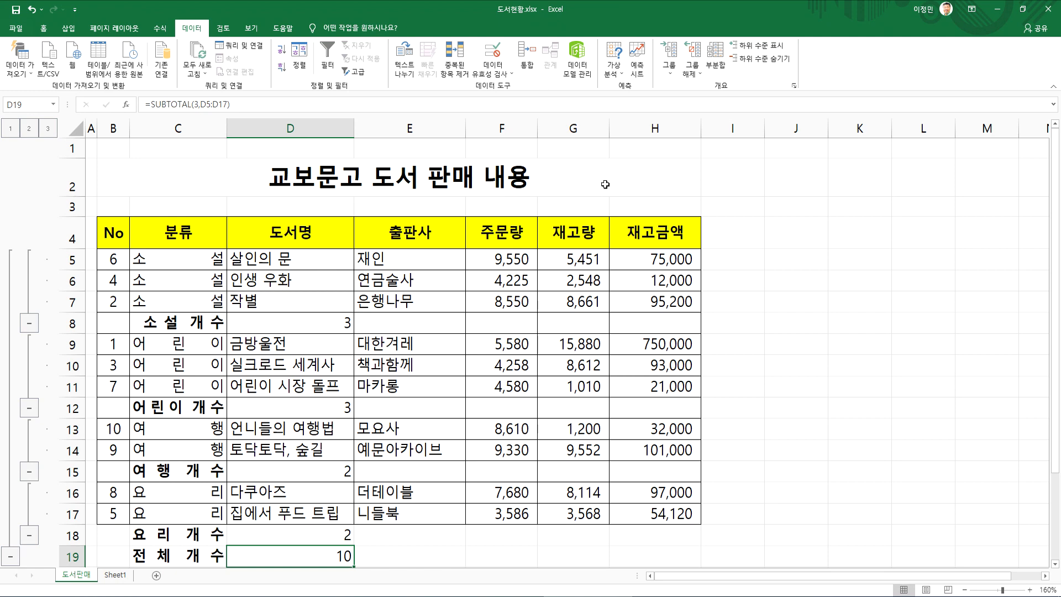
Replace the count subtotal with a 합계 subtotal of 주문량, 재고량 and 재고금액 grouped by 분류
{"action": "left_click", "coordinate": [721, 68]}
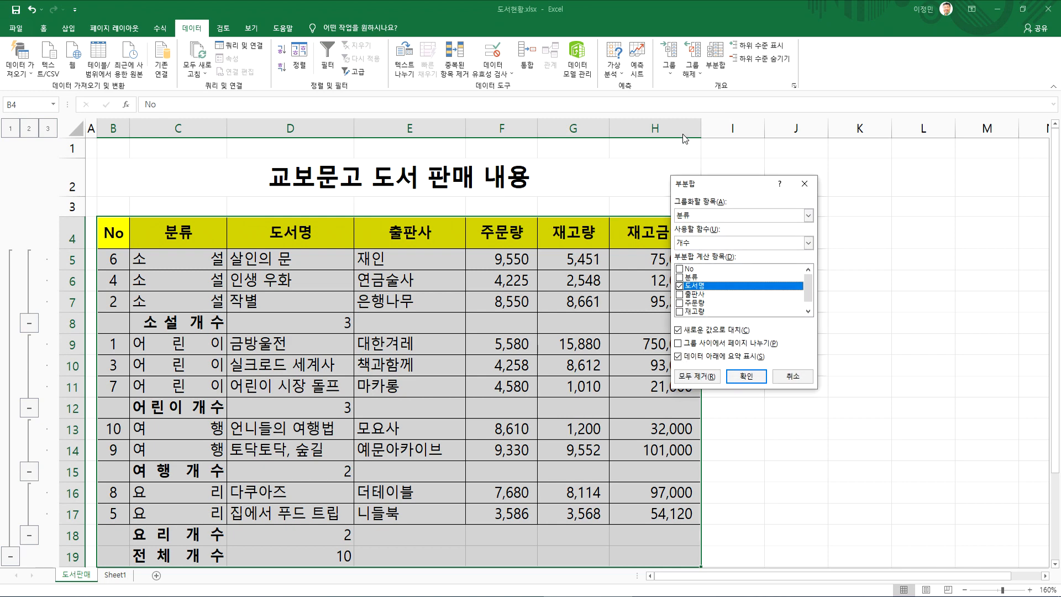
{"action": "left_click_drag", "start_coordinate": [702, 186], "coordinate": [773, 128]}
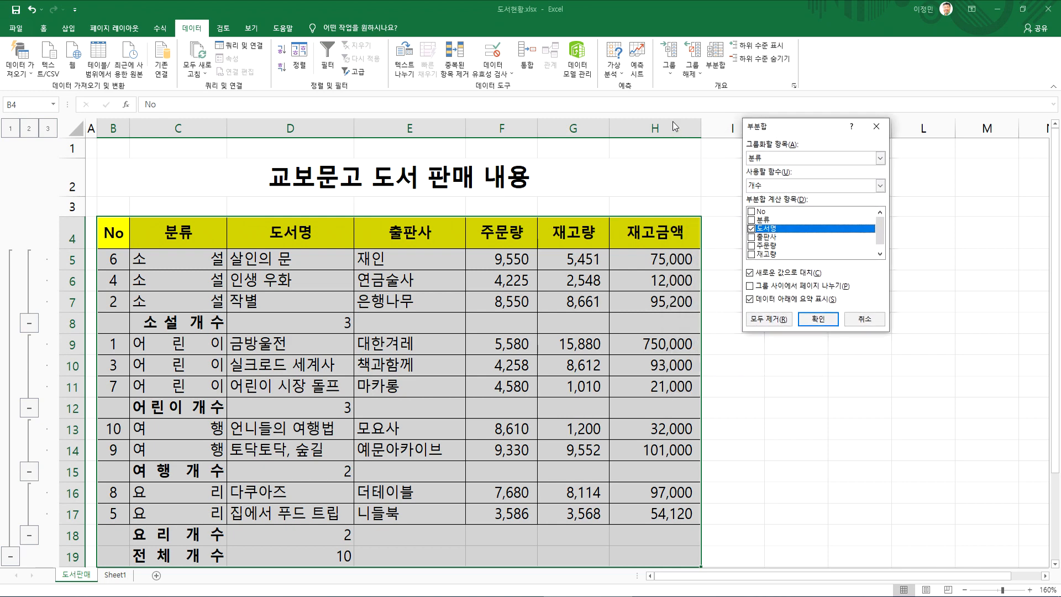
{"action": "left_click", "coordinate": [751, 246]}
{"action": "left_click", "coordinate": [752, 255]}
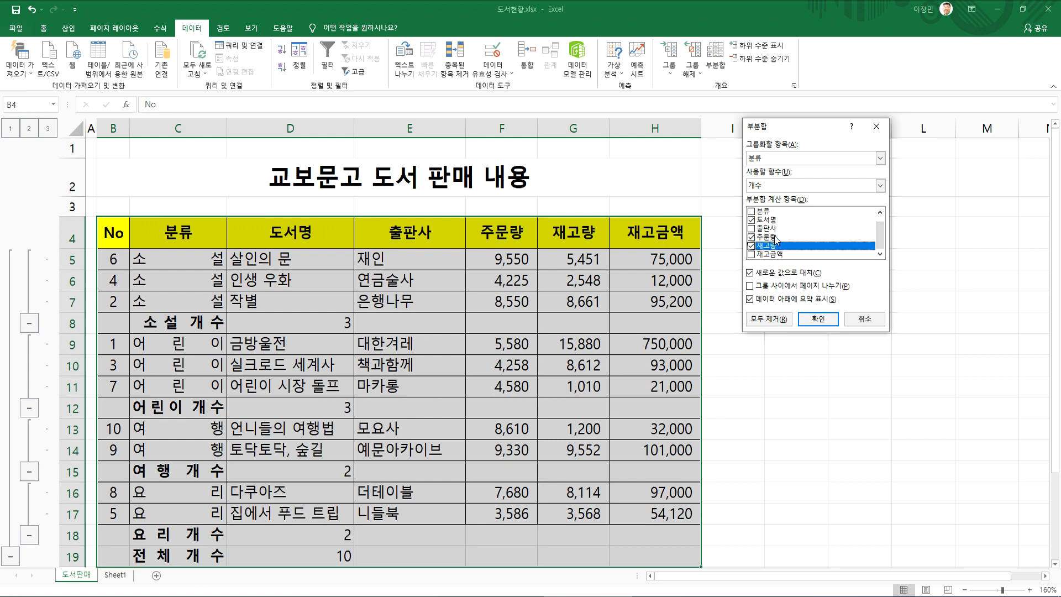
{"action": "left_click", "coordinate": [752, 255]}
{"action": "left_click", "coordinate": [751, 220]}
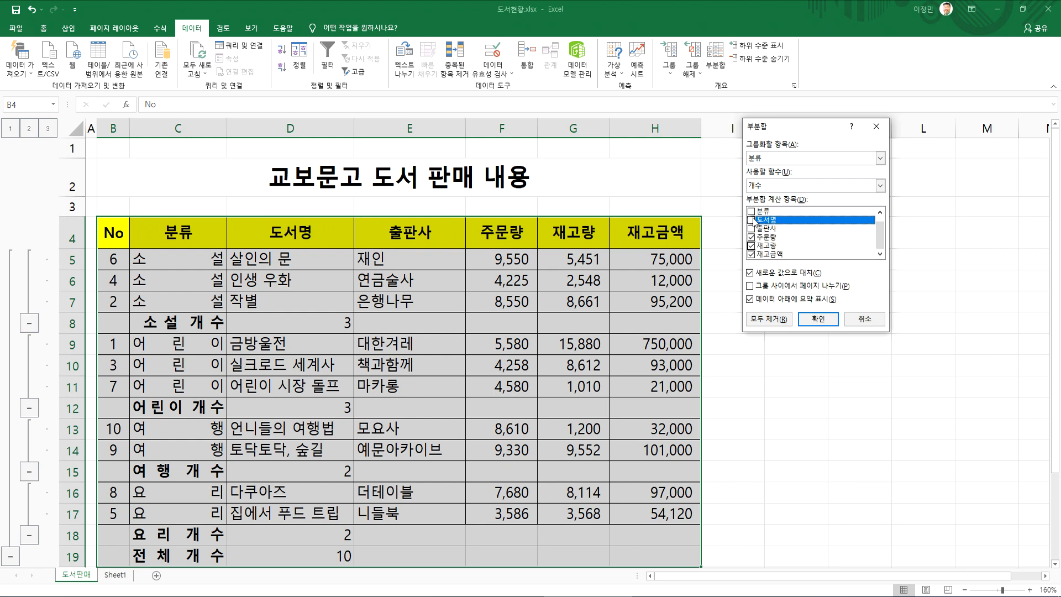
{"action": "left_click", "coordinate": [770, 185]}
{"action": "left_click", "coordinate": [767, 200]}
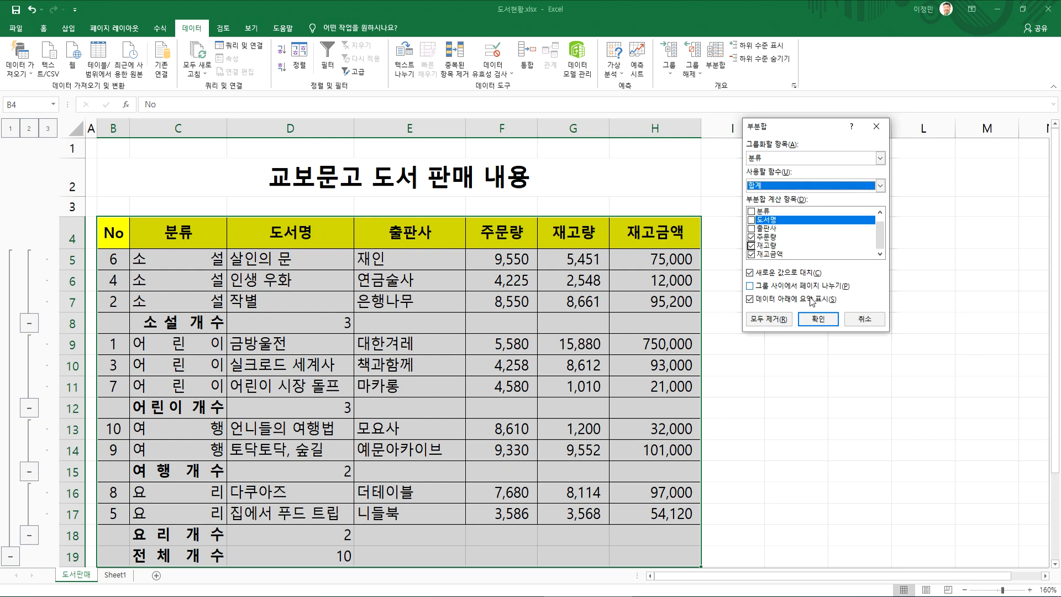
{"action": "left_click", "coordinate": [818, 318]}
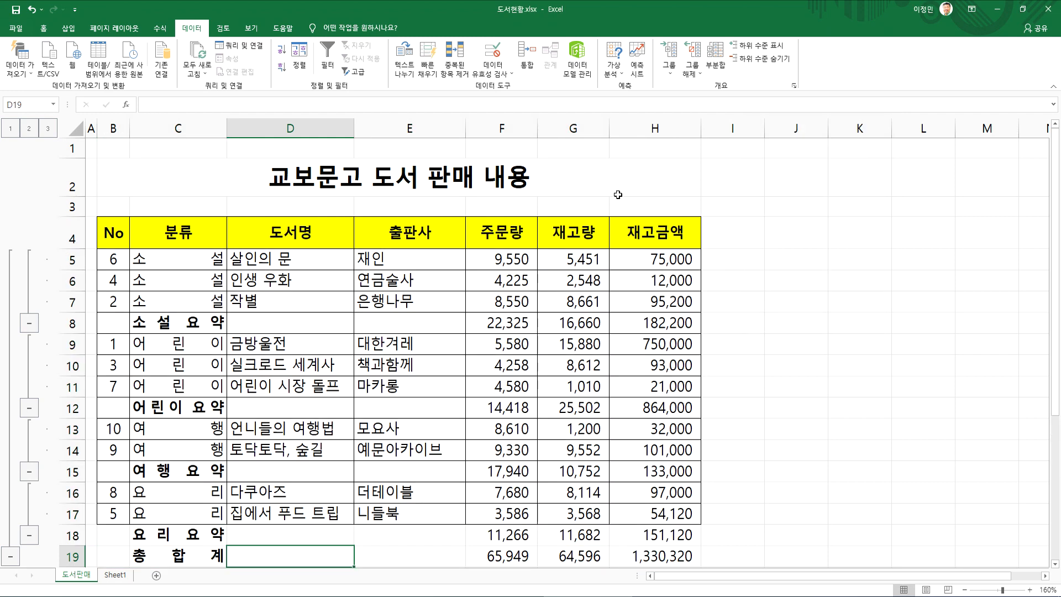
Replace the 합계 subtotal with a 개수 subtotal of 도서명 grouped by 분류
{"action": "left_click", "coordinate": [716, 59]}
{"action": "left_click", "coordinate": [751, 237]}
{"action": "left_click", "coordinate": [752, 245]}
{"action": "left_click", "coordinate": [751, 255]}
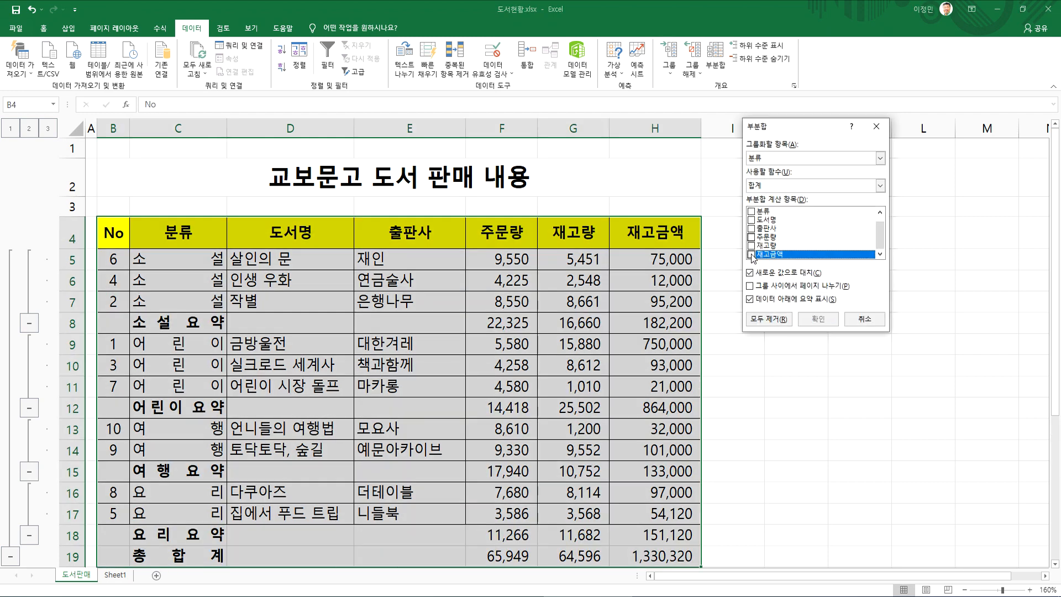
{"action": "left_click", "coordinate": [752, 220]}
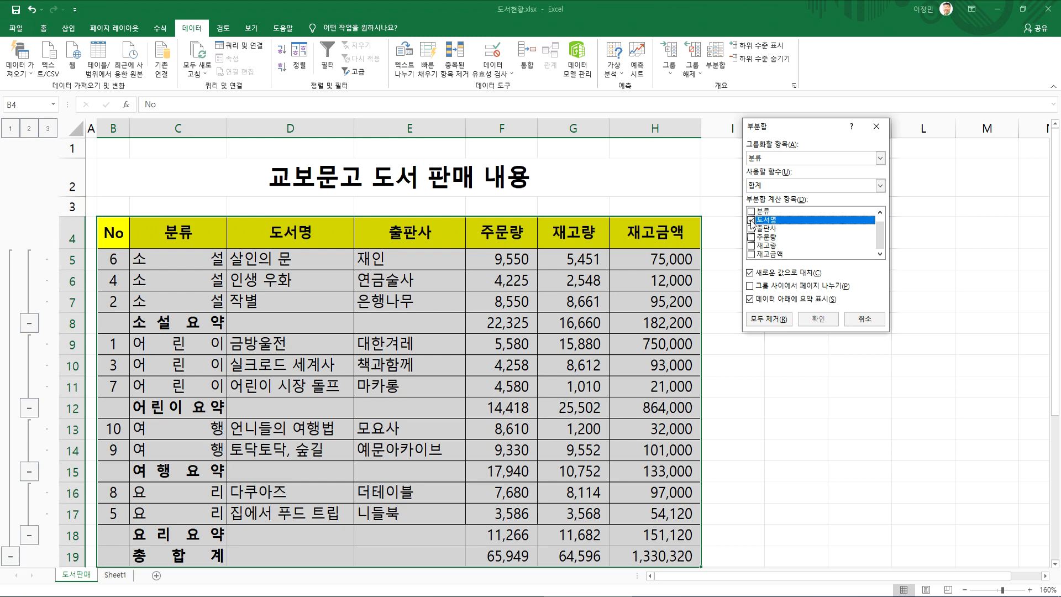
{"action": "left_click", "coordinate": [764, 187]}
{"action": "left_click", "coordinate": [764, 197]}
{"action": "key", "text": "Down"}
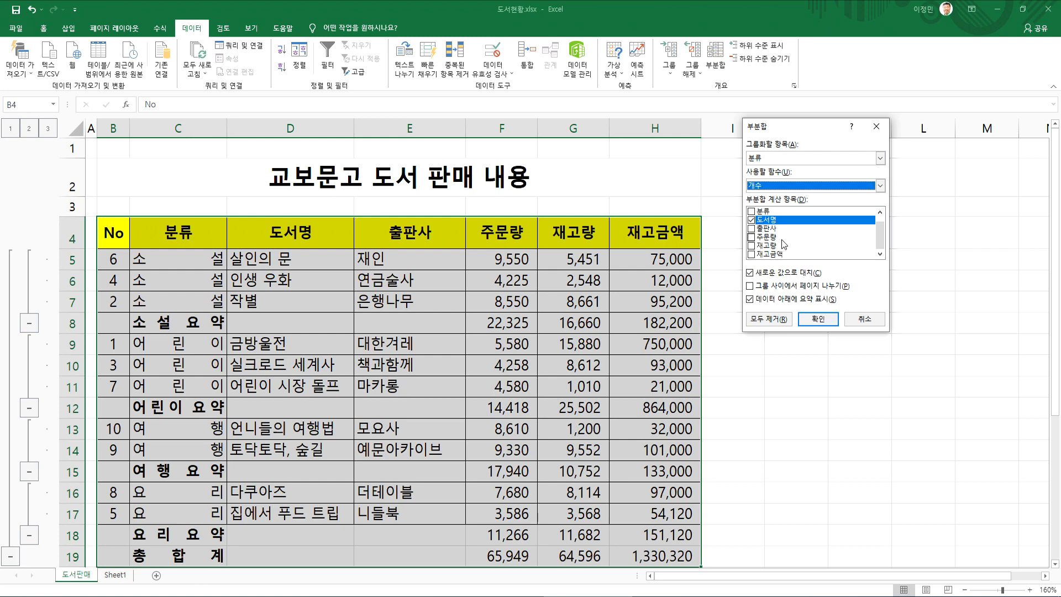
{"action": "left_click", "coordinate": [818, 320]}
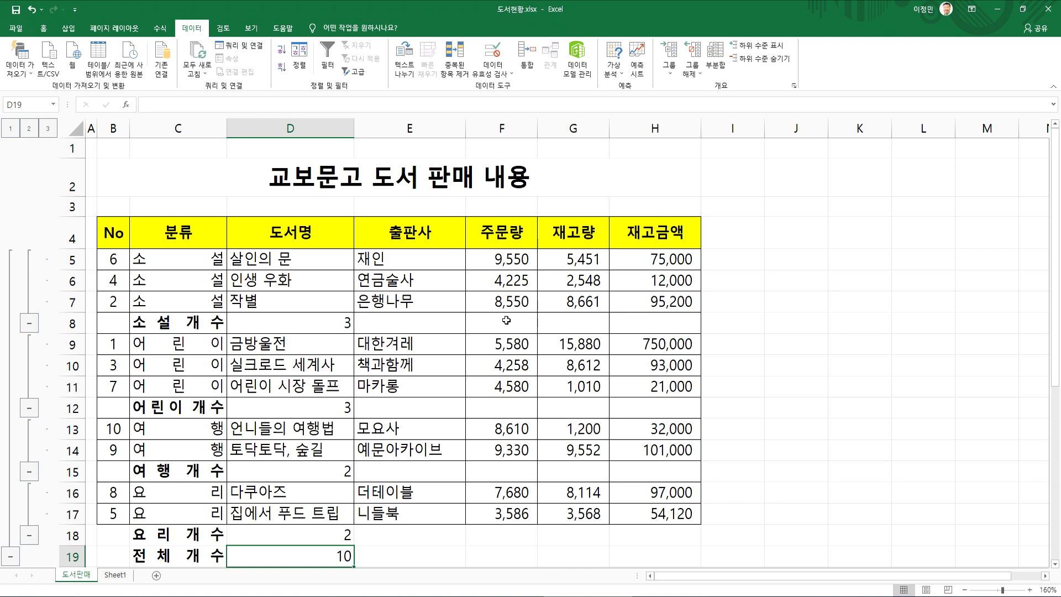
Replace the 개수 subtotal with a 최대 subtotal of 주문량 grouped by 분류
{"action": "left_click", "coordinate": [715, 60]}
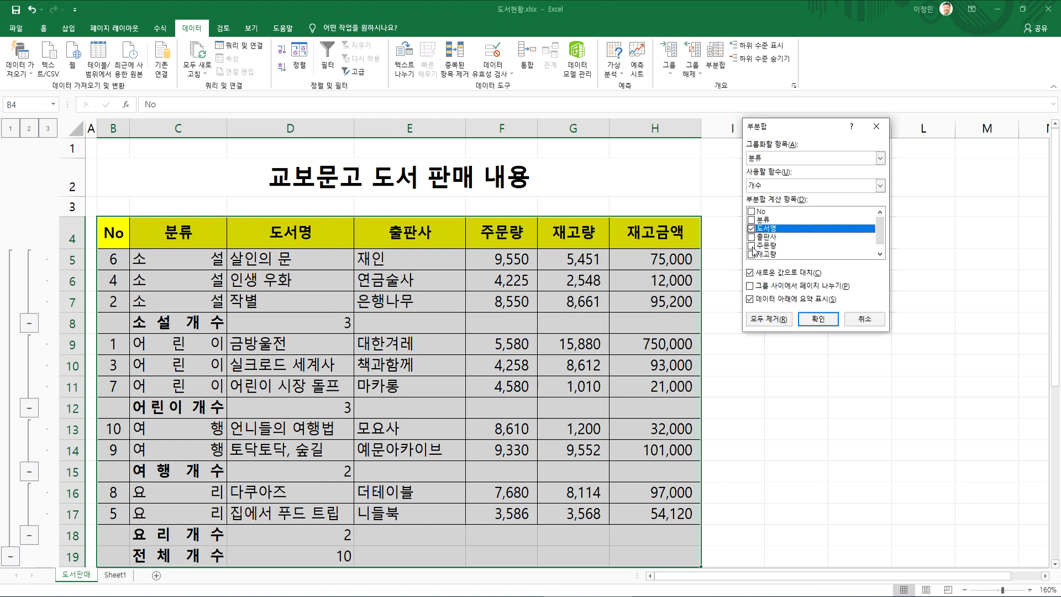
{"action": "left_click", "coordinate": [751, 245]}
{"action": "left_click", "coordinate": [751, 228]}
{"action": "left_click", "coordinate": [767, 246]}
{"action": "left_click", "coordinate": [879, 185]}
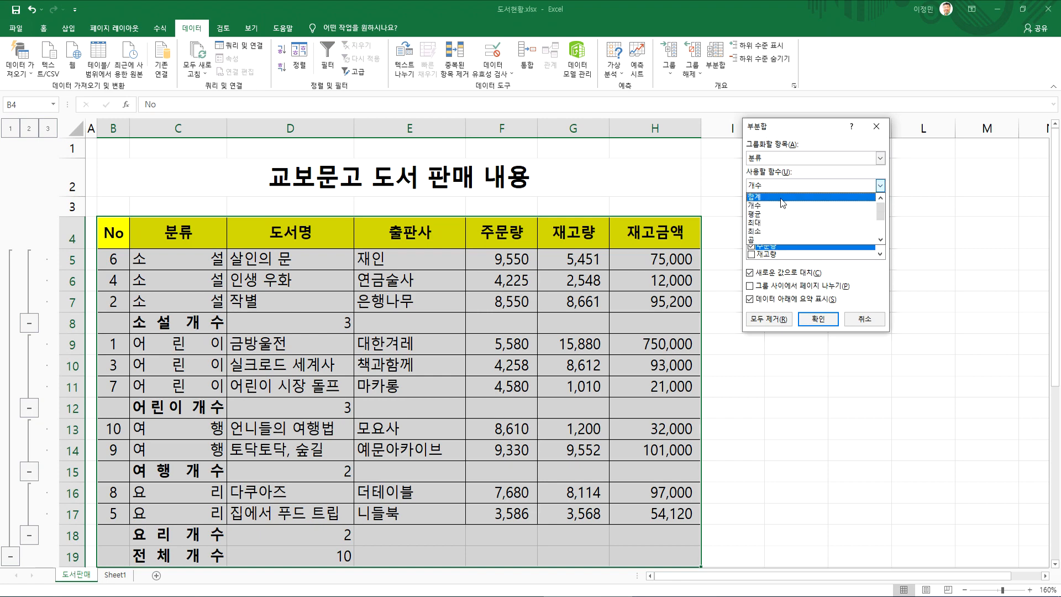
{"action": "left_click", "coordinate": [777, 224]}
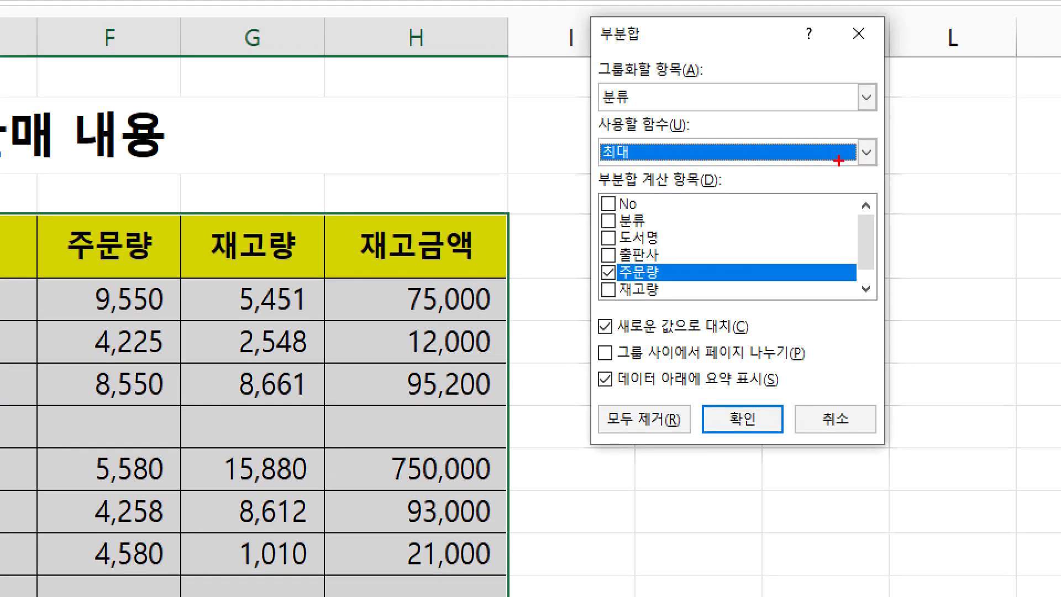
{"action": "mouse_move", "coordinate": [675, 180]}
{"action": "left_mouse_down"}
{"action": "mouse_move", "coordinate": [585, 176]}
{"action": "mouse_move", "coordinate": [657, 181]}
{"action": "left_mouse_up"}
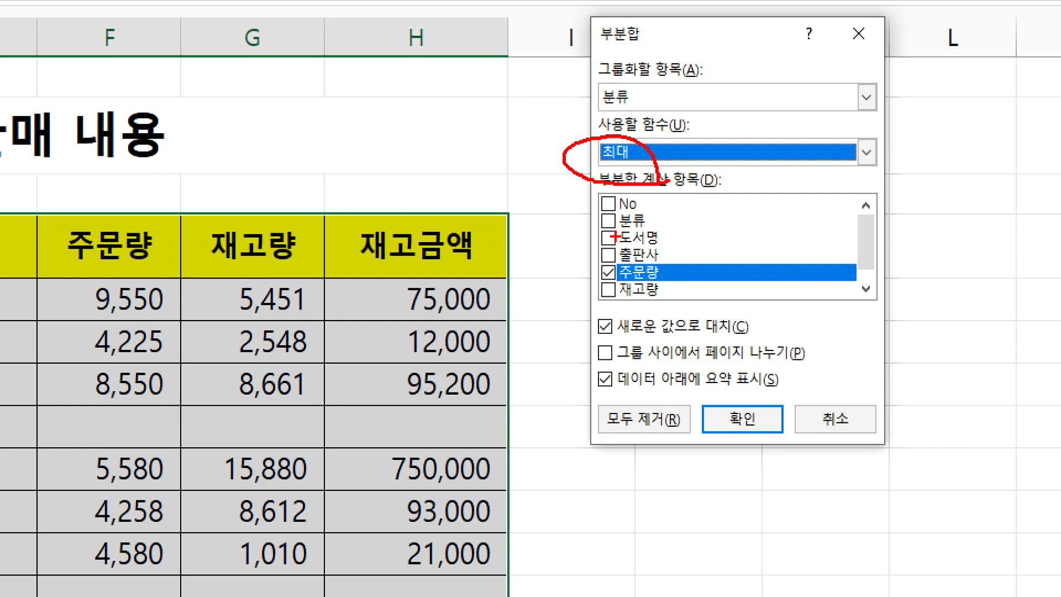
{"action": "left_click_drag", "start_coordinate": [654, 241], "coordinate": [721, 237]}
{"action": "key", "text": "Escape"}
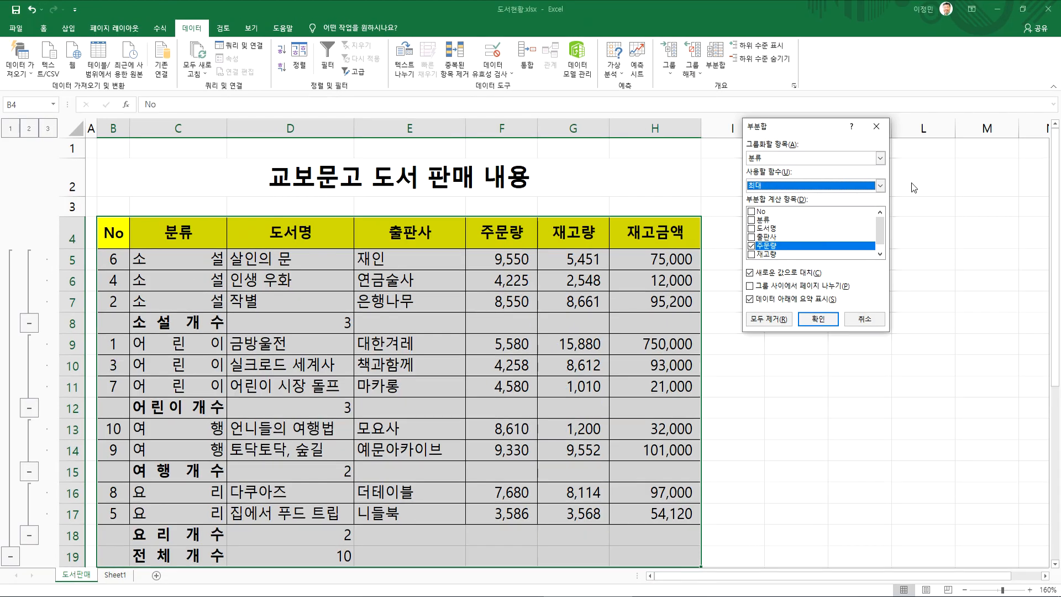
{"action": "left_click", "coordinate": [818, 319]}
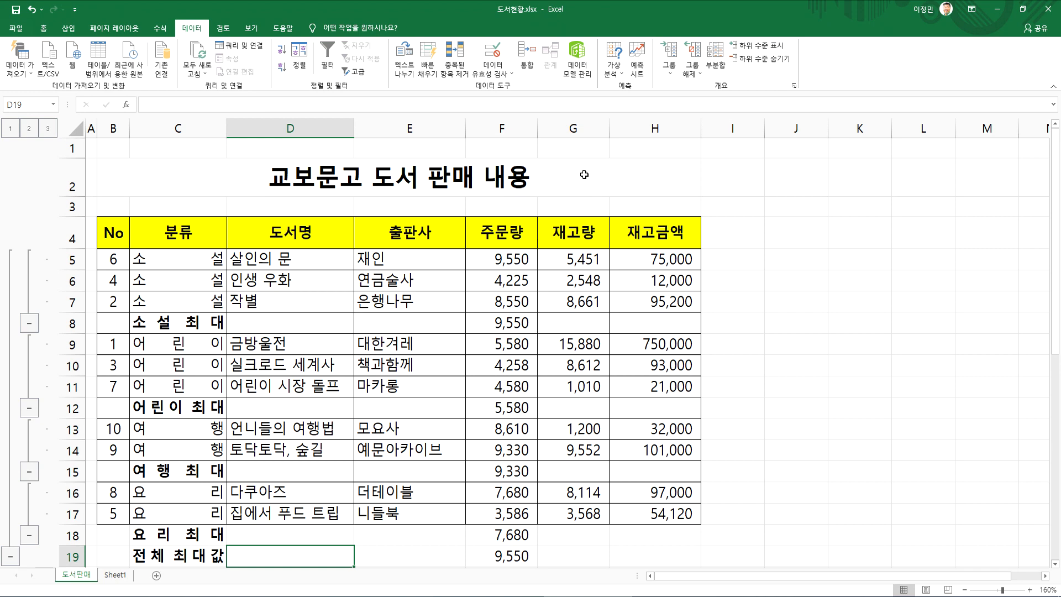
Try the 개수 function with 도서명 added in the subtotal settings, and go back to applying 최대 of 주문량 only
{"action": "left_click", "coordinate": [715, 58]}
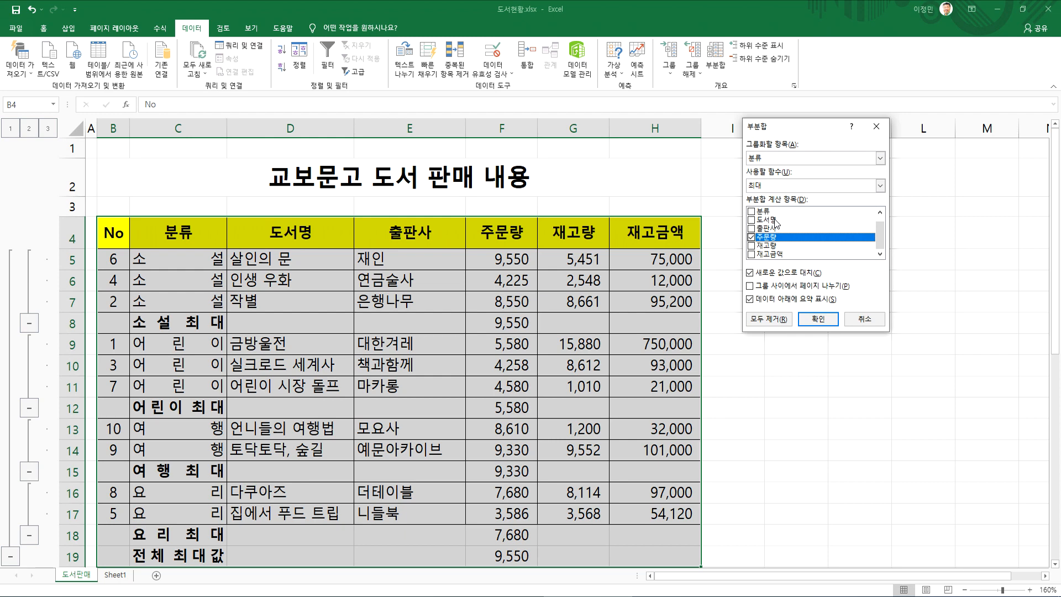
{"action": "left_click", "coordinate": [769, 188]}
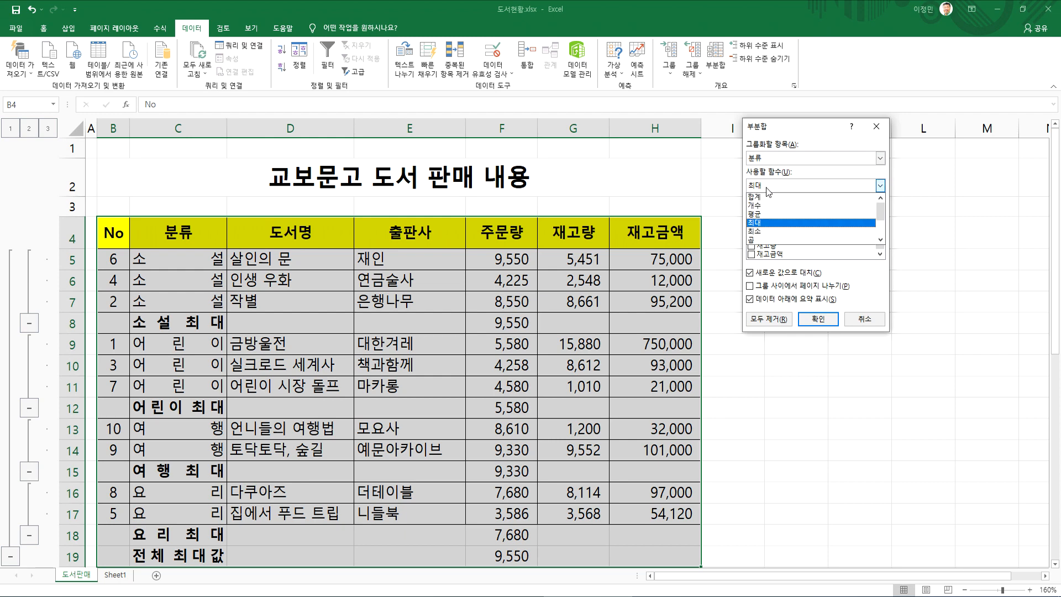
{"action": "left_click", "coordinate": [768, 205]}
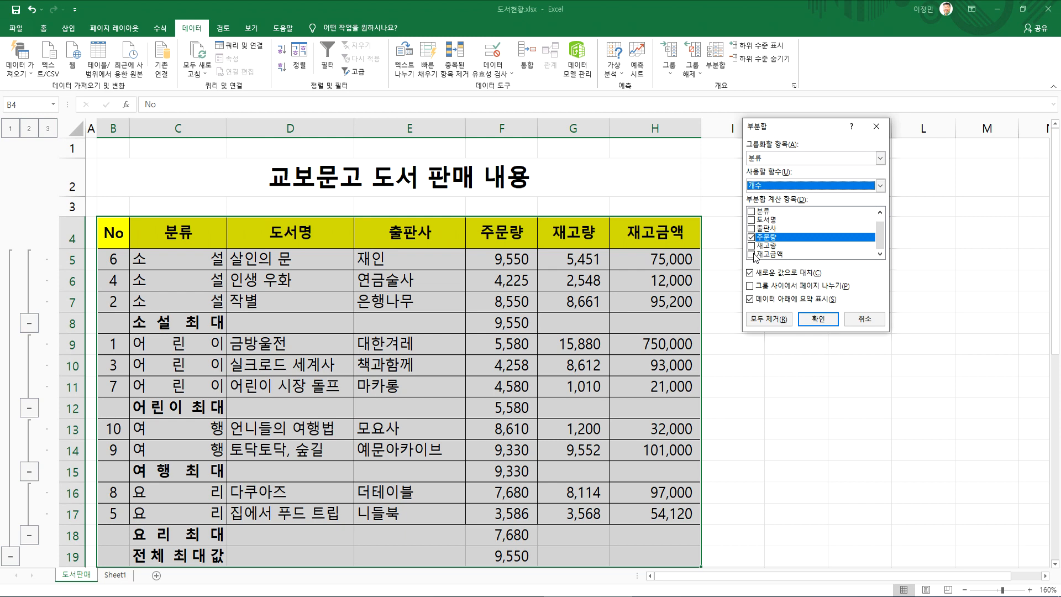
{"action": "left_click", "coordinate": [754, 220]}
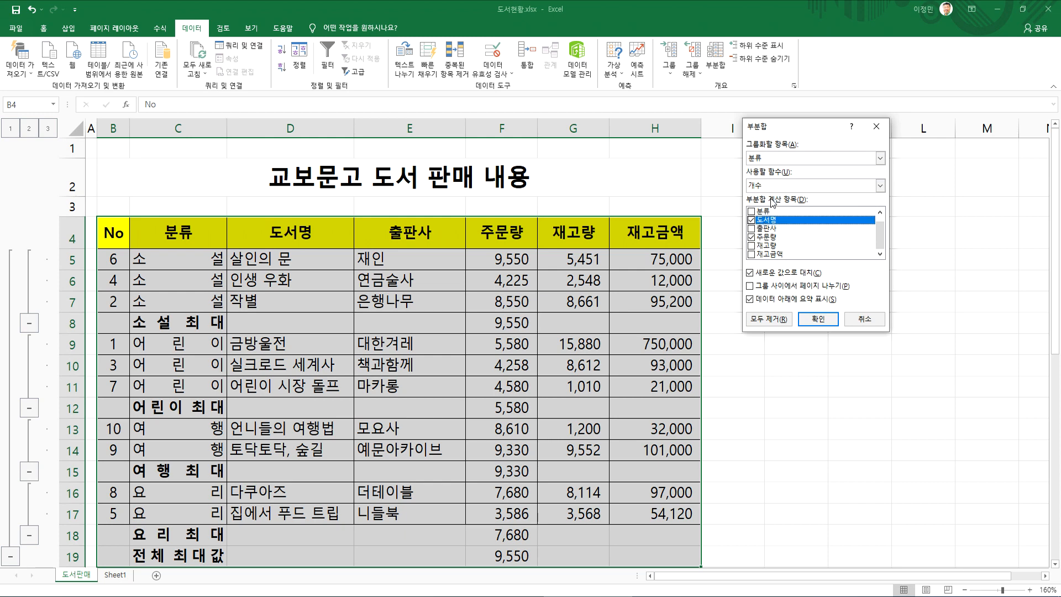
{"action": "left_click", "coordinate": [751, 220]}
{"action": "left_click", "coordinate": [879, 186]}
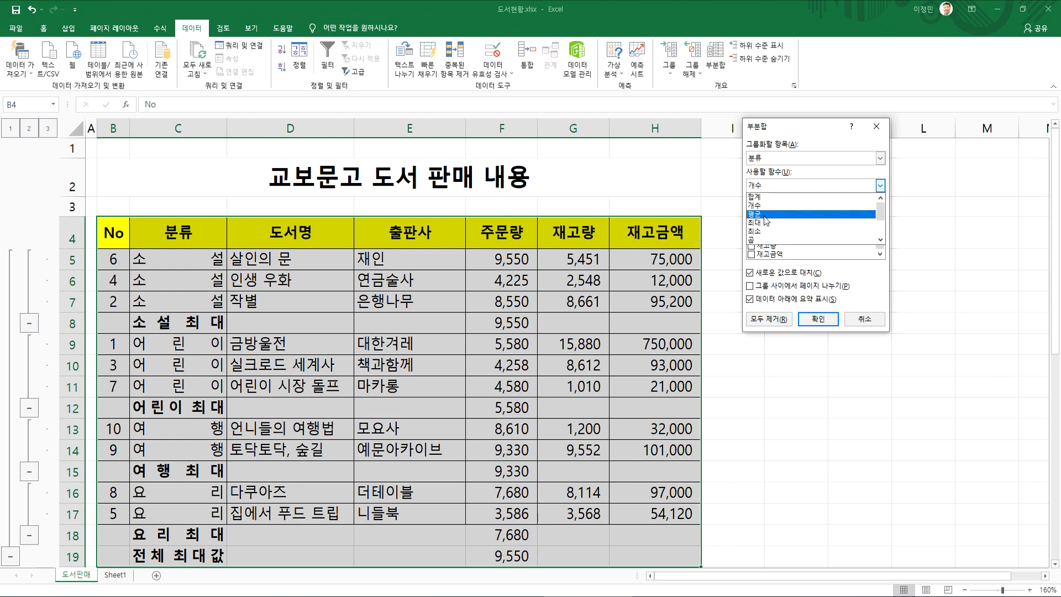
{"action": "left_click", "coordinate": [765, 222]}
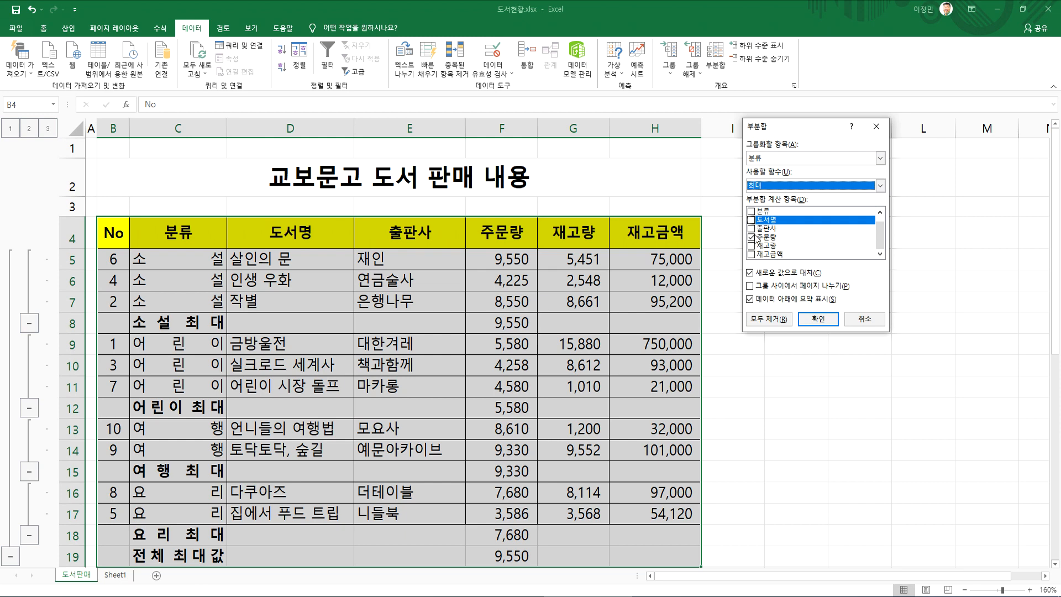
{"action": "left_click", "coordinate": [767, 238]}
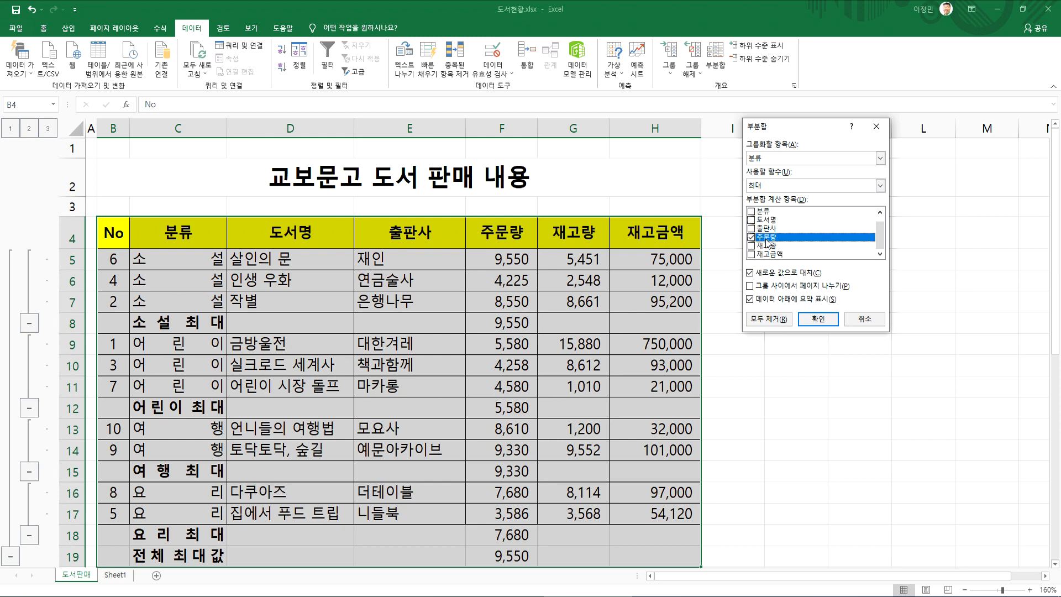
{"action": "left_click", "coordinate": [818, 319]}
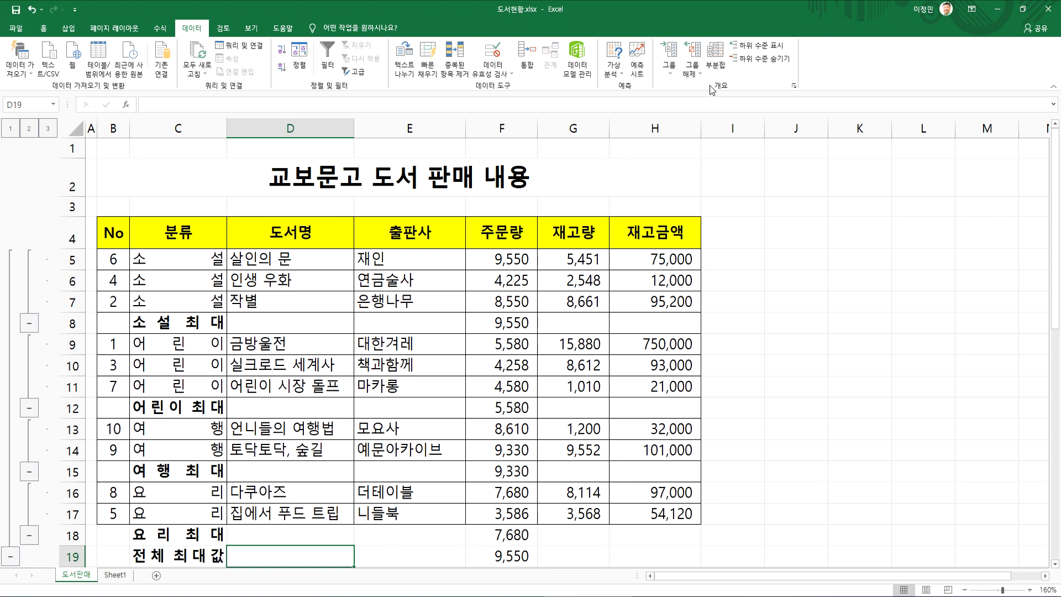
Set up a 개수 subtotal of only 도서명 by 분류 and turn off 새로운 값으로 대치 to keep the existing 최대 subtotal
{"action": "left_click", "coordinate": [716, 55]}
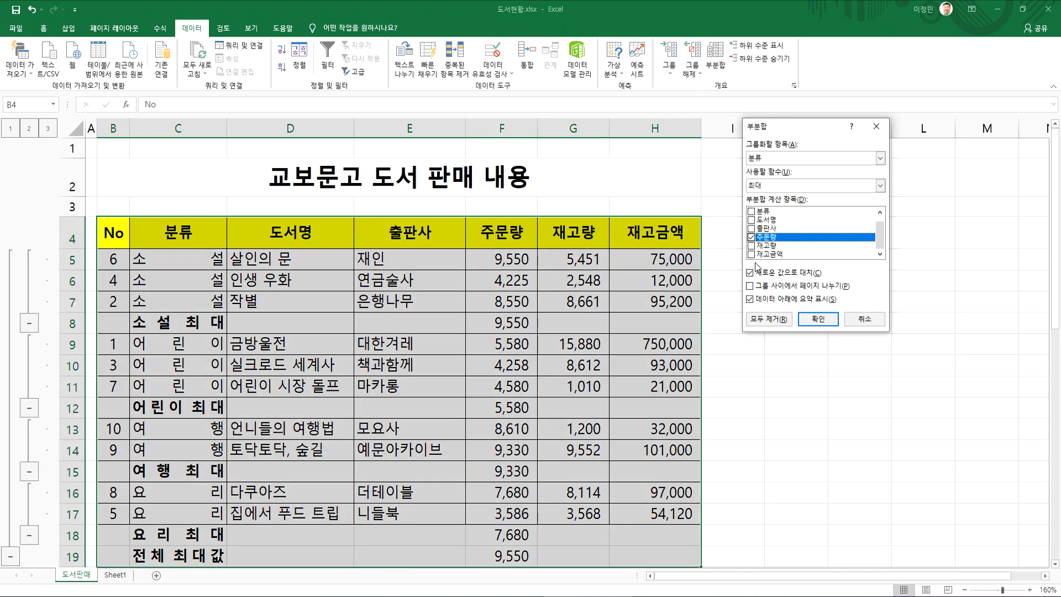
{"action": "left_click", "coordinate": [752, 220]}
{"action": "left_click", "coordinate": [761, 185]}
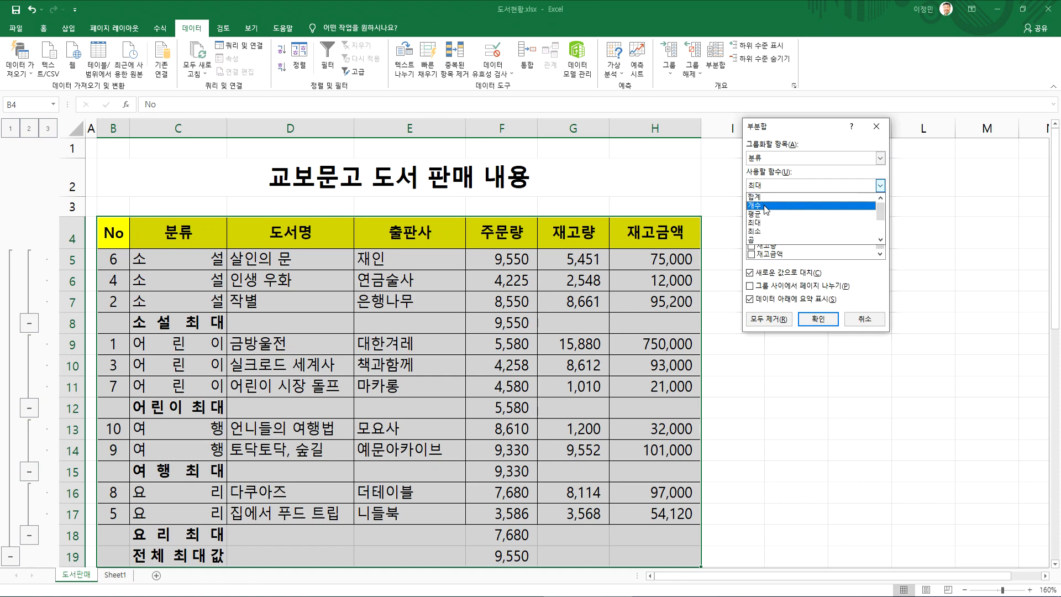
{"action": "left_click", "coordinate": [767, 205]}
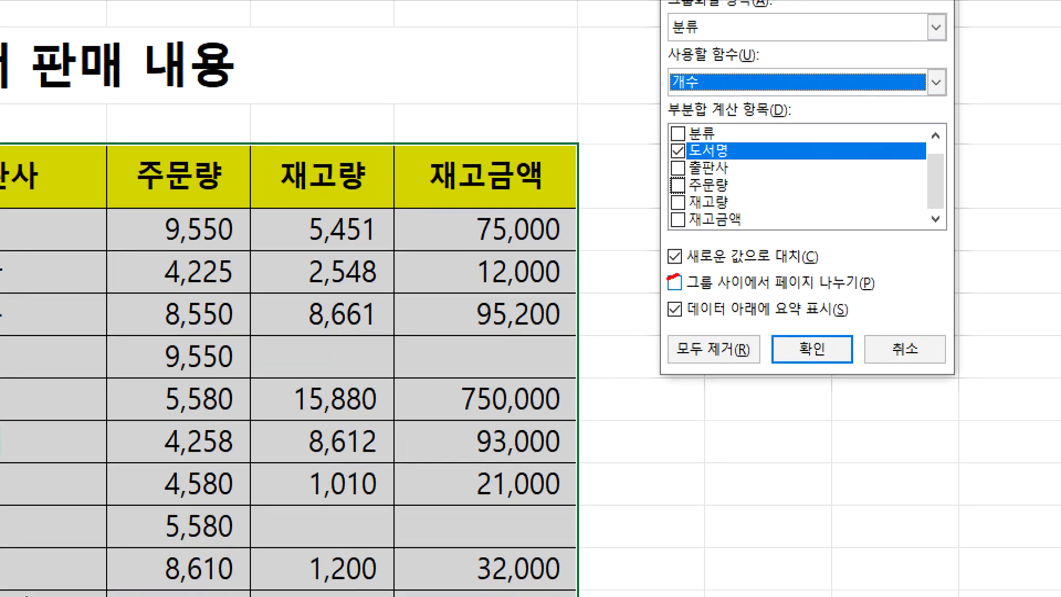
{"action": "mouse_move", "coordinate": [675, 275]}
{"action": "left_mouse_down"}
{"action": "mouse_move", "coordinate": [829, 264]}
{"action": "mouse_move", "coordinate": [671, 228]}
{"action": "mouse_move", "coordinate": [660, 271]}
{"action": "mouse_move", "coordinate": [697, 274]}
{"action": "left_mouse_up"}
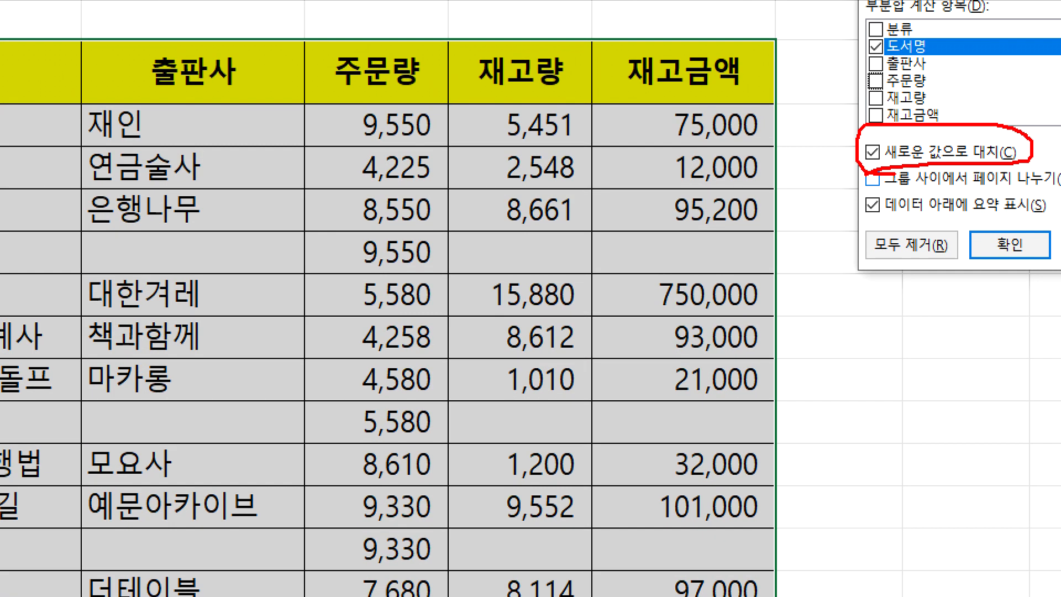
{"action": "left_click_drag", "start_coordinate": [253, 369], "coordinate": [156, 350]}
{"action": "left_click_drag", "start_coordinate": [362, 227], "coordinate": [415, 274]}
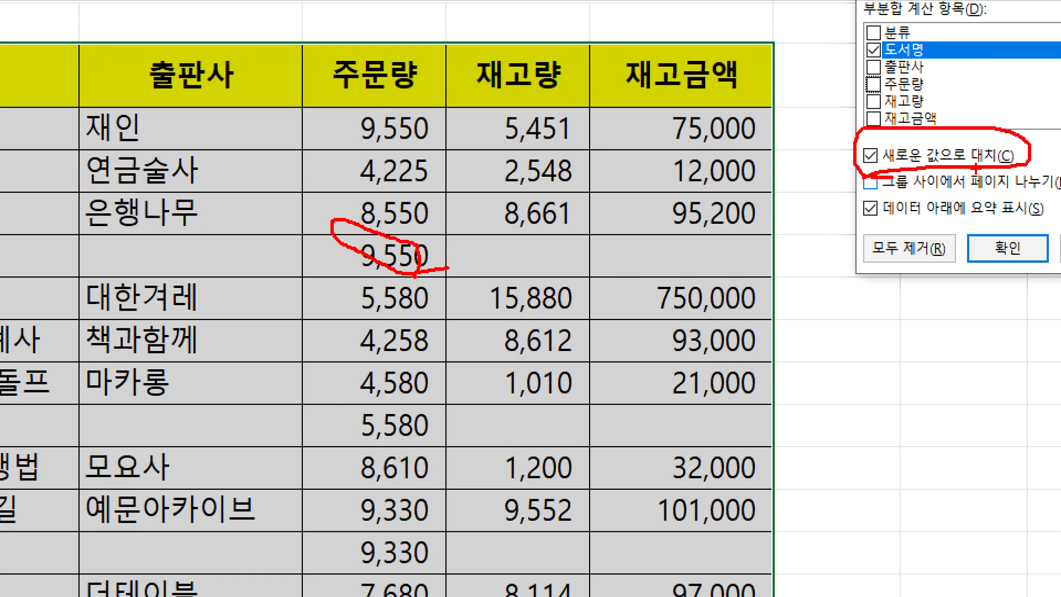
{"action": "key", "text": "Escape"}
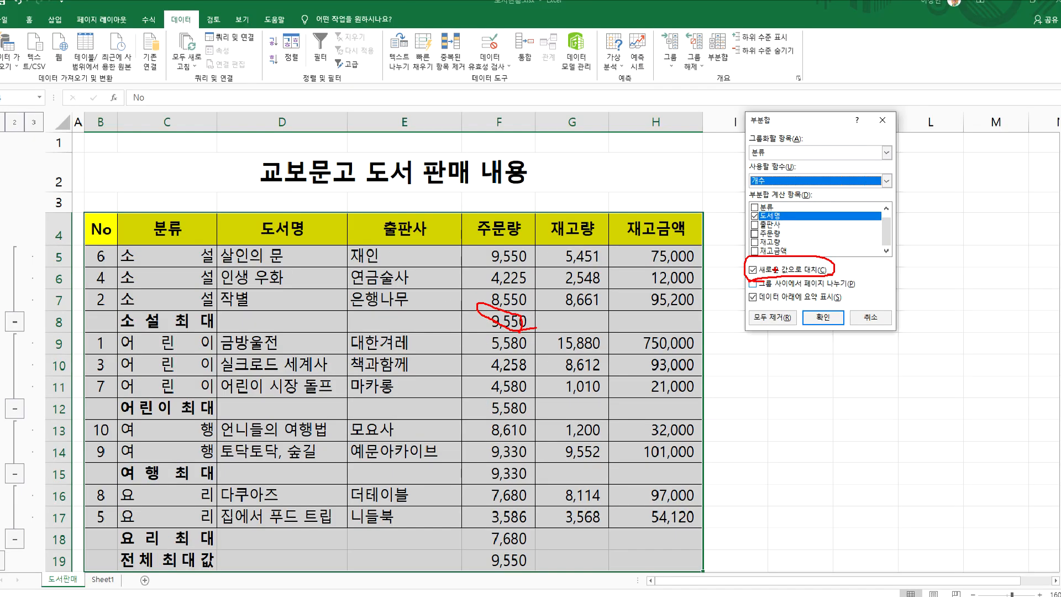
{"action": "left_click", "coordinate": [908, 156]}
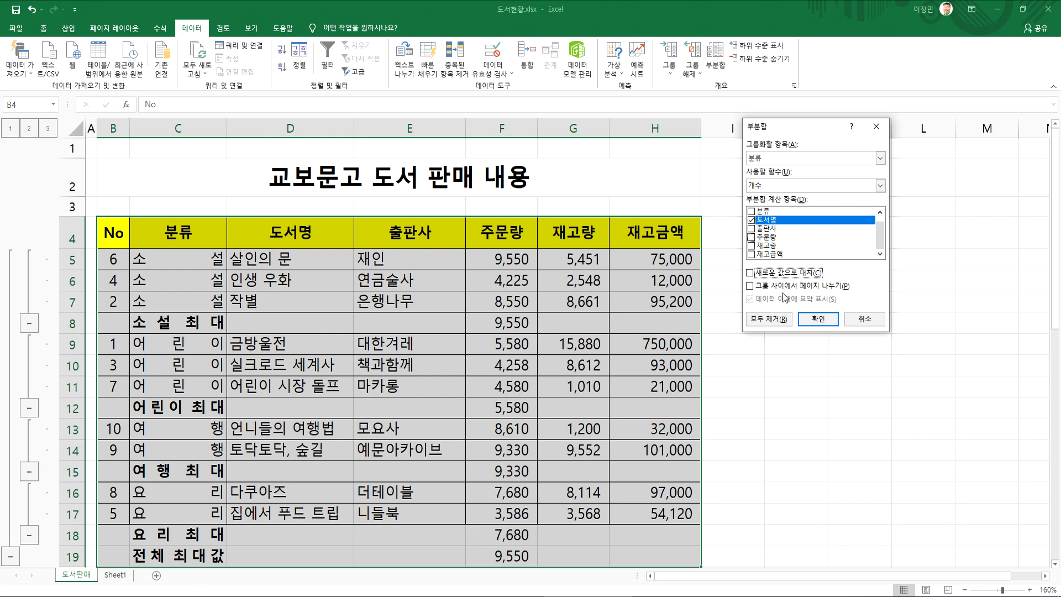
{"action": "key", "text": "ctrl+1"}
{"action": "left_click", "coordinate": [737, 273]}
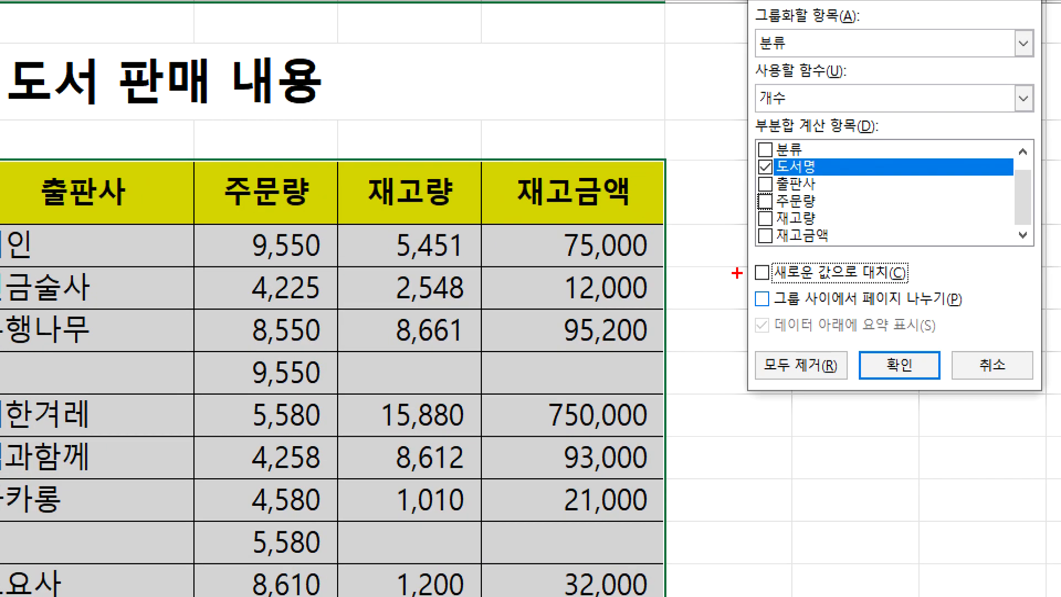
{"action": "mouse_move", "coordinate": [743, 264]}
{"action": "left_mouse_down"}
{"action": "mouse_move", "coordinate": [756, 279]}
{"action": "mouse_move", "coordinate": [764, 260]}
{"action": "left_mouse_up"}
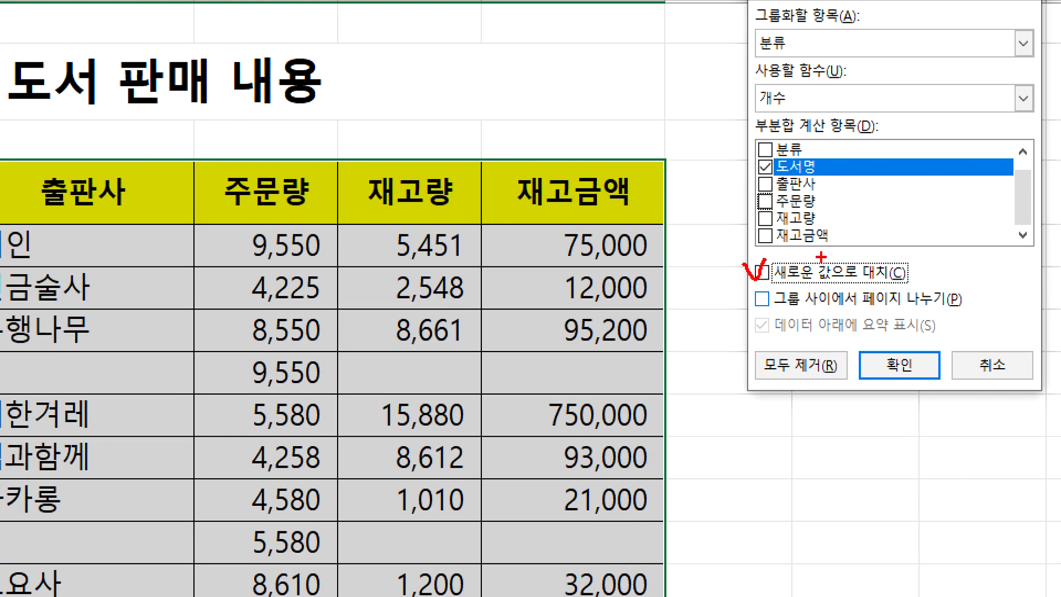
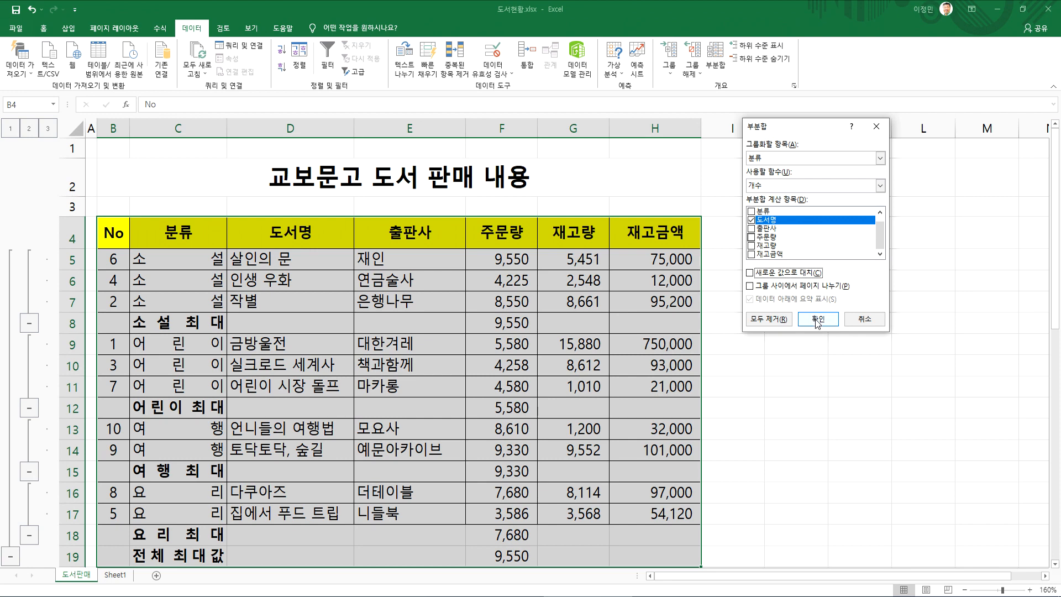
Apply the 개수 subtotal of 도서명 alongside the 최대 subtotal and check the 소설 개수 formula in the 도서명 column
{"action": "left_click", "coordinate": [816, 319]}
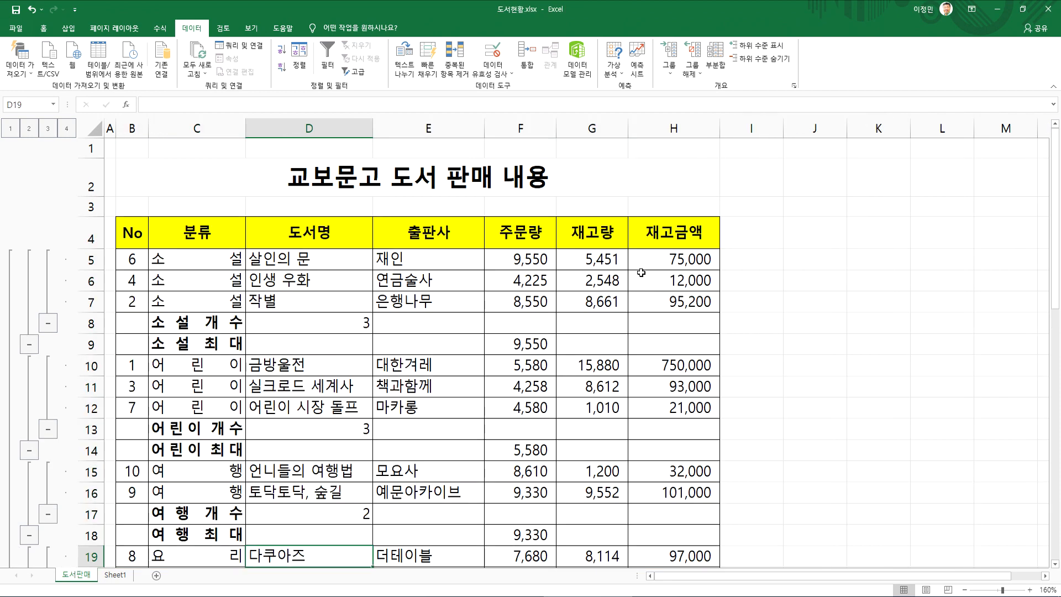
{"action": "left_click", "coordinate": [343, 326]}
{"action": "left_click", "coordinate": [309, 346]}
{"action": "left_click", "coordinate": [299, 322]}
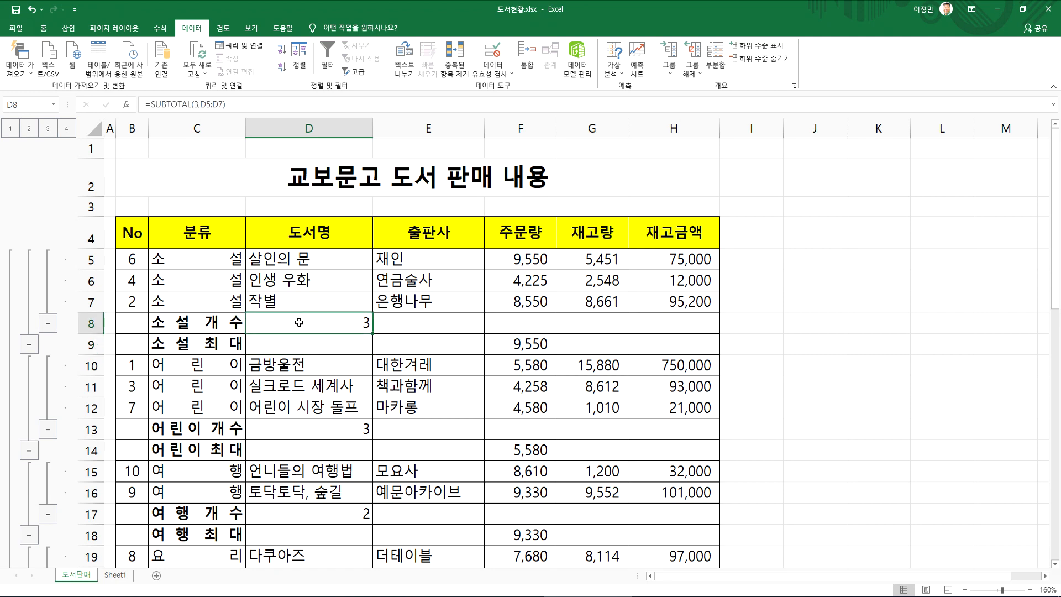
Examine the order of the 개수 and 최대 subtotal rows beneath the 소설 books
{"action": "scroll", "coordinate": [299, 325], "scroll_direction": "down", "scroll_amount": 2}
{"action": "scroll", "coordinate": [299, 325], "scroll_direction": "up", "scroll_amount": 2}
{"action": "left_click", "coordinate": [198, 345]}
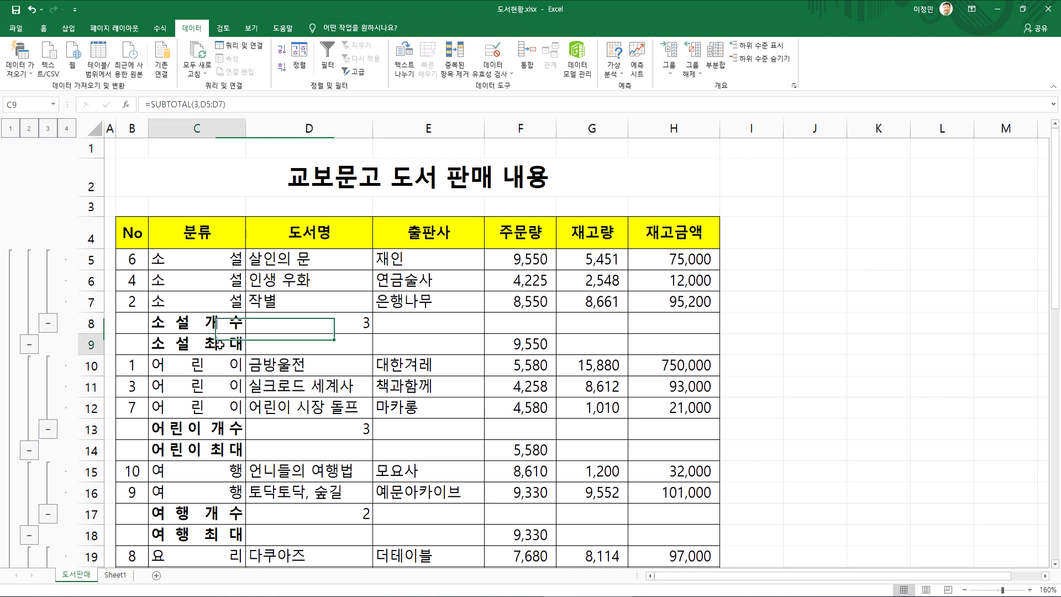
{"action": "left_click", "coordinate": [95, 343]}
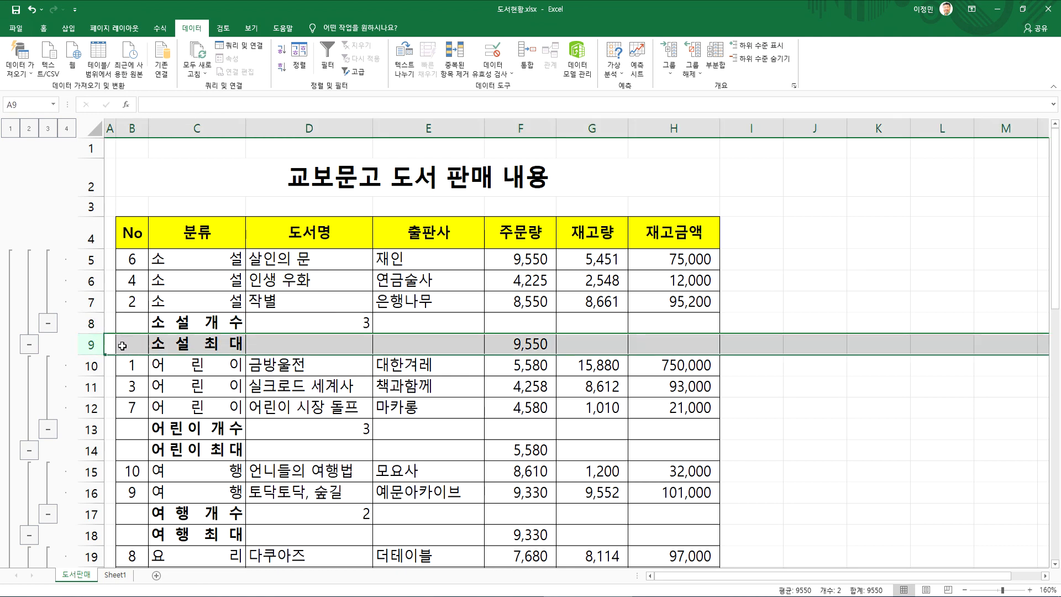
{"action": "left_click", "coordinate": [264, 322]}
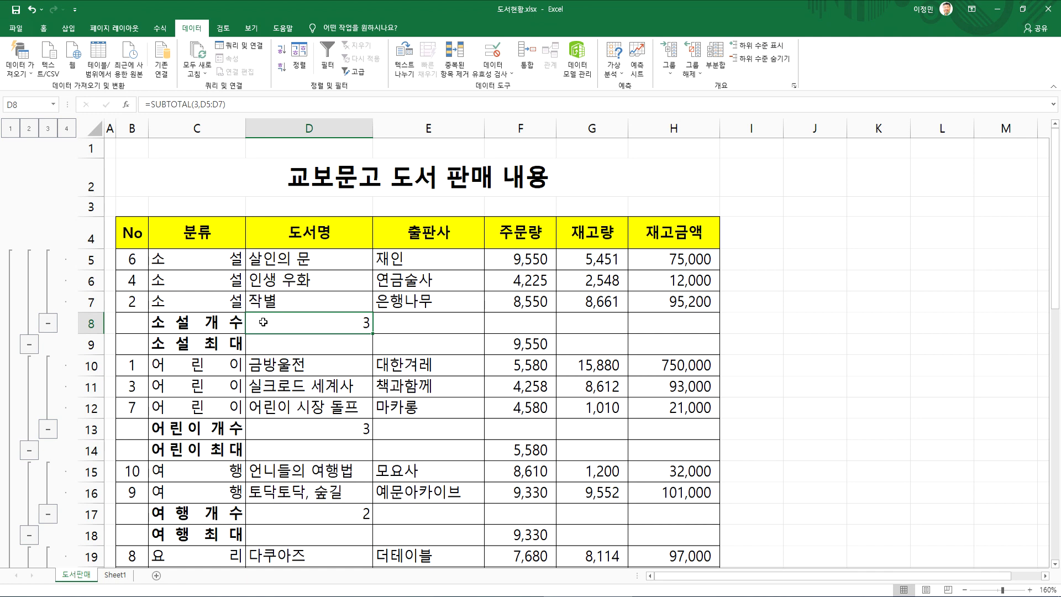
{"action": "key", "text": "Down"}
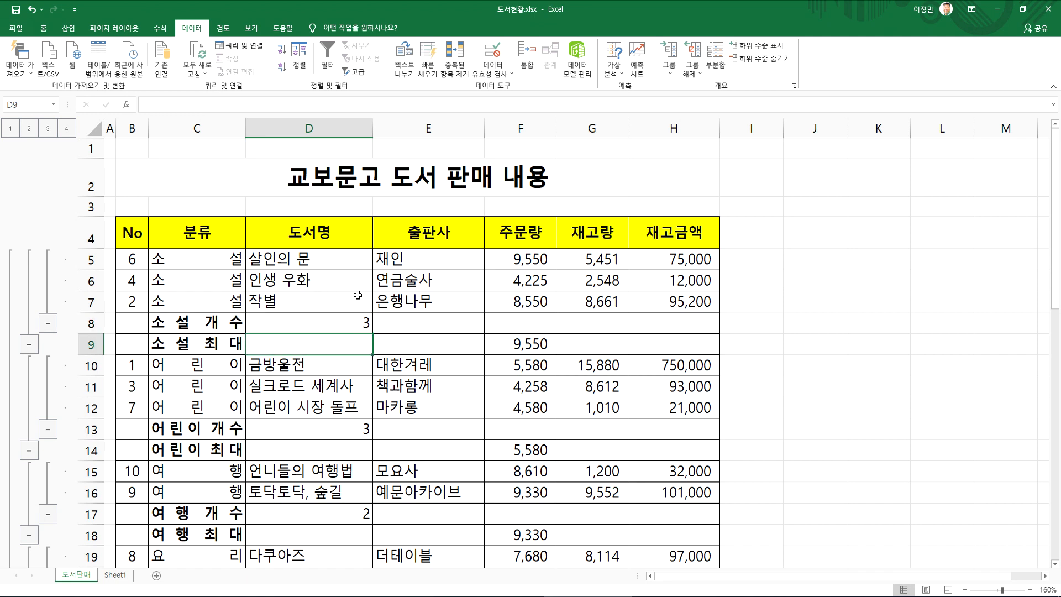
{"action": "left_click", "coordinate": [344, 316]}
{"action": "left_click_drag", "start_coordinate": [212, 232], "coordinate": [713, 539]}
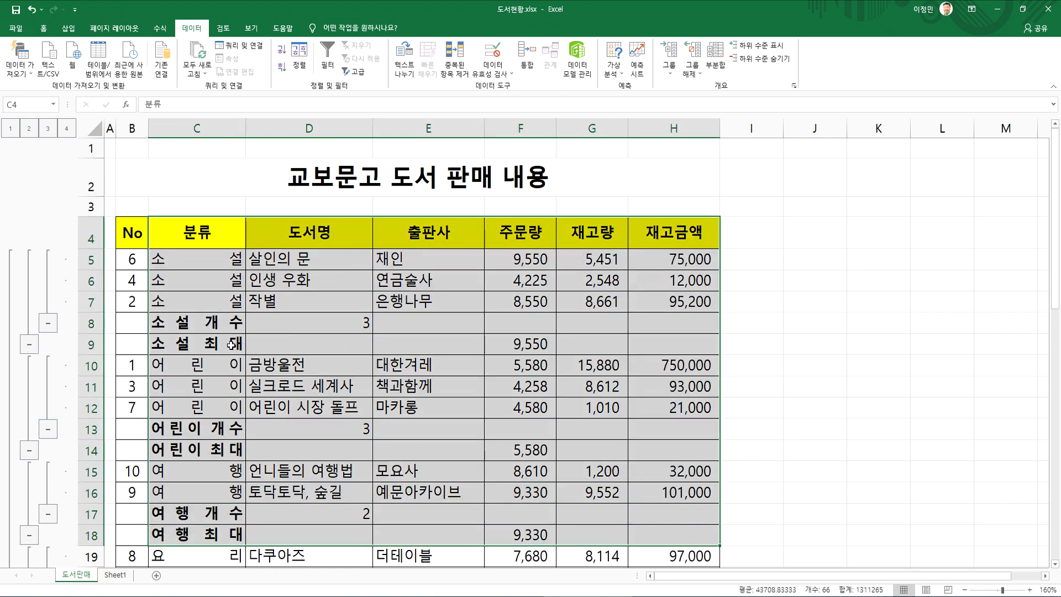
{"action": "left_click", "coordinate": [231, 345]}
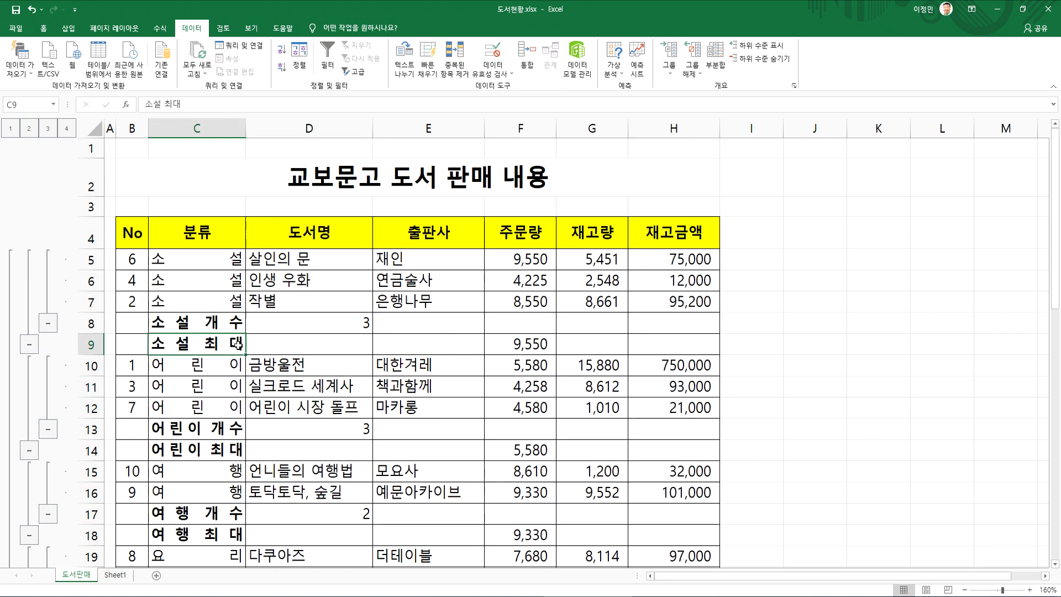
{"action": "left_click", "coordinate": [95, 346]}
{"action": "left_click", "coordinate": [95, 323]}
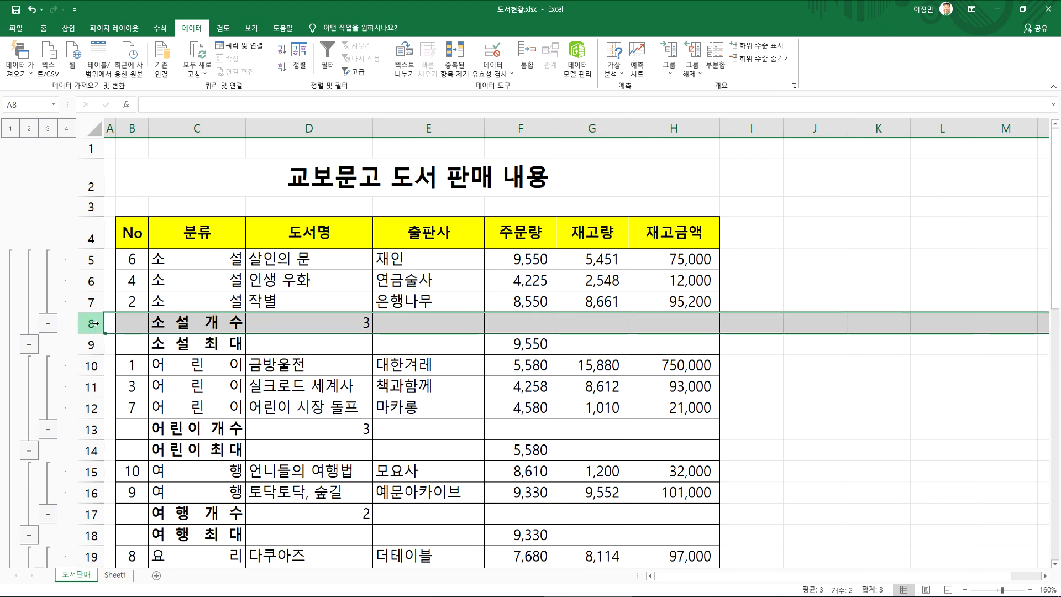
{"action": "left_click", "coordinate": [226, 348]}
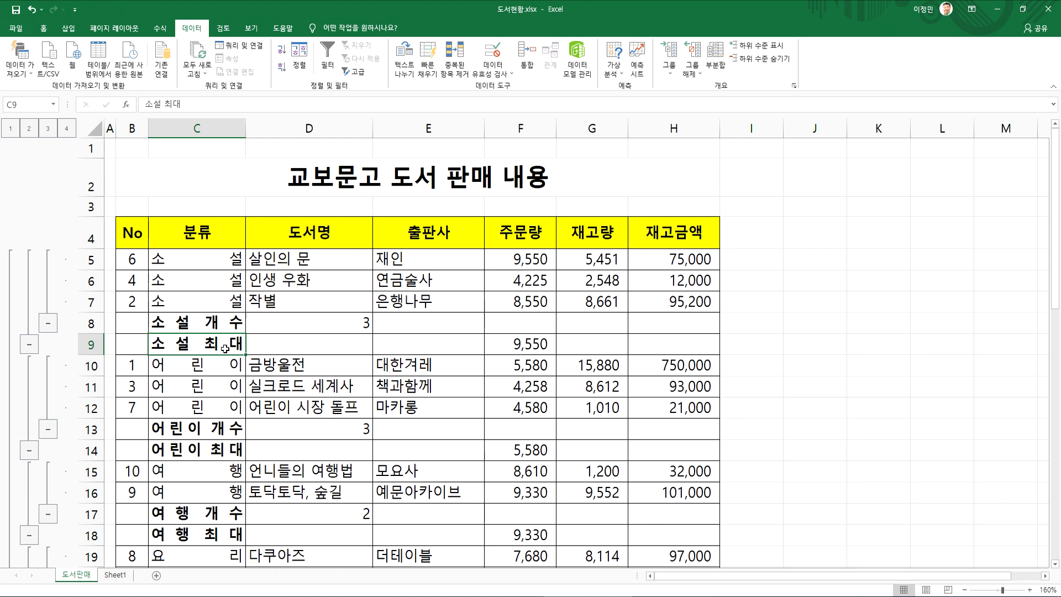
{"action": "left_click", "coordinate": [216, 320]}
Examine the 전체 개수 and 전체 최대값 rows at the end of the table
{"action": "scroll", "coordinate": [224, 360], "scroll_direction": "down", "scroll_amount": 4}
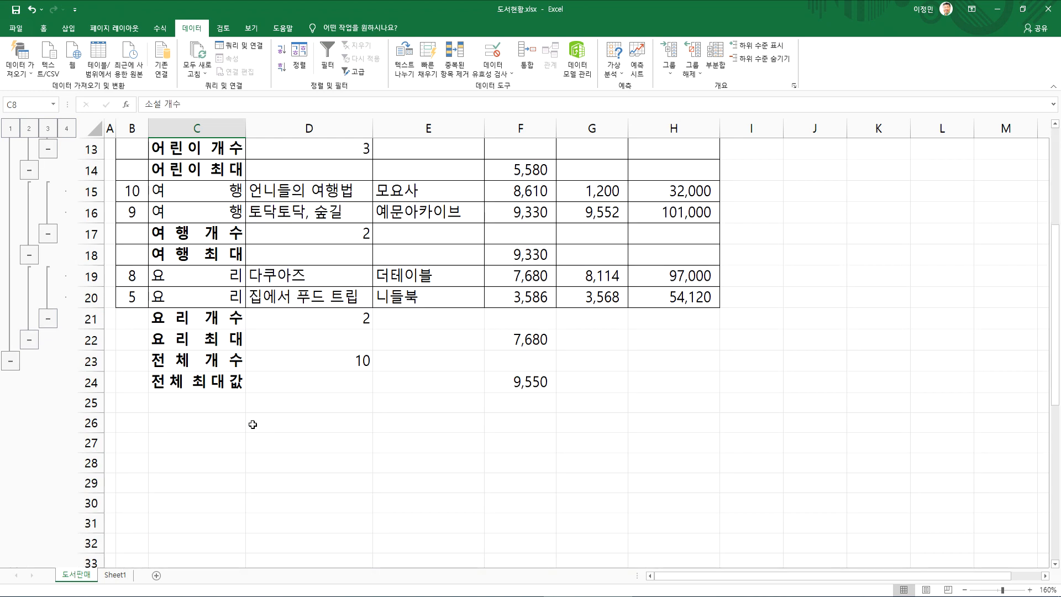
{"action": "left_click", "coordinate": [89, 382]}
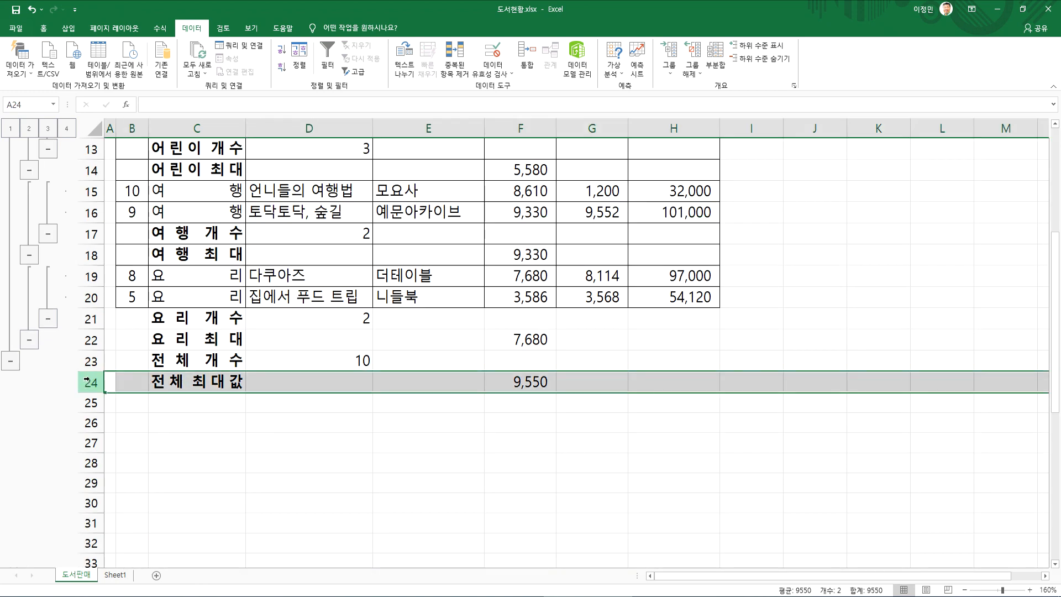
{"action": "left_click", "coordinate": [87, 362]}
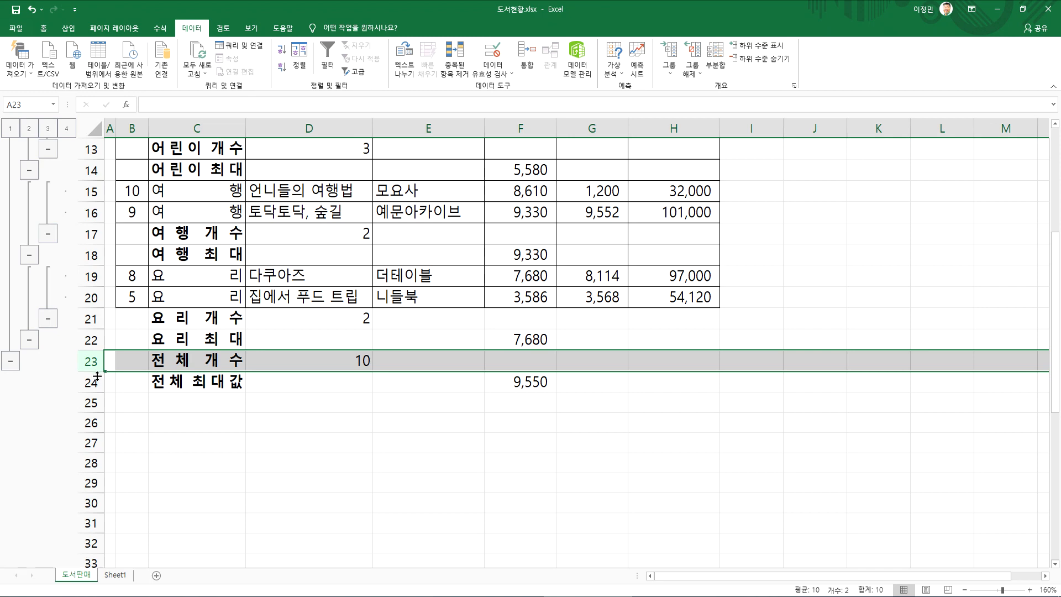
{"action": "left_click", "coordinate": [181, 354]}
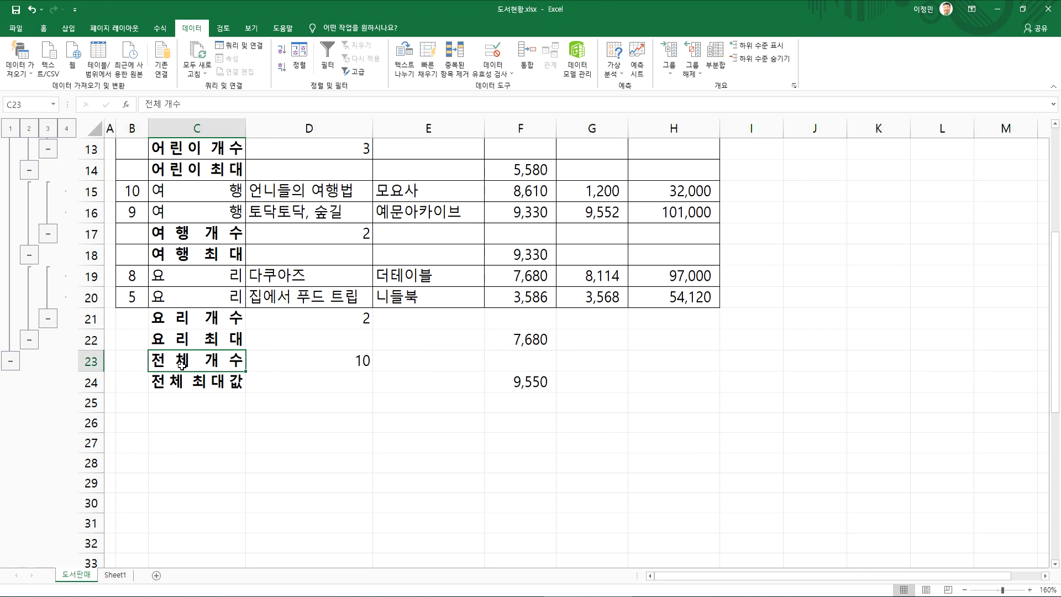
{"action": "scroll", "coordinate": [182, 362], "scroll_direction": "up", "scroll_amount": 4}
{"action": "left_click", "coordinate": [193, 303]}
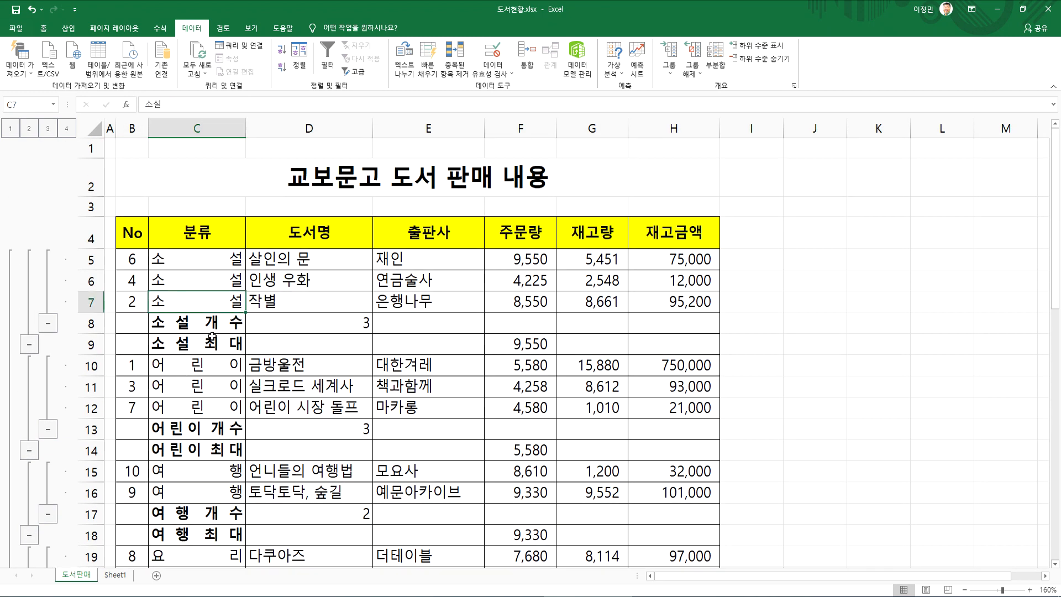
Remove all subtotals from the book sales table
{"action": "left_click", "coordinate": [443, 357]}
{"action": "left_click", "coordinate": [720, 52]}
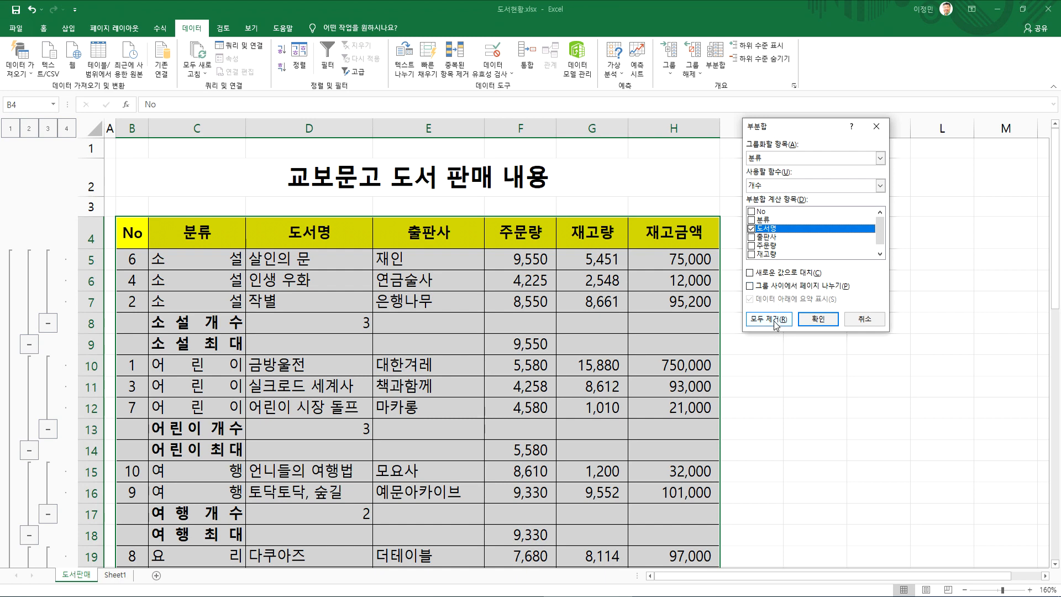
{"action": "left_click", "coordinate": [776, 325]}
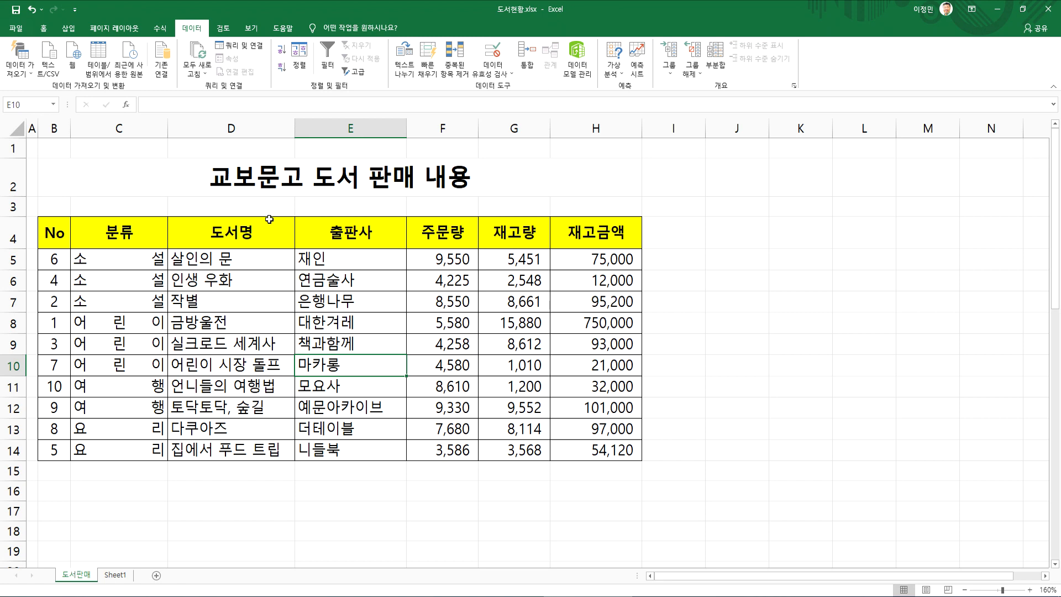
Open the subtotal settings and mark in red the 분류 header, its groups of rows and the matching 그룹화할 항목 setting
{"action": "left_click", "coordinate": [716, 58]}
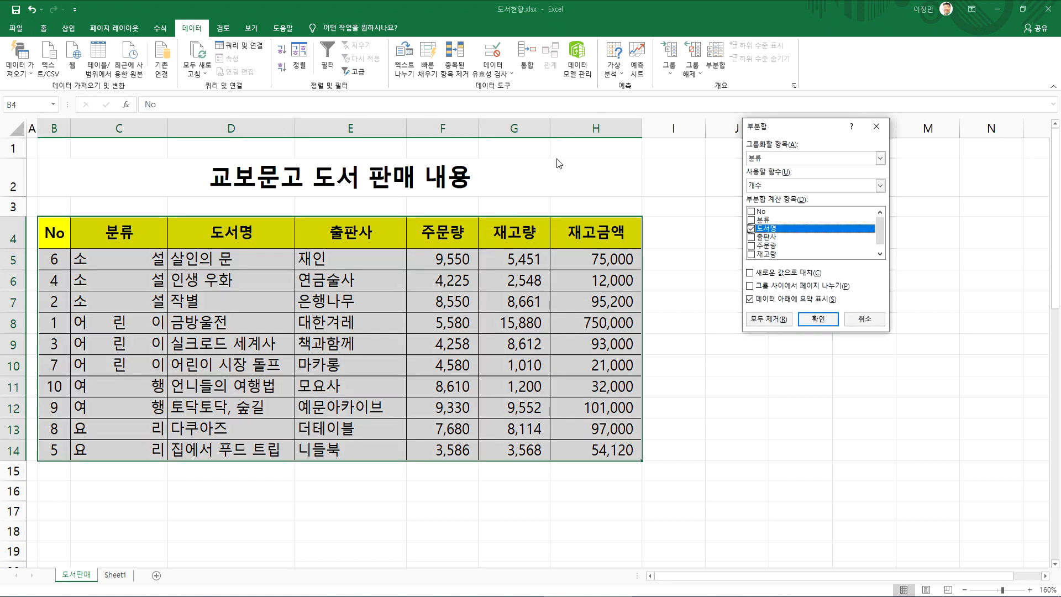
{"action": "left_click_drag", "start_coordinate": [766, 128], "coordinate": [313, 206]}
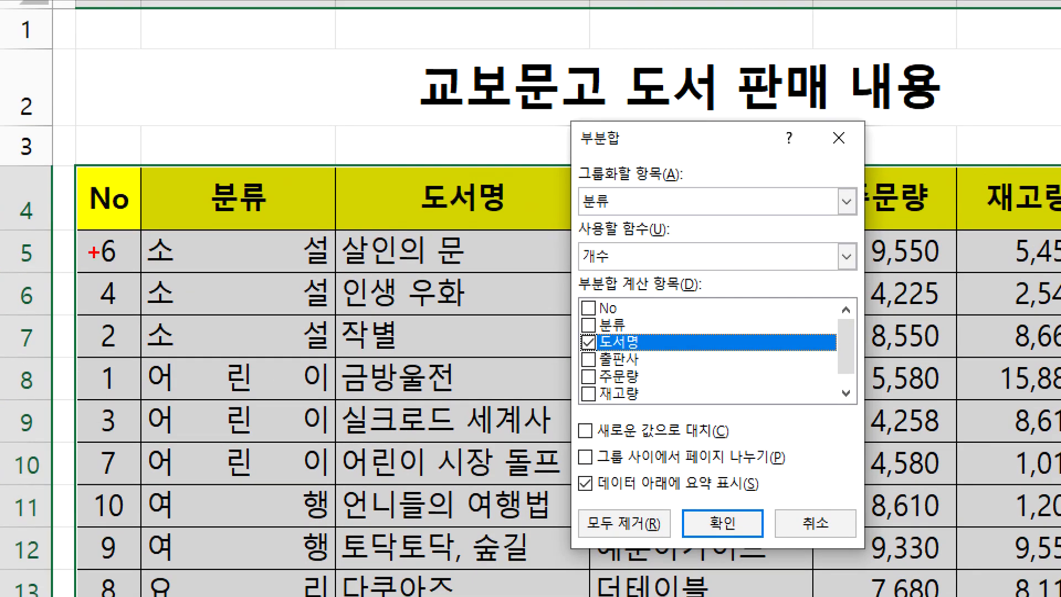
{"action": "mouse_move", "coordinate": [249, 235]}
{"action": "left_mouse_down"}
{"action": "mouse_move", "coordinate": [182, 206]}
{"action": "mouse_move", "coordinate": [246, 244]}
{"action": "left_mouse_up"}
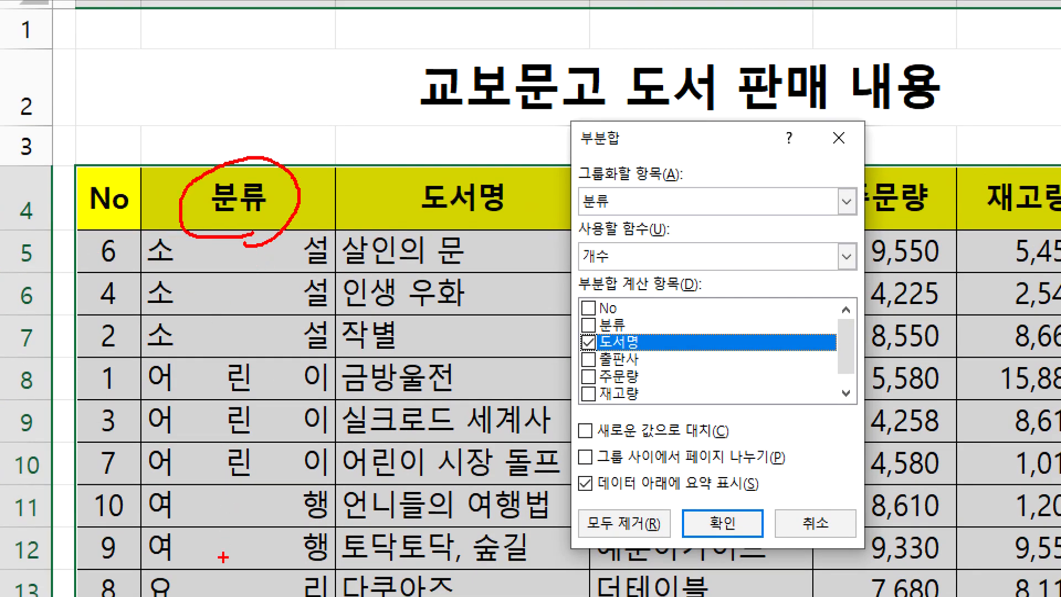
{"action": "left_click_drag", "start_coordinate": [211, 248], "coordinate": [185, 334]}
{"action": "left_click_drag", "start_coordinate": [202, 389], "coordinate": [192, 474]}
{"action": "mouse_move", "coordinate": [204, 514]}
{"action": "left_mouse_down"}
{"action": "mouse_move", "coordinate": [179, 531]}
{"action": "mouse_move", "coordinate": [183, 549]}
{"action": "left_mouse_up"}
{"action": "mouse_move", "coordinate": [643, 225]}
{"action": "left_mouse_down"}
{"action": "mouse_move", "coordinate": [605, 227]}
{"action": "mouse_move", "coordinate": [641, 188]}
{"action": "mouse_move", "coordinate": [627, 226]}
{"action": "left_mouse_up"}
{"action": "mouse_move", "coordinate": [285, 163]}
{"action": "left_mouse_down"}
{"action": "mouse_move", "coordinate": [510, 141]}
{"action": "mouse_move", "coordinate": [572, 159]}
{"action": "mouse_move", "coordinate": [577, 172]}
{"action": "left_mouse_up"}
{"action": "left_click_drag", "start_coordinate": [520, 182], "coordinate": [577, 175]}
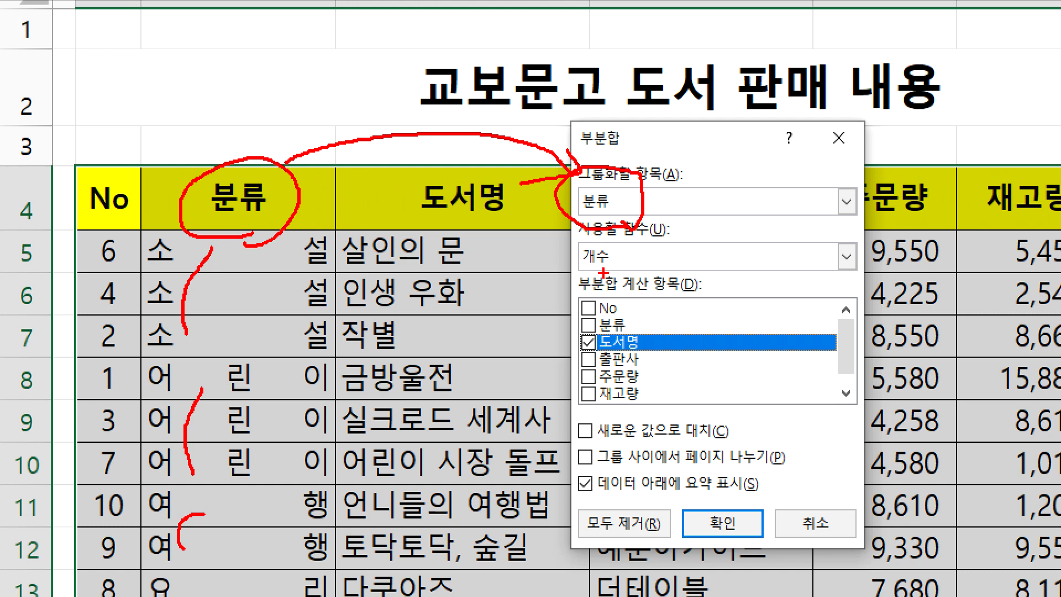
Mark the No header in red and blue, circle the 개수 function in blue, and cancel the subtotal settings
{"action": "mouse_move", "coordinate": [83, 134]}
{"action": "left_mouse_down"}
{"action": "mouse_move", "coordinate": [94, 158]}
{"action": "mouse_move", "coordinate": [127, 109]}
{"action": "left_mouse_up"}
{"action": "key", "text": "b"}
{"action": "left_click_drag", "start_coordinate": [92, 121], "coordinate": [162, 74]}
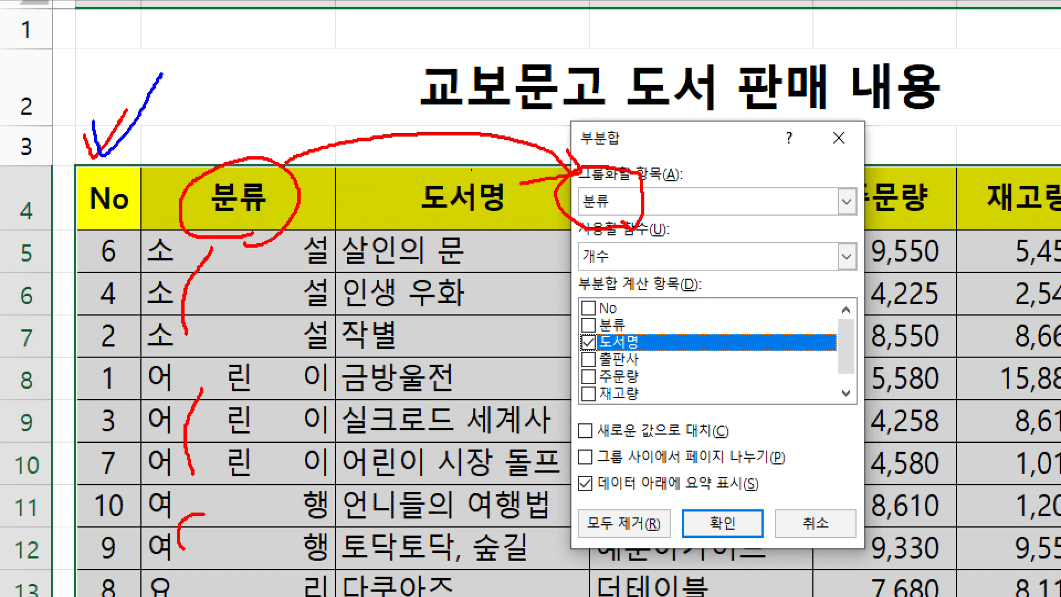
{"action": "mouse_move", "coordinate": [613, 266]}
{"action": "left_mouse_down"}
{"action": "mouse_move", "coordinate": [562, 279]}
{"action": "mouse_move", "coordinate": [630, 260]}
{"action": "mouse_move", "coordinate": [608, 280]}
{"action": "left_mouse_up"}
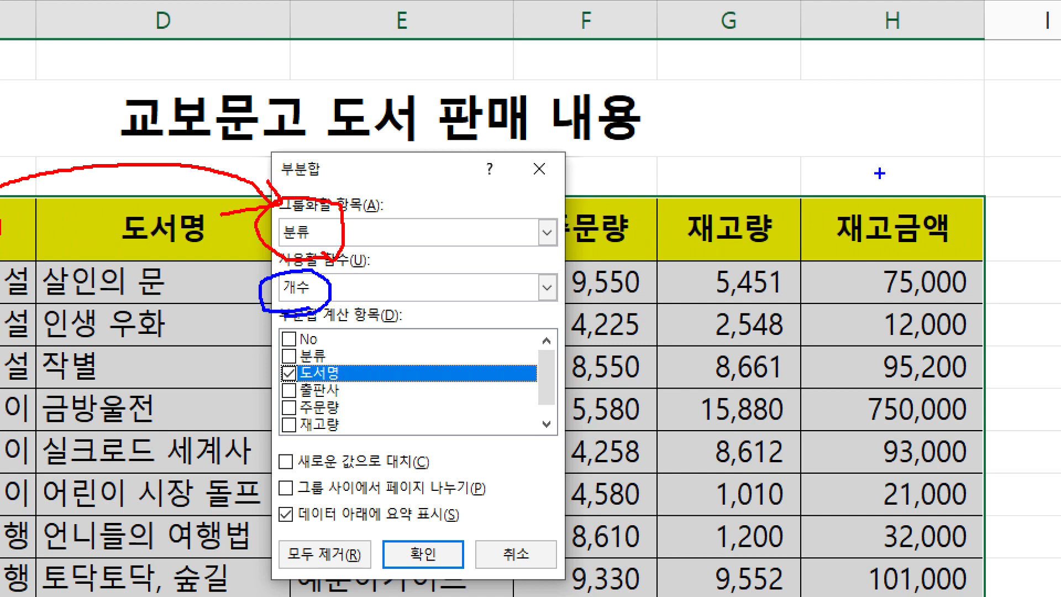
{"action": "left_click_drag", "start_coordinate": [982, 158], "coordinate": [1041, 141]}
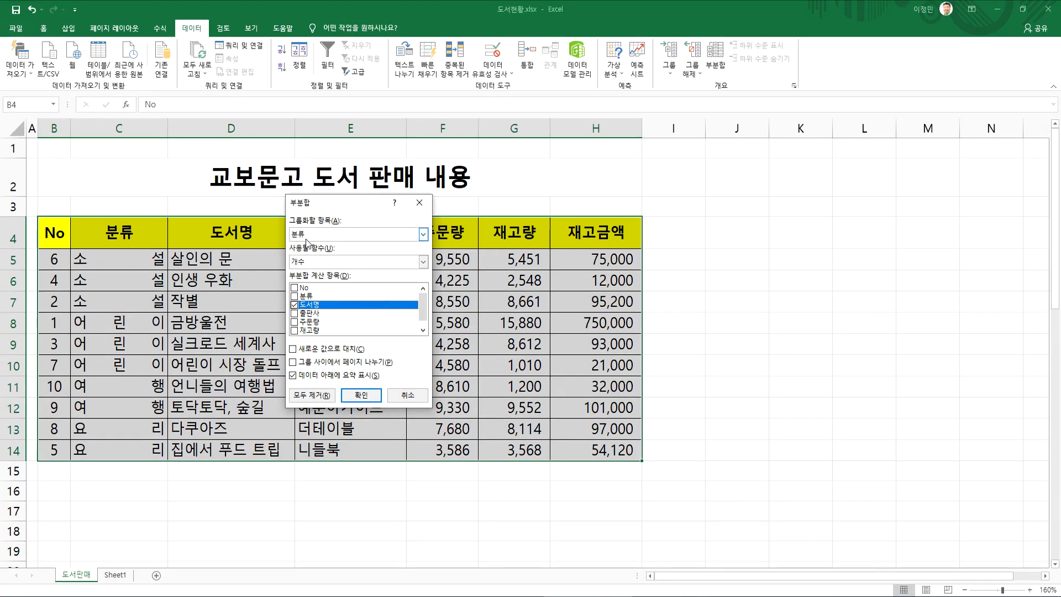
{"action": "key", "text": "Escape"}
Reopen the subtotal settings from the 분류 data and mark 모두 제거 and 새로운 값으로 대치 in blue
{"action": "left_click", "coordinate": [123, 263]}
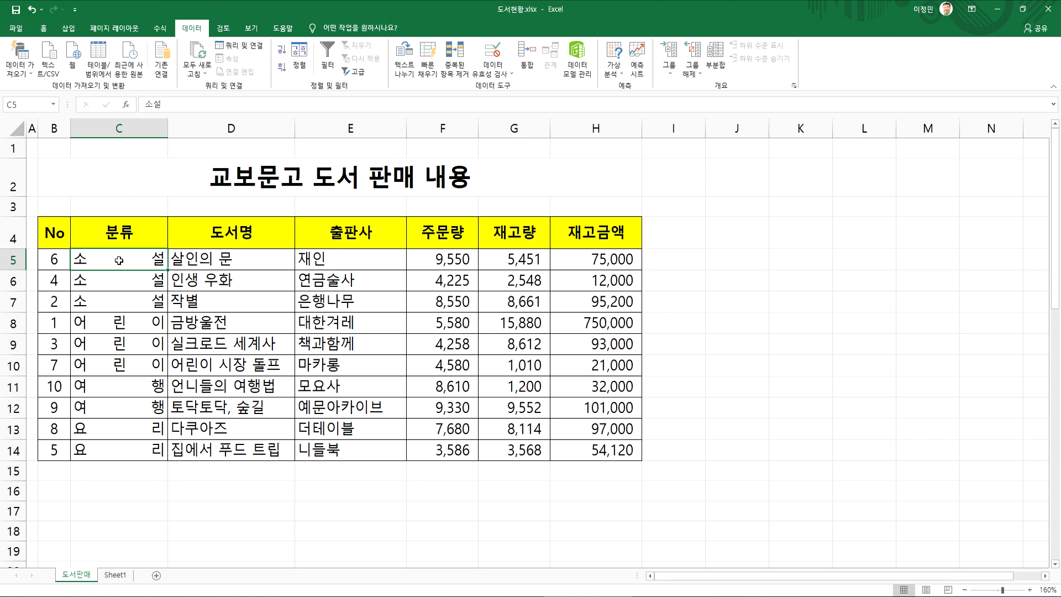
{"action": "left_click", "coordinate": [715, 58]}
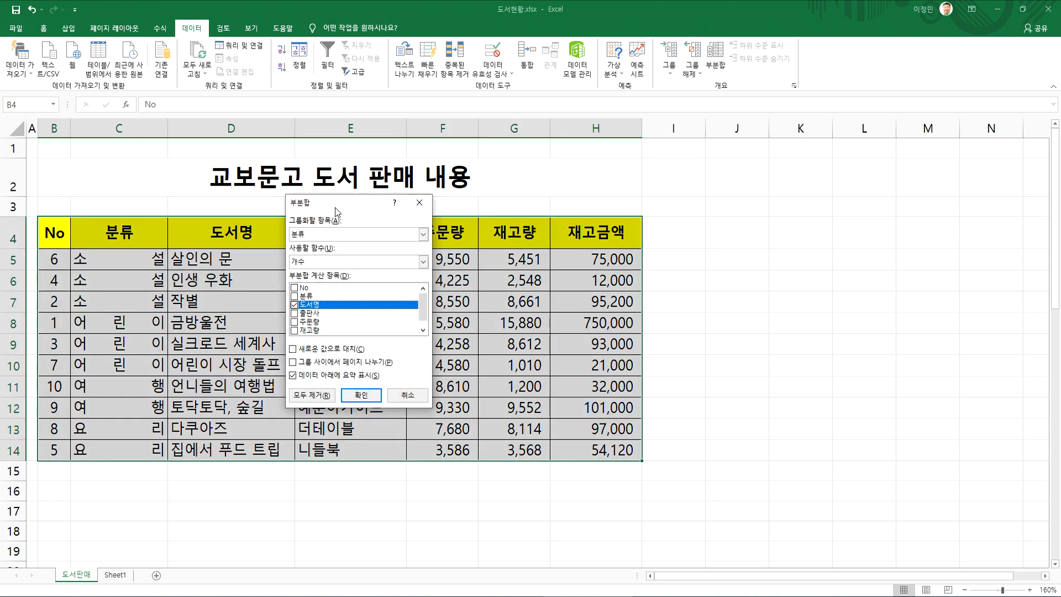
{"action": "left_click_drag", "start_coordinate": [330, 206], "coordinate": [516, 194]}
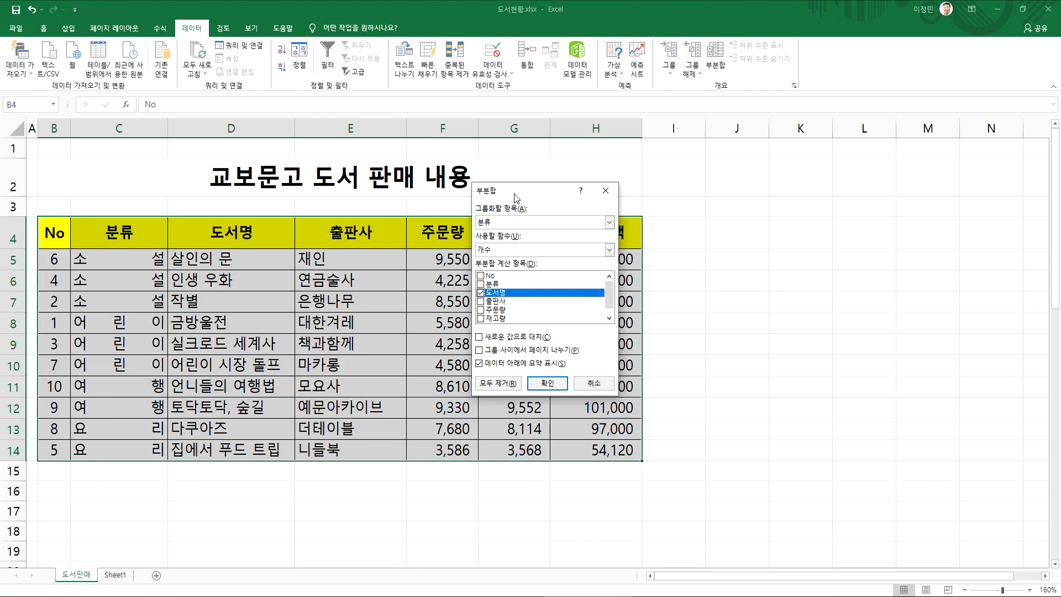
{"action": "key", "text": "ctrl+shift+Escape"}
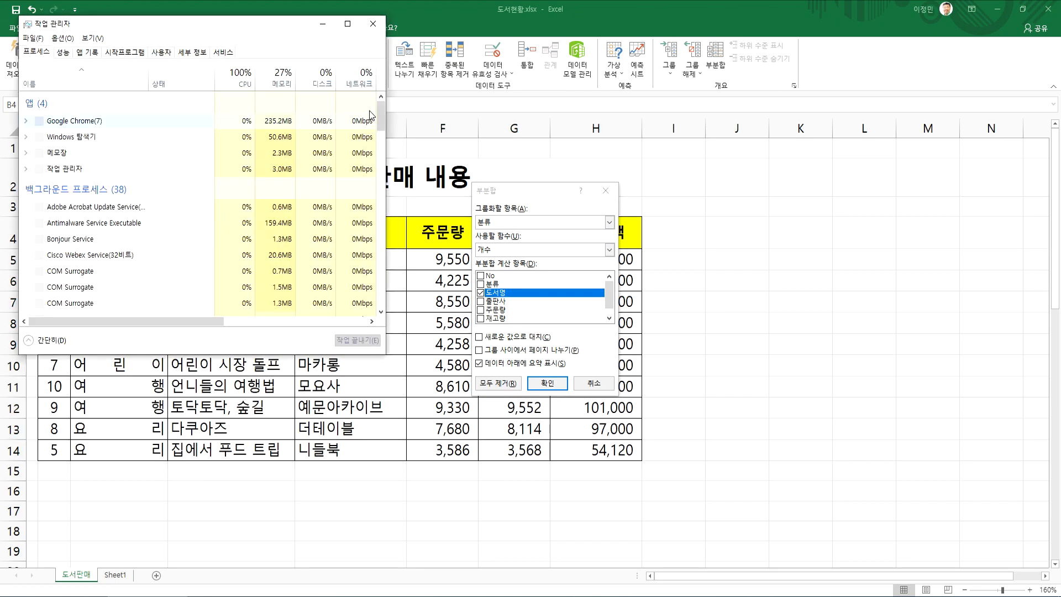
{"action": "left_click", "coordinate": [373, 23]}
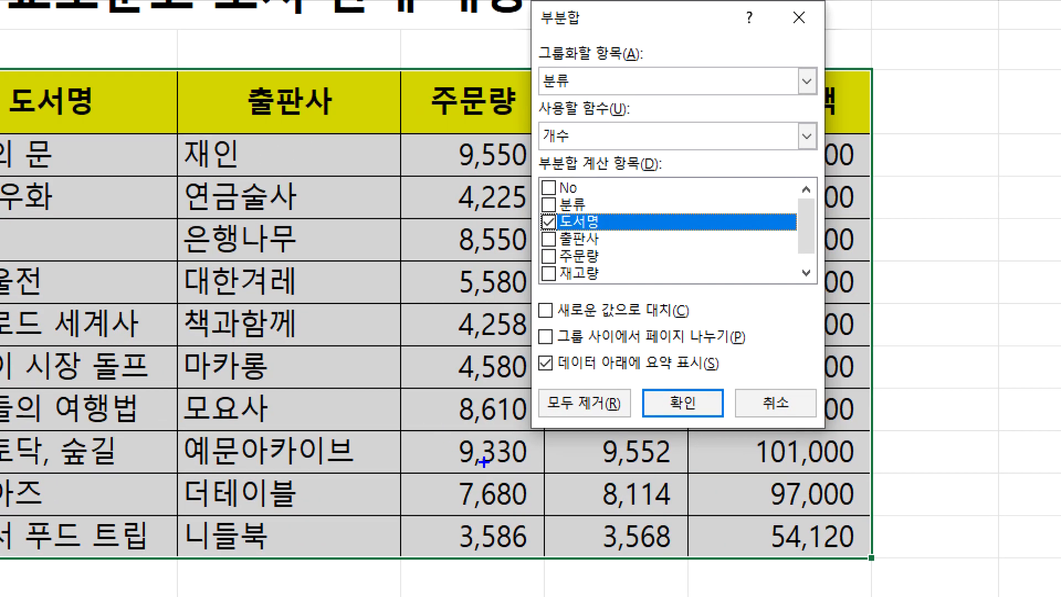
{"action": "left_click_drag", "start_coordinate": [578, 392], "coordinate": [612, 381]}
{"action": "mouse_move", "coordinate": [561, 332]}
{"action": "left_mouse_down"}
{"action": "mouse_move", "coordinate": [517, 333]}
{"action": "mouse_move", "coordinate": [591, 300]}
{"action": "mouse_move", "coordinate": [562, 322]}
{"action": "left_mouse_up"}
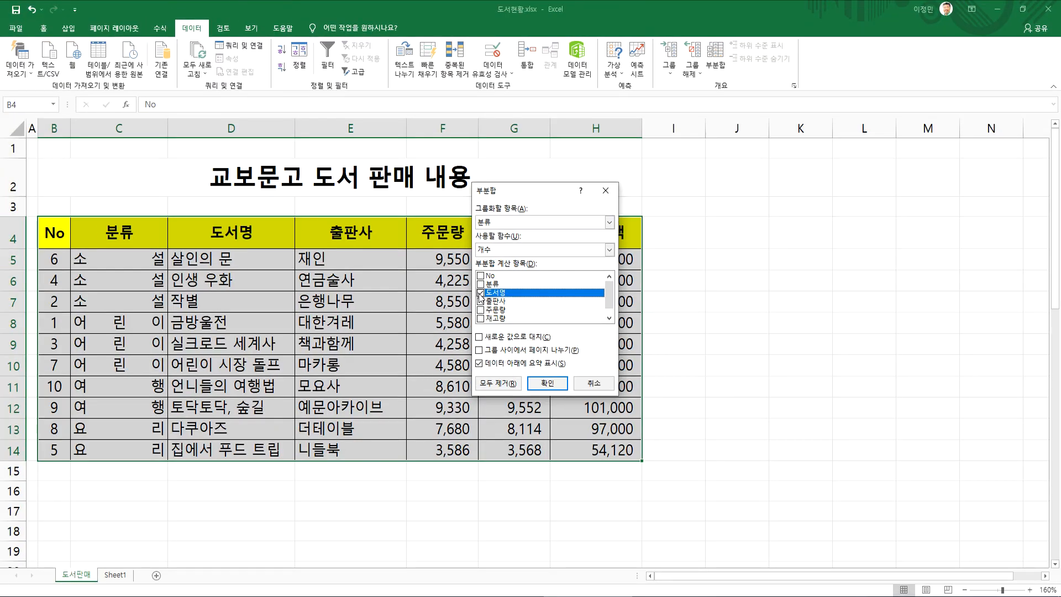
Apply a 최대 subtotal of 주문량 and 재고량 by 분류 without 도서명, and check the 소설 최대 values in F8:G8
{"action": "left_click", "coordinate": [480, 293]}
{"action": "left_click", "coordinate": [480, 309]}
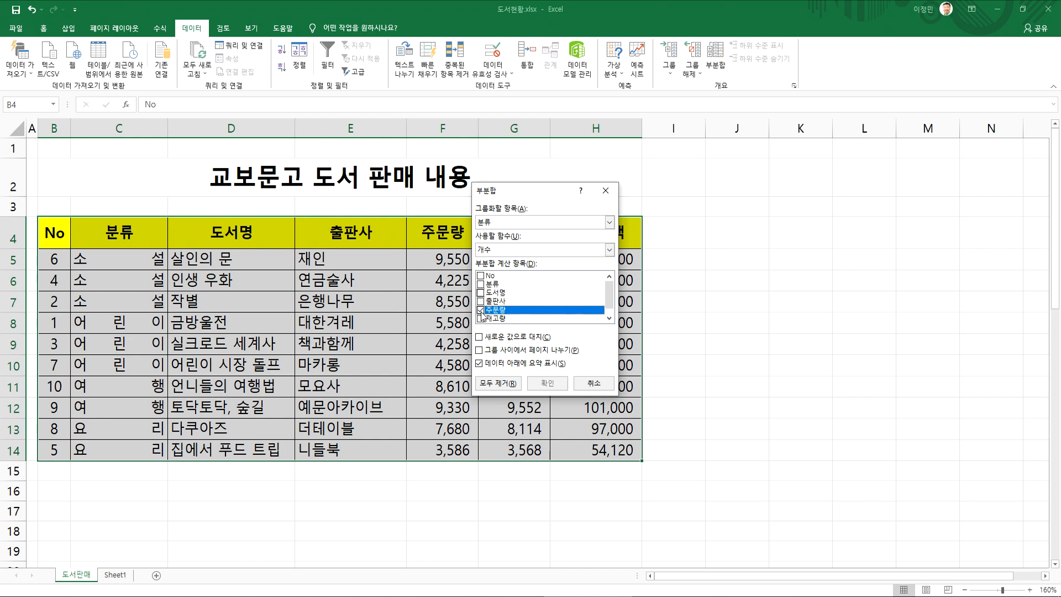
{"action": "left_click", "coordinate": [492, 319]}
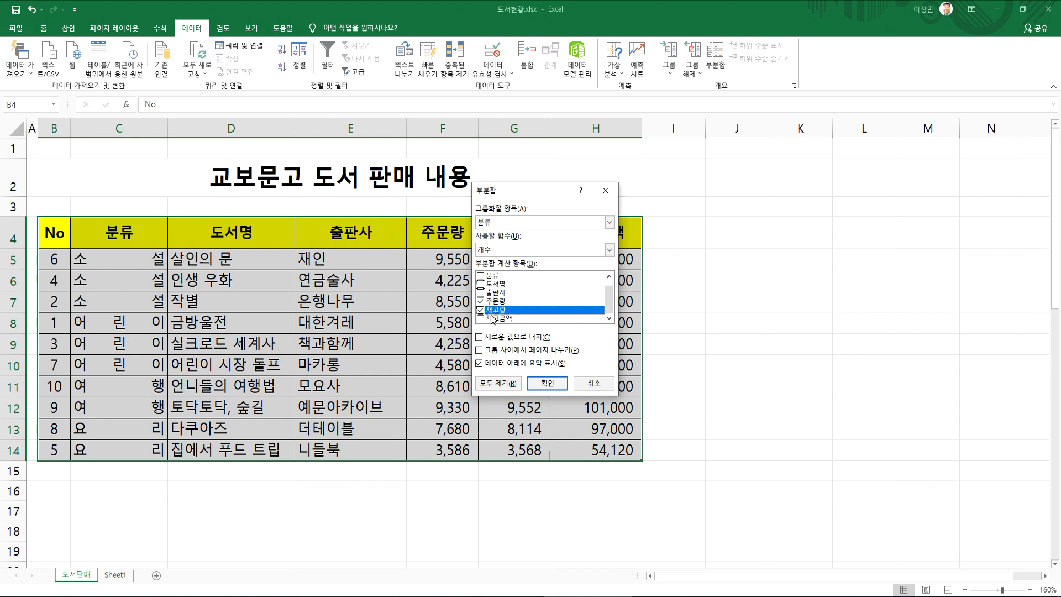
{"action": "left_click_drag", "start_coordinate": [528, 195], "coordinate": [420, 175]}
{"action": "left_click", "coordinate": [405, 231]}
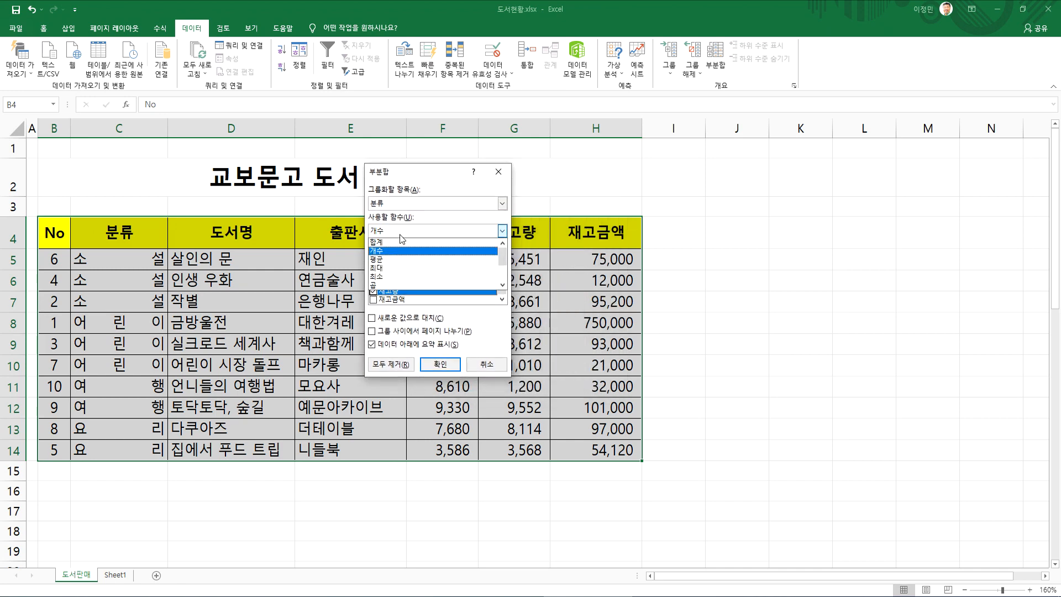
{"action": "left_click", "coordinate": [389, 267]}
{"action": "left_click", "coordinate": [440, 363]}
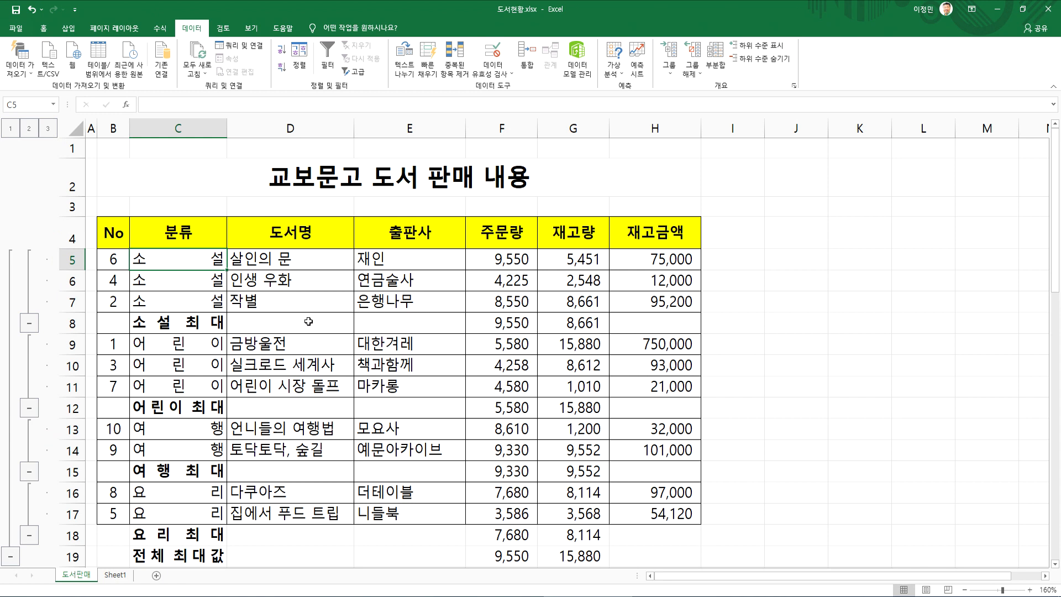
{"action": "left_click_drag", "start_coordinate": [495, 323], "coordinate": [605, 327]}
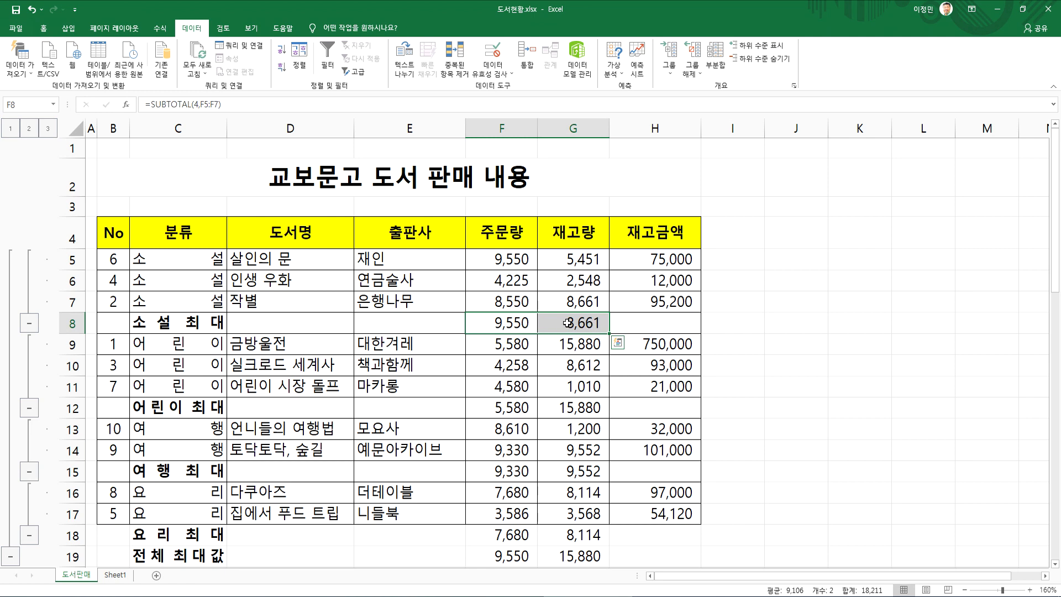
Add a 합계 subtotal of 재고금액 by 분류 while keeping the existing 최대 subtotals, with 주문량 and 재고량 left out
{"action": "left_click", "coordinate": [505, 324]}
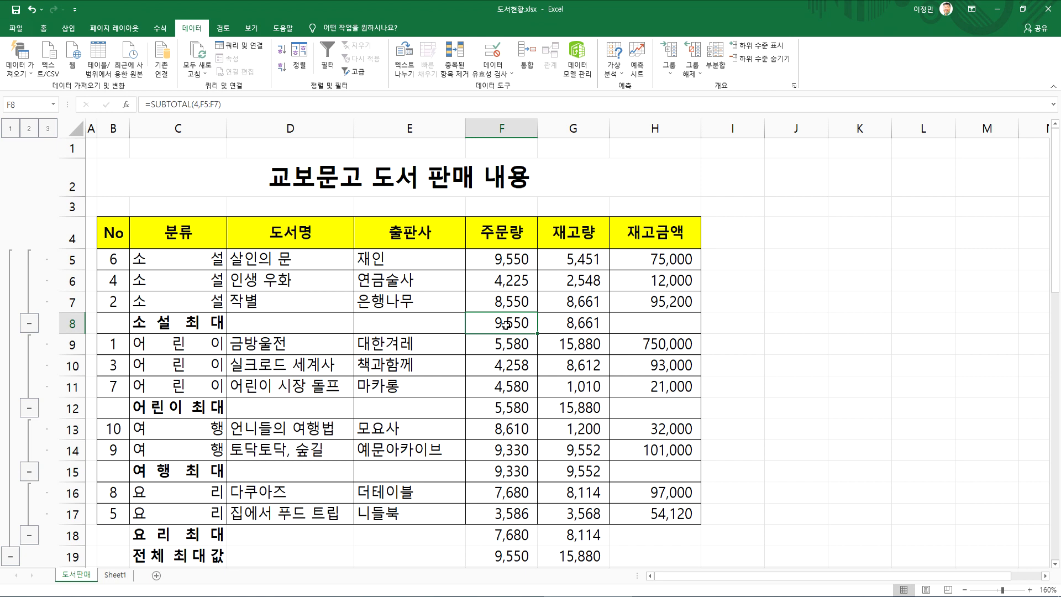
{"action": "mouse_move", "coordinate": [511, 232]}
{"action": "left_mouse_down"}
{"action": "mouse_move", "coordinate": [562, 232]}
{"action": "mouse_move", "coordinate": [527, 235]}
{"action": "left_mouse_up"}
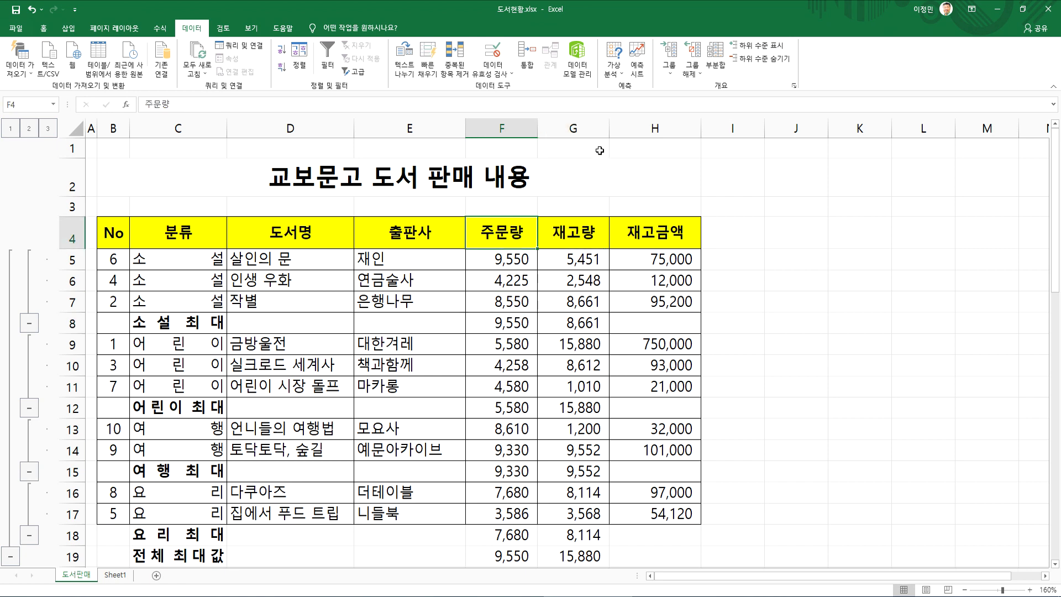
{"action": "left_click", "coordinate": [579, 282]}
{"action": "left_click", "coordinate": [716, 58]}
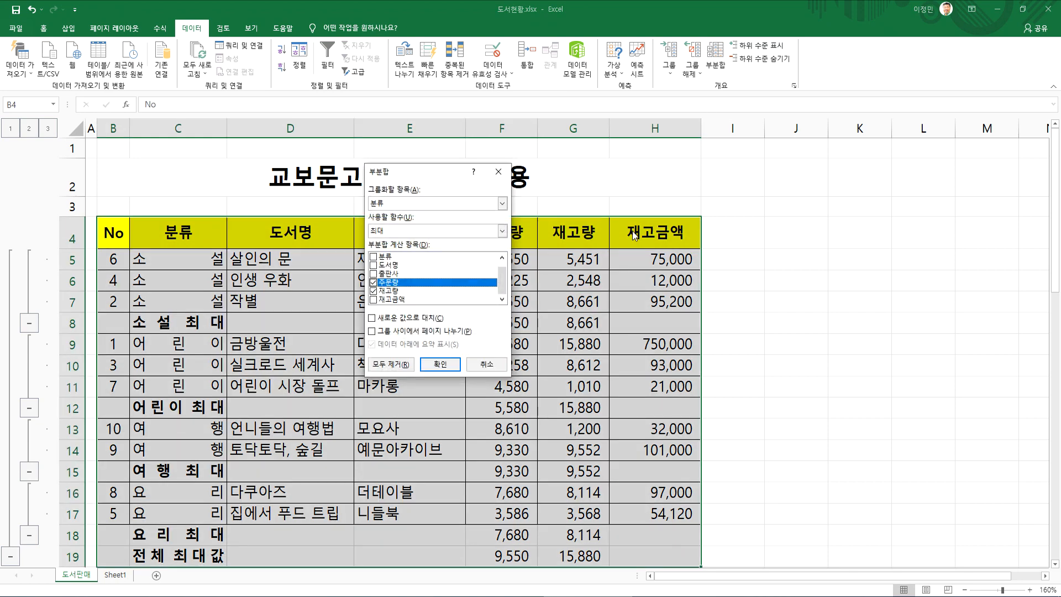
{"action": "left_click", "coordinate": [374, 282]}
{"action": "left_click", "coordinate": [374, 290]}
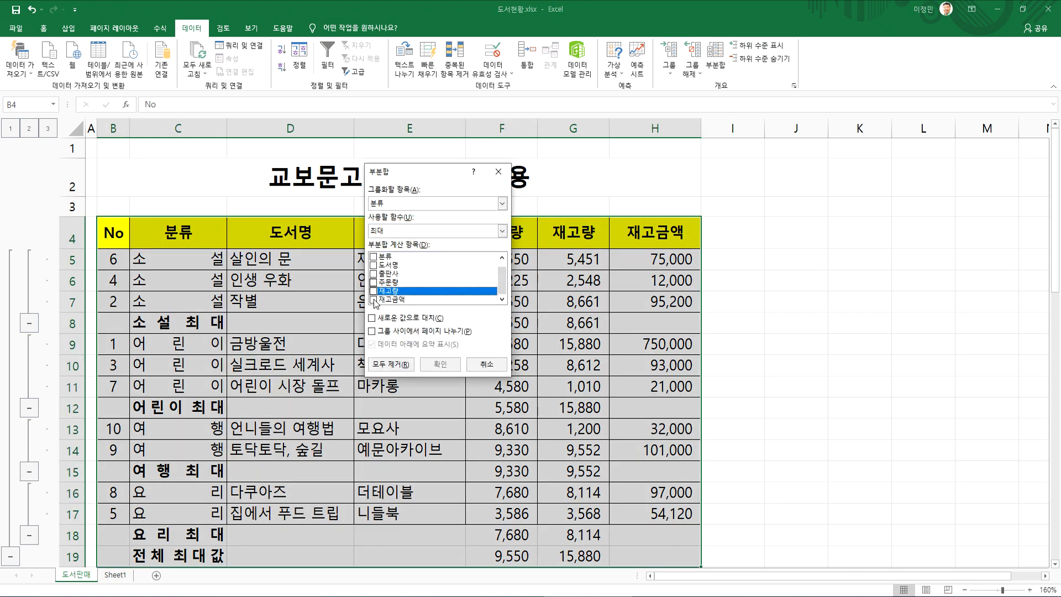
{"action": "left_click", "coordinate": [374, 300]}
{"action": "left_click", "coordinate": [387, 229]}
{"action": "left_click", "coordinate": [385, 243]}
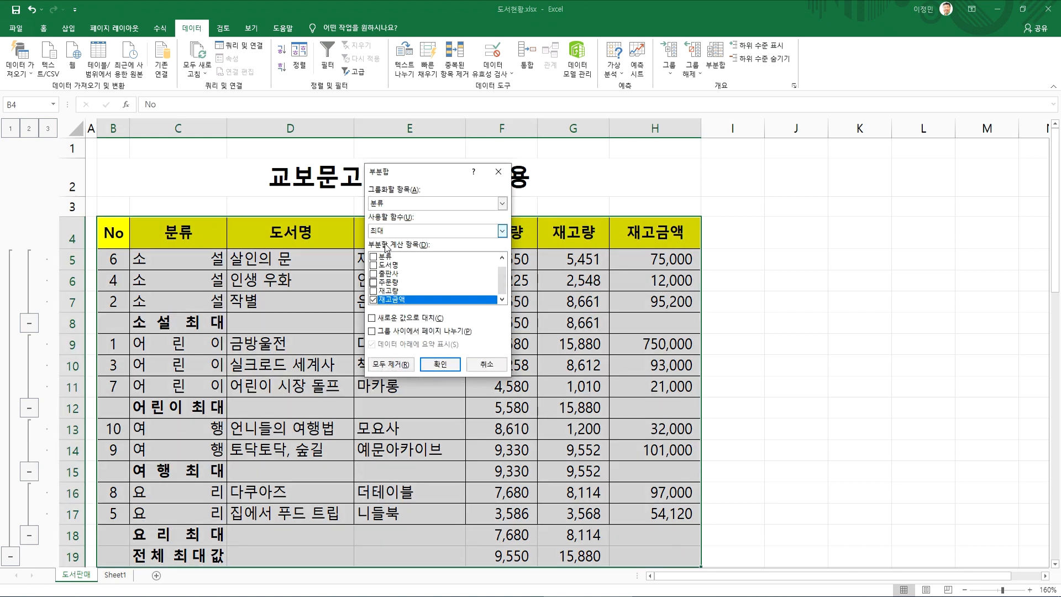
{"action": "left_click", "coordinate": [440, 364]}
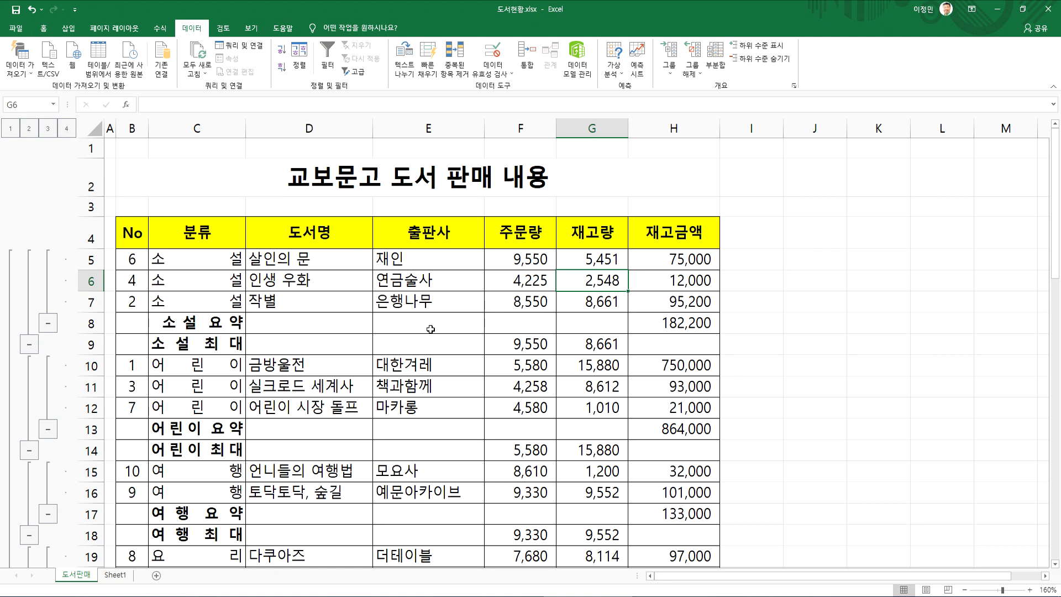
Review the 요약 and 최대 rows of each 분류 group and the 총합계 and 전체 최대값 rows
{"action": "scroll", "coordinate": [430, 331], "scroll_direction": "down", "scroll_amount": 3}
{"action": "scroll", "coordinate": [429, 332], "scroll_direction": "up", "scroll_amount": 2}
{"action": "scroll", "coordinate": [387, 340], "scroll_direction": "down", "scroll_amount": 4}
{"action": "left_click", "coordinate": [213, 326]}
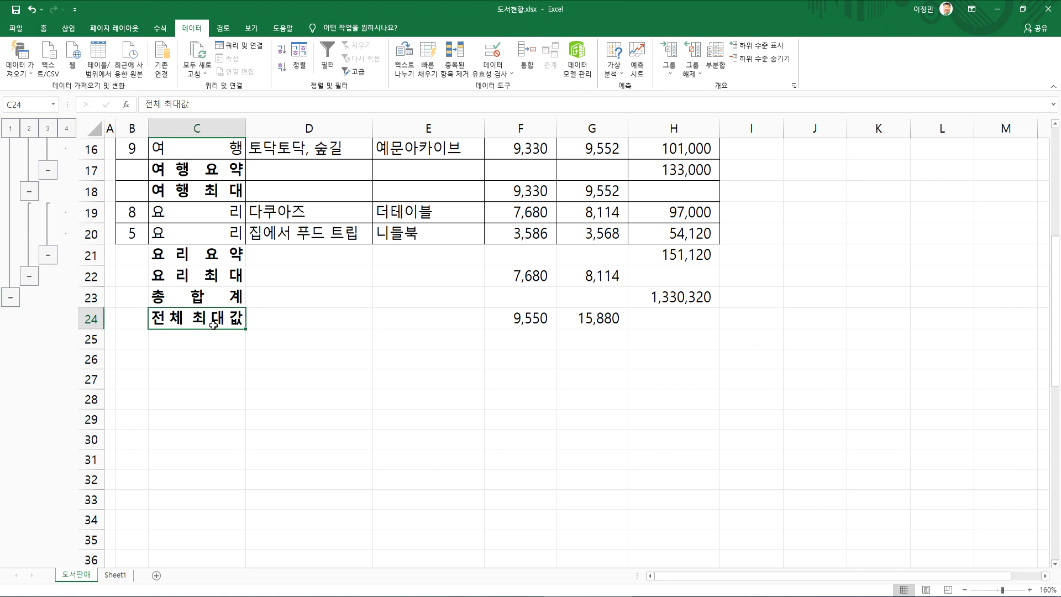
{"action": "left_click", "coordinate": [211, 298]}
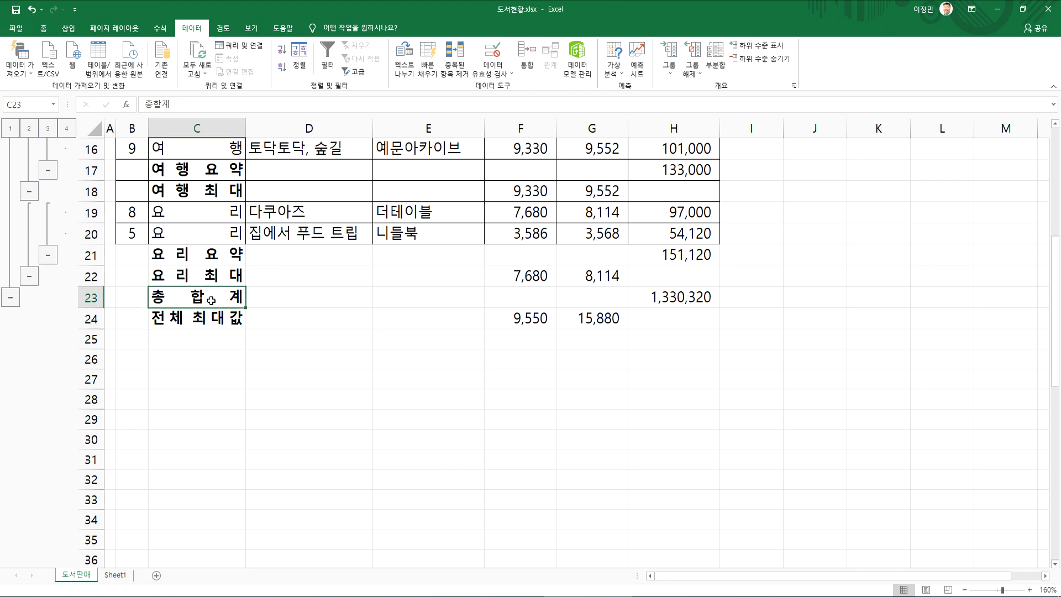
{"action": "scroll", "coordinate": [211, 300], "scroll_direction": "up", "scroll_amount": 5}
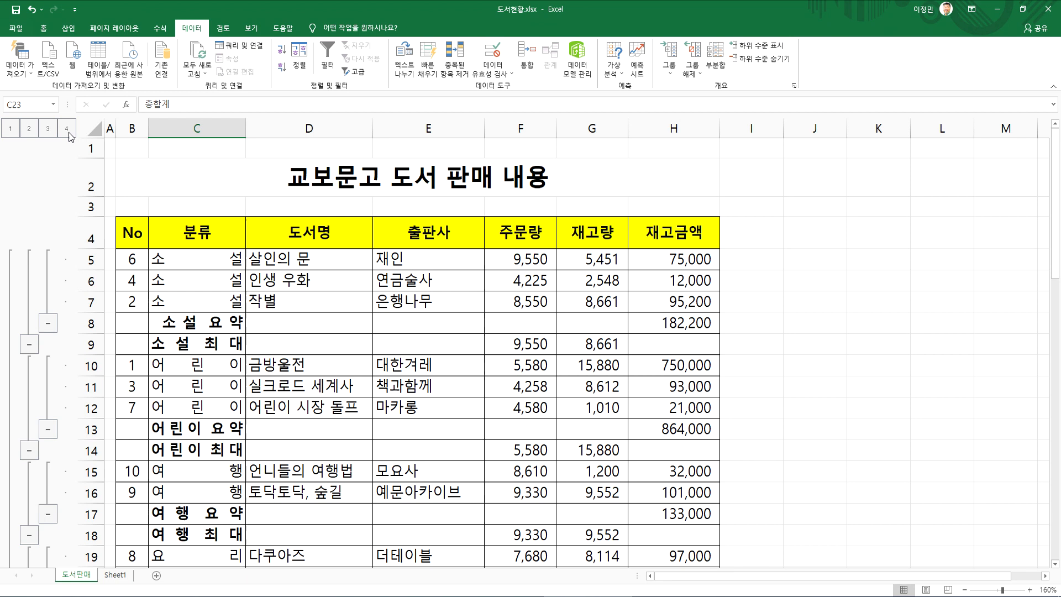
Compare the 소설 최대 row with the 총합계 row, and check the subtotal settings without applying anything
{"action": "left_click", "coordinate": [217, 343]}
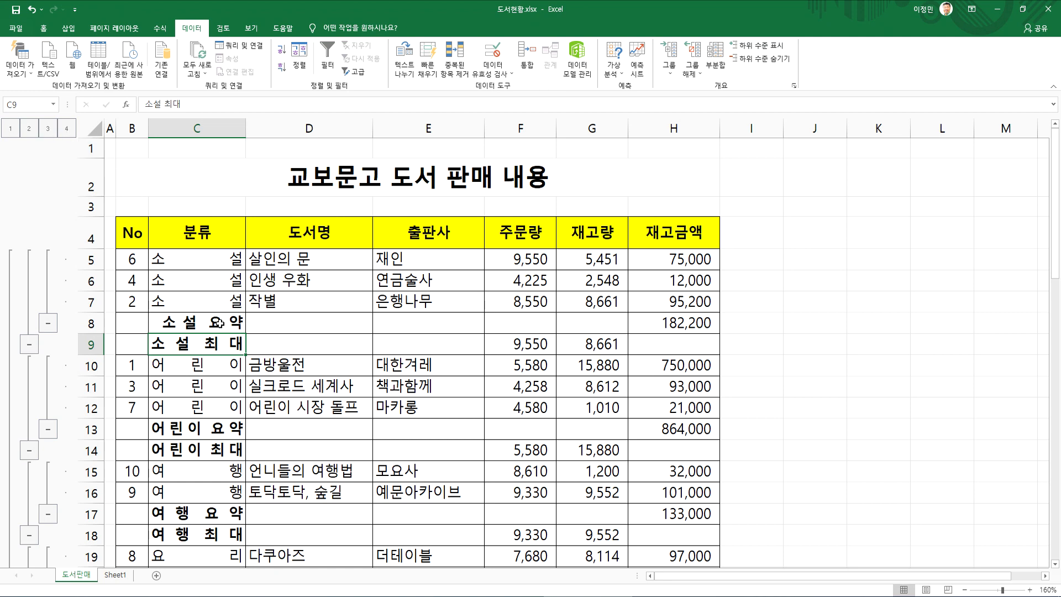
{"action": "scroll", "coordinate": [217, 322], "scroll_direction": "down", "scroll_amount": 3}
{"action": "left_click", "coordinate": [197, 423]}
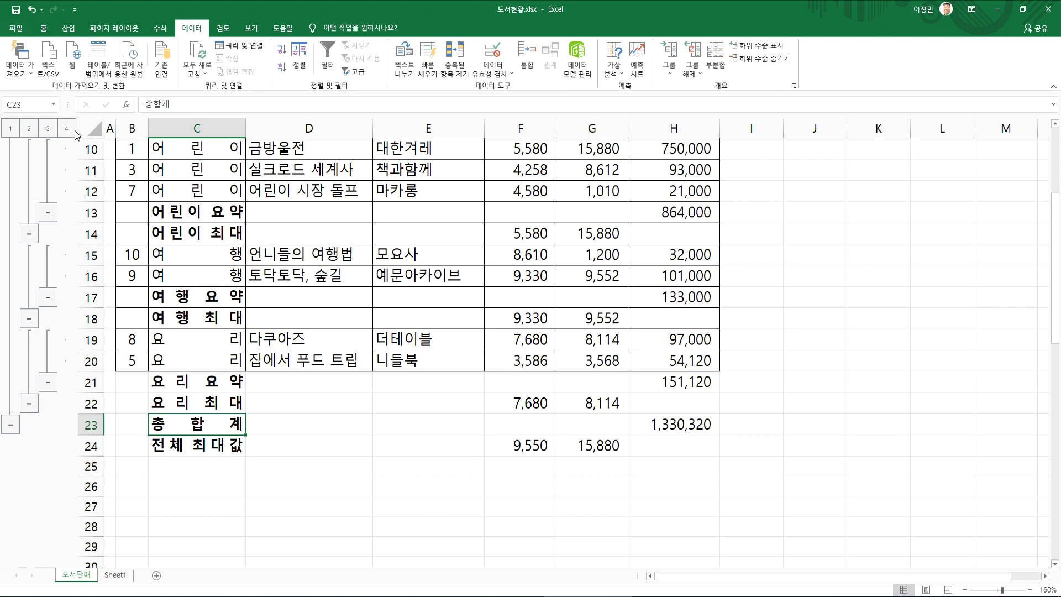
{"action": "left_click", "coordinate": [715, 58]}
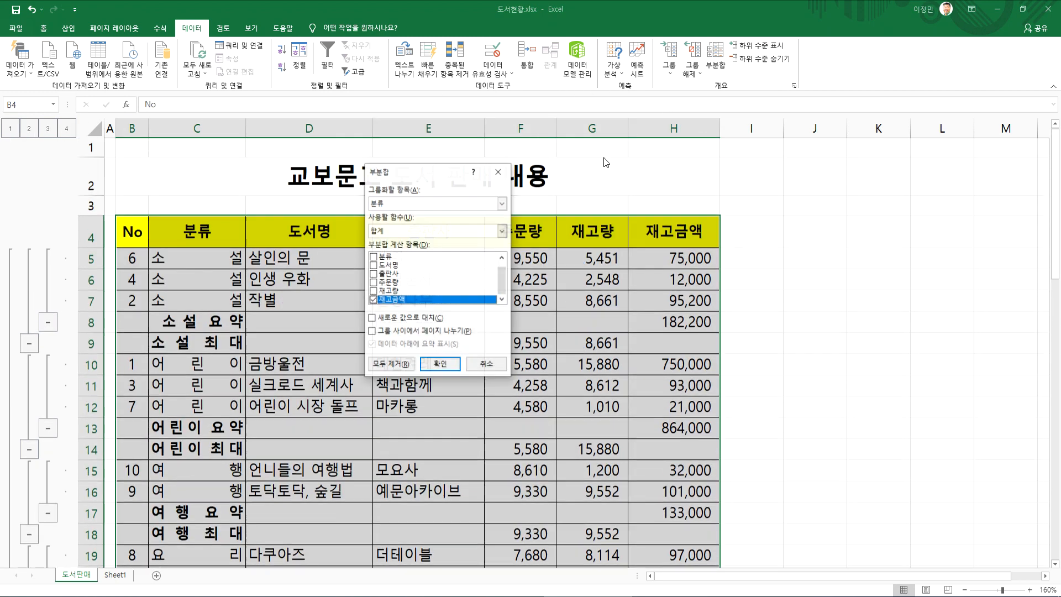
{"action": "left_click", "coordinate": [484, 364]}
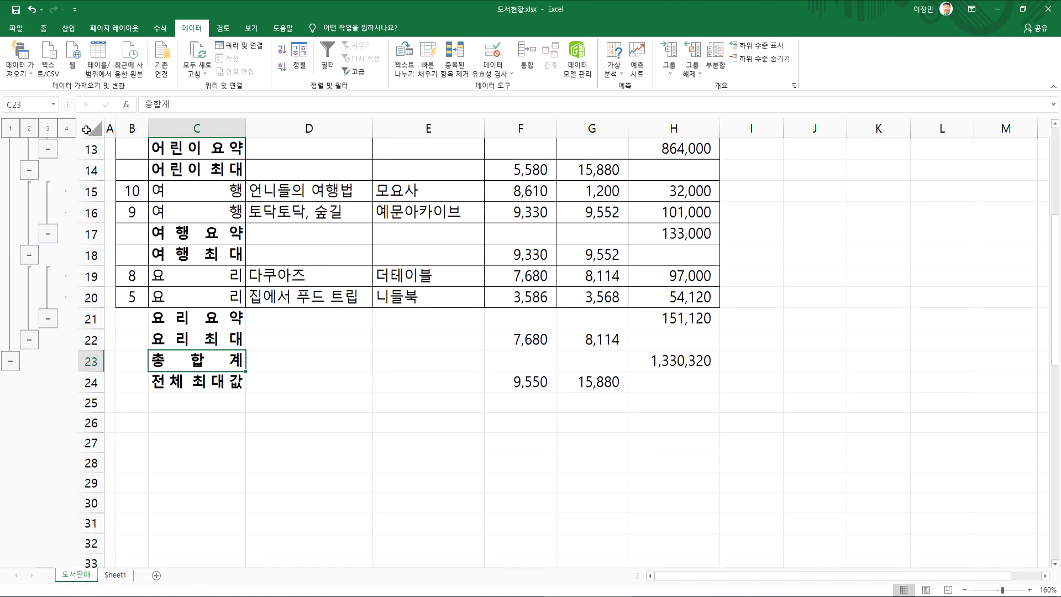
Display the subtotal outline at levels 1, 2, 3 and 4 in turn to compare the detail shown
{"action": "left_click", "coordinate": [10, 129]}
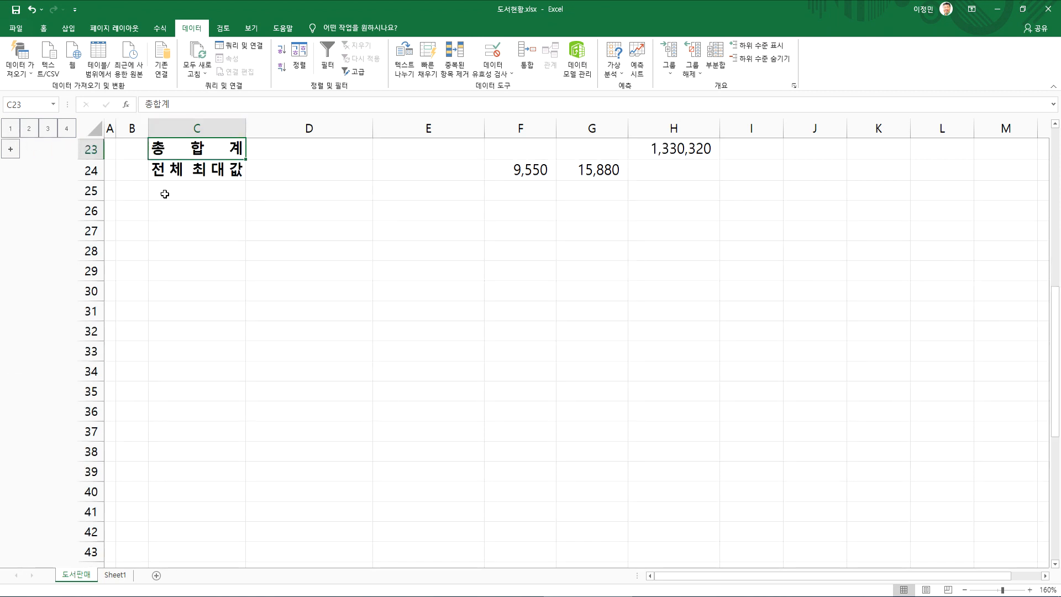
{"action": "scroll", "coordinate": [232, 249], "scroll_direction": "up", "scroll_amount": 1}
{"action": "scroll", "coordinate": [231, 249], "scroll_direction": "up", "scroll_amount": 3}
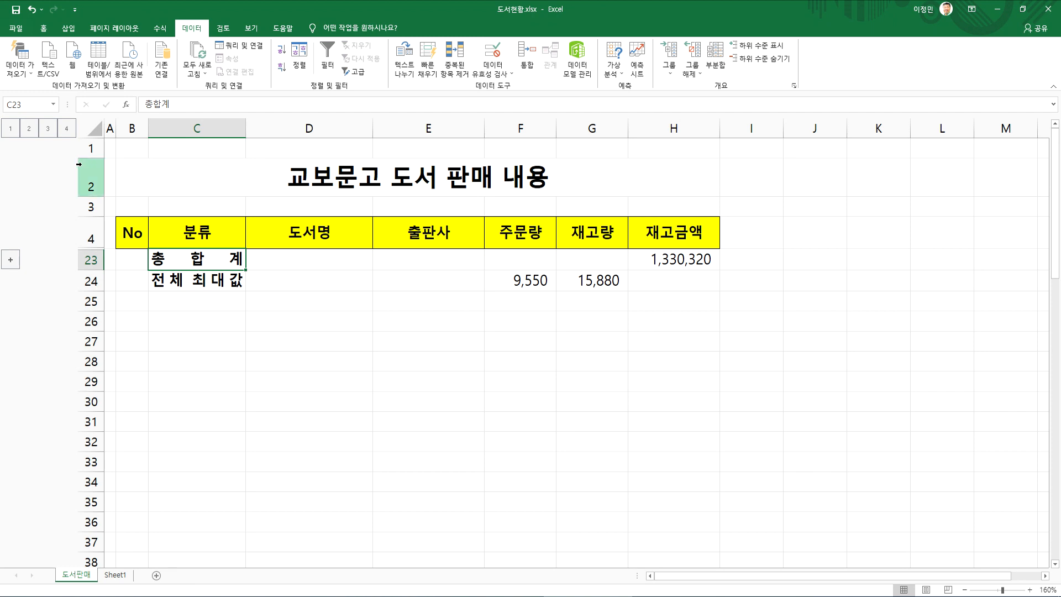
{"action": "left_click", "coordinate": [28, 129]}
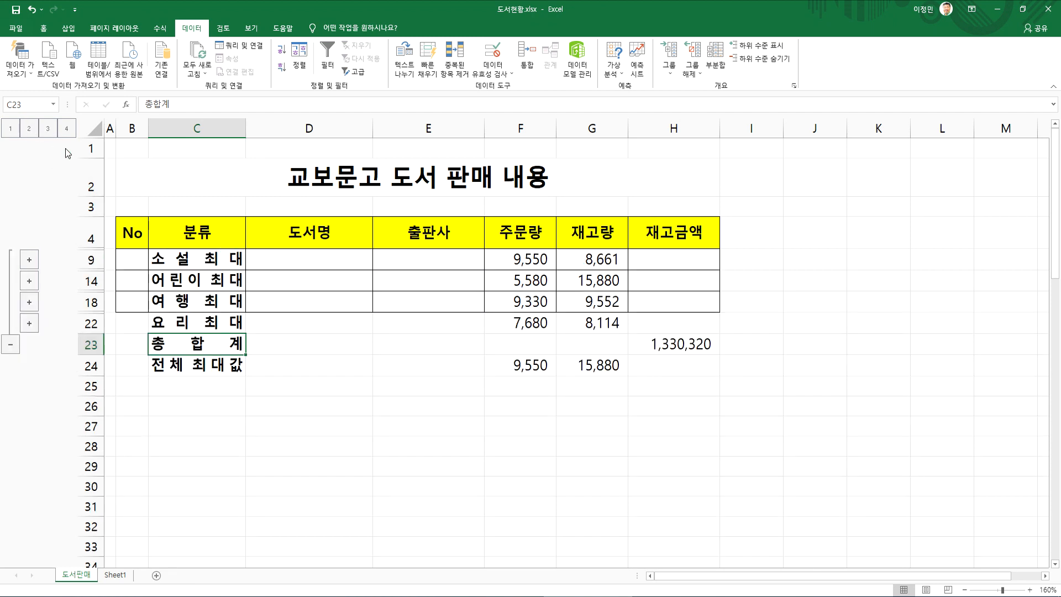
{"action": "left_click", "coordinate": [48, 129]}
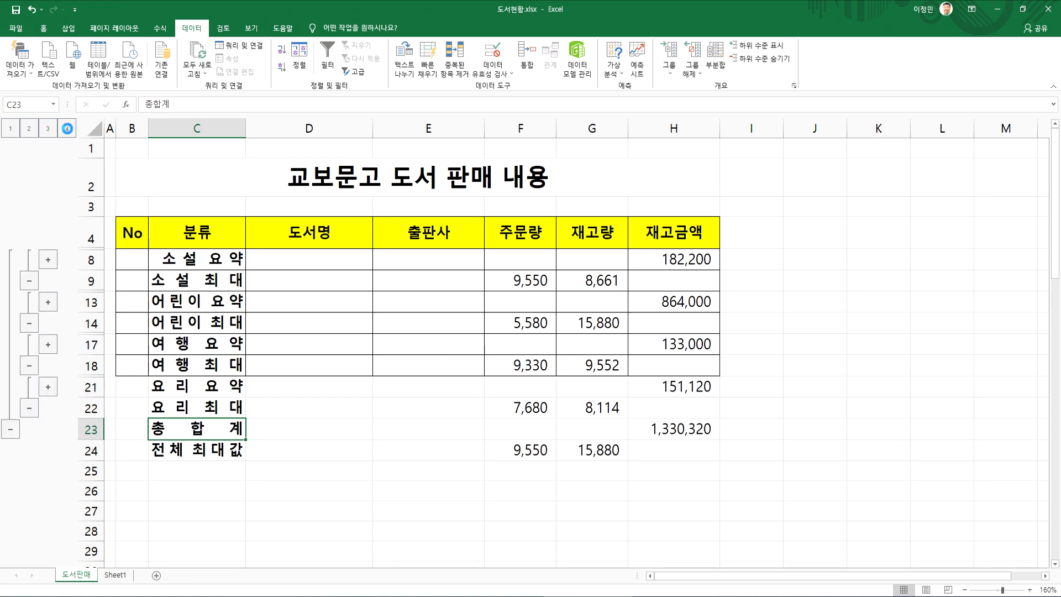
{"action": "left_click", "coordinate": [66, 128]}
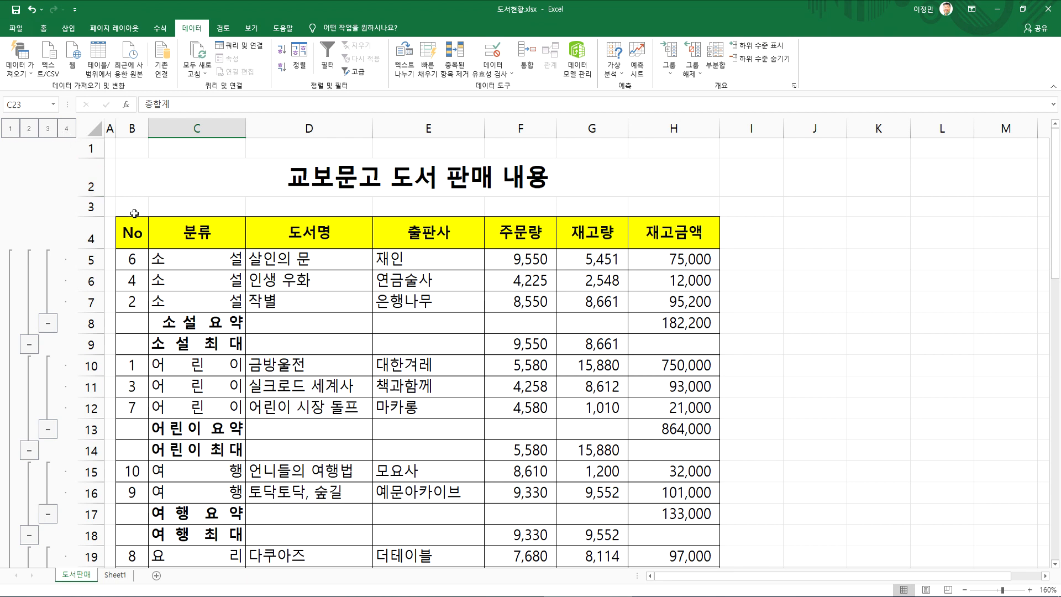
Collapse the outline to level 1 and expand it to level 4, twice, ending with all rows shown
{"action": "left_click", "coordinate": [13, 128]}
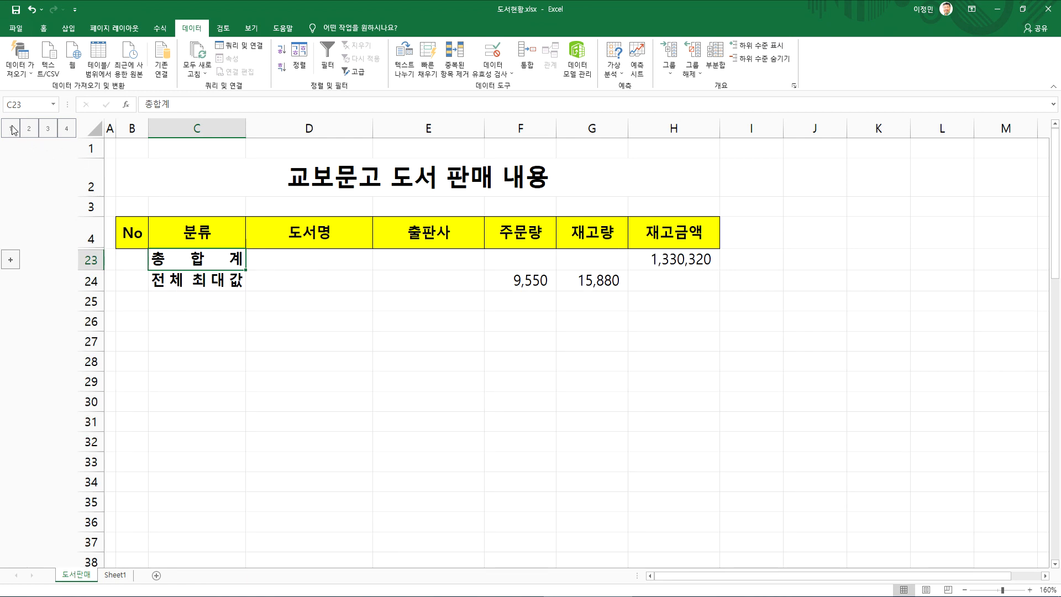
{"action": "left_click", "coordinate": [66, 128]}
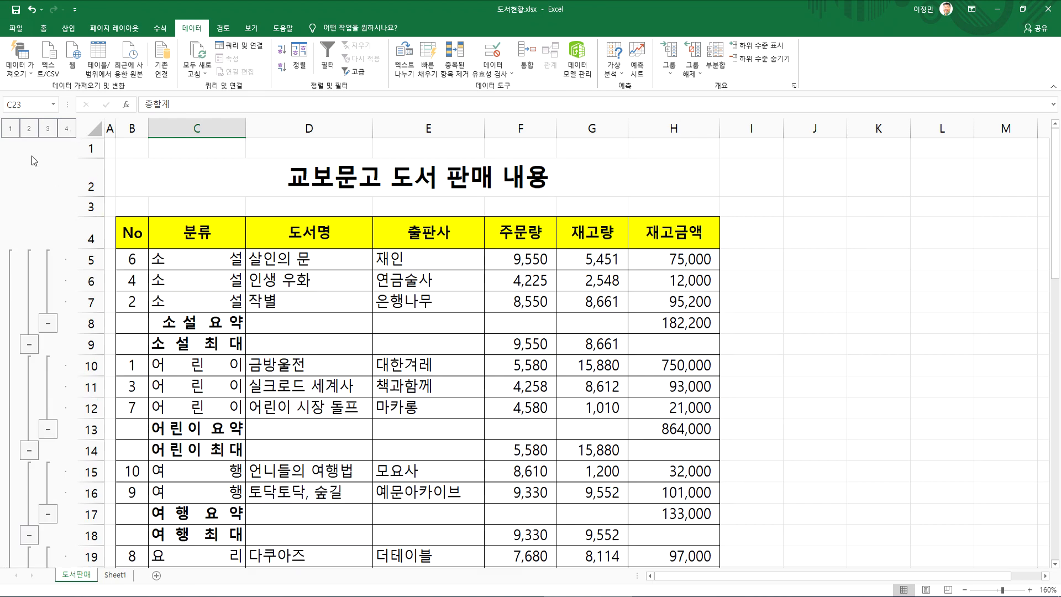
{"action": "left_click", "coordinate": [11, 129]}
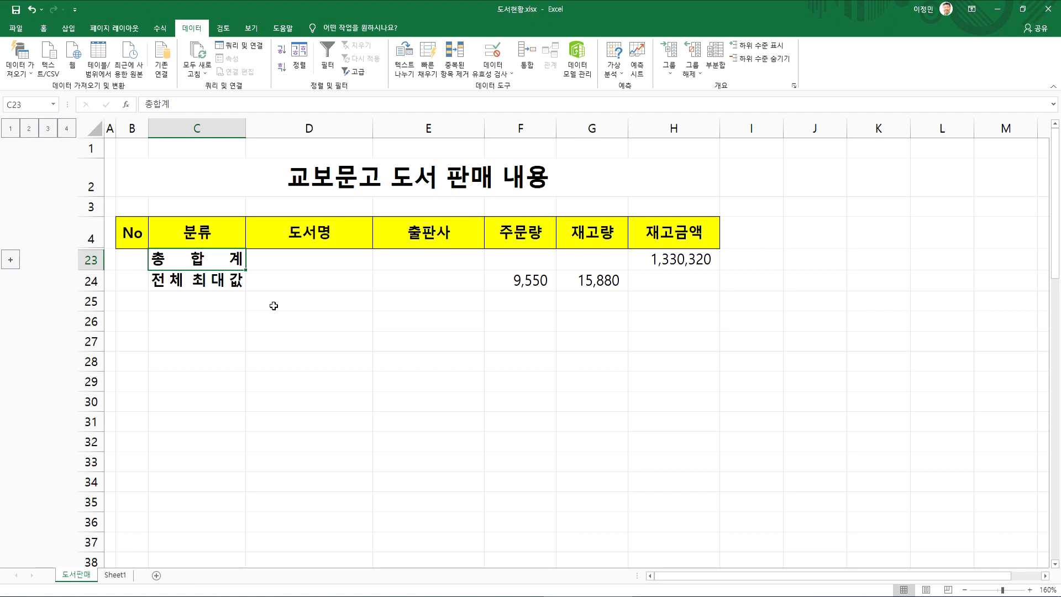
{"action": "left_click", "coordinate": [67, 128]}
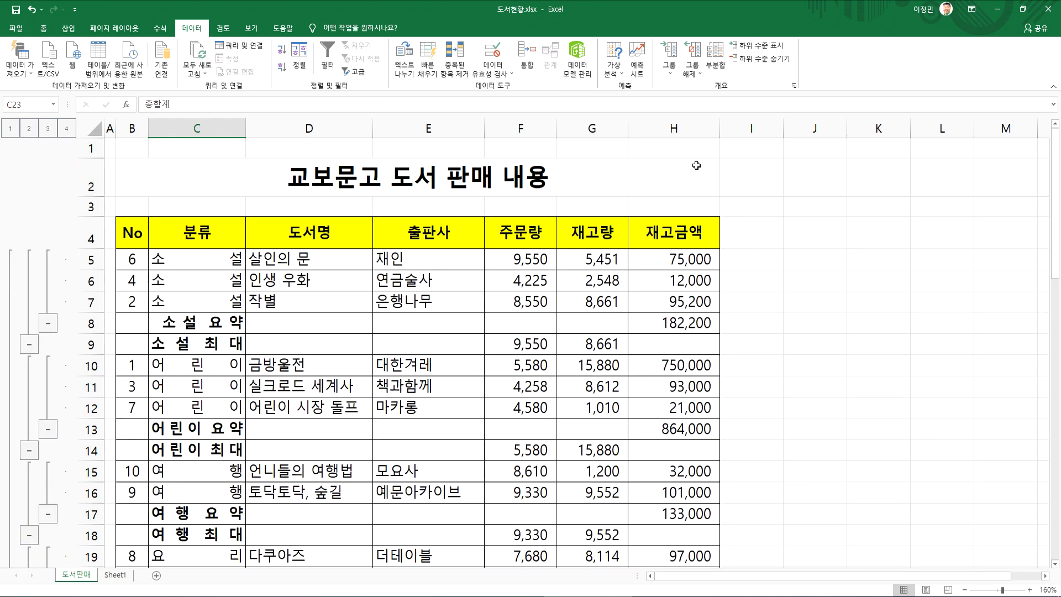
Clear the outline from the subtotaled table with 개요 지우기, and look over the 요약 and 최대 rows
{"action": "left_click", "coordinate": [700, 77]}
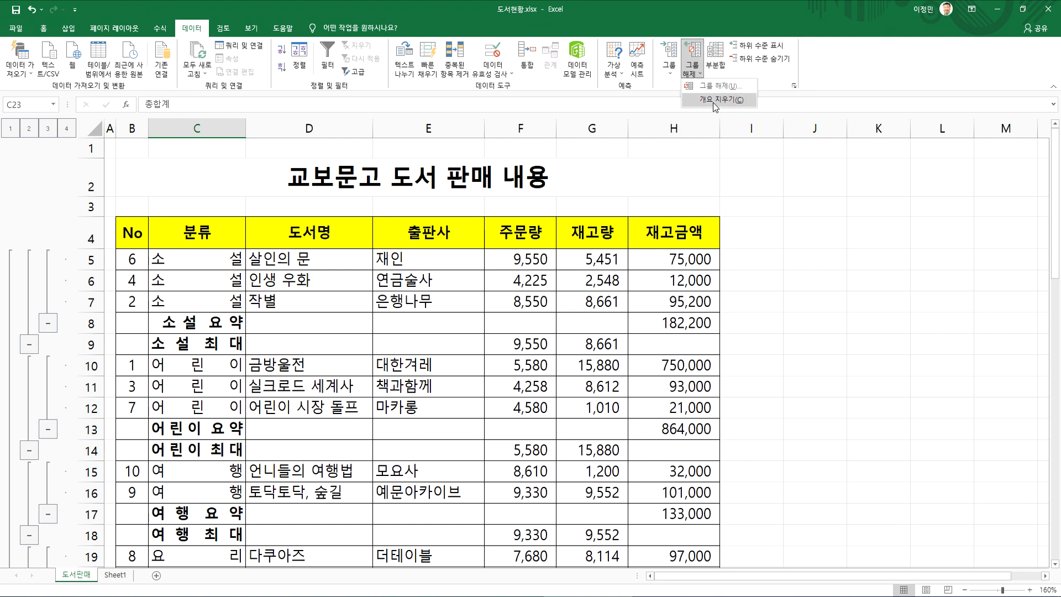
{"action": "left_click", "coordinate": [701, 77]}
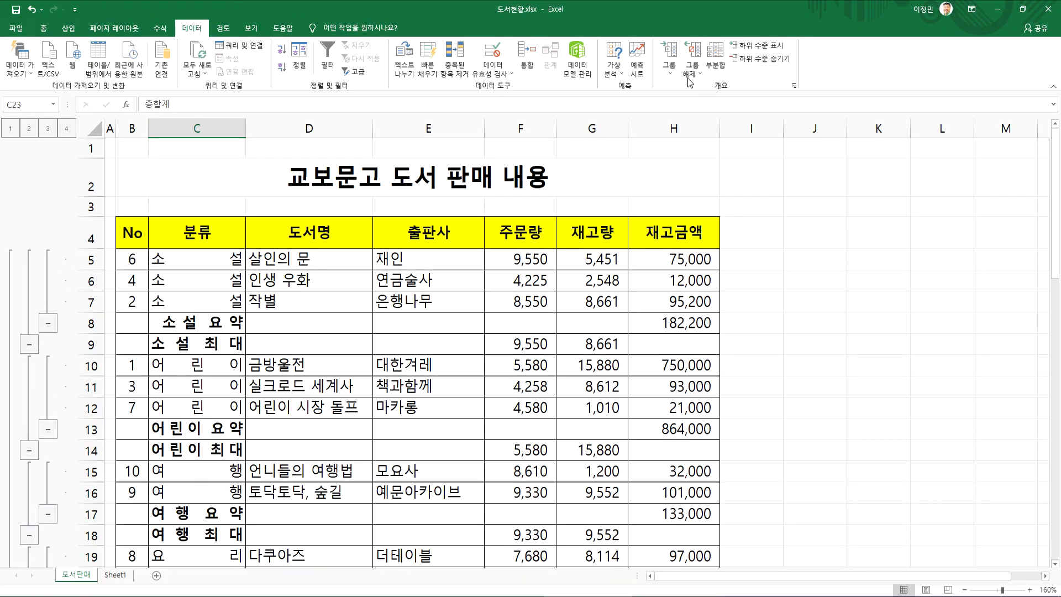
{"action": "left_click", "coordinate": [690, 79]}
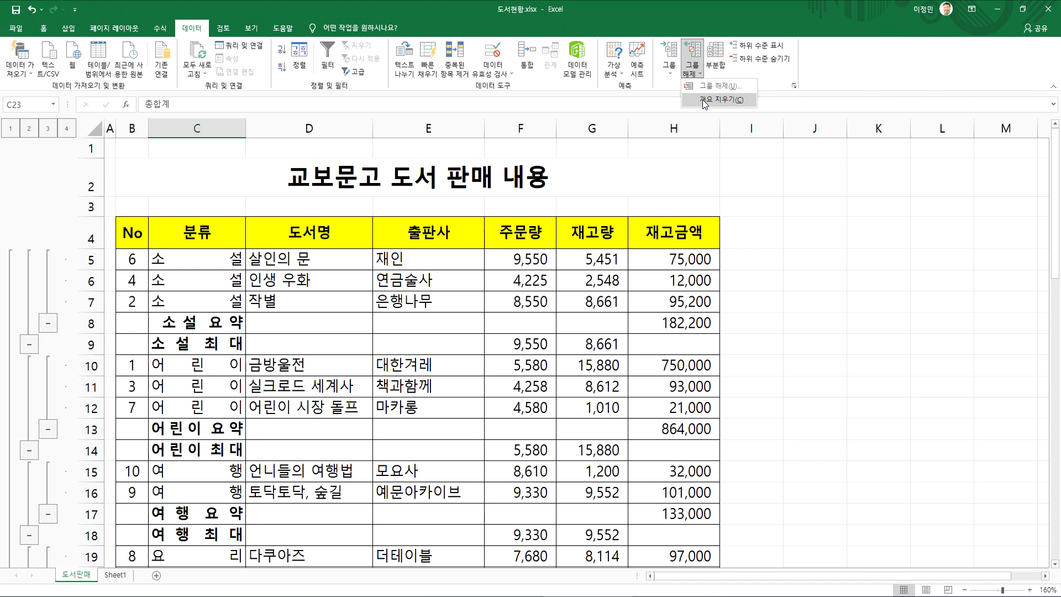
{"action": "left_click", "coordinate": [707, 100]}
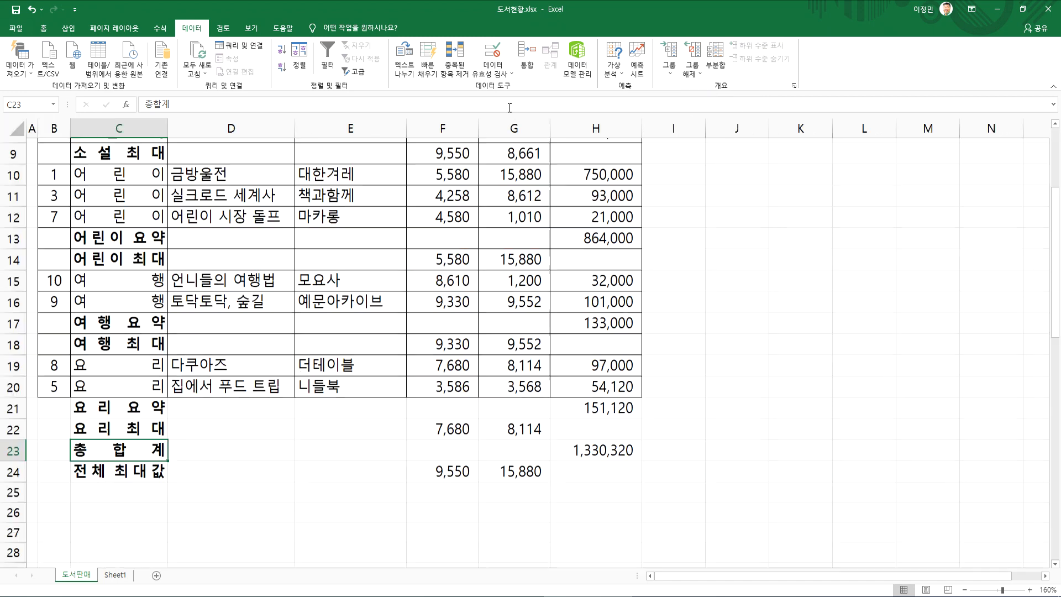
{"action": "scroll", "coordinate": [61, 191], "scroll_direction": "up", "scroll_amount": 4}
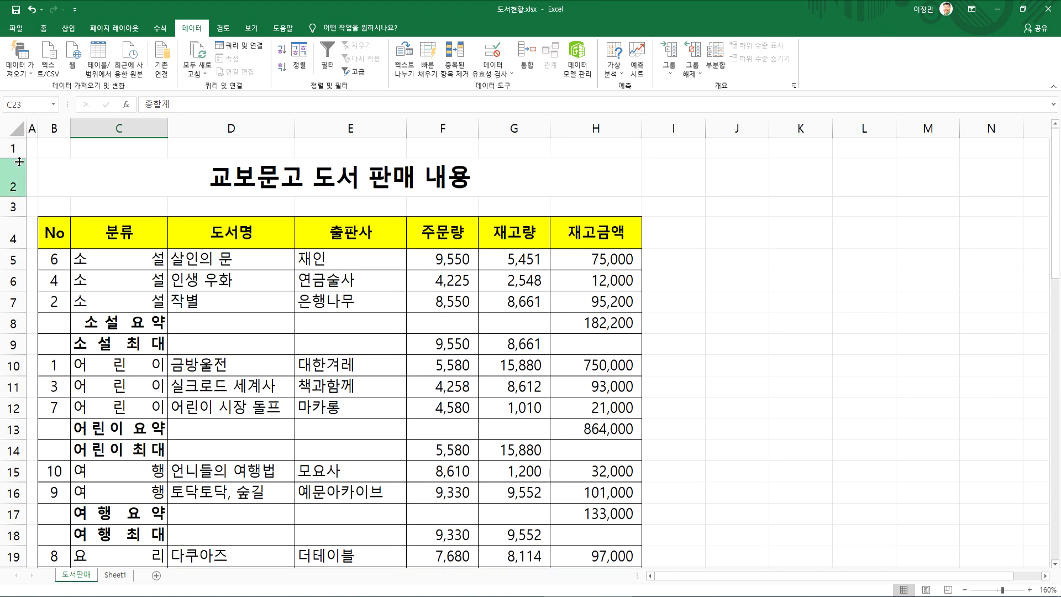
{"action": "left_click", "coordinate": [86, 259]}
{"action": "scroll", "coordinate": [111, 264], "scroll_direction": "down", "scroll_amount": 4}
{"action": "scroll", "coordinate": [111, 264], "scroll_direction": "up", "scroll_amount": 4}
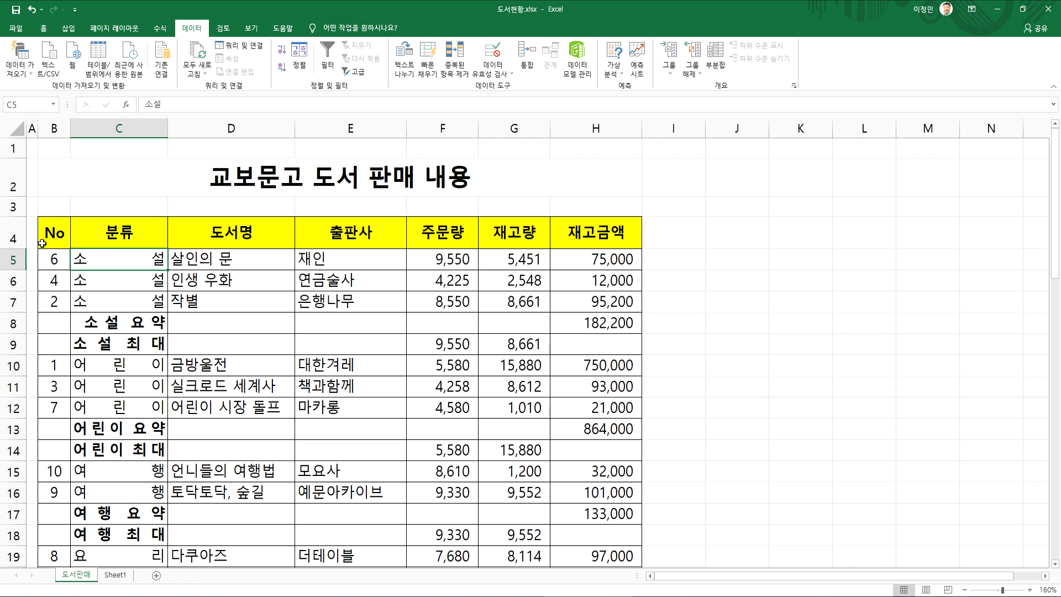
Rebuild the outline for the subtotaled table with 자동 개요, and check the grouped rows
{"action": "left_click", "coordinate": [691, 74]}
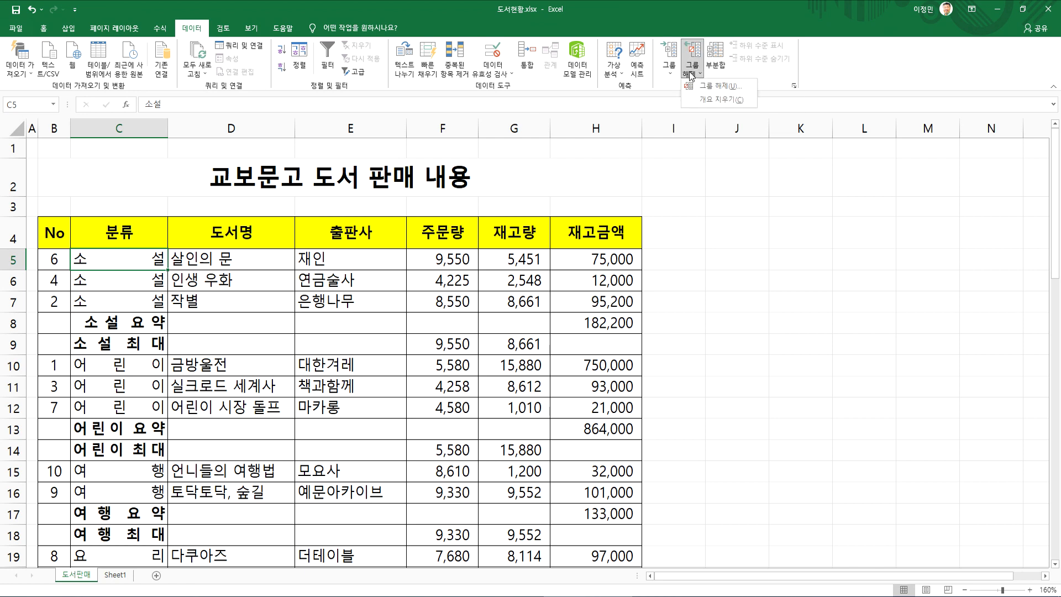
{"action": "left_click", "coordinate": [671, 75]}
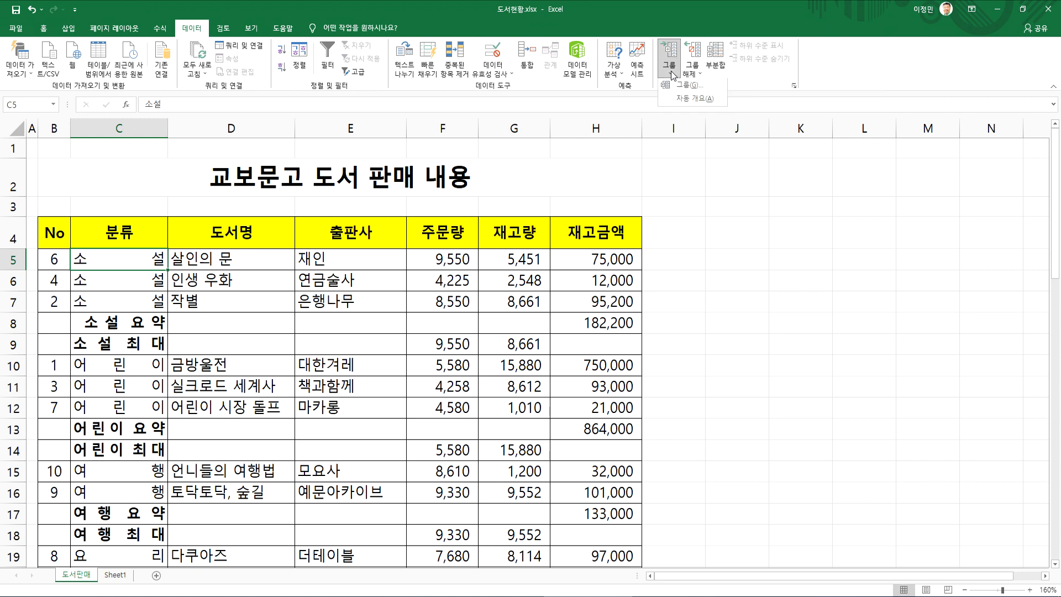
{"action": "left_click", "coordinate": [684, 100]}
{"action": "scroll", "coordinate": [185, 251], "scroll_direction": "down", "scroll_amount": 4}
{"action": "scroll", "coordinate": [188, 251], "scroll_direction": "up", "scroll_amount": 3}
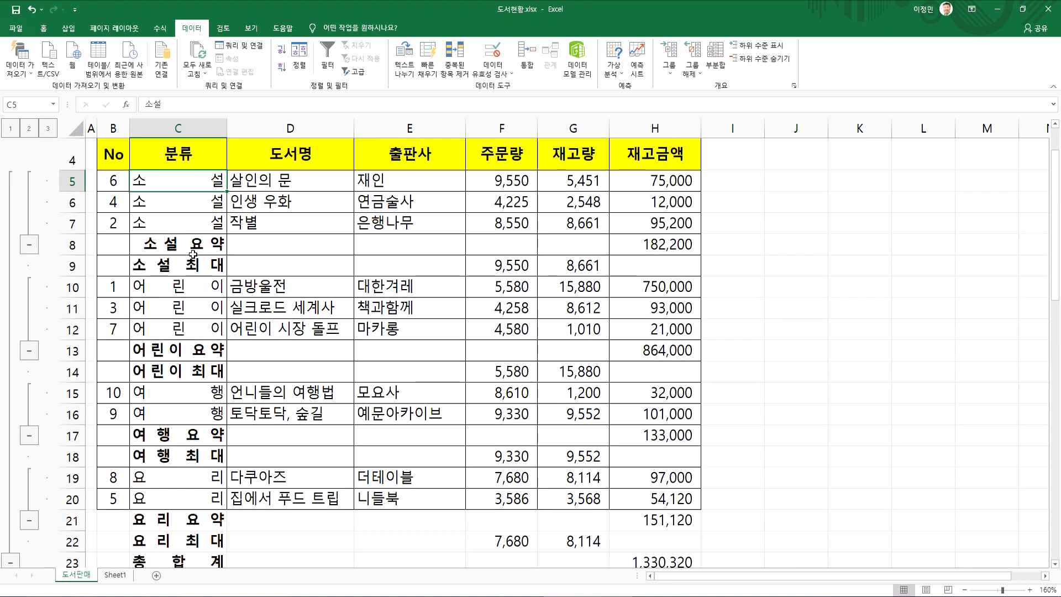
{"action": "scroll", "coordinate": [192, 253], "scroll_direction": "up", "scroll_amount": 1}
{"action": "scroll", "coordinate": [195, 253], "scroll_direction": "down", "scroll_amount": 4}
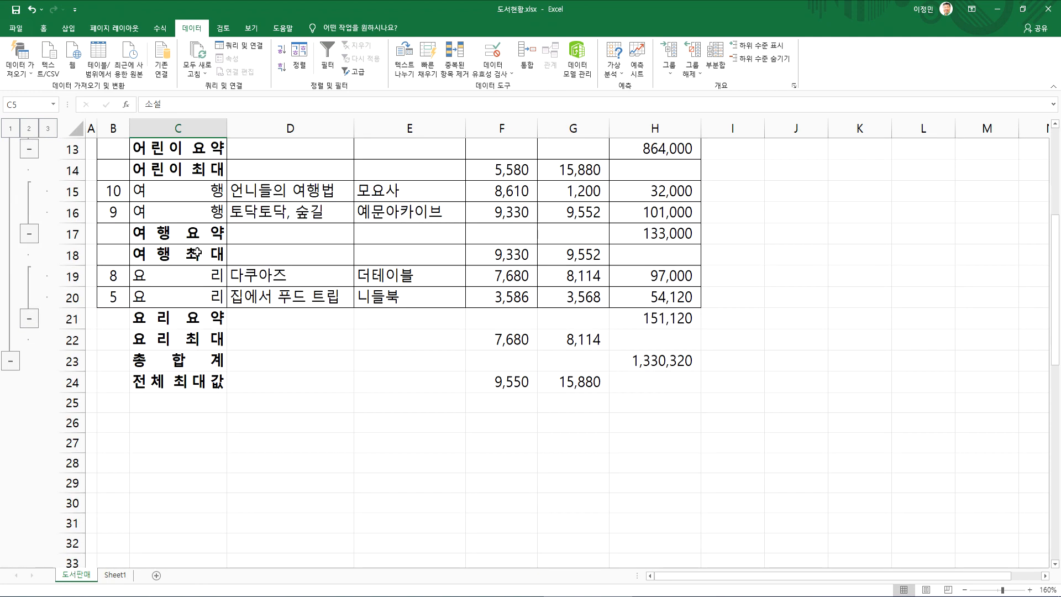
Remove all subtotals from the table with 모두 제거, and select the No header in B4
{"action": "left_click", "coordinate": [716, 59]}
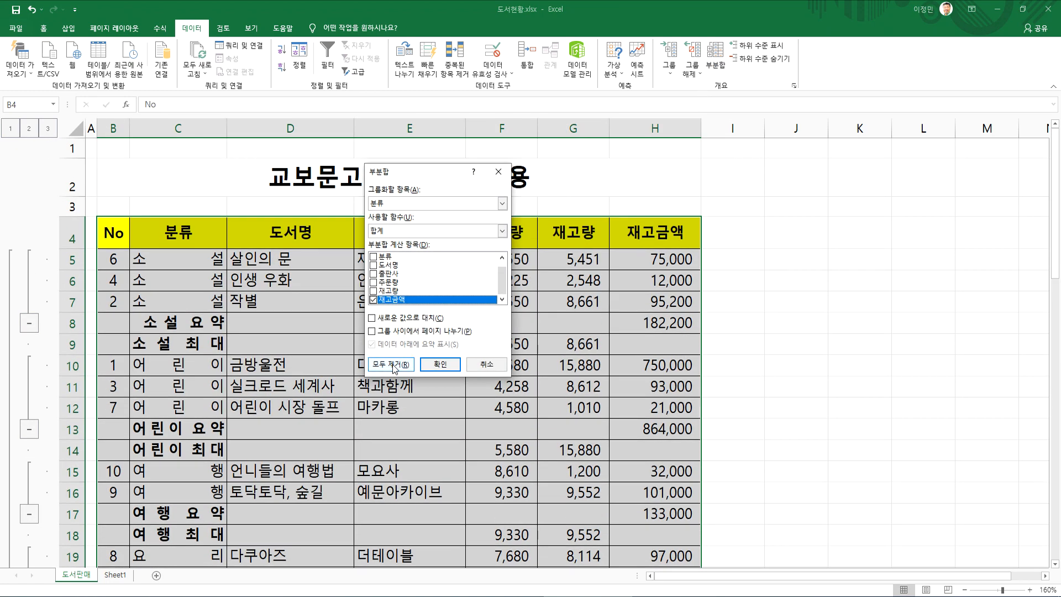
{"action": "left_click", "coordinate": [391, 365]}
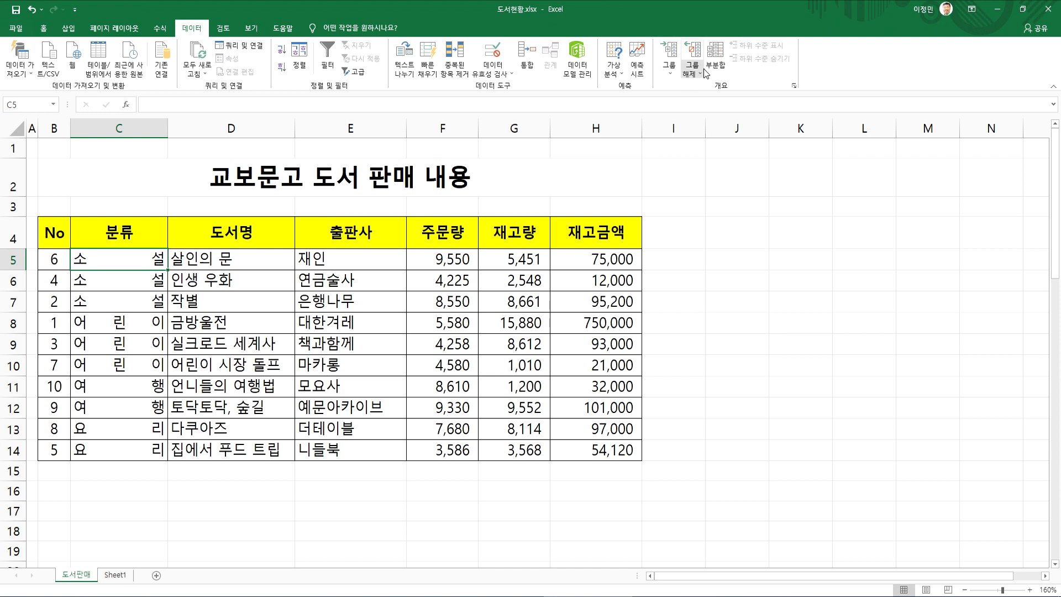
{"action": "left_click", "coordinate": [64, 258]}
{"action": "left_click", "coordinate": [51, 237]}
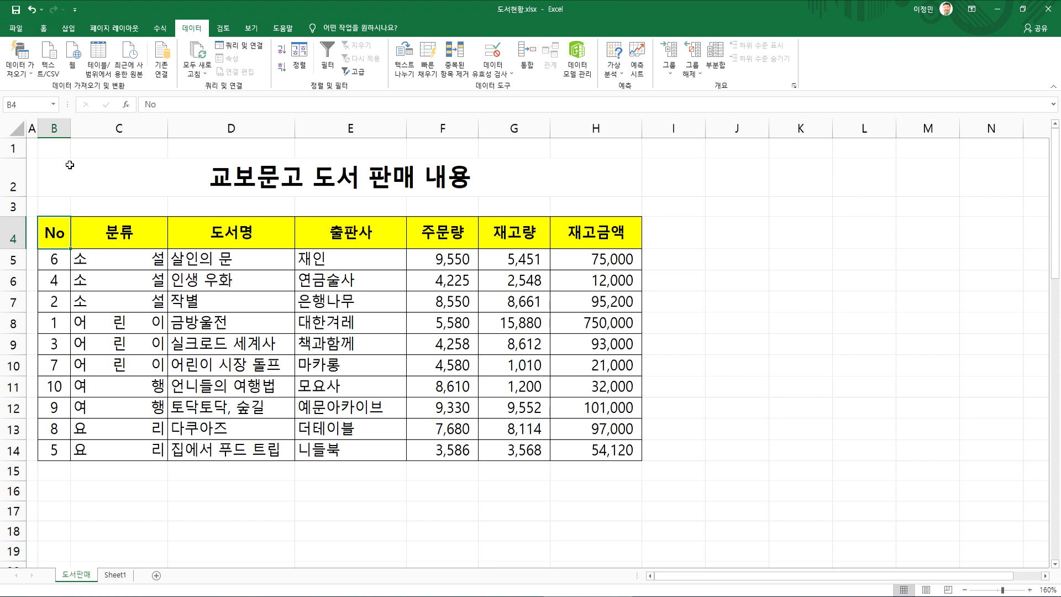
{"action": "left_click", "coordinate": [54, 127]}
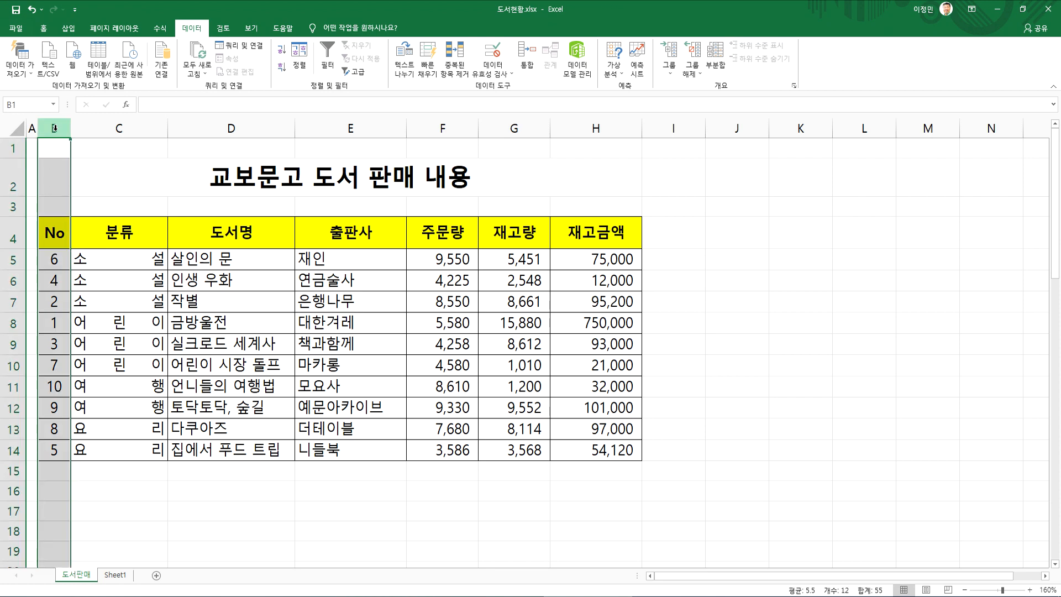
{"action": "left_click", "coordinate": [89, 232]}
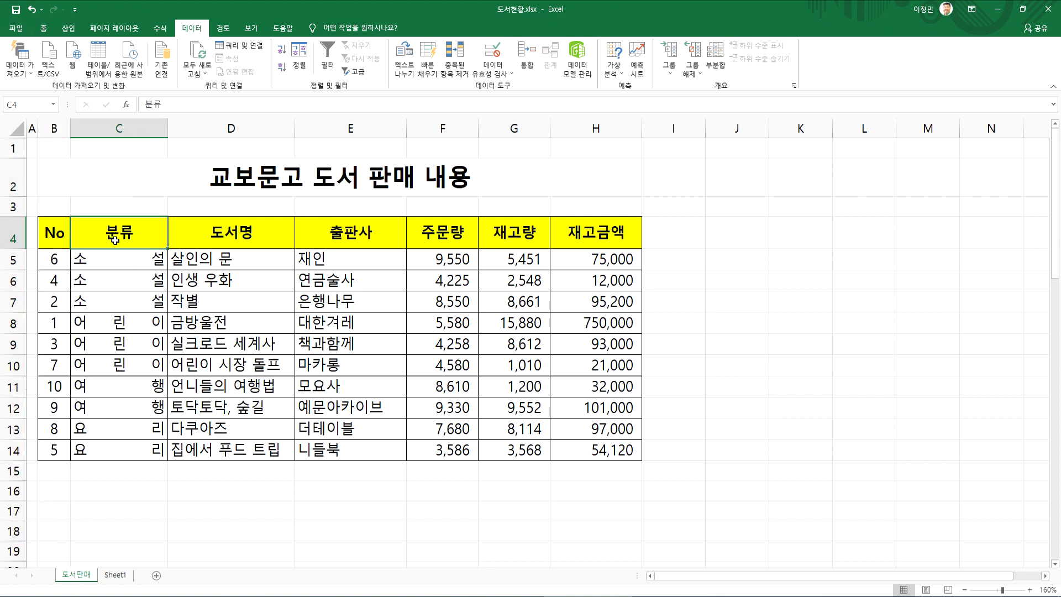
{"action": "left_click_drag", "start_coordinate": [60, 235], "coordinate": [537, 421]}
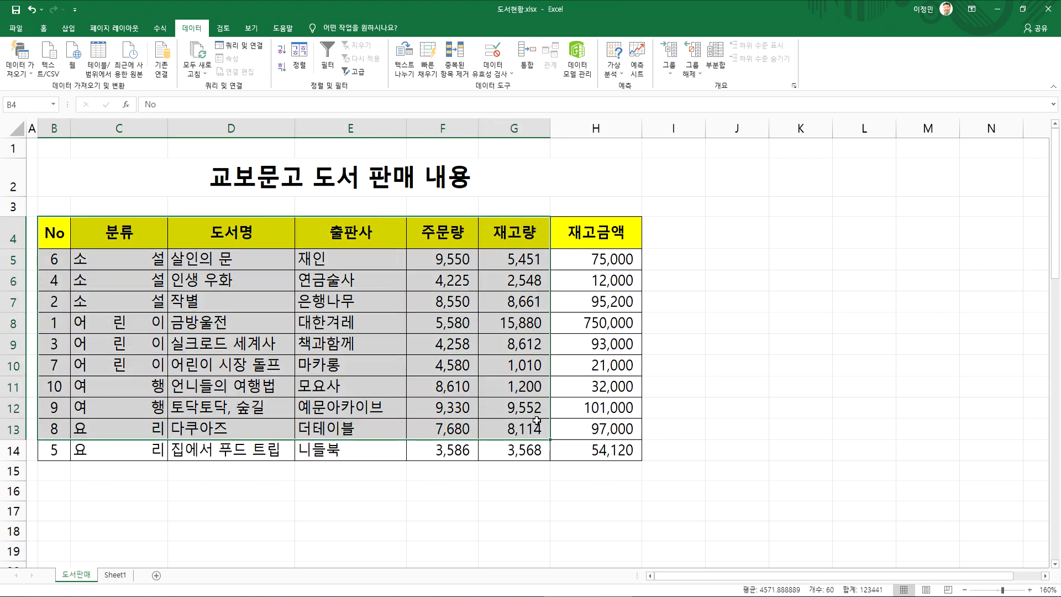
{"action": "left_click", "coordinate": [485, 365]}
Try to run Subtotal from the empty cell M7 outside the table, and dismiss the message
{"action": "left_click", "coordinate": [920, 305]}
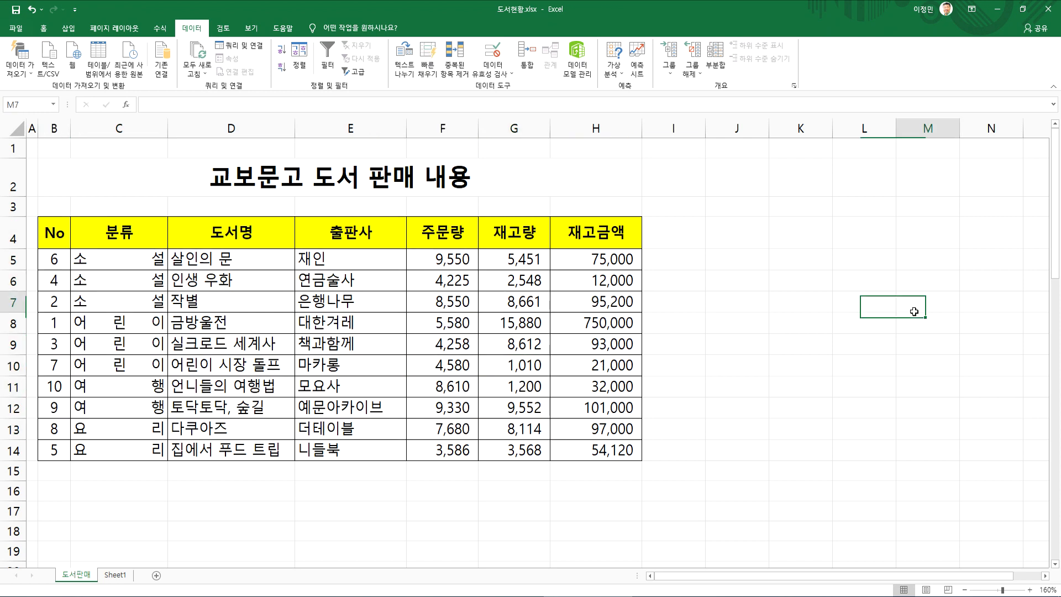
{"action": "left_click", "coordinate": [715, 58]}
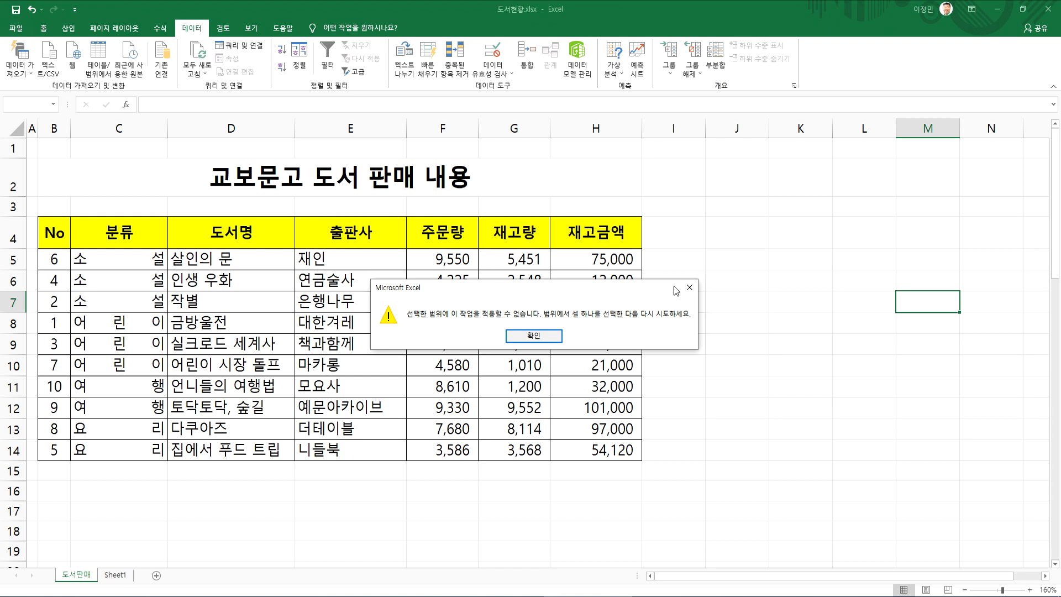
{"action": "left_click", "coordinate": [546, 334]}
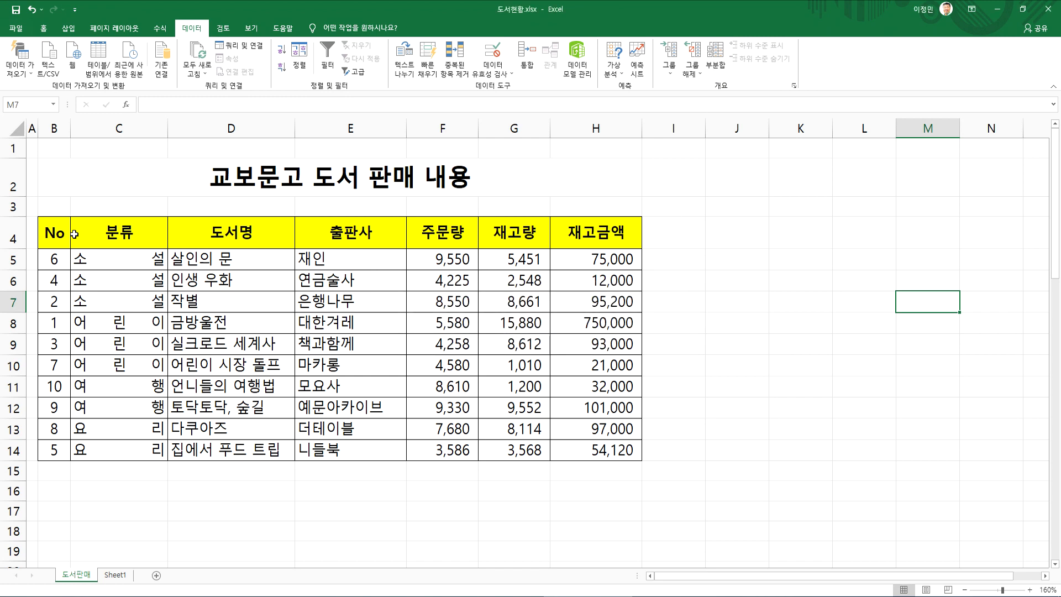
Open the Subtotal settings for the partial range D4:H14, and close them without applying anything
{"action": "left_click_drag", "start_coordinate": [248, 235], "coordinate": [604, 447]}
{"action": "left_click", "coordinate": [716, 55]}
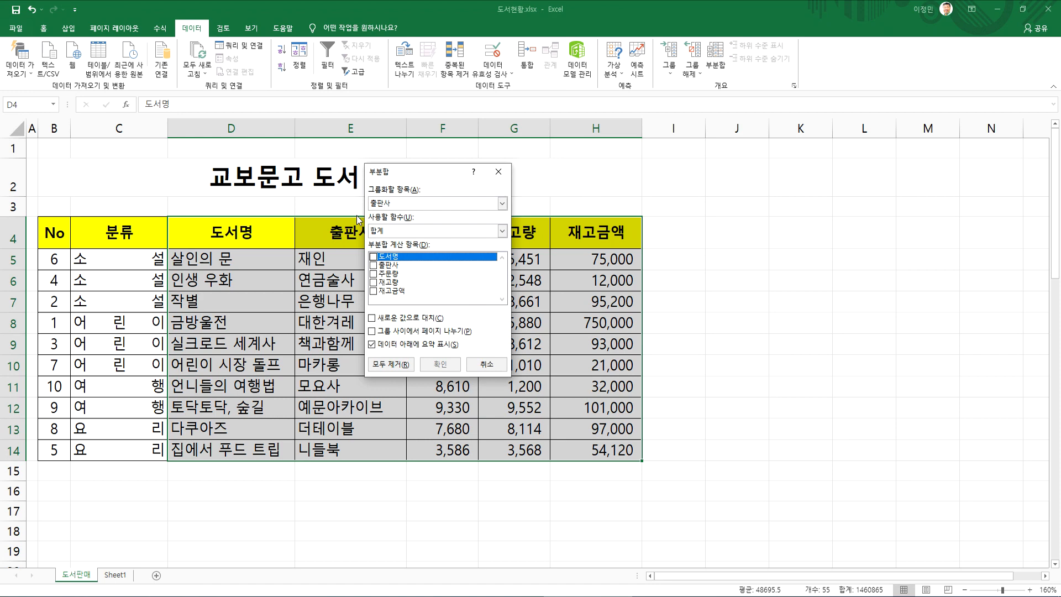
{"action": "key", "text": "Escape"}
Select the whole table B4:H14, open the Subtotal settings from the single cell E8 instead, and cancel them
{"action": "left_click_drag", "start_coordinate": [50, 232], "coordinate": [571, 445]}
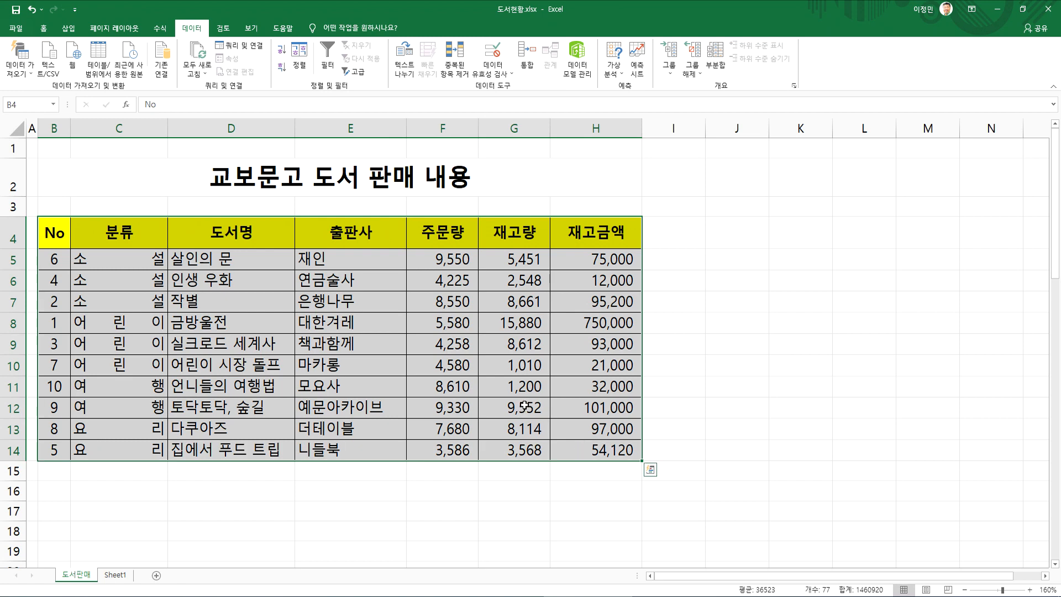
{"action": "left_click", "coordinate": [403, 362]}
{"action": "key", "text": "ctrl+a"}
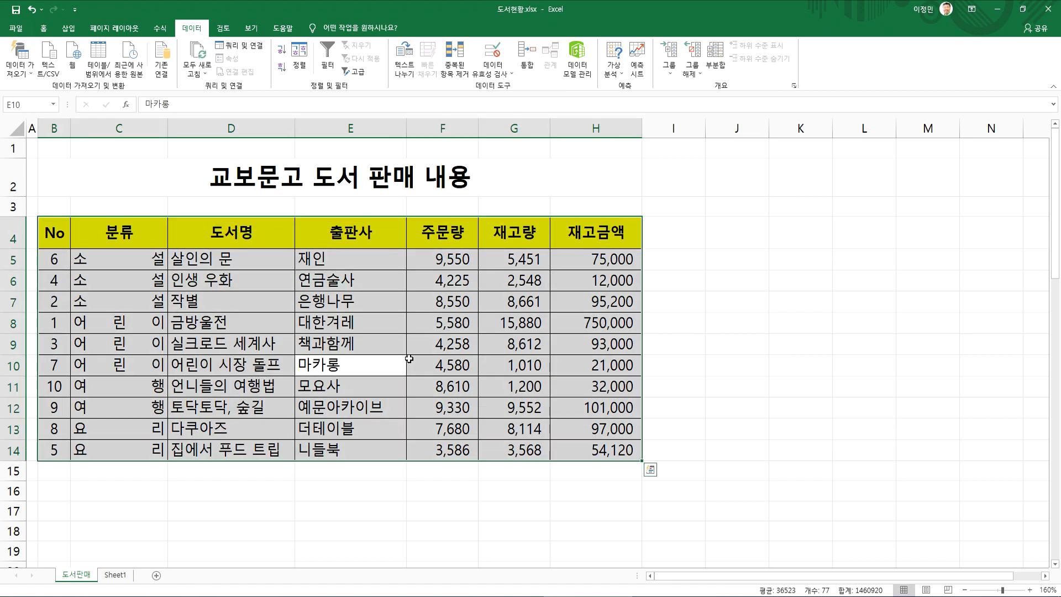
{"action": "left_click", "coordinate": [365, 323]}
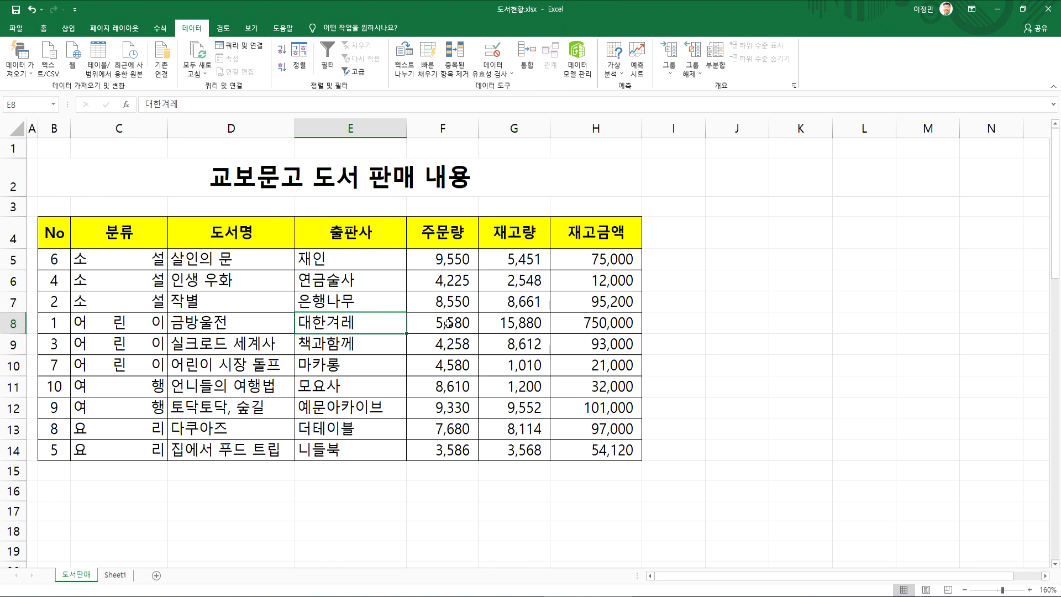
{"action": "left_click", "coordinate": [715, 61]}
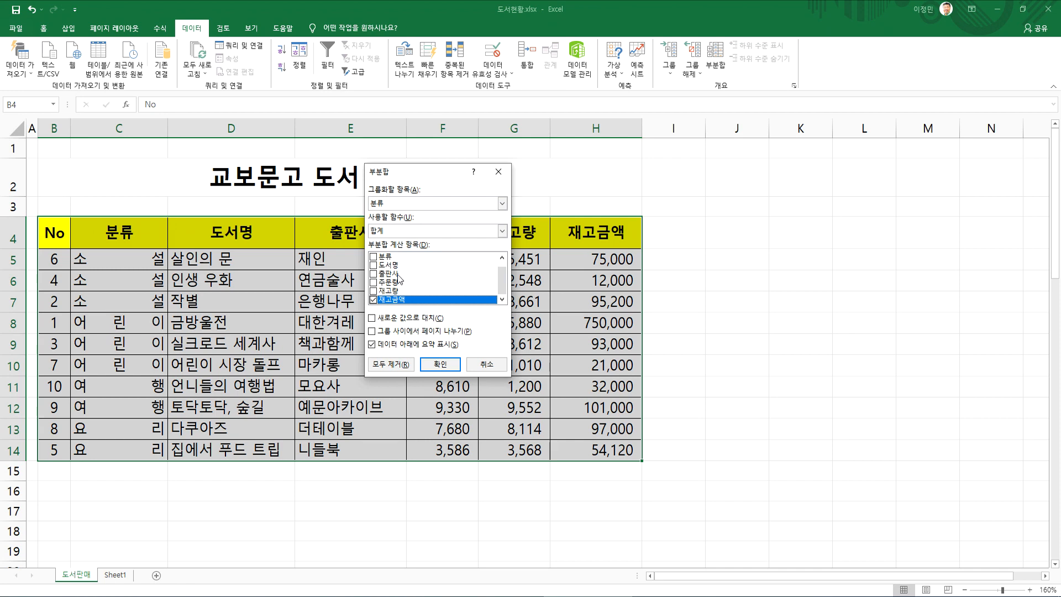
{"action": "key", "text": "Escape"}
{"action": "left_click", "coordinate": [55, 235]}
{"action": "left_click_drag", "start_coordinate": [55, 235], "coordinate": [348, 387]}
{"action": "left_click", "coordinate": [347, 324]}
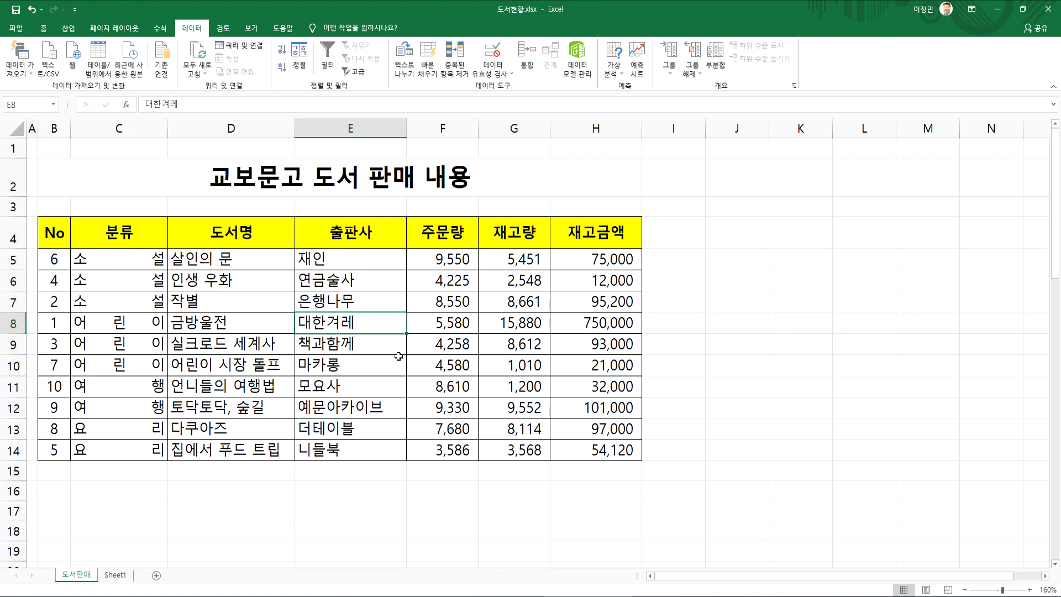
{"action": "left_click", "coordinate": [811, 304]}
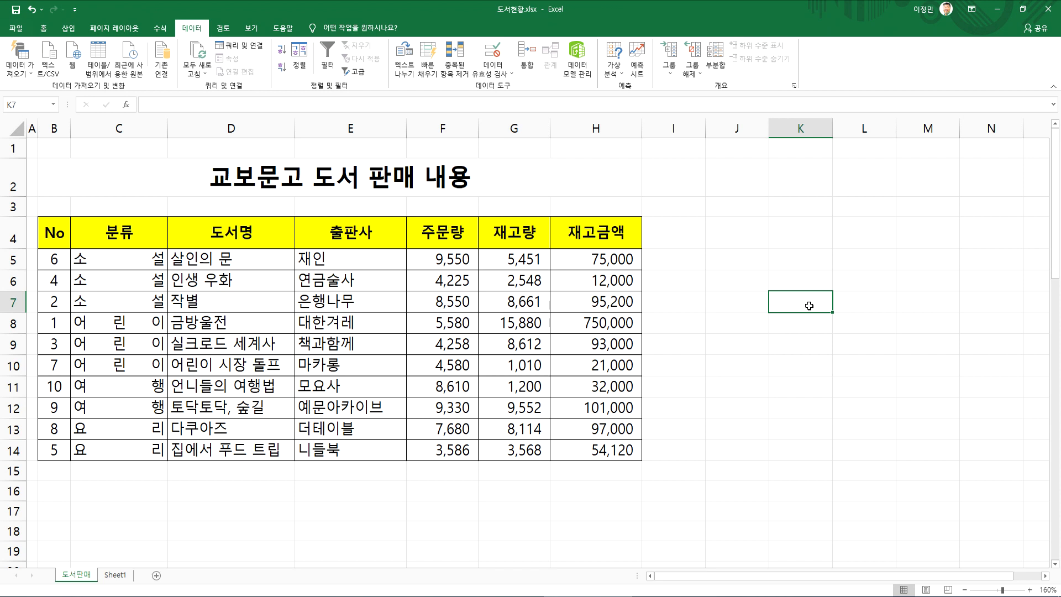
Add 합계 subtotals of 주문량, 재고량 and 재고금액 grouped by 분류 with 새로운 값으로 대치 turned on, and look over the result
{"action": "left_click", "coordinate": [467, 304]}
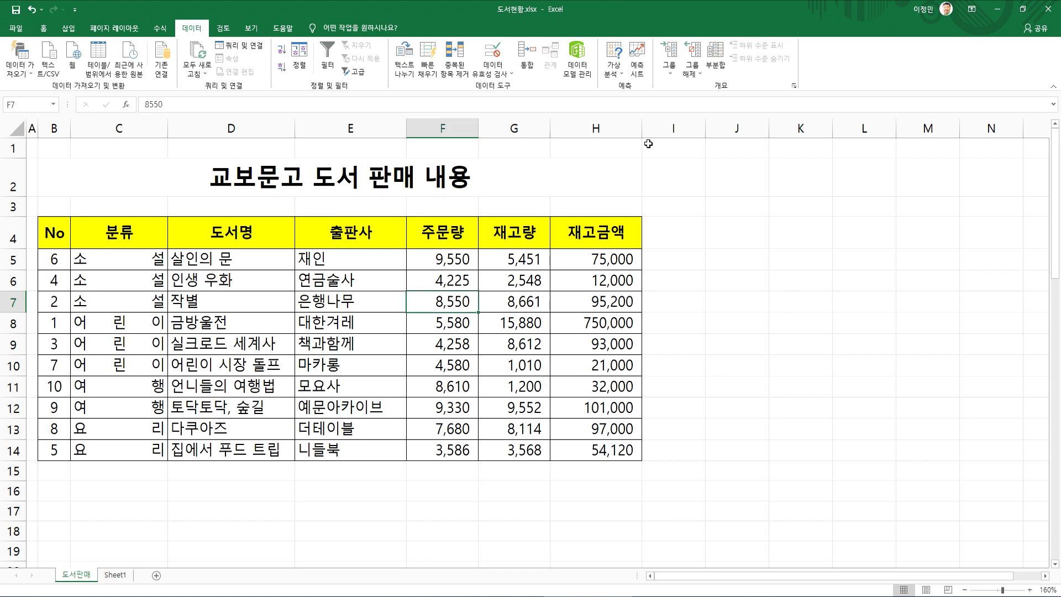
{"action": "left_click", "coordinate": [715, 61]}
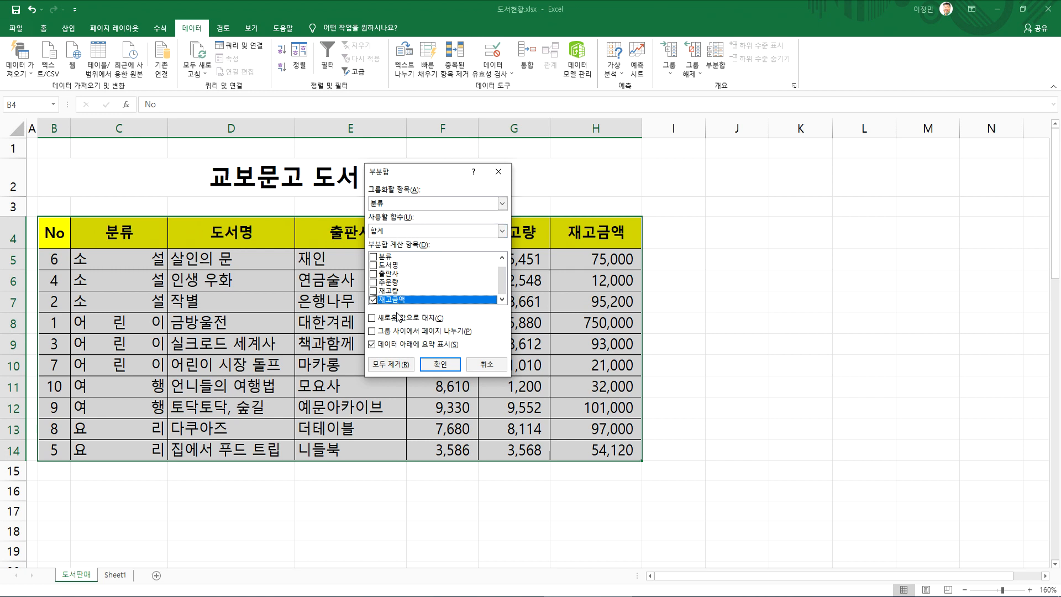
{"action": "left_click", "coordinate": [374, 282]}
{"action": "left_click", "coordinate": [373, 291]}
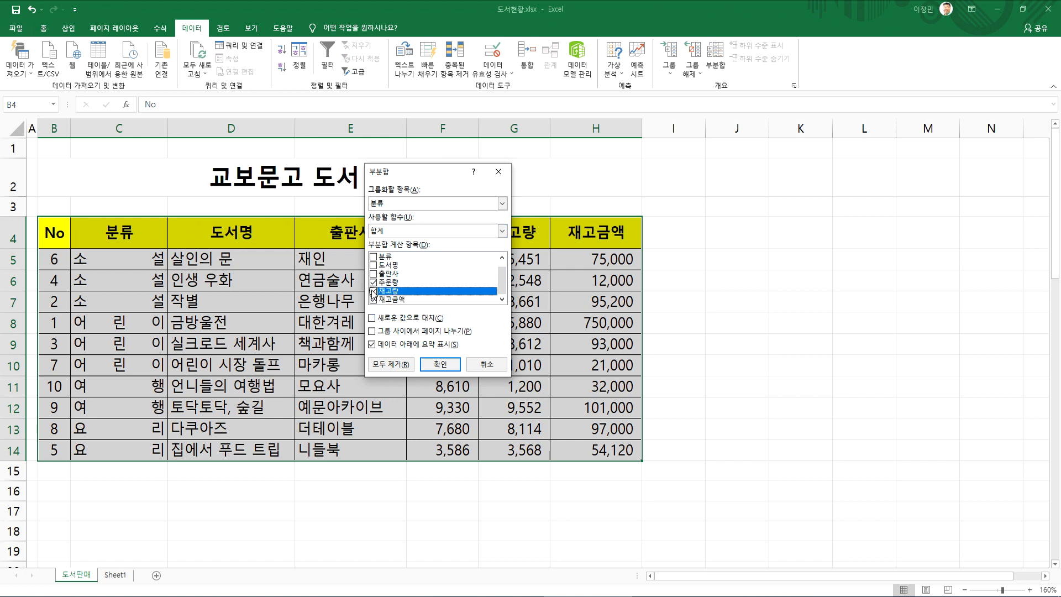
{"action": "left_click", "coordinate": [395, 319]}
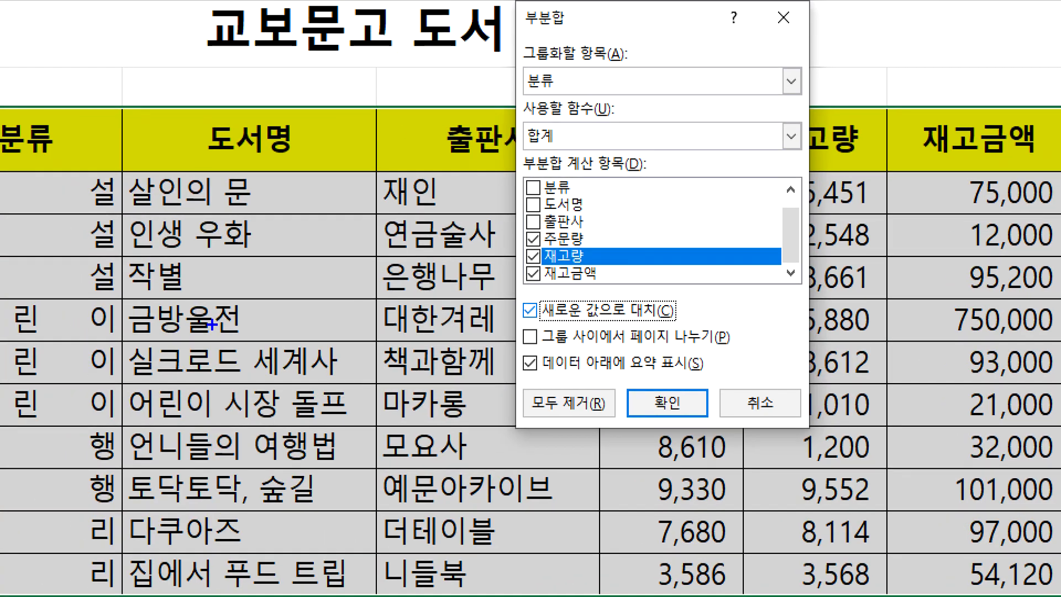
{"action": "mouse_move", "coordinate": [556, 100]}
{"action": "left_mouse_down"}
{"action": "mouse_move", "coordinate": [499, 83]}
{"action": "mouse_move", "coordinate": [561, 116]}
{"action": "left_mouse_up"}
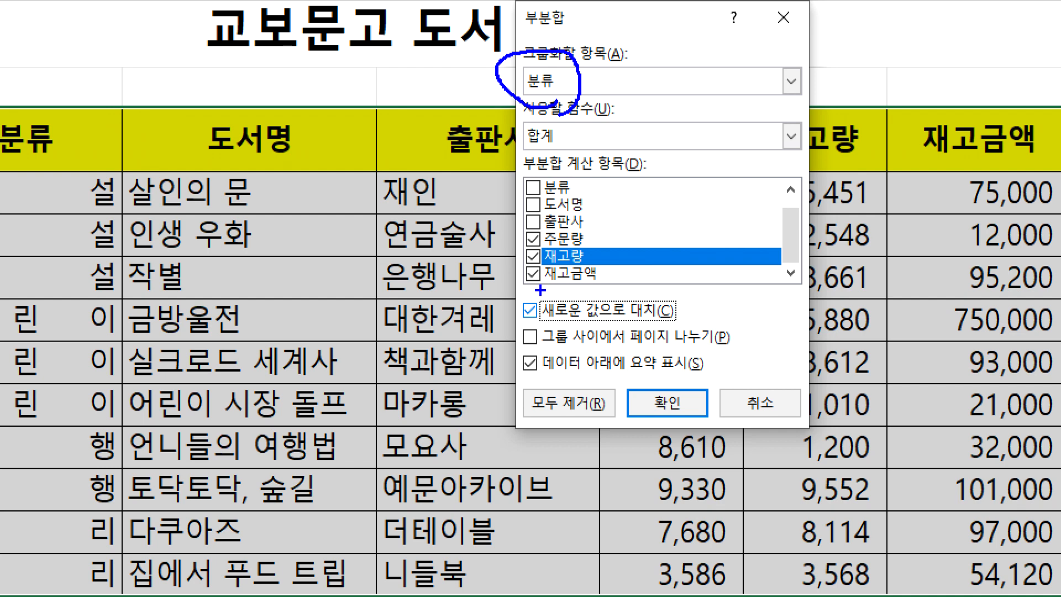
{"action": "left_click_drag", "start_coordinate": [528, 276], "coordinate": [562, 267]}
{"action": "mouse_move", "coordinate": [567, 157]}
{"action": "left_mouse_down"}
{"action": "mouse_move", "coordinate": [505, 145]}
{"action": "mouse_move", "coordinate": [572, 157]}
{"action": "left_mouse_up"}
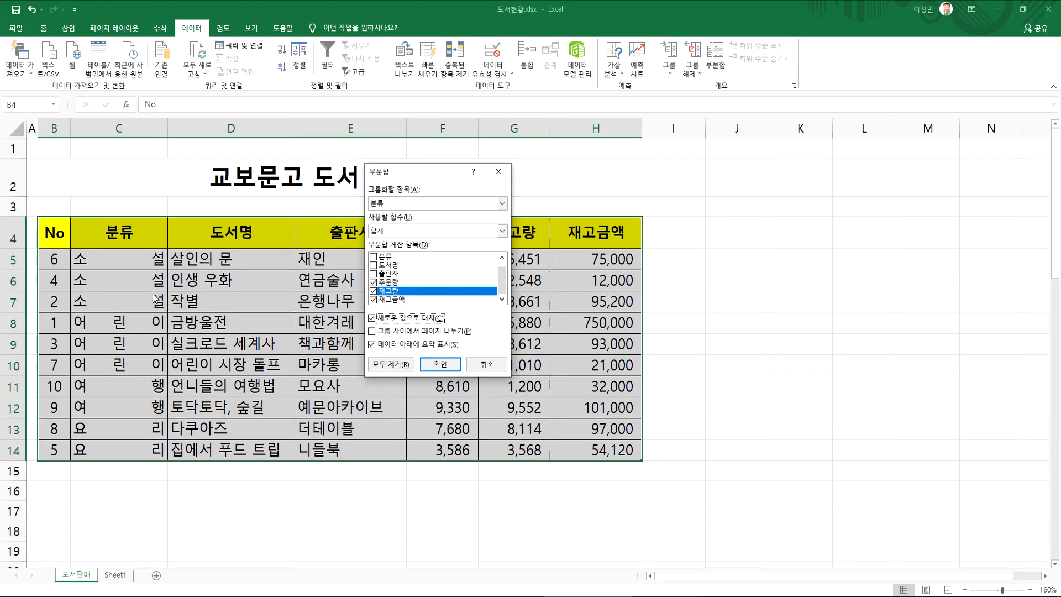
{"action": "left_click", "coordinate": [440, 364]}
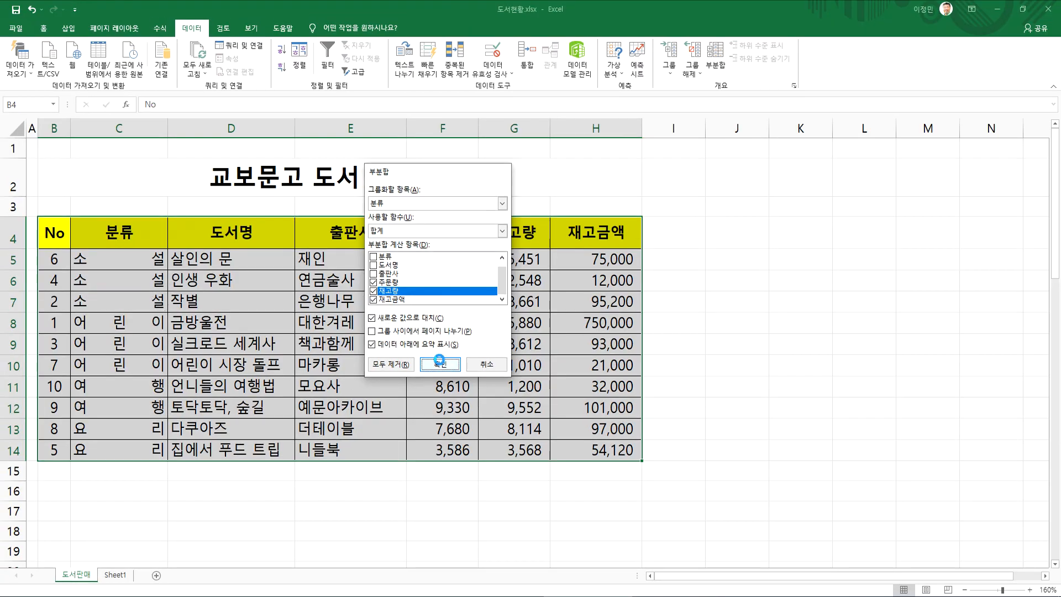
{"action": "left_click_drag", "start_coordinate": [489, 264], "coordinate": [651, 301]}
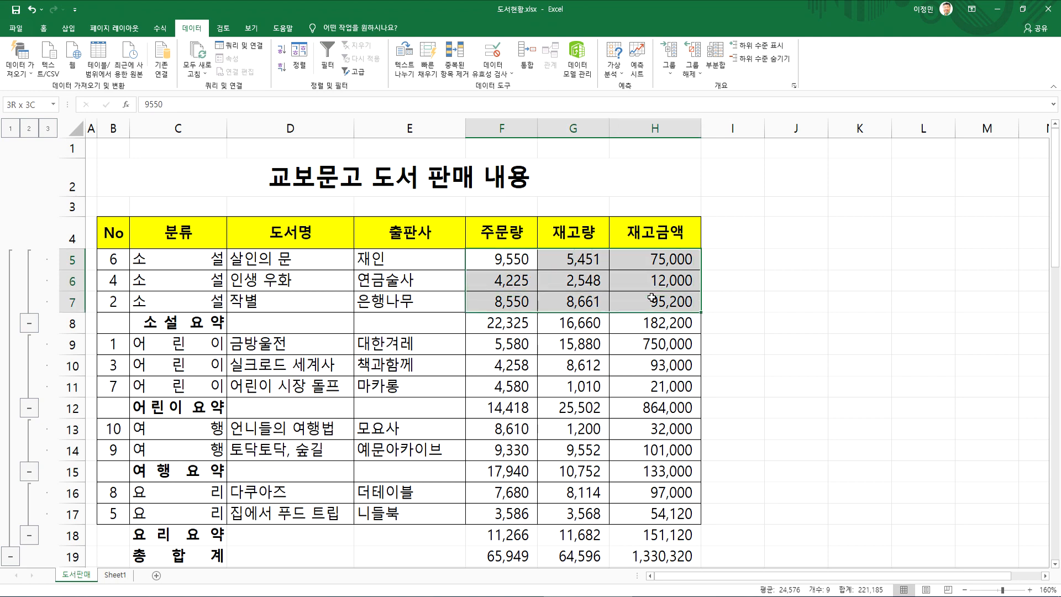
{"action": "scroll", "coordinate": [234, 314], "scroll_direction": "down", "scroll_amount": 3}
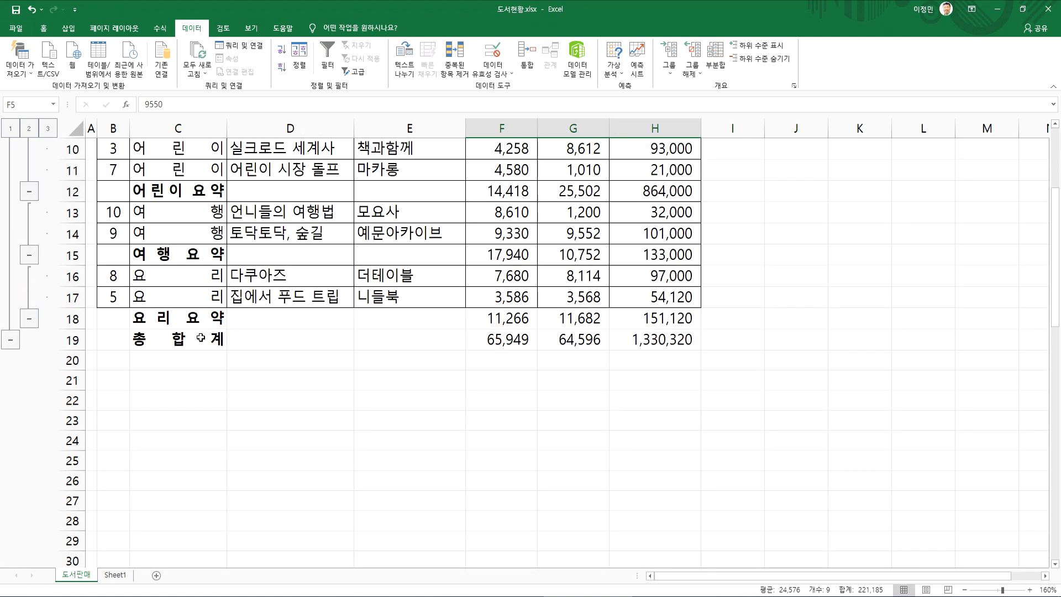
Add 평균 subtotals by 분류 for 주문량, 재고량 and 재고금액, with 새로운 값으로 대치 turned off to keep the 합계 rows
{"action": "left_click", "coordinate": [200, 337]}
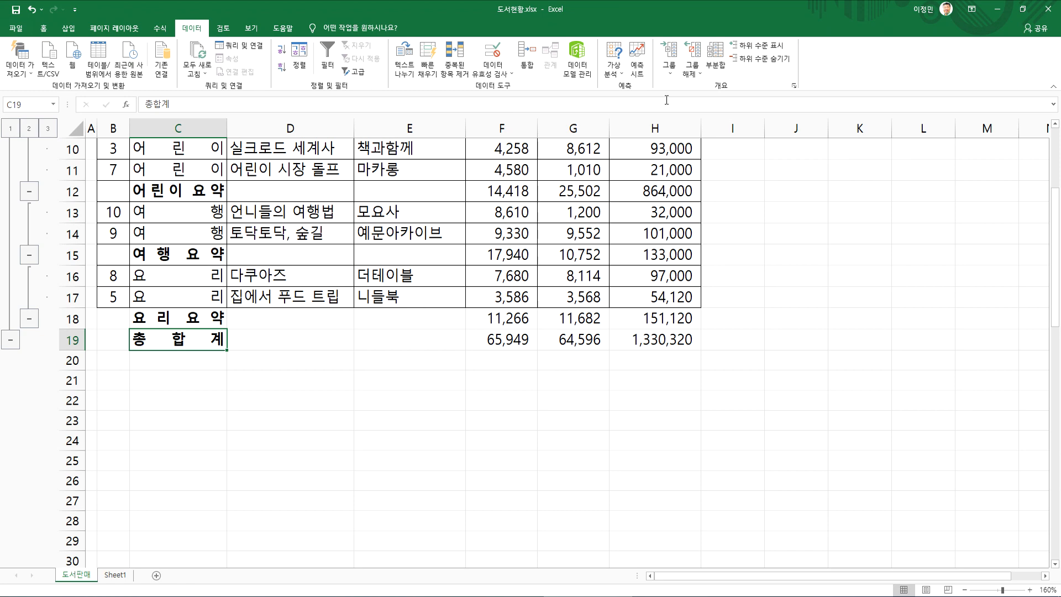
{"action": "left_click", "coordinate": [715, 58]}
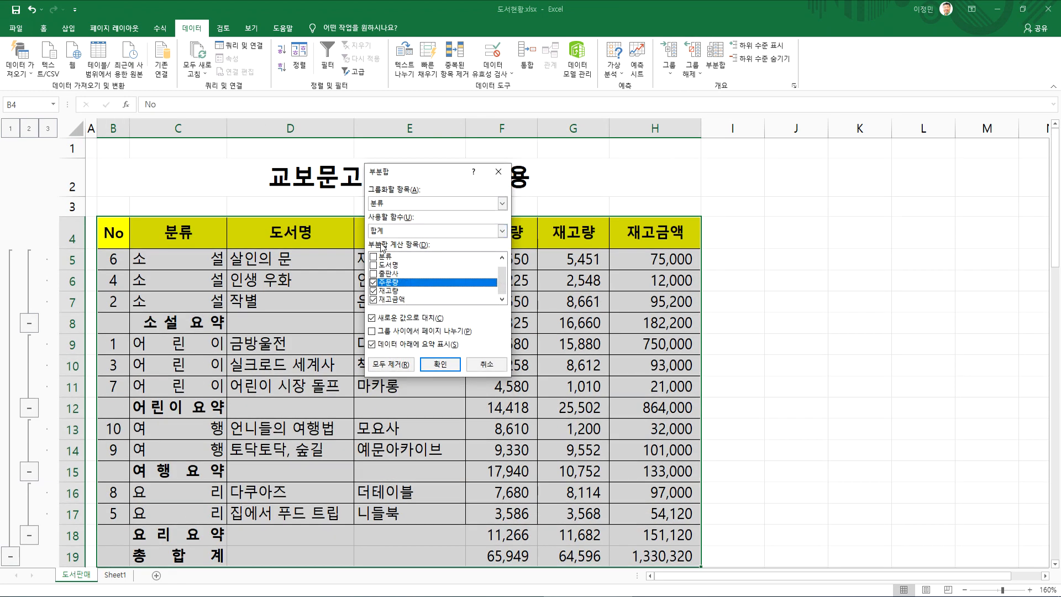
{"action": "left_click", "coordinate": [382, 232]}
{"action": "left_click", "coordinate": [399, 258]}
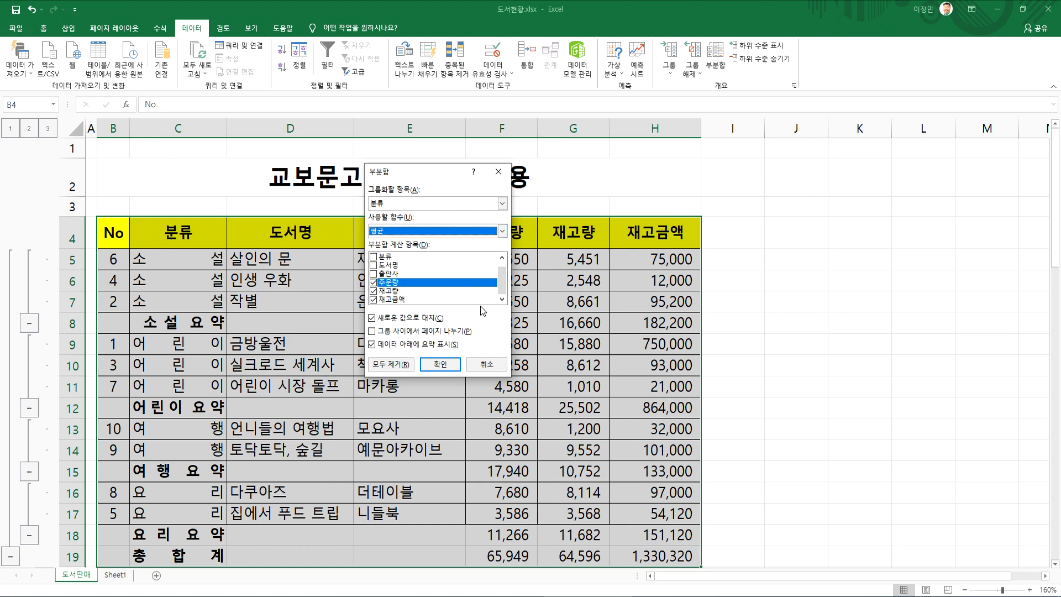
{"action": "left_click_drag", "start_coordinate": [409, 174], "coordinate": [638, 210]}
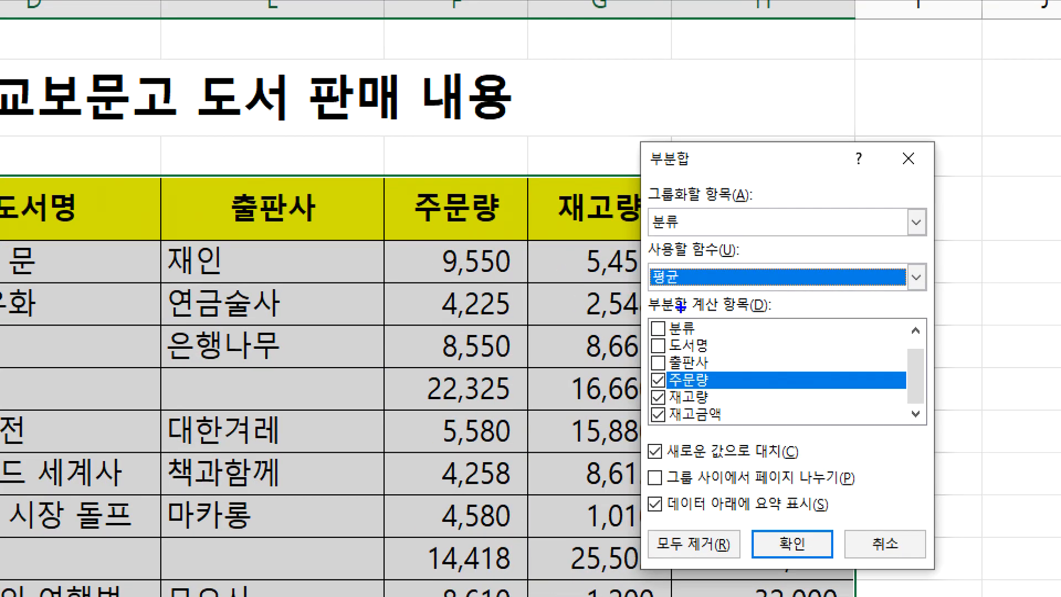
{"action": "mouse_move", "coordinate": [681, 307]}
{"action": "left_mouse_down"}
{"action": "mouse_move", "coordinate": [716, 260]}
{"action": "mouse_move", "coordinate": [683, 310]}
{"action": "left_mouse_up"}
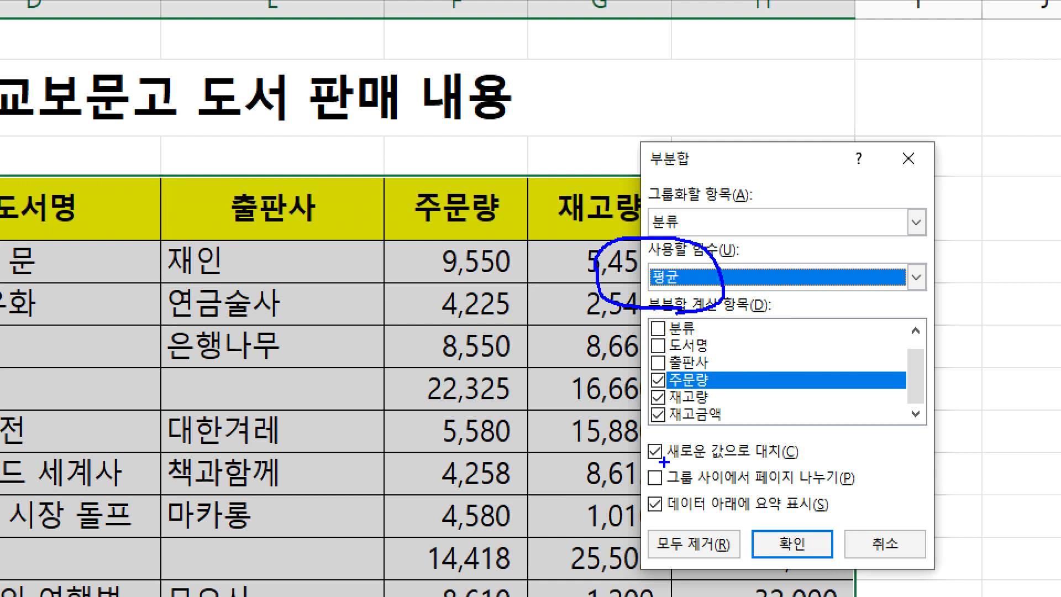
{"action": "mouse_move", "coordinate": [661, 463]}
{"action": "left_mouse_down"}
{"action": "mouse_move", "coordinate": [635, 435]}
{"action": "mouse_move", "coordinate": [690, 460]}
{"action": "left_mouse_up"}
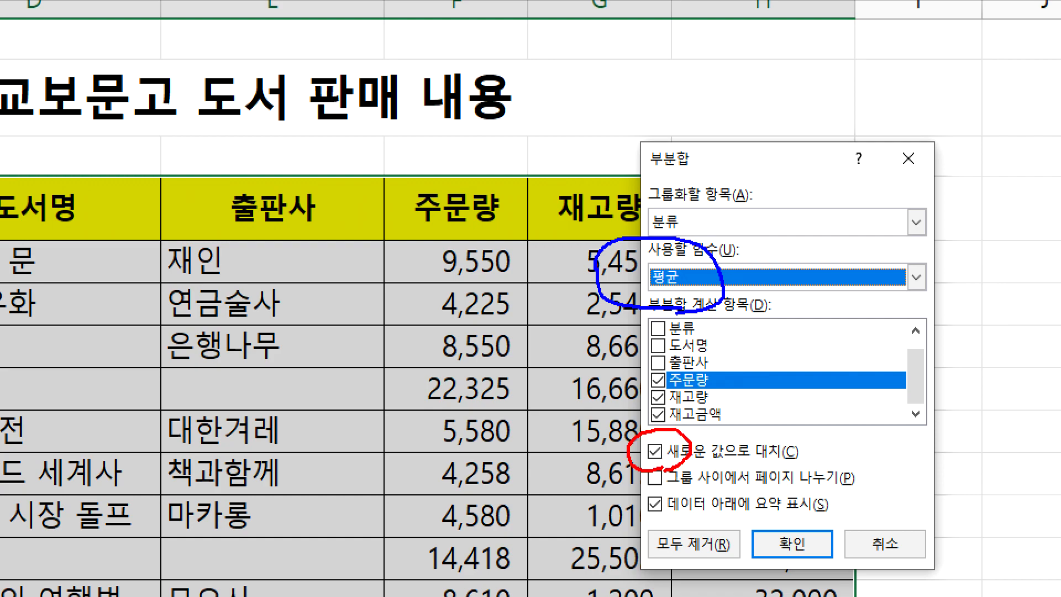
{"action": "key", "text": "Escape"}
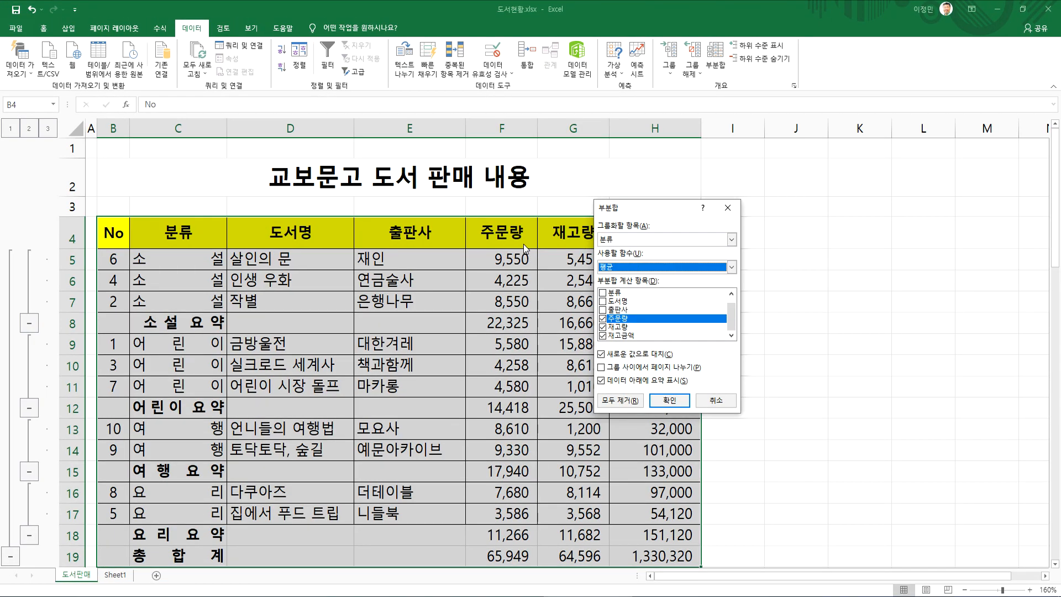
{"action": "left_click", "coordinate": [601, 354]}
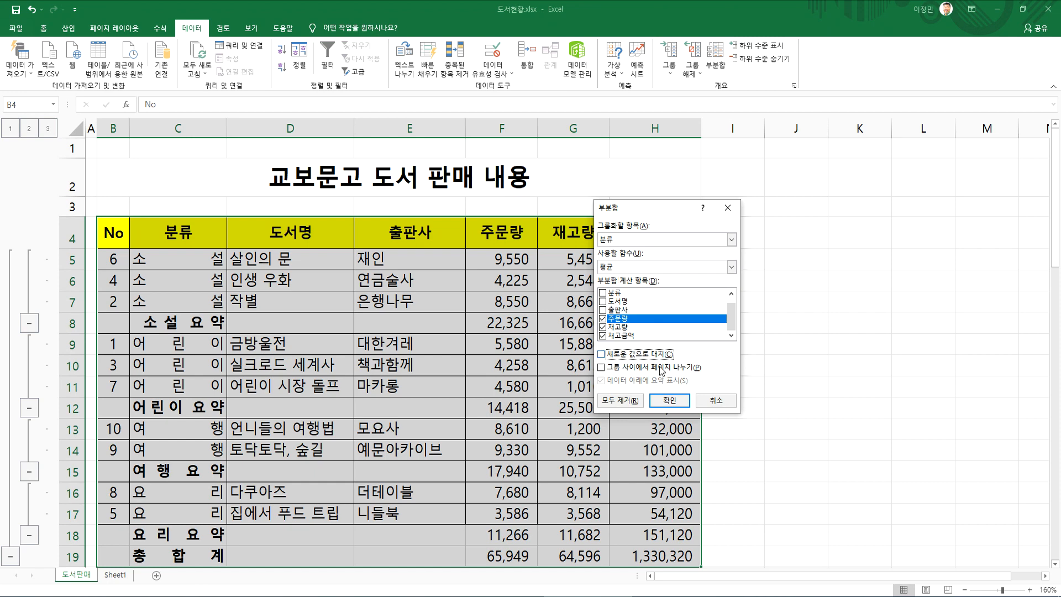
{"action": "left_click", "coordinate": [669, 400]}
Examine the 전체 평균 and 총합계 rows and the 평균 and 요약 rows of each 분류 group
{"action": "scroll", "coordinate": [641, 384], "scroll_direction": "down", "scroll_amount": 5}
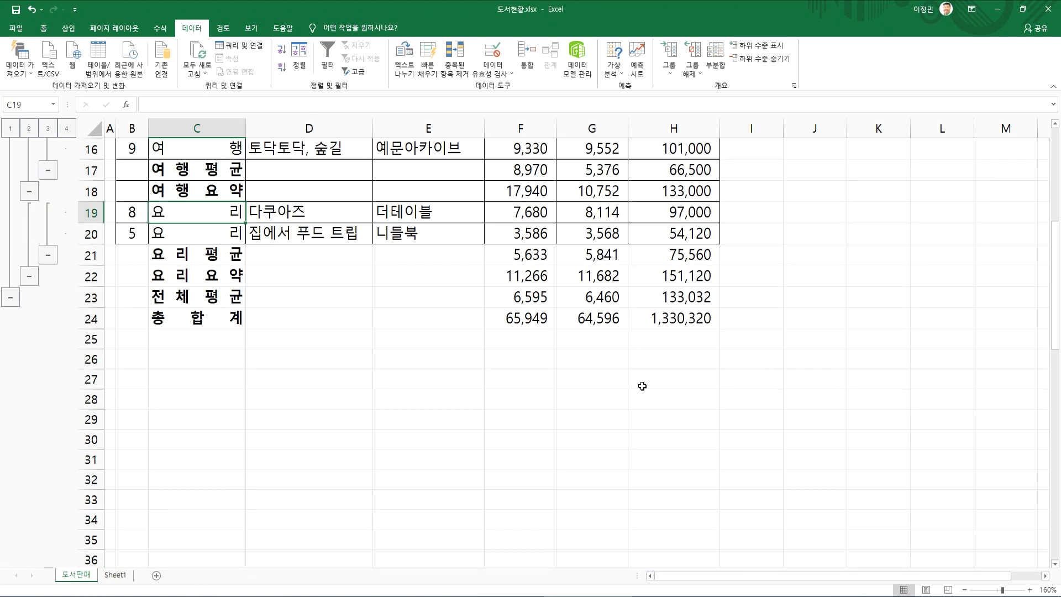
{"action": "left_click_drag", "start_coordinate": [213, 315], "coordinate": [666, 320]}
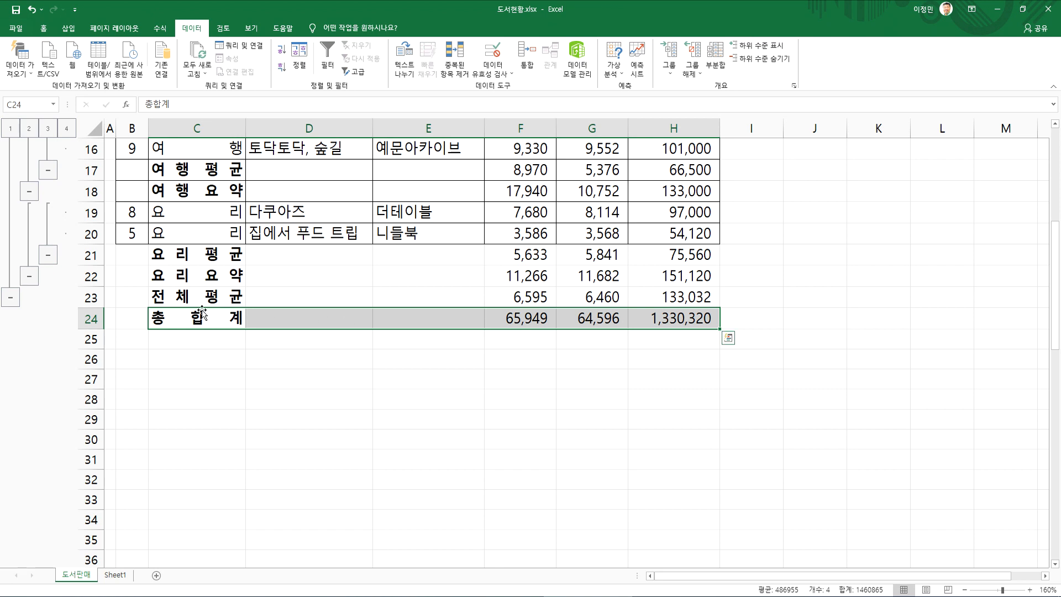
{"action": "left_click_drag", "start_coordinate": [481, 298], "coordinate": [639, 294]}
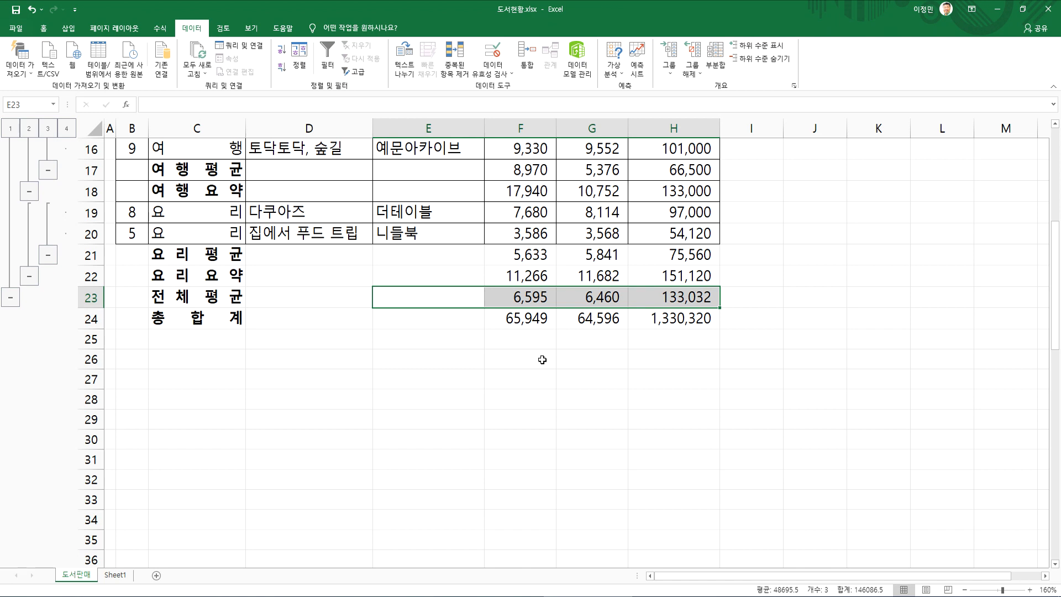
{"action": "left_click", "coordinate": [276, 324]}
{"action": "left_click_drag", "start_coordinate": [210, 191], "coordinate": [680, 332]}
{"action": "scroll", "coordinate": [414, 445], "scroll_direction": "up", "scroll_amount": 4}
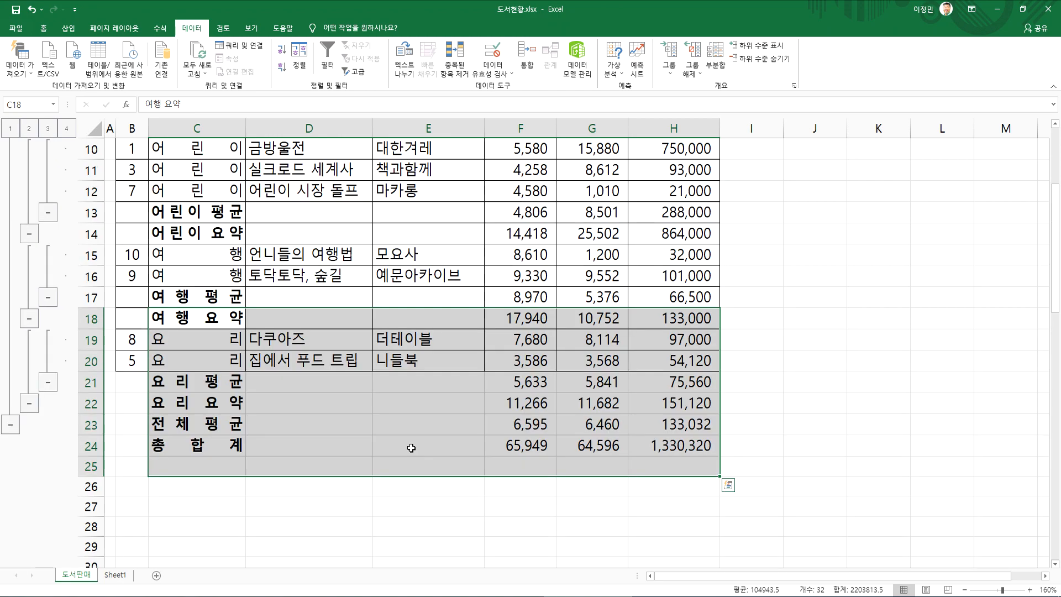
{"action": "left_click", "coordinate": [356, 374]}
{"action": "scroll", "coordinate": [355, 381], "scroll_direction": "up", "scroll_amount": 1}
{"action": "scroll", "coordinate": [354, 398], "scroll_direction": "down", "scroll_amount": 1}
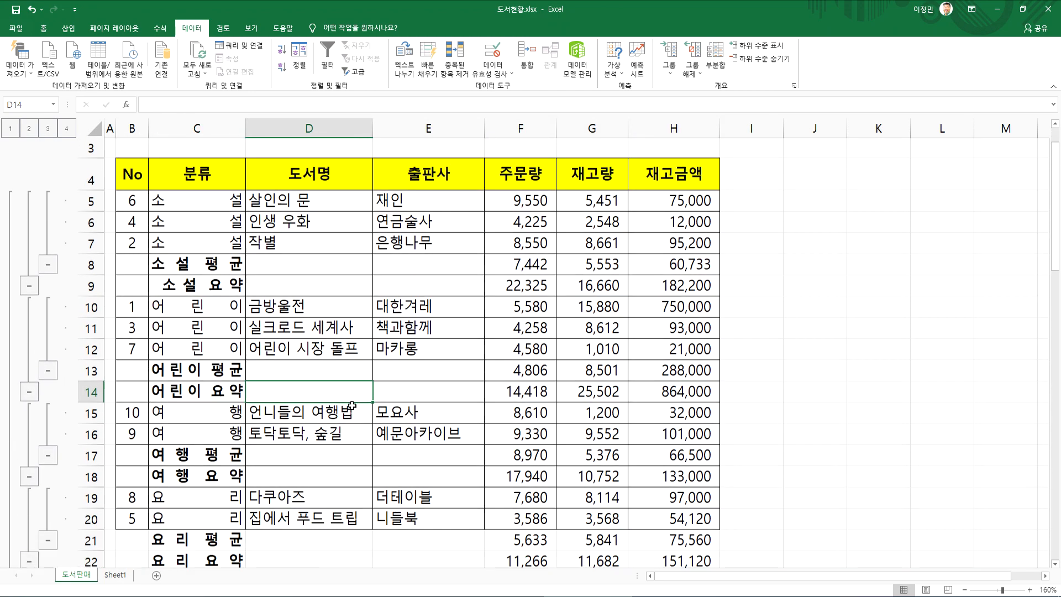
Examine the 분류 column from the header to the last row, comparing the book rows with their 평균 and 요약 rows
{"action": "scroll", "coordinate": [352, 406], "scroll_direction": "up", "scroll_amount": 1}
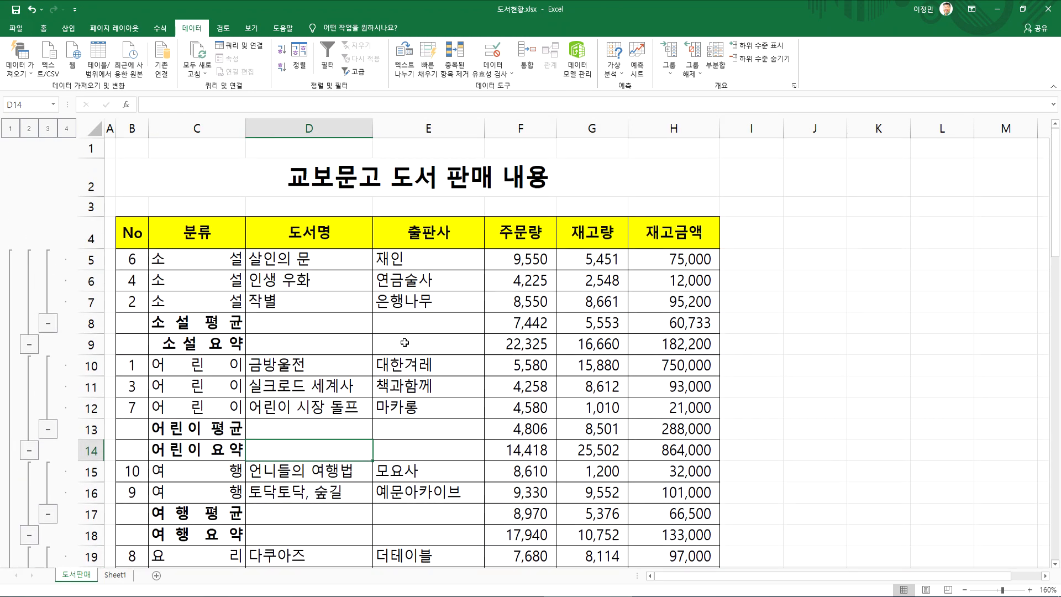
{"action": "left_click_drag", "start_coordinate": [166, 240], "coordinate": [522, 408]}
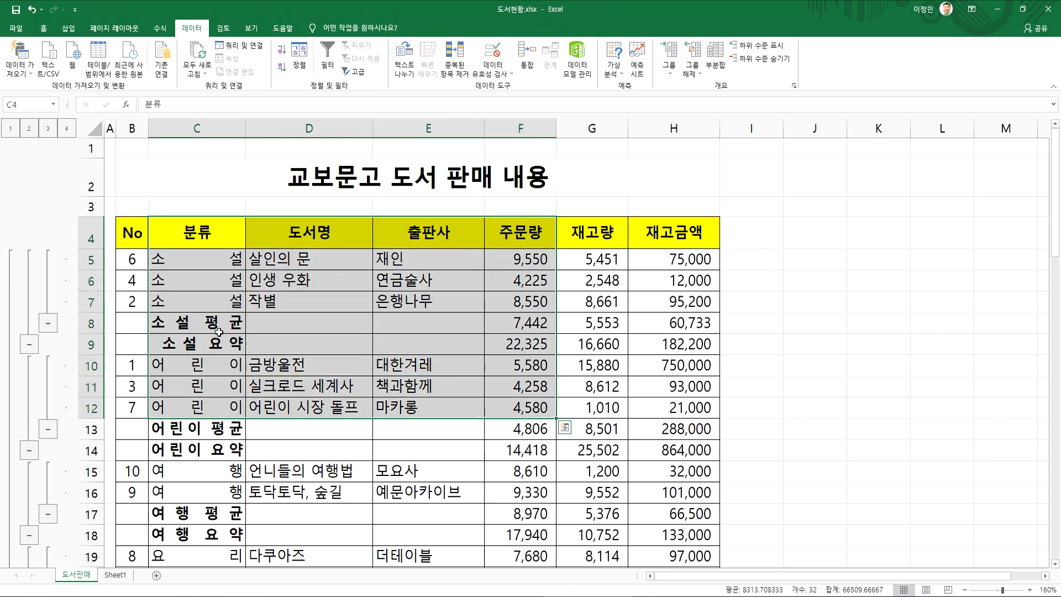
{"action": "left_click", "coordinate": [197, 306]}
{"action": "left_click", "coordinate": [192, 129]}
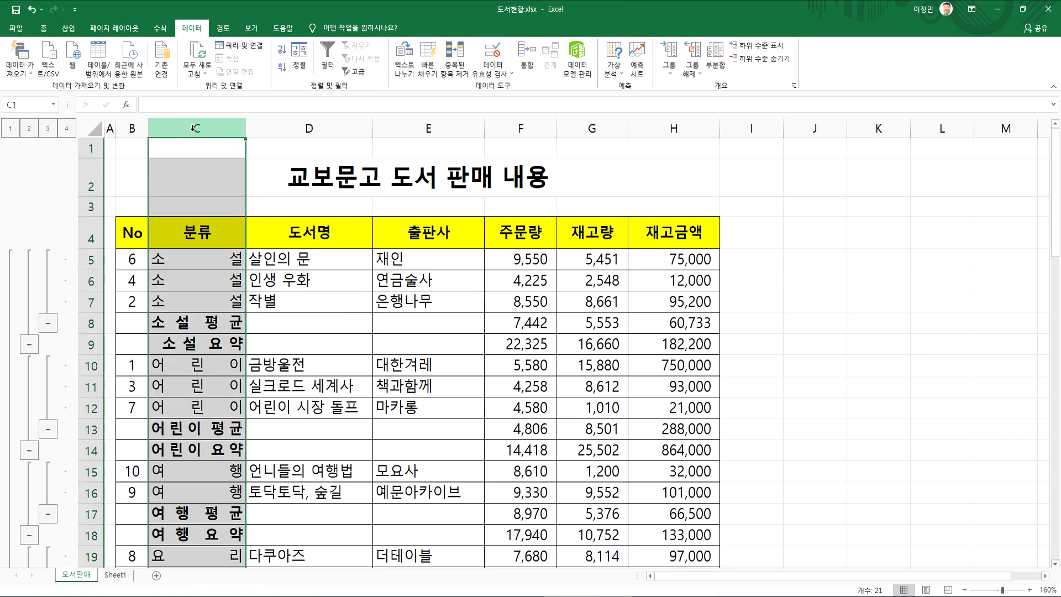
{"action": "scroll", "coordinate": [216, 274], "scroll_direction": "down", "scroll_amount": 4}
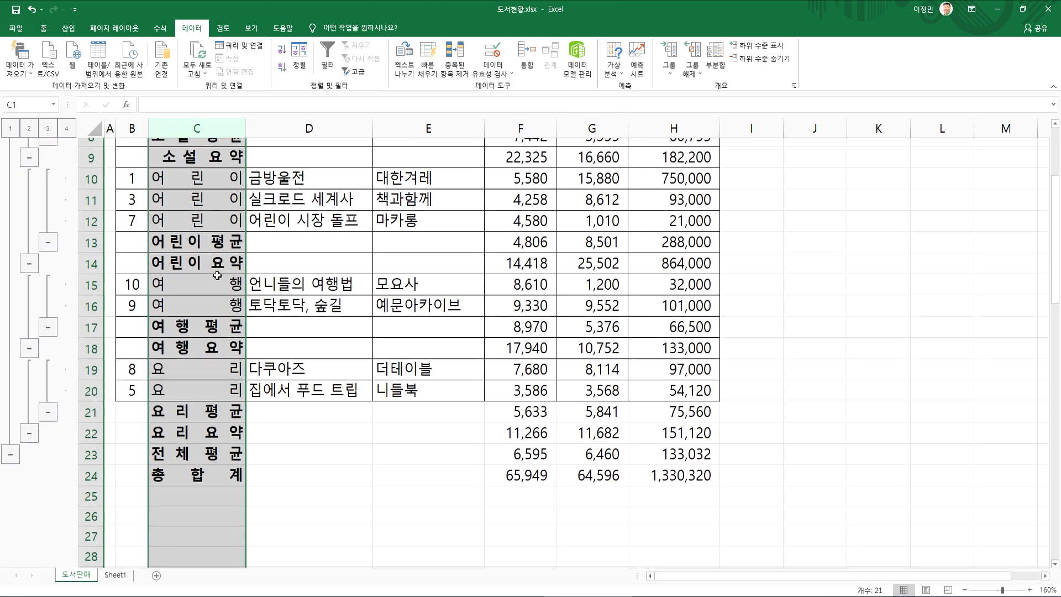
{"action": "scroll", "coordinate": [217, 275], "scroll_direction": "up", "scroll_amount": 4}
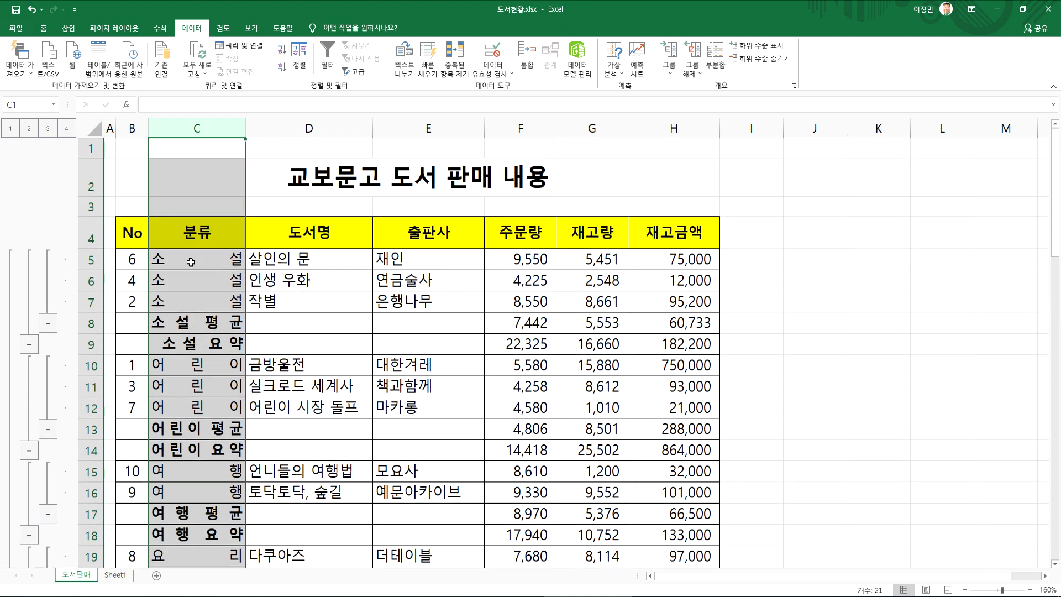
{"action": "scroll", "coordinate": [223, 381], "scroll_direction": "down", "scroll_amount": 2}
{"action": "scroll", "coordinate": [217, 396], "scroll_direction": "up", "scroll_amount": 1}
{"action": "scroll", "coordinate": [217, 396], "scroll_direction": "up", "scroll_amount": 2}
{"action": "left_click", "coordinate": [178, 253]}
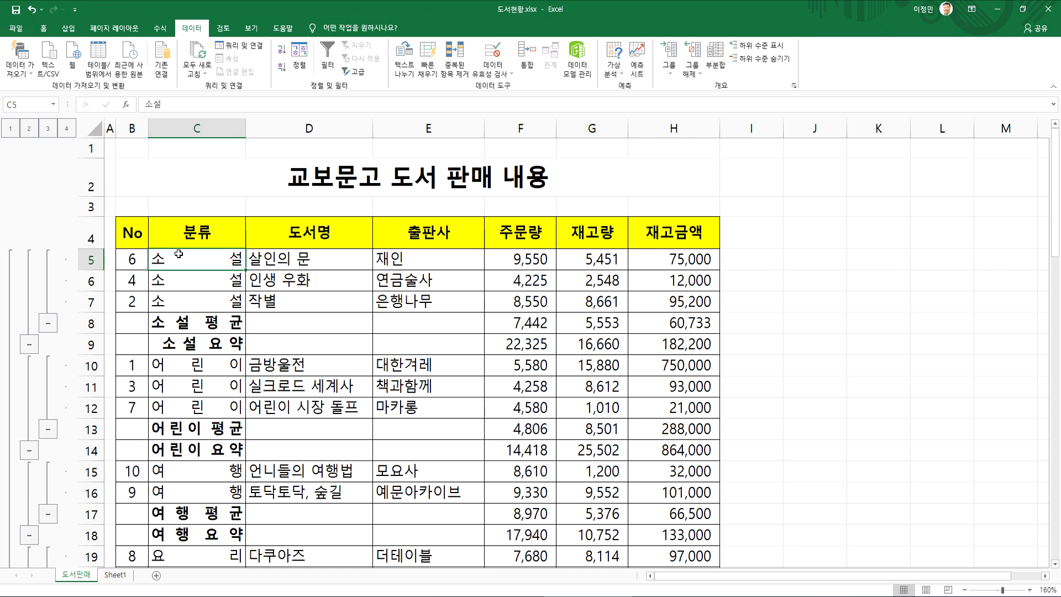
Examine the 전체 평균 and 총합계 rows beneath the groups, including their 주문량, 재고량 and 재고금액 cells
{"action": "scroll", "coordinate": [181, 332], "scroll_direction": "down", "scroll_amount": 2}
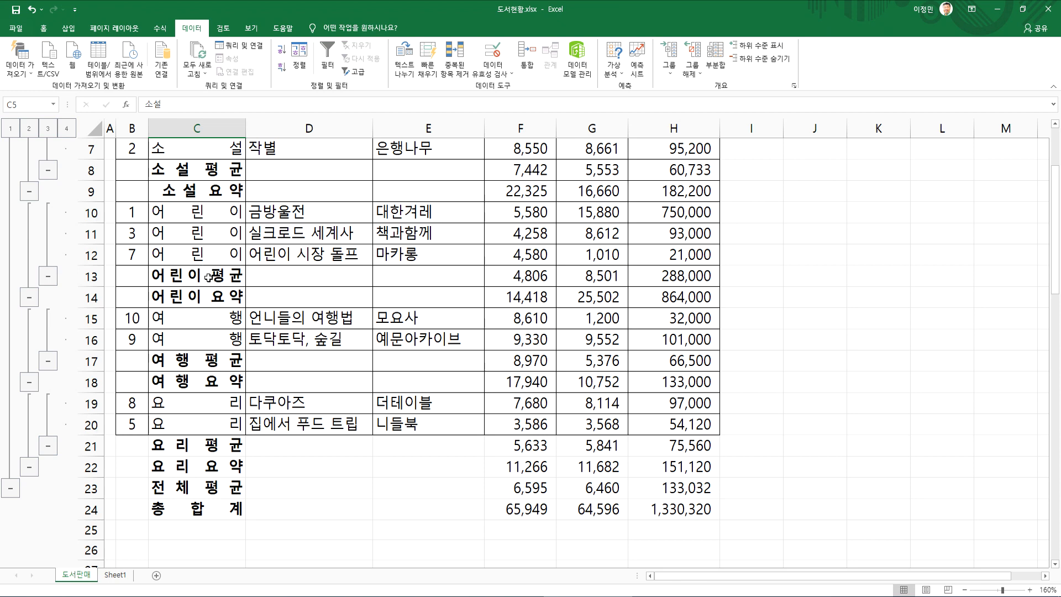
{"action": "scroll", "coordinate": [227, 493], "scroll_direction": "down", "scroll_amount": 4}
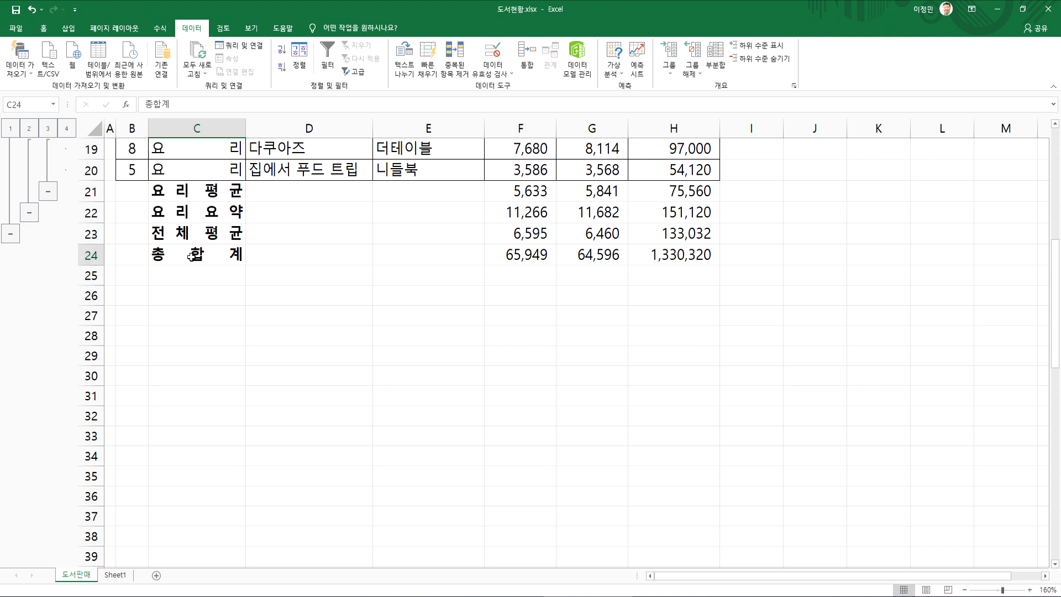
{"action": "left_click_drag", "start_coordinate": [174, 256], "coordinate": [713, 257]}
{"action": "left_click", "coordinate": [520, 233]}
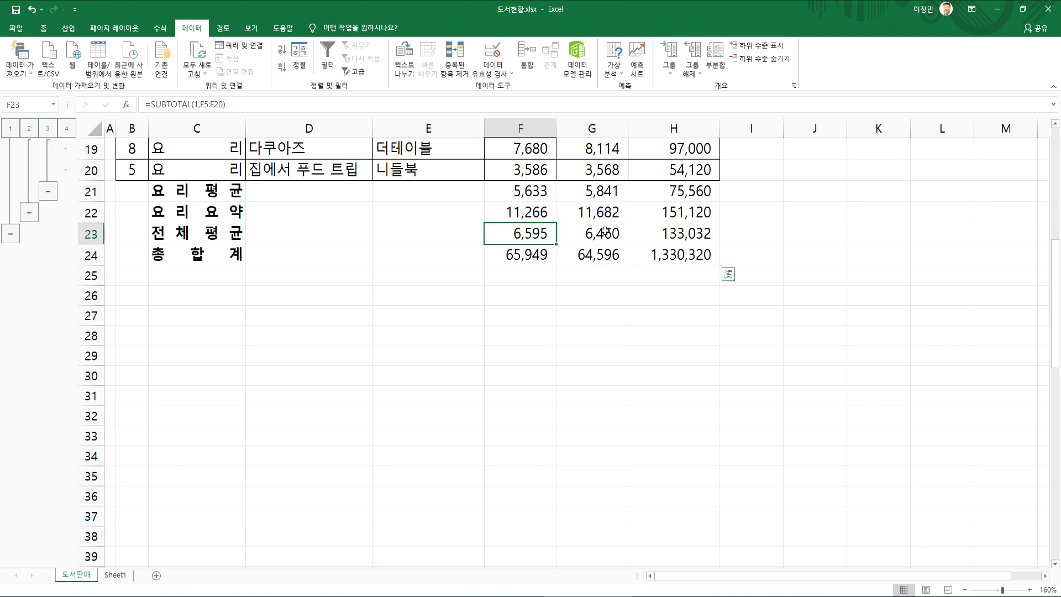
{"action": "left_click_drag", "start_coordinate": [582, 232], "coordinate": [683, 232]}
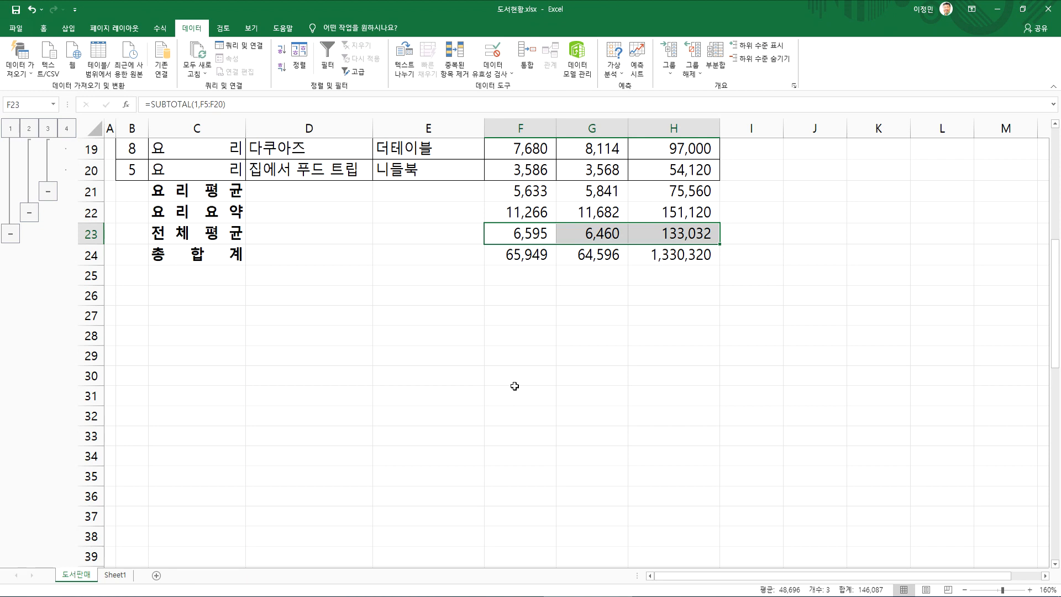
{"action": "scroll", "coordinate": [515, 386], "scroll_direction": "up", "scroll_amount": 1}
{"action": "left_click", "coordinate": [217, 320]}
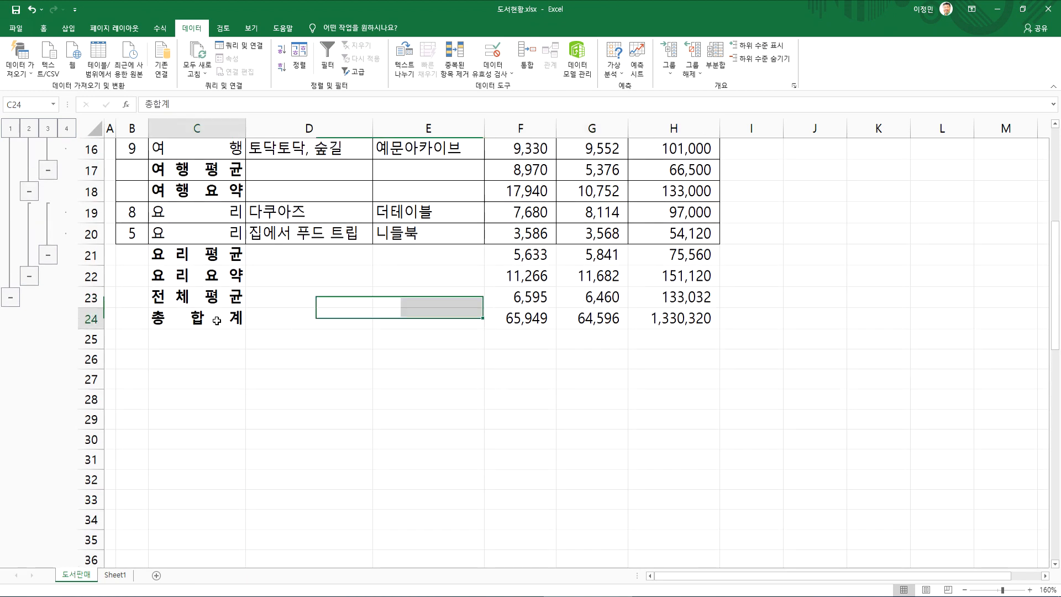
{"action": "left_click", "coordinate": [216, 299]}
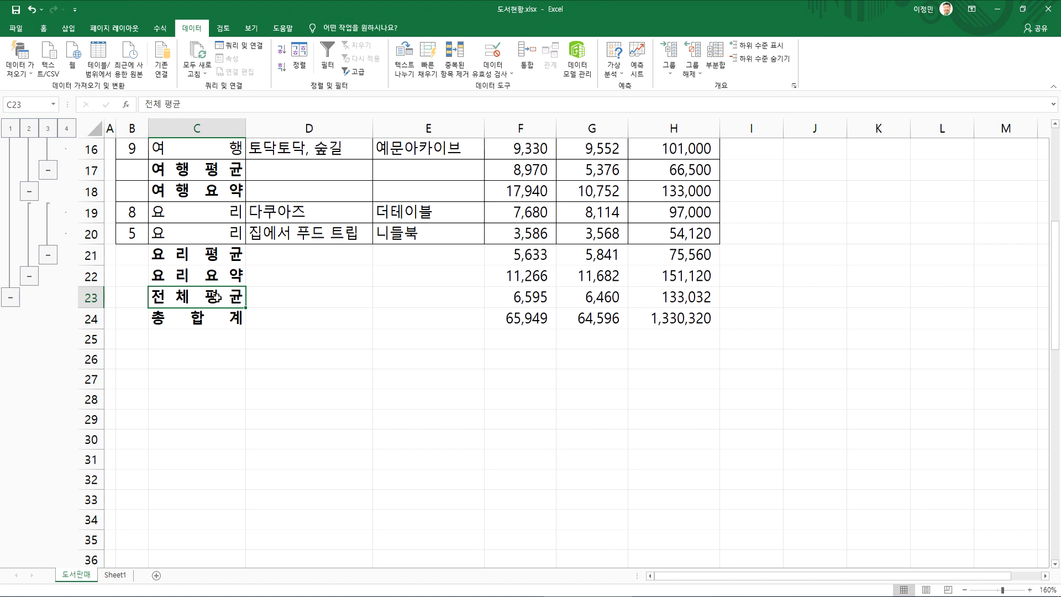
{"action": "left_click", "coordinate": [297, 342]}
Review how the 분류 groups run from 소설 to 요리 and end in the 총합계 row
{"action": "scroll", "coordinate": [289, 361], "scroll_direction": "up", "scroll_amount": 4}
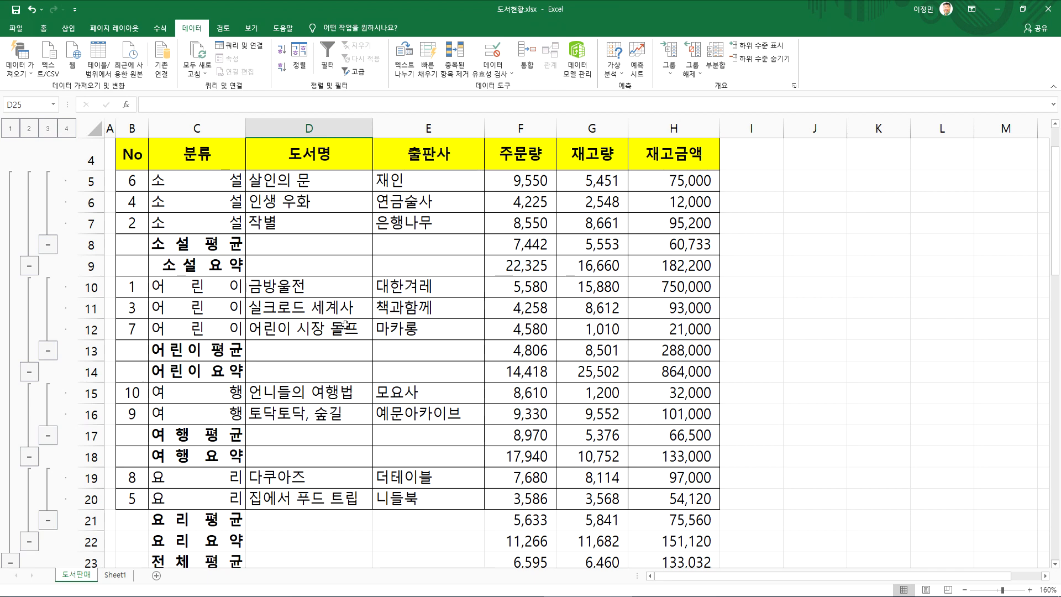
{"action": "scroll", "coordinate": [294, 297], "scroll_direction": "up", "scroll_amount": 1}
{"action": "scroll", "coordinate": [327, 323], "scroll_direction": "down", "scroll_amount": 3}
{"action": "scroll", "coordinate": [318, 340], "scroll_direction": "up", "scroll_amount": 2}
{"action": "left_click_drag", "start_coordinate": [197, 204], "coordinate": [214, 453]}
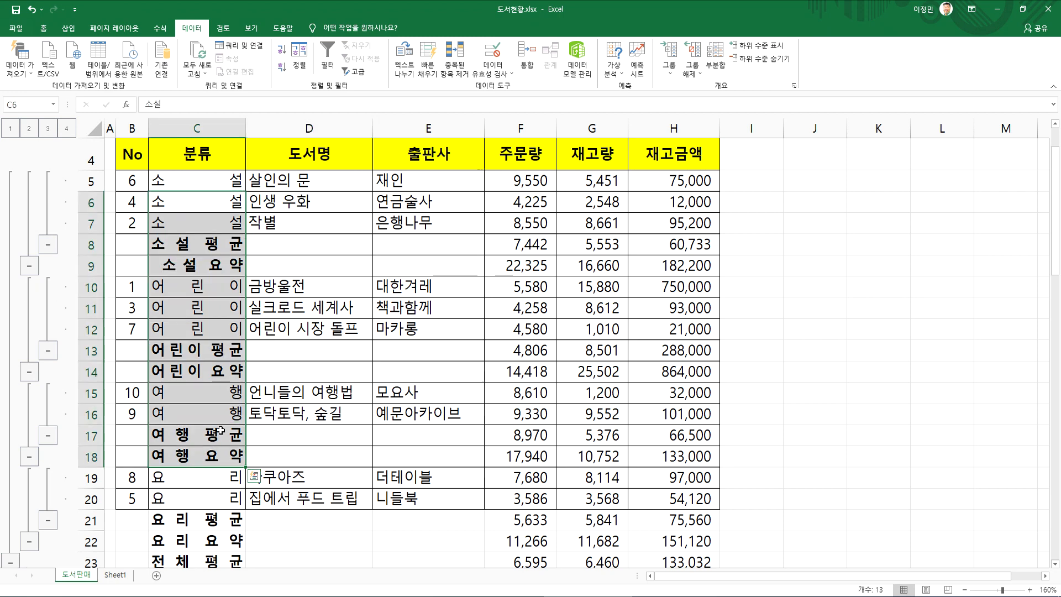
{"action": "scroll", "coordinate": [214, 437], "scroll_direction": "down", "scroll_amount": 4}
{"action": "left_click", "coordinate": [197, 317]}
{"action": "scroll", "coordinate": [197, 318], "scroll_direction": "up", "scroll_amount": 5}
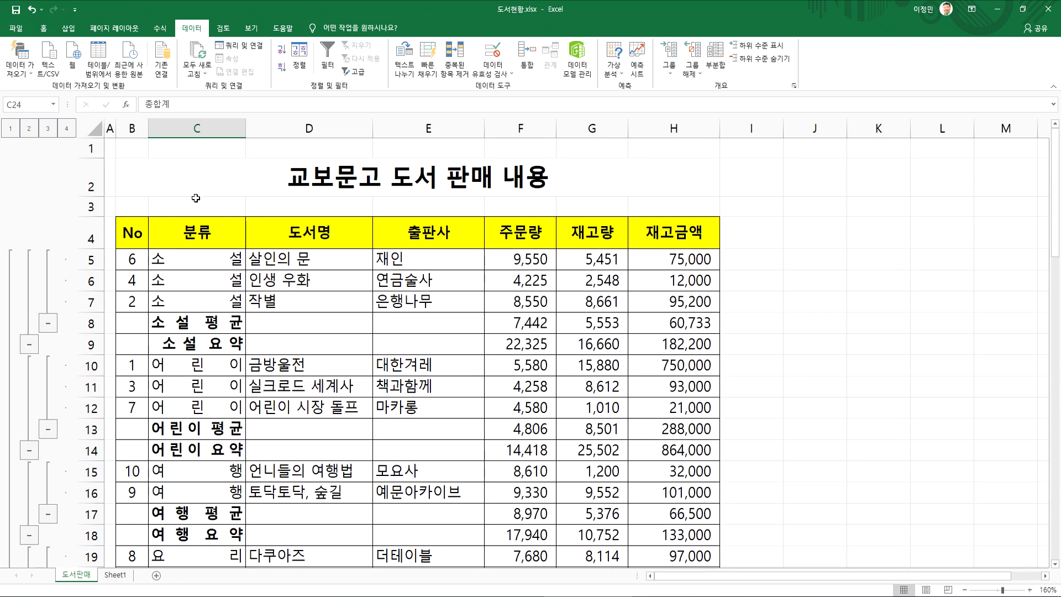
{"action": "scroll", "coordinate": [206, 329], "scroll_direction": "down", "scroll_amount": 3}
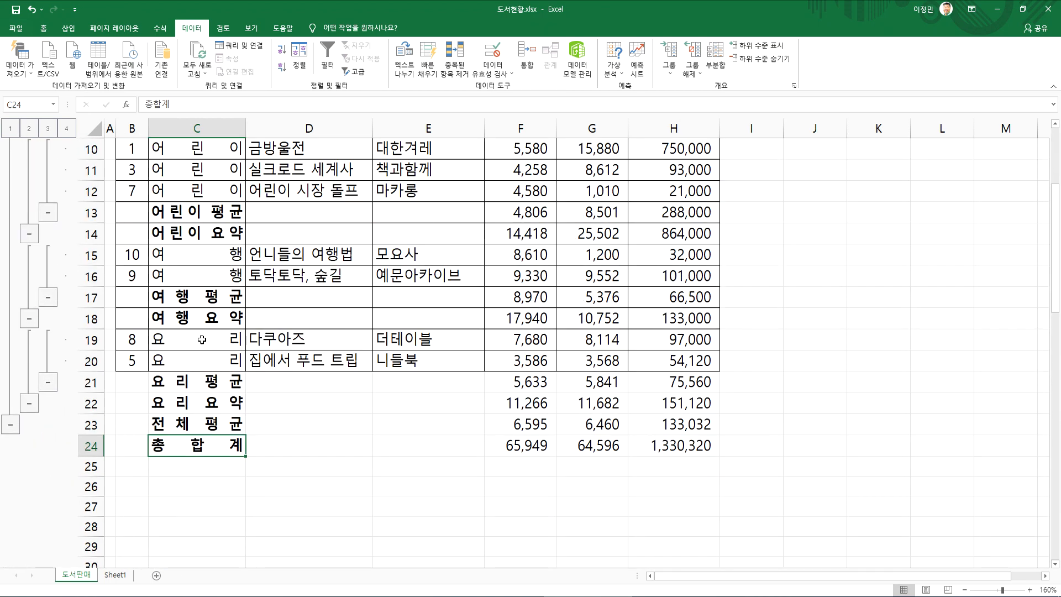
{"action": "left_click", "coordinate": [200, 338]}
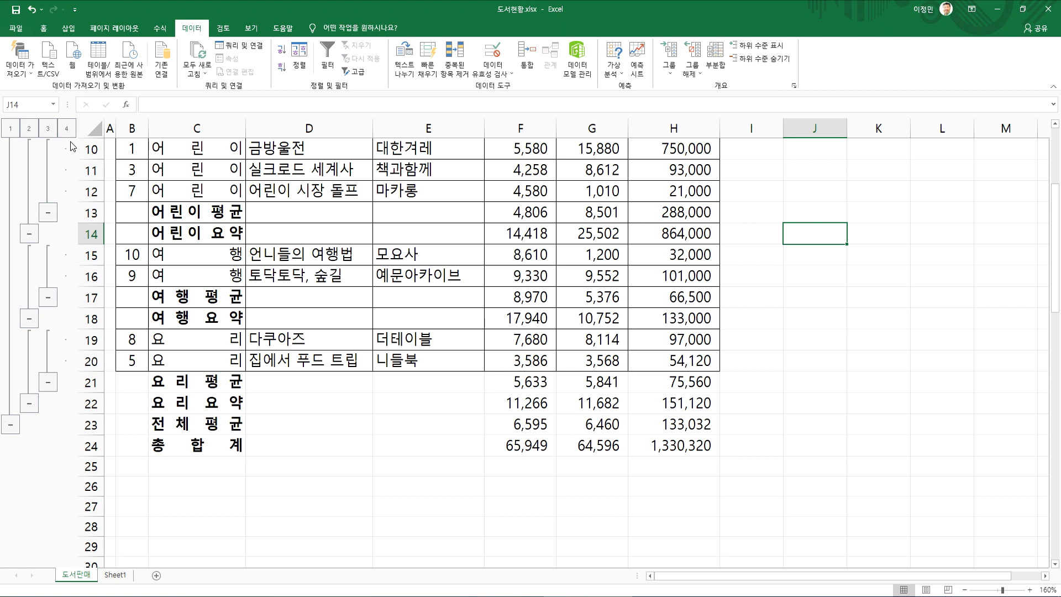
Open the workbooks 급여명세표.xlsx, 사원현황.xlsx, 앨범판매.xlsx and 와인현황.xlsx together from the 18차시 folder
{"action": "left_click", "coordinate": [22, 31]}
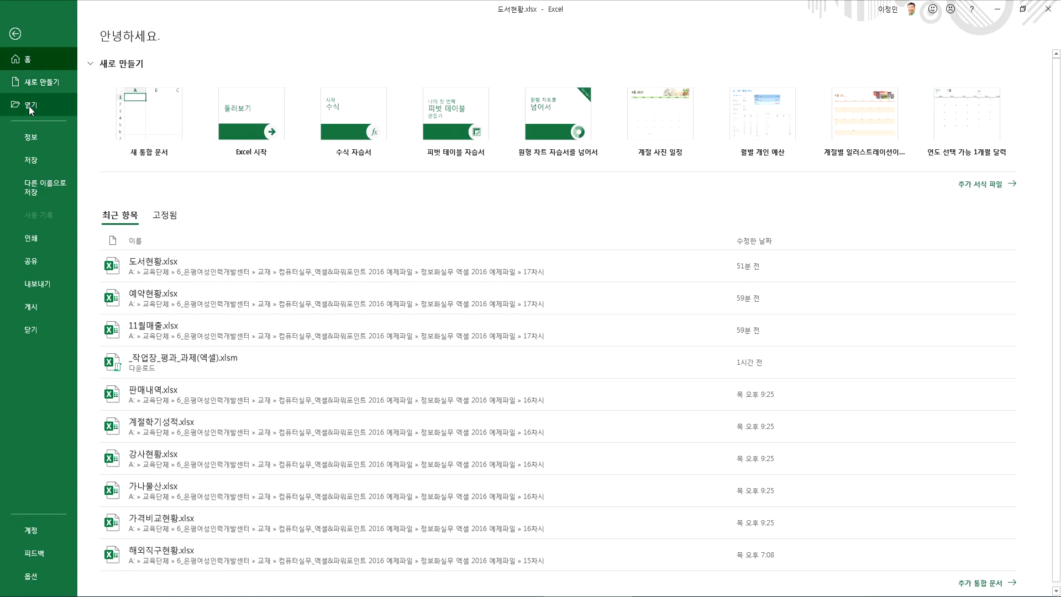
{"action": "left_click", "coordinate": [31, 105]}
{"action": "left_click", "coordinate": [137, 263]}
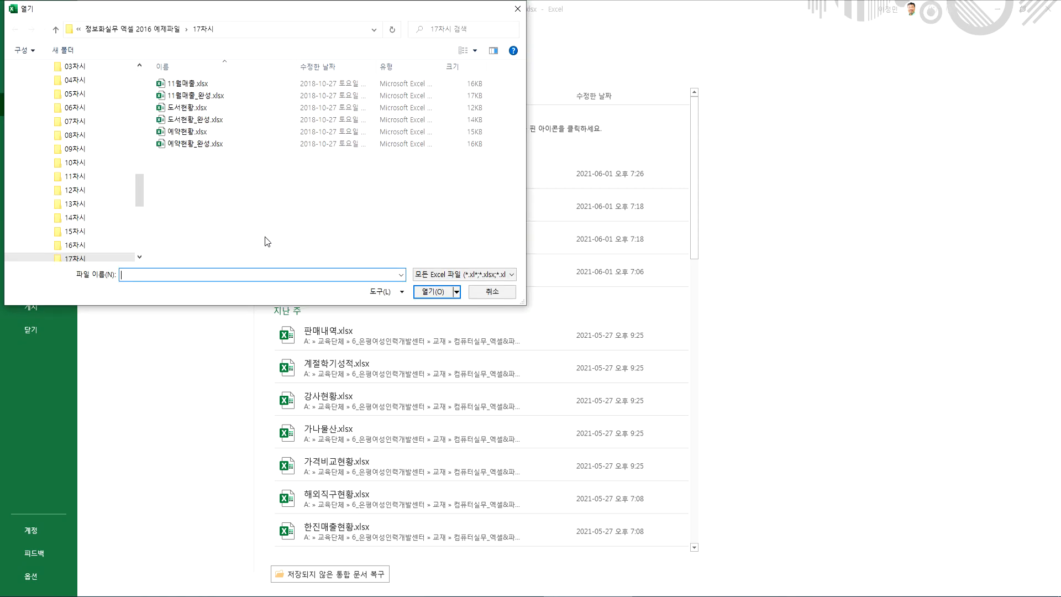
{"action": "left_click", "coordinate": [92, 247]}
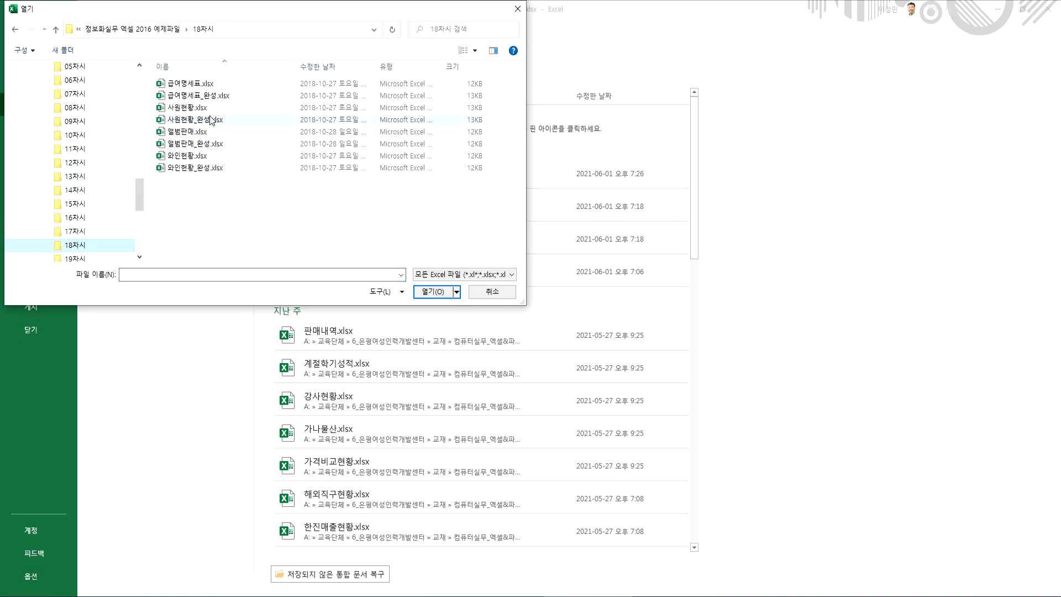
{"action": "left_click", "coordinate": [196, 87]}
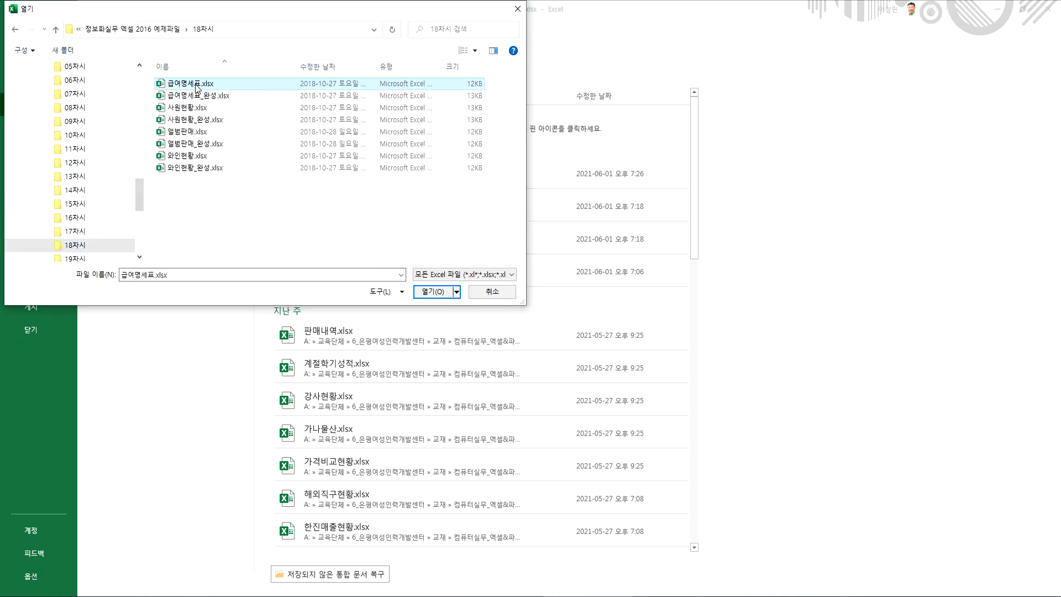
{"action": "left_click", "coordinate": [190, 107], "text": "ctrl"}
{"action": "left_click", "coordinate": [193, 134], "text": "ctrl"}
{"action": "left_click", "coordinate": [195, 155], "text": "ctrl"}
{"action": "left_click", "coordinate": [431, 292]}
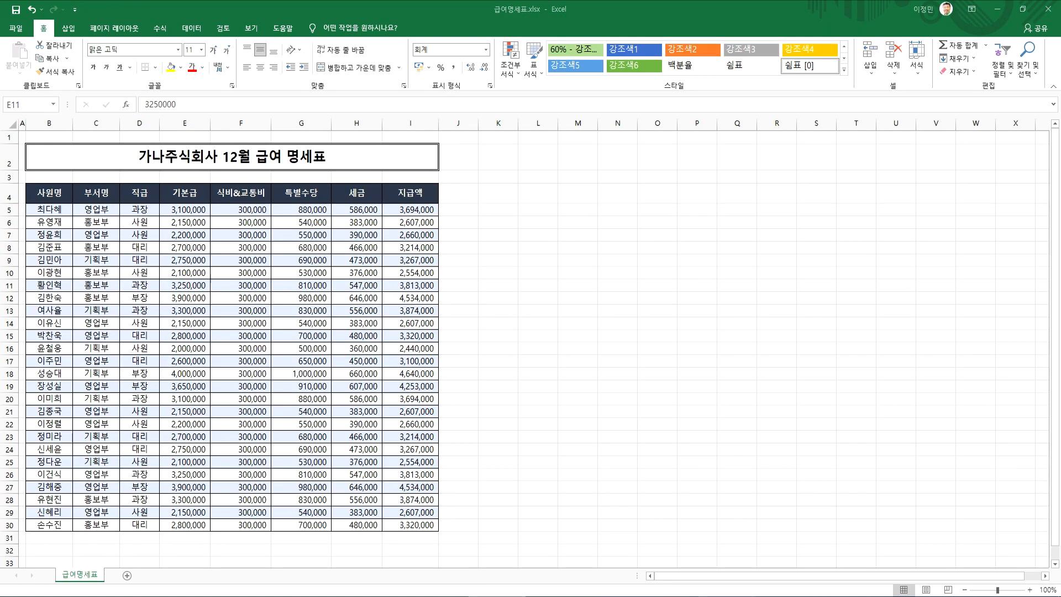
Switch to the Notepad lesson notes and place the cursor on the empty line below 2교시 자동필터와 고급필터
{"action": "left_click", "coordinate": [725, 596]}
{"action": "scroll", "coordinate": [284, 431], "scroll_direction": "down", "scroll_amount": 2}
{"action": "left_click", "coordinate": [115, 339]}
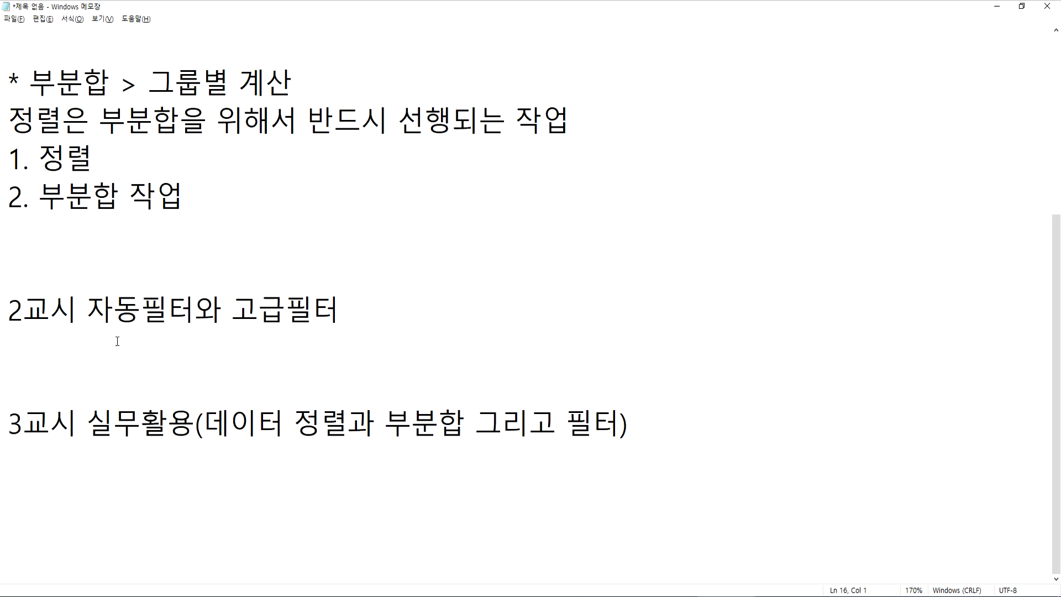
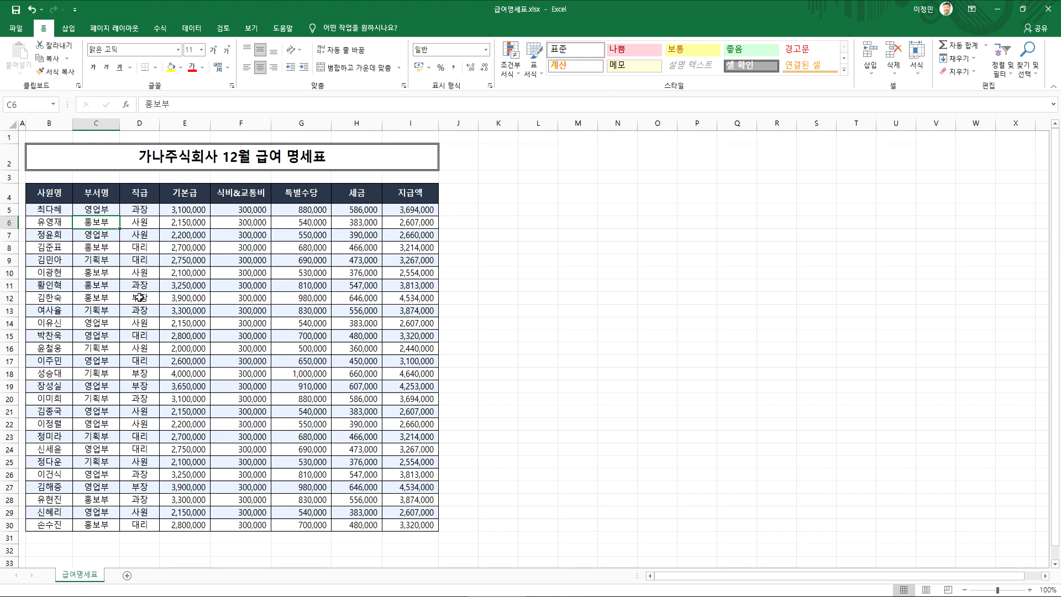
Examine the 사원명, 부서명 and 직급 entries in the first records of the 가나주식회사 12월 급여 명세표 table
{"action": "scroll", "coordinate": [103, 293], "scroll_direction": "up", "scroll_amount": 4}
{"action": "scroll", "coordinate": [104, 284], "scroll_direction": "up", "scroll_amount": 2}
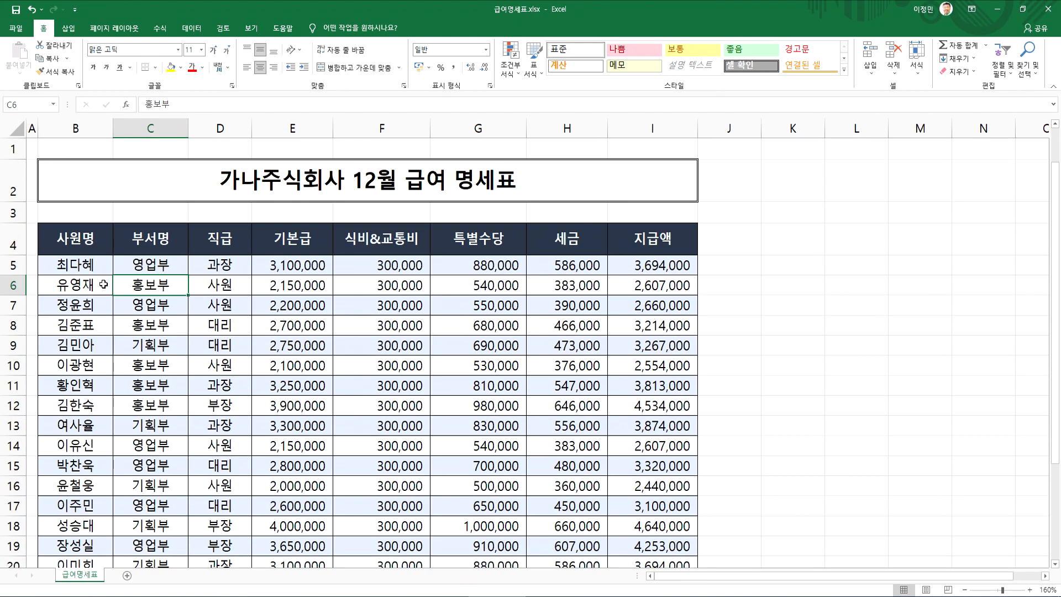
{"action": "left_click", "coordinate": [70, 265]}
{"action": "scroll", "coordinate": [71, 289], "scroll_direction": "up", "scroll_amount": 3}
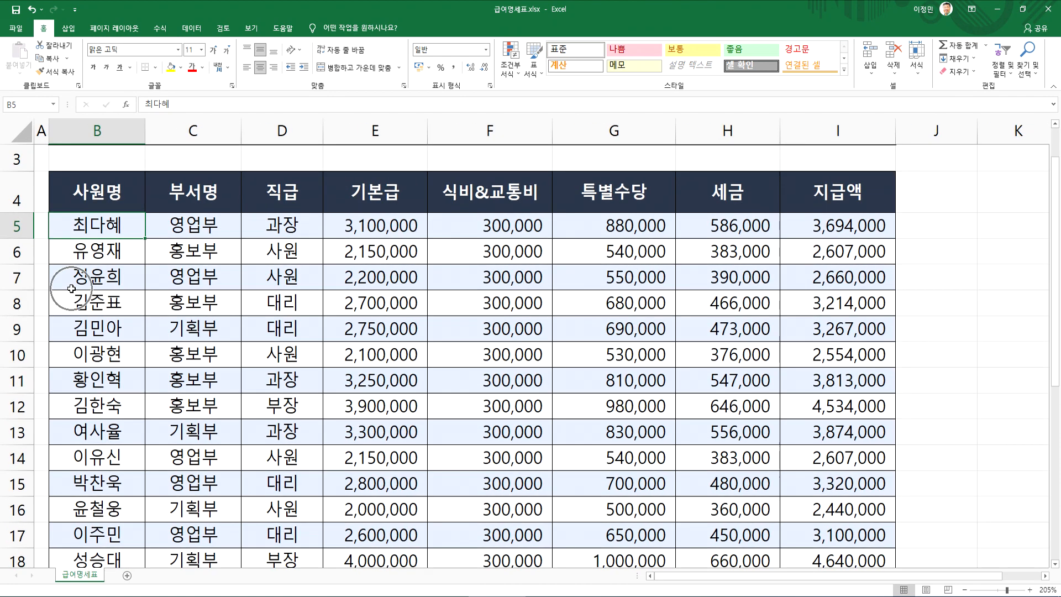
{"action": "scroll", "coordinate": [72, 289], "scroll_direction": "up", "scroll_amount": 1}
{"action": "left_click", "coordinate": [162, 305]}
{"action": "left_click", "coordinate": [272, 312]}
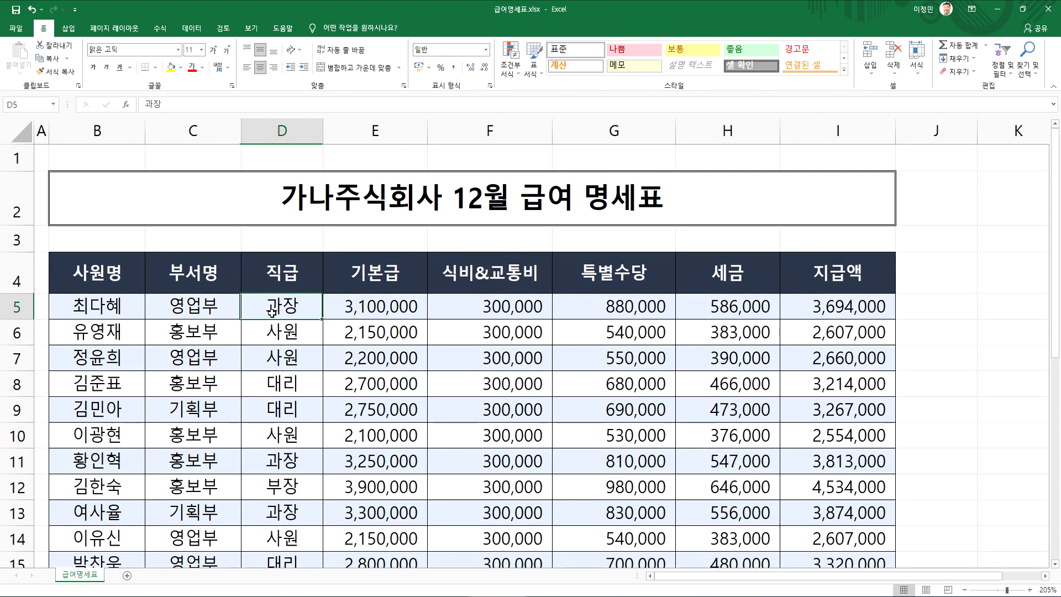
{"action": "left_click", "coordinate": [205, 331]}
{"action": "left_click", "coordinate": [201, 308]}
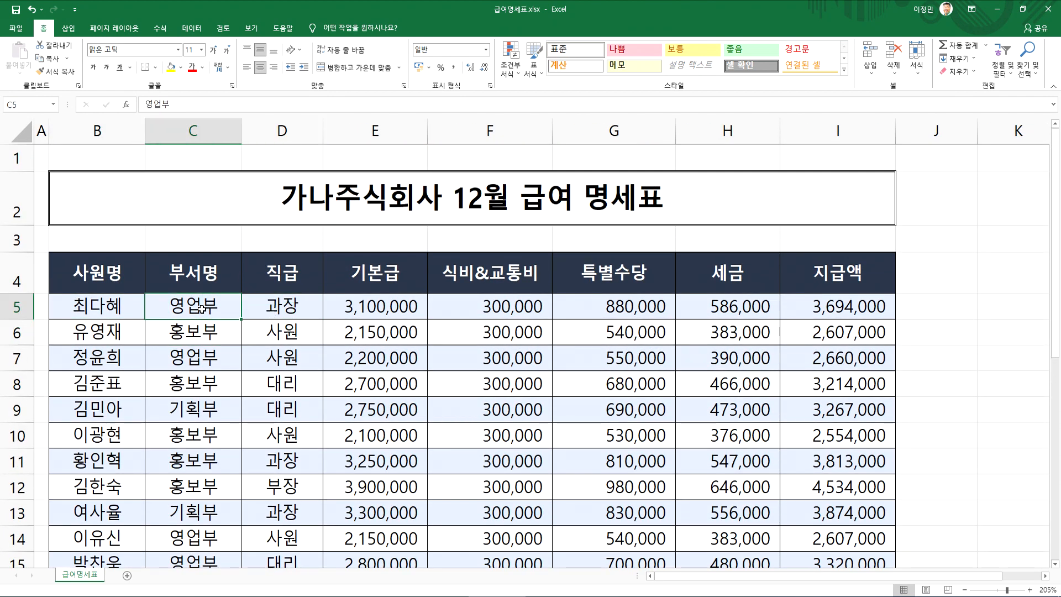
{"action": "left_click", "coordinate": [269, 307]}
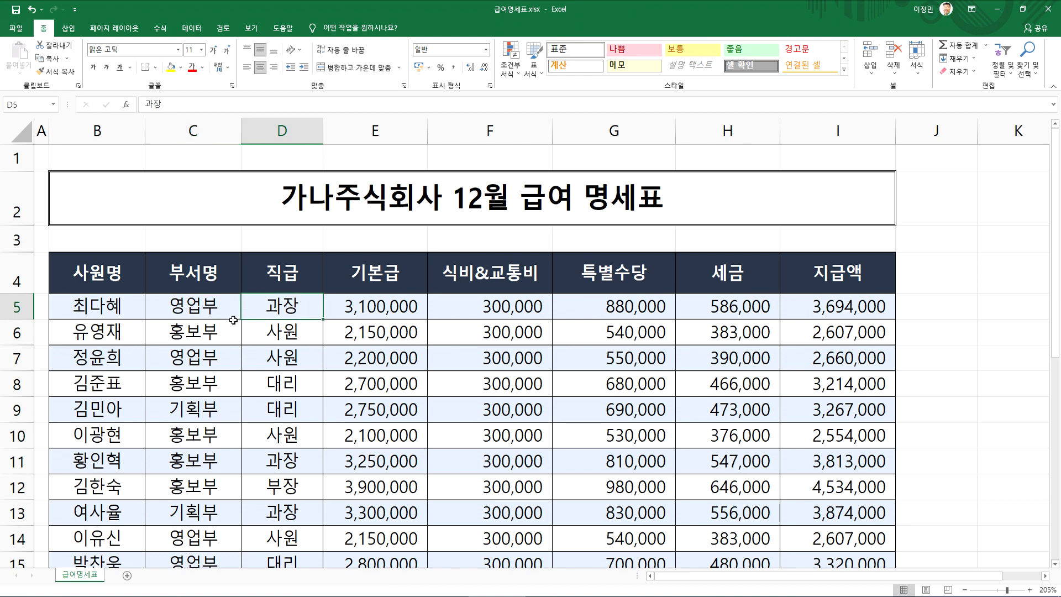
{"action": "left_click", "coordinate": [101, 306]}
Review the salary records from the first employee row down to the last, including the 직급 column
{"action": "scroll", "coordinate": [111, 353], "scroll_direction": "down", "scroll_amount": 3}
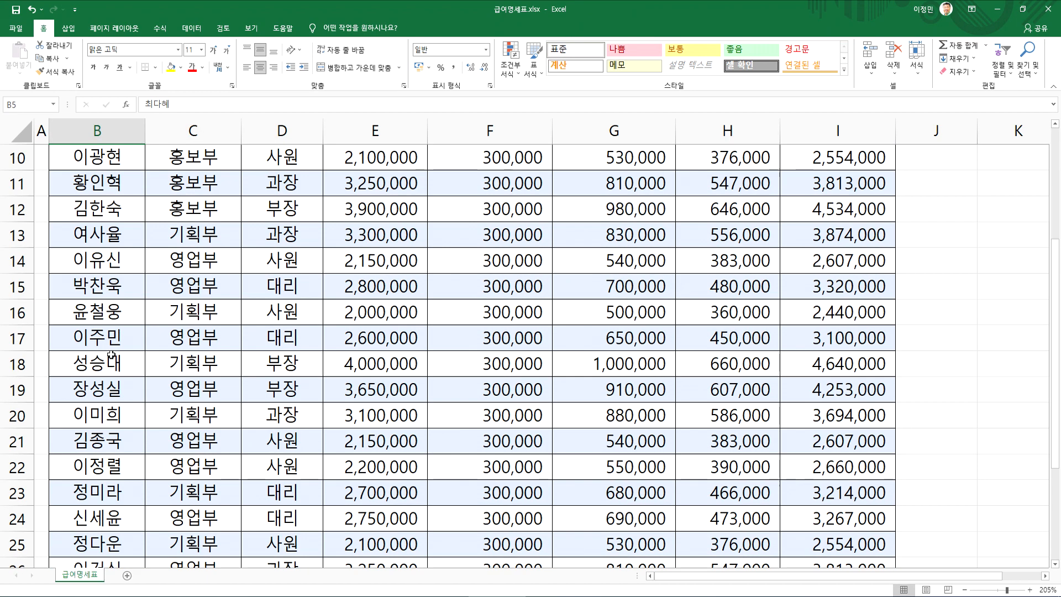
{"action": "scroll", "coordinate": [111, 354], "scroll_direction": "down", "scroll_amount": 4}
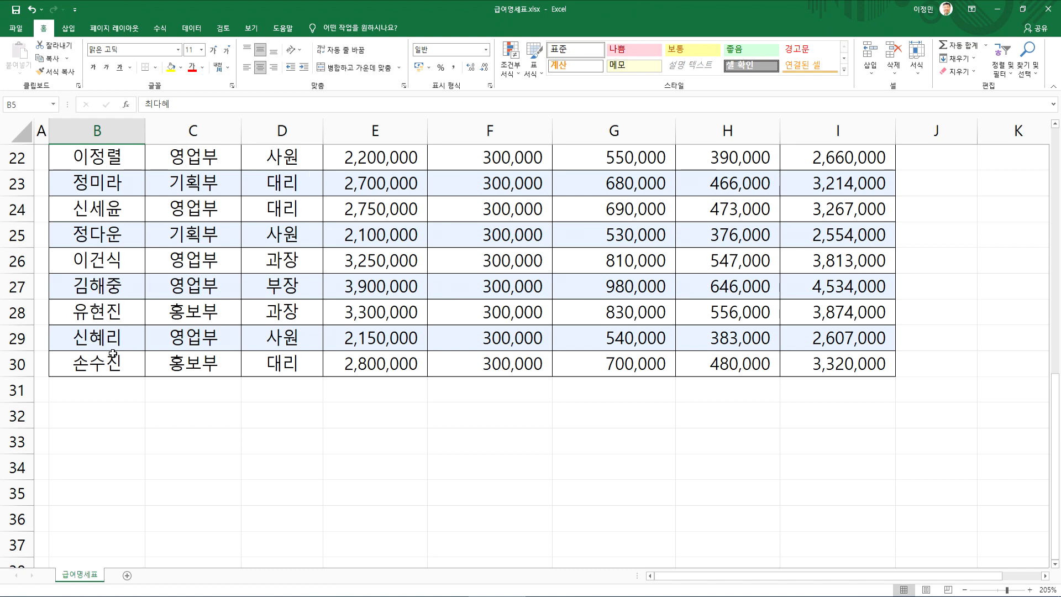
{"action": "scroll", "coordinate": [112, 353], "scroll_direction": "up", "scroll_amount": 7}
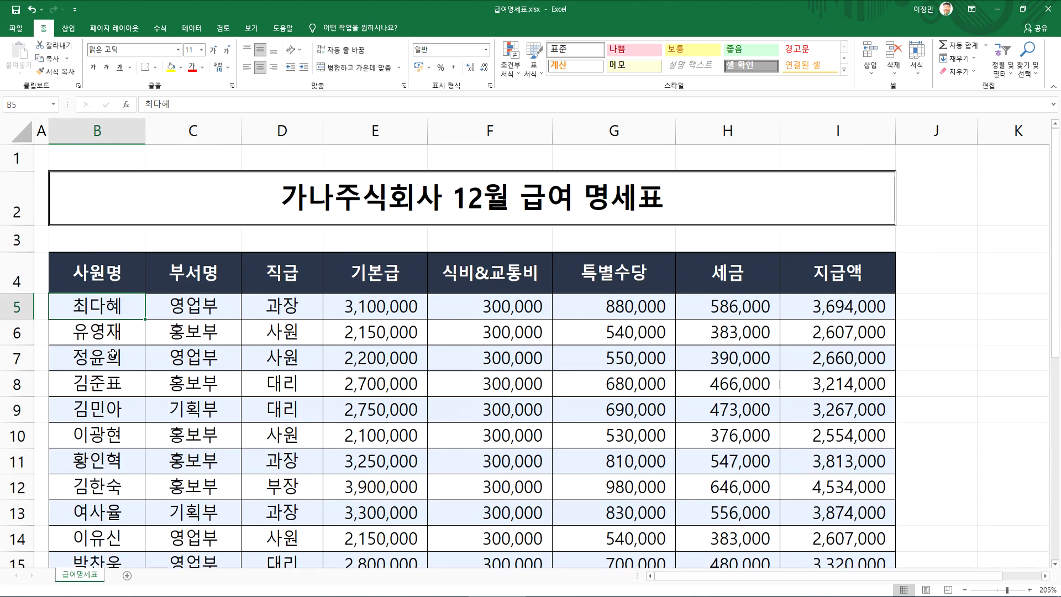
{"action": "left_click", "coordinate": [273, 329]}
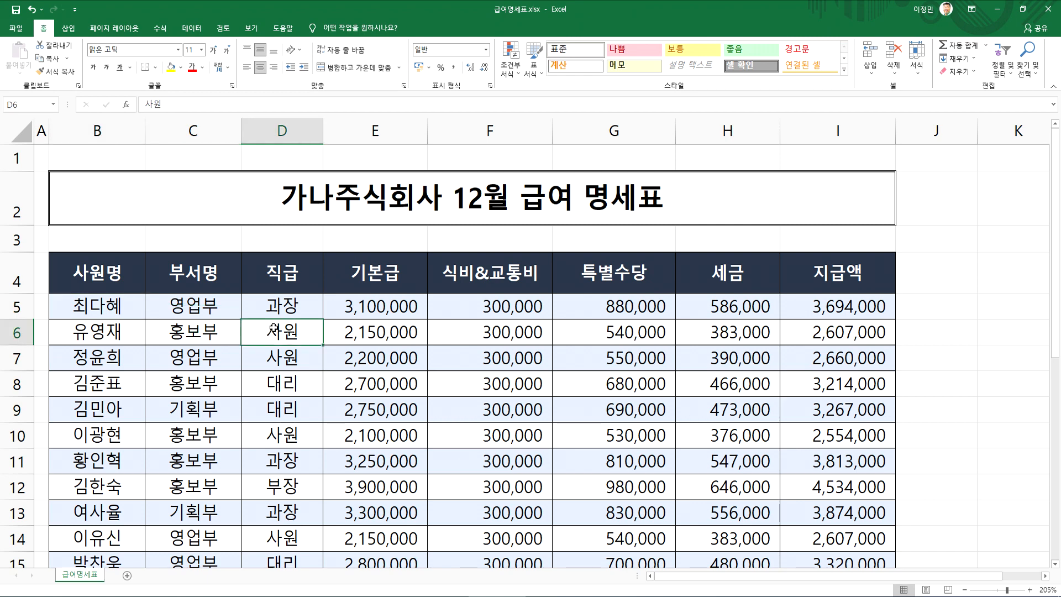
{"action": "scroll", "coordinate": [841, 359], "scroll_direction": "down", "scroll_amount": 4}
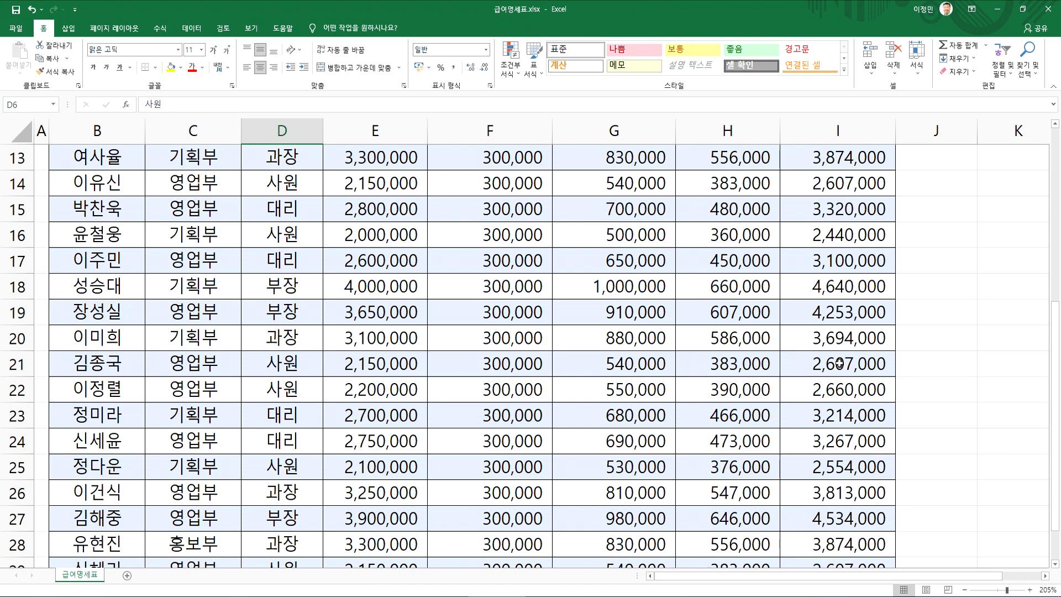
{"action": "scroll", "coordinate": [834, 368], "scroll_direction": "down", "scroll_amount": 4}
{"action": "scroll", "coordinate": [832, 370], "scroll_direction": "up", "scroll_amount": 8}
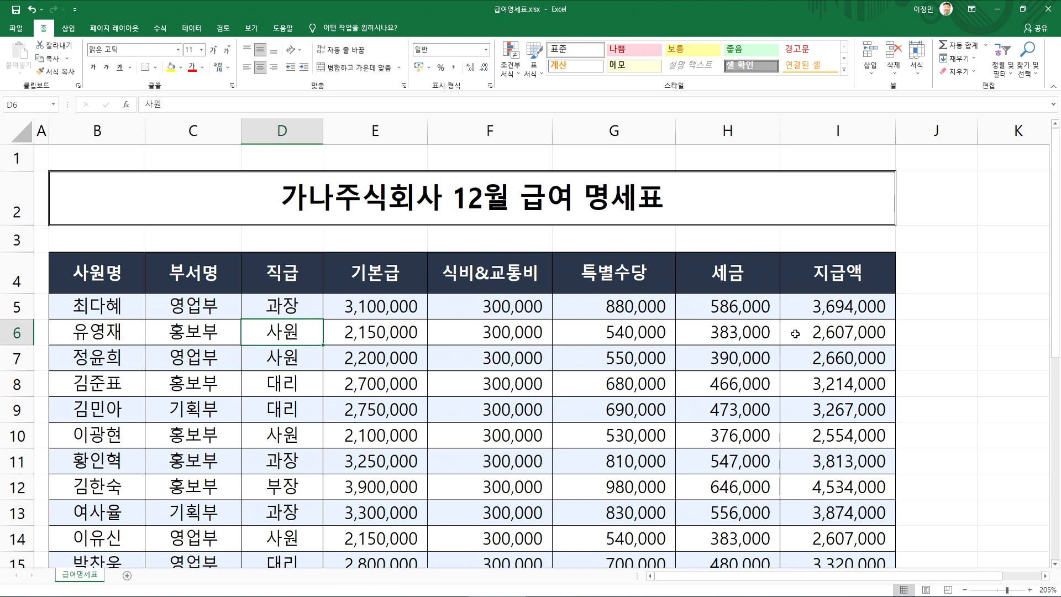
Apply the auto filter to the salary table from a cell inside it, toggling it off and on once
{"action": "left_click", "coordinate": [441, 315]}
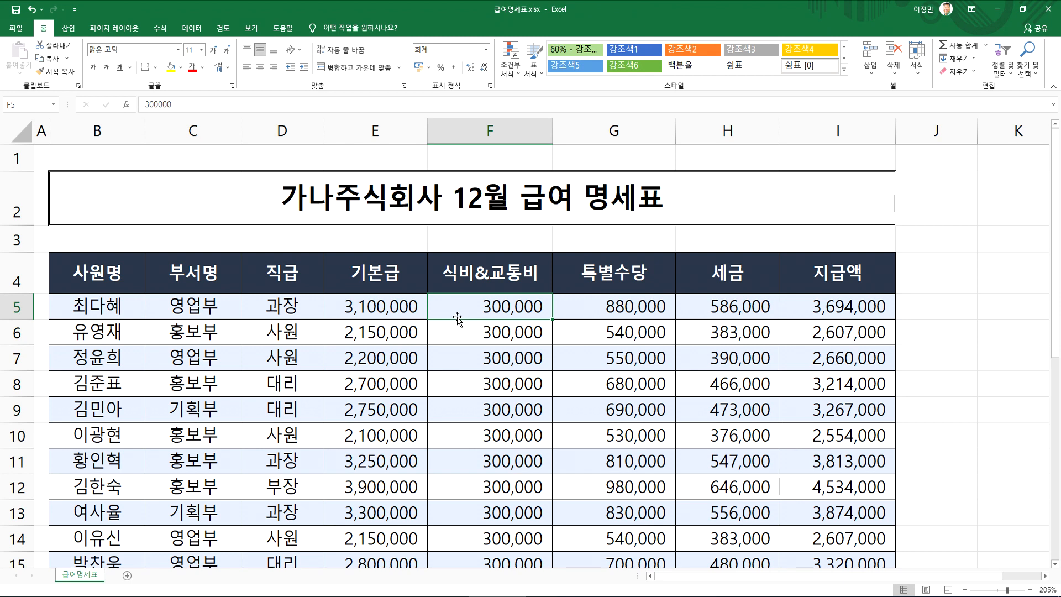
{"action": "left_click_drag", "start_coordinate": [67, 276], "coordinate": [786, 511]}
{"action": "left_click", "coordinate": [518, 340]}
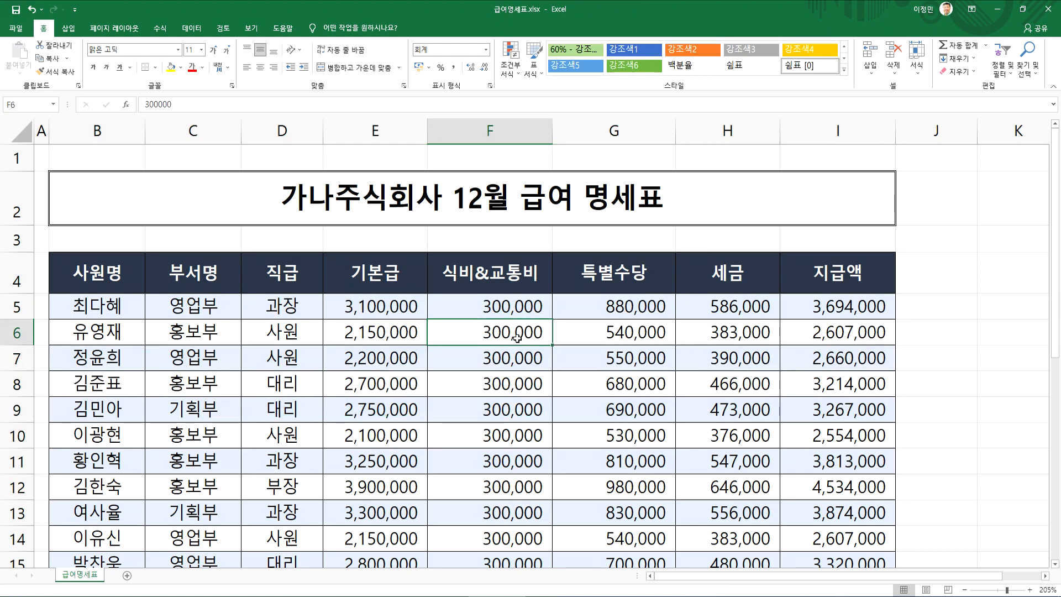
{"action": "left_click", "coordinate": [192, 28]}
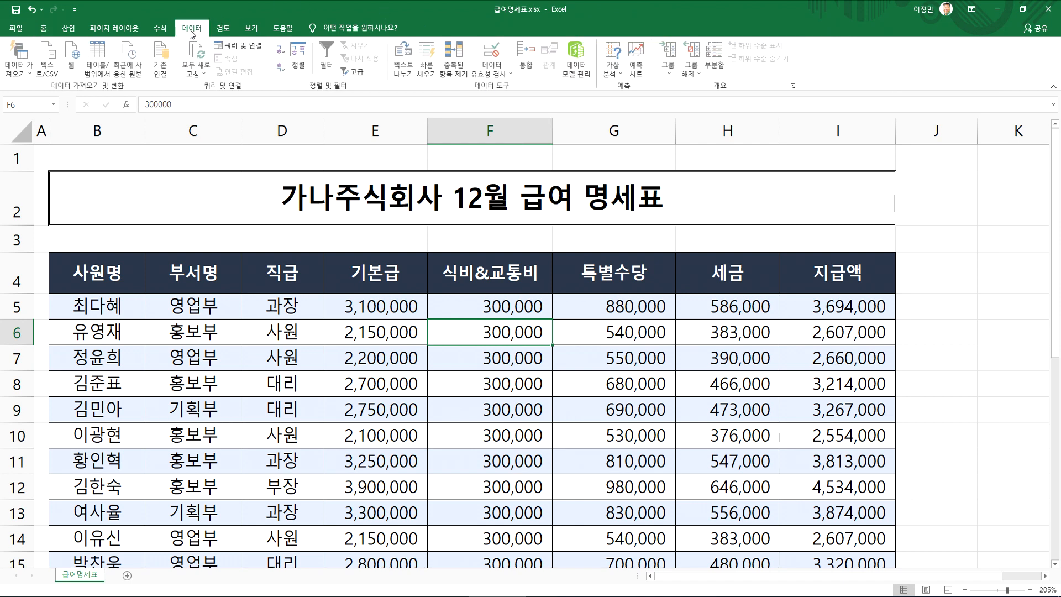
{"action": "left_click", "coordinate": [328, 52]}
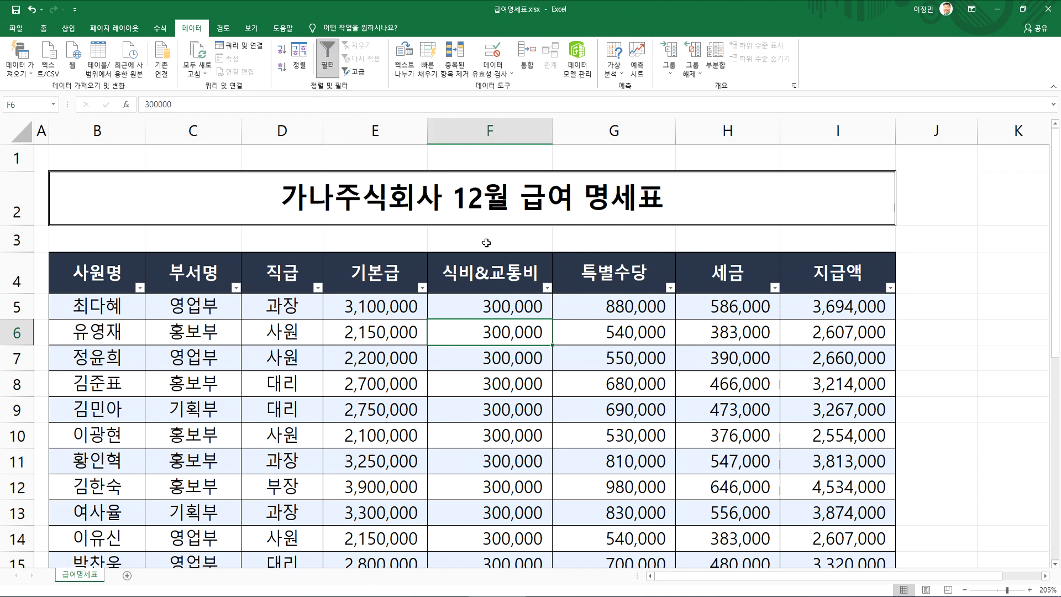
{"action": "left_click", "coordinate": [326, 52]}
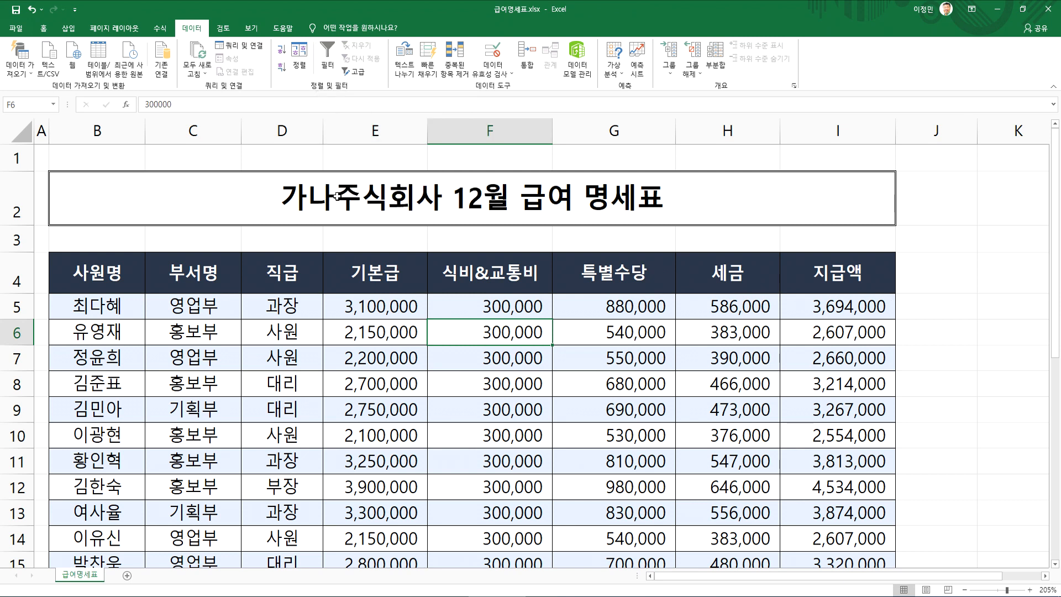
{"action": "left_click", "coordinate": [327, 56]}
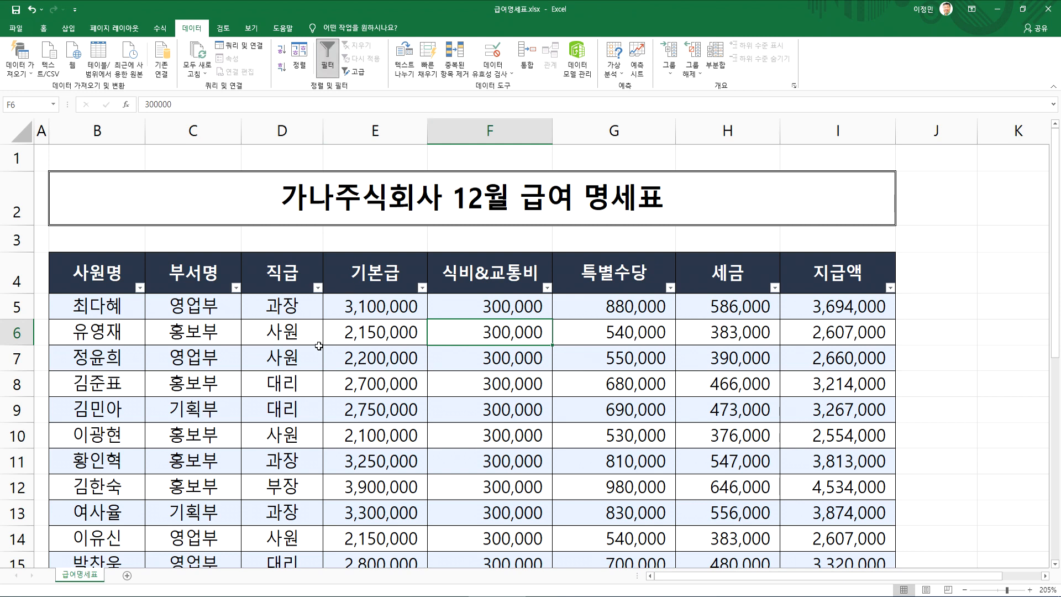
{"action": "left_click", "coordinate": [318, 288]}
{"action": "left_click", "coordinate": [319, 288]}
{"action": "left_click", "coordinate": [308, 334]}
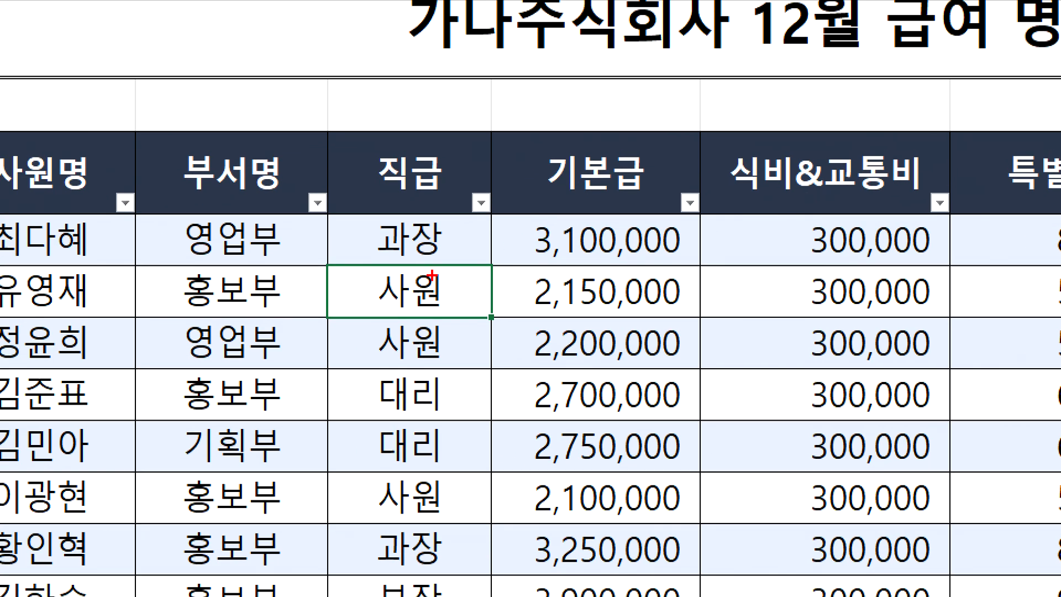
{"action": "left_click_drag", "start_coordinate": [481, 244], "coordinate": [494, 250]}
{"action": "mouse_move", "coordinate": [726, 224]}
{"action": "left_mouse_down"}
{"action": "mouse_move", "coordinate": [657, 180]}
{"action": "mouse_move", "coordinate": [726, 231]}
{"action": "left_mouse_up"}
{"action": "mouse_move", "coordinate": [332, 223]}
{"action": "left_mouse_down"}
{"action": "mouse_move", "coordinate": [273, 186]}
{"action": "mouse_move", "coordinate": [333, 235]}
{"action": "left_mouse_up"}
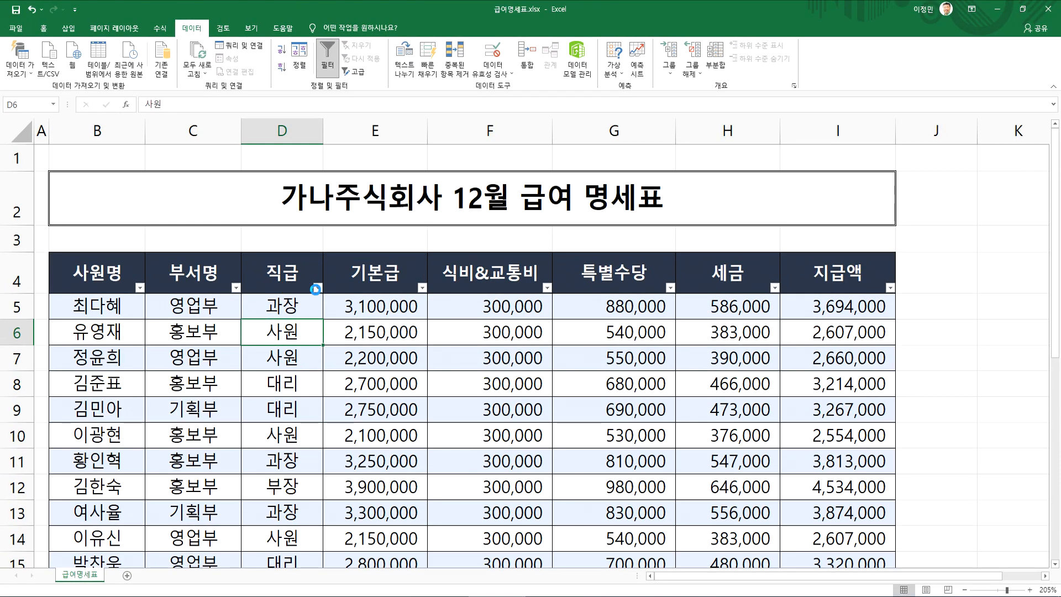
Filter the 직급 column to show only 과장, excluding 대리, 부장 and 사원
{"action": "left_click", "coordinate": [318, 288]}
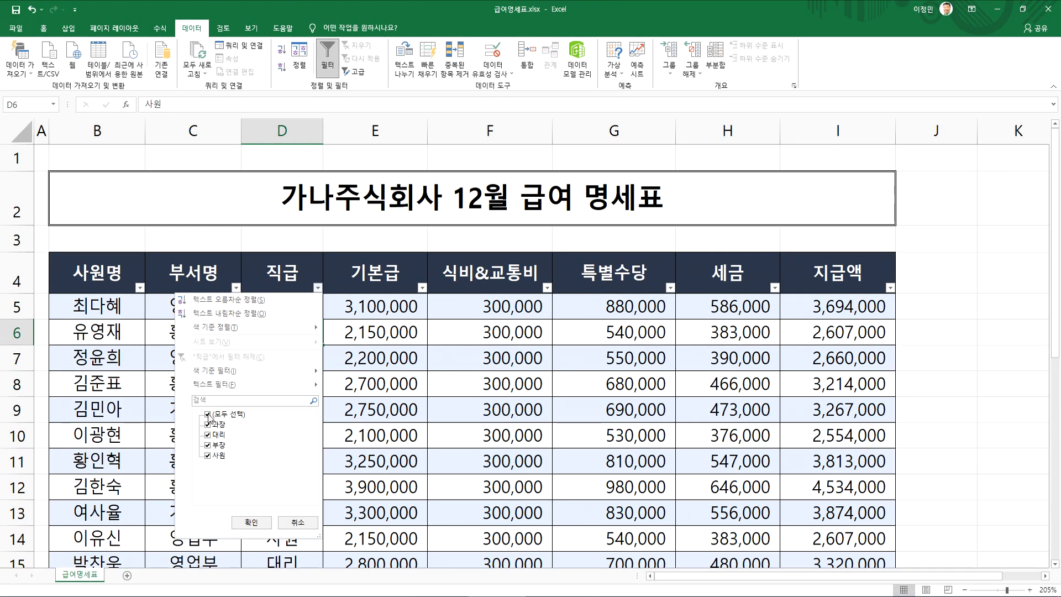
{"action": "left_click", "coordinate": [207, 435]}
{"action": "left_click", "coordinate": [207, 445]}
{"action": "left_click", "coordinate": [206, 455]}
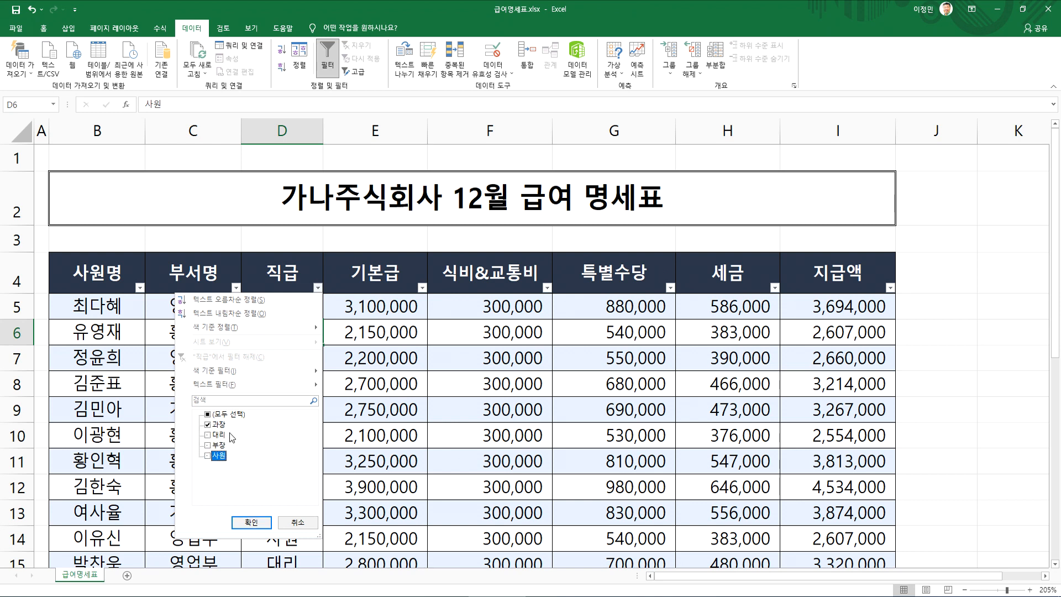
{"action": "left_click", "coordinate": [252, 522]}
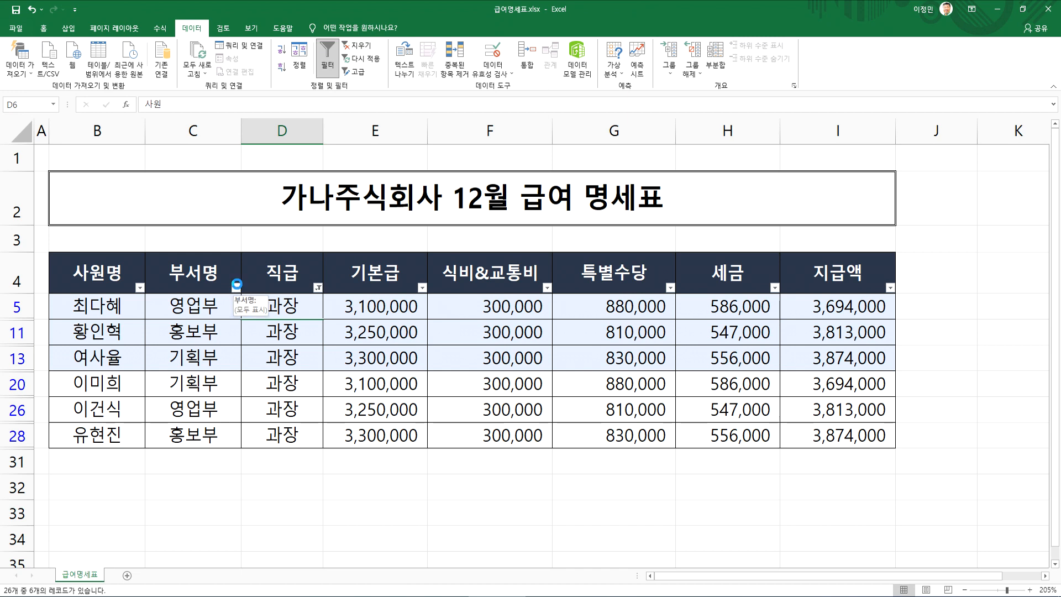
Filter the 부서명 column to show only 기획부
{"action": "left_click", "coordinate": [236, 288]}
{"action": "left_click", "coordinate": [126, 435]}
{"action": "left_click", "coordinate": [127, 445]}
{"action": "left_click", "coordinate": [170, 522]}
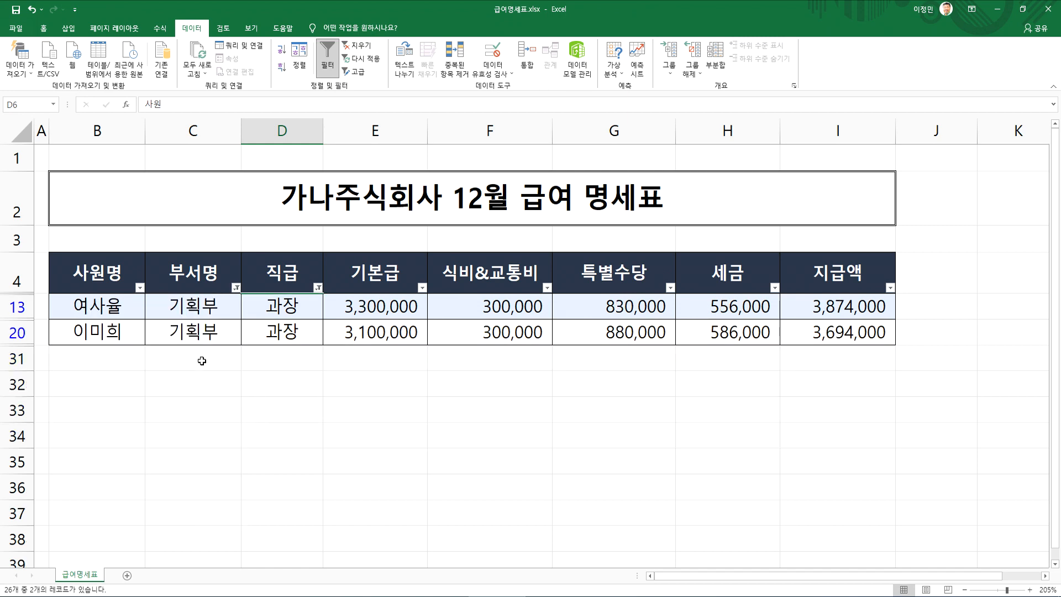
{"action": "left_click", "coordinate": [193, 333]}
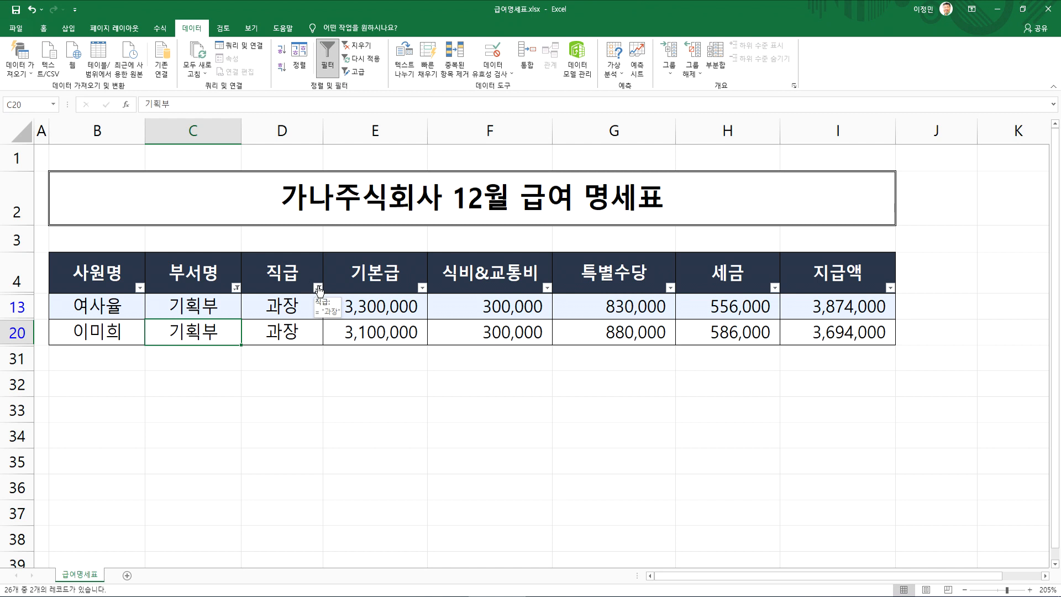
Clear the filter from the 직급 column while keeping the 부서명 filter
{"action": "left_click", "coordinate": [318, 286]}
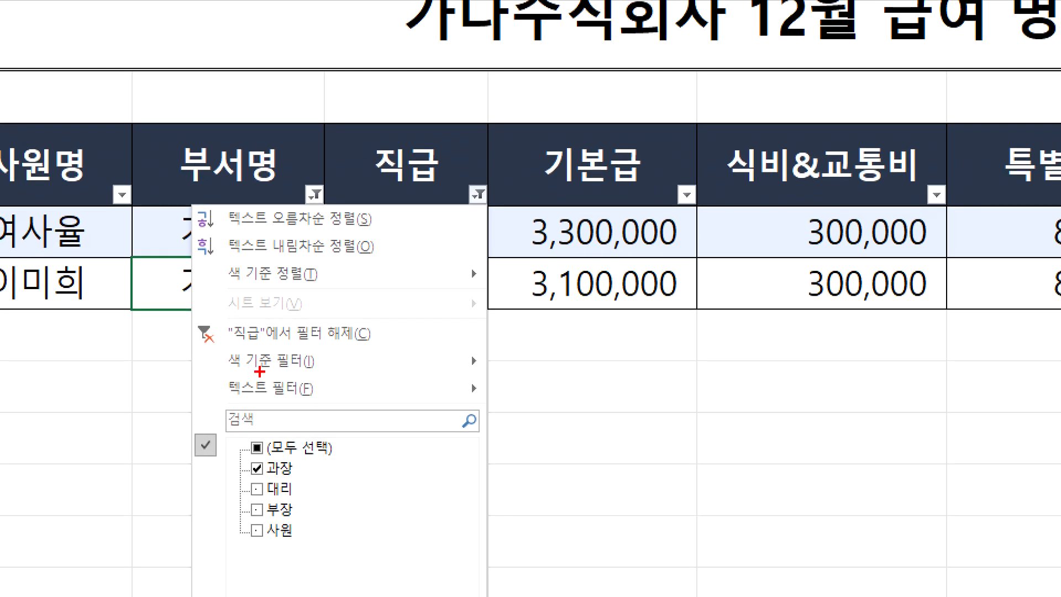
{"action": "mouse_move", "coordinate": [372, 348]}
{"action": "left_mouse_down"}
{"action": "mouse_move", "coordinate": [346, 308]}
{"action": "mouse_move", "coordinate": [356, 357]}
{"action": "left_mouse_up"}
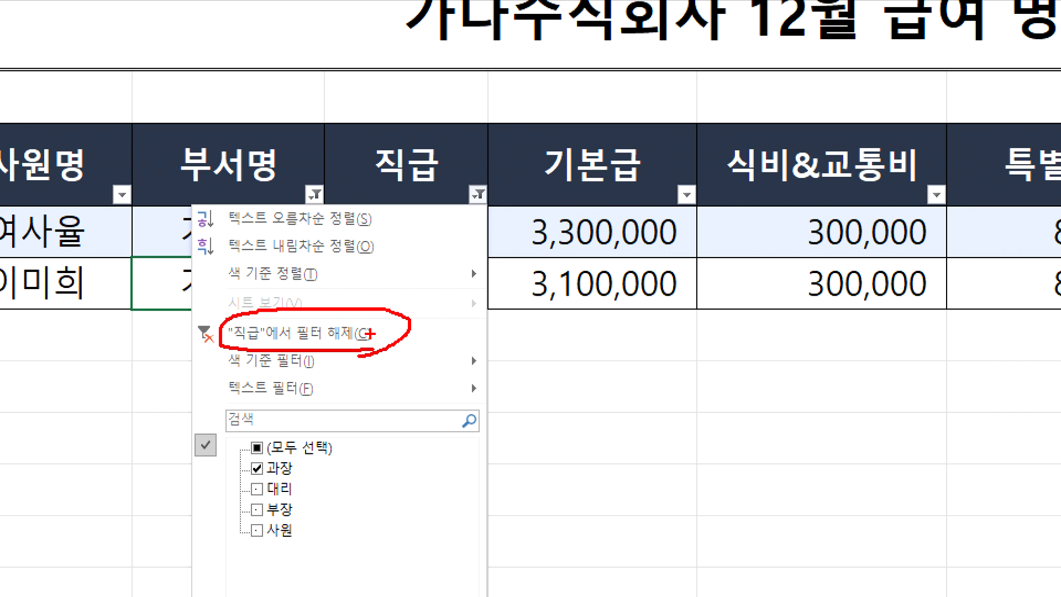
{"action": "key", "text": "Escape"}
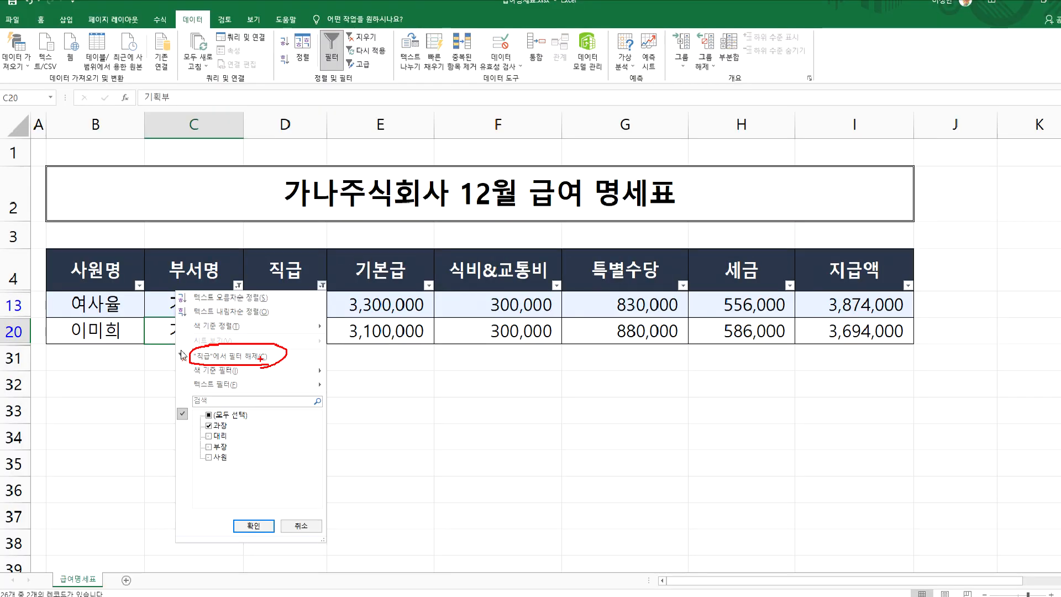
{"action": "left_click", "coordinate": [318, 290]}
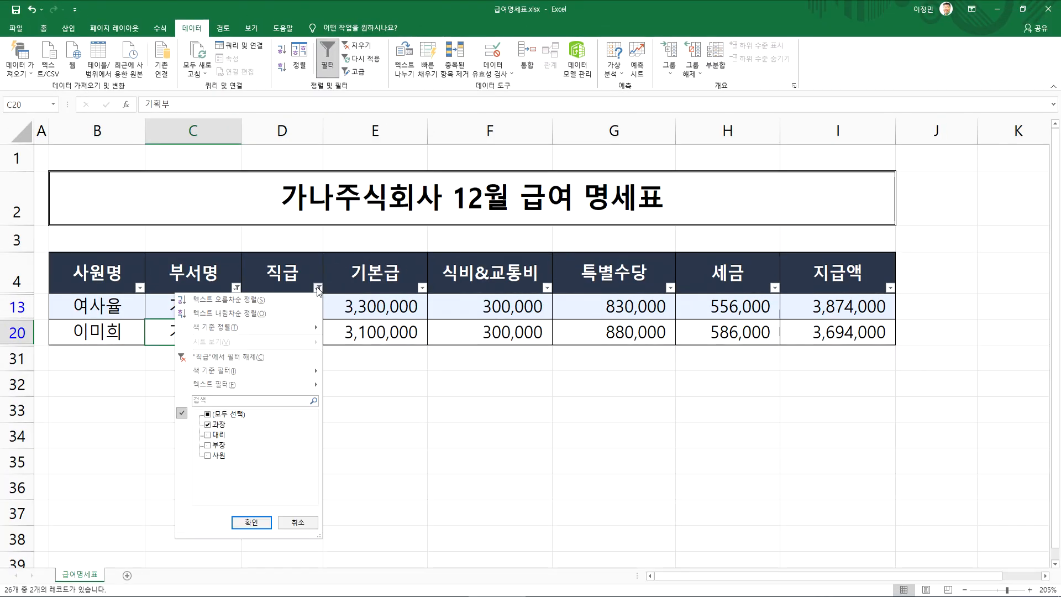
{"action": "left_click", "coordinate": [237, 359]}
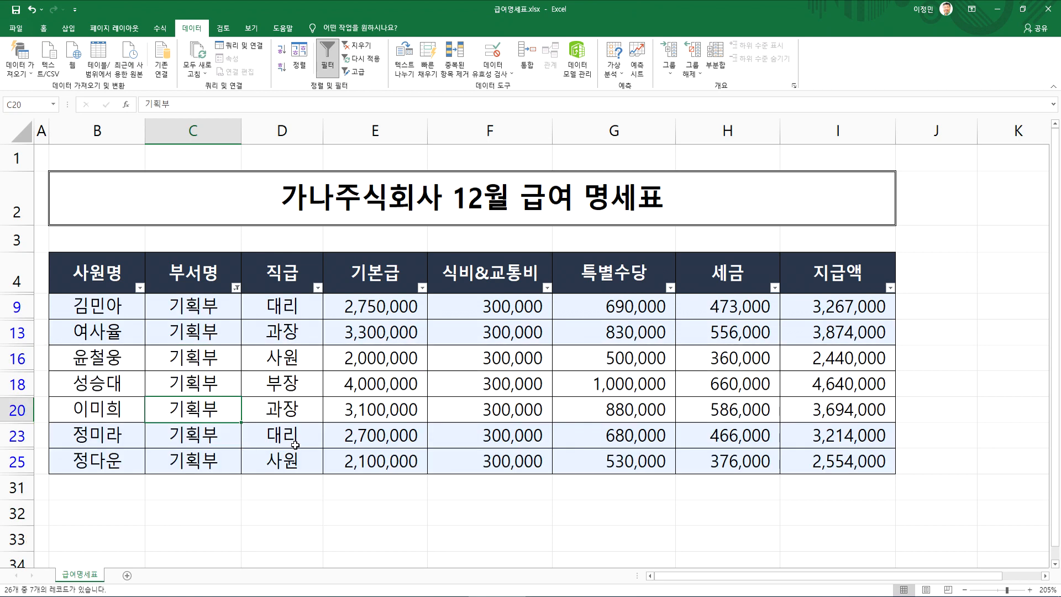
Filter the 직급 column to show only 대리 among the 기획부 records, excluding 과장, 부장 and 사원
{"action": "scroll", "coordinate": [297, 454], "scroll_direction": "down", "scroll_amount": 1}
{"action": "scroll", "coordinate": [301, 458], "scroll_direction": "up", "scroll_amount": 1}
{"action": "left_click", "coordinate": [276, 362]}
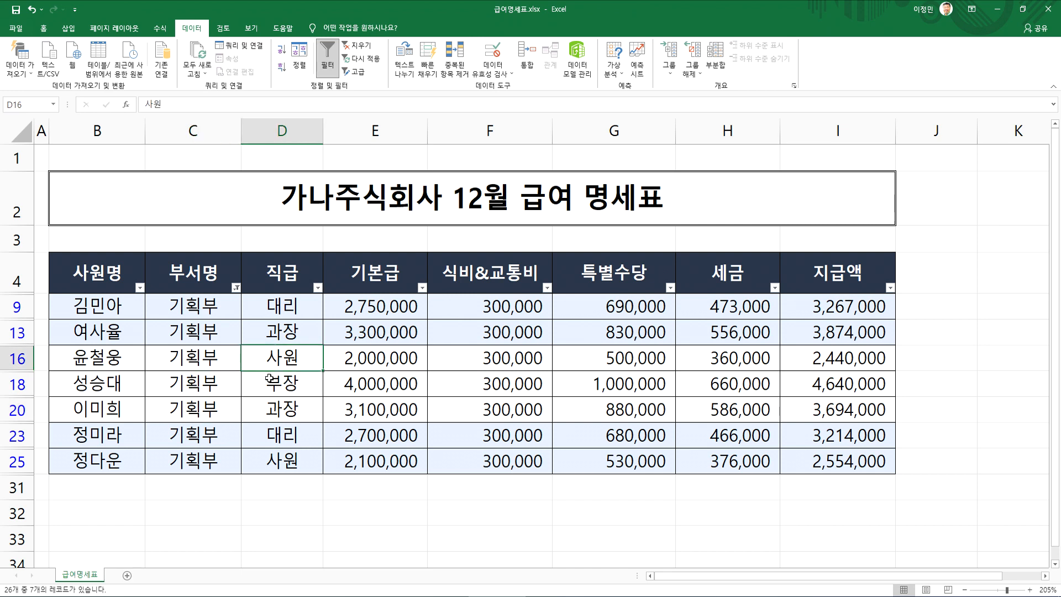
{"action": "left_click", "coordinate": [318, 287]}
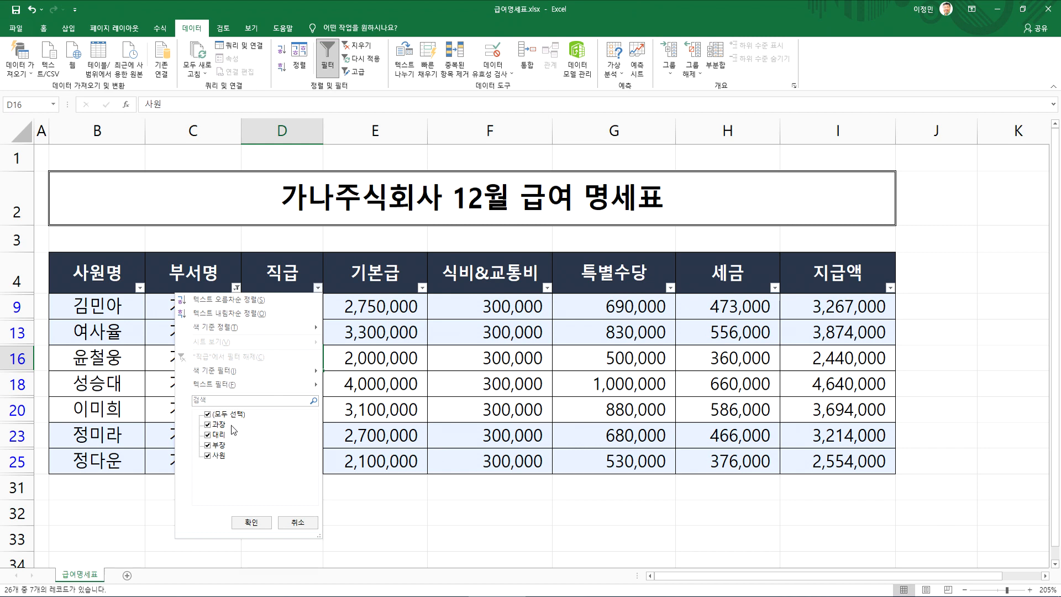
{"action": "left_click", "coordinate": [207, 425]}
{"action": "left_click", "coordinate": [208, 445]}
{"action": "left_click", "coordinate": [224, 454]}
{"action": "left_click", "coordinate": [252, 522]}
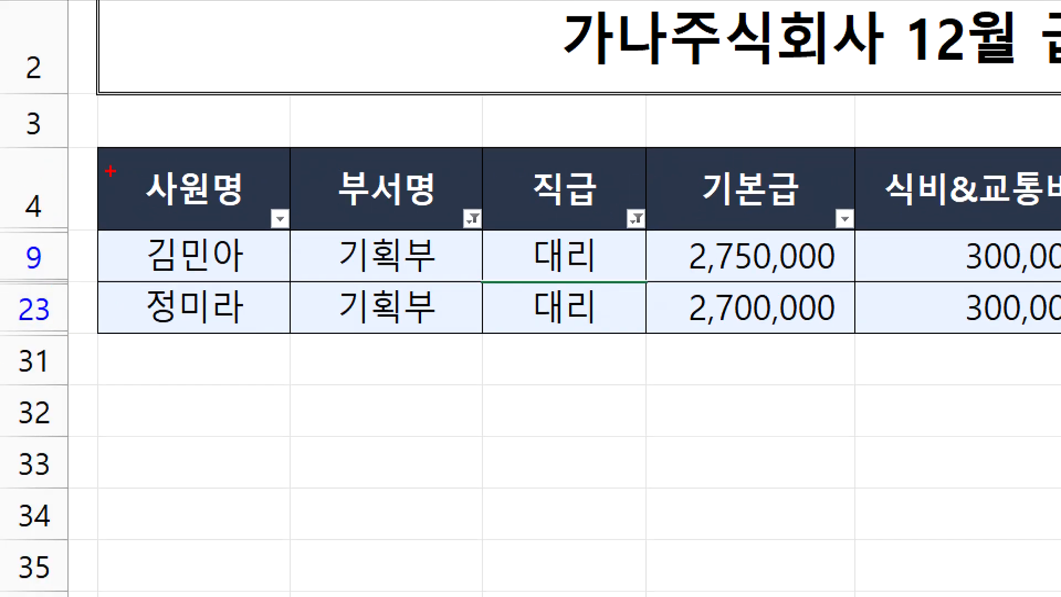
Examine the row numbers beside the filtered records for gaps left by hidden rows, including the header and record range
{"action": "left_click_drag", "start_coordinate": [67, 163], "coordinate": [46, 187]}
{"action": "mouse_move", "coordinate": [44, 240]}
{"action": "left_mouse_down"}
{"action": "mouse_move", "coordinate": [8, 246]}
{"action": "mouse_move", "coordinate": [51, 239]}
{"action": "left_mouse_up"}
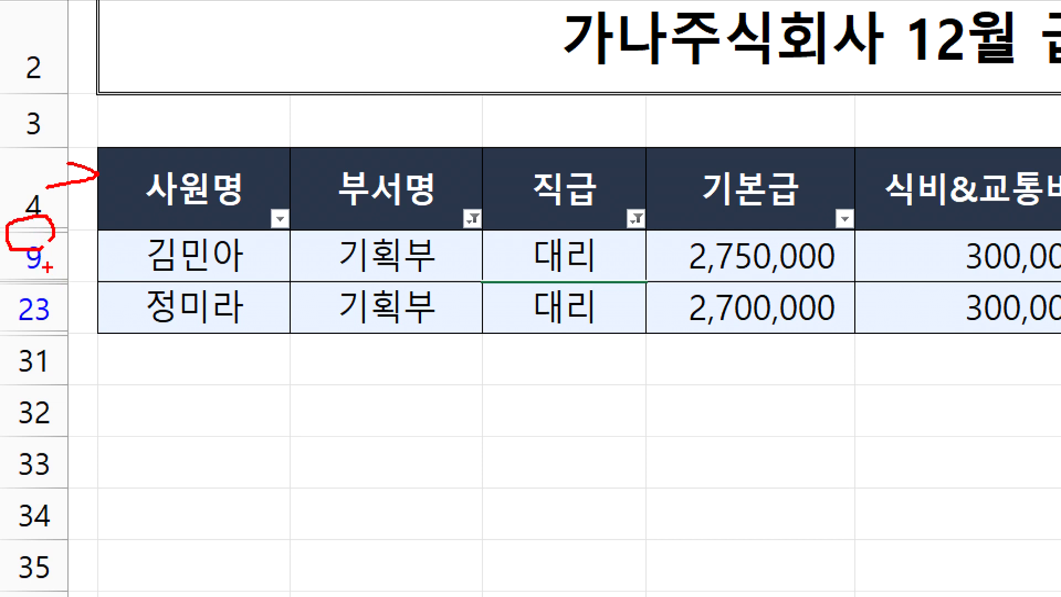
{"action": "mouse_move", "coordinate": [44, 285]}
{"action": "left_mouse_down"}
{"action": "mouse_move", "coordinate": [51, 272]}
{"action": "mouse_move", "coordinate": [126, 278]}
{"action": "mouse_move", "coordinate": [157, 296]}
{"action": "left_mouse_up"}
{"action": "mouse_move", "coordinate": [82, 340]}
{"action": "left_mouse_down"}
{"action": "mouse_move", "coordinate": [86, 360]}
{"action": "mouse_move", "coordinate": [109, 365]}
{"action": "left_mouse_up"}
{"action": "mouse_move", "coordinate": [113, 349]}
{"action": "left_mouse_down"}
{"action": "mouse_move", "coordinate": [99, 374]}
{"action": "mouse_move", "coordinate": [155, 376]}
{"action": "left_mouse_up"}
{"action": "left_click_drag", "start_coordinate": [138, 346], "coordinate": [92, 406]}
{"action": "mouse_move", "coordinate": [169, 366]}
{"action": "left_mouse_down"}
{"action": "mouse_move", "coordinate": [218, 375]}
{"action": "mouse_move", "coordinate": [221, 400]}
{"action": "left_mouse_up"}
{"action": "left_click_drag", "start_coordinate": [261, 362], "coordinate": [301, 354]}
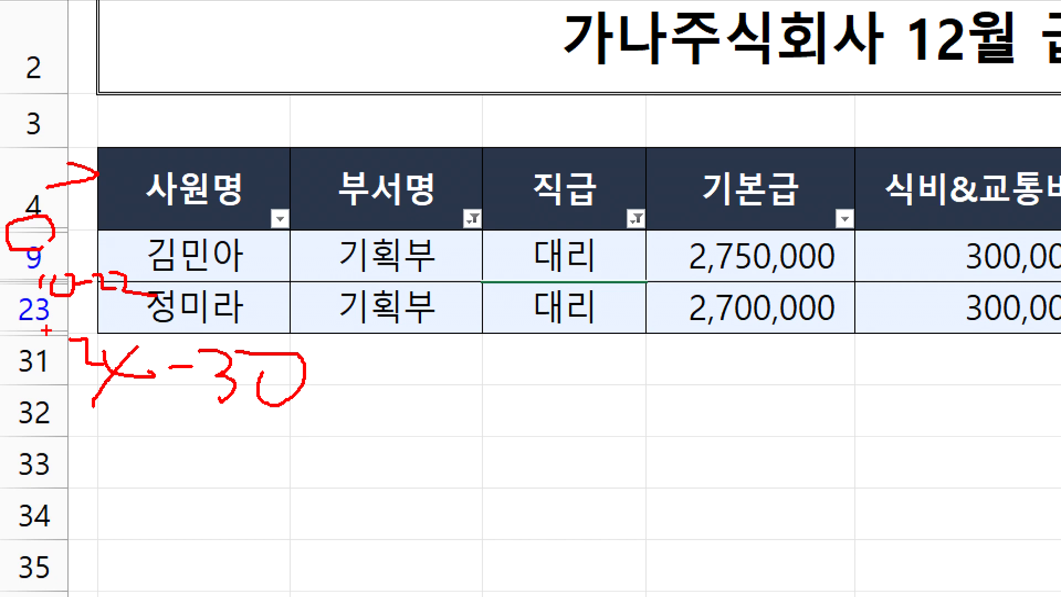
{"action": "key", "text": "Escape"}
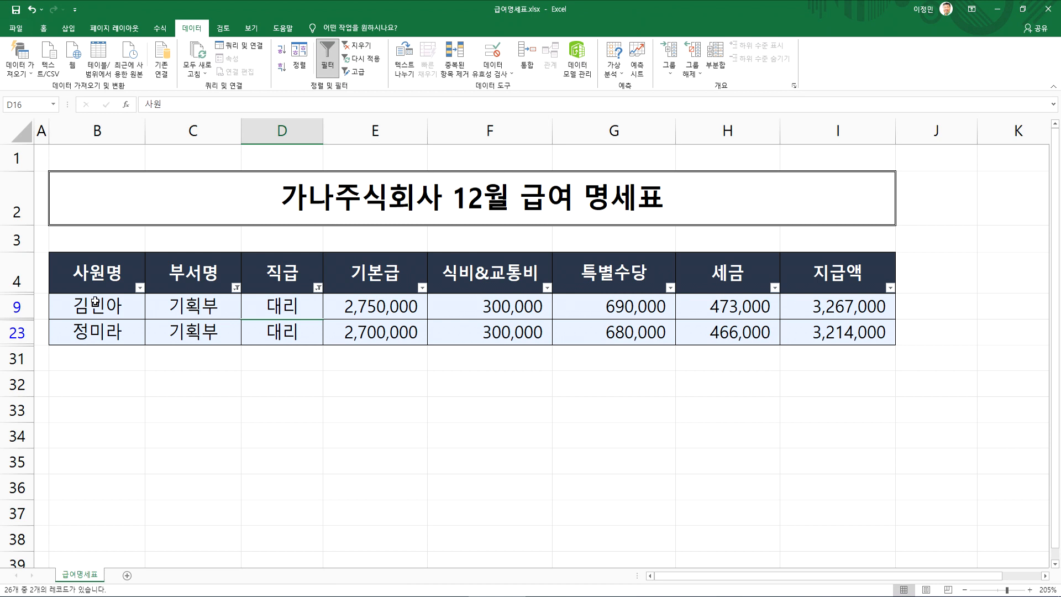
{"action": "left_click_drag", "start_coordinate": [97, 276], "coordinate": [834, 335]}
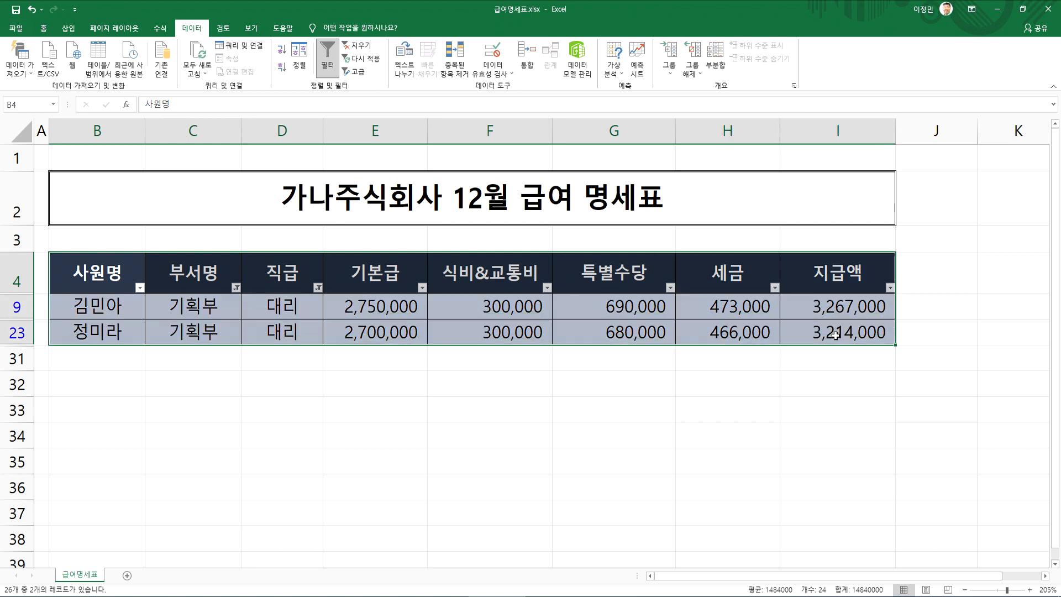
{"action": "left_click", "coordinate": [459, 411]}
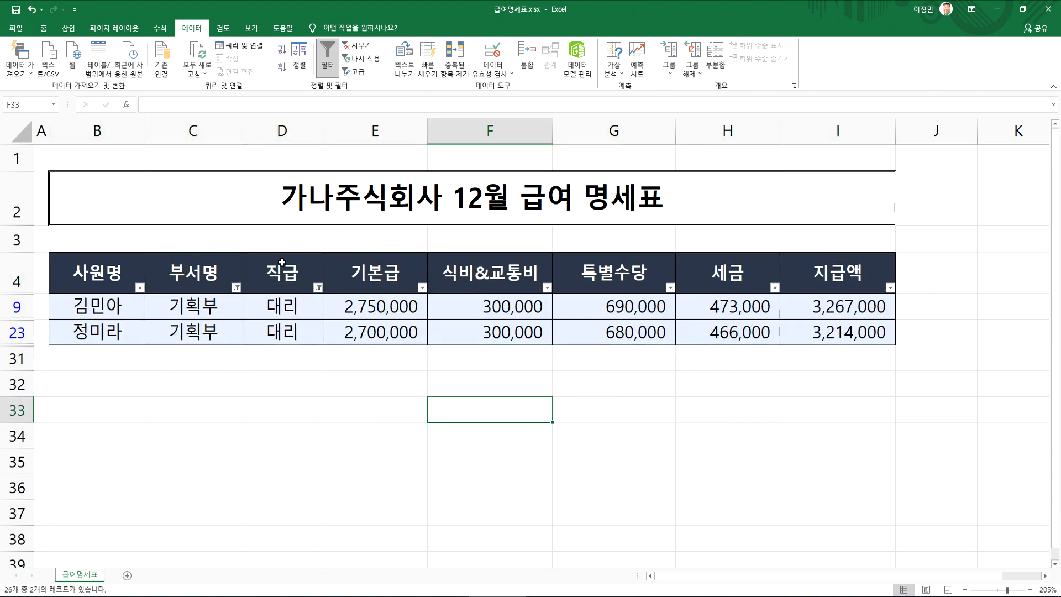
Copy the filtered header and 기획부 대리 records from the salary table and paste them at B3 on a new sheet
{"action": "left_click_drag", "start_coordinate": [109, 270], "coordinate": [877, 331]}
{"action": "key", "text": "ctrl+c"}
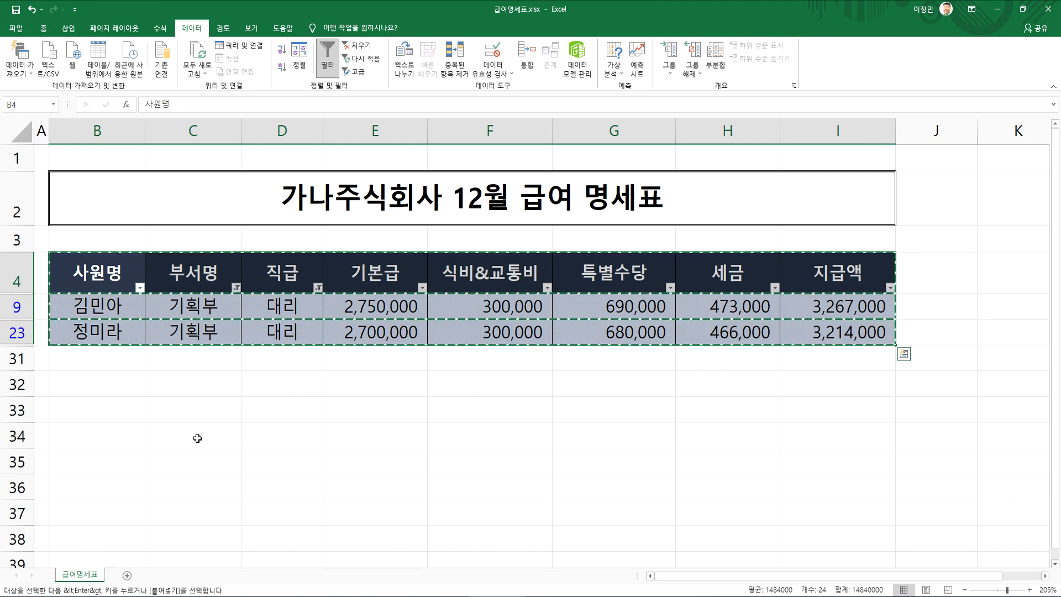
{"action": "scroll", "coordinate": [166, 437], "scroll_direction": "down", "scroll_amount": 2}
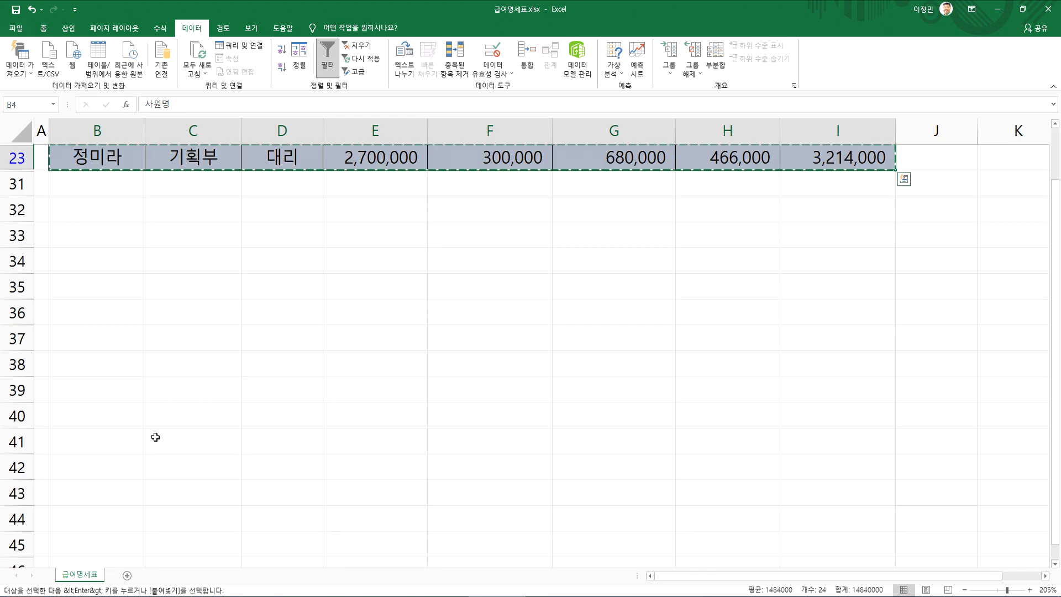
{"action": "left_click", "coordinate": [126, 576]}
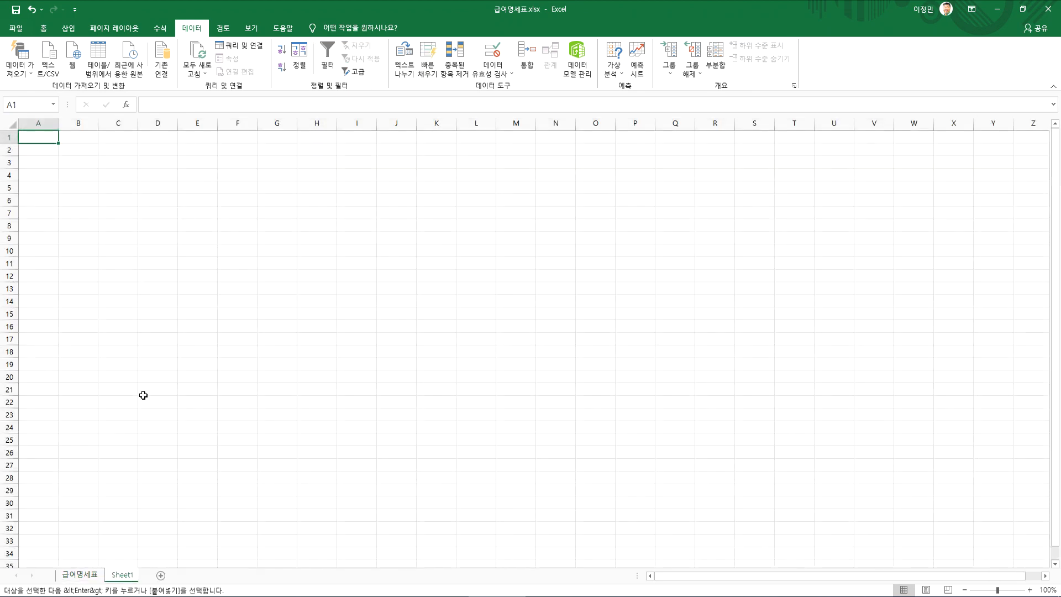
{"action": "left_click", "coordinate": [78, 163]}
{"action": "key", "text": "ctrl+v"}
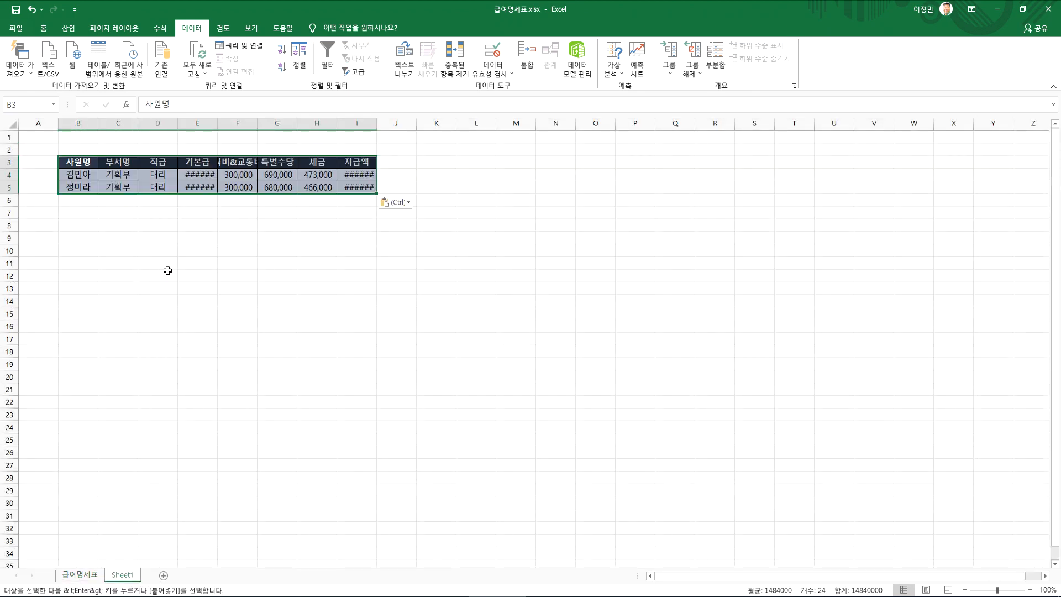
Auto-fit the 기본급 and 지급액 columns of the pasted table on Sheet1
{"action": "scroll", "coordinate": [122, 271], "scroll_direction": "up", "scroll_amount": 9}
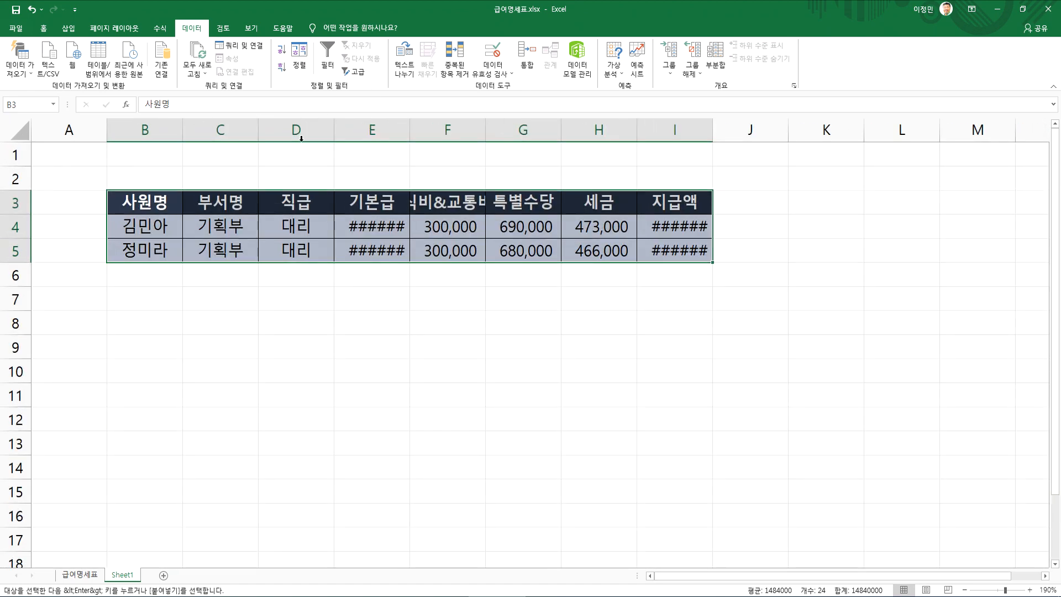
{"action": "double_click", "coordinate": [408, 130]}
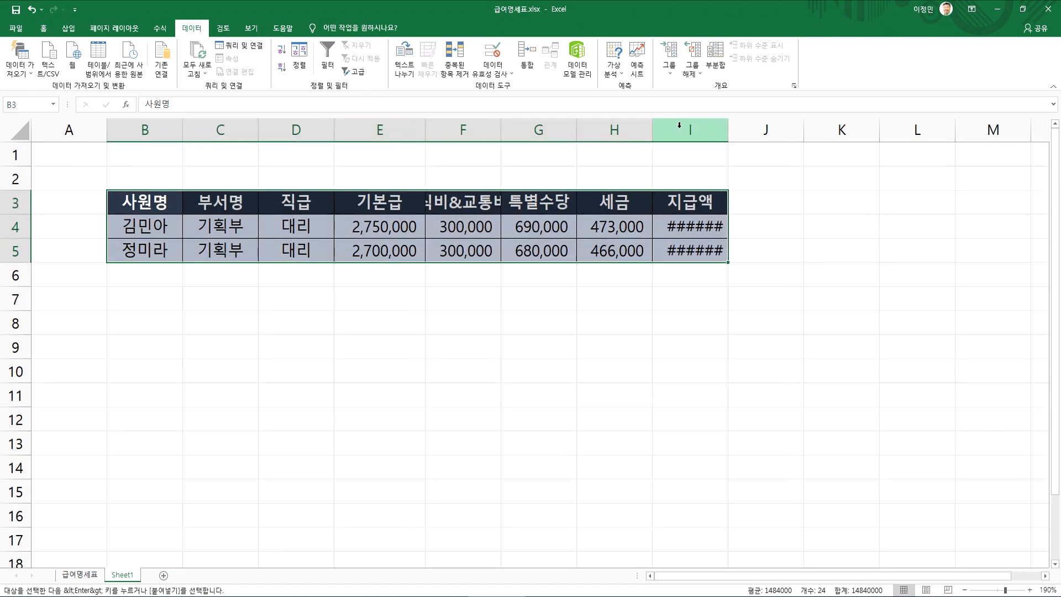
{"action": "double_click", "coordinate": [728, 130]}
{"action": "left_click", "coordinate": [238, 230]}
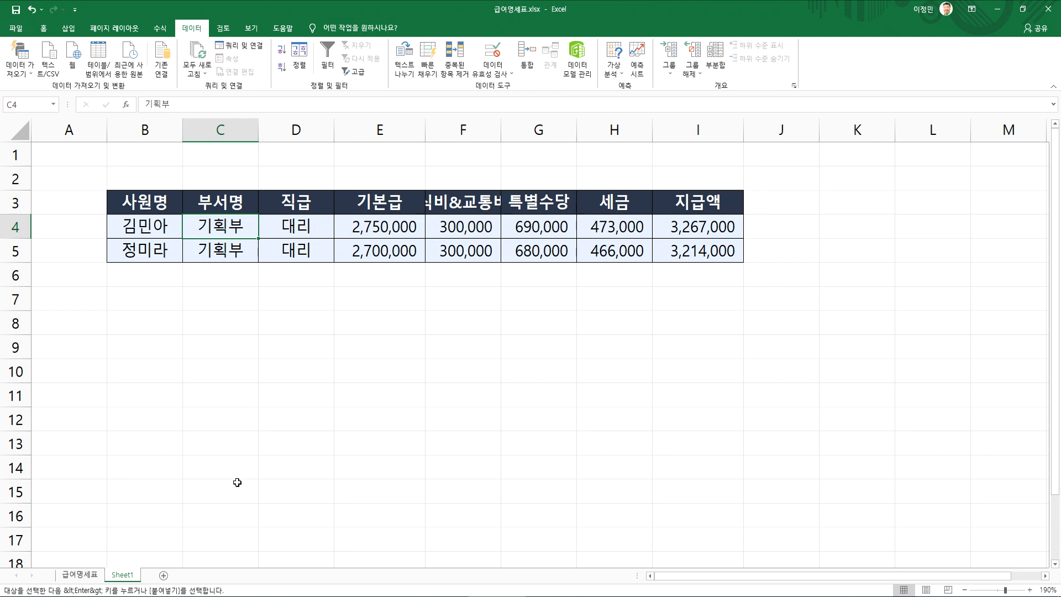
Return to the 급여명세표 sheet, cancel the copy selection, and compare the filtered records with the copy on Sheet1
{"action": "left_click", "coordinate": [81, 574]}
{"action": "scroll", "coordinate": [304, 412], "scroll_direction": "up", "scroll_amount": 2}
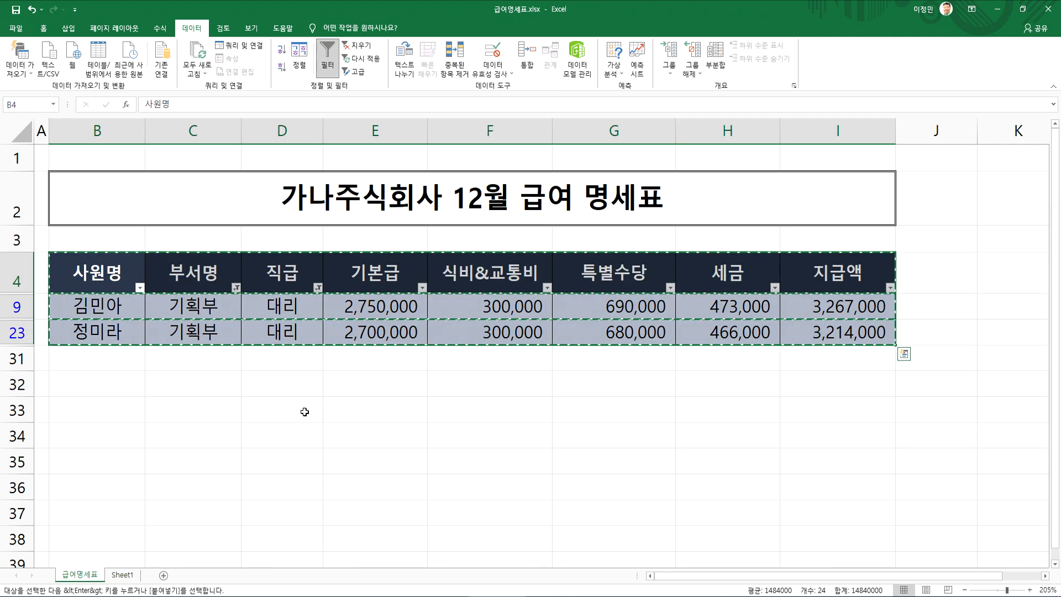
{"action": "left_click", "coordinate": [279, 431]}
{"action": "key", "text": "Escape"}
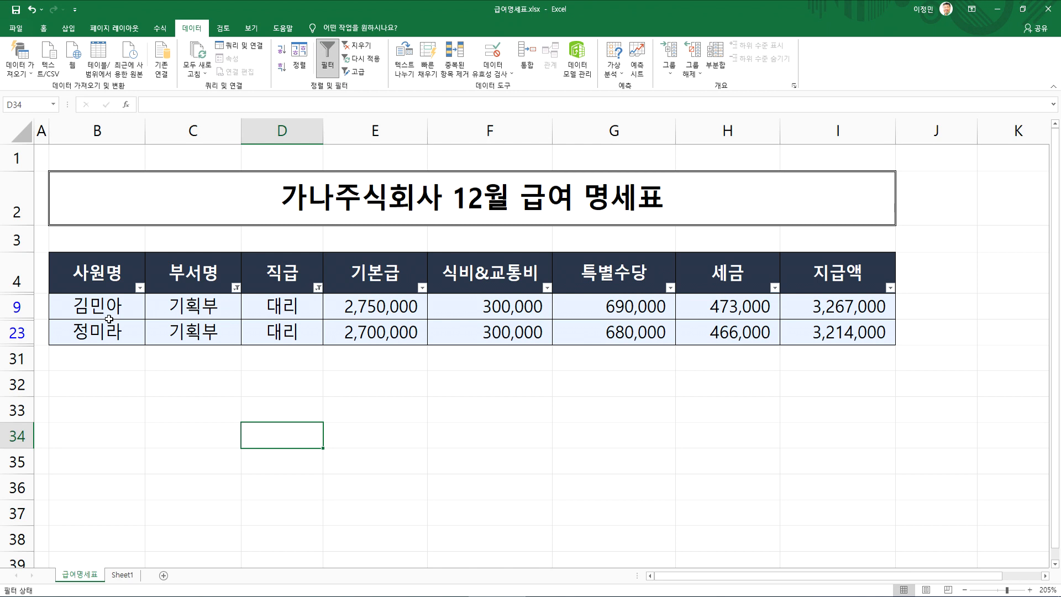
{"action": "left_click", "coordinate": [122, 574]}
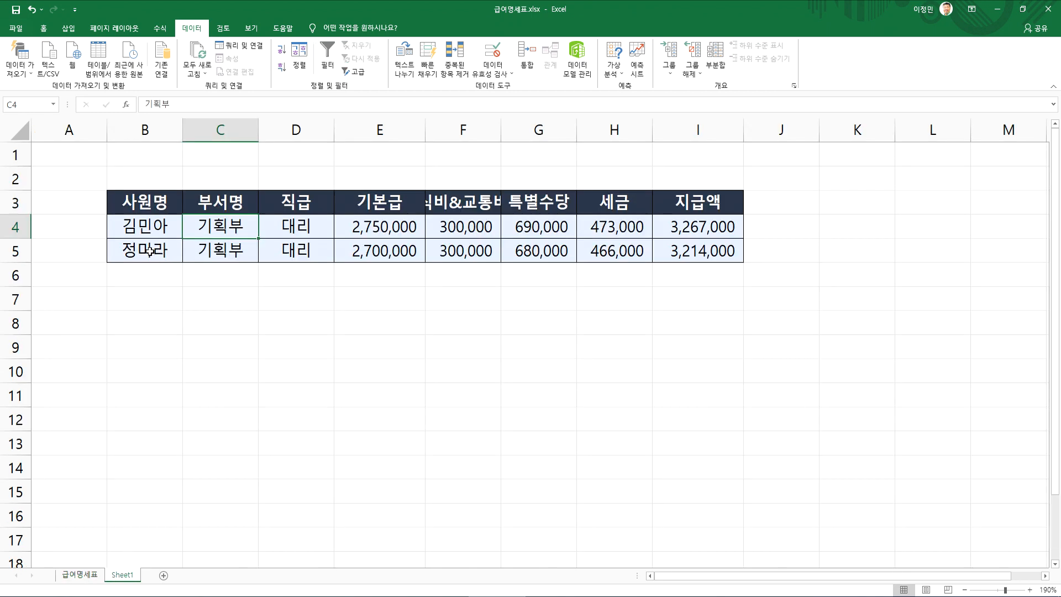
{"action": "left_click", "coordinate": [76, 575]}
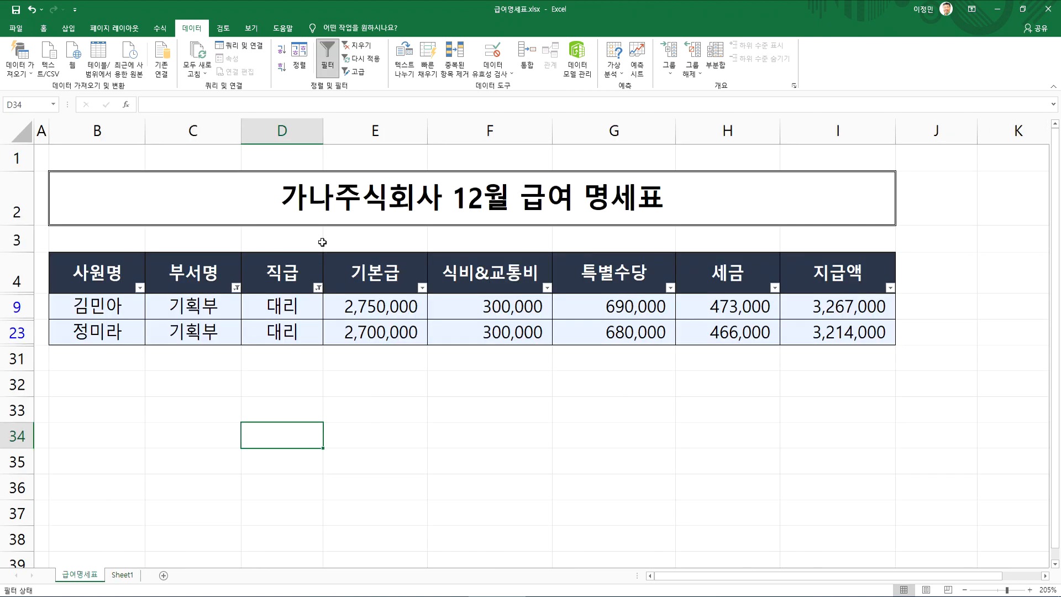
Examine the filter symbols on the 부서명 and 직급 headers against the unfiltered 기본급 header, and locate the command that clears all filters
{"action": "left_click", "coordinate": [226, 306]}
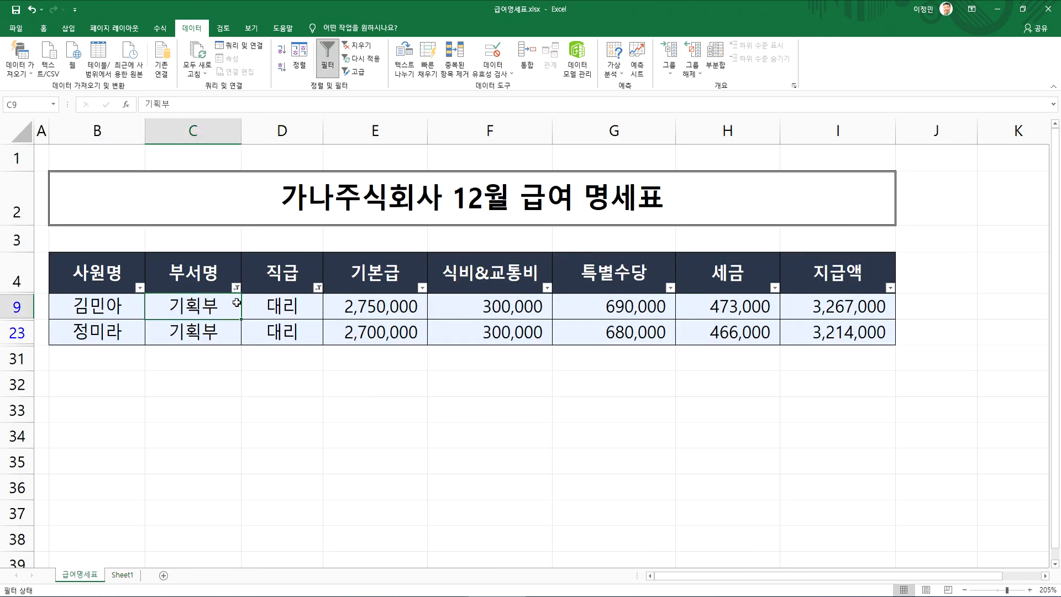
{"action": "key", "text": "ctrl+1"}
{"action": "left_click", "coordinate": [247, 302]}
{"action": "mouse_move", "coordinate": [297, 301]}
{"action": "left_mouse_down"}
{"action": "mouse_move", "coordinate": [236, 255]}
{"action": "mouse_move", "coordinate": [308, 299]}
{"action": "left_mouse_up"}
{"action": "mouse_move", "coordinate": [476, 294]}
{"action": "left_mouse_down"}
{"action": "mouse_move", "coordinate": [434, 237]}
{"action": "mouse_move", "coordinate": [478, 302]}
{"action": "left_mouse_up"}
{"action": "mouse_move", "coordinate": [619, 257]}
{"action": "left_mouse_down"}
{"action": "mouse_move", "coordinate": [674, 297]}
{"action": "mouse_move", "coordinate": [691, 278]}
{"action": "left_mouse_up"}
{"action": "left_click_drag", "start_coordinate": [679, 283], "coordinate": [694, 279]}
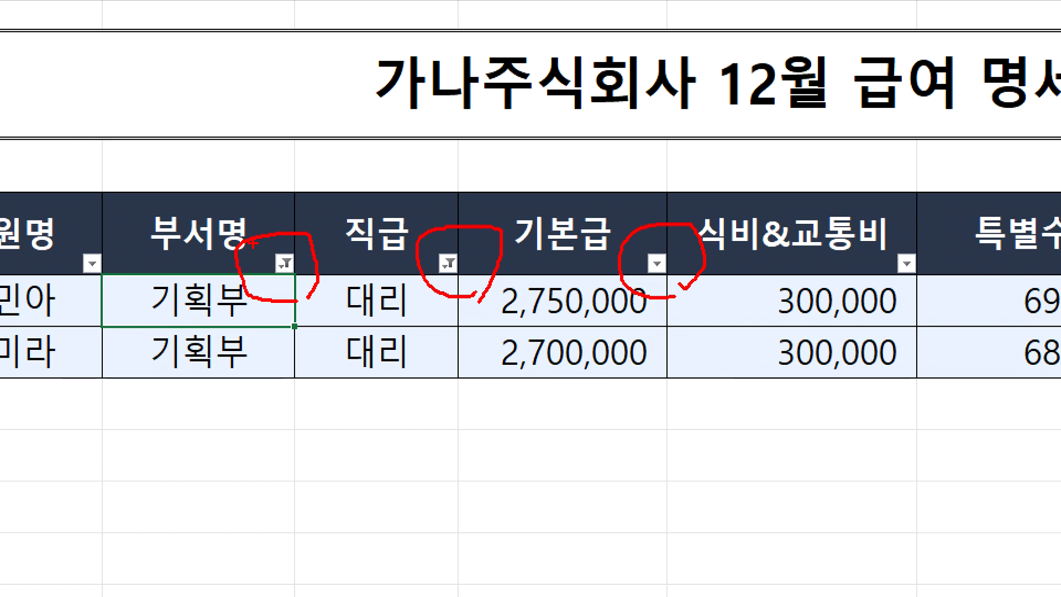
{"action": "left_click_drag", "start_coordinate": [265, 266], "coordinate": [276, 224]}
{"action": "left_click_drag", "start_coordinate": [448, 242], "coordinate": [486, 228]}
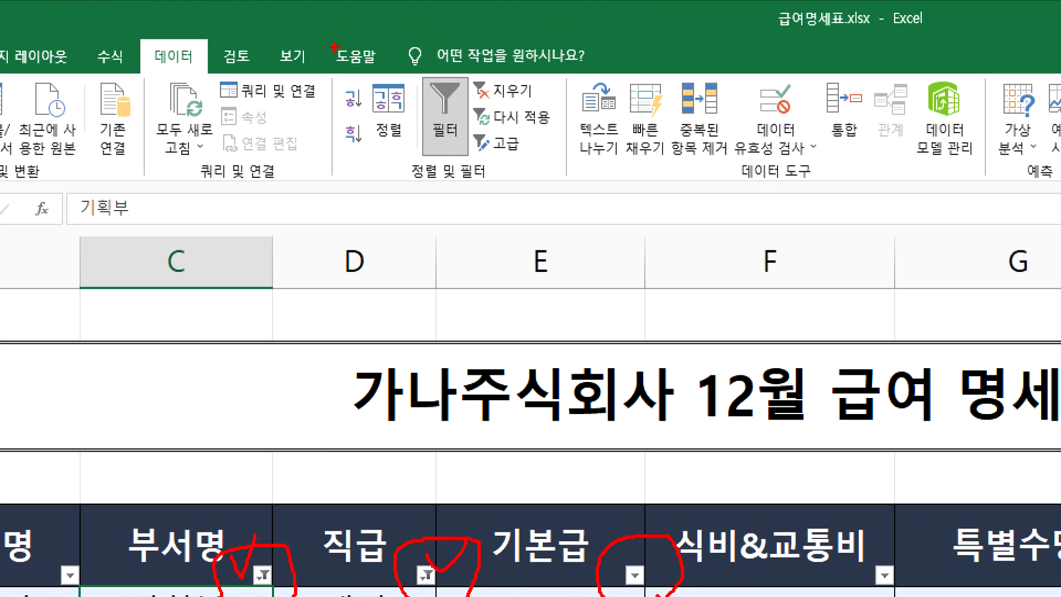
{"action": "mouse_move", "coordinate": [536, 106]}
{"action": "left_mouse_down"}
{"action": "mouse_move", "coordinate": [472, 83]}
{"action": "mouse_move", "coordinate": [532, 108]}
{"action": "left_mouse_up"}
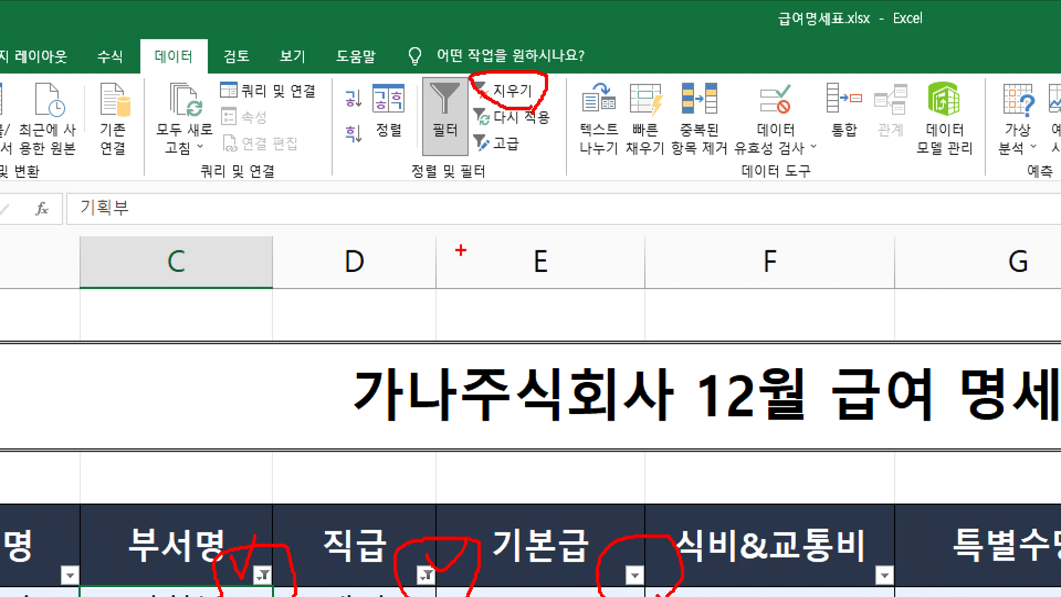
{"action": "key", "text": "Escape"}
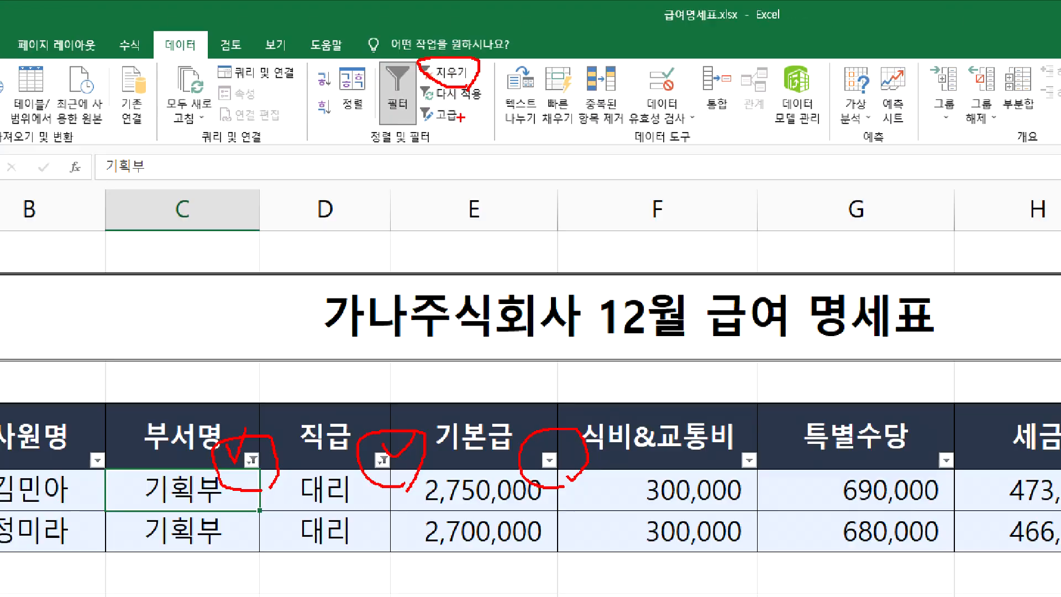
Clear all filters from the salary table at once and check the full list of records
{"action": "left_click", "coordinate": [357, 45]}
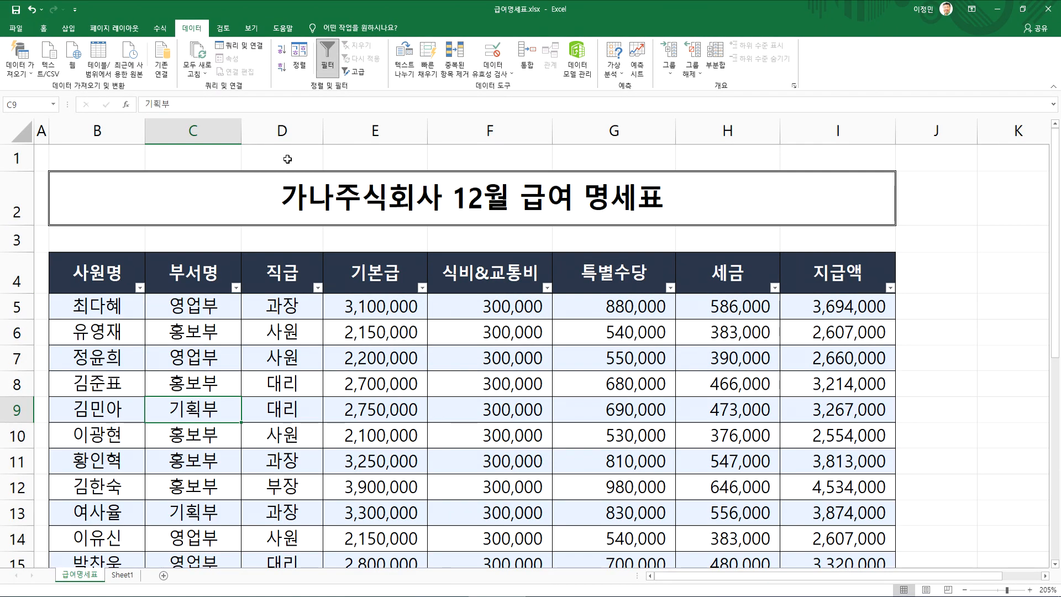
{"action": "scroll", "coordinate": [188, 365], "scroll_direction": "down", "scroll_amount": 3}
{"action": "scroll", "coordinate": [190, 368], "scroll_direction": "up", "scroll_amount": 2}
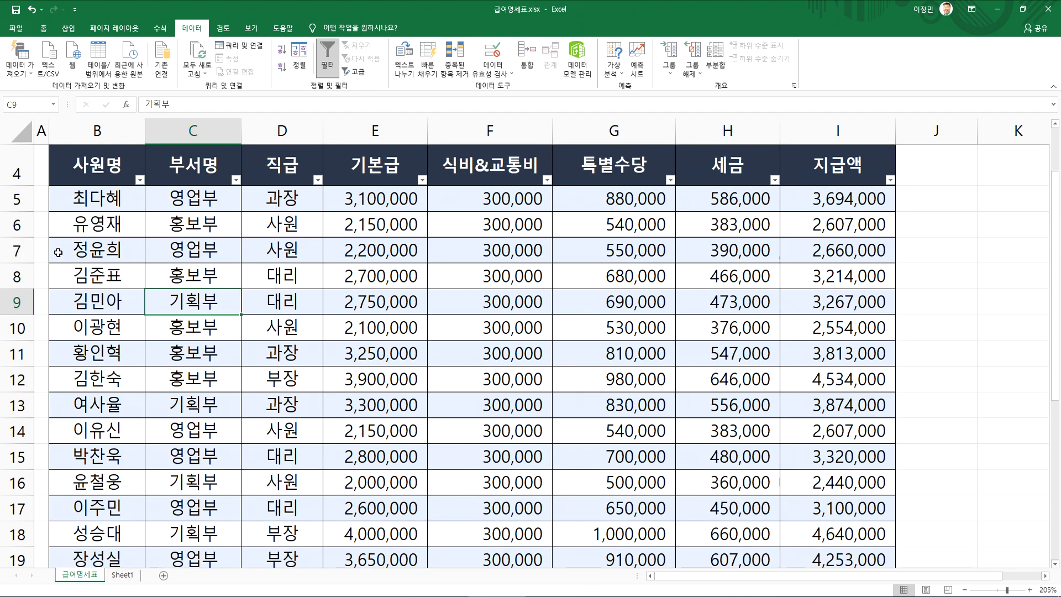
Hide rows 6 to 29 of the salary table on the 급여명세표 sheet
{"action": "left_click", "coordinate": [20, 223]}
{"action": "left_click_drag", "start_coordinate": [17, 223], "coordinate": [8, 465]}
{"action": "left_click_drag", "start_coordinate": [88, 224], "coordinate": [450, 491]}
{"action": "left_click_drag", "start_coordinate": [17, 223], "coordinate": [10, 442]}
{"action": "scroll", "coordinate": [118, 327], "scroll_direction": "down", "scroll_amount": 5}
{"action": "scroll", "coordinate": [116, 326], "scroll_direction": "up", "scroll_amount": 5}
{"action": "right_click", "coordinate": [100, 213]}
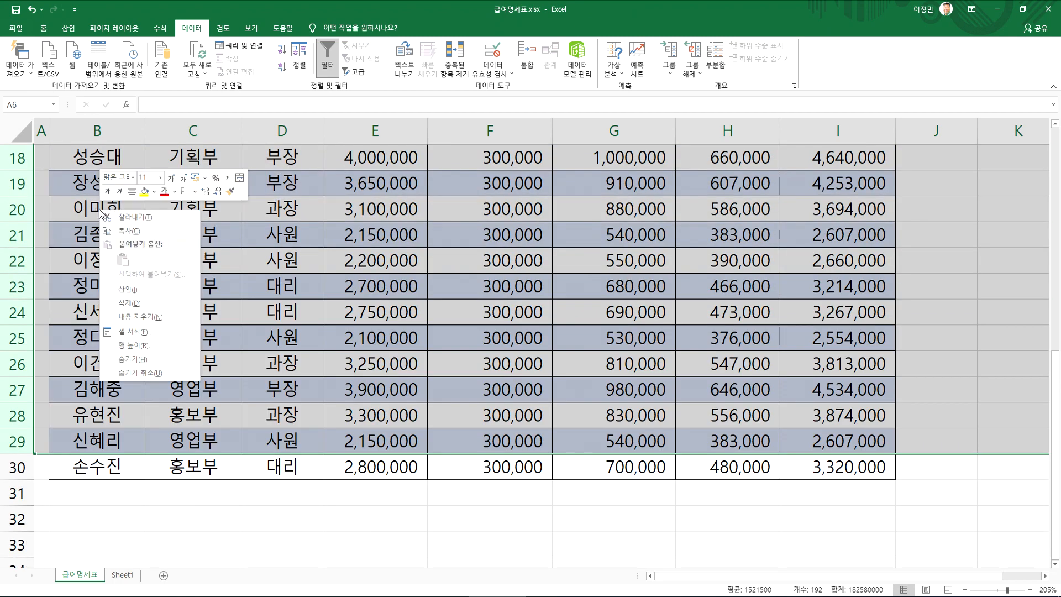
{"action": "left_click", "coordinate": [143, 362]}
{"action": "left_click", "coordinate": [94, 406]}
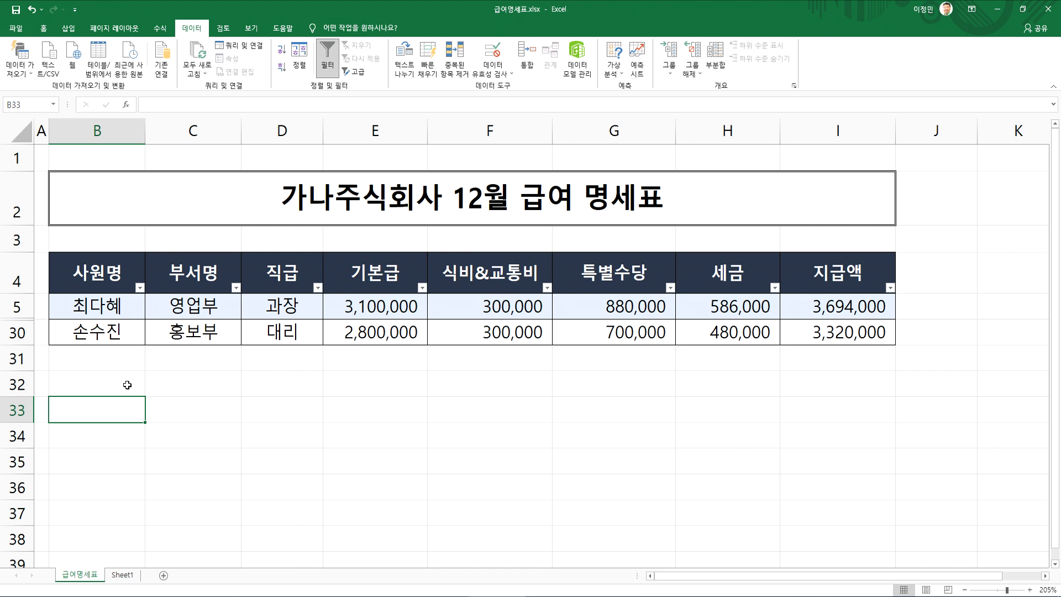
Copy the salary table range B4:I30 with its manually hidden rows, paste it at B8 on Sheet1, and review the pasted records
{"action": "mouse_move", "coordinate": [80, 271]}
{"action": "left_mouse_down"}
{"action": "mouse_move", "coordinate": [91, 307]}
{"action": "mouse_move", "coordinate": [734, 303]}
{"action": "mouse_move", "coordinate": [818, 331]}
{"action": "left_mouse_up"}
{"action": "key", "text": "ctrl+c"}
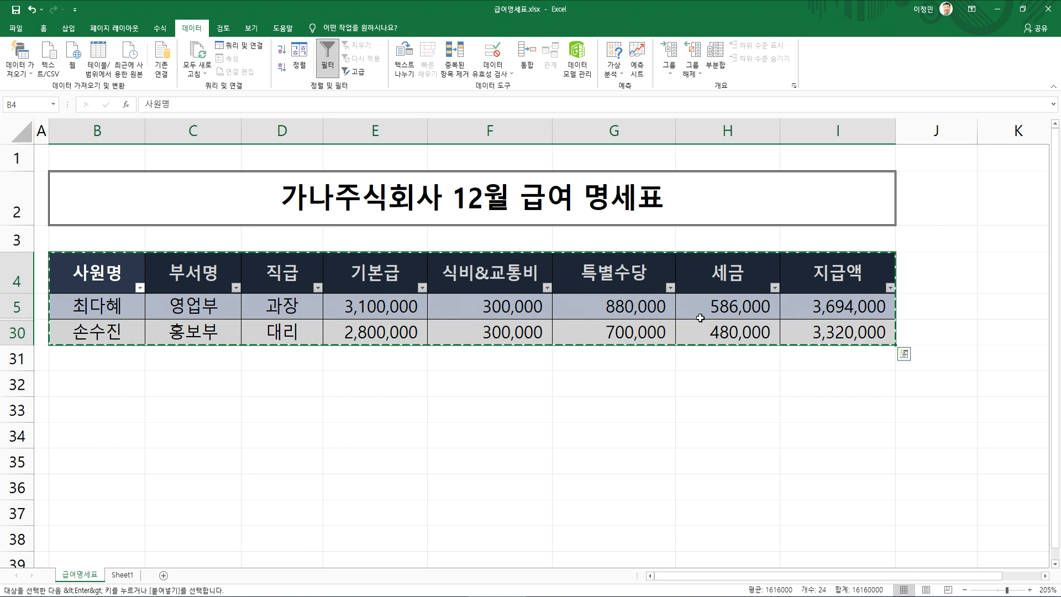
{"action": "left_click", "coordinate": [121, 576]}
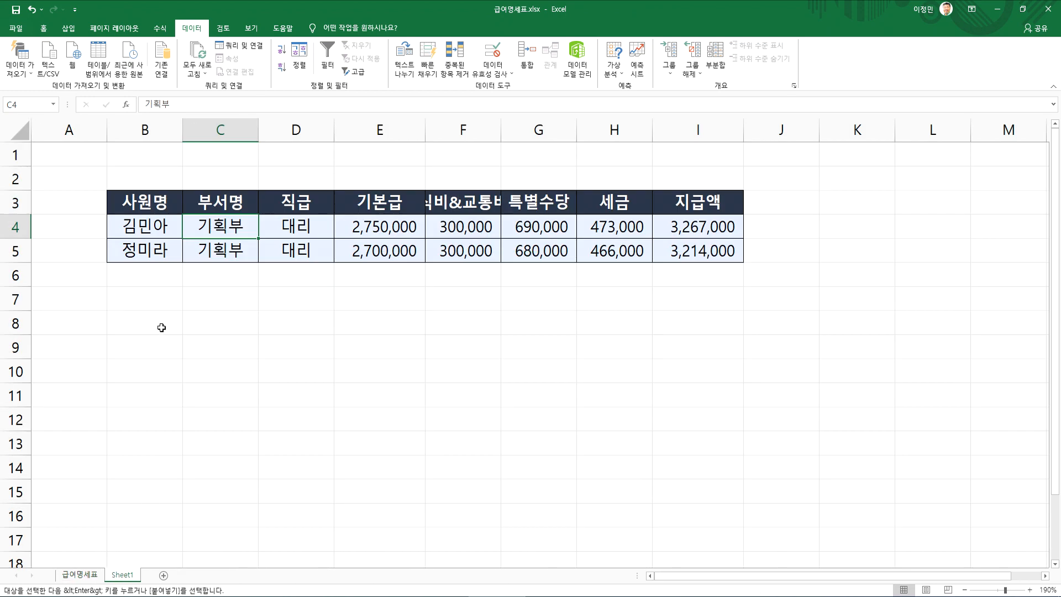
{"action": "left_click", "coordinate": [145, 321]}
{"action": "key", "text": "ctrl+v"}
{"action": "scroll", "coordinate": [249, 406], "scroll_direction": "down", "scroll_amount": 8}
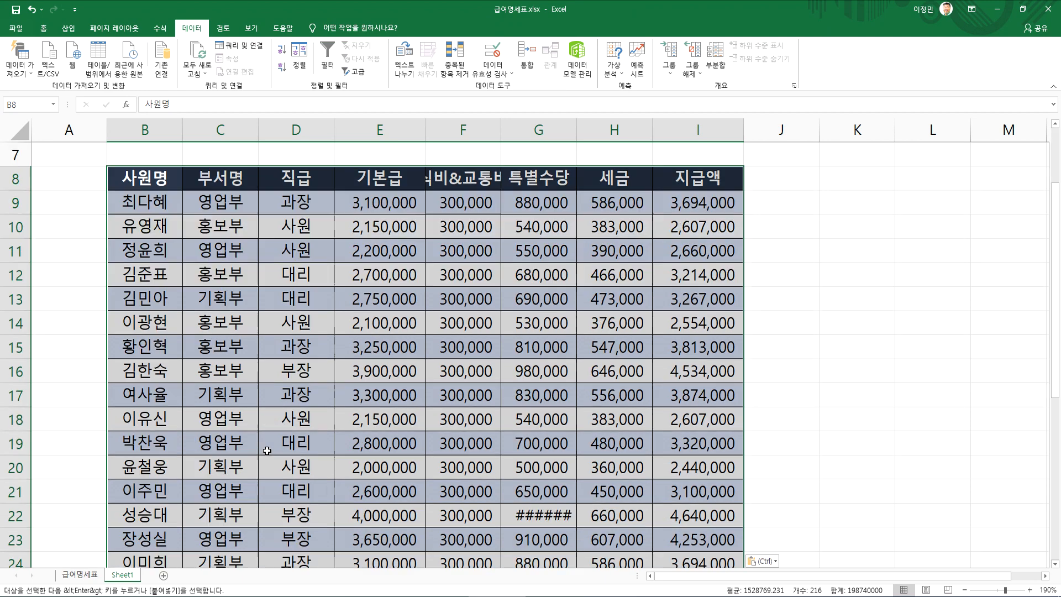
{"action": "scroll", "coordinate": [271, 447], "scroll_direction": "down", "scroll_amount": 1}
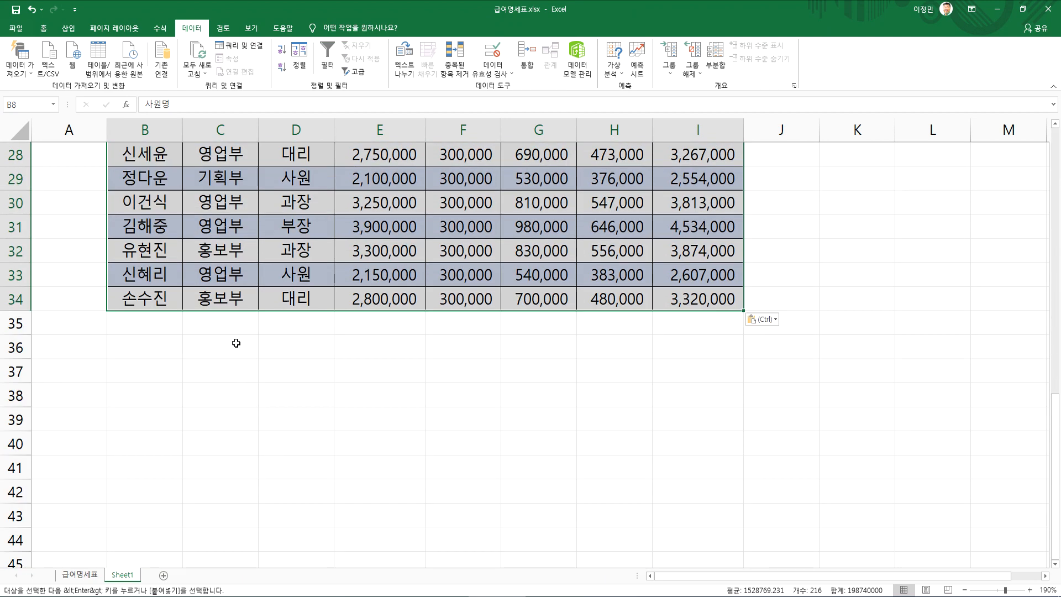
{"action": "left_click", "coordinate": [228, 326]}
{"action": "scroll", "coordinate": [223, 441], "scroll_direction": "up", "scroll_amount": 3}
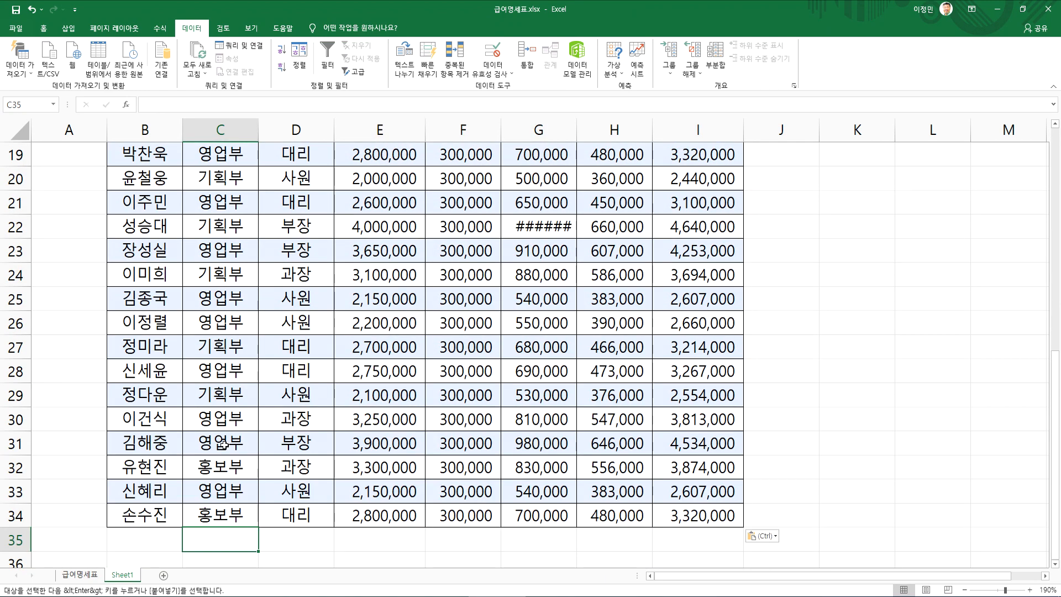
Return to the 급여명세표 sheet and examine the filter buttons on every header above the partly hidden records
{"action": "left_click", "coordinate": [84, 577]}
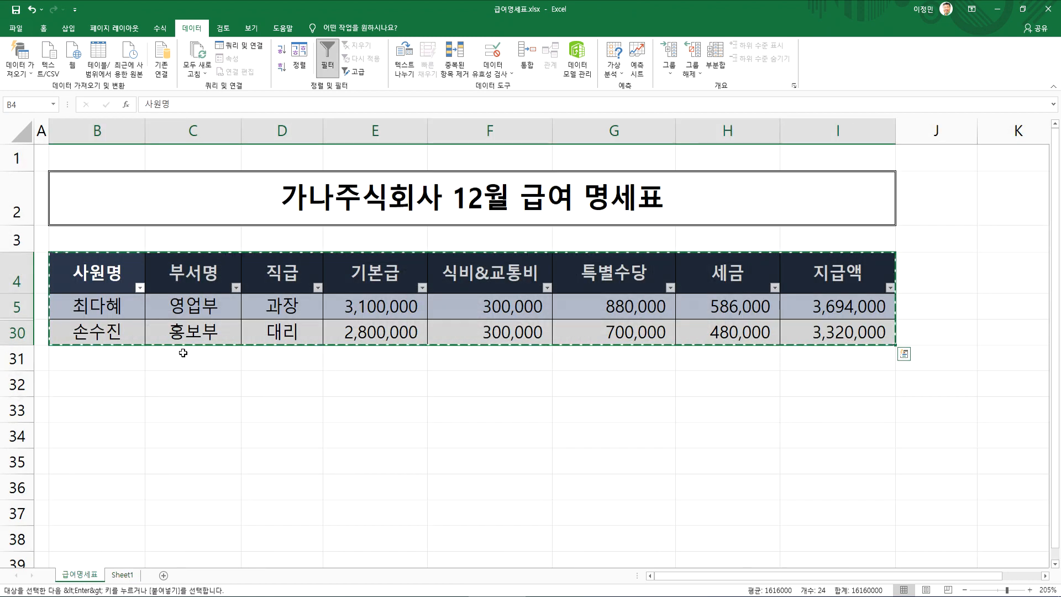
{"action": "left_click_drag", "start_coordinate": [98, 276], "coordinate": [807, 331]}
{"action": "left_click", "coordinate": [376, 332]}
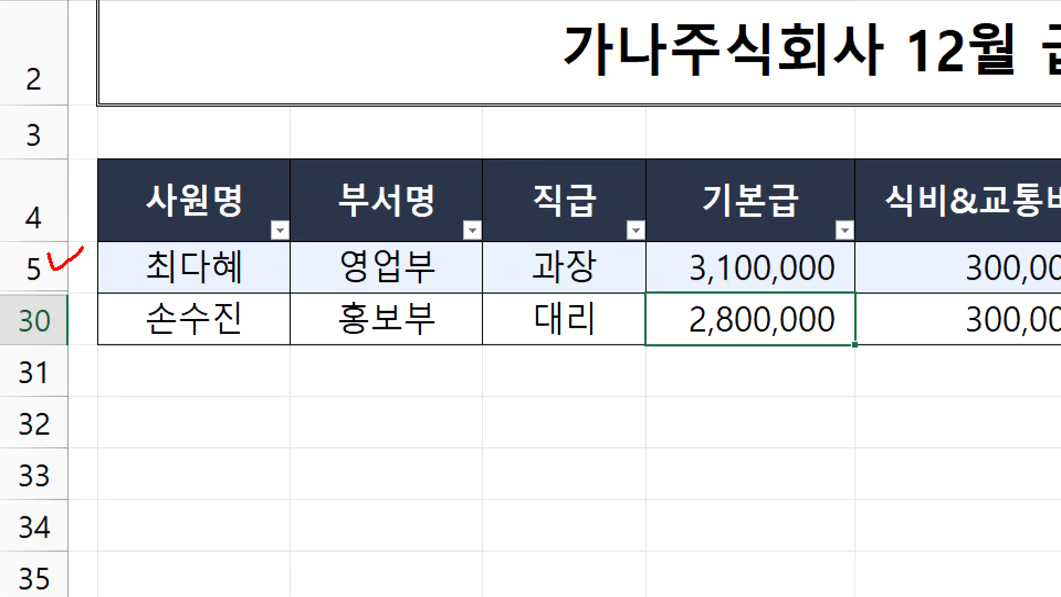
{"action": "left_click_drag", "start_coordinate": [50, 309], "coordinate": [96, 297]}
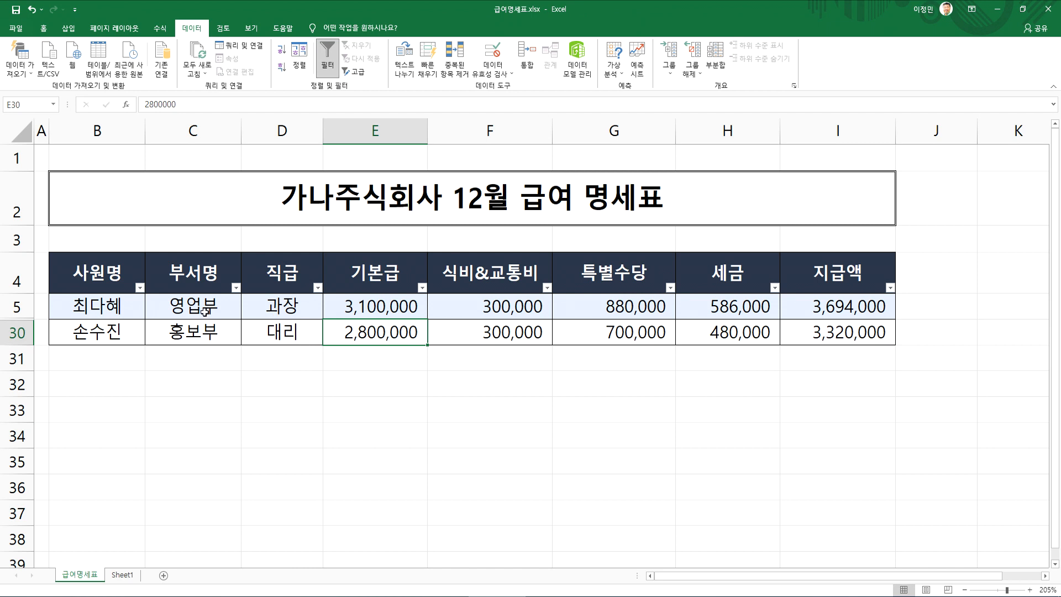
{"action": "left_click_drag", "start_coordinate": [181, 304], "coordinate": [145, 308]}
{"action": "left_click_drag", "start_coordinate": [228, 304], "coordinate": [234, 301]}
{"action": "left_click_drag", "start_coordinate": [317, 303], "coordinate": [321, 302]}
{"action": "mouse_move", "coordinate": [578, 304]}
{"action": "left_mouse_down"}
{"action": "mouse_move", "coordinate": [529, 286]}
{"action": "mouse_move", "coordinate": [570, 297]}
{"action": "left_mouse_up"}
{"action": "left_click_drag", "start_coordinate": [689, 301], "coordinate": [657, 284]}
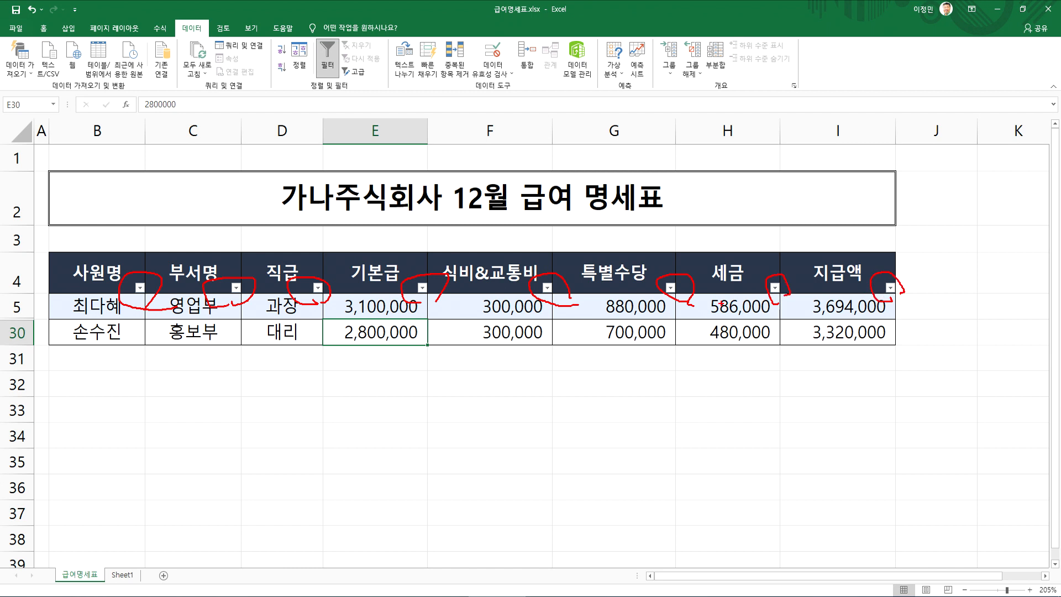
Turn the auto filter off and back on for the salary table
{"action": "left_click", "coordinate": [328, 56]}
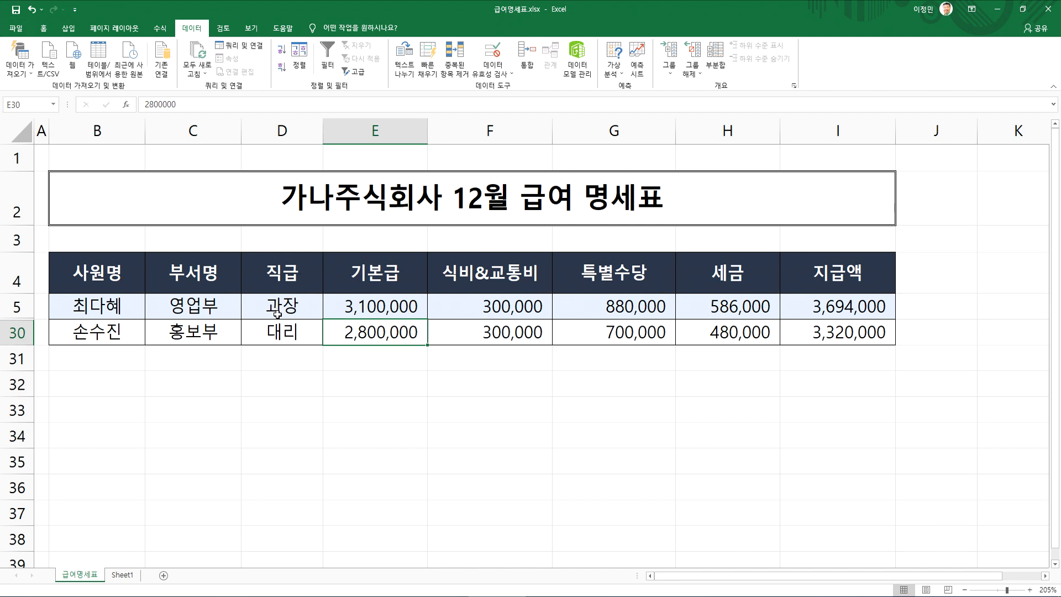
{"action": "left_click", "coordinate": [328, 55]}
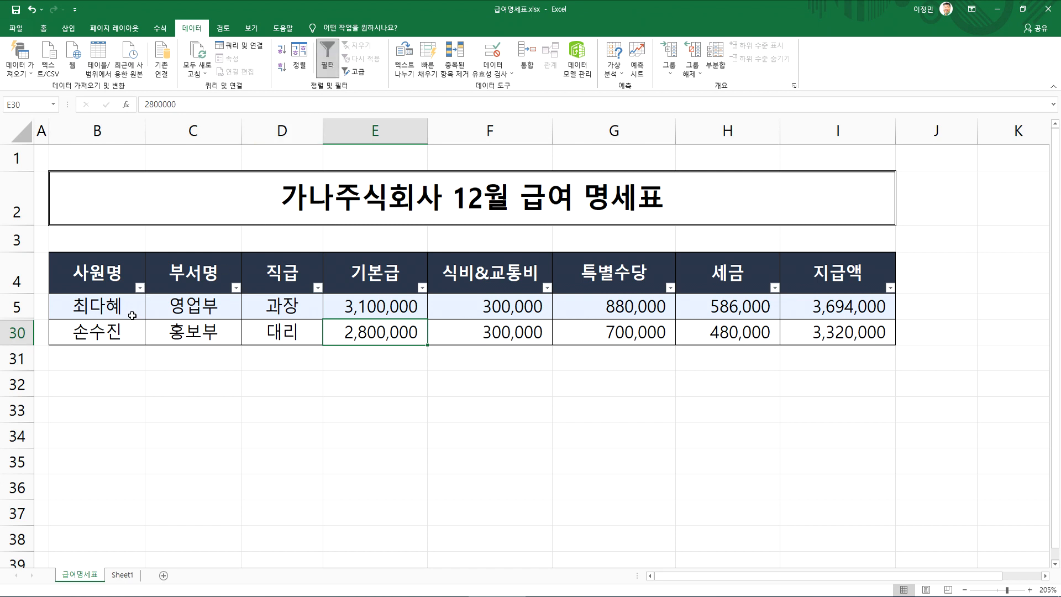
Check the row numbers of the partly hidden table and unhide the rows between rows 5 and 30
{"action": "left_click_drag", "start_coordinate": [91, 288], "coordinate": [879, 334]}
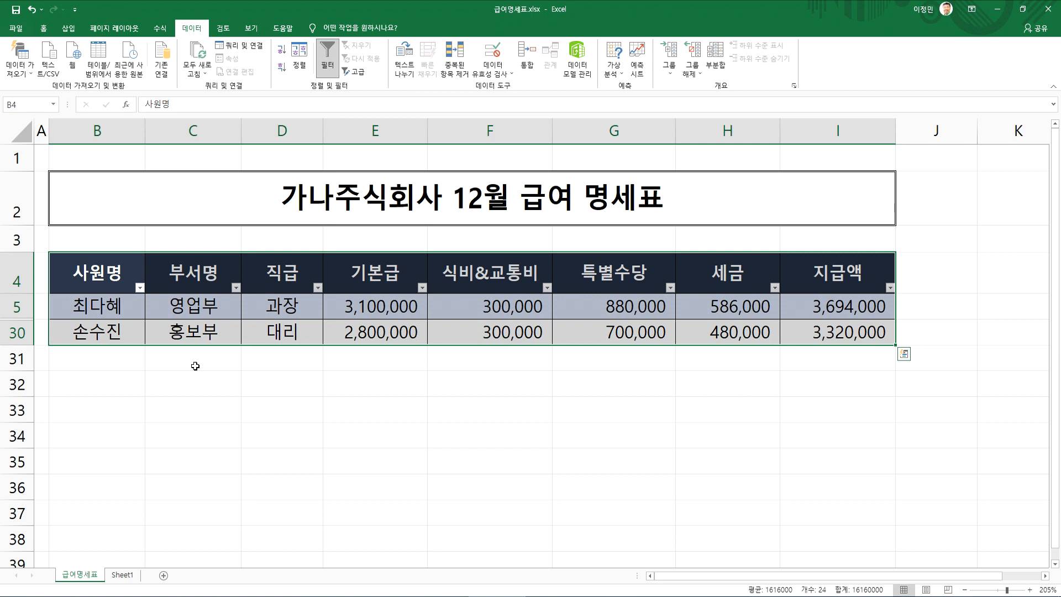
{"action": "left_click", "coordinate": [104, 333]}
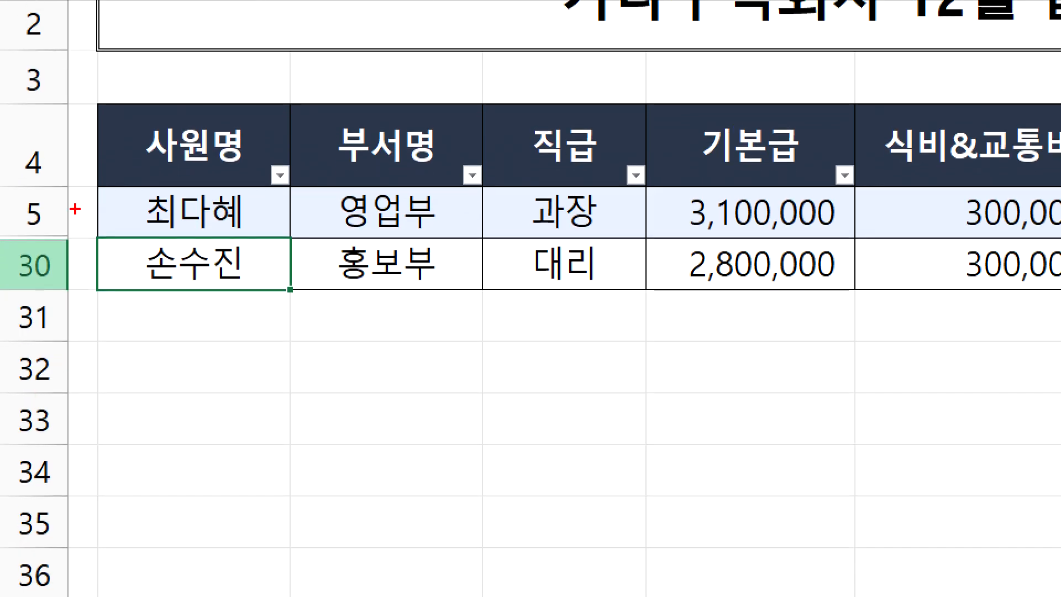
{"action": "mouse_move", "coordinate": [69, 209]}
{"action": "left_mouse_down"}
{"action": "mouse_move", "coordinate": [17, 230]}
{"action": "mouse_move", "coordinate": [90, 279]}
{"action": "left_mouse_up"}
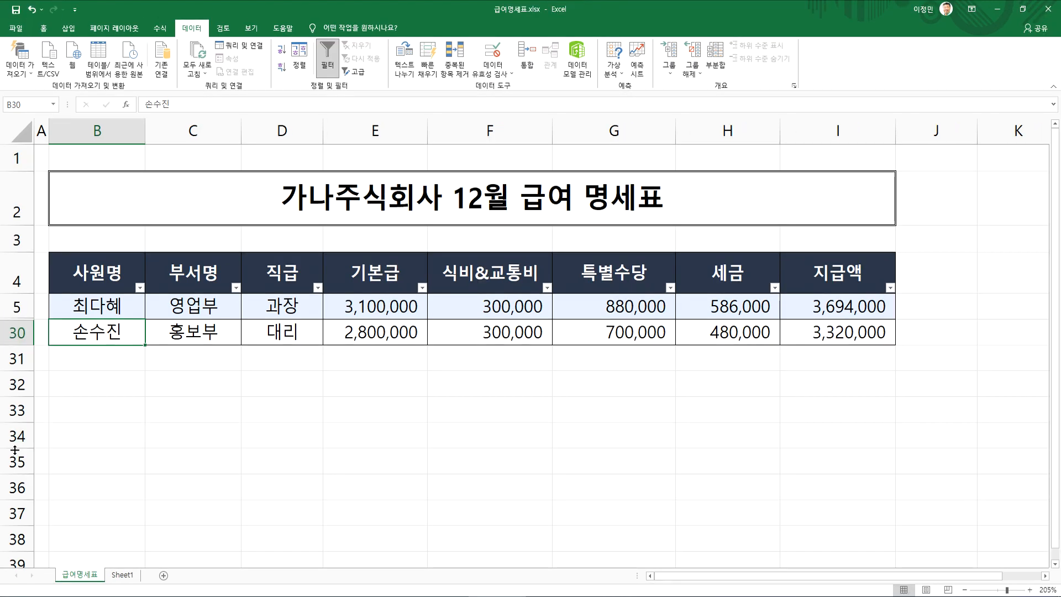
{"action": "left_click_drag", "start_coordinate": [19, 306], "coordinate": [18, 332]}
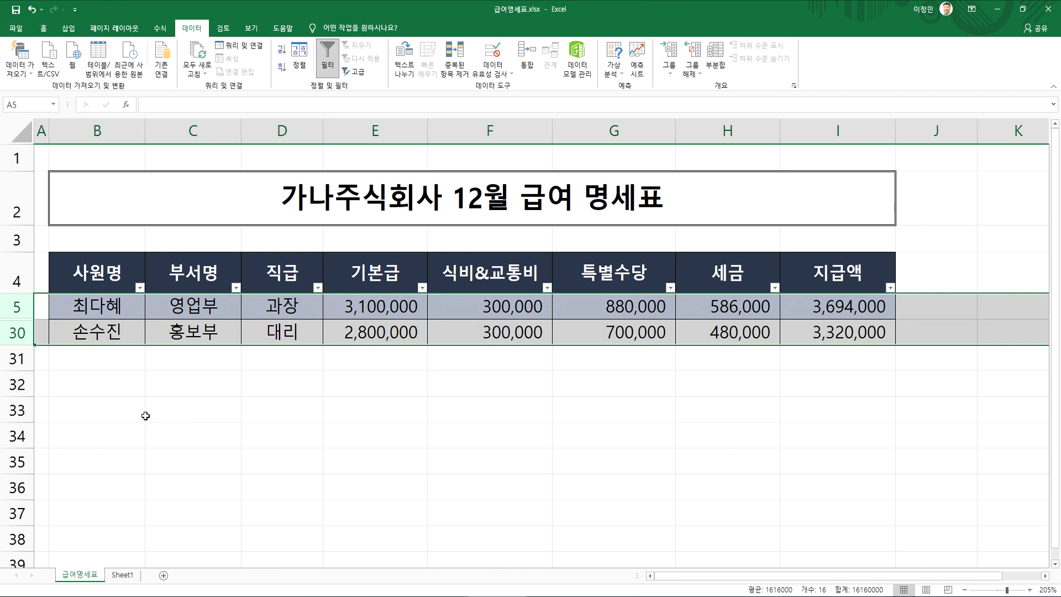
{"action": "right_click", "coordinate": [71, 314]}
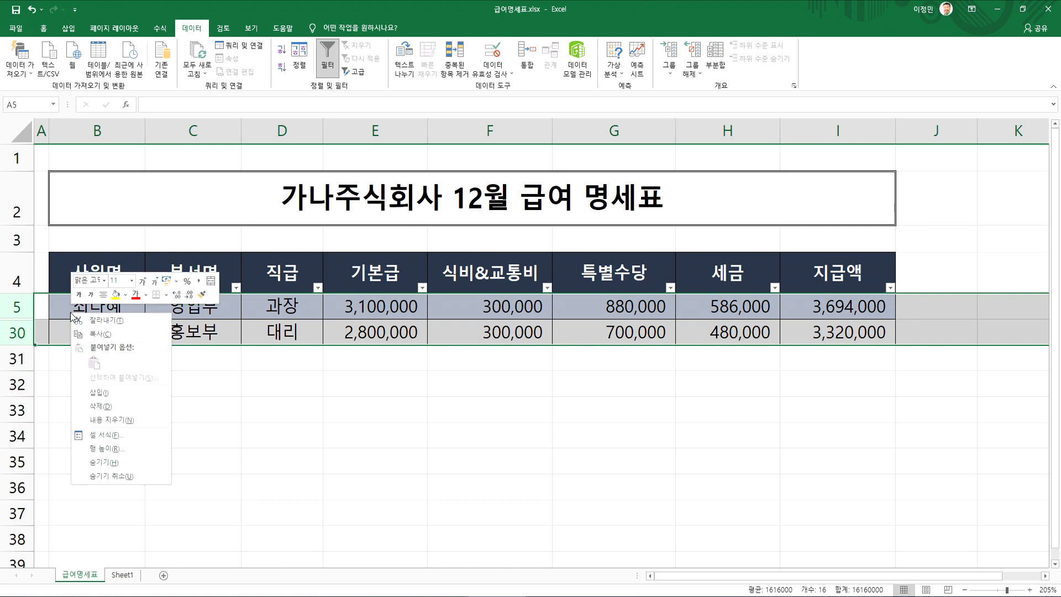
{"action": "left_click", "coordinate": [95, 477]}
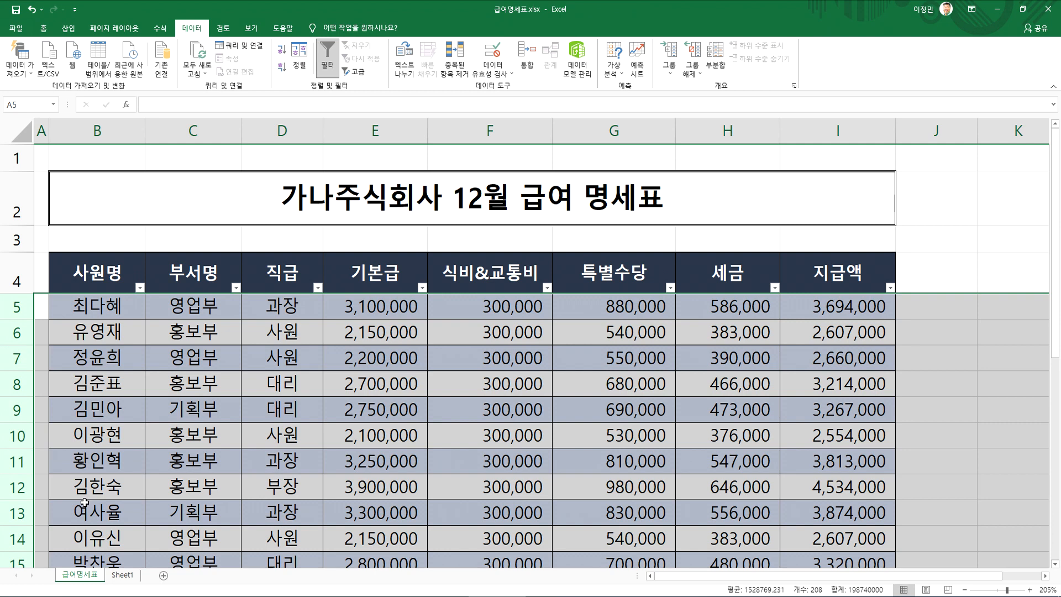
Undo the last row unhiding, unhide the rows between rows 5 and 30 again, and review the full salary table
{"action": "key", "text": "ctrl+z"}
{"action": "left_click_drag", "start_coordinate": [17, 306], "coordinate": [9, 332]}
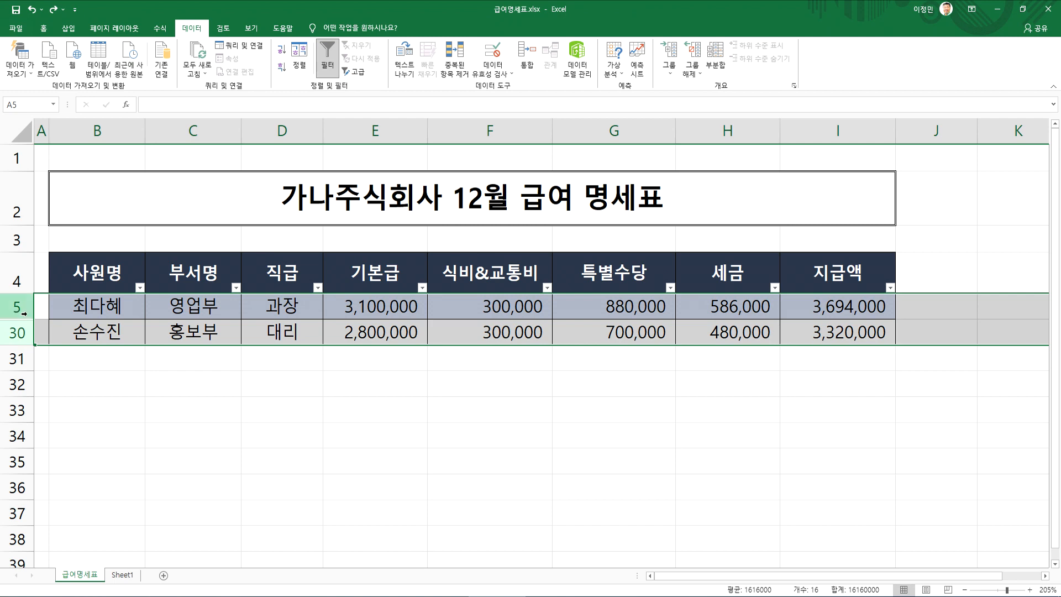
{"action": "double_click", "coordinate": [25, 319]}
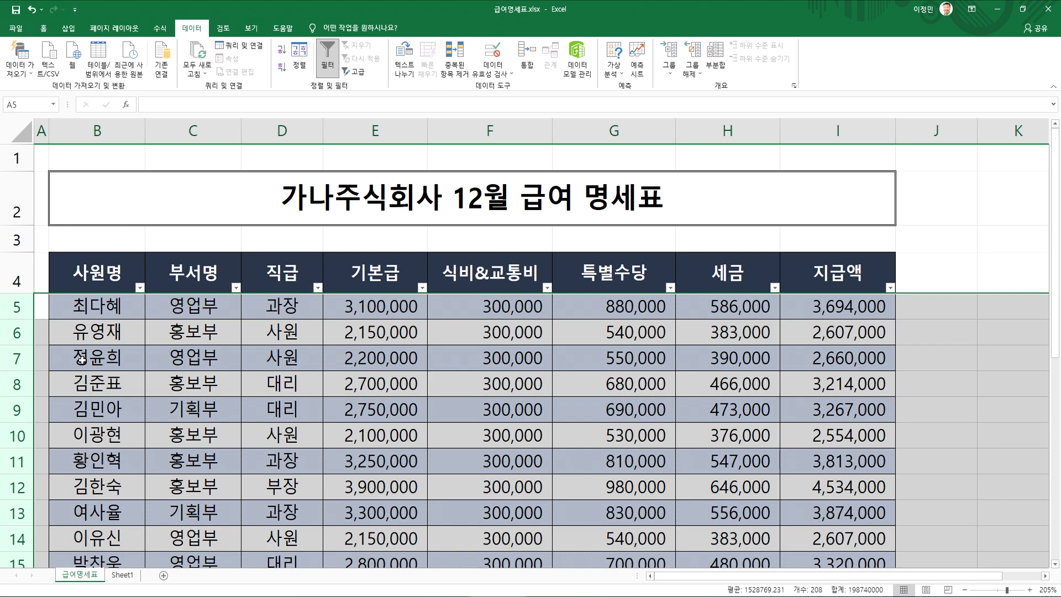
{"action": "scroll", "coordinate": [81, 363], "scroll_direction": "down", "scroll_amount": 3}
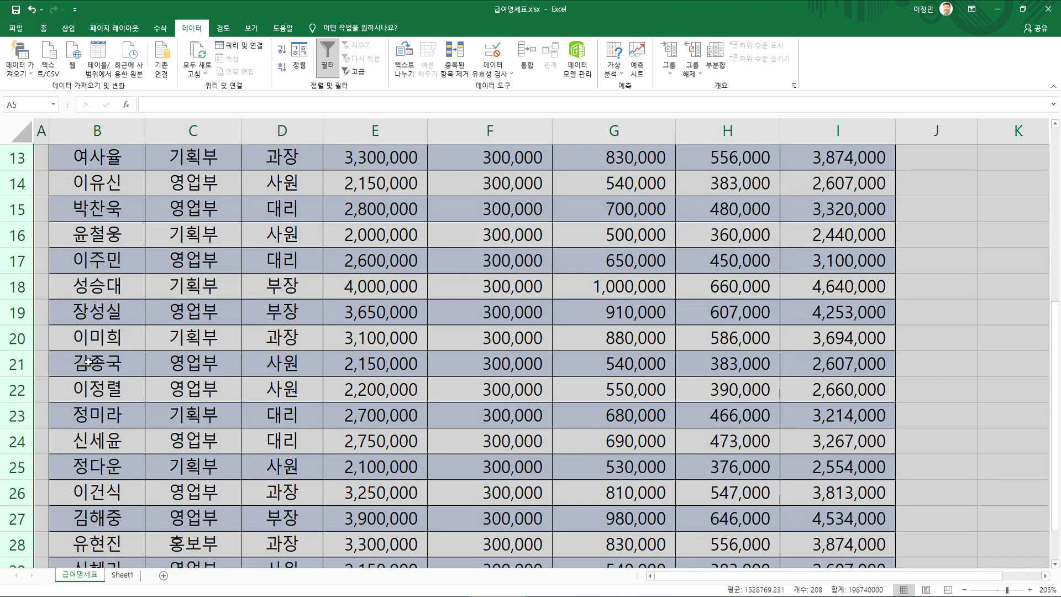
{"action": "scroll", "coordinate": [82, 363], "scroll_direction": "up", "scroll_amount": 4}
{"action": "left_click", "coordinate": [82, 359]}
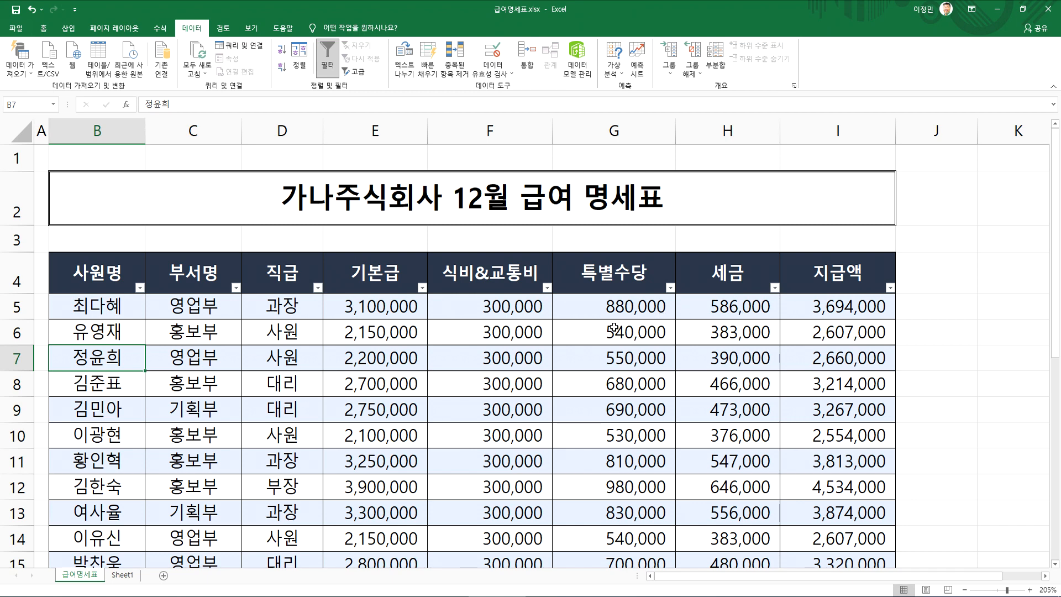
{"action": "scroll", "coordinate": [613, 328], "scroll_direction": "down", "scroll_amount": 3}
{"action": "scroll", "coordinate": [614, 328], "scroll_direction": "up", "scroll_amount": 3}
Examine the value checklist and the 숫자 필터 option in the 지급액 column's filter choices
{"action": "left_click", "coordinate": [888, 288]}
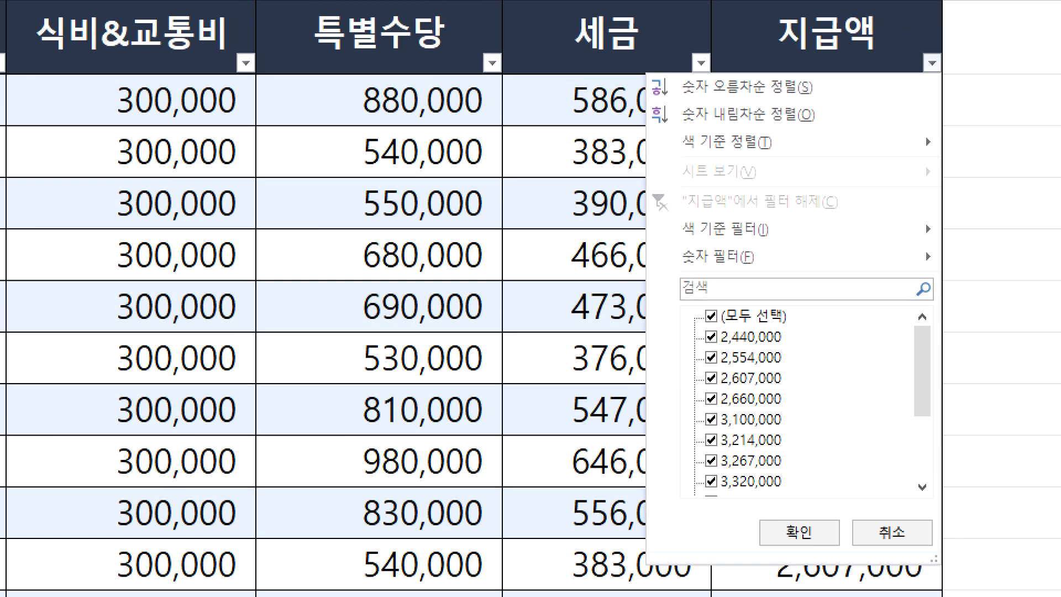
{"action": "left_click_drag", "start_coordinate": [836, 497], "coordinate": [781, 435]}
{"action": "left_click_drag", "start_coordinate": [711, 356], "coordinate": [812, 517]}
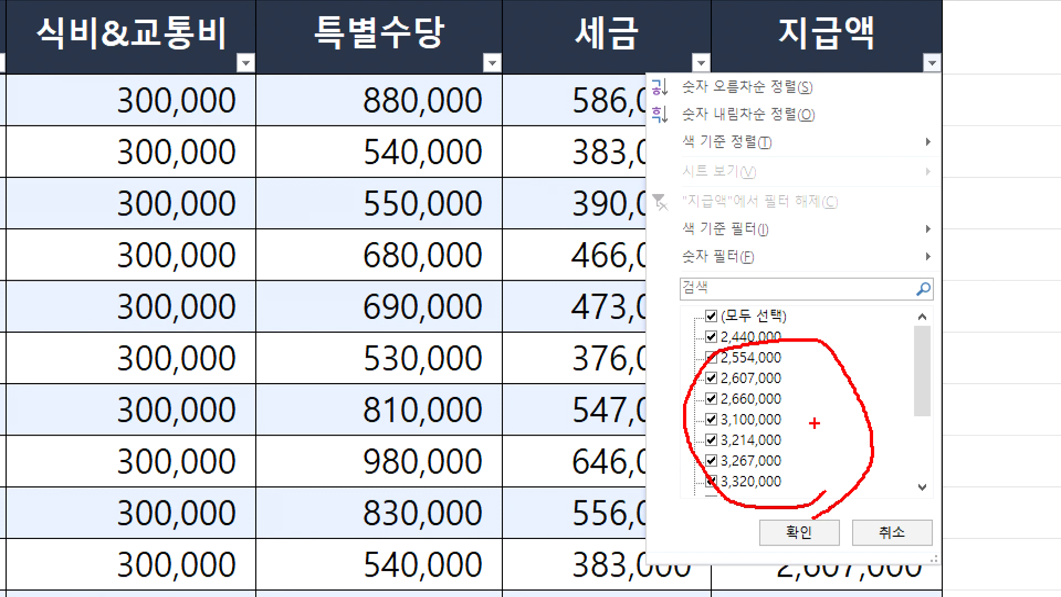
{"action": "mouse_move", "coordinate": [730, 283]}
{"action": "left_mouse_down"}
{"action": "mouse_move", "coordinate": [688, 285]}
{"action": "mouse_move", "coordinate": [706, 239]}
{"action": "mouse_move", "coordinate": [780, 273]}
{"action": "mouse_move", "coordinate": [722, 282]}
{"action": "left_mouse_up"}
{"action": "left_click_drag", "start_coordinate": [865, 381], "coordinate": [737, 444]}
{"action": "left_click_drag", "start_coordinate": [739, 374], "coordinate": [893, 506]}
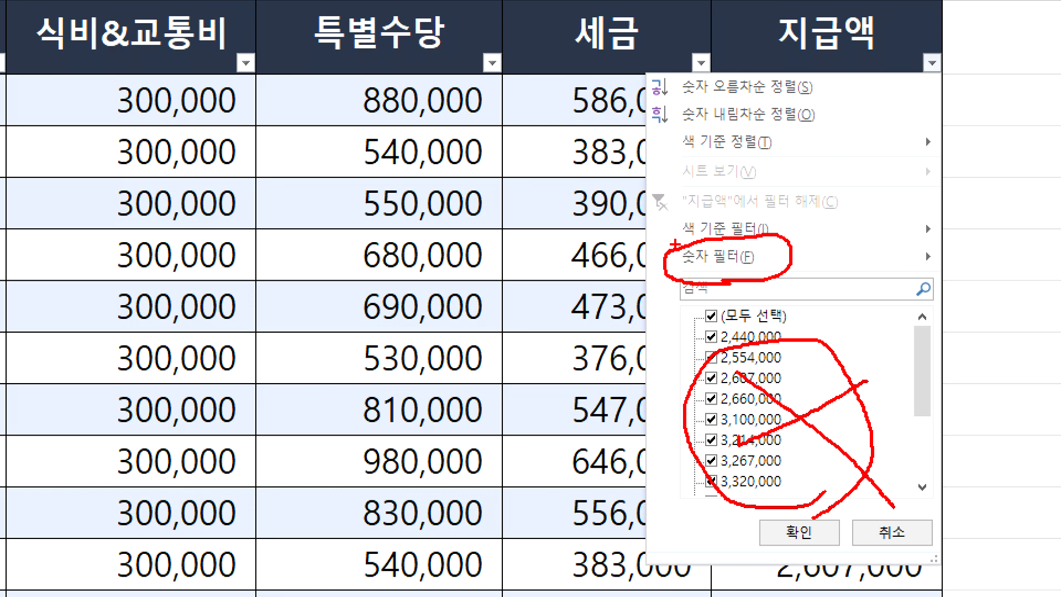
{"action": "key", "text": "Escape"}
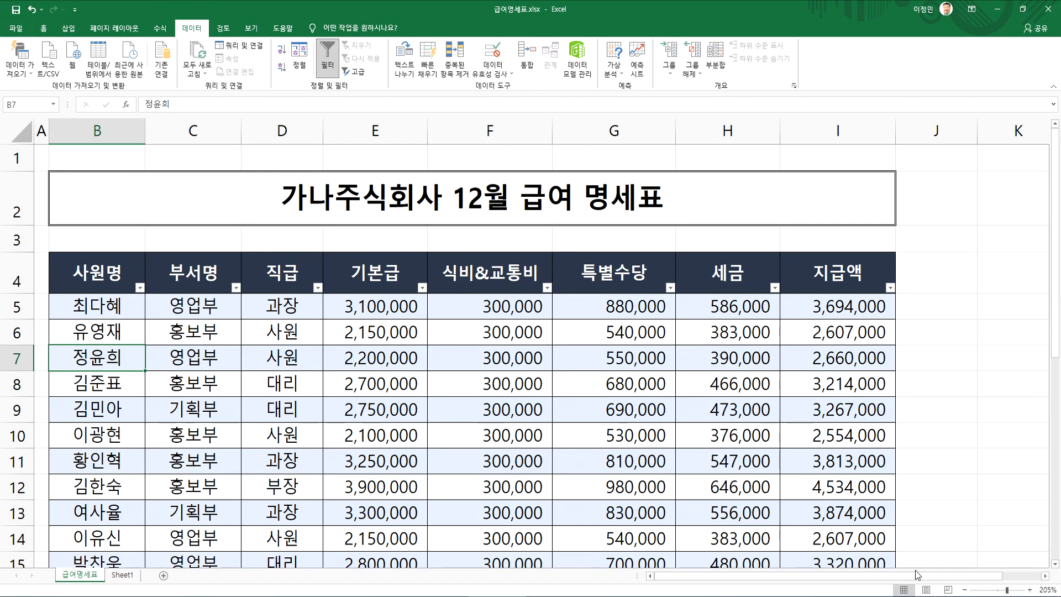
Examine the 숫자 필터 conditions for the 지급액 column, especially 크거나 같음
{"action": "left_click", "coordinate": [888, 287]}
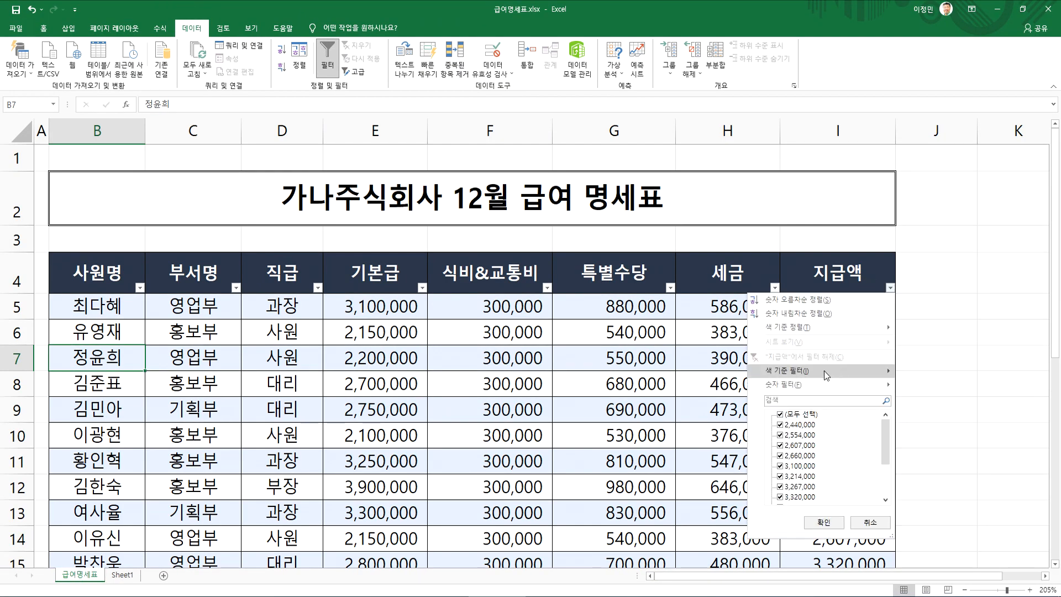
{"action": "mouse_move", "coordinate": [801, 384]}
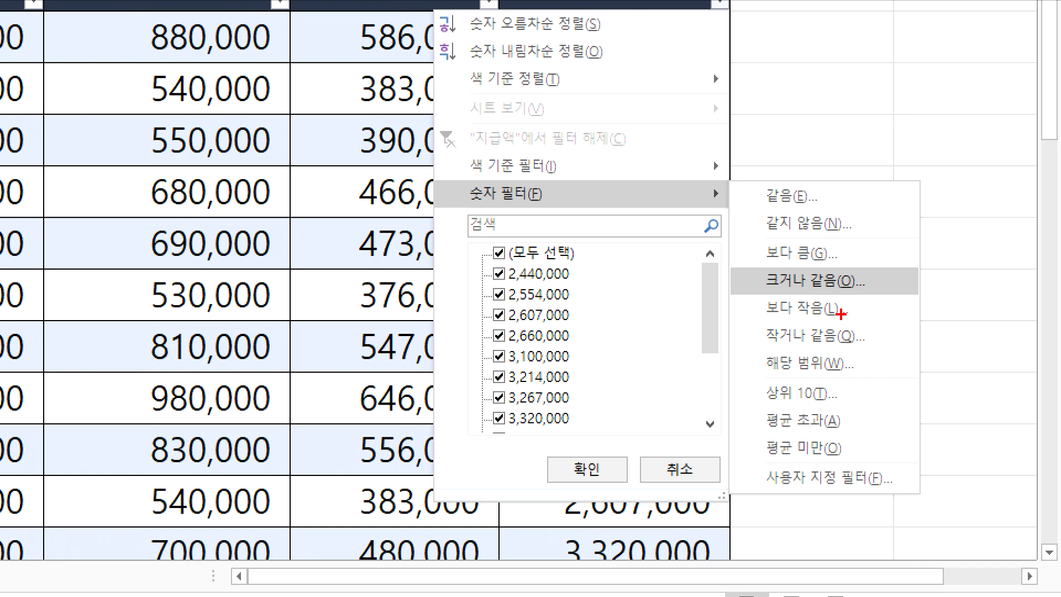
{"action": "mouse_move", "coordinate": [840, 314]}
{"action": "left_mouse_down"}
{"action": "mouse_move", "coordinate": [740, 304]}
{"action": "mouse_move", "coordinate": [866, 255]}
{"action": "mouse_move", "coordinate": [880, 295]}
{"action": "left_mouse_up"}
{"action": "mouse_move", "coordinate": [922, 254]}
{"action": "left_mouse_down"}
{"action": "mouse_move", "coordinate": [932, 289]}
{"action": "mouse_move", "coordinate": [984, 263]}
{"action": "mouse_move", "coordinate": [997, 280]}
{"action": "left_mouse_up"}
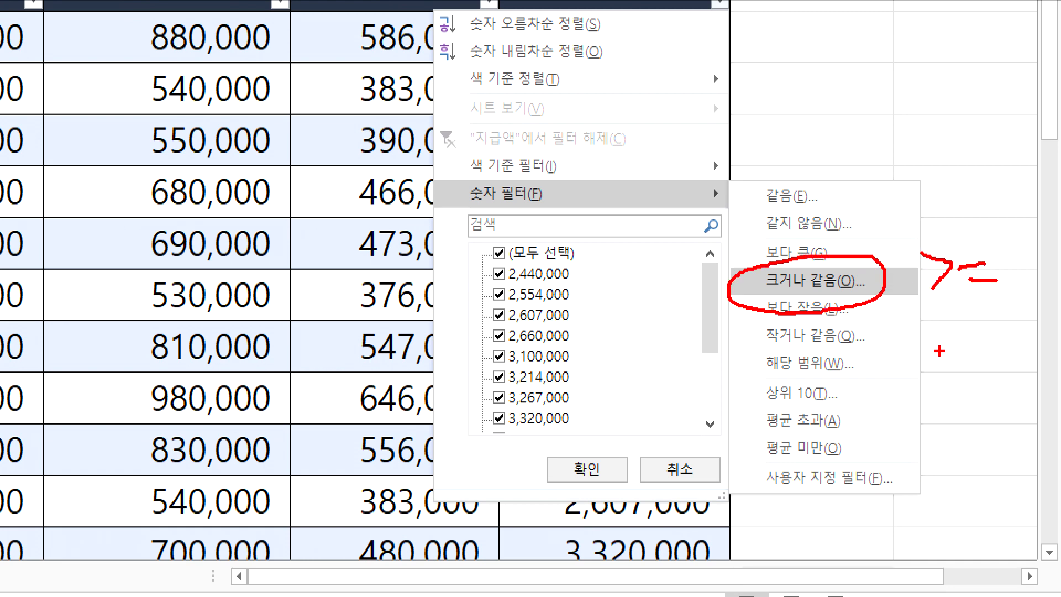
{"action": "left_click_drag", "start_coordinate": [907, 339], "coordinate": [933, 430]}
{"action": "left_click_drag", "start_coordinate": [974, 334], "coordinate": [953, 375]}
{"action": "left_click_drag", "start_coordinate": [962, 354], "coordinate": [985, 382]}
{"action": "mouse_move", "coordinate": [997, 316]}
{"action": "left_mouse_down"}
{"action": "mouse_move", "coordinate": [998, 390]}
{"action": "mouse_move", "coordinate": [1019, 361]}
{"action": "left_mouse_up"}
{"action": "mouse_move", "coordinate": [994, 395]}
{"action": "left_mouse_down"}
{"action": "mouse_move", "coordinate": [961, 412]}
{"action": "mouse_move", "coordinate": [986, 388]}
{"action": "left_mouse_up"}
{"action": "left_click_drag", "start_coordinate": [895, 340], "coordinate": [887, 350]}
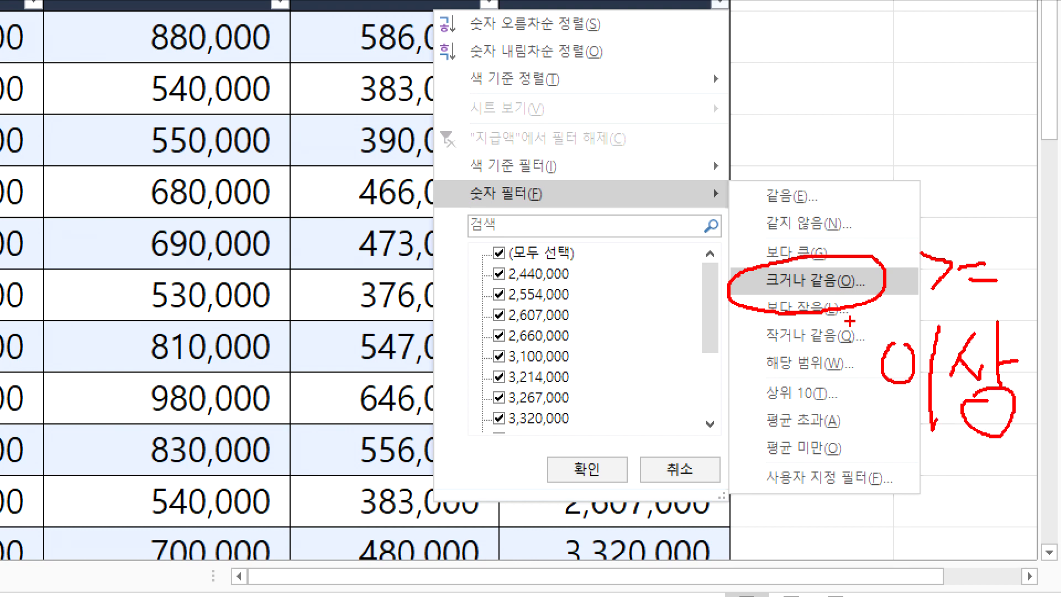
{"action": "mouse_move", "coordinate": [851, 269]}
{"action": "left_mouse_down"}
{"action": "mouse_move", "coordinate": [858, 286]}
{"action": "mouse_move", "coordinate": [874, 263]}
{"action": "left_mouse_up"}
{"action": "key", "text": "Escape"}
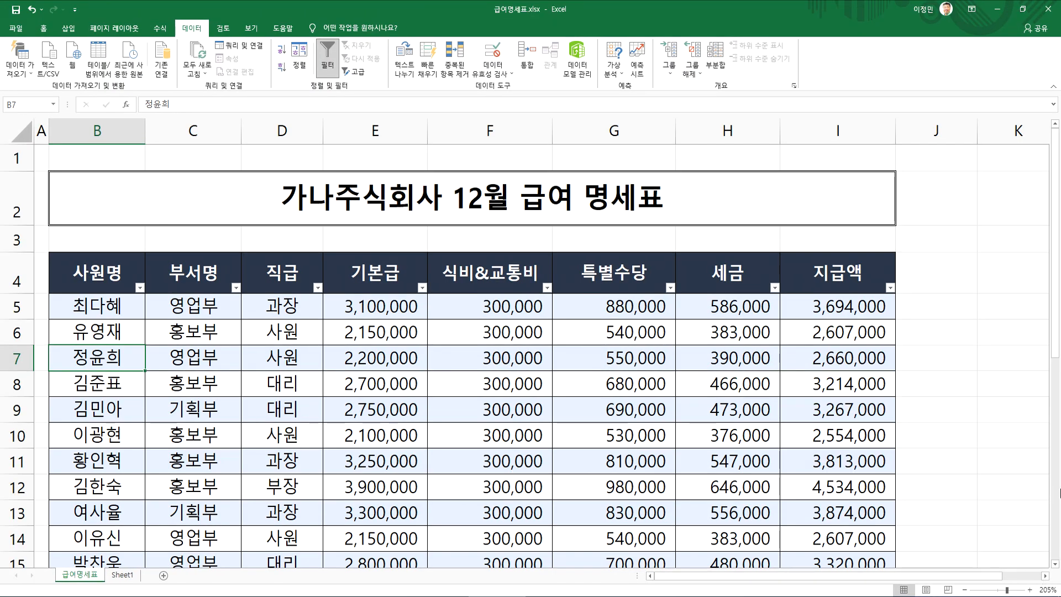
Filter the 지급액 column with the number condition 크거나 같음 (>=) 4000000
{"action": "left_click", "coordinate": [890, 286]}
{"action": "mouse_move", "coordinate": [850, 384]}
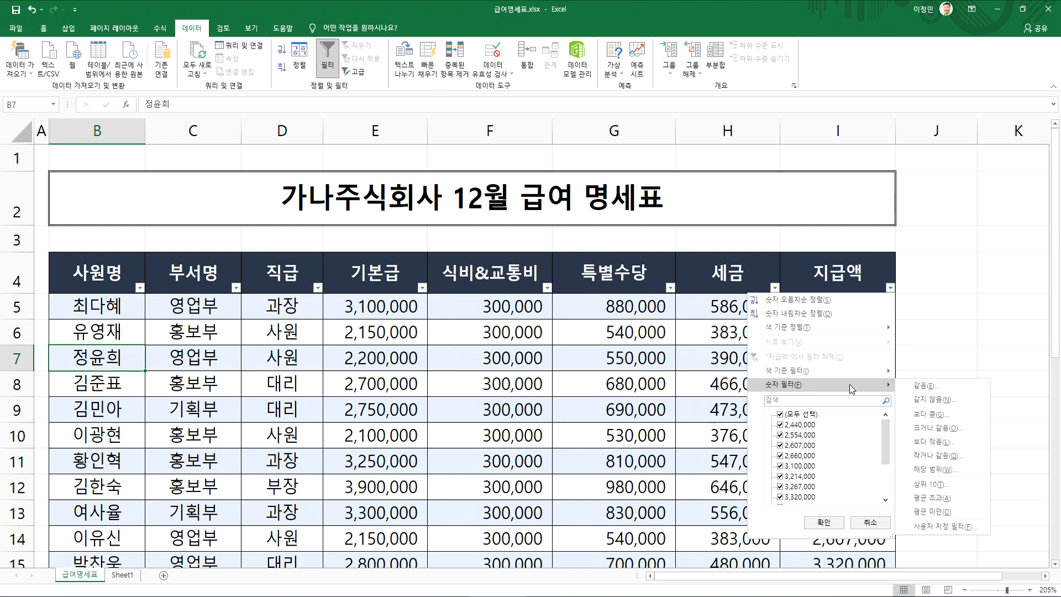
{"action": "left_click", "coordinate": [913, 429]}
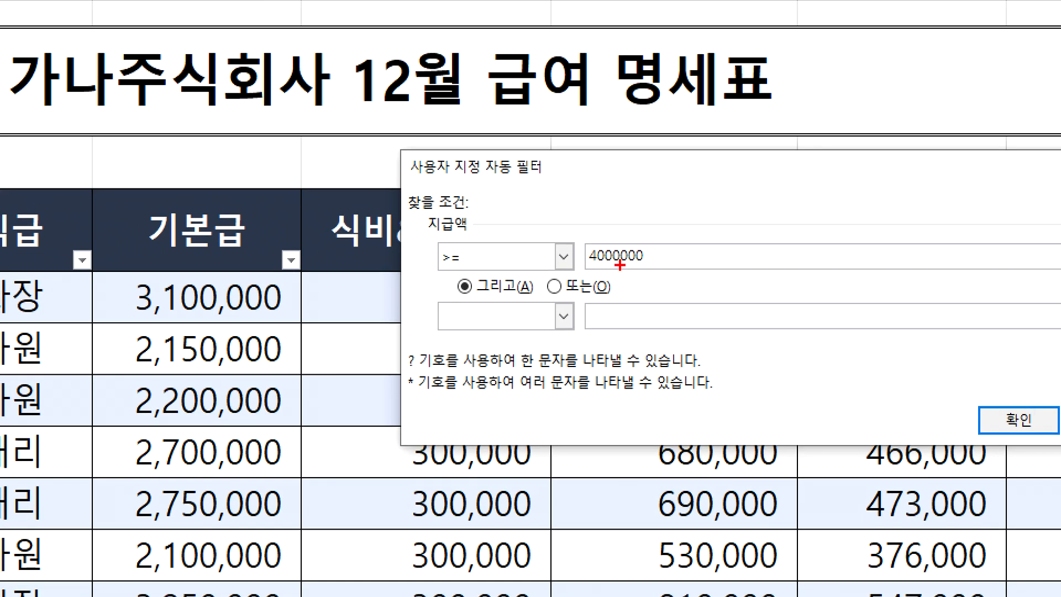
{"action": "mouse_move", "coordinate": [1015, 406]}
{"action": "left_mouse_down"}
{"action": "mouse_move", "coordinate": [1021, 423]}
{"action": "mouse_move", "coordinate": [1035, 363]}
{"action": "left_mouse_up"}
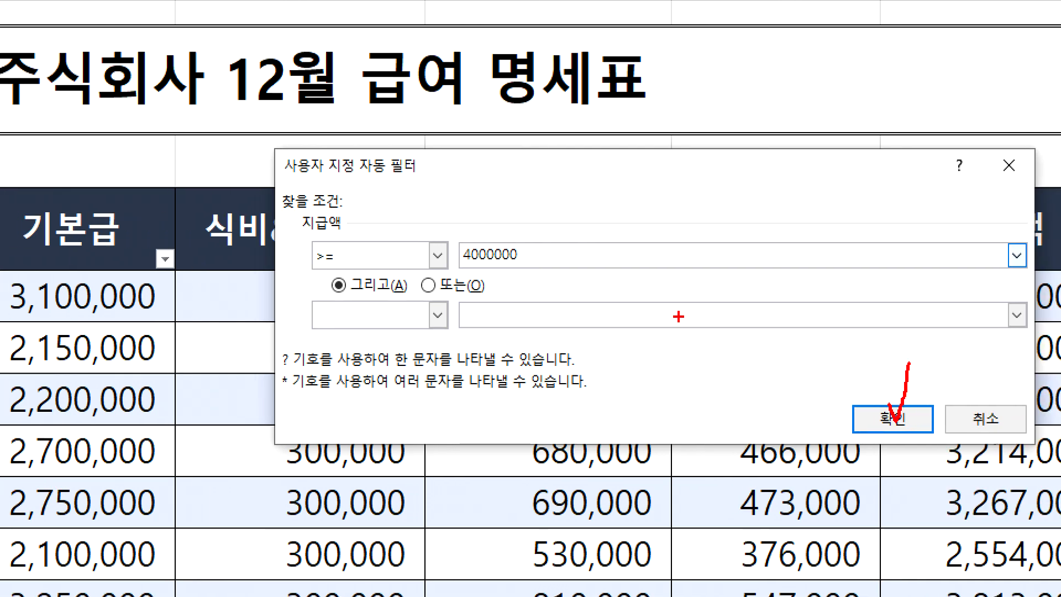
{"action": "mouse_move", "coordinate": [539, 297]}
{"action": "left_mouse_down"}
{"action": "mouse_move", "coordinate": [514, 216]}
{"action": "mouse_move", "coordinate": [522, 286]}
{"action": "left_mouse_up"}
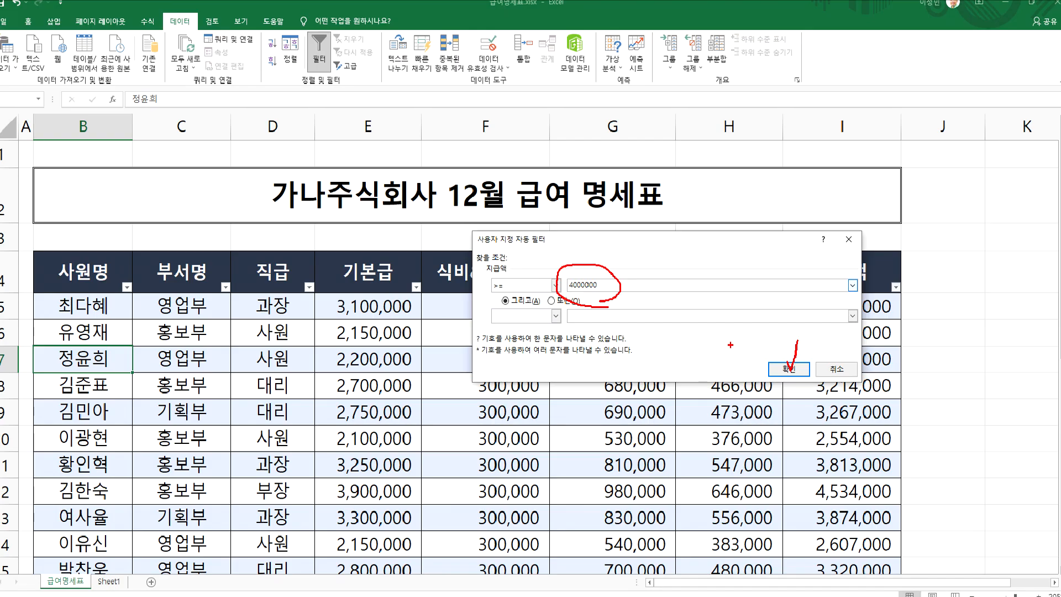
{"action": "key", "text": "Escape"}
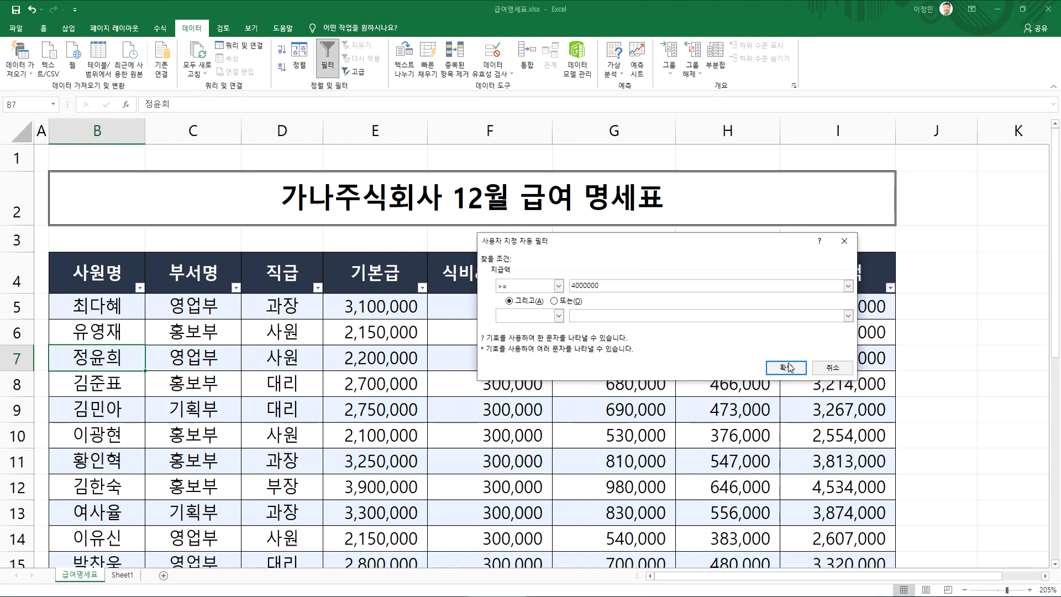
{"action": "left_click", "coordinate": [887, 420]}
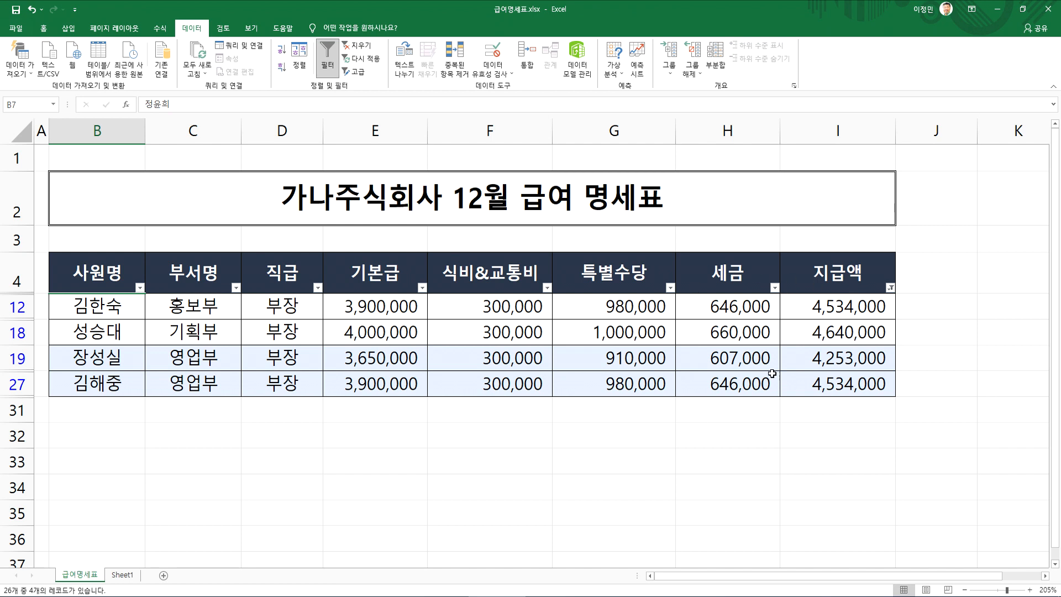
Check the filter-clearing options for the 지급액 column, clear the filter, and review the salary records
{"action": "left_click", "coordinate": [890, 288]}
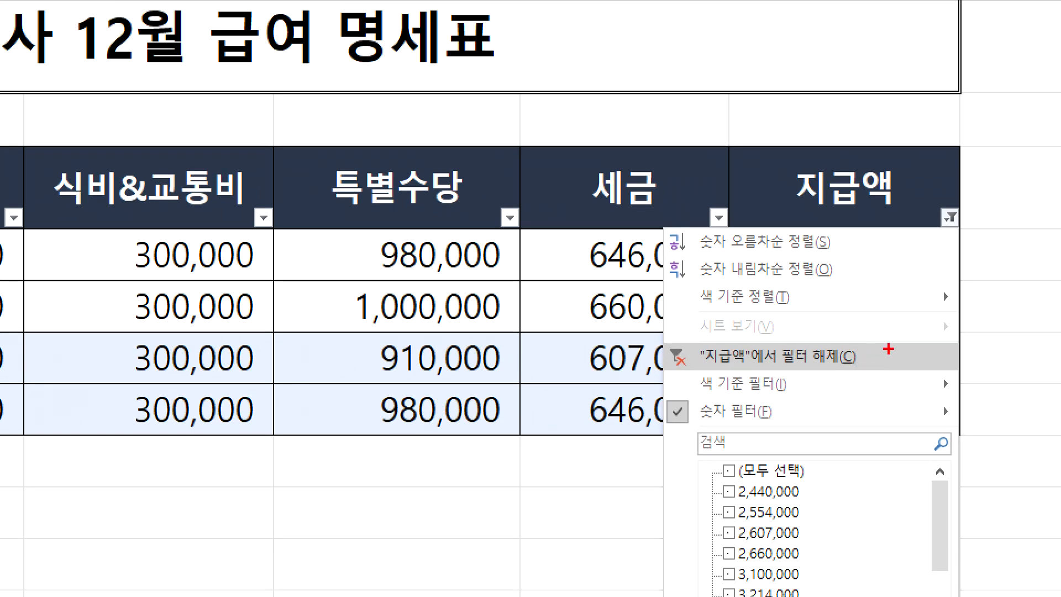
{"action": "mouse_move", "coordinate": [866, 359]}
{"action": "left_mouse_down"}
{"action": "mouse_move", "coordinate": [802, 352]}
{"action": "mouse_move", "coordinate": [866, 363]}
{"action": "left_mouse_up"}
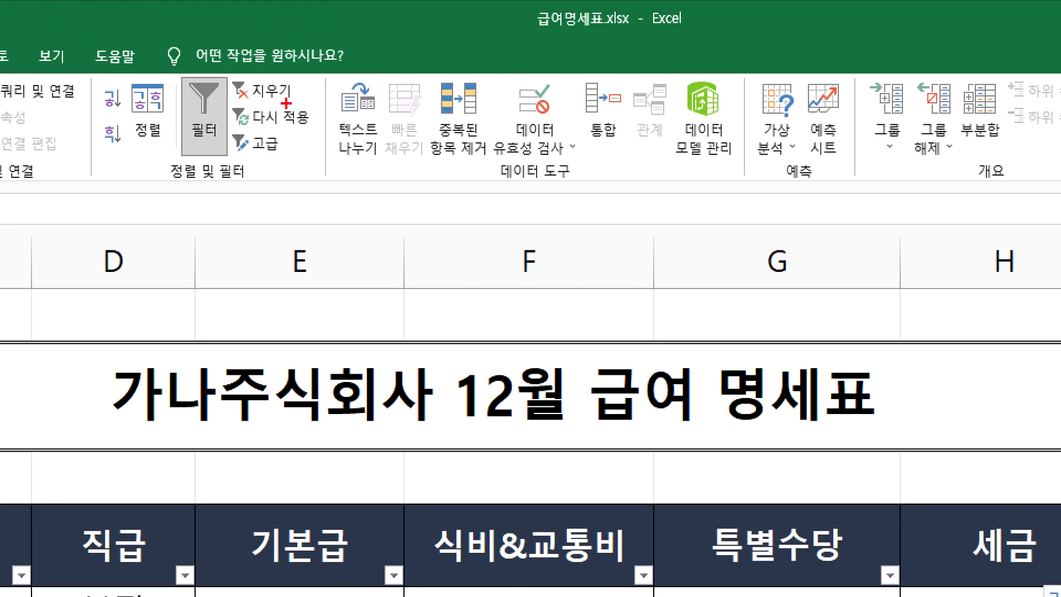
{"action": "left_click_drag", "start_coordinate": [286, 103], "coordinate": [291, 111]}
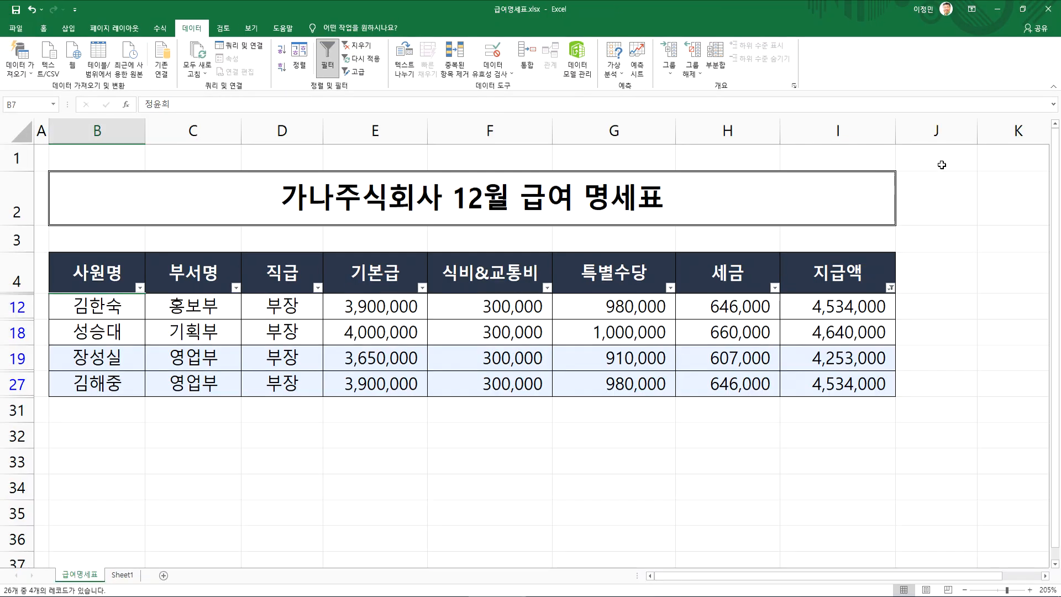
{"action": "left_click", "coordinate": [356, 45]}
{"action": "left_click", "coordinate": [293, 354]}
{"action": "scroll", "coordinate": [293, 351], "scroll_direction": "down", "scroll_amount": 7}
{"action": "scroll", "coordinate": [293, 350], "scroll_direction": "up", "scroll_amount": 3}
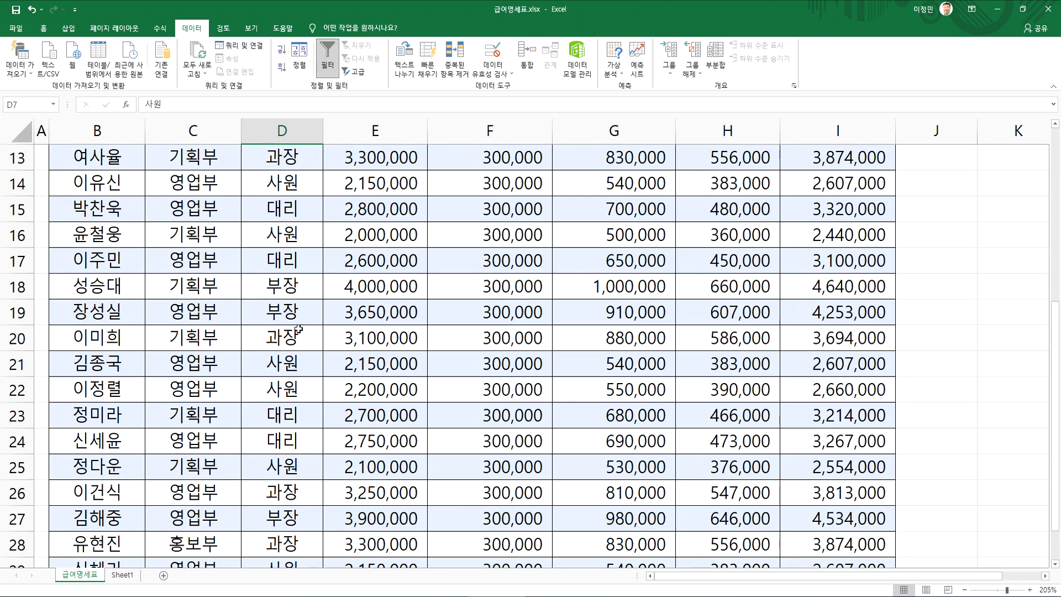
{"action": "scroll", "coordinate": [293, 326], "scroll_direction": "up", "scroll_amount": 1}
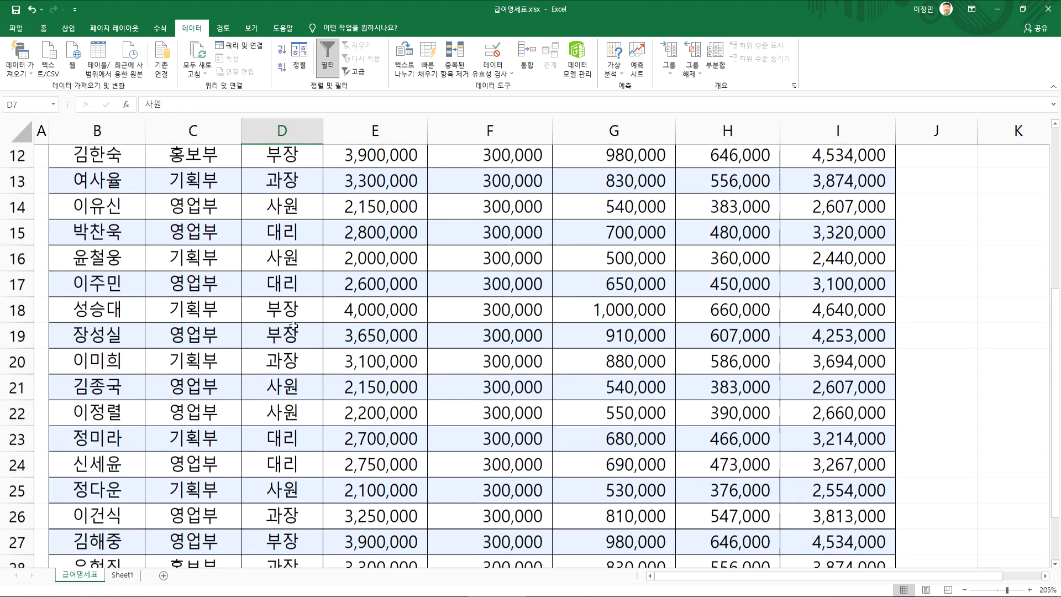
{"action": "scroll", "coordinate": [293, 326], "scroll_direction": "up", "scroll_amount": 2}
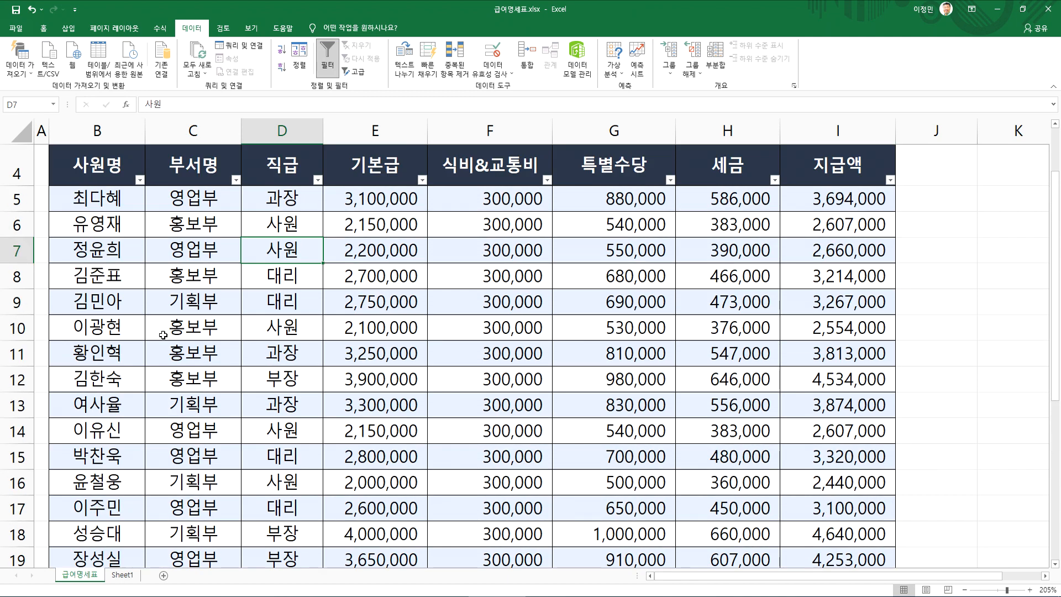
Filter the 사원명 column with the text condition 시작 문자 set to 이, and clear the filter from the table
{"action": "left_click", "coordinate": [112, 341]}
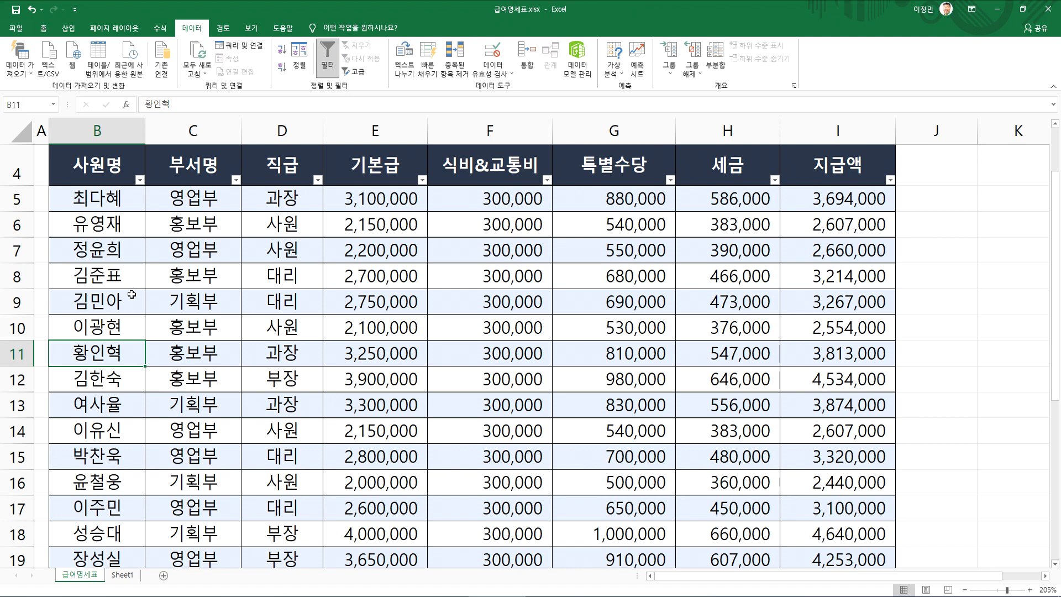
{"action": "left_click", "coordinate": [140, 180]}
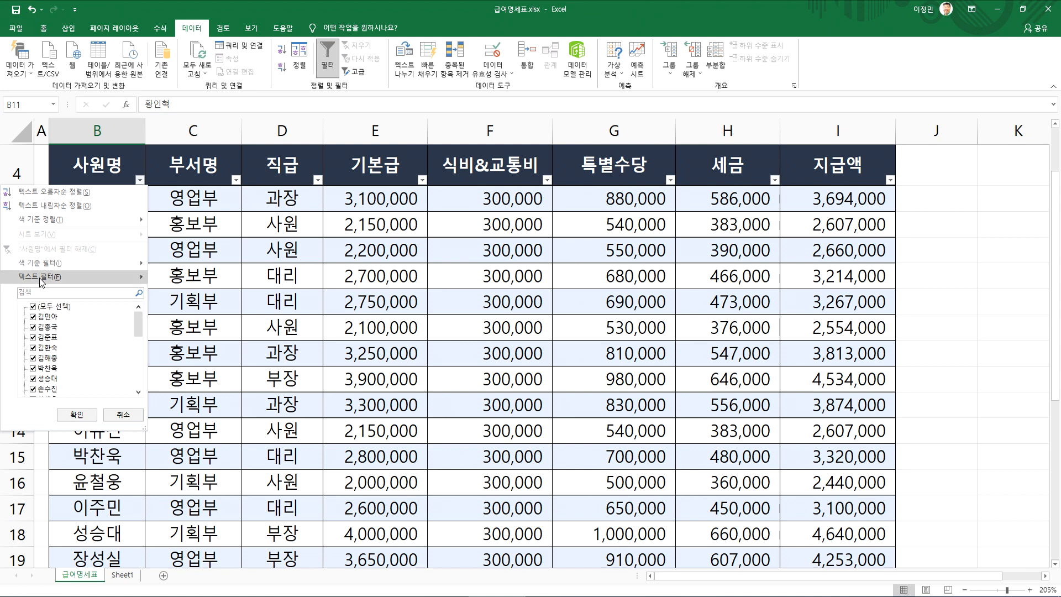
{"action": "mouse_move", "coordinate": [41, 282]}
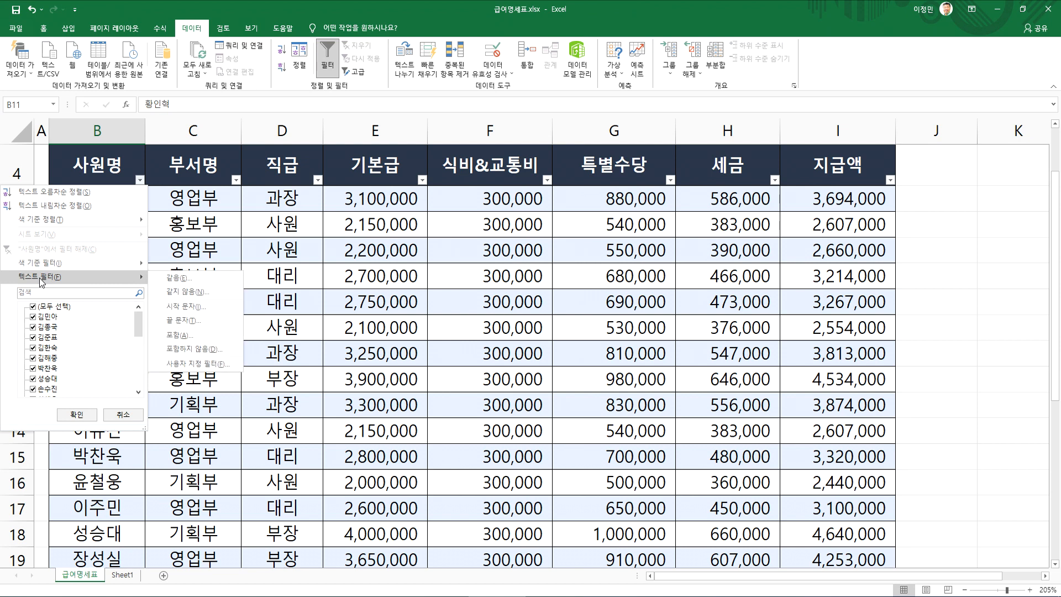
{"action": "left_click", "coordinate": [213, 304]}
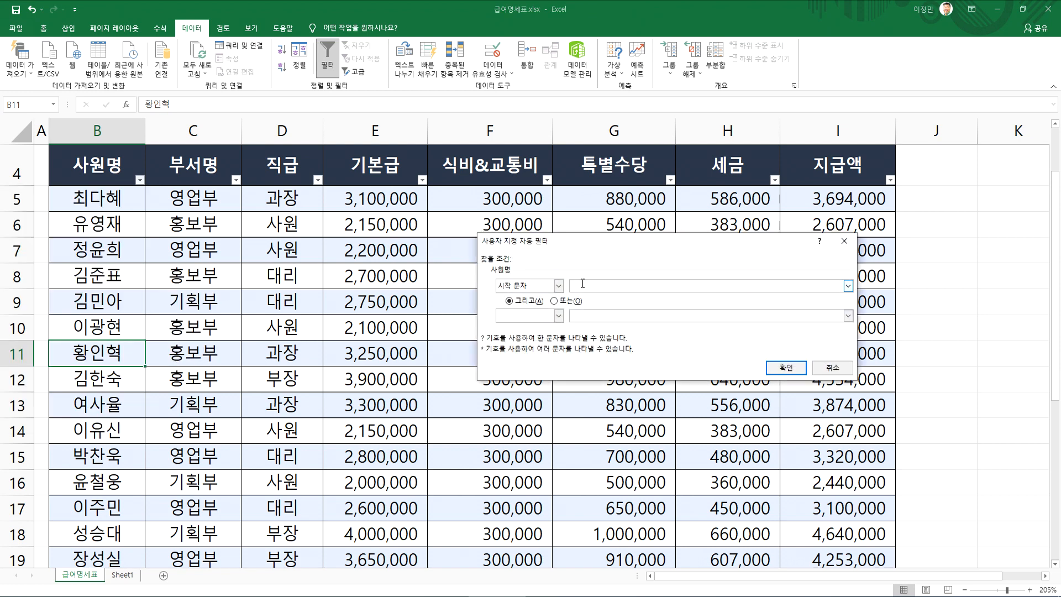
{"action": "type", "text": "이"}
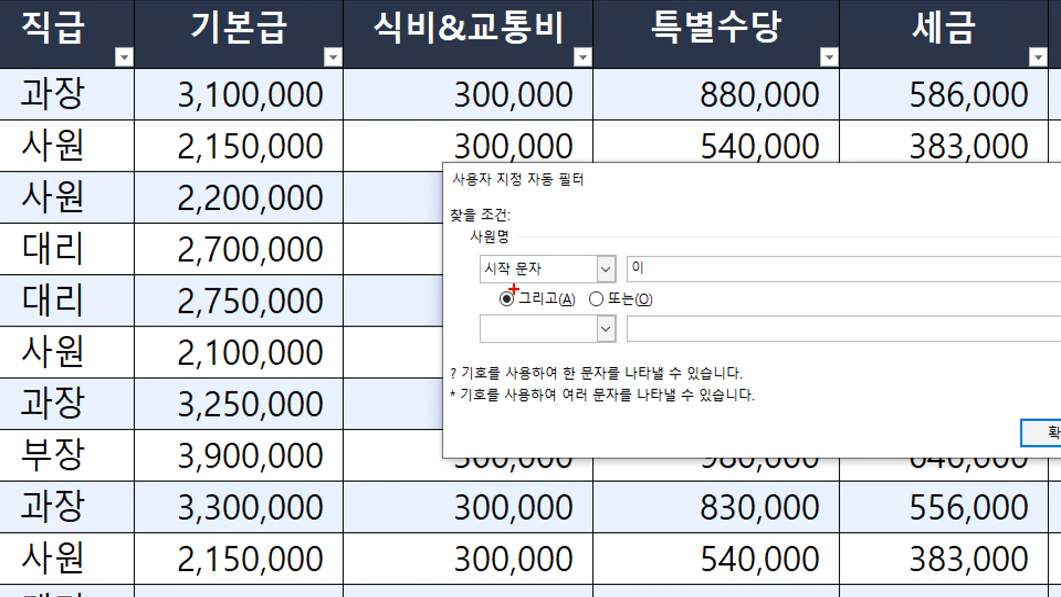
{"action": "mouse_move", "coordinate": [513, 288]}
{"action": "left_mouse_down"}
{"action": "mouse_move", "coordinate": [534, 233]}
{"action": "mouse_move", "coordinate": [498, 306]}
{"action": "left_mouse_up"}
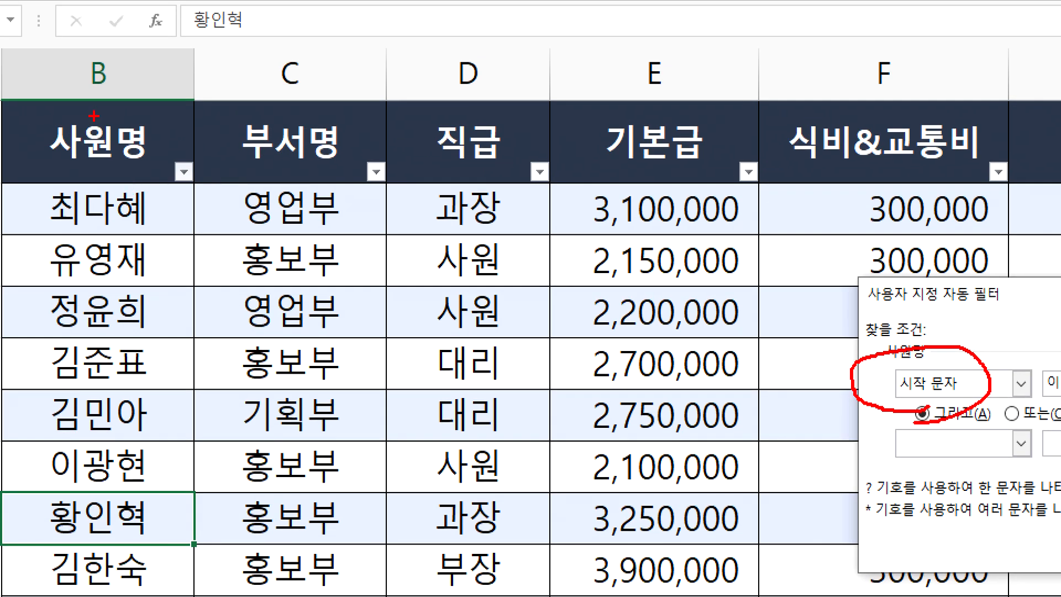
{"action": "mouse_move", "coordinate": [130, 117]}
{"action": "left_mouse_down"}
{"action": "mouse_move", "coordinate": [117, 177]}
{"action": "mouse_move", "coordinate": [665, 301]}
{"action": "mouse_move", "coordinate": [832, 326]}
{"action": "mouse_move", "coordinate": [774, 396]}
{"action": "left_mouse_up"}
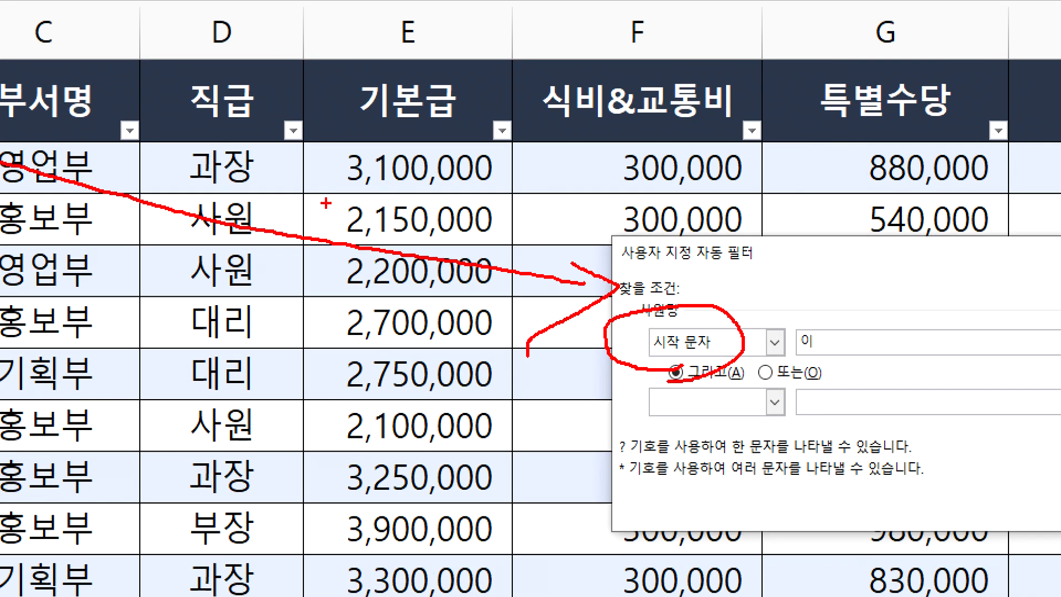
{"action": "mouse_move", "coordinate": [840, 371]}
{"action": "left_mouse_down"}
{"action": "mouse_move", "coordinate": [854, 332]}
{"action": "mouse_move", "coordinate": [833, 367]}
{"action": "left_mouse_up"}
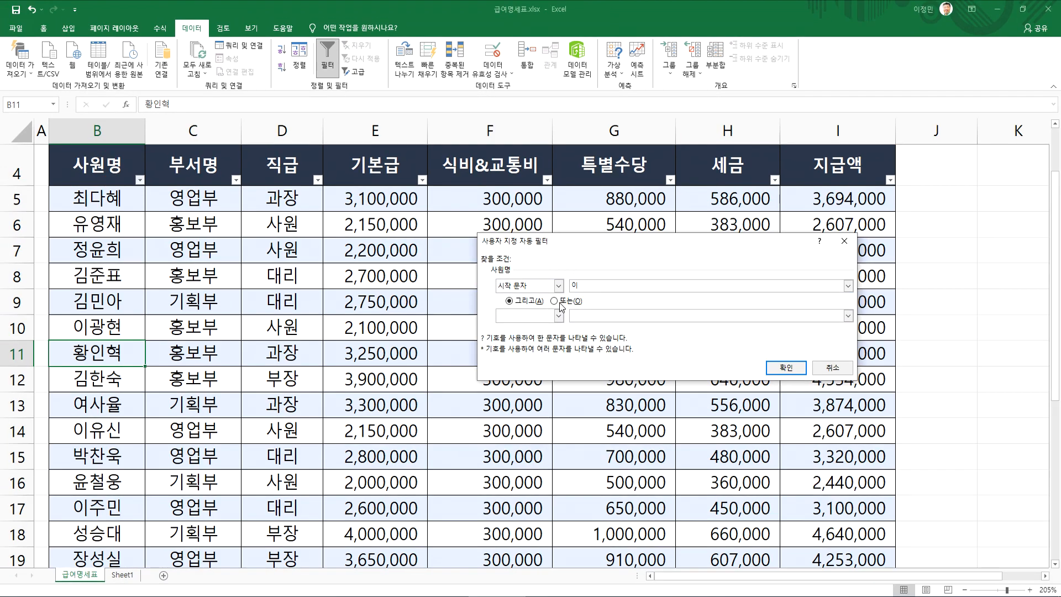
{"action": "left_click", "coordinate": [766, 367]}
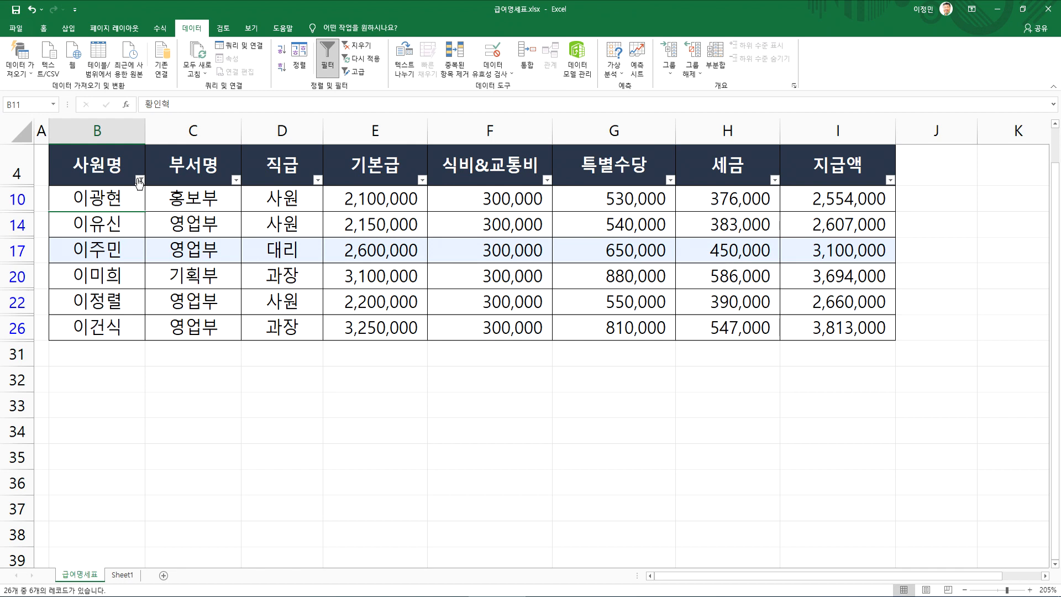
{"action": "left_click", "coordinate": [356, 45]}
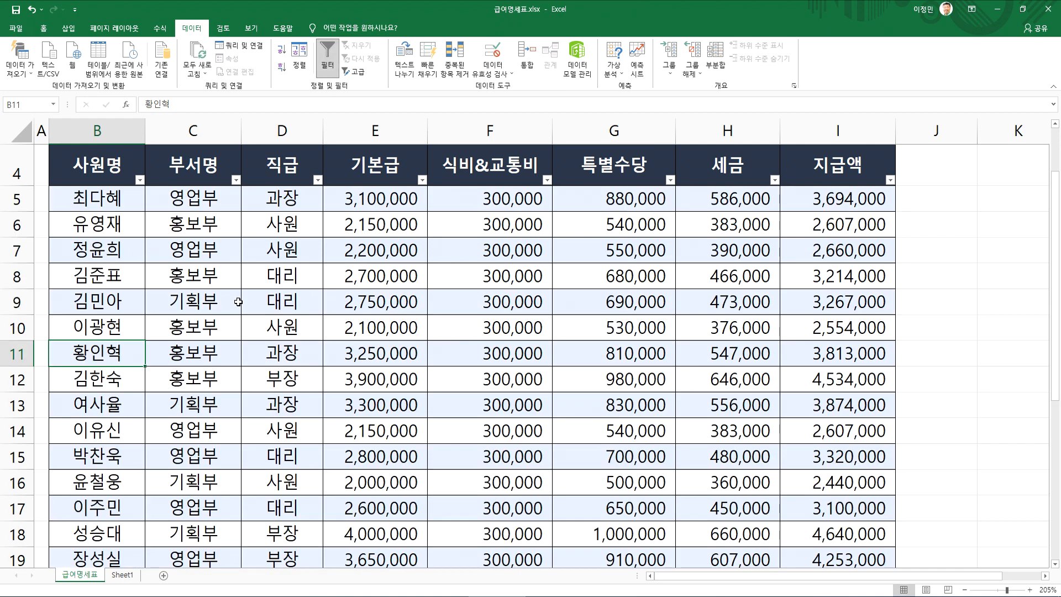
Switch to the Notepad notes and add "* 자동필터" under the 2교시 filter description, with a line below it starting "항목이 서로"
{"action": "scroll", "coordinate": [284, 311], "scroll_direction": "down", "scroll_amount": 3}
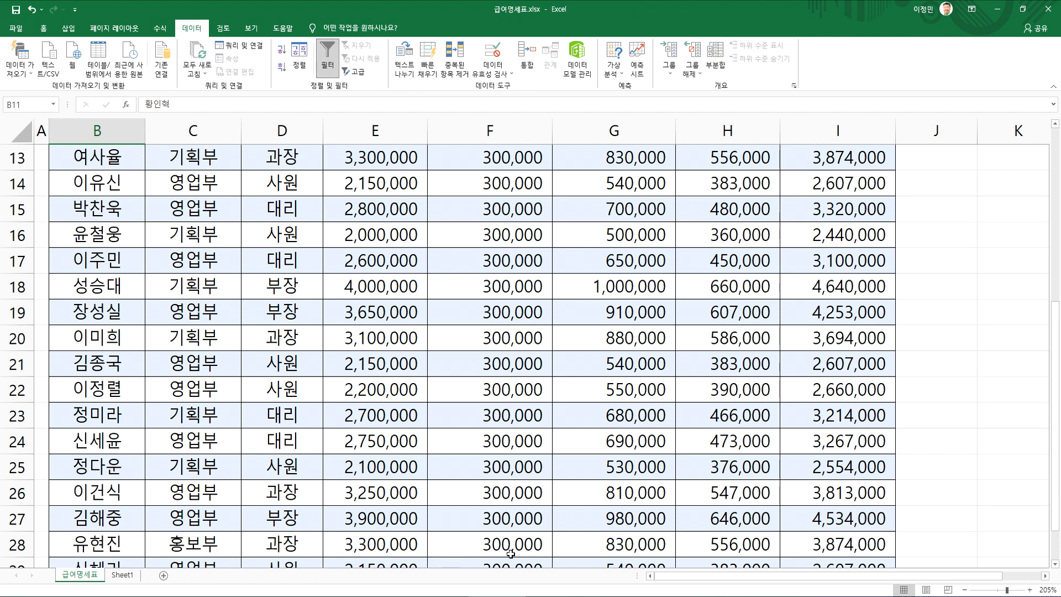
{"action": "key", "text": "alt+Tab"}
{"action": "scroll", "coordinate": [149, 387], "scroll_direction": "down", "scroll_amount": 1}
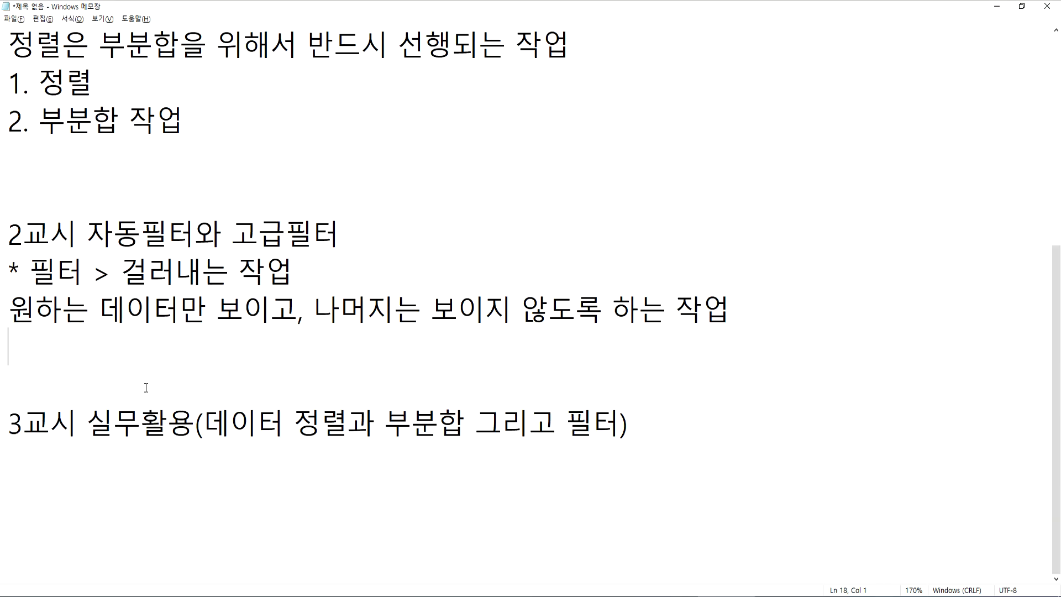
{"action": "key", "text": "Return"}
{"action": "type", "text": "*"}
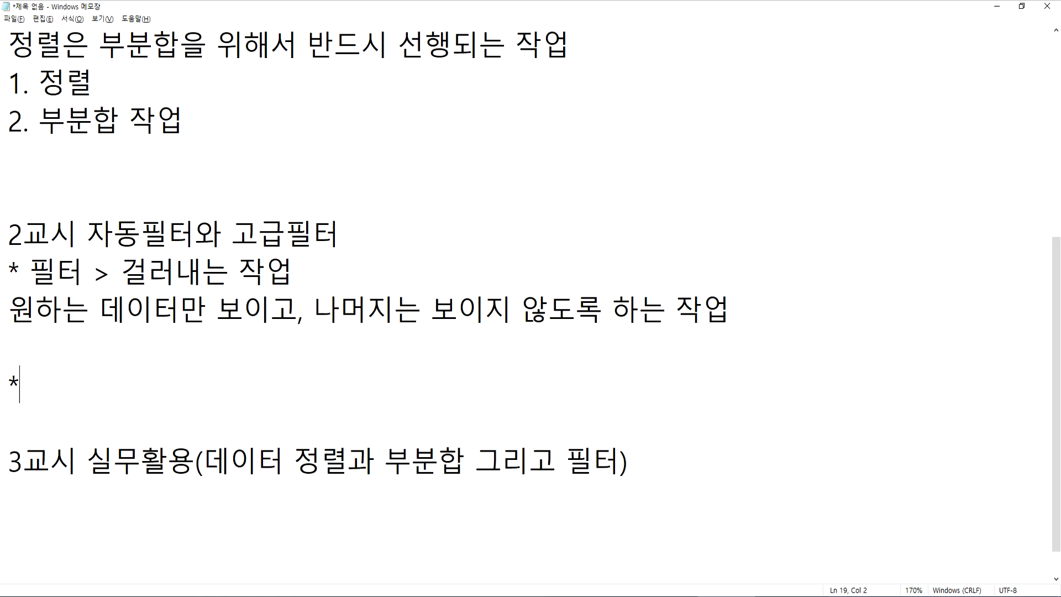
{"action": "type", "text": " 자동필터"}
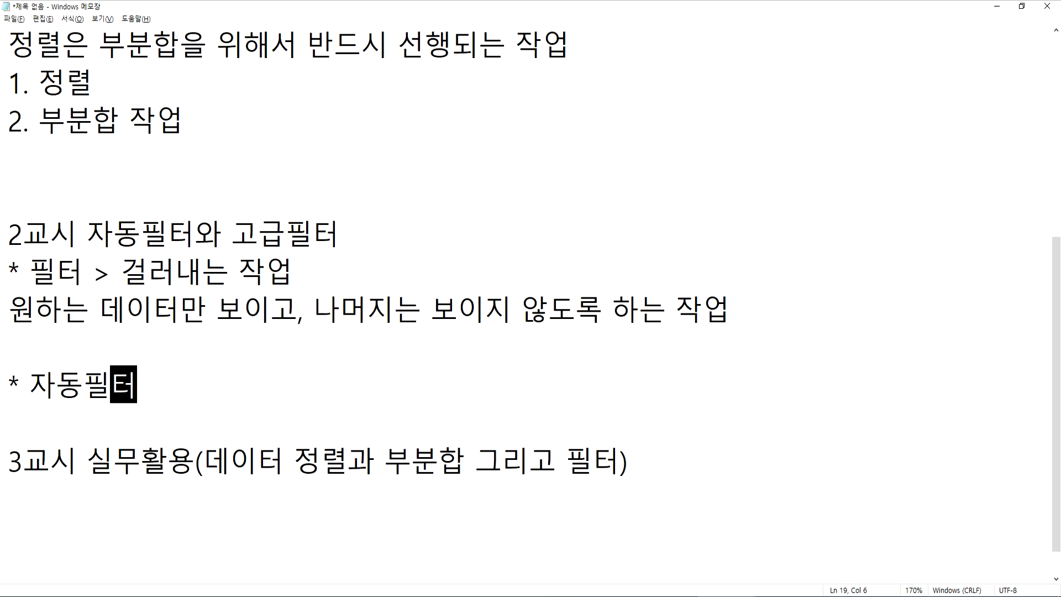
{"action": "key", "text": "Return"}
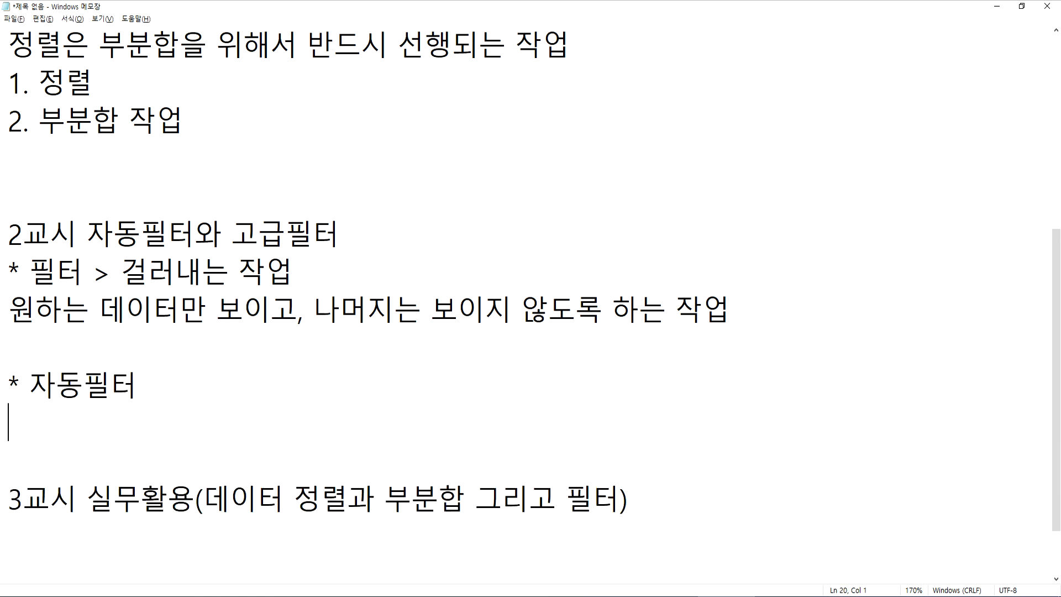
{"action": "type", "text": "항목이 서로"}
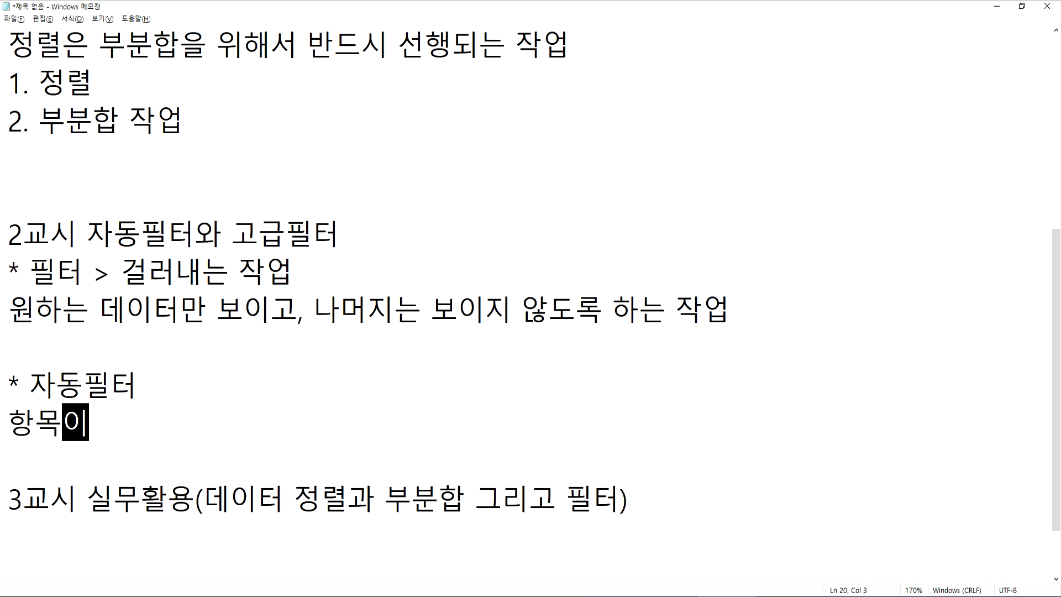
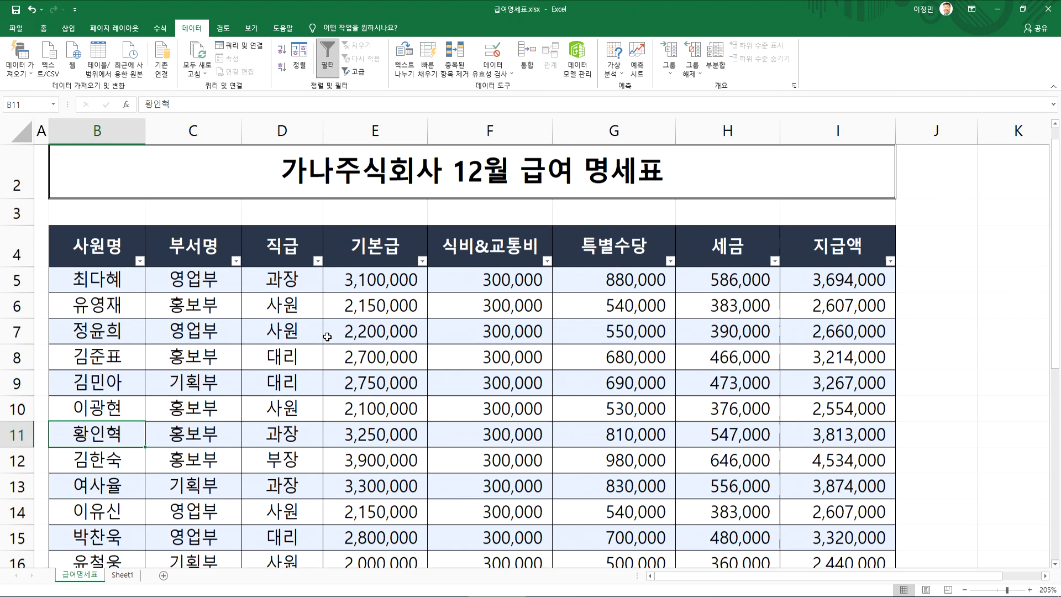
Turn off the auto filter on the salary table and check the empty area below its last row
{"action": "left_click", "coordinate": [347, 304]}
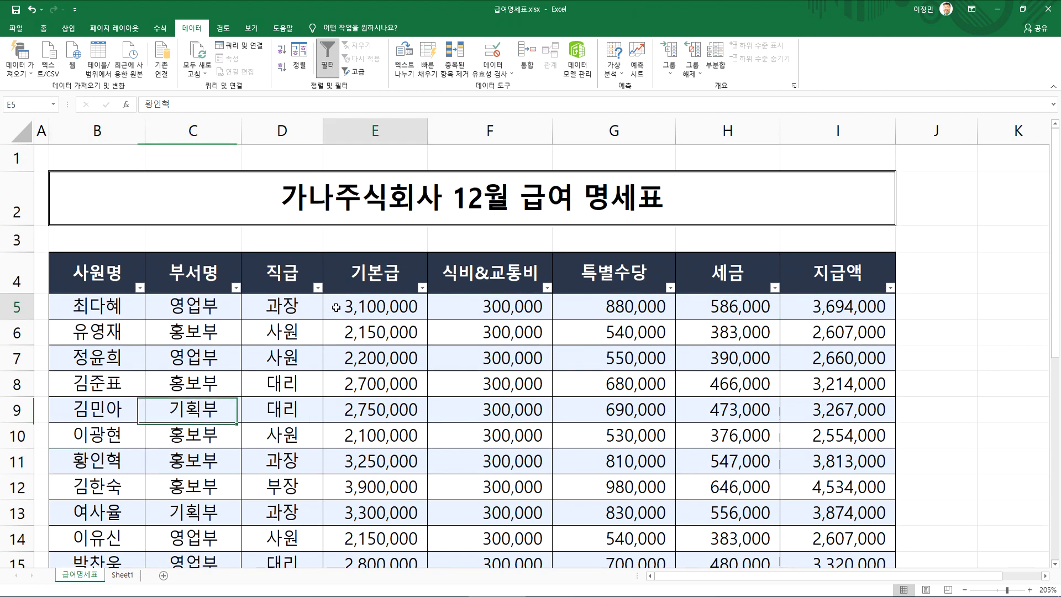
{"action": "left_click", "coordinate": [328, 65]}
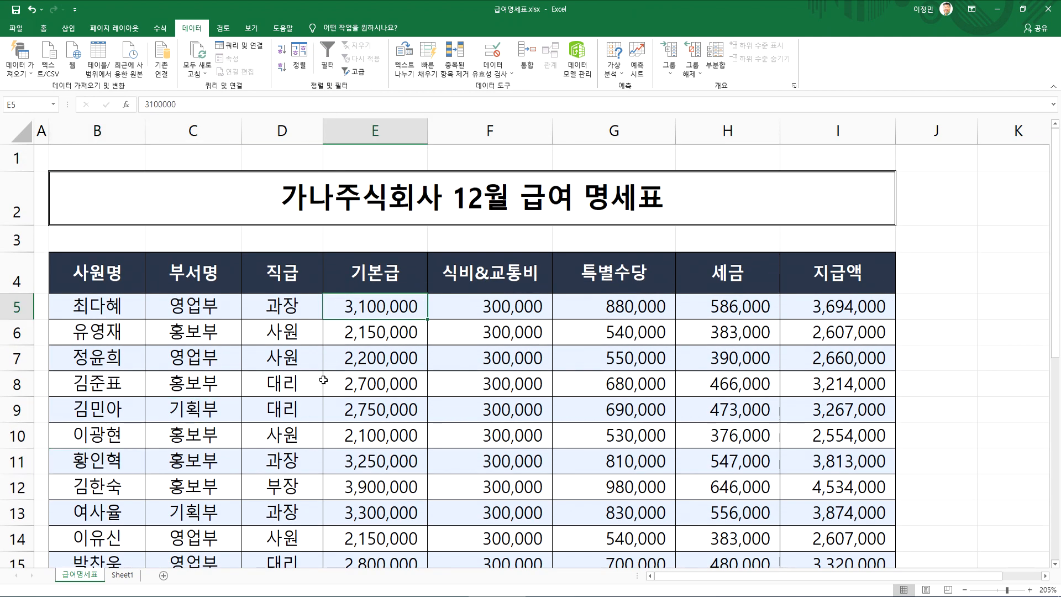
{"action": "scroll", "coordinate": [323, 380], "scroll_direction": "down", "scroll_amount": 1}
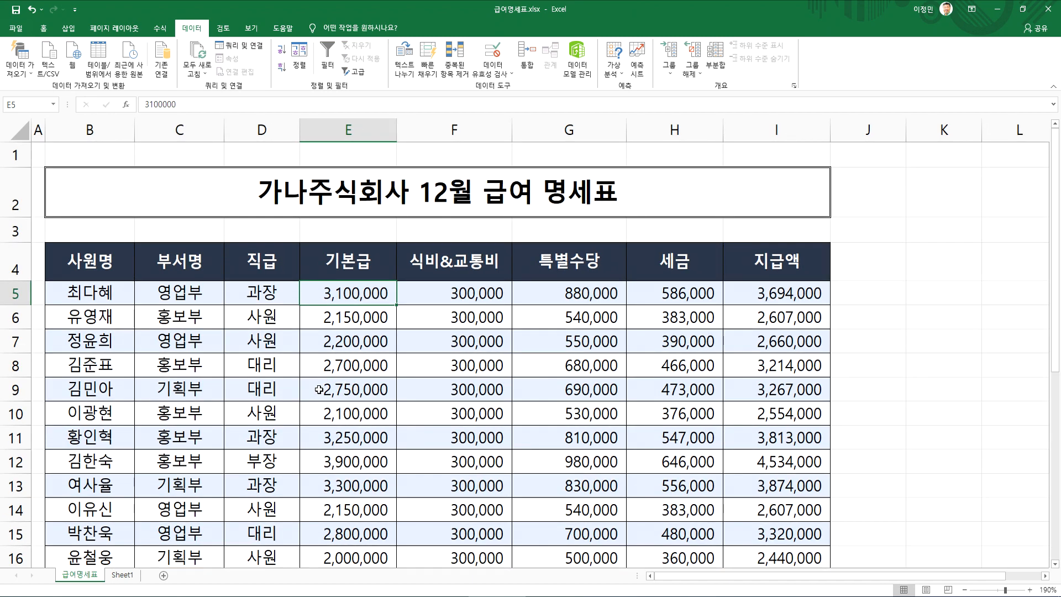
{"action": "scroll", "coordinate": [315, 265], "scroll_direction": "down", "scroll_amount": 1}
{"action": "scroll", "coordinate": [297, 239], "scroll_direction": "up", "scroll_amount": 1}
{"action": "scroll", "coordinate": [193, 394], "scroll_direction": "down", "scroll_amount": 4}
{"action": "scroll", "coordinate": [193, 393], "scroll_direction": "down", "scroll_amount": 5}
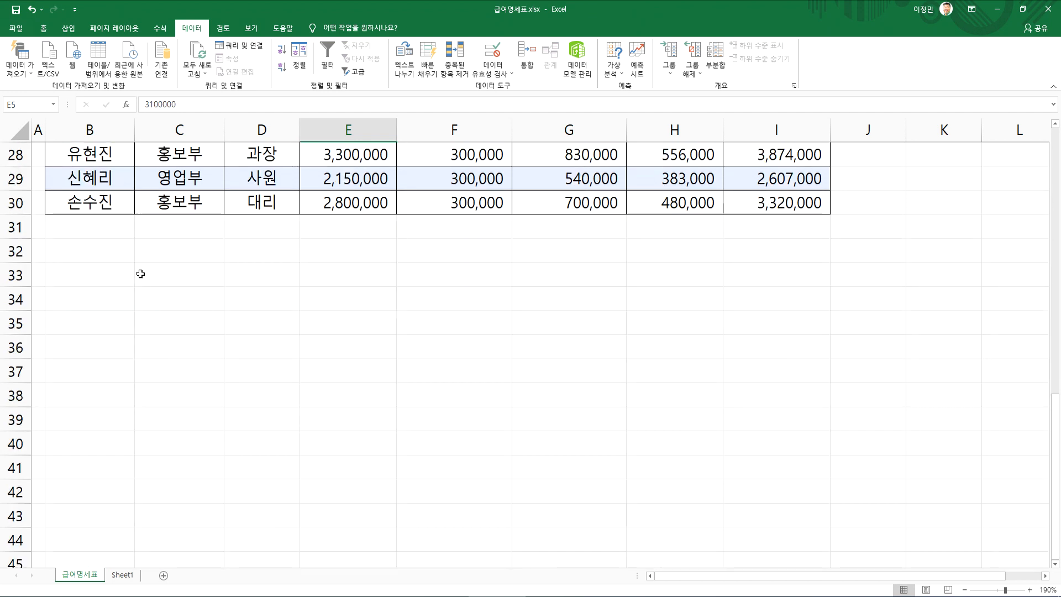
{"action": "left_click", "coordinate": [163, 292]}
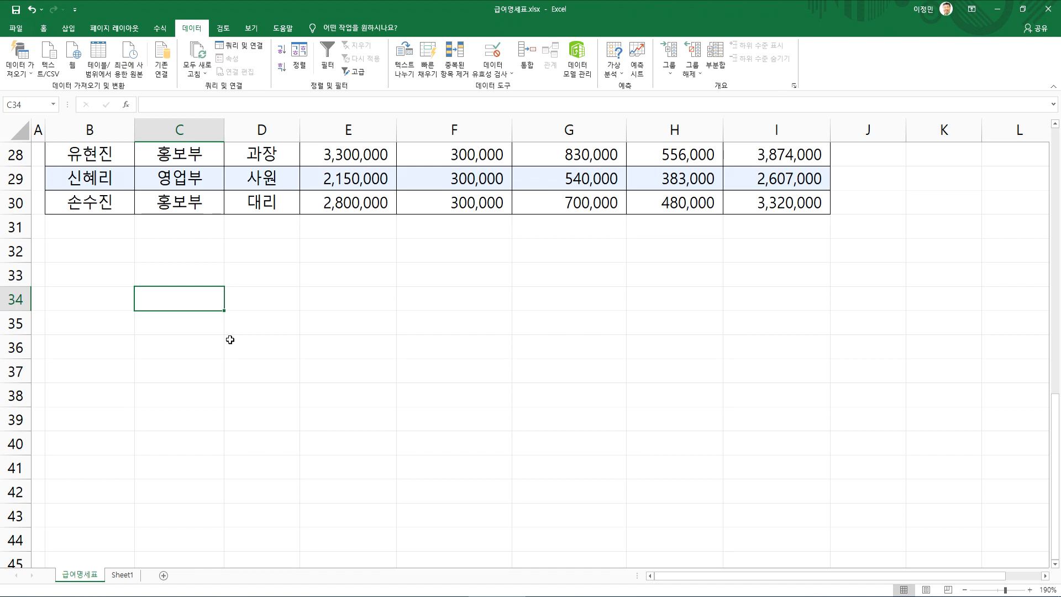
{"action": "scroll", "coordinate": [229, 338], "scroll_direction": "up", "scroll_amount": 9}
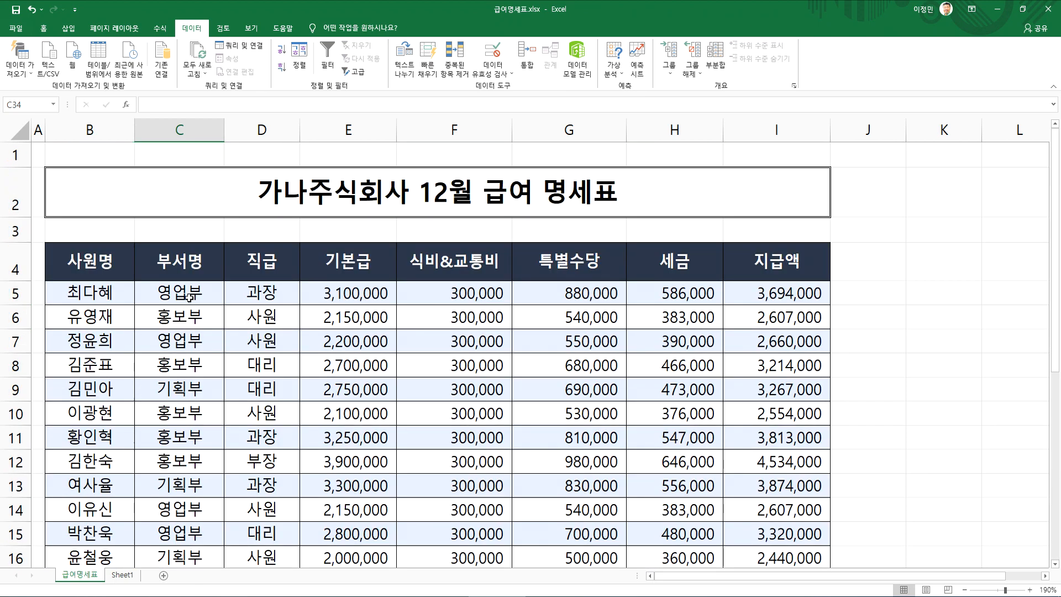
Switch to the Notepad notes and add the line "조건을 별도로 명시하고 처리" at the end of the 고급필터 section
{"action": "key", "text": "alt+Tab"}
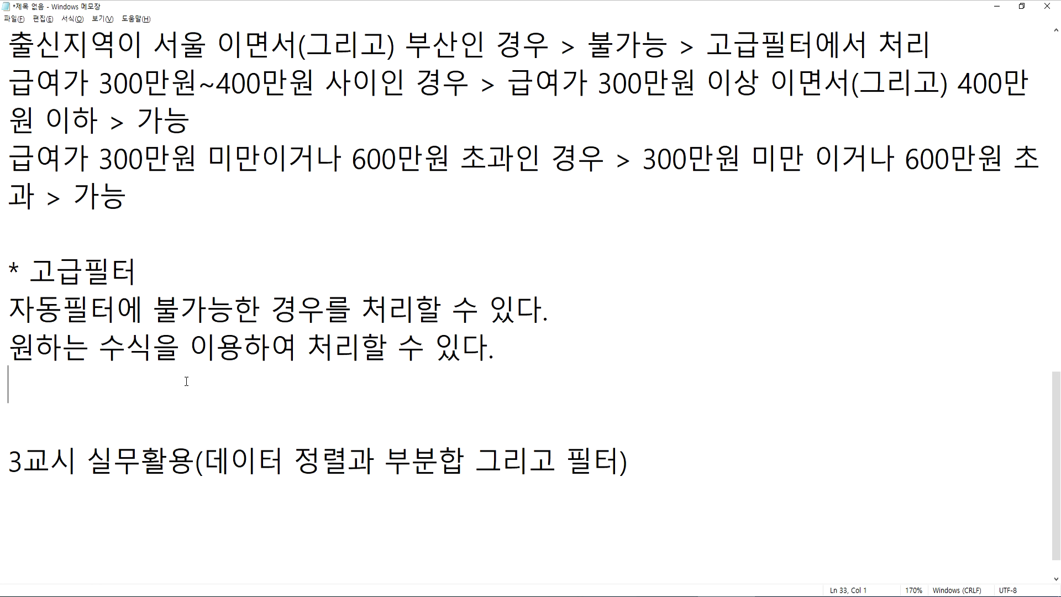
{"action": "type", "text": "조건을 "}
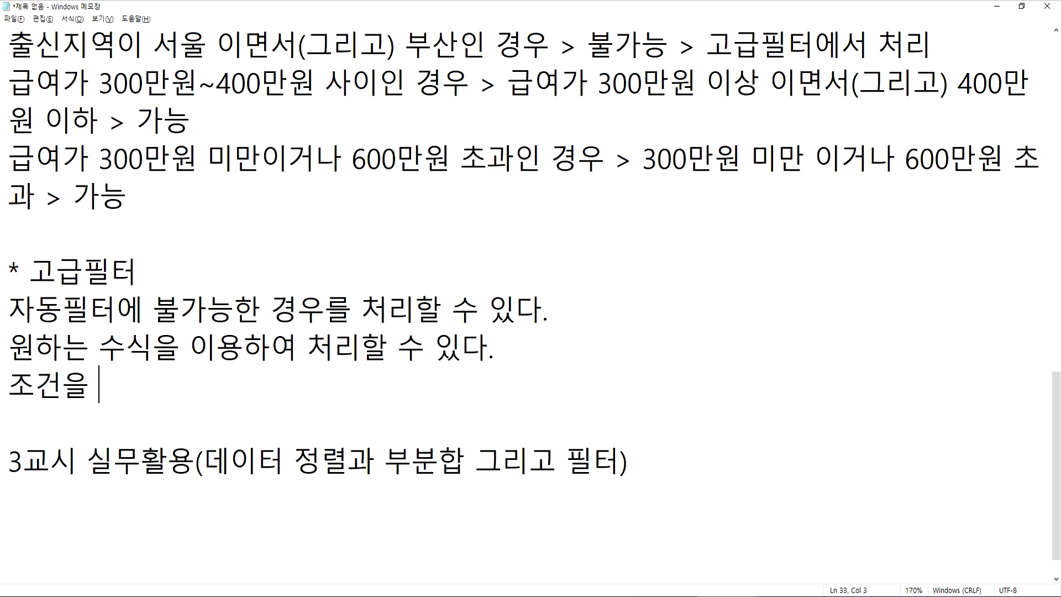
{"action": "type", "text": "별ㄷ도로 명싱"}
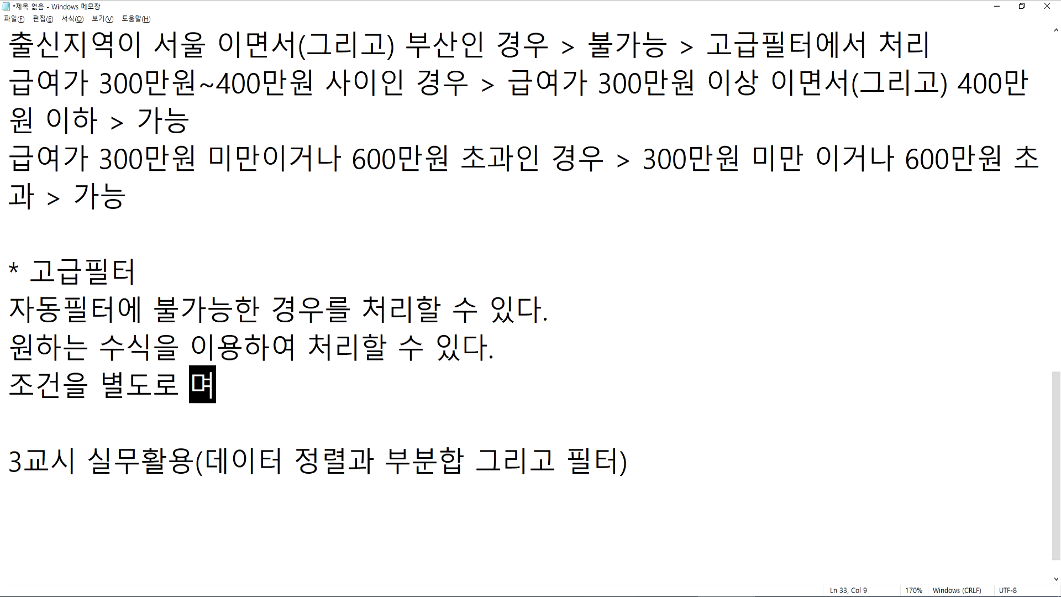
{"action": "key", "text": "BackSpace"}
{"action": "type", "text": "하고 처리"}
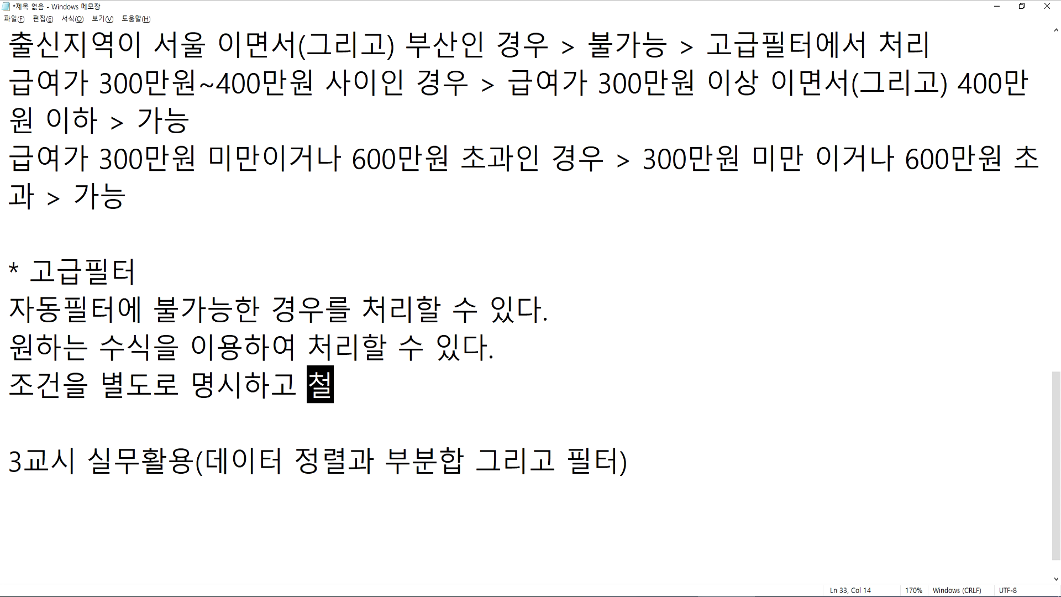
{"action": "key", "text": "Home"}
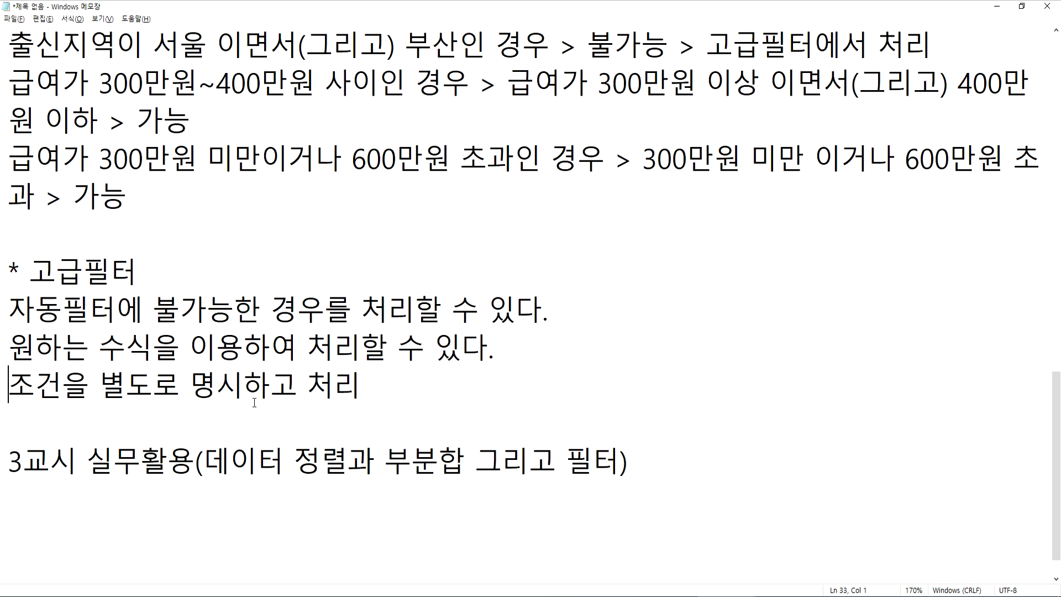
{"action": "left_click", "coordinate": [174, 418]}
Return to the Excel workbook and enter 부서명 in B34 with 영업부 below it in B35
{"action": "key", "text": "alt+Tab"}
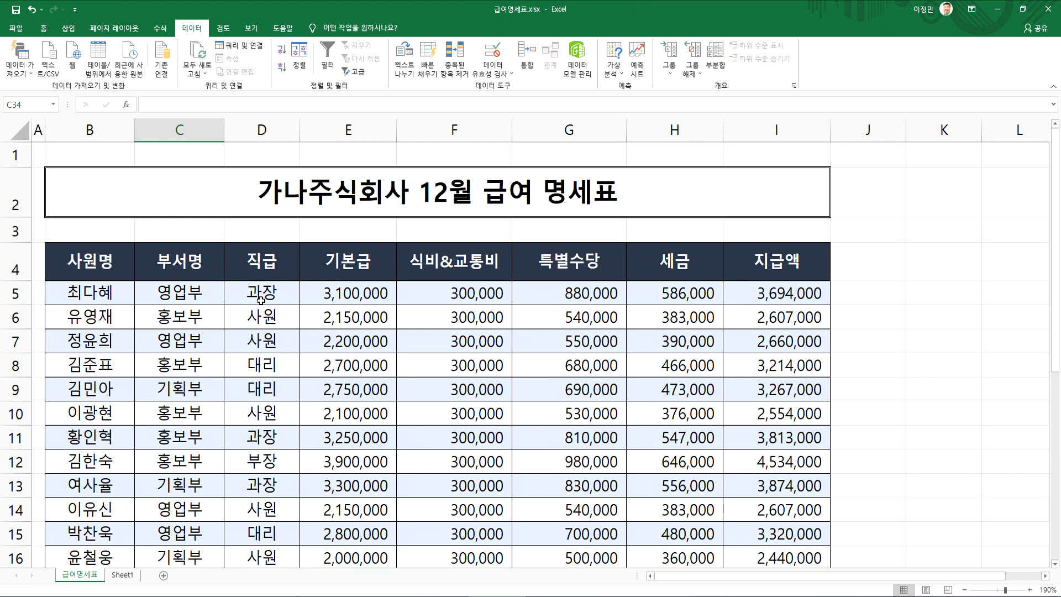
{"action": "scroll", "coordinate": [197, 299], "scroll_direction": "down", "scroll_amount": 10}
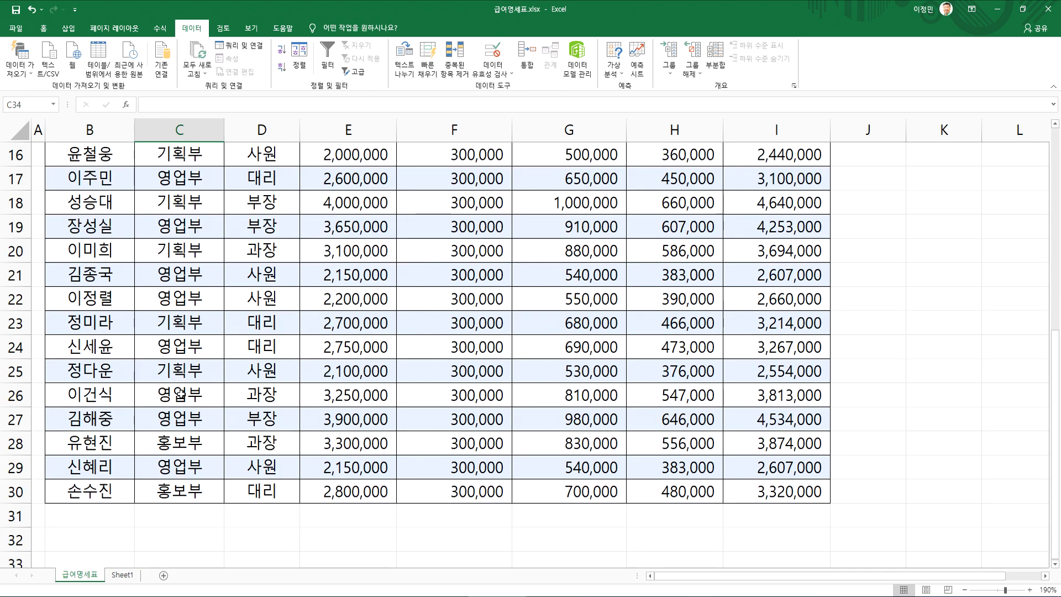
{"action": "left_click", "coordinate": [368, 236]}
{"action": "left_click", "coordinate": [130, 230]}
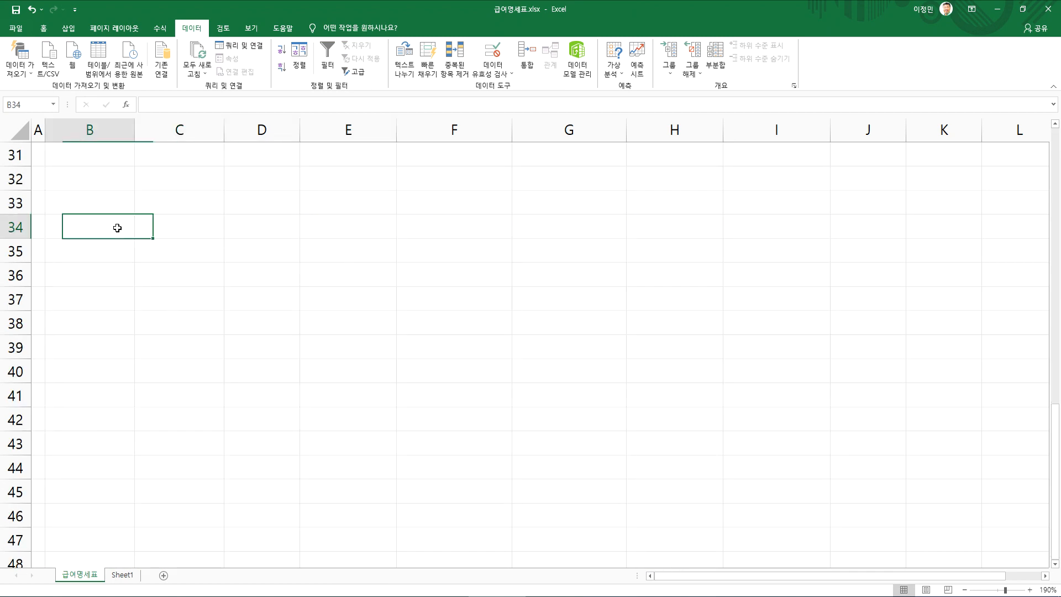
{"action": "type", "text": "부서명"}
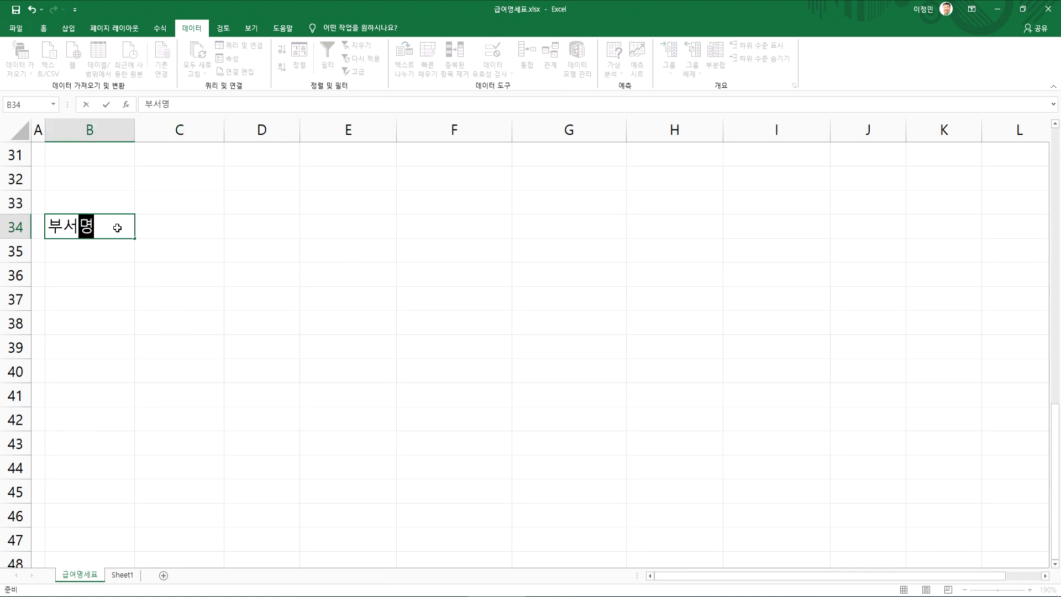
{"action": "key", "text": "Return"}
{"action": "type", "text": "영어ㅂ"}
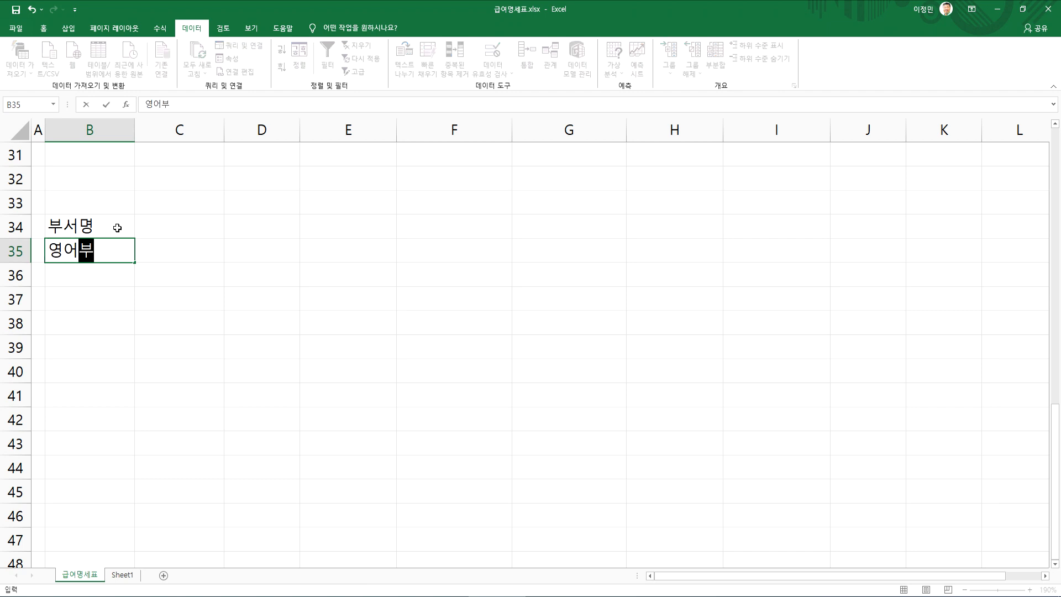
{"action": "key", "text": "BackSpace"}
{"action": "key", "text": "BackSpace"}
{"action": "type", "text": "업부"}
Enter 직책 in C34 and 과장 in C35 beside the department criterion
{"action": "key", "text": "Up"}
{"action": "key", "text": "Right"}
{"action": "type", "text": "직책"}
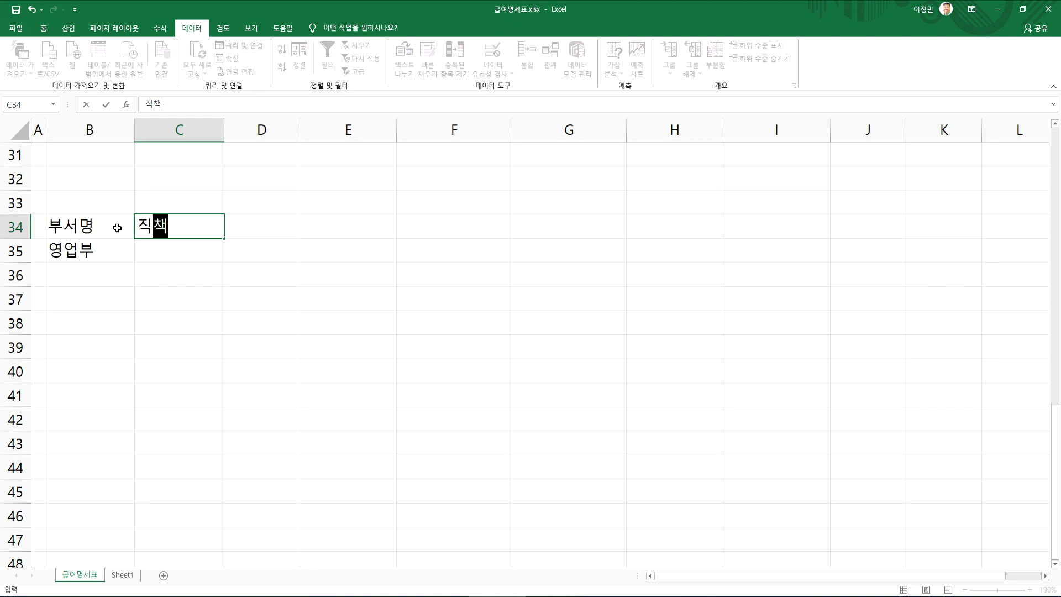
{"action": "key", "text": "Return"}
{"action": "type", "text": "과장"}
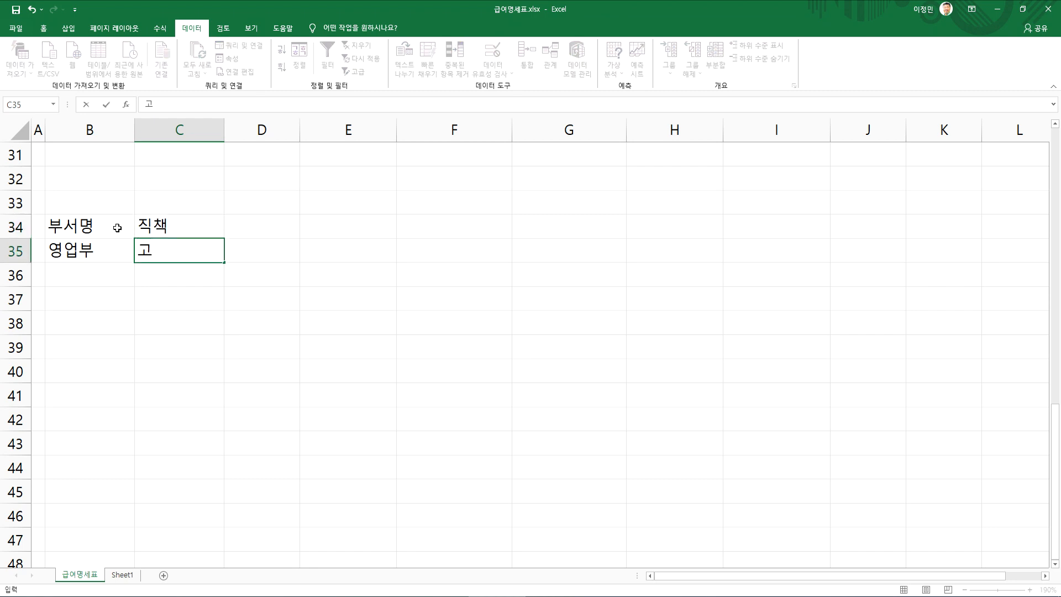
{"action": "key", "text": "Return"}
{"action": "key", "text": "Up"}
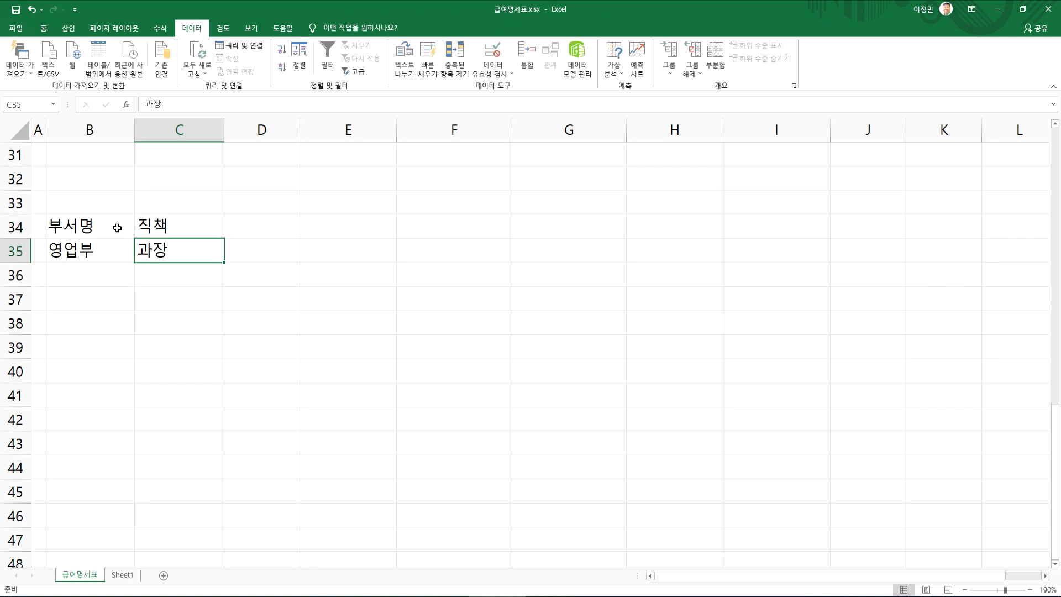
Compare the criteria headers with the table, and replace them in B34:C34 with the copied table headers 부서명 and 직급
{"action": "scroll", "coordinate": [242, 251], "scroll_direction": "up", "scroll_amount": 10}
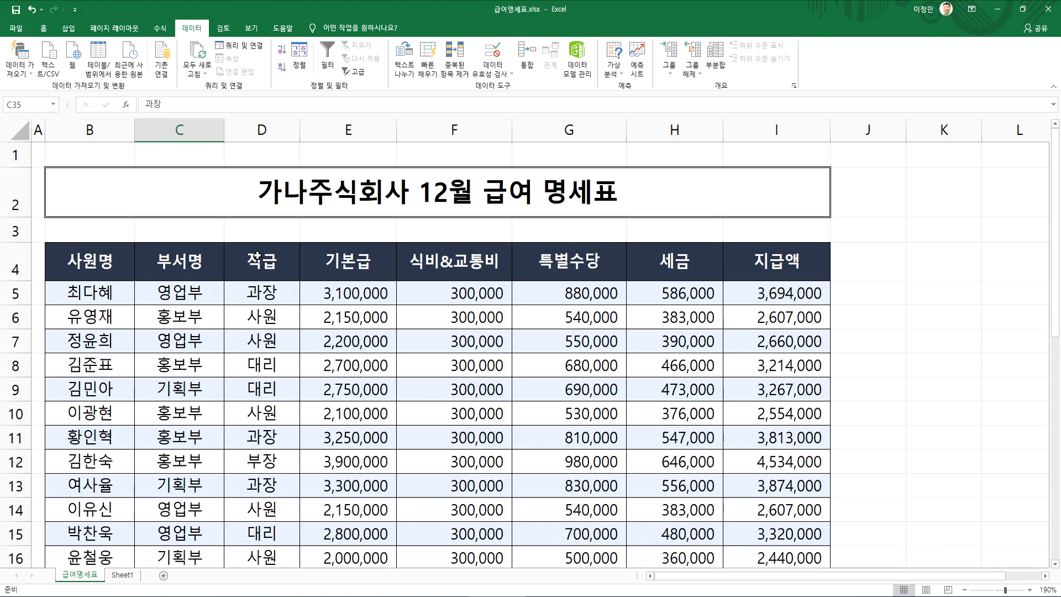
{"action": "left_click", "coordinate": [258, 257]}
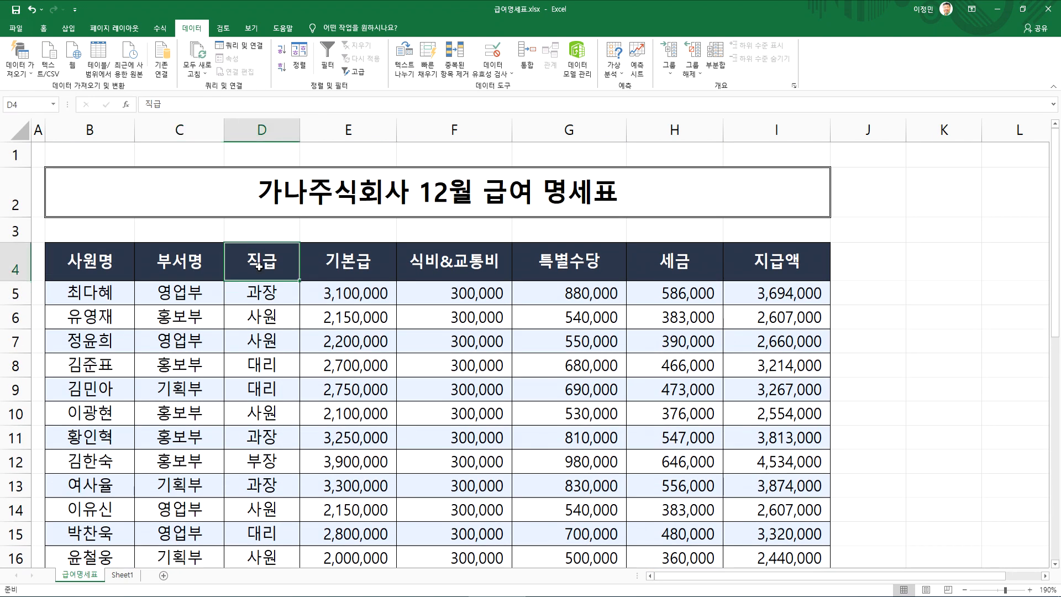
{"action": "scroll", "coordinate": [259, 265], "scroll_direction": "down", "scroll_amount": 9}
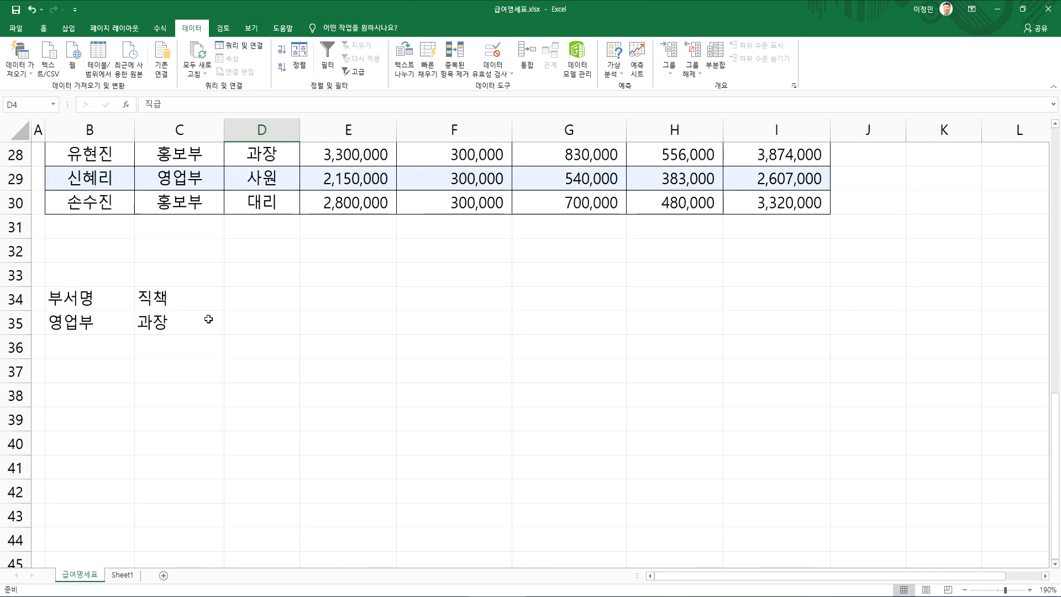
{"action": "left_click", "coordinate": [168, 304]}
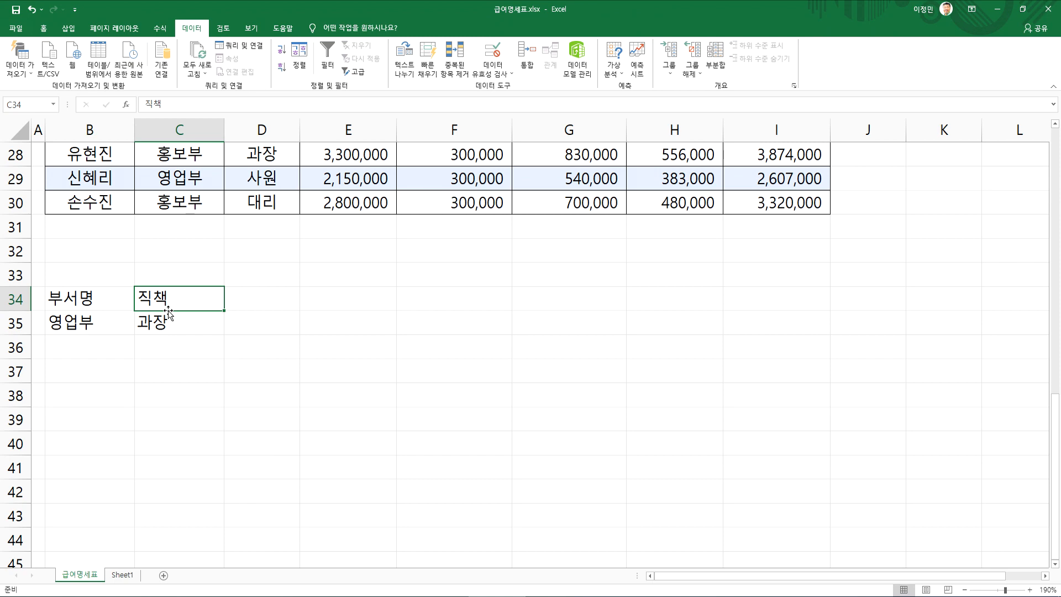
{"action": "scroll", "coordinate": [169, 314], "scroll_direction": "up", "scroll_amount": 9}
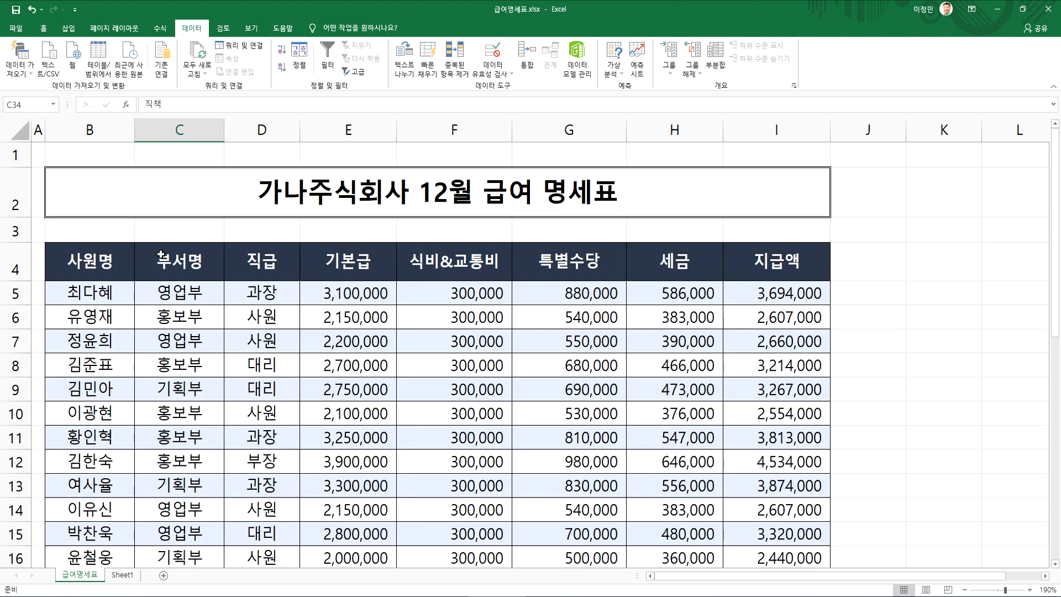
{"action": "left_click", "coordinate": [170, 257]}
{"action": "left_click_drag", "start_coordinate": [170, 257], "coordinate": [254, 258]}
{"action": "left_click_drag", "start_coordinate": [180, 258], "coordinate": [252, 259]}
{"action": "key", "text": "ctrl+c"}
{"action": "scroll", "coordinate": [100, 281], "scroll_direction": "down", "scroll_amount": 12}
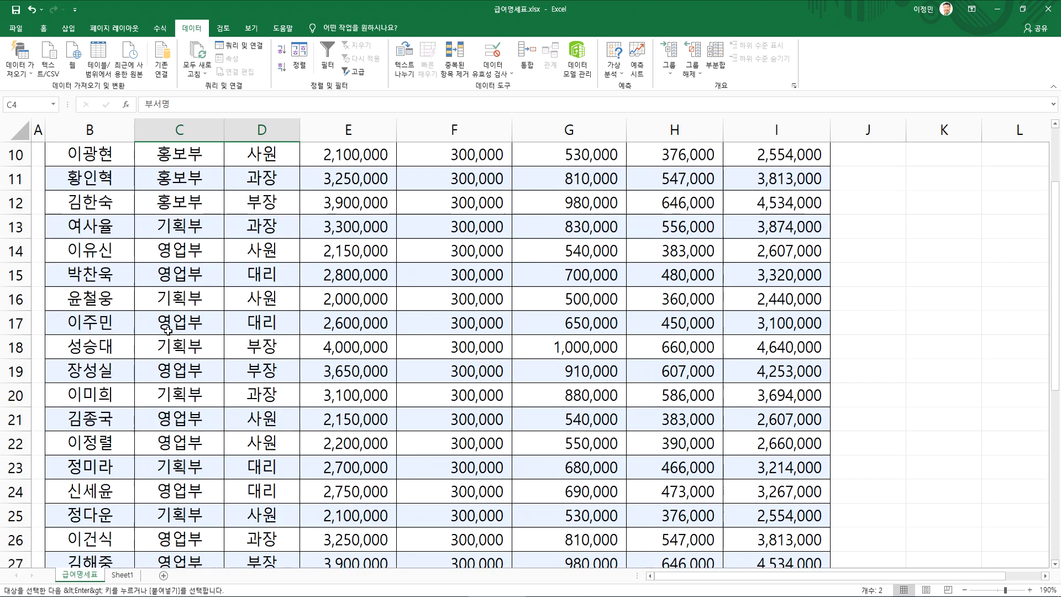
{"action": "scroll", "coordinate": [100, 282], "scroll_direction": "up", "scroll_amount": 2}
{"action": "left_click", "coordinate": [84, 236]}
{"action": "key", "text": "ctrl+v"}
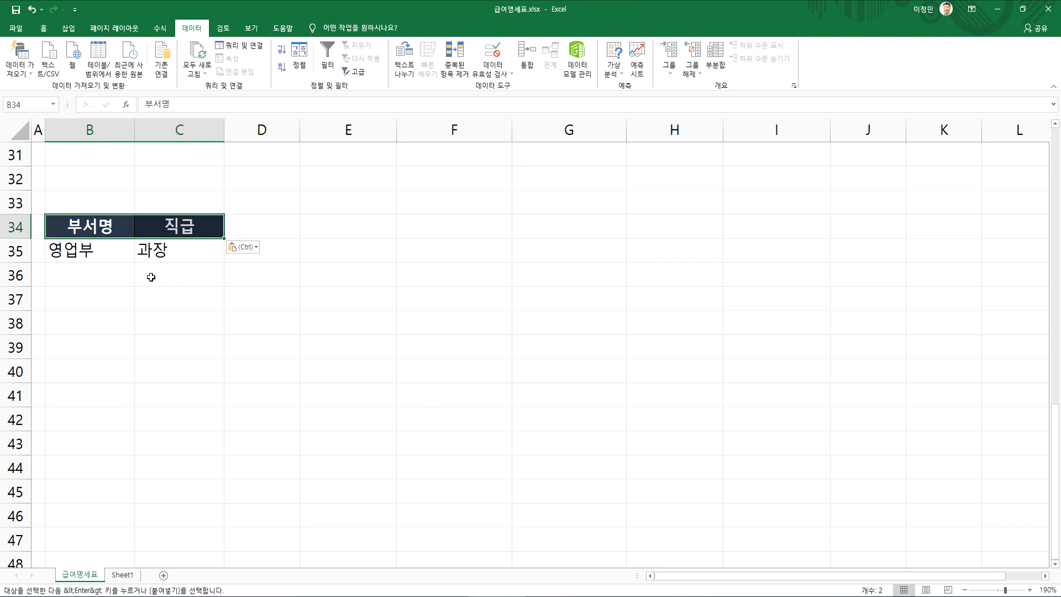
Copy the criteria range B34:C35 to E34 to make a second criteria block
{"action": "left_click", "coordinate": [96, 254]}
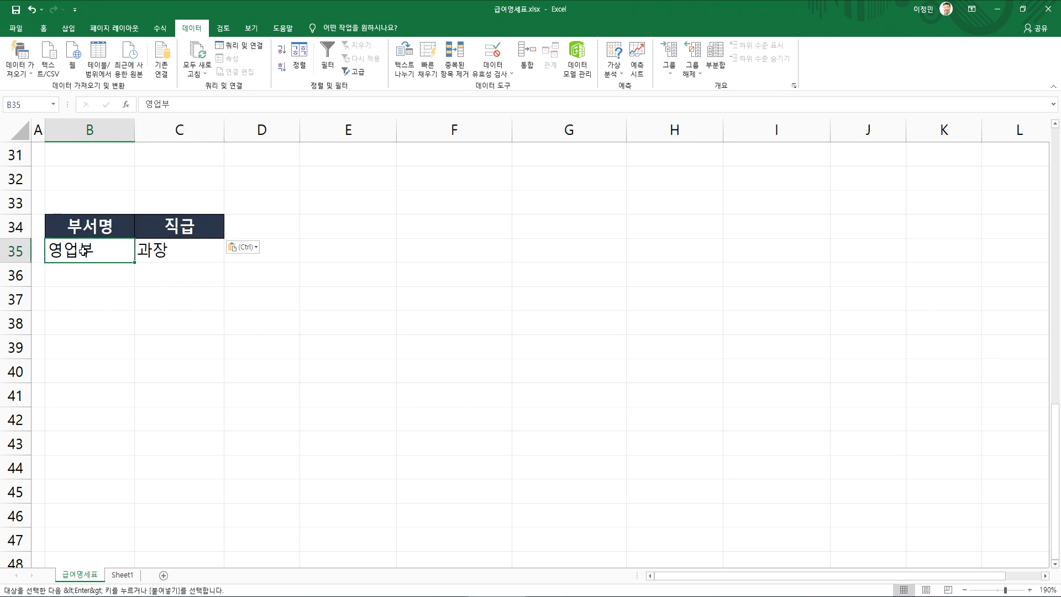
{"action": "left_click_drag", "start_coordinate": [80, 228], "coordinate": [166, 251]}
{"action": "key", "text": "ctrl+c"}
{"action": "left_click", "coordinate": [355, 224]}
{"action": "key", "text": "ctrl+v"}
{"action": "key", "text": "Escape"}
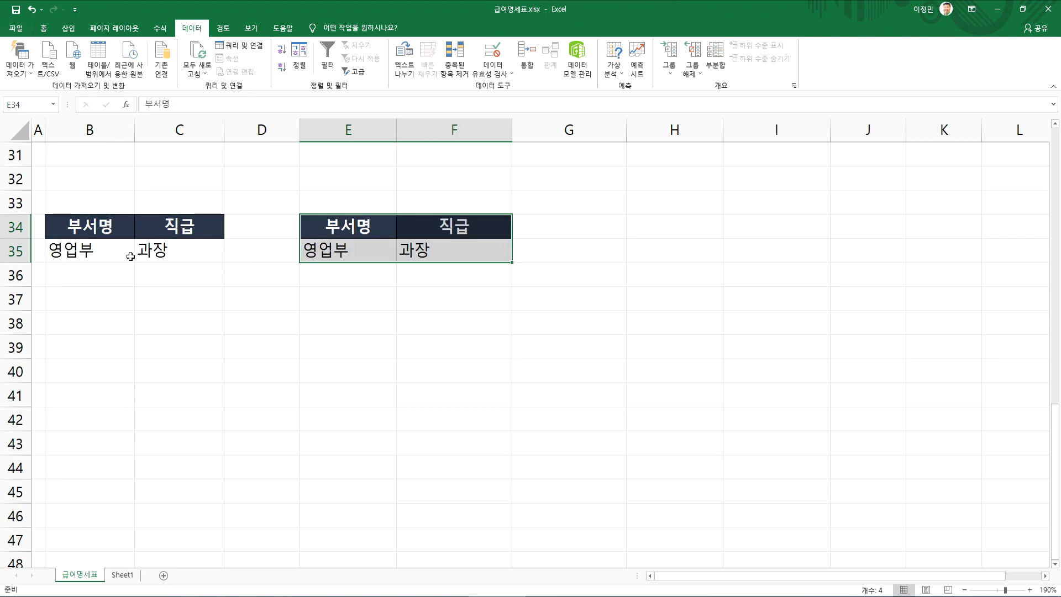
{"action": "left_click", "coordinate": [129, 252]}
{"action": "key", "text": "F2"}
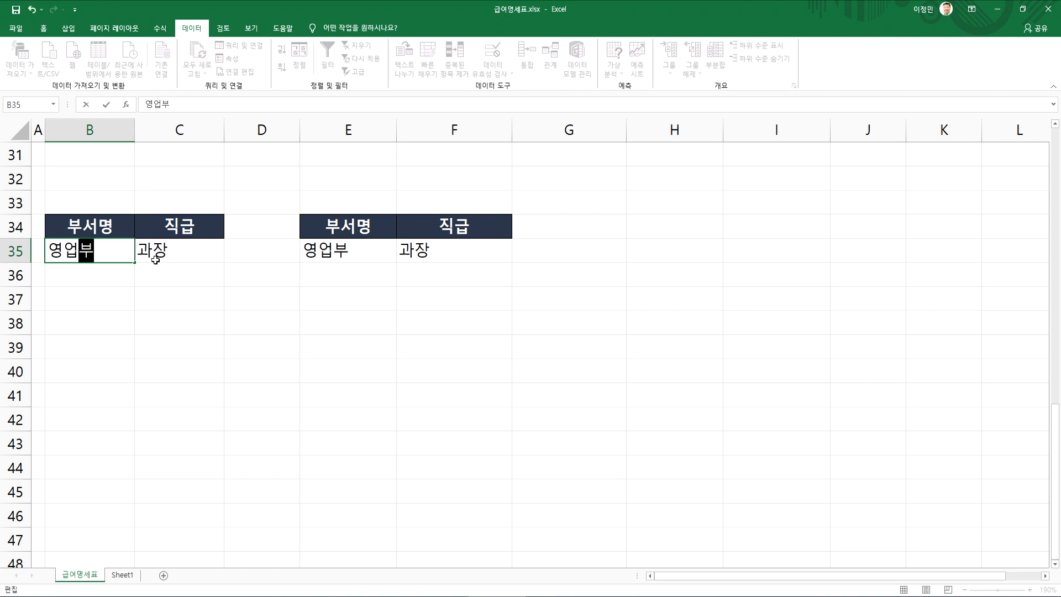
{"action": "type", "text": "ㅡ"}
{"action": "key", "text": "Return"}
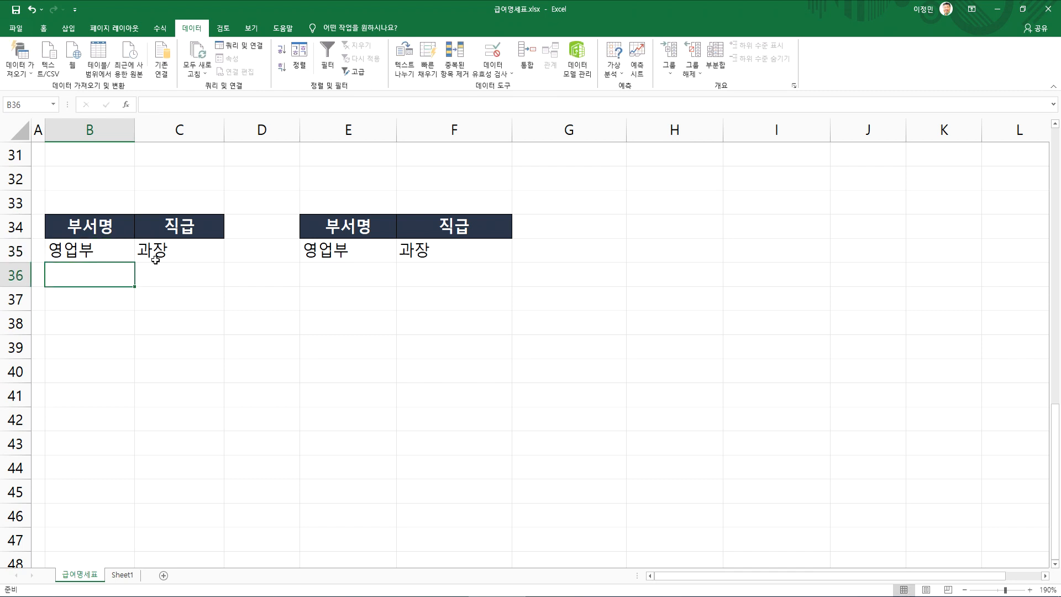
Move 과장 in the second criteria block from F35 down to F36
{"action": "key", "text": "Up"}
{"action": "key", "text": "Right"}
{"action": "key", "text": "Right"}
{"action": "key", "text": "Right"}
{"action": "key", "text": "Down"}
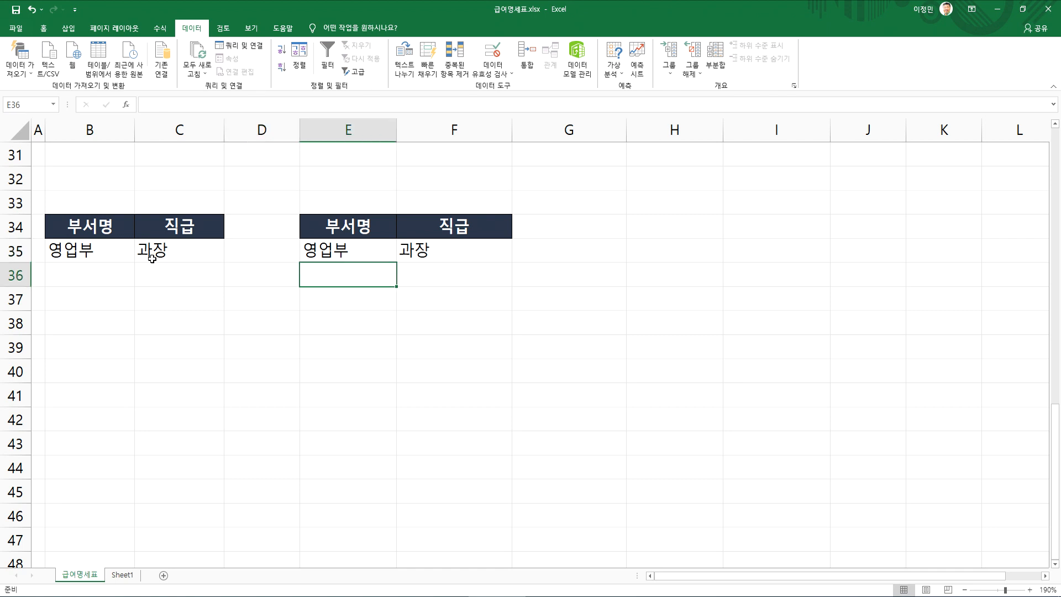
{"action": "left_click", "coordinate": [415, 257]}
{"action": "left_click_drag", "start_coordinate": [420, 264], "coordinate": [420, 274]}
Copy the criteria range B34:C35 to H34 and move 영업부 in the new block down to H36
{"action": "left_click_drag", "start_coordinate": [348, 226], "coordinate": [166, 249]}
{"action": "left_click_drag", "start_coordinate": [90, 229], "coordinate": [166, 258]}
{"action": "key", "text": "ctrl+c"}
{"action": "left_click", "coordinate": [645, 224]}
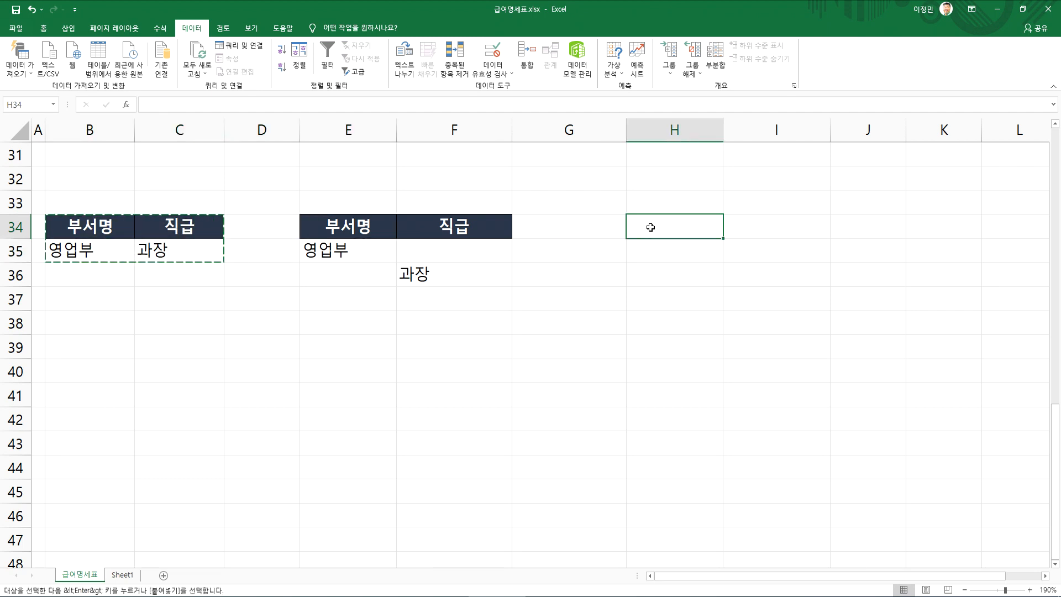
{"action": "key", "text": "ctrl+v"}
{"action": "left_click", "coordinate": [677, 267]}
{"action": "left_click_drag", "start_coordinate": [676, 267], "coordinate": [674, 275]}
Label the first criteria block with 영업부이면서 과장 in B37
{"action": "left_click_drag", "start_coordinate": [126, 230], "coordinate": [154, 248]}
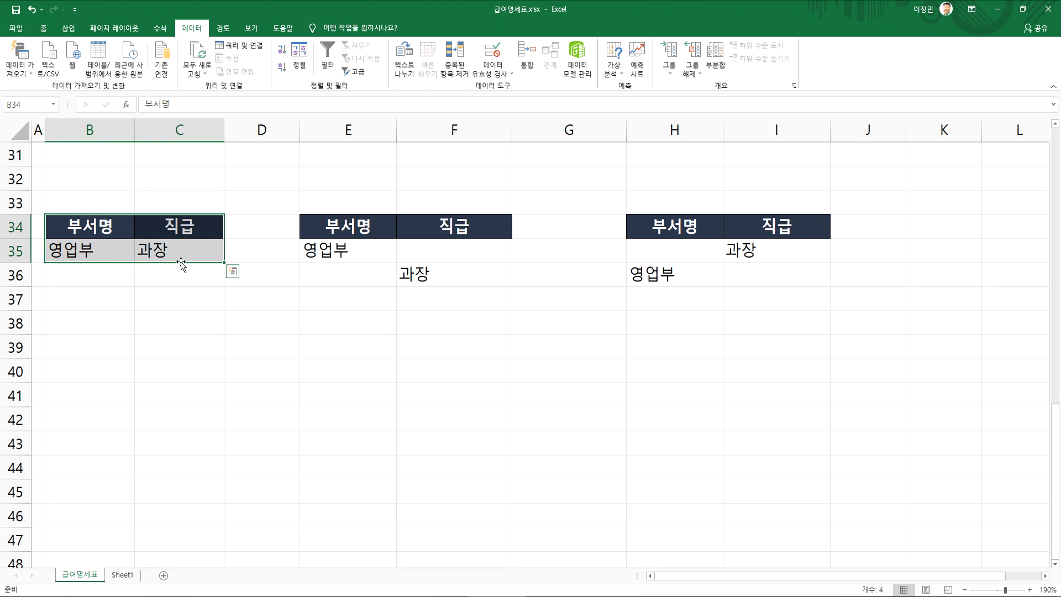
{"action": "left_click", "coordinate": [83, 296]}
{"action": "type", "text": "ㅇ영업부 과장"}
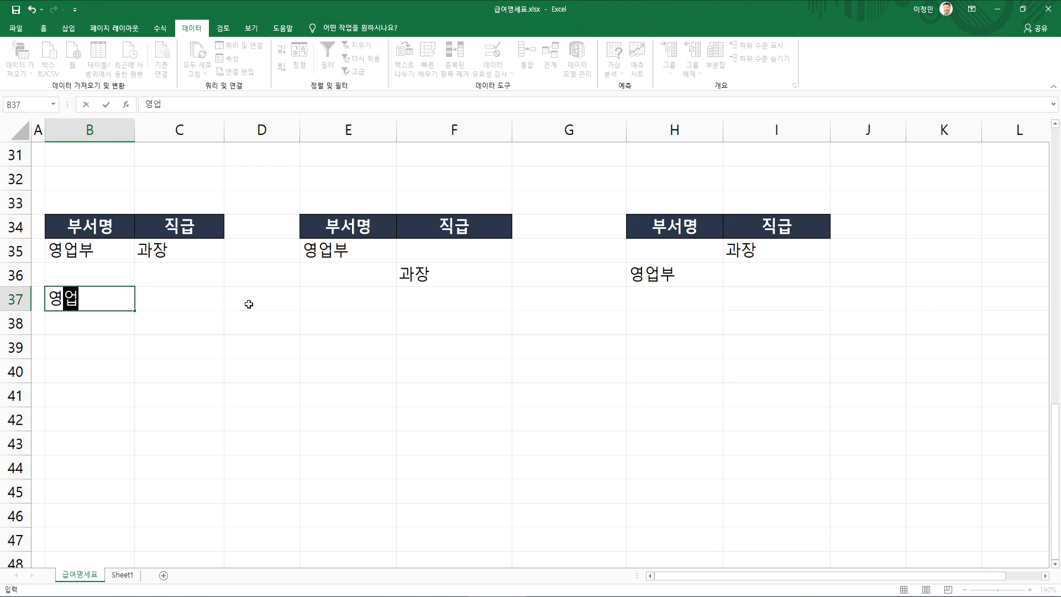
{"action": "key", "text": "Return"}
{"action": "key", "text": "Up"}
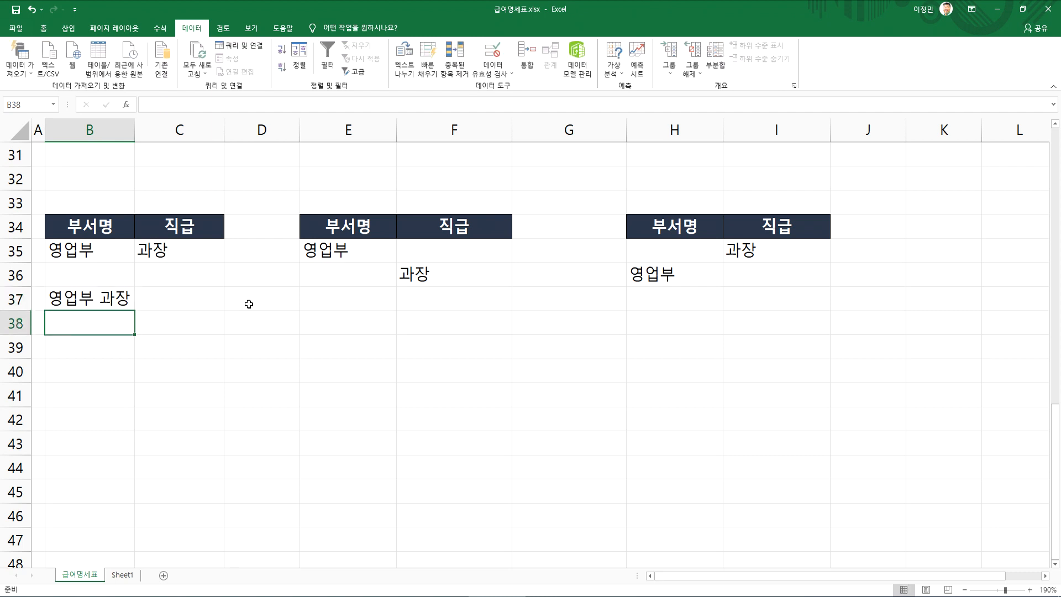
{"action": "key", "text": "F2"}
{"action": "key", "text": "Left"}
{"action": "key", "text": "Left"}
{"action": "type", "text": "이면서"}
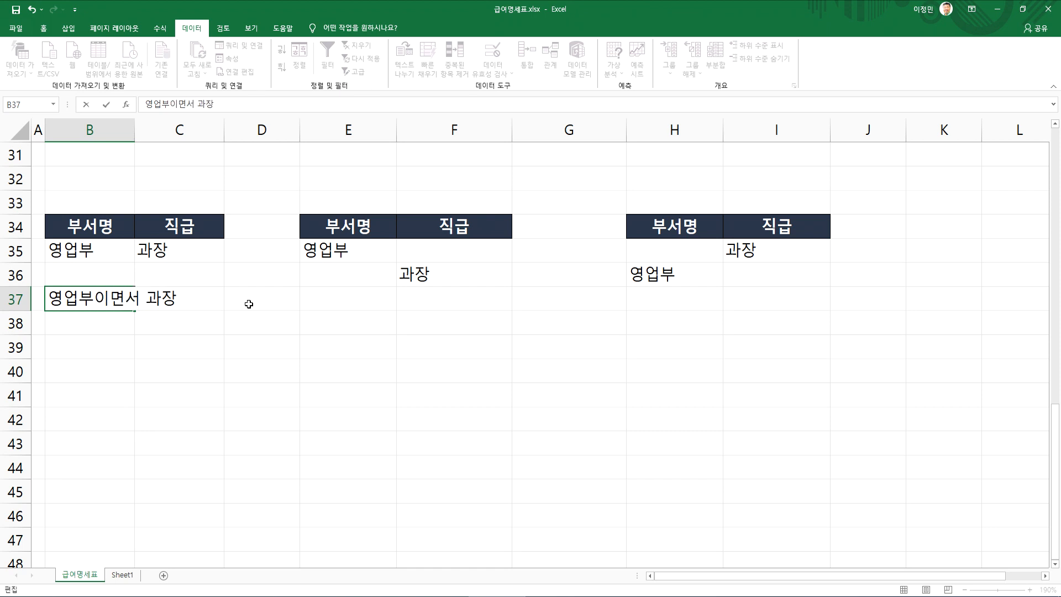
Label the second criteria block with 영업부 또는 과장 in E37
{"action": "key", "text": "Tab"}
{"action": "key", "text": "Tab"}
{"action": "key", "text": "Tab"}
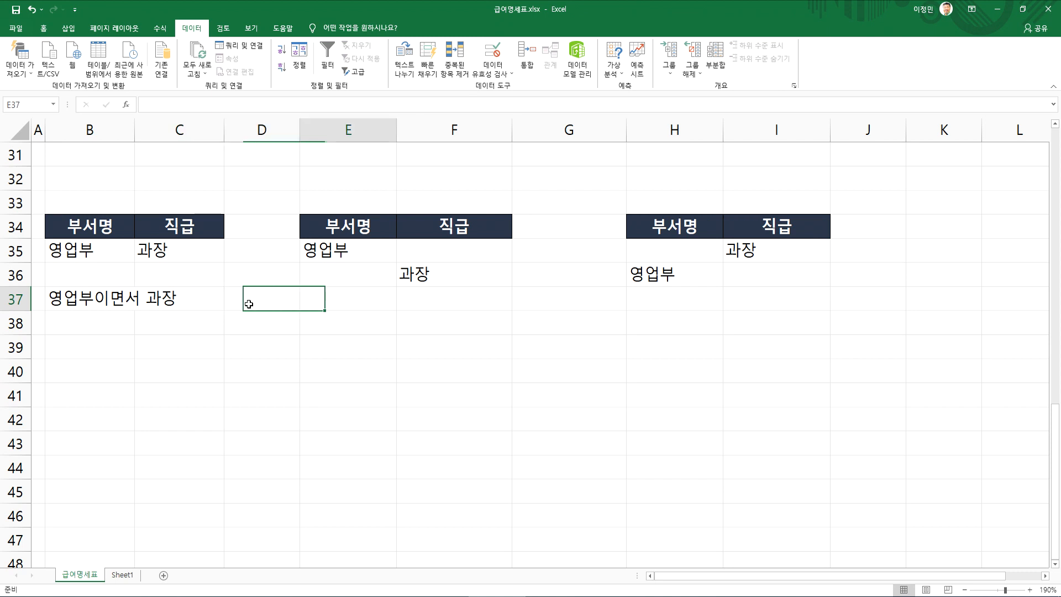
{"action": "type", "text": "영어부"}
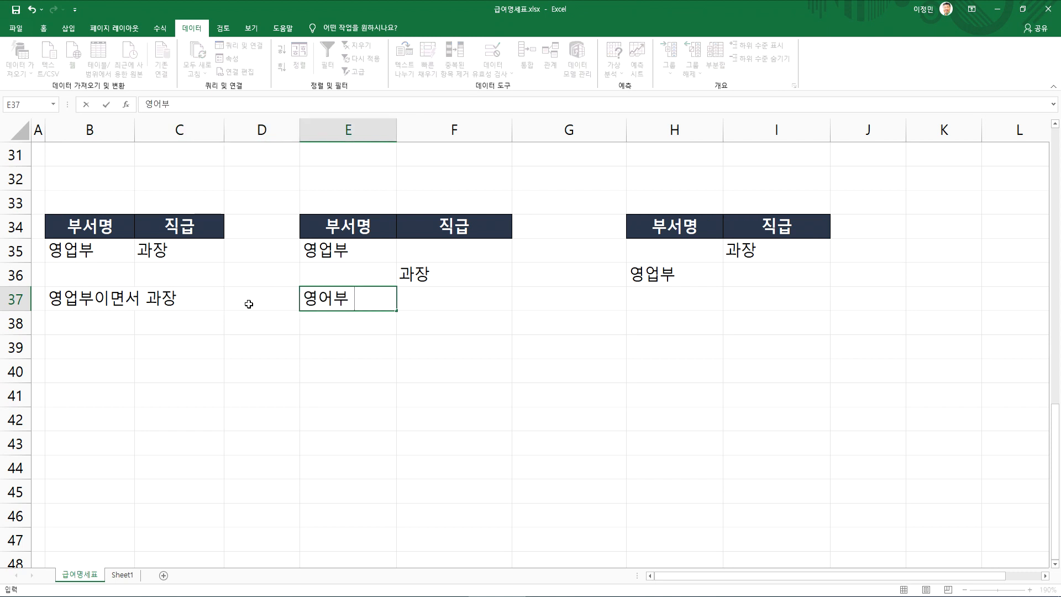
{"action": "key", "text": "BackSpace"}
{"action": "type", "text": "업"}
{"action": "key", "text": "Right"}
{"action": "type", "text": "뜬"}
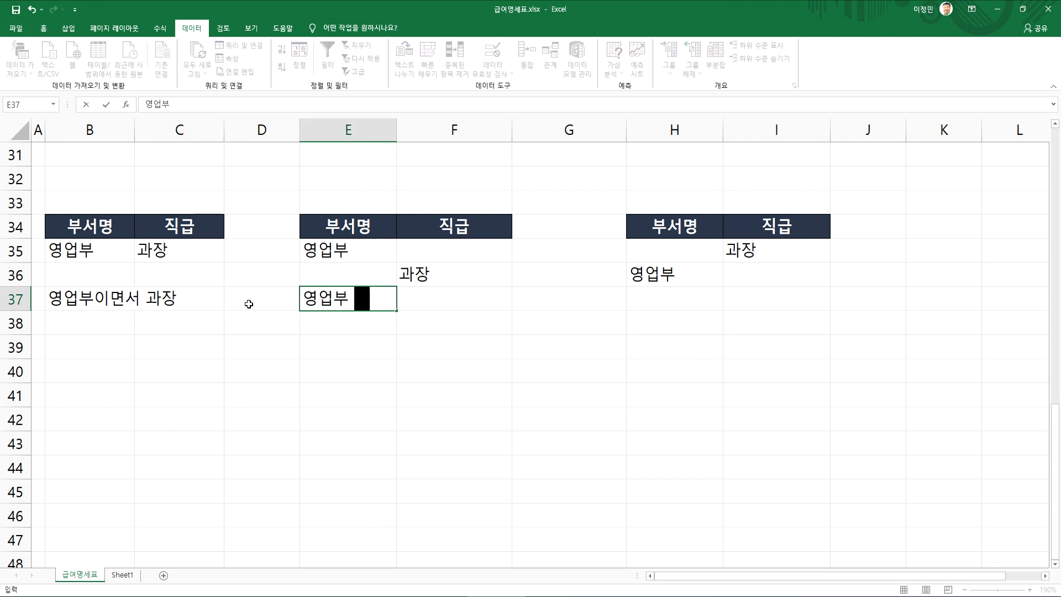
{"action": "type", "text": "는 과장"}
{"action": "key", "text": "Return"}
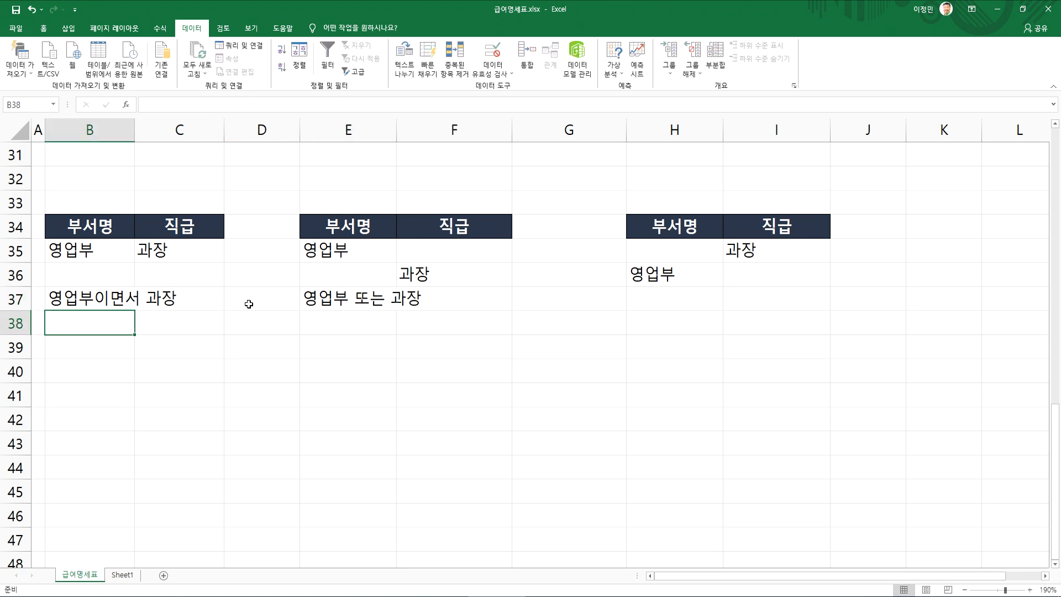
Label the third criteria block with 영업부 또는 과장 in H37
{"action": "key", "text": "Up"}
{"action": "key", "text": "Right"}
{"action": "key", "text": "Right"}
{"action": "key", "text": "Right"}
{"action": "key", "text": "Right"}
{"action": "key", "text": "Right"}
{"action": "key", "text": "Right"}
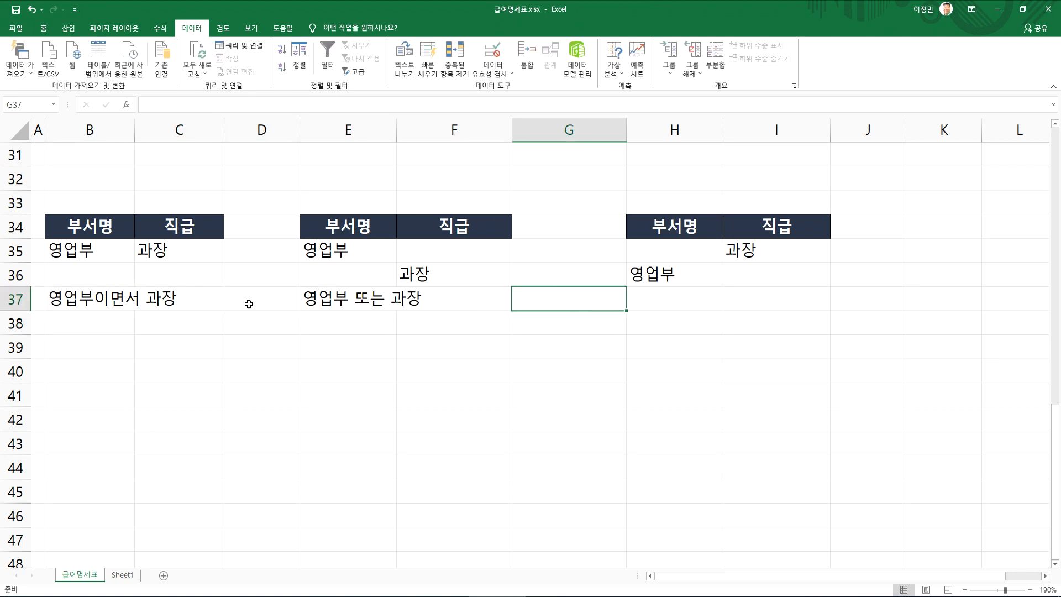
{"action": "type", "text": "영업부"}
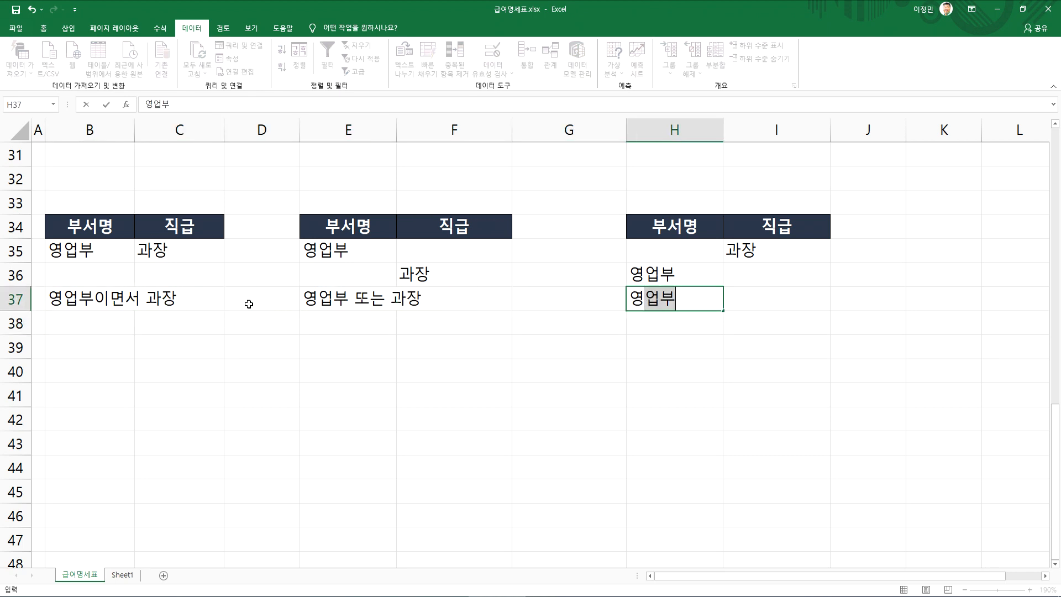
{"action": "type", "text": " 또는 과장"}
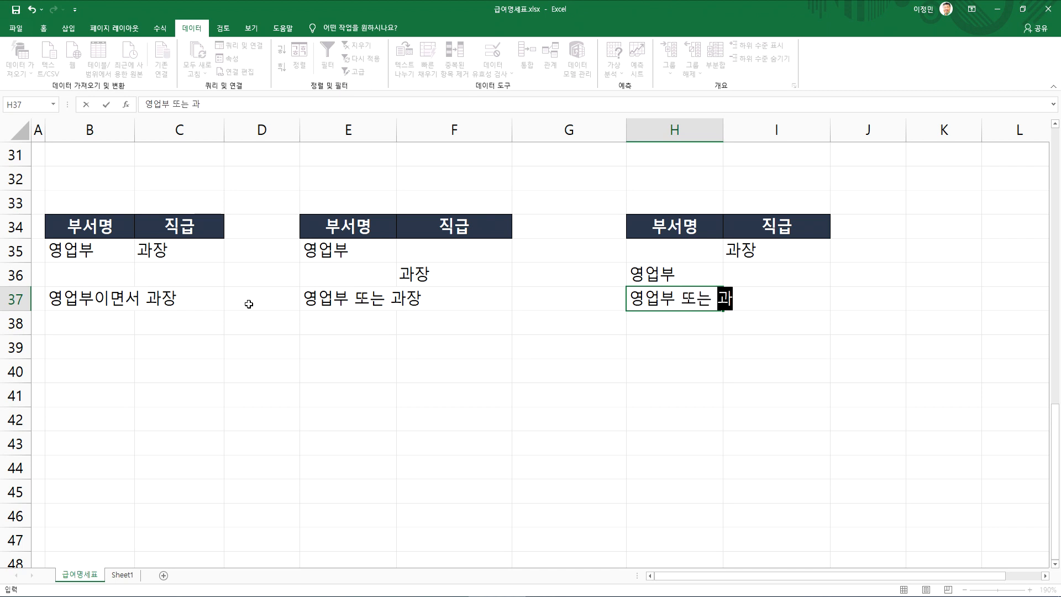
{"action": "key", "text": "Return"}
Insert a blank row above the labels in row 37 to separate them from the criteria blocks
{"action": "left_click", "coordinate": [23, 299]}
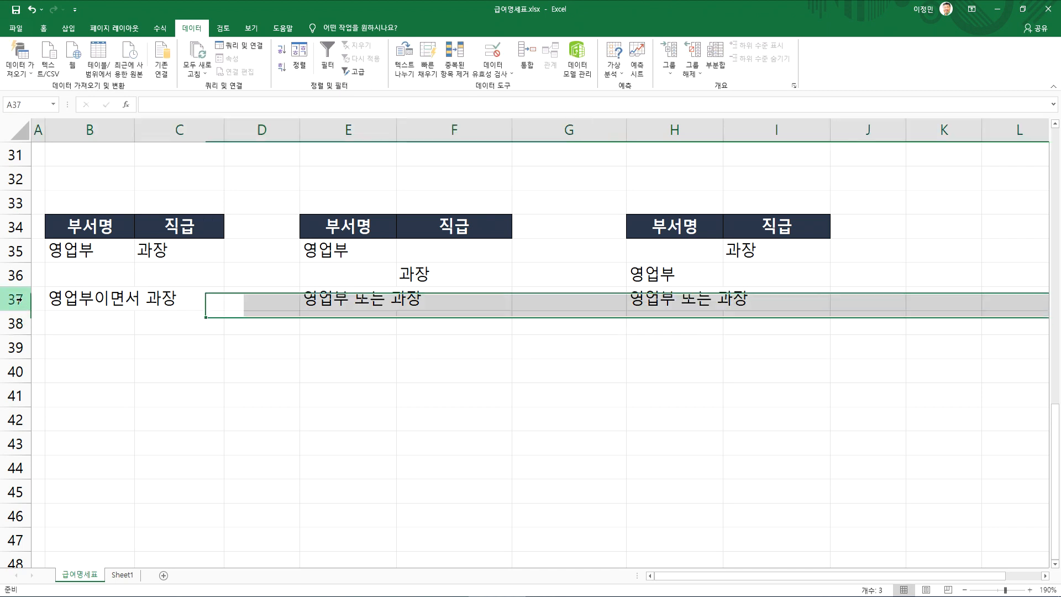
{"action": "right_click", "coordinate": [23, 300]}
{"action": "left_click", "coordinate": [69, 380]}
{"action": "left_click", "coordinate": [361, 387]}
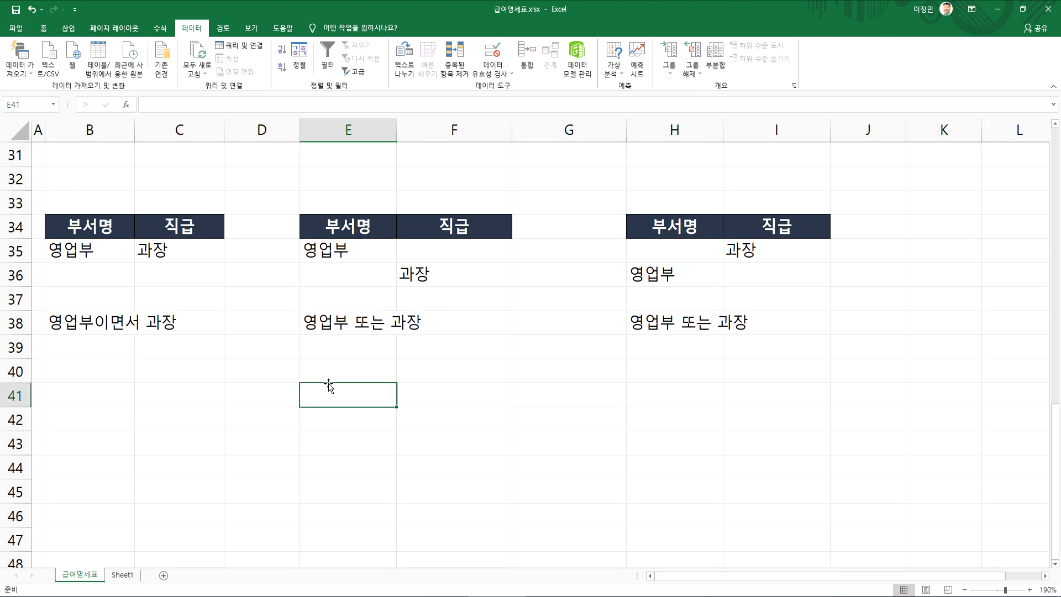
Compare how 영업부 and 과장 are placed on the same or different rows in the three criteria blocks
{"action": "left_click_drag", "start_coordinate": [108, 235], "coordinate": [174, 254]}
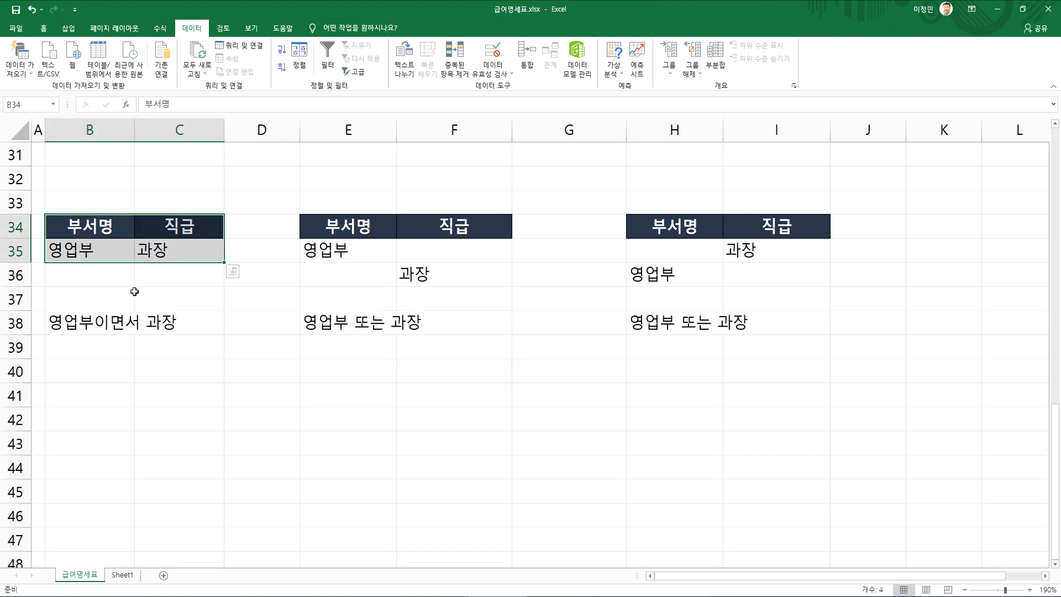
{"action": "left_click_drag", "start_coordinate": [316, 255], "coordinate": [439, 275]}
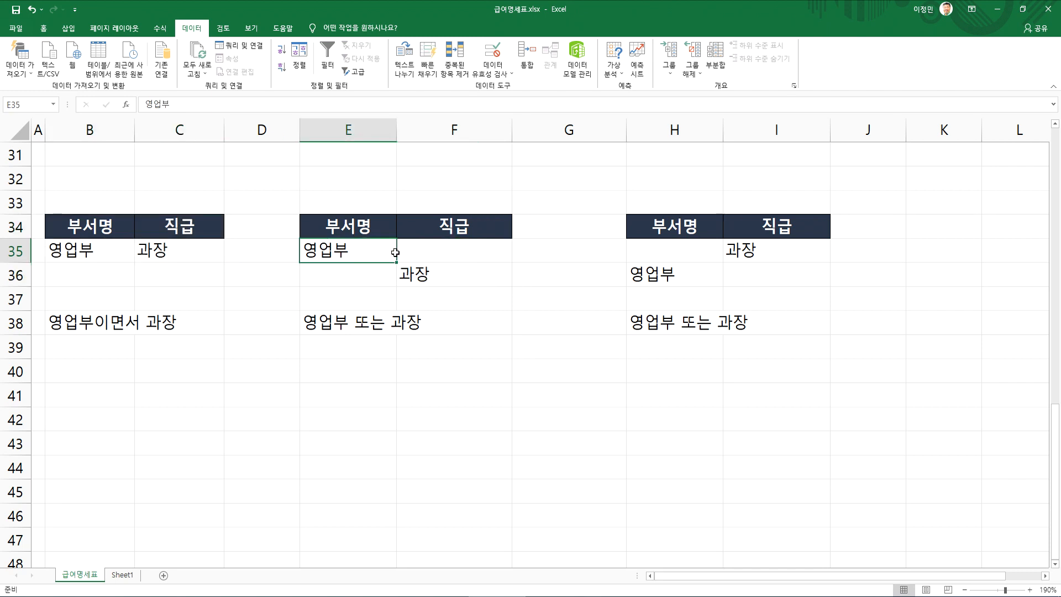
{"action": "left_click_drag", "start_coordinate": [326, 243], "coordinate": [420, 250]}
{"action": "left_click_drag", "start_coordinate": [353, 274], "coordinate": [420, 272]}
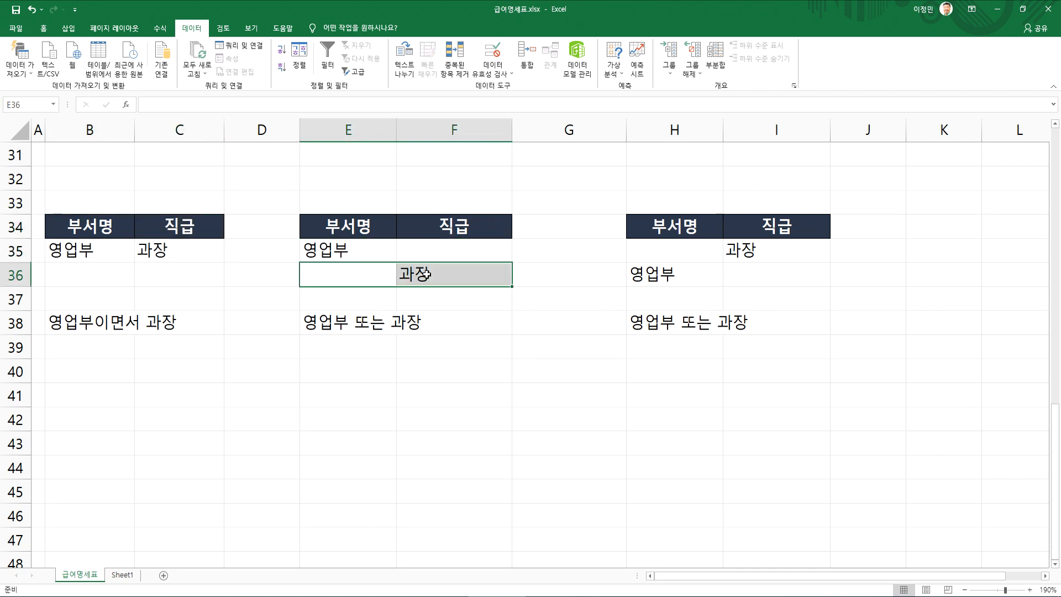
{"action": "left_click", "coordinate": [372, 257]}
{"action": "left_click", "coordinate": [435, 275]}
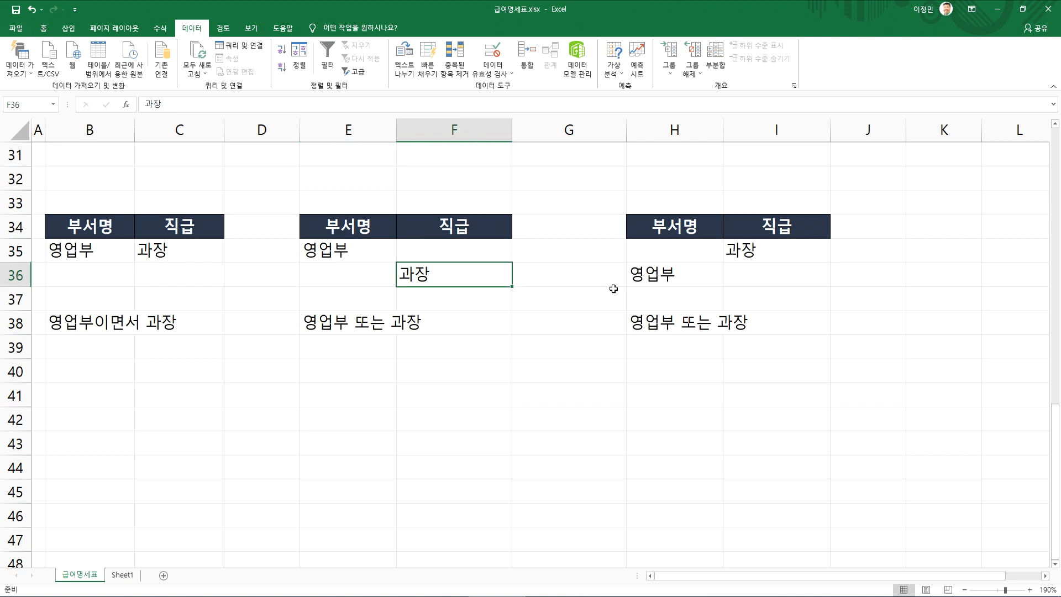
{"action": "left_click", "coordinate": [643, 285]}
{"action": "left_click_drag", "start_coordinate": [316, 248], "coordinate": [434, 268]}
{"action": "left_click_drag", "start_coordinate": [341, 226], "coordinate": [459, 271]}
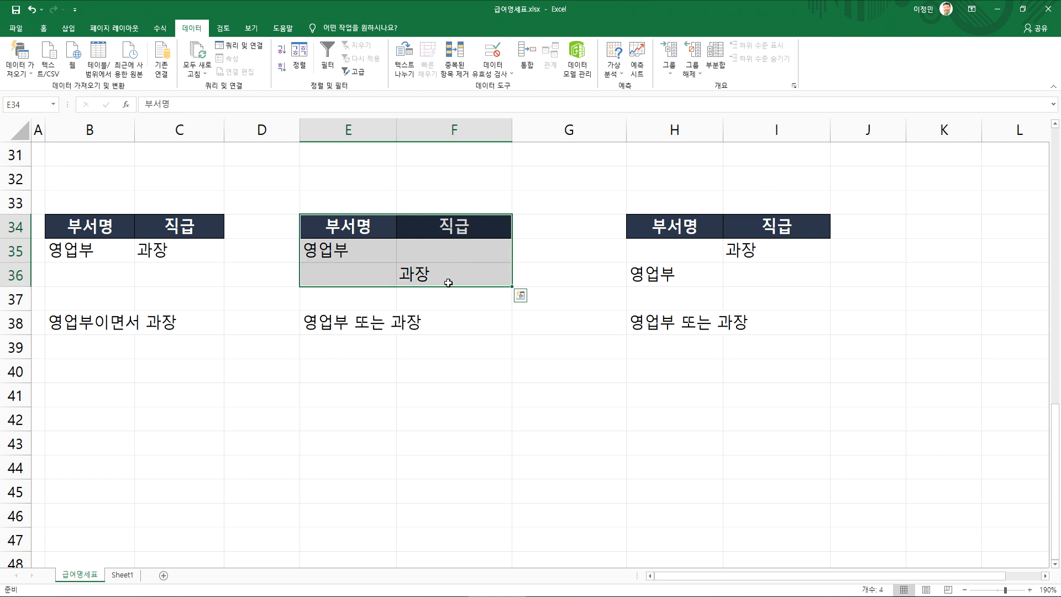
{"action": "left_click_drag", "start_coordinate": [654, 228], "coordinate": [786, 270]}
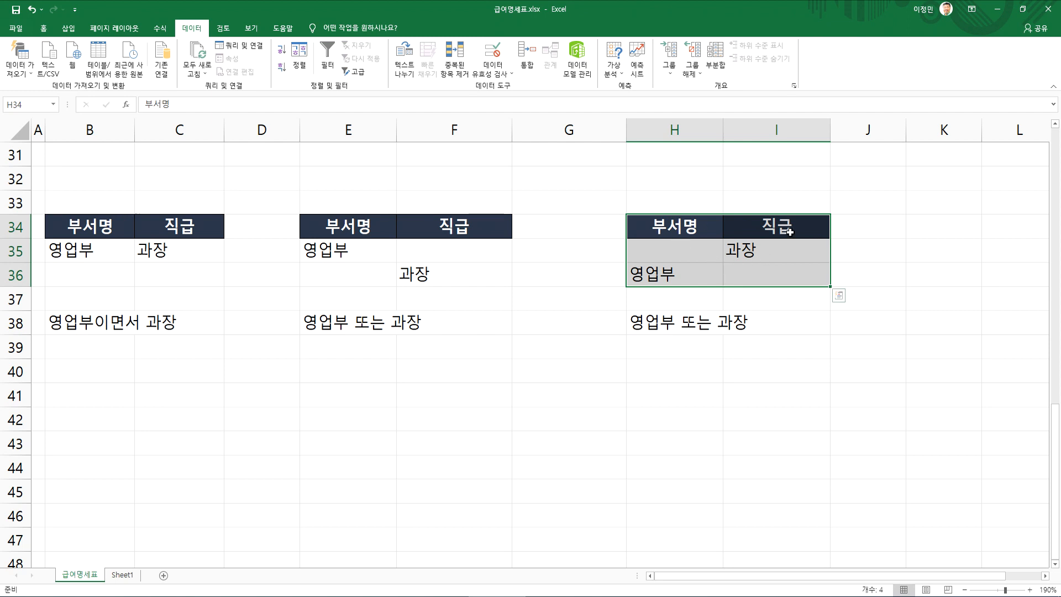
Move 과장 in the second criteria block up to F35 beside 영업부, and return it to F36
{"action": "left_click_drag", "start_coordinate": [330, 232], "coordinate": [423, 266]}
{"action": "left_click", "coordinate": [404, 273]}
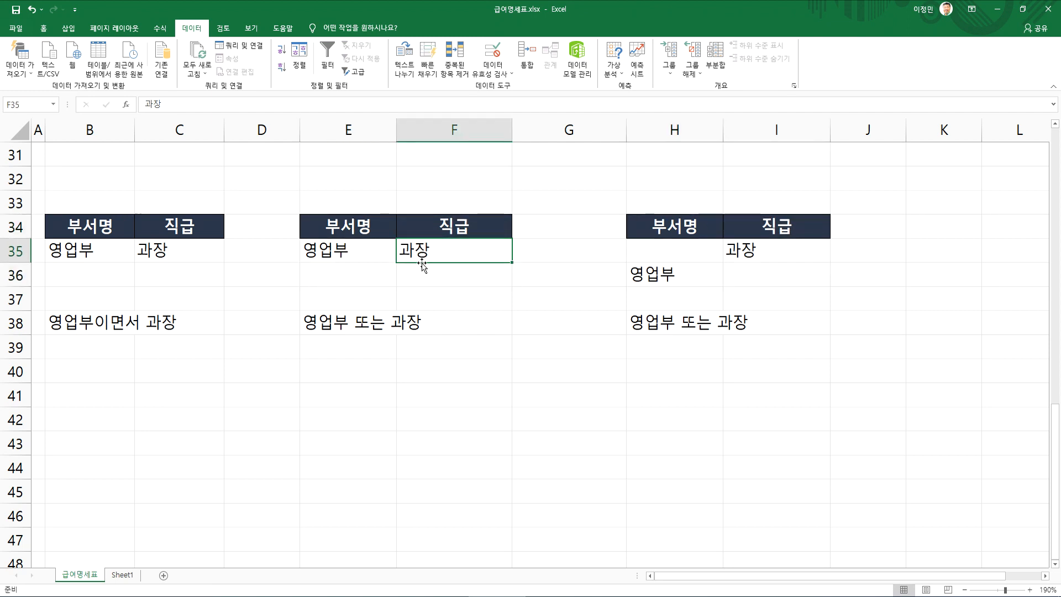
{"action": "left_click_drag", "start_coordinate": [343, 252], "coordinate": [423, 276]}
{"action": "left_click", "coordinate": [428, 256]}
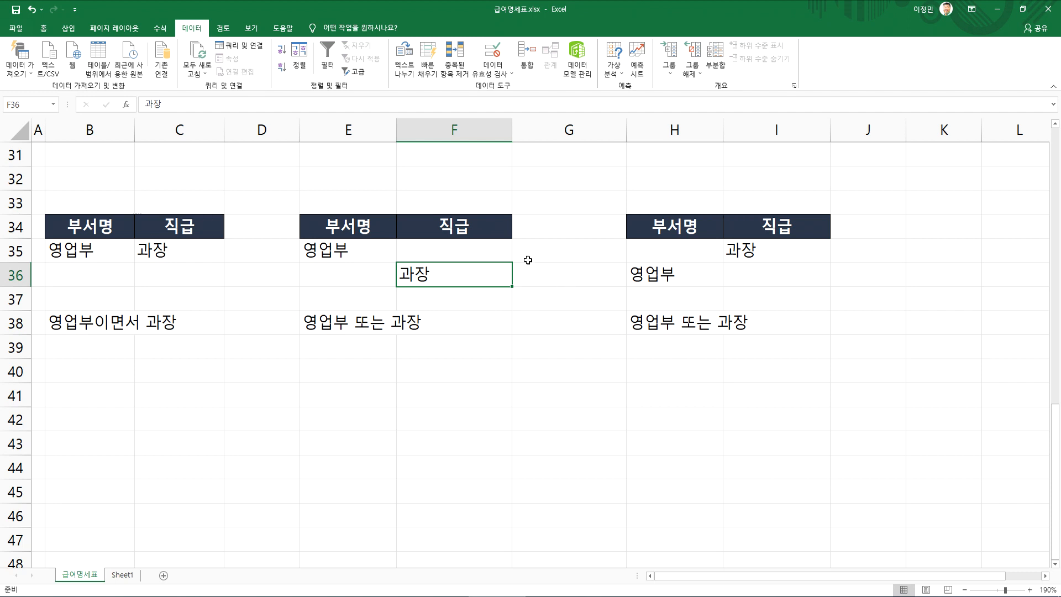
Review the two OR criteria blocks E34:F36 and H34:I36 against the AND block B34:C35
{"action": "left_click_drag", "start_coordinate": [637, 221], "coordinate": [759, 262]}
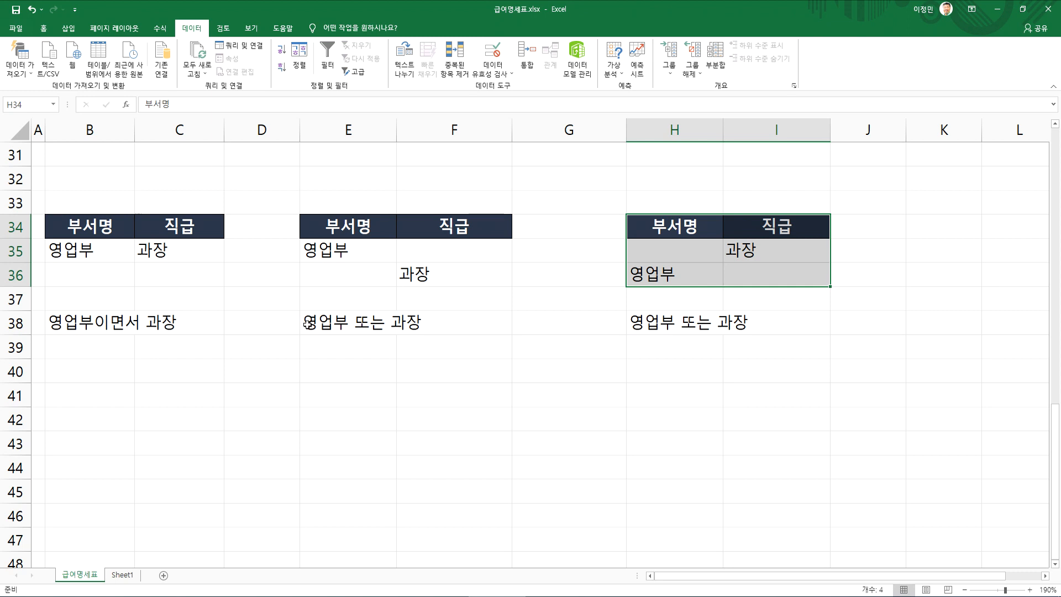
{"action": "left_click_drag", "start_coordinate": [325, 226], "coordinate": [501, 276]}
{"action": "left_click_drag", "start_coordinate": [657, 224], "coordinate": [796, 279]}
{"action": "left_click_drag", "start_coordinate": [86, 227], "coordinate": [155, 253]}
{"action": "left_click", "coordinate": [218, 367]}
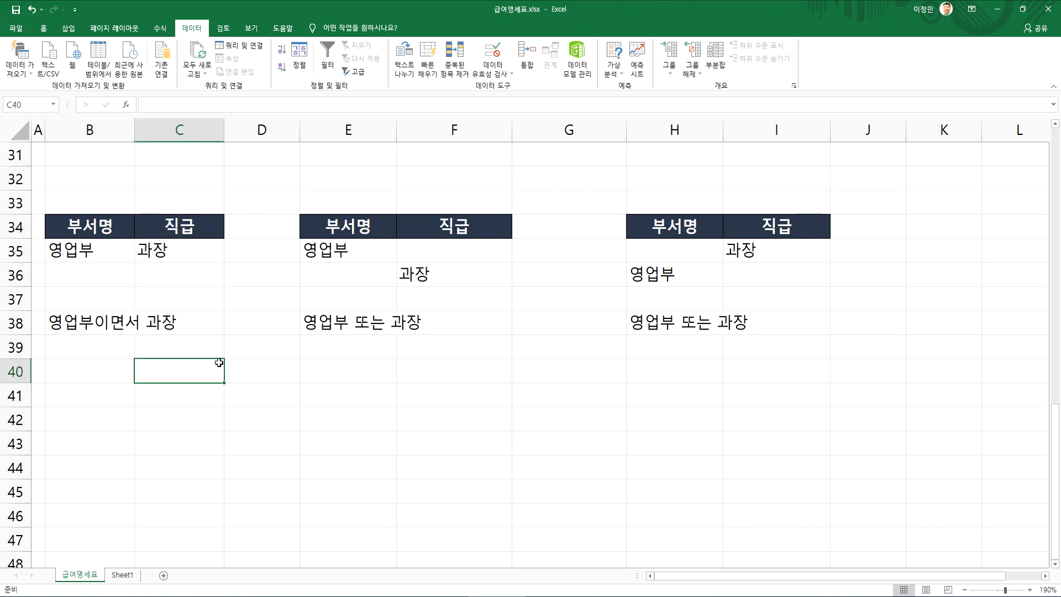
Switch to Notepad, add a blank line below the 고급필터 notes, and return to the Excel workbook
{"action": "scroll", "coordinate": [219, 362], "scroll_direction": "up", "scroll_amount": 2}
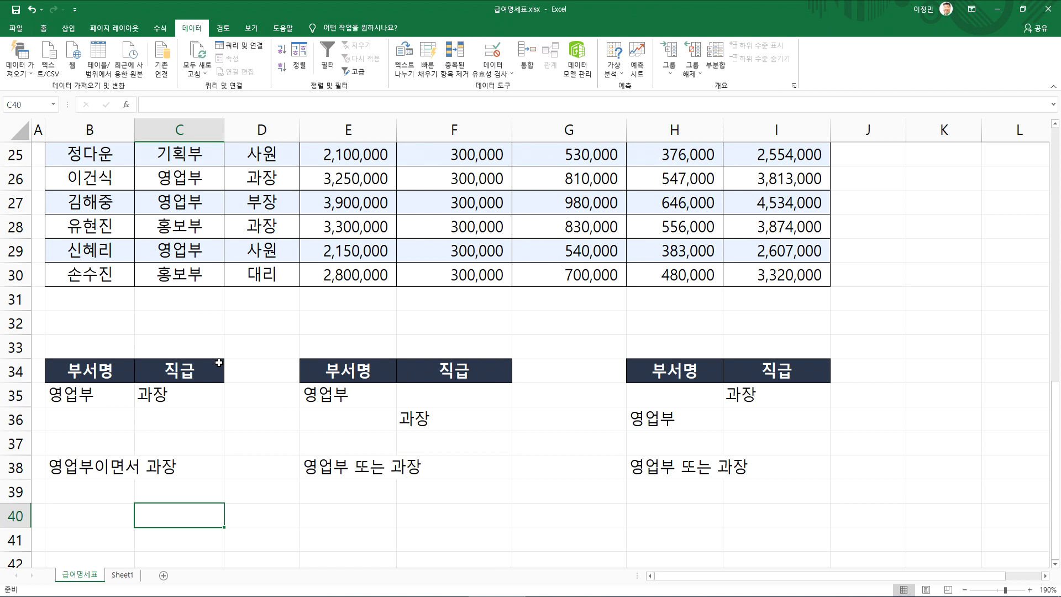
{"action": "left_click", "coordinate": [325, 205]}
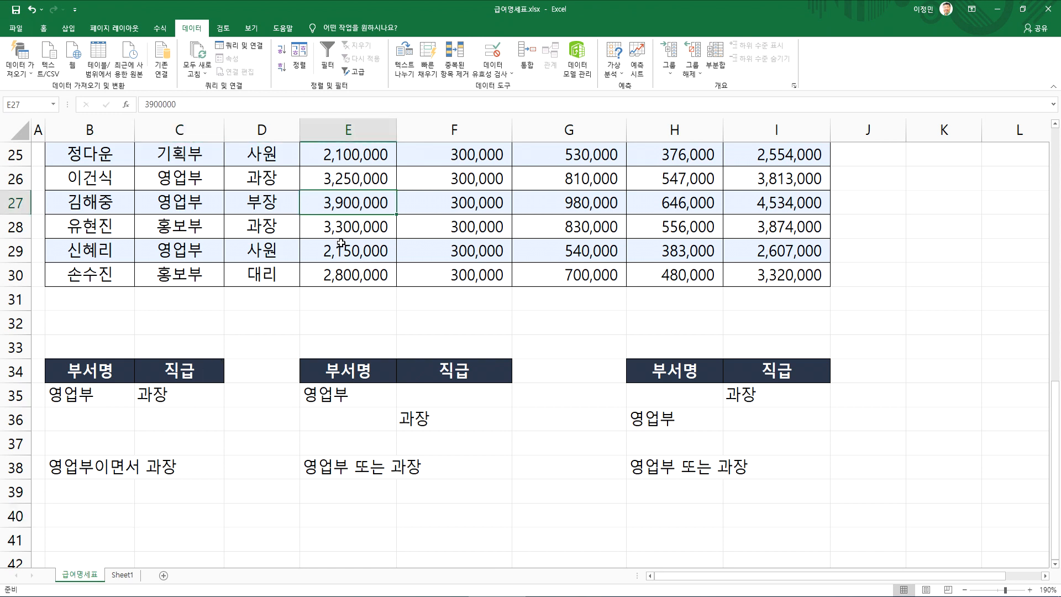
{"action": "key", "text": "alt+Tab"}
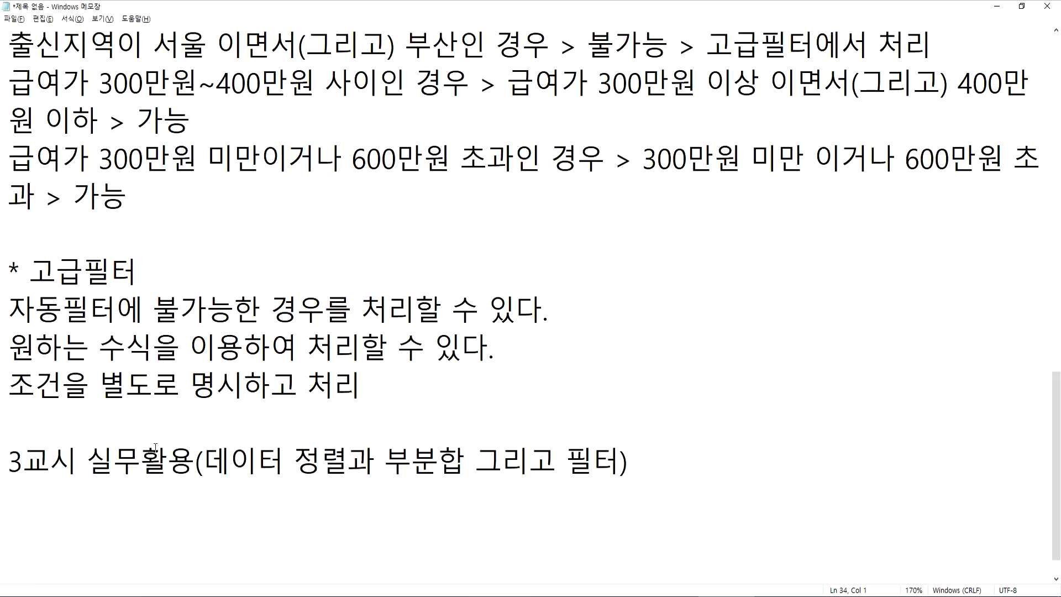
{"action": "key", "text": "Return"}
{"action": "left_click", "coordinate": [32, 414]}
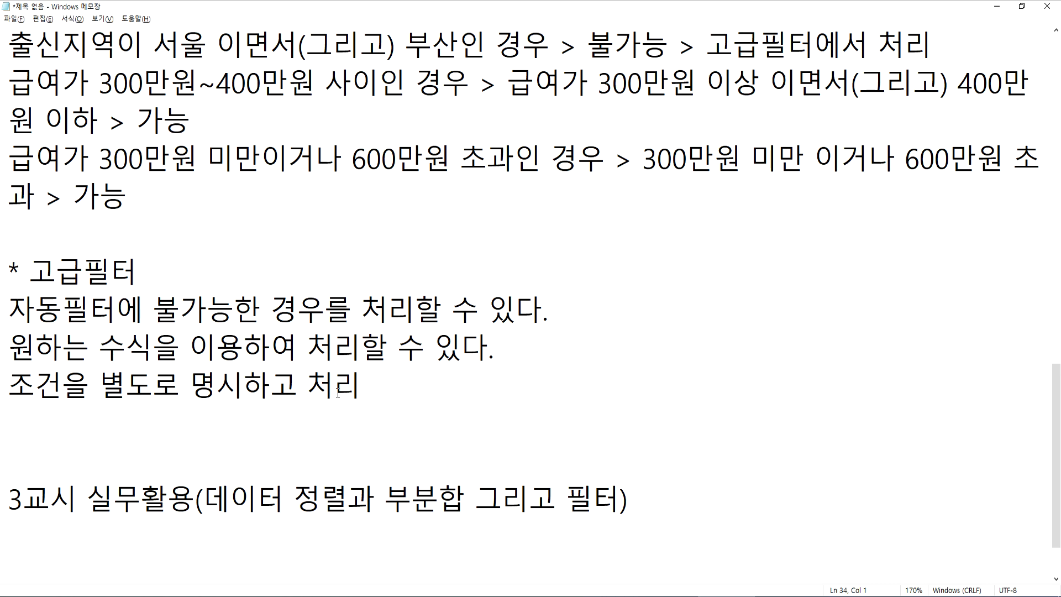
{"action": "key", "text": "alt+Tab"}
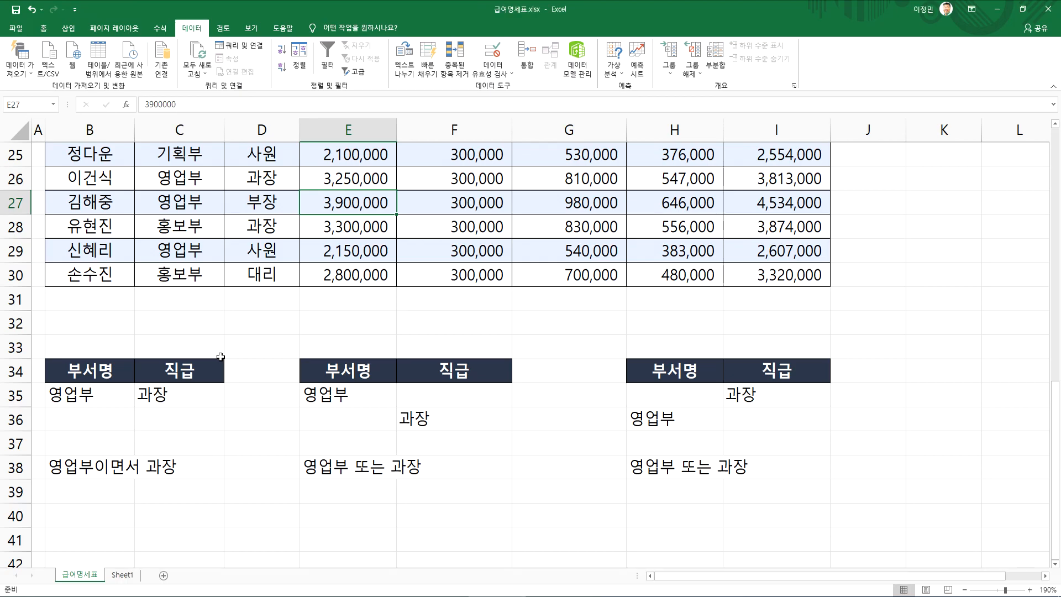
Examine the extent of the payroll table from its header in row 4 down to row 30
{"action": "left_click_drag", "start_coordinate": [243, 189], "coordinate": [569, 274]}
{"action": "left_click", "coordinate": [365, 204]}
{"action": "scroll", "coordinate": [372, 260], "scroll_direction": "up", "scroll_amount": 4}
{"action": "scroll", "coordinate": [368, 259], "scroll_direction": "down", "scroll_amount": 4}
{"action": "scroll", "coordinate": [368, 259], "scroll_direction": "down", "scroll_amount": 2, "text": "ctrl"}
{"action": "left_click_drag", "start_coordinate": [320, 189], "coordinate": [533, 320]}
{"action": "left_click", "coordinate": [403, 235]}
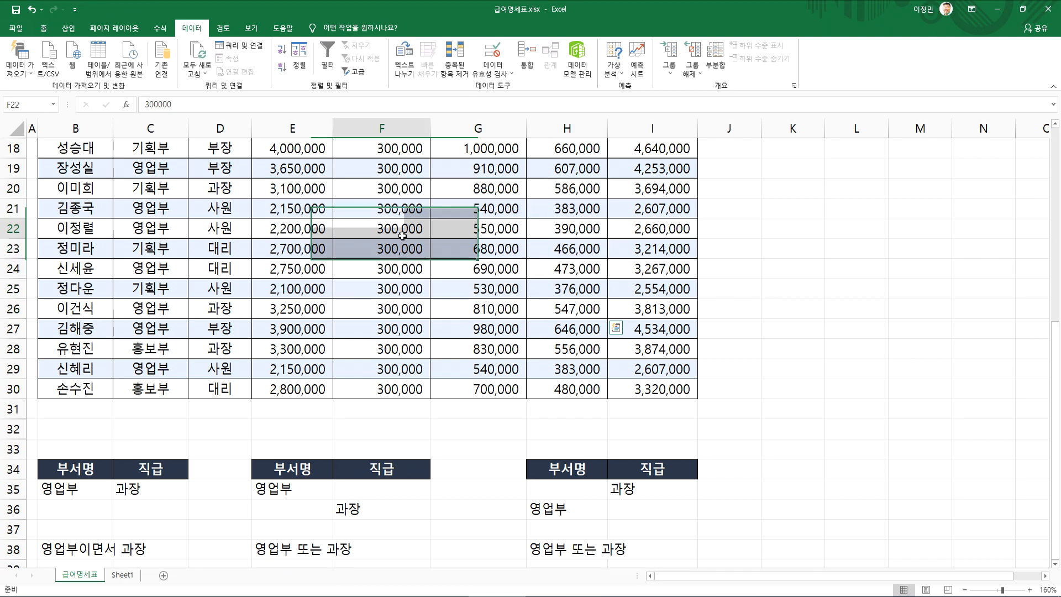
{"action": "left_click", "coordinate": [421, 293]}
{"action": "scroll", "coordinate": [387, 299], "scroll_direction": "up", "scroll_amount": 5}
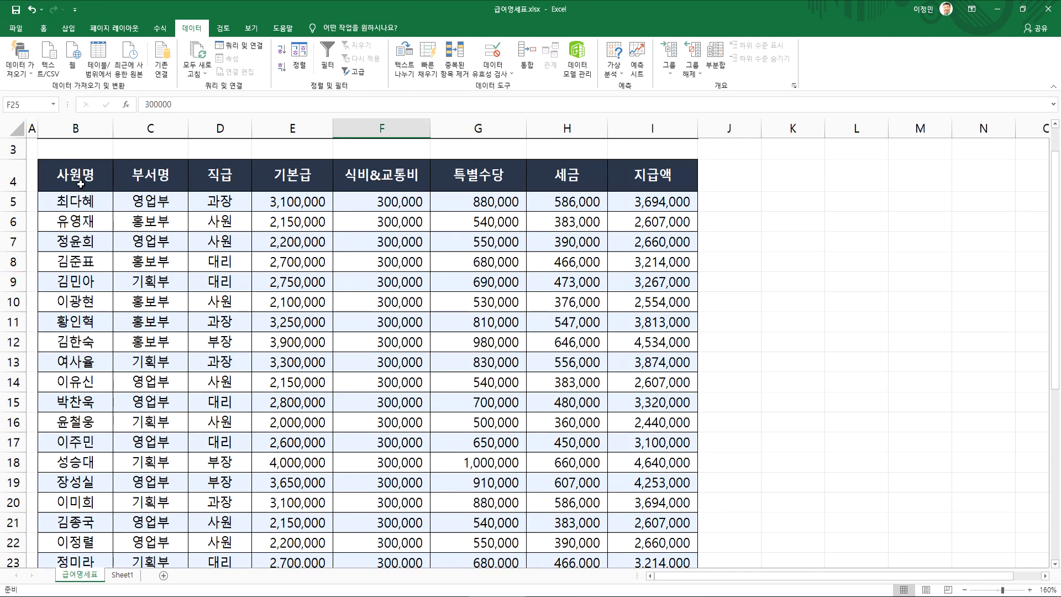
{"action": "left_click_drag", "start_coordinate": [75, 175], "coordinate": [427, 357]}
{"action": "left_click", "coordinate": [492, 378]}
{"action": "scroll", "coordinate": [525, 381], "scroll_direction": "down", "scroll_amount": 5}
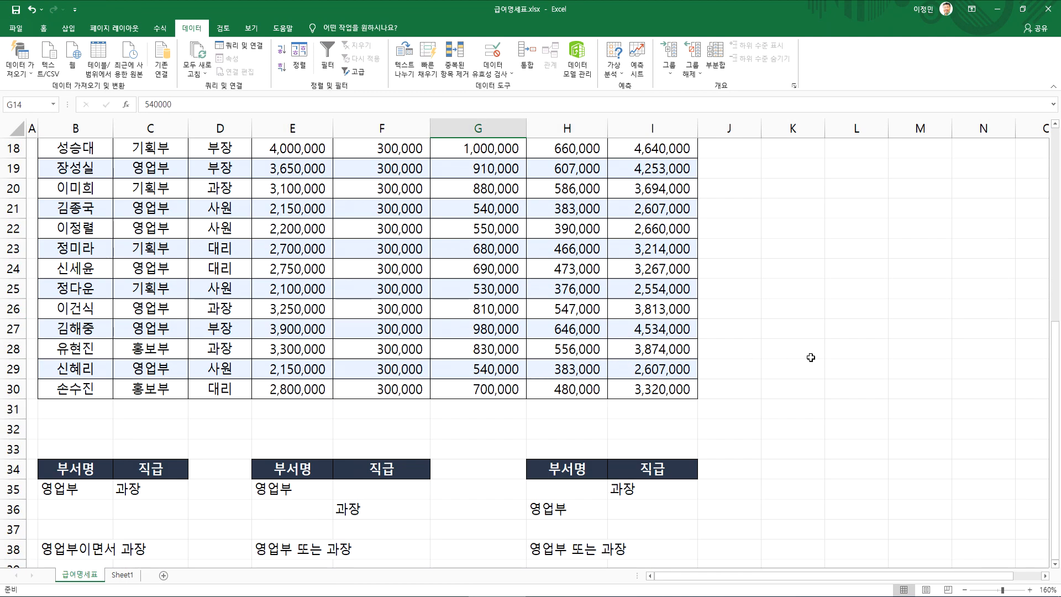
Open the advanced filter from cell H30 inside the payroll table, using B4:I30 as the list range
{"action": "left_click", "coordinate": [836, 352]}
{"action": "left_click", "coordinate": [566, 384]}
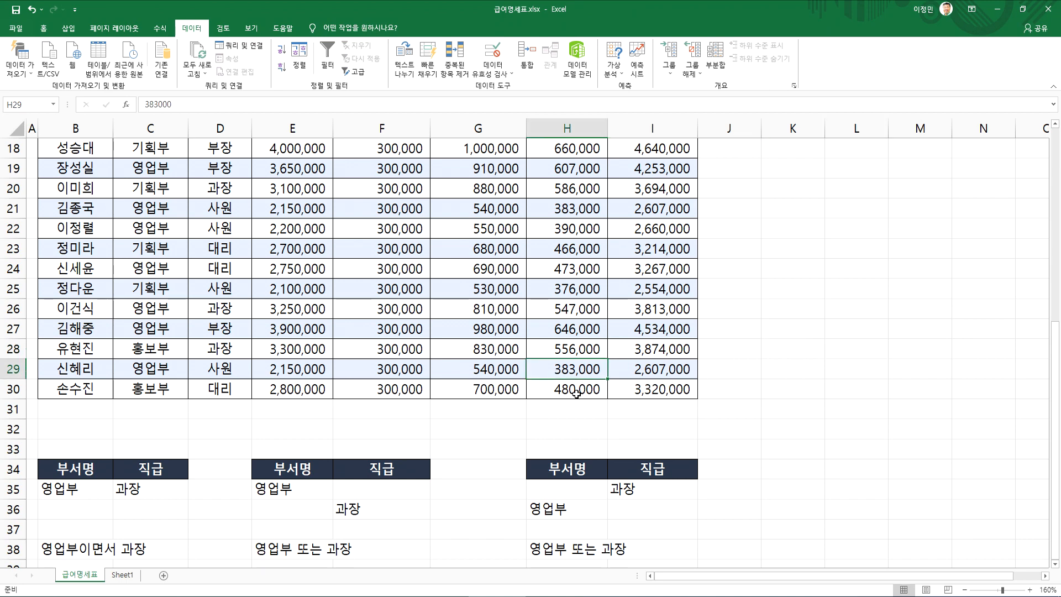
{"action": "left_click", "coordinate": [353, 78]}
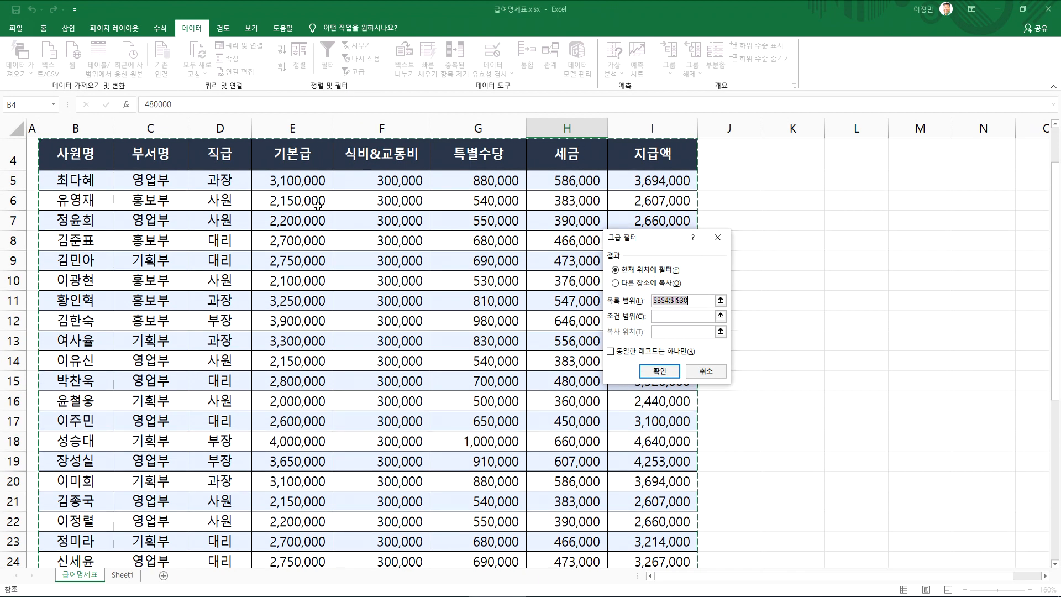
{"action": "scroll", "coordinate": [339, 304], "scroll_direction": "down", "scroll_amount": 4}
{"action": "scroll", "coordinate": [340, 305], "scroll_direction": "down", "scroll_amount": 4}
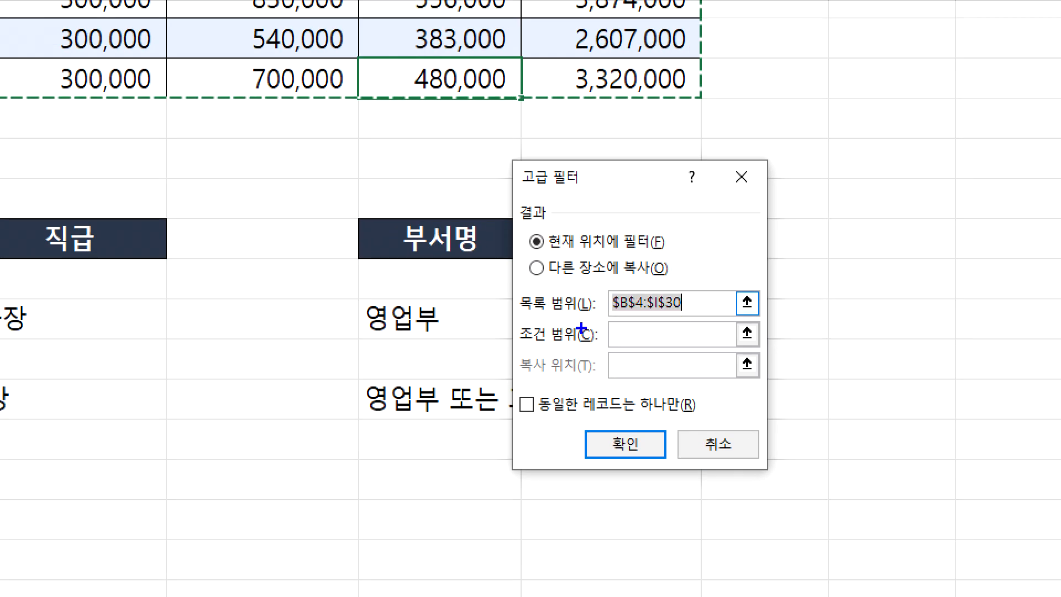
Set the advanced filter's criteria range to the second criteria block, E34:F36
{"action": "mouse_move", "coordinate": [628, 330]}
{"action": "left_mouse_down"}
{"action": "mouse_move", "coordinate": [639, 341]}
{"action": "mouse_move", "coordinate": [657, 322]}
{"action": "left_mouse_up"}
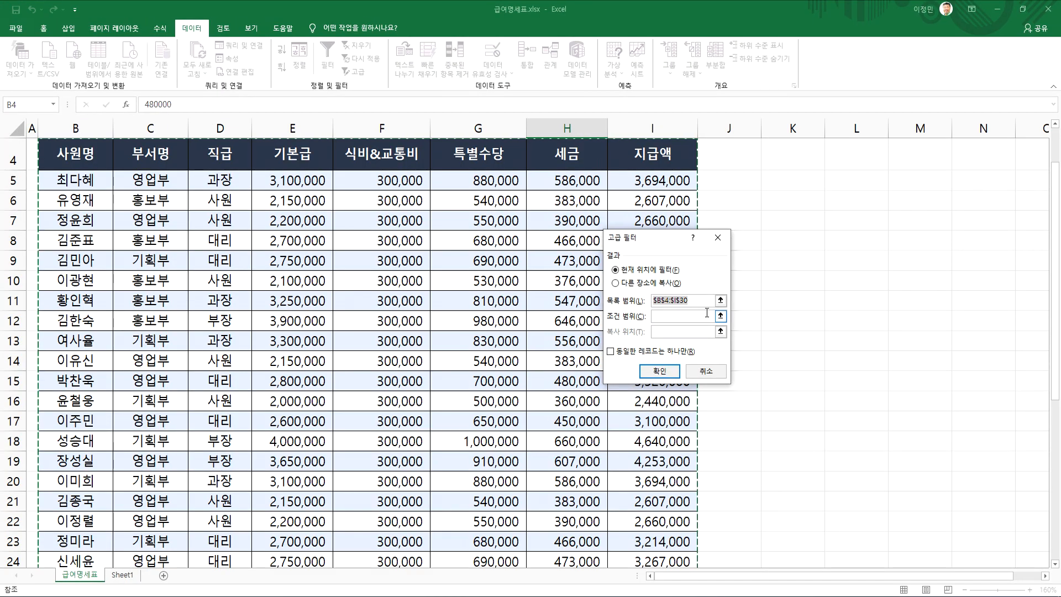
{"action": "left_click", "coordinate": [673, 338]}
{"action": "scroll", "coordinate": [450, 279], "scroll_direction": "down", "scroll_amount": 11}
{"action": "scroll", "coordinate": [386, 265], "scroll_direction": "up", "scroll_amount": 2}
{"action": "left_click", "coordinate": [279, 210]}
{"action": "left_click_drag", "start_coordinate": [279, 210], "coordinate": [367, 246]}
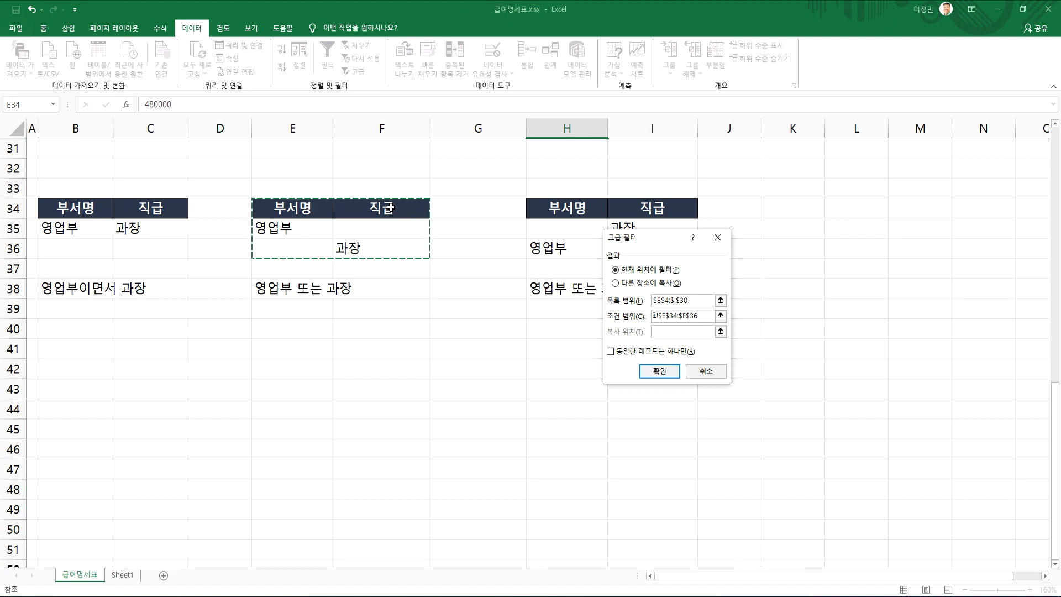
Filter the payroll table in place with the E34:F36 criteria and review the matching rows
{"action": "scroll", "coordinate": [384, 201], "scroll_direction": "up", "scroll_amount": 2}
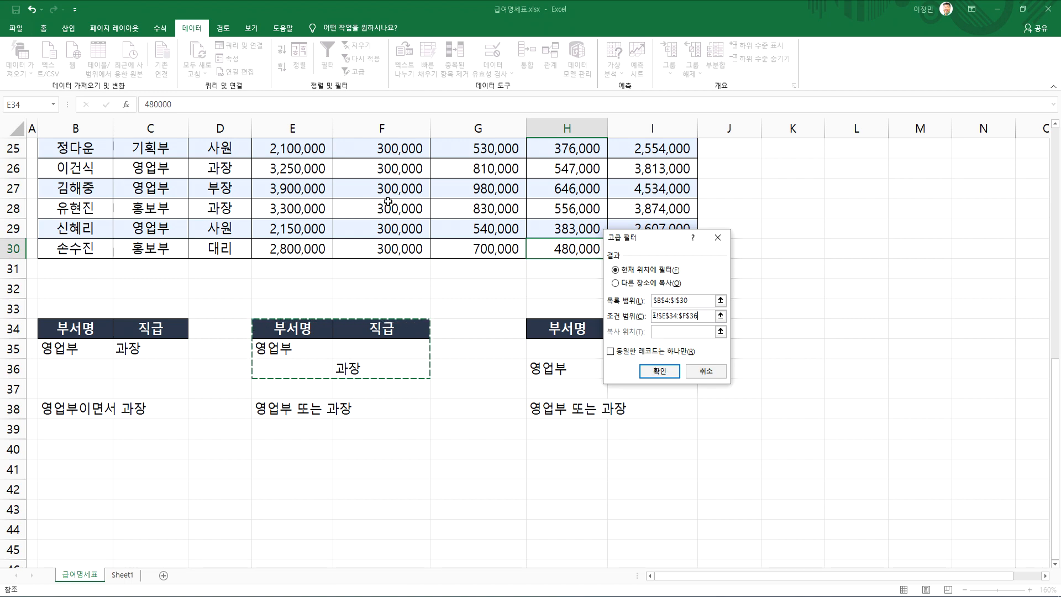
{"action": "left_click", "coordinate": [659, 371]}
{"action": "scroll", "coordinate": [331, 254], "scroll_direction": "up", "scroll_amount": 3}
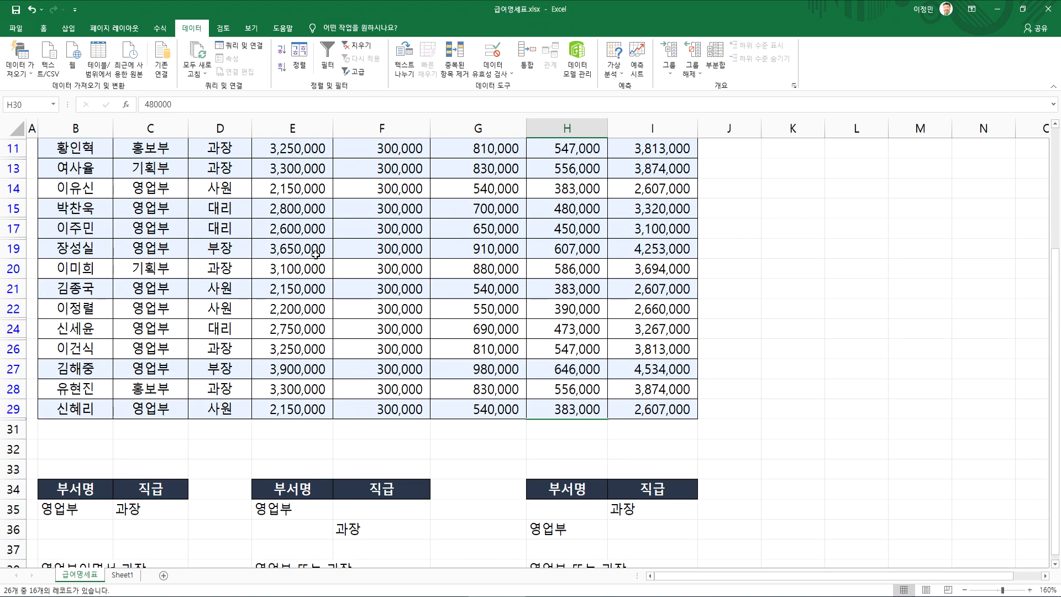
{"action": "scroll", "coordinate": [316, 254], "scroll_direction": "up", "scroll_amount": 3}
{"action": "scroll", "coordinate": [316, 254], "scroll_direction": "down", "scroll_amount": 3}
{"action": "scroll", "coordinate": [316, 254], "scroll_direction": "up", "scroll_amount": 3}
{"action": "scroll", "coordinate": [315, 255], "scroll_direction": "down", "scroll_amount": 3}
{"action": "scroll", "coordinate": [315, 254], "scroll_direction": "up", "scroll_amount": 3}
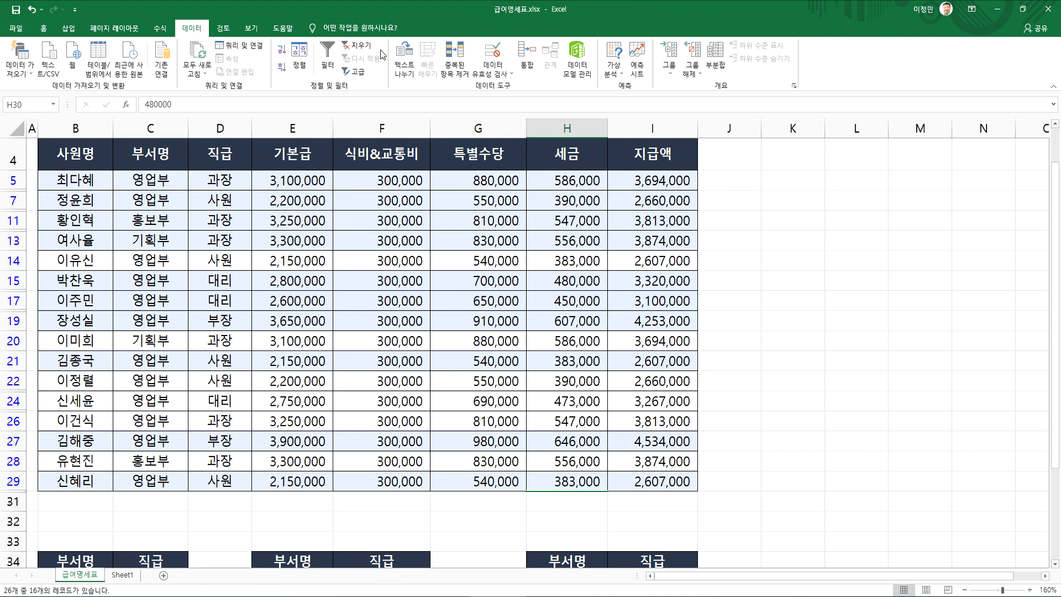
Clear the filter from the payroll table
{"action": "left_click", "coordinate": [358, 46]}
{"action": "scroll", "coordinate": [400, 292], "scroll_direction": "down", "scroll_amount": 4}
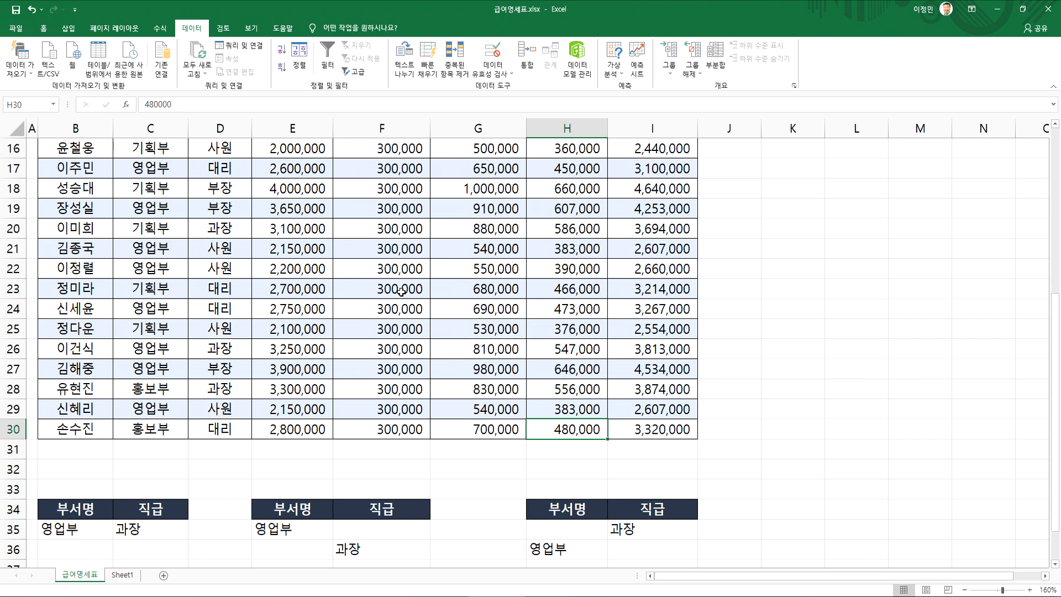
{"action": "scroll", "coordinate": [401, 291], "scroll_direction": "down", "scroll_amount": 2}
Reopen the advanced filter from cell F29 in the payroll table and set its criteria range to E34:F36
{"action": "left_click_drag", "start_coordinate": [287, 208], "coordinate": [451, 283]}
{"action": "left_click", "coordinate": [401, 275]}
{"action": "left_click", "coordinate": [393, 289]}
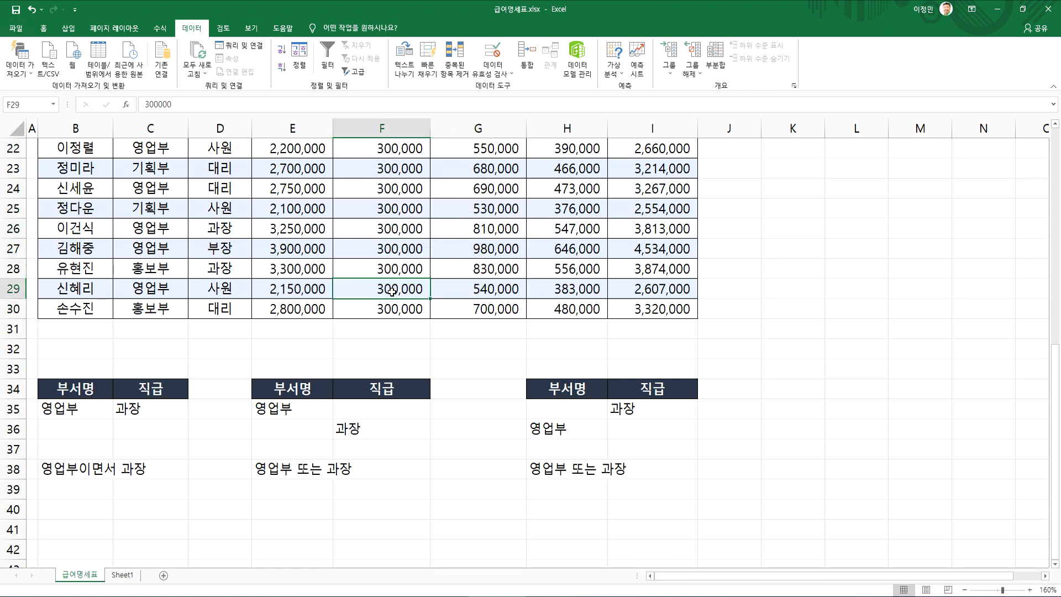
{"action": "left_click", "coordinate": [359, 73]}
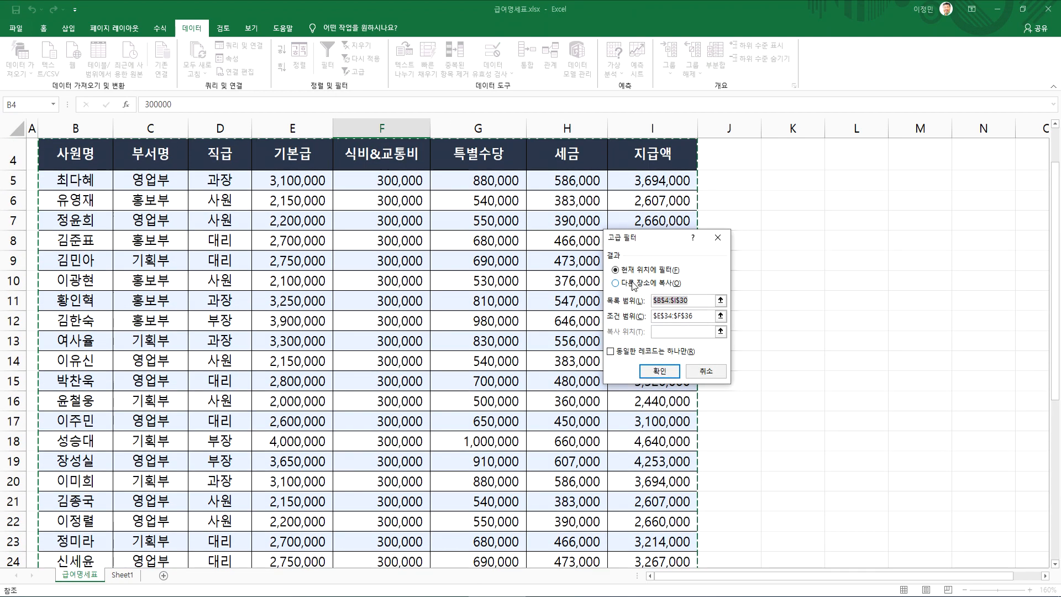
{"action": "left_click", "coordinate": [667, 315]}
{"action": "scroll", "coordinate": [513, 301], "scroll_direction": "down", "scroll_amount": 7}
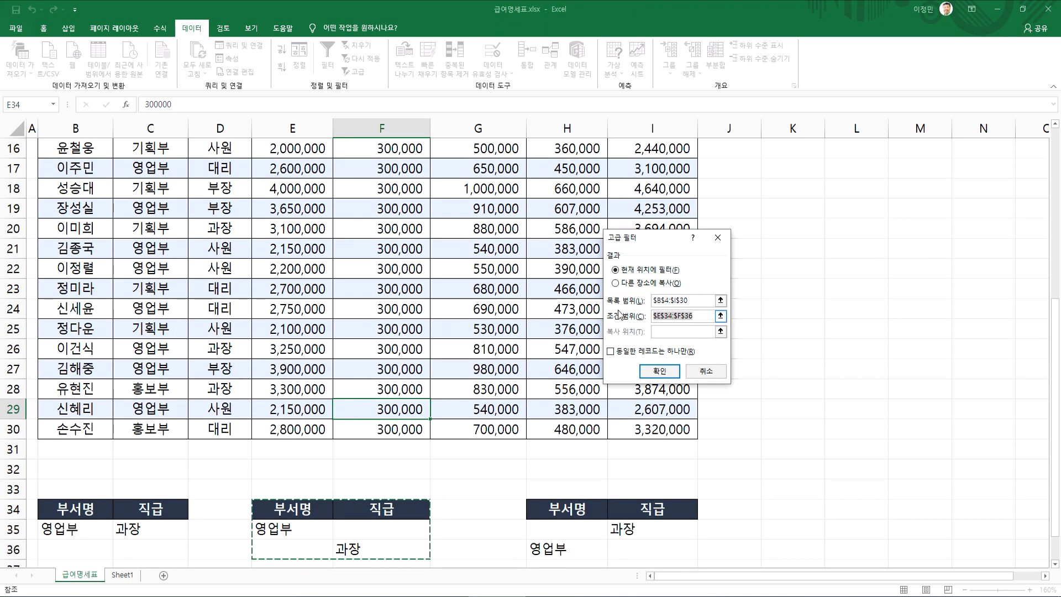
{"action": "left_click_drag", "start_coordinate": [298, 328], "coordinate": [401, 366]}
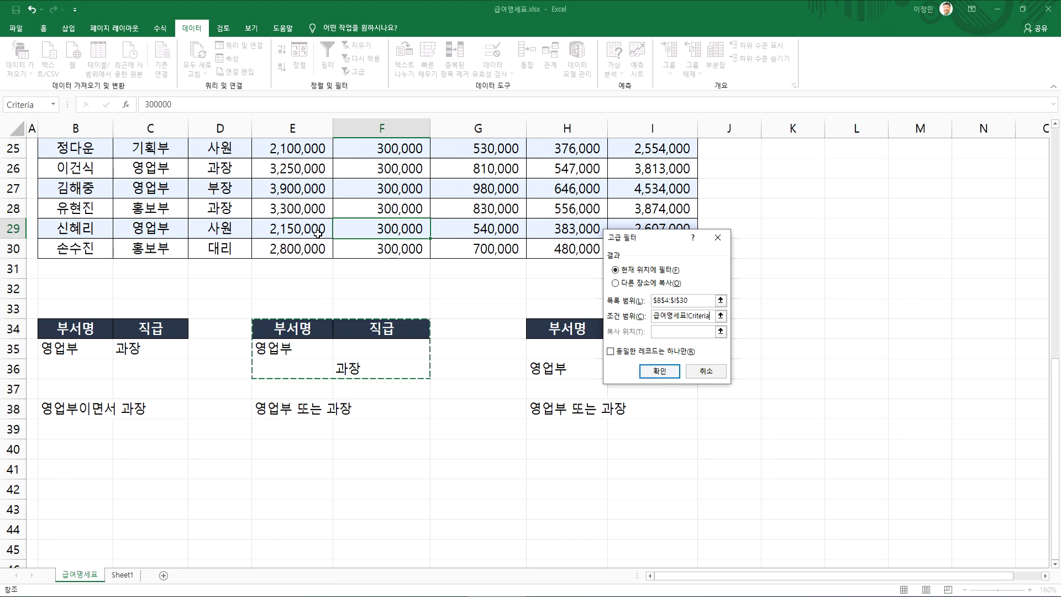
{"action": "scroll", "coordinate": [332, 299], "scroll_direction": "down", "scroll_amount": 2}
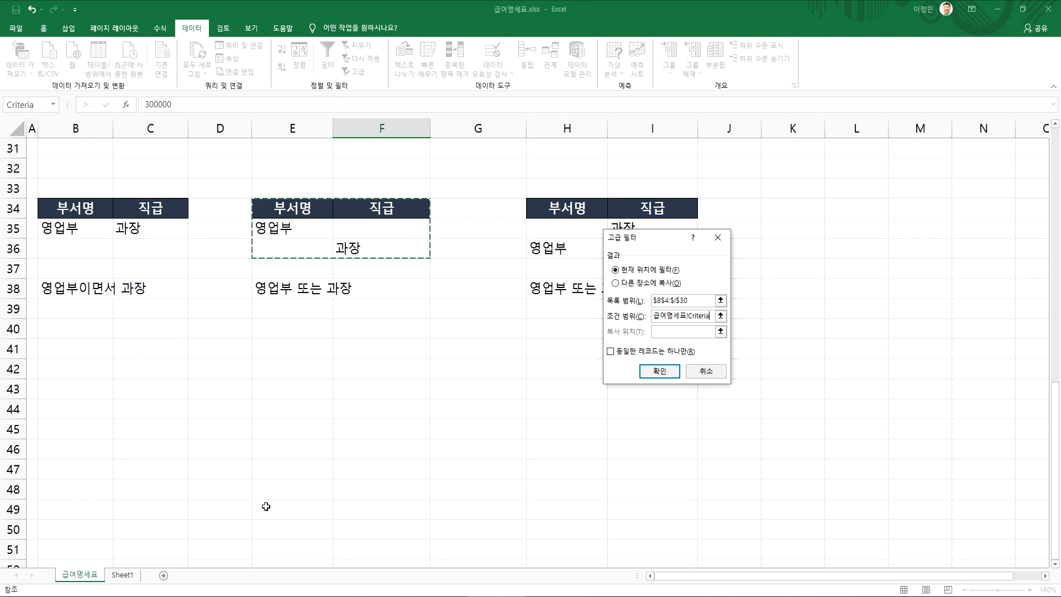
Set the advanced filter to copy its results to another location starting at B45, and run it
{"action": "left_click", "coordinate": [632, 284]}
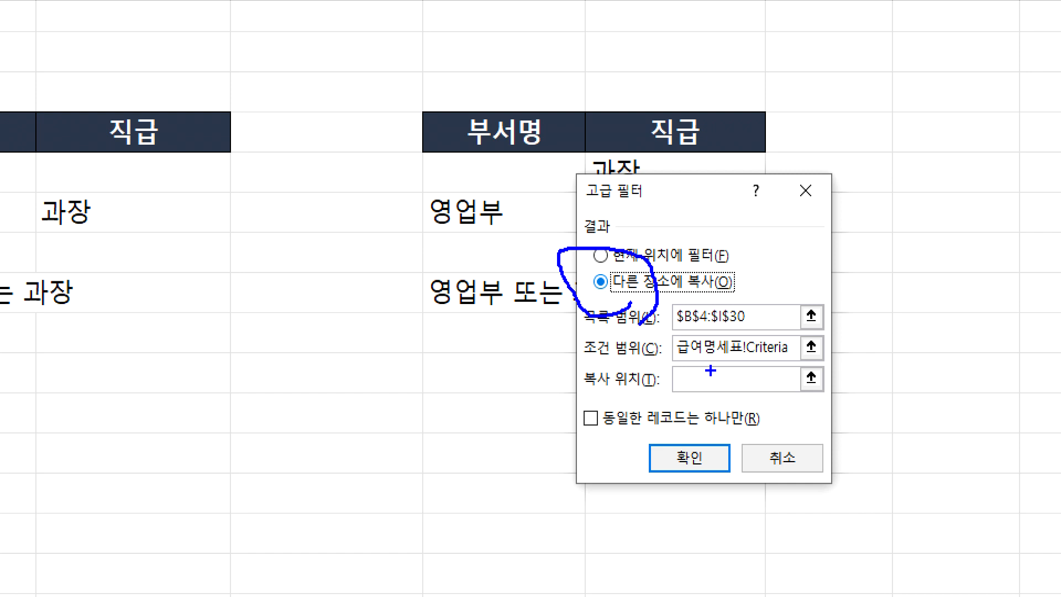
{"action": "left_click_drag", "start_coordinate": [701, 362], "coordinate": [732, 359]}
{"action": "left_click_drag", "start_coordinate": [781, 265], "coordinate": [764, 302]}
{"action": "left_click_drag", "start_coordinate": [750, 367], "coordinate": [807, 396]}
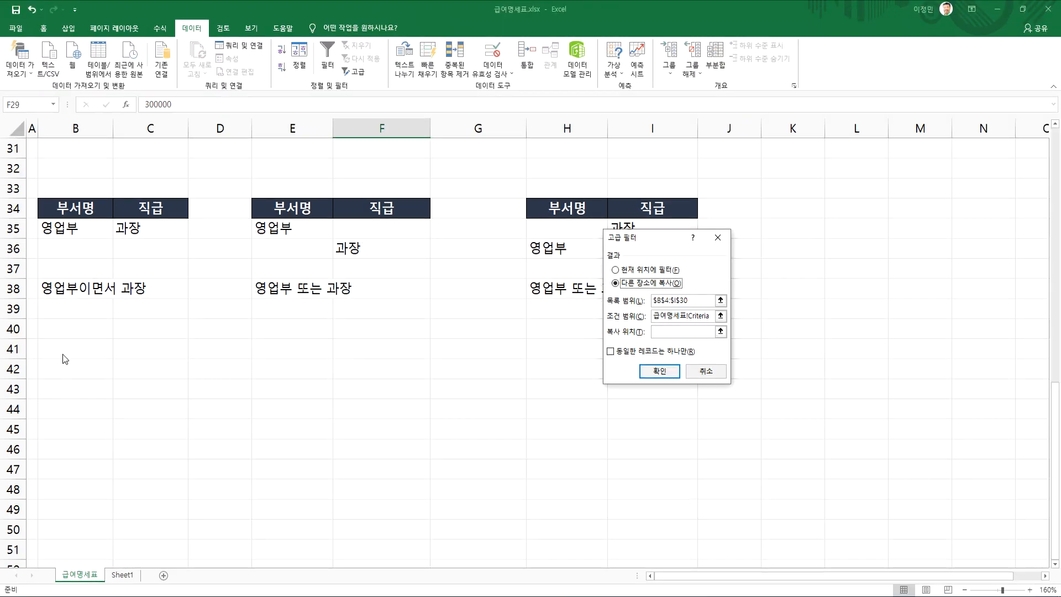
{"action": "left_click", "coordinate": [685, 332]}
{"action": "left_click", "coordinate": [45, 426]}
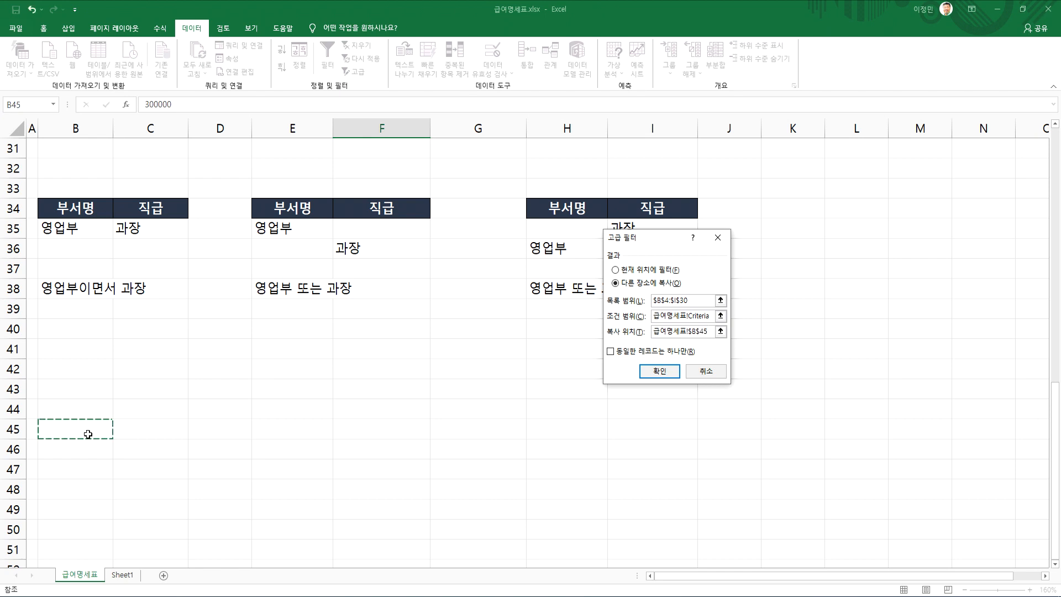
{"action": "scroll", "coordinate": [97, 428], "scroll_direction": "down", "scroll_amount": 2}
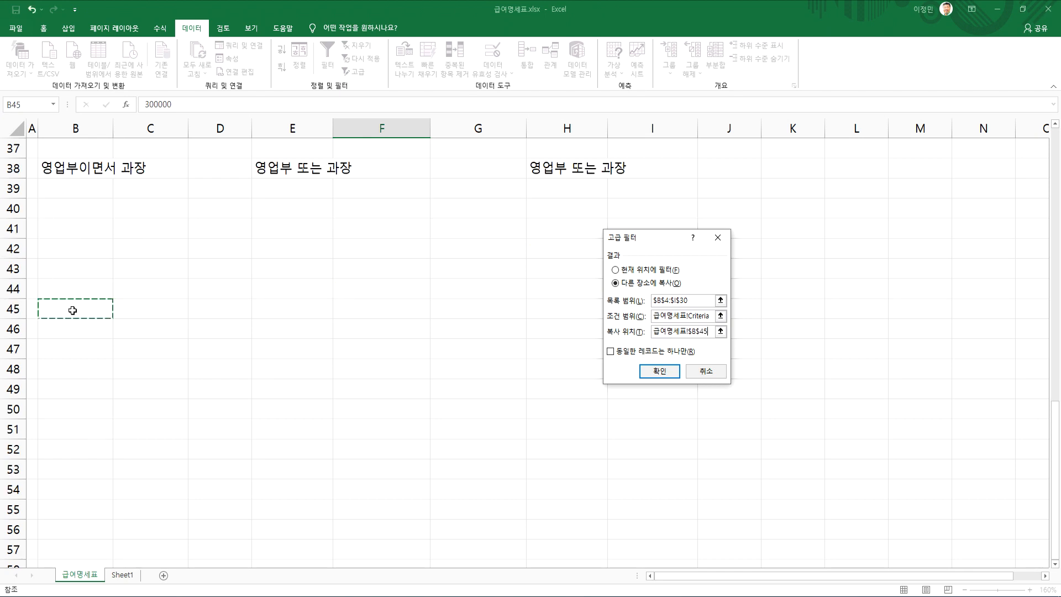
{"action": "left_click", "coordinate": [659, 371]}
Examine the copied results in rows 45 to 61, checking the 부서명 and 직급 values against the 영업부 또는 과장 condition
{"action": "scroll", "coordinate": [157, 380], "scroll_direction": "down", "scroll_amount": 7}
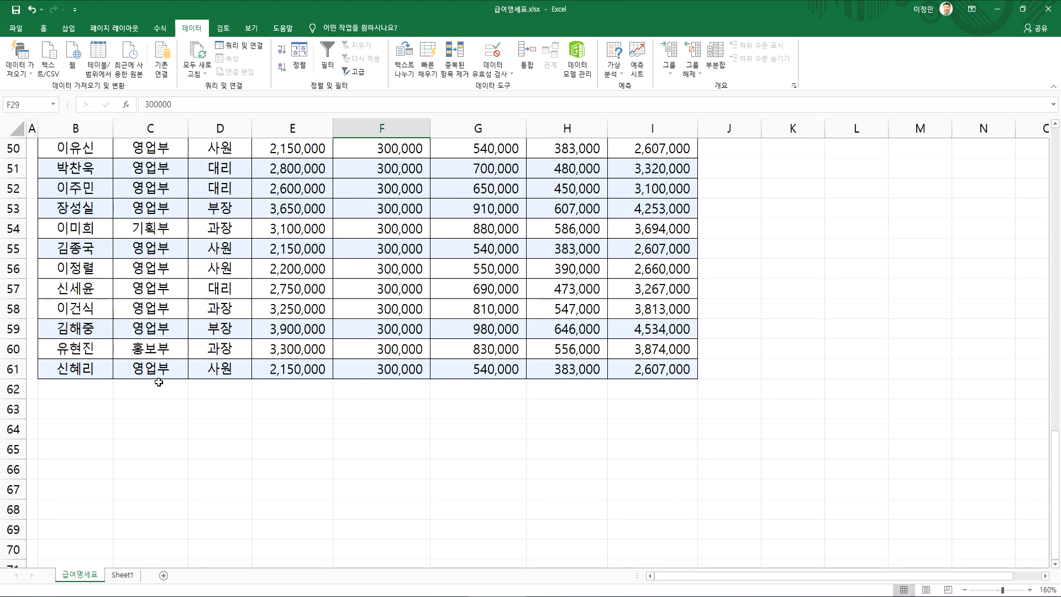
{"action": "scroll", "coordinate": [158, 380], "scroll_direction": "up", "scroll_amount": 2}
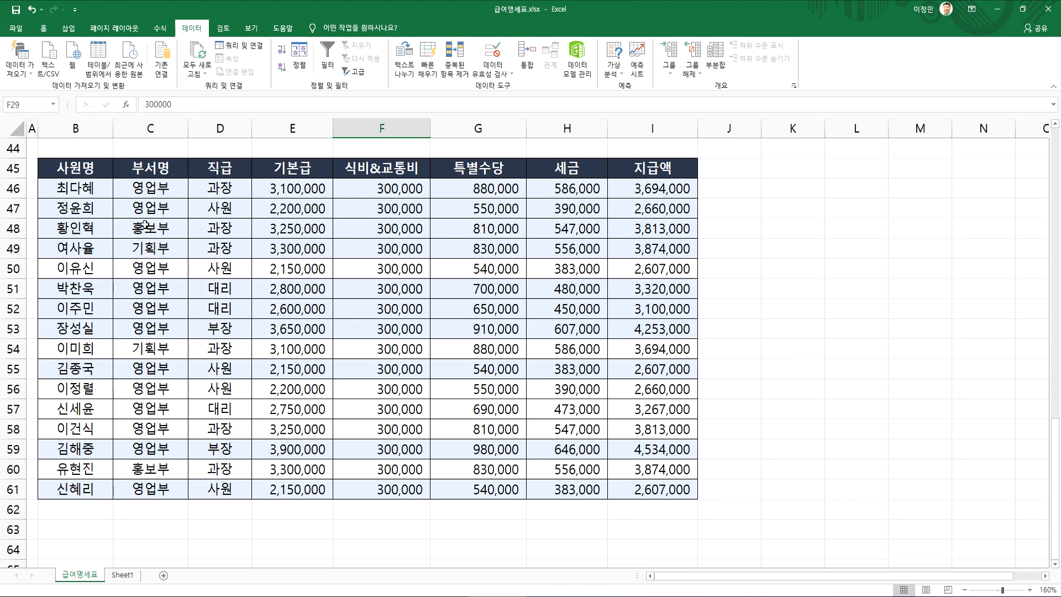
{"action": "left_click_drag", "start_coordinate": [150, 195], "coordinate": [166, 208]}
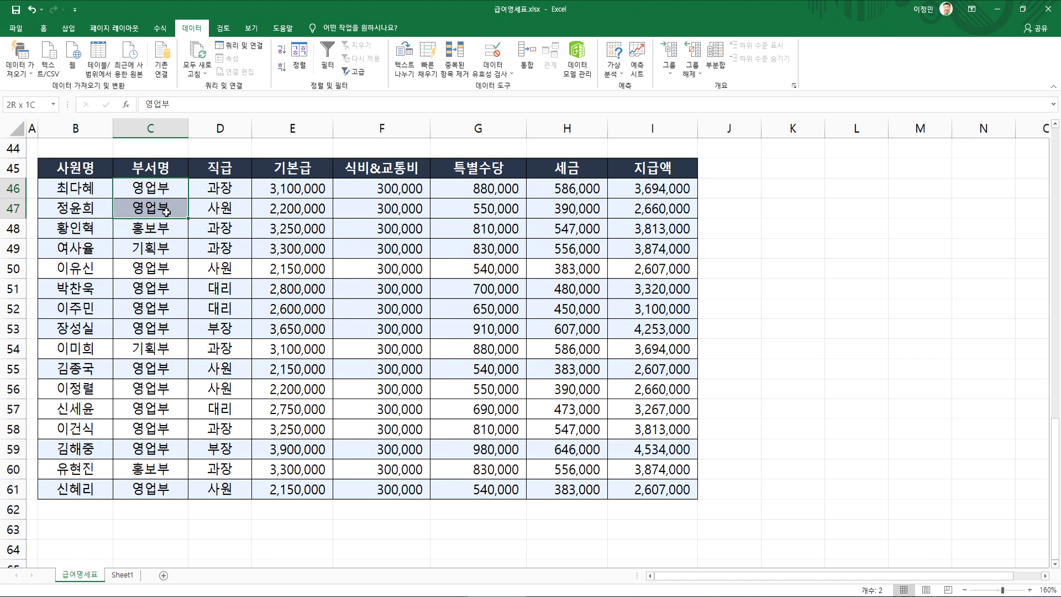
{"action": "scroll", "coordinate": [166, 211], "scroll_direction": "up", "scroll_amount": 3}
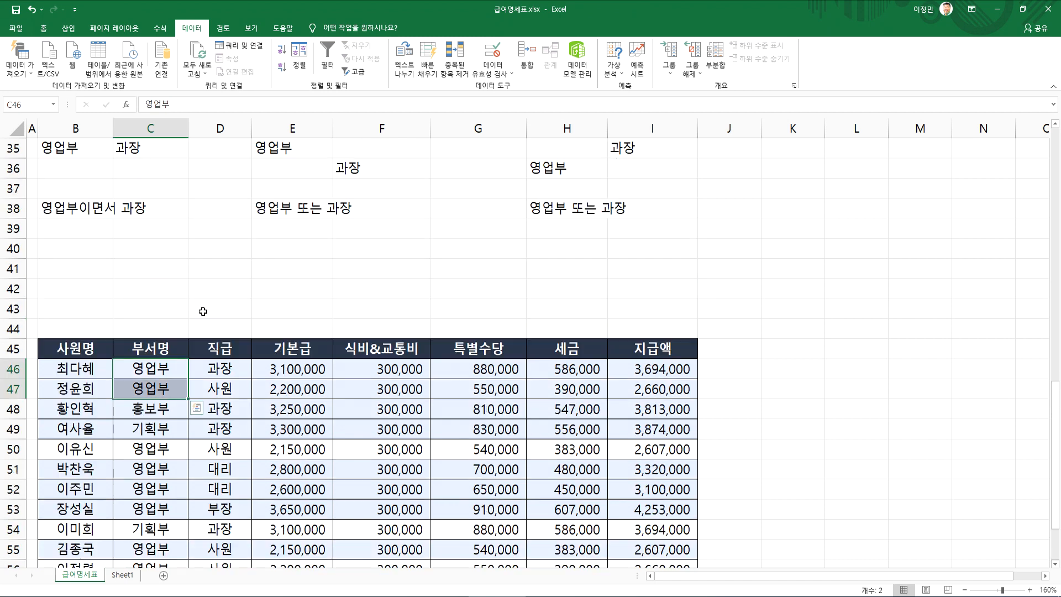
{"action": "left_click_drag", "start_coordinate": [144, 369], "coordinate": [210, 365]}
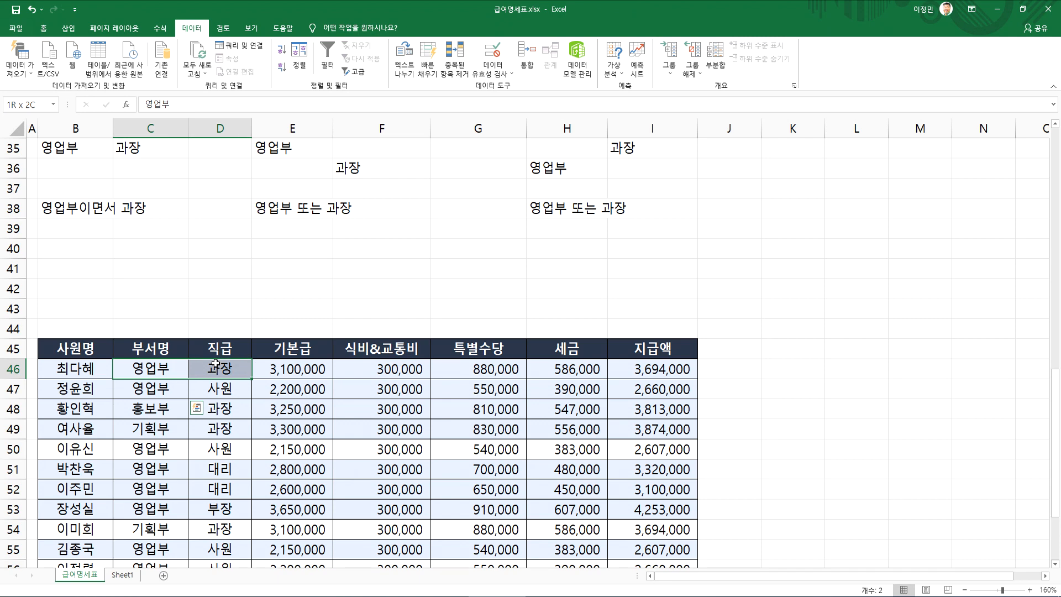
{"action": "scroll", "coordinate": [168, 387], "scroll_direction": "down", "scroll_amount": 2}
{"action": "left_click_drag", "start_coordinate": [150, 270], "coordinate": [220, 310]}
{"action": "left_click", "coordinate": [163, 292]}
{"action": "left_click_drag", "start_coordinate": [150, 328], "coordinate": [170, 385]}
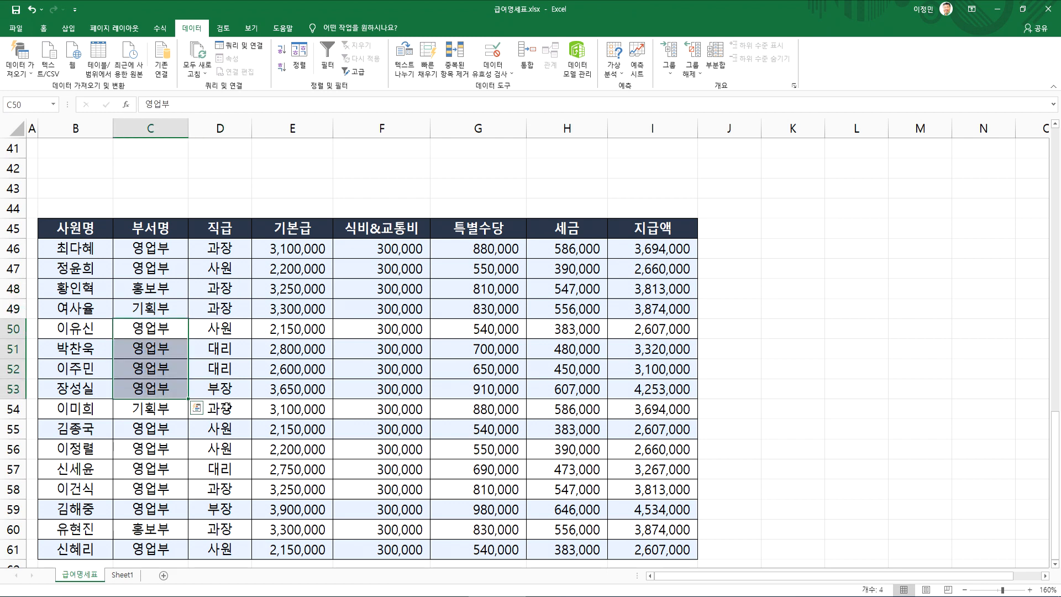
{"action": "left_click", "coordinate": [220, 409]}
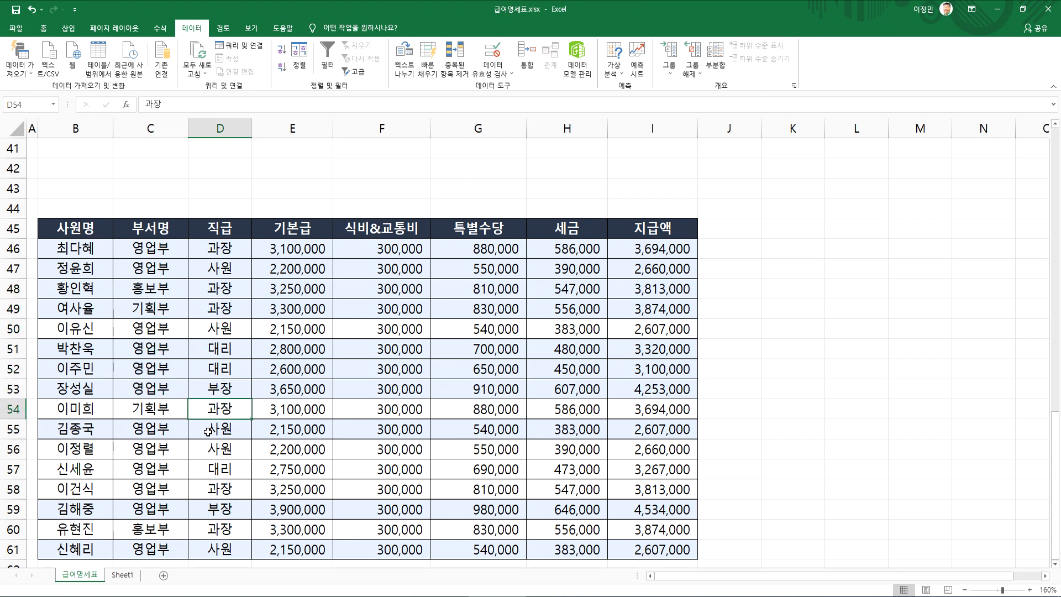
{"action": "scroll", "coordinate": [286, 374], "scroll_direction": "up", "scroll_amount": 3}
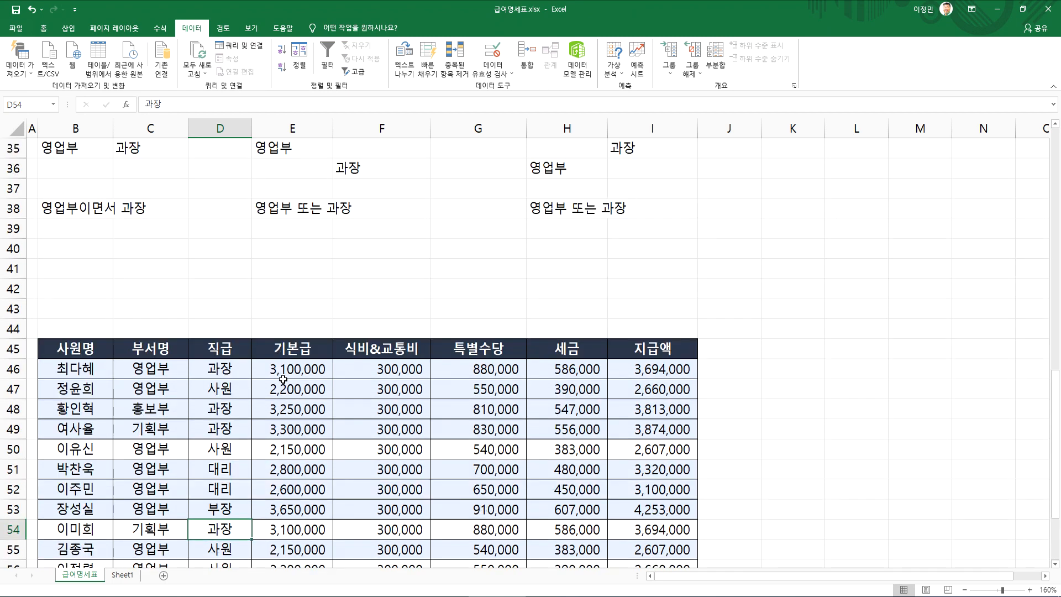
{"action": "left_click", "coordinate": [273, 267]}
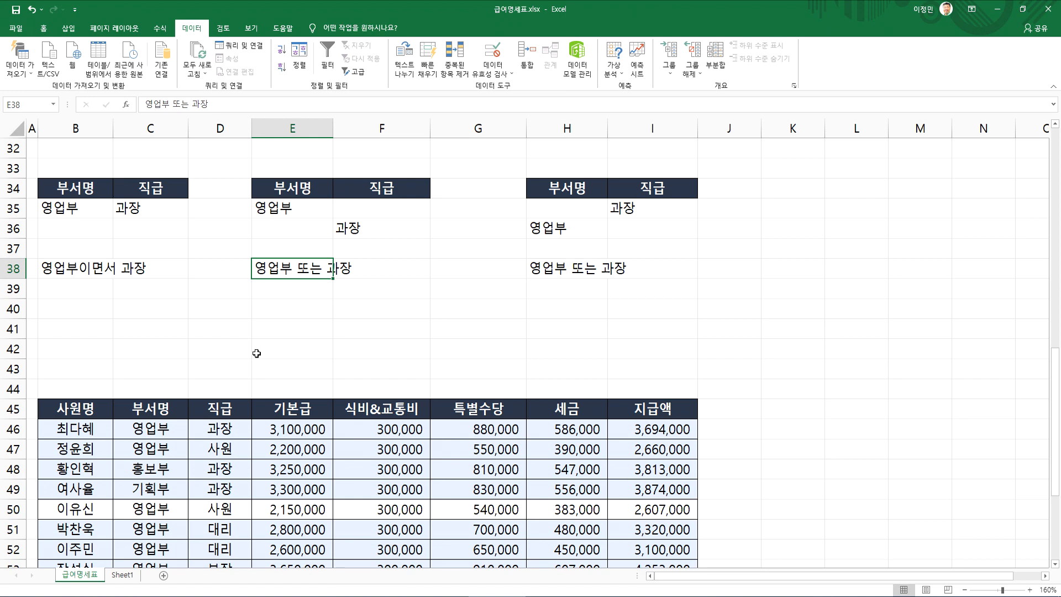
Switch to Notepad and number the note 조건을 별도로 명시하고 처리 as item 1
{"action": "key", "text": "alt+Tab"}
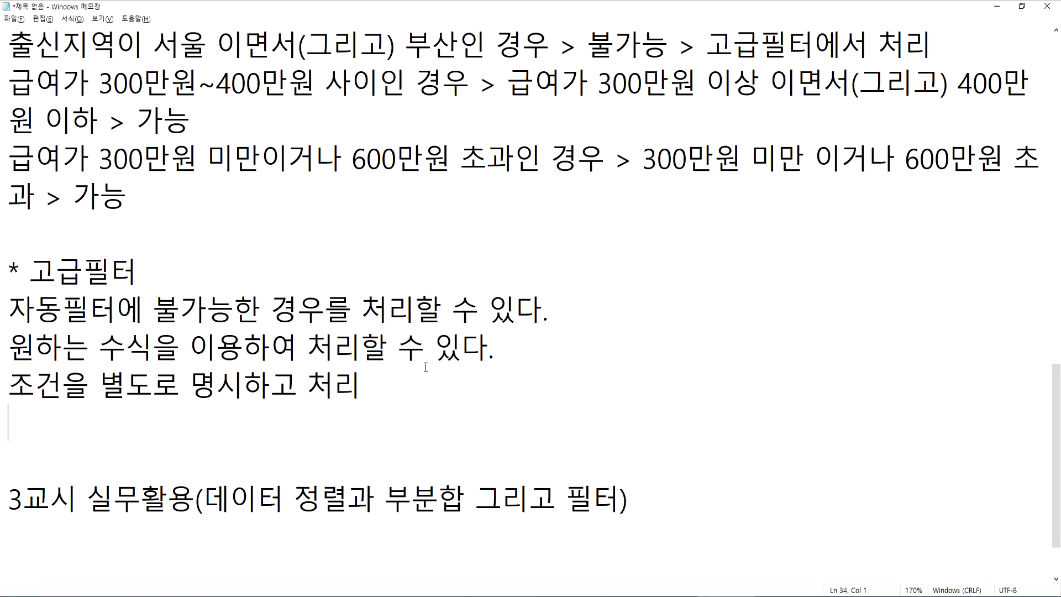
{"action": "scroll", "coordinate": [284, 406], "scroll_direction": "down", "scroll_amount": 1}
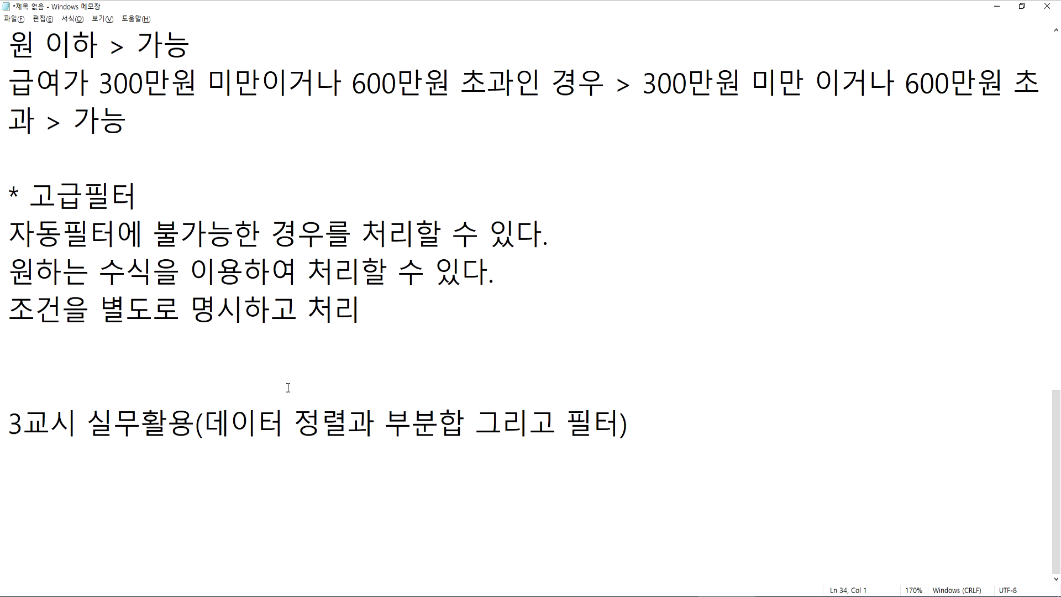
{"action": "key", "text": "Up"}
{"action": "type", "text": "1."}
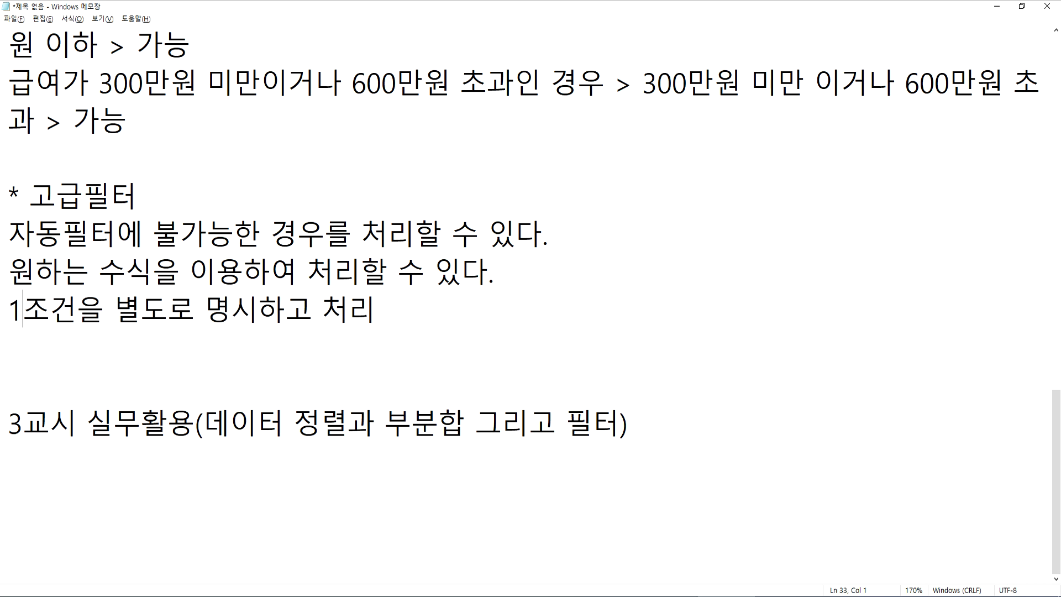
Start a second numbered note below item 1 reading "2. 고급필터 > 조건"
{"action": "key", "text": "End"}
{"action": "key", "text": "Return"}
{"action": "type", "text": "2. ㄱ고급필터 > 조건 버"}
{"action": "key", "text": "BackSpace"}
{"action": "key", "text": "Up"}
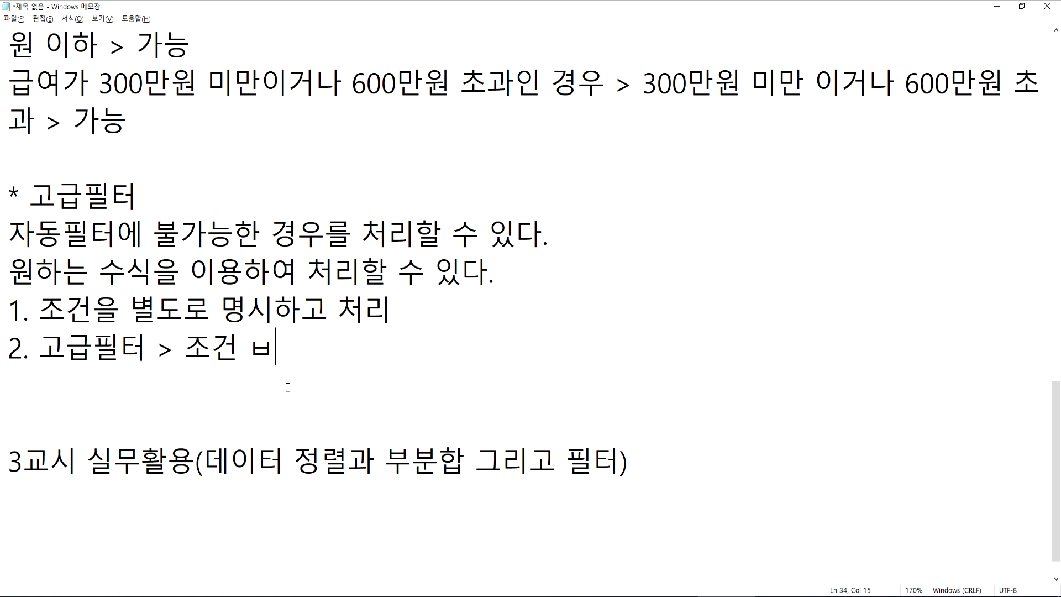
Insert the line "2. 데이터 영역을 클릭" between item 1 and the 고급필터 > 조건 note
{"action": "key", "text": "Up"}
{"action": "key", "text": "End"}
{"action": "key", "text": "Return"}
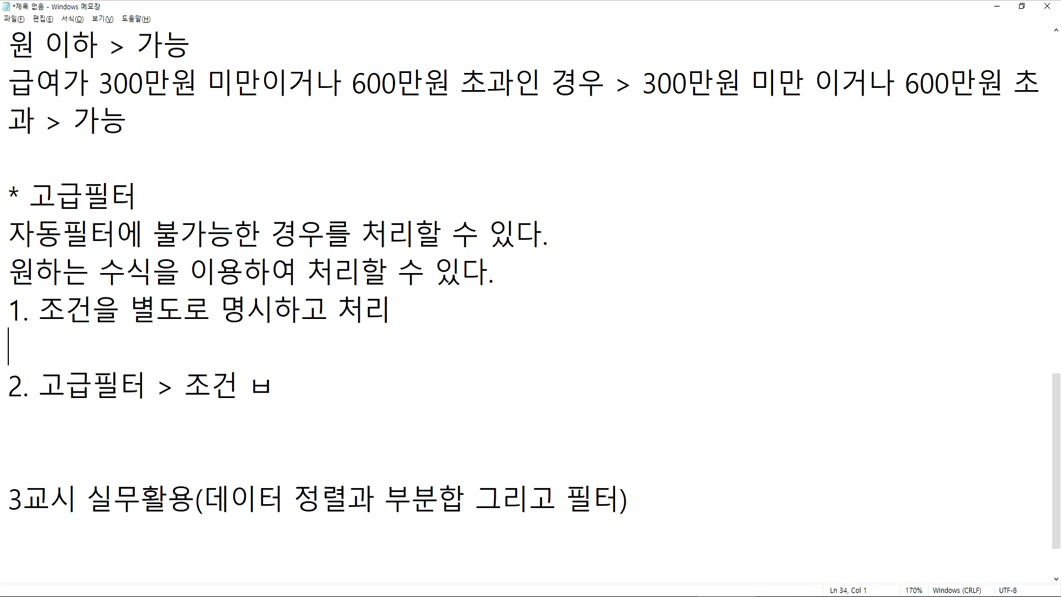
{"action": "type", "text": "2. "}
{"action": "type", "text": "데이터 영여"}
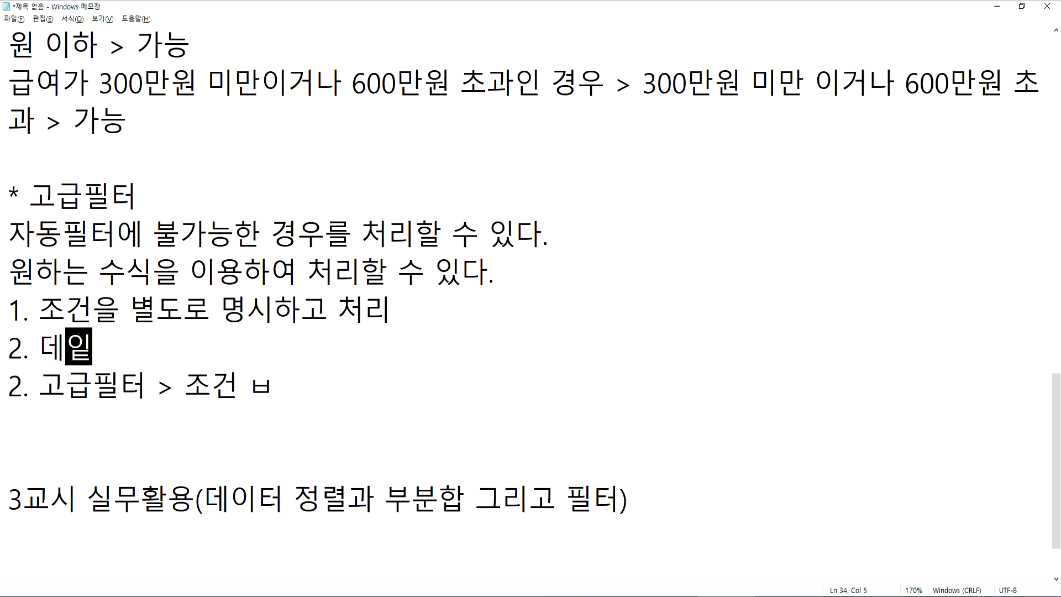
{"action": "type", "text": "역을 클릭"}
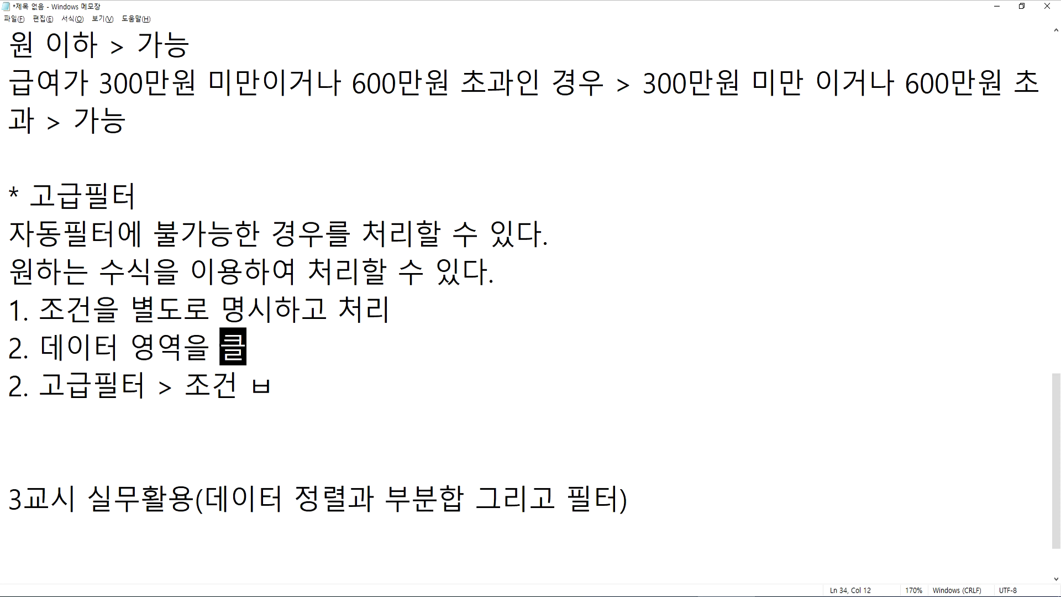
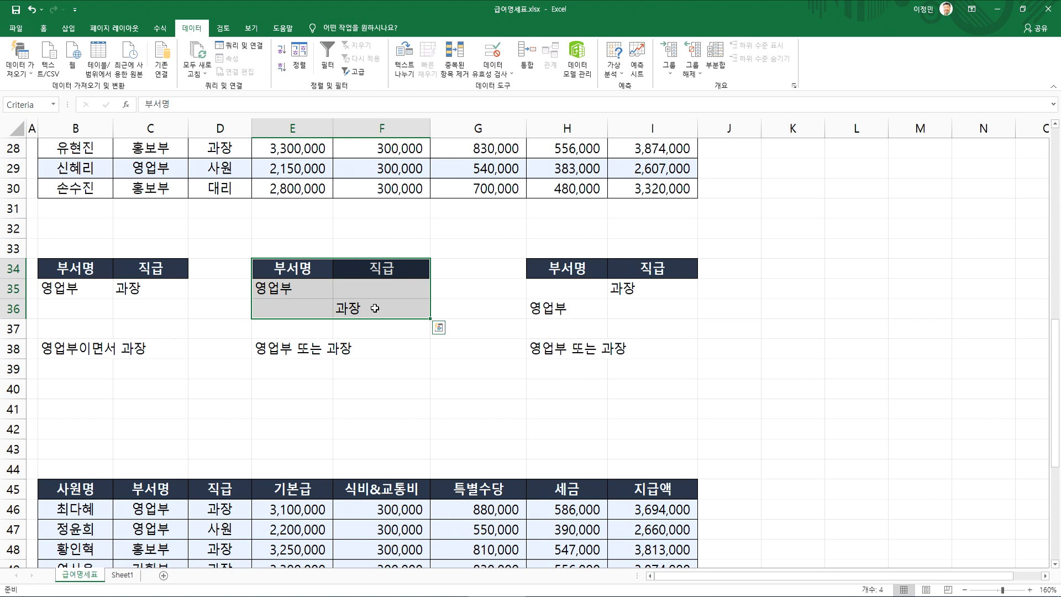
Compare the 부서명 and 직급 columns of the 영업부 또는 과장 criteria range in E34:F36
{"action": "left_click_drag", "start_coordinate": [282, 274], "coordinate": [285, 329]}
{"action": "left_click_drag", "start_coordinate": [368, 275], "coordinate": [364, 313]}
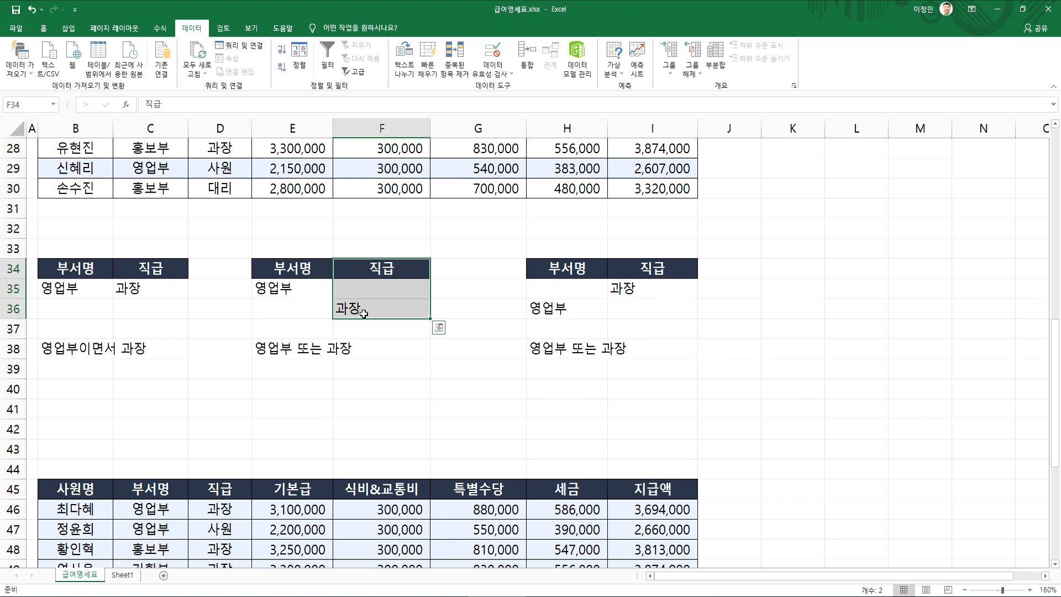
{"action": "left_click_drag", "start_coordinate": [290, 258], "coordinate": [284, 303]}
{"action": "left_click_drag", "start_coordinate": [356, 276], "coordinate": [372, 329]}
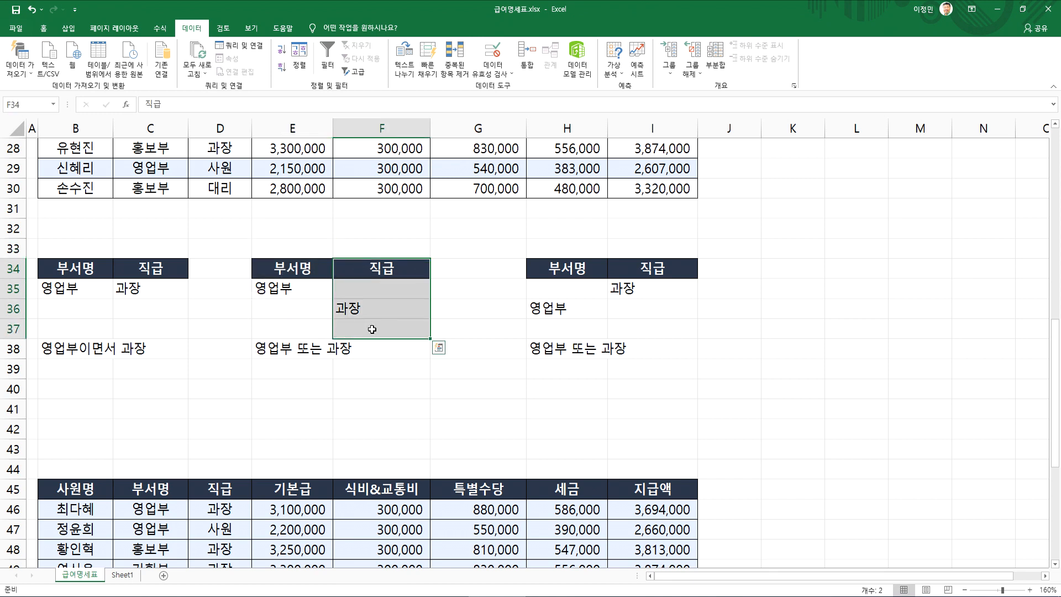
{"action": "left_click", "coordinate": [371, 328]}
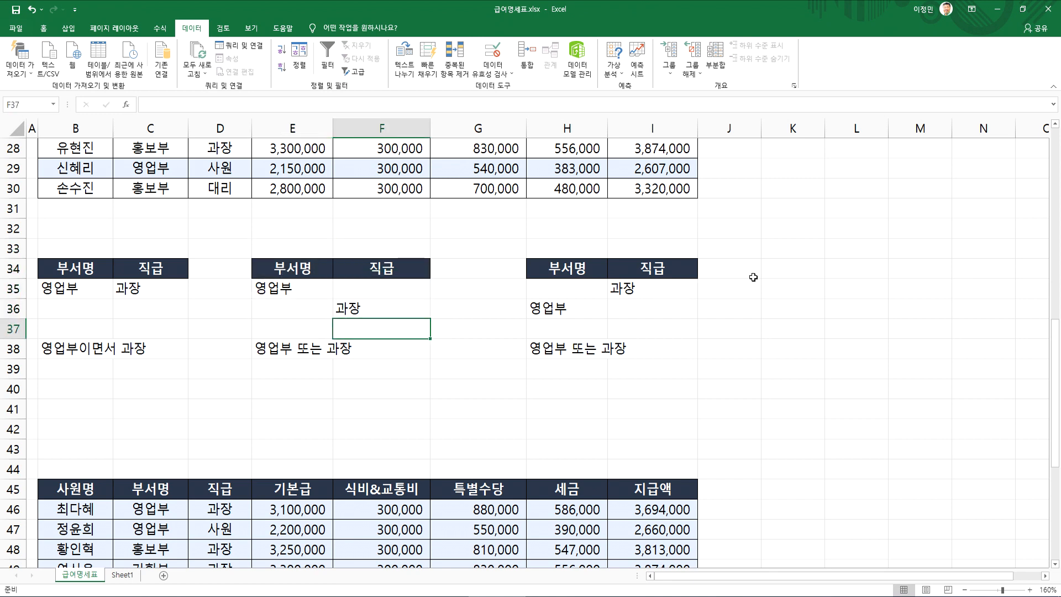
{"action": "left_click", "coordinate": [776, 289]}
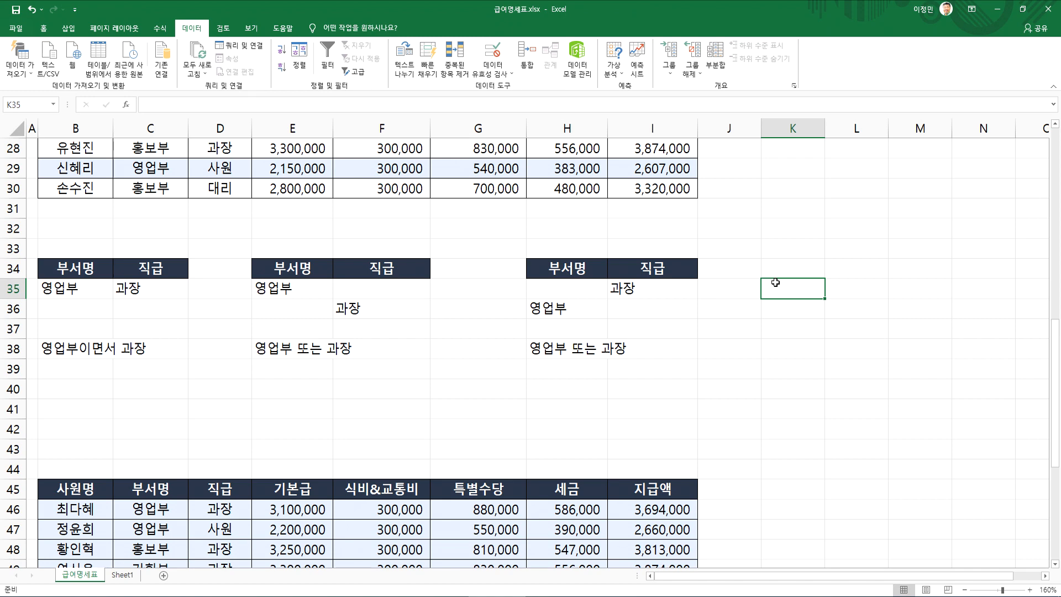
Check the payroll table rows against the 영업부 and 과장 criteria ranges in rows 34 to 36
{"action": "scroll", "coordinate": [726, 254], "scroll_direction": "up", "scroll_amount": 9}
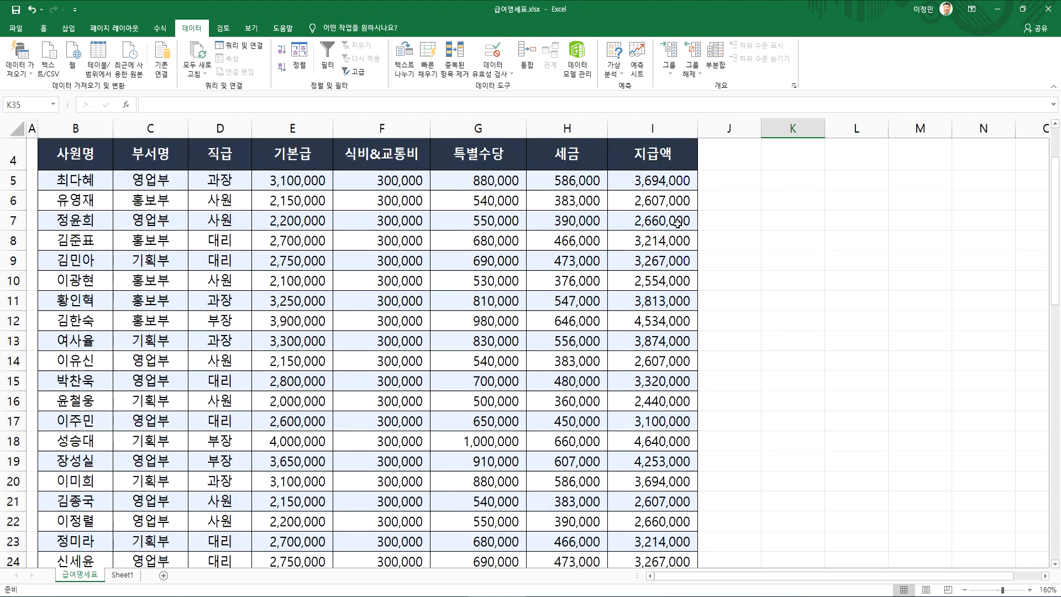
{"action": "scroll", "coordinate": [657, 251], "scroll_direction": "down", "scroll_amount": 3}
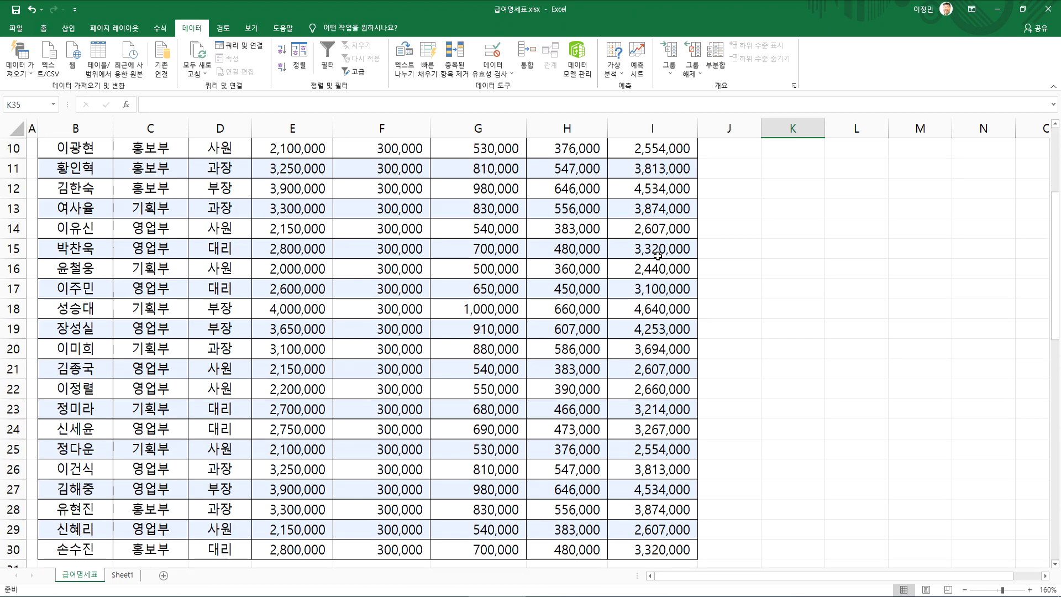
{"action": "scroll", "coordinate": [658, 254], "scroll_direction": "down", "scroll_amount": 4}
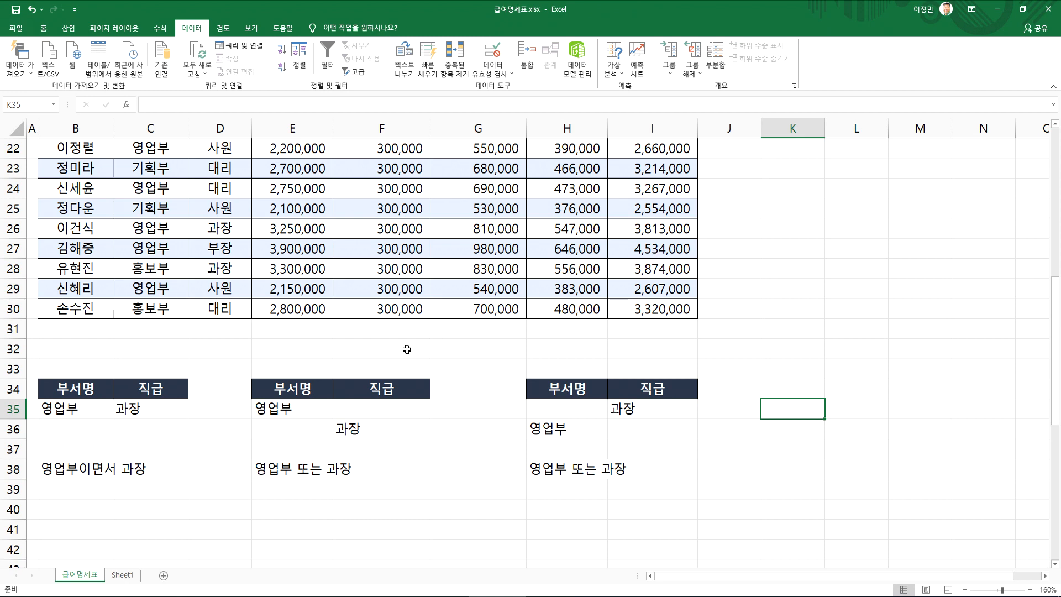
{"action": "left_click", "coordinate": [354, 429]}
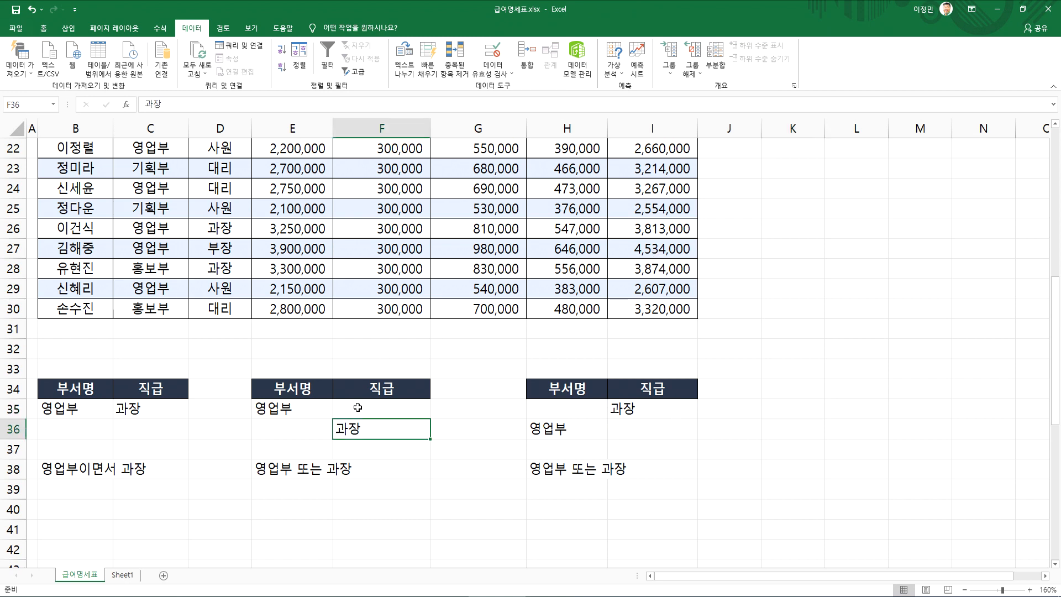
{"action": "scroll", "coordinate": [584, 375], "scroll_direction": "up", "scroll_amount": 2}
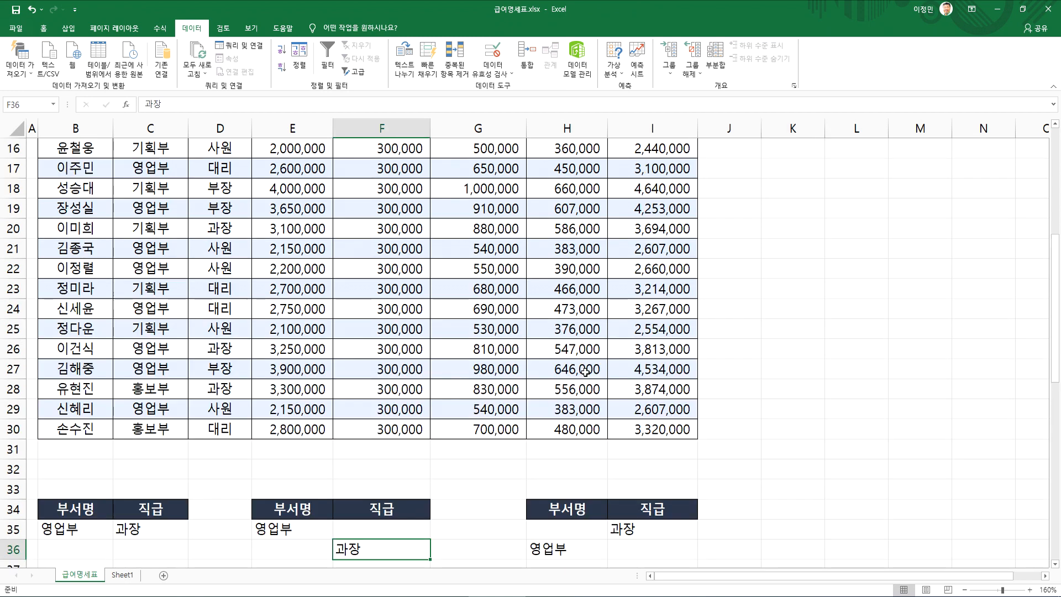
{"action": "scroll", "coordinate": [348, 399], "scroll_direction": "down", "scroll_amount": 3}
{"action": "left_click_drag", "start_coordinate": [139, 332], "coordinate": [139, 348]}
{"action": "scroll", "coordinate": [647, 310], "scroll_direction": "up", "scroll_amount": 8}
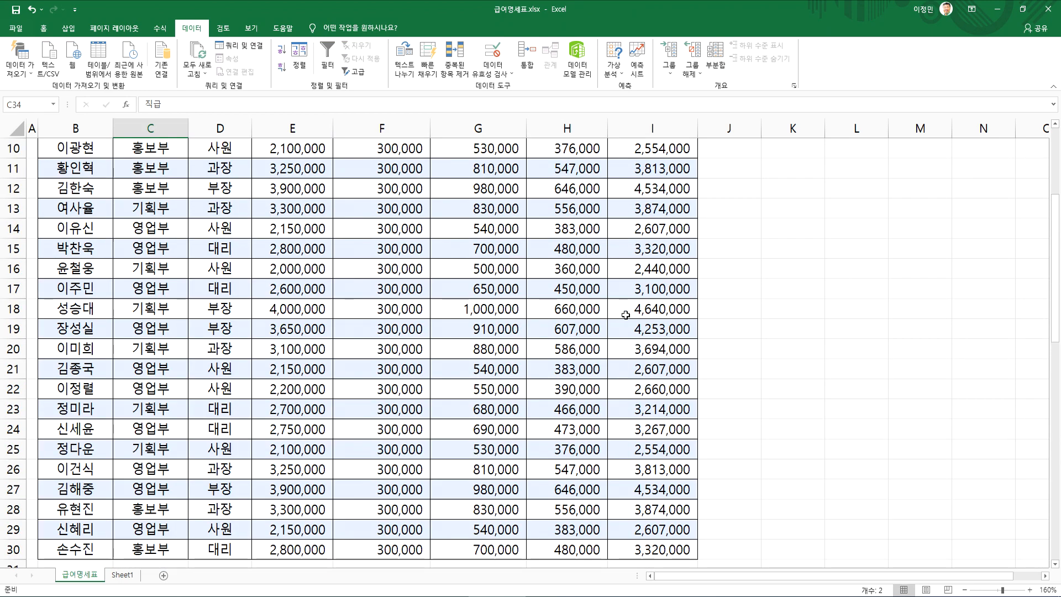
{"action": "scroll", "coordinate": [666, 256], "scroll_direction": "down", "scroll_amount": 9}
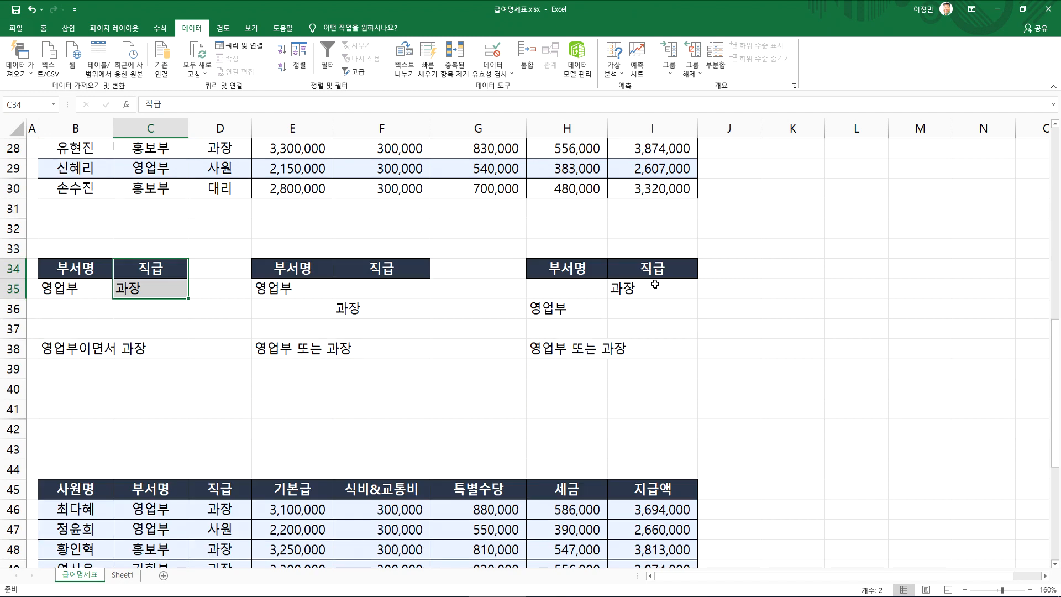
{"action": "left_click", "coordinate": [221, 289]}
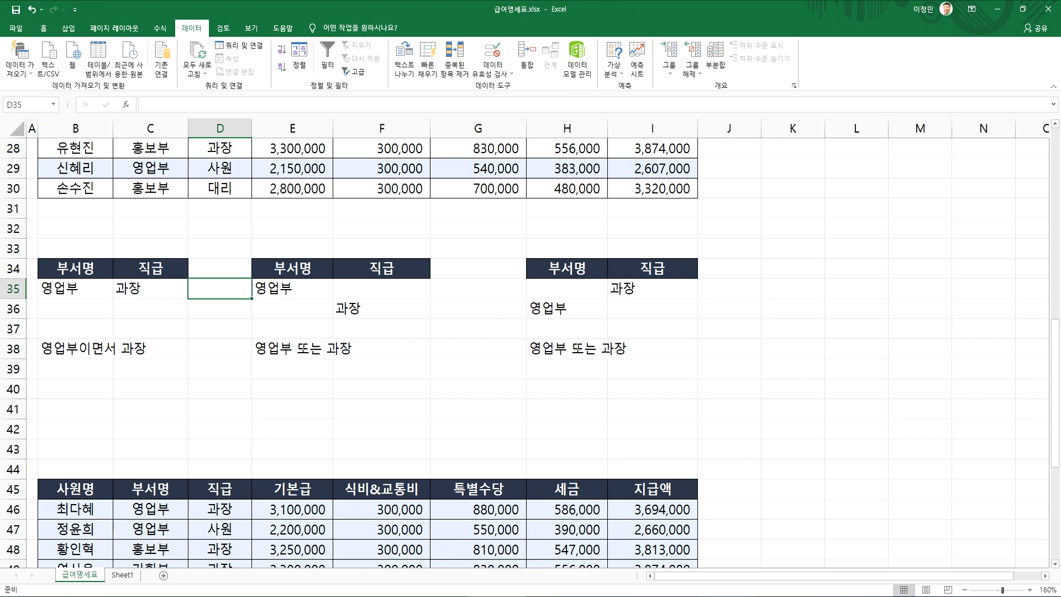
Switch to Notepad and review the 고급필터 notes
{"action": "key", "text": "alt+Tab"}
{"action": "scroll", "coordinate": [216, 347], "scroll_direction": "up", "scroll_amount": 2}
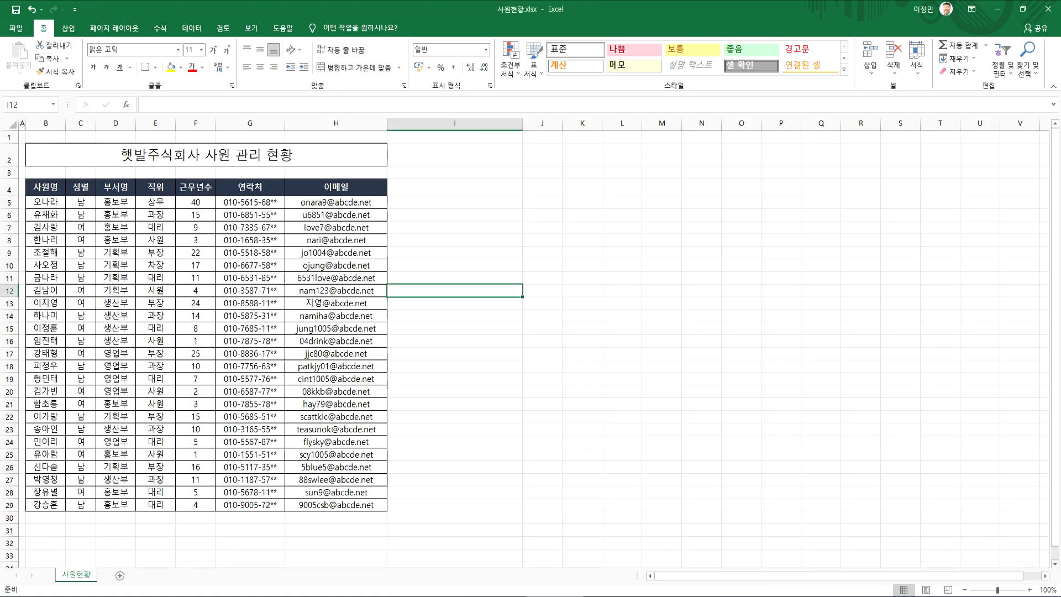
{"action": "left_click", "coordinate": [515, 544]}
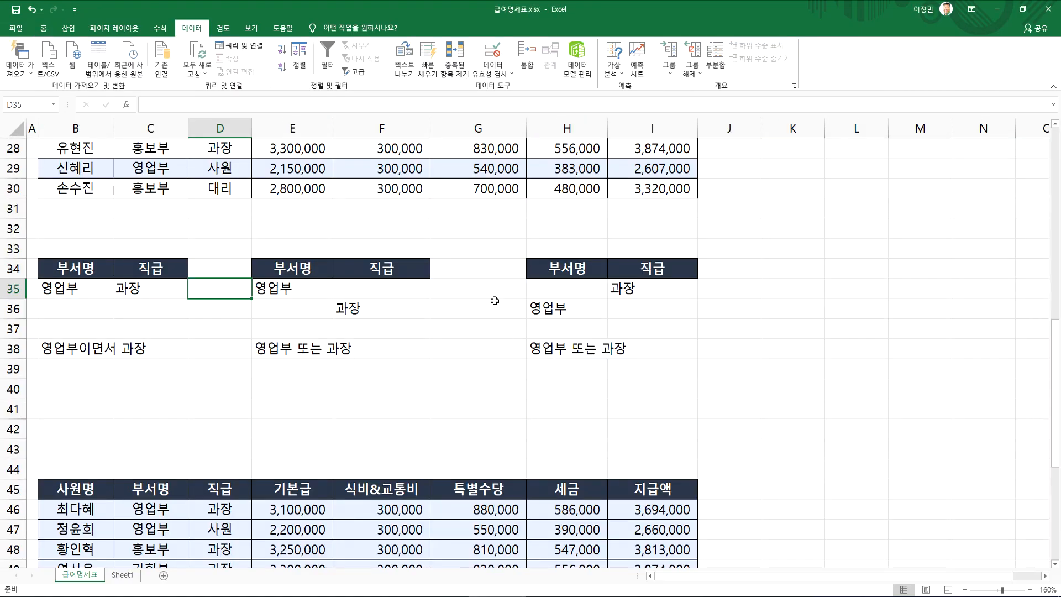
Switch back to Excel and delete rows 32 to 62, which hold the criteria ranges and the copied filter results
{"action": "scroll", "coordinate": [470, 319], "scroll_direction": "up", "scroll_amount": 5}
{"action": "scroll", "coordinate": [463, 324], "scroll_direction": "down", "scroll_amount": 4}
{"action": "left_click_drag", "start_coordinate": [13, 288], "coordinate": [124, 528]}
{"action": "right_click", "coordinate": [199, 388]}
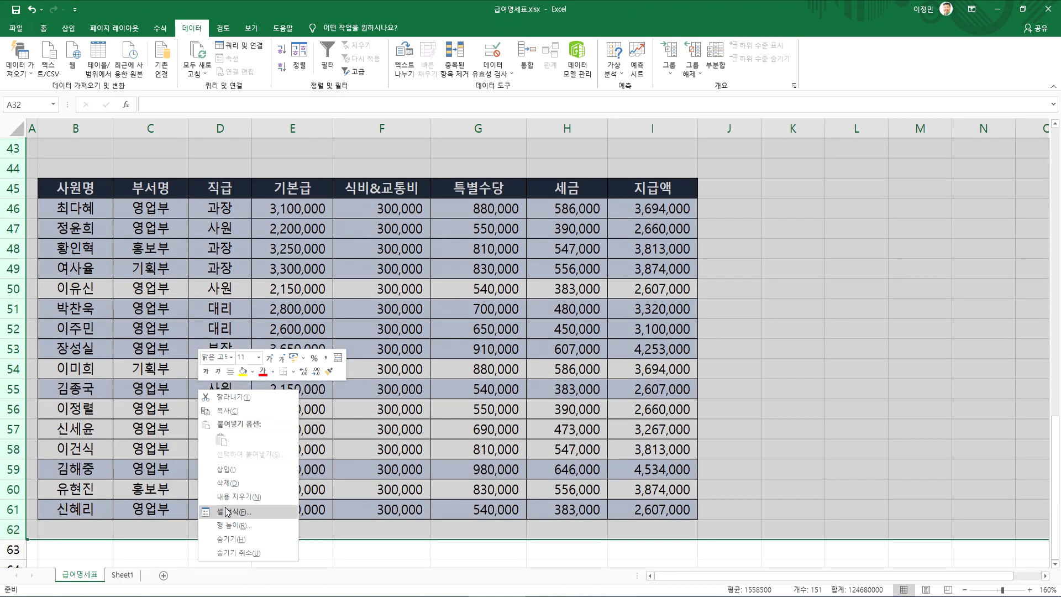
{"action": "left_click", "coordinate": [228, 483]}
{"action": "left_click", "coordinate": [387, 268]}
{"action": "scroll", "coordinate": [410, 301], "scroll_direction": "up", "scroll_amount": 7}
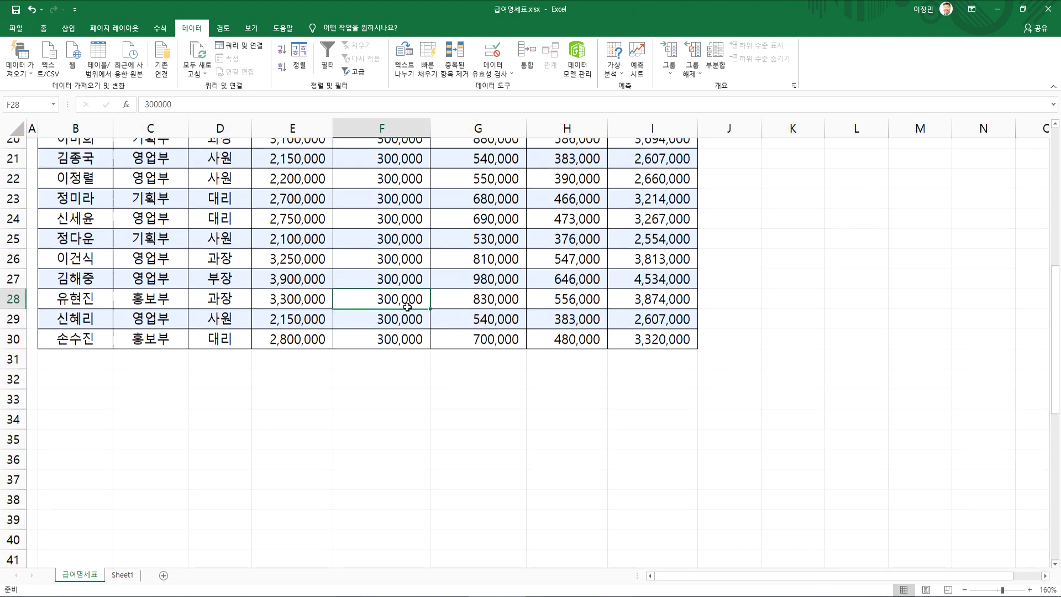
Turn on the automatic filter for the payroll table's header row
{"action": "left_click", "coordinate": [555, 266]}
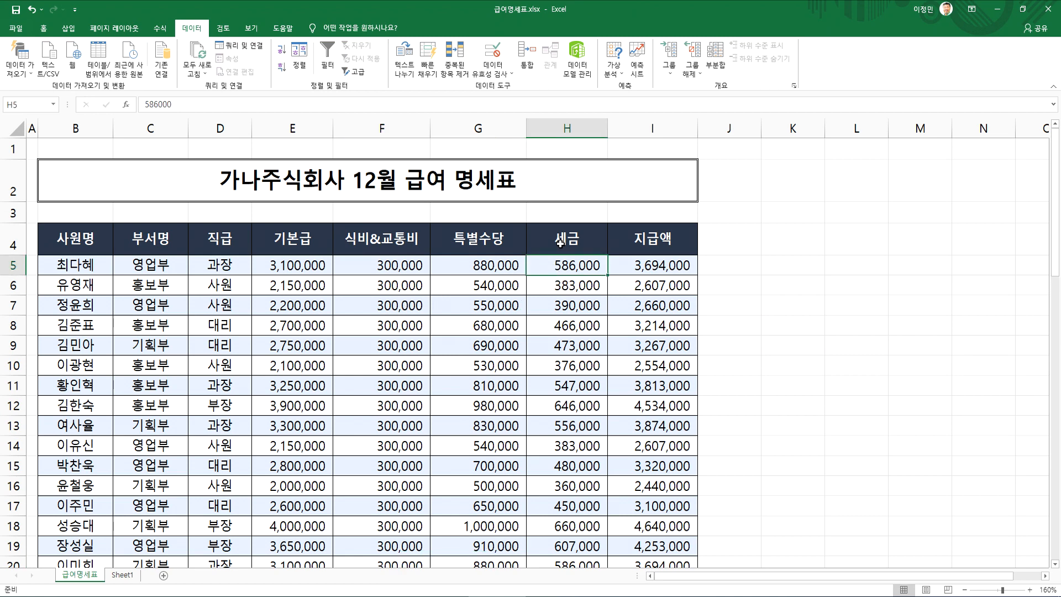
{"action": "left_click", "coordinate": [326, 52]}
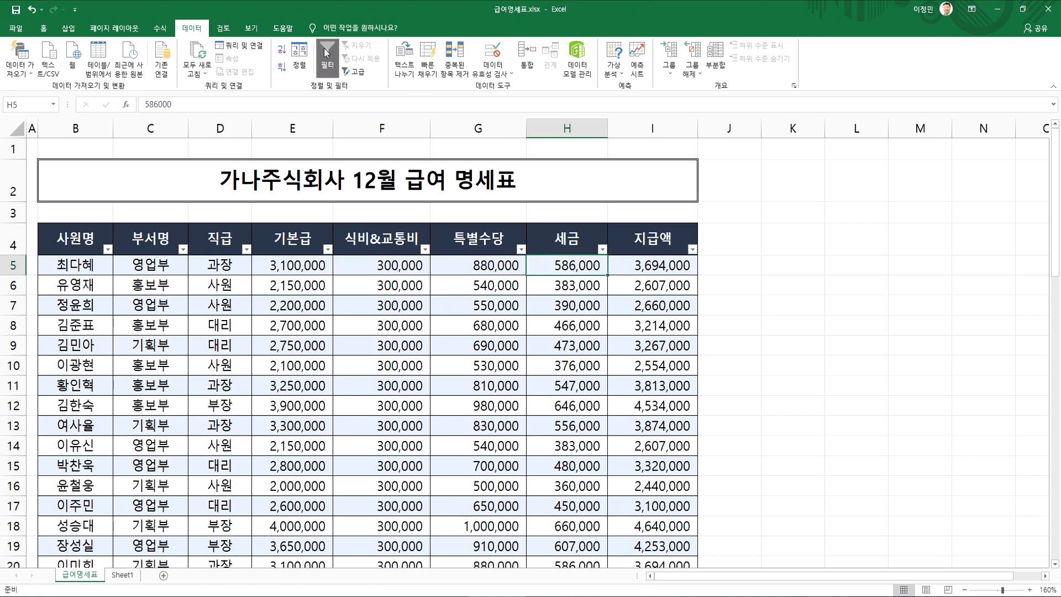
{"action": "scroll", "coordinate": [532, 234], "scroll_direction": "down", "scroll_amount": 2}
{"action": "scroll", "coordinate": [532, 234], "scroll_direction": "up", "scroll_amount": 2}
Inspect the 지급액 column's number filter options, especially 평균 초과 and 상위 10
{"action": "left_click", "coordinate": [693, 250]}
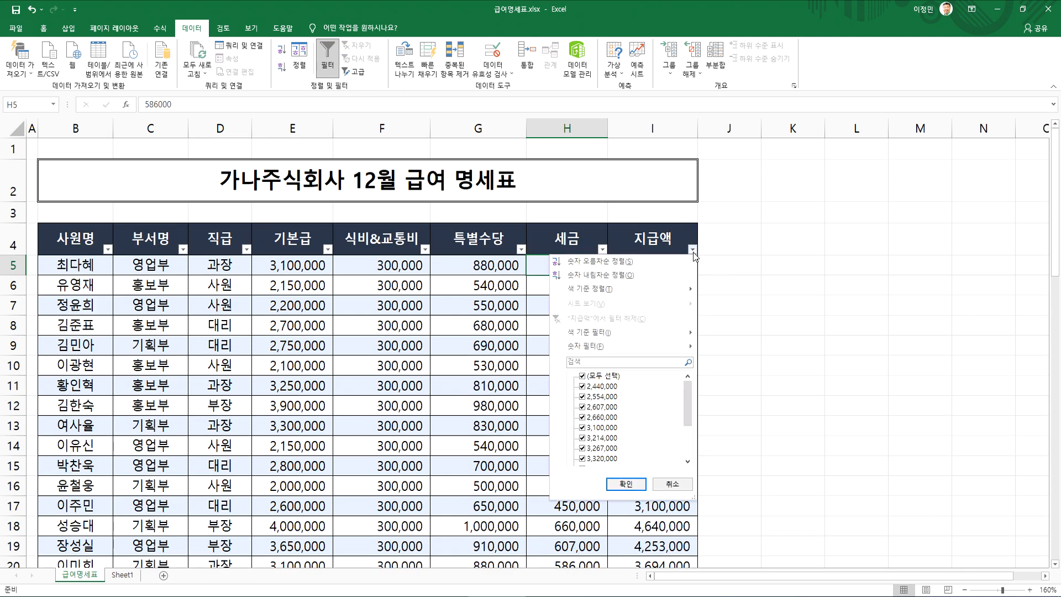
{"action": "mouse_move", "coordinate": [629, 345]}
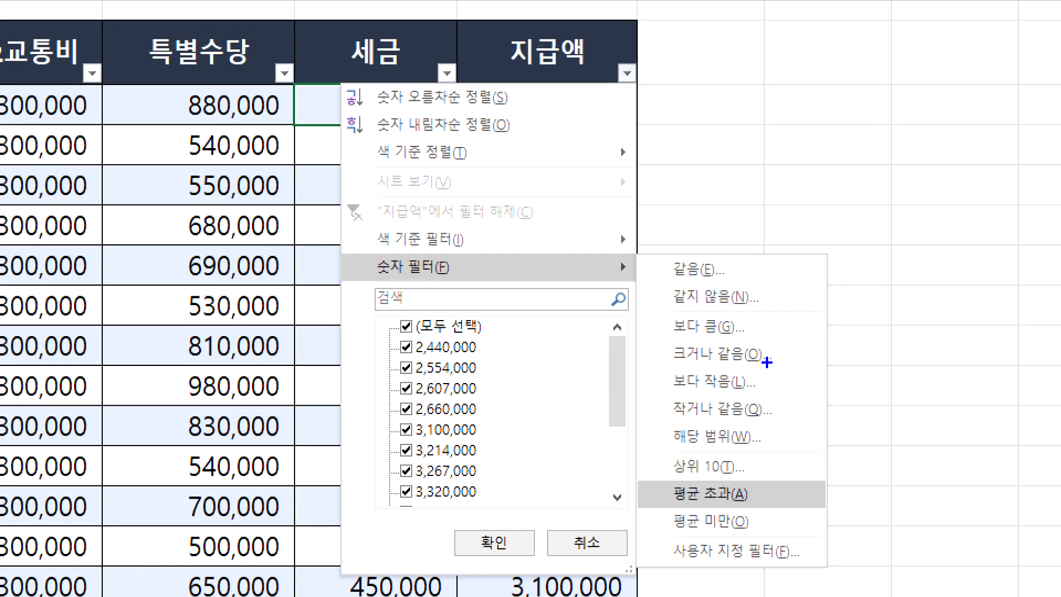
{"action": "mouse_move", "coordinate": [686, 41]}
{"action": "left_mouse_down"}
{"action": "mouse_move", "coordinate": [699, 0]}
{"action": "mouse_move", "coordinate": [666, 84]}
{"action": "left_mouse_up"}
{"action": "mouse_move", "coordinate": [421, 284]}
{"action": "left_mouse_down"}
{"action": "mouse_move", "coordinate": [485, 270]}
{"action": "mouse_move", "coordinate": [446, 283]}
{"action": "left_mouse_up"}
{"action": "mouse_move", "coordinate": [719, 508]}
{"action": "left_mouse_down"}
{"action": "mouse_move", "coordinate": [701, 479]}
{"action": "mouse_move", "coordinate": [703, 506]}
{"action": "left_mouse_up"}
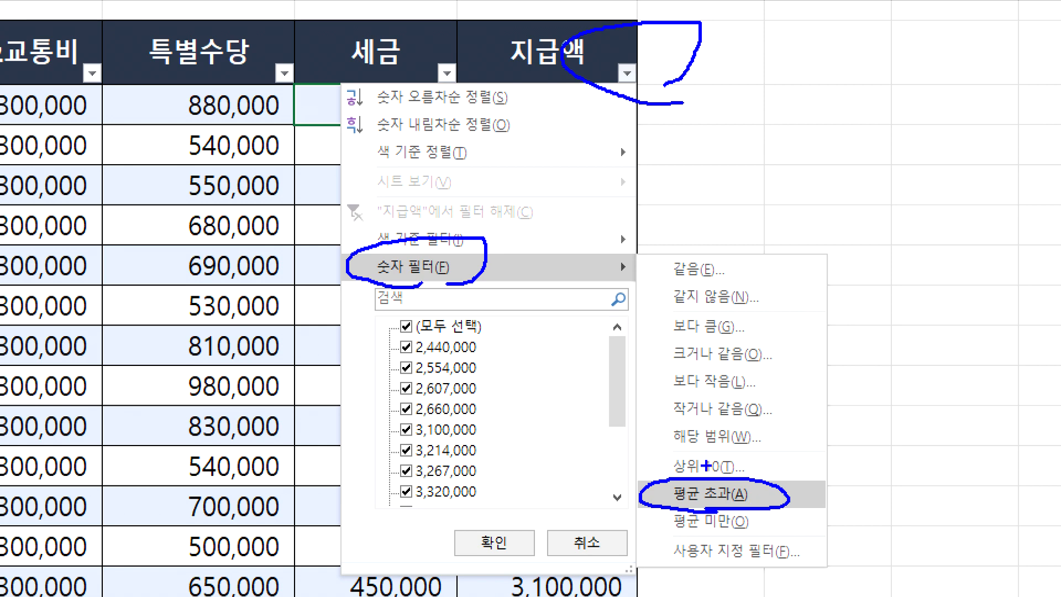
{"action": "mouse_move", "coordinate": [708, 482]}
{"action": "left_mouse_down"}
{"action": "mouse_move", "coordinate": [673, 448]}
{"action": "mouse_move", "coordinate": [763, 476]}
{"action": "mouse_move", "coordinate": [691, 490]}
{"action": "left_mouse_up"}
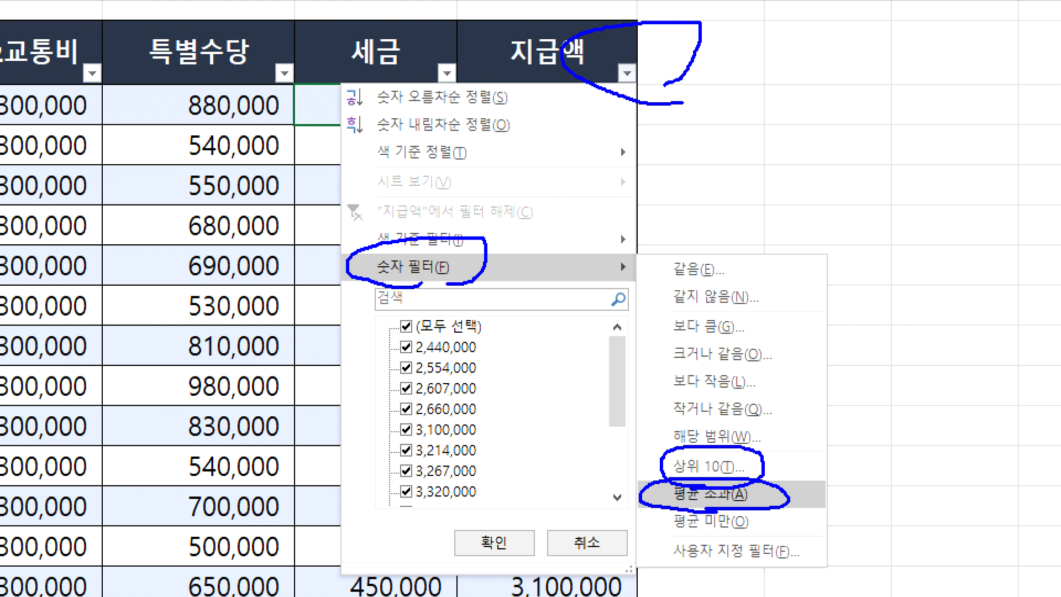
{"action": "key", "text": "Escape"}
Filter the 지급액 column with the 평균 초과 number filter and clear that filter
{"action": "left_click", "coordinate": [692, 247]}
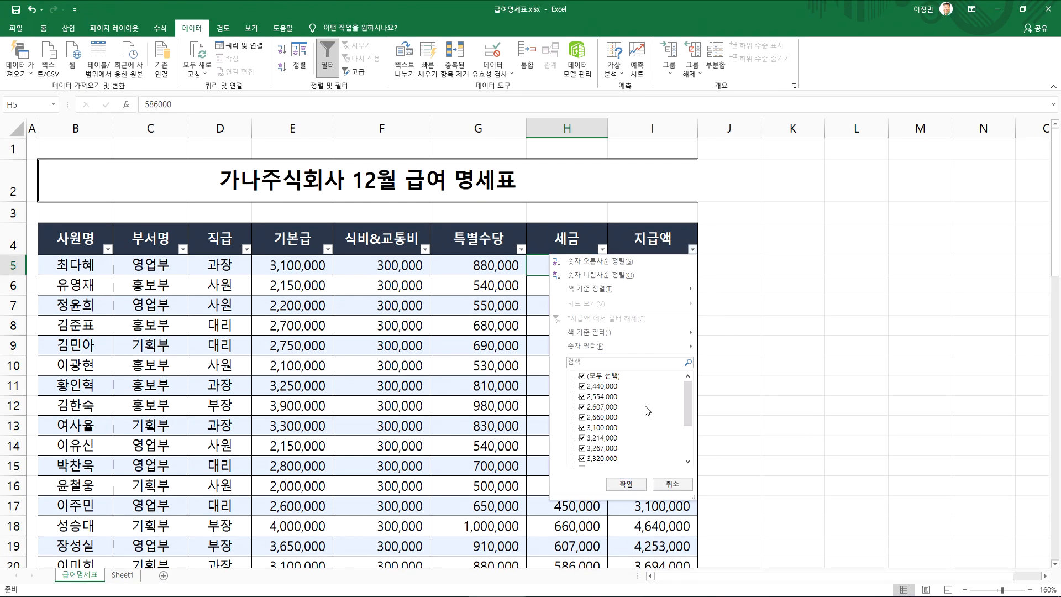
{"action": "mouse_move", "coordinate": [615, 346]}
{"action": "left_click", "coordinate": [741, 458]}
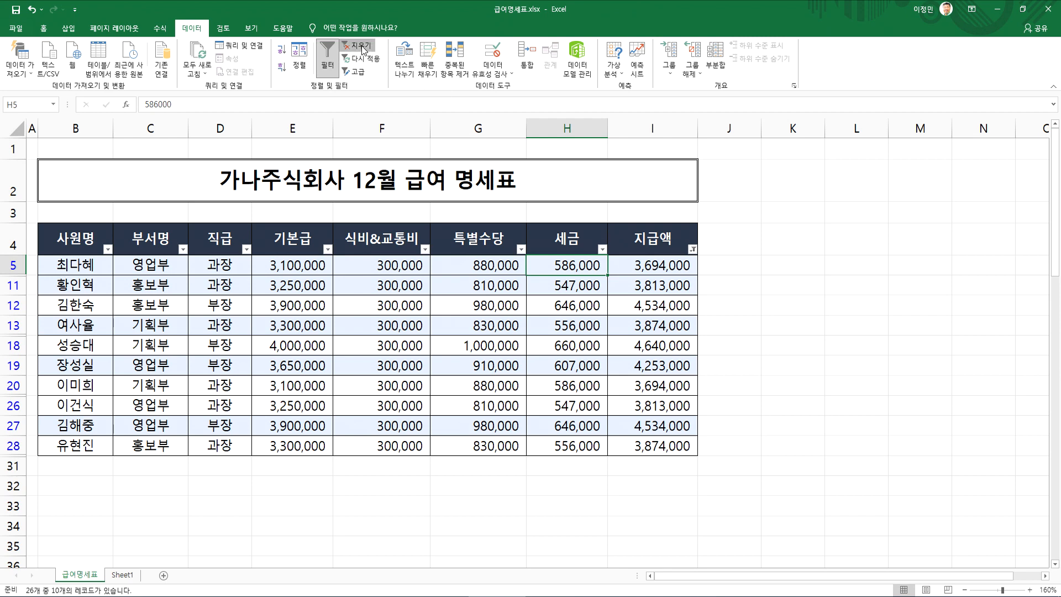
{"action": "left_click", "coordinate": [359, 46]}
Open the 상위 10 number filter for the 지급액 column and review its direction and count settings
{"action": "left_click", "coordinate": [692, 249]}
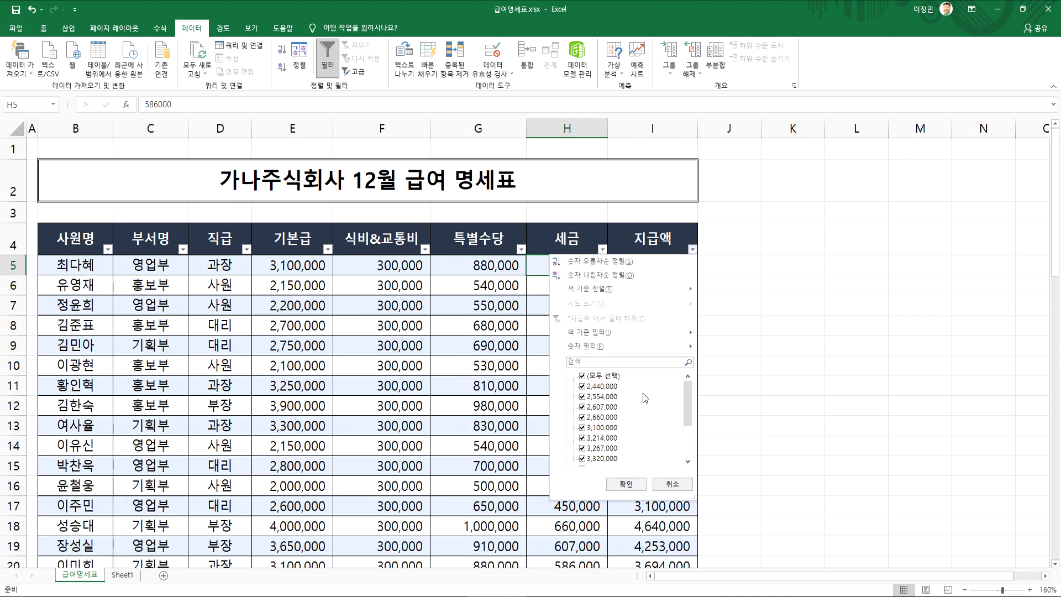
{"action": "mouse_move", "coordinate": [609, 348]}
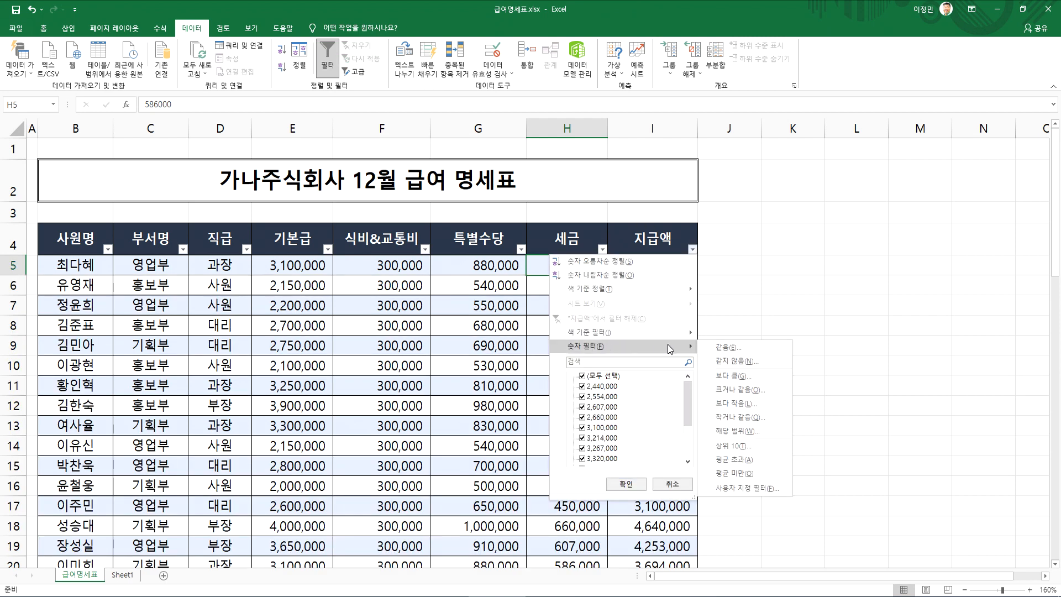
{"action": "left_click", "coordinate": [721, 450]}
{"action": "left_click_drag", "start_coordinate": [685, 274], "coordinate": [807, 223]}
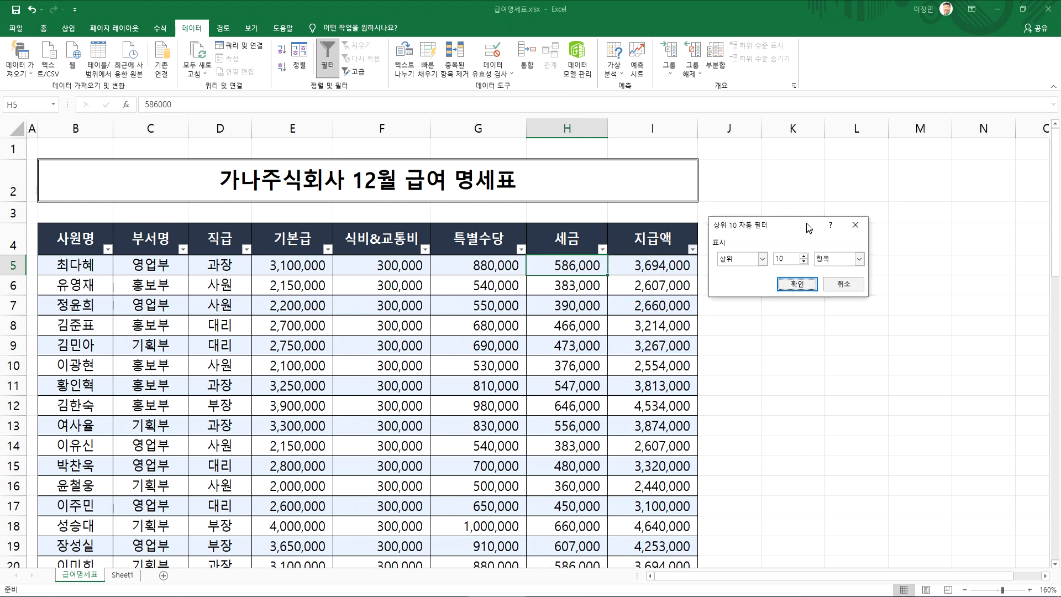
{"action": "key", "text": "ctrl+1"}
{"action": "left_click", "coordinate": [778, 299]}
{"action": "mouse_move", "coordinate": [813, 199]}
{"action": "left_mouse_down"}
{"action": "mouse_move", "coordinate": [747, 156]}
{"action": "mouse_move", "coordinate": [808, 212]}
{"action": "left_mouse_up"}
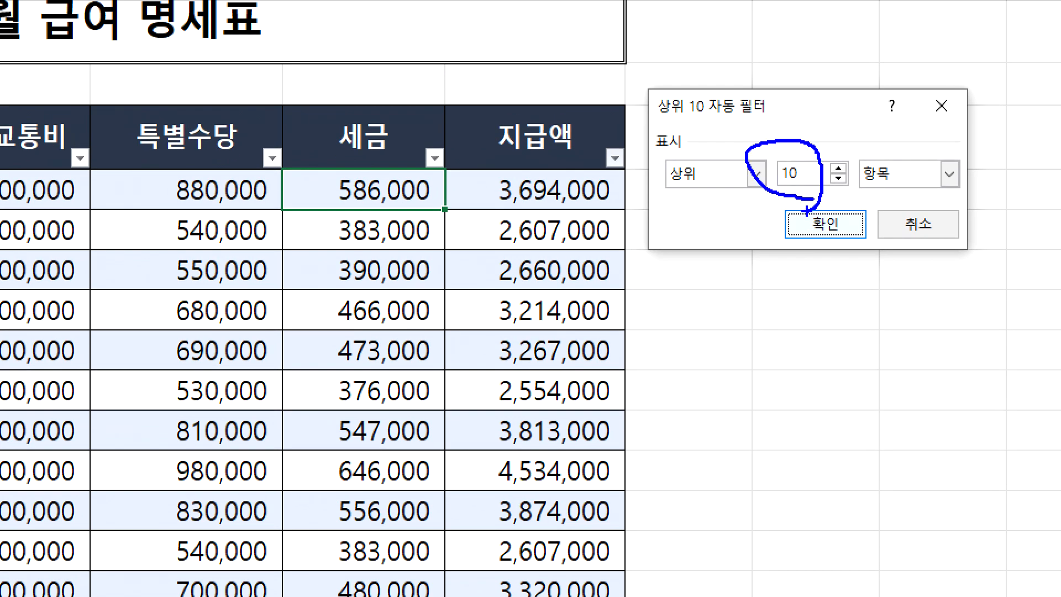
{"action": "mouse_move", "coordinate": [708, 209]}
{"action": "left_mouse_down"}
{"action": "mouse_move", "coordinate": [691, 208]}
{"action": "mouse_move", "coordinate": [716, 150]}
{"action": "mouse_move", "coordinate": [704, 210]}
{"action": "left_mouse_up"}
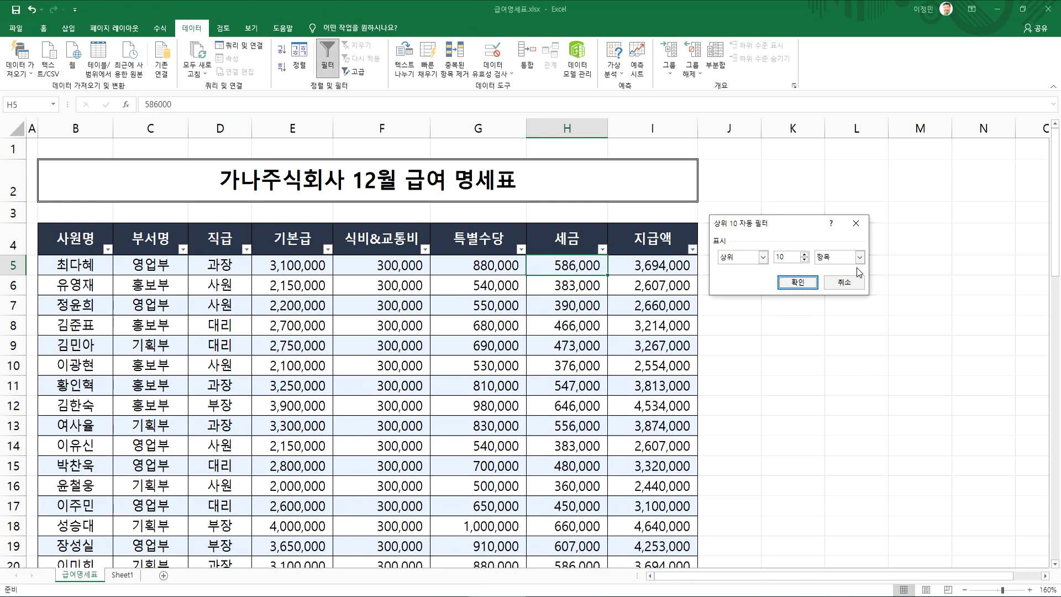
Try % as the unit of the 상위 10 filter and return it to 항목
{"action": "left_click", "coordinate": [859, 258]}
{"action": "left_click", "coordinate": [817, 277]}
{"action": "left_click", "coordinate": [859, 258]}
{"action": "left_click", "coordinate": [812, 268]}
Set the 상위 10 filter's count to 5, apply it to 지급액, and check the tied amounts in the filtered rows
{"action": "left_click", "coordinate": [804, 260]}
{"action": "left_click", "coordinate": [805, 260]}
{"action": "left_click", "coordinate": [805, 259]}
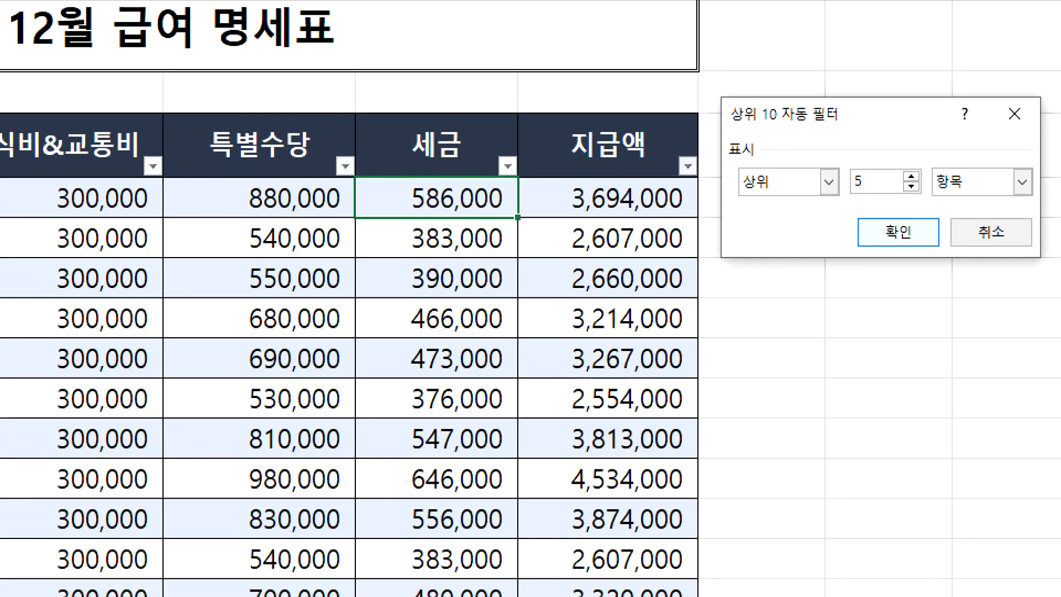
{"action": "left_click_drag", "start_coordinate": [627, 192], "coordinate": [525, 596]}
{"action": "mouse_move", "coordinate": [666, 596]}
{"action": "left_mouse_down"}
{"action": "mouse_move", "coordinate": [713, 582]}
{"action": "mouse_move", "coordinate": [610, 298]}
{"action": "left_mouse_up"}
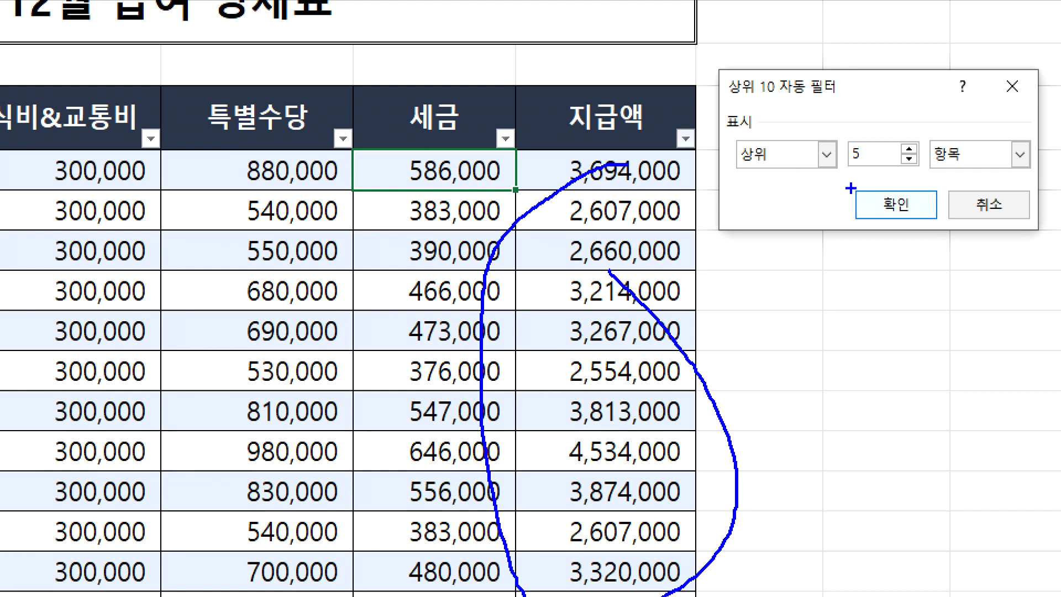
{"action": "mouse_move", "coordinate": [782, 127]}
{"action": "left_mouse_down"}
{"action": "mouse_move", "coordinate": [796, 149]}
{"action": "mouse_move", "coordinate": [822, 113]}
{"action": "left_mouse_up"}
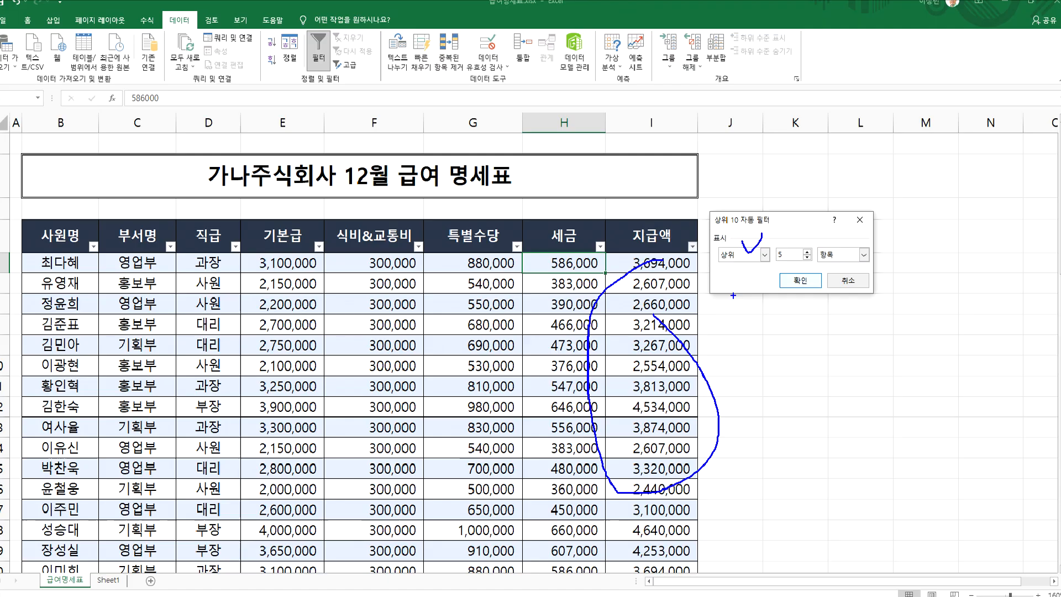
{"action": "key", "text": "Escape"}
{"action": "left_click", "coordinate": [896, 209]}
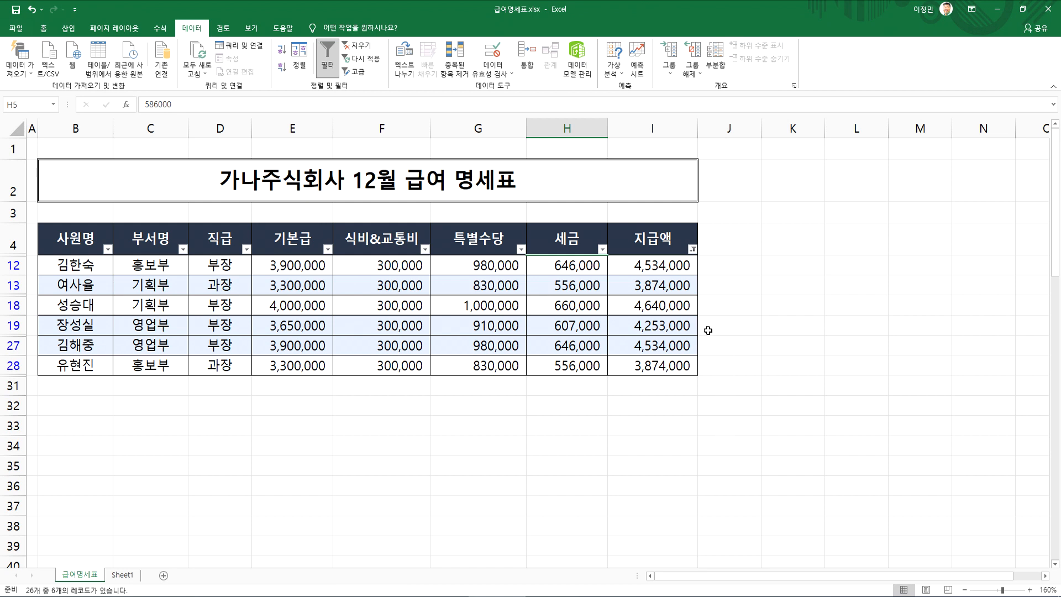
{"action": "left_click", "coordinate": [674, 366]}
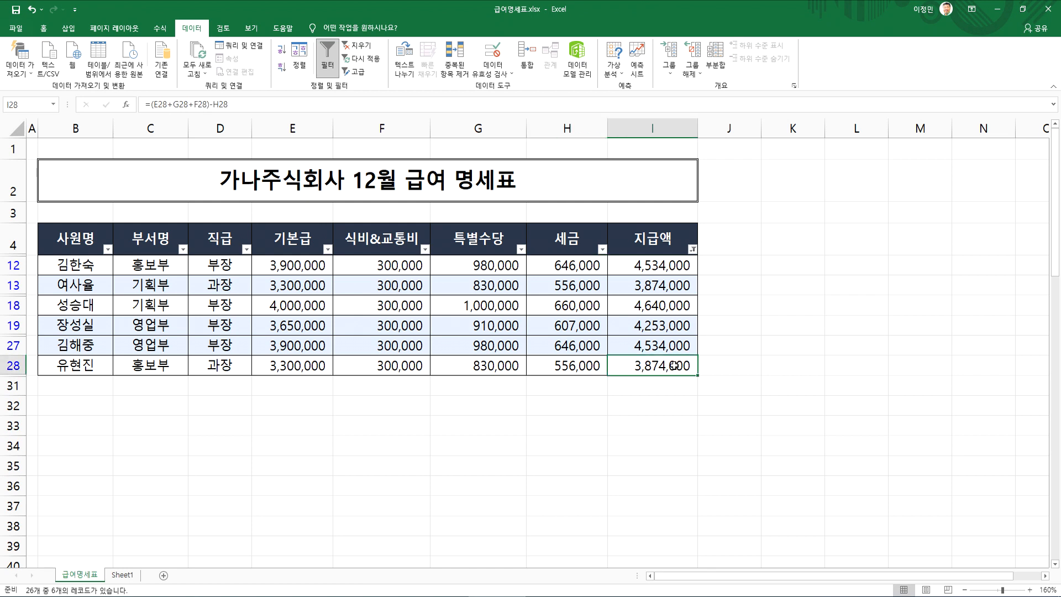
{"action": "left_click", "coordinate": [687, 287]}
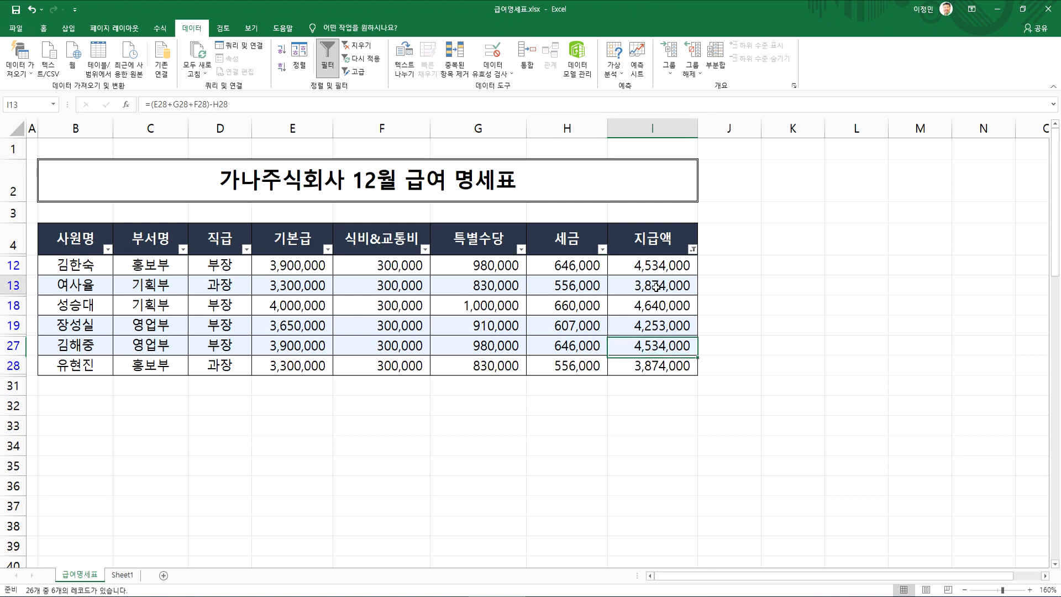
Clear the top 5 filter from the 지급액 column
{"action": "left_click", "coordinate": [732, 284]}
{"action": "left_click", "coordinate": [719, 364], "text": "ctrl"}
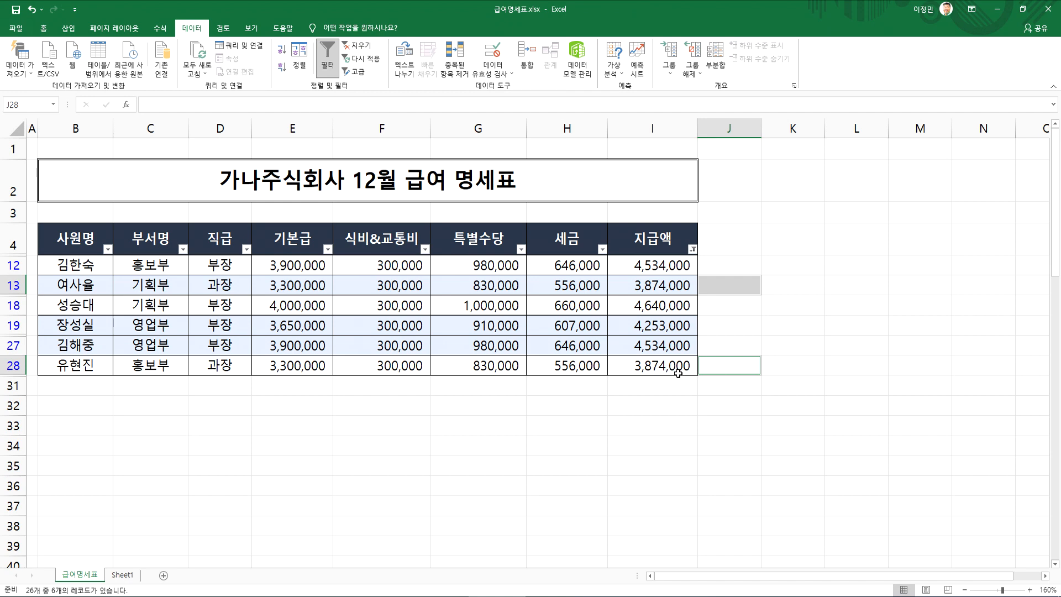
{"action": "left_click", "coordinate": [693, 249]}
{"action": "left_click", "coordinate": [662, 320]}
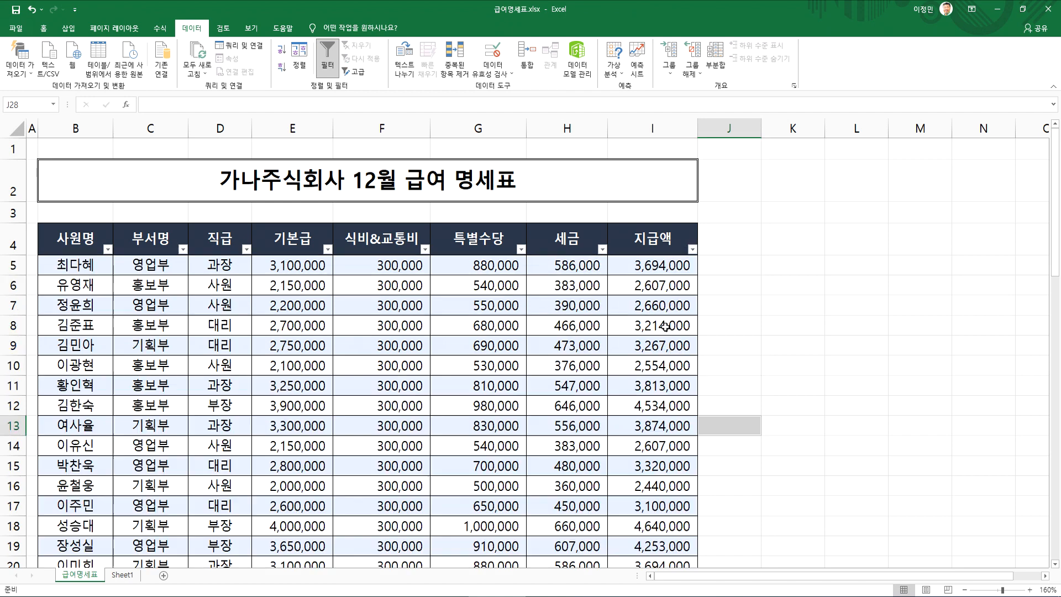
Start a custom number filter (사용자 지정 필터) for 지급액 and set the first condition's operator to >=
{"action": "left_click", "coordinate": [692, 249]}
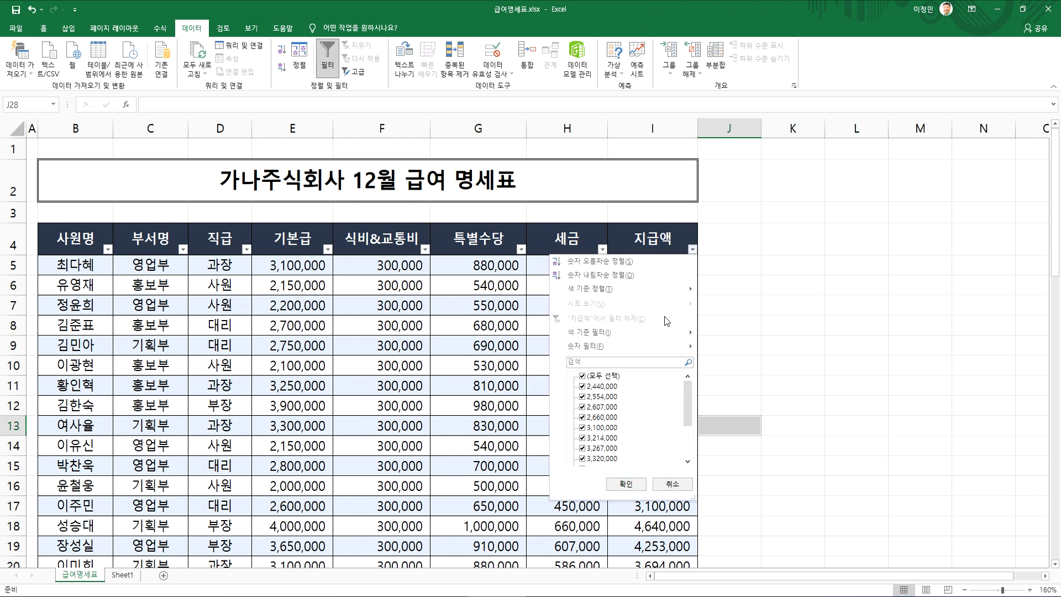
{"action": "mouse_move", "coordinate": [652, 348]}
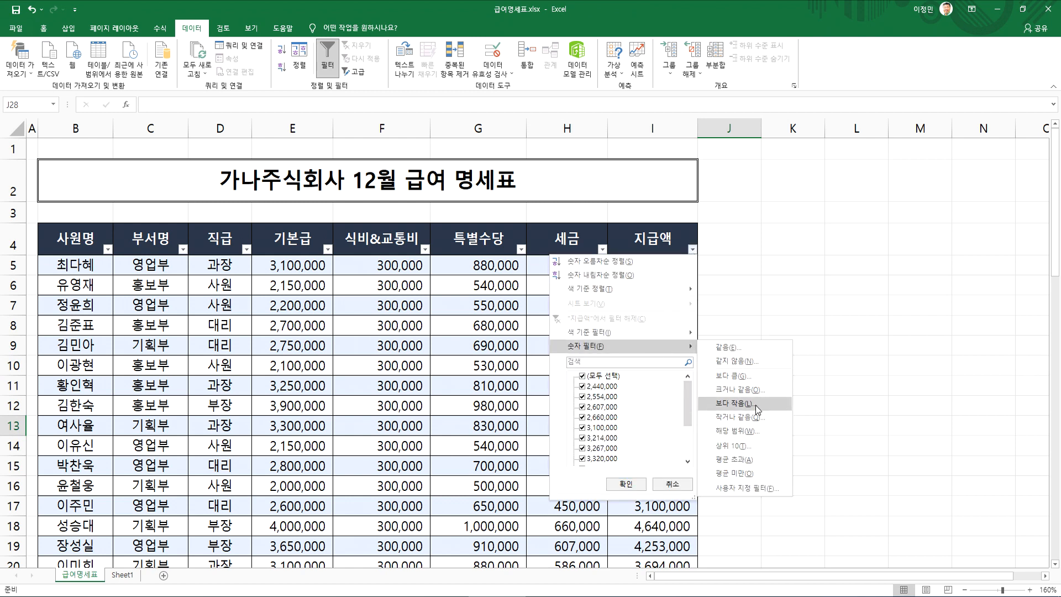
{"action": "left_click", "coordinate": [734, 488]}
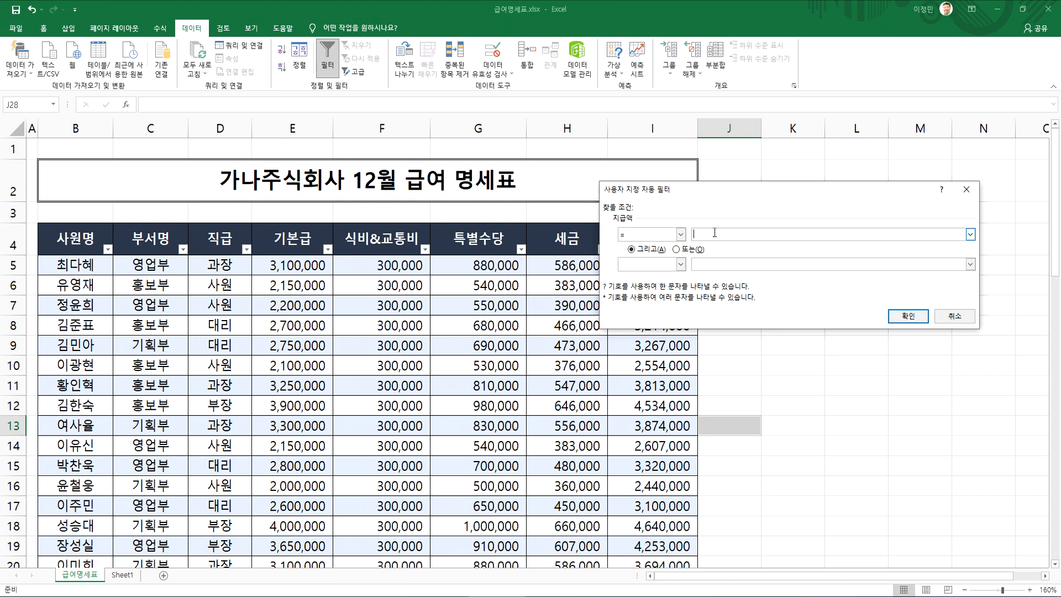
{"action": "left_click", "coordinate": [681, 234]}
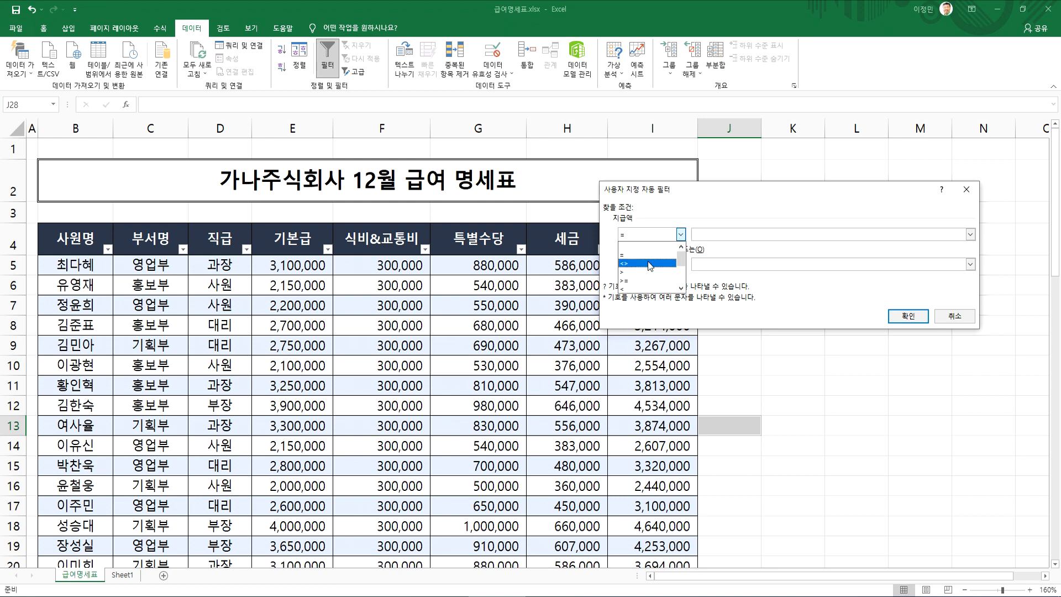
{"action": "left_click", "coordinate": [647, 280]}
{"action": "left_click", "coordinate": [657, 235]}
{"action": "left_click", "coordinate": [697, 234]}
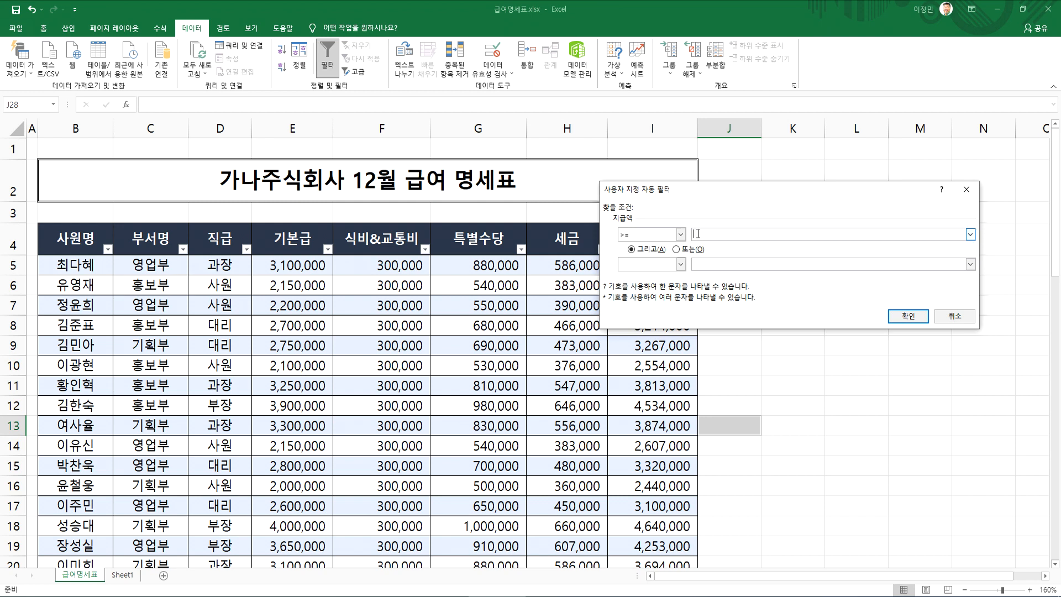
Try = as the first operator and <> as the second, joined with 또는, in the 지급액 custom filter
{"action": "left_click", "coordinate": [681, 235]}
{"action": "left_click", "coordinate": [646, 245]}
{"action": "left_click", "coordinate": [680, 266]}
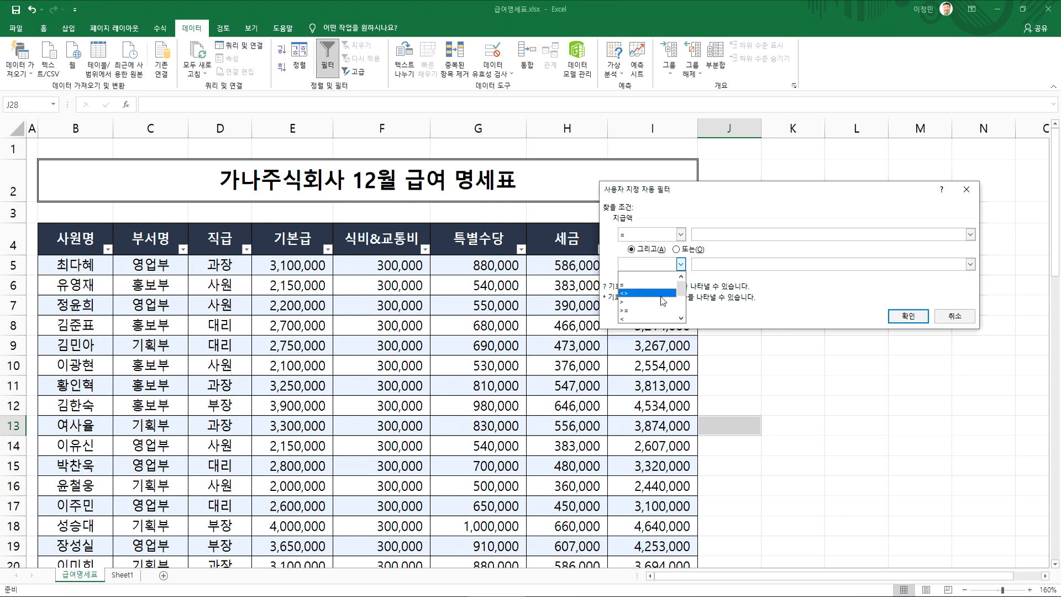
{"action": "left_click", "coordinate": [663, 301]}
{"action": "left_click", "coordinate": [679, 250]}
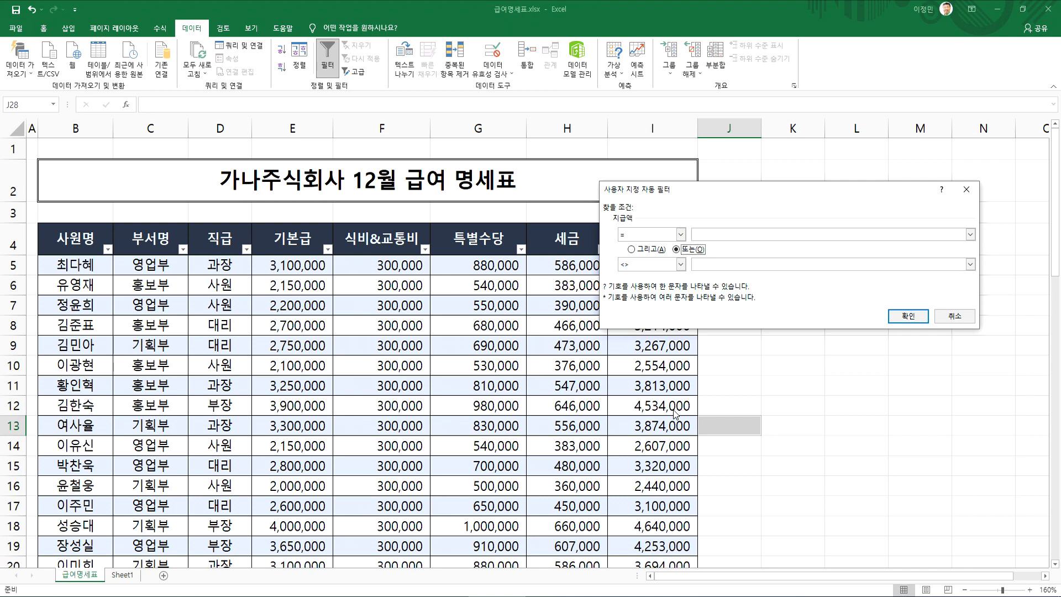
Review the Notepad notes on AND/OR conditions for the same field and the 300만원~400만원 range, and return to Excel
{"action": "left_click", "coordinate": [725, 595]}
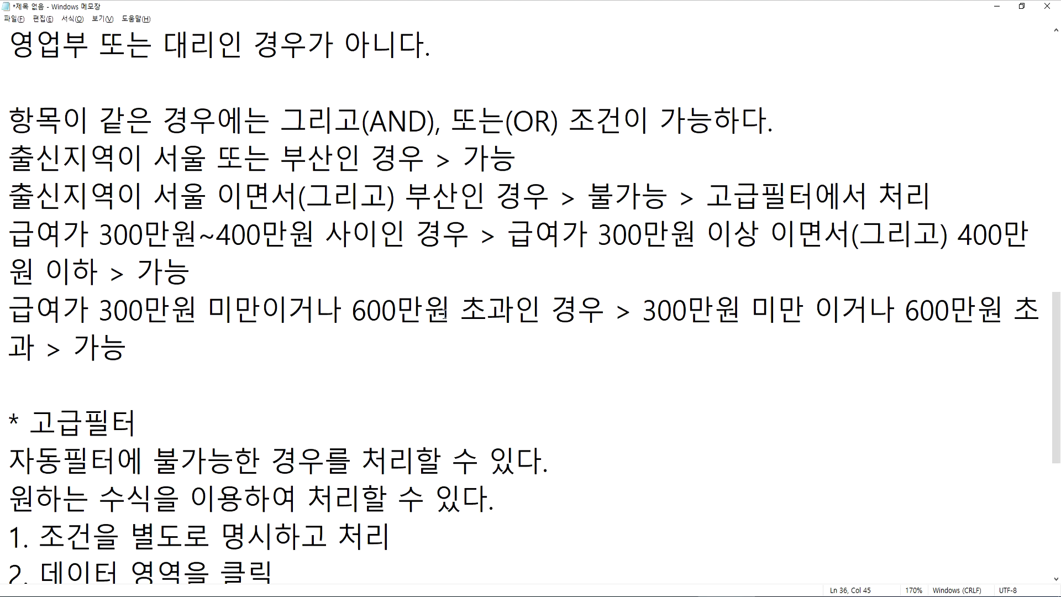
{"action": "left_click_drag", "start_coordinate": [98, 119], "coordinate": [334, 120]}
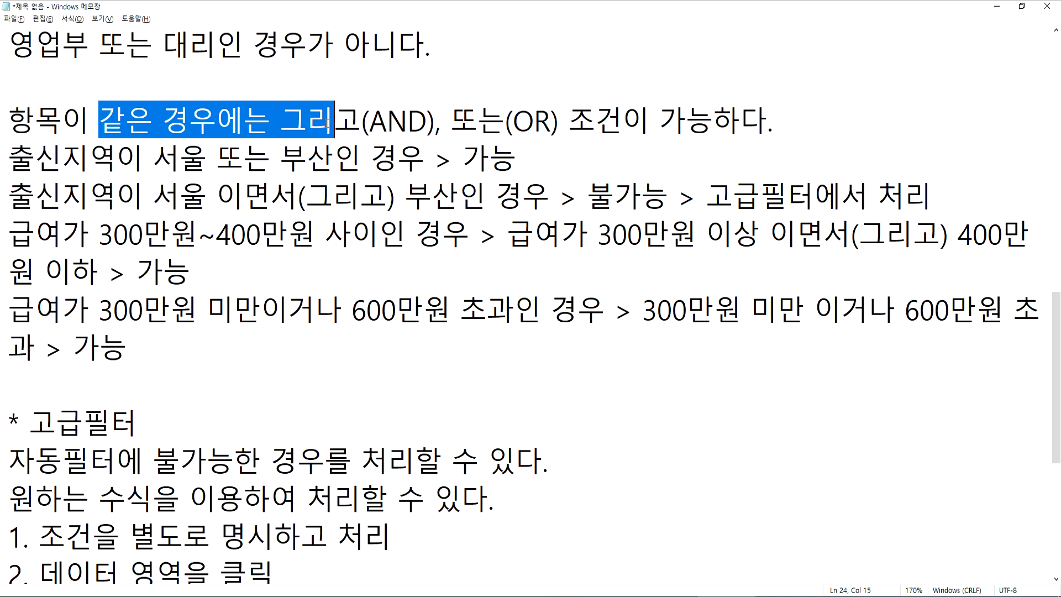
{"action": "left_click_drag", "start_coordinate": [99, 233], "coordinate": [470, 233]}
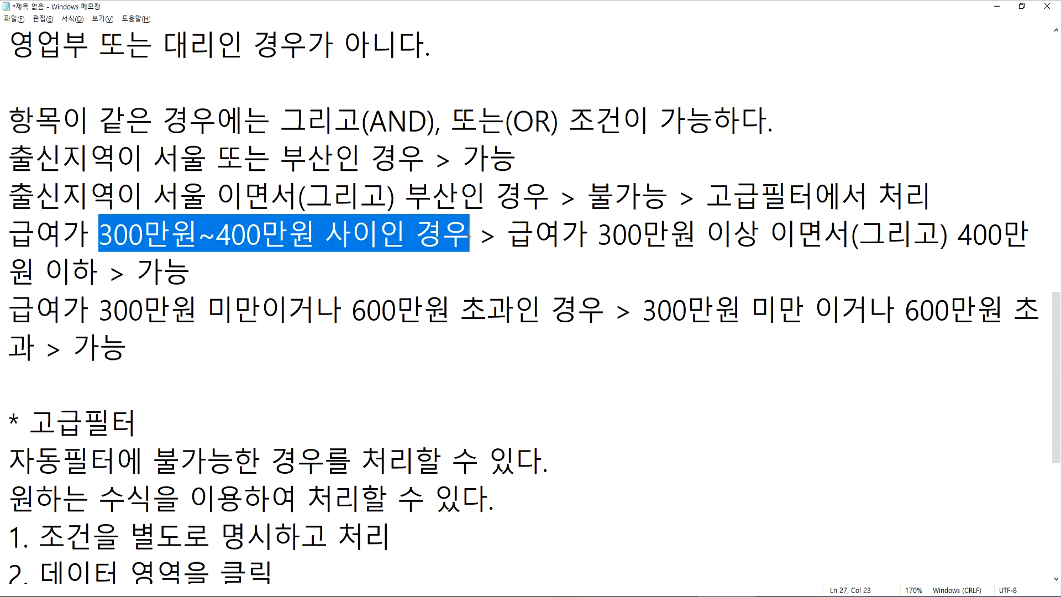
{"action": "key", "text": "alt+Tab"}
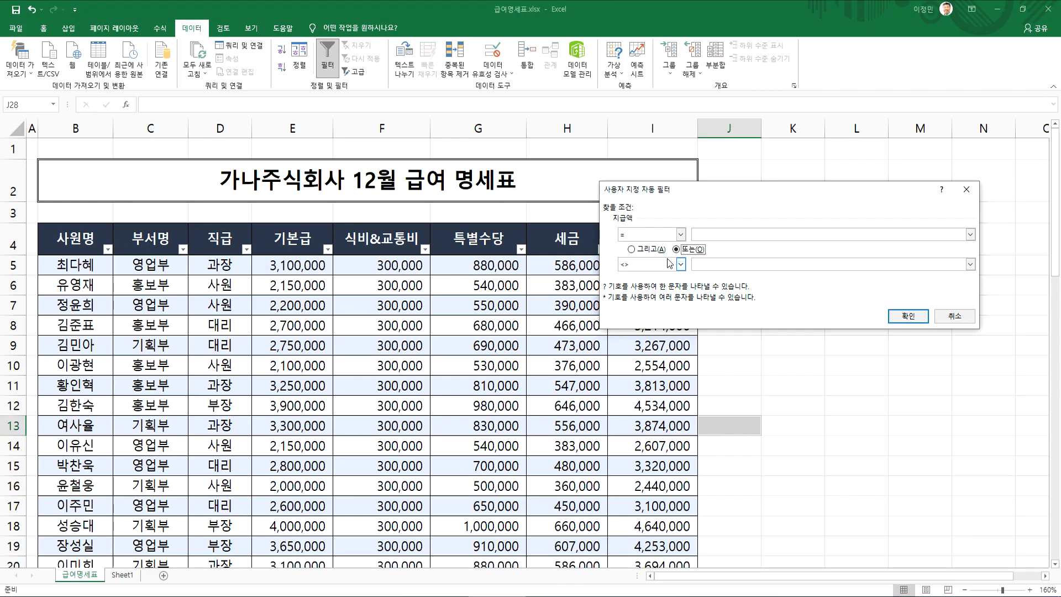
Set the 지급액 custom filter conditions to >= 3000000 그리고 <= 5000000
{"action": "left_click", "coordinate": [635, 251]}
{"action": "left_click", "coordinate": [681, 234]}
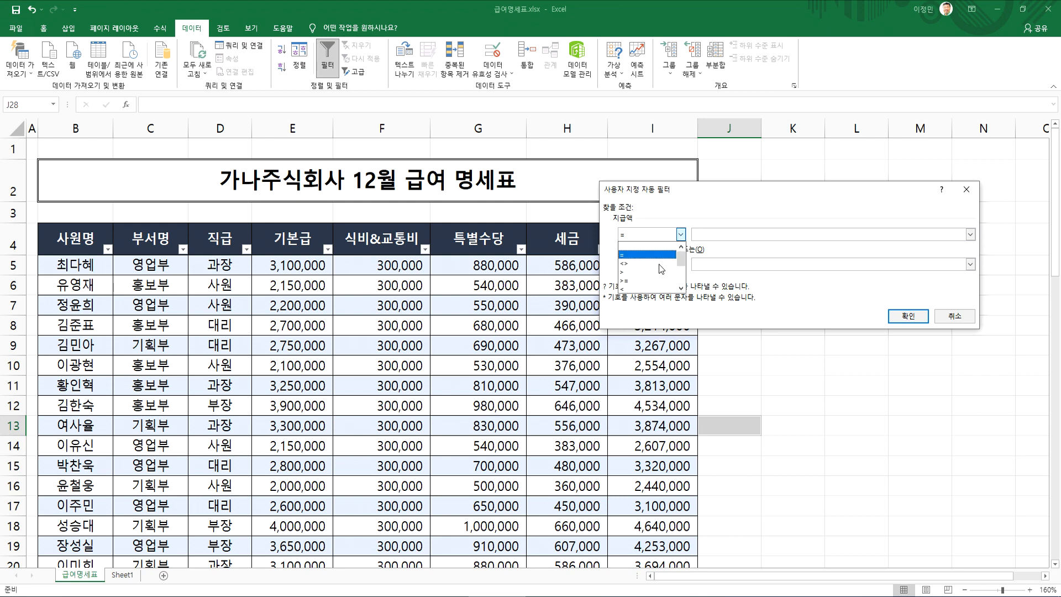
{"action": "left_click", "coordinate": [633, 280]}
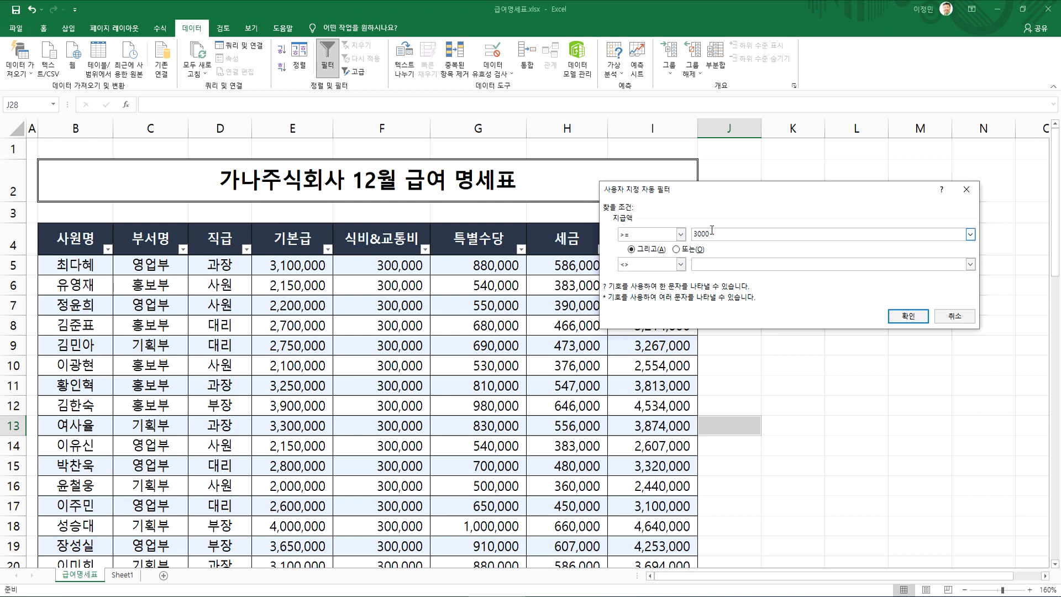
{"action": "left_click", "coordinate": [681, 264]}
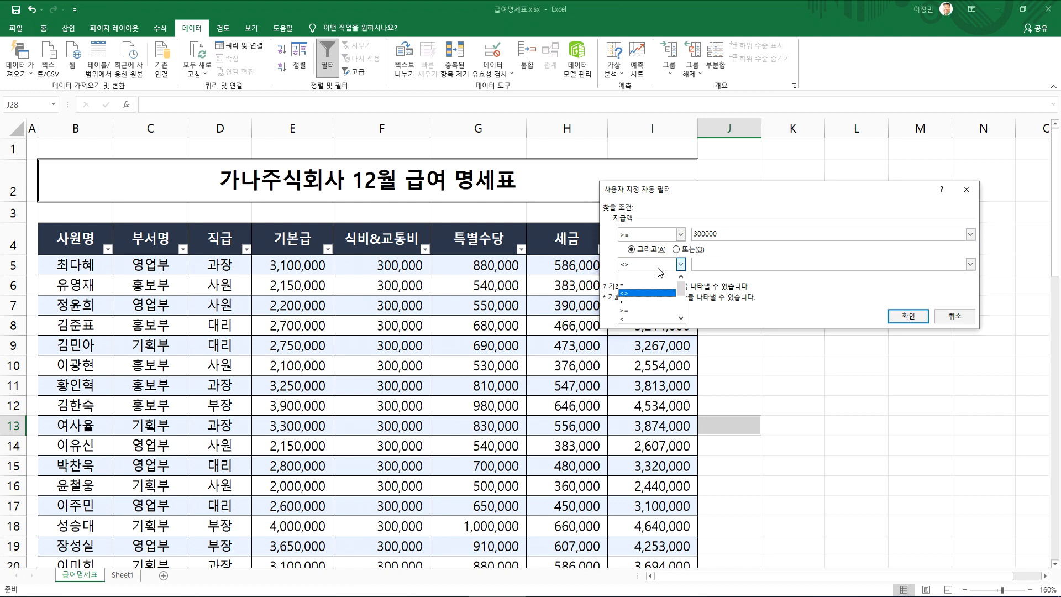
{"action": "scroll", "coordinate": [639, 317], "scroll_direction": "down", "scroll_amount": 1}
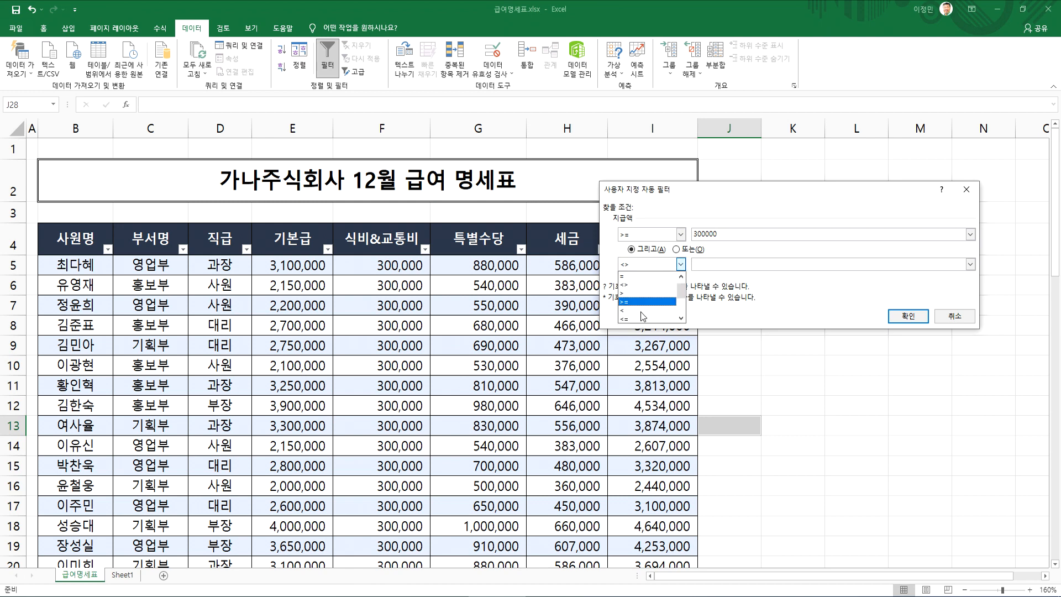
{"action": "left_click", "coordinate": [641, 316]}
{"action": "left_click", "coordinate": [731, 267]}
{"action": "type", "text": "5000000"}
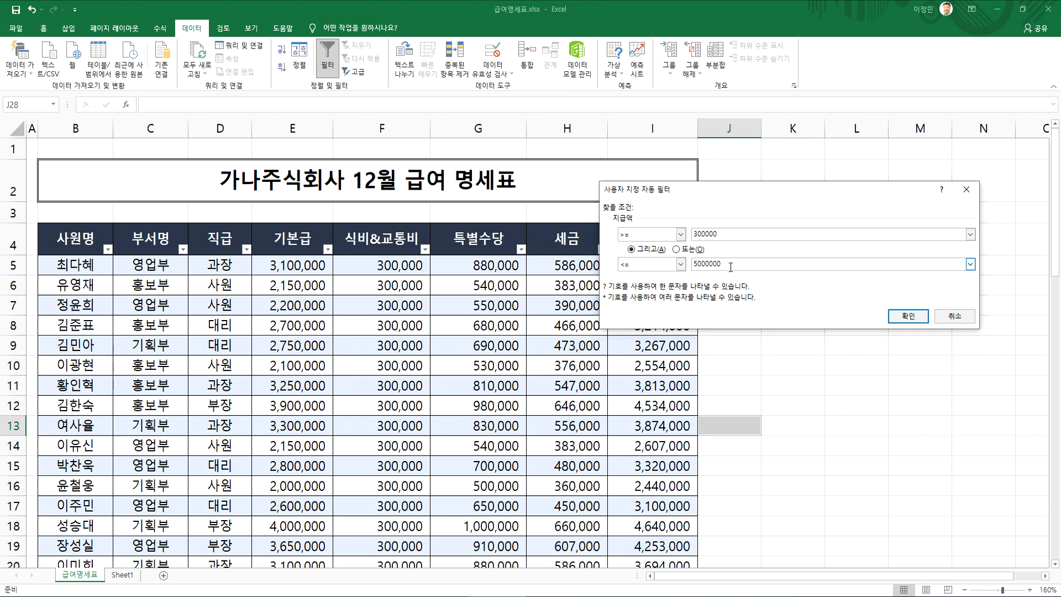
{"action": "left_click", "coordinate": [726, 233]}
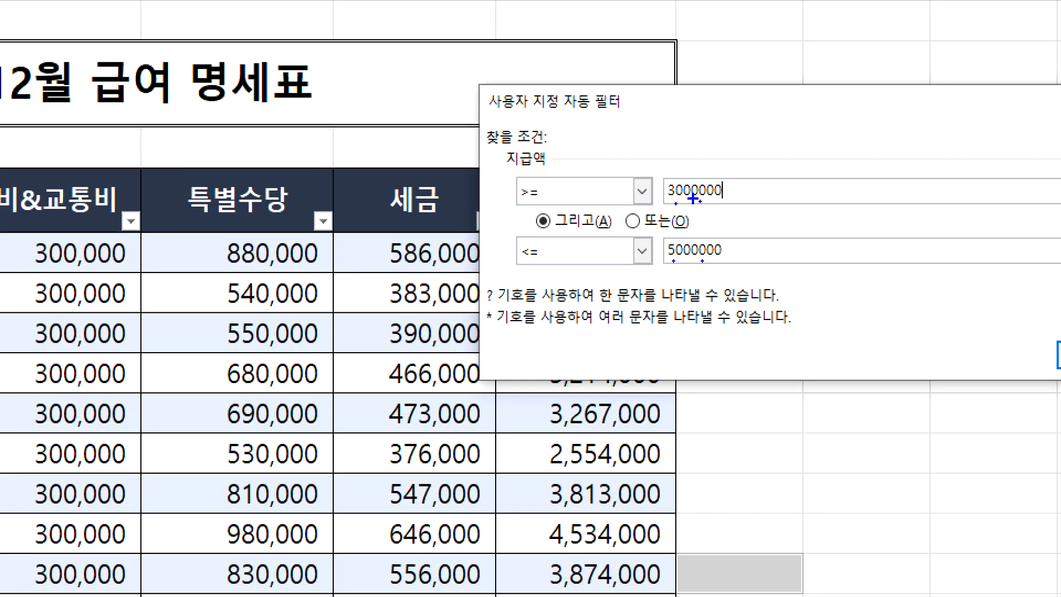
{"action": "left_click_drag", "start_coordinate": [607, 111], "coordinate": [601, 171]}
{"action": "left_click_drag", "start_coordinate": [681, 113], "coordinate": [739, 126]}
{"action": "mouse_move", "coordinate": [800, 89]}
{"action": "left_mouse_down"}
{"action": "mouse_move", "coordinate": [786, 155]}
{"action": "mouse_move", "coordinate": [767, 155]}
{"action": "left_mouse_up"}
{"action": "left_click_drag", "start_coordinate": [780, 103], "coordinate": [835, 103]}
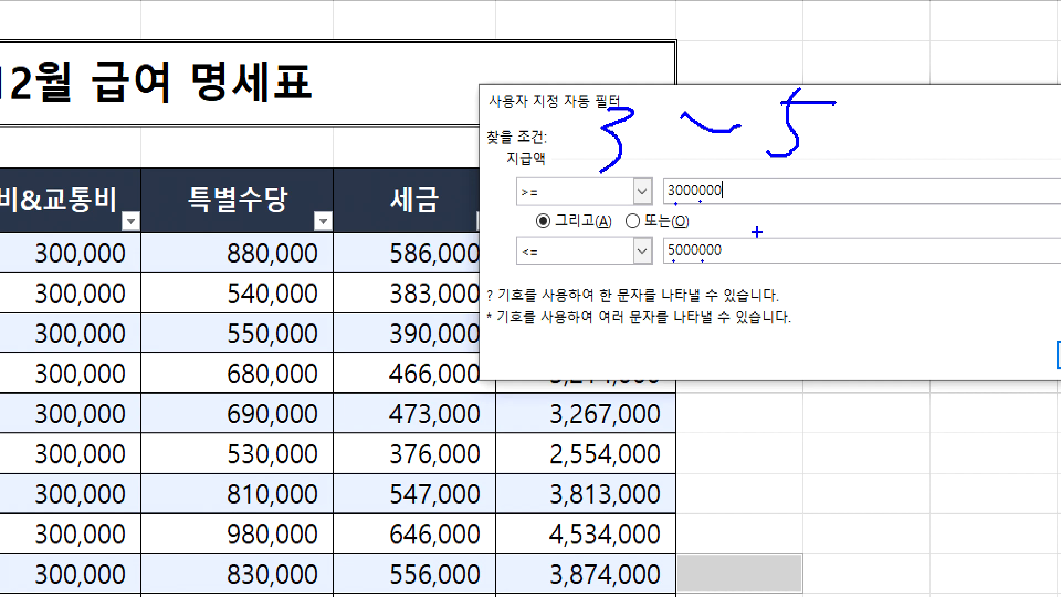
{"action": "key", "text": "Escape"}
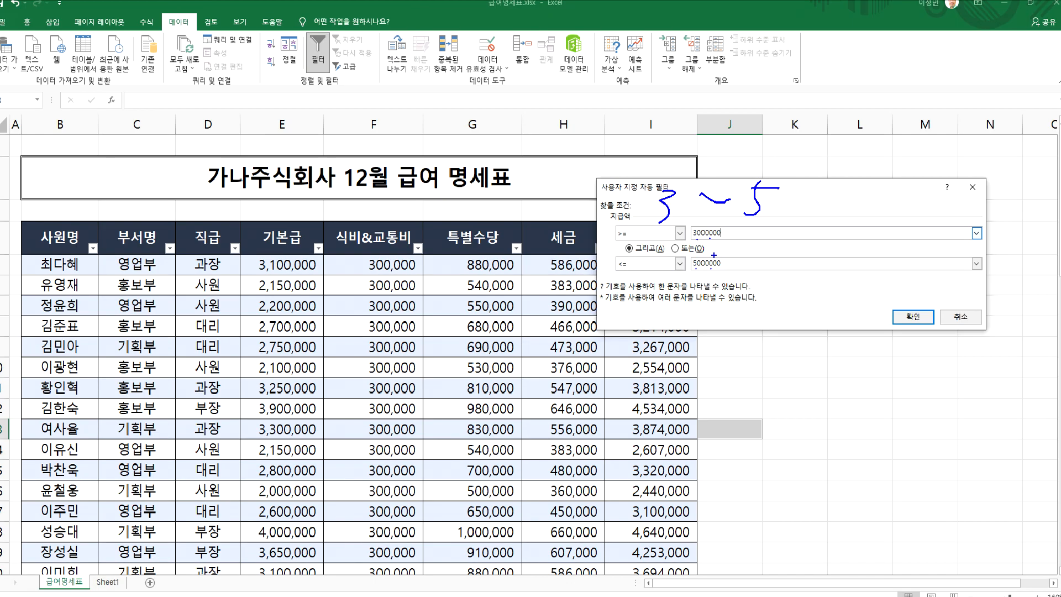
Change the 지급액 custom filter conditions to < 3000000 또는 > 5000000
{"action": "left_click", "coordinate": [681, 235]}
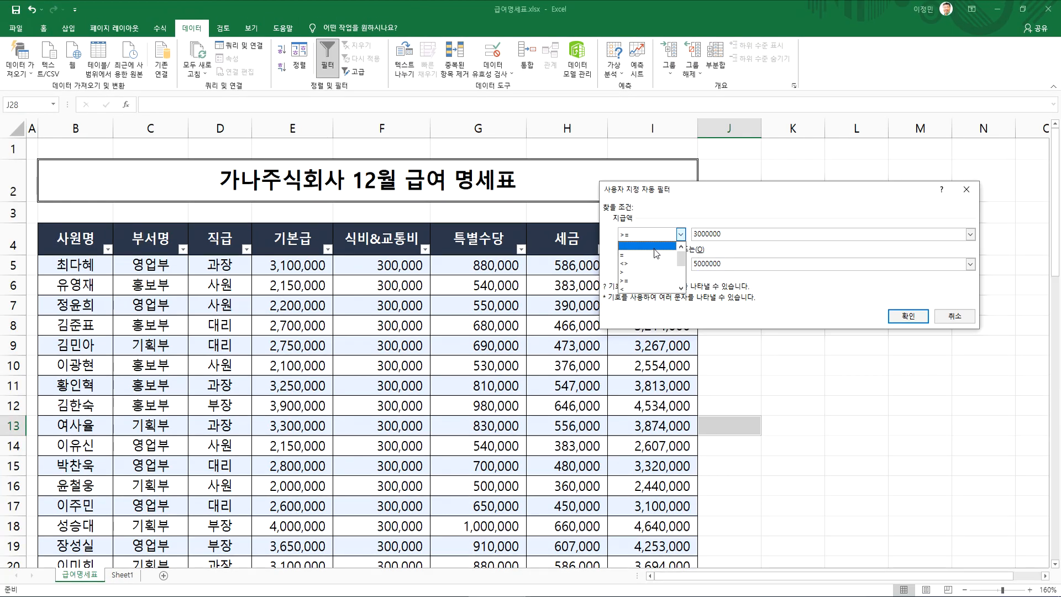
{"action": "left_click", "coordinate": [636, 280]}
{"action": "left_click", "coordinate": [677, 250]}
{"action": "left_click", "coordinate": [681, 264]}
{"action": "left_click", "coordinate": [658, 293]}
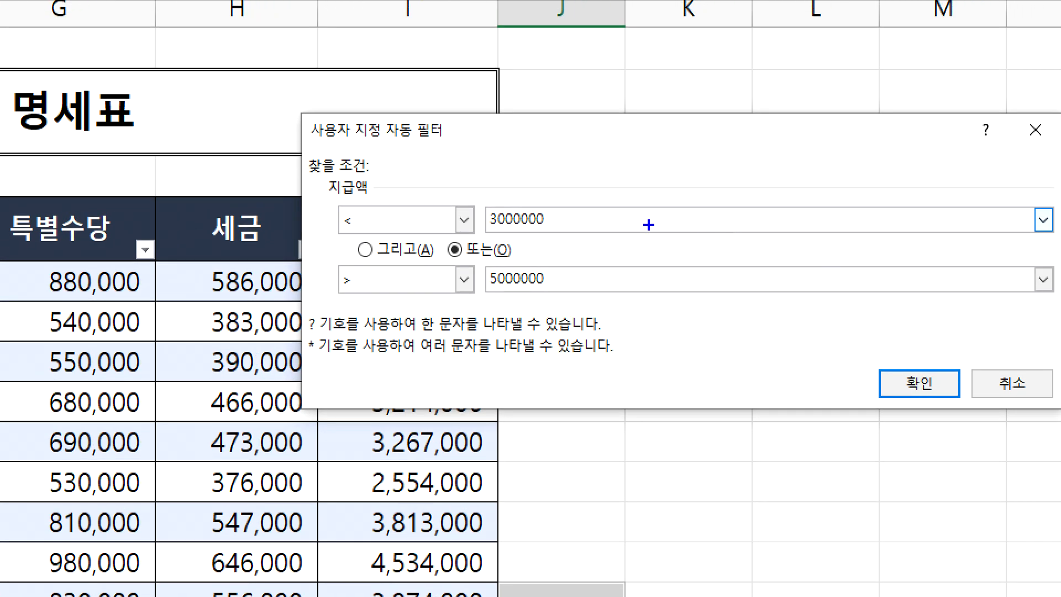
{"action": "left_click_drag", "start_coordinate": [531, 170], "coordinate": [846, 167]}
{"action": "mouse_move", "coordinate": [597, 149]}
{"action": "left_mouse_down"}
{"action": "mouse_move", "coordinate": [598, 195]}
{"action": "mouse_move", "coordinate": [590, 97]}
{"action": "mouse_move", "coordinate": [242, 94]}
{"action": "left_mouse_up"}
{"action": "mouse_move", "coordinate": [332, 76]}
{"action": "left_mouse_down"}
{"action": "mouse_move", "coordinate": [359, 133]}
{"action": "mouse_move", "coordinate": [398, 149]}
{"action": "left_mouse_up"}
{"action": "left_click_drag", "start_coordinate": [477, 115], "coordinate": [469, 141]}
{"action": "mouse_move", "coordinate": [524, 118]}
{"action": "left_mouse_down"}
{"action": "mouse_move", "coordinate": [493, 159]}
{"action": "mouse_move", "coordinate": [525, 151]}
{"action": "left_mouse_up"}
{"action": "mouse_move", "coordinate": [601, 187]}
{"action": "left_mouse_down"}
{"action": "mouse_move", "coordinate": [610, 191]}
{"action": "mouse_move", "coordinate": [600, 233]}
{"action": "left_mouse_up"}
{"action": "mouse_move", "coordinate": [803, 190]}
{"action": "left_mouse_down"}
{"action": "mouse_move", "coordinate": [795, 224]}
{"action": "mouse_move", "coordinate": [781, 234]}
{"action": "left_mouse_up"}
{"action": "mouse_move", "coordinate": [804, 197]}
{"action": "left_mouse_down"}
{"action": "mouse_move", "coordinate": [820, 196]}
{"action": "mouse_move", "coordinate": [800, 96]}
{"action": "mouse_move", "coordinate": [978, 95]}
{"action": "mouse_move", "coordinate": [973, 138]}
{"action": "left_mouse_up"}
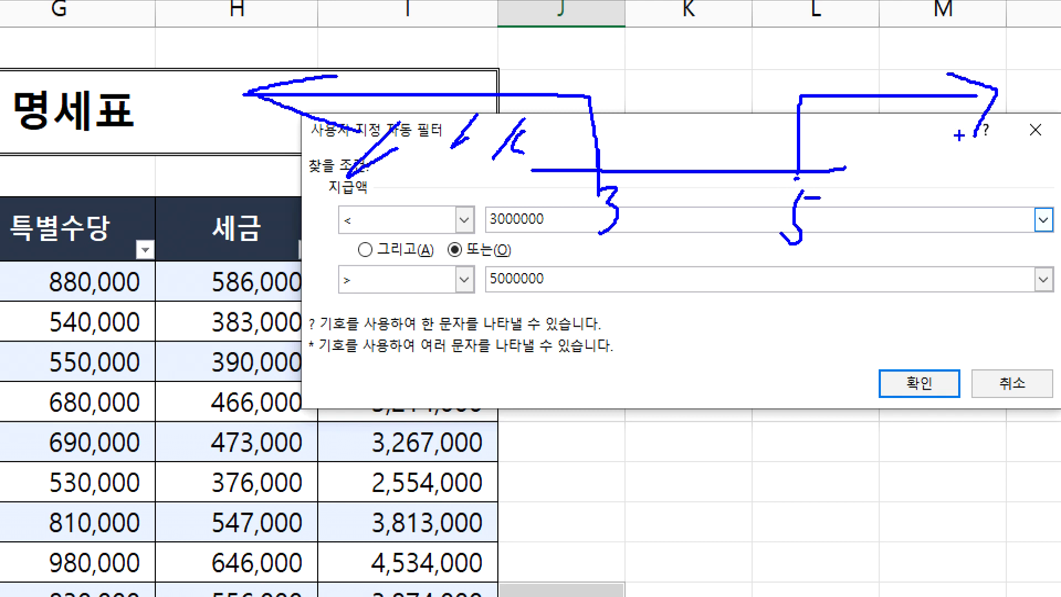
{"action": "left_click_drag", "start_coordinate": [854, 106], "coordinate": [846, 149]}
{"action": "left_click_drag", "start_coordinate": [911, 108], "coordinate": [903, 141]}
{"action": "left_click_drag", "start_coordinate": [953, 104], "coordinate": [937, 164]}
{"action": "left_click_drag", "start_coordinate": [971, 127], "coordinate": [945, 208]}
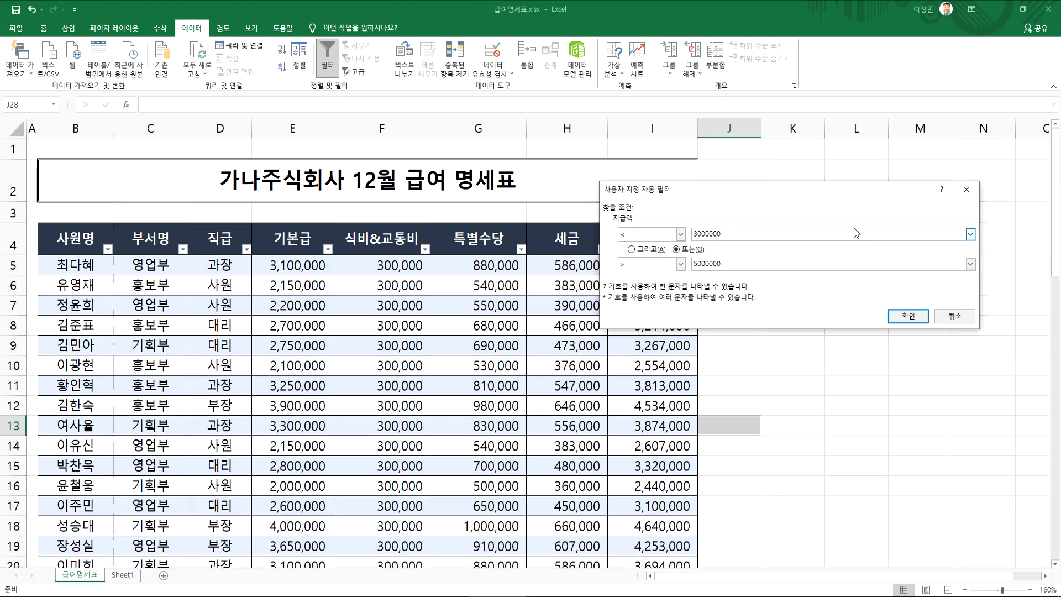
Switch to the Notepad notes and insert three blank lines below the 사용자 지정 정렬 line in the 1교시 section
{"action": "key", "text": "alt+Tab"}
{"action": "scroll", "coordinate": [351, 315], "scroll_direction": "up", "scroll_amount": 7}
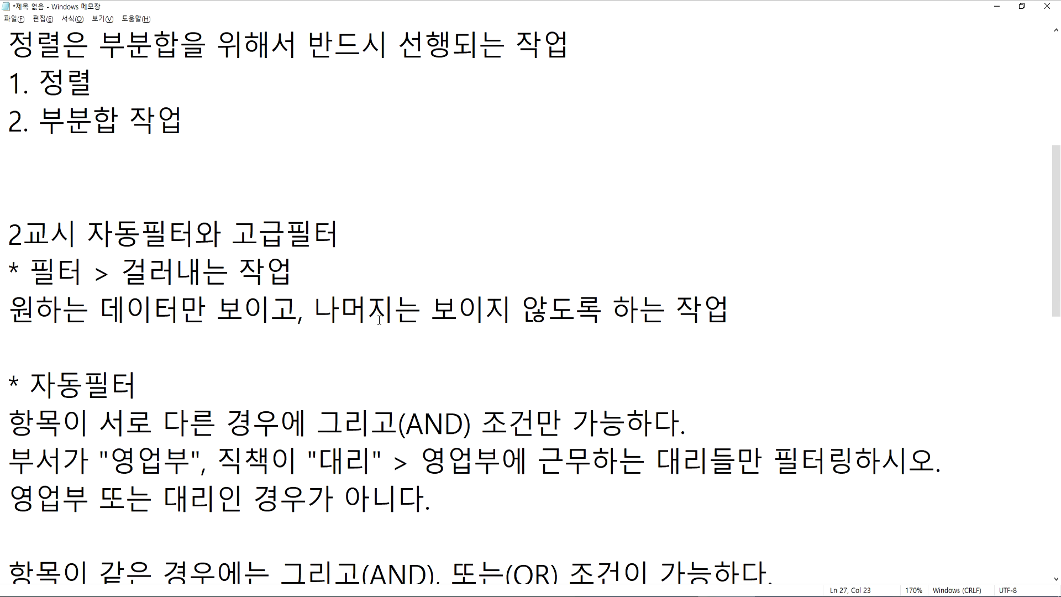
{"action": "scroll", "coordinate": [327, 323], "scroll_direction": "down", "scroll_amount": 1}
{"action": "scroll", "coordinate": [327, 323], "scroll_direction": "up", "scroll_amount": 1}
{"action": "left_click", "coordinate": [194, 293]}
{"action": "key", "text": "Return"}
{"action": "key", "text": "Return"}
{"action": "key", "text": "Return"}
{"action": "left_click", "coordinate": [165, 308]}
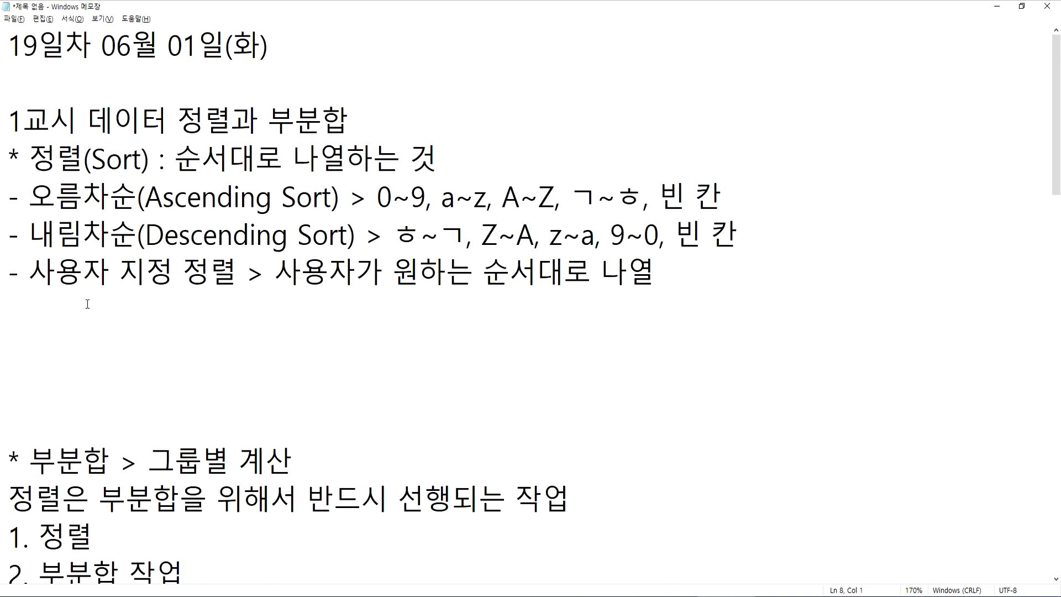
Add the note "정렬을 하는 경우에 단점 > 순서가 흩어진다." directly below the 사용자 지정 정렬 line
{"action": "type", "text": "정렬"}
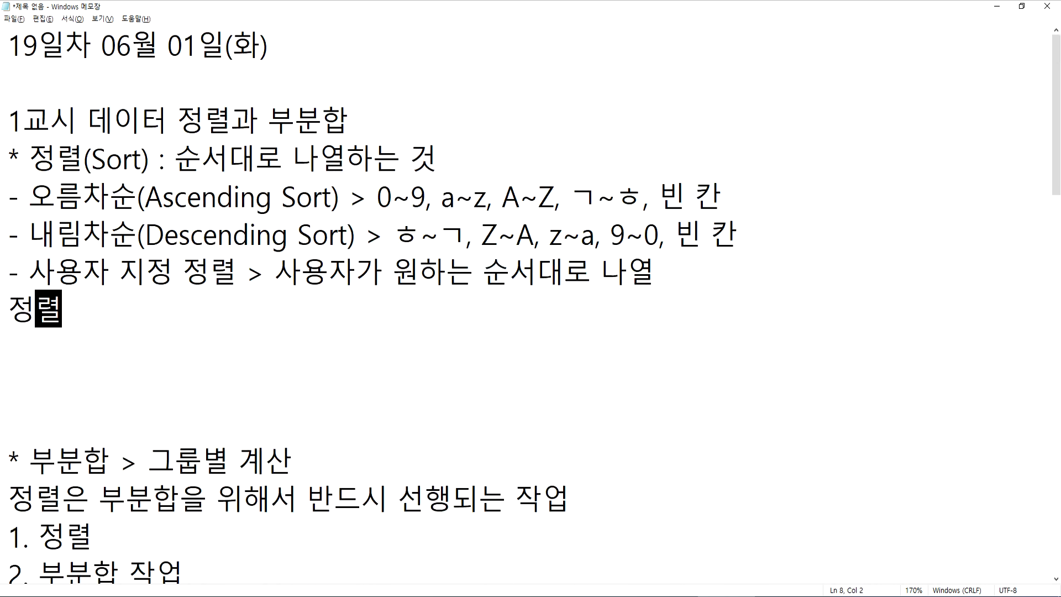
{"action": "type", "text": "을 하는 "}
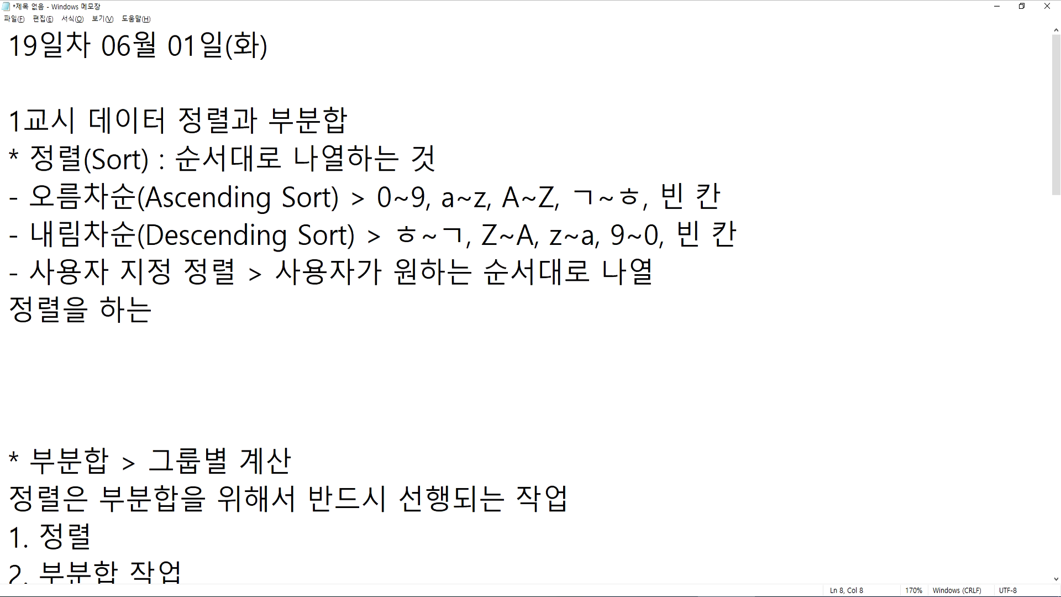
{"action": "type", "text": "경ㅇ우에 "}
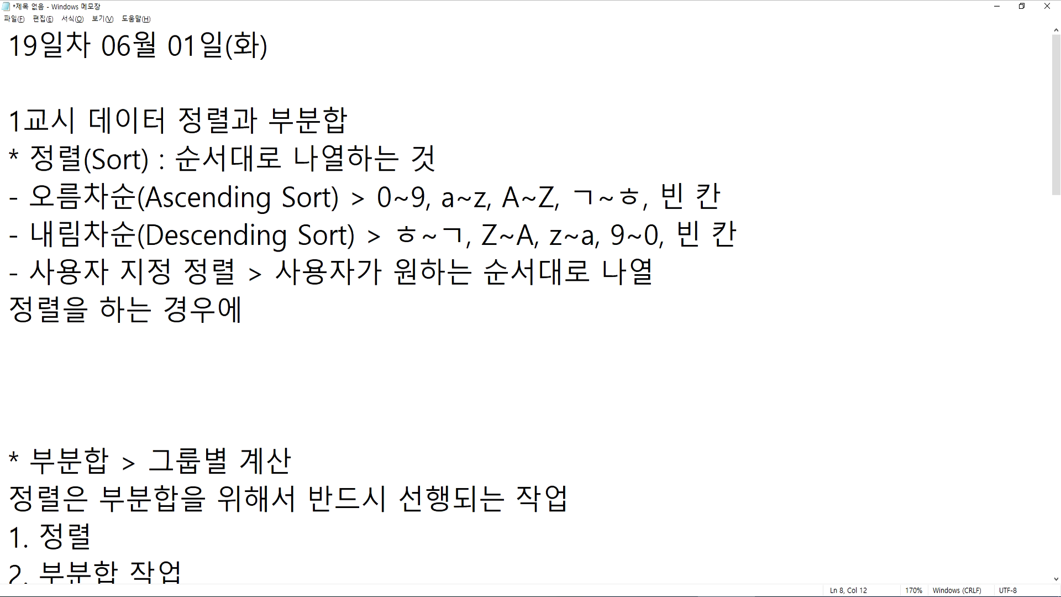
{"action": "type", "text": "다단"}
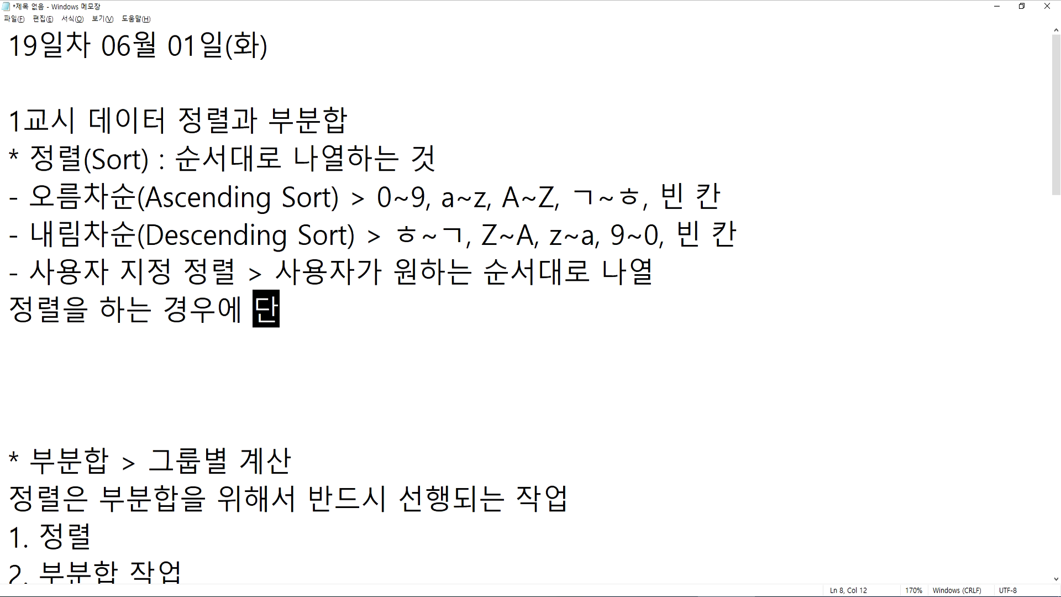
{"action": "type", "text": "점 > ㅅ순서"}
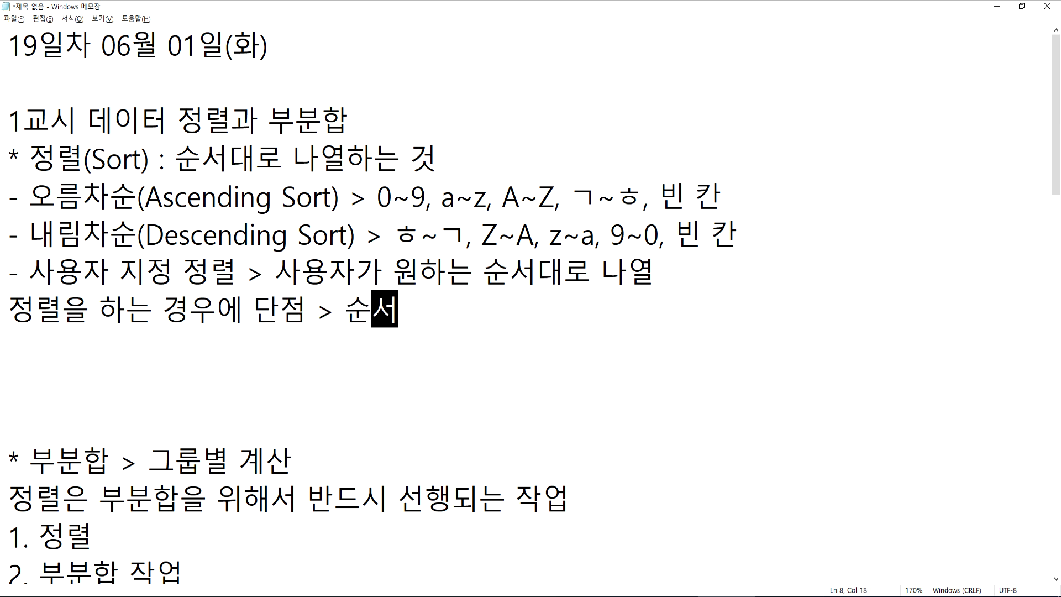
{"action": "type", "text": "가 흩어진다."}
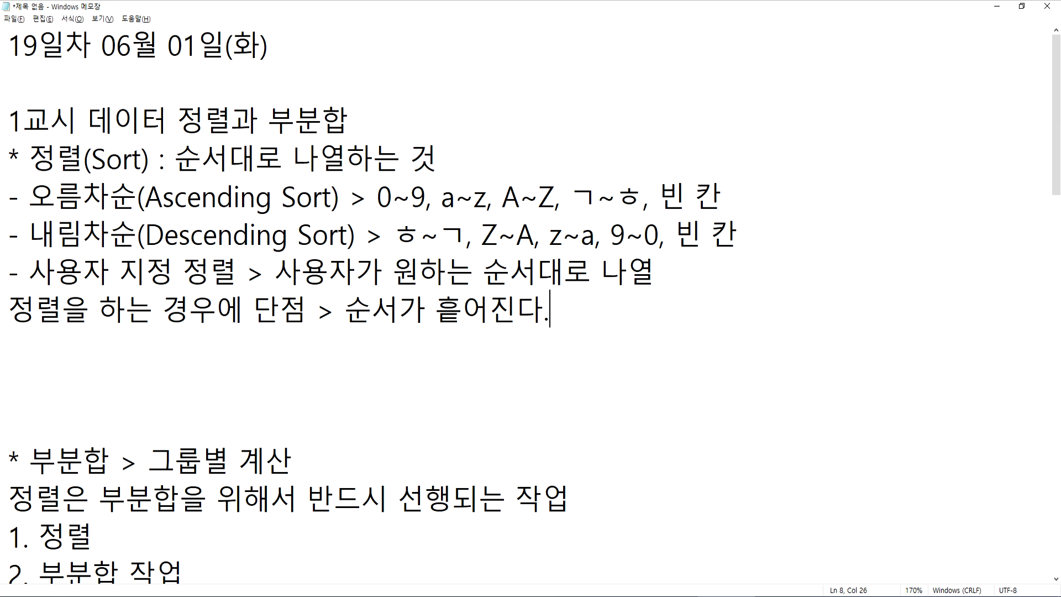
Extend the sorting-drawback note with "원래의 데이터로 복원할 수 있는 대비책이 마련되어야 한다." and start a new line below it
{"action": "type", "text": "원래"}
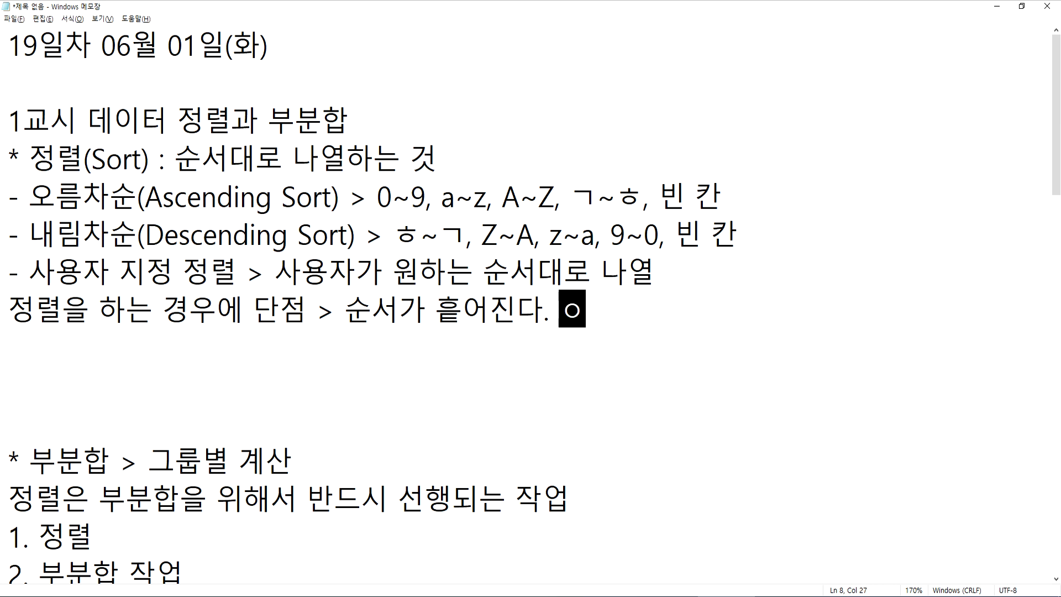
{"action": "type", "text": "의 데이터로 "}
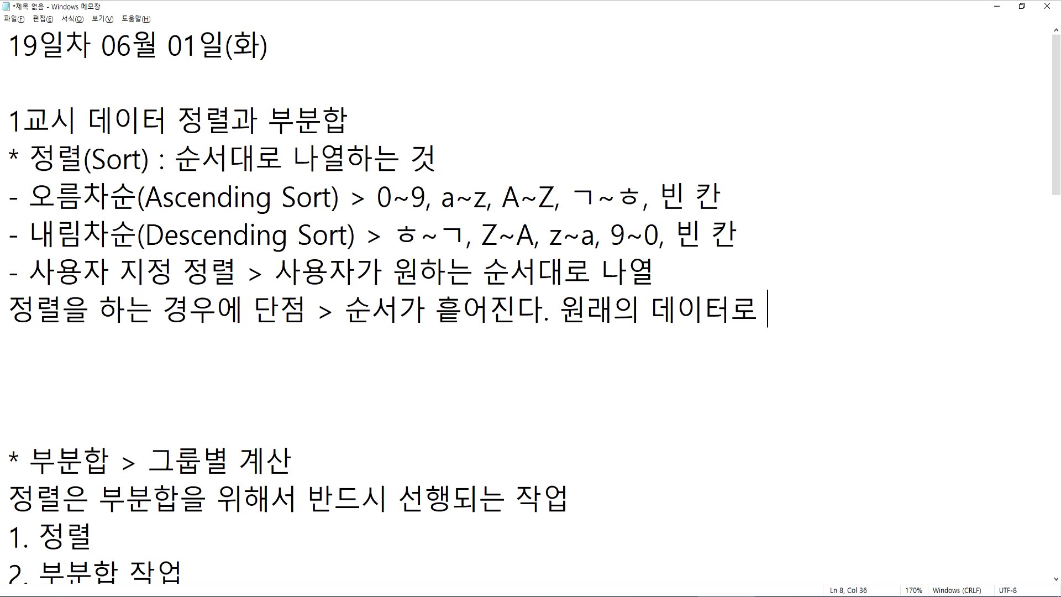
{"action": "type", "text": "복원할 수 있느"}
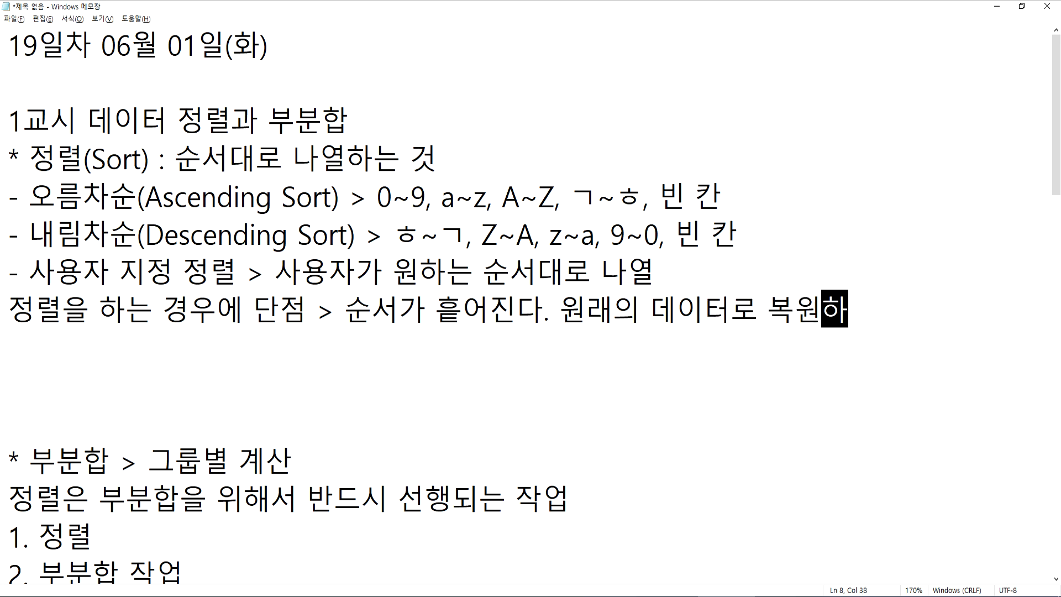
{"action": "type", "text": "ㄴ 대ㅣ"}
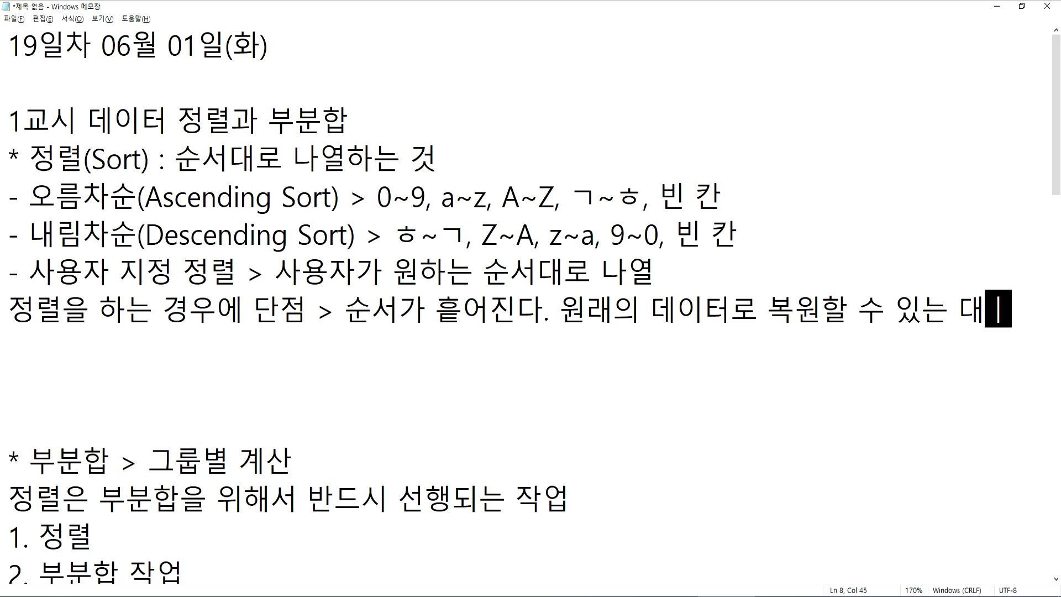
{"action": "type", "text": "책이 "}
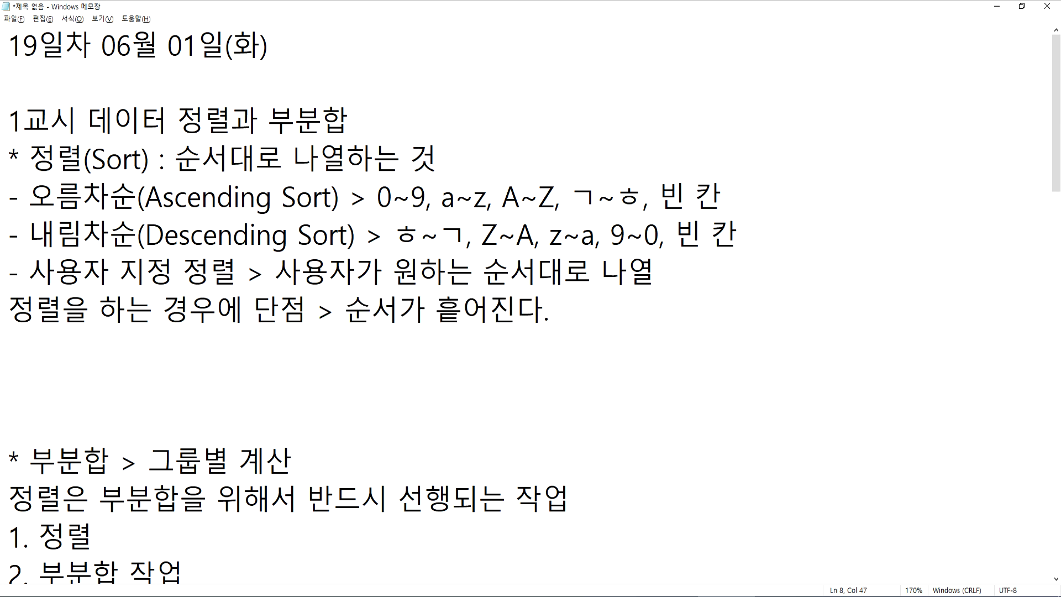
{"action": "type", "text": "마련되어 "}
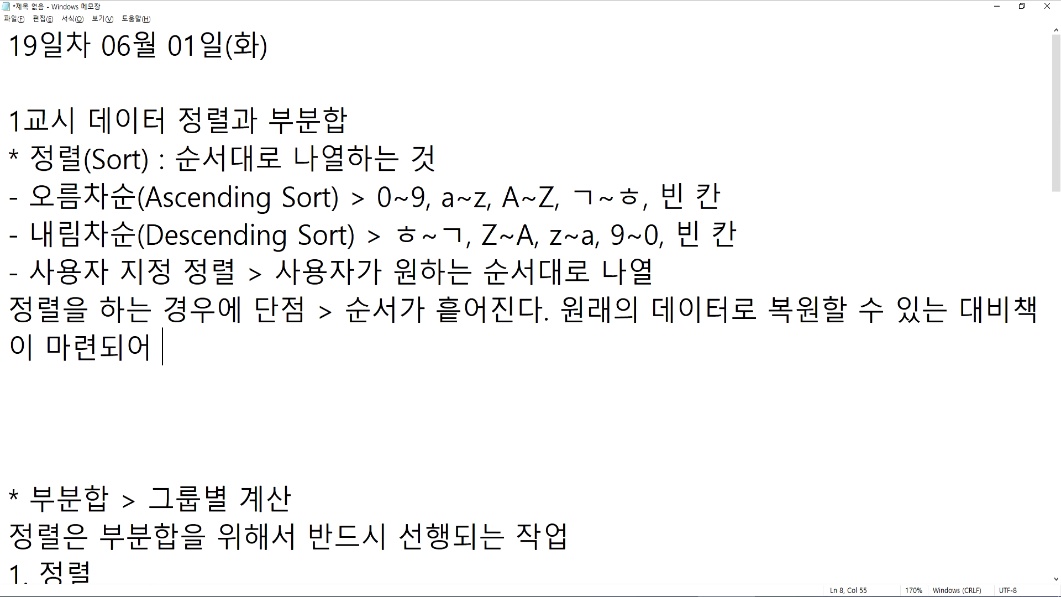
{"action": "type", "text": "야 한다"}
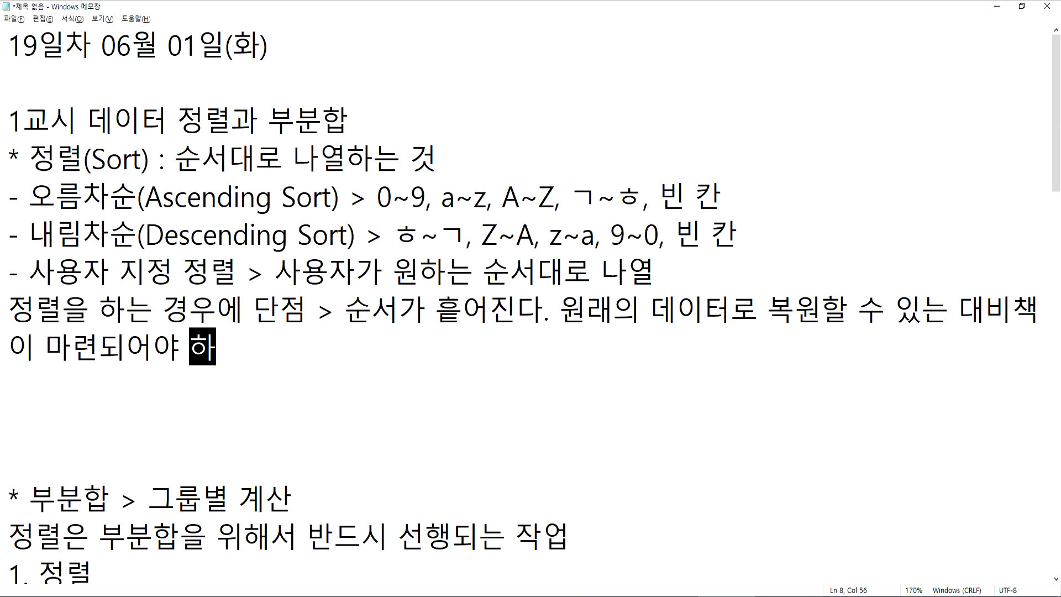
{"action": "type", "text": "."}
{"action": "key", "text": "Return"}
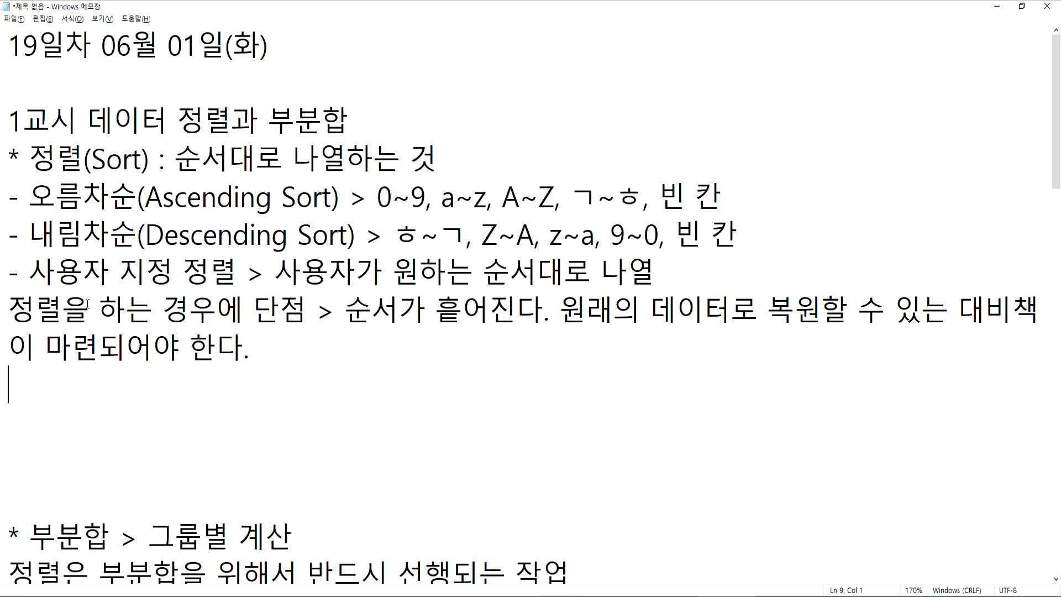
Add the note line "대비책 > 왼쪽에 하나의 열을 생성 > 고유번호를 부여" below the sorting-drawback note
{"action": "type", "text": "대비책"}
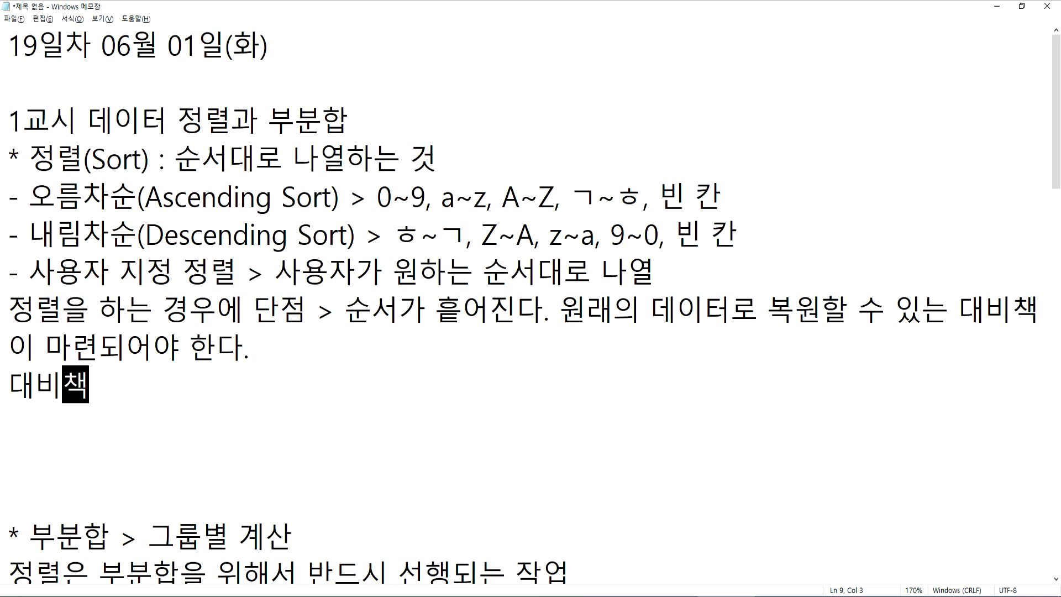
{"action": "type", "text": " > 왼쪼"}
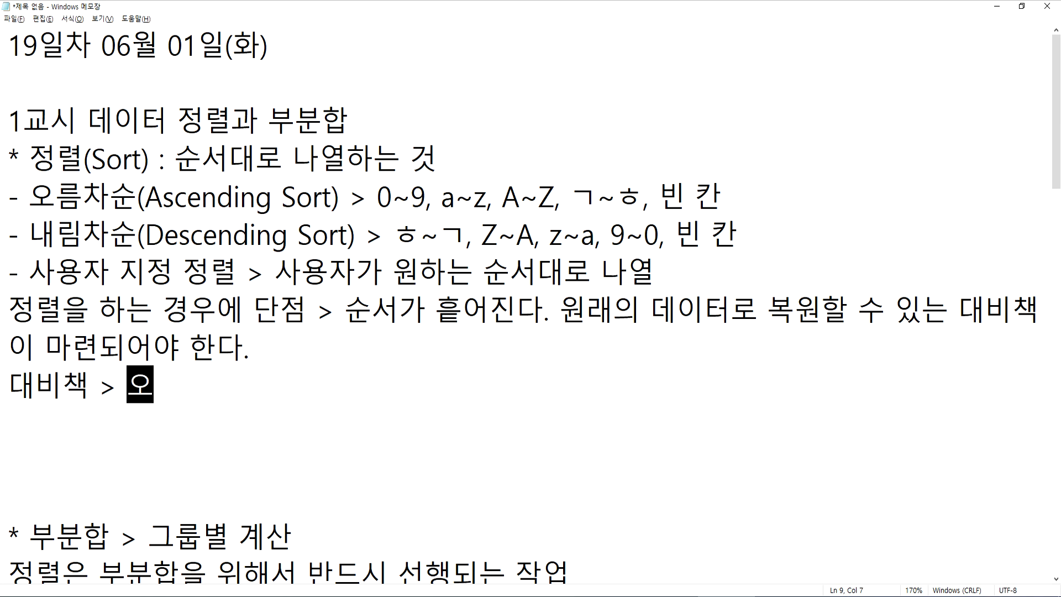
{"action": "type", "text": "ㄱ"}
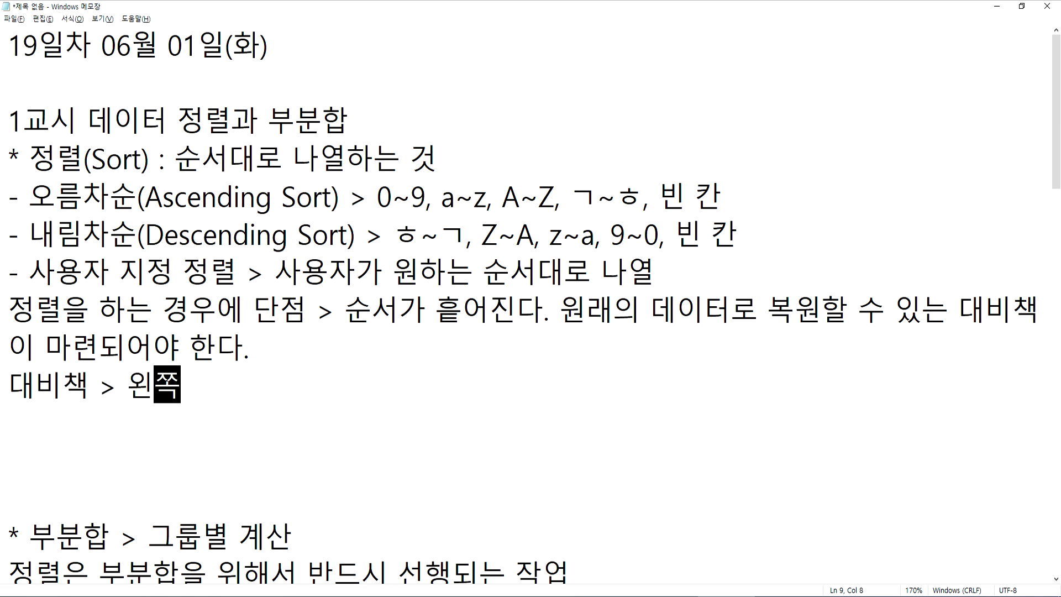
{"action": "type", "text": "에 "}
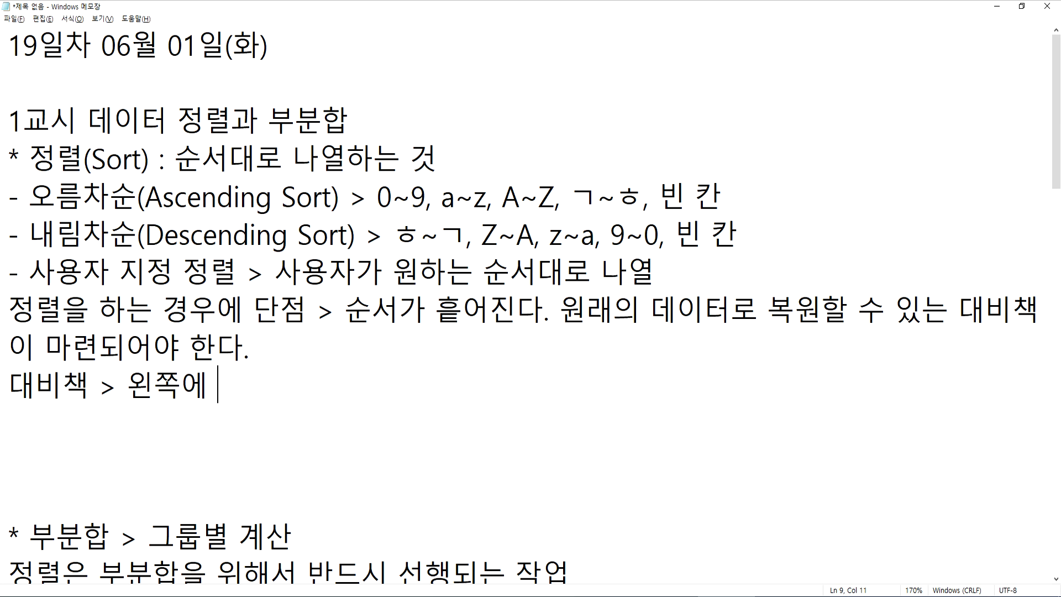
{"action": "type", "text": "하낭ㅢ 열"}
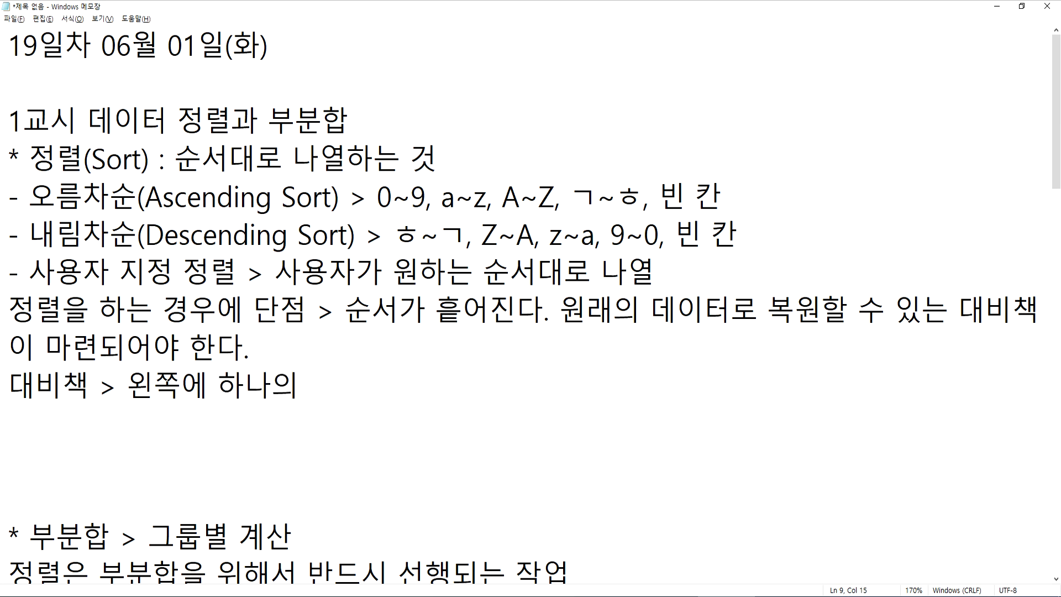
{"action": "type", "text": "을 생성"}
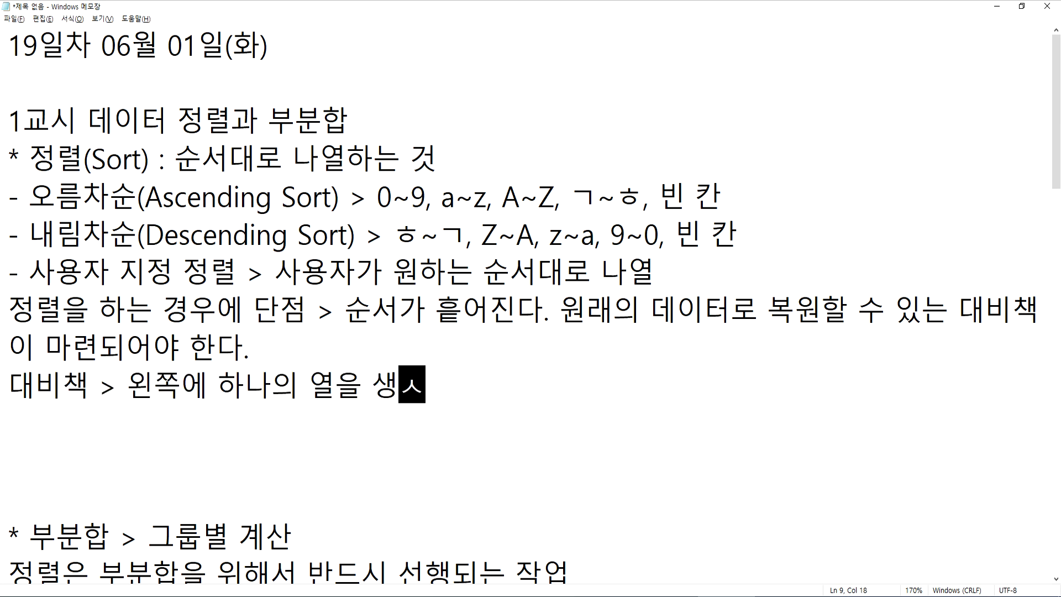
{"action": "type", "text": " >>"}
{"action": "key", "text": "BackSpace"}
{"action": "type", "text": "공ㅠ번호를 붕"}
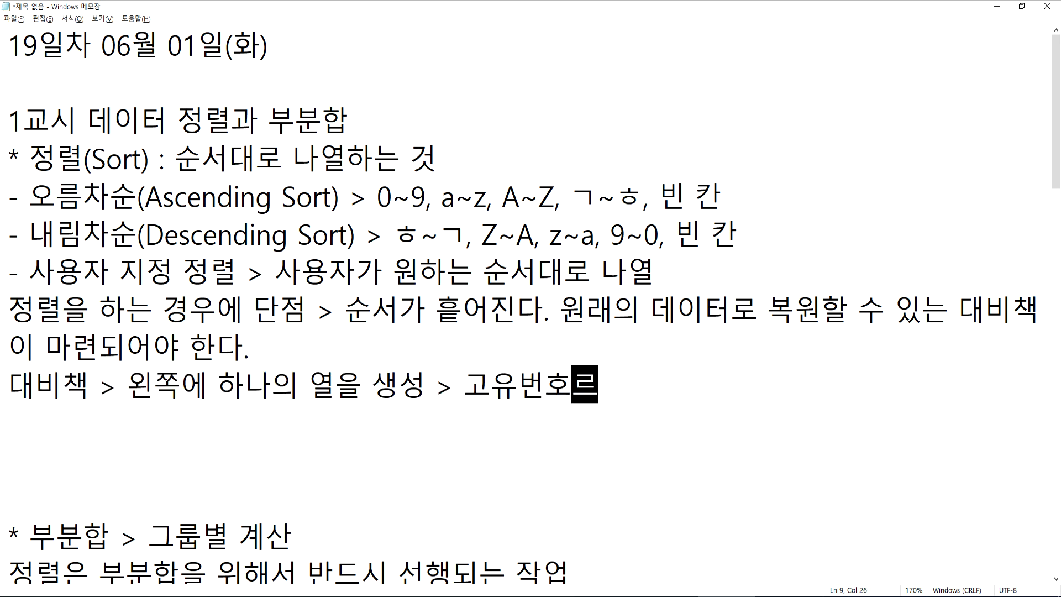
{"action": "type", "text": "ㅕ"}
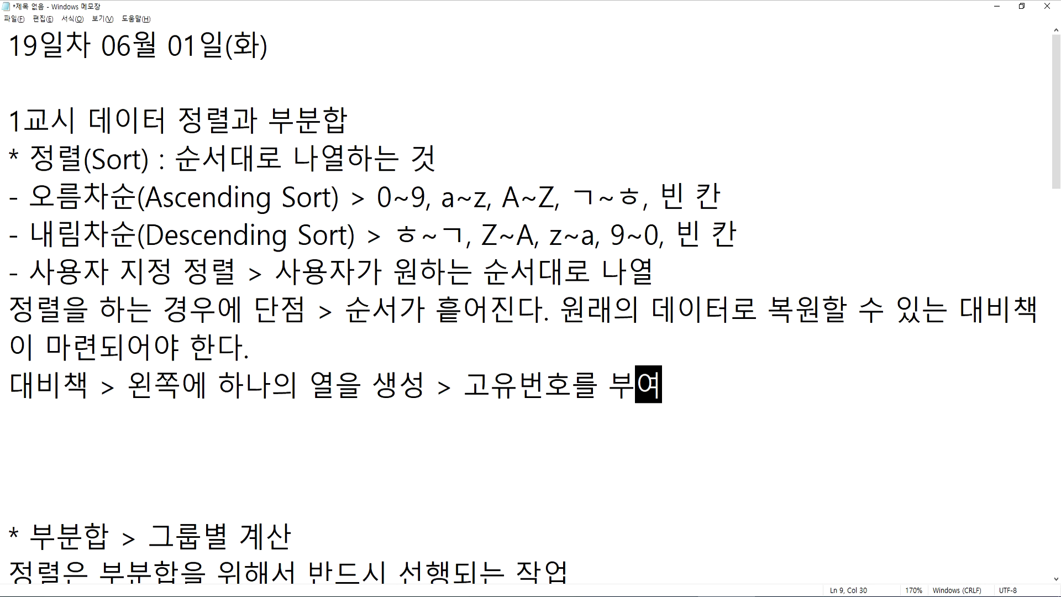
Switch to the Excel payroll workbook, insert a blank column before the 사원명 column, and widen it
{"action": "key", "text": "alt+Tab"}
{"action": "key", "text": "Escape"}
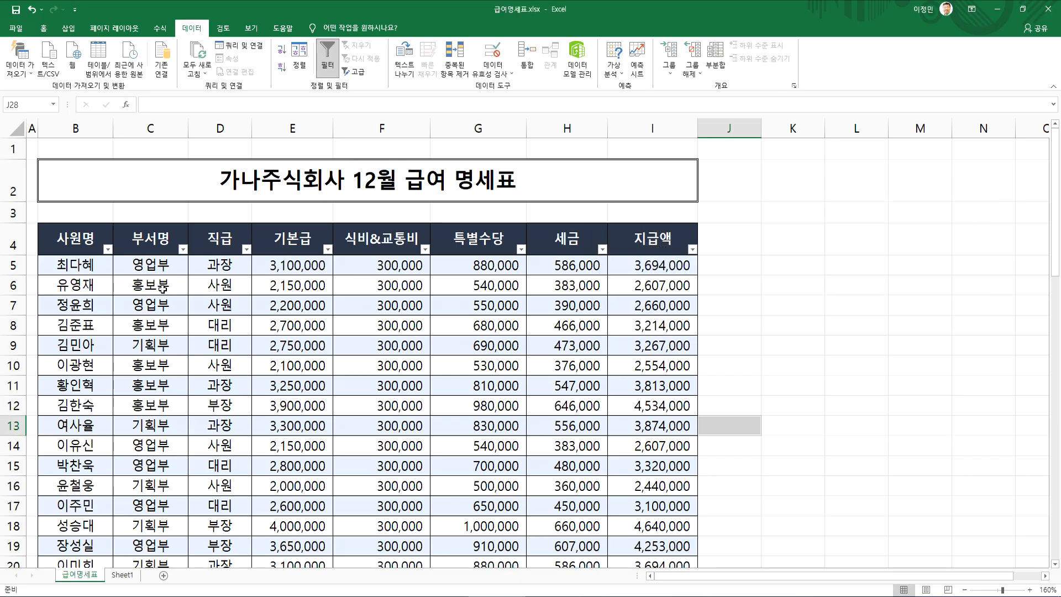
{"action": "left_click", "coordinate": [103, 284]}
{"action": "scroll", "coordinate": [99, 290], "scroll_direction": "down", "scroll_amount": 4}
{"action": "scroll", "coordinate": [99, 290], "scroll_direction": "up", "scroll_amount": 4}
{"action": "left_click", "coordinate": [88, 128]}
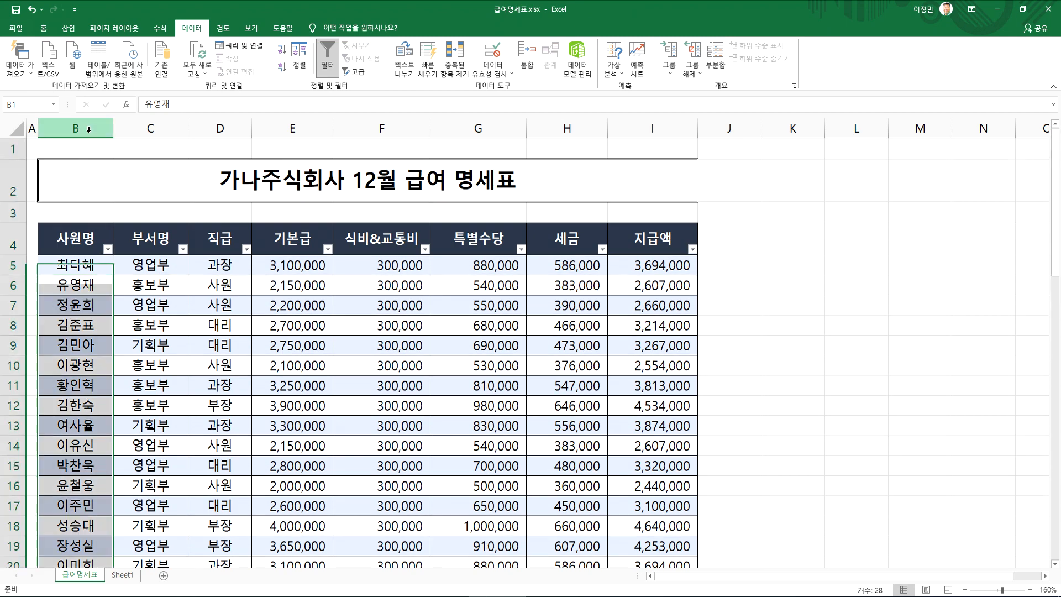
{"action": "right_click", "coordinate": [88, 129]}
{"action": "left_click", "coordinate": [124, 214]}
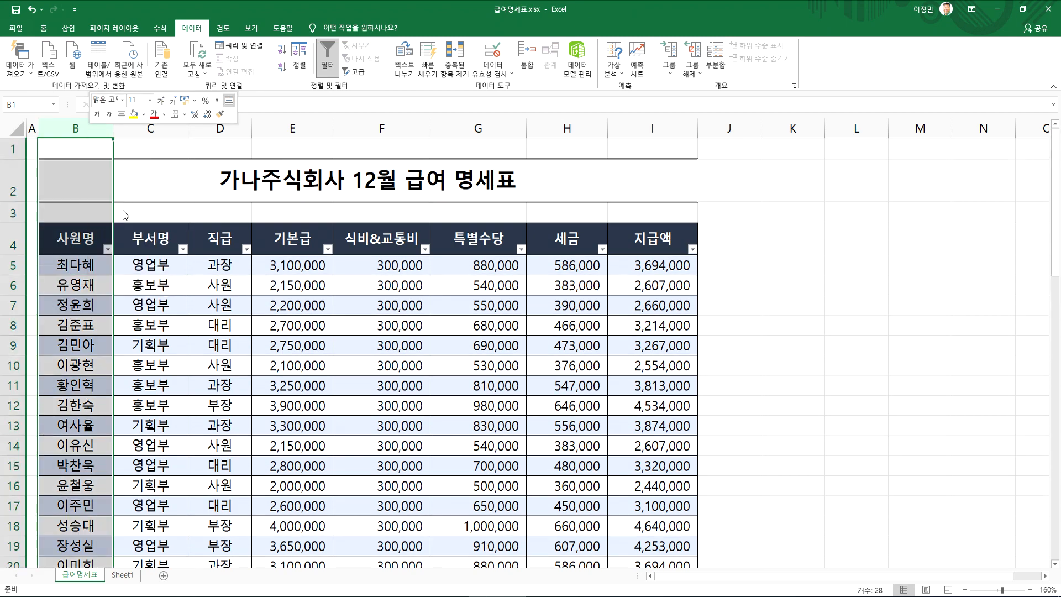
{"action": "left_click_drag", "start_coordinate": [41, 132], "coordinate": [103, 132]}
Enter the header No in B4 and the starting number 1 in B5 of the new column
{"action": "left_click", "coordinate": [74, 239]}
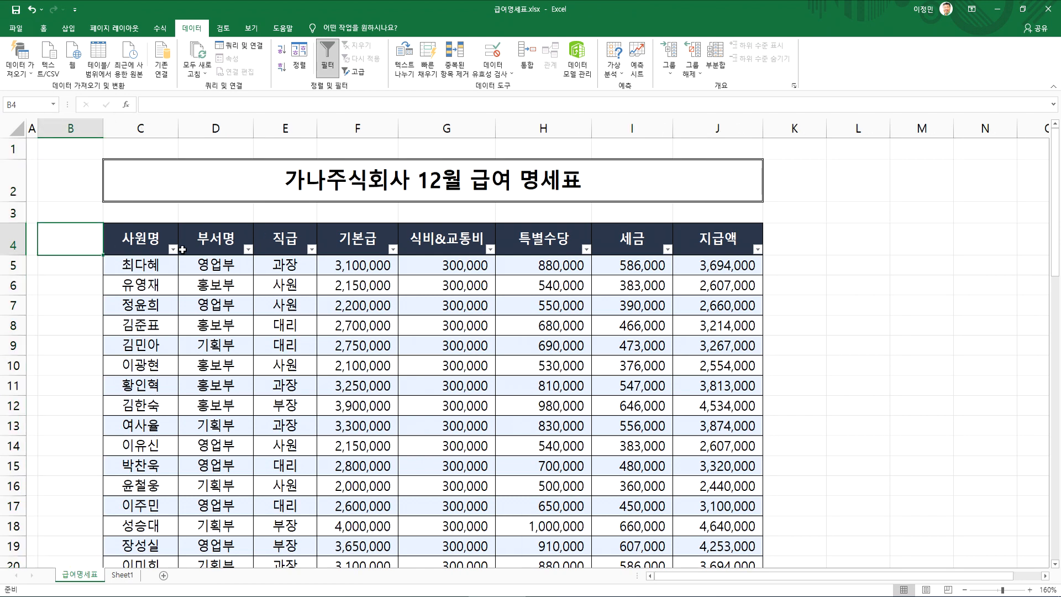
{"action": "type", "text": "no"}
{"action": "key", "text": "Return"}
{"action": "key", "text": "Up"}
{"action": "type", "text": "No"}
{"action": "key", "text": "Return"}
{"action": "type", "text": "1"}
{"action": "key", "text": "Return"}
Fill the No column from B5 down to B30 as a series numbered 1 to 26
{"action": "left_click", "coordinate": [78, 268]}
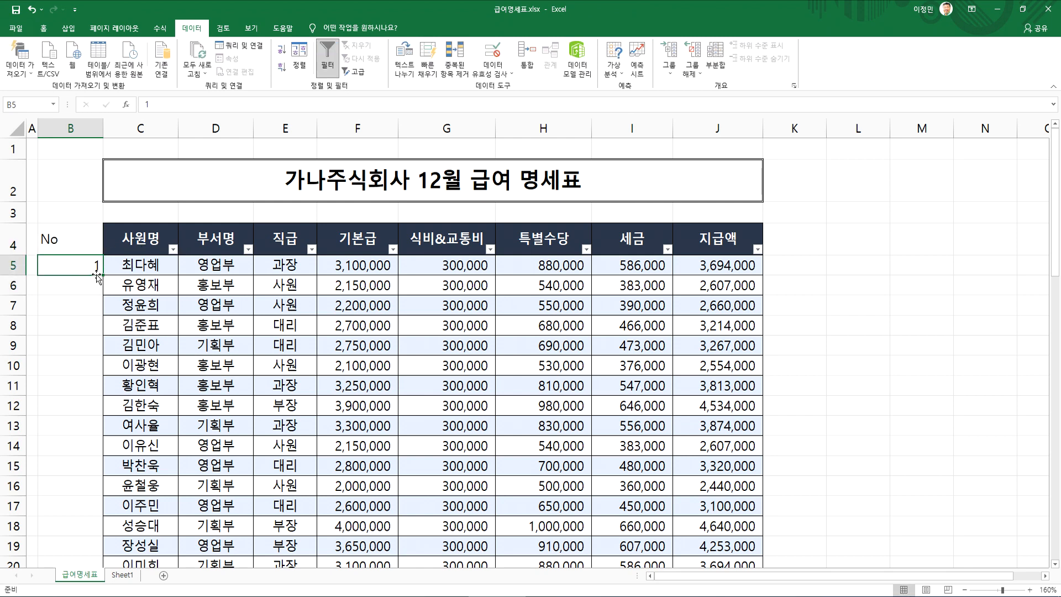
{"action": "double_click", "coordinate": [102, 275]}
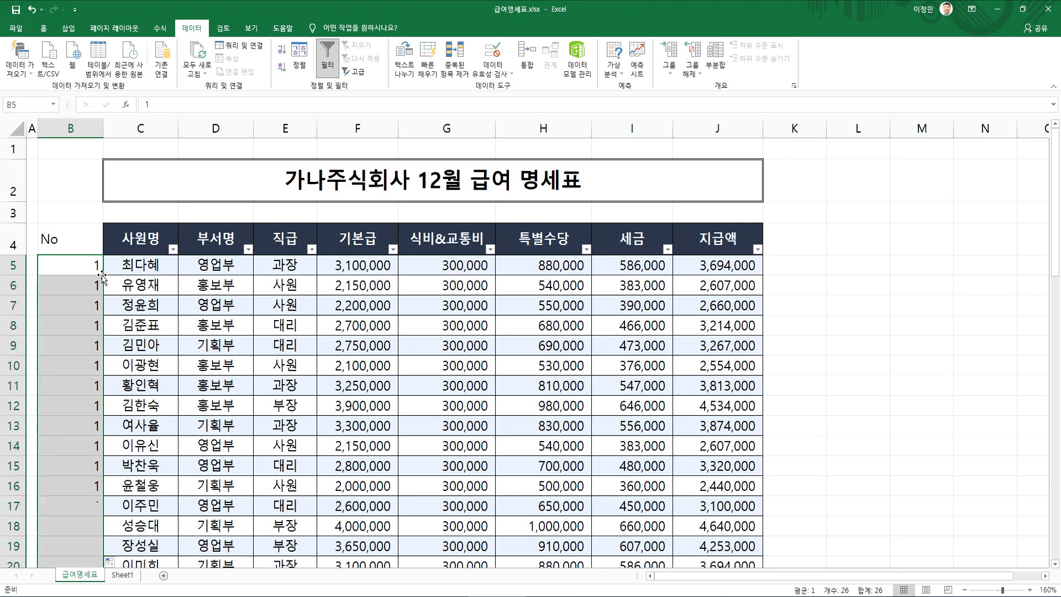
{"action": "scroll", "coordinate": [94, 293], "scroll_direction": "down", "scroll_amount": 2}
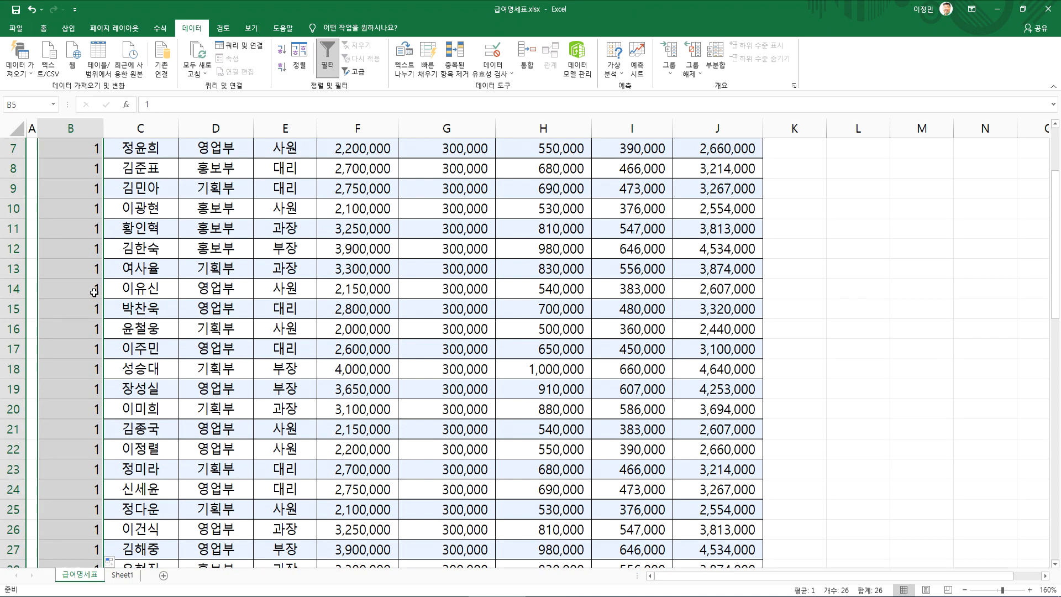
{"action": "scroll", "coordinate": [94, 292], "scroll_direction": "down", "scroll_amount": 5}
{"action": "left_click", "coordinate": [116, 327]}
{"action": "left_click", "coordinate": [134, 354]}
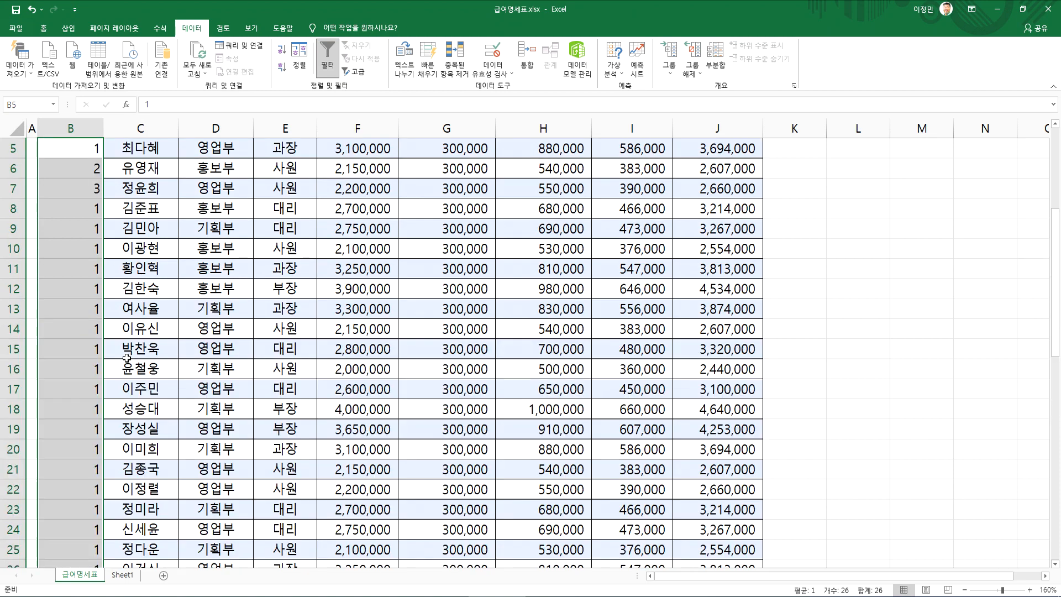
{"action": "scroll", "coordinate": [113, 367], "scroll_direction": "down", "scroll_amount": 4}
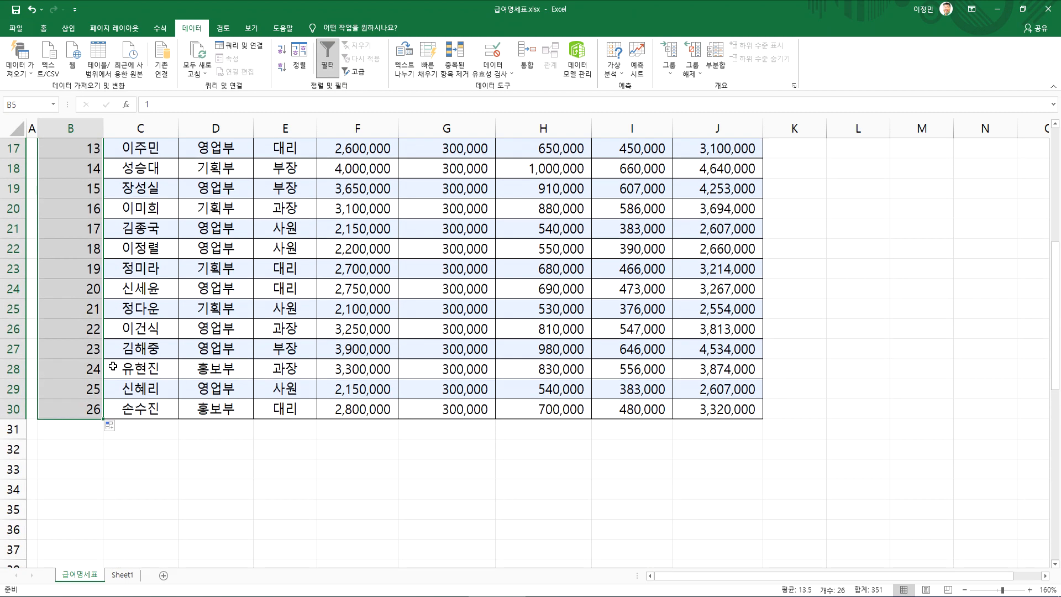
{"action": "scroll", "coordinate": [113, 365], "scroll_direction": "up", "scroll_amount": 5}
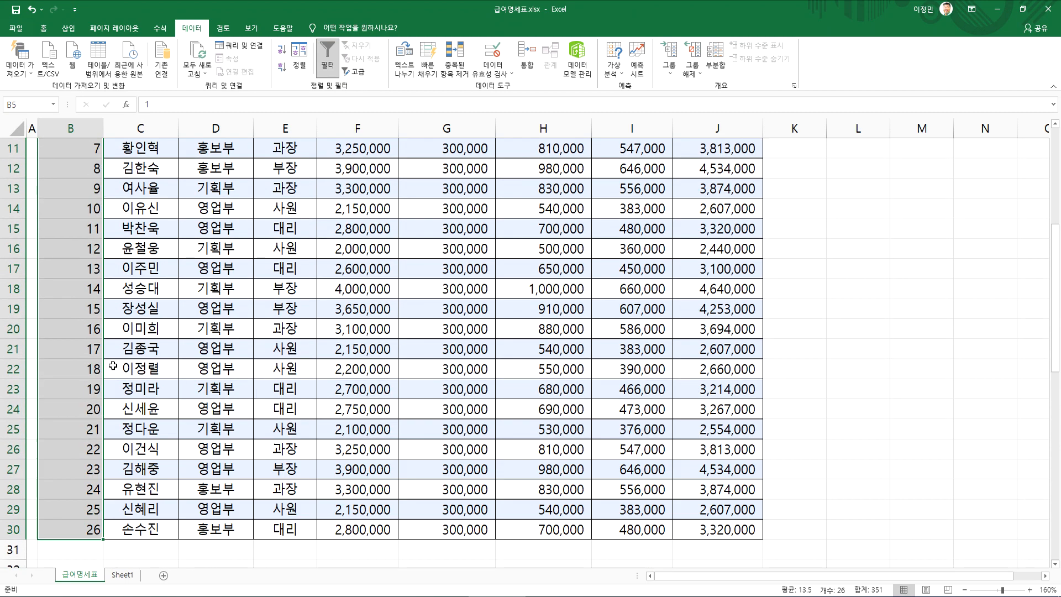
{"action": "left_click", "coordinate": [73, 265]}
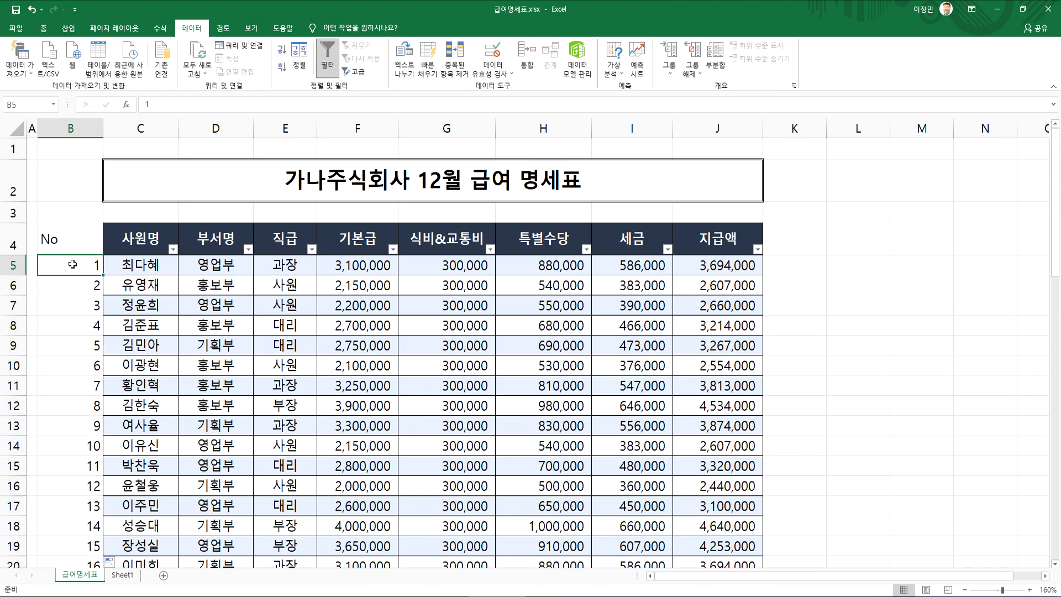
Copy the formatting of the whole 사원명 column onto the No column with Format Painter
{"action": "left_click", "coordinate": [140, 128]}
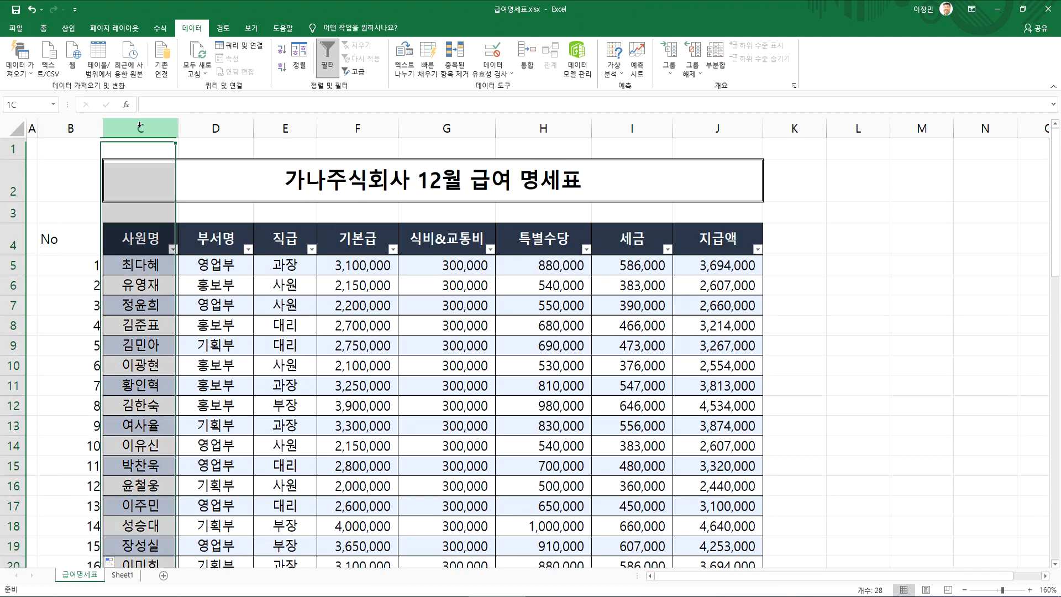
{"action": "left_click", "coordinate": [44, 28]}
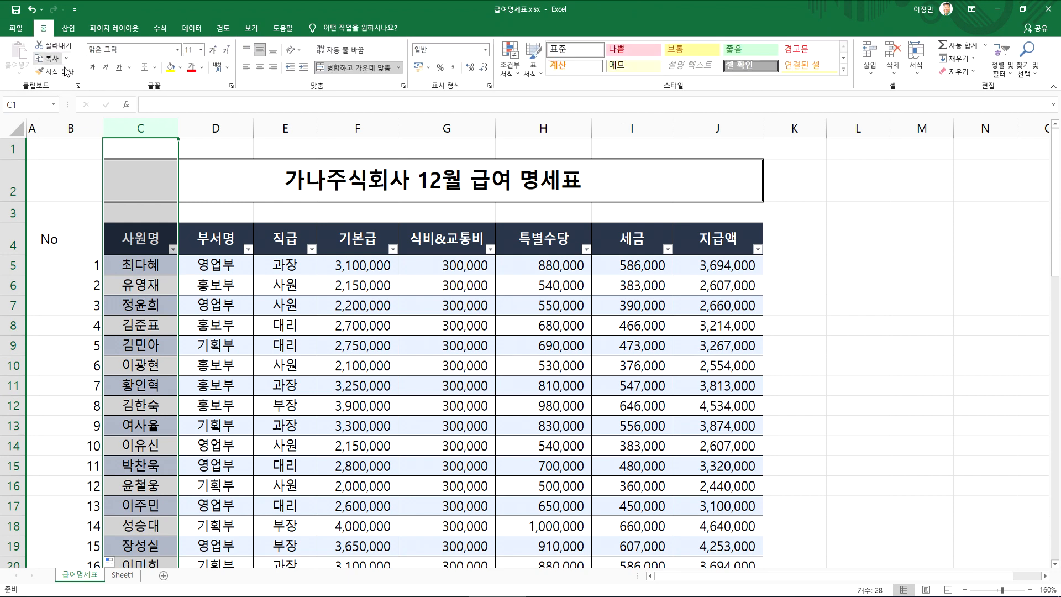
{"action": "left_click", "coordinate": [56, 71]}
{"action": "left_click", "coordinate": [68, 126]}
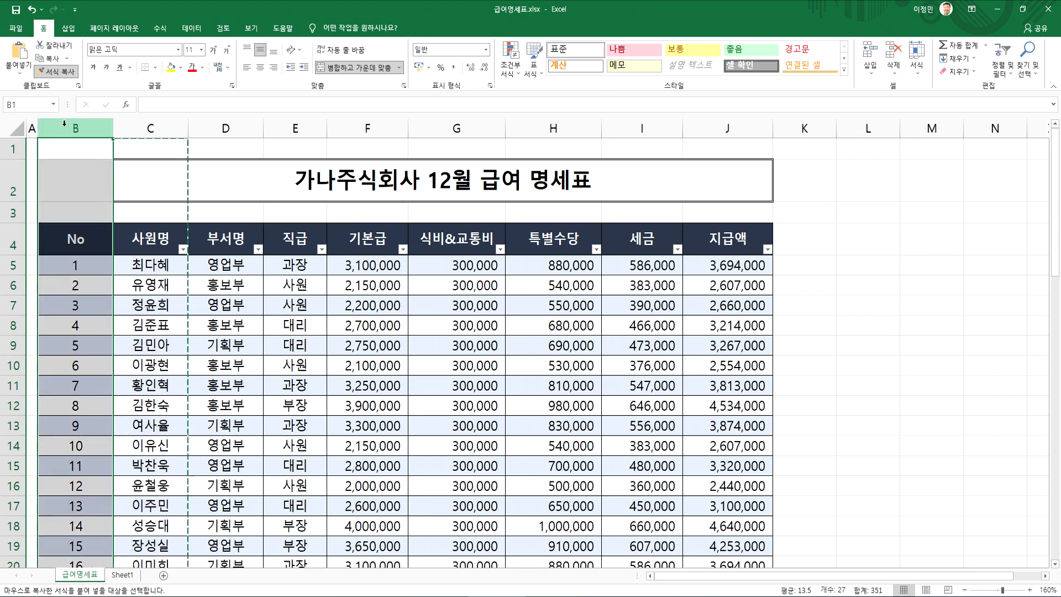
{"action": "left_click", "coordinate": [77, 365]}
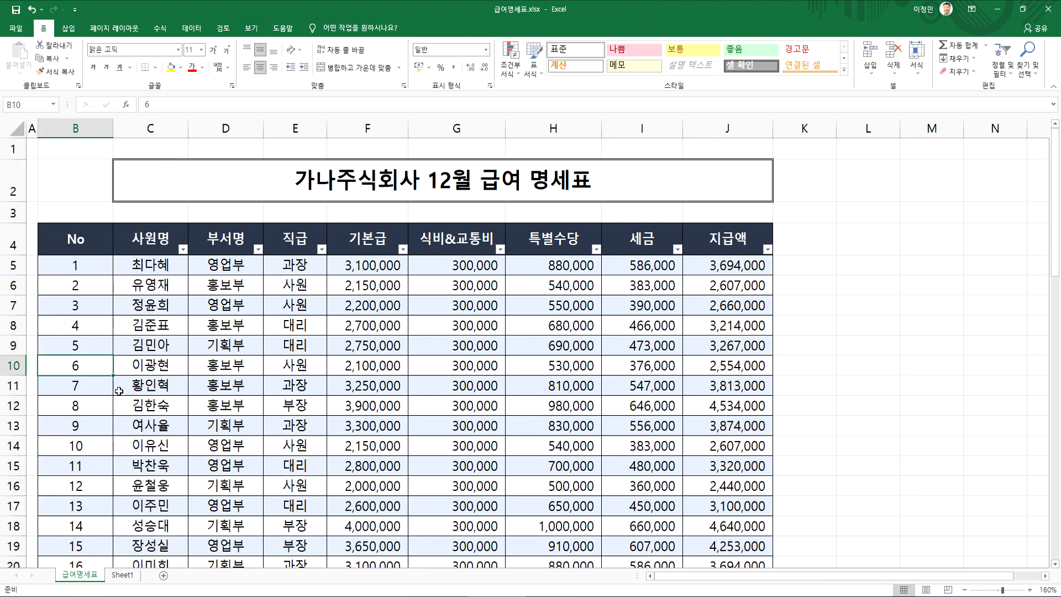
Undo the formatting copied onto the No column
{"action": "left_click", "coordinate": [140, 128]}
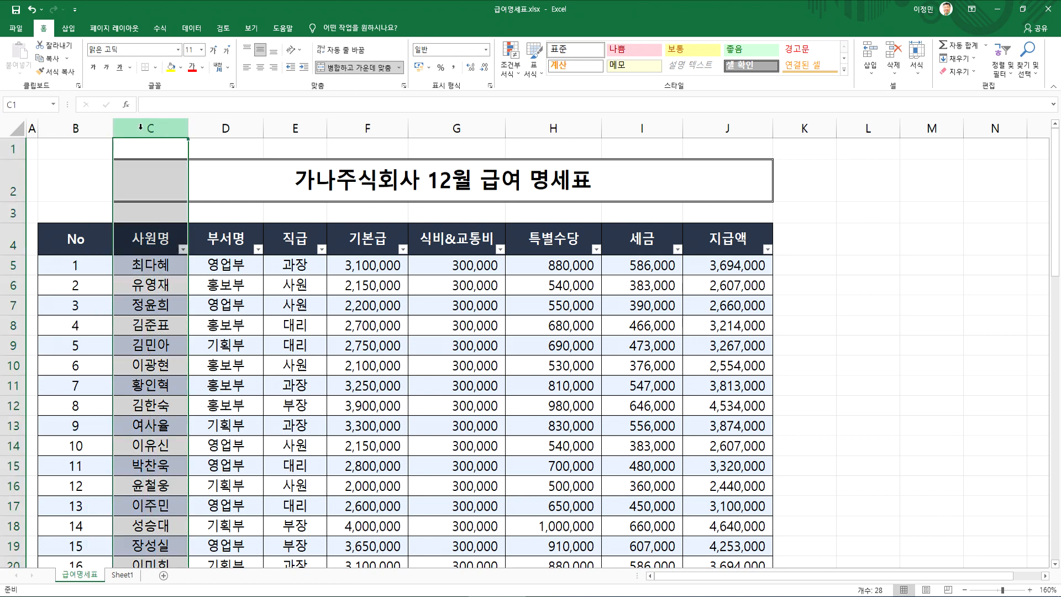
{"action": "key", "text": "ctrl+z"}
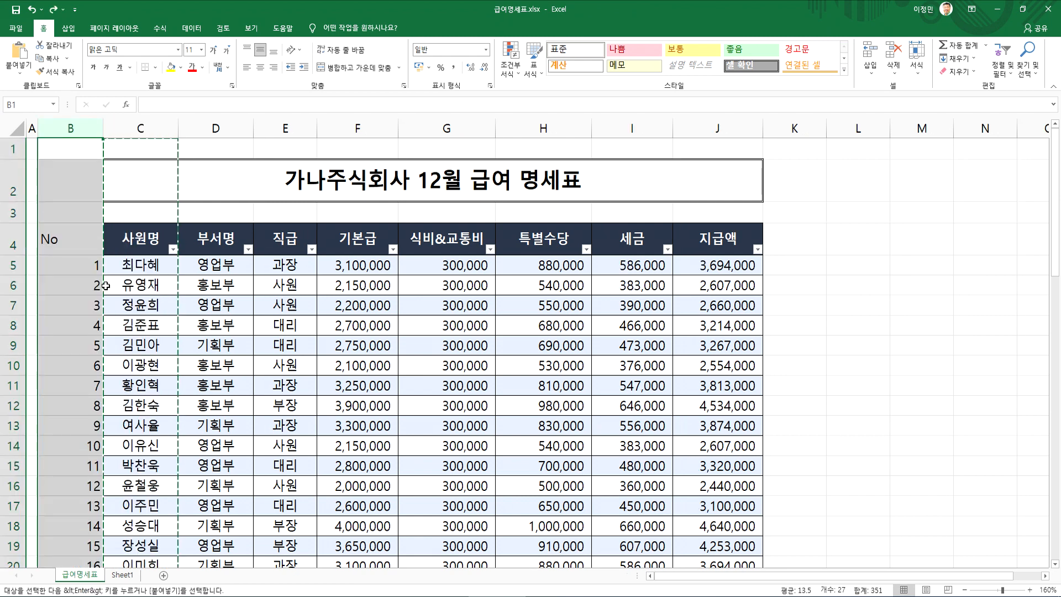
{"action": "left_click", "coordinate": [88, 285]}
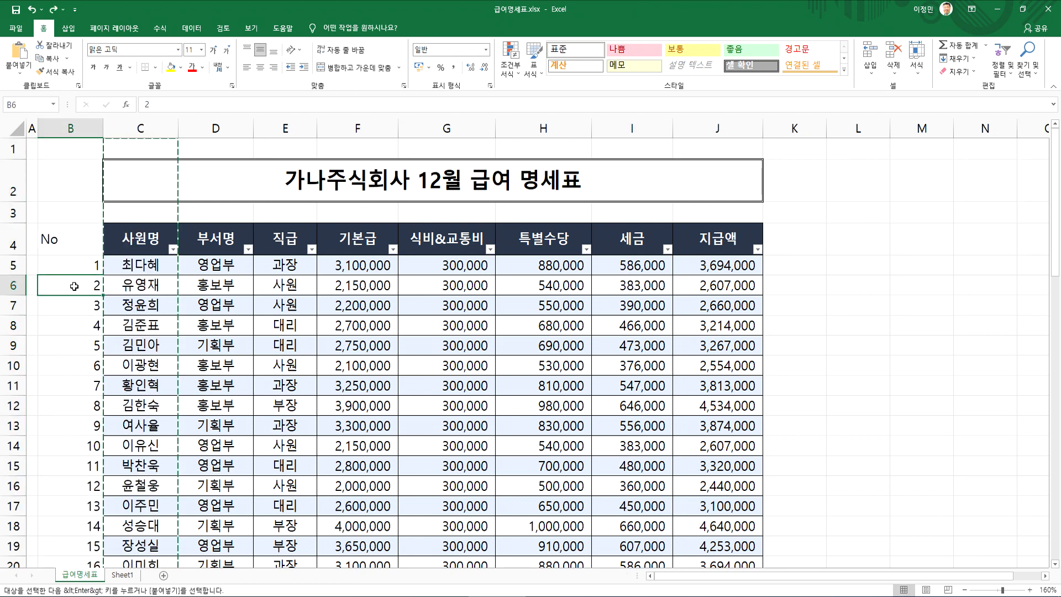
Apply the formatting of the entire 사원명 column to the entire No column with Format Painter
{"action": "left_click", "coordinate": [148, 119]}
{"action": "left_click", "coordinate": [55, 72]}
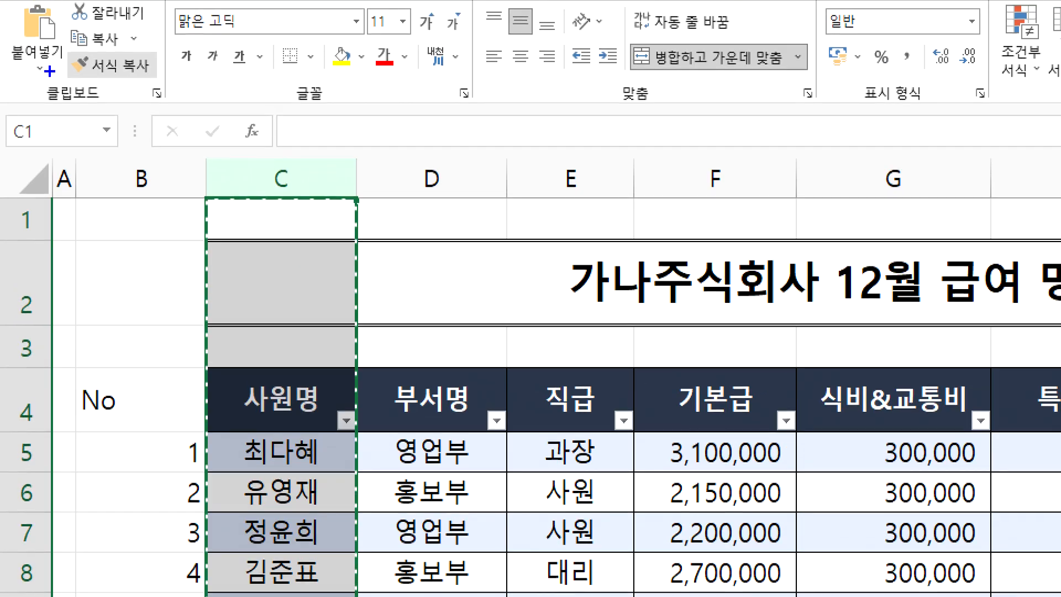
{"action": "left_click_drag", "start_coordinate": [286, 246], "coordinate": [269, 311]}
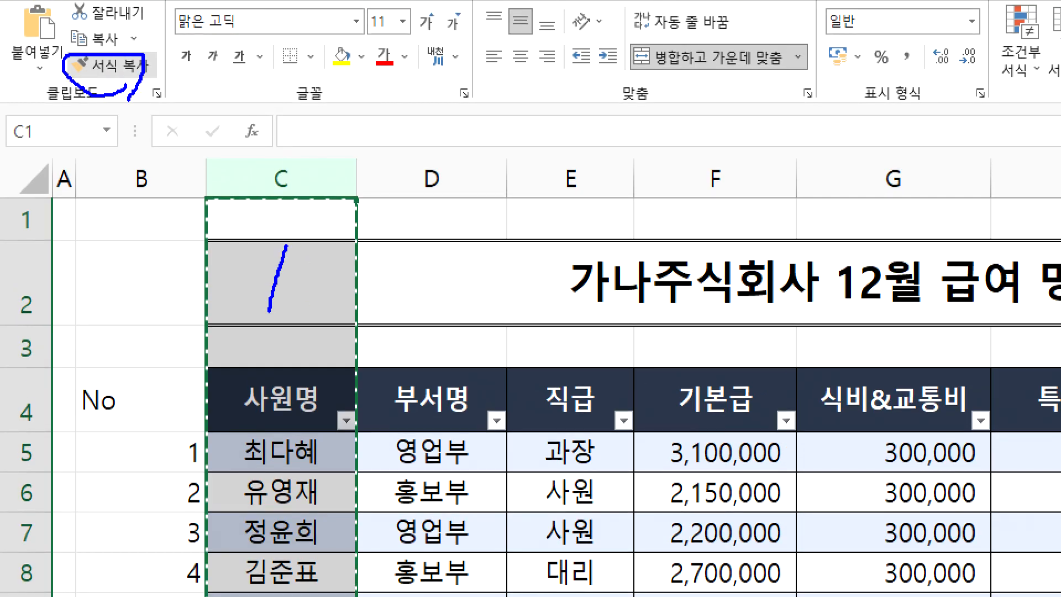
{"action": "mouse_move", "coordinate": [165, 84]}
{"action": "left_mouse_down"}
{"action": "mouse_move", "coordinate": [176, 131]}
{"action": "mouse_move", "coordinate": [249, 123]}
{"action": "left_mouse_up"}
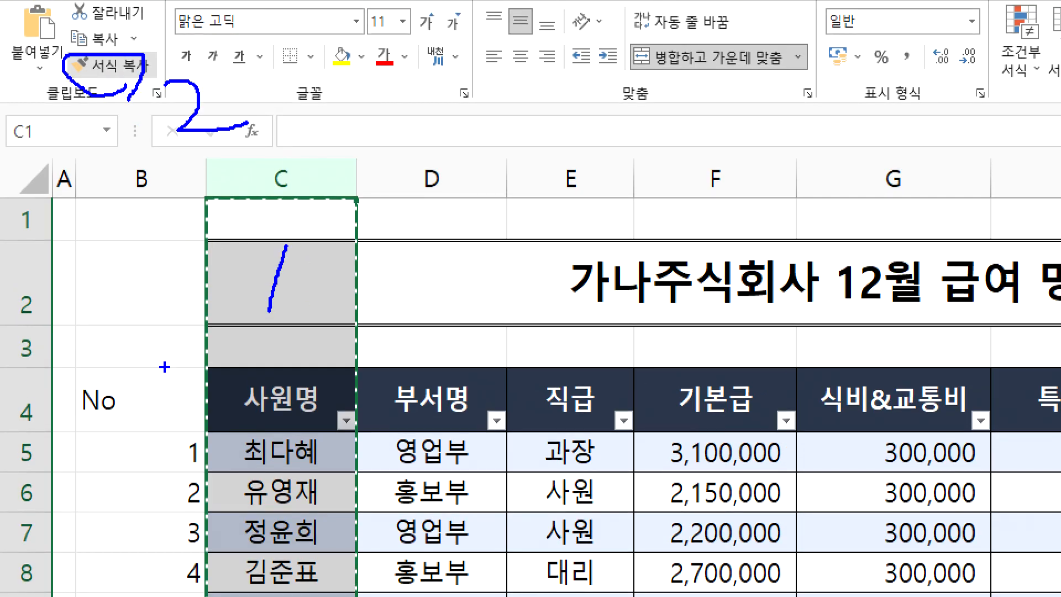
{"action": "mouse_move", "coordinate": [110, 174]}
{"action": "left_mouse_down"}
{"action": "mouse_move", "coordinate": [122, 187]}
{"action": "mouse_move", "coordinate": [111, 205]}
{"action": "left_mouse_up"}
{"action": "left_click_drag", "start_coordinate": [152, 174], "coordinate": [176, 160]}
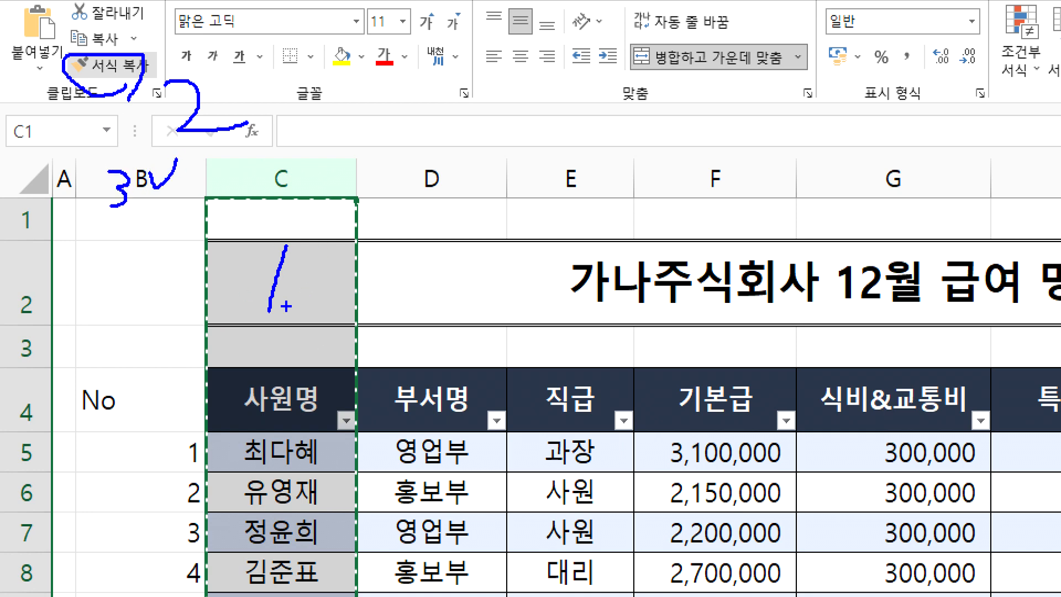
{"action": "key", "text": "Escape"}
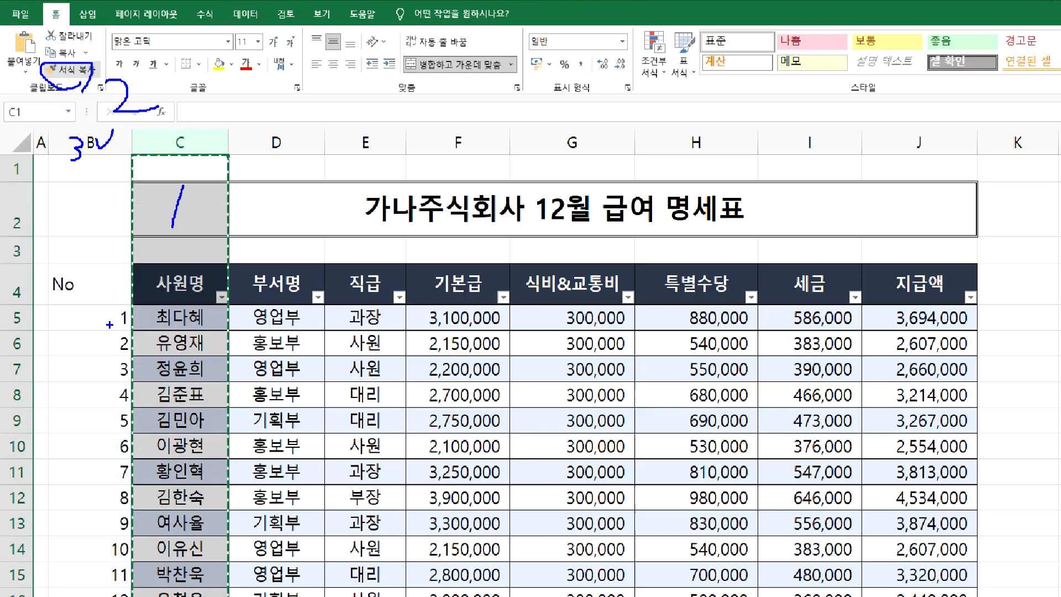
{"action": "left_click", "coordinate": [72, 129]}
{"action": "left_click", "coordinate": [143, 129]}
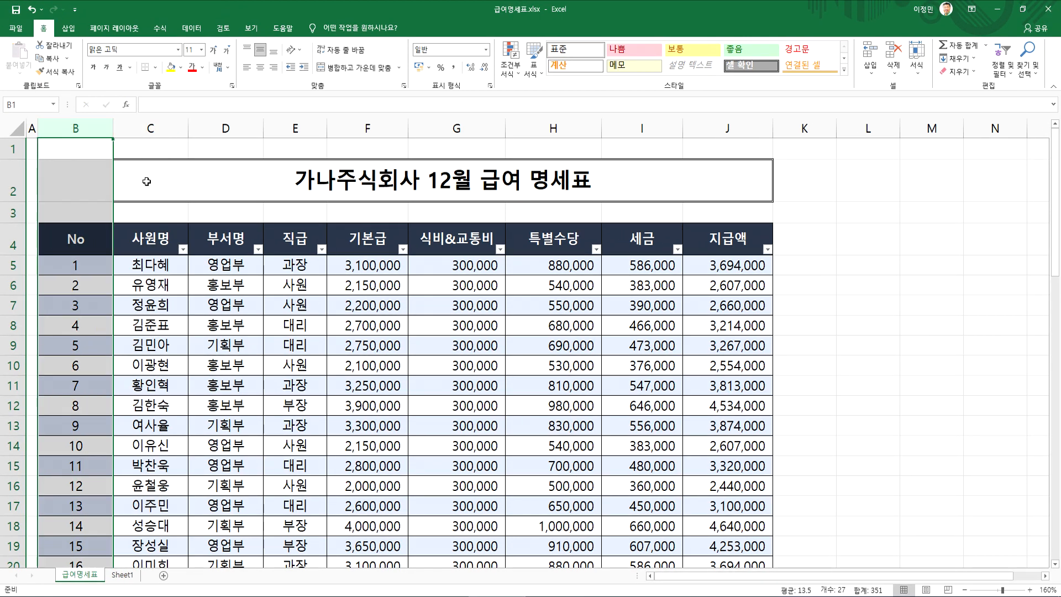
Narrow the No column so that it just fits its header and two-digit numbers
{"action": "left_click", "coordinate": [84, 232]}
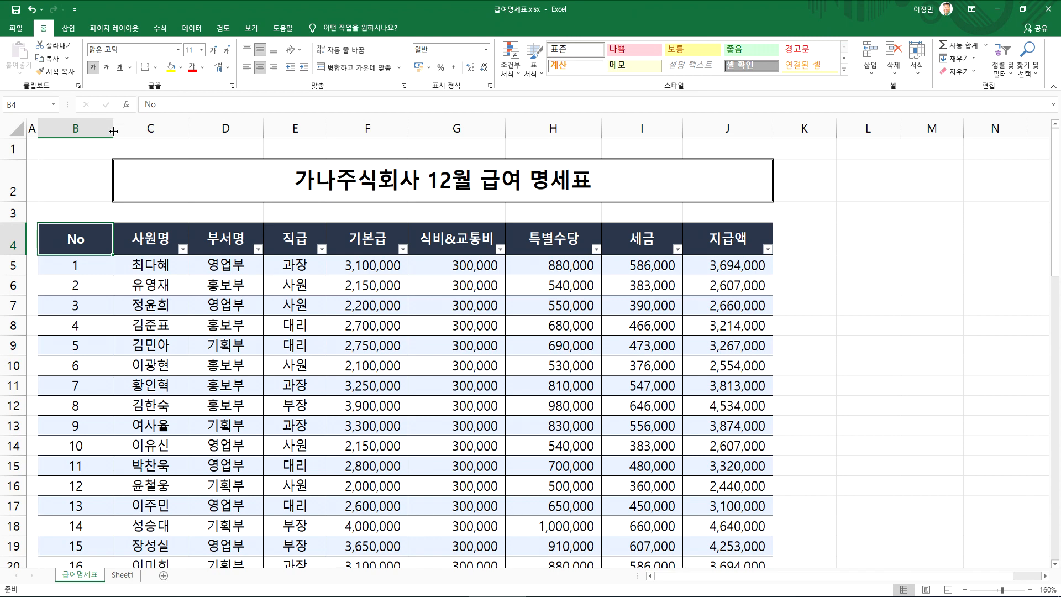
{"action": "left_click_drag", "start_coordinate": [117, 132], "coordinate": [71, 132]}
{"action": "scroll", "coordinate": [95, 196], "scroll_direction": "down", "scroll_amount": 3}
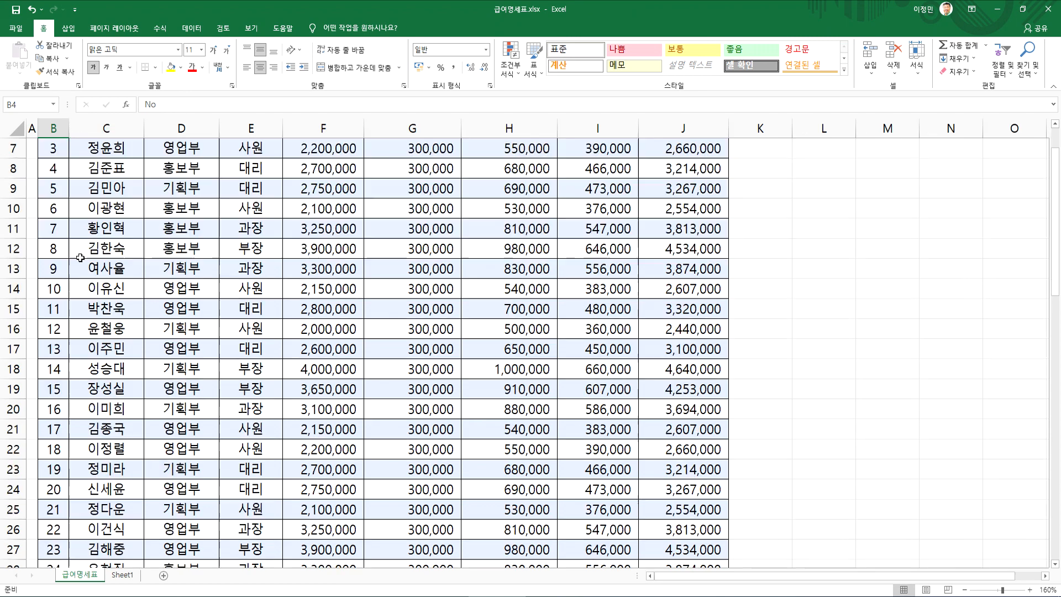
{"action": "scroll", "coordinate": [73, 273], "scroll_direction": "up", "scroll_amount": 3}
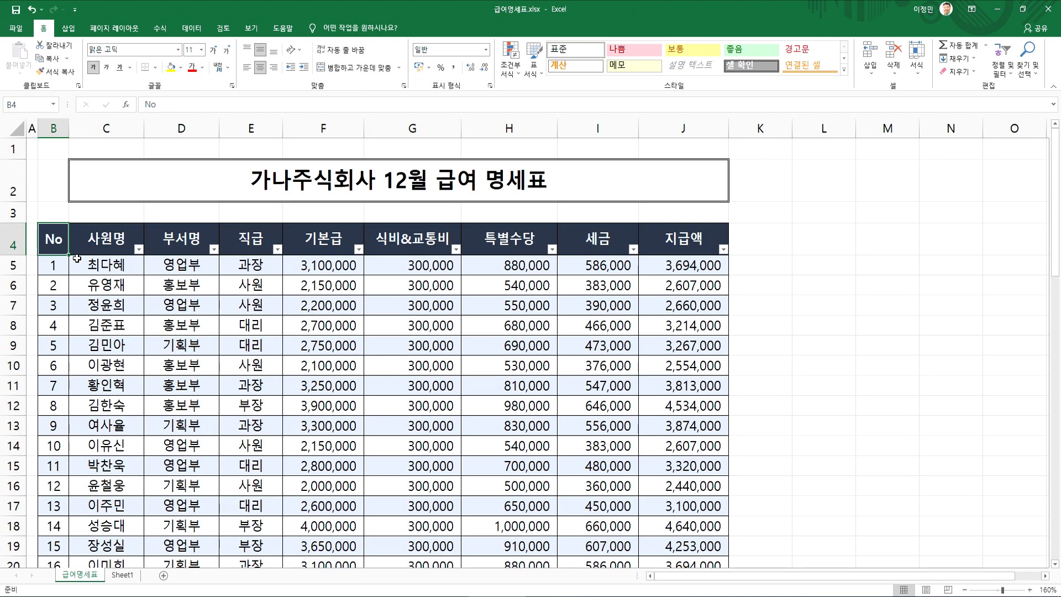
{"action": "left_click", "coordinate": [87, 306]}
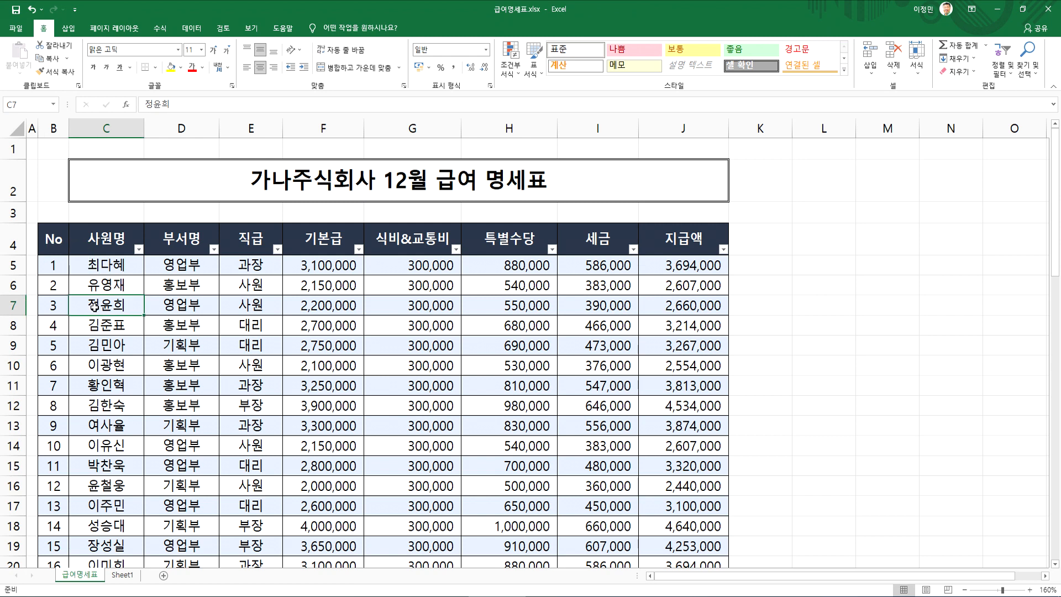
{"action": "left_click", "coordinate": [60, 245]}
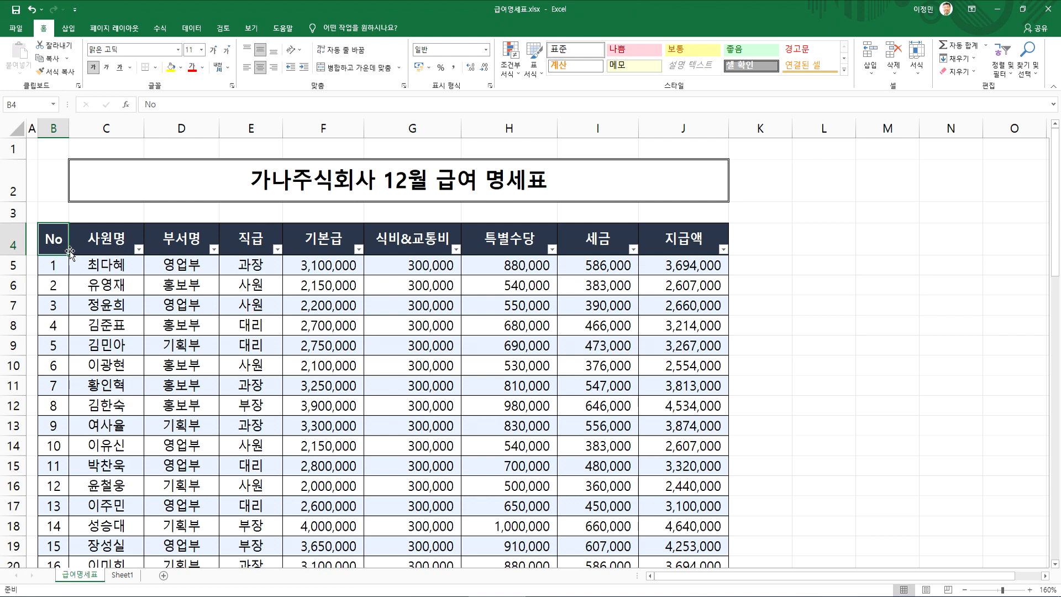
Turn the payroll table's filter off and on again so that it also covers the No column
{"action": "left_click", "coordinate": [157, 264]}
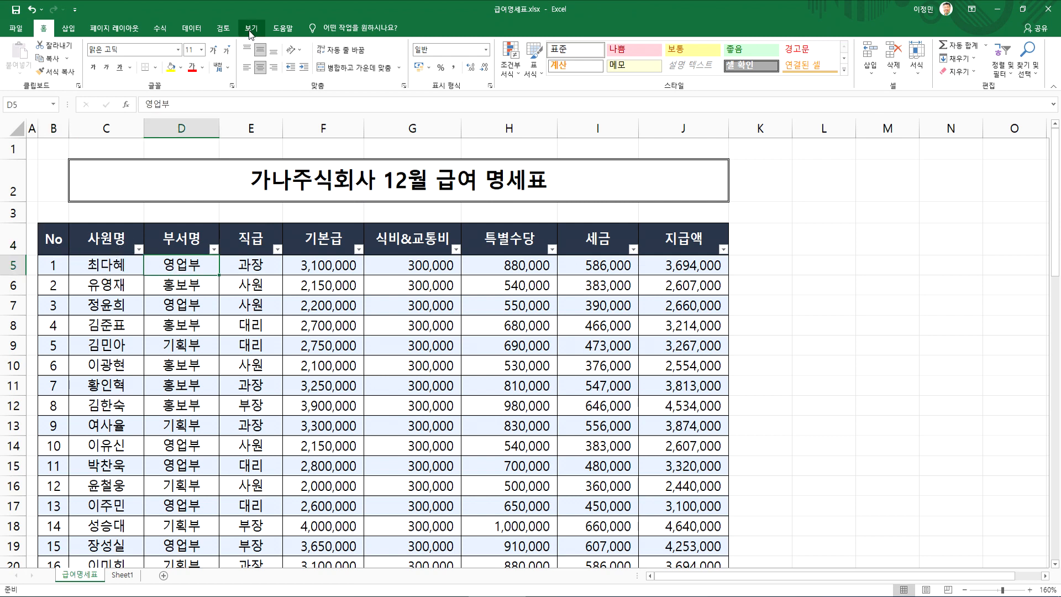
{"action": "left_click", "coordinate": [192, 28]}
{"action": "left_click", "coordinate": [328, 65]}
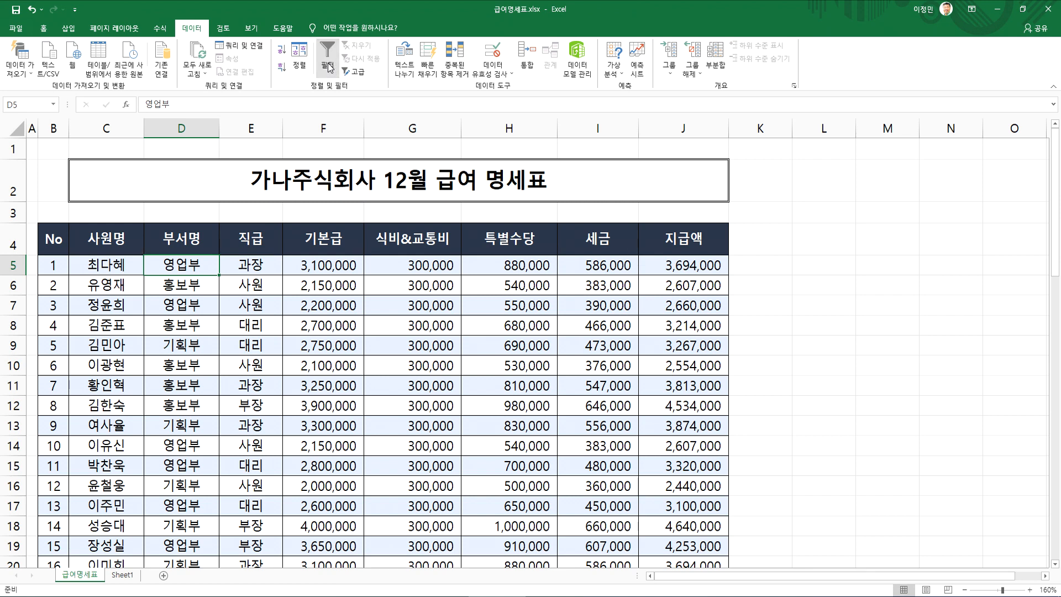
{"action": "left_click", "coordinate": [327, 66]}
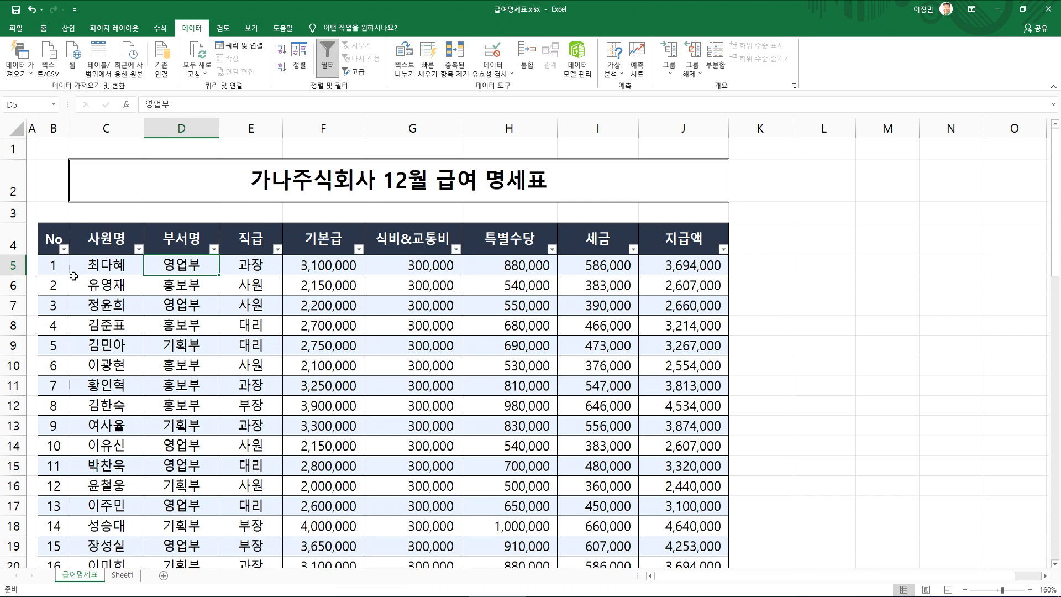
Sort the payroll table by 지급액 in descending order
{"action": "left_click", "coordinate": [112, 319]}
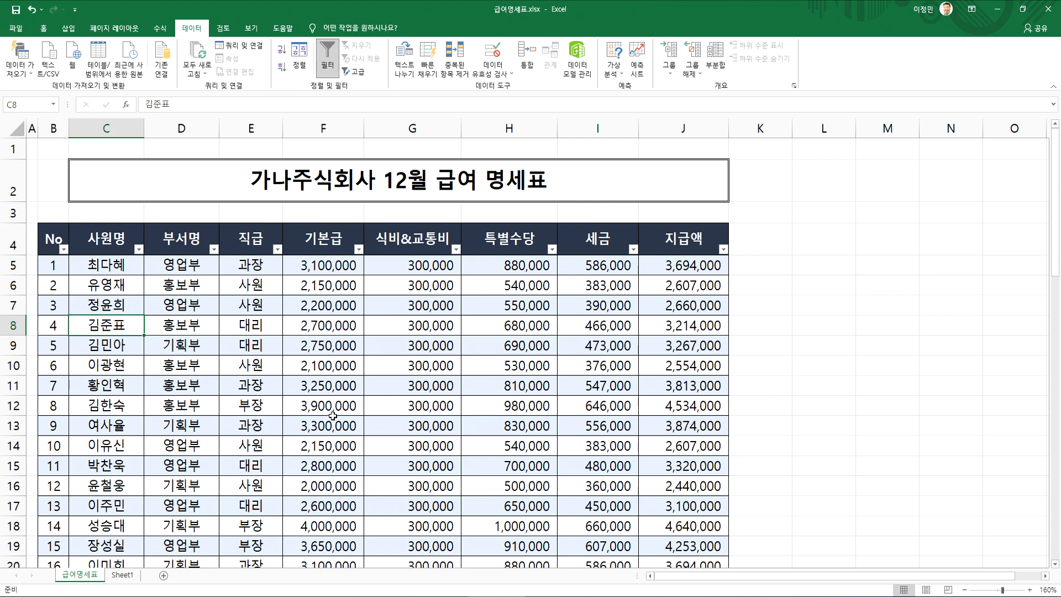
{"action": "left_click", "coordinate": [184, 271]}
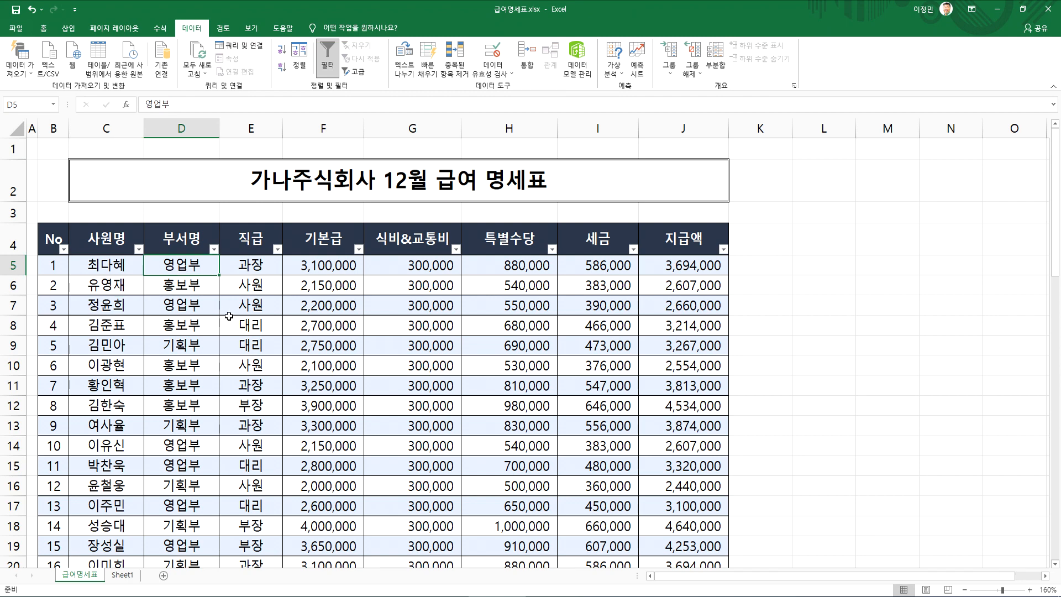
{"action": "left_click", "coordinate": [696, 265]}
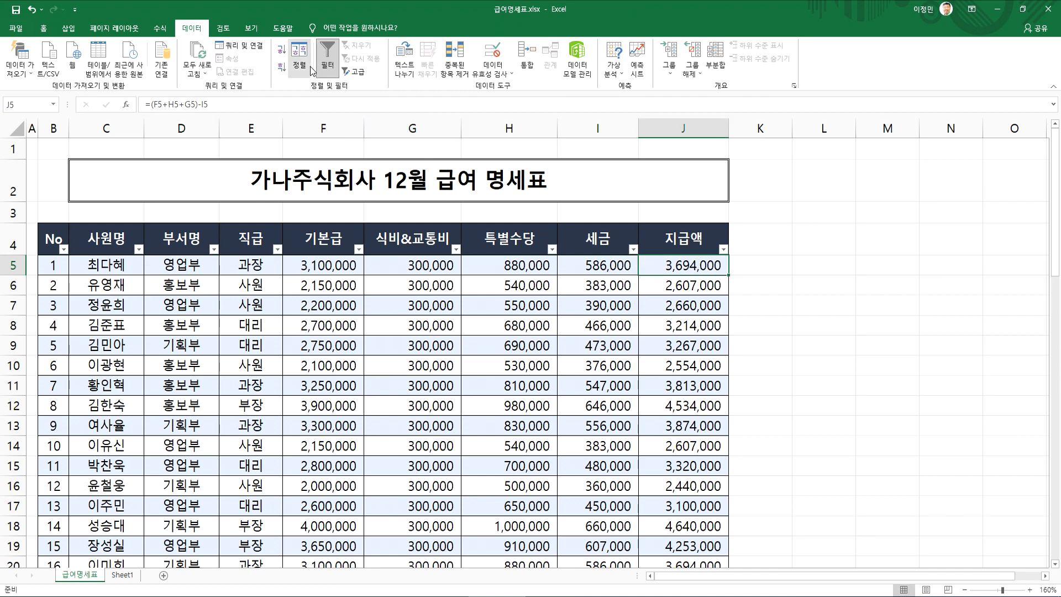
{"action": "left_click", "coordinate": [281, 50]}
{"action": "left_click", "coordinate": [282, 65]}
{"action": "scroll", "coordinate": [685, 276], "scroll_direction": "down", "scroll_amount": 4}
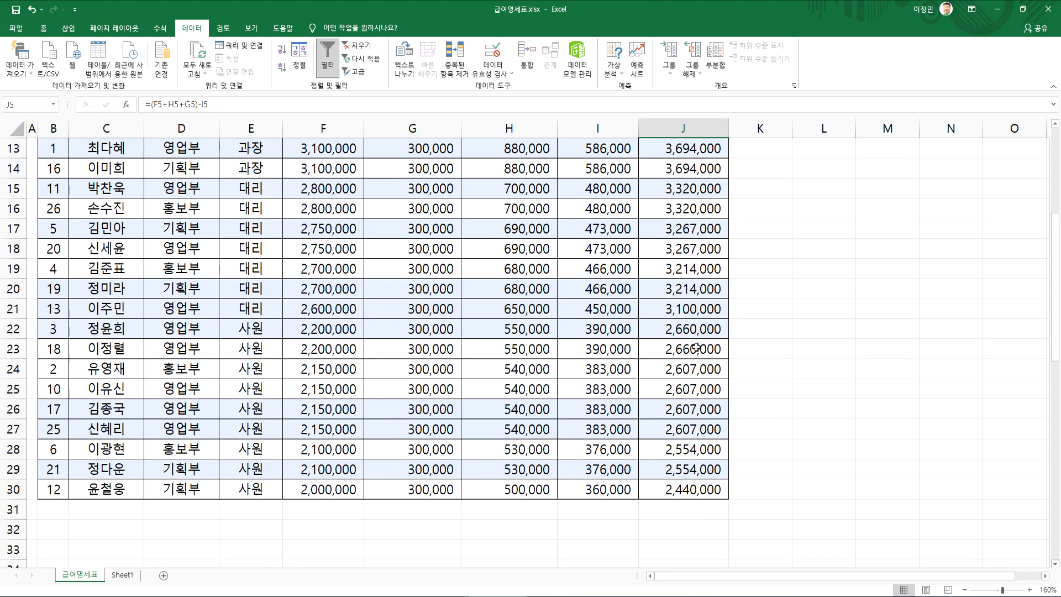
Restore the table's original row order by sorting the No column in ascending order
{"action": "scroll", "coordinate": [696, 347], "scroll_direction": "up", "scroll_amount": 4}
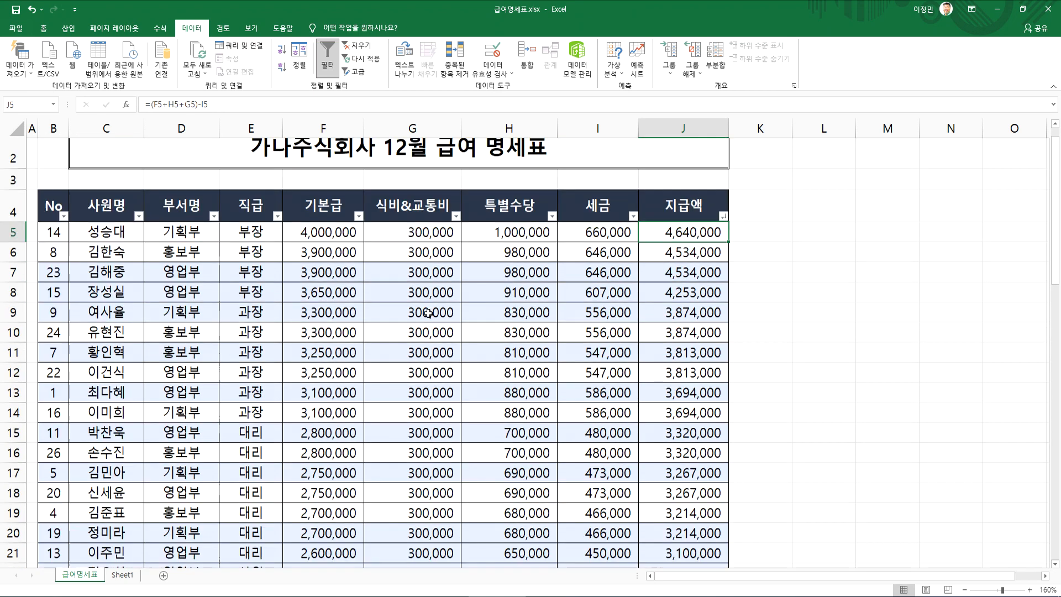
{"action": "left_click", "coordinate": [61, 273]}
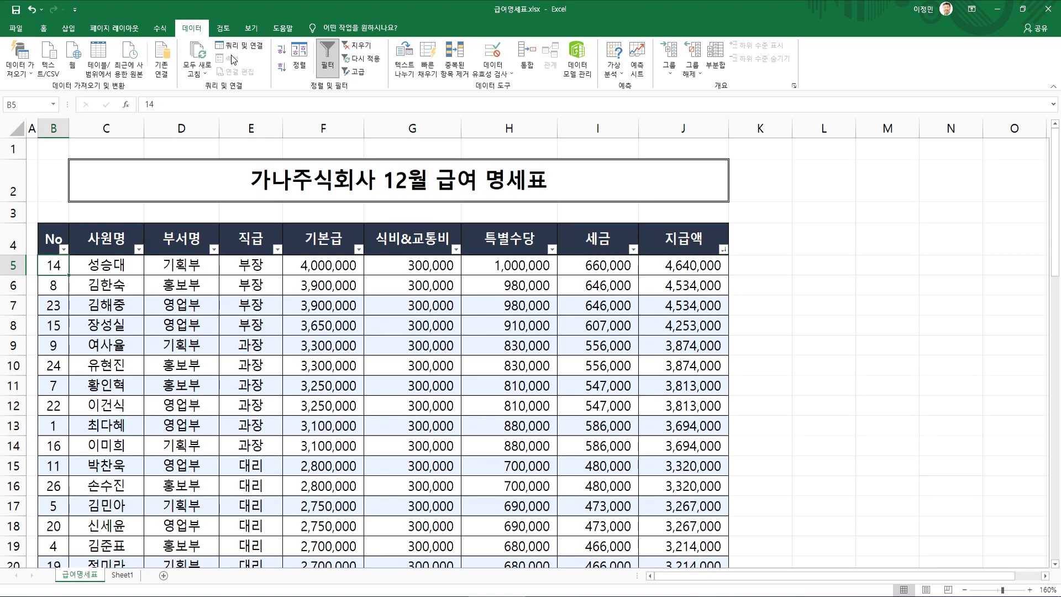
{"action": "left_click", "coordinate": [281, 51]}
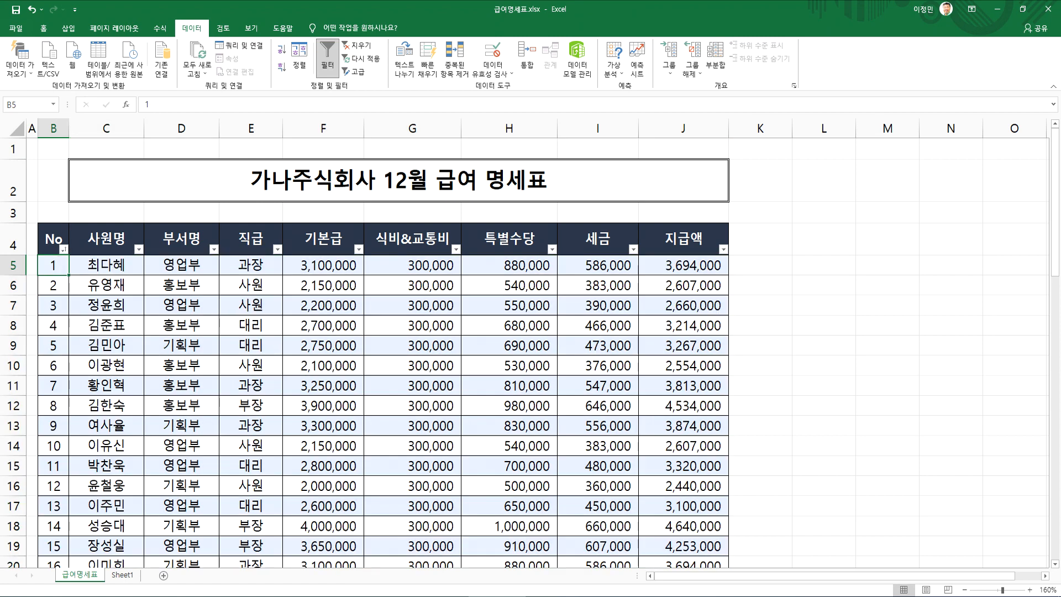
Switch to the Notepad notes and reduce the blank lines to one below the 대비책 line and two before the 2교시 heading
{"action": "key", "text": "alt+Tab"}
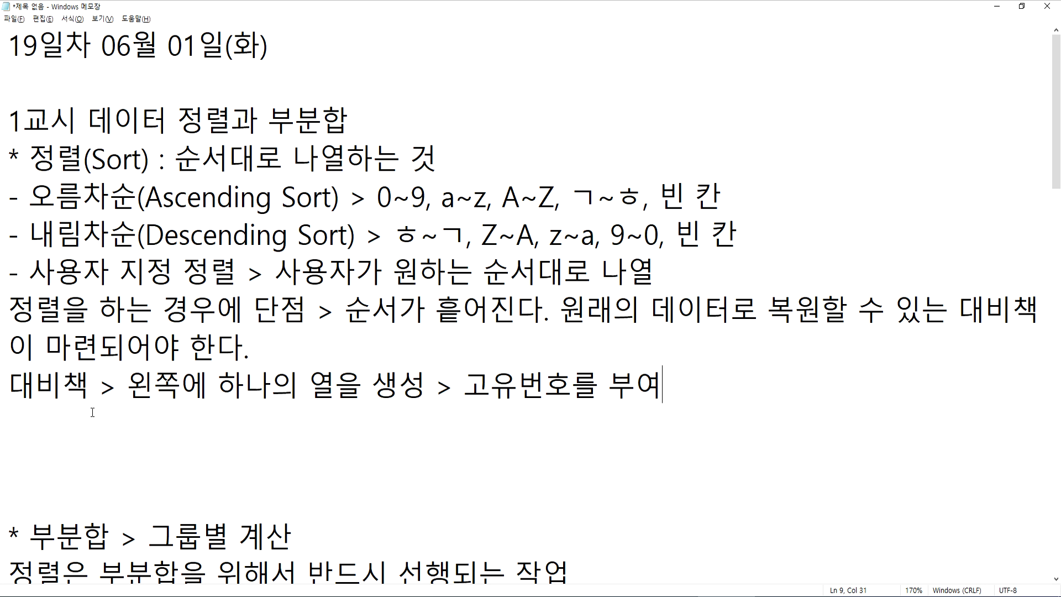
{"action": "left_click", "coordinate": [48, 416]}
{"action": "scroll", "coordinate": [48, 417], "scroll_direction": "down", "scroll_amount": 3}
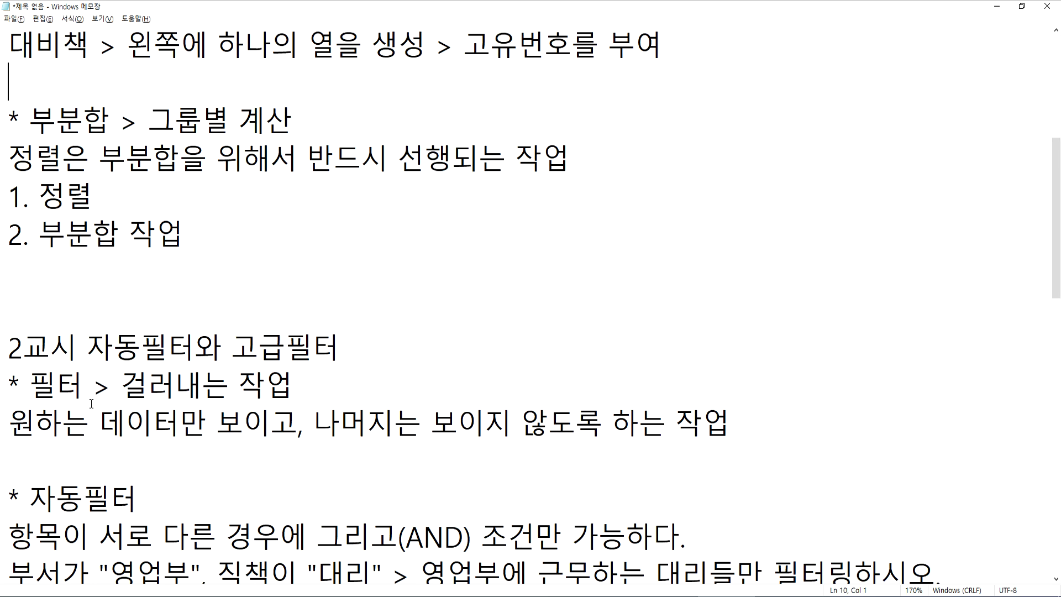
{"action": "left_click", "coordinate": [51, 285]}
{"action": "key", "text": "Delete"}
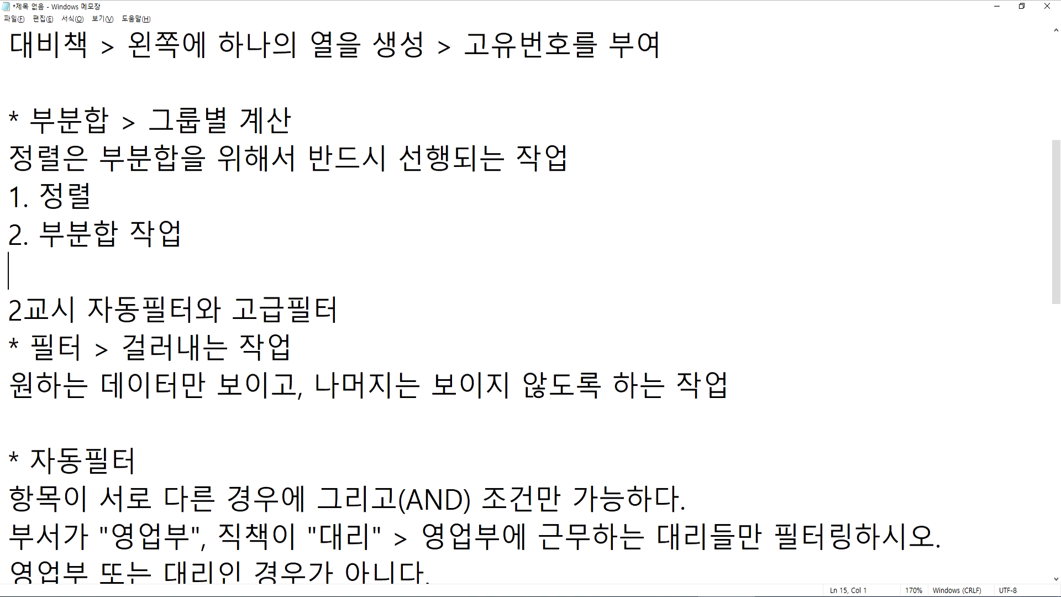
{"action": "key", "text": "Return"}
{"action": "scroll", "coordinate": [45, 270], "scroll_direction": "up", "scroll_amount": 3}
{"action": "scroll", "coordinate": [44, 282], "scroll_direction": "down", "scroll_amount": 6}
Add the note "* 필터작업시에는 데이터 순서가 흩어지지 않는다." below the four 고급필터 steps, separated by a blank line
{"action": "scroll", "coordinate": [44, 304], "scroll_direction": "down", "scroll_amount": 3}
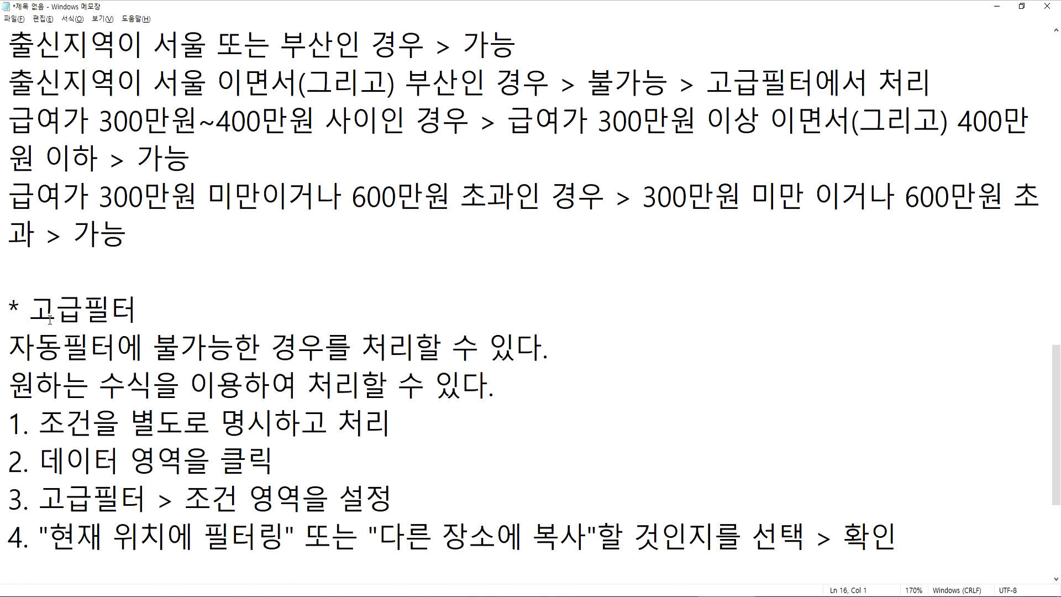
{"action": "left_click", "coordinate": [56, 274]}
{"action": "scroll", "coordinate": [55, 274], "scroll_direction": "down", "scroll_amount": 2}
{"action": "left_click", "coordinate": [58, 345]}
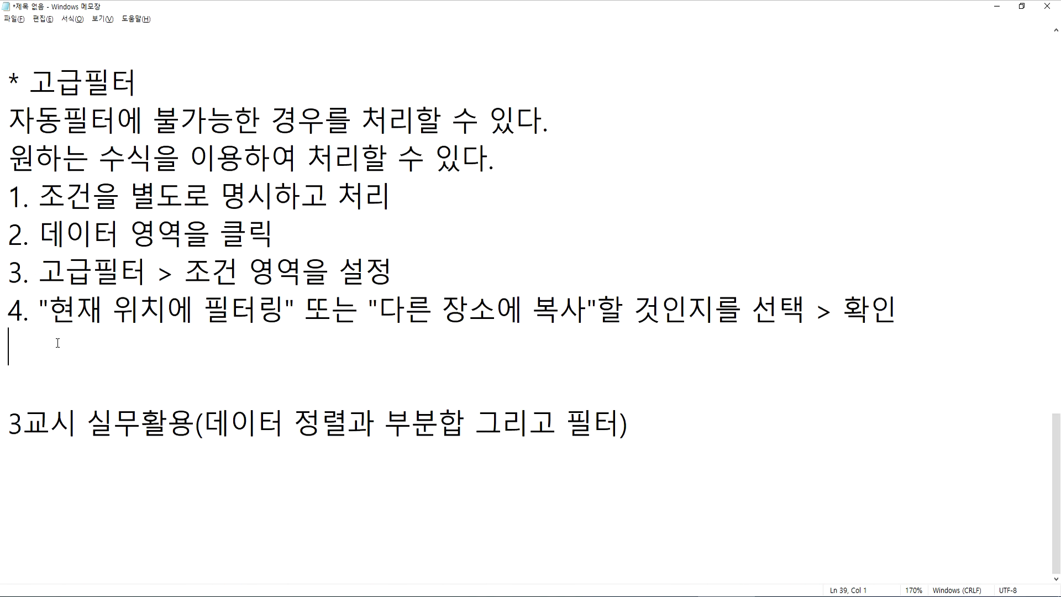
{"action": "scroll", "coordinate": [58, 338], "scroll_direction": "up", "scroll_amount": 3}
{"action": "scroll", "coordinate": [59, 334], "scroll_direction": "up", "scroll_amount": 1}
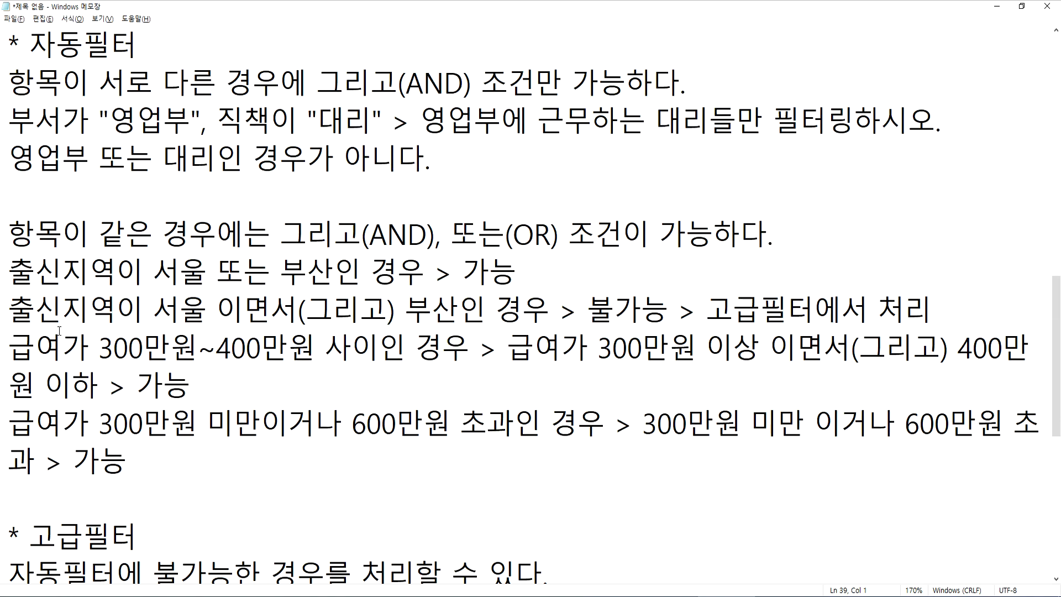
{"action": "scroll", "coordinate": [60, 325], "scroll_direction": "up", "scroll_amount": 2}
{"action": "scroll", "coordinate": [58, 332], "scroll_direction": "down", "scroll_amount": 6}
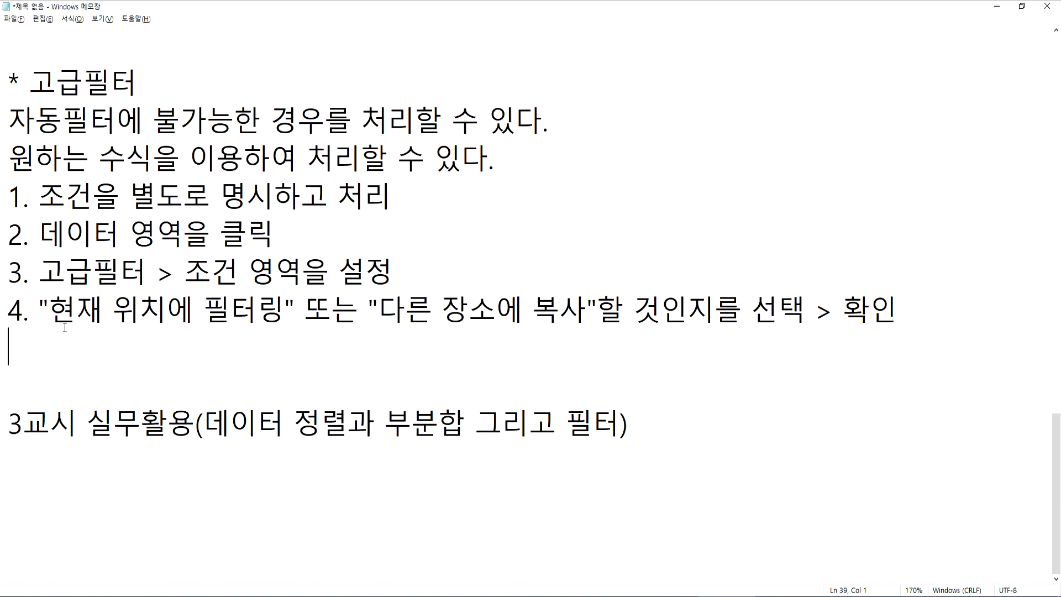
{"action": "key", "text": "Return"}
{"action": "type", "text": "* 필터"}
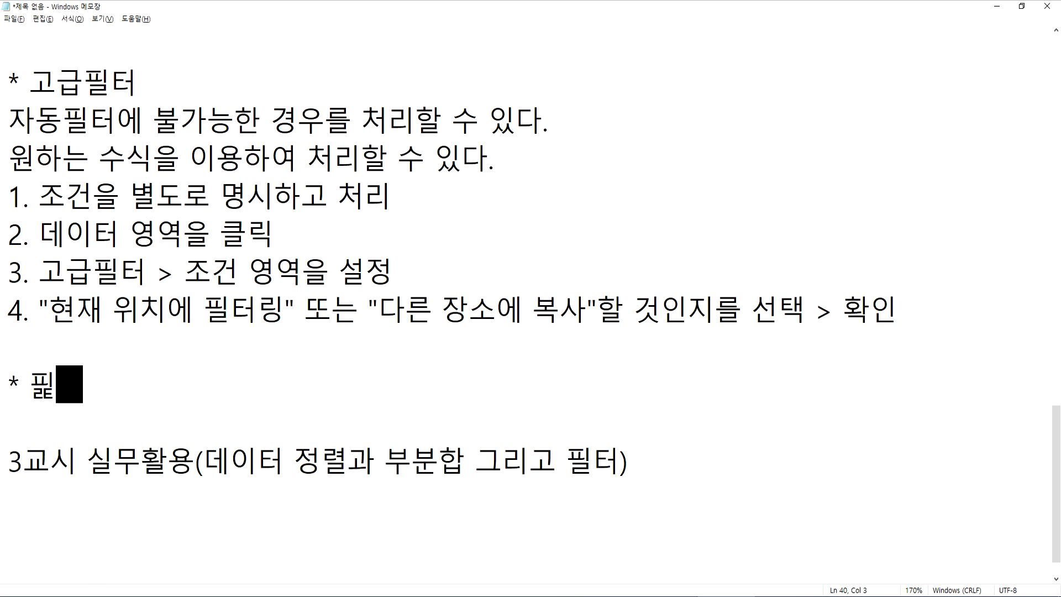
{"action": "type", "text": "작업시에"}
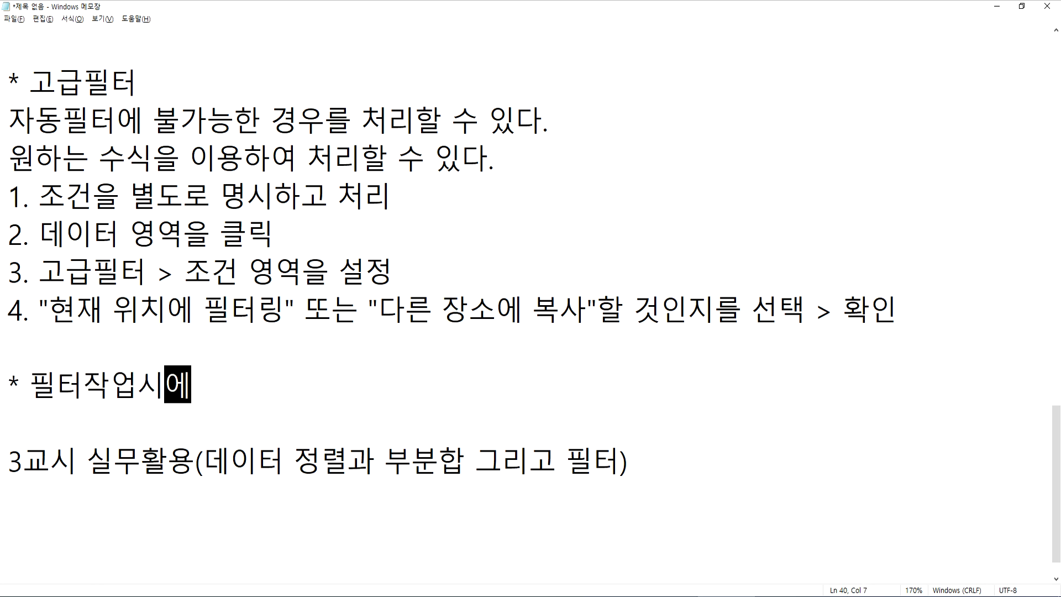
{"action": "type", "text": "는 데이터 "}
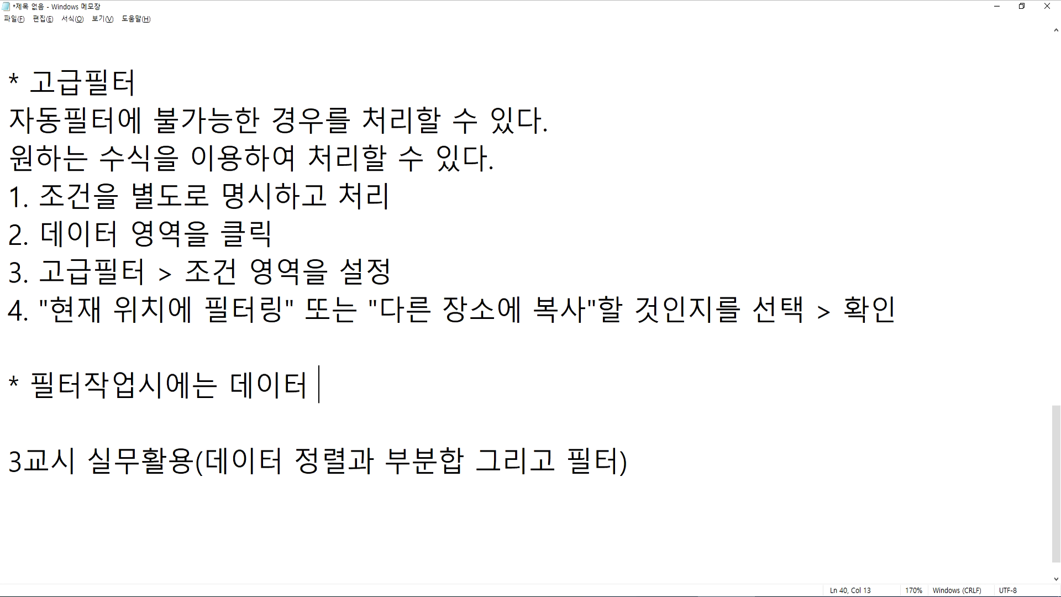
{"action": "type", "text": "순서가 흩어지"}
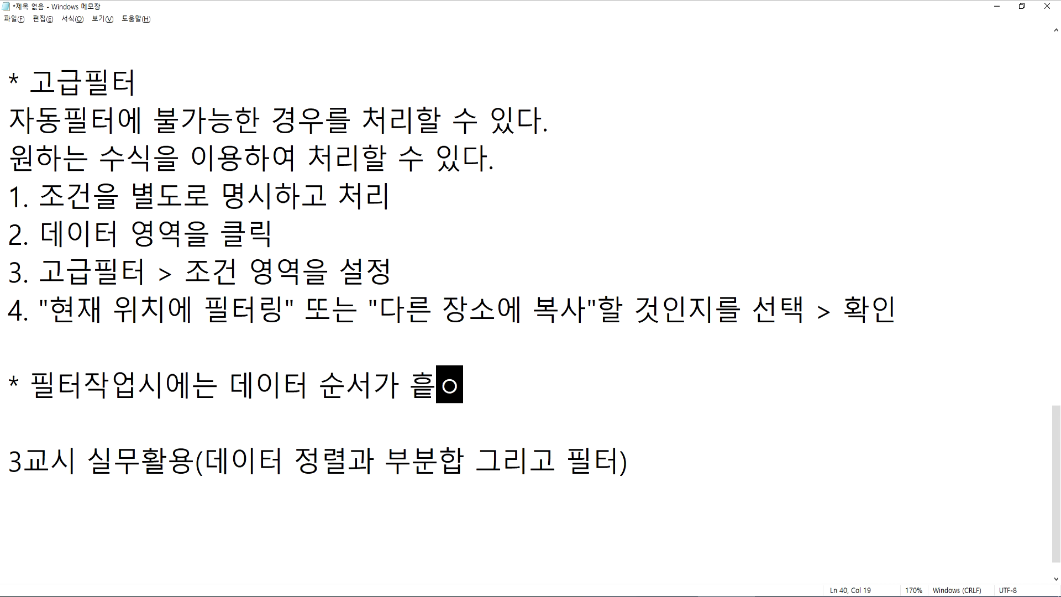
{"action": "type", "text": "지 않느"}
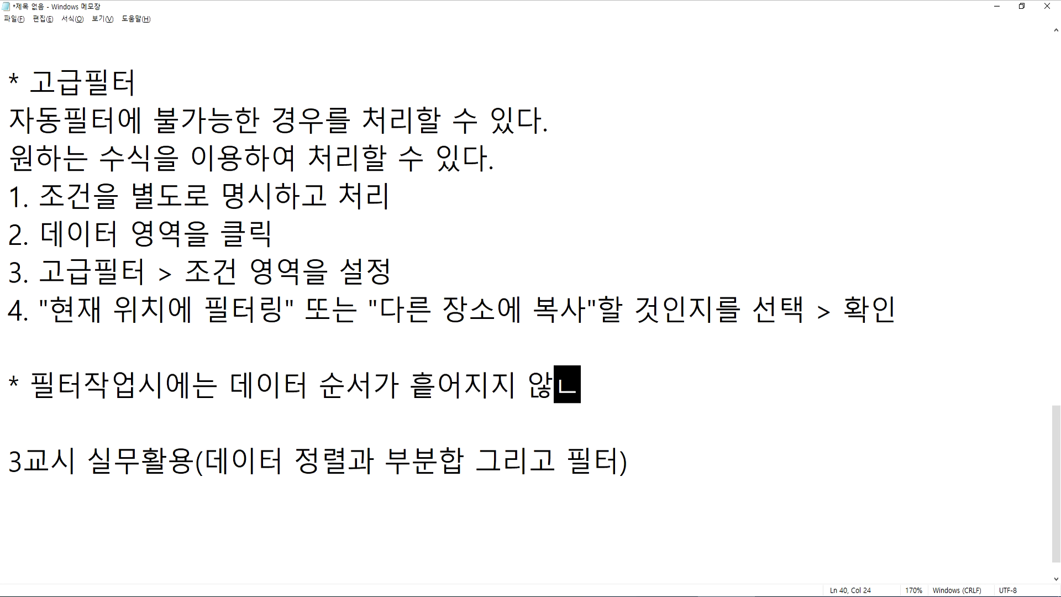
{"action": "type", "text": "는다."}
{"action": "key", "text": "Return"}
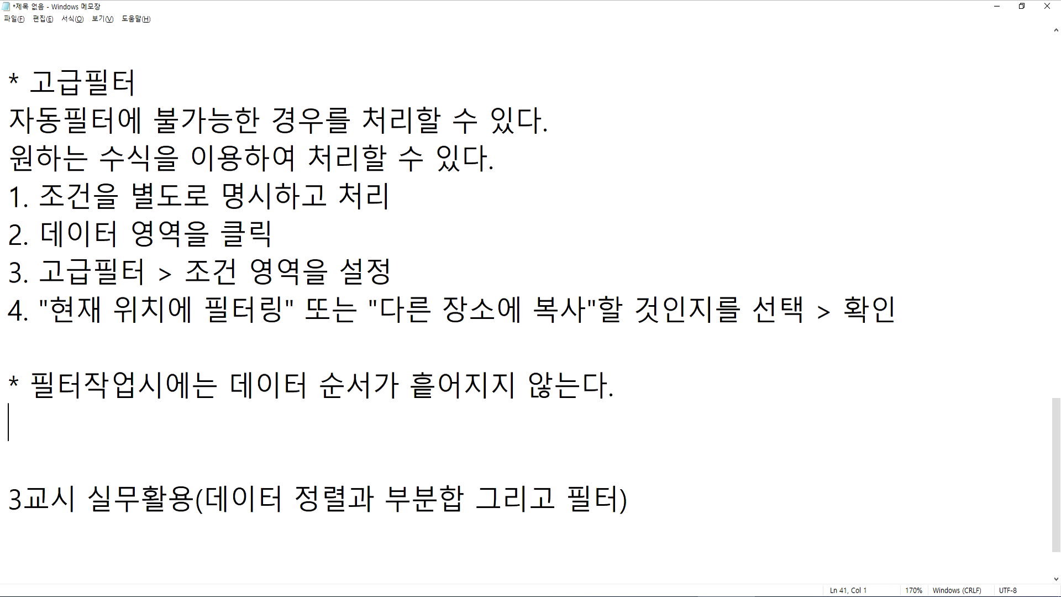
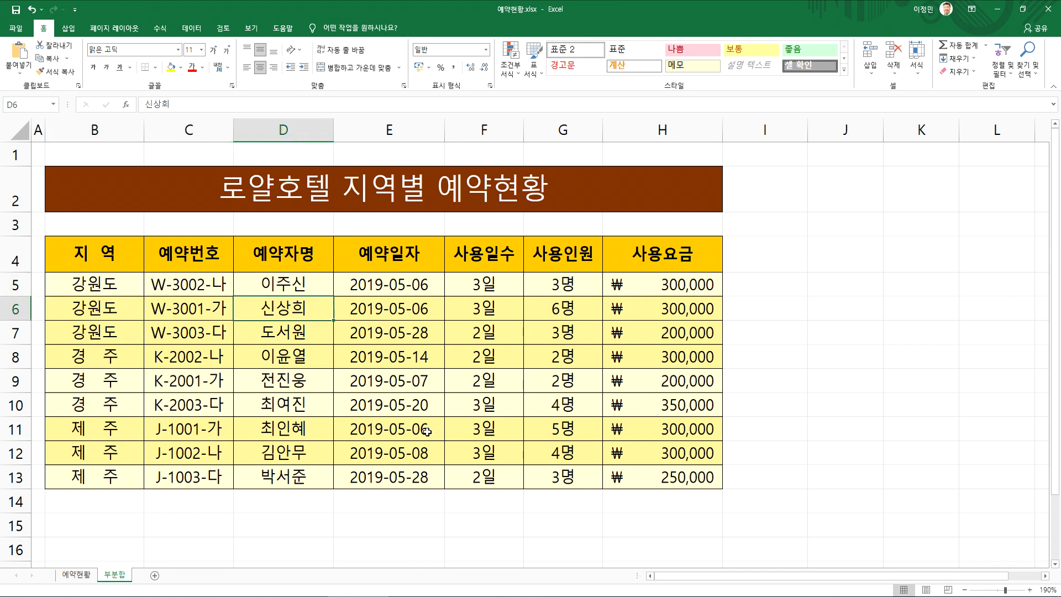
Examine the 지역 groups and the two yellow row fills in the hotel reservation table on the 부분합 sheet
{"action": "left_click", "coordinate": [111, 284]}
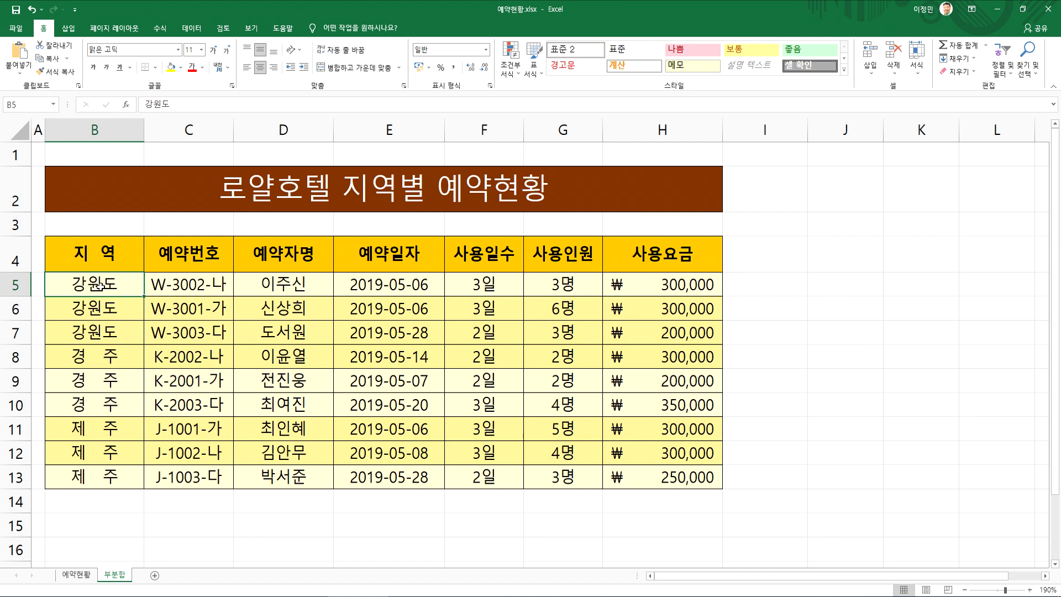
{"action": "left_click", "coordinate": [96, 429]}
{"action": "left_click", "coordinate": [98, 382]}
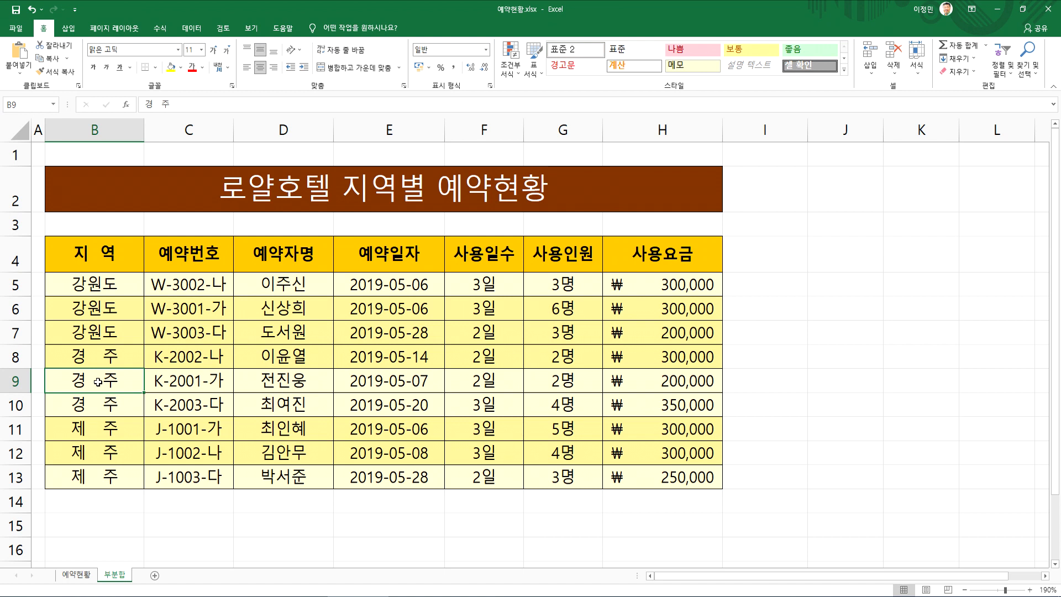
{"action": "left_click_drag", "start_coordinate": [97, 358], "coordinate": [98, 402]}
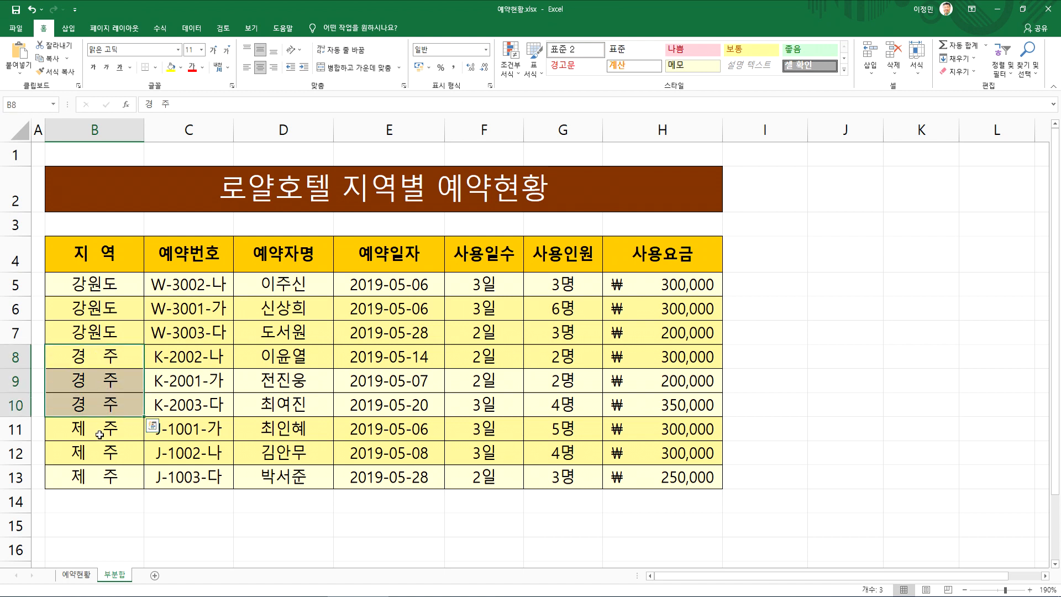
{"action": "left_click", "coordinate": [105, 287]}
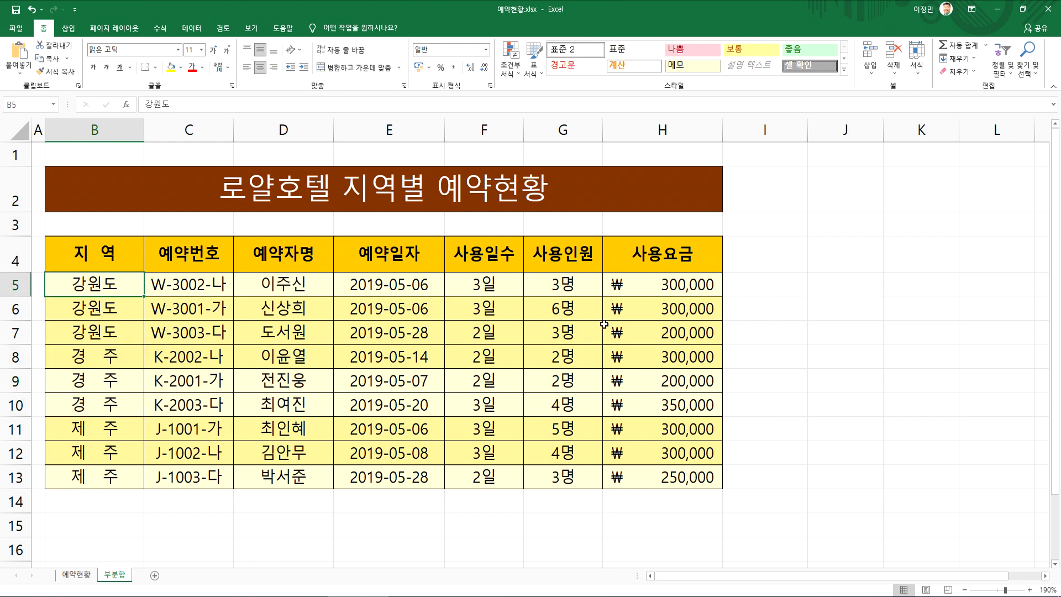
{"action": "left_click", "coordinate": [646, 311]}
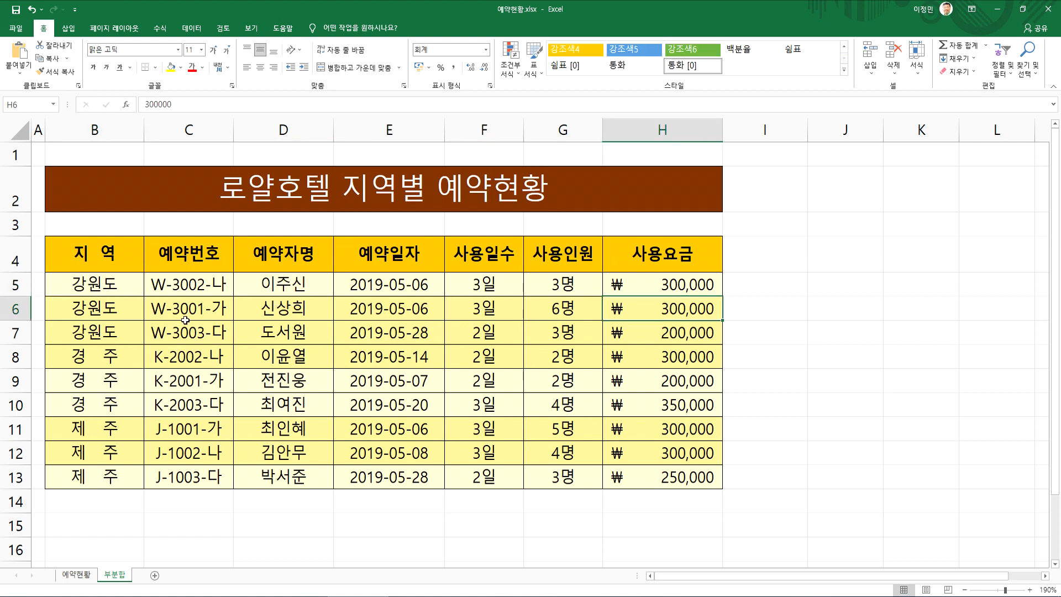
{"action": "left_click", "coordinate": [109, 310]}
{"action": "left_click_drag", "start_coordinate": [110, 310], "coordinate": [617, 346]}
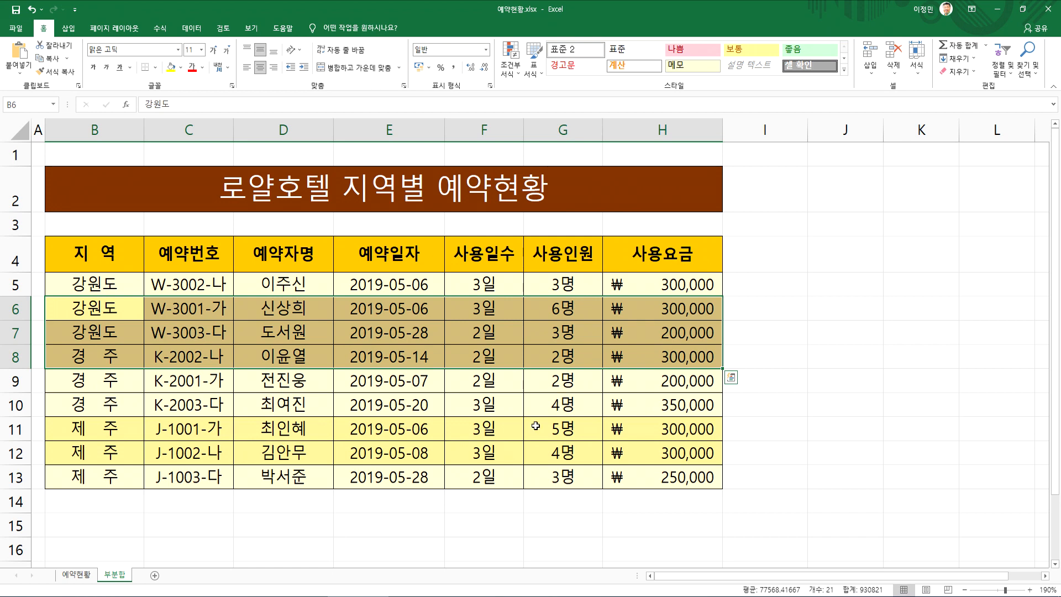
{"action": "left_click_drag", "start_coordinate": [535, 427], "coordinate": [635, 448]}
{"action": "left_click", "coordinate": [554, 309]}
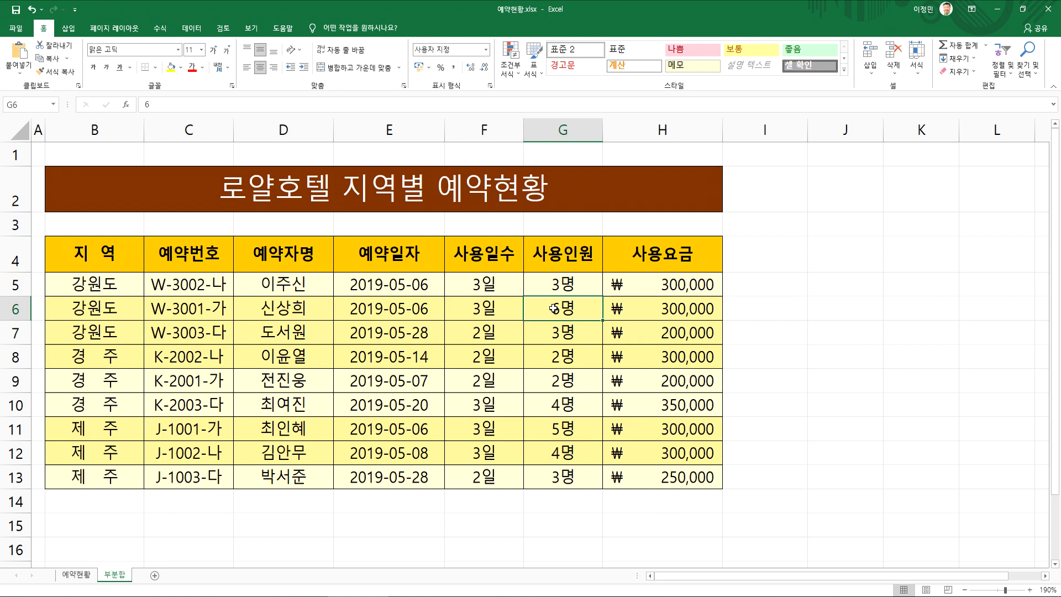
{"action": "left_click", "coordinate": [139, 308]}
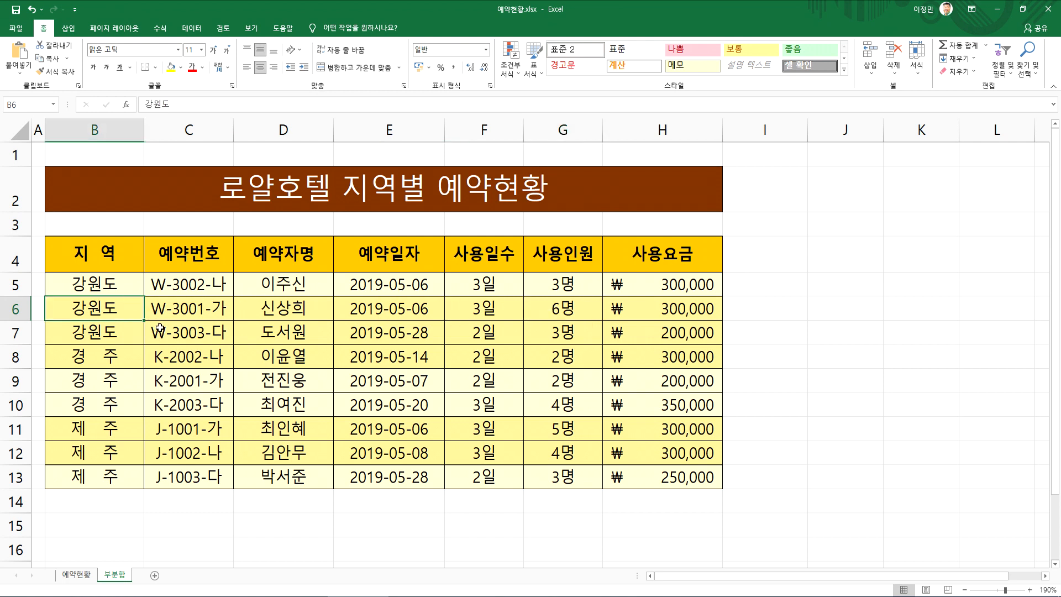
Sort the reservation table by 예약자명 in ascending, descending and again ascending order
{"action": "left_click", "coordinate": [285, 283]}
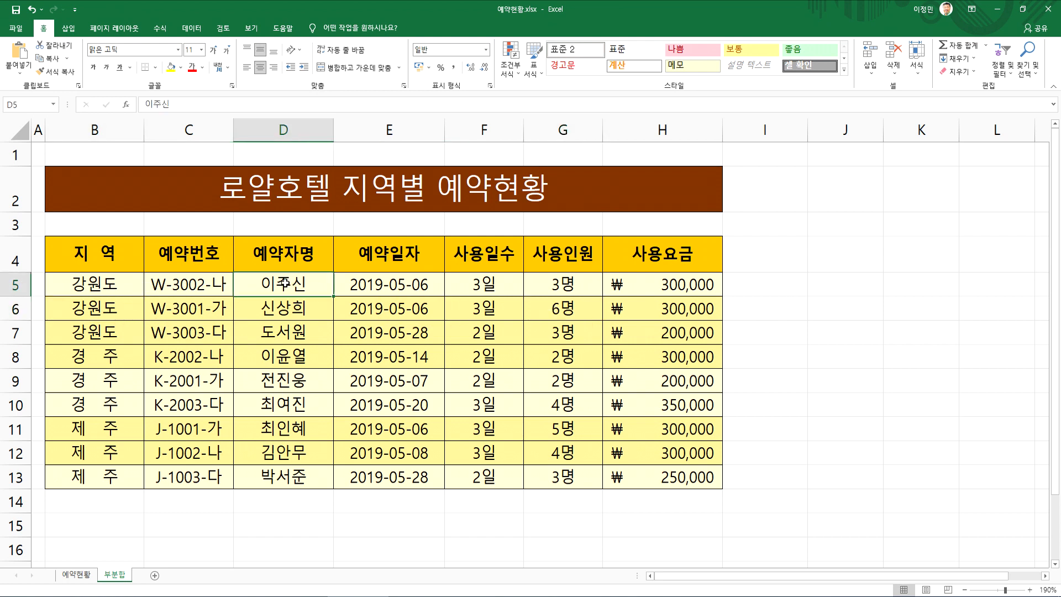
{"action": "left_click", "coordinate": [192, 28]}
{"action": "left_click", "coordinate": [280, 55]}
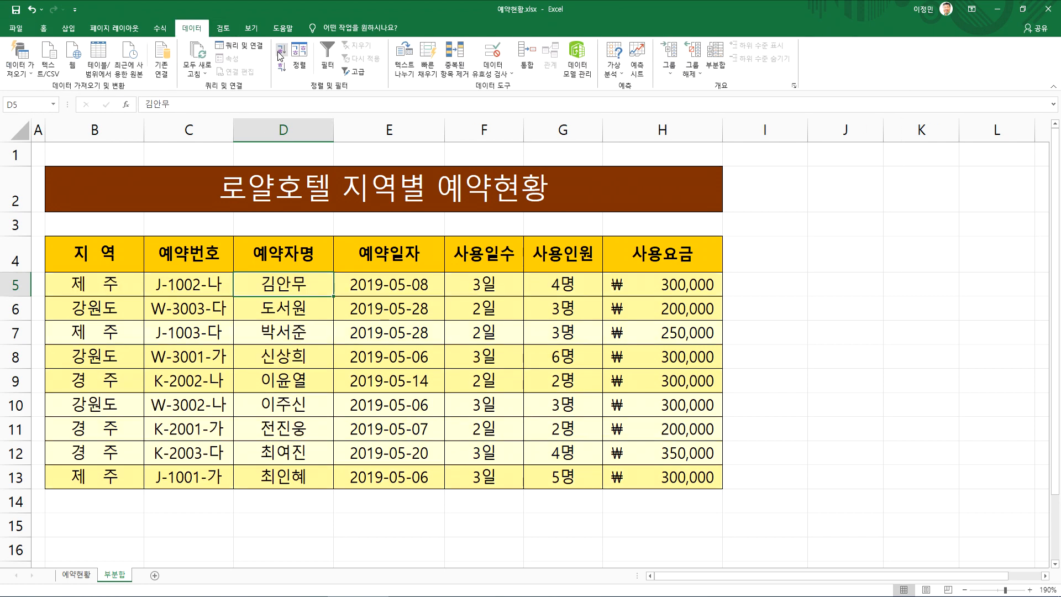
{"action": "left_click", "coordinate": [281, 68]}
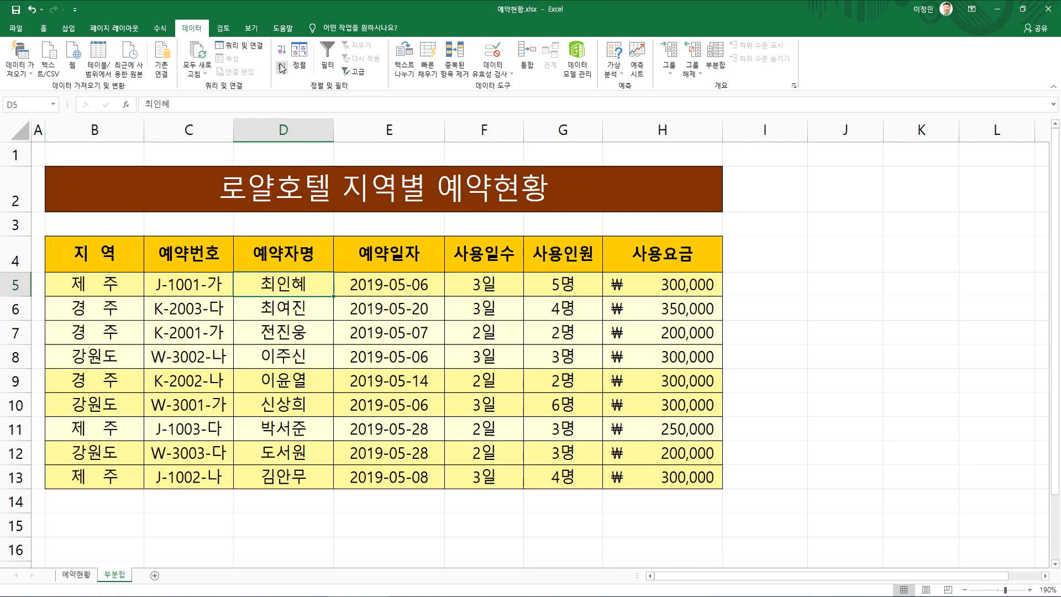
{"action": "left_click", "coordinate": [281, 52]}
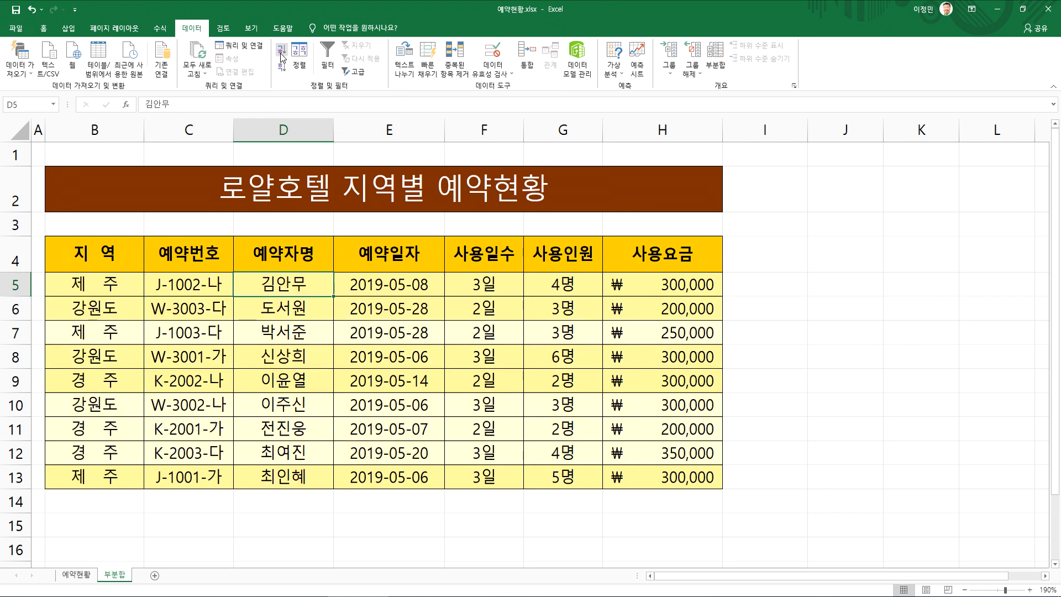
Sort the reservation table by 사용일수 in descending order, followed by 지역 in ascending order
{"action": "left_click", "coordinate": [495, 289]}
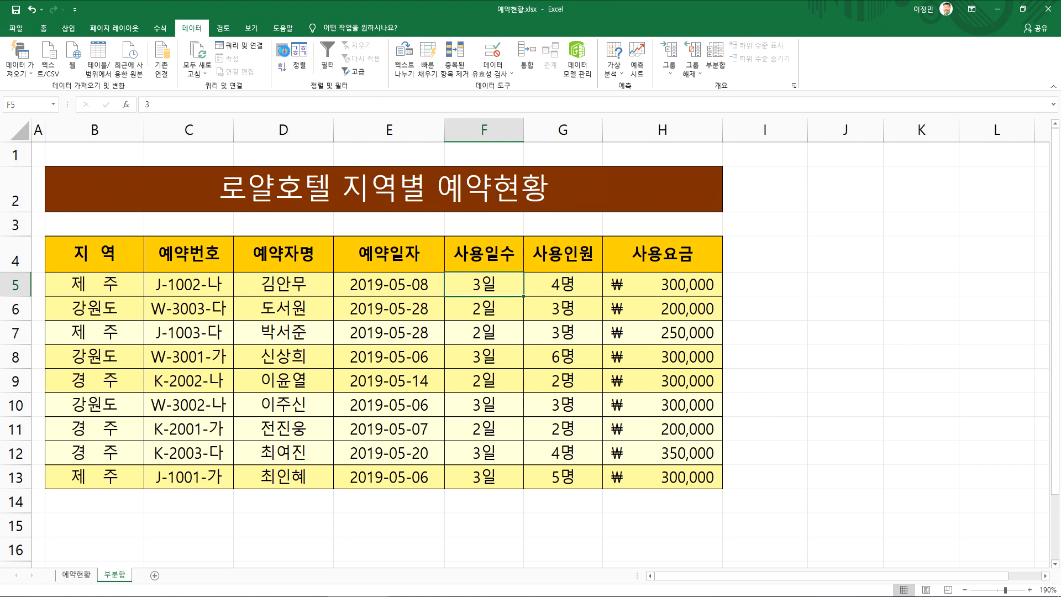
{"action": "left_click", "coordinate": [284, 52]}
{"action": "left_click", "coordinate": [282, 66]}
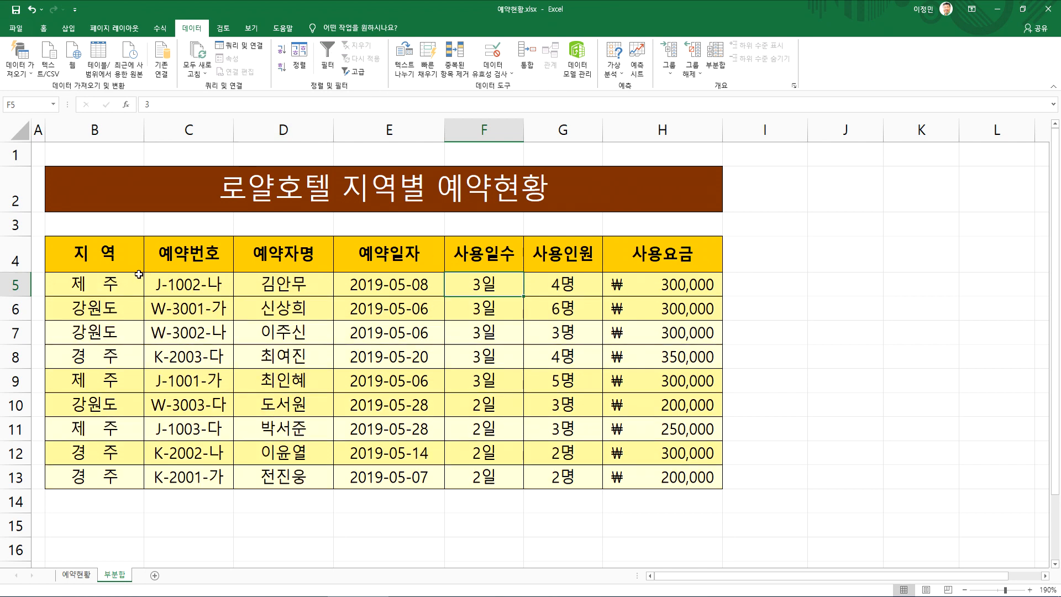
{"action": "left_click", "coordinate": [113, 284]}
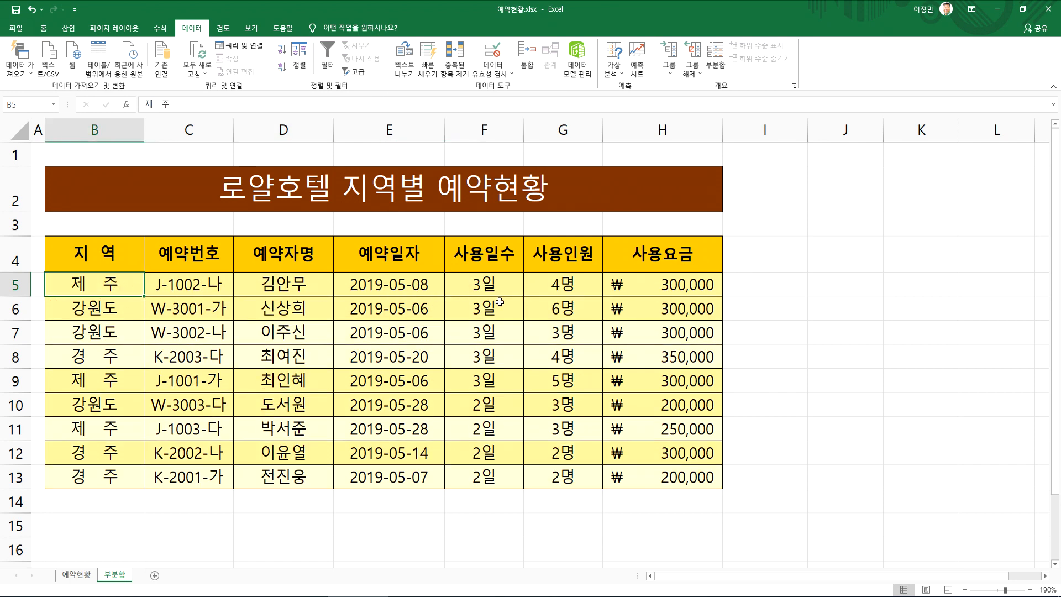
{"action": "left_click", "coordinate": [282, 51]}
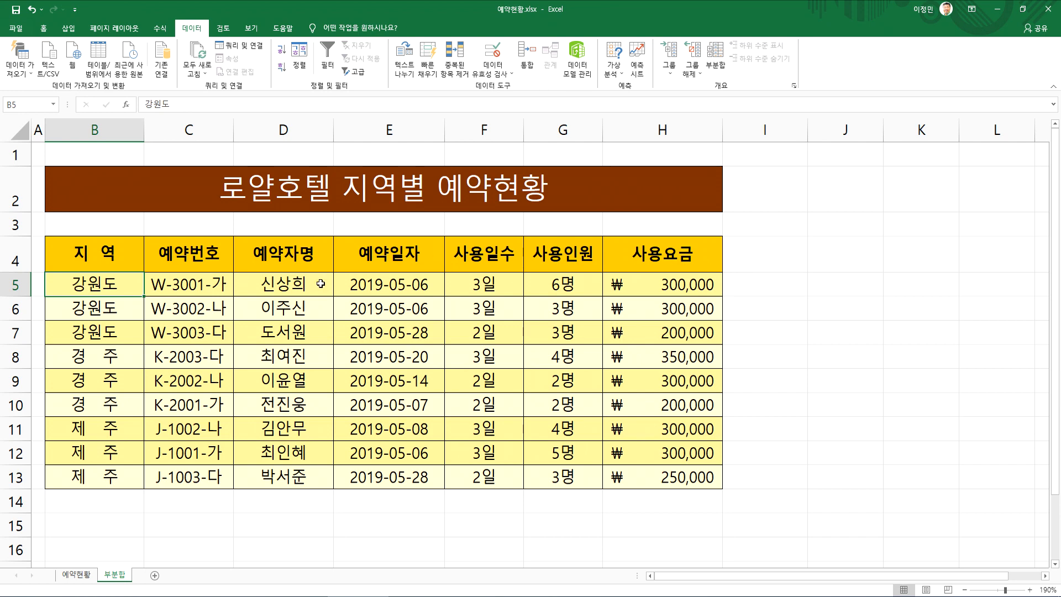
Open the Sort dialog for the reservation table and review its column, sort basis and order settings
{"action": "left_click", "coordinate": [299, 63]}
{"action": "left_click_drag", "start_coordinate": [706, 205], "coordinate": [453, 223]}
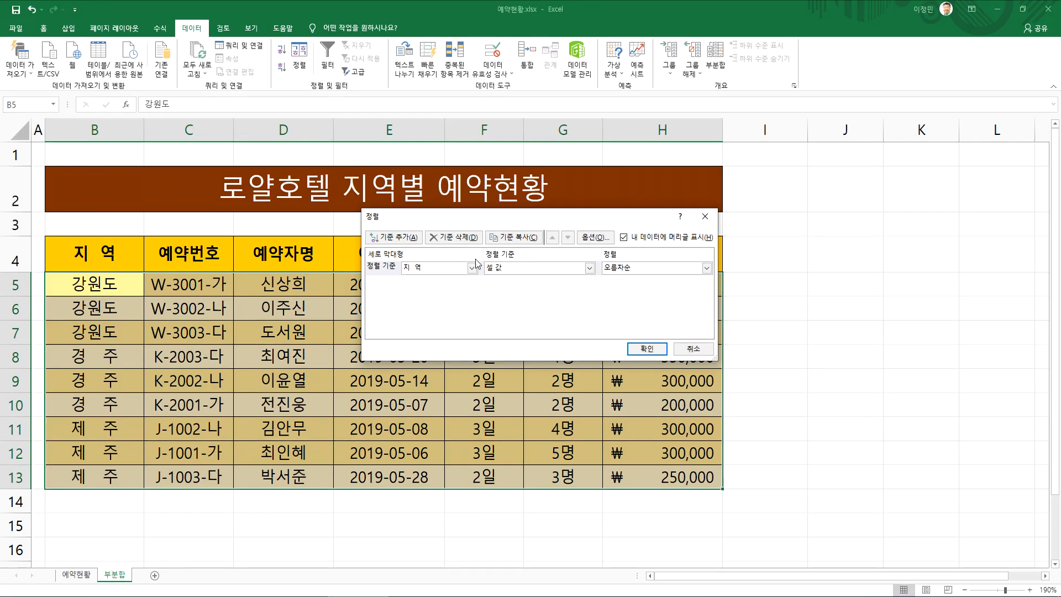
{"action": "left_click_drag", "start_coordinate": [442, 219], "coordinate": [273, 237]}
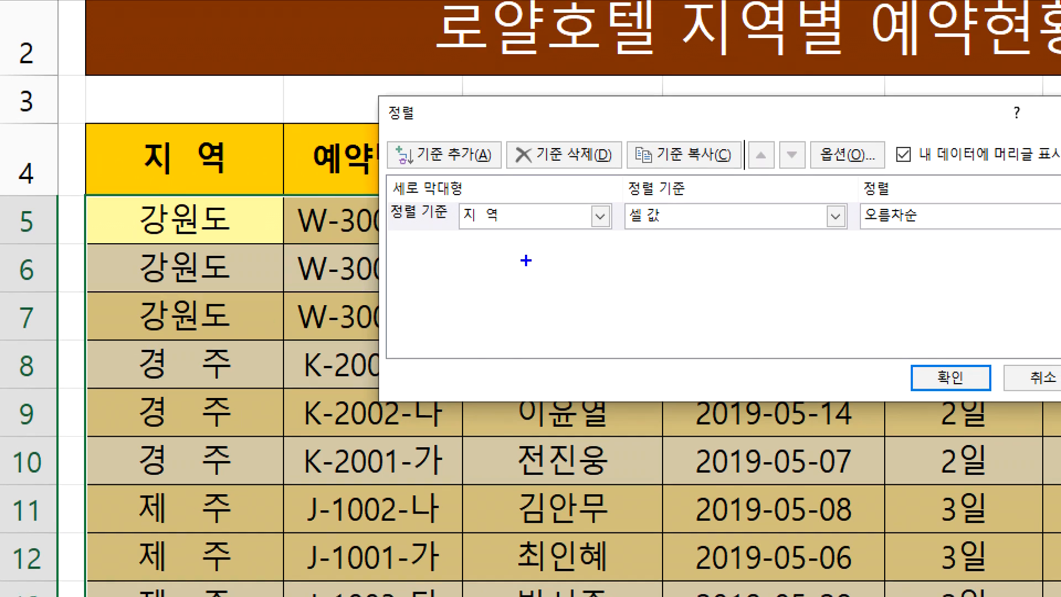
{"action": "mouse_move", "coordinate": [526, 260]}
{"action": "left_mouse_down"}
{"action": "mouse_move", "coordinate": [437, 212]}
{"action": "mouse_move", "coordinate": [528, 236]}
{"action": "left_mouse_up"}
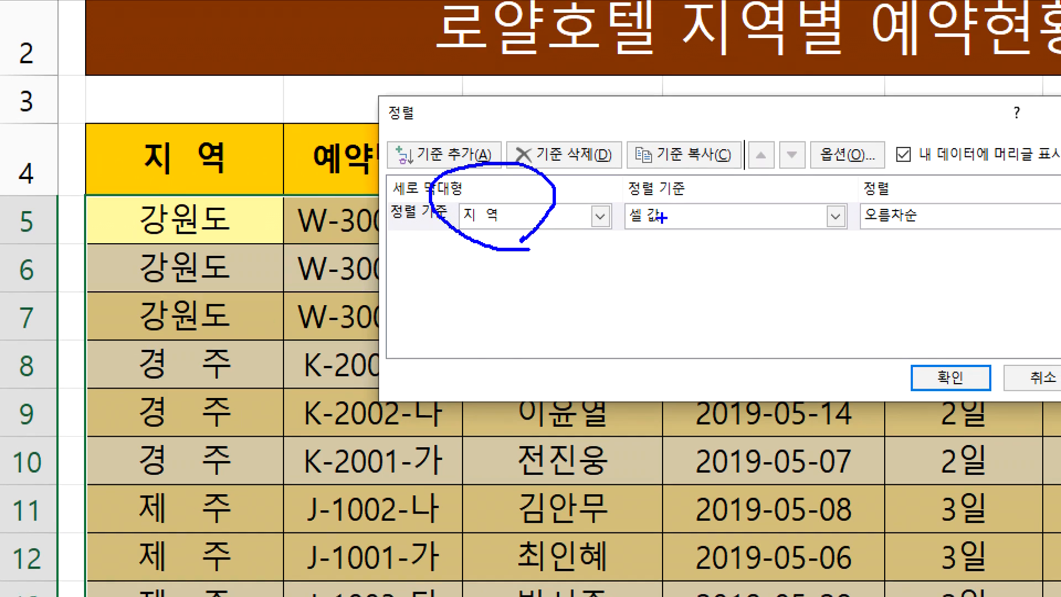
{"action": "mouse_move", "coordinate": [683, 244]}
{"action": "left_mouse_down"}
{"action": "mouse_move", "coordinate": [621, 203]}
{"action": "mouse_move", "coordinate": [670, 265]}
{"action": "left_mouse_up"}
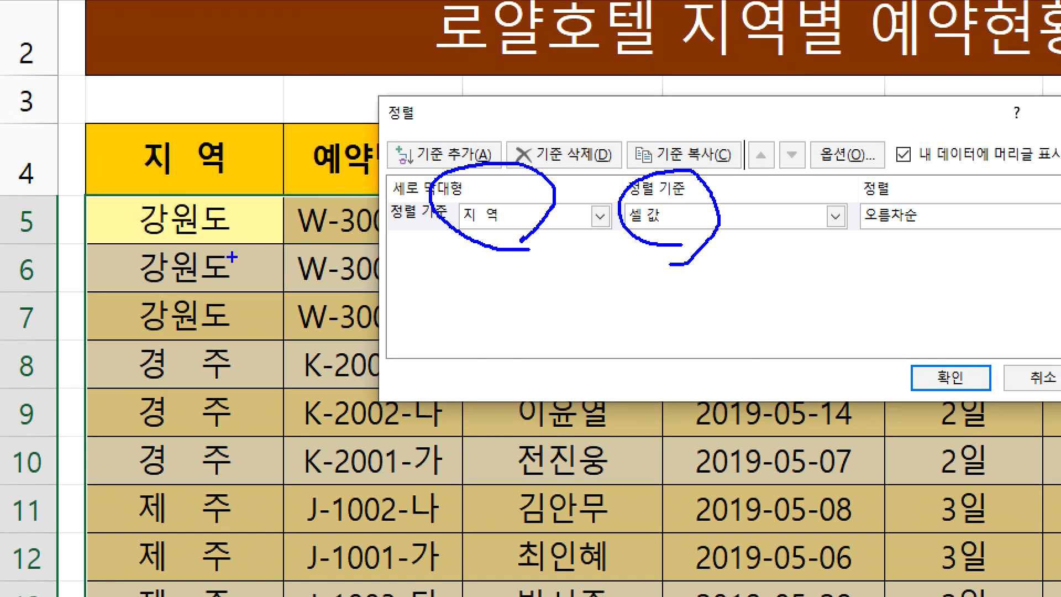
{"action": "mouse_move", "coordinate": [906, 256]}
{"action": "left_mouse_down"}
{"action": "mouse_move", "coordinate": [871, 254]}
{"action": "mouse_move", "coordinate": [947, 190]}
{"action": "mouse_move", "coordinate": [925, 251]}
{"action": "left_mouse_up"}
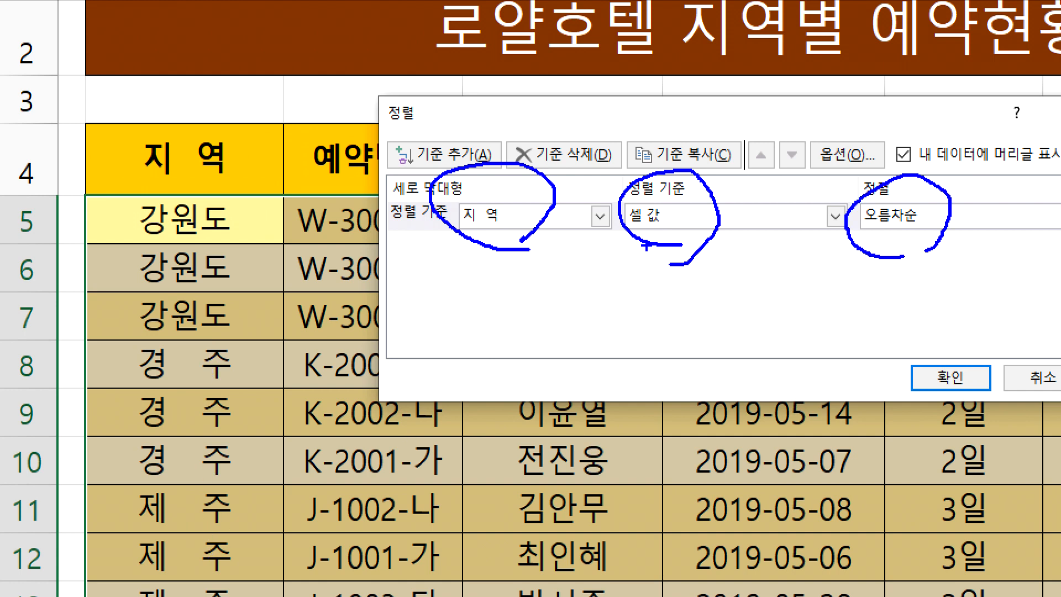
{"action": "left_click_drag", "start_coordinate": [668, 202], "coordinate": [701, 189]}
{"action": "key", "text": "Escape"}
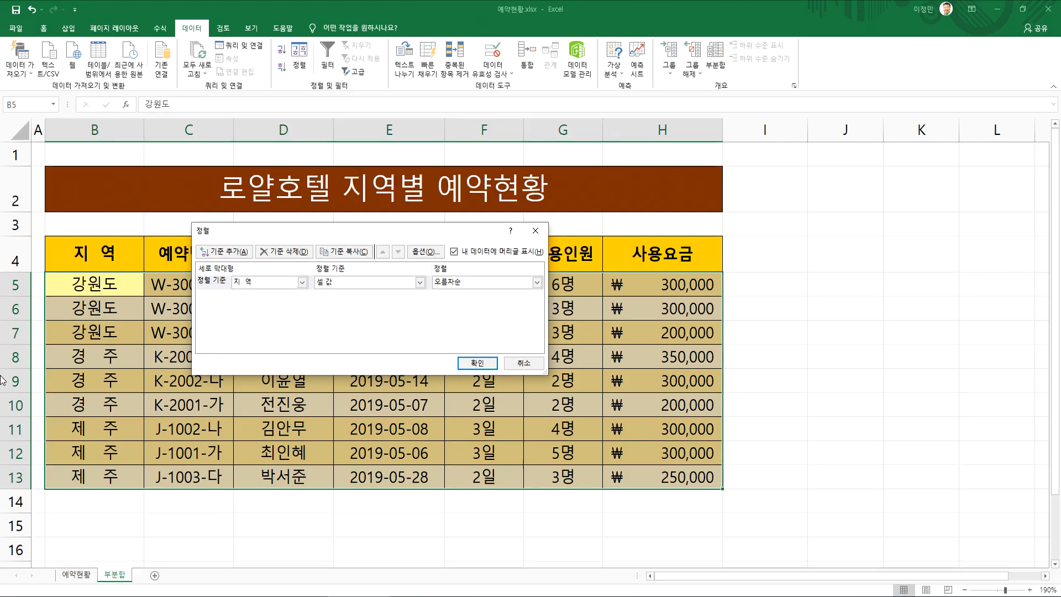
Sort the table on the 지역 column by 셀 색, with the darker yellow fill set to 위에 표시
{"action": "left_click", "coordinate": [420, 283]}
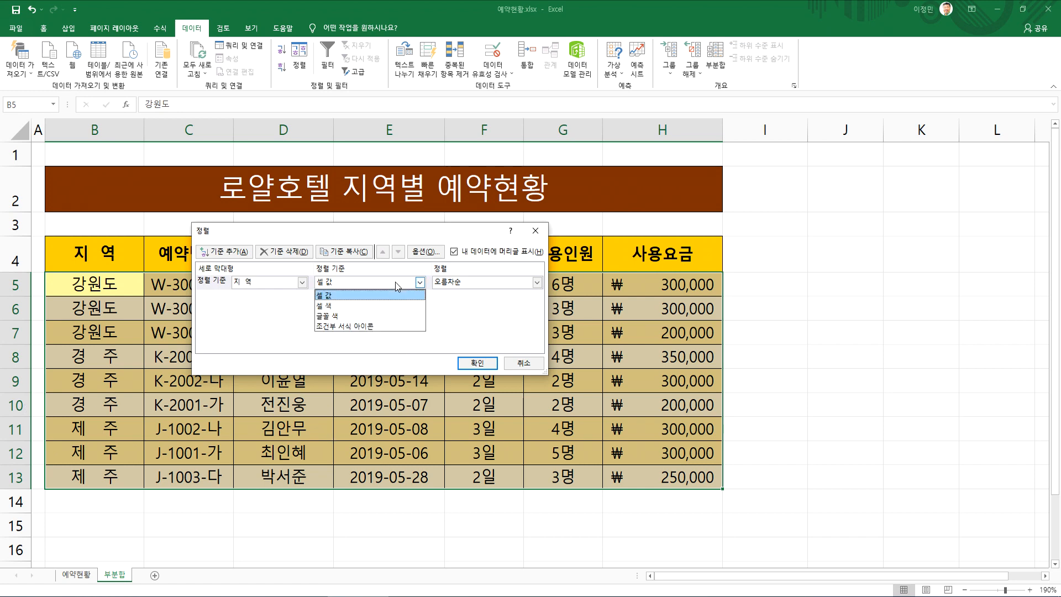
{"action": "left_click", "coordinate": [371, 305]}
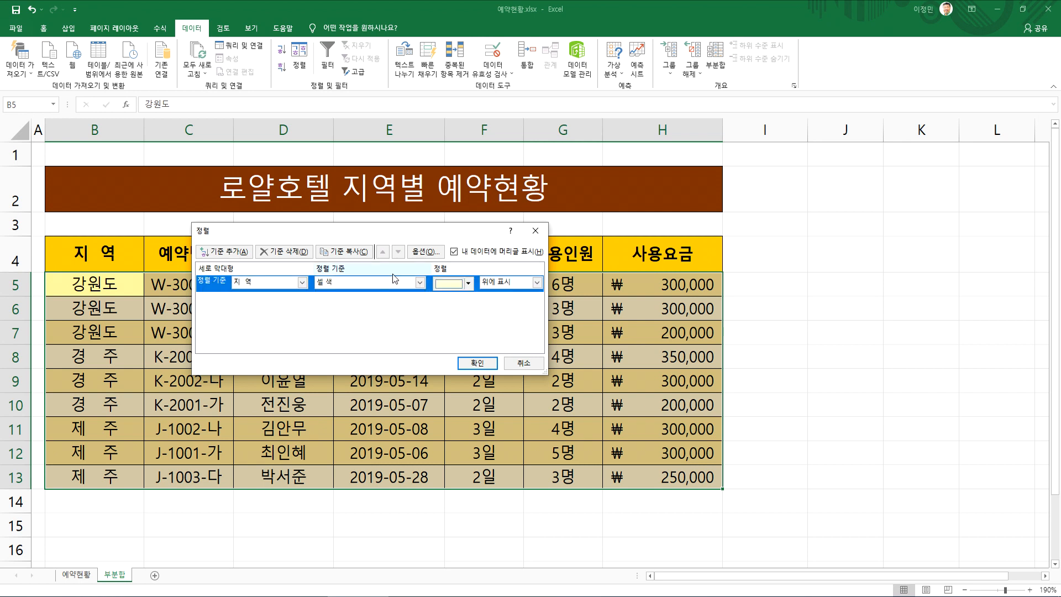
{"action": "left_click", "coordinate": [469, 285]}
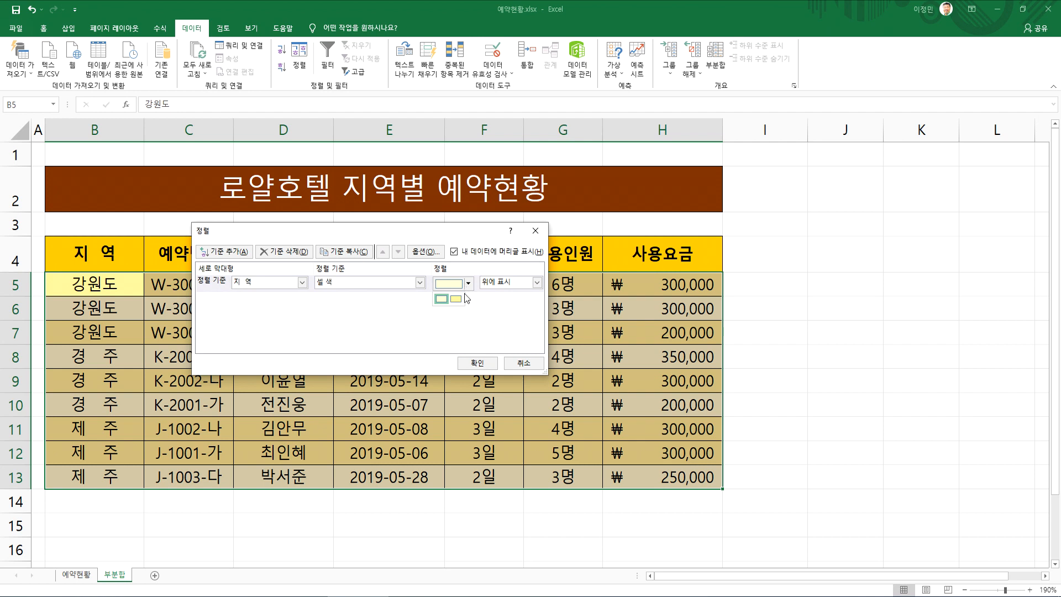
{"action": "left_click", "coordinate": [468, 284]}
{"action": "left_click", "coordinate": [467, 281]}
{"action": "left_click", "coordinate": [454, 301]}
{"action": "left_click", "coordinate": [465, 285]}
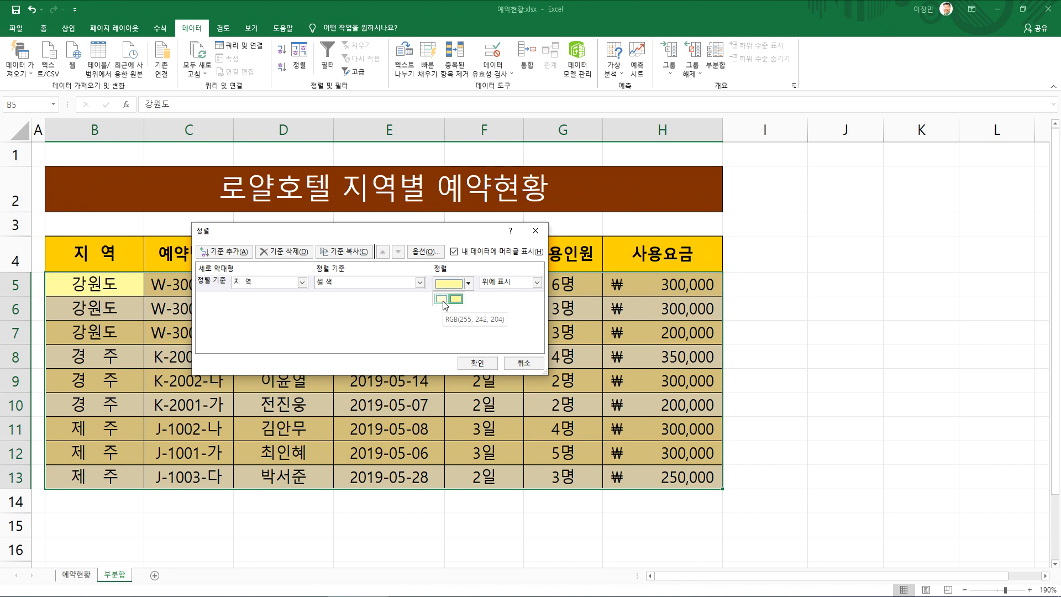
{"action": "left_click", "coordinate": [457, 299]}
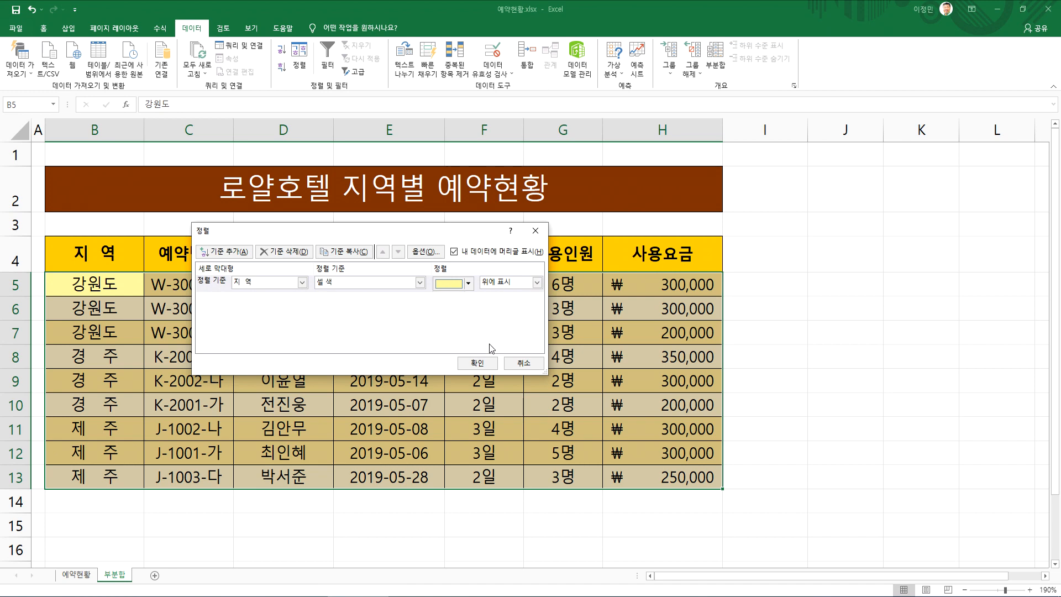
{"action": "left_click", "coordinate": [478, 363]}
Examine the rows grouped by fill colour and the column headers available as sort criteria
{"action": "left_click", "coordinate": [314, 423]}
{"action": "left_click_drag", "start_coordinate": [130, 287], "coordinate": [566, 382]}
{"action": "left_click", "coordinate": [317, 423]}
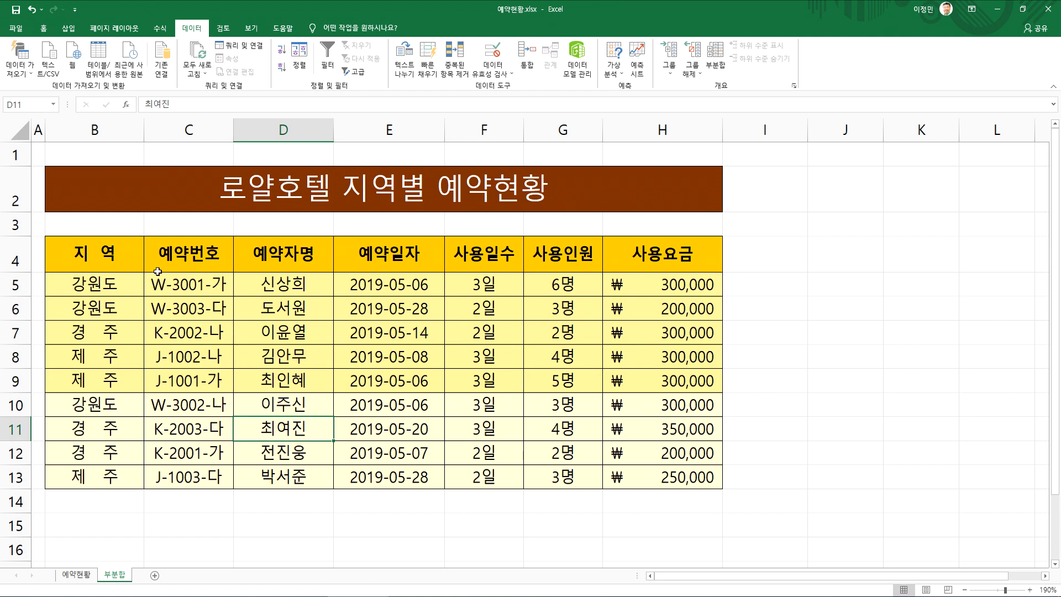
{"action": "left_click", "coordinate": [79, 279]}
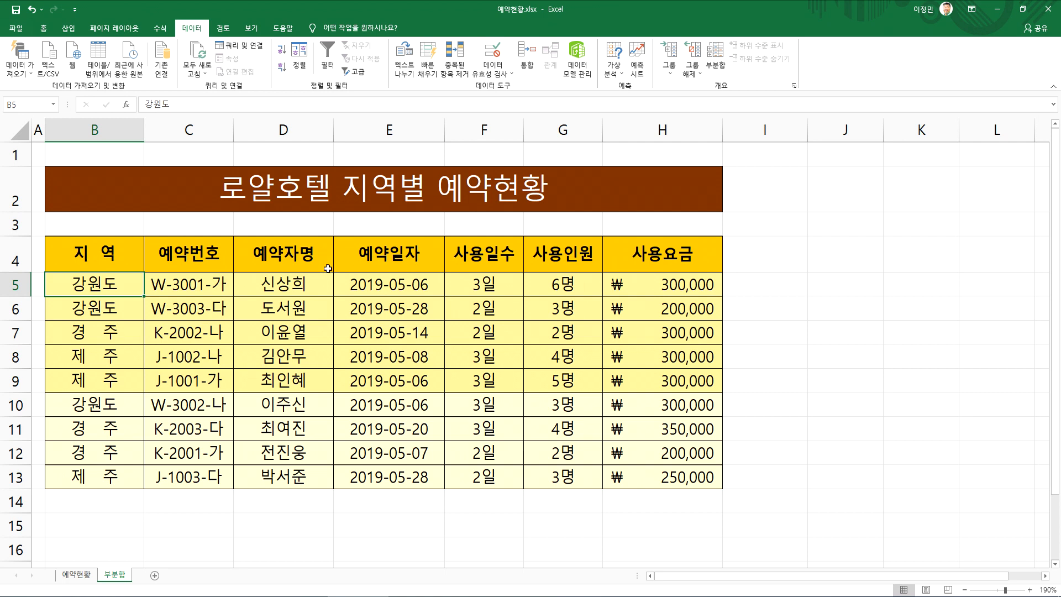
{"action": "left_click", "coordinate": [462, 246]}
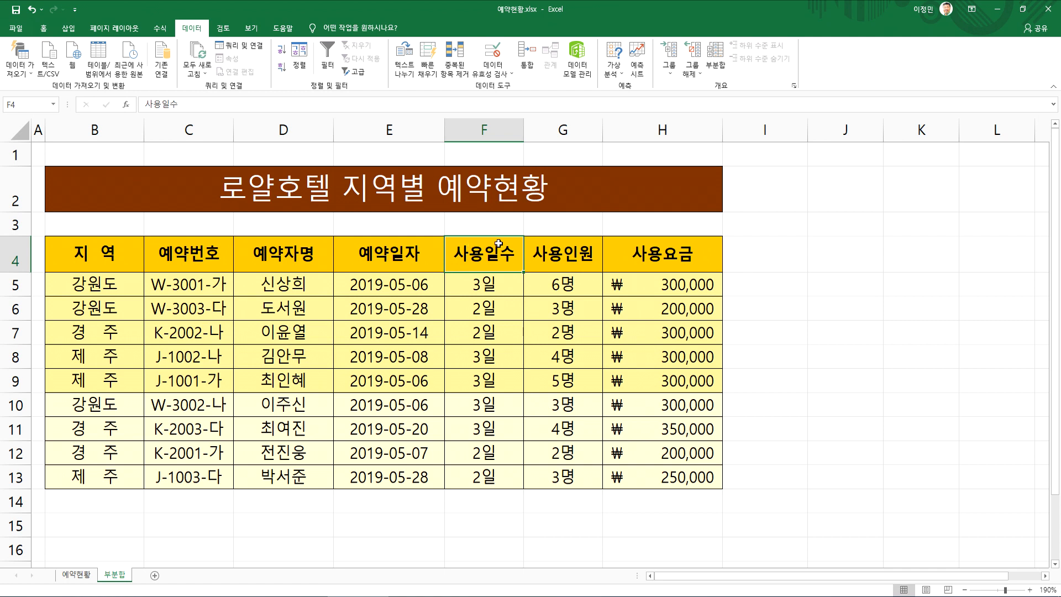
{"action": "left_click", "coordinate": [655, 241]}
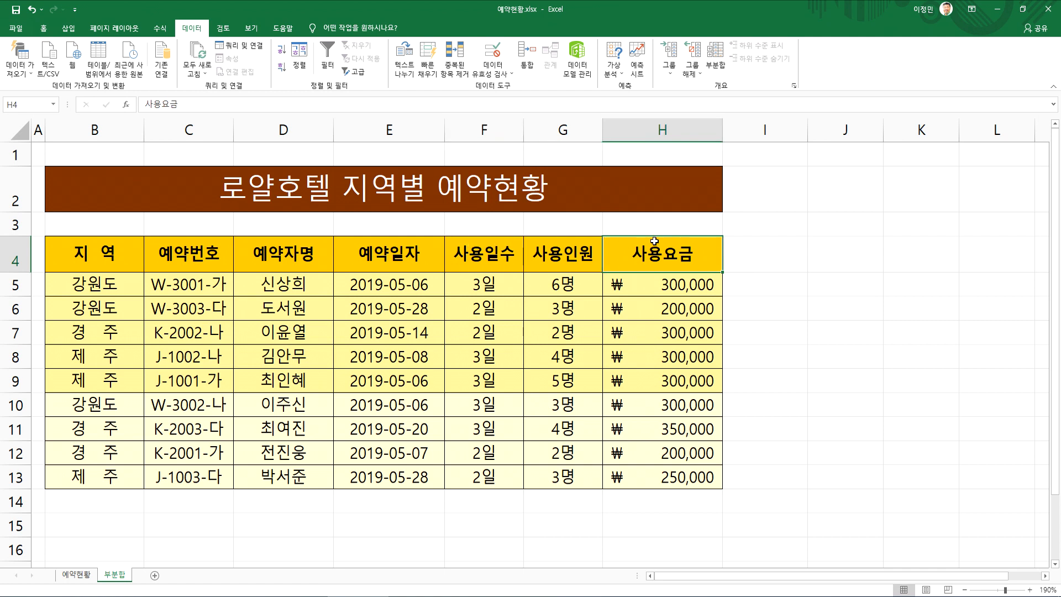
{"action": "left_click", "coordinate": [578, 254]}
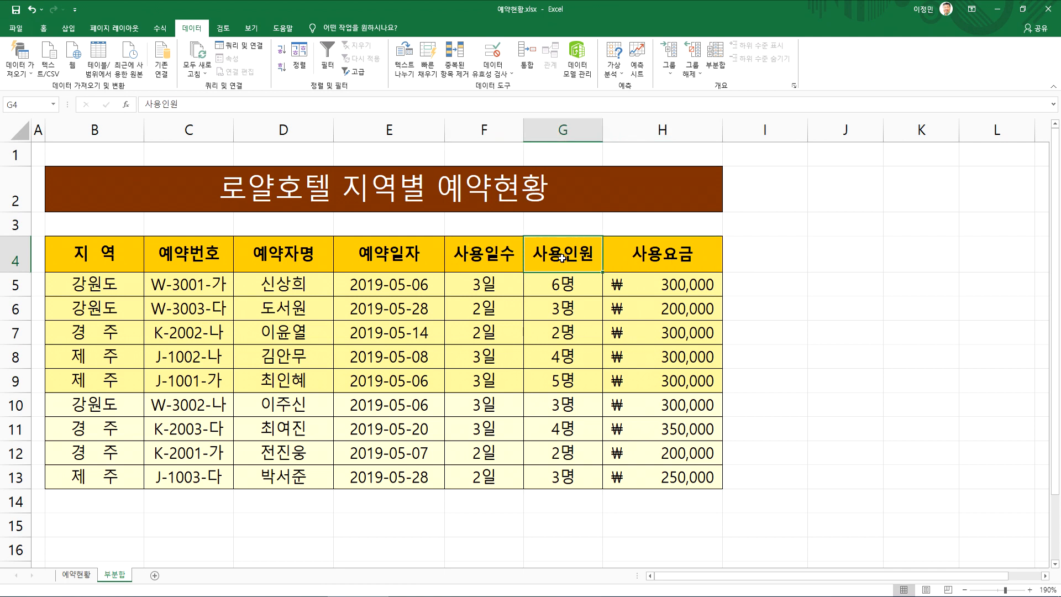
{"action": "left_click", "coordinate": [490, 258]}
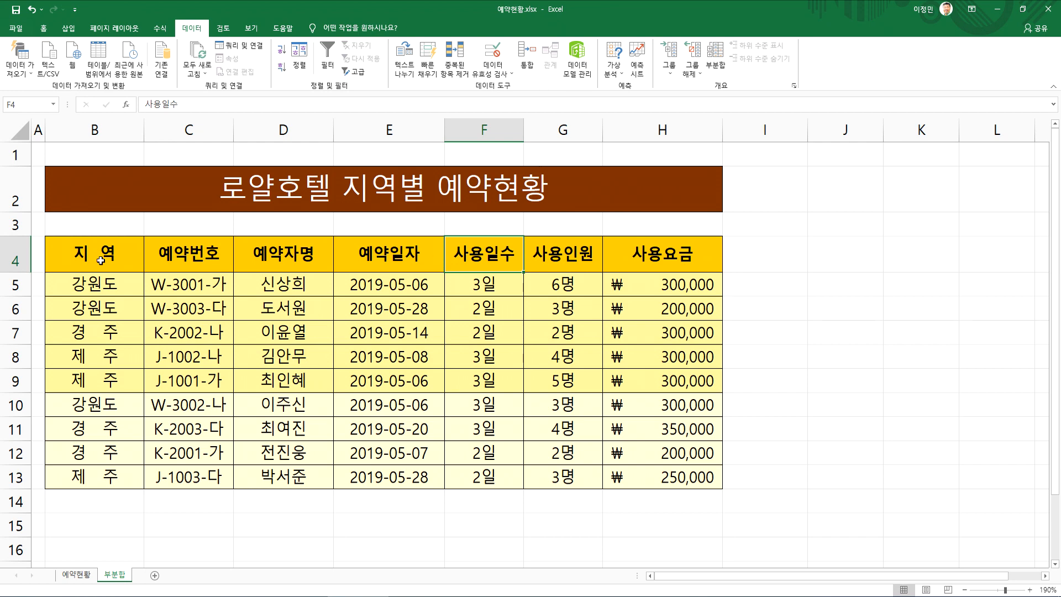
Open the Sort dialog for the reservation table and set the 지역 criterion's sort basis to 셀 값
{"action": "left_click", "coordinate": [415, 256]}
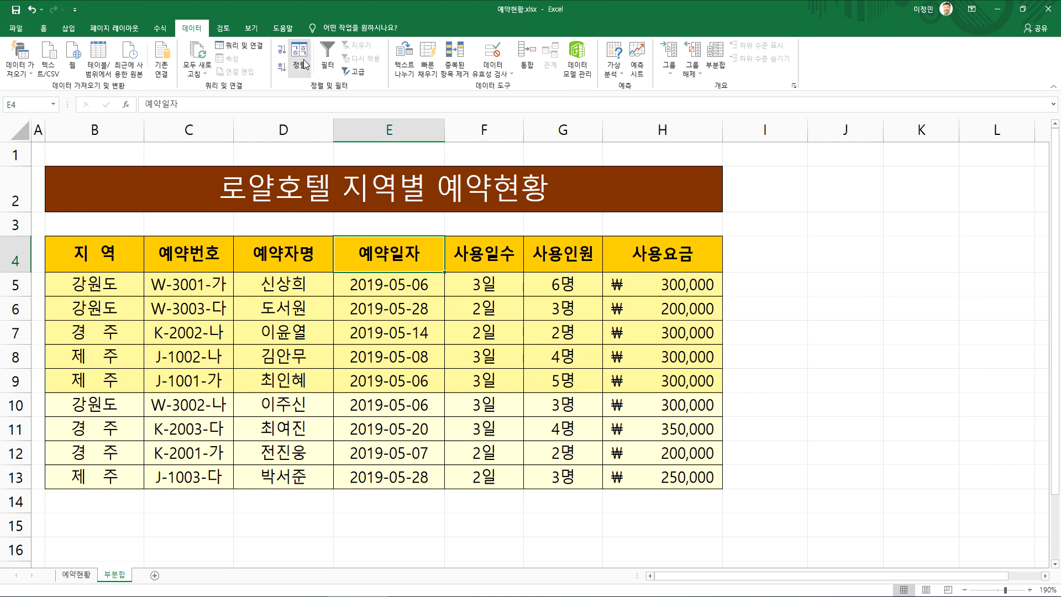
{"action": "left_click", "coordinate": [308, 56]}
{"action": "left_click_drag", "start_coordinate": [462, 226], "coordinate": [535, 225]}
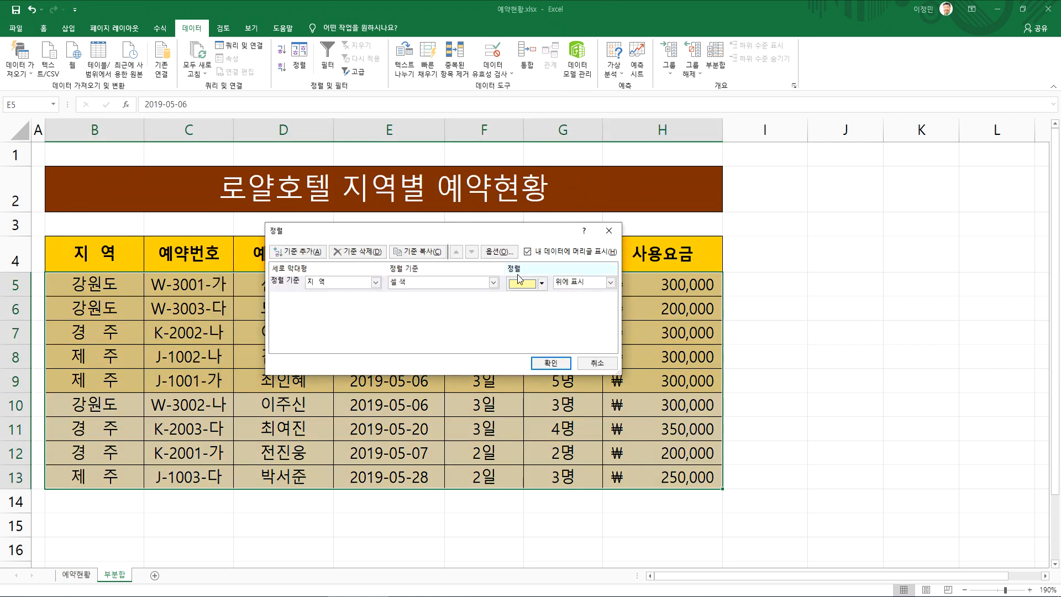
{"action": "left_click", "coordinate": [413, 283]}
{"action": "left_click", "coordinate": [402, 294]}
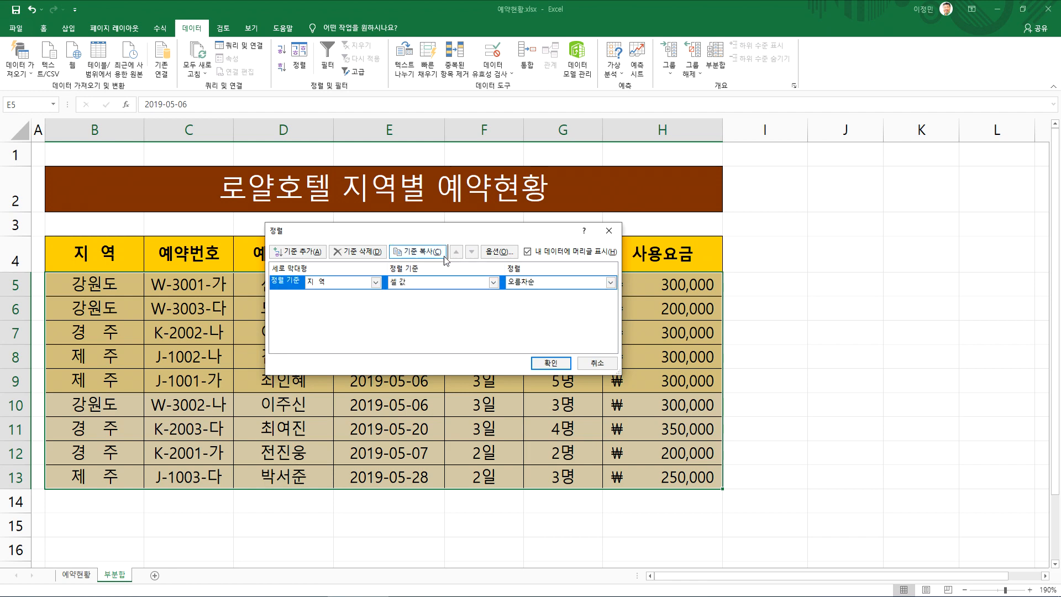
Set the sort direction to 왼쪽에서 오른쪽 in the sort options
{"action": "left_click", "coordinate": [496, 253]}
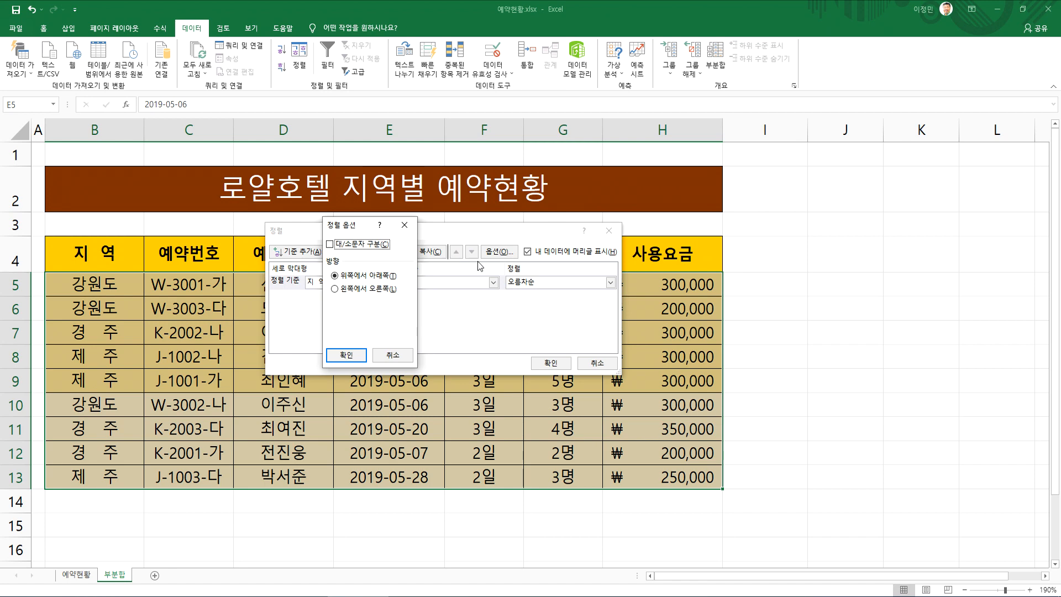
{"action": "key", "text": "Escape"}
{"action": "left_click", "coordinate": [510, 255]}
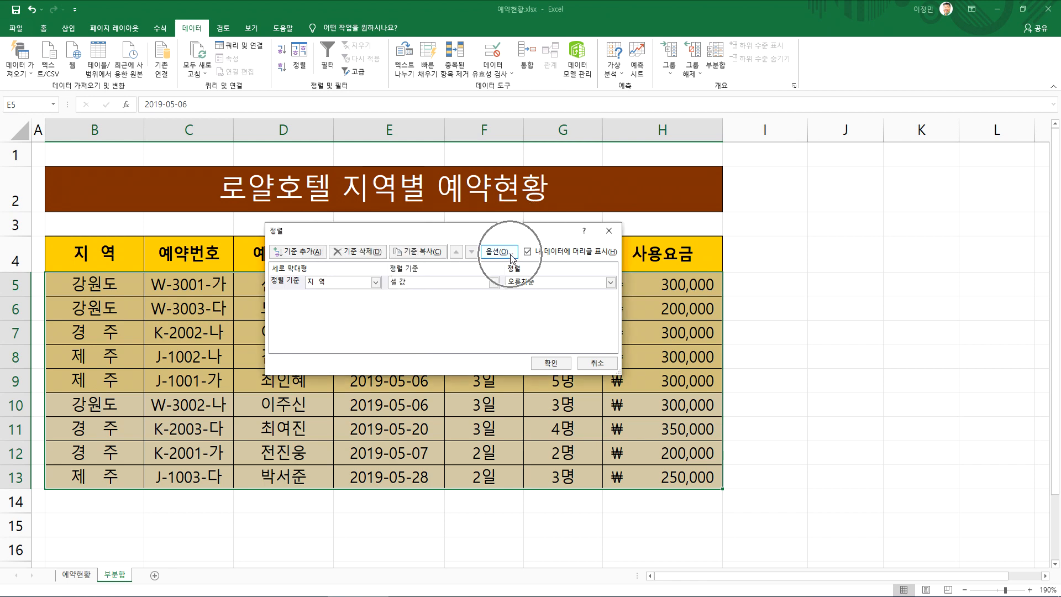
{"action": "left_click", "coordinate": [362, 289]}
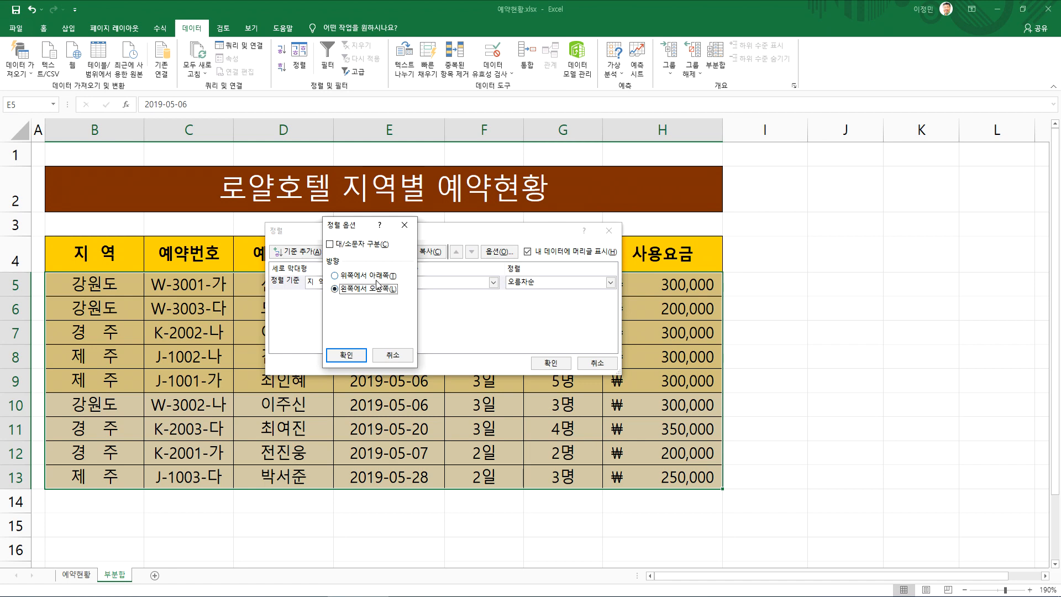
{"action": "left_click", "coordinate": [346, 355]}
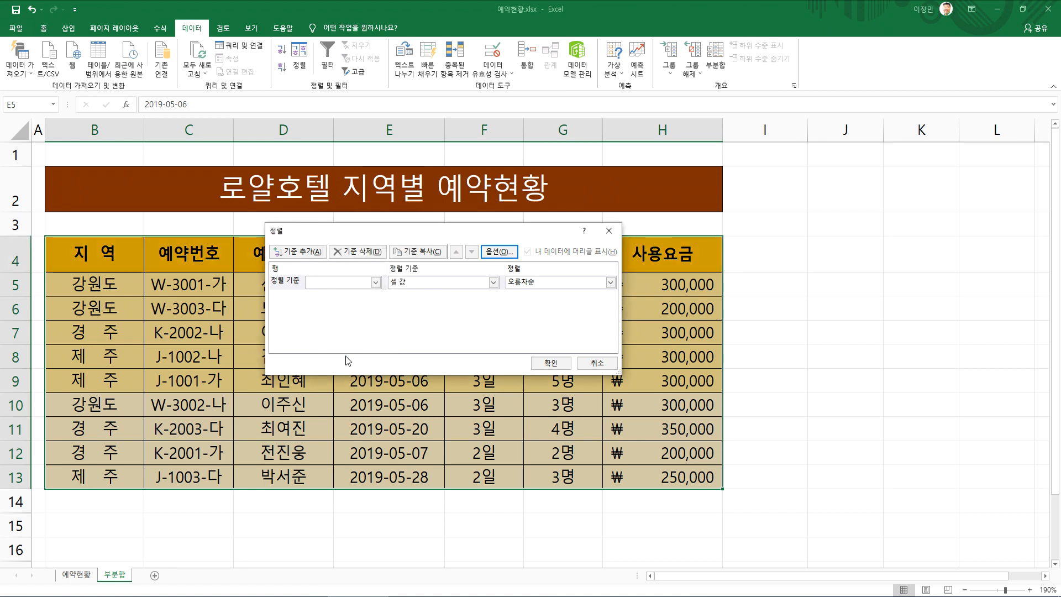
Sort the table's columns by 행 4 on 셀 값 in 오름차순 order
{"action": "left_click", "coordinate": [325, 282]}
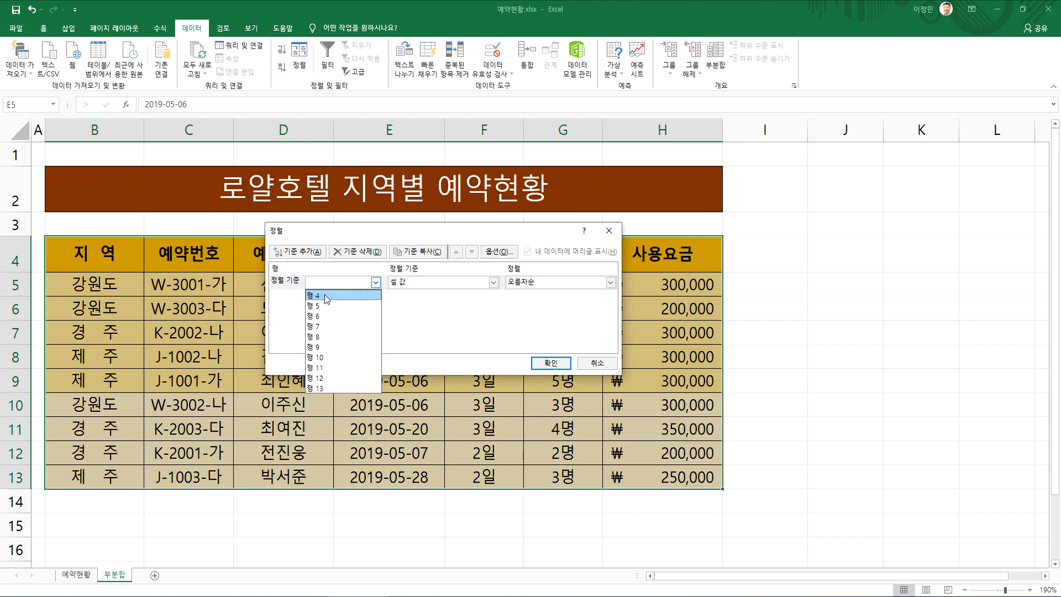
{"action": "left_click", "coordinate": [324, 296]}
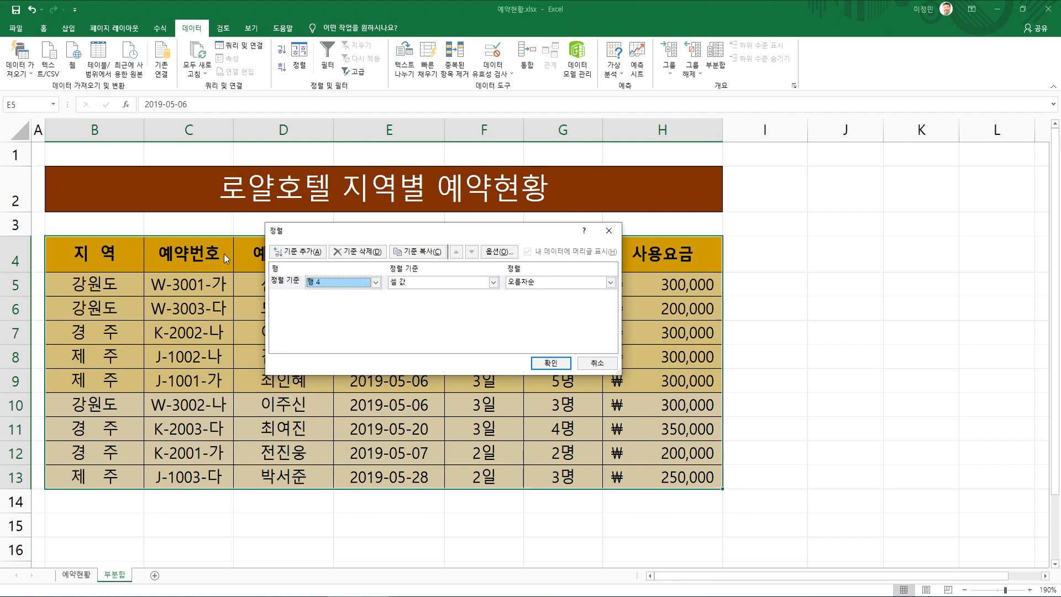
{"action": "left_click_drag", "start_coordinate": [319, 236], "coordinate": [323, 290]}
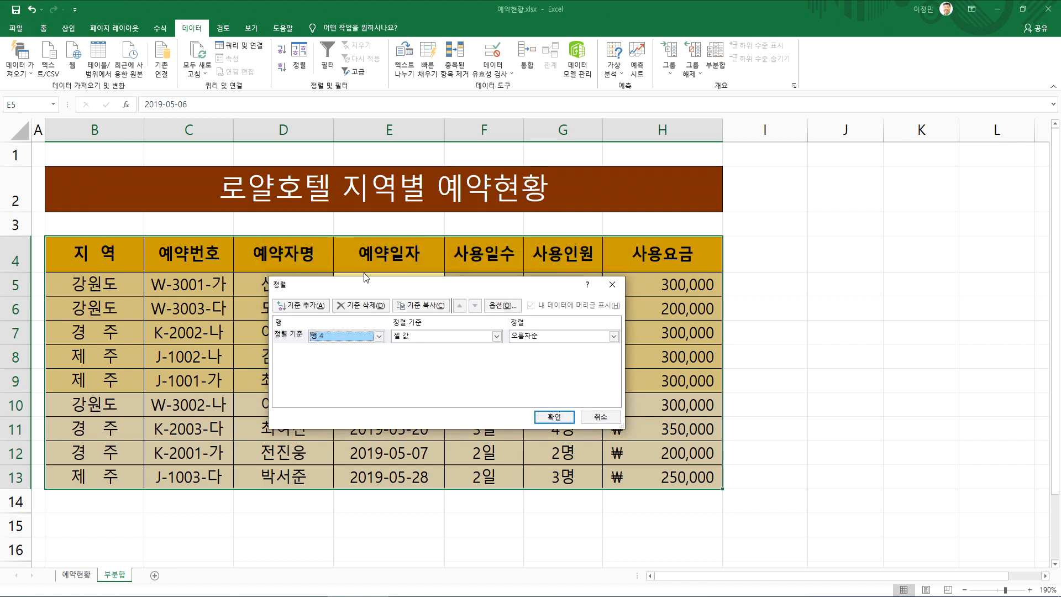
{"action": "left_click", "coordinate": [557, 418]}
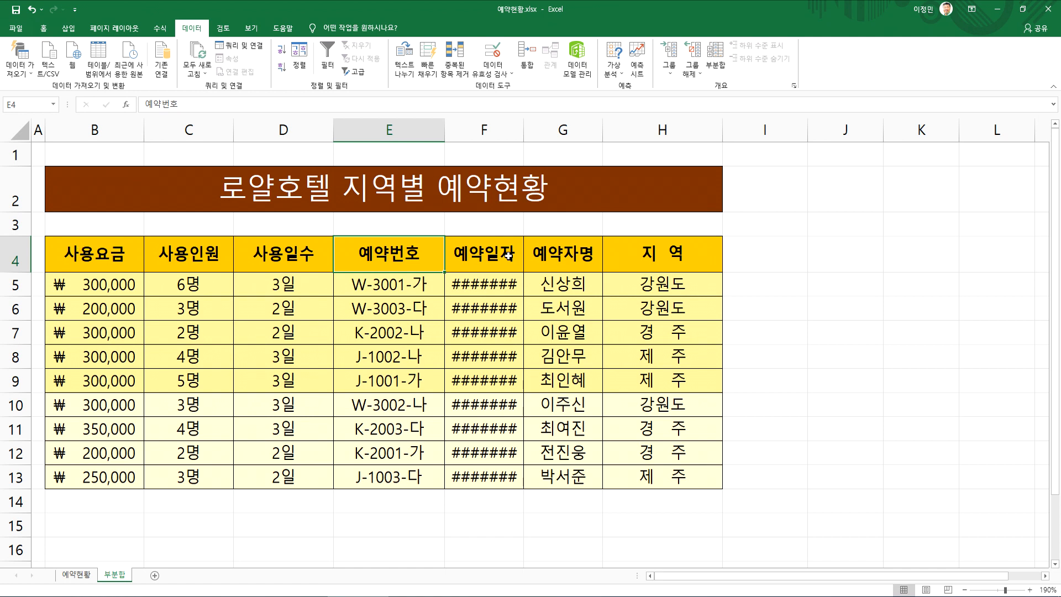
Widen column F to fit the reservation dates and examine the rearranged header row
{"action": "left_click_drag", "start_coordinate": [566, 125], "coordinate": [564, 126]}
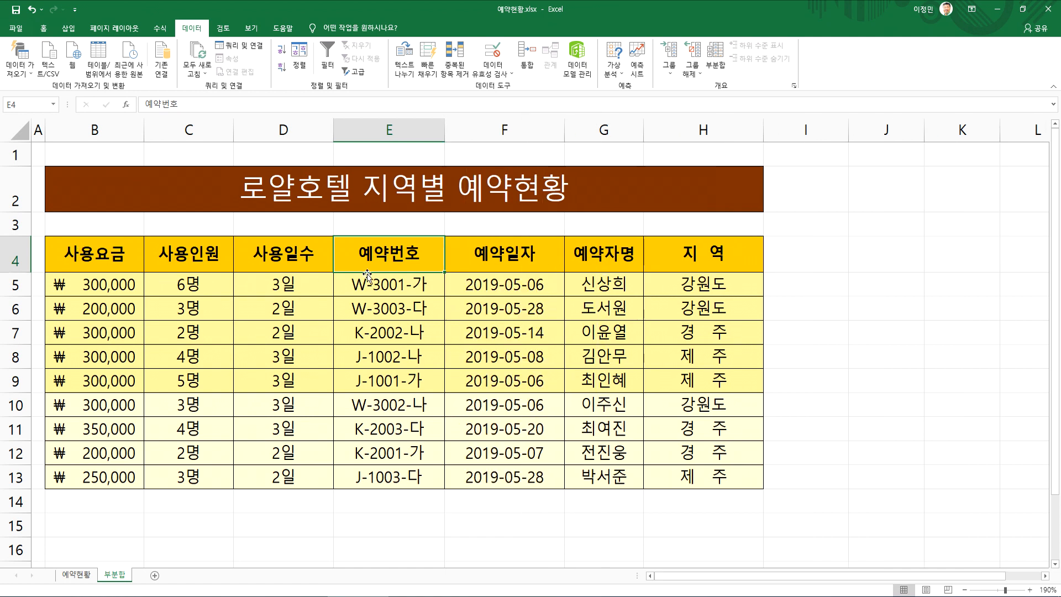
{"action": "left_click_drag", "start_coordinate": [94, 250], "coordinate": [704, 253]}
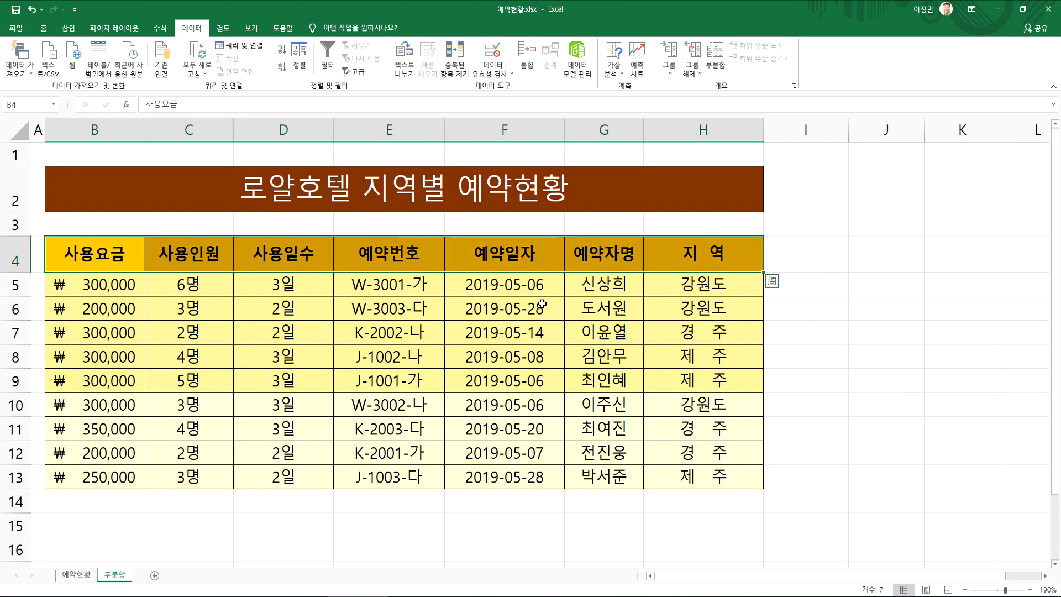
{"action": "left_click", "coordinate": [368, 330]}
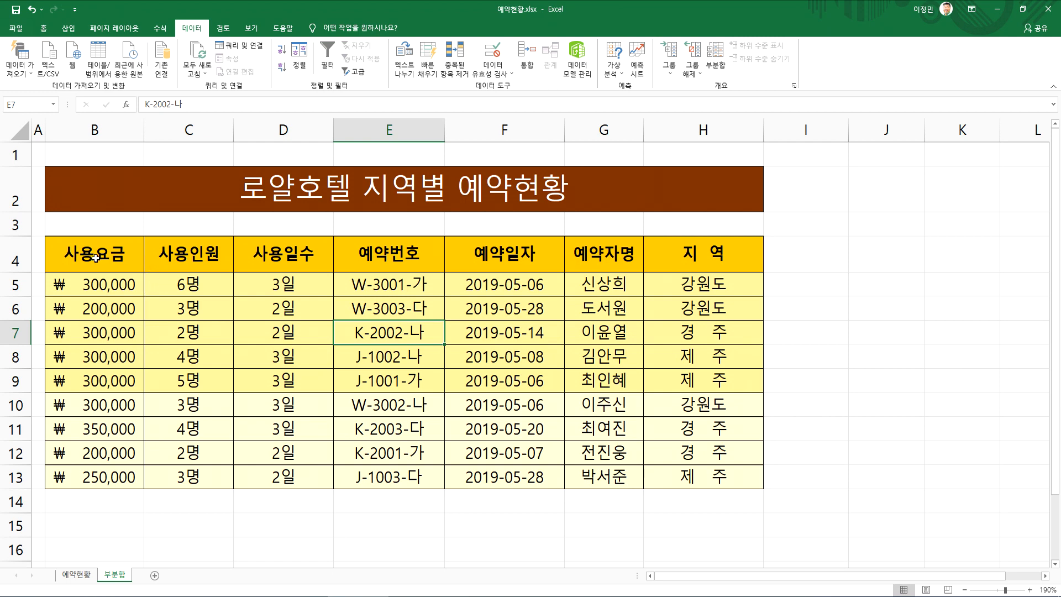
Enter the sample headers 학번, 이름, 국어, 영어, 수학, 합계, 평균 and 석차 in B20:I20
{"action": "scroll", "coordinate": [122, 401], "scroll_direction": "down", "scroll_amount": 4}
{"action": "left_click", "coordinate": [82, 315]}
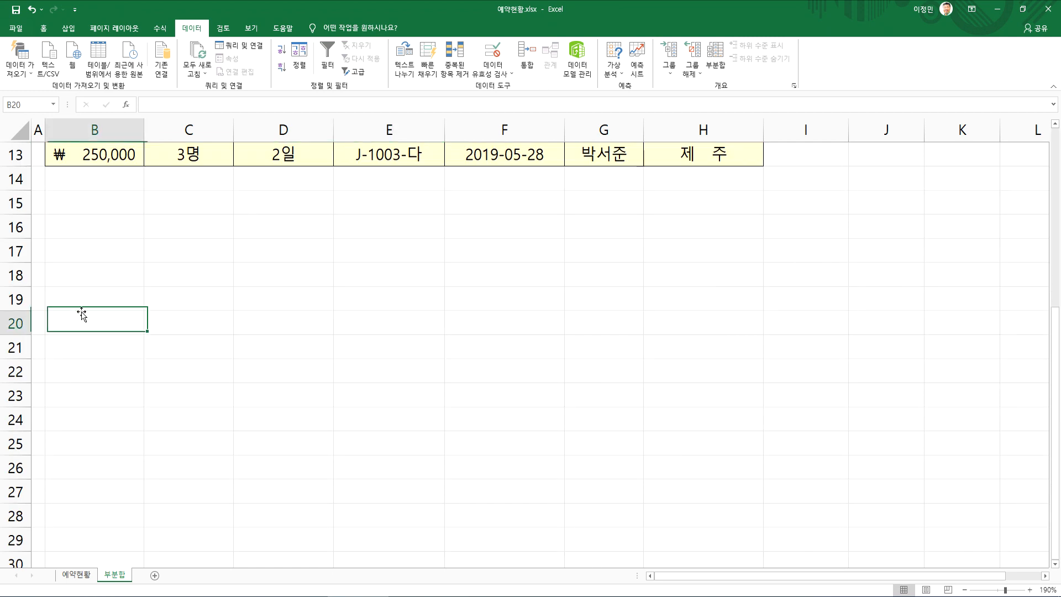
{"action": "type", "text": "학번"}
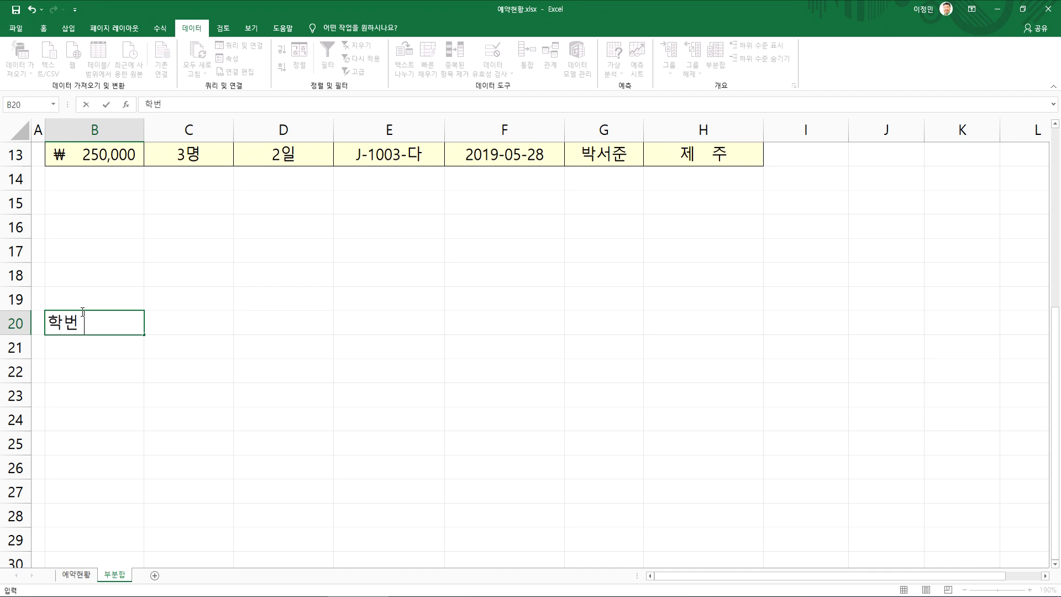
{"action": "key", "text": "Tab"}
{"action": "type", "text": "이름"}
{"action": "key", "text": "Tab"}
{"action": "type", "text": "ㄱ국어"}
{"action": "key", "text": "Tab"}
{"action": "type", "text": "영어"}
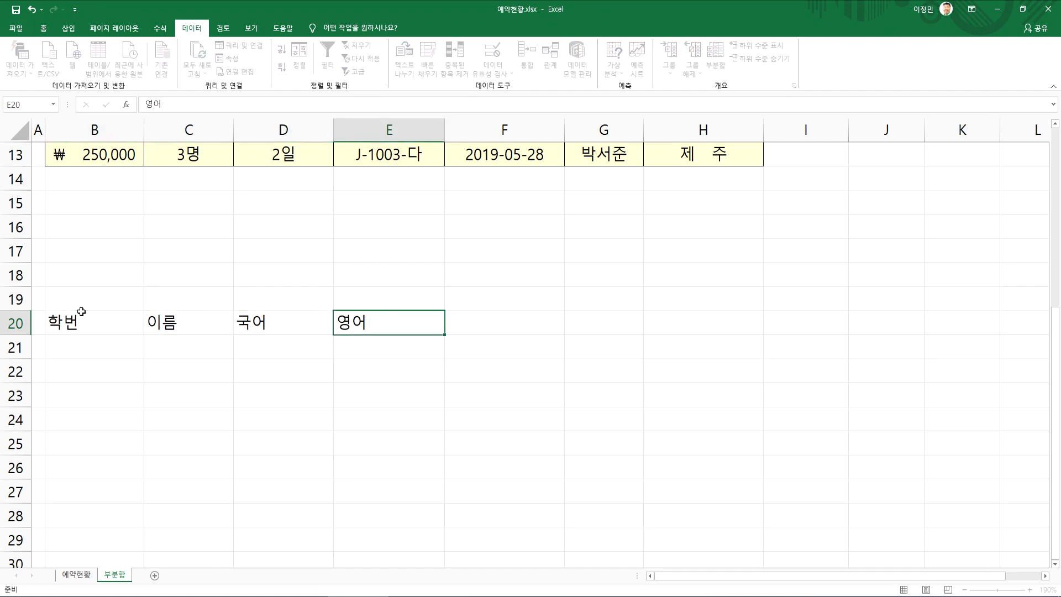
{"action": "key", "text": "Tab"}
{"action": "type", "text": "수학"}
{"action": "key", "text": "Tab"}
{"action": "type", "text": "합계"}
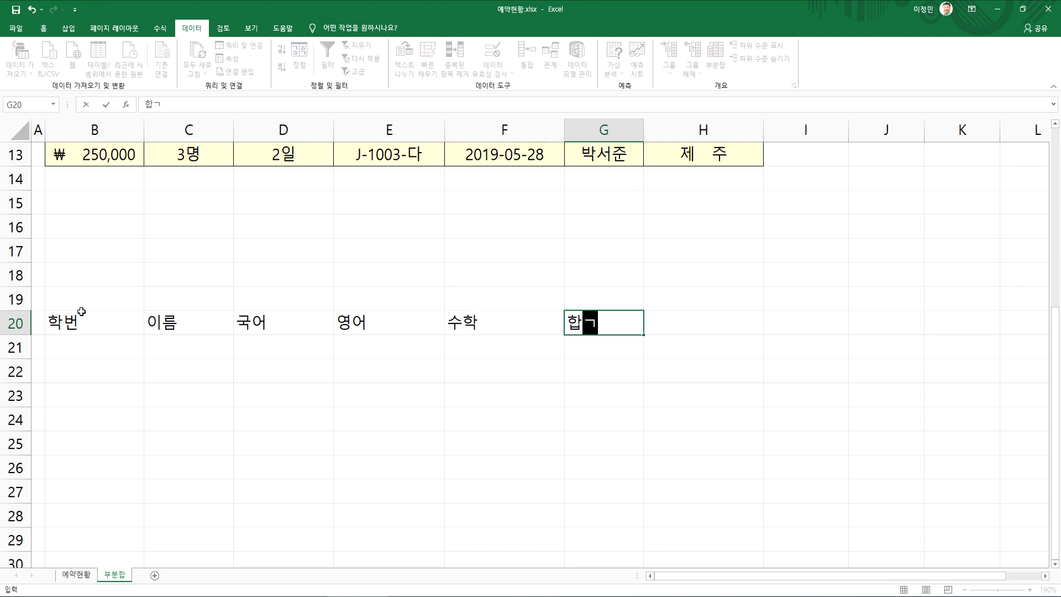
{"action": "key", "text": "Tab"}
{"action": "type", "text": "평균"}
{"action": "key", "text": "Tab"}
{"action": "type", "text": "석차"}
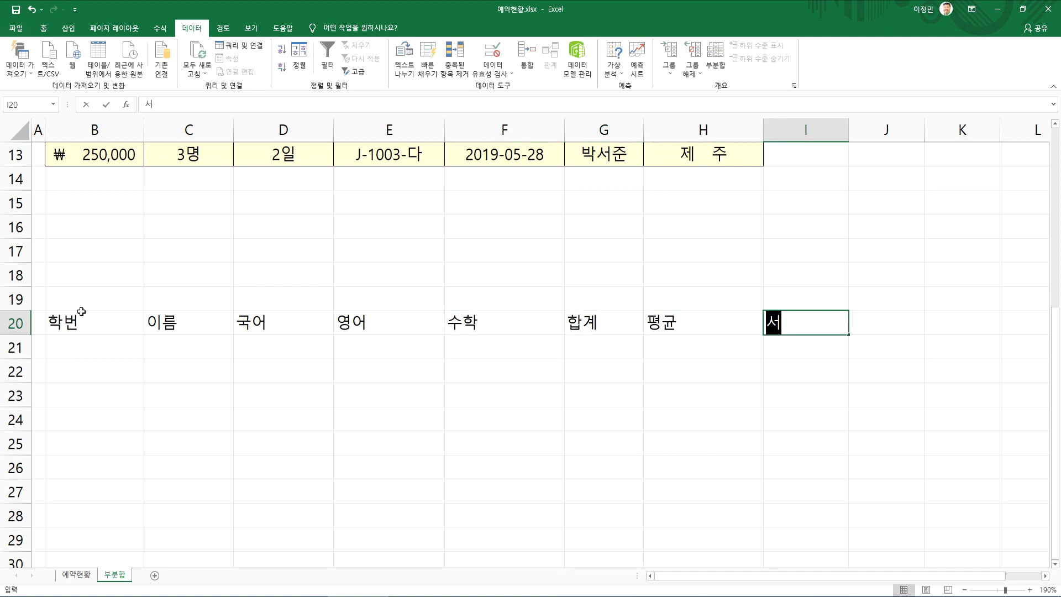
{"action": "key", "text": "Return"}
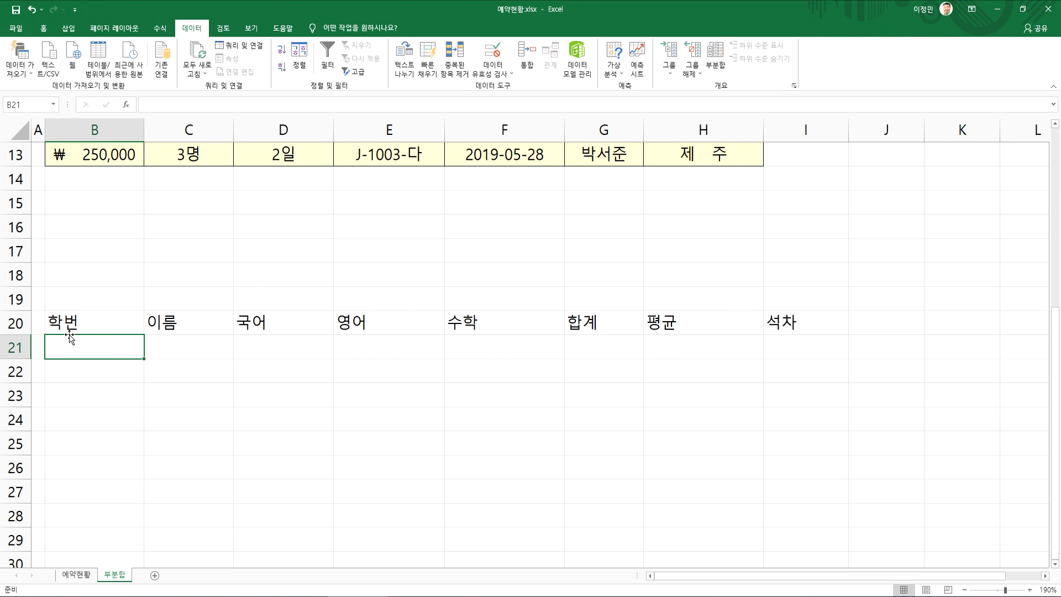
Review the sample headers in row 20 and return to the reservation table
{"action": "left_click", "coordinate": [100, 325]}
{"action": "left_click_drag", "start_coordinate": [198, 324], "coordinate": [786, 327]}
{"action": "left_click", "coordinate": [100, 347]}
{"action": "scroll", "coordinate": [124, 366], "scroll_direction": "up", "scroll_amount": 3}
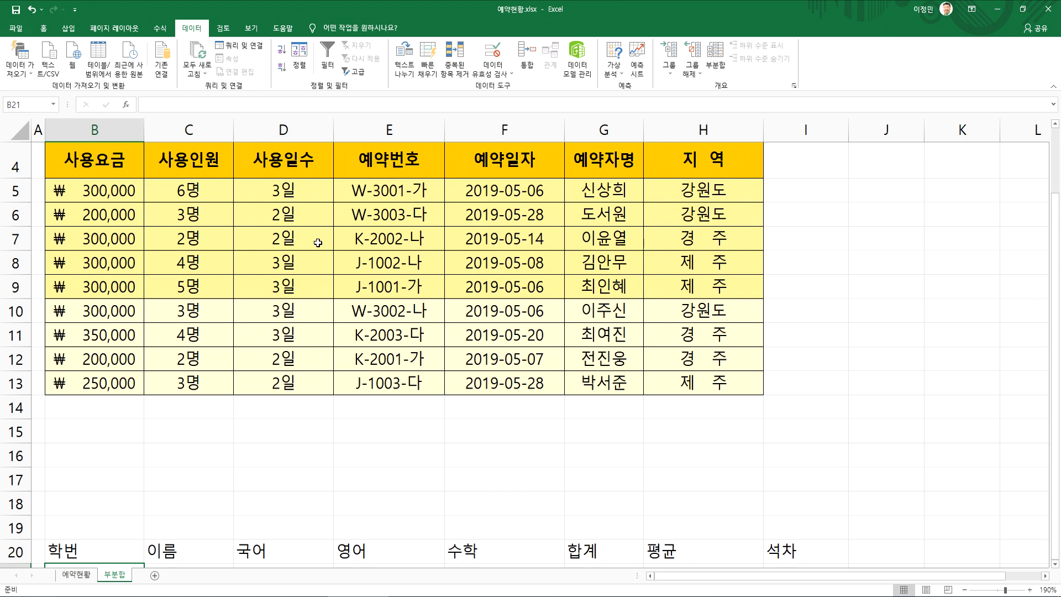
{"action": "scroll", "coordinate": [318, 242], "scroll_direction": "up", "scroll_amount": 3}
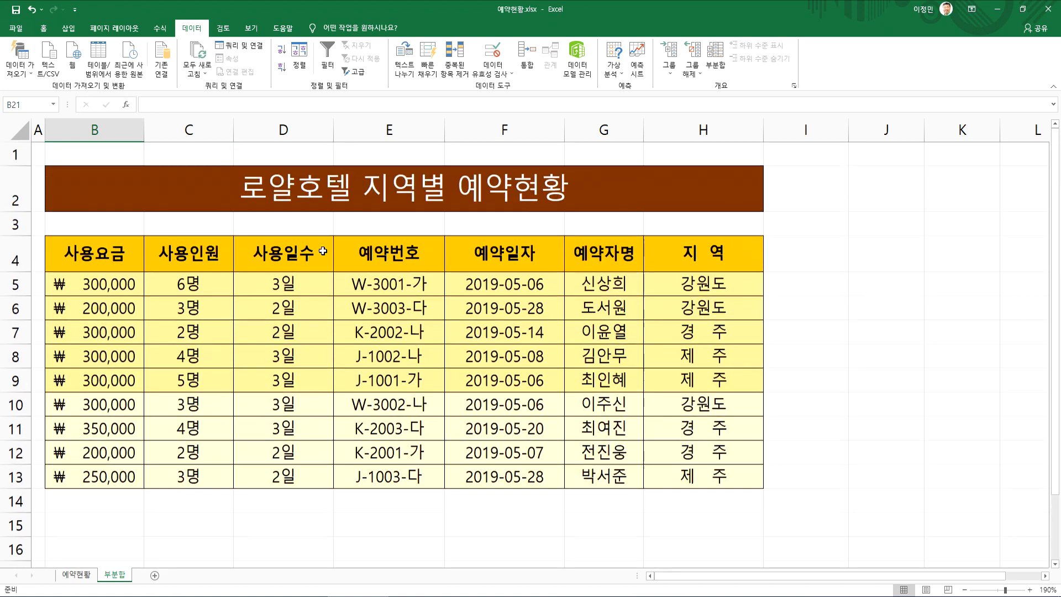
{"action": "left_click", "coordinate": [318, 302]}
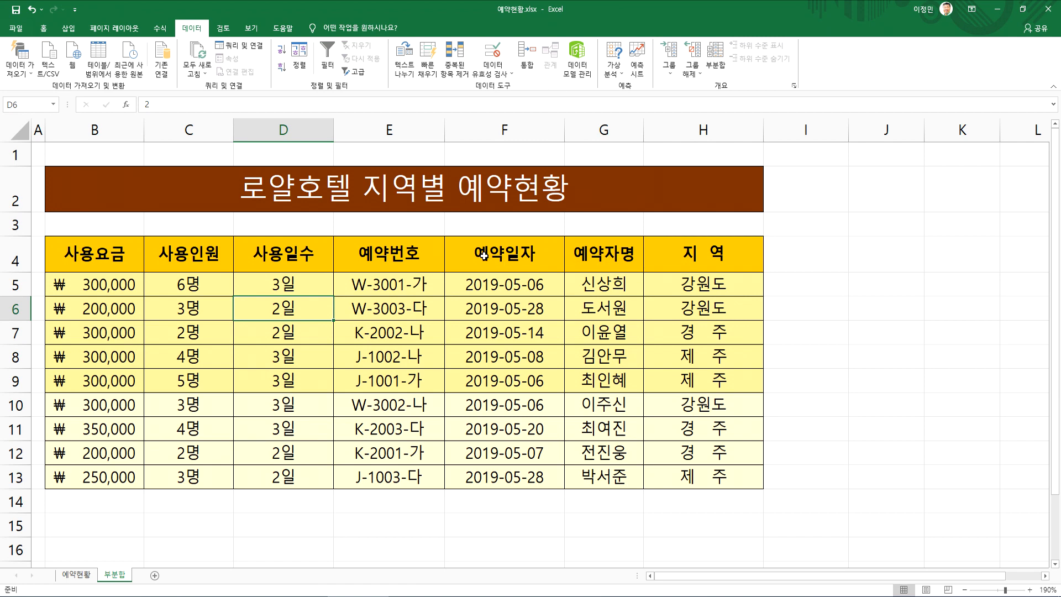
Undo the sample headers in row 20, the widening of column F and the left-to-right sort
{"action": "left_click", "coordinate": [30, 10]}
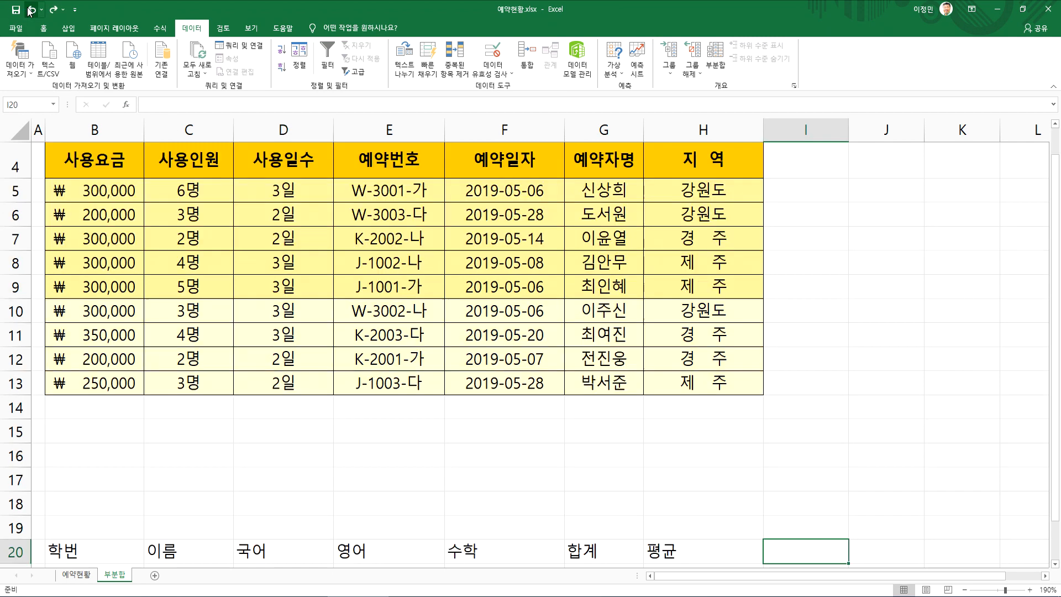
{"action": "scroll", "coordinate": [420, 381], "scroll_direction": "down", "scroll_amount": 5}
{"action": "left_click_drag", "start_coordinate": [75, 178], "coordinate": [390, 180]}
{"action": "scroll", "coordinate": [276, 248], "scroll_direction": "up", "scroll_amount": 4}
{"action": "left_click", "coordinate": [30, 10]}
{"action": "left_click", "coordinate": [31, 10]}
{"action": "left_click", "coordinate": [30, 10]}
{"action": "left_click", "coordinate": [31, 10]}
{"action": "left_click", "coordinate": [31, 10]}
{"action": "left_click", "coordinate": [30, 10]}
{"action": "left_click", "coordinate": [31, 10]}
{"action": "left_click", "coordinate": [31, 9]}
{"action": "left_click", "coordinate": [31, 10]}
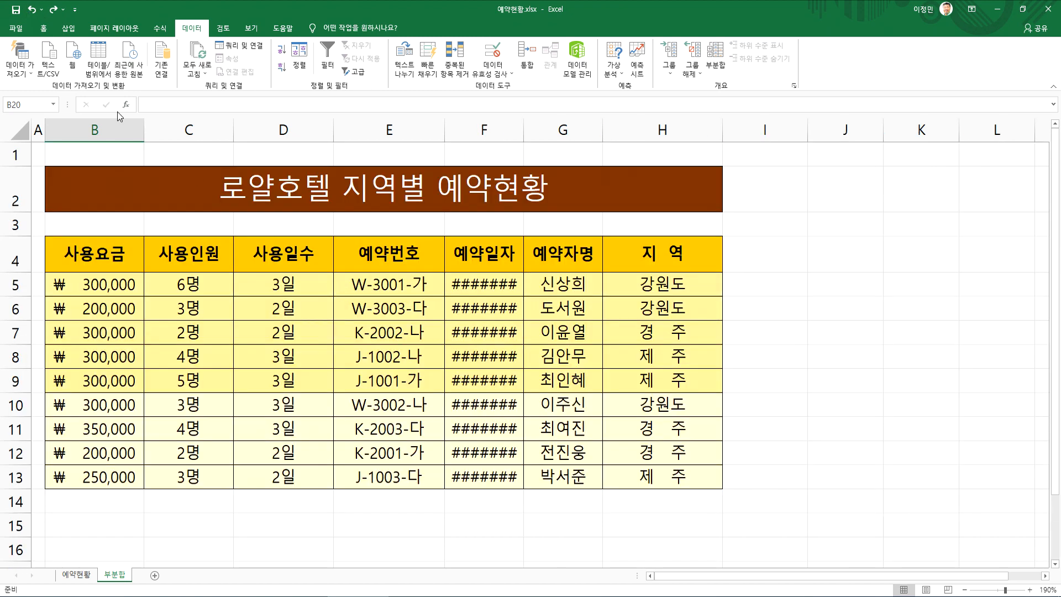
{"action": "left_click", "coordinate": [30, 10]}
Insert a blank row above the table's header row
{"action": "left_click", "coordinate": [135, 289]}
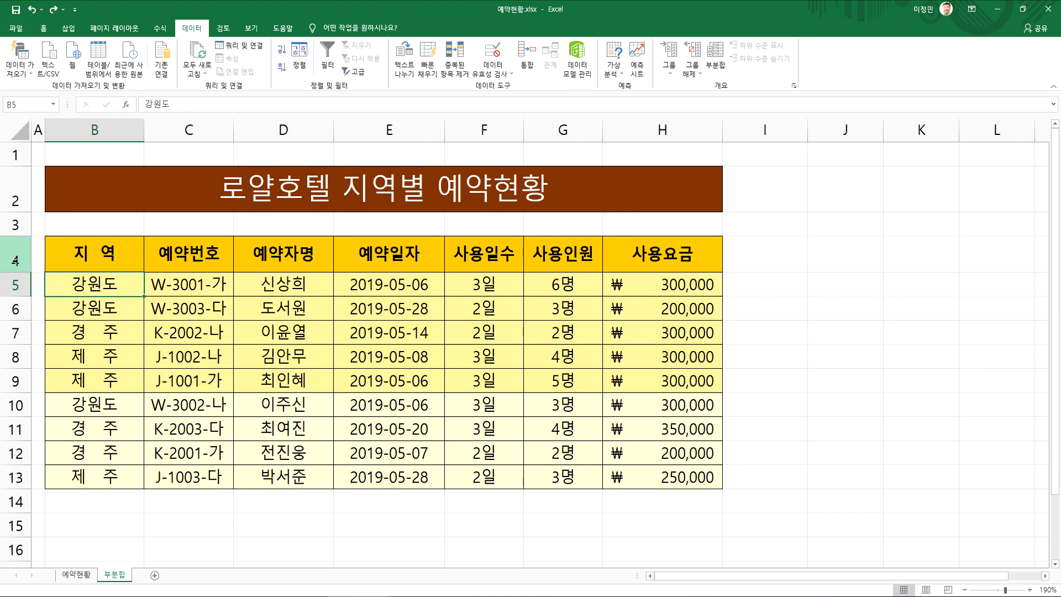
{"action": "left_click", "coordinate": [15, 284]}
{"action": "right_click", "coordinate": [17, 262]}
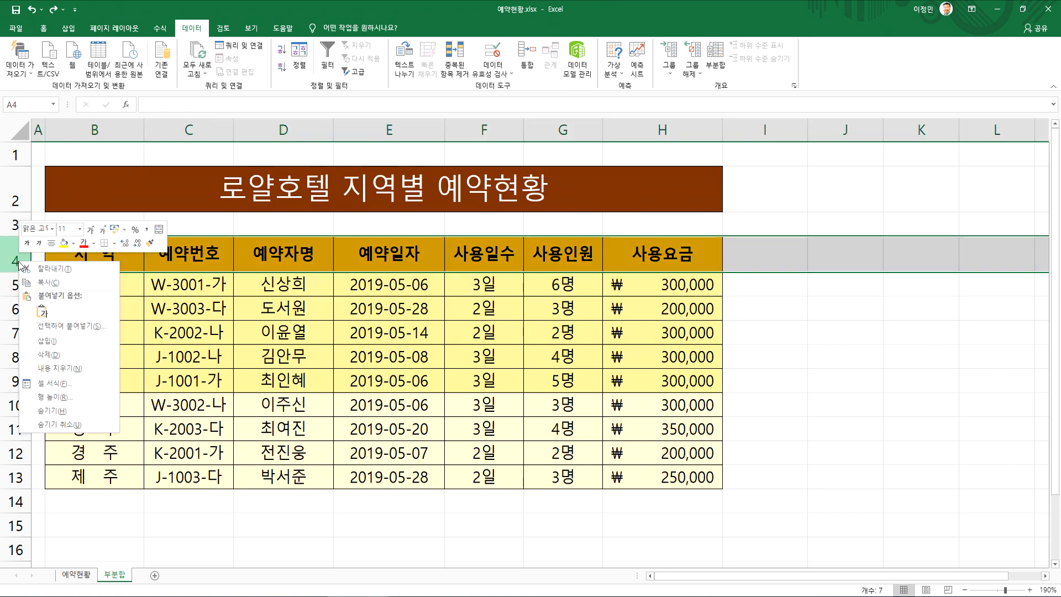
{"action": "left_click", "coordinate": [51, 342]}
Number the table columns by entering 1 through 7 in cells B4:H4
{"action": "left_click", "coordinate": [81, 247]}
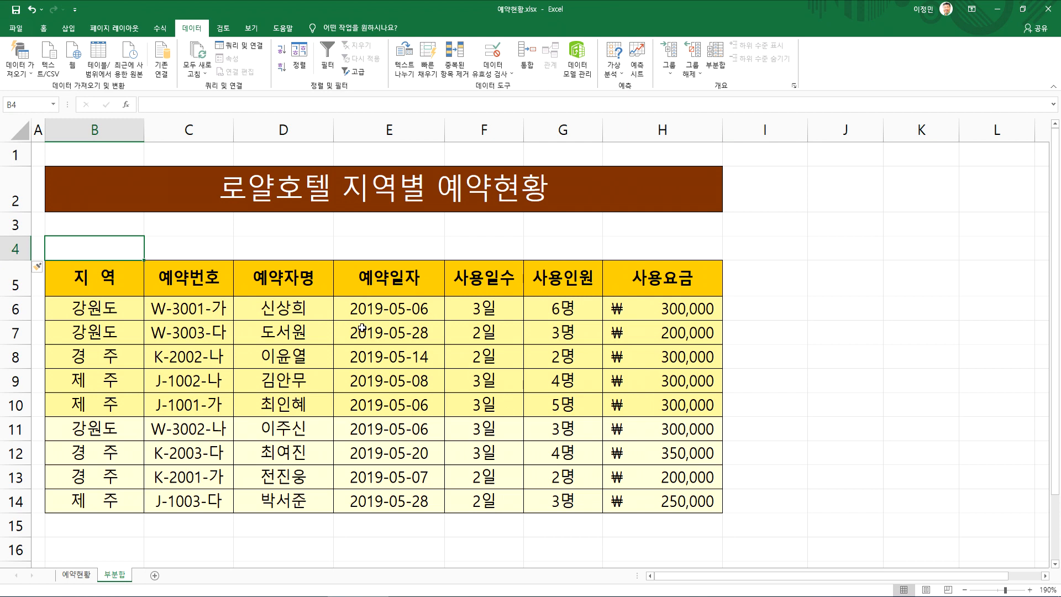
{"action": "type", "text": "1"}
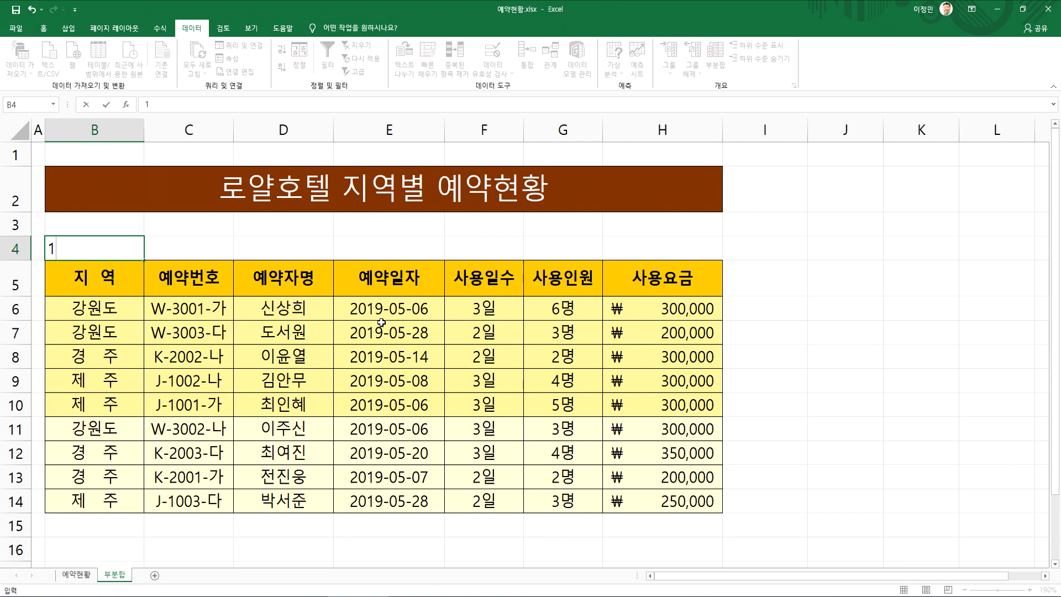
{"action": "key", "text": "Tab"}
{"action": "type", "text": "2"}
{"action": "key", "text": "Tab"}
{"action": "type", "text": "3"}
{"action": "key", "text": "Tab"}
{"action": "type", "text": "4"}
{"action": "key", "text": "Tab"}
{"action": "type", "text": "5"}
{"action": "key", "text": "Tab"}
{"action": "type", "text": "6"}
{"action": "key", "text": "Tab"}
{"action": "type", "text": "7"}
{"action": "key", "text": "Tab"}
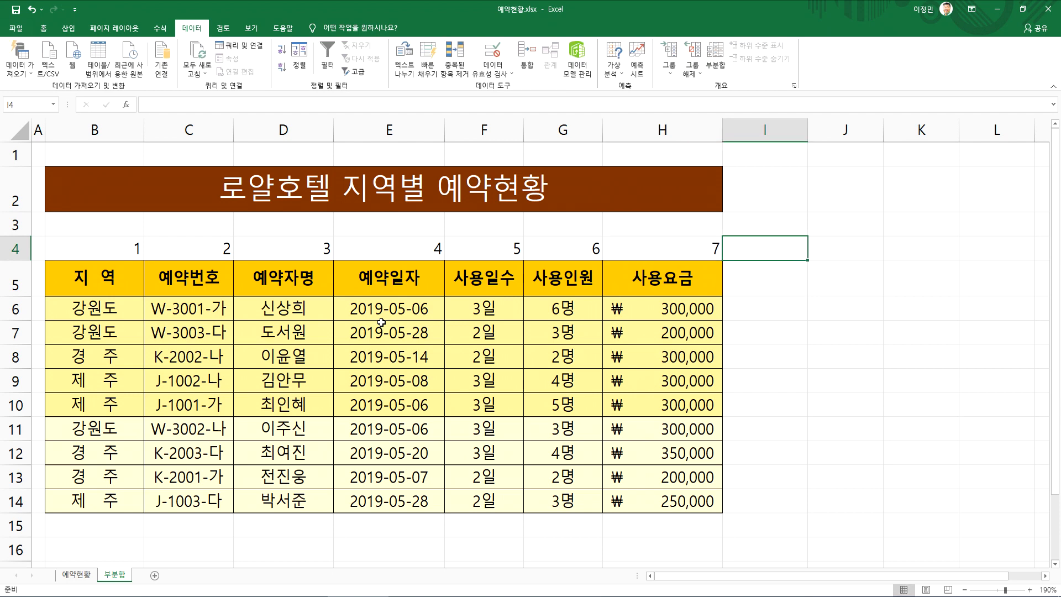
Center the column numbers in B4:H4 horizontally
{"action": "left_click_drag", "start_coordinate": [97, 251], "coordinate": [652, 260]}
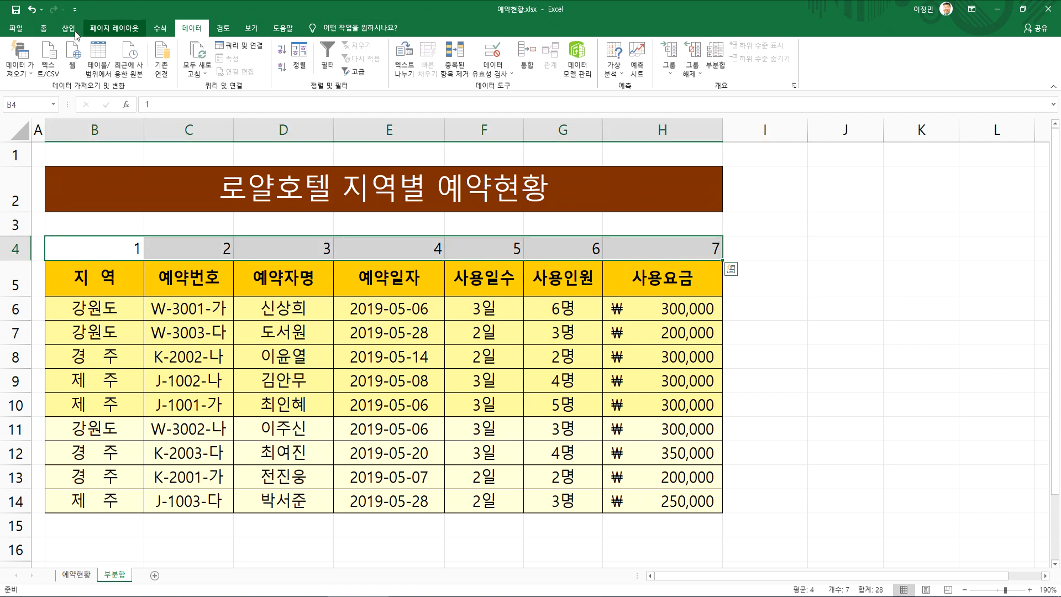
{"action": "left_click", "coordinate": [44, 28]}
{"action": "left_click", "coordinate": [259, 67]}
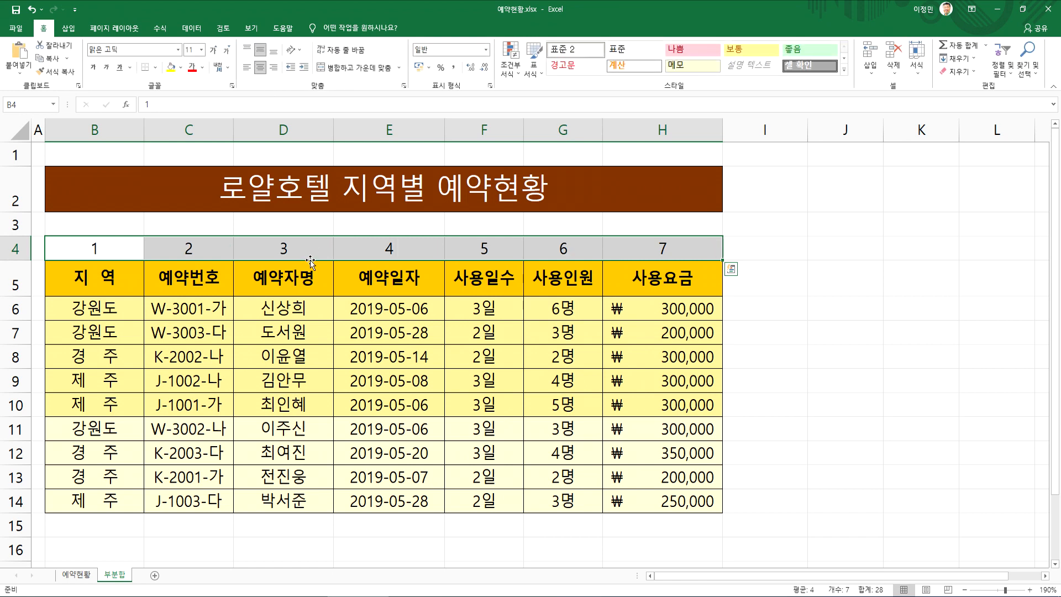
{"action": "left_click", "coordinate": [296, 252]}
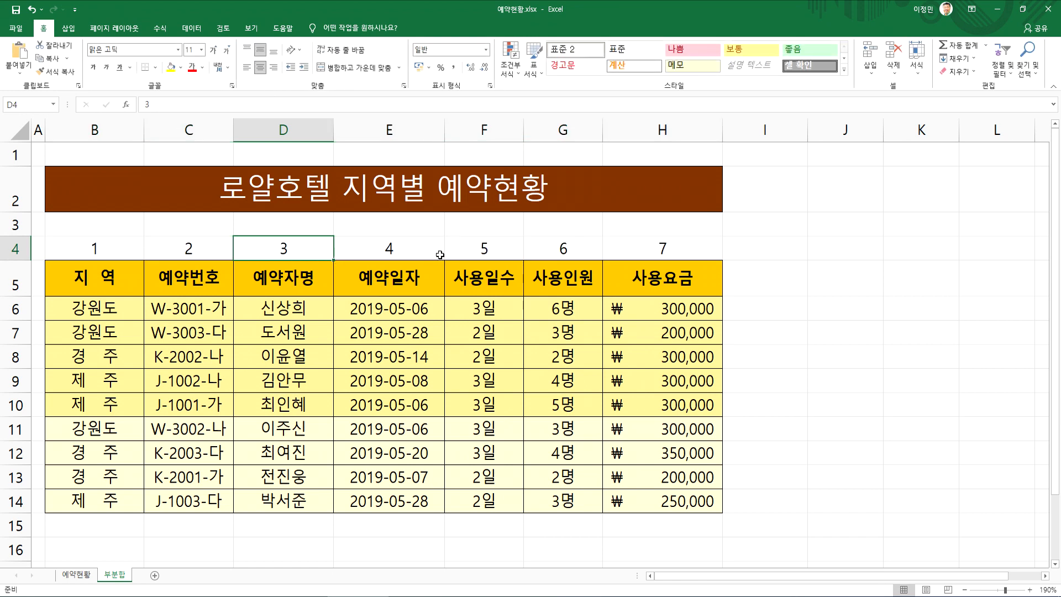
Hide row 4 containing the column numbers
{"action": "left_click", "coordinate": [15, 248]}
{"action": "right_click", "coordinate": [16, 248]}
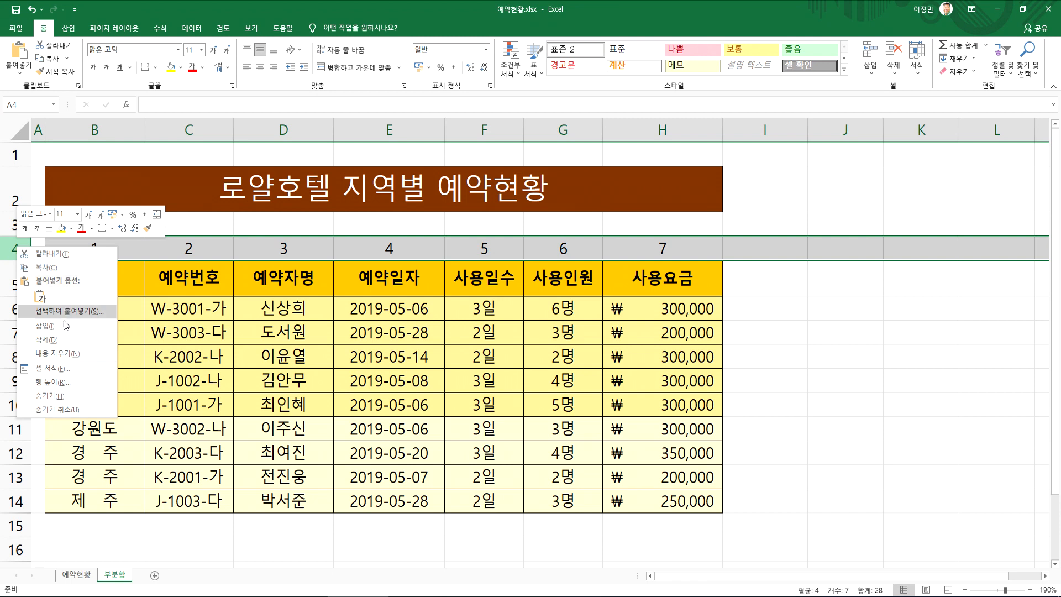
{"action": "left_click", "coordinate": [71, 396]}
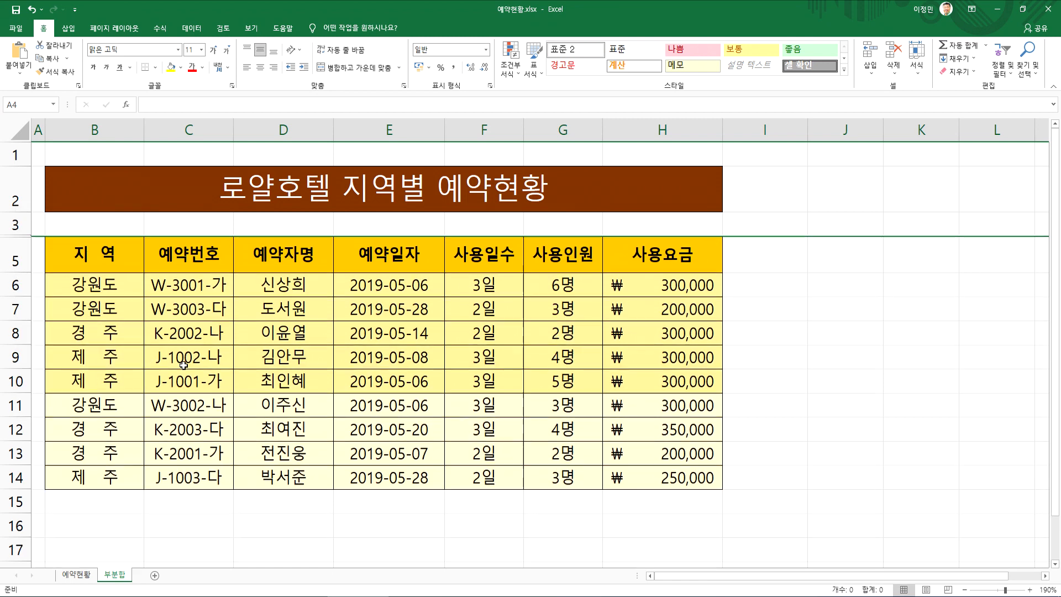
Start a custom sort on the reservation table with the orientation set to left to right
{"action": "left_click", "coordinate": [273, 328]}
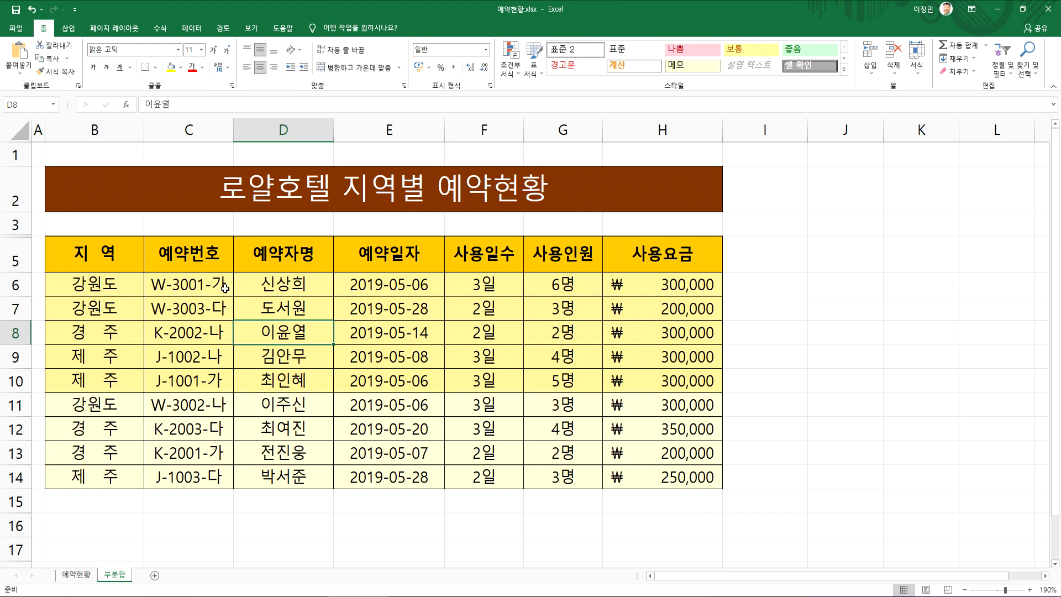
{"action": "left_click", "coordinate": [73, 253]}
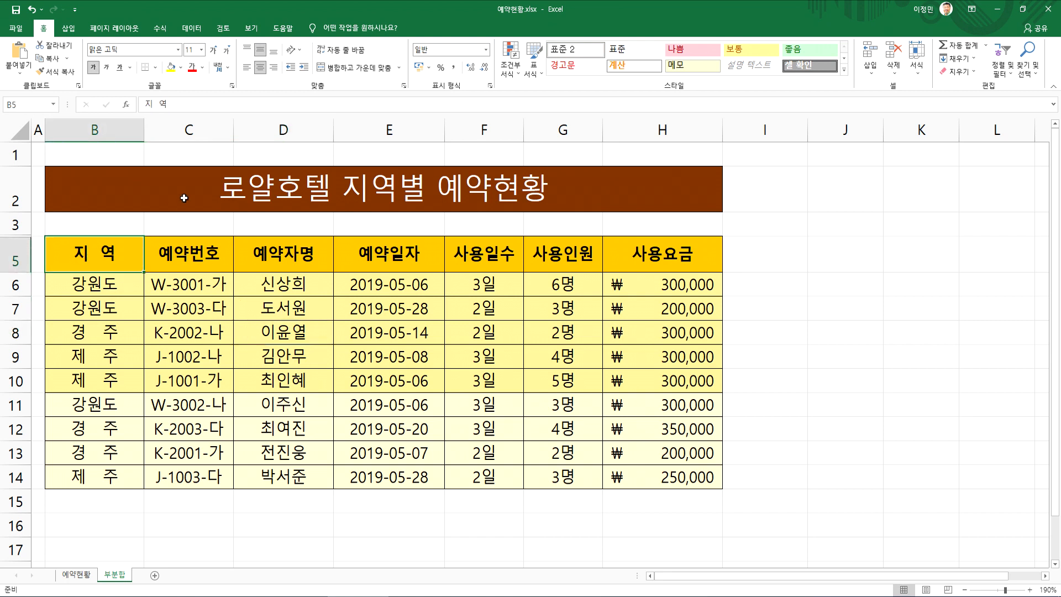
{"action": "left_click", "coordinate": [192, 27]}
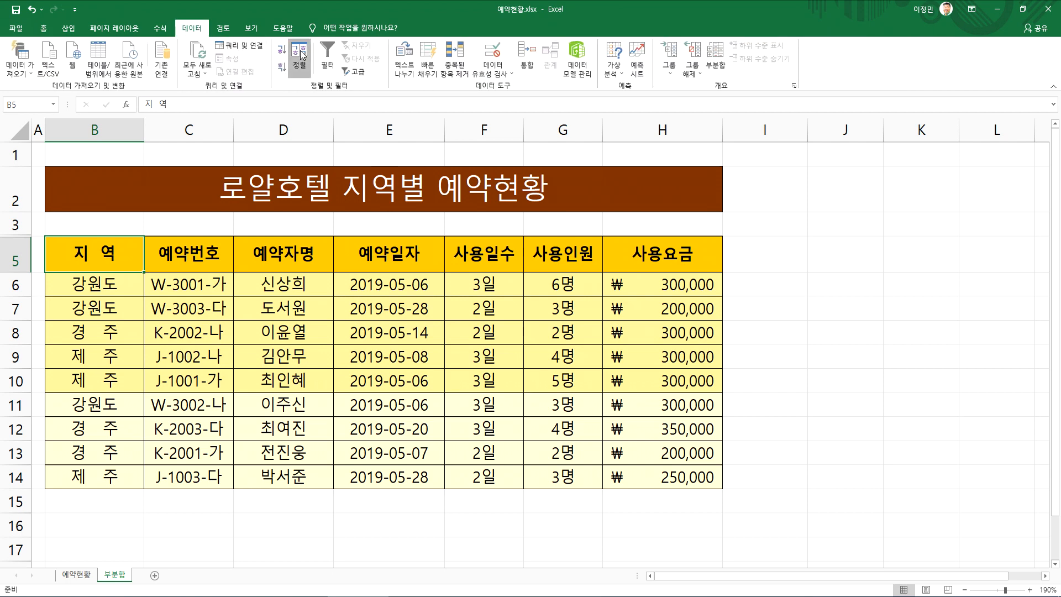
{"action": "left_click", "coordinate": [299, 55]}
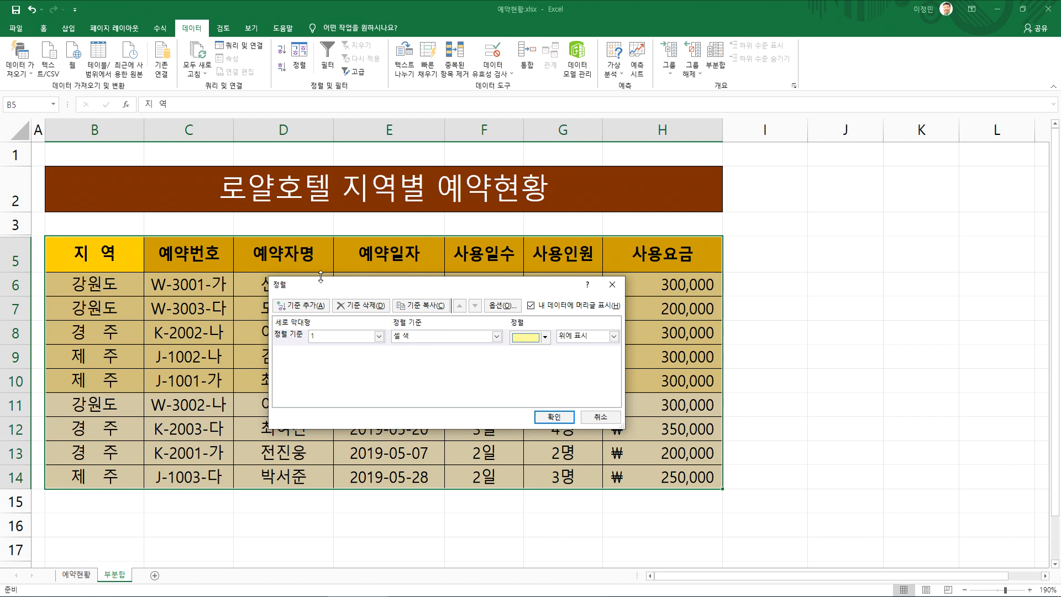
{"action": "left_click", "coordinate": [489, 307]}
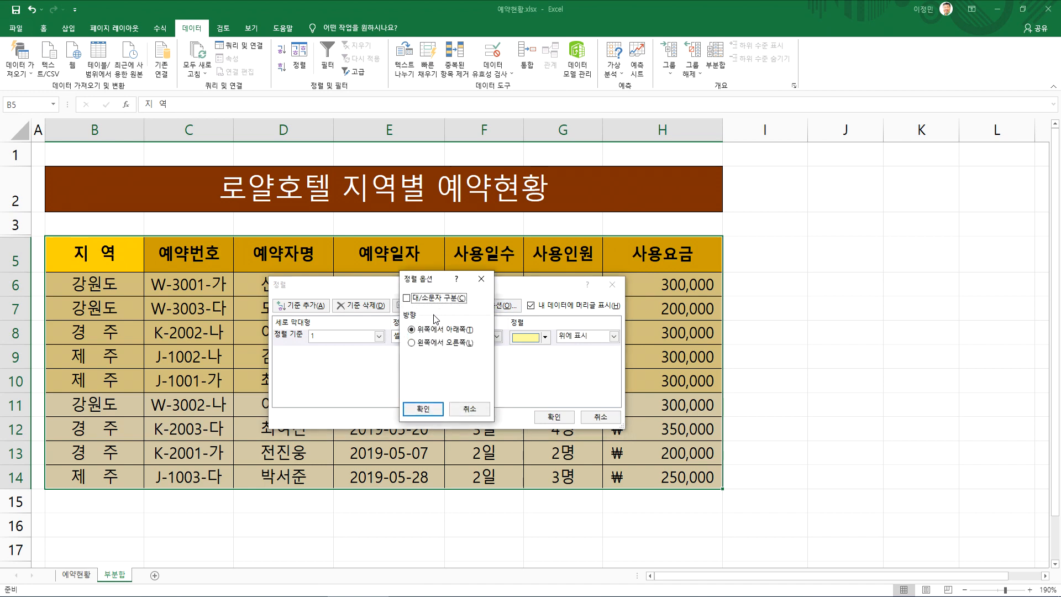
{"action": "left_click", "coordinate": [431, 344]}
{"action": "left_click", "coordinate": [423, 409]}
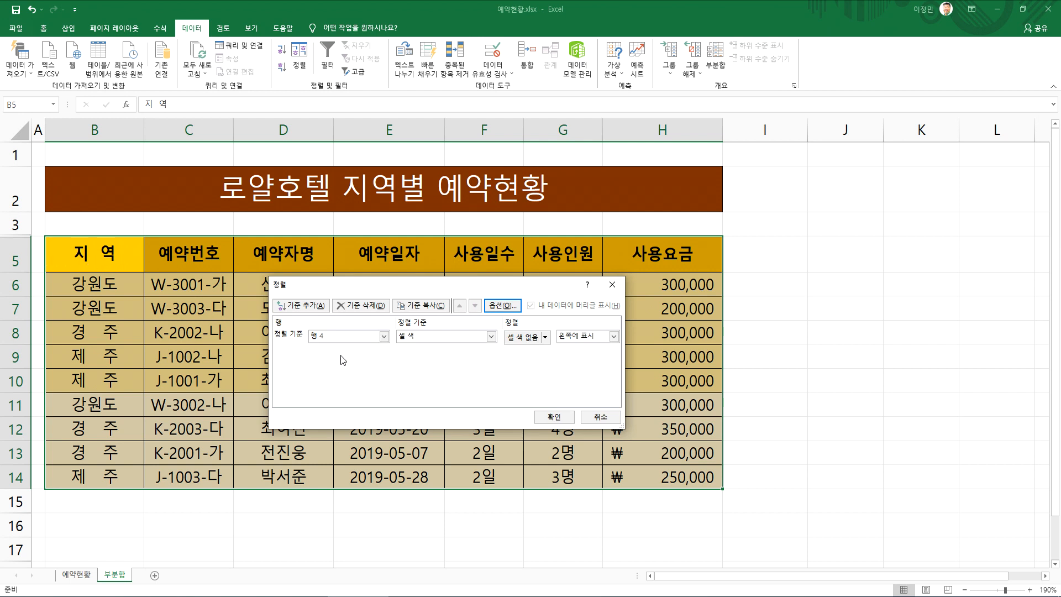
Sort the table's columns by row 5 on cell values in ascending order
{"action": "left_click", "coordinate": [376, 337]}
{"action": "left_click", "coordinate": [352, 360]}
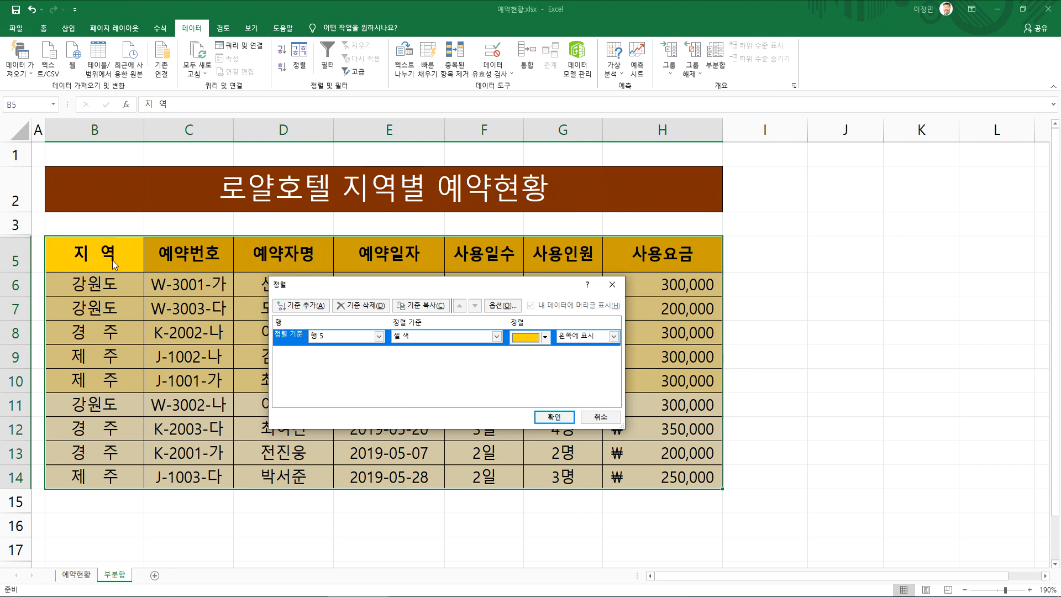
{"action": "left_click", "coordinate": [473, 337]}
{"action": "left_click", "coordinate": [437, 350]}
{"action": "left_click", "coordinate": [553, 417]}
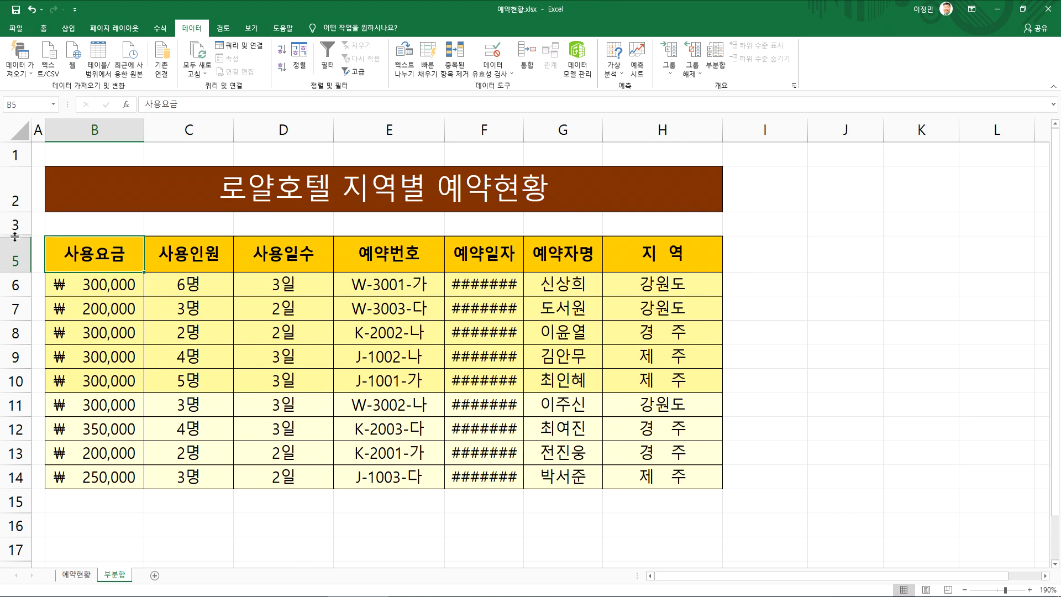
Unhide row 4 to check the rearranged column numbers and hide the row again
{"action": "double_click", "coordinate": [15, 237]}
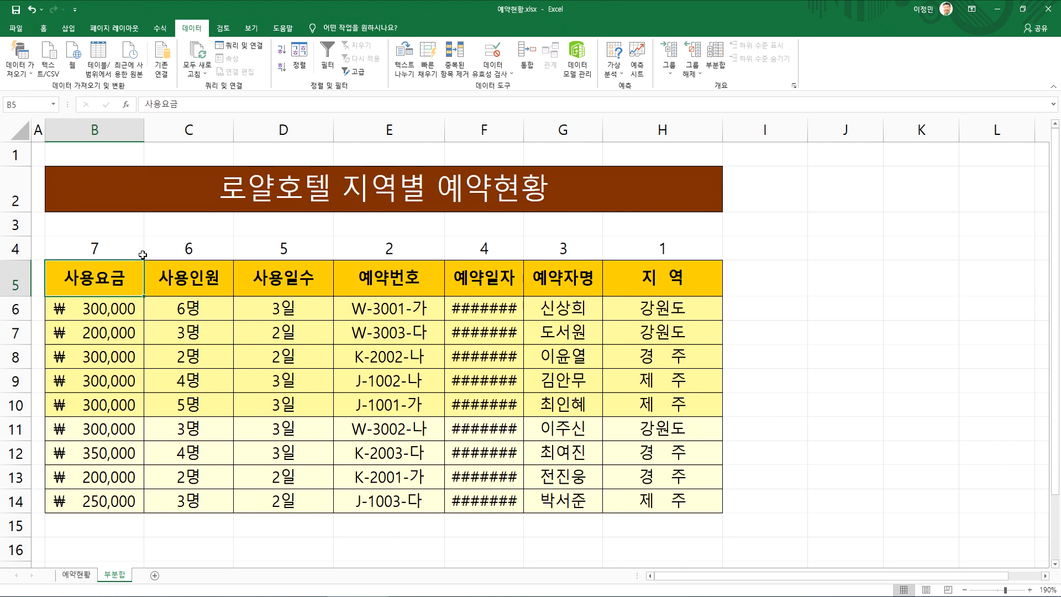
{"action": "right_click", "coordinate": [15, 251]}
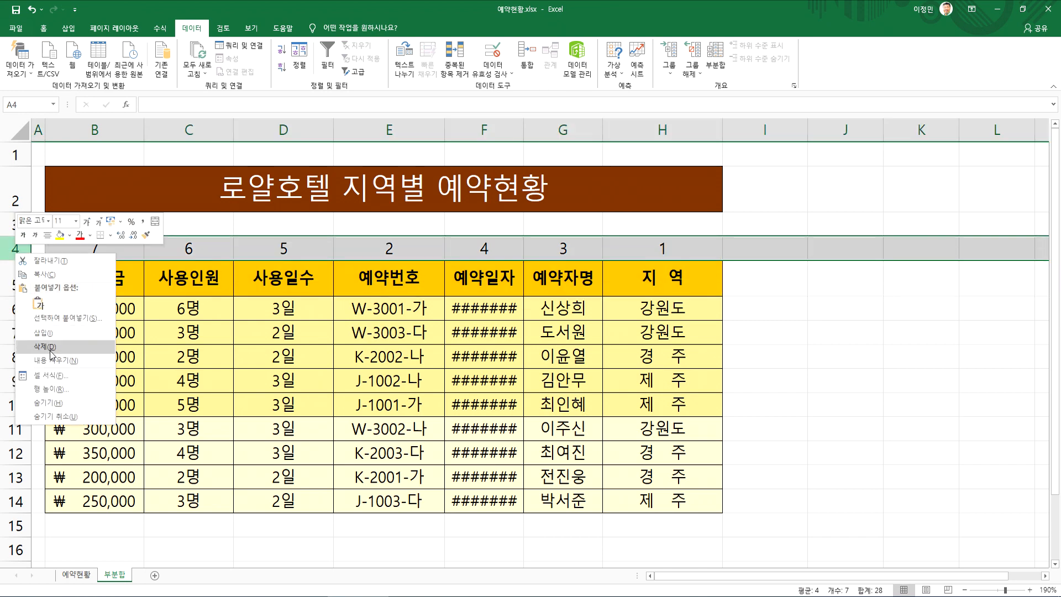
{"action": "left_click", "coordinate": [49, 402]}
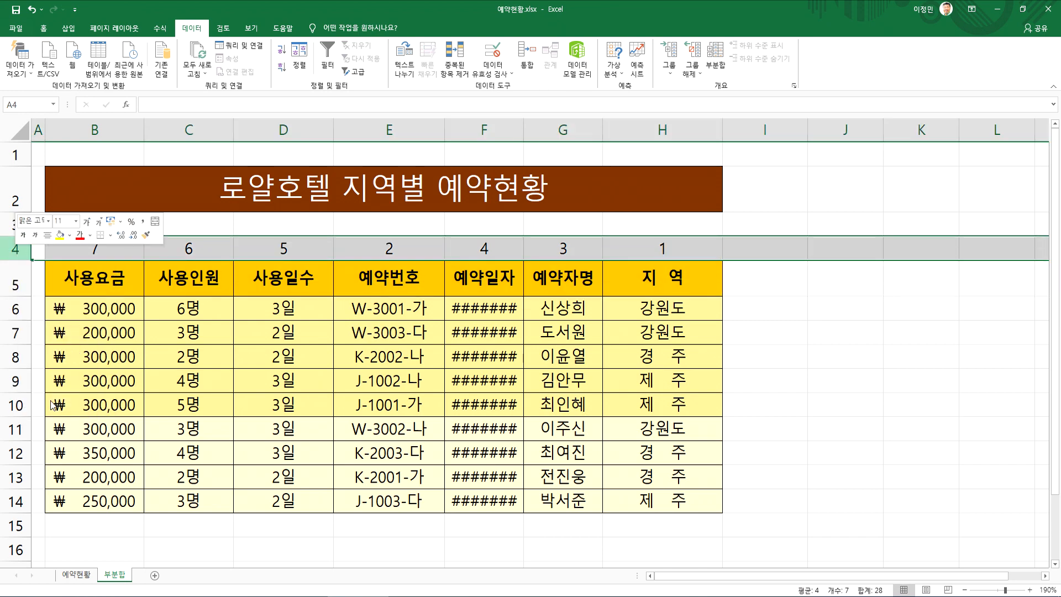
Restore the original column order with a left-to-right sort by hidden row 4 on cell values, ascending
{"action": "left_click", "coordinate": [116, 267]}
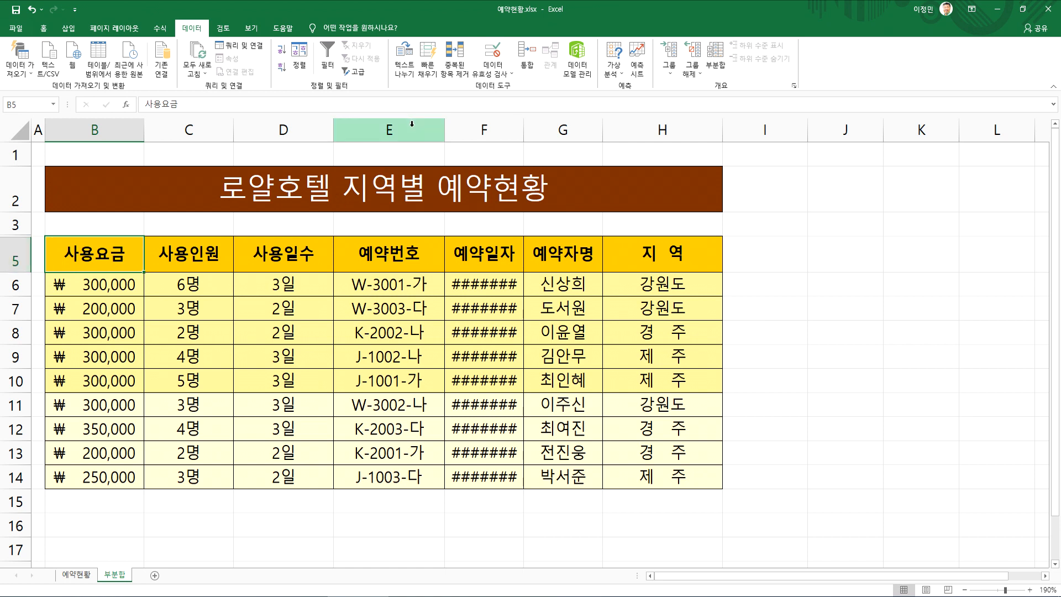
{"action": "left_click", "coordinate": [299, 56]}
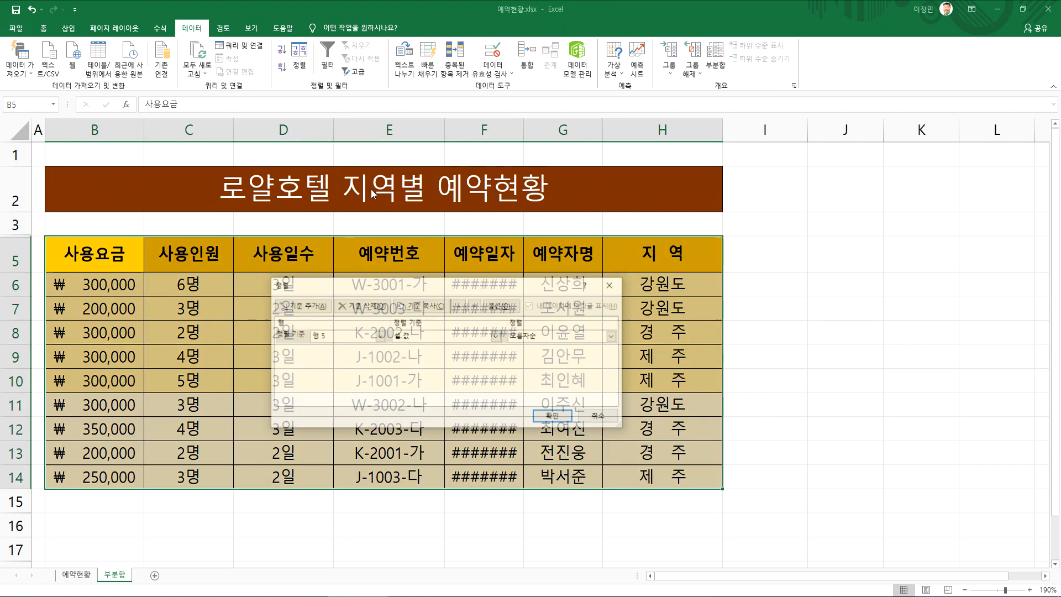
{"action": "left_click", "coordinate": [502, 305]}
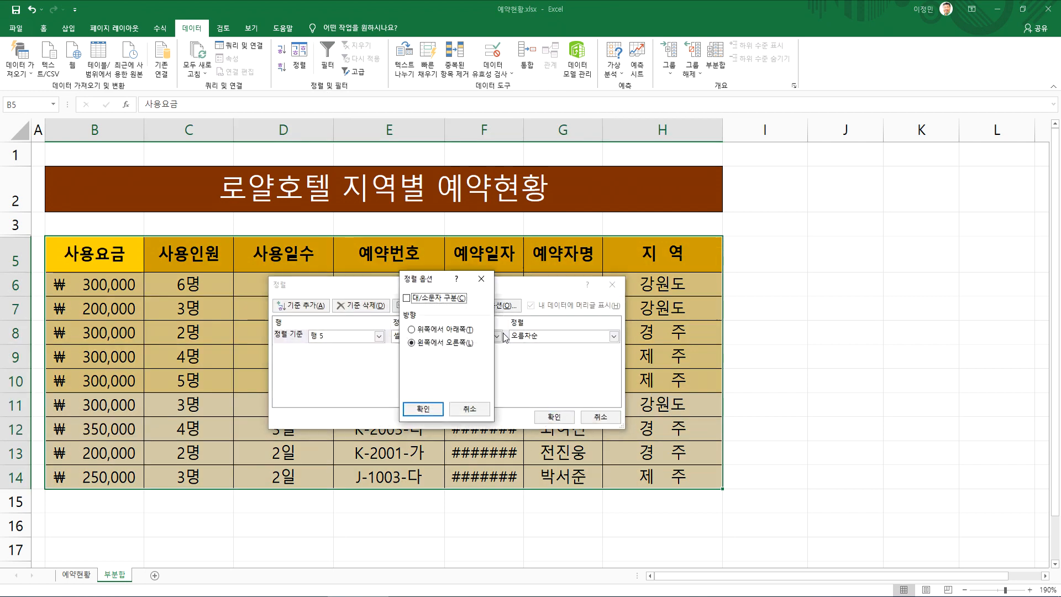
{"action": "left_click", "coordinate": [422, 408]}
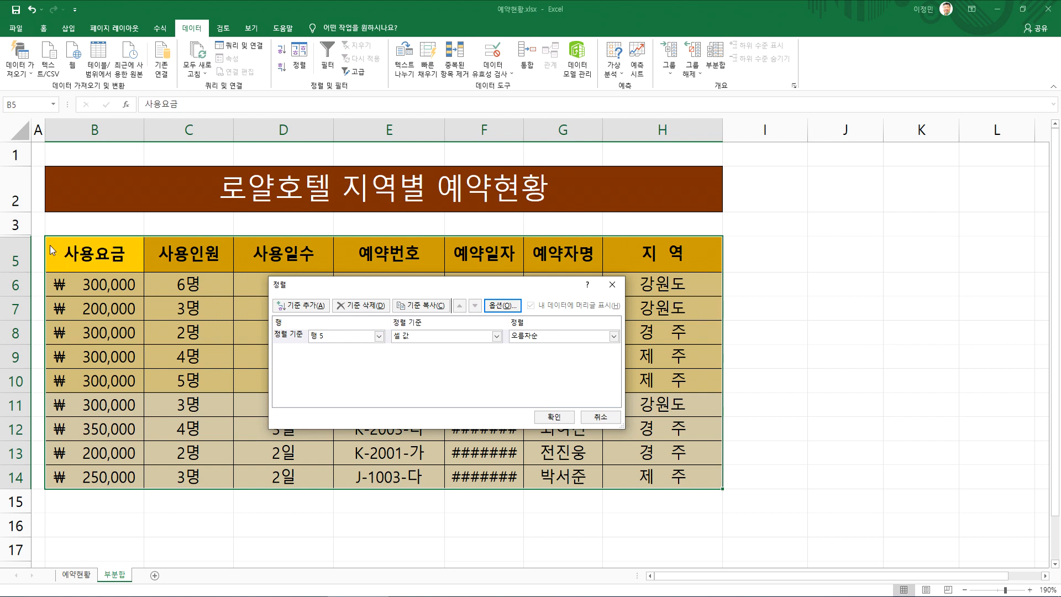
{"action": "left_click", "coordinate": [344, 337]}
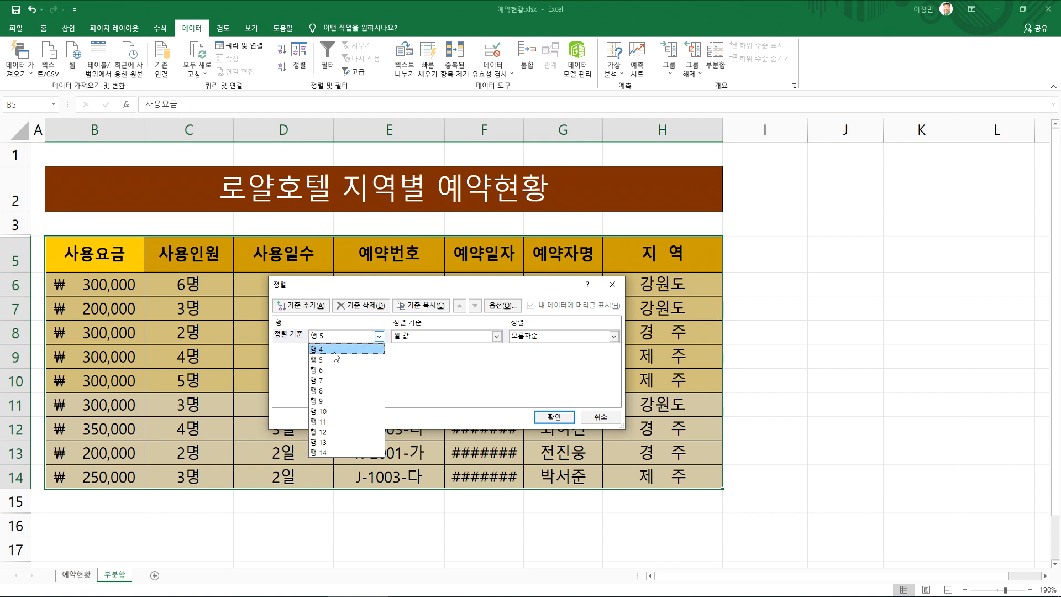
{"action": "left_click", "coordinate": [334, 351]}
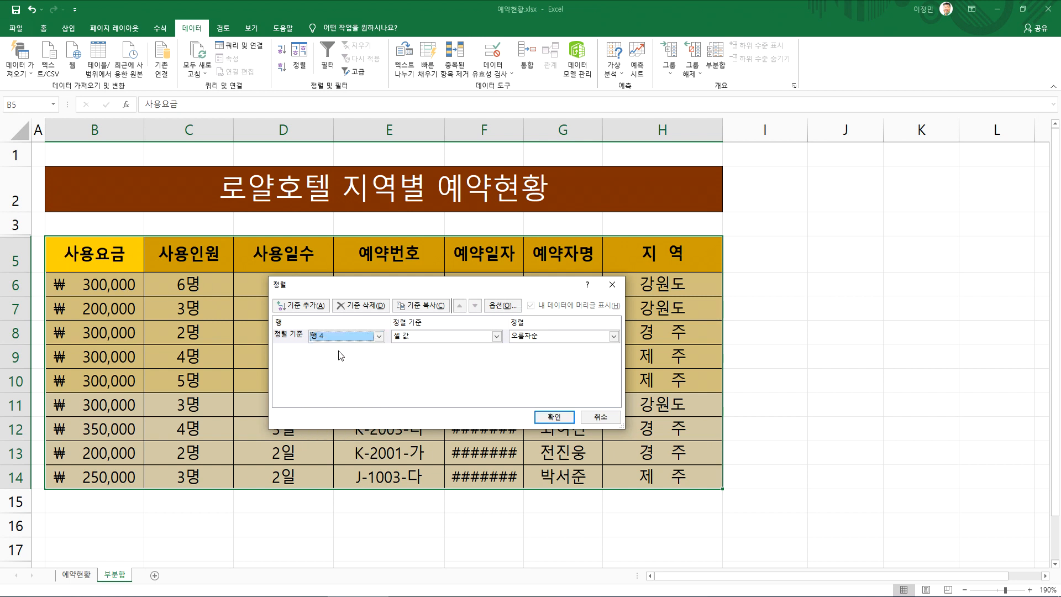
{"action": "left_click", "coordinate": [553, 417]}
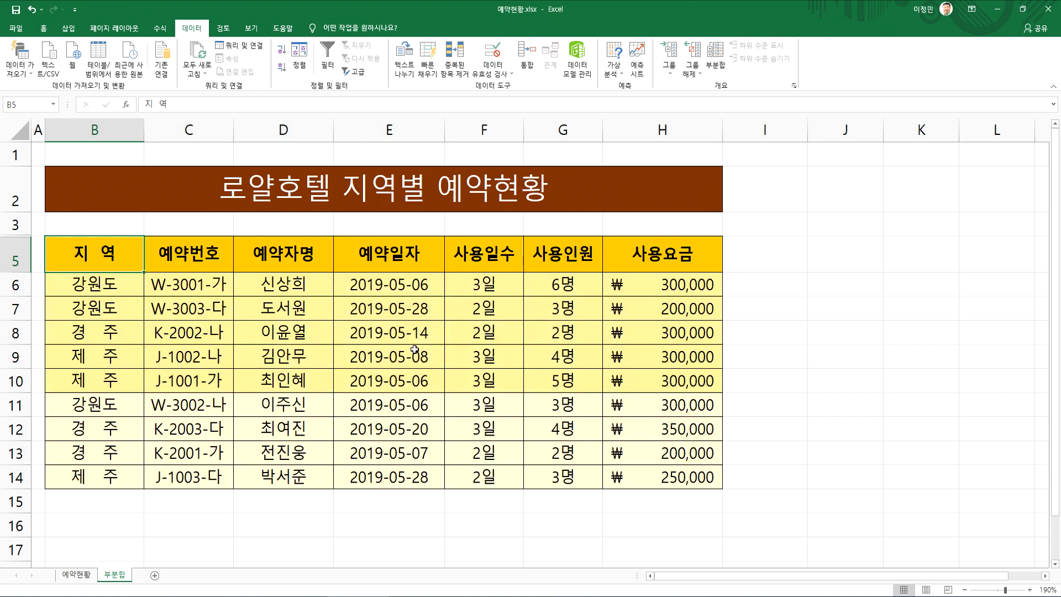
Switch to the Notepad notes and review the lines on restoring the original data order after sorting
{"action": "key", "text": "alt+Tab"}
{"action": "scroll", "coordinate": [458, 420], "scroll_direction": "up", "scroll_amount": 20}
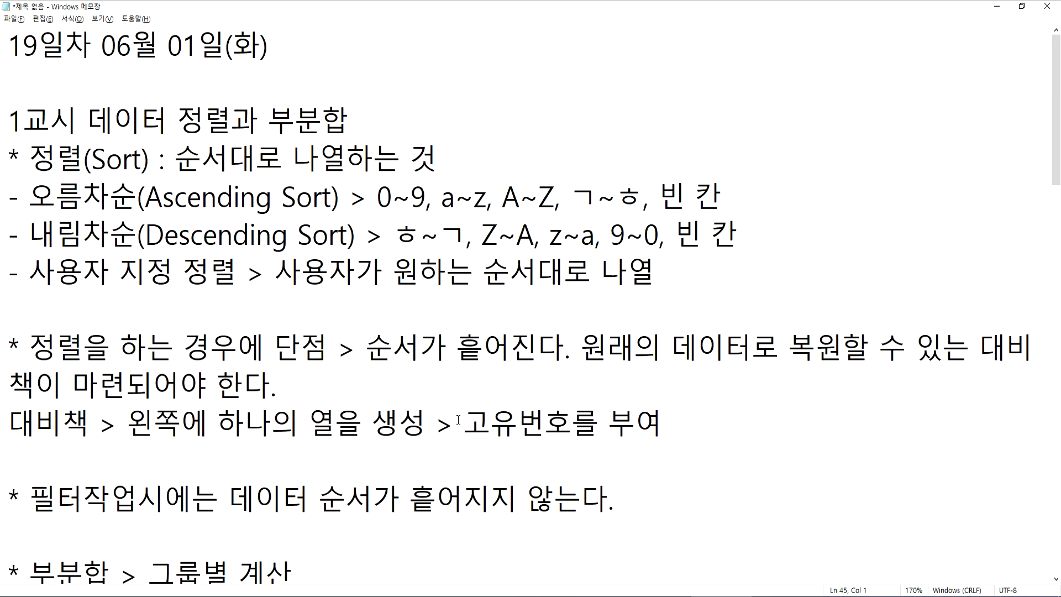
{"action": "scroll", "coordinate": [458, 420], "scroll_direction": "down", "scroll_amount": 1}
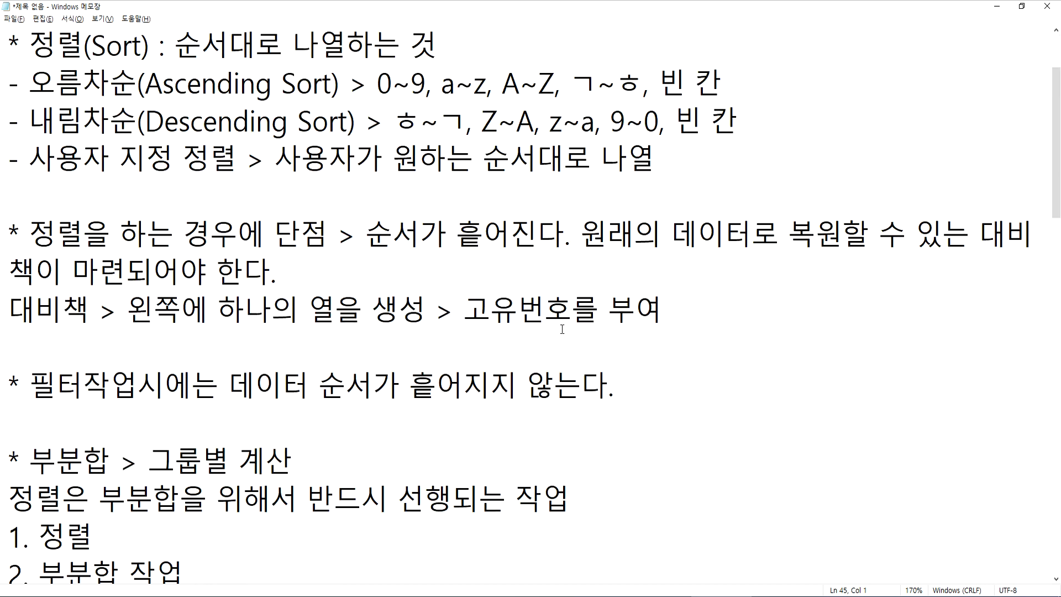
{"action": "left_click_drag", "start_coordinate": [208, 270], "coordinate": [278, 270]}
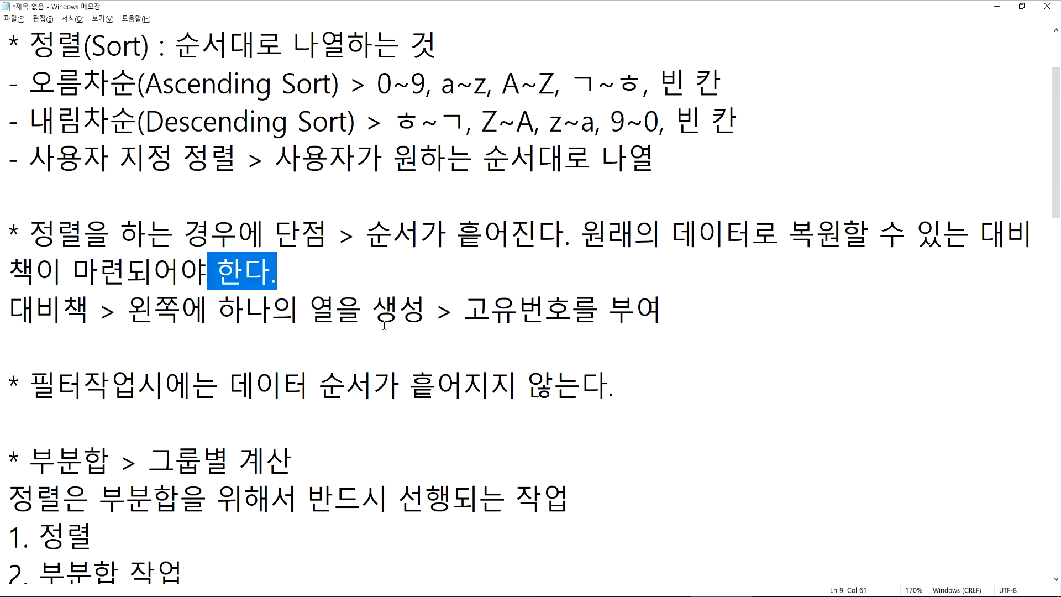
{"action": "left_click", "coordinate": [354, 307]}
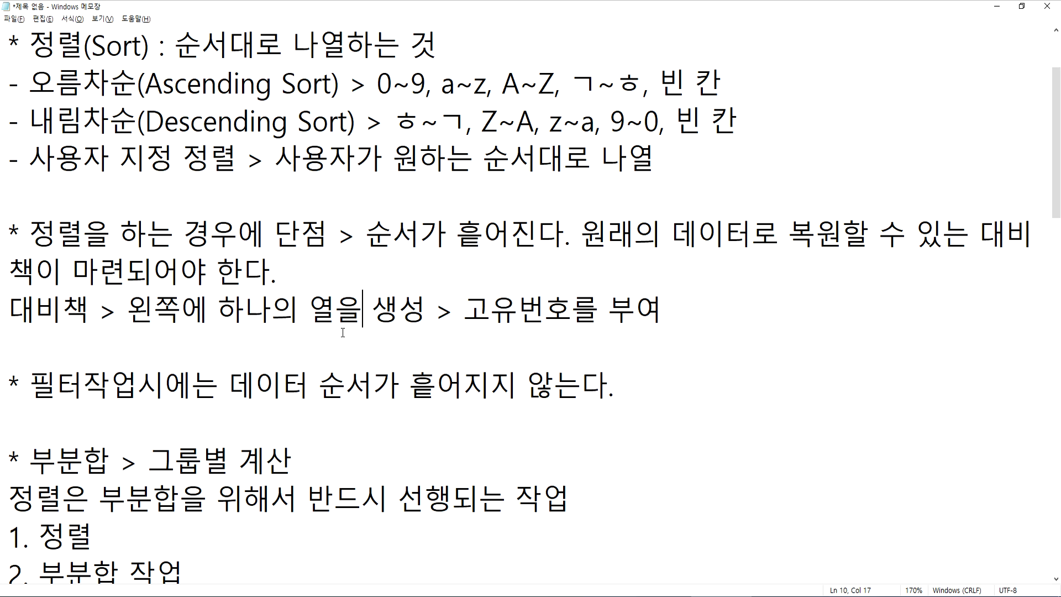
{"action": "left_click", "coordinate": [368, 332]}
Switch back to the 예약현황.xlsx workbook in Excel and unhide row 4 containing the column numbers
{"action": "key", "text": "alt+Tab"}
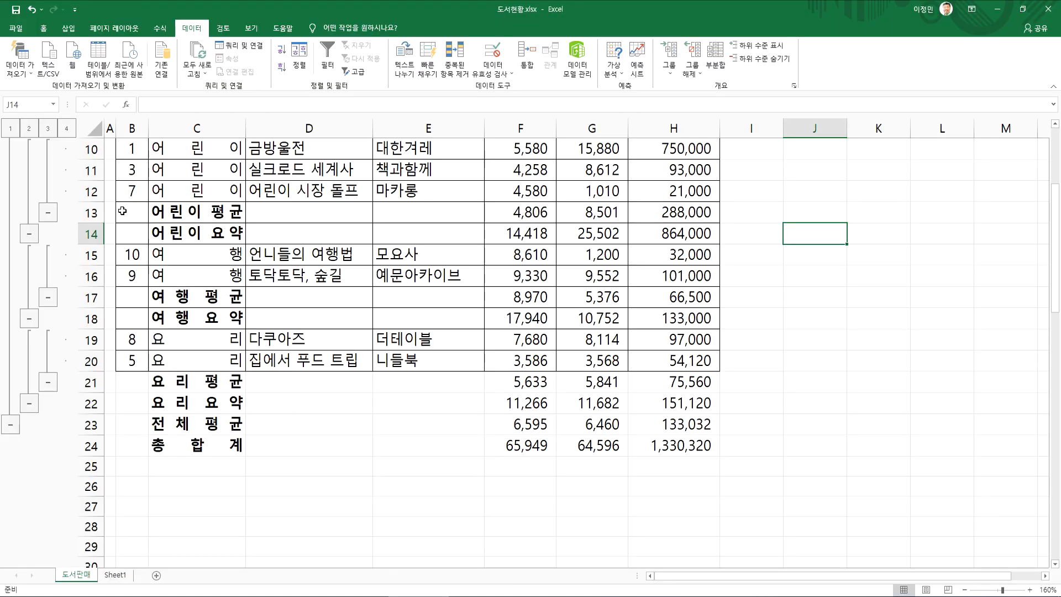
{"action": "left_click", "coordinate": [332, 596]}
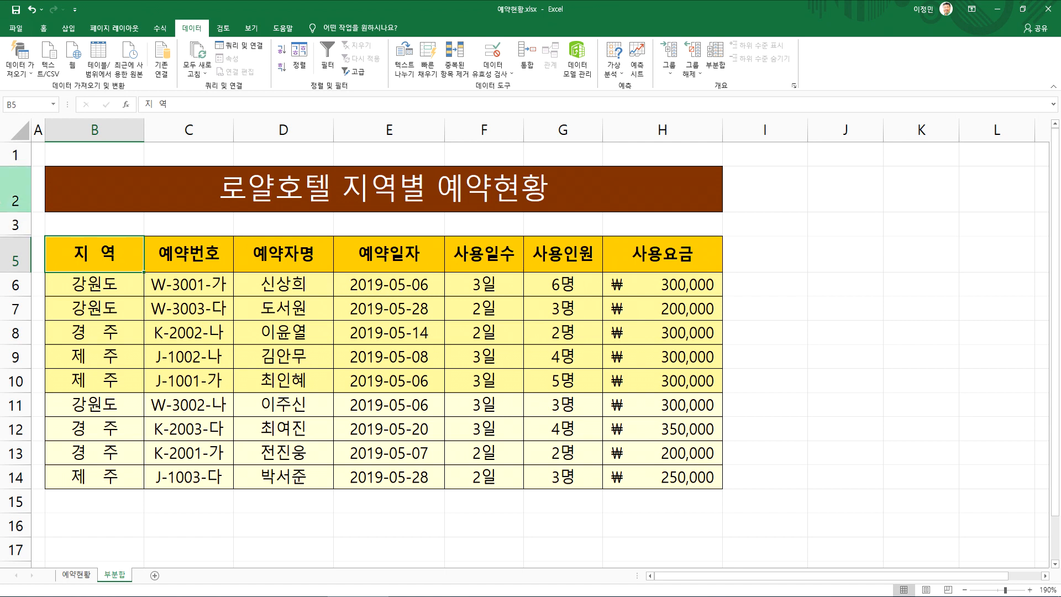
{"action": "double_click", "coordinate": [15, 229]}
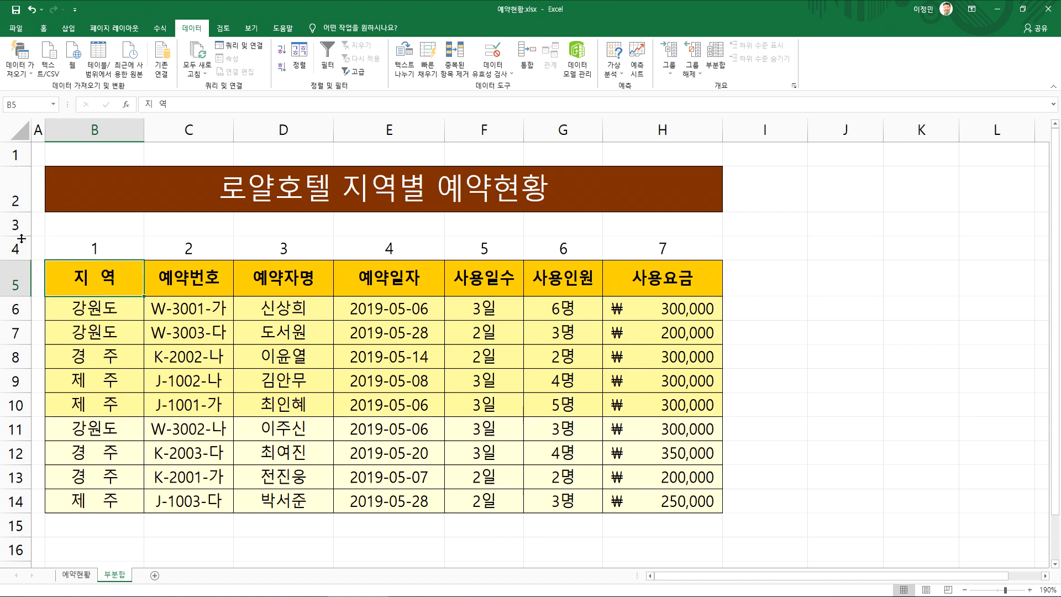
{"action": "left_click", "coordinate": [82, 249]}
{"action": "left_click_drag", "start_coordinate": [240, 251], "coordinate": [687, 248]}
{"action": "left_click", "coordinate": [283, 278]}
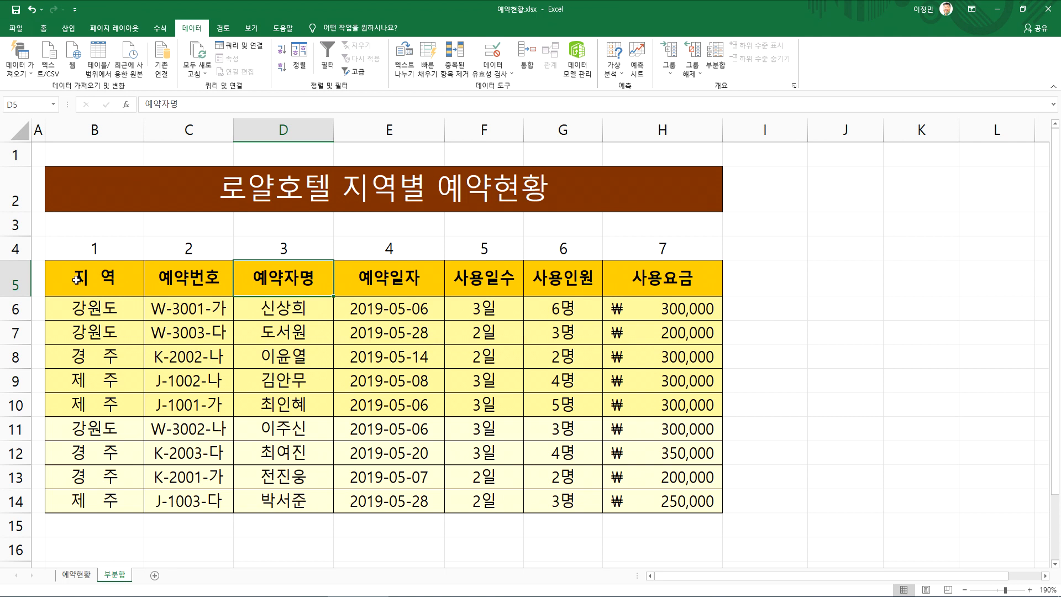
{"action": "left_click", "coordinate": [149, 328]}
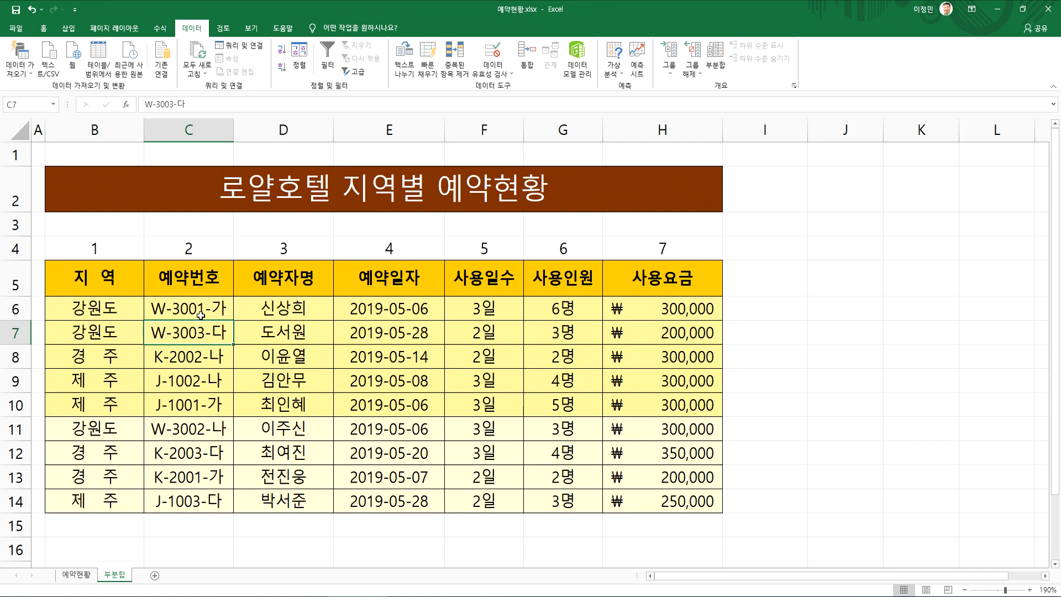
Start a custom sort from the 지역 header cell and set the orientation back to top to bottom
{"action": "left_click", "coordinate": [80, 277]}
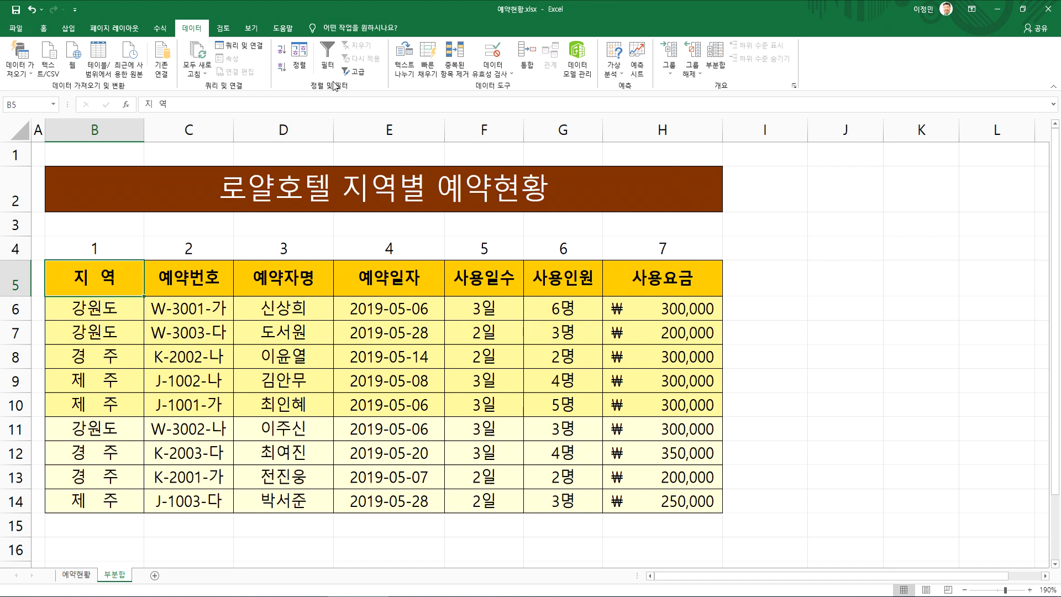
{"action": "left_click", "coordinate": [299, 55]}
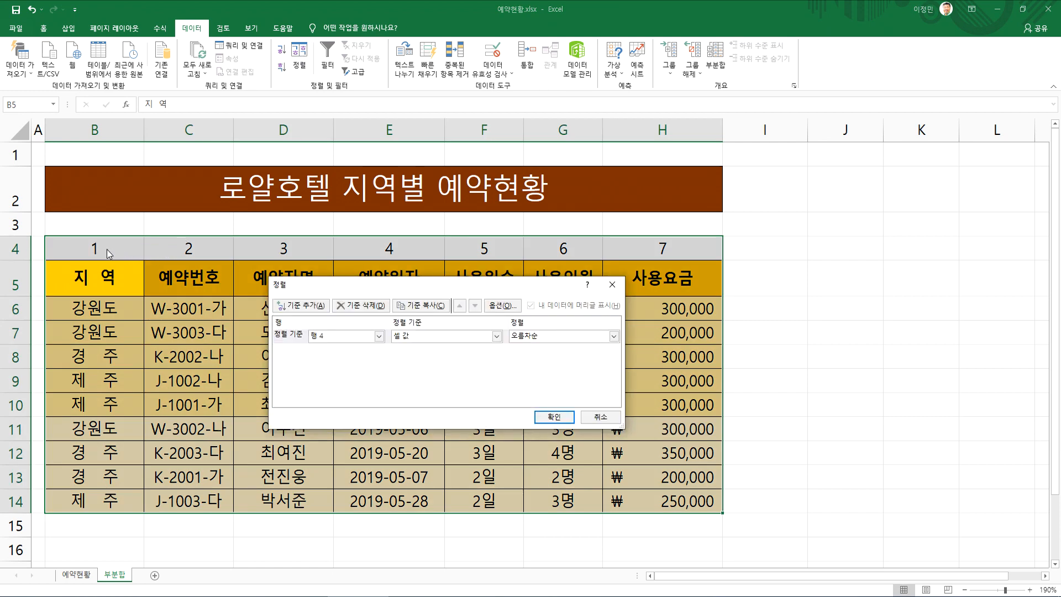
{"action": "left_click", "coordinate": [502, 305]}
{"action": "left_click", "coordinate": [448, 330]}
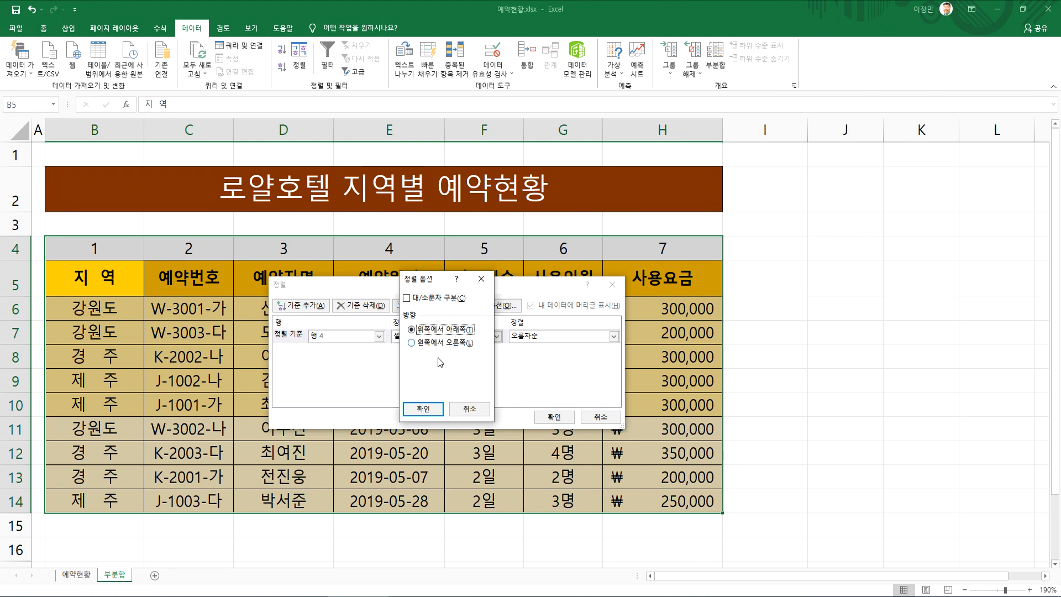
{"action": "left_click", "coordinate": [423, 408]}
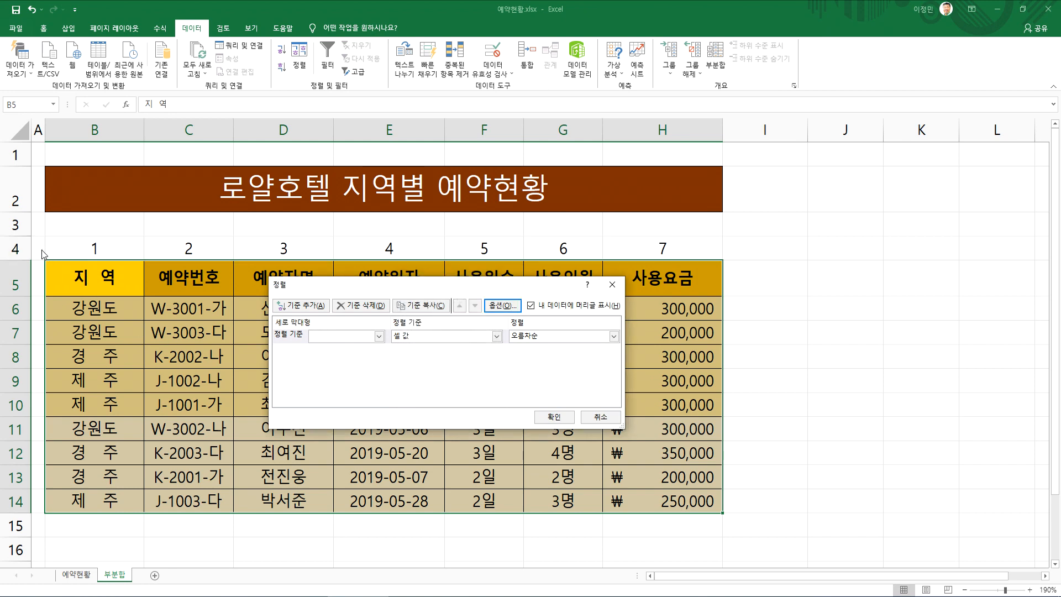
Compare the available sort keys with the data header option on and off, and cancel the sort
{"action": "left_click", "coordinate": [342, 338]}
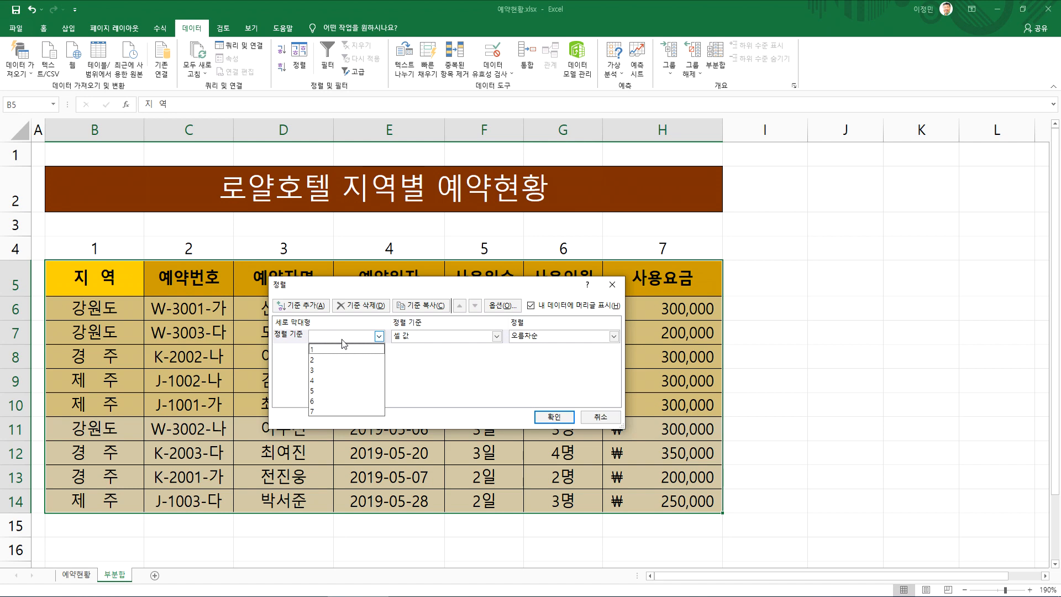
{"action": "left_click", "coordinate": [298, 338]}
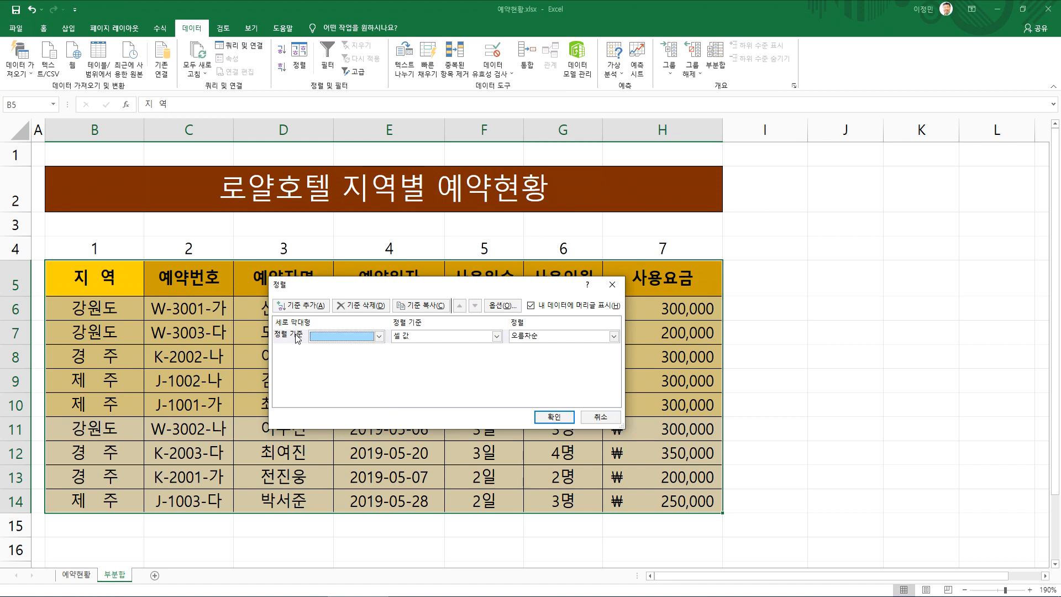
{"action": "left_click", "coordinate": [550, 307]}
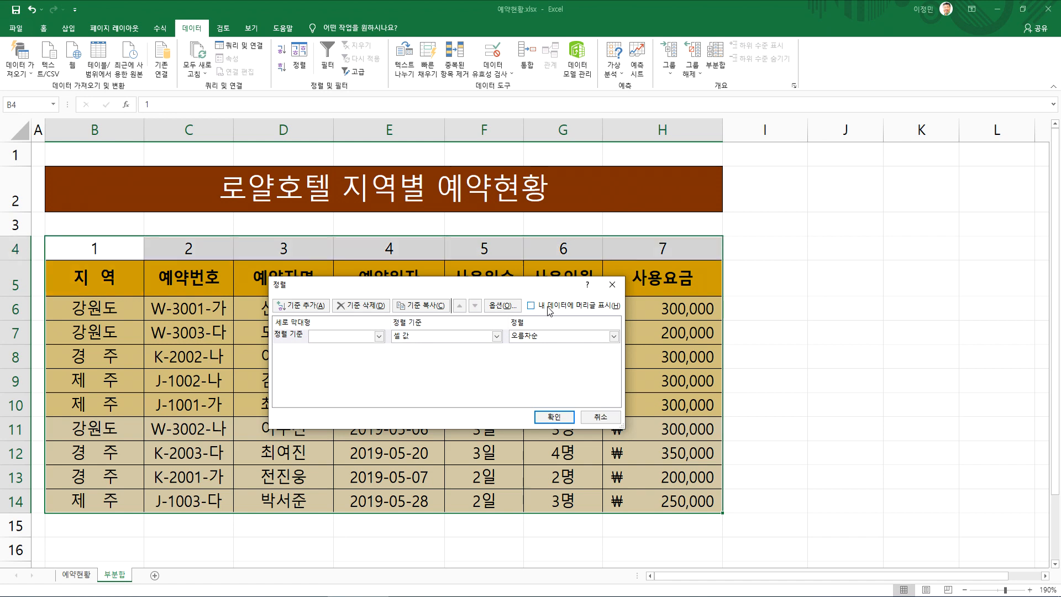
{"action": "left_click", "coordinate": [378, 336]}
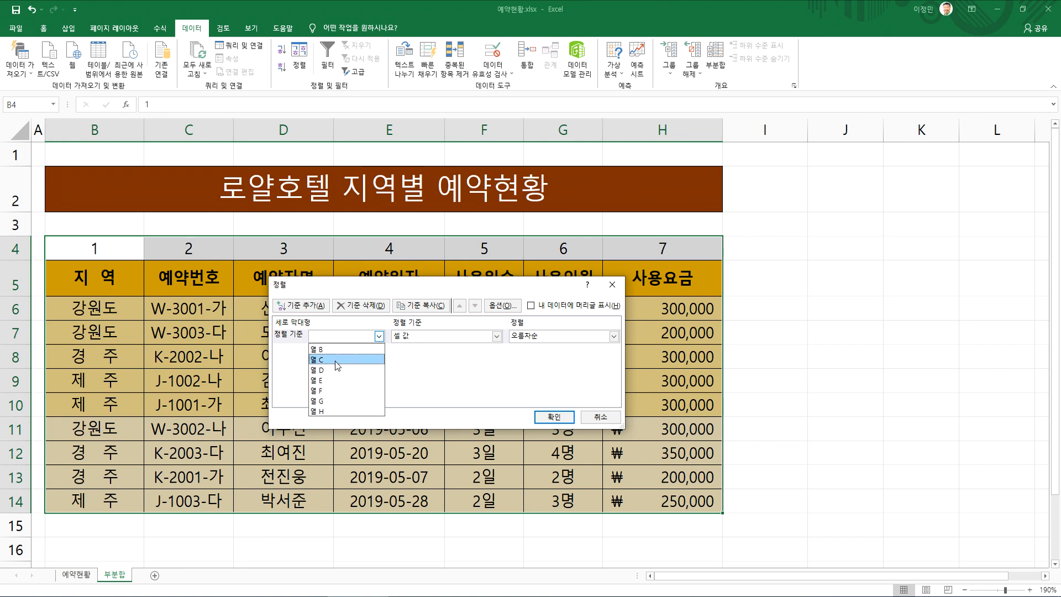
{"action": "left_click", "coordinate": [86, 256]}
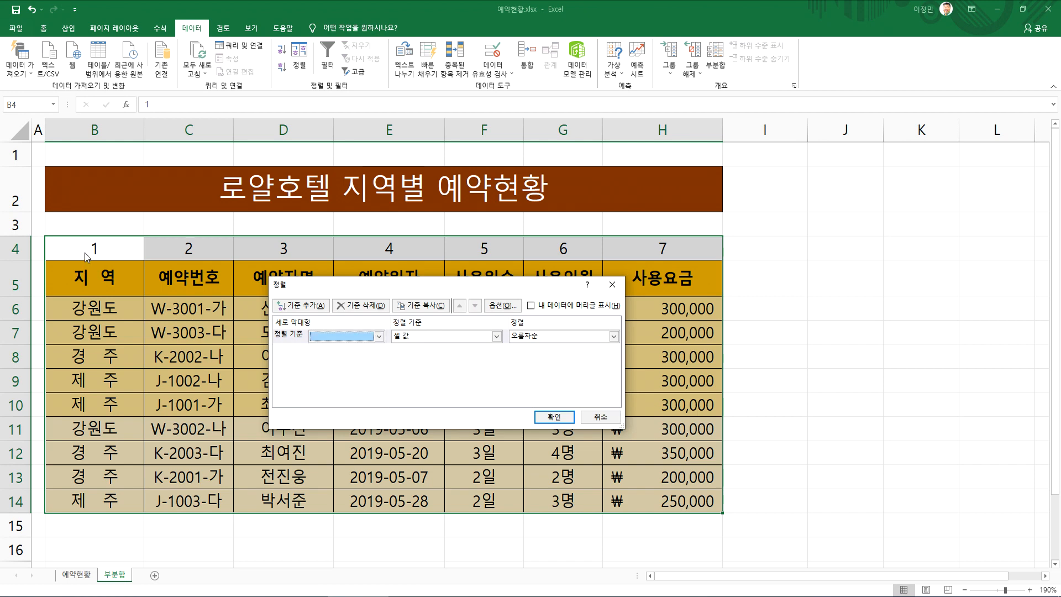
{"action": "left_click", "coordinate": [531, 305]}
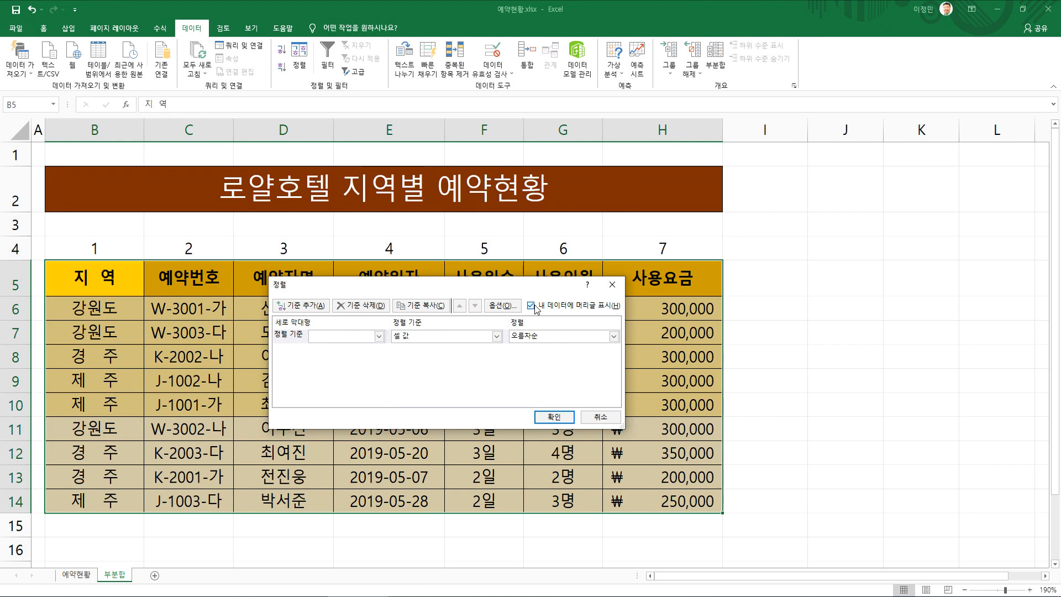
{"action": "left_click", "coordinate": [532, 305]}
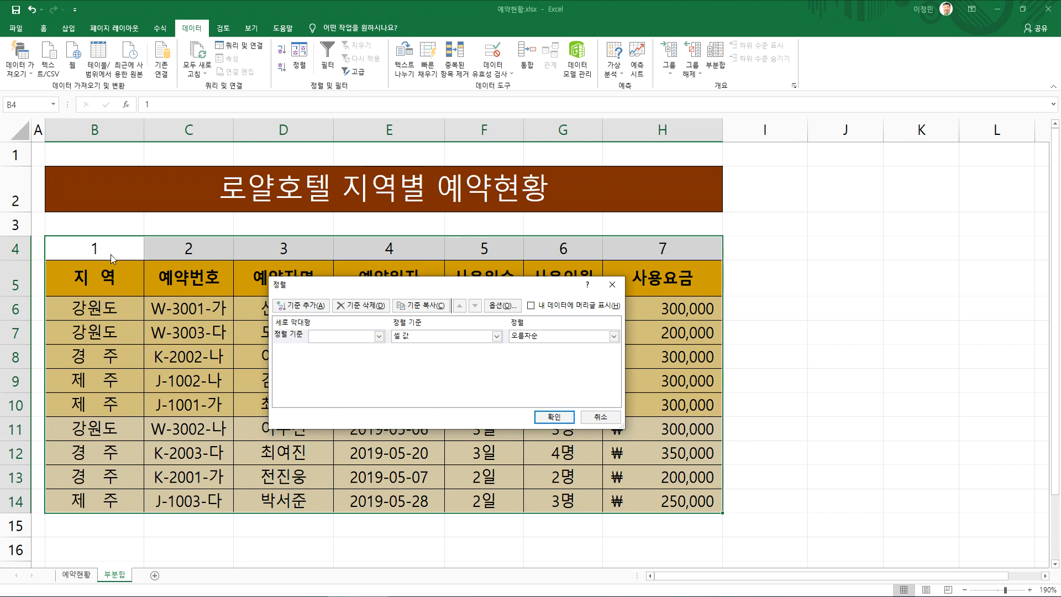
{"action": "left_click", "coordinate": [599, 416]}
{"action": "left_click", "coordinate": [104, 250]}
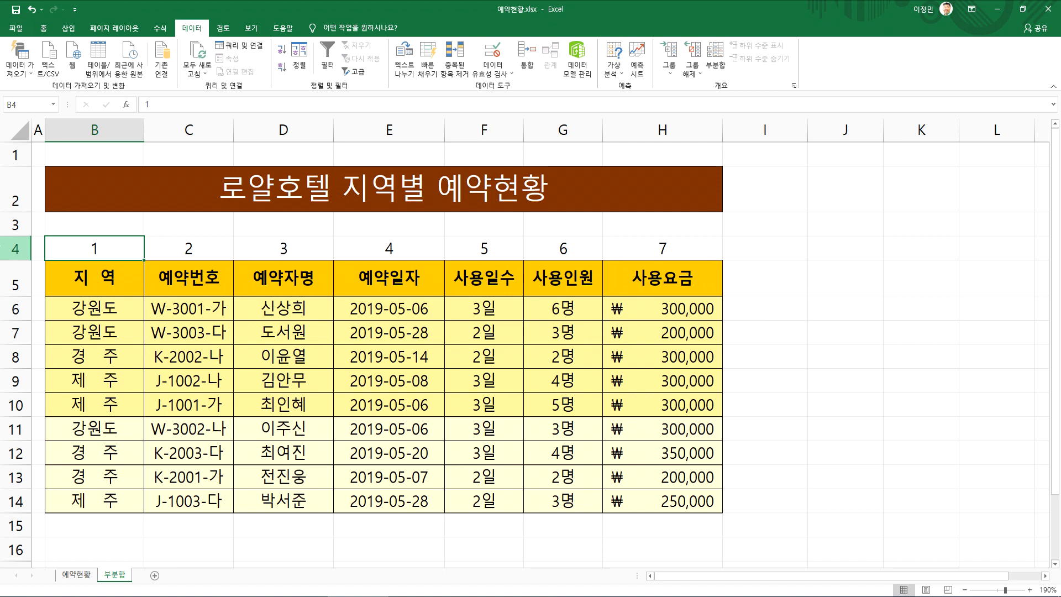
Insert a blank row between the column-number row 4 and the table's header row
{"action": "left_click", "coordinate": [22, 248]}
{"action": "right_click", "coordinate": [17, 248]}
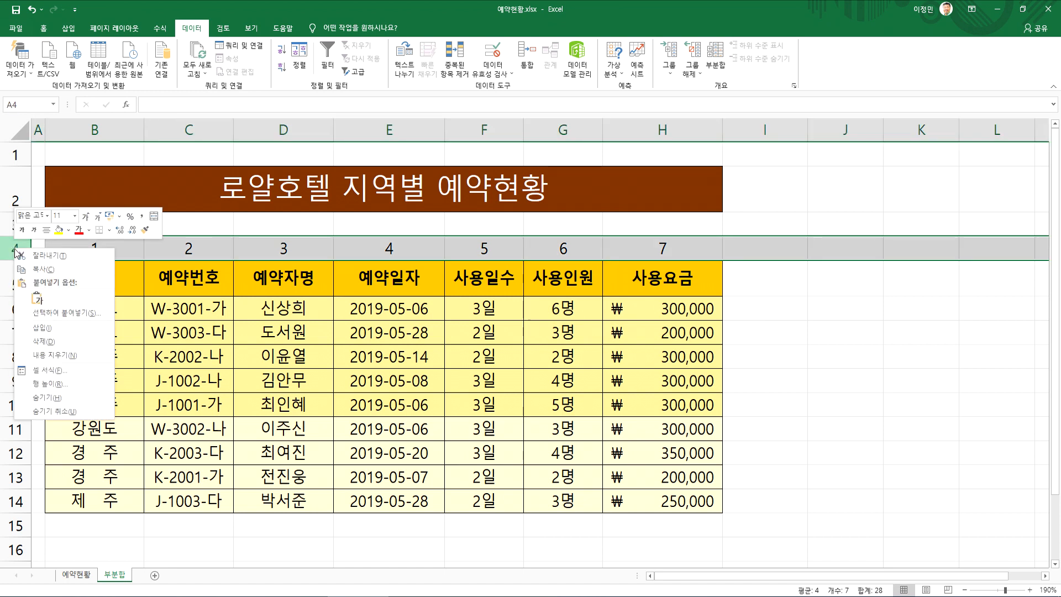
{"action": "key", "text": "Escape"}
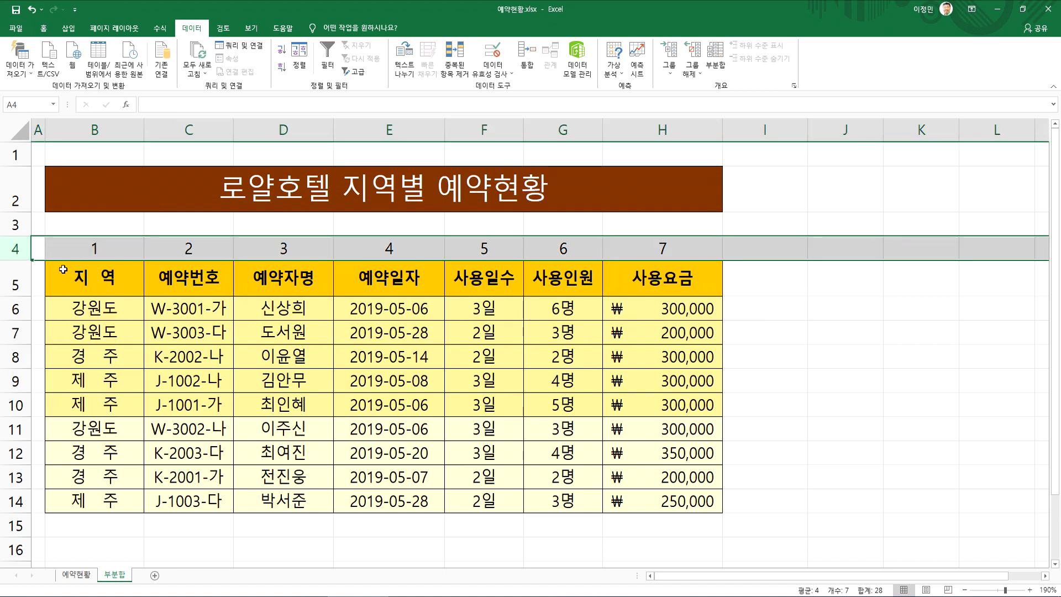
{"action": "left_click", "coordinate": [20, 279]}
{"action": "right_click", "coordinate": [21, 279]}
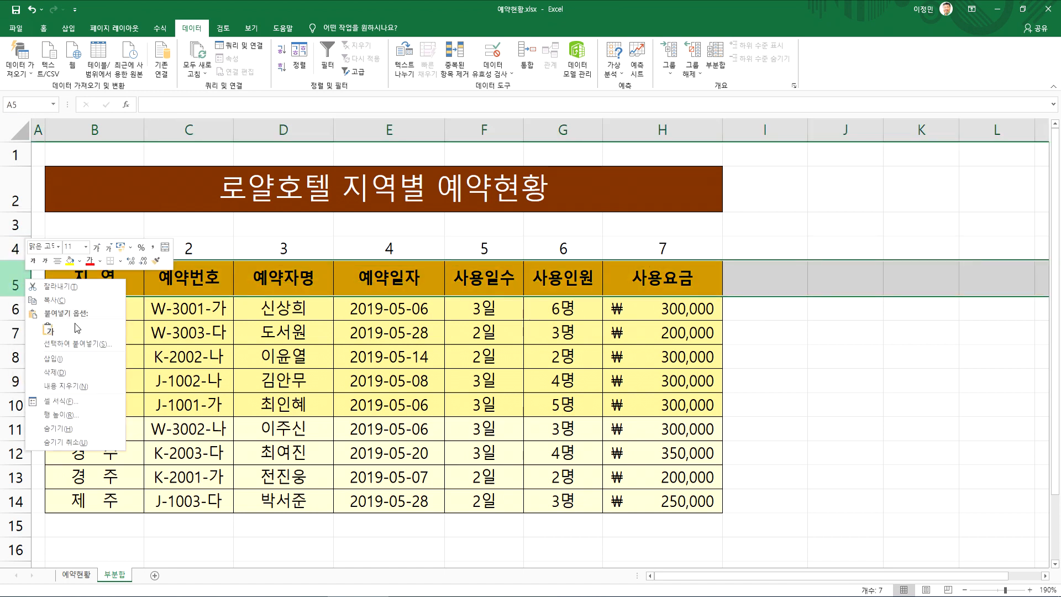
{"action": "left_click", "coordinate": [72, 364]}
{"action": "left_click", "coordinate": [212, 325]}
{"action": "left_click_drag", "start_coordinate": [91, 252], "coordinate": [376, 252]}
{"action": "left_click", "coordinate": [282, 331]}
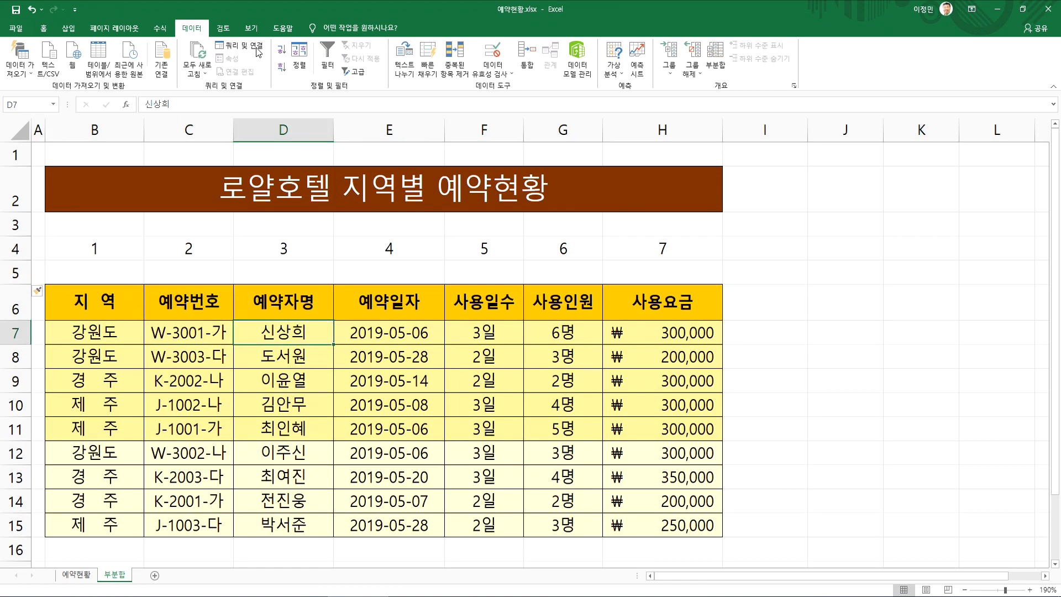
Check the custom sort's range and key choices for the table separated from the number row, and cancel the sort
{"action": "left_click", "coordinate": [299, 55]}
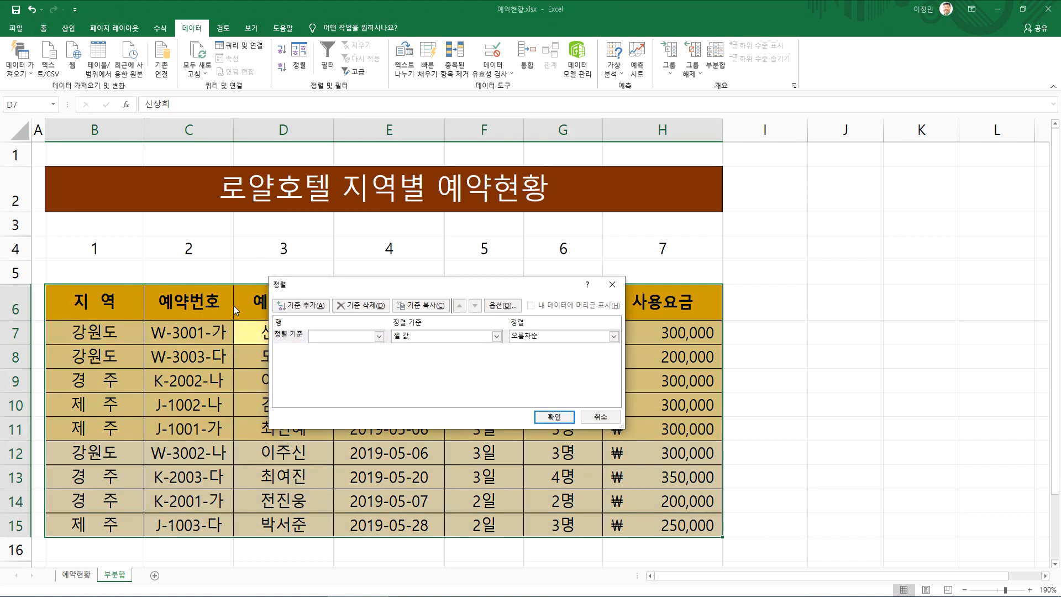
{"action": "left_click", "coordinate": [324, 335]}
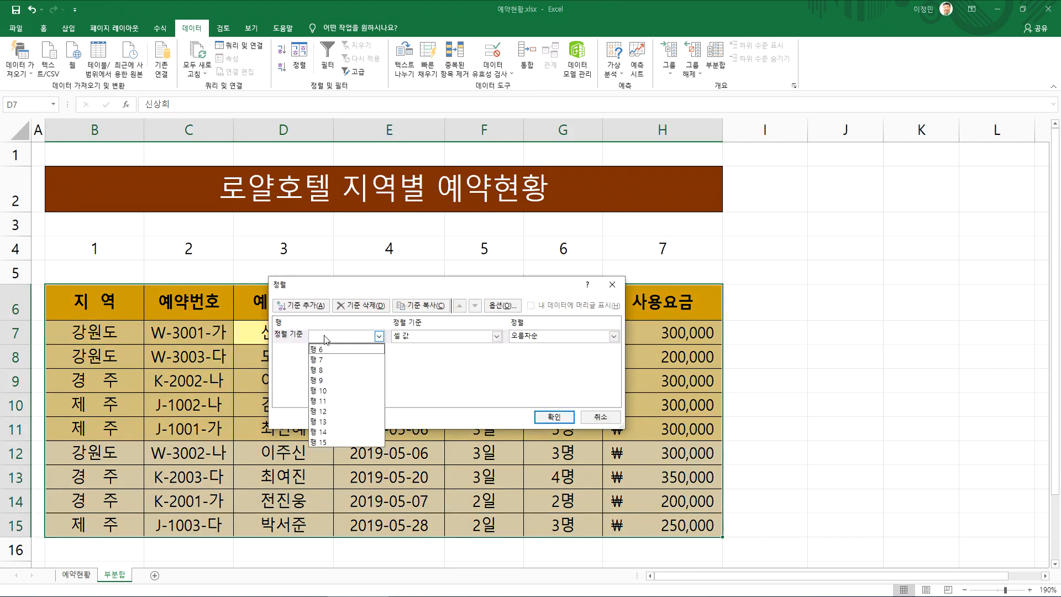
{"action": "left_click", "coordinate": [543, 304]}
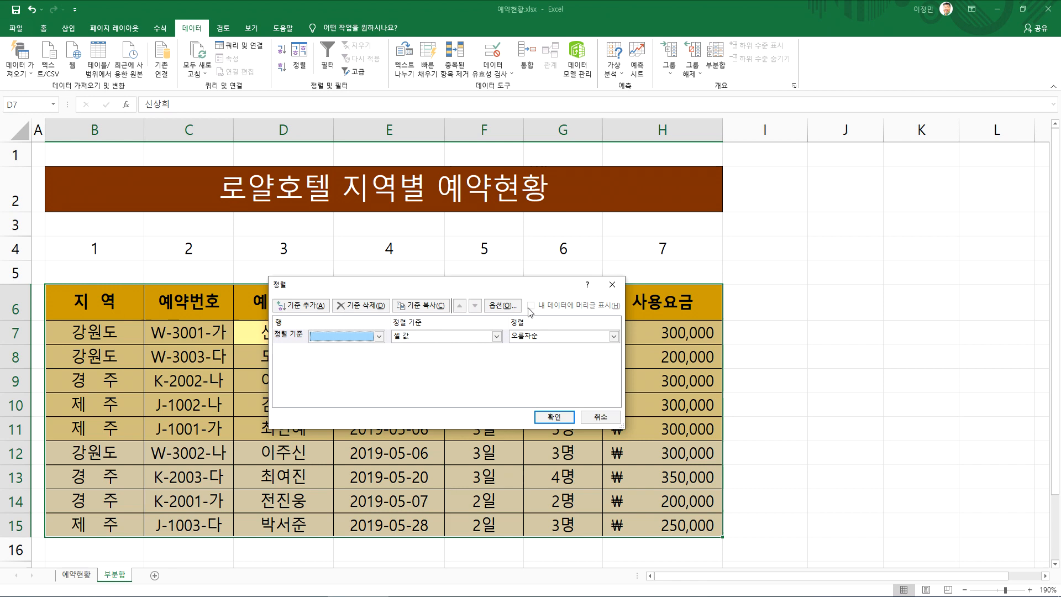
{"action": "left_click", "coordinate": [615, 421]}
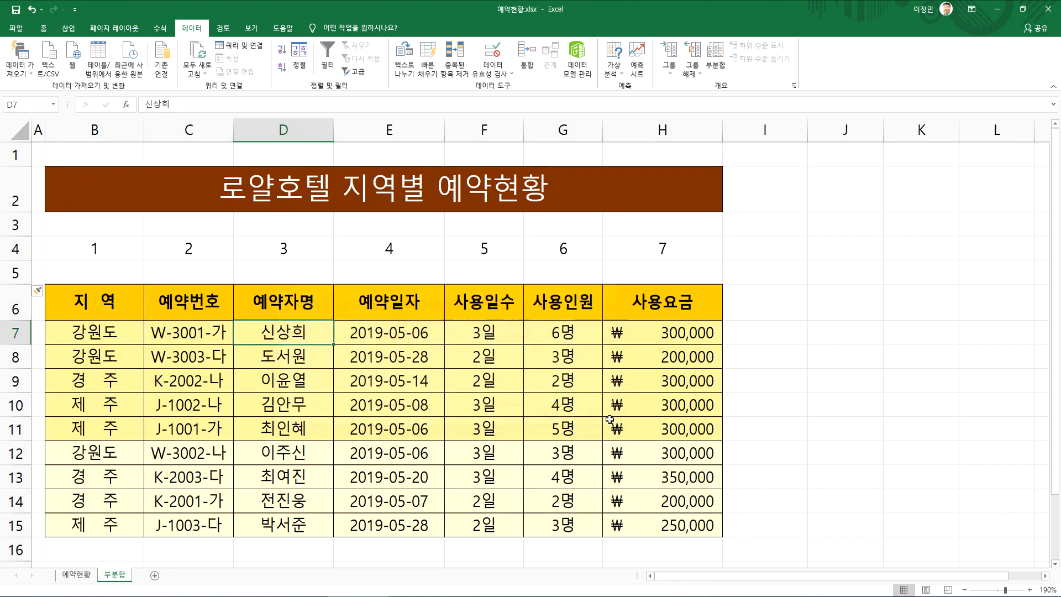
Undo the inserted blank row and delete row 4 containing the column numbers
{"action": "left_click_drag", "start_coordinate": [348, 412], "coordinate": [353, 428]}
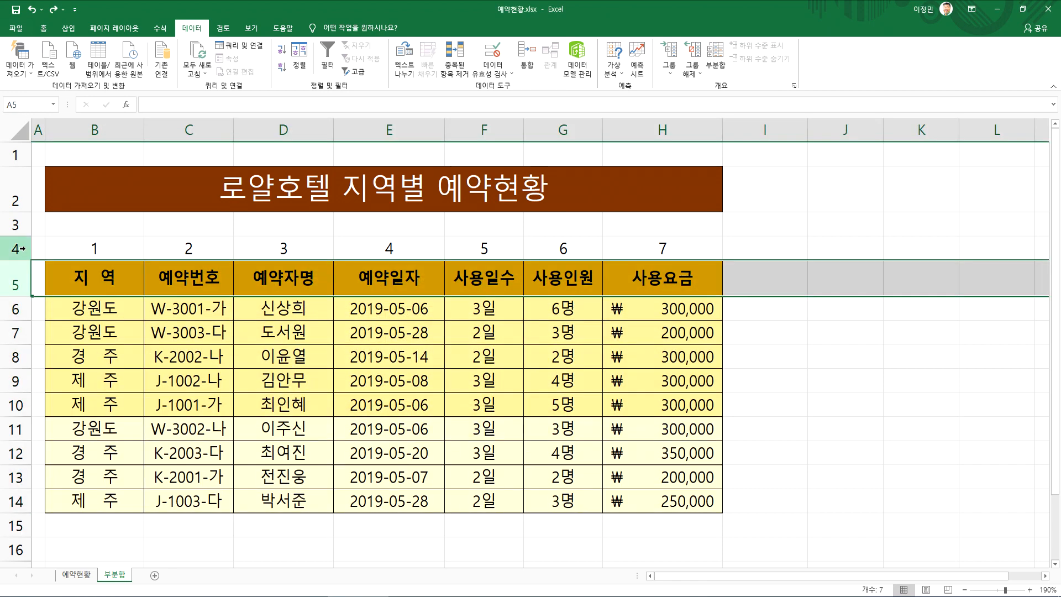
{"action": "right_click", "coordinate": [25, 249]}
{"action": "left_click", "coordinate": [63, 344]}
{"action": "left_click_drag", "start_coordinate": [61, 257], "coordinate": [570, 408]}
{"action": "left_click", "coordinate": [352, 330]}
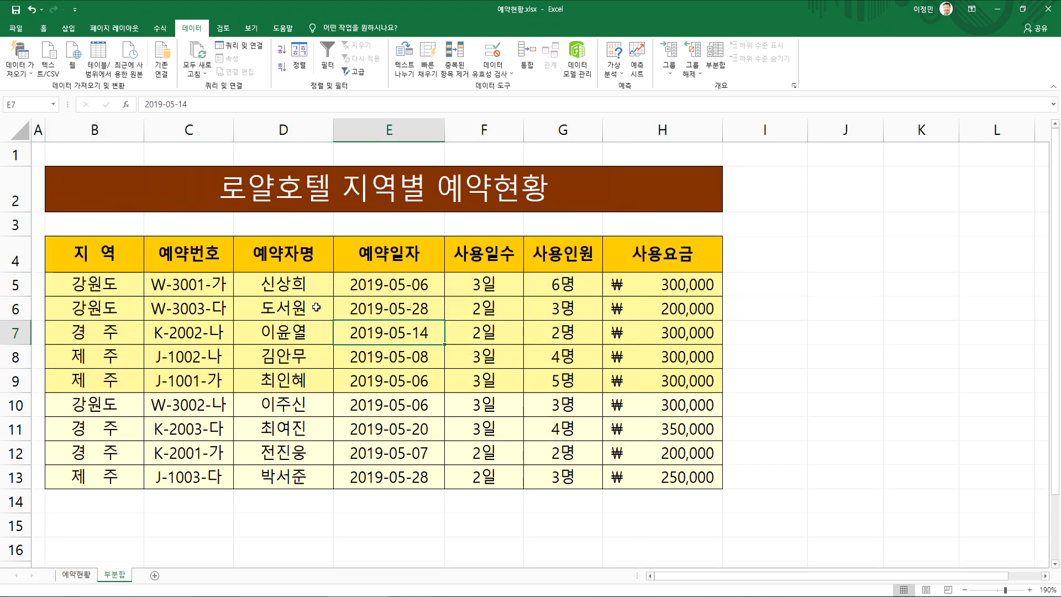
Sort the reservation table top to bottom by 지역 on cell values, ascending, with headers excluded
{"action": "left_click", "coordinate": [299, 58]}
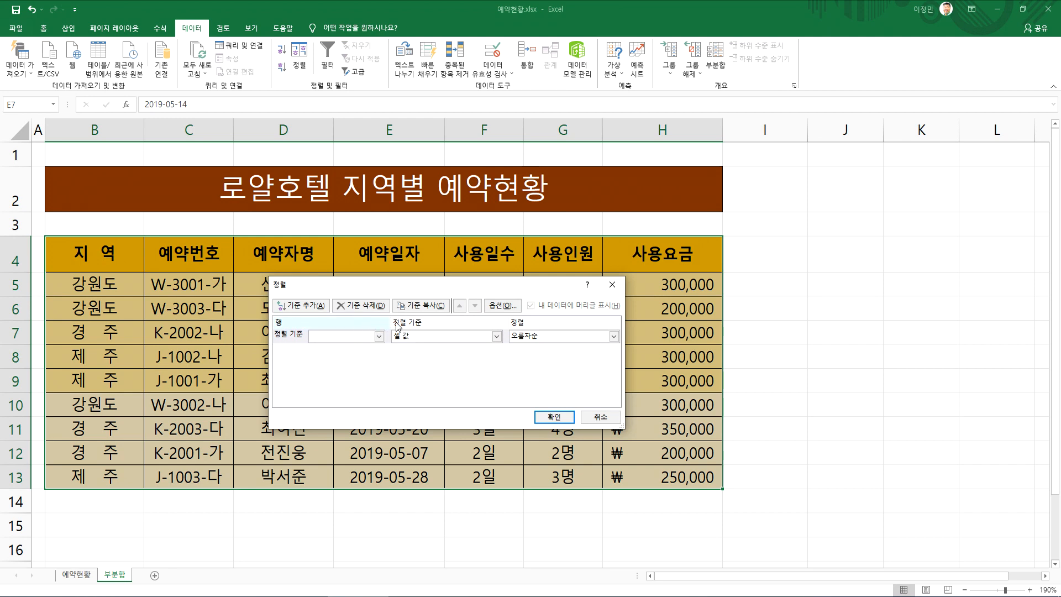
{"action": "left_click", "coordinate": [500, 308]}
{"action": "left_click", "coordinate": [443, 329]}
{"action": "left_click", "coordinate": [430, 409]}
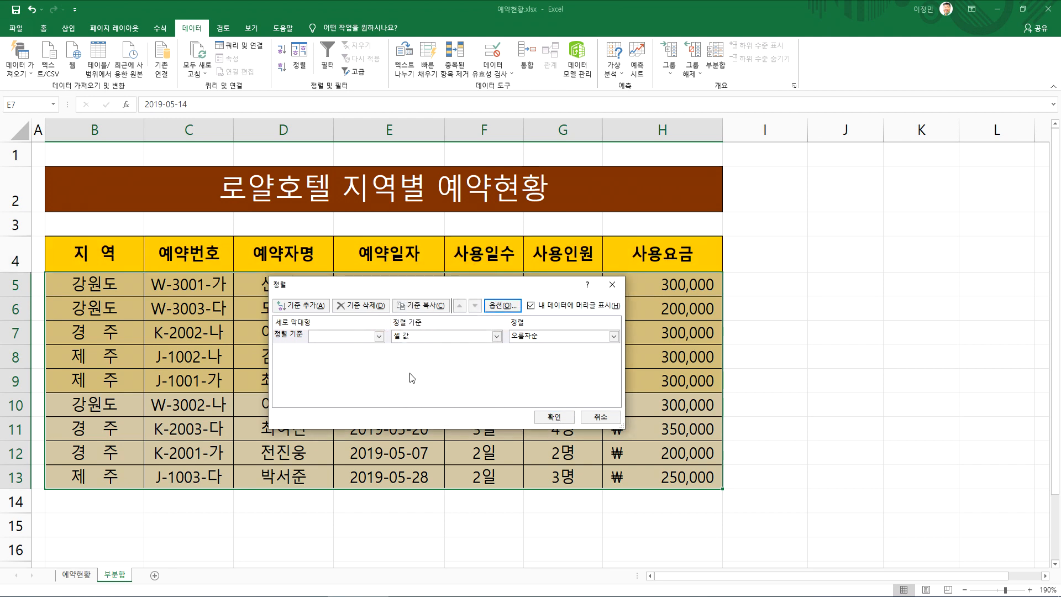
{"action": "left_click", "coordinate": [378, 336]}
{"action": "left_click", "coordinate": [336, 352]}
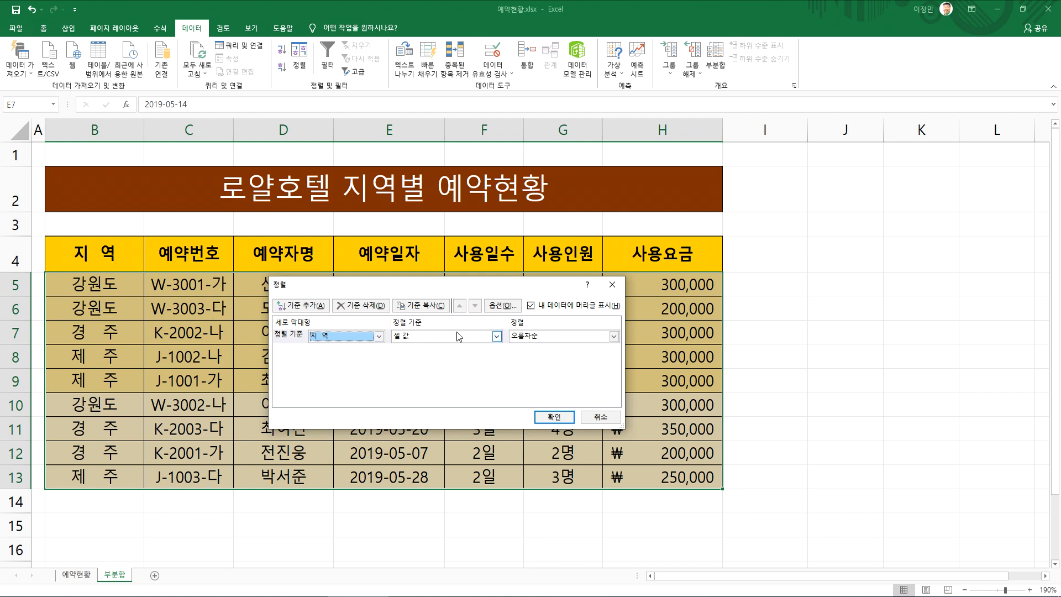
{"action": "left_click", "coordinate": [554, 417]}
{"action": "left_click_drag", "start_coordinate": [93, 284], "coordinate": [92, 409]}
{"action": "left_click", "coordinate": [84, 428]}
Add subtotals to the reservation table grouped by 지역, summing 사용요금, with summaries below the data
{"action": "left_click", "coordinate": [113, 362]}
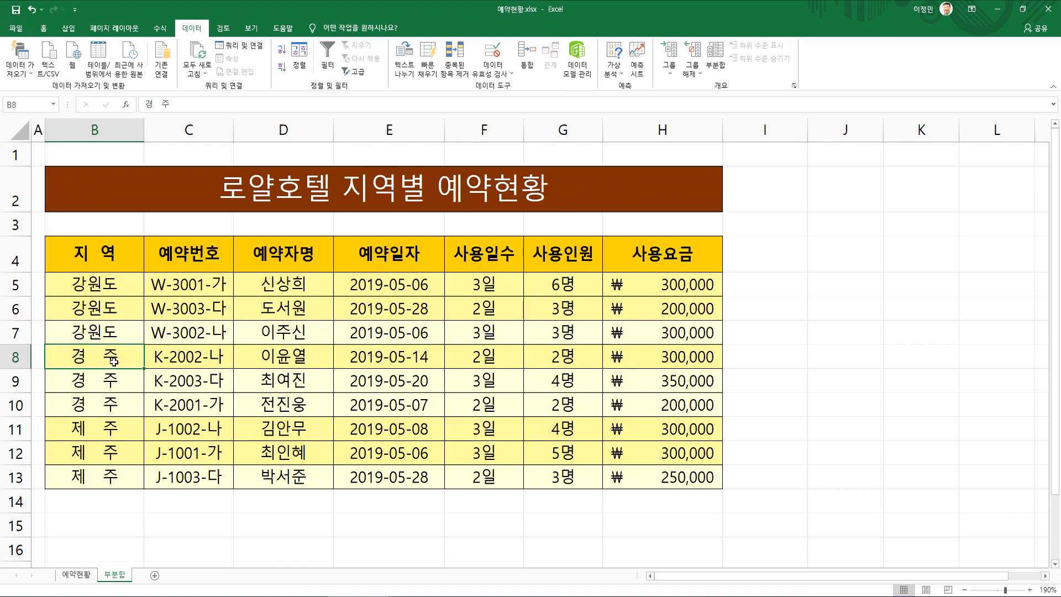
{"action": "left_click", "coordinate": [722, 54]}
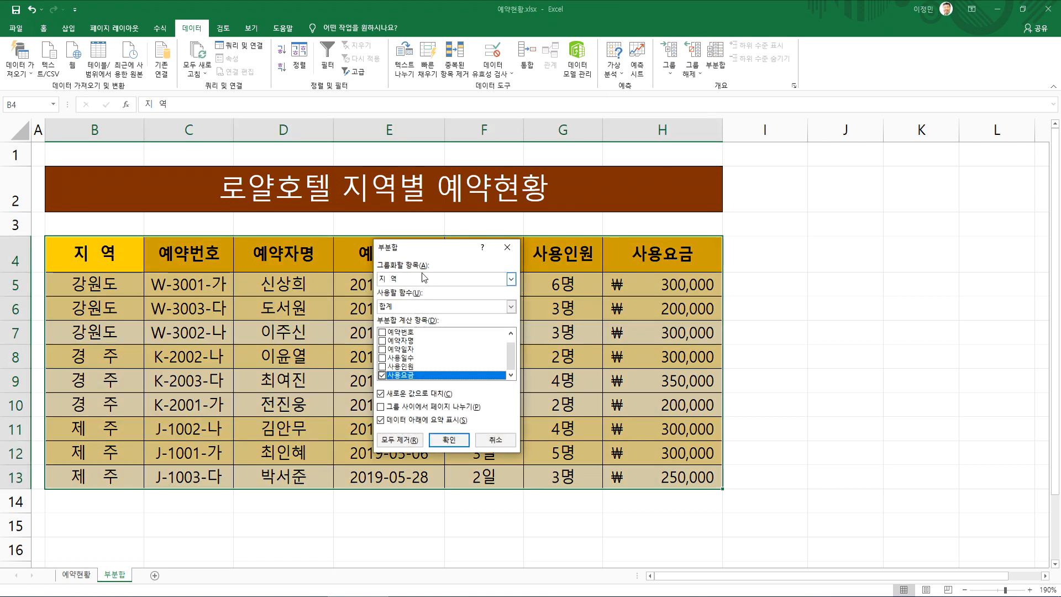
{"action": "left_click_drag", "start_coordinate": [419, 248], "coordinate": [340, 224]}
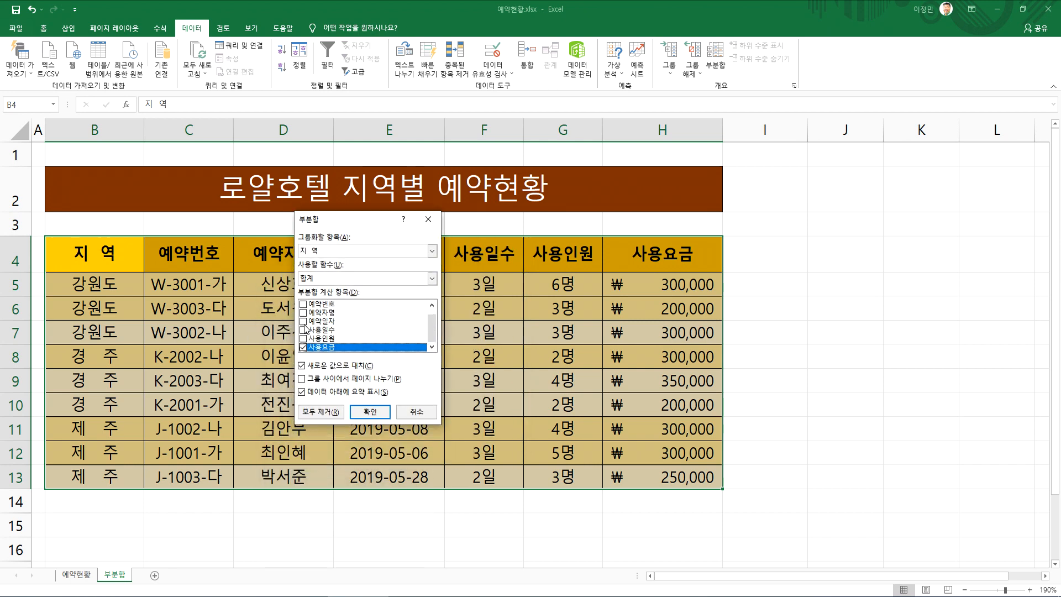
{"action": "left_click", "coordinate": [369, 412]}
{"action": "left_click", "coordinate": [167, 364]}
{"action": "scroll", "coordinate": [640, 353], "scroll_direction": "down", "scroll_amount": 1}
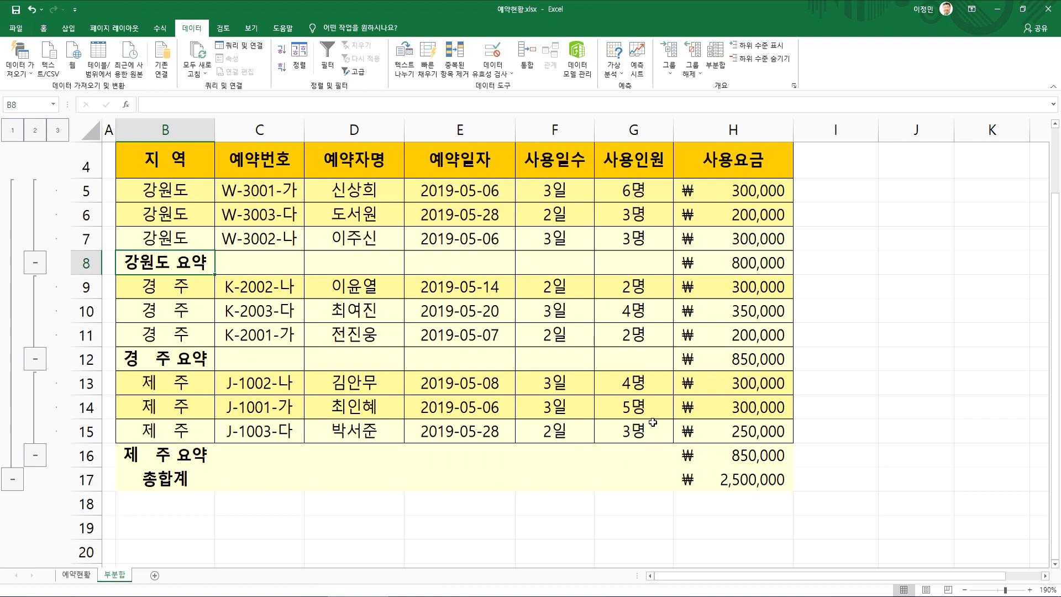
Switch to the 11월매출.xlsx workbook and select cell B8 in the 구분 column of the sales table
{"action": "key", "text": "alt+Tab"}
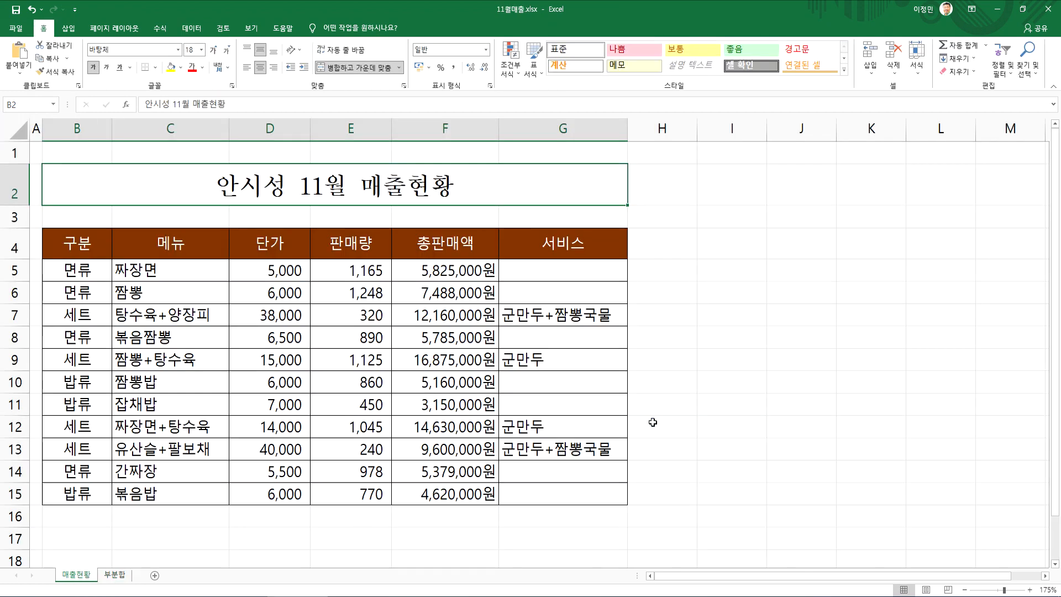
{"action": "left_click_drag", "start_coordinate": [79, 273], "coordinate": [78, 471]}
{"action": "left_click", "coordinate": [73, 338]}
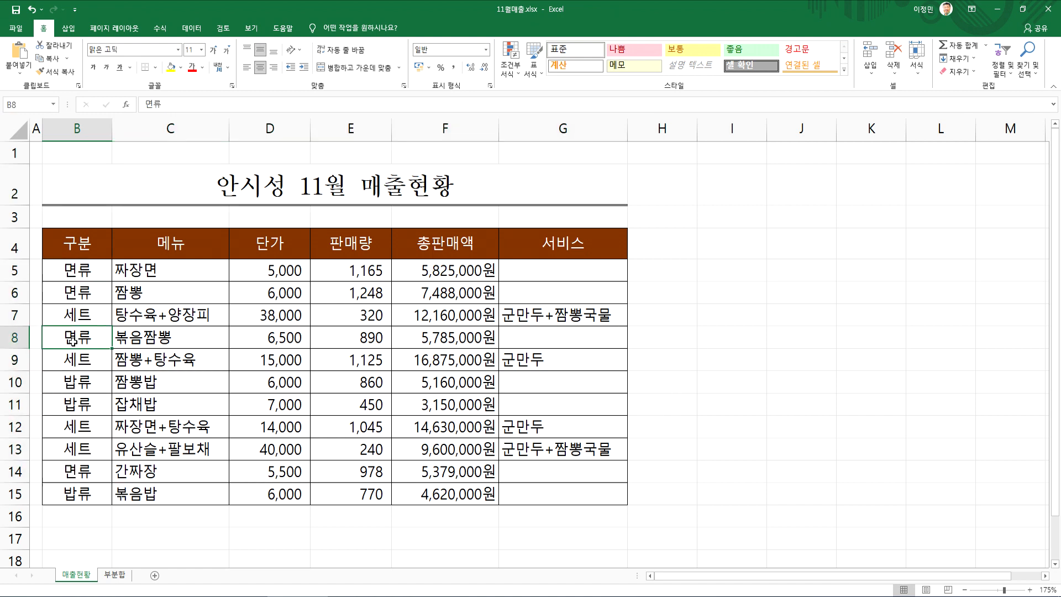
{"action": "mouse_move", "coordinate": [81, 383]}
{"action": "left_mouse_down"}
{"action": "mouse_move", "coordinate": [71, 303]}
{"action": "mouse_move", "coordinate": [110, 319]}
{"action": "left_mouse_up"}
{"action": "mouse_move", "coordinate": [342, 267]}
{"action": "left_mouse_down"}
{"action": "mouse_move", "coordinate": [338, 368]}
{"action": "mouse_move", "coordinate": [365, 349]}
{"action": "left_mouse_up"}
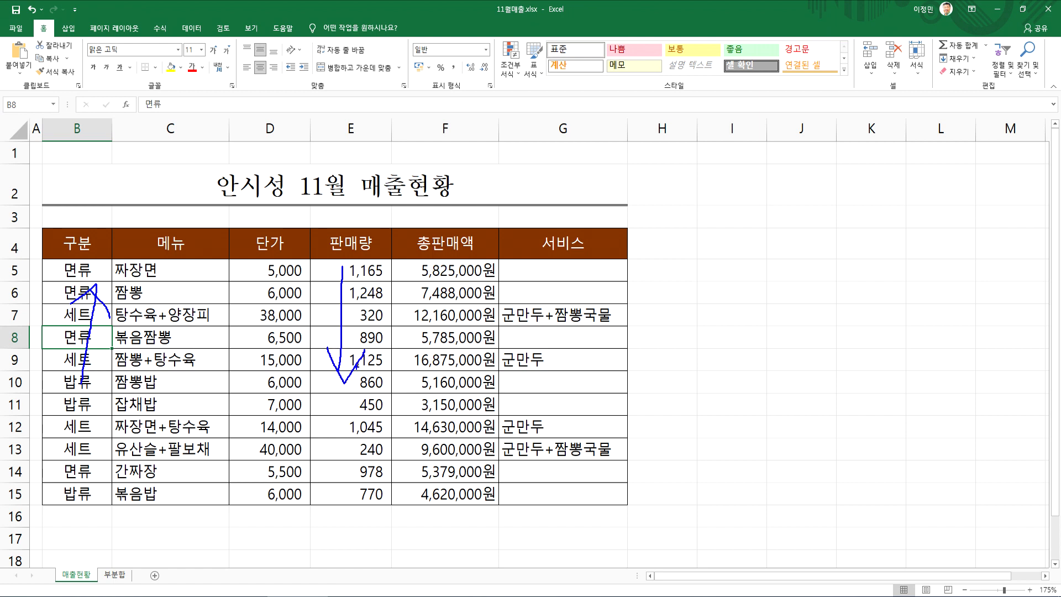
{"action": "key", "text": "Escape"}
Start a custom sort of the sales table with 구분 on cell values, ascending, as the first key
{"action": "left_click", "coordinate": [195, 29]}
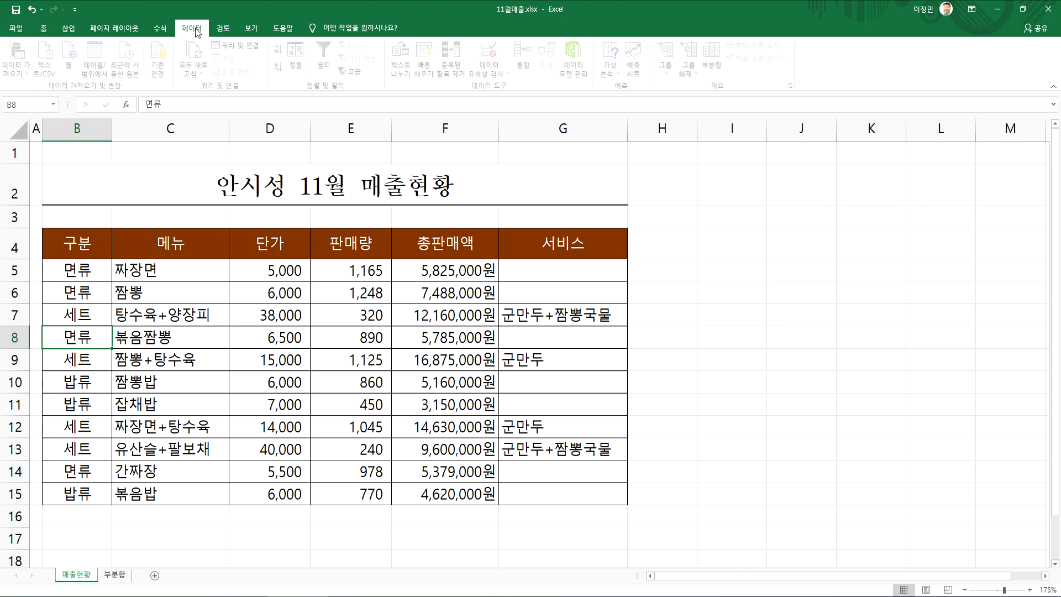
{"action": "left_click", "coordinate": [296, 55]}
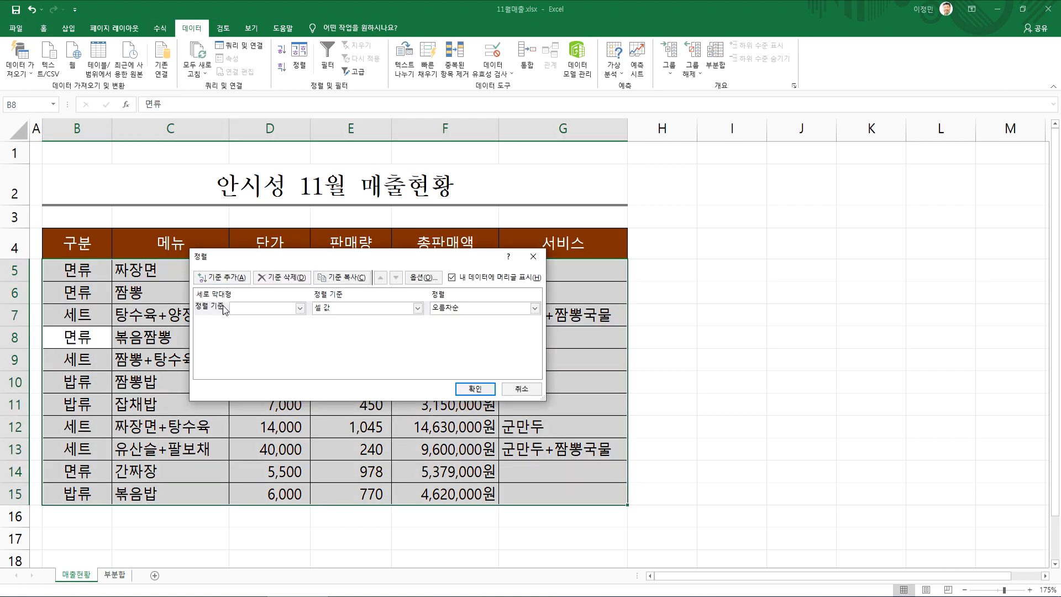
{"action": "left_click", "coordinate": [300, 308]}
{"action": "left_click", "coordinate": [250, 322]}
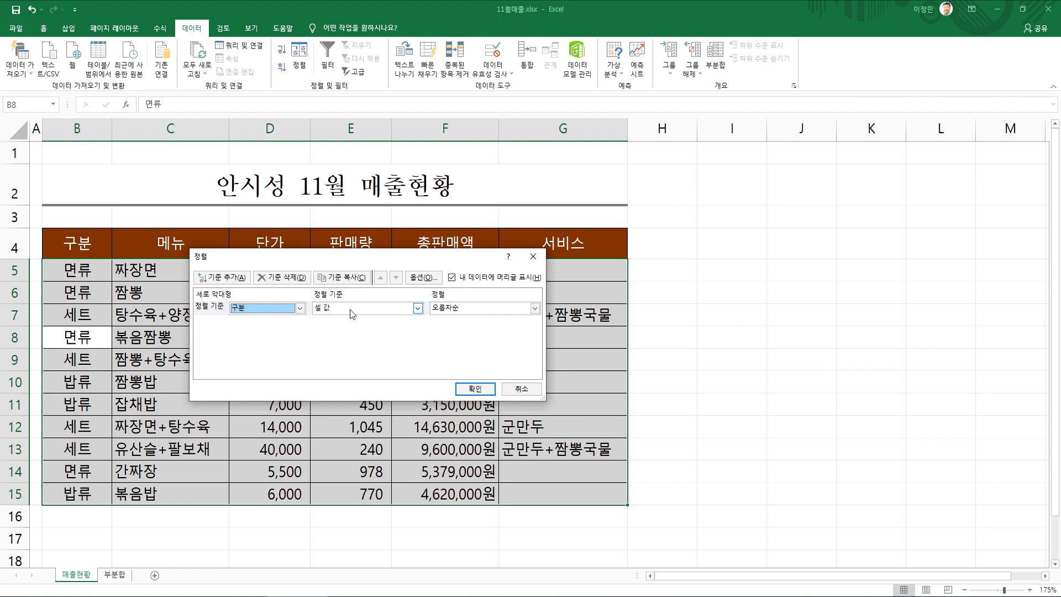
Add a second sort level by 판매량 on cell values in descending order (내림차순)
{"action": "left_click", "coordinate": [223, 278]}
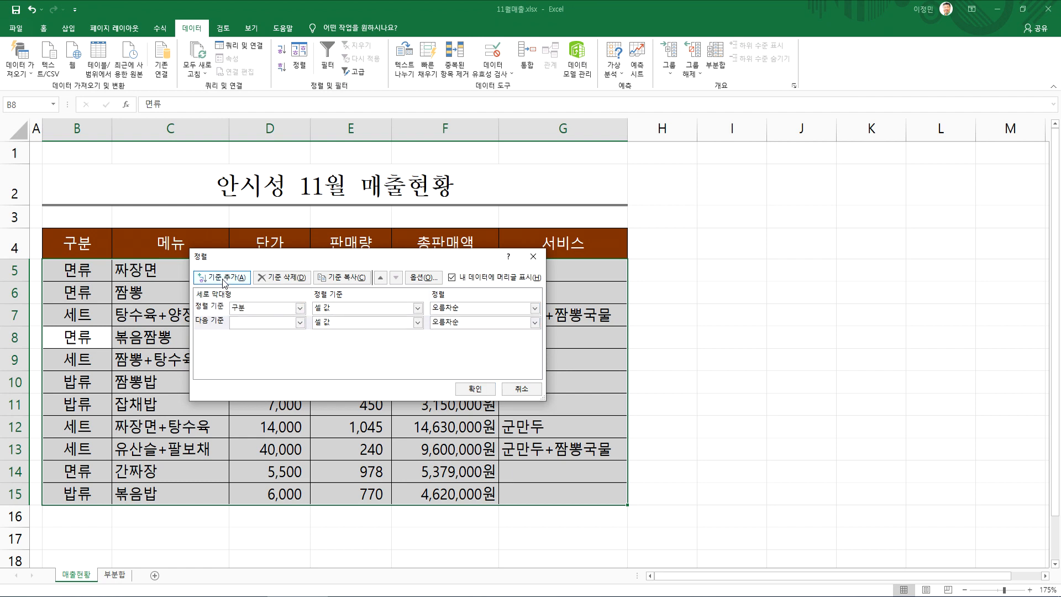
{"action": "left_click", "coordinate": [262, 322]}
{"action": "left_click", "coordinate": [254, 367]}
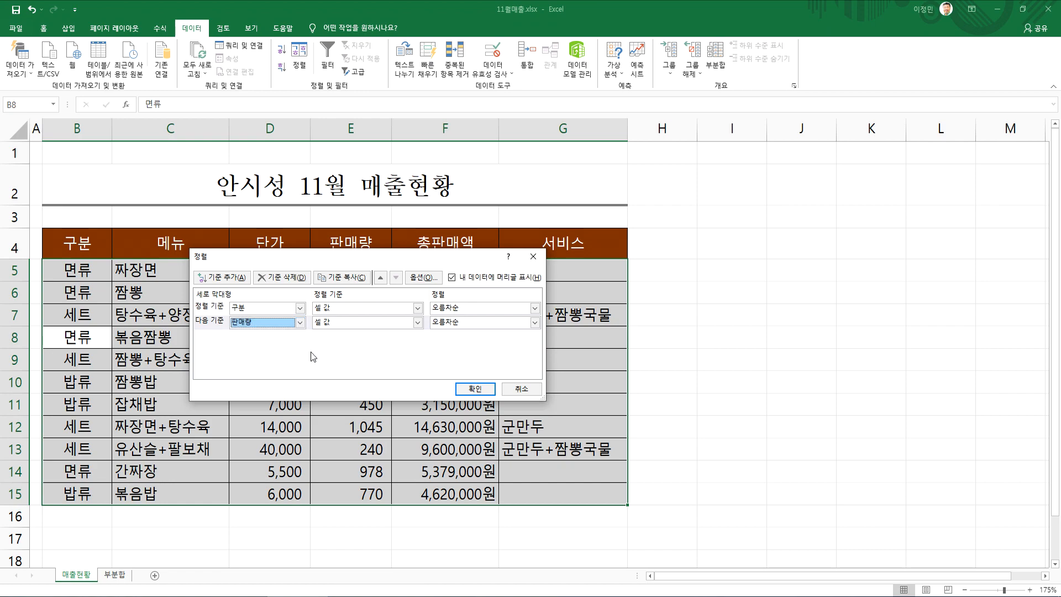
{"action": "left_click", "coordinate": [535, 323]}
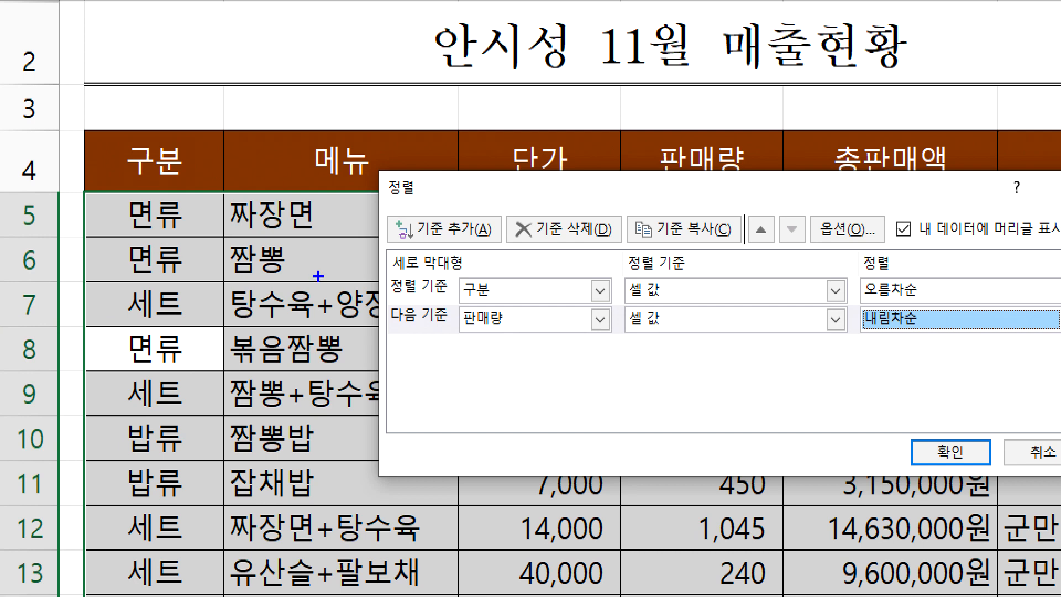
{"action": "mouse_move", "coordinate": [504, 299]}
{"action": "left_mouse_down"}
{"action": "mouse_move", "coordinate": [519, 276]}
{"action": "mouse_move", "coordinate": [523, 297]}
{"action": "left_mouse_up"}
{"action": "left_click_drag", "start_coordinate": [869, 305], "coordinate": [970, 299]}
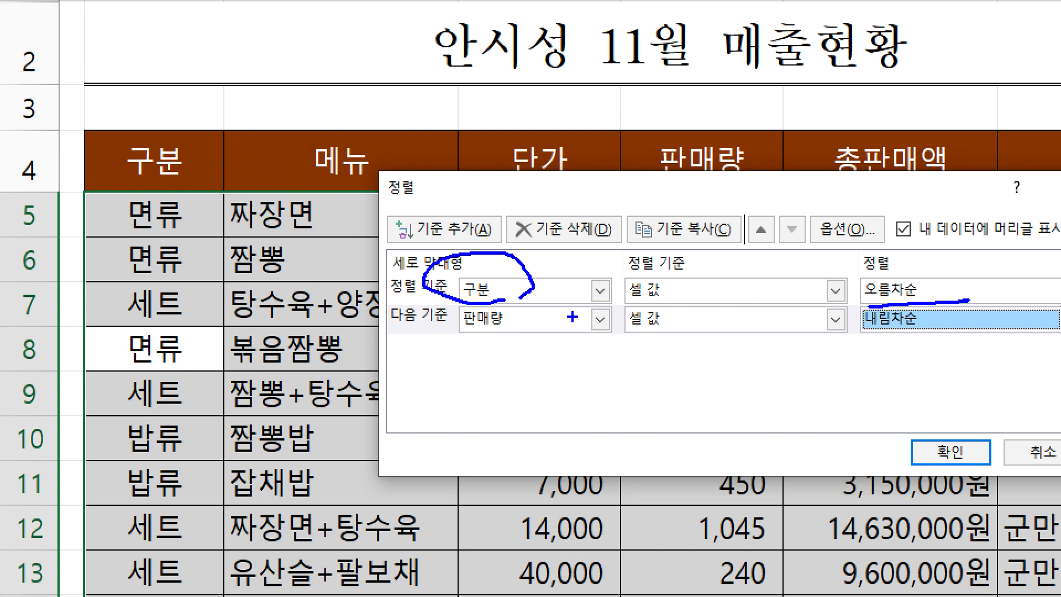
Apply the two-level sort with 구분 ascending and 판매량 descending to the sales table
{"action": "left_click_drag", "start_coordinate": [510, 348], "coordinate": [544, 352]}
{"action": "mouse_move", "coordinate": [903, 343]}
{"action": "left_mouse_down"}
{"action": "mouse_move", "coordinate": [977, 330]}
{"action": "mouse_move", "coordinate": [955, 339]}
{"action": "left_mouse_up"}
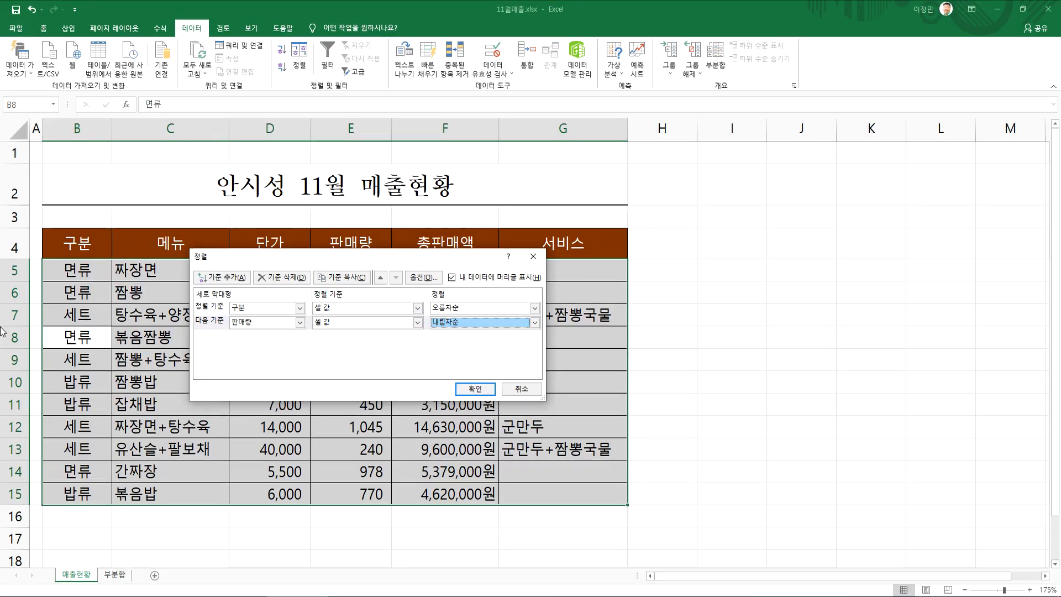
{"action": "left_click", "coordinate": [475, 389]}
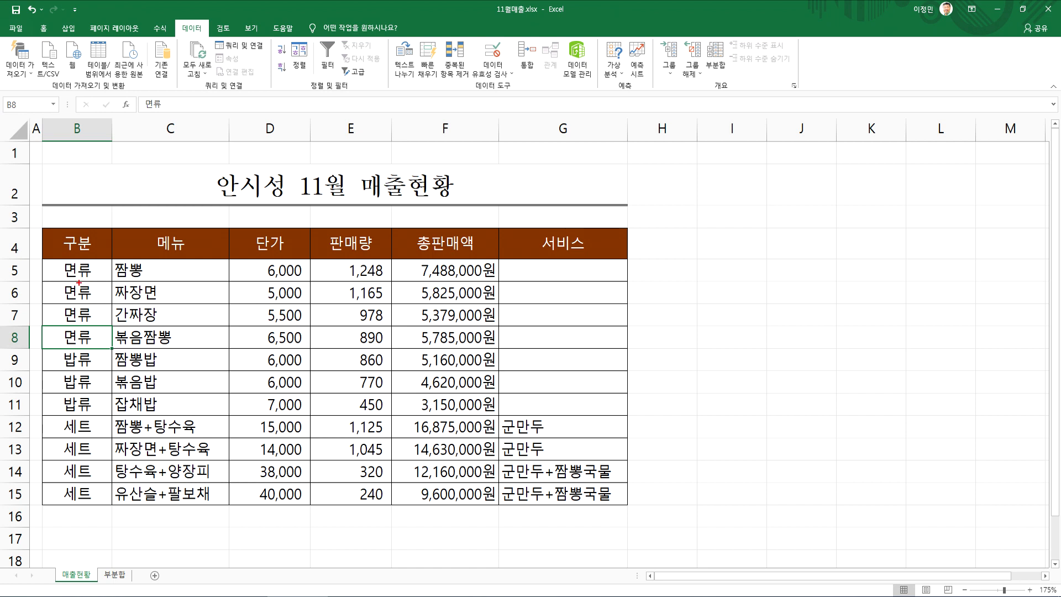
Examine the 판매량 order within the 면류, 밥류 and 세트 groups of the sorted table
{"action": "mouse_move", "coordinate": [66, 326]}
{"action": "left_mouse_down"}
{"action": "mouse_move", "coordinate": [439, 345]}
{"action": "mouse_move", "coordinate": [466, 265]}
{"action": "mouse_move", "coordinate": [160, 261]}
{"action": "left_mouse_up"}
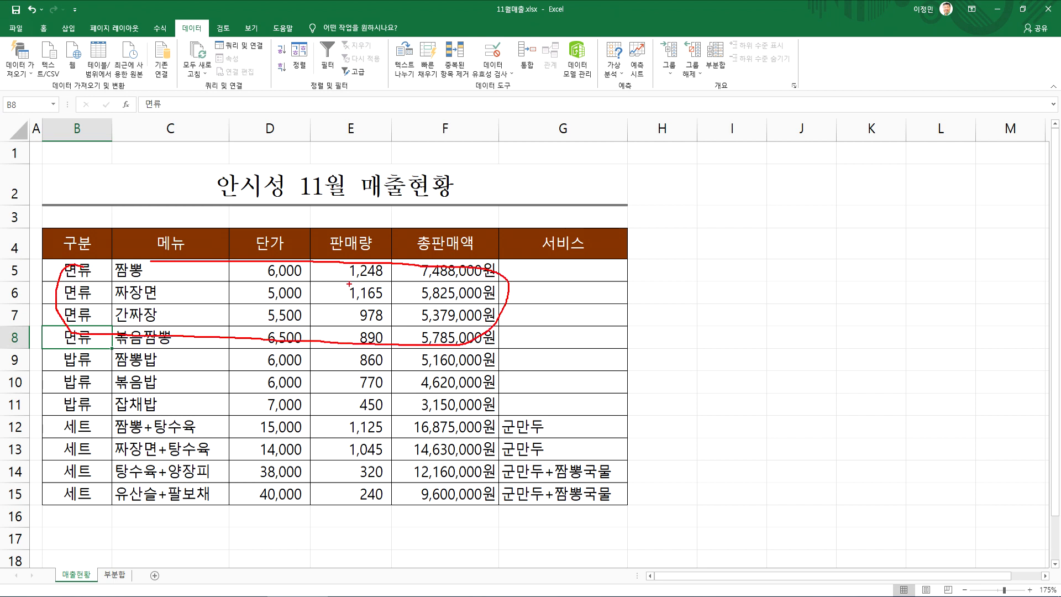
{"action": "mouse_move", "coordinate": [333, 277]}
{"action": "left_mouse_down"}
{"action": "mouse_move", "coordinate": [334, 320]}
{"action": "mouse_move", "coordinate": [347, 304]}
{"action": "left_mouse_up"}
{"action": "mouse_move", "coordinate": [120, 358]}
{"action": "left_mouse_down"}
{"action": "mouse_move", "coordinate": [50, 371]}
{"action": "mouse_move", "coordinate": [120, 410]}
{"action": "mouse_move", "coordinate": [410, 415]}
{"action": "mouse_move", "coordinate": [373, 348]}
{"action": "left_mouse_up"}
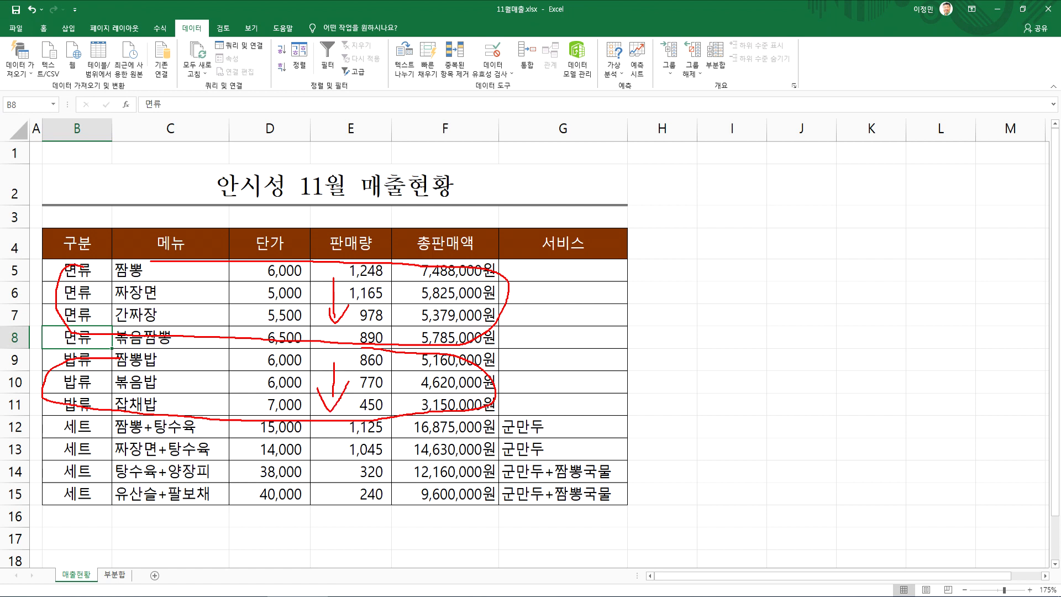
{"action": "mouse_move", "coordinate": [127, 425]}
{"action": "left_mouse_down"}
{"action": "mouse_move", "coordinate": [65, 483]}
{"action": "mouse_move", "coordinate": [504, 453]}
{"action": "mouse_move", "coordinate": [434, 430]}
{"action": "left_mouse_up"}
{"action": "left_click_drag", "start_coordinate": [343, 435], "coordinate": [343, 479]}
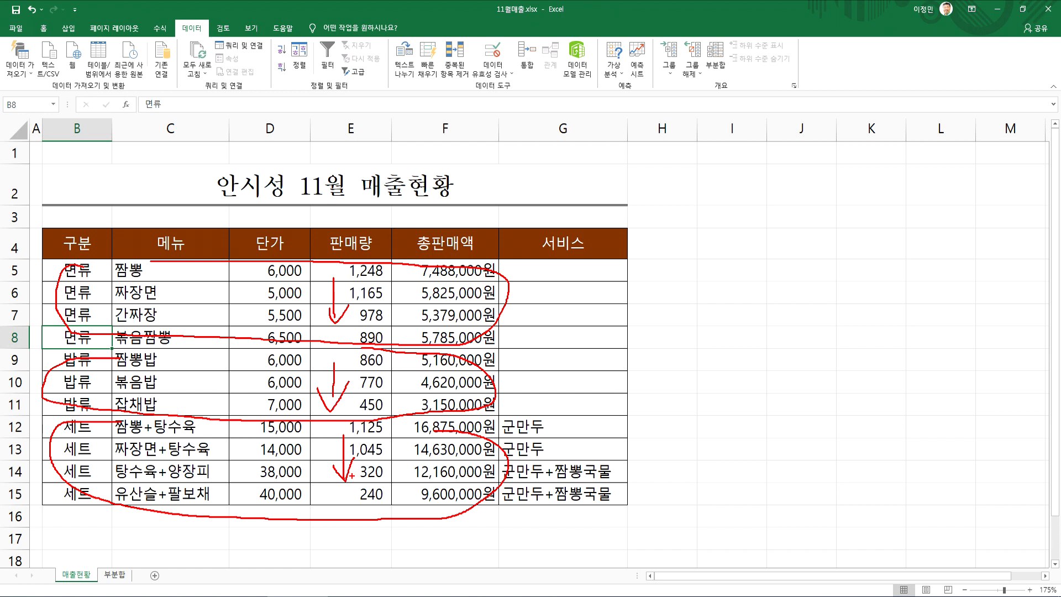
{"action": "key", "text": "Escape"}
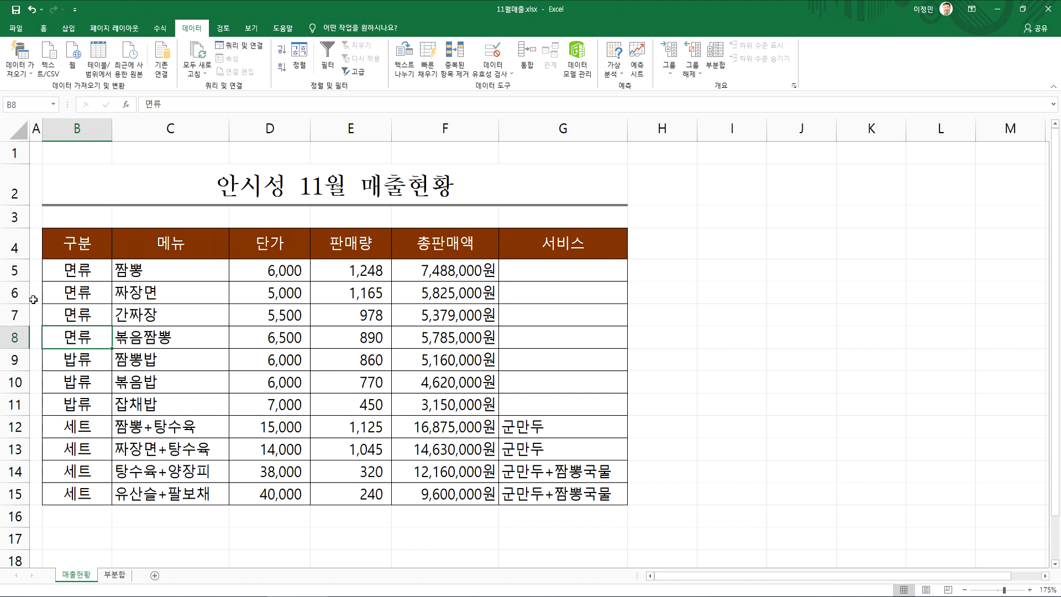
On the 부분합 sheet, add subtotals grouped by 구분 that count (개수) the 메뉴 column instead of 서비스
{"action": "left_click", "coordinate": [117, 580]}
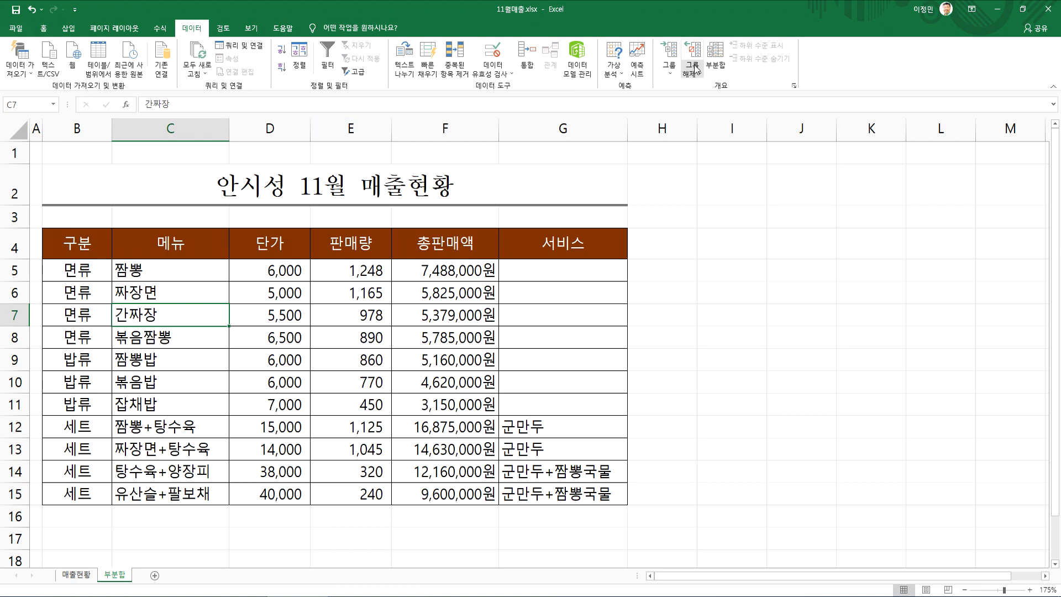
{"action": "left_click", "coordinate": [716, 62]}
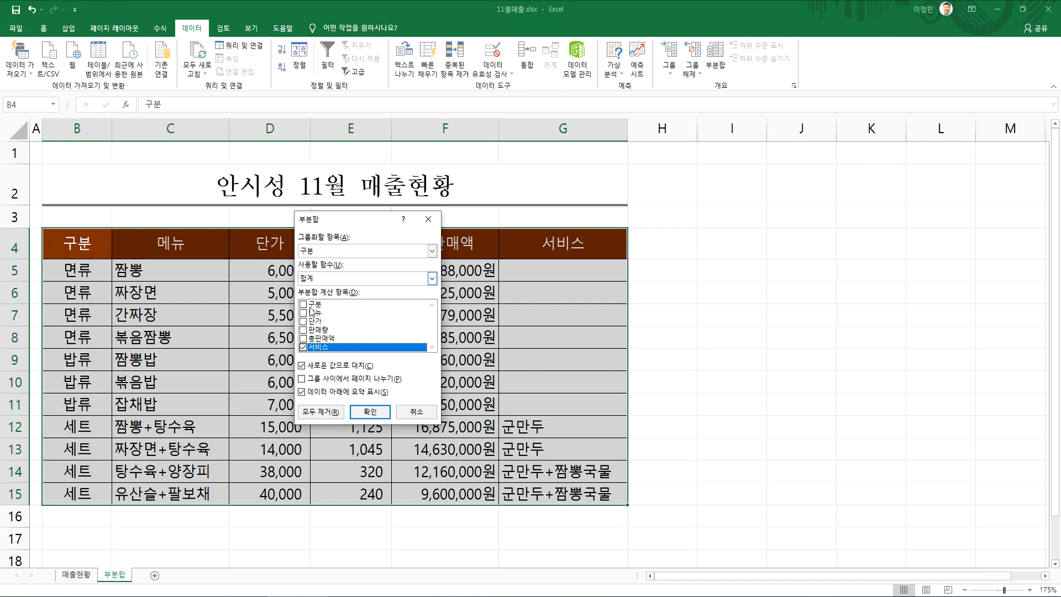
{"action": "left_click", "coordinate": [303, 347]}
{"action": "left_click", "coordinate": [303, 313]}
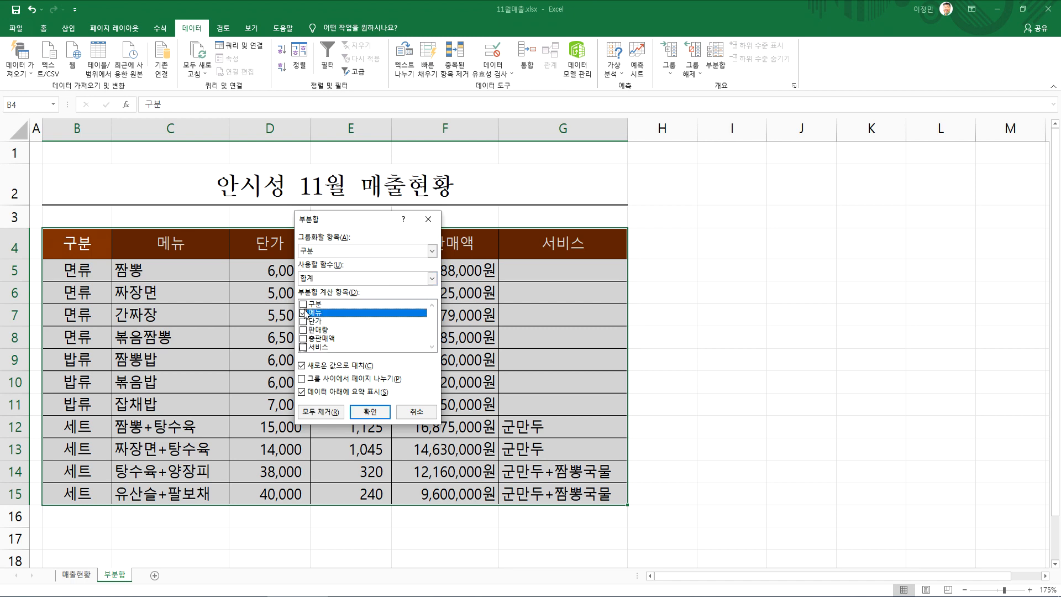
{"action": "left_click", "coordinate": [432, 277]}
{"action": "left_click", "coordinate": [347, 298]}
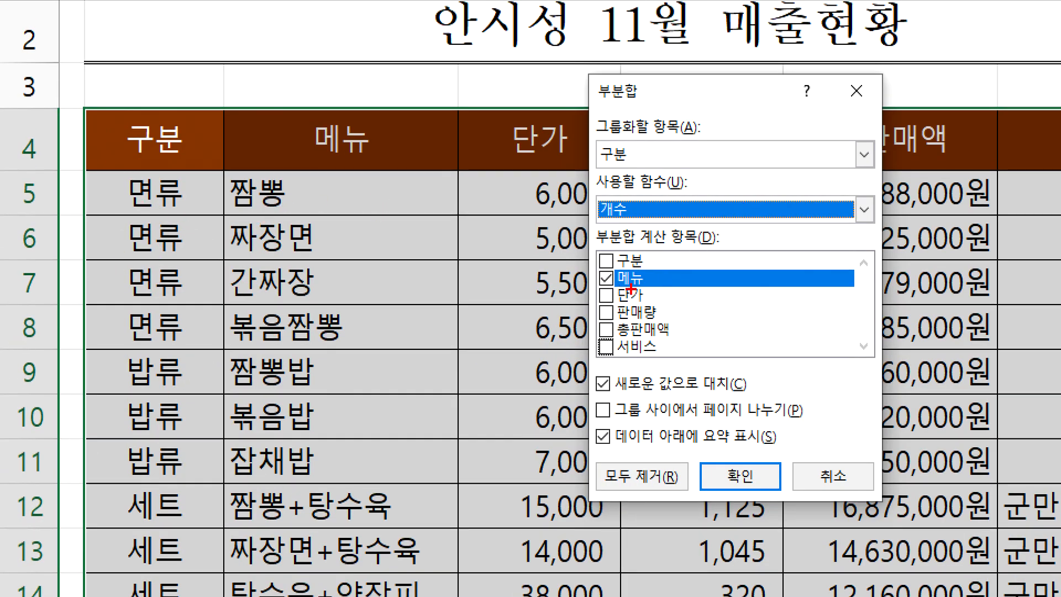
{"action": "mouse_move", "coordinate": [373, 179]}
{"action": "left_mouse_down"}
{"action": "mouse_move", "coordinate": [445, 125]}
{"action": "mouse_move", "coordinate": [577, 263]}
{"action": "mouse_move", "coordinate": [654, 231]}
{"action": "mouse_move", "coordinate": [625, 252]}
{"action": "left_mouse_up"}
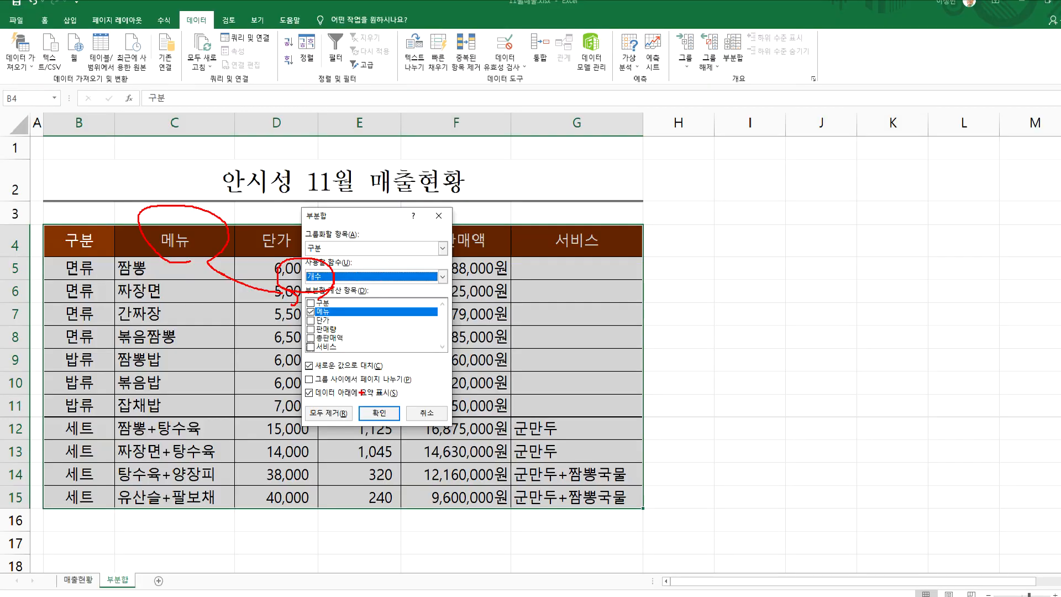
{"action": "key", "text": "Escape"}
{"action": "left_click", "coordinate": [592, 452]}
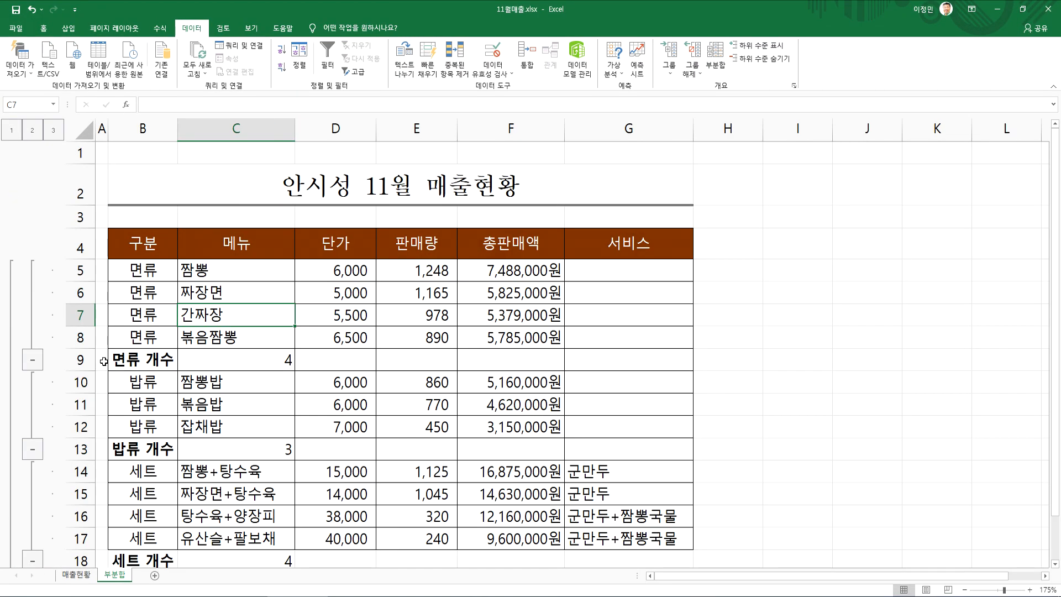
Set up a second subtotal by 구분 using the 합계 function on 판매량 and 총판매액, without 메뉴
{"action": "scroll", "coordinate": [138, 395], "scroll_direction": "down", "scroll_amount": 4}
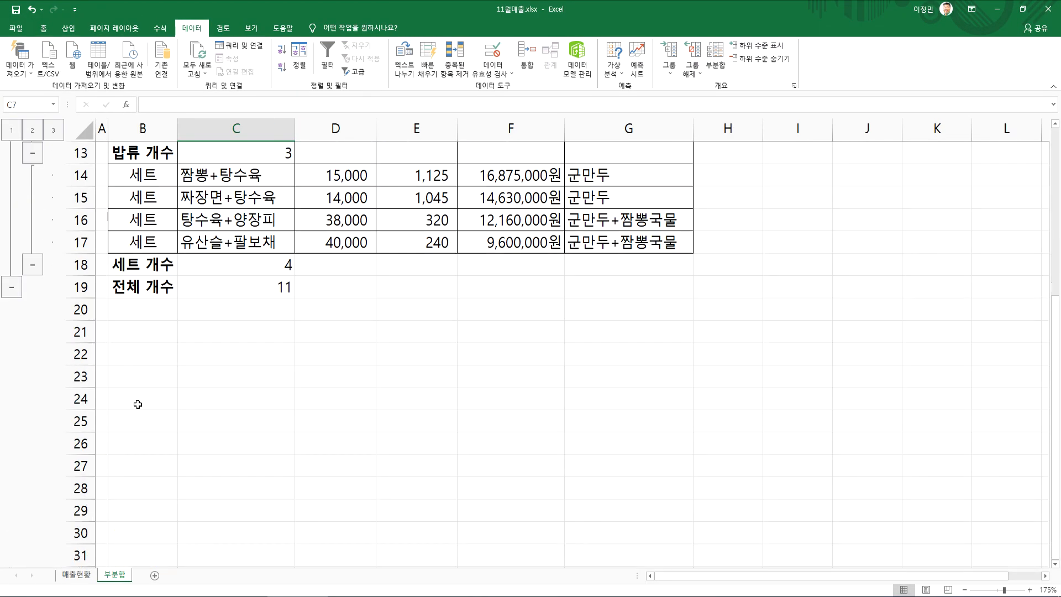
{"action": "scroll", "coordinate": [142, 408], "scroll_direction": "up", "scroll_amount": 2}
{"action": "scroll", "coordinate": [250, 405], "scroll_direction": "up", "scroll_amount": 2}
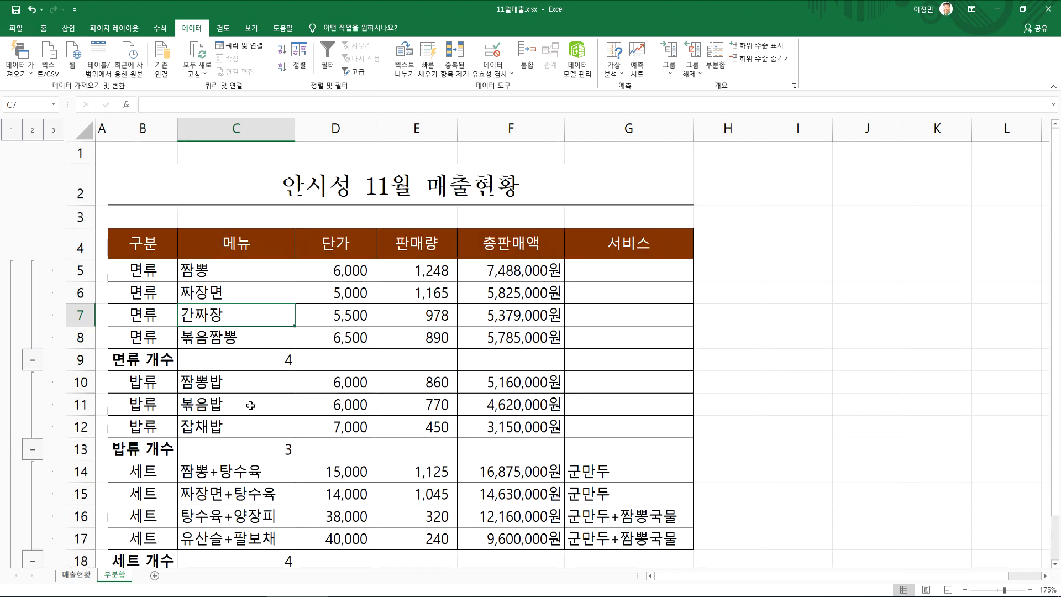
{"action": "left_click", "coordinate": [714, 61]}
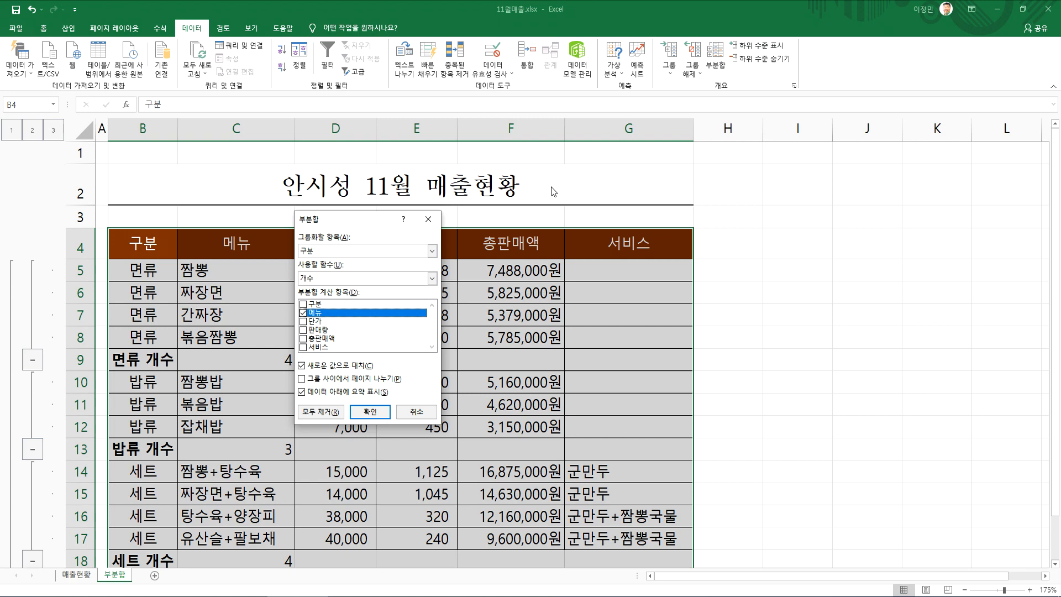
{"action": "left_click", "coordinate": [303, 339]}
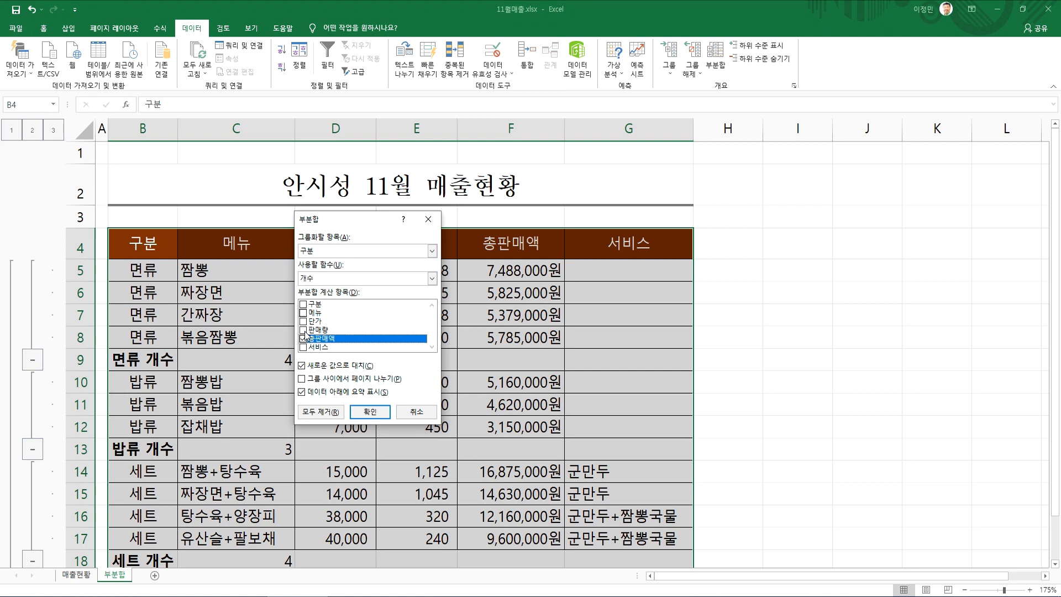
{"action": "left_click", "coordinate": [303, 330]}
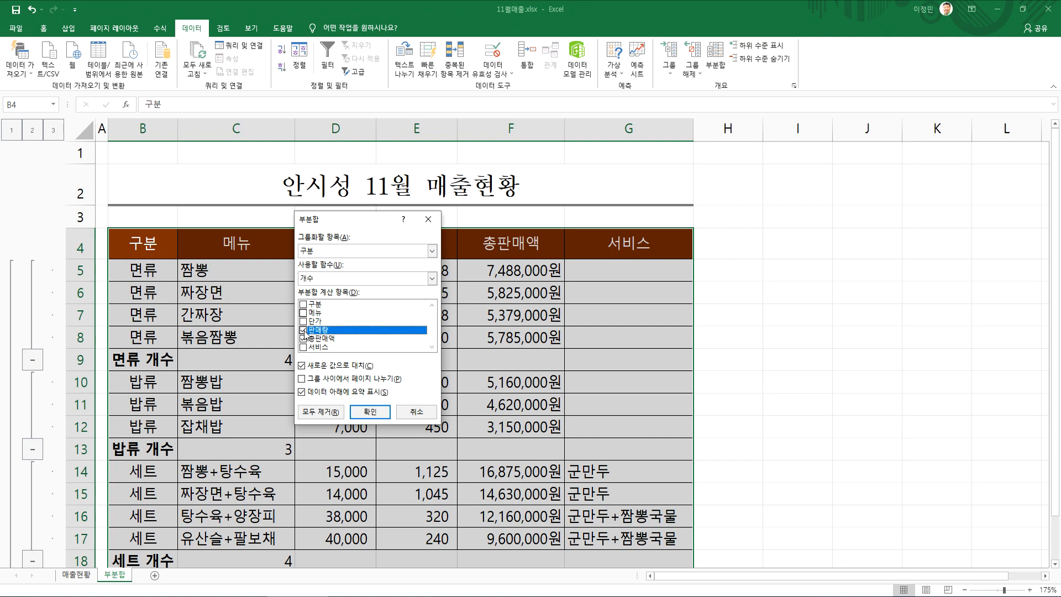
{"action": "left_click", "coordinate": [310, 281]}
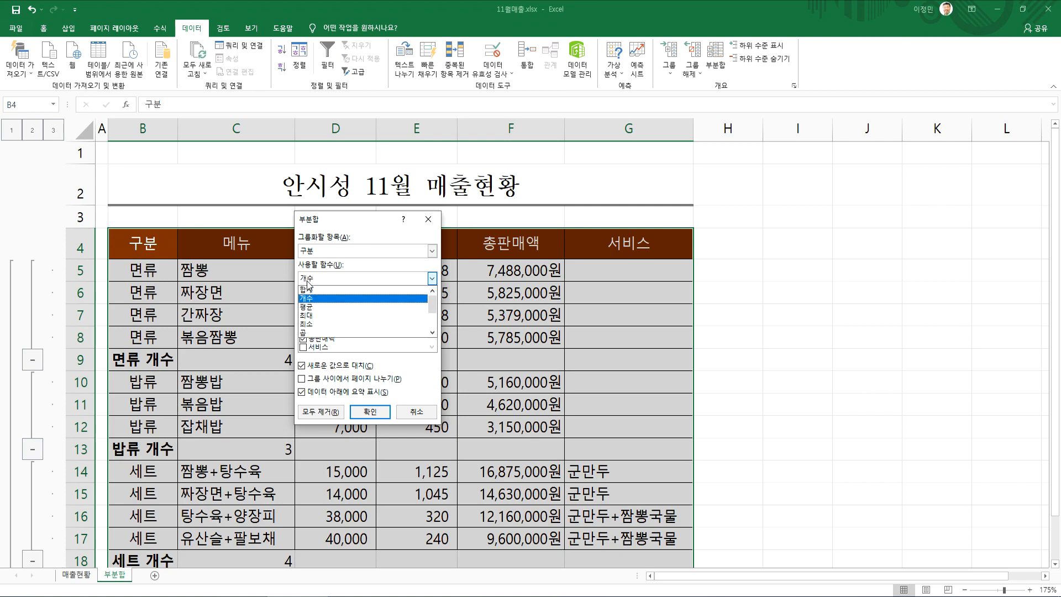
{"action": "left_click", "coordinate": [306, 289]}
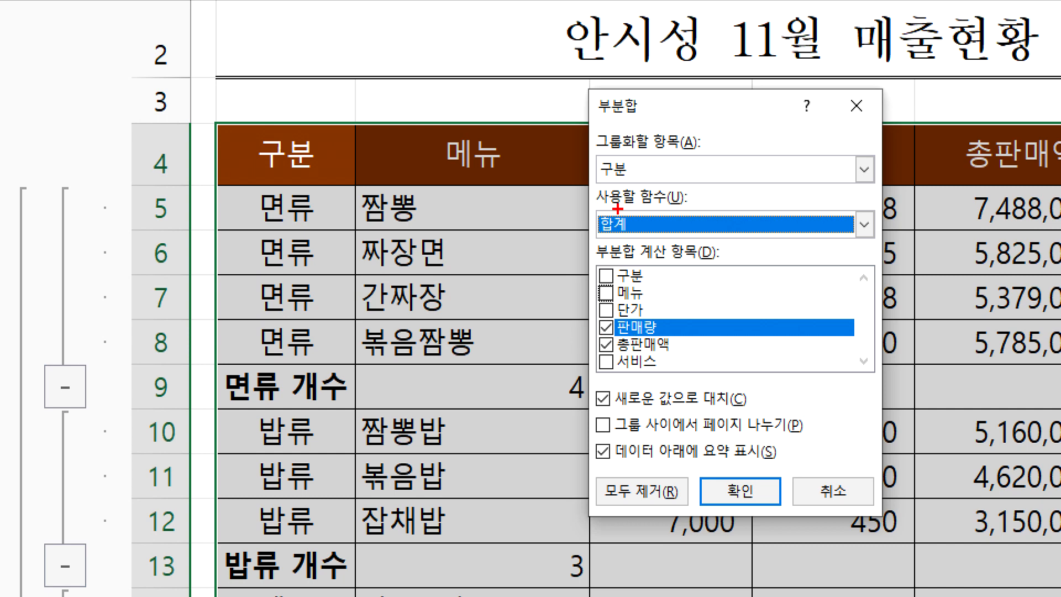
Turn off 새로운 값으로 대치 and apply the sum subtotals so the 메뉴 counts are kept
{"action": "left_click_drag", "start_coordinate": [622, 247], "coordinate": [617, 251]}
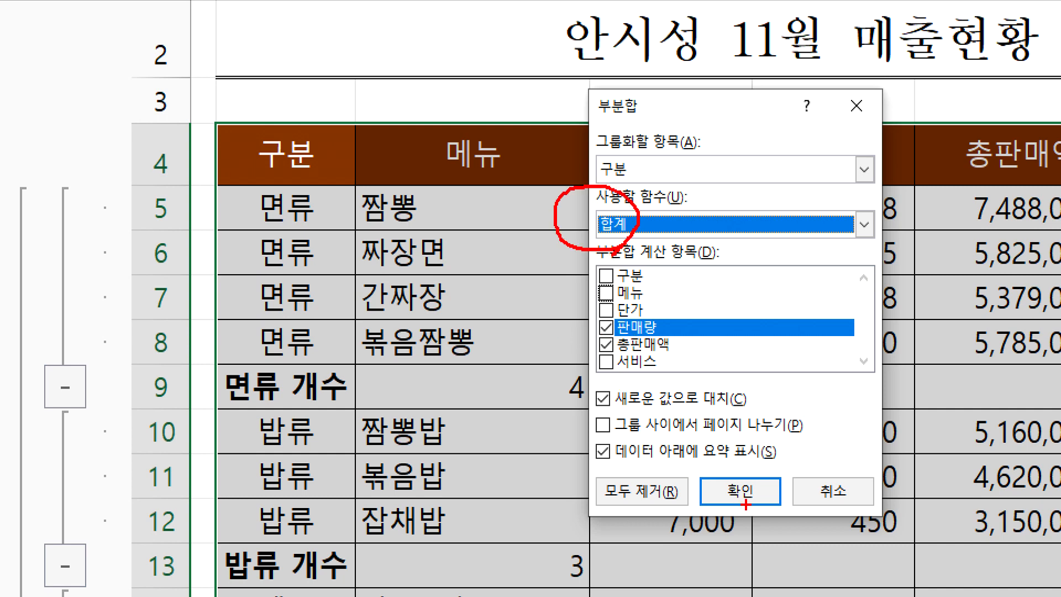
{"action": "left_click_drag", "start_coordinate": [741, 469], "coordinate": [772, 442]}
{"action": "mouse_move", "coordinate": [617, 422]}
{"action": "left_mouse_down"}
{"action": "mouse_move", "coordinate": [636, 387]}
{"action": "mouse_move", "coordinate": [586, 361]}
{"action": "mouse_move", "coordinate": [627, 395]}
{"action": "mouse_move", "coordinate": [578, 415]}
{"action": "left_mouse_up"}
{"action": "left_click_drag", "start_coordinate": [572, 369], "coordinate": [644, 431]}
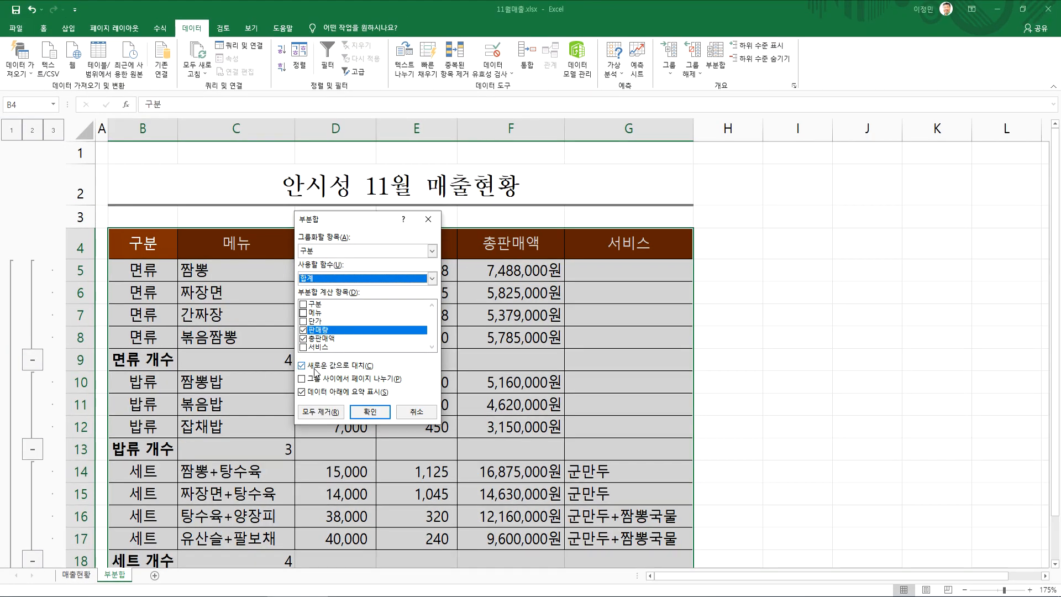
{"action": "left_click", "coordinate": [635, 405]}
{"action": "left_click", "coordinate": [370, 411]}
Examine the 전체 개수 and 총합계 rows at the end of the subtotaled table
{"action": "scroll", "coordinate": [353, 398], "scroll_direction": "down", "scroll_amount": 4}
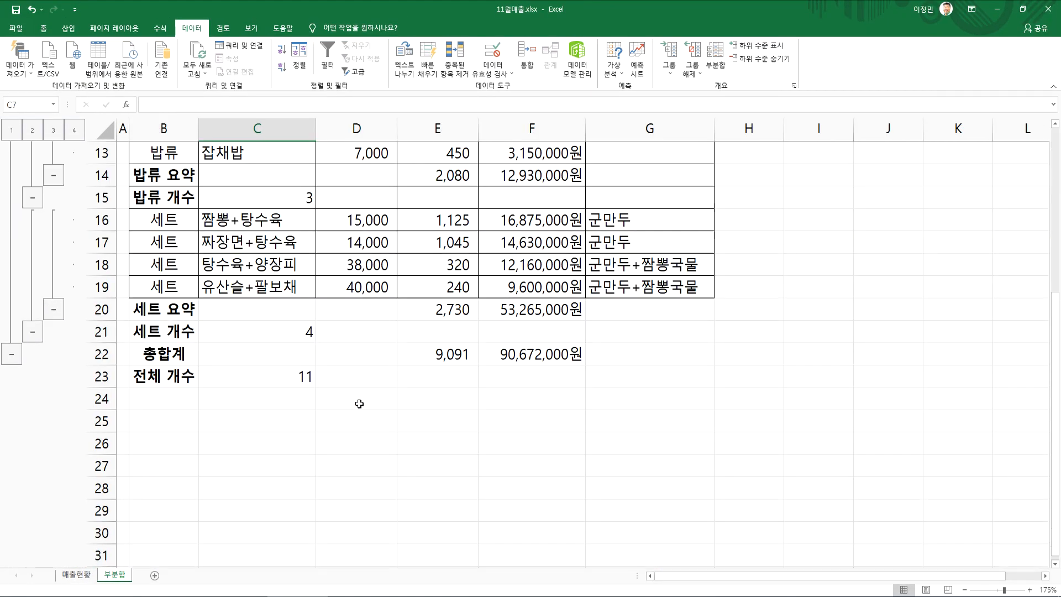
{"action": "left_click", "coordinate": [211, 372]}
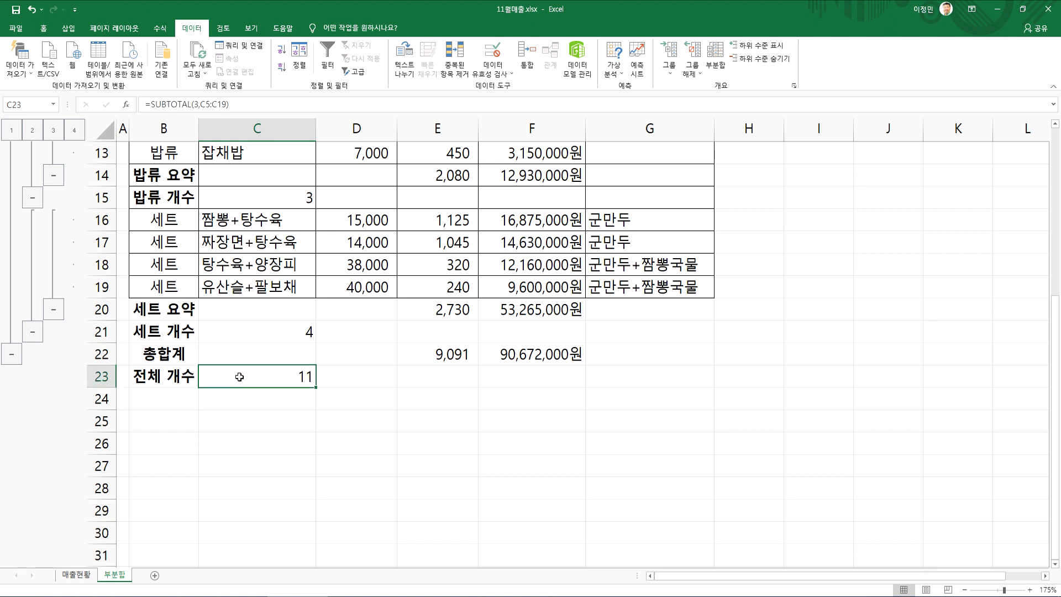
{"action": "left_click", "coordinate": [176, 354]}
{"action": "left_click_drag", "start_coordinate": [428, 355], "coordinate": [519, 356]}
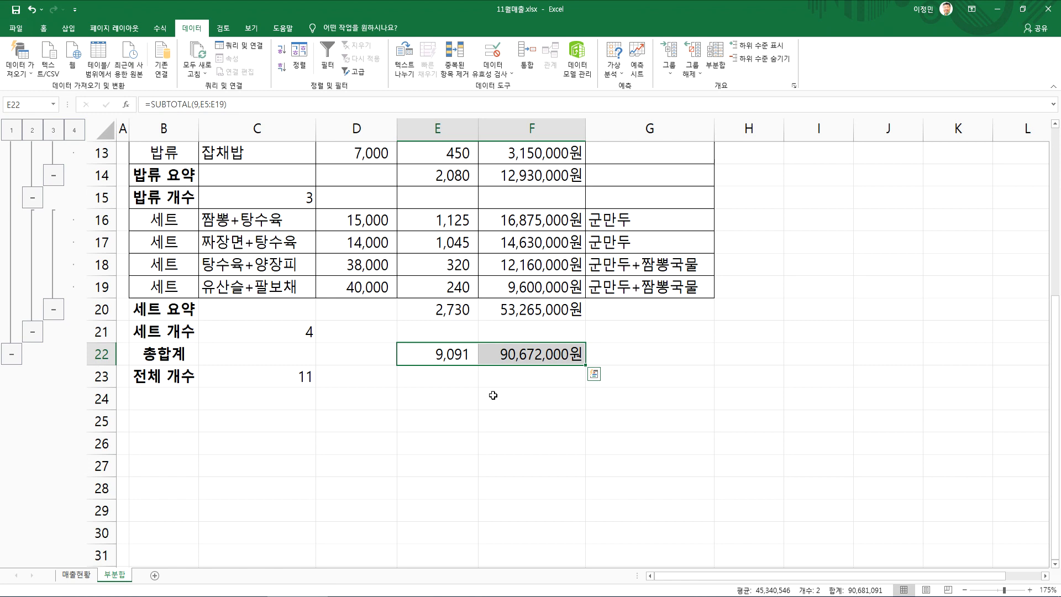
{"action": "scroll", "coordinate": [492, 395], "scroll_direction": "up", "scroll_amount": 3}
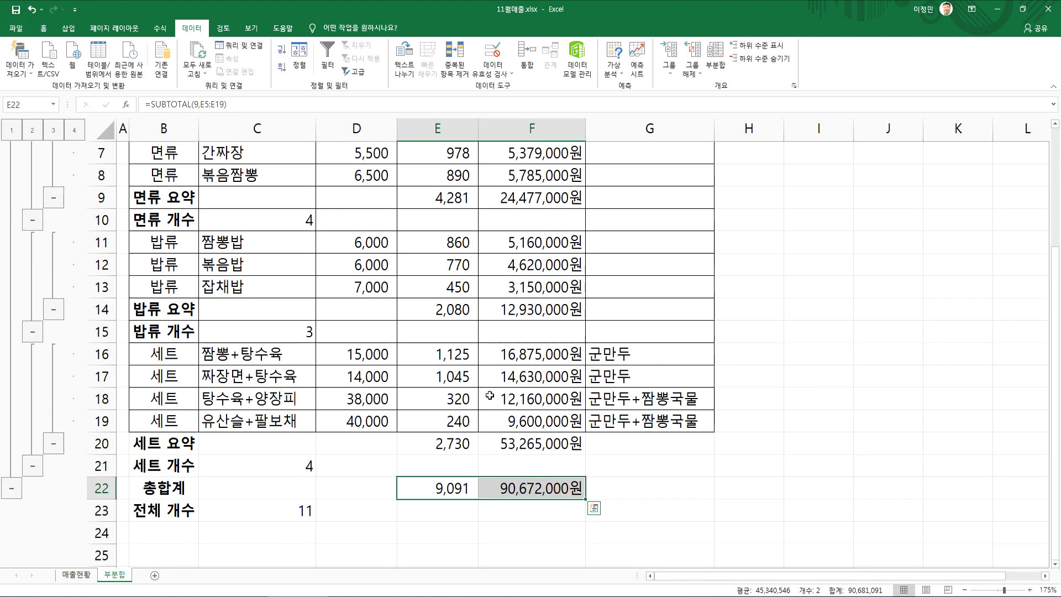
{"action": "left_click", "coordinate": [436, 368]}
{"action": "scroll", "coordinate": [436, 374], "scroll_direction": "down", "scroll_amount": 2}
{"action": "scroll", "coordinate": [422, 379], "scroll_direction": "up", "scroll_amount": 2}
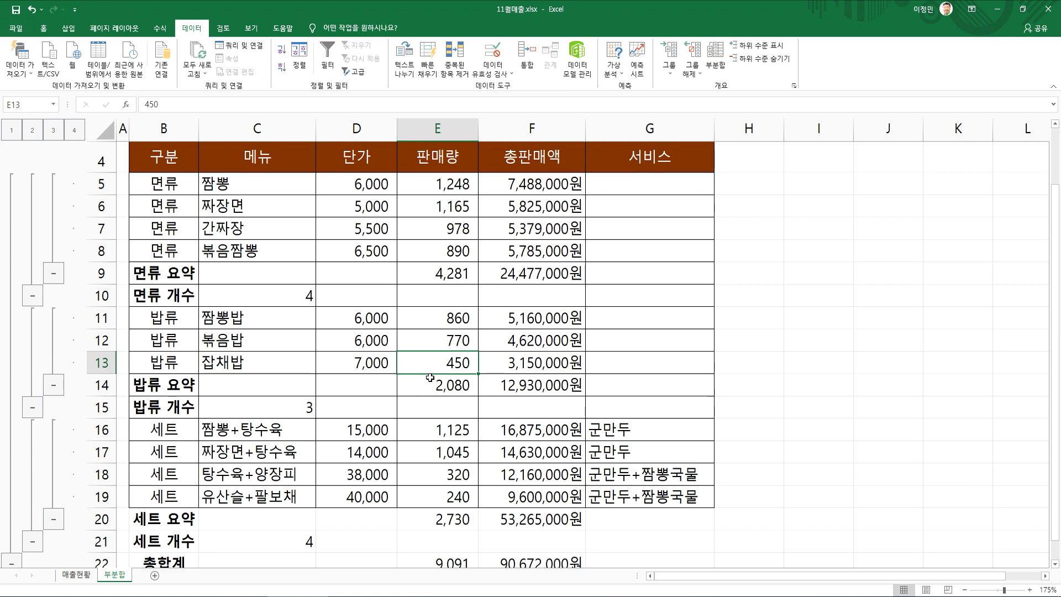
Examine the 면류 개수 row's menu count and the 면류 요약 row's 판매량 and 총판매액 sums
{"action": "left_click", "coordinate": [371, 332]}
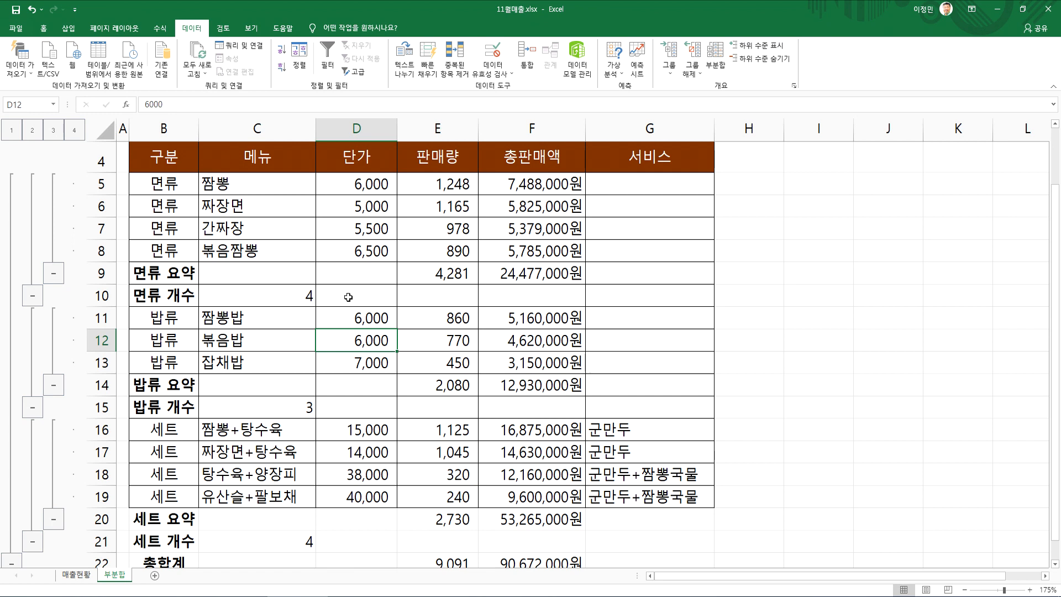
{"action": "left_click", "coordinate": [157, 299]}
{"action": "left_click", "coordinate": [253, 296]}
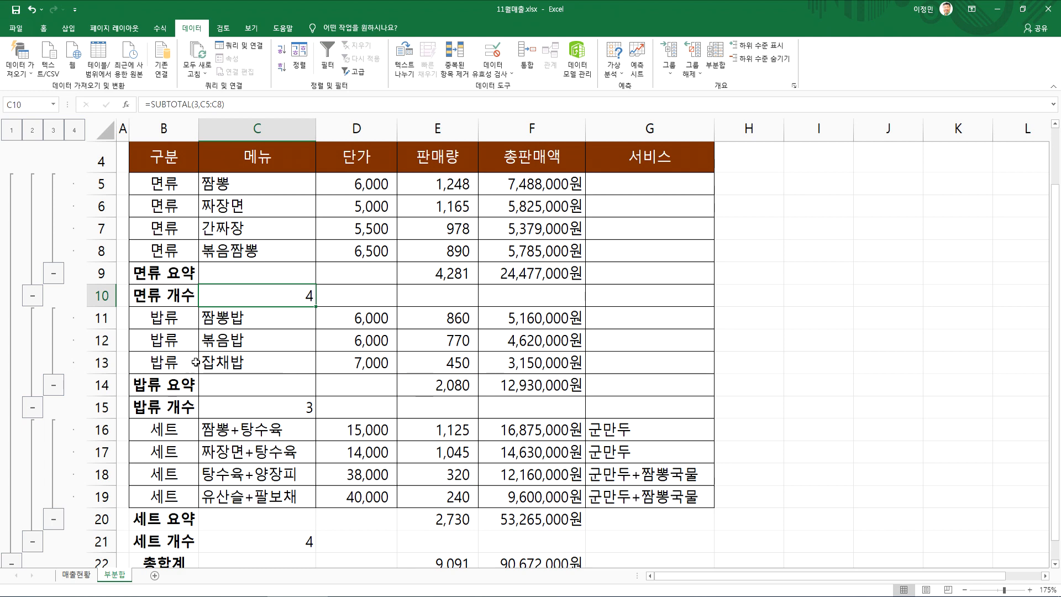
{"action": "scroll", "coordinate": [243, 393], "scroll_direction": "down", "scroll_amount": 2}
{"action": "scroll", "coordinate": [457, 406], "scroll_direction": "up", "scroll_amount": 3}
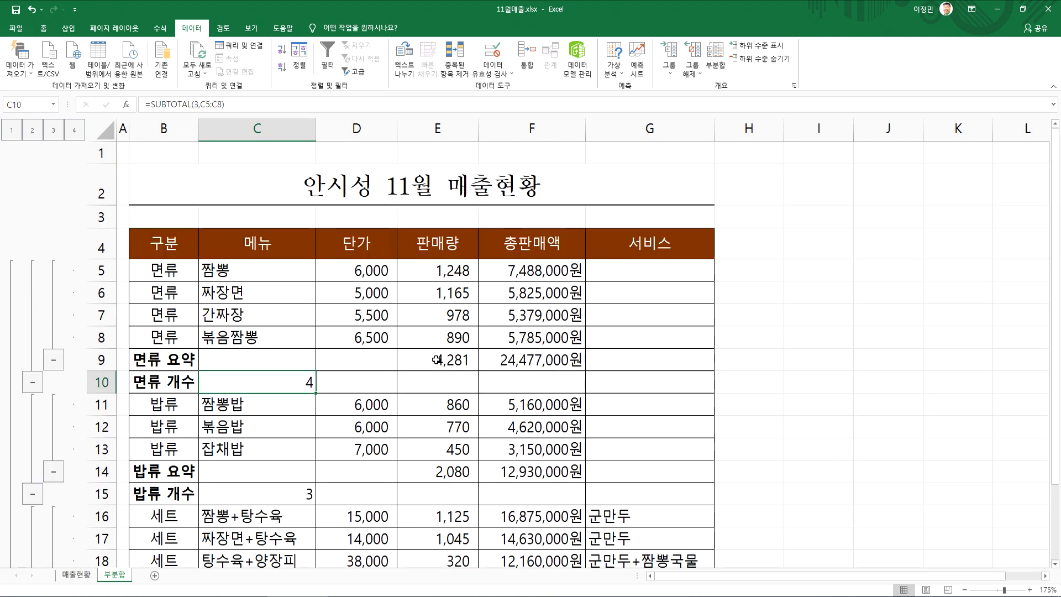
{"action": "left_click_drag", "start_coordinate": [443, 360], "coordinate": [538, 359]}
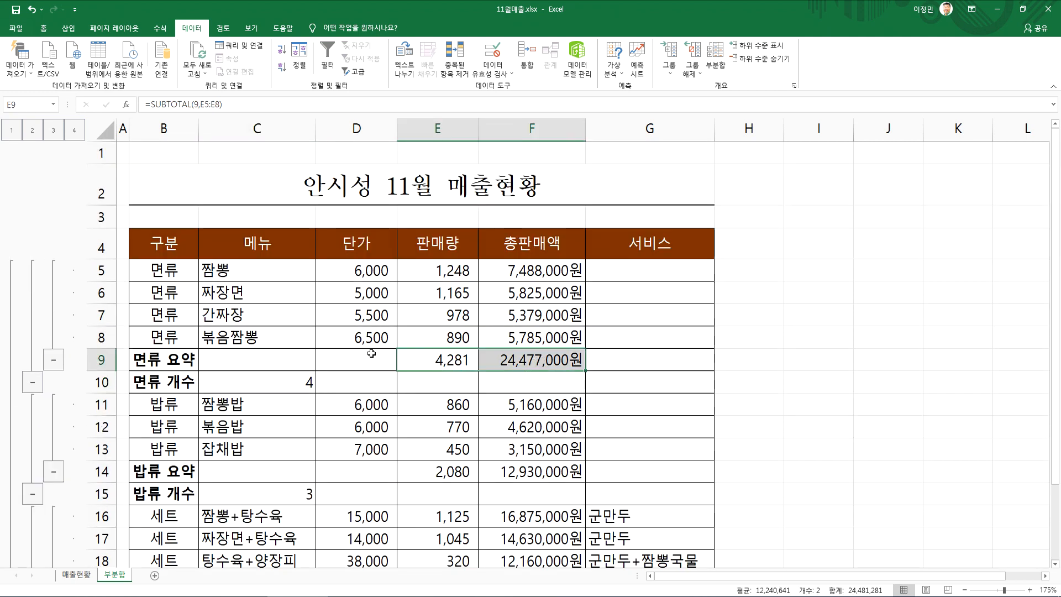
{"action": "scroll", "coordinate": [450, 371], "scroll_direction": "down", "scroll_amount": 2}
{"action": "scroll", "coordinate": [450, 372], "scroll_direction": "up", "scroll_amount": 2}
{"action": "left_click", "coordinate": [442, 360]}
{"action": "left_click", "coordinate": [355, 362]}
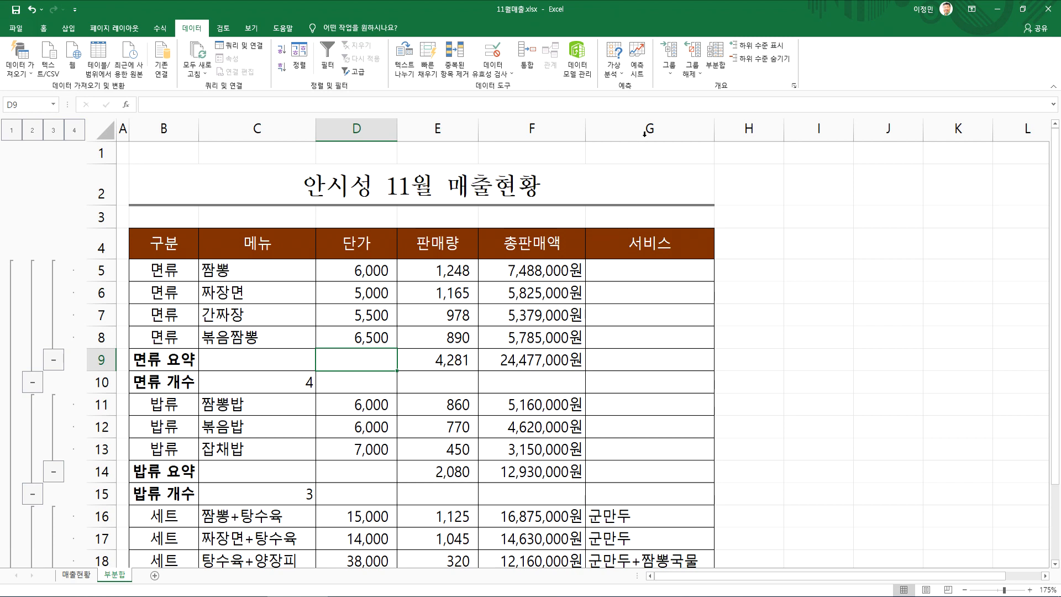
Add another 합계 subtotal by 구분 for 단가, 판매량 and 총판매액 without replacing existing ones, and select C9:F9 in the new 면류 요약 row
{"action": "left_click", "coordinate": [715, 55]}
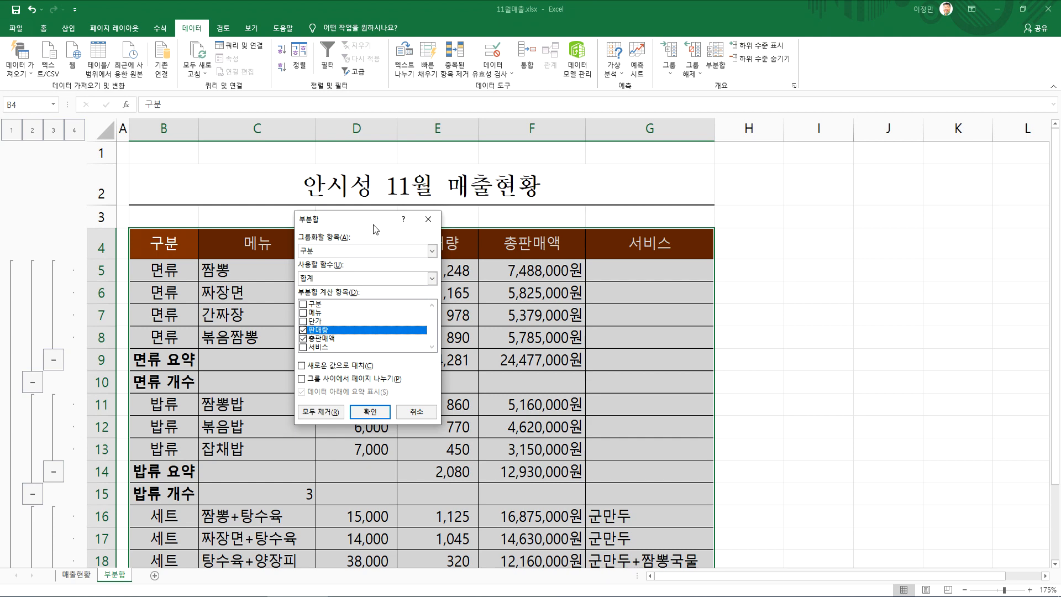
{"action": "left_click_drag", "start_coordinate": [373, 225], "coordinate": [707, 172]}
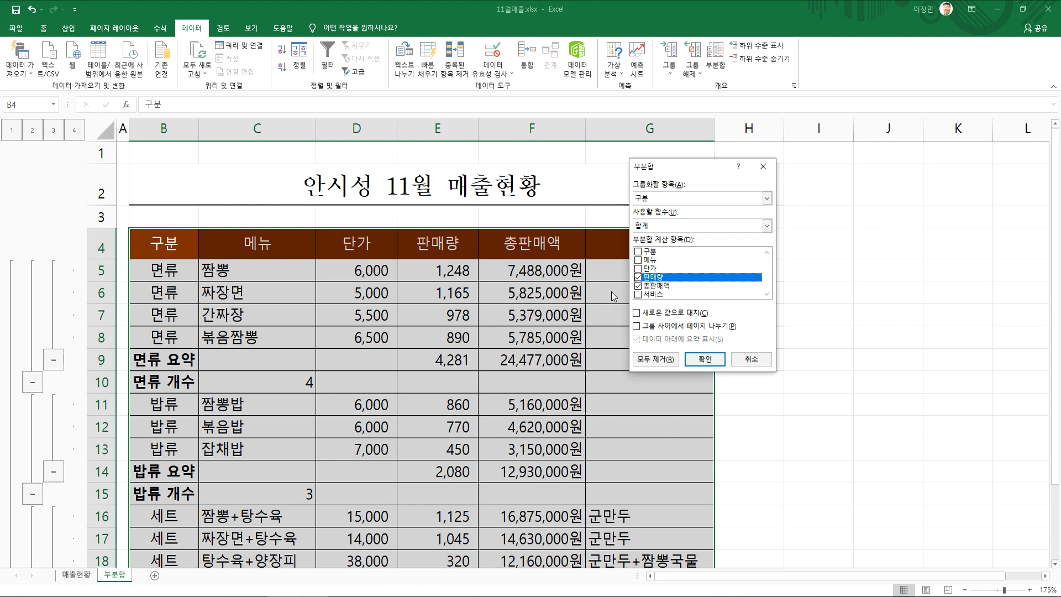
{"action": "left_click", "coordinate": [639, 269]}
{"action": "left_click", "coordinate": [704, 358]}
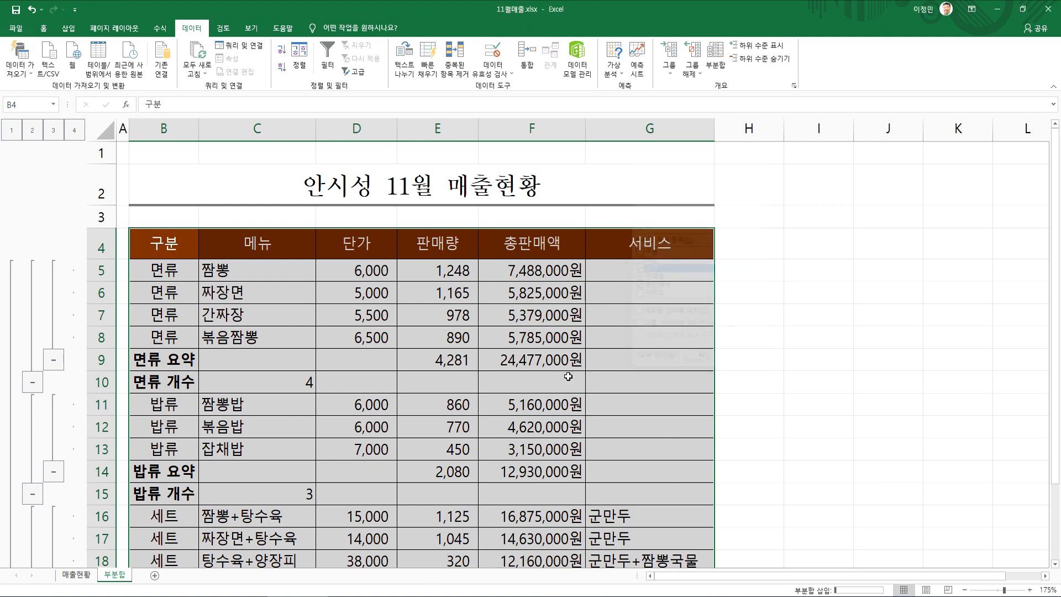
{"action": "left_click_drag", "start_coordinate": [226, 365], "coordinate": [591, 358]}
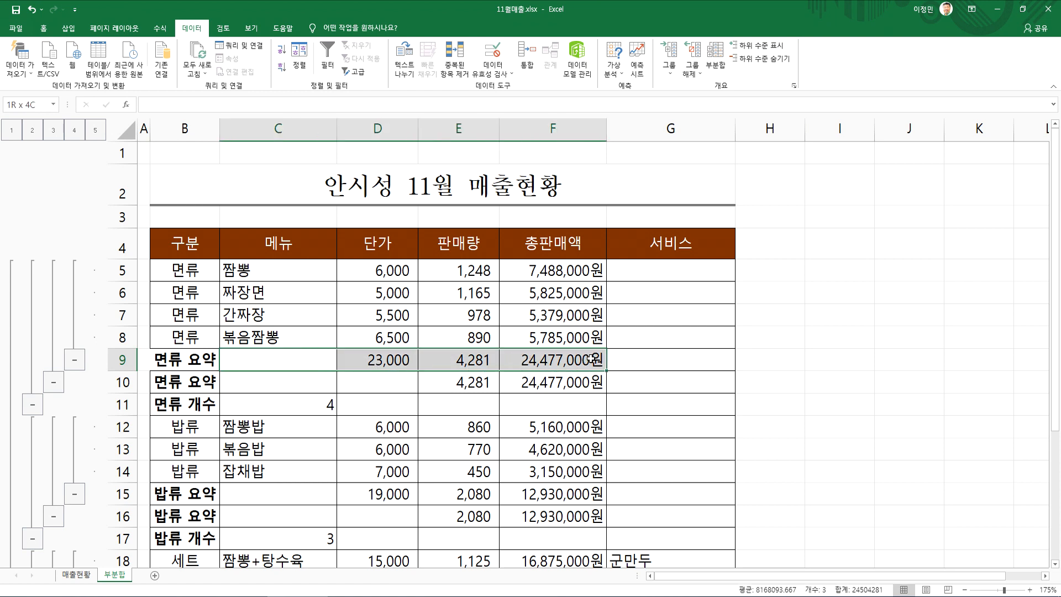
Compare the 단가, 판매량 and 총판매액 sums in the two 면류 요약 rows, cells D9:F9 and B10:F10
{"action": "left_click", "coordinate": [398, 362]}
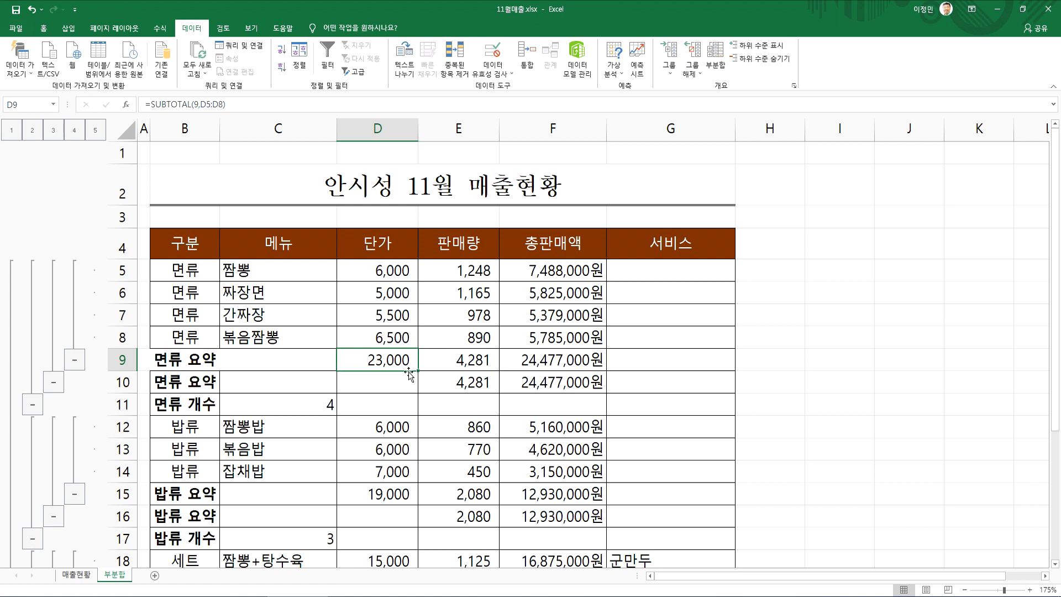
{"action": "left_click", "coordinate": [448, 359]}
{"action": "left_click_drag", "start_coordinate": [448, 360], "coordinate": [529, 354]}
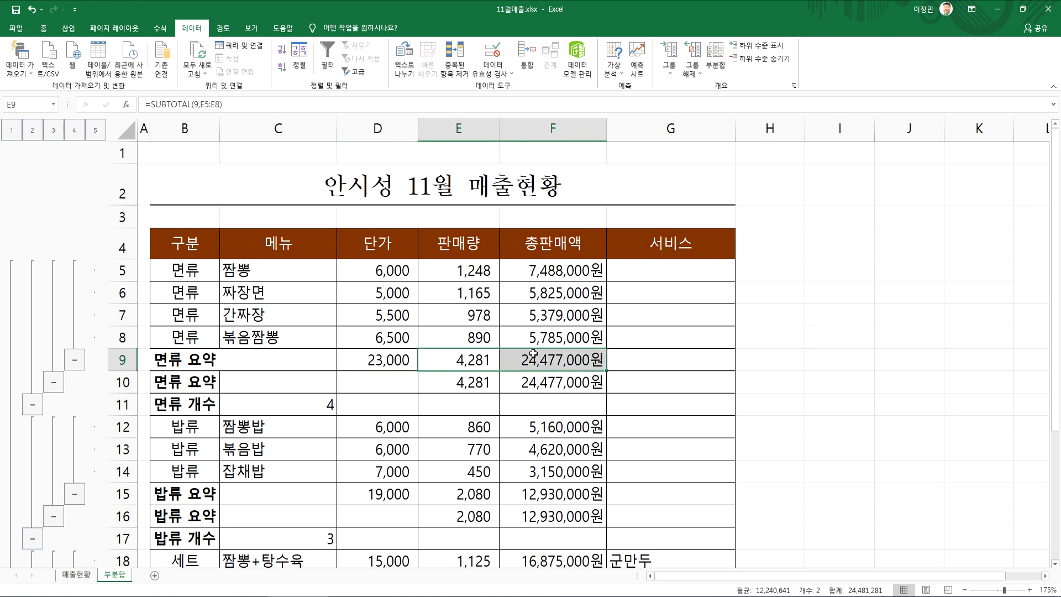
{"action": "left_click", "coordinate": [364, 360]}
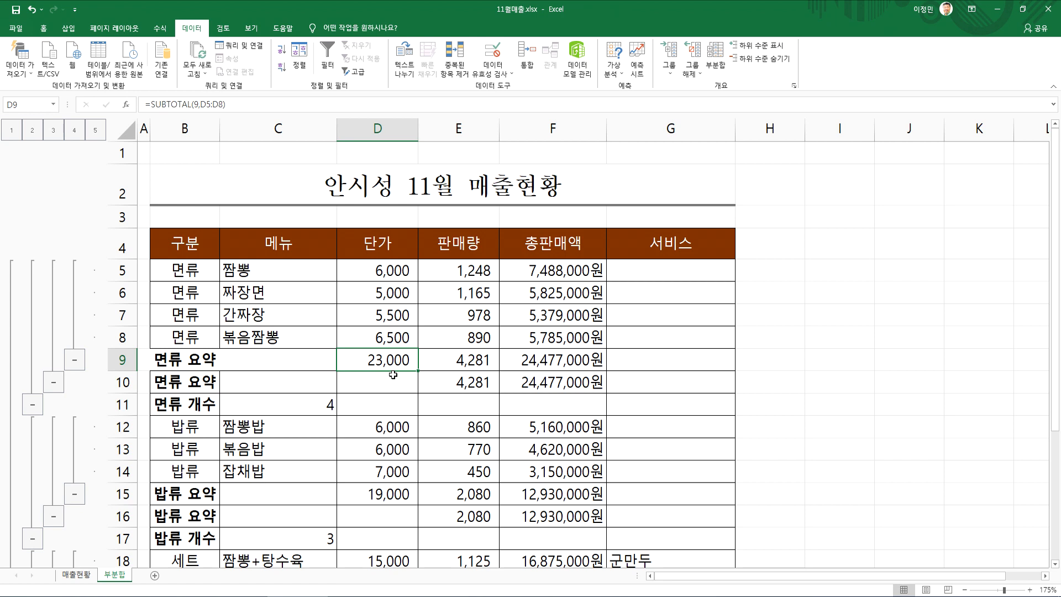
{"action": "left_click_drag", "start_coordinate": [200, 381], "coordinate": [558, 380]}
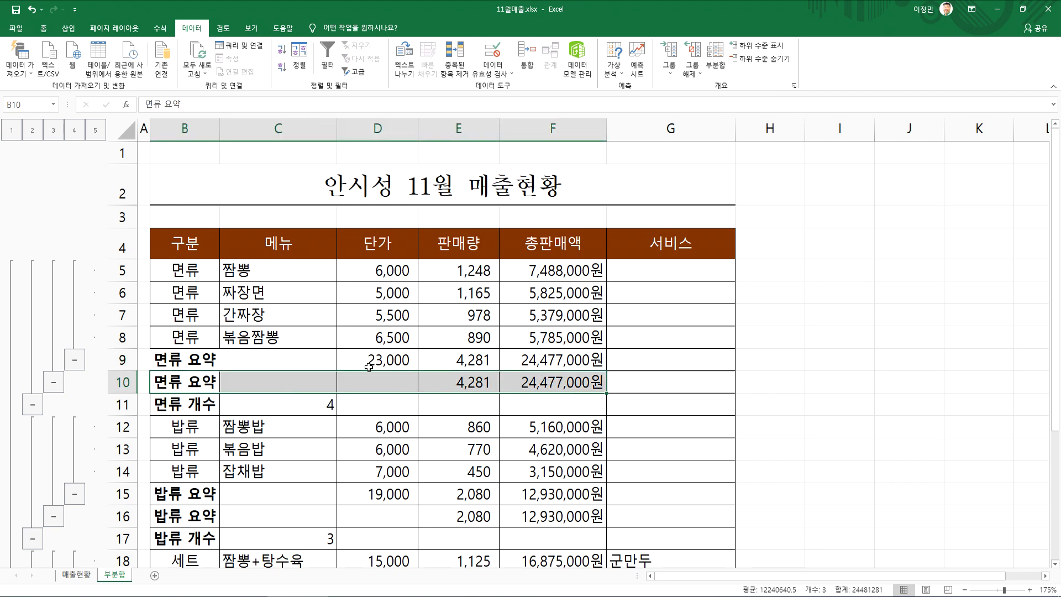
{"action": "left_click_drag", "start_coordinate": [369, 366], "coordinate": [537, 365]}
{"action": "left_click_drag", "start_coordinate": [354, 385], "coordinate": [552, 383]}
{"action": "left_click", "coordinate": [553, 381]}
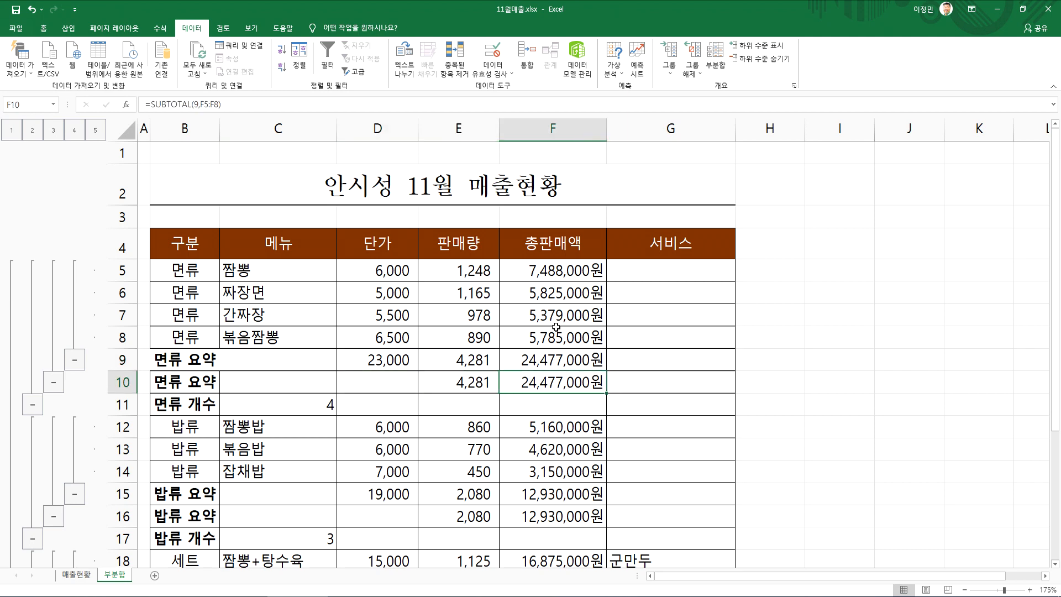
Replace all existing subtotals with a single 개수 subtotal of 메뉴, grouped by 구분
{"action": "left_click", "coordinate": [715, 58]}
{"action": "left_click", "coordinate": [638, 285]}
{"action": "left_click", "coordinate": [639, 277]}
{"action": "left_click", "coordinate": [639, 269]}
{"action": "left_click", "coordinate": [639, 260]}
{"action": "left_click", "coordinate": [650, 225]}
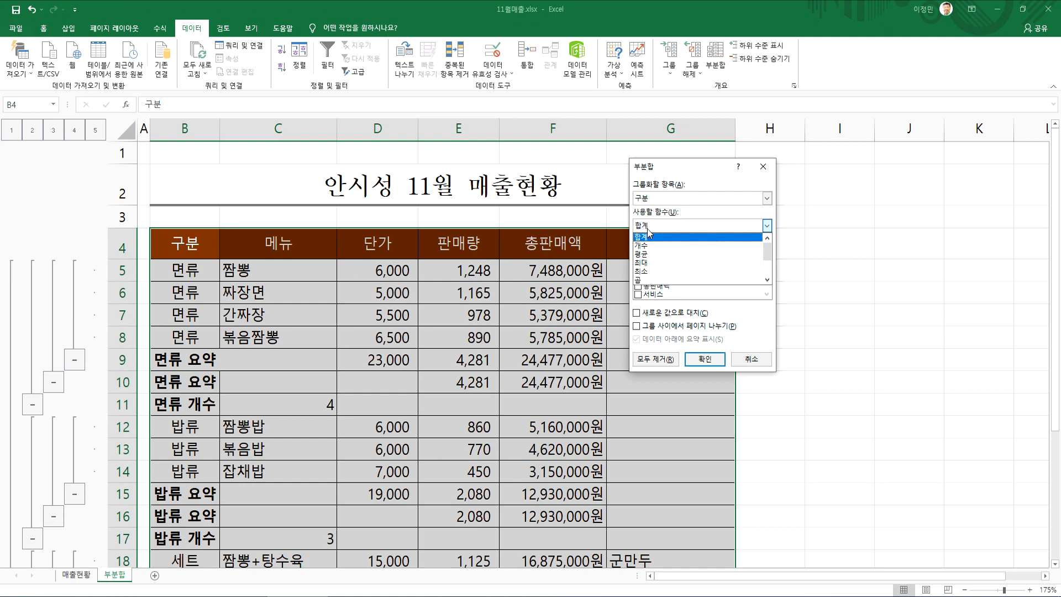
{"action": "left_click", "coordinate": [650, 238]}
{"action": "left_click", "coordinate": [653, 314]}
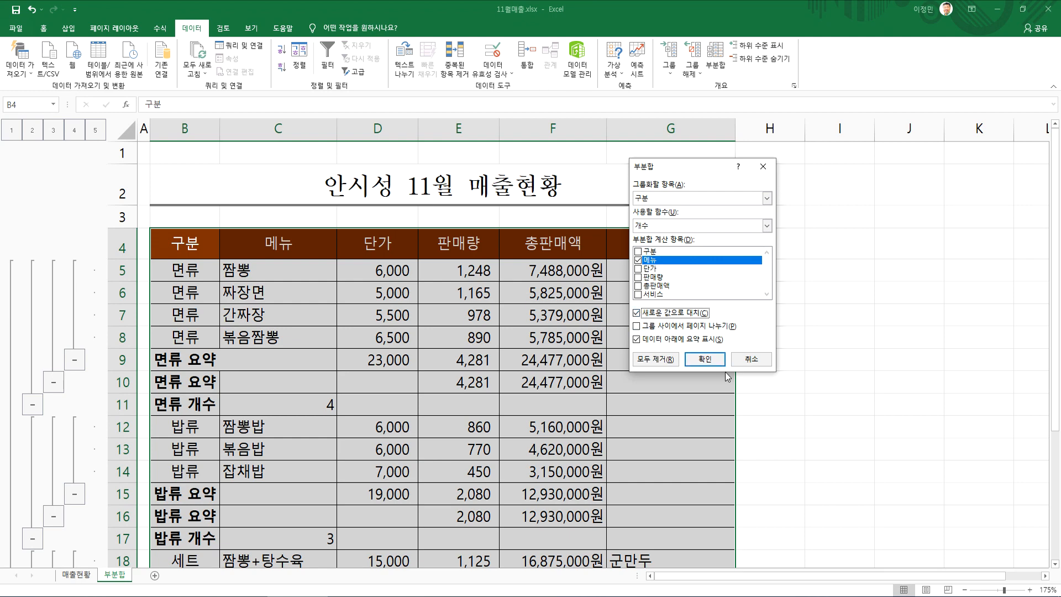
{"action": "left_click", "coordinate": [704, 359]}
{"action": "left_click", "coordinate": [475, 376]}
{"action": "scroll", "coordinate": [377, 391], "scroll_direction": "down", "scroll_amount": 3}
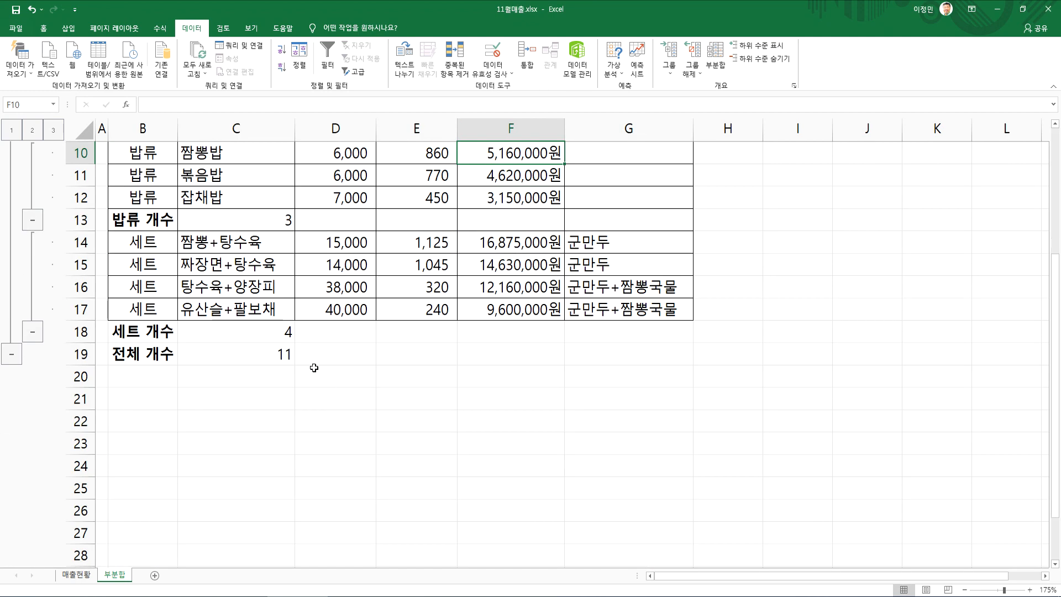
Add a 합계 subtotal by 구분 for 단가, 판매량 and 총판매액 without replacing the counts, and select D9:F9
{"action": "left_click", "coordinate": [715, 60]}
{"action": "left_click", "coordinate": [638, 260]}
{"action": "left_click", "coordinate": [638, 268]}
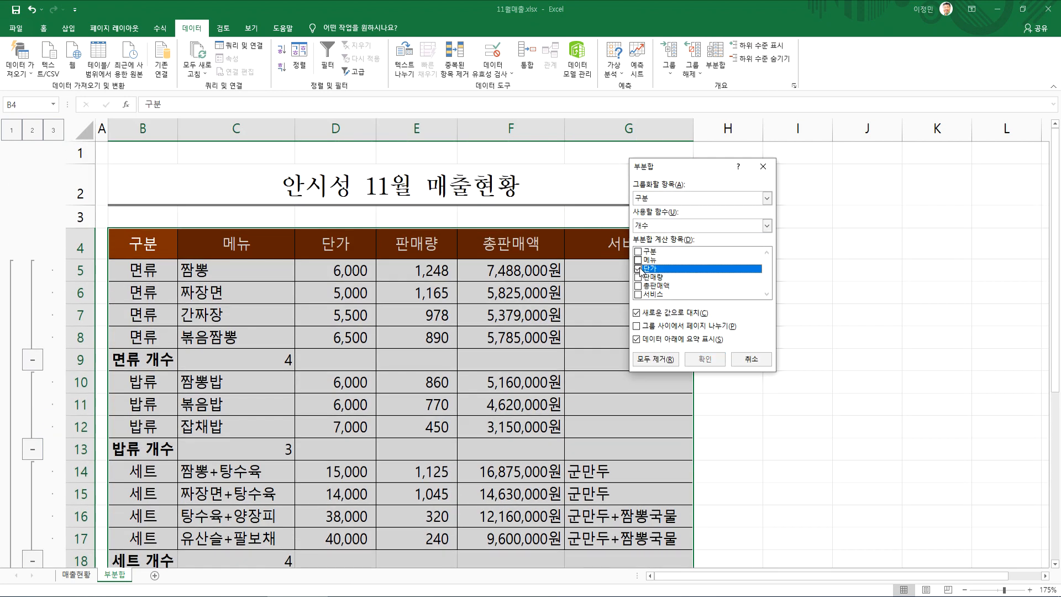
{"action": "left_click", "coordinate": [638, 277]}
{"action": "left_click", "coordinate": [638, 286]}
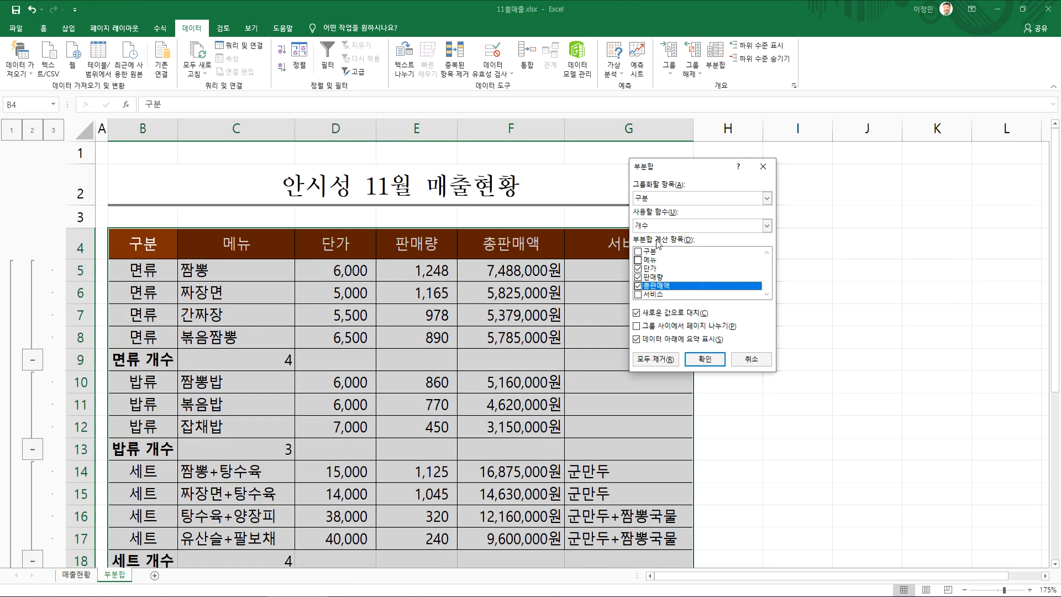
{"action": "left_click", "coordinate": [699, 225]}
{"action": "left_click", "coordinate": [701, 234]}
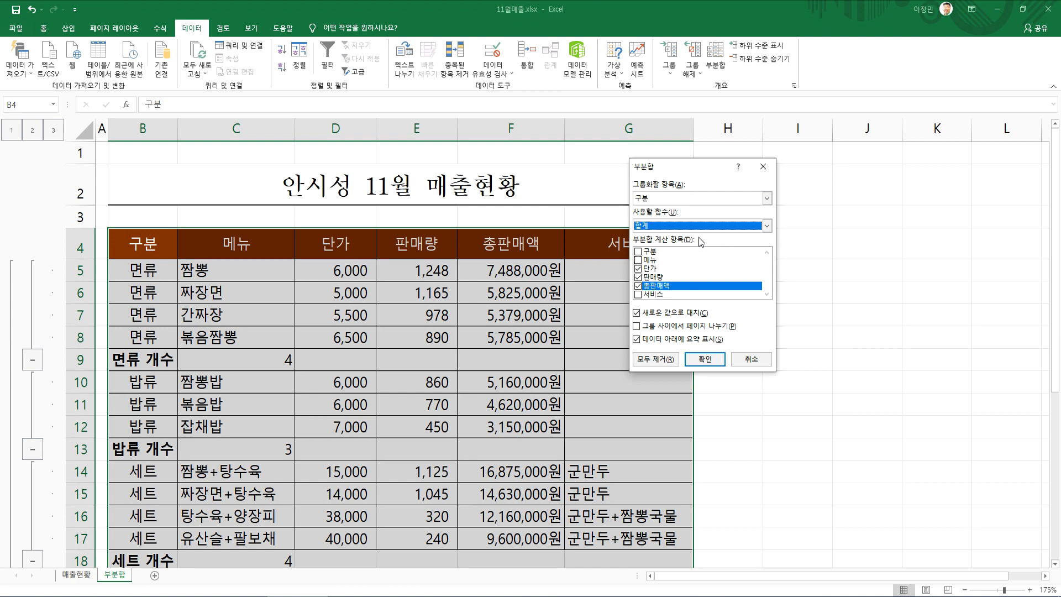
{"action": "left_click", "coordinate": [650, 314]}
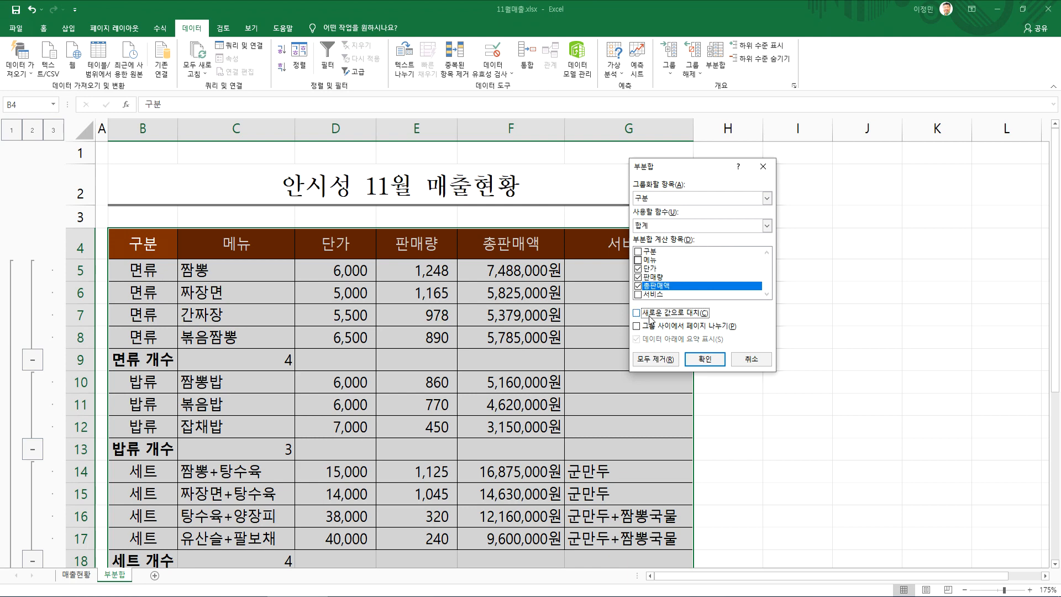
{"action": "left_click", "coordinate": [704, 359]}
{"action": "left_click_drag", "start_coordinate": [343, 365], "coordinate": [525, 364]}
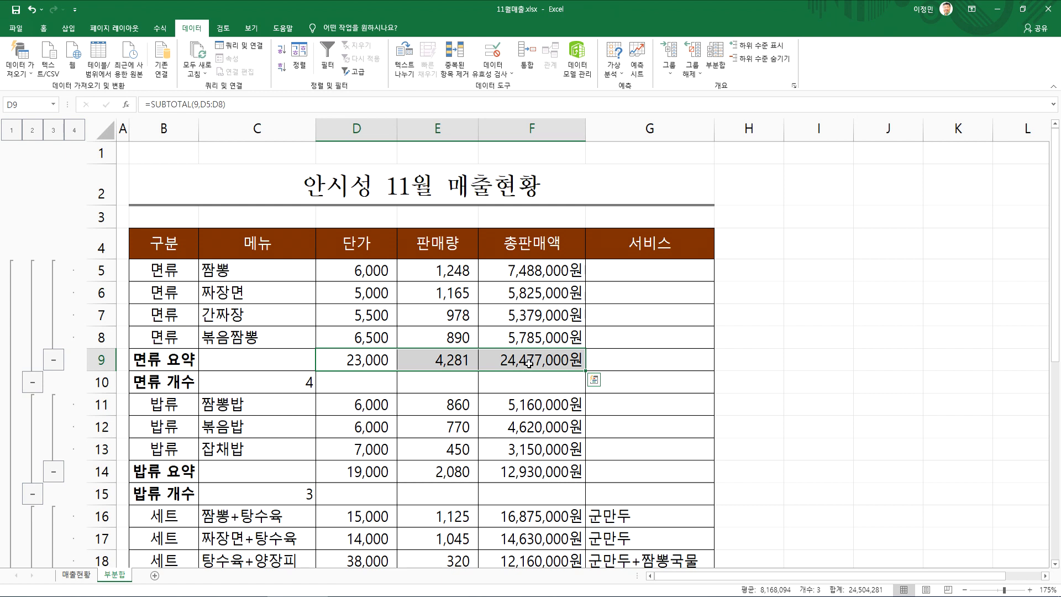
Remove all subtotals from the 부분합 sheet's sales table
{"action": "left_click", "coordinate": [526, 334]}
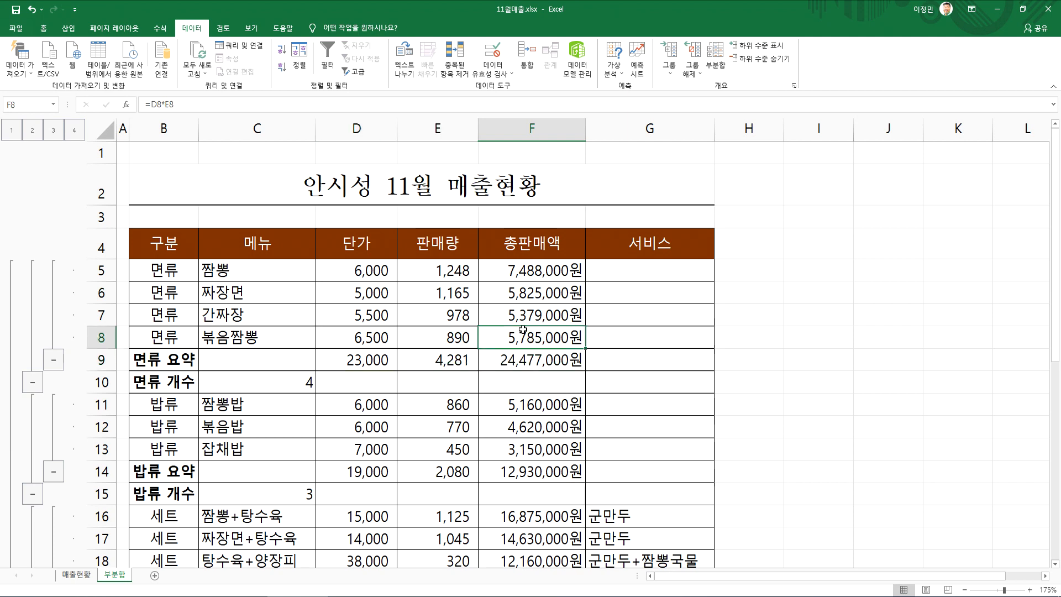
{"action": "left_click", "coordinate": [716, 58]}
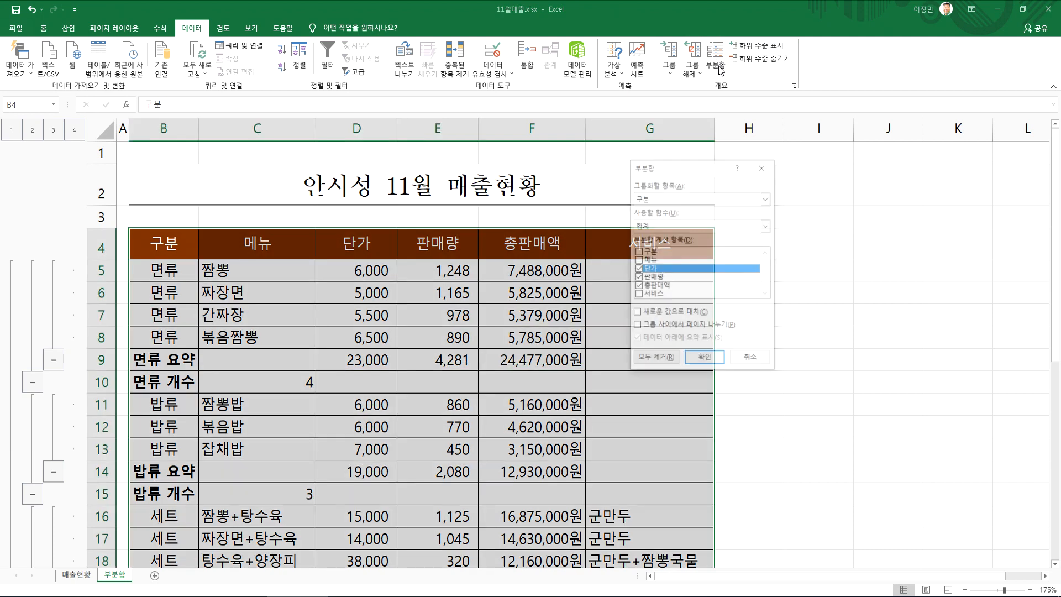
{"action": "left_click", "coordinate": [650, 363]}
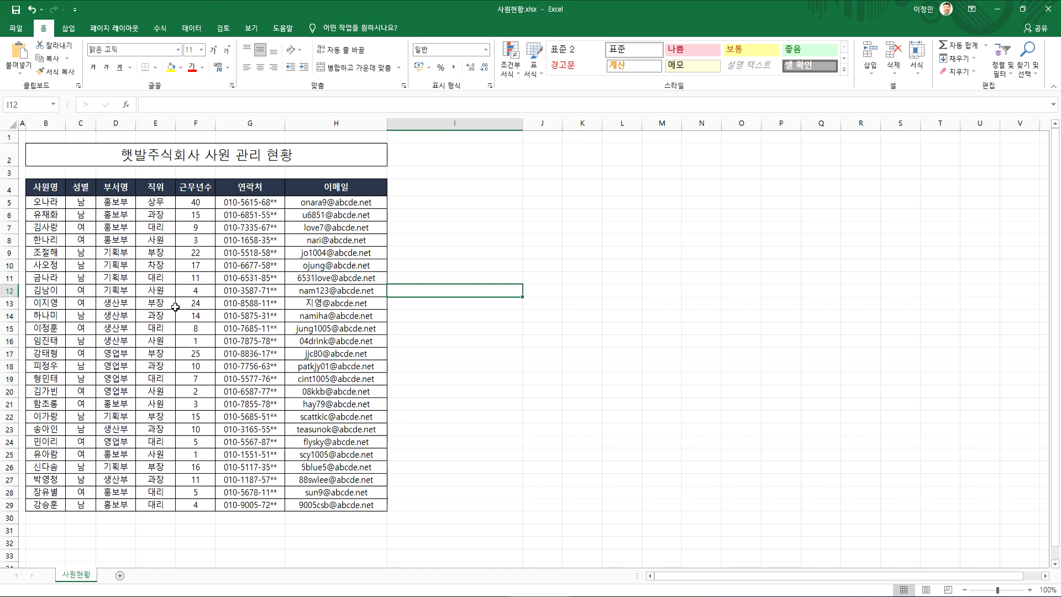
Look over the employee table in 사원현황.xlsx and turn on filtering for its header row
{"action": "left_click", "coordinate": [76, 157]}
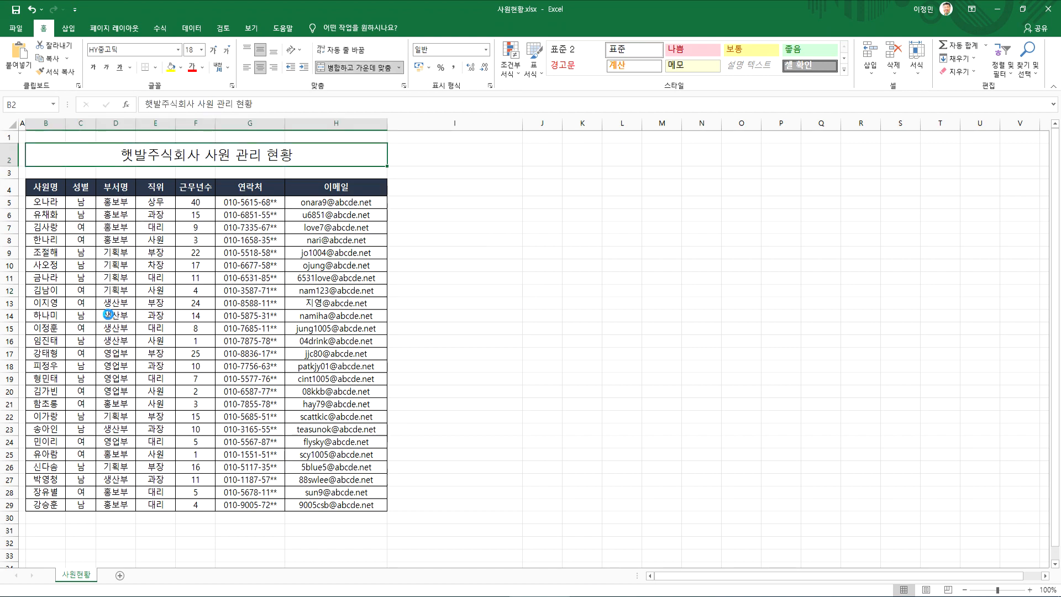
{"action": "scroll", "coordinate": [108, 314], "scroll_direction": "up", "scroll_amount": 4}
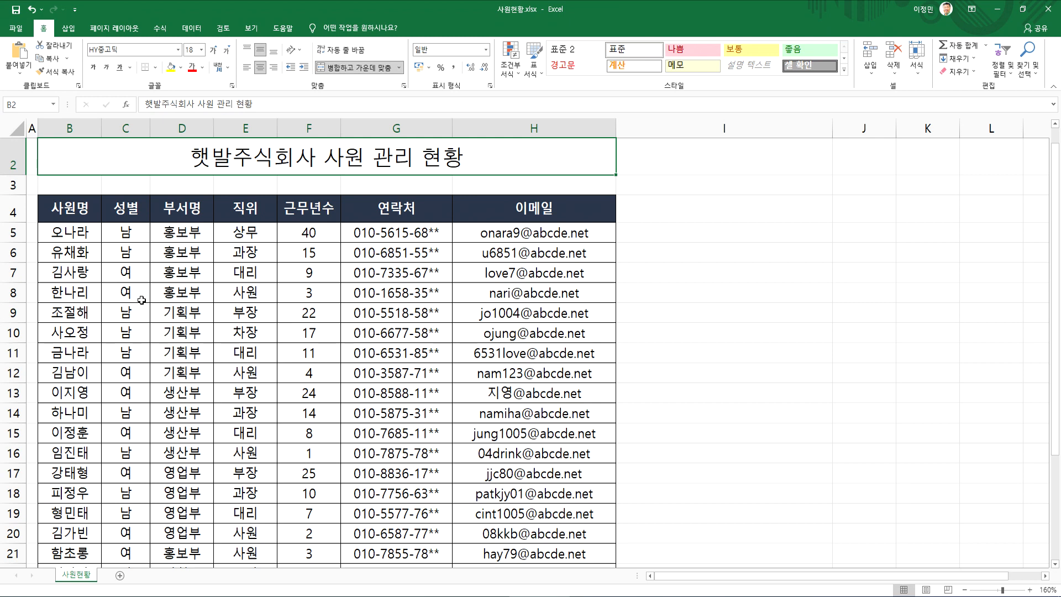
{"action": "left_click", "coordinate": [131, 236]}
{"action": "scroll", "coordinate": [139, 357], "scroll_direction": "down", "scroll_amount": 4}
{"action": "scroll", "coordinate": [146, 357], "scroll_direction": "up", "scroll_amount": 4}
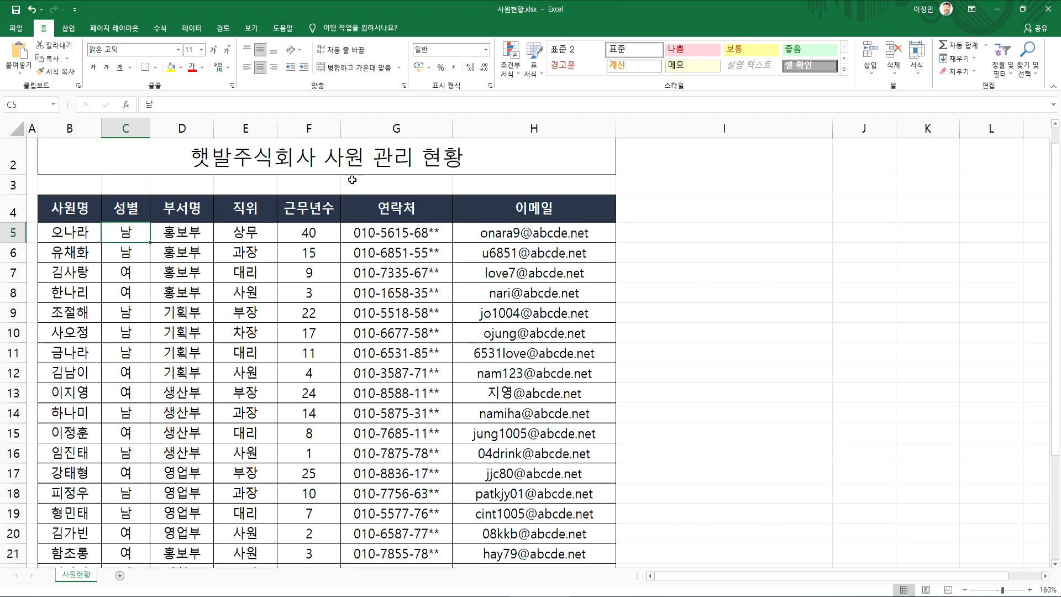
{"action": "left_click", "coordinate": [191, 29]}
{"action": "left_click", "coordinate": [178, 244]}
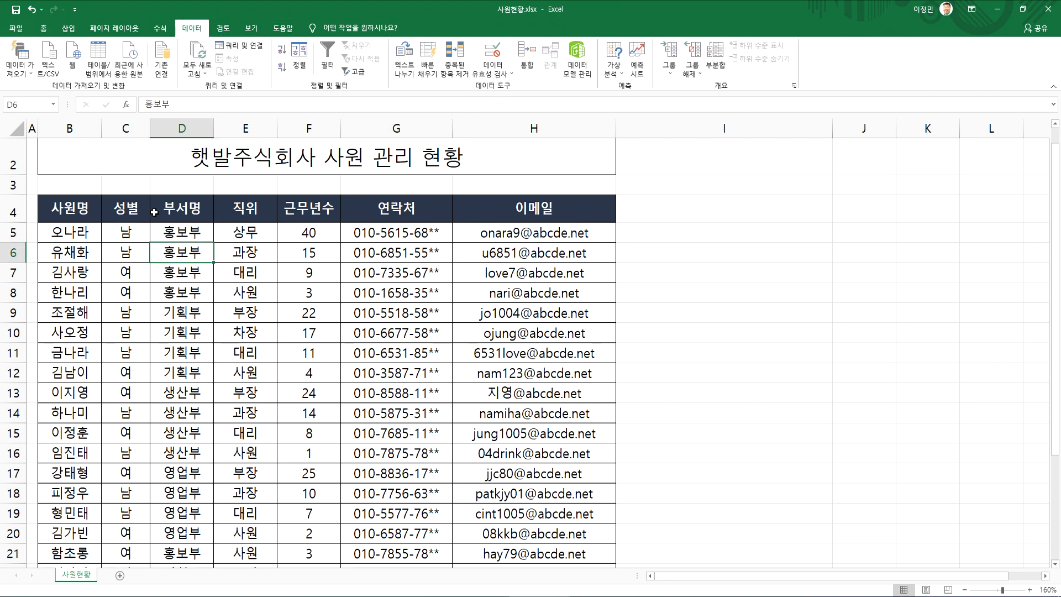
{"action": "left_click_drag", "start_coordinate": [156, 212], "coordinate": [399, 395]}
{"action": "left_click", "coordinate": [254, 296]}
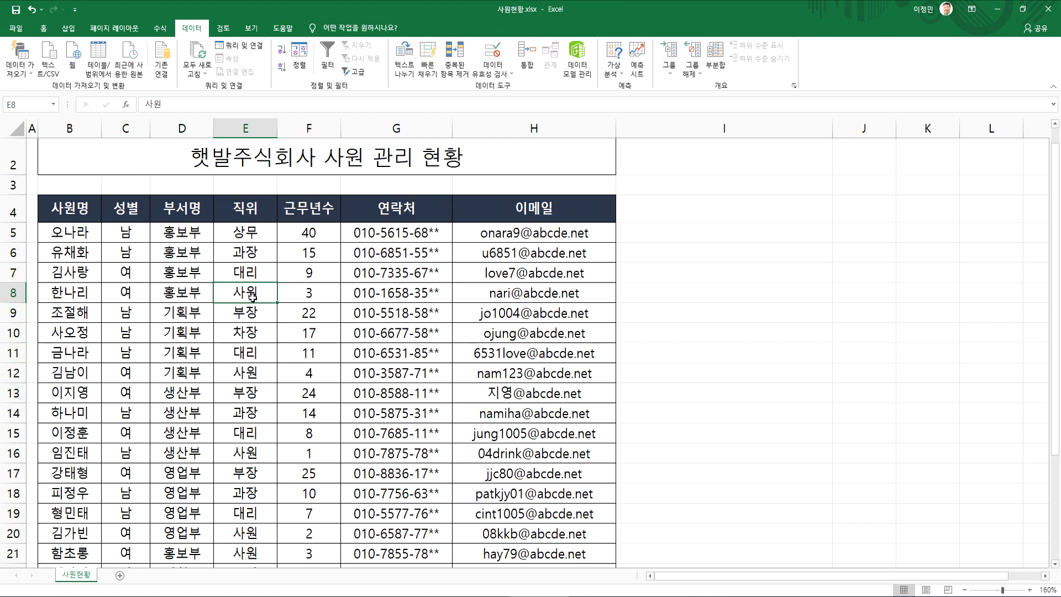
{"action": "left_click", "coordinate": [328, 51]}
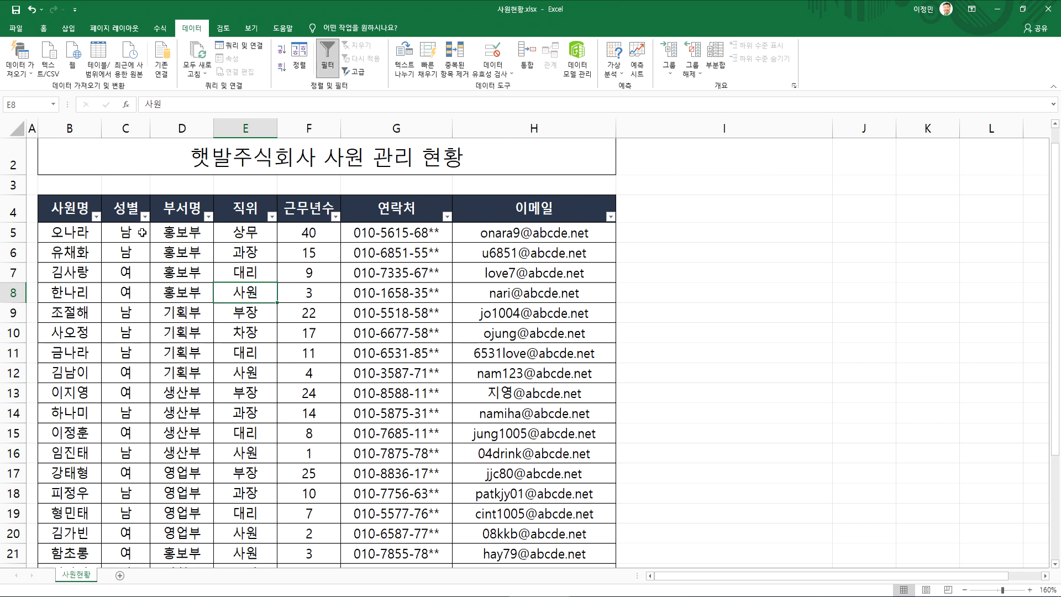
Preview how the employee table with filter headers would print, and return to the sheet
{"action": "left_click", "coordinate": [164, 272]}
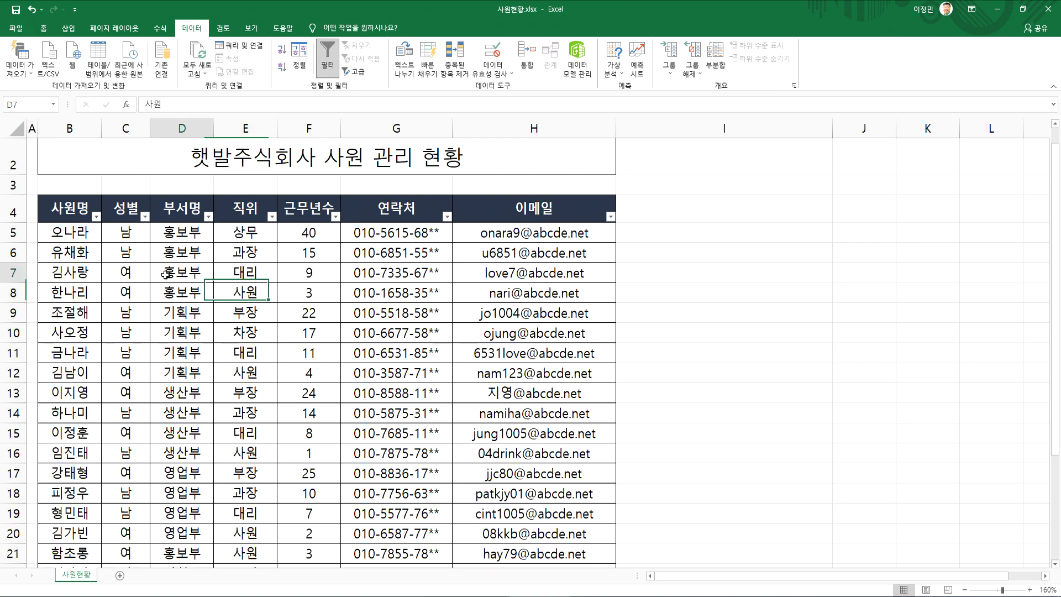
{"action": "left_click", "coordinate": [15, 28]}
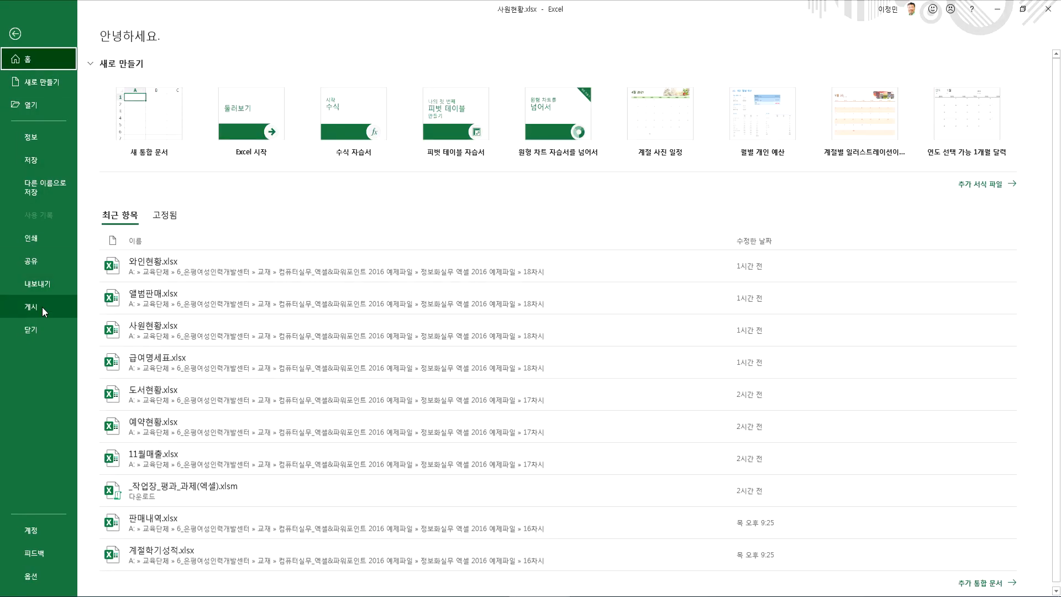
{"action": "left_click", "coordinate": [29, 241]}
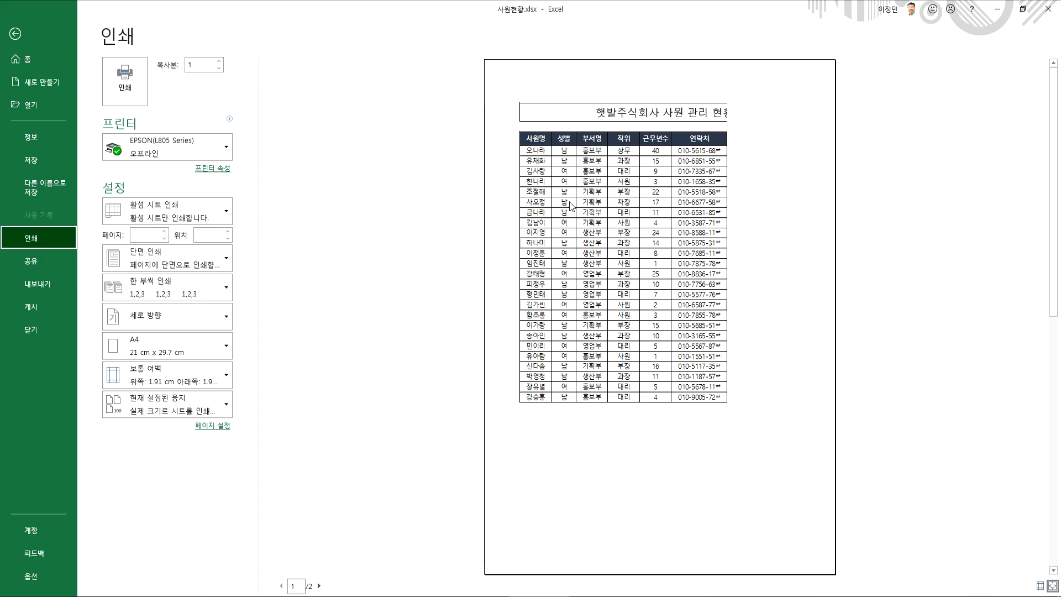
{"action": "key", "text": "Escape"}
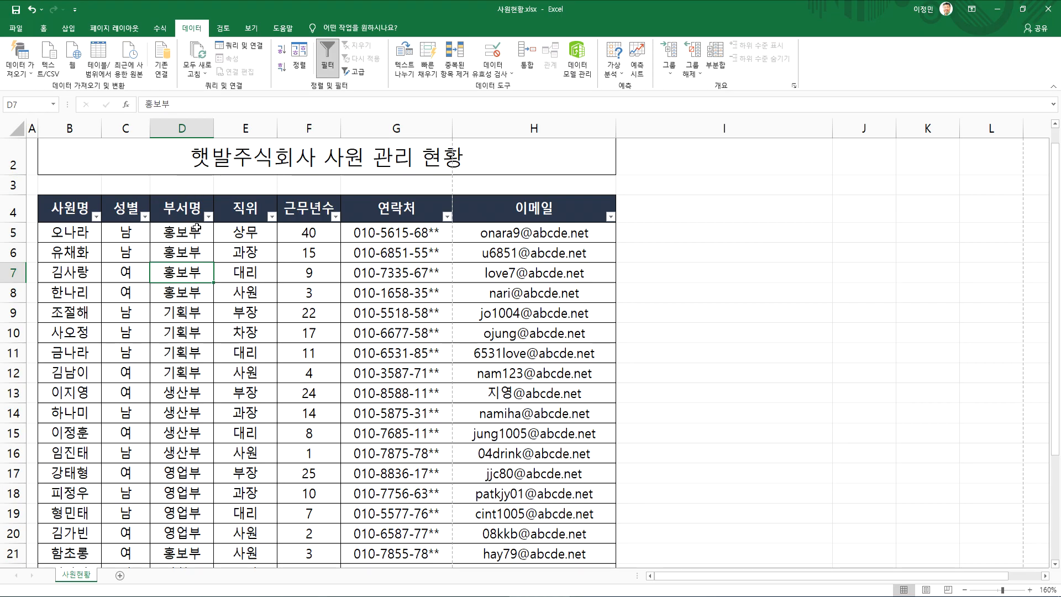
Filter the employee table's 성별 column to show only 남
{"action": "left_click", "coordinate": [145, 215]}
{"action": "left_click", "coordinate": [35, 364]}
{"action": "left_click", "coordinate": [78, 451]}
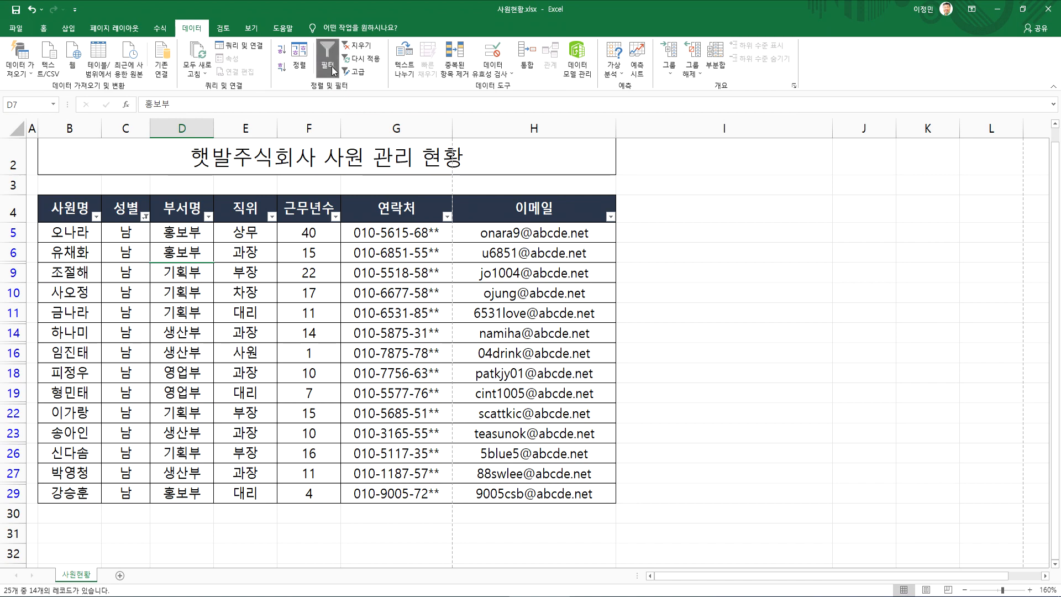
Clear the 성별 filter and look through the full employee list
{"action": "left_click", "coordinate": [357, 44]}
{"action": "scroll", "coordinate": [330, 349], "scroll_direction": "down", "scroll_amount": 1}
{"action": "scroll", "coordinate": [331, 349], "scroll_direction": "down", "scroll_amount": 3}
{"action": "scroll", "coordinate": [331, 348], "scroll_direction": "up", "scroll_amount": 3}
{"action": "scroll", "coordinate": [330, 348], "scroll_direction": "down", "scroll_amount": 3}
{"action": "scroll", "coordinate": [330, 347], "scroll_direction": "up", "scroll_amount": 3}
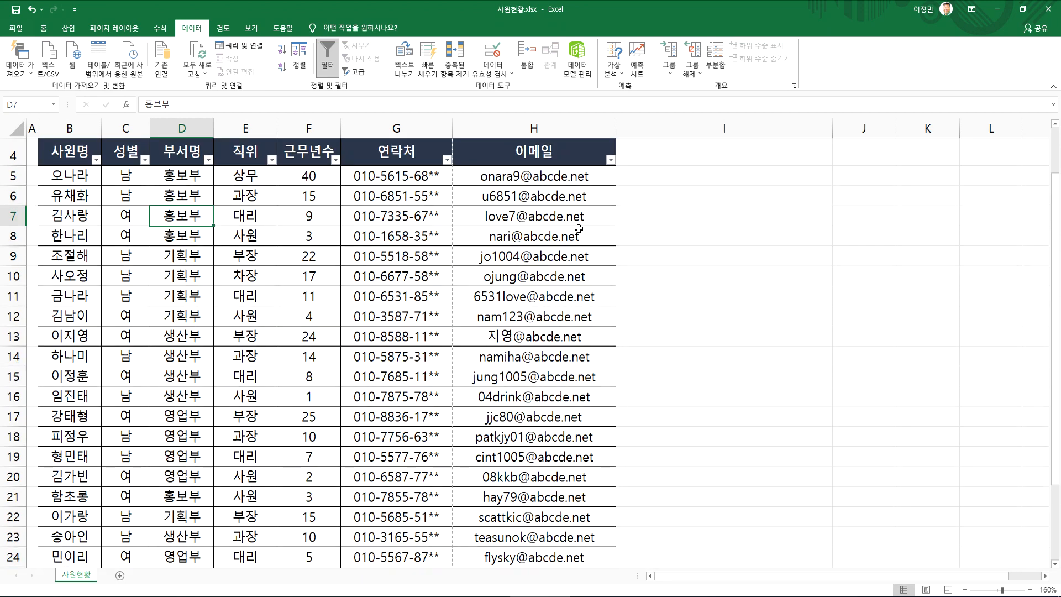
{"action": "scroll", "coordinate": [547, 246], "scroll_direction": "up", "scroll_amount": 1}
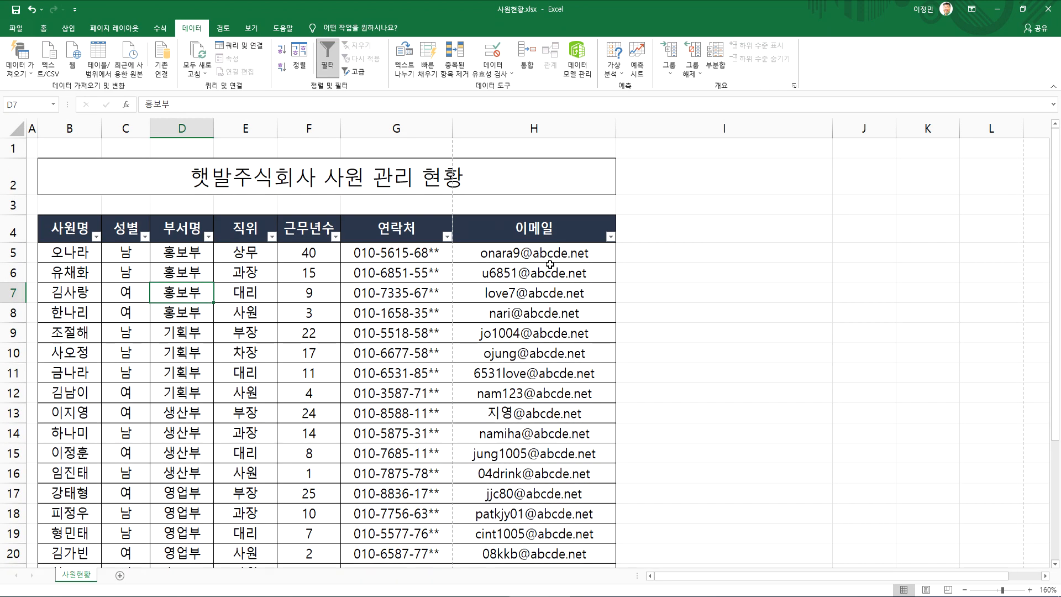
Examine the stored contents of 이메일 cells H10 and H5 against their displayed addresses, cancelling the edit in H5
{"action": "scroll", "coordinate": [557, 335], "scroll_direction": "down", "scroll_amount": 1}
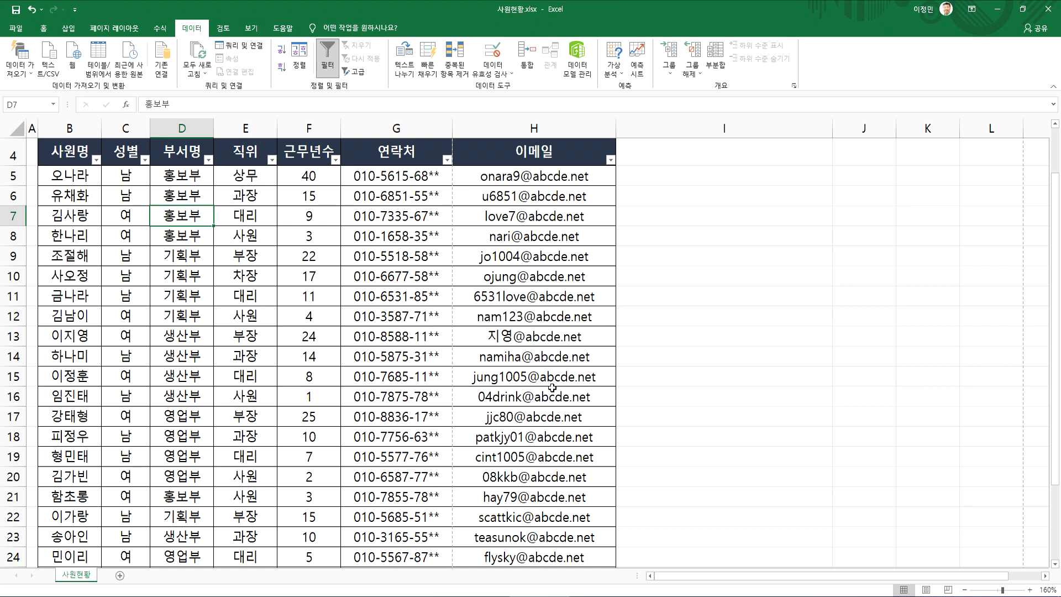
{"action": "left_click", "coordinate": [547, 282]}
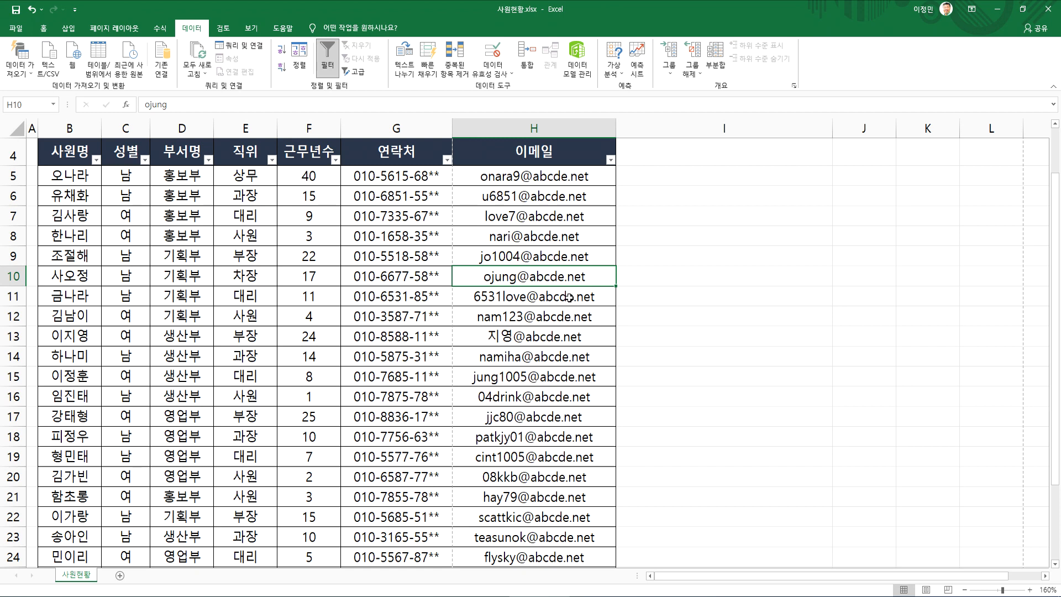
{"action": "left_click", "coordinate": [636, 183]}
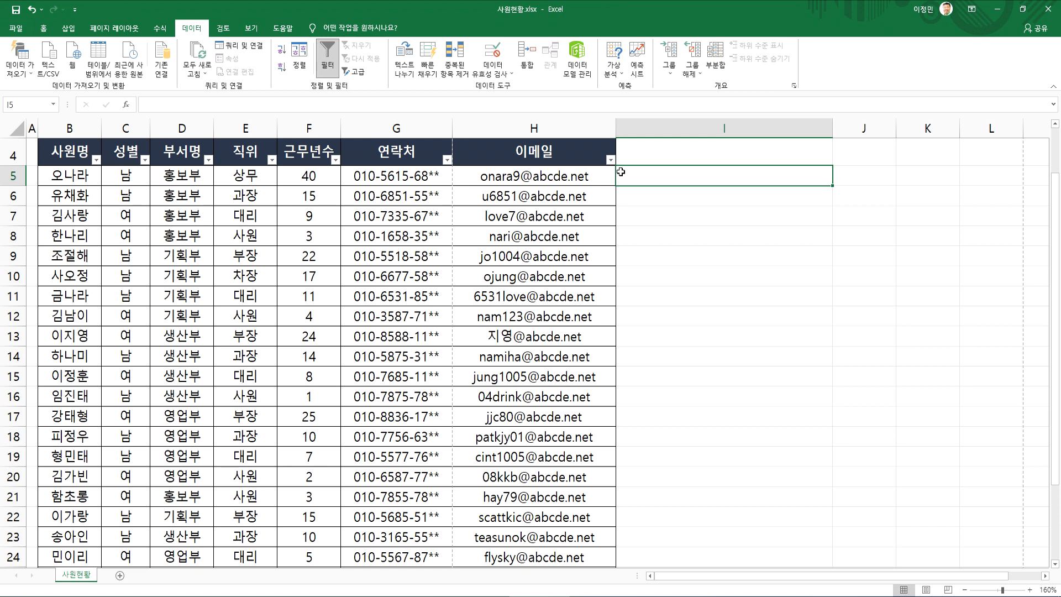
{"action": "left_click", "coordinate": [522, 176]}
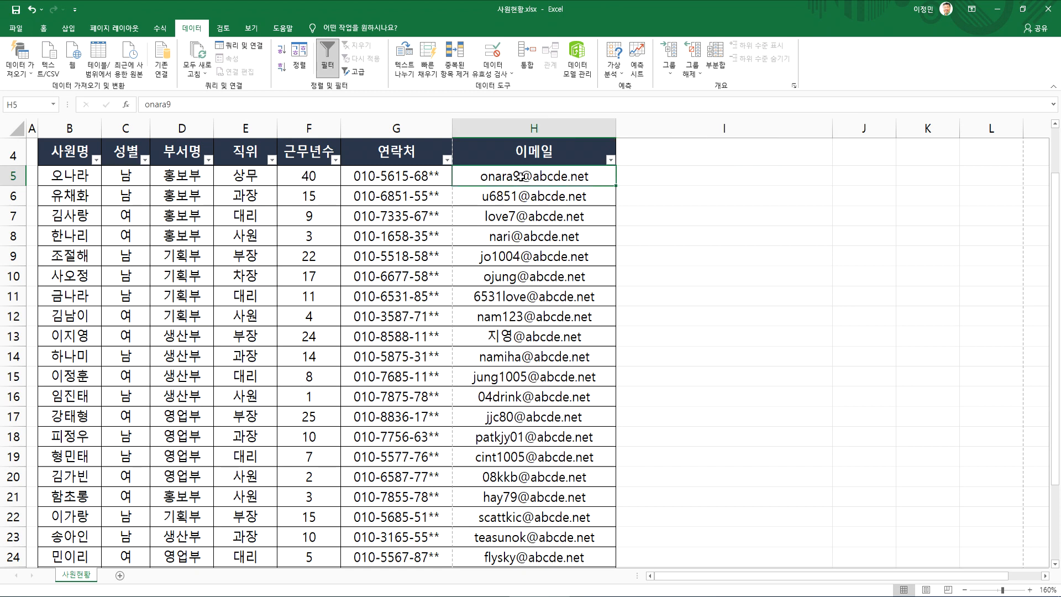
{"action": "double_click", "coordinate": [522, 177]}
{"action": "left_click_drag", "start_coordinate": [560, 177], "coordinate": [489, 178]}
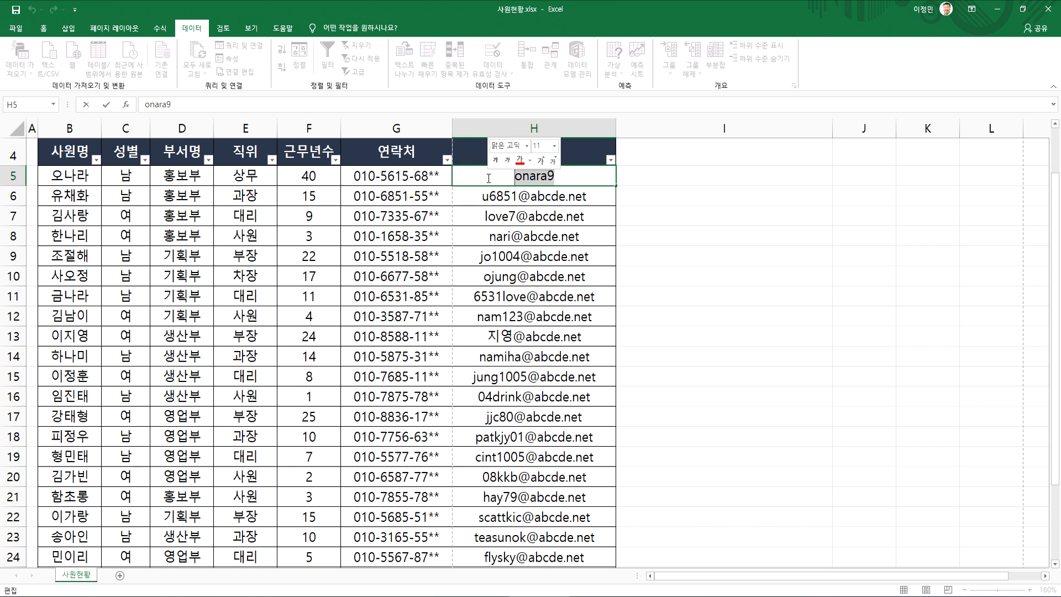
{"action": "key", "text": "Escape"}
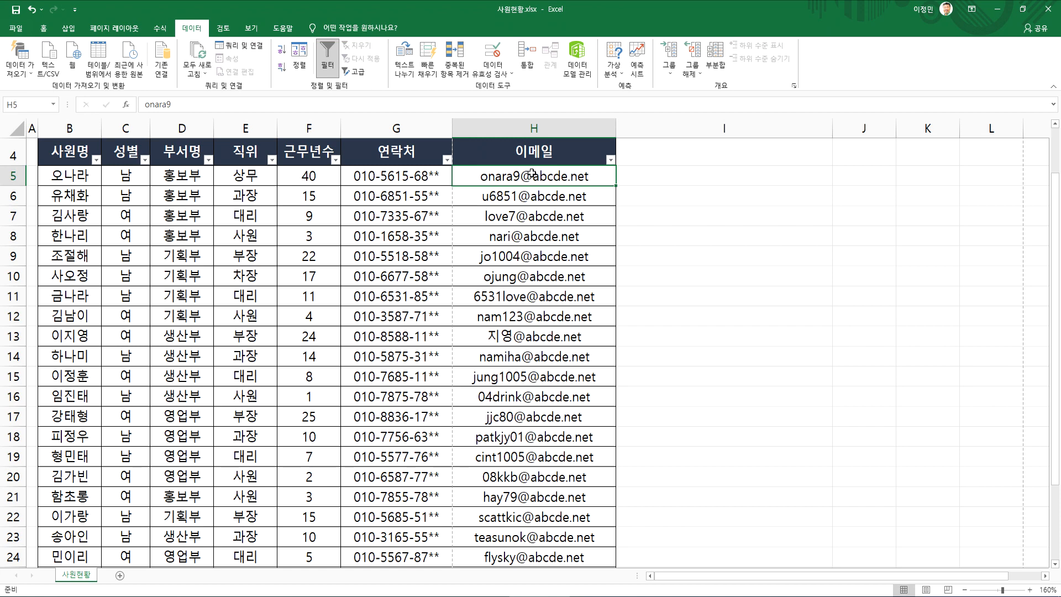
Paste the copied 이메일 range H5:H29 as values into column I from I5, and undo the paste
{"action": "scroll", "coordinate": [531, 175], "scroll_direction": "down", "scroll_amount": 5}
{"action": "left_click", "coordinate": [527, 347], "text": "shift"}
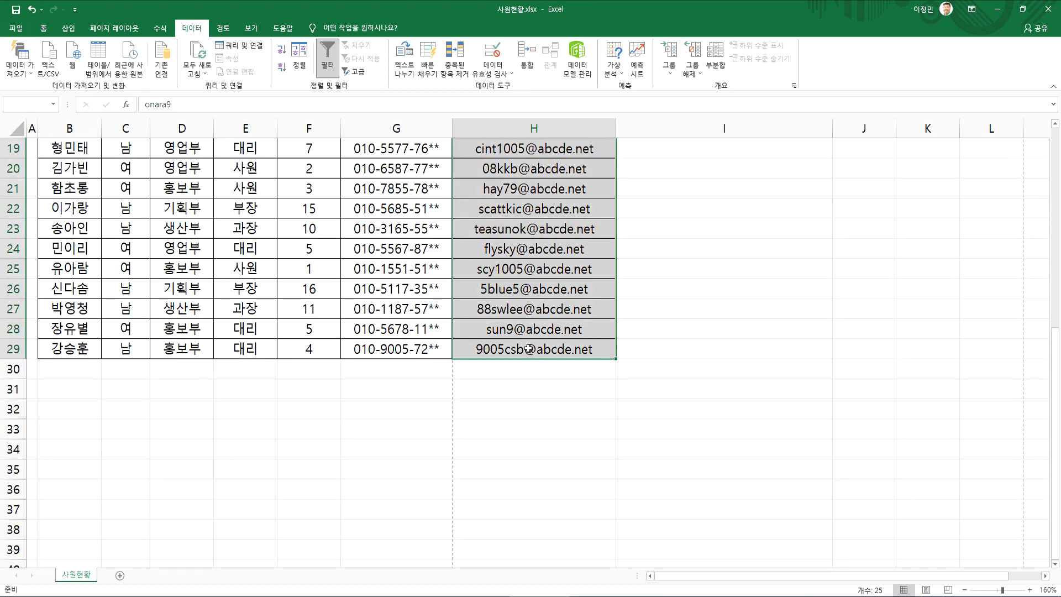
{"action": "key", "text": "ctrl+c"}
{"action": "scroll", "coordinate": [608, 304], "scroll_direction": "up", "scroll_amount": 6}
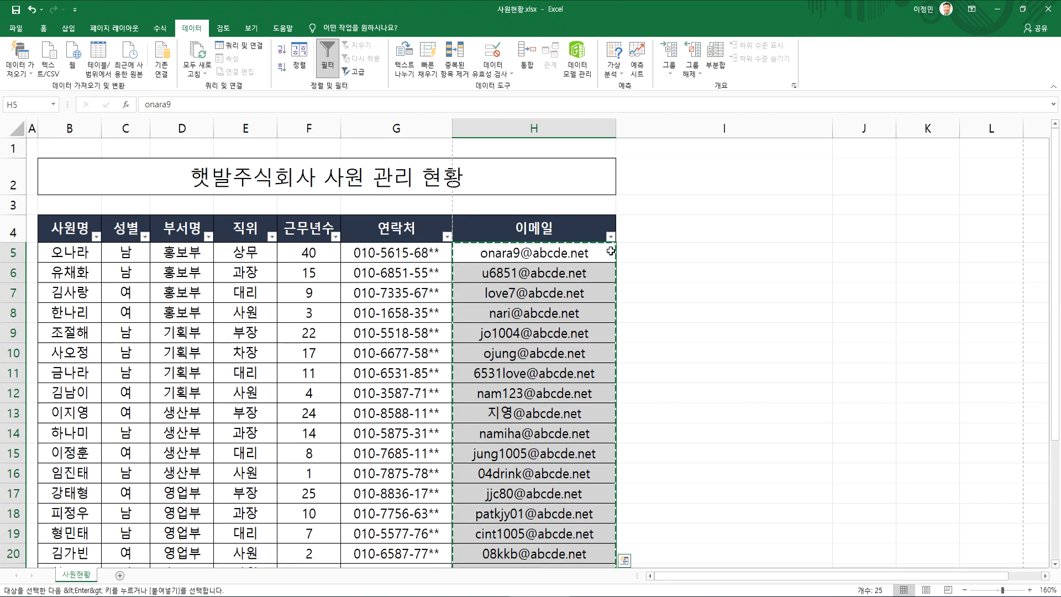
{"action": "right_click", "coordinate": [633, 257]}
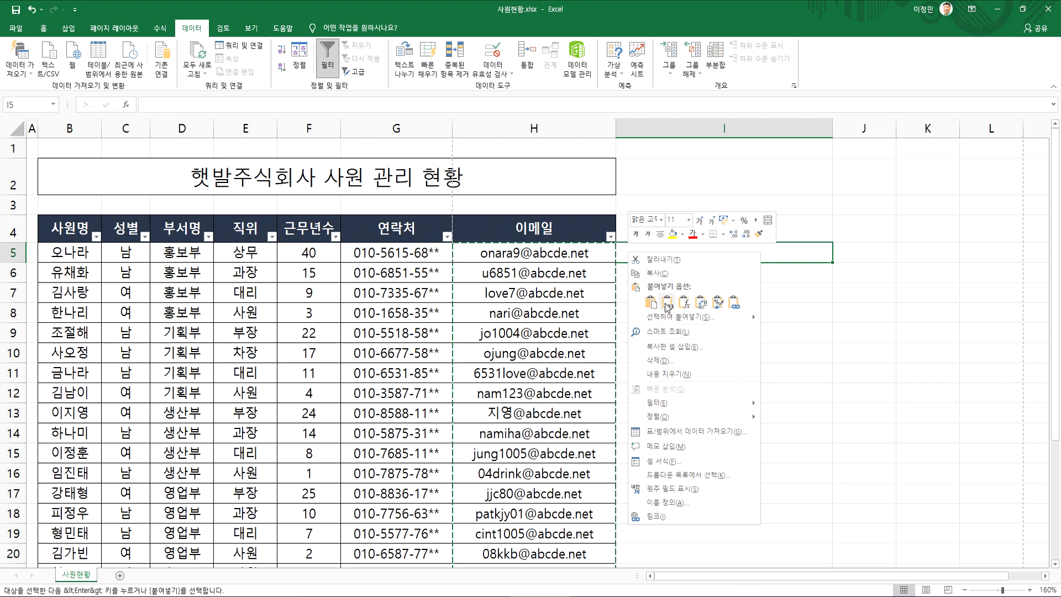
{"action": "left_click", "coordinate": [665, 303]}
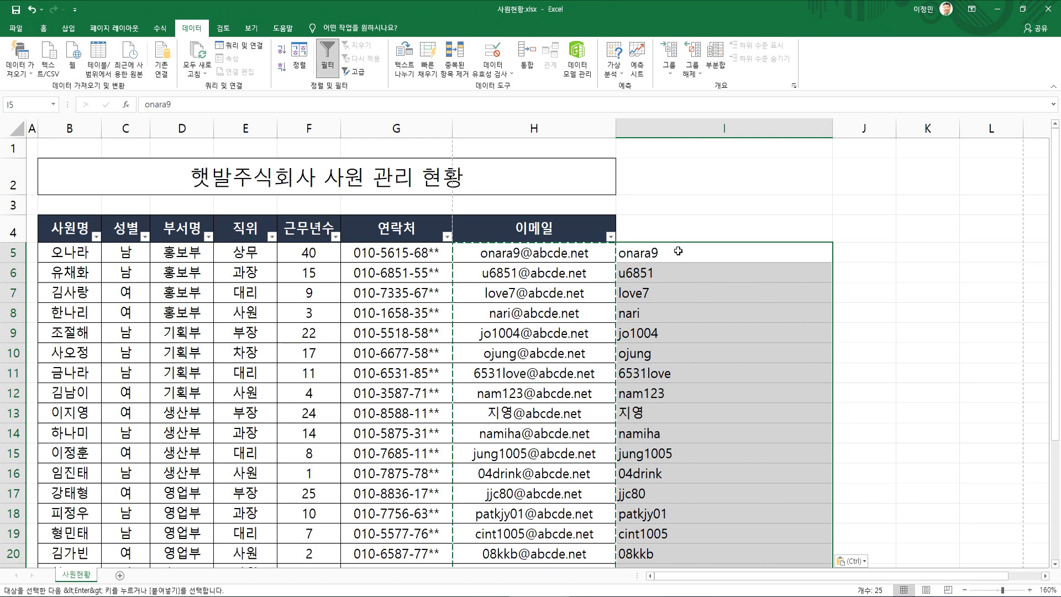
{"action": "key", "text": "ctrl+z"}
{"action": "key", "text": "Escape"}
{"action": "left_click", "coordinate": [570, 253]}
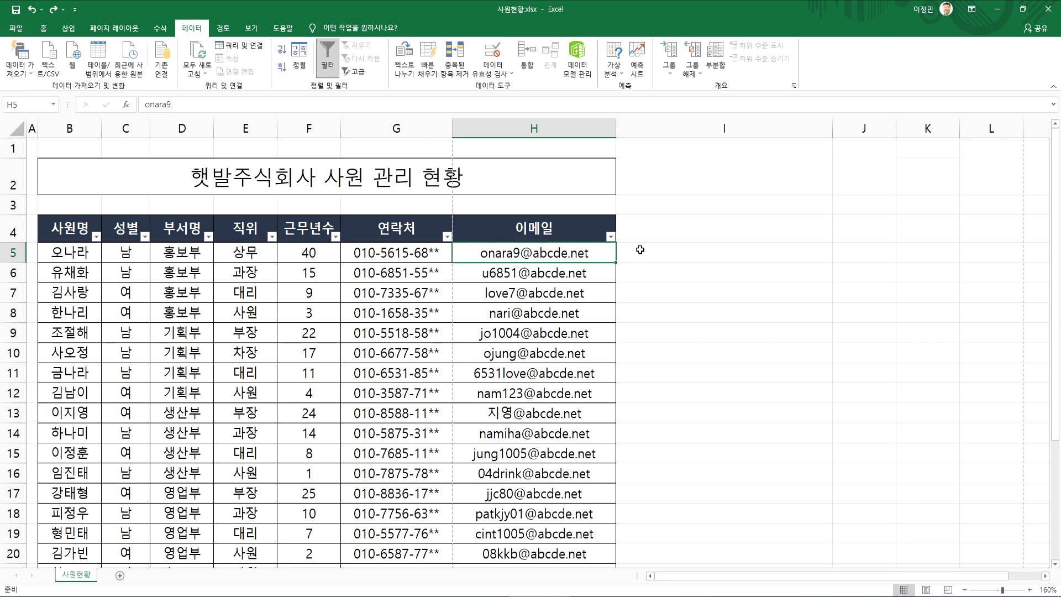
Enter a sample Gmail address in I5, discarding the text mistakenly begun in Korean input mode
{"action": "left_click", "coordinate": [683, 251]}
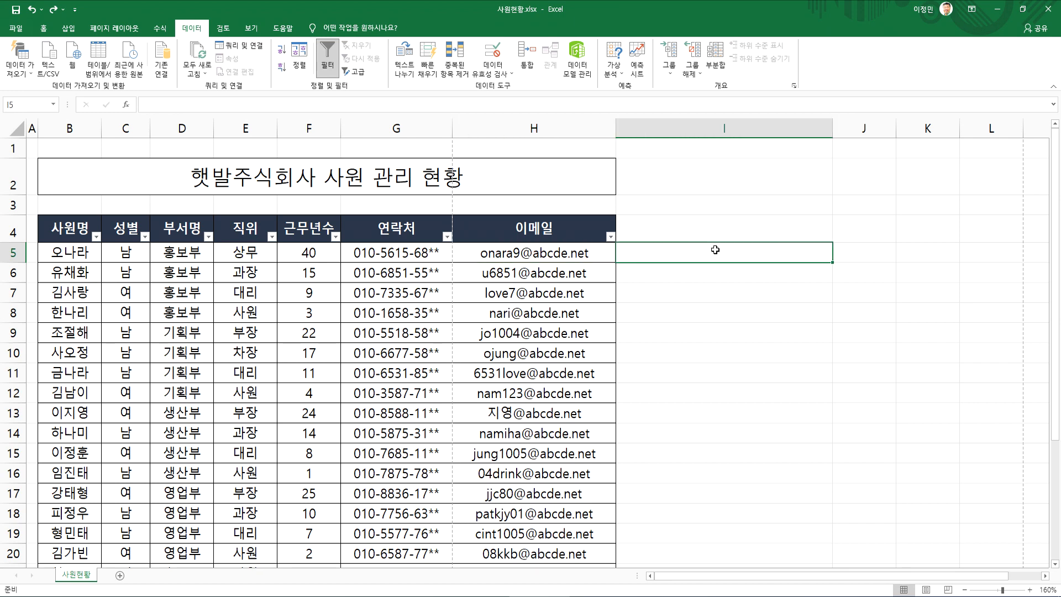
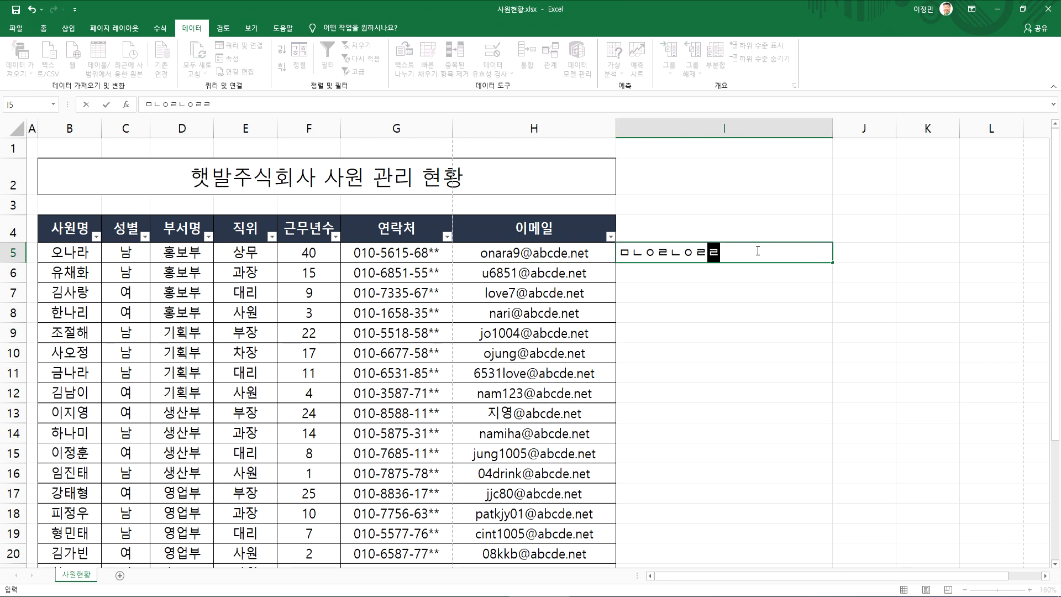
{"action": "key", "text": "Escape"}
{"action": "key", "text": "BackSpace"}
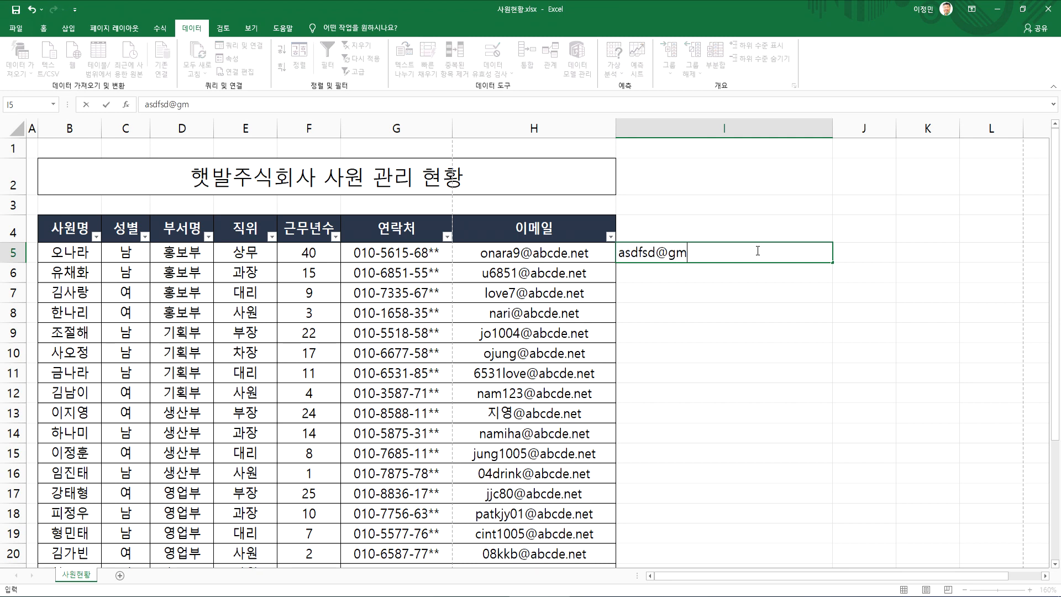
{"action": "key", "text": "shift+Left"}
{"action": "key", "text": "shift+Left"}
{"action": "key", "text": "Right"}
{"action": "key", "text": "Right"}
{"action": "key", "text": "Left"}
{"action": "key", "text": "Left"}
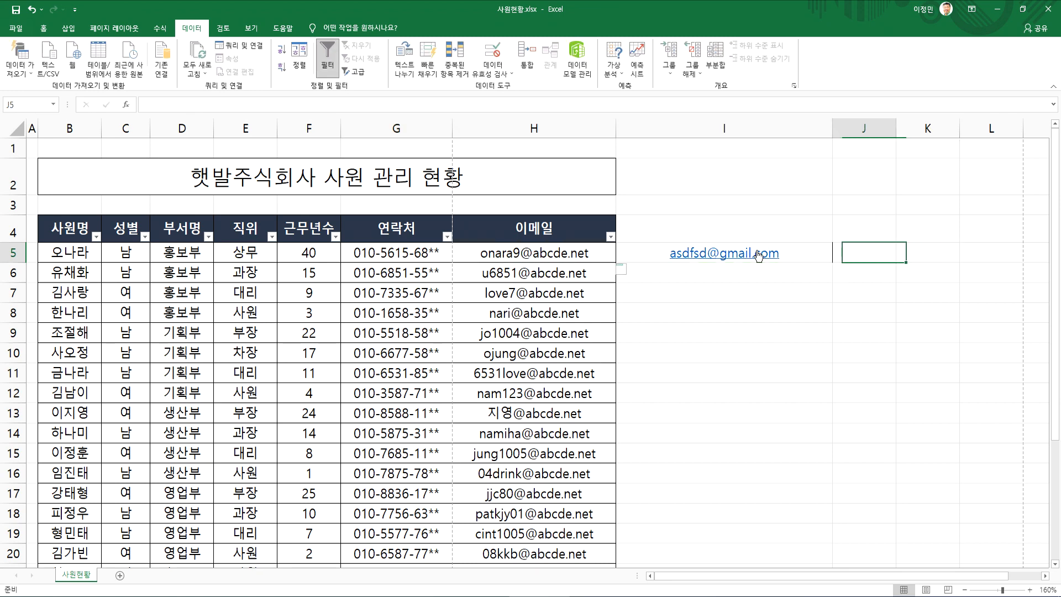
Highlight the ending of the sample address in I5 in edit mode, leaving its text as it is
{"action": "key", "text": "F2"}
{"action": "key", "text": "shift+Left"}
{"action": "key", "text": "shift+Left"}
{"action": "key", "text": "shift+Left"}
{"action": "key", "text": "shift+Left"}
{"action": "key", "text": "shift+Left"}
{"action": "key", "text": "shift+Left"}
{"action": "key", "text": "shift+Left"}
{"action": "key", "text": "shift+Left"}
{"action": "key", "text": "shift+Left"}
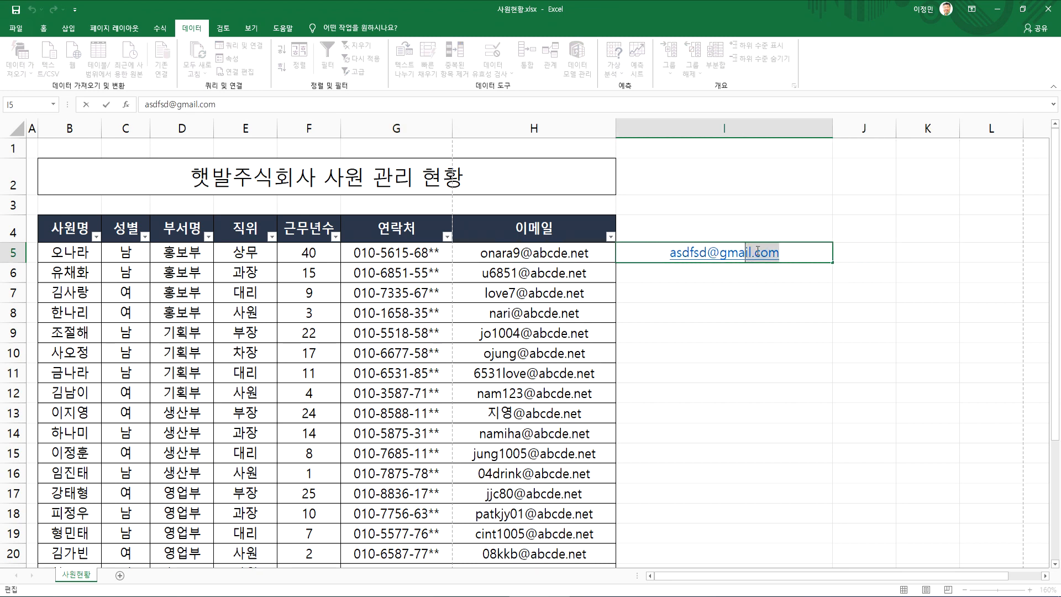
{"action": "key", "text": "shift+Left"}
{"action": "key", "text": "Return"}
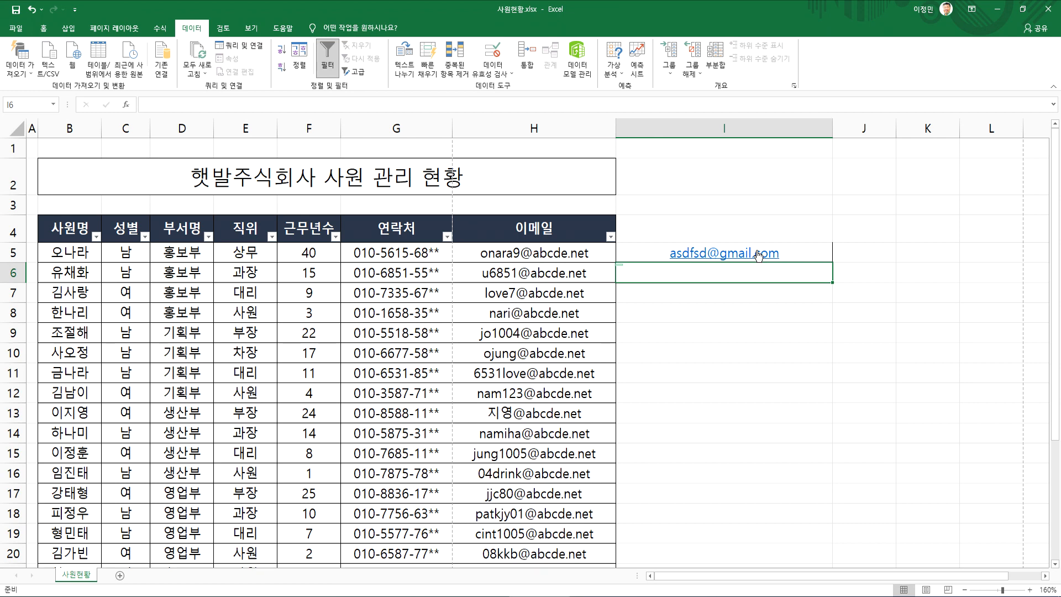
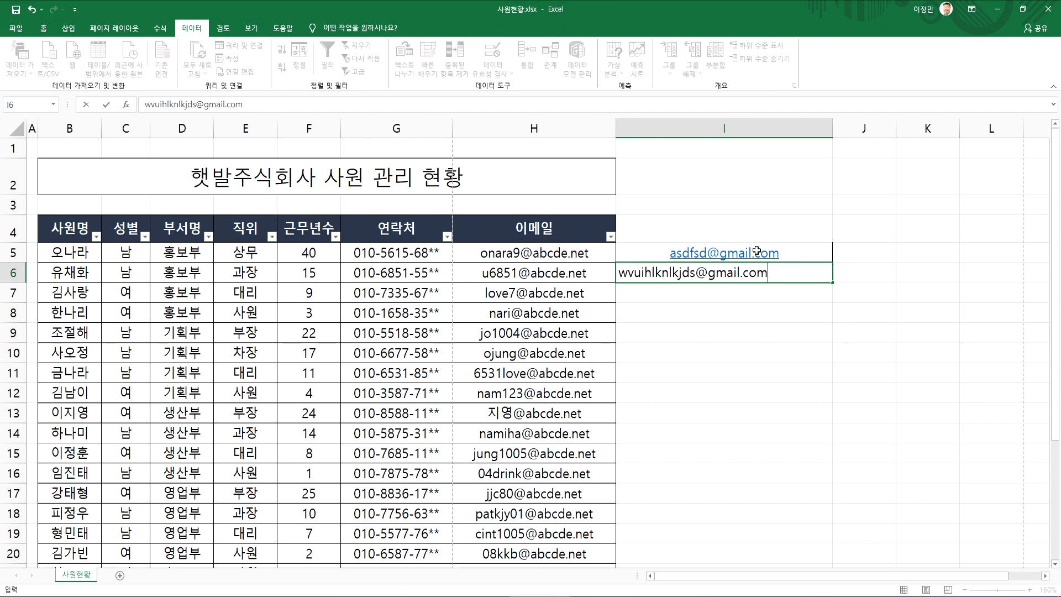
Enter two more sample Gmail addresses with different account names in I6 and I7
{"action": "key", "text": "Return"}
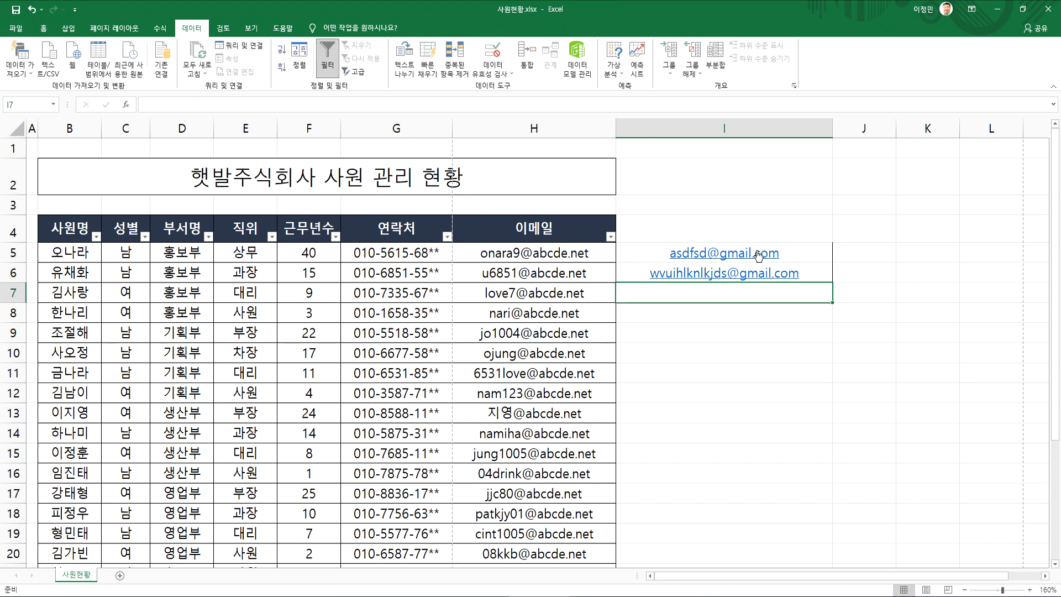
{"action": "key", "text": "Return"}
{"action": "key", "text": "Return"}
{"action": "key", "text": "BackSpace"}
{"action": "key", "text": "BackSpace"}
{"action": "key", "text": "Return"}
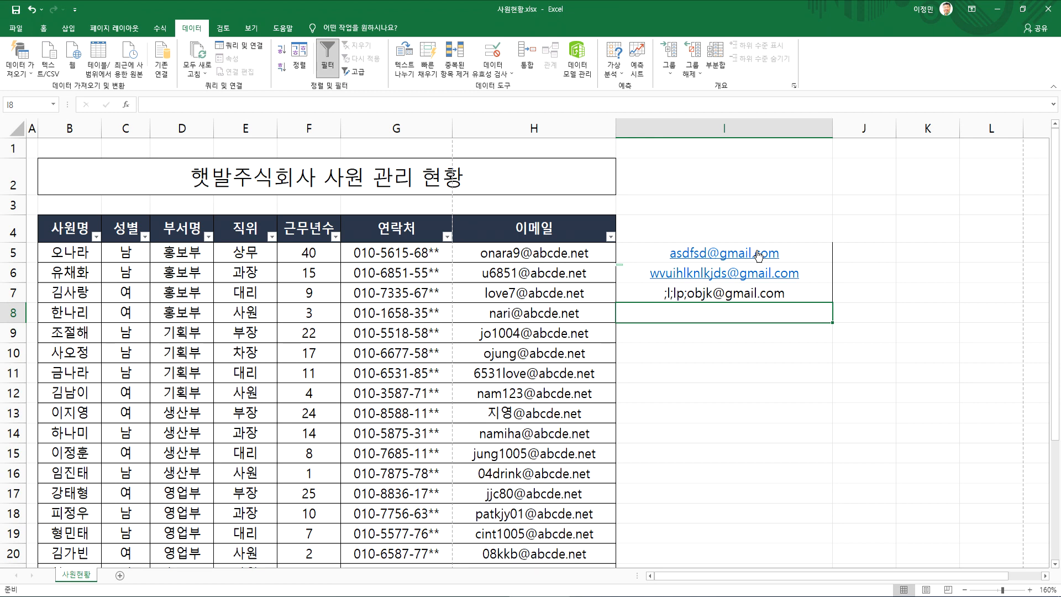
Examine the sample addresses in I5:I7, highlighting the account name before the @ in I6
{"action": "key", "text": "Up"}
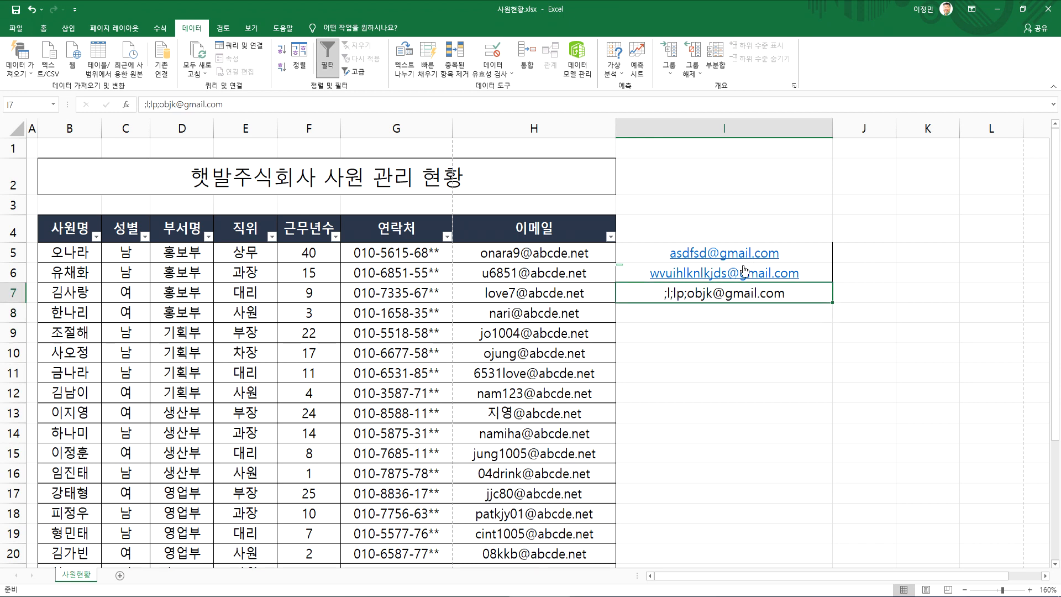
{"action": "double_click", "coordinate": [713, 293]}
{"action": "left_click", "coordinate": [721, 274]}
{"action": "key", "text": "Escape"}
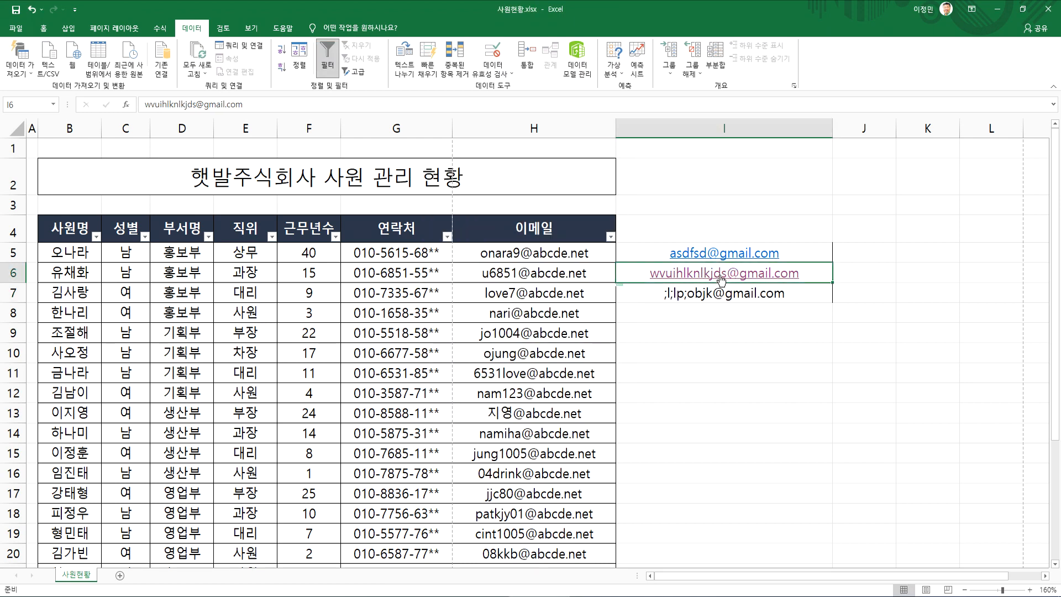
{"action": "key", "text": "F2"}
{"action": "left_click_drag", "start_coordinate": [726, 273], "coordinate": [650, 273]}
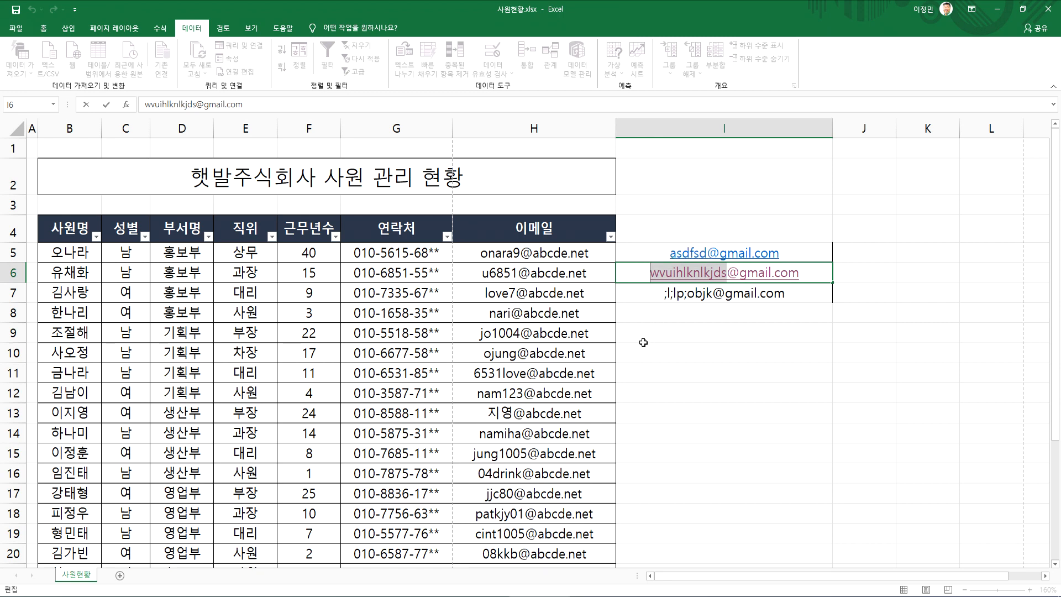
{"action": "left_click", "coordinate": [685, 253]}
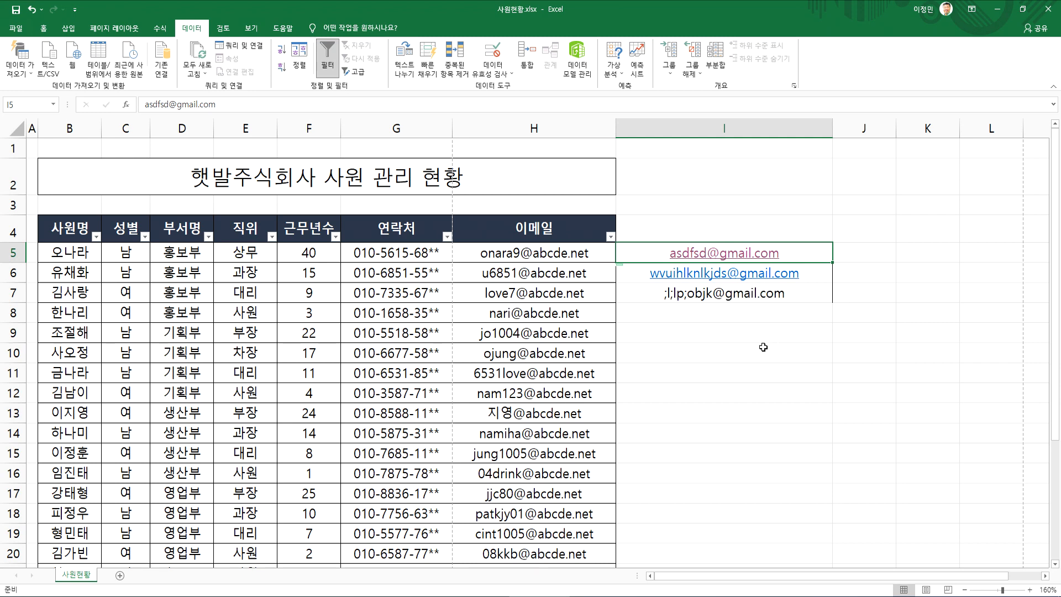
Clear the sample addresses from the range I5:I10
{"action": "double_click", "coordinate": [663, 252]}
{"action": "left_click", "coordinate": [660, 337]}
{"action": "left_click_drag", "start_coordinate": [660, 323], "coordinate": [651, 253]}
{"action": "key", "text": "Return"}
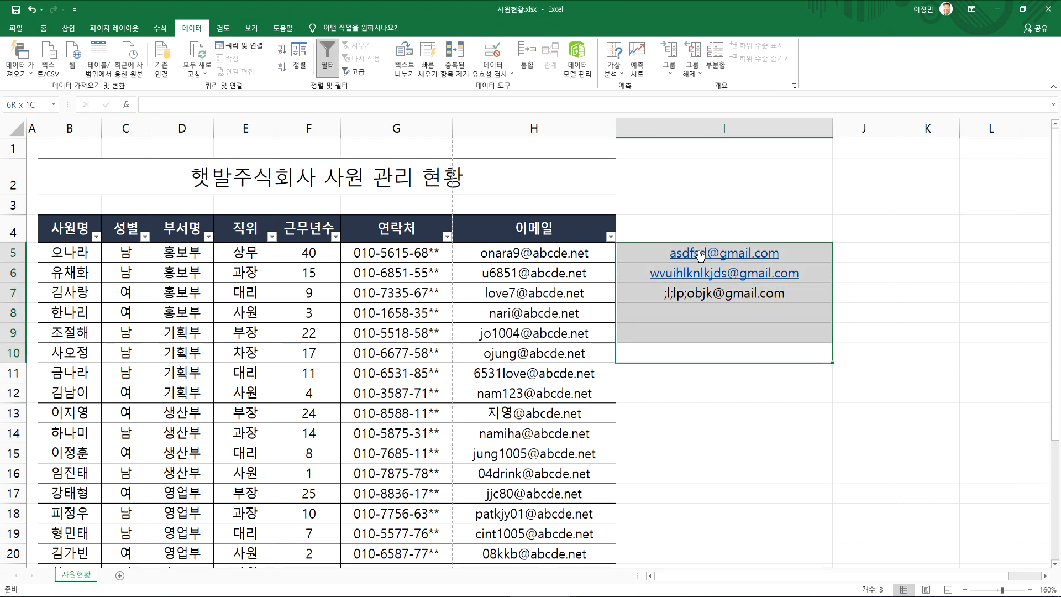
Enter a sample Gmail address with a four-letter account name and a doubled @ in I5
{"action": "left_click", "coordinate": [667, 255]}
{"action": "type", "text": "a"}
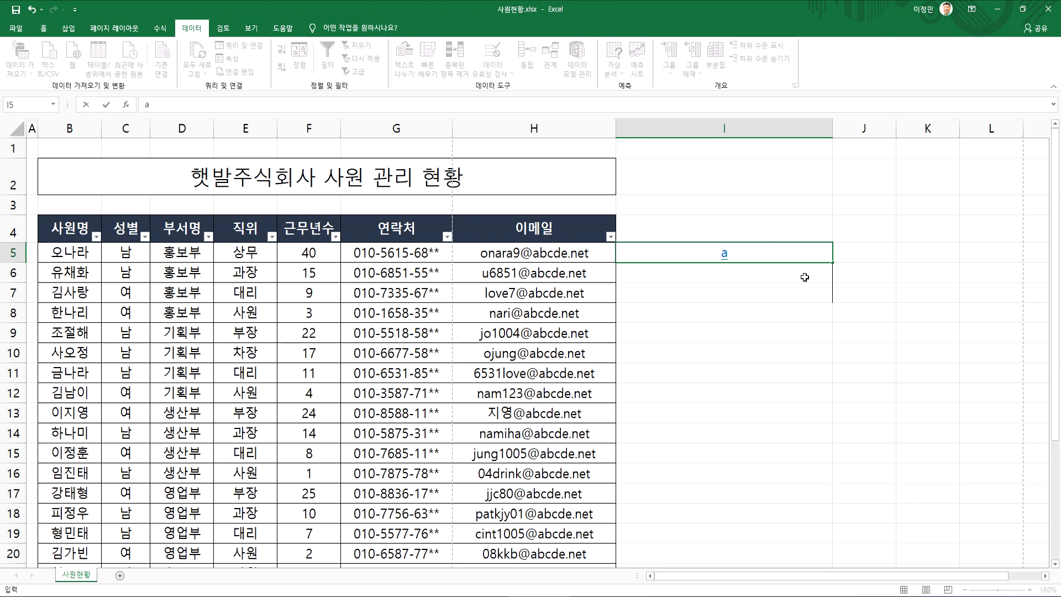
{"action": "type", "text": "bcd@@gmail.com"}
{"action": "key", "text": "ctrl+Return"}
Enter a second sample Gmail address with a nine-letter account name in I6
{"action": "left_click", "coordinate": [805, 277]}
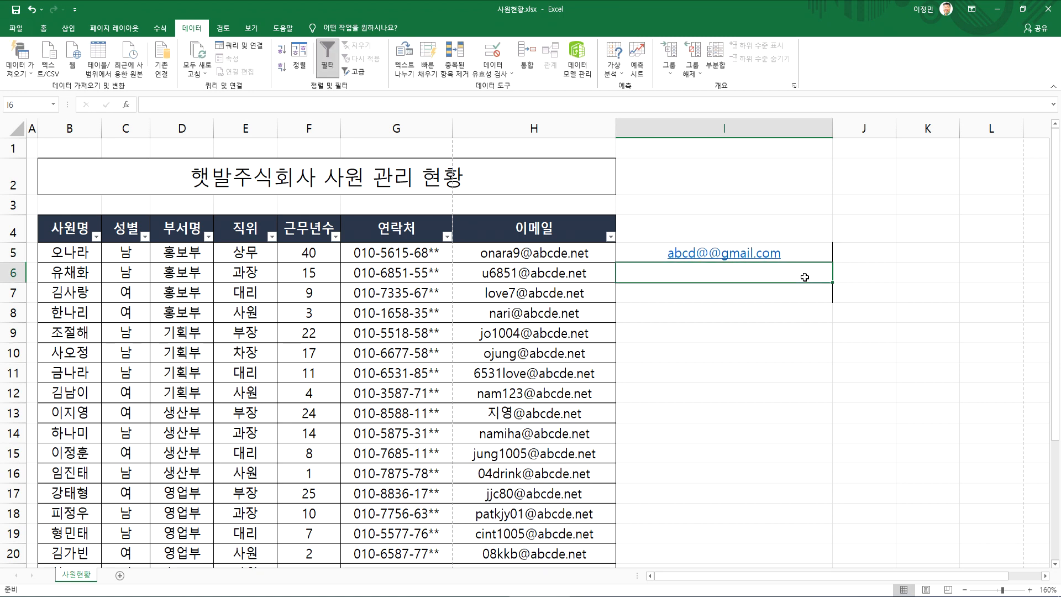
{"action": "type", "text": "qwedfr"}
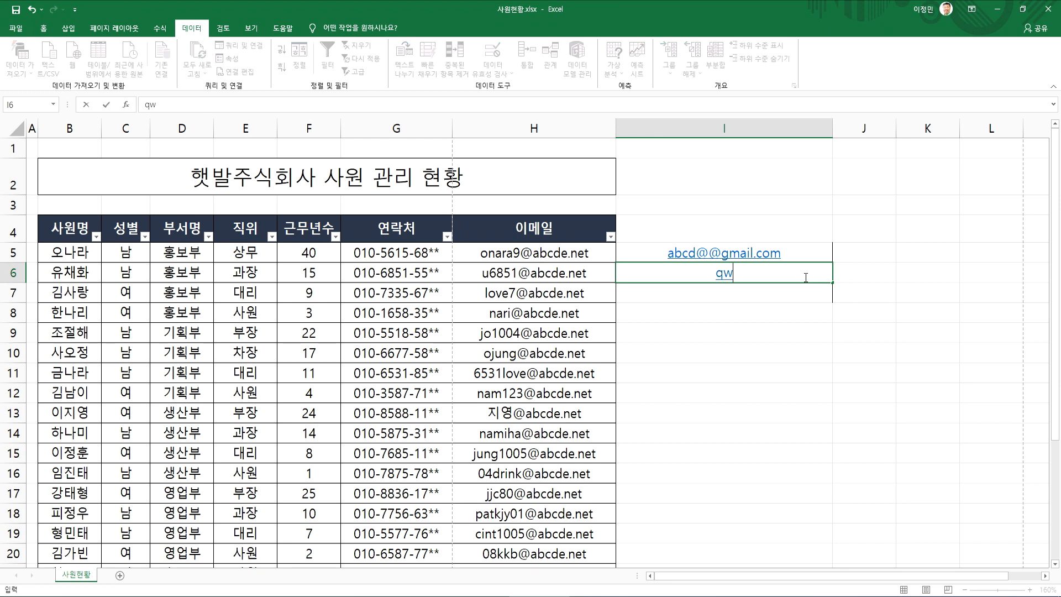
{"action": "key", "text": "BackSpace"}
{"action": "key", "text": "BackSpace"}
{"action": "key", "text": "BackSpace"}
{"action": "key", "text": "BackSpace"}
{"action": "key", "text": "BackSpace"}
{"action": "key", "text": "BackSpace"}
{"action": "type", "text": "qwertyuio@gmail.com"}
{"action": "key", "text": "Return"}
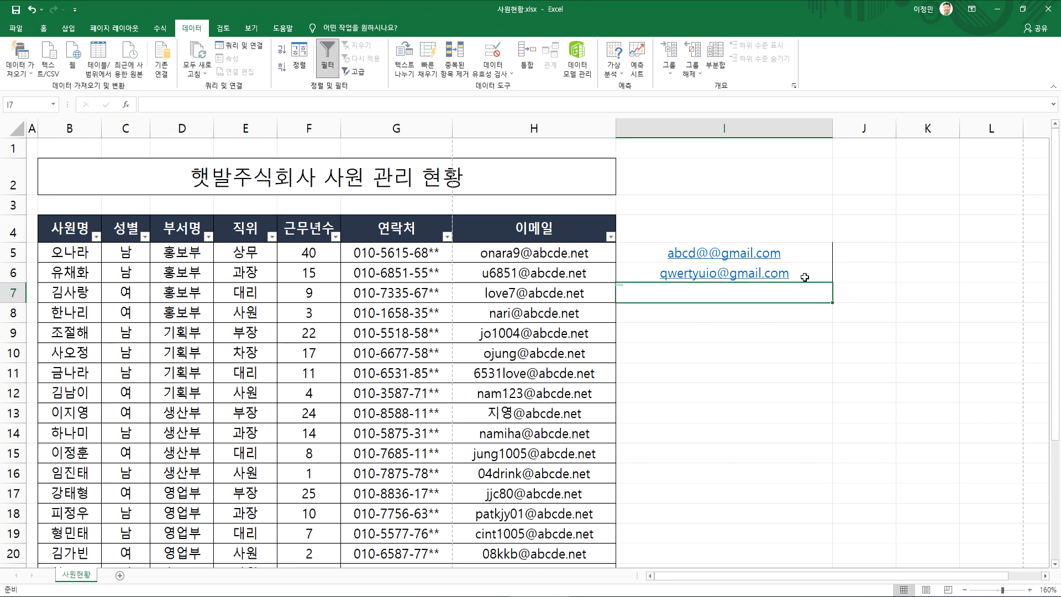
Try to remove the extra @ from the address in I5, highlighting its account name and its domain part
{"action": "left_click", "coordinate": [721, 253]}
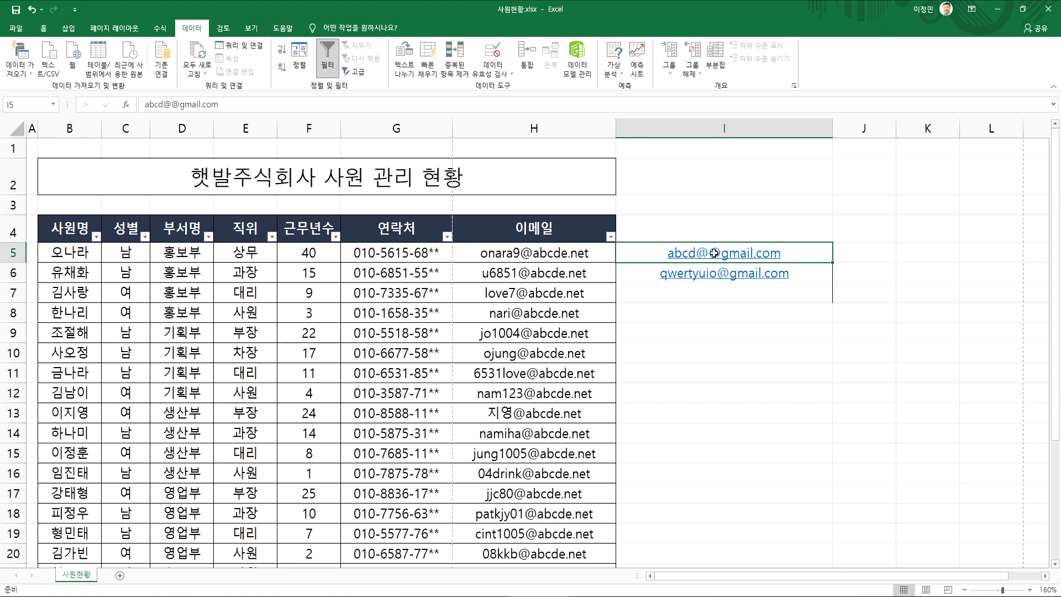
{"action": "double_click", "coordinate": [710, 253]}
{"action": "key", "text": "Delete"}
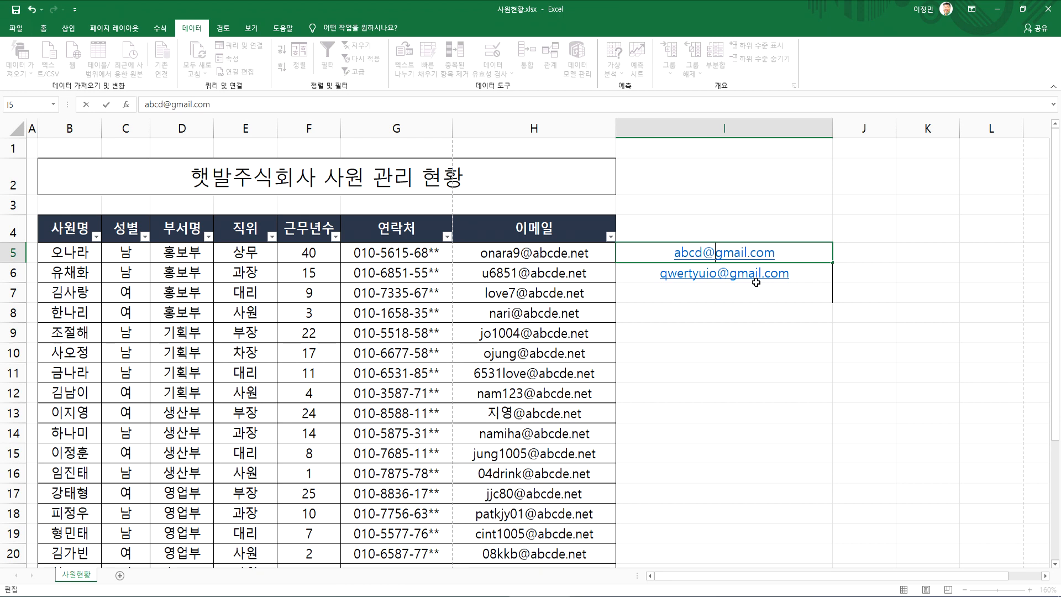
{"action": "left_click_drag", "start_coordinate": [704, 252], "coordinate": [642, 250]}
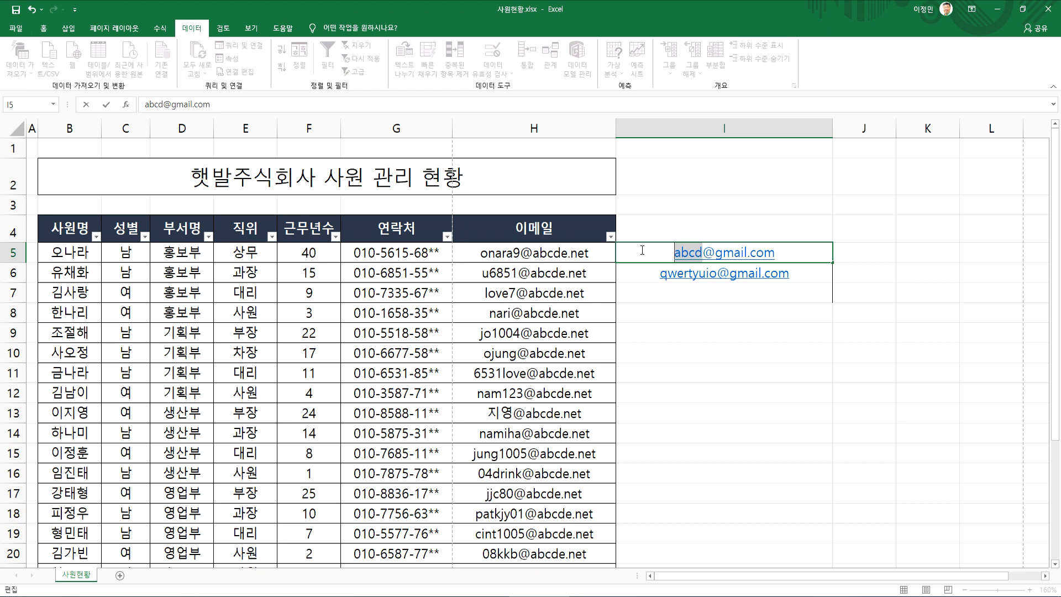
{"action": "left_click_drag", "start_coordinate": [702, 252], "coordinate": [786, 247]}
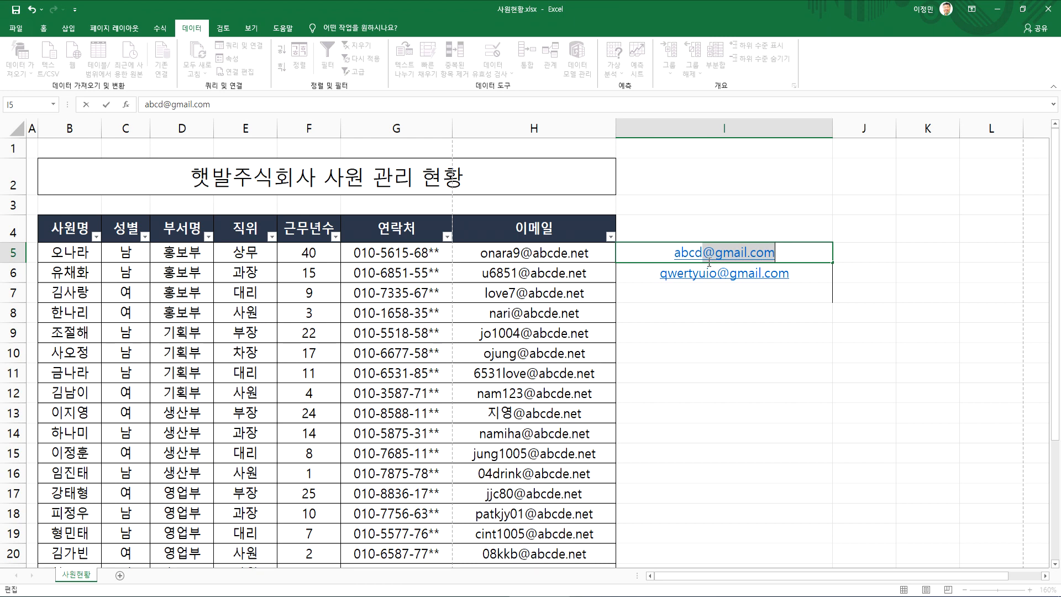
{"action": "key", "text": "Left"}
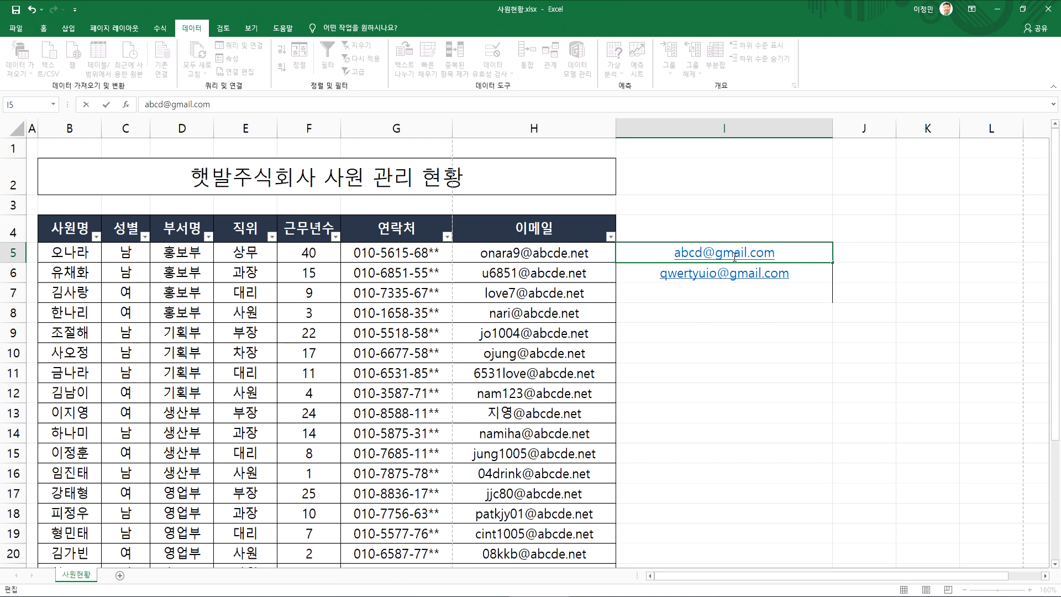
{"action": "left_click_drag", "start_coordinate": [707, 252], "coordinate": [804, 246]}
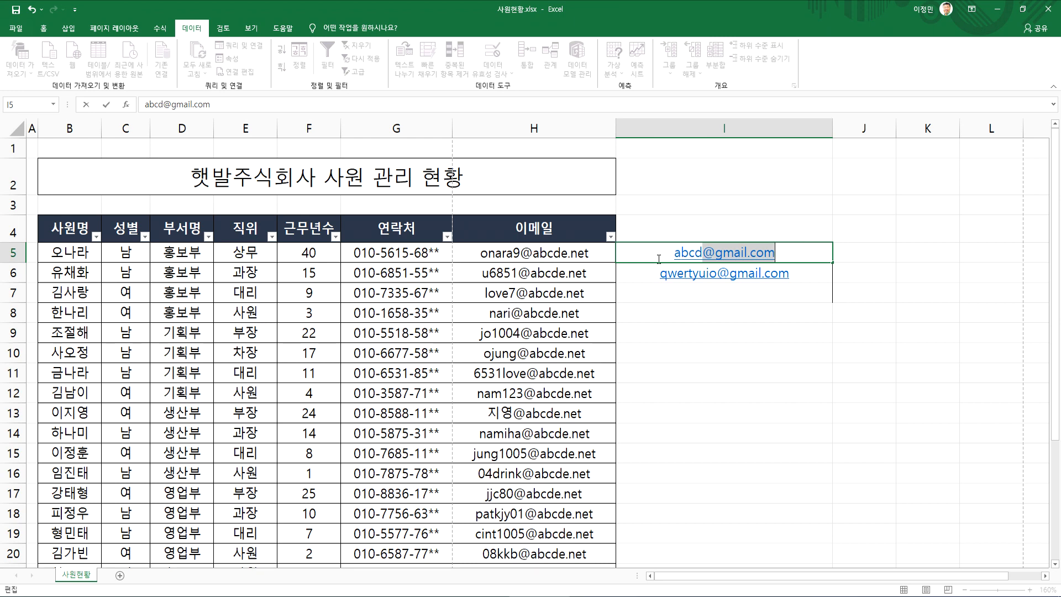
Enter a LEN formula in J5 that counts the characters of the address in I5
{"action": "left_click", "coordinate": [851, 250]}
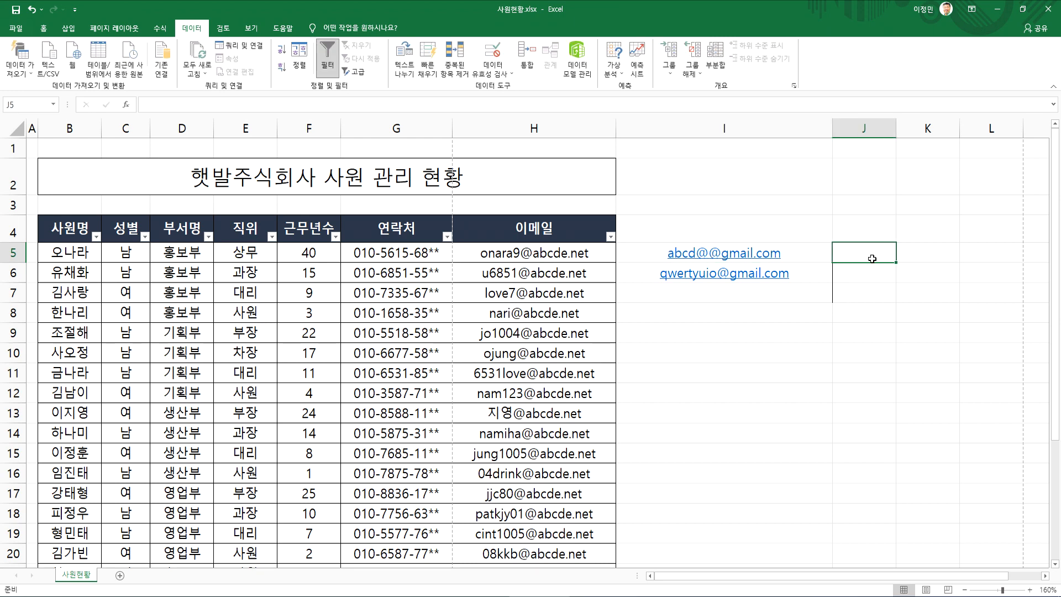
{"action": "scroll", "coordinate": [867, 292], "scroll_direction": "up", "scroll_amount": 1}
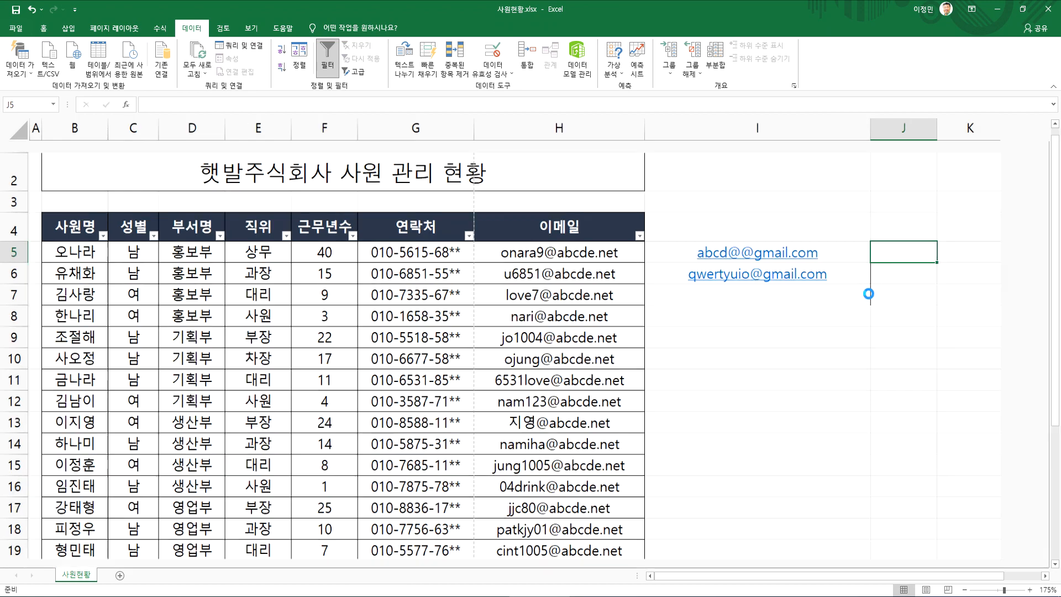
{"action": "scroll", "coordinate": [868, 294], "scroll_direction": "up", "scroll_amount": 2}
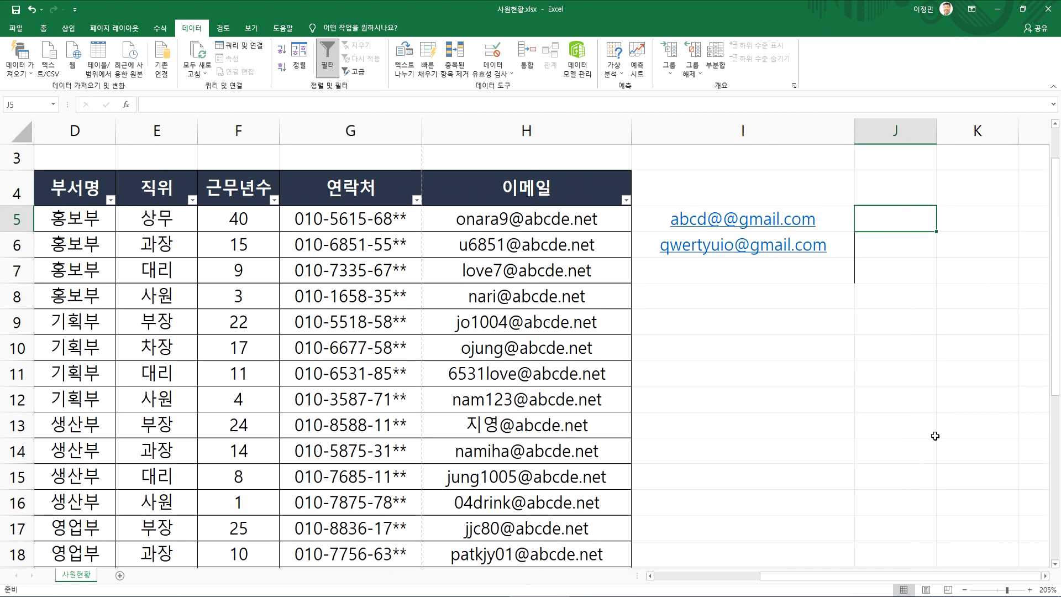
{"action": "left_click", "coordinate": [1045, 577]}
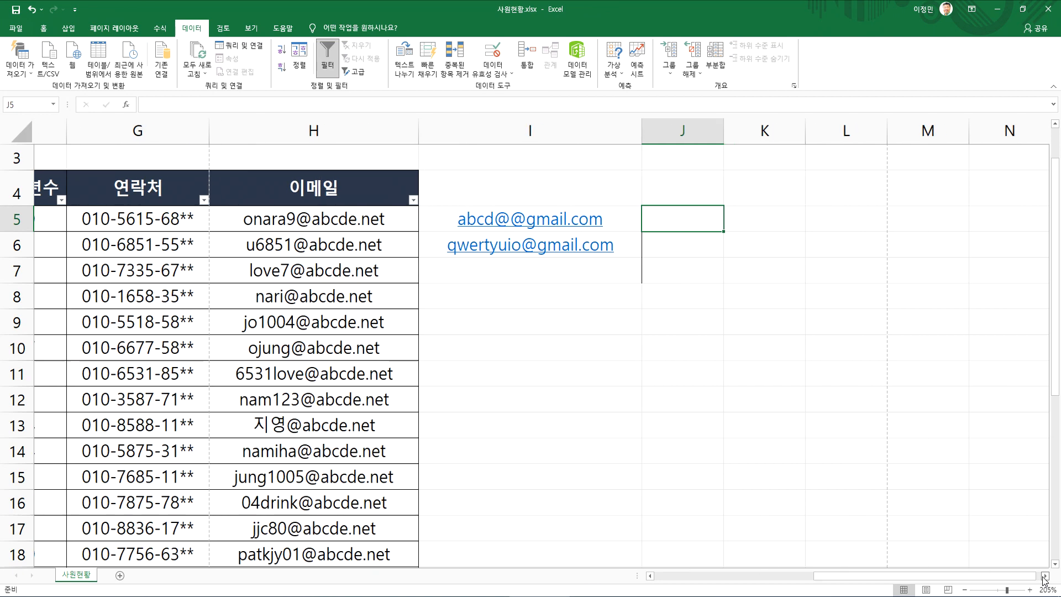
{"action": "type", "text": "=le"}
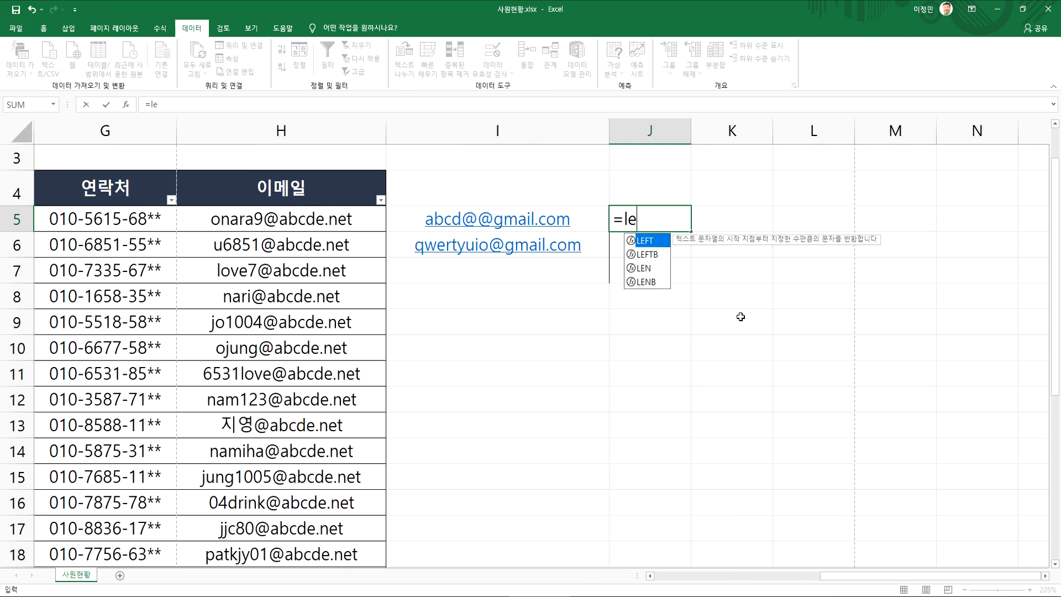
{"action": "type", "text": "n"}
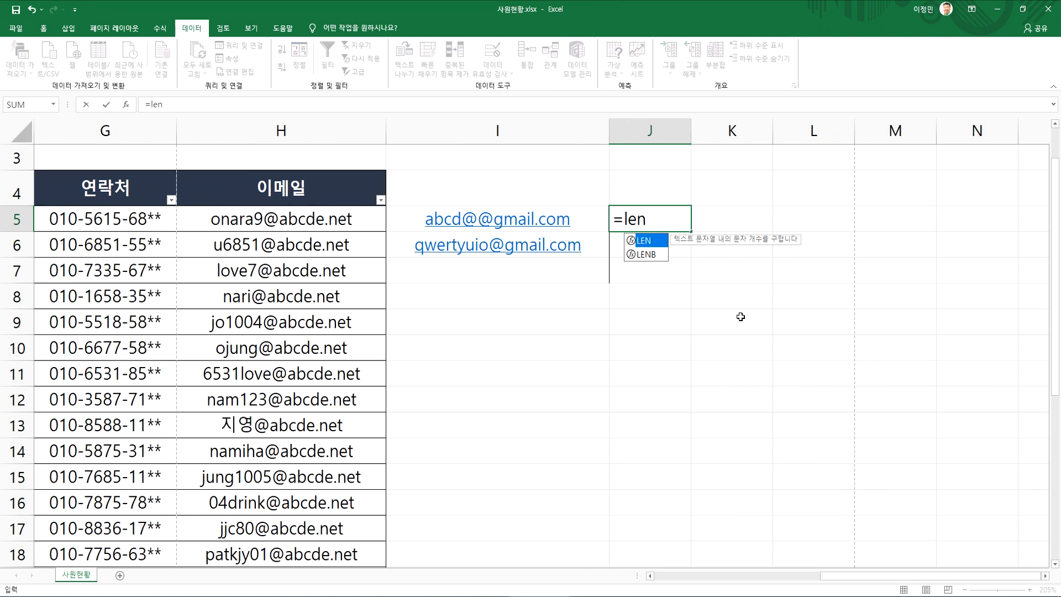
{"action": "type", "text": "("}
{"action": "left_click", "coordinate": [536, 223]}
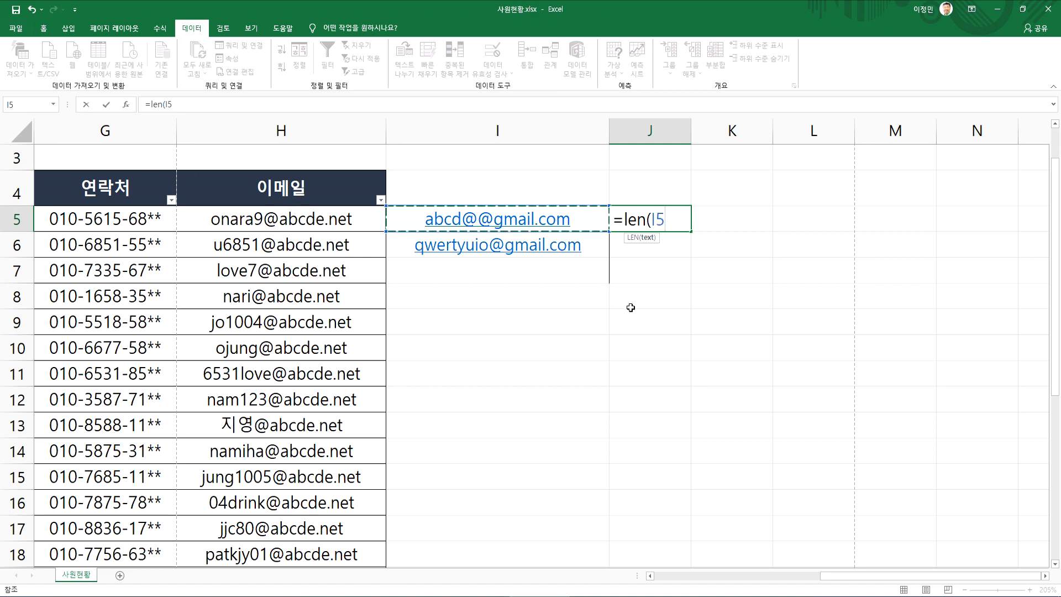
{"action": "type", "text": ")"}
{"action": "key", "text": "Return"}
{"action": "key", "text": "Up"}
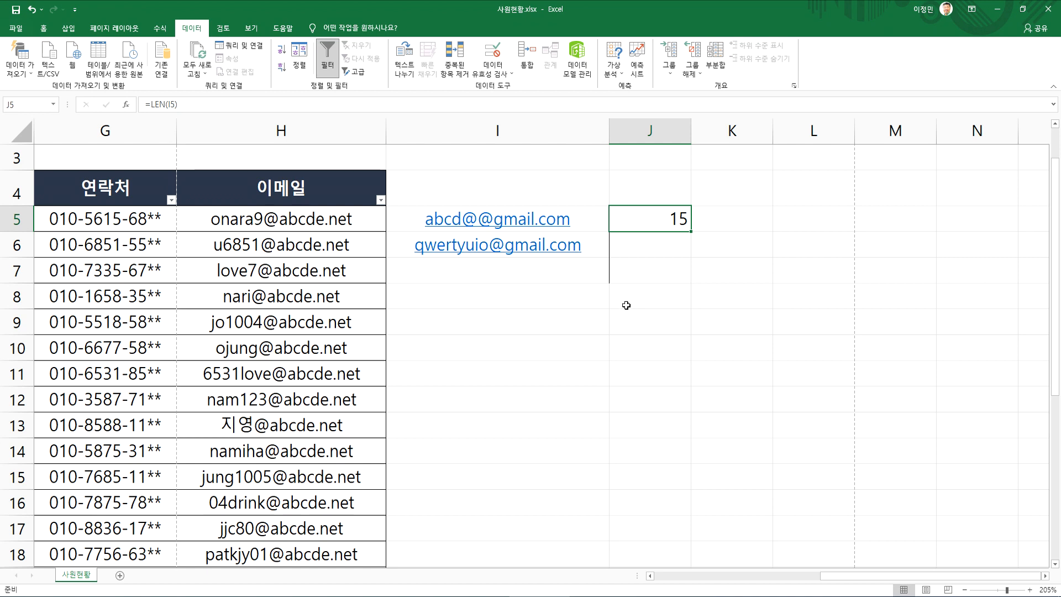
Remove the extra @ from the sample address in I5
{"action": "double_click", "coordinate": [470, 221]}
{"action": "key", "text": "Delete"}
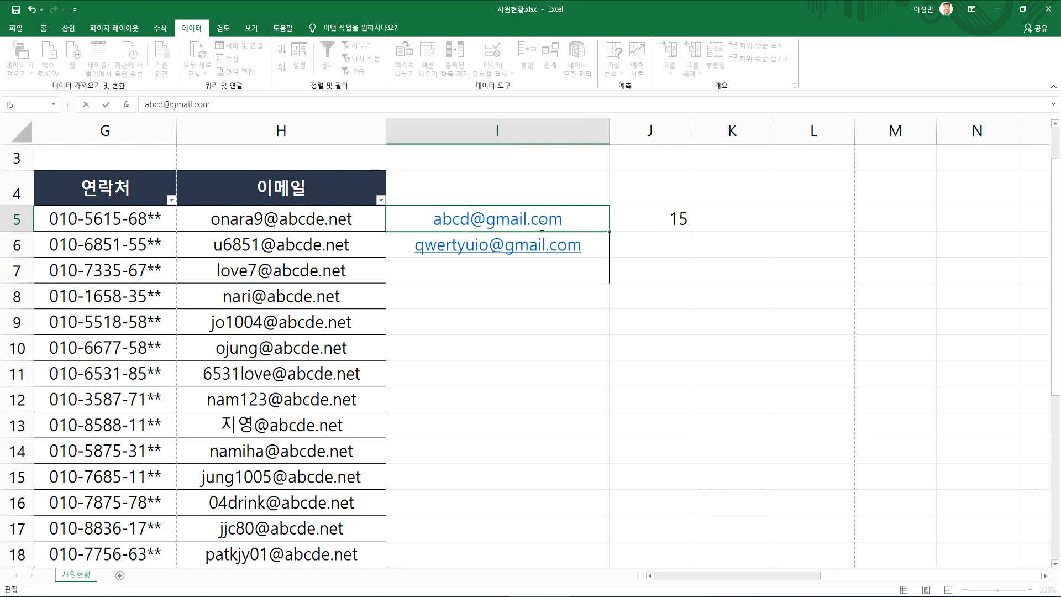
{"action": "key", "text": "Return"}
Extend the J5 formula to =LEN(I5)-10 so it counts only the account name's characters
{"action": "left_click", "coordinate": [648, 221]}
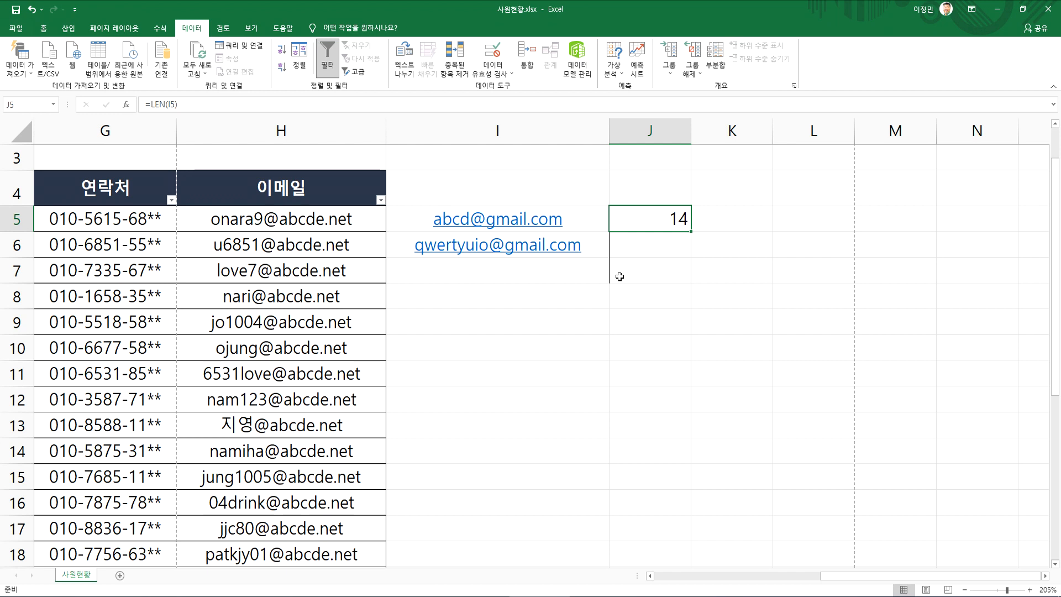
{"action": "key", "text": "F2"}
{"action": "type", "text": "-10"}
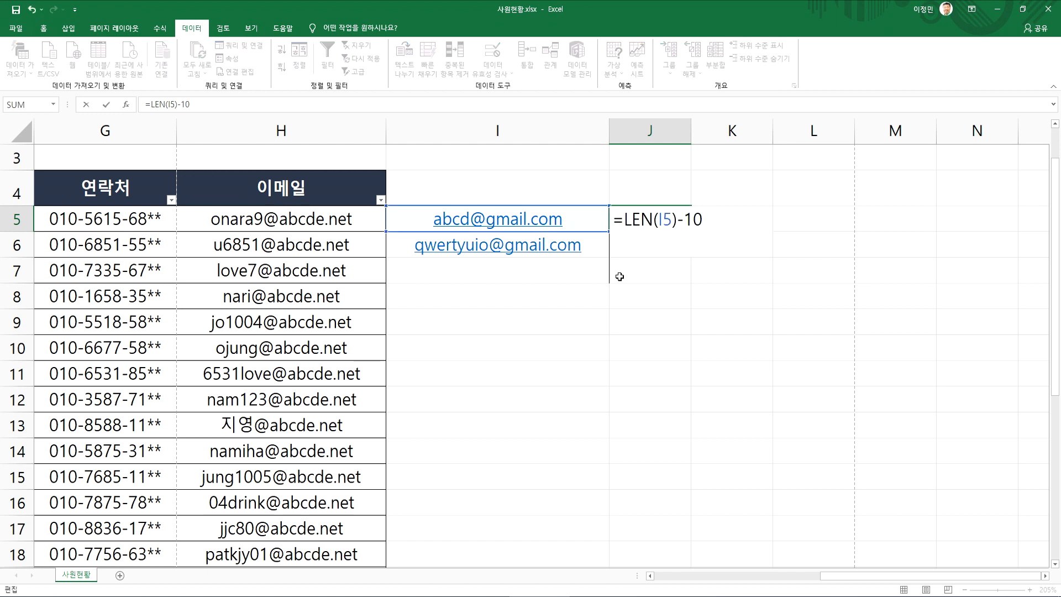
{"action": "key", "text": "Return"}
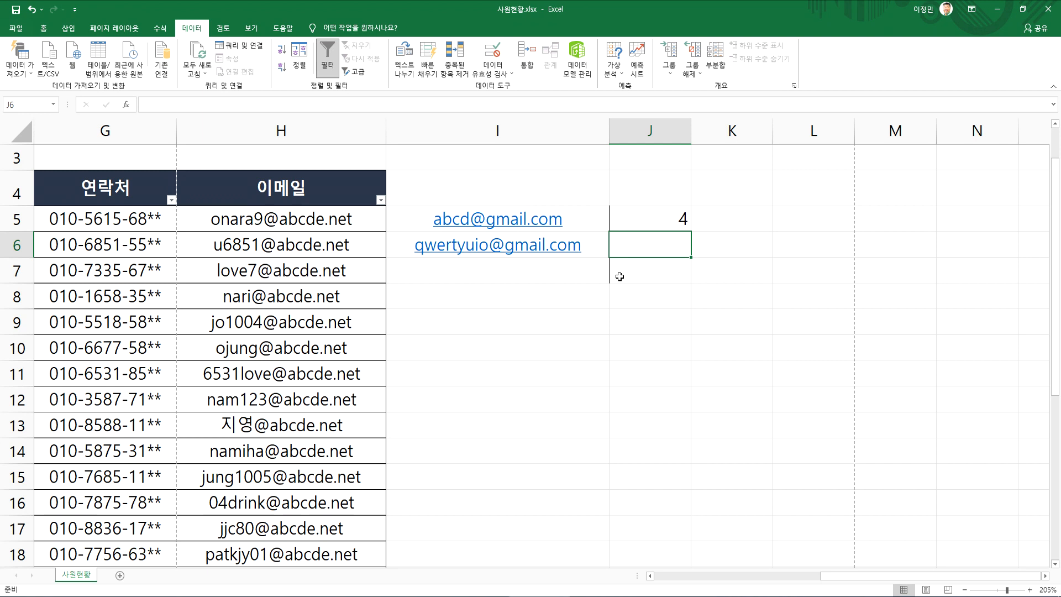
Wrap the J5 formula in LEFT so it reads =LEFT(I5,LEN(I5)-10) and extracts the account name
{"action": "key", "text": "Up"}
{"action": "key", "text": "F2"}
{"action": "key", "text": "Home"}
{"action": "key", "text": "Right"}
{"action": "key", "text": "Right"}
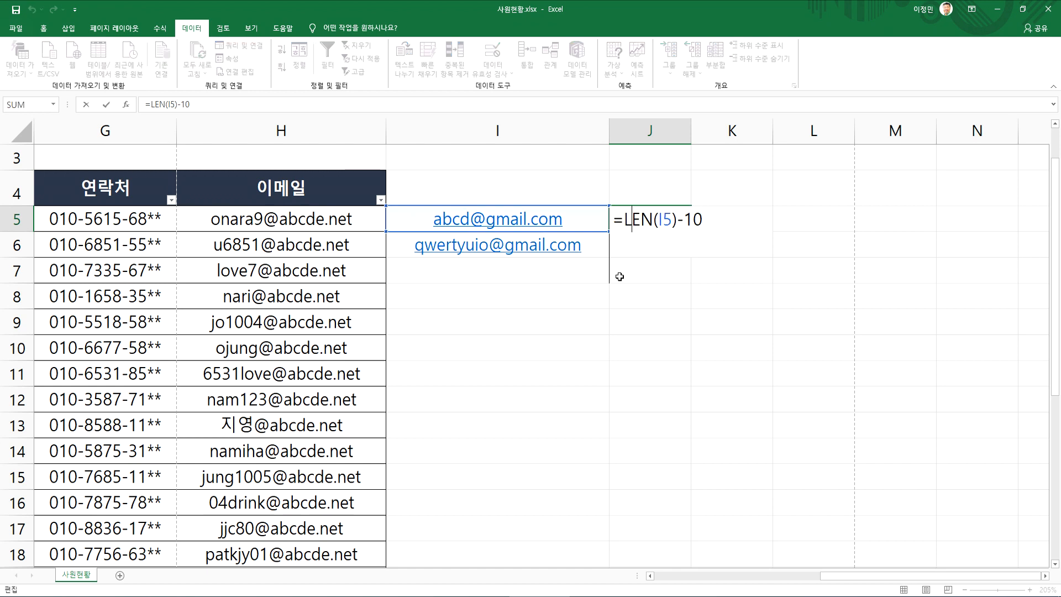
{"action": "type", "text": "left("}
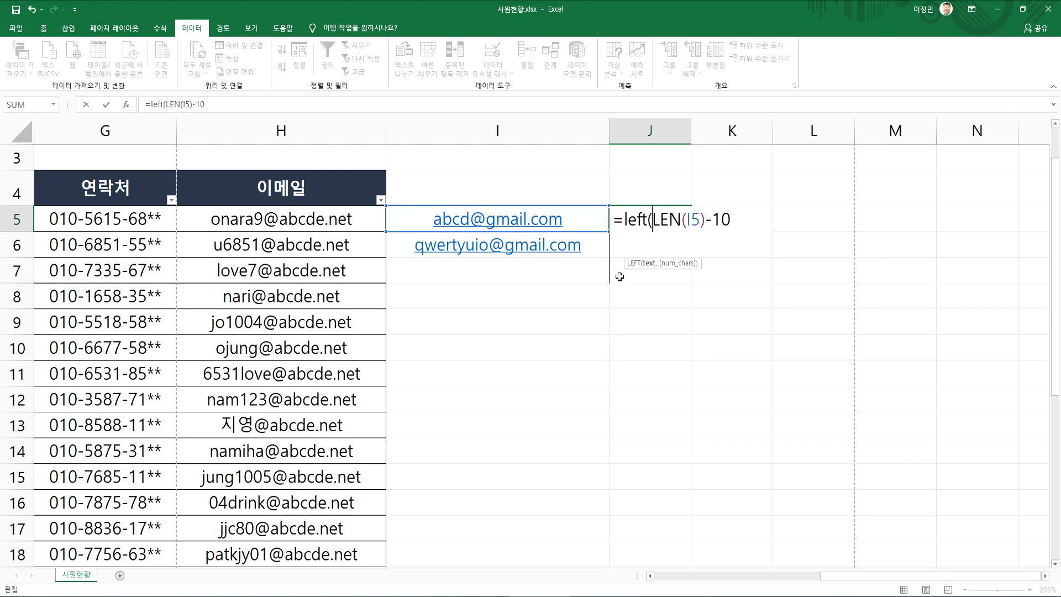
{"action": "key", "text": "Left"}
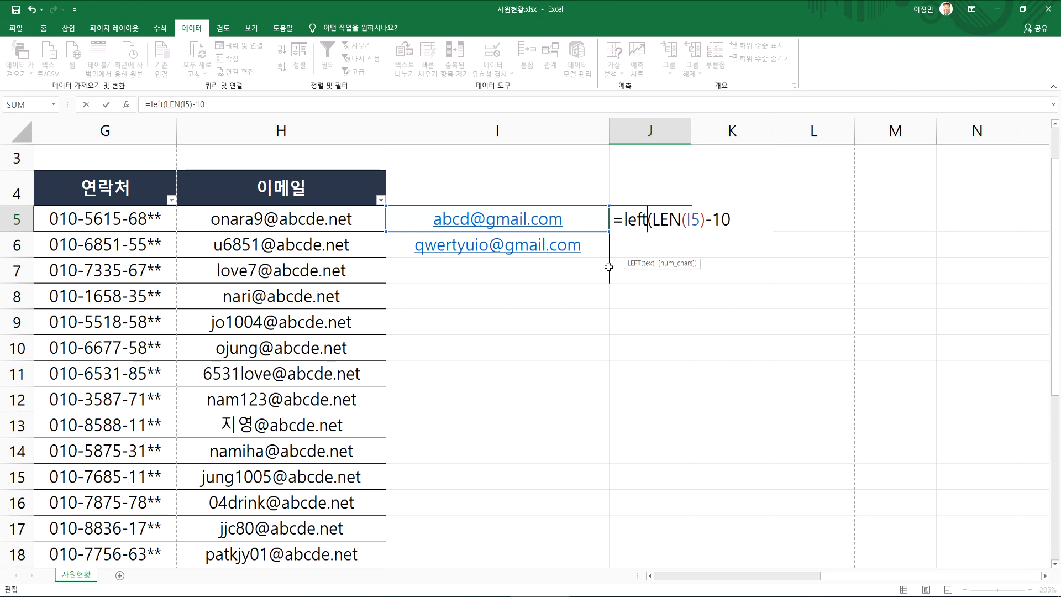
{"action": "left_click", "coordinate": [554, 219]}
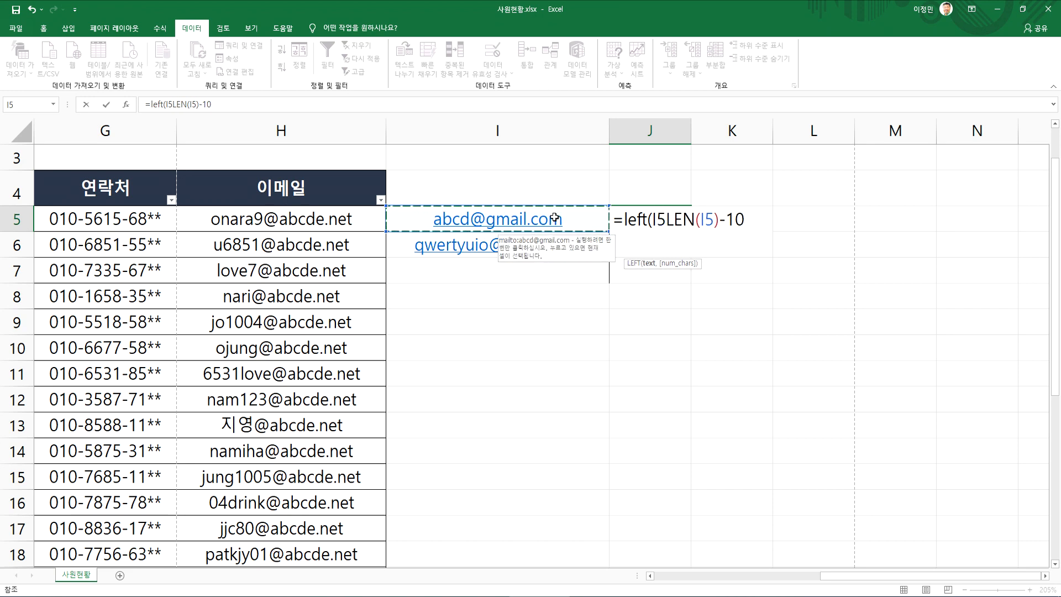
{"action": "type", "text": ","}
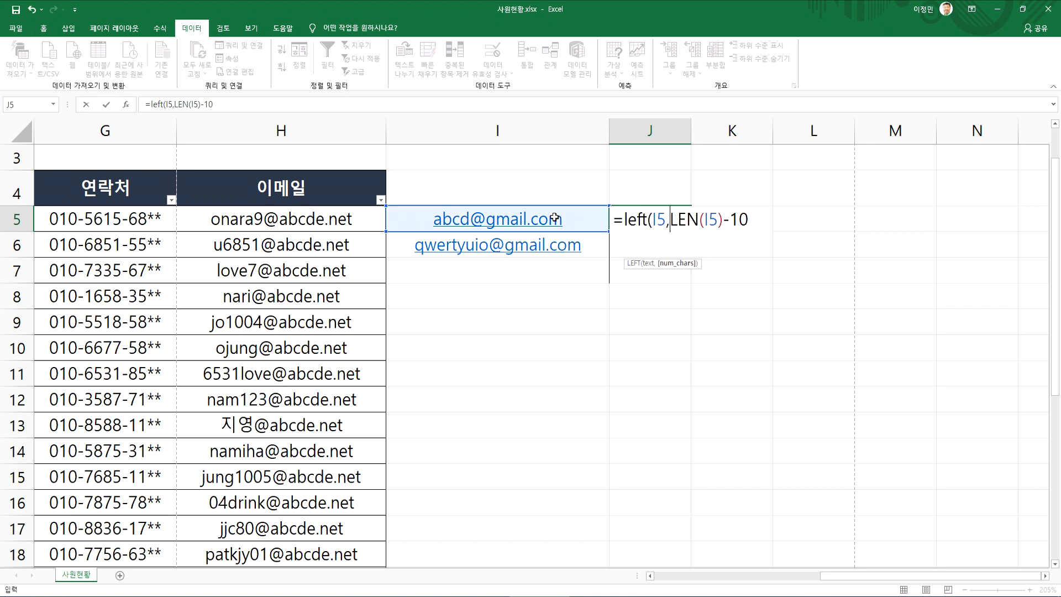
{"action": "left_click", "coordinate": [767, 217]}
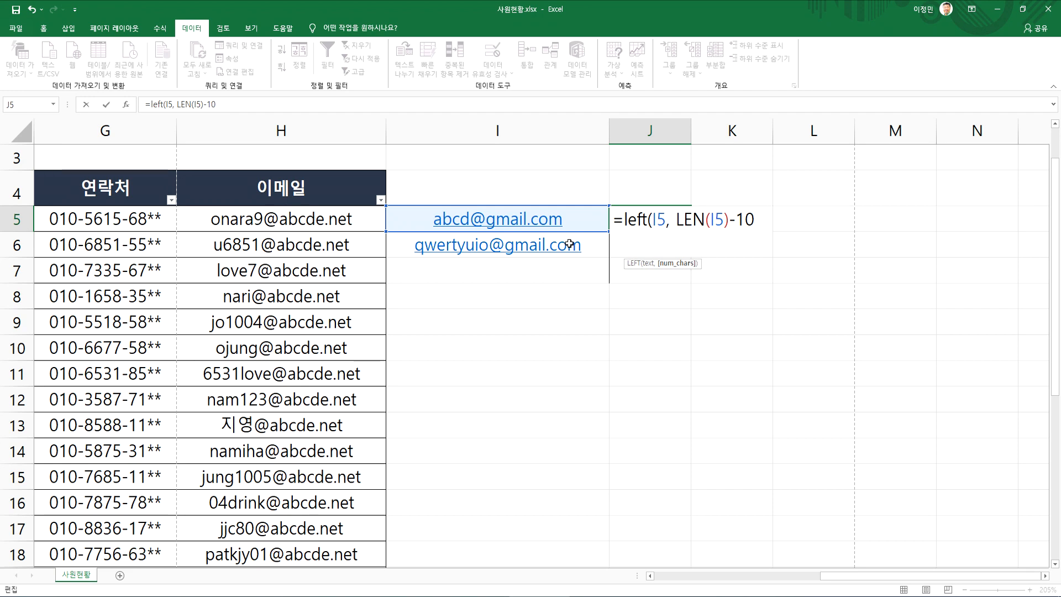
{"action": "key", "text": "Return"}
{"action": "key", "text": "Return"}
Copy the LEFT formula from J5 down to J6 and widen column J slightly
{"action": "left_click", "coordinate": [663, 228]}
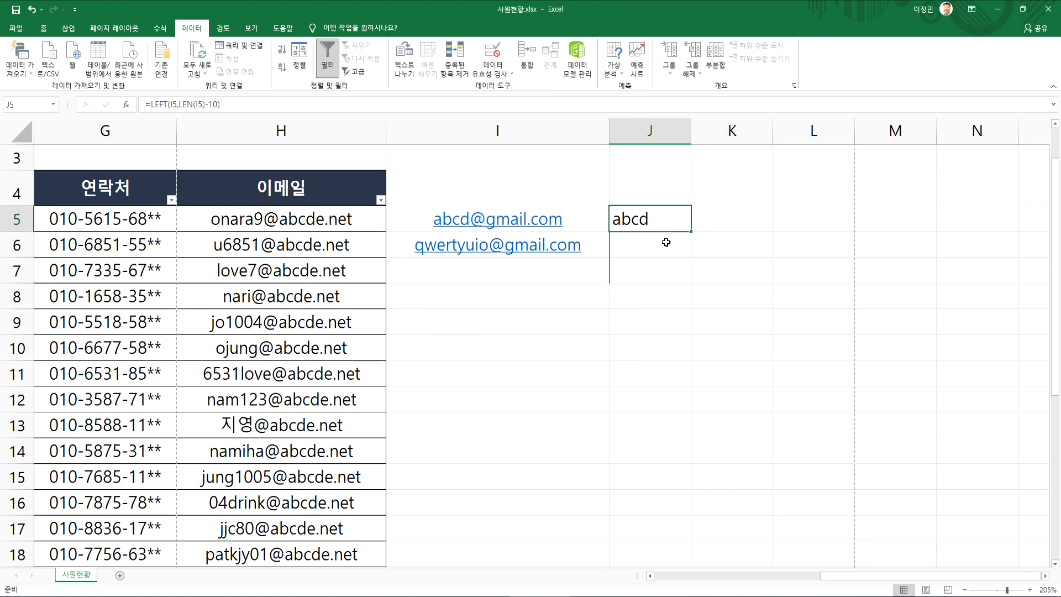
{"action": "left_click_drag", "start_coordinate": [690, 231], "coordinate": [692, 256]}
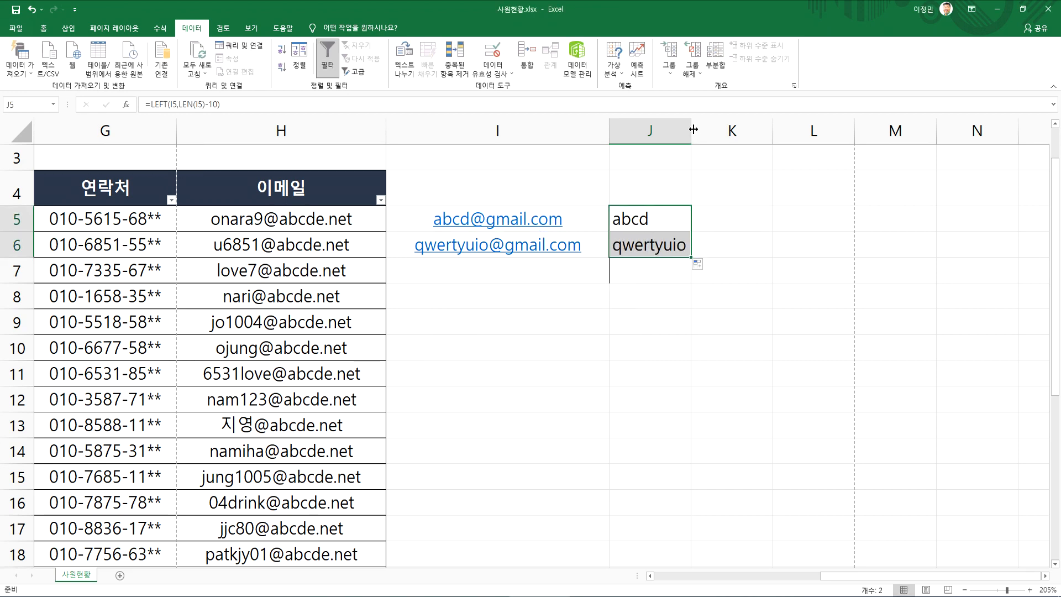
{"action": "left_click_drag", "start_coordinate": [691, 131], "coordinate": [698, 131]}
Examine the nested LEFT formula in J5, focusing on its LEN(I5)-10 argument
{"action": "left_click", "coordinate": [676, 215]}
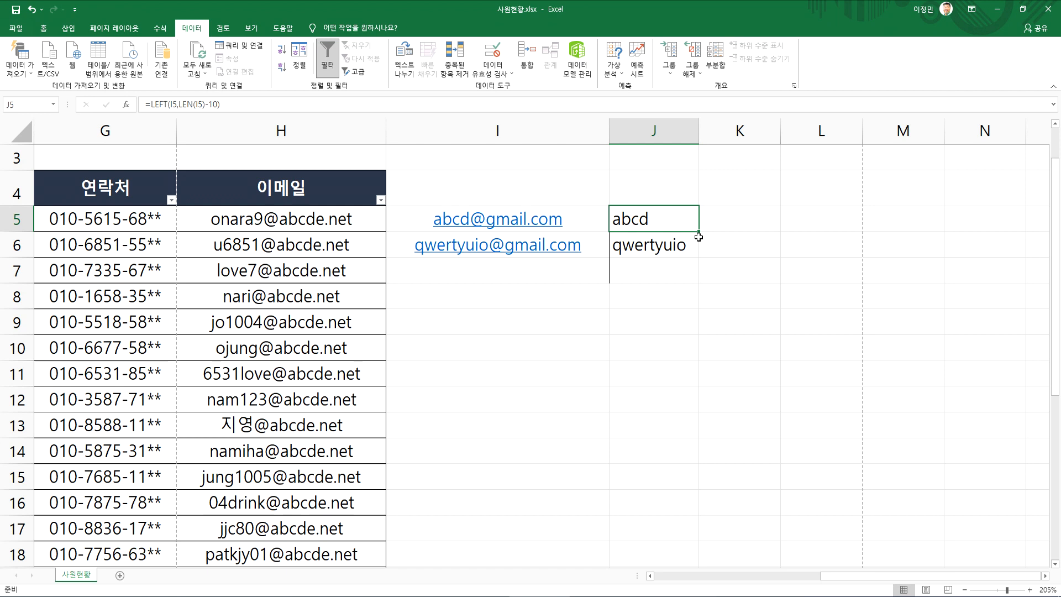
{"action": "key", "text": "F2"}
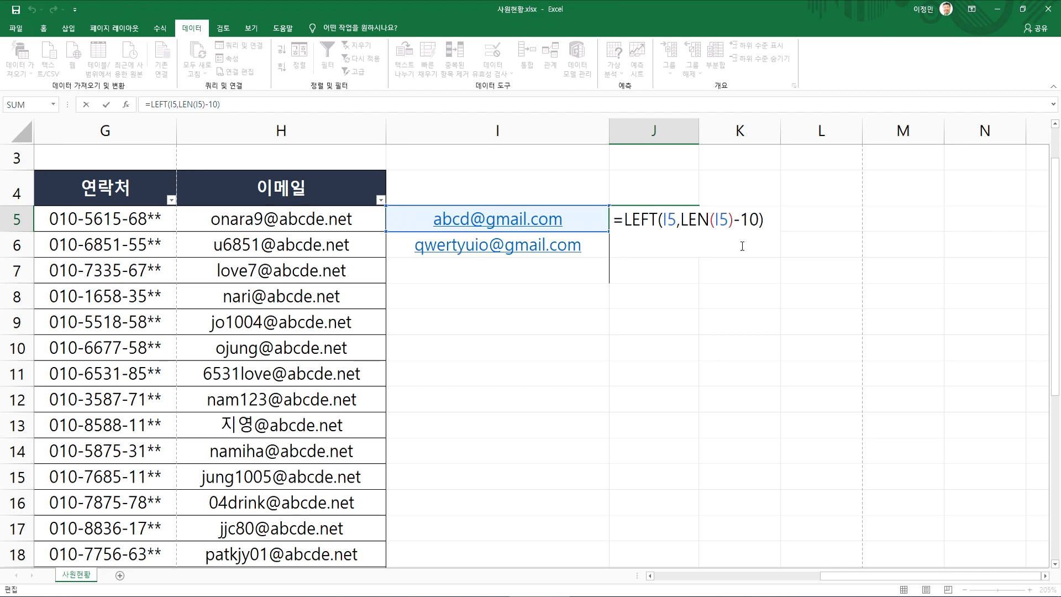
{"action": "key", "text": "ctrl+Return"}
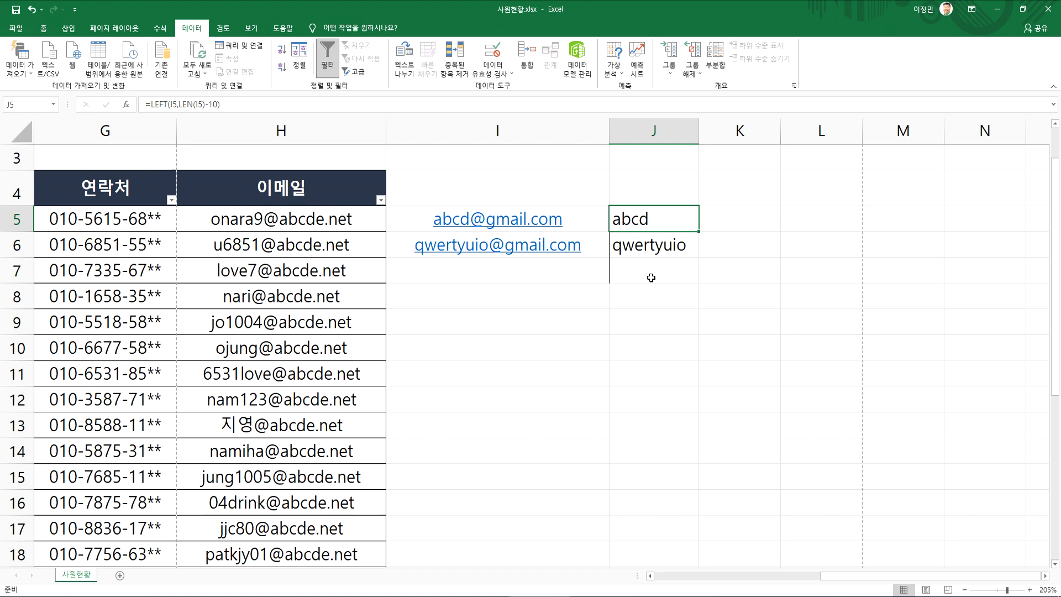
{"action": "double_click", "coordinate": [645, 218]}
{"action": "left_click_drag", "start_coordinate": [682, 220], "coordinate": [734, 222]}
{"action": "left_click", "coordinate": [720, 222]}
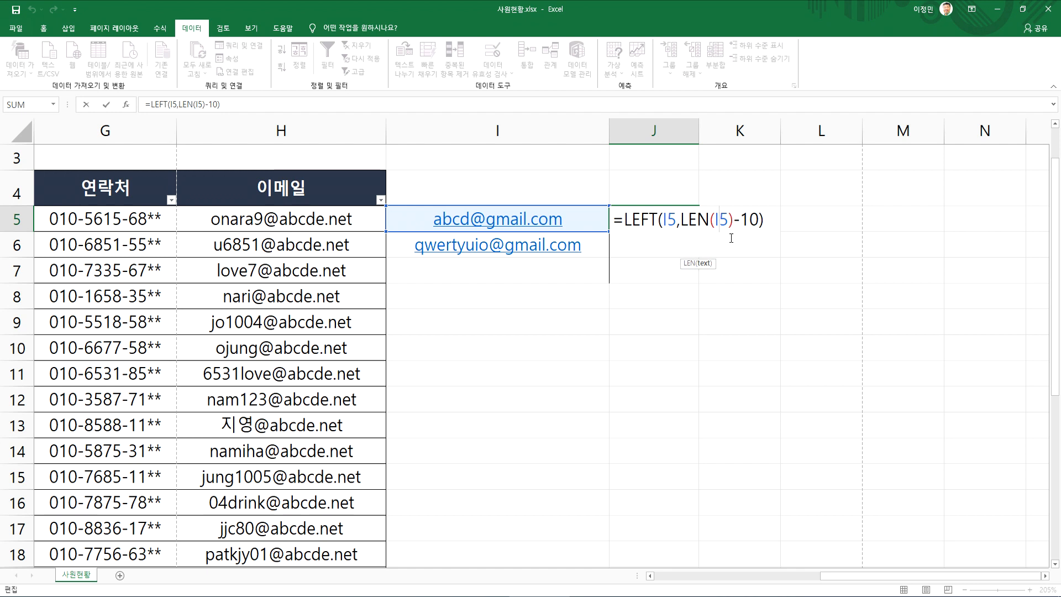
Reduce the J5 formula to a plain LEN of I5 and copy it down to J6
{"action": "left_click_drag", "start_coordinate": [681, 219], "coordinate": [748, 217]}
{"action": "key", "text": "BackSpace"}
{"action": "key", "text": "BackSpace"}
{"action": "key", "text": "Return"}
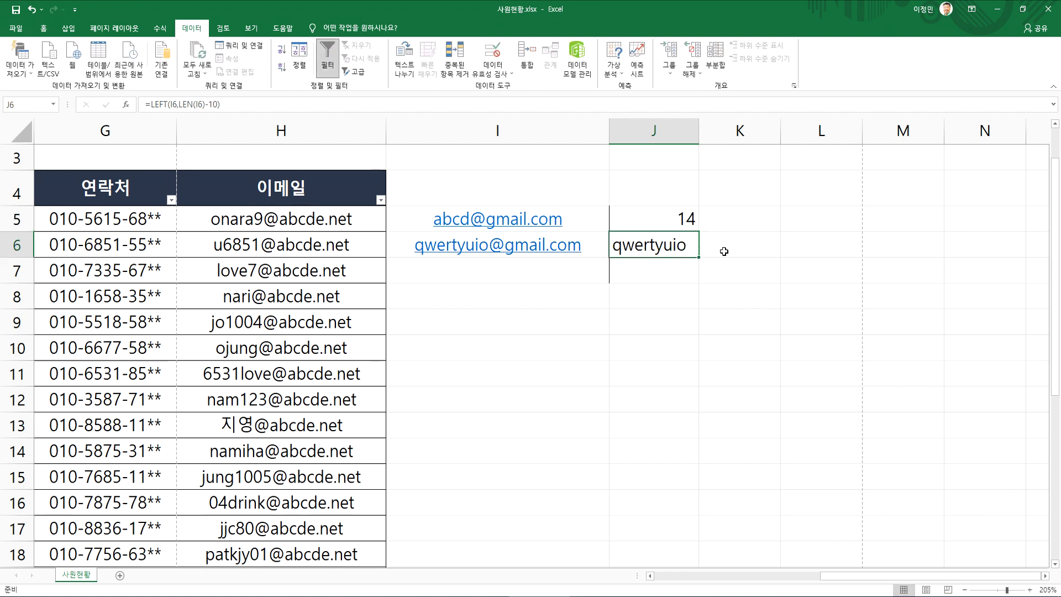
{"action": "left_click", "coordinate": [693, 225]}
{"action": "left_click_drag", "start_coordinate": [699, 234], "coordinate": [699, 257]}
Enter the formula =J5-10 in K5 to get the account name's length
{"action": "left_click", "coordinate": [729, 222]}
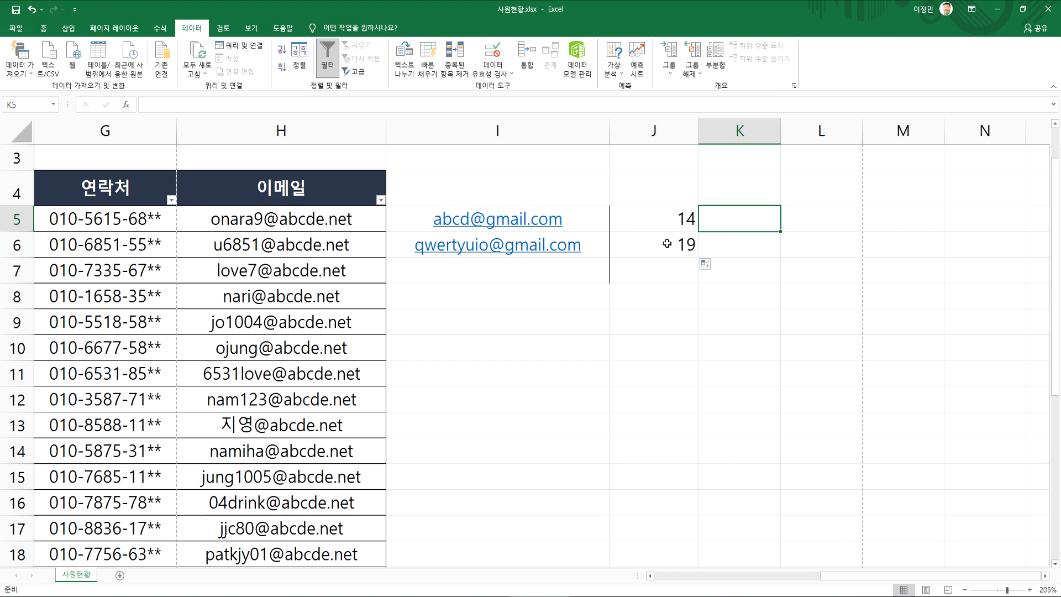
{"action": "type", "text": "="}
{"action": "left_click", "coordinate": [659, 211]}
{"action": "type", "text": "10"}
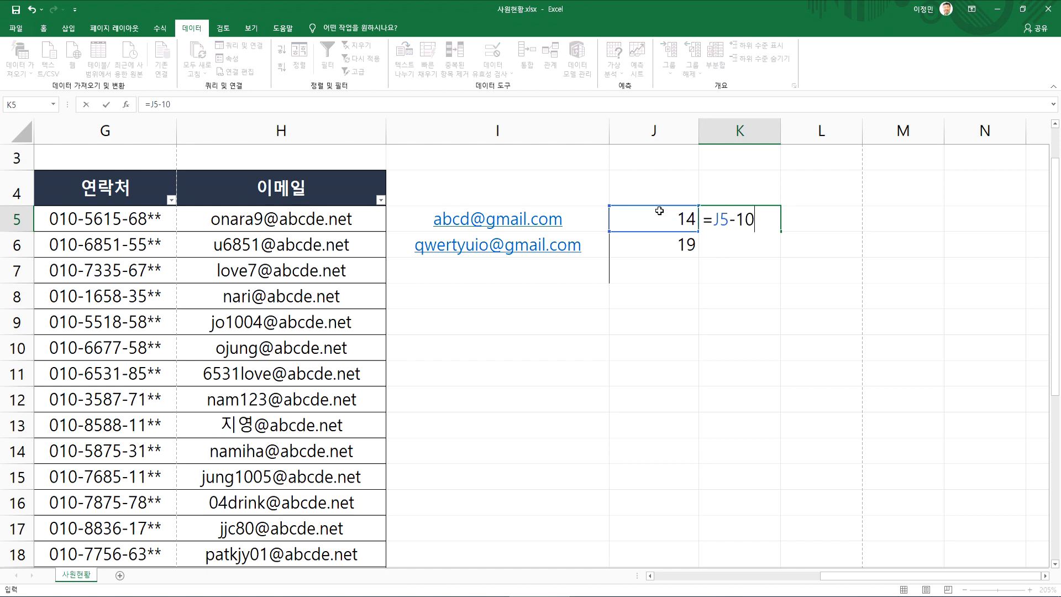
{"action": "key", "text": "Return"}
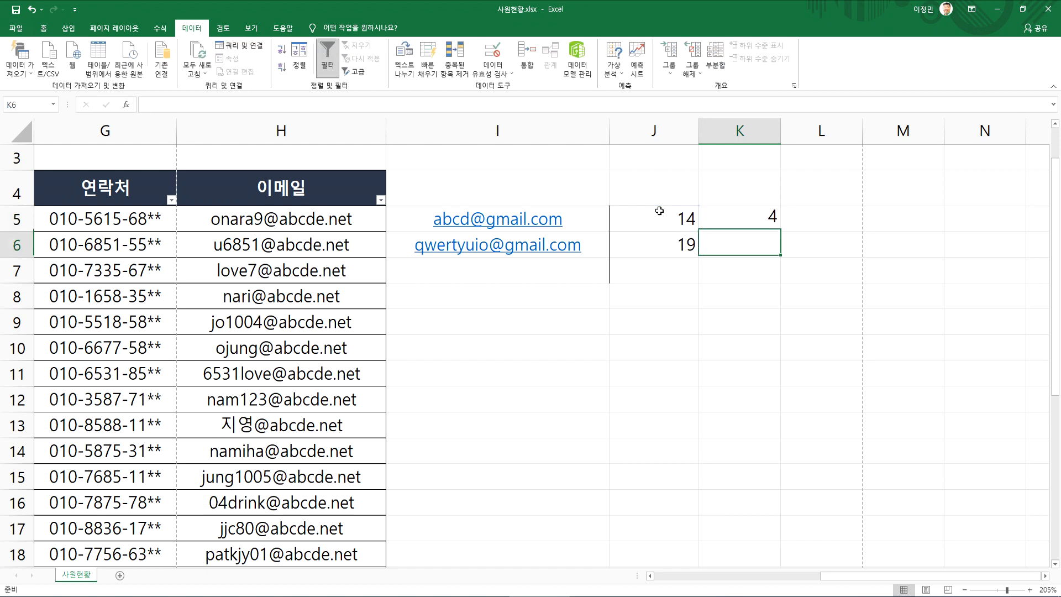
{"action": "left_click", "coordinate": [474, 222]}
{"action": "key", "text": "Escape"}
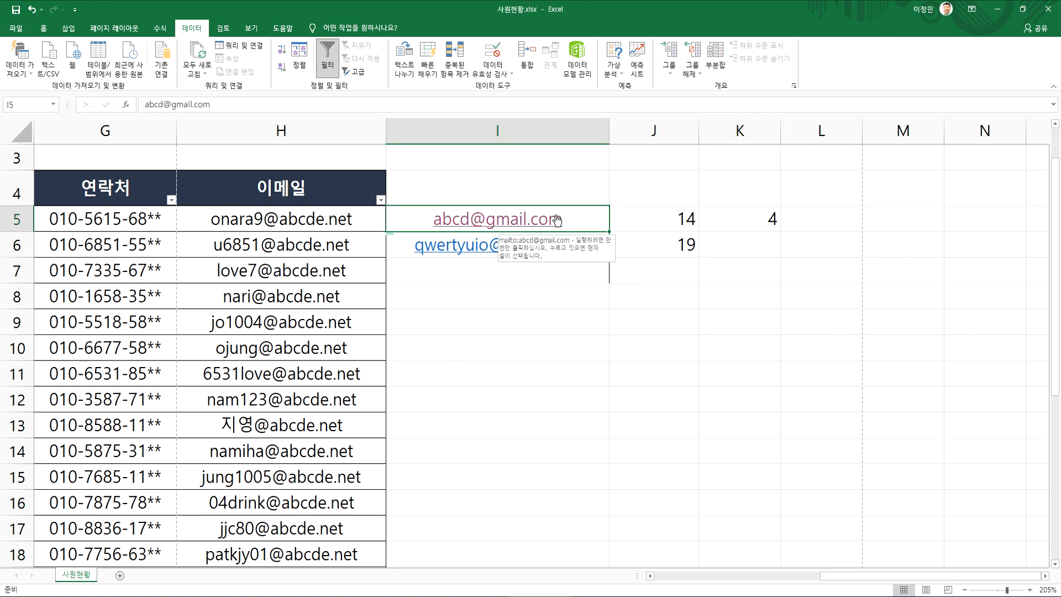
Copy the K5 subtraction formula down to K6
{"action": "left_click", "coordinate": [766, 222]}
{"action": "left_click_drag", "start_coordinate": [783, 230], "coordinate": [774, 252]}
{"action": "left_click", "coordinate": [749, 245]}
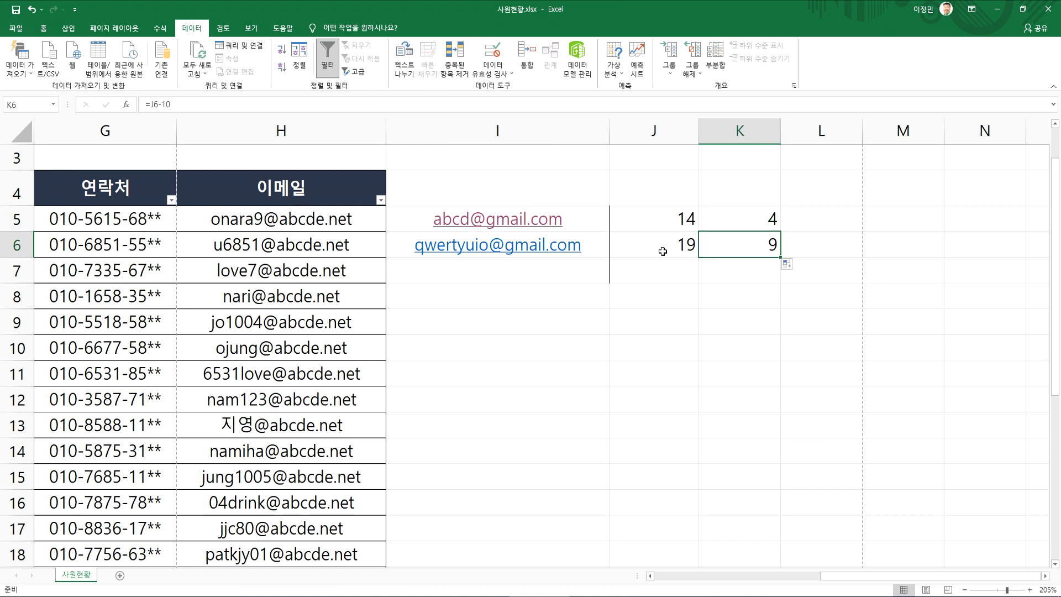
Highlight the account name part of the address in I6 for checking, leaving the cell's text as it is
{"action": "left_click", "coordinate": [416, 246]}
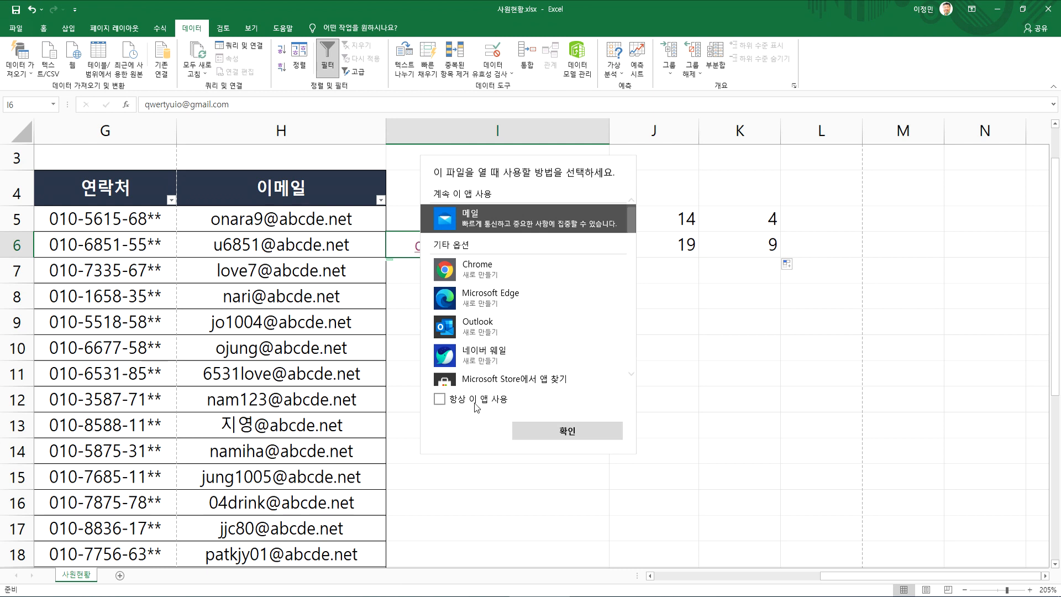
{"action": "left_click", "coordinate": [488, 491]}
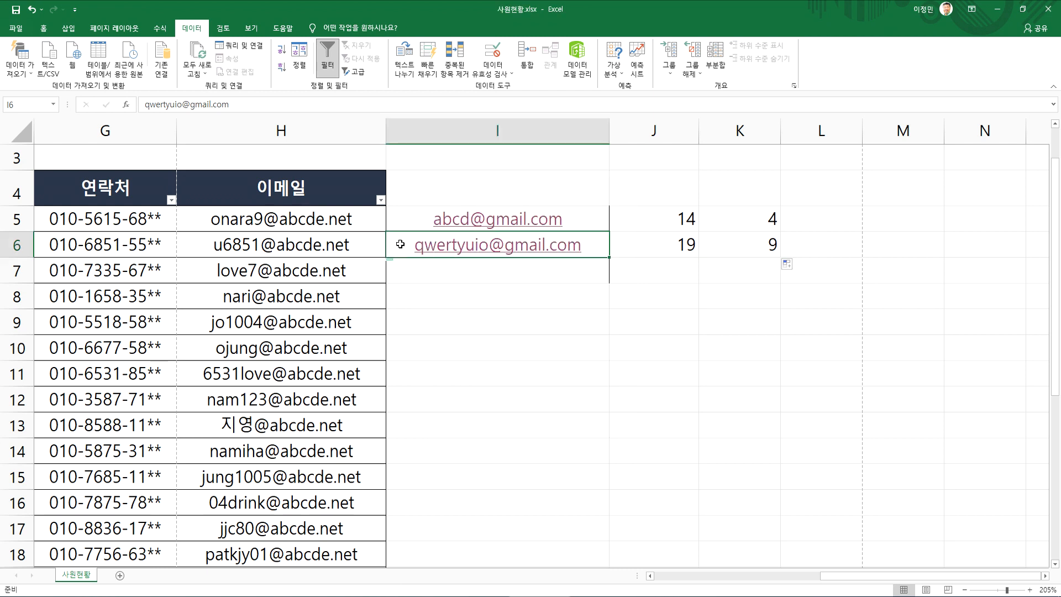
{"action": "key", "text": "F2"}
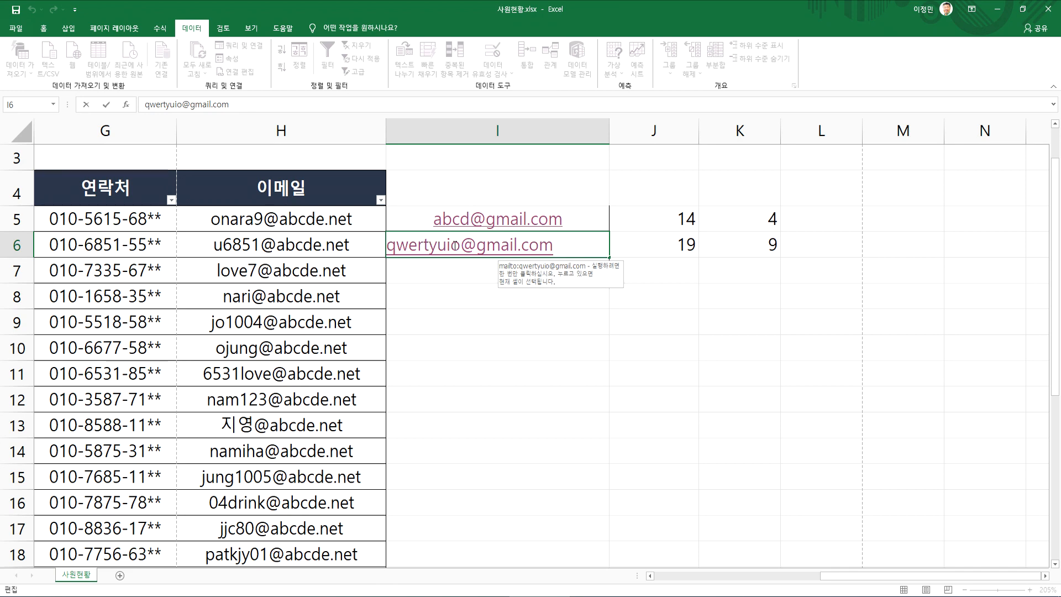
{"action": "left_click_drag", "start_coordinate": [461, 245], "coordinate": [378, 245]}
{"action": "key", "text": "Escape"}
Enter the formula =LEFT(I5,K5) in L5 to extract the account name from the sample address
{"action": "left_click", "coordinate": [818, 222]}
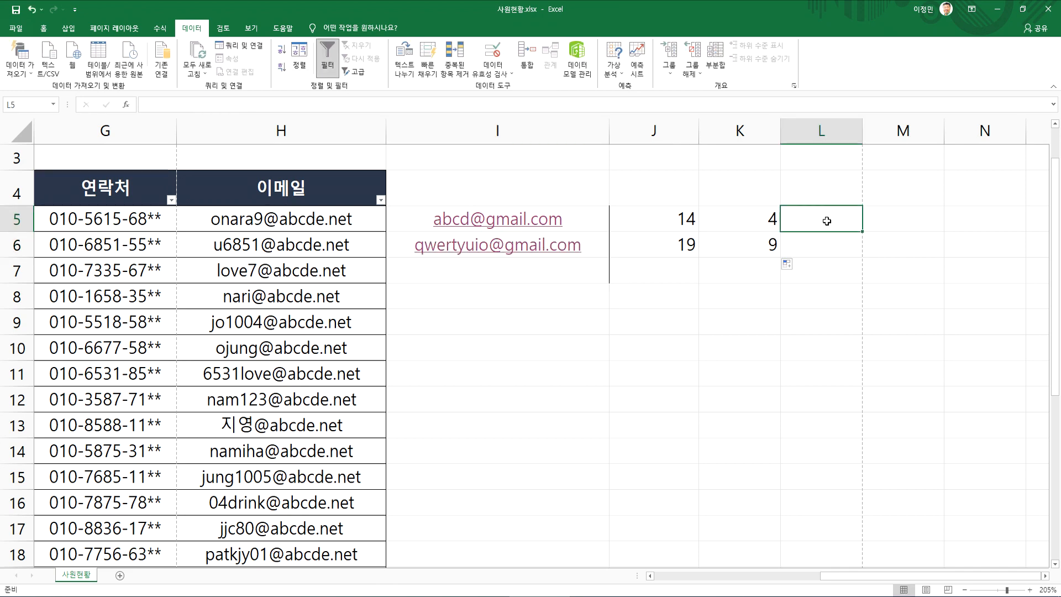
{"action": "type", "text": "=left("}
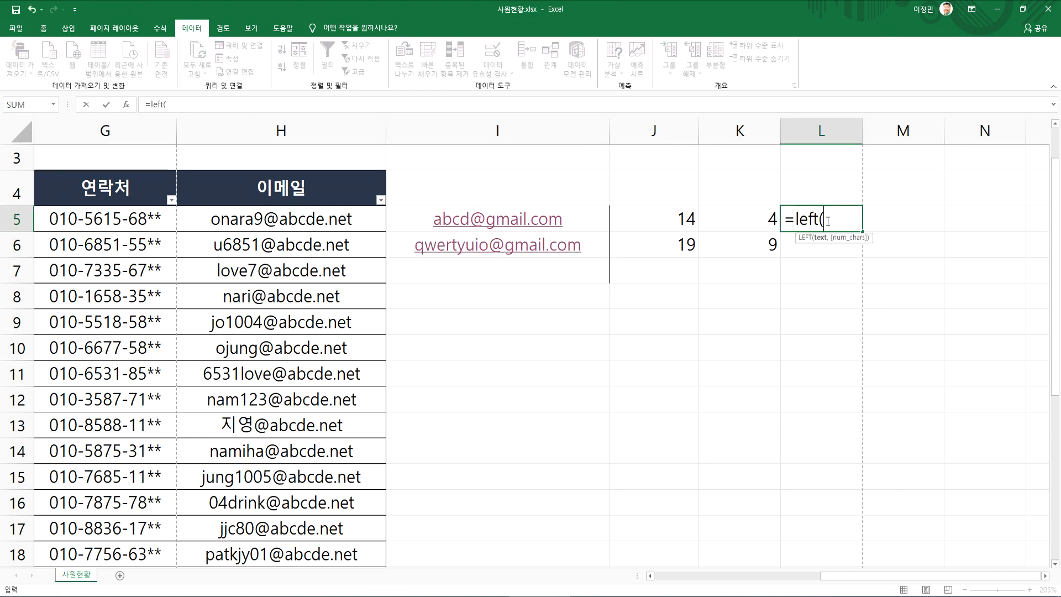
{"action": "left_click", "coordinate": [522, 226]}
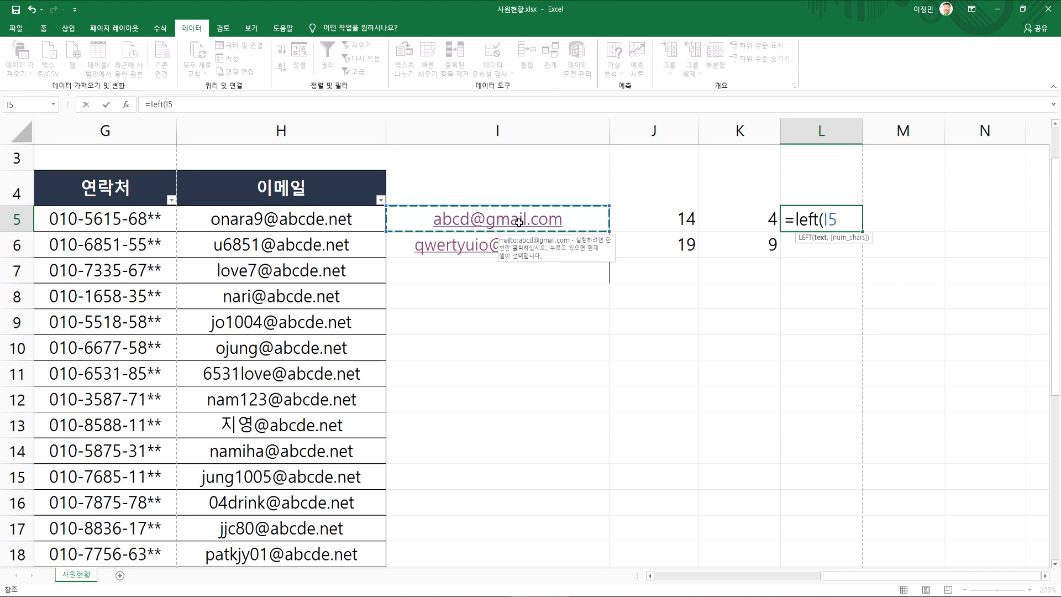
{"action": "type", "text": ","}
{"action": "left_click", "coordinate": [749, 219]}
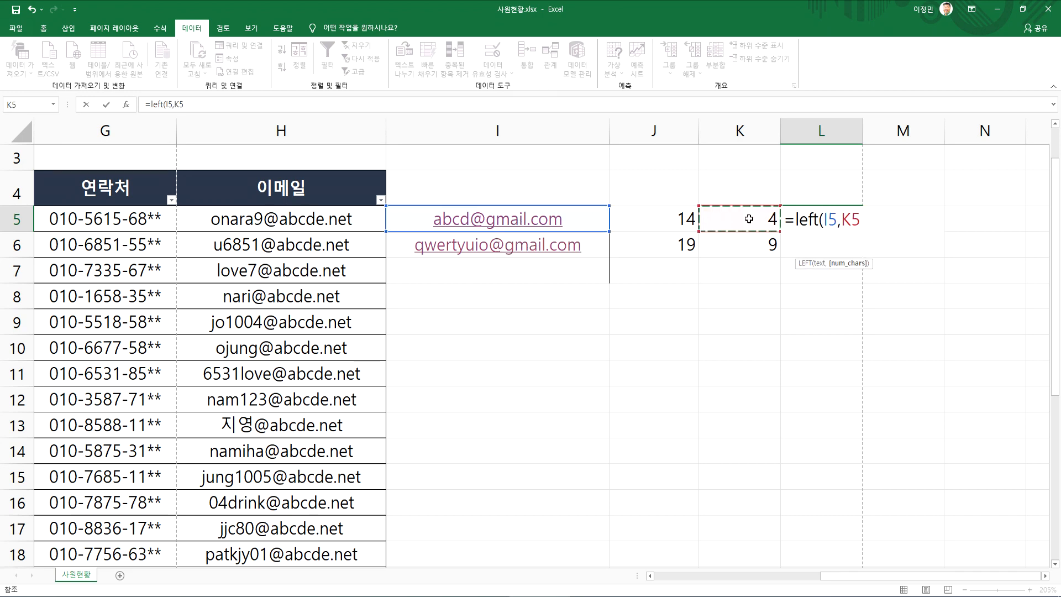
{"action": "key", "text": "Return"}
Copy the L5 LEFT formula down to L6 and widen column L to fit the names
{"action": "left_click", "coordinate": [829, 219]}
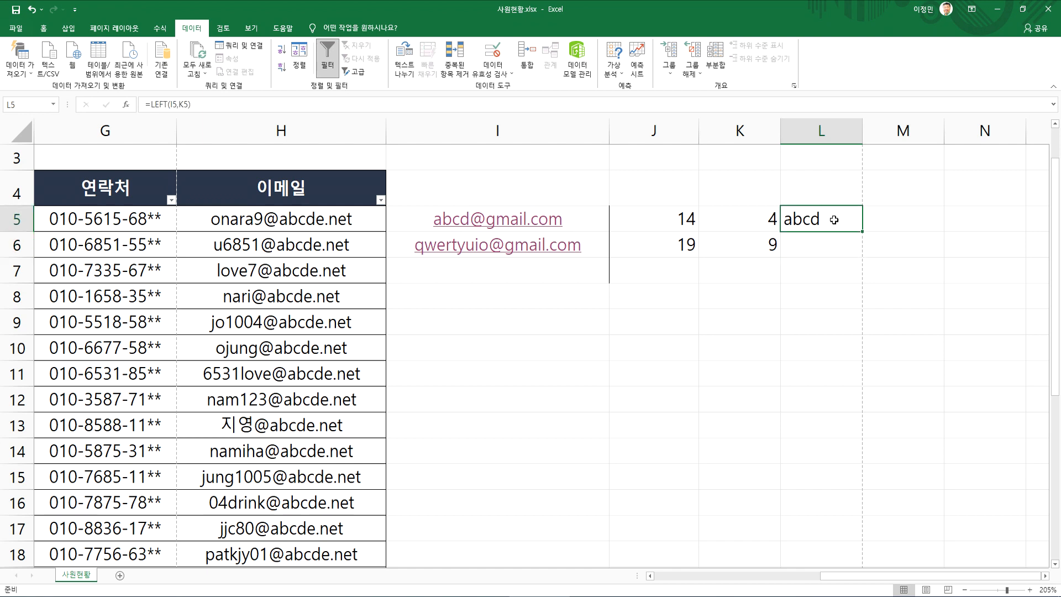
{"action": "left_click_drag", "start_coordinate": [862, 231], "coordinate": [863, 255]}
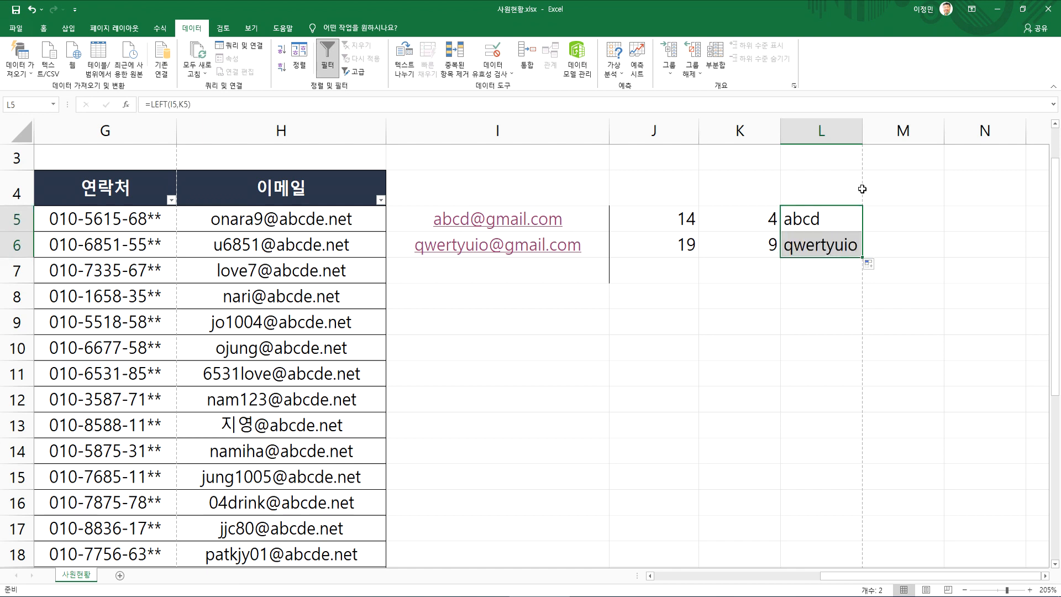
{"action": "left_click_drag", "start_coordinate": [863, 131], "coordinate": [889, 131]}
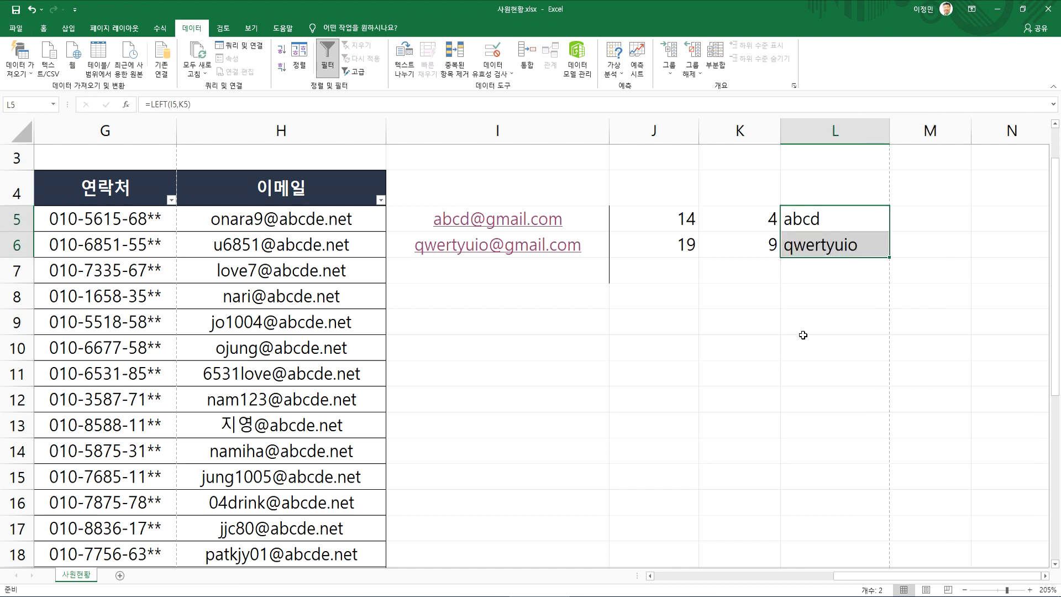
Review the formulas in J5, K5 and L5 one after another, leaving them unedited
{"action": "left_click", "coordinate": [663, 220]}
{"action": "left_click", "coordinate": [790, 219]}
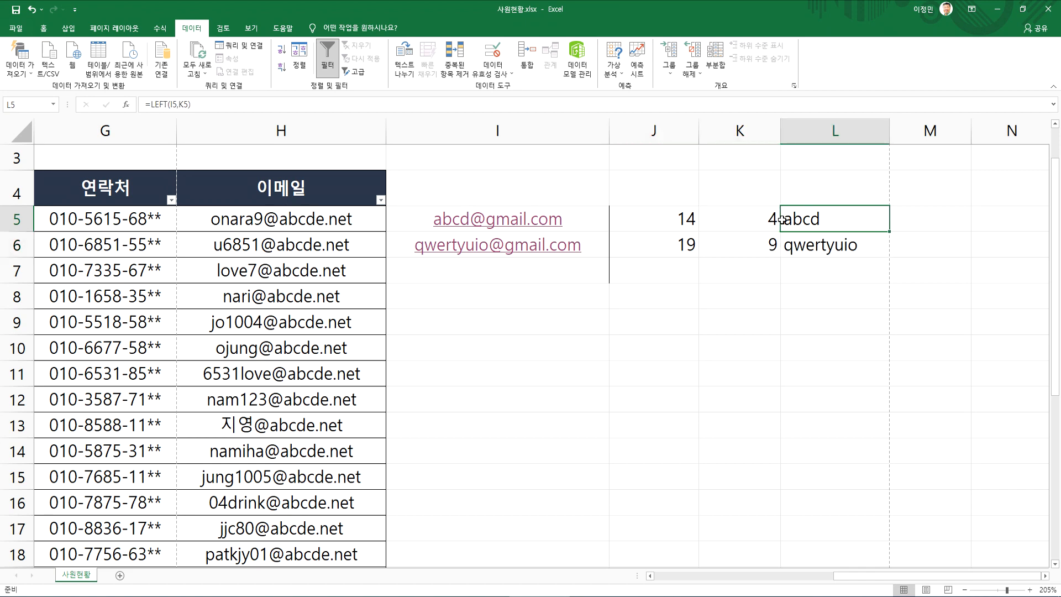
{"action": "left_click", "coordinate": [672, 219]}
{"action": "double_click", "coordinate": [673, 221]}
{"action": "key", "text": "Escape"}
{"action": "double_click", "coordinate": [729, 220]}
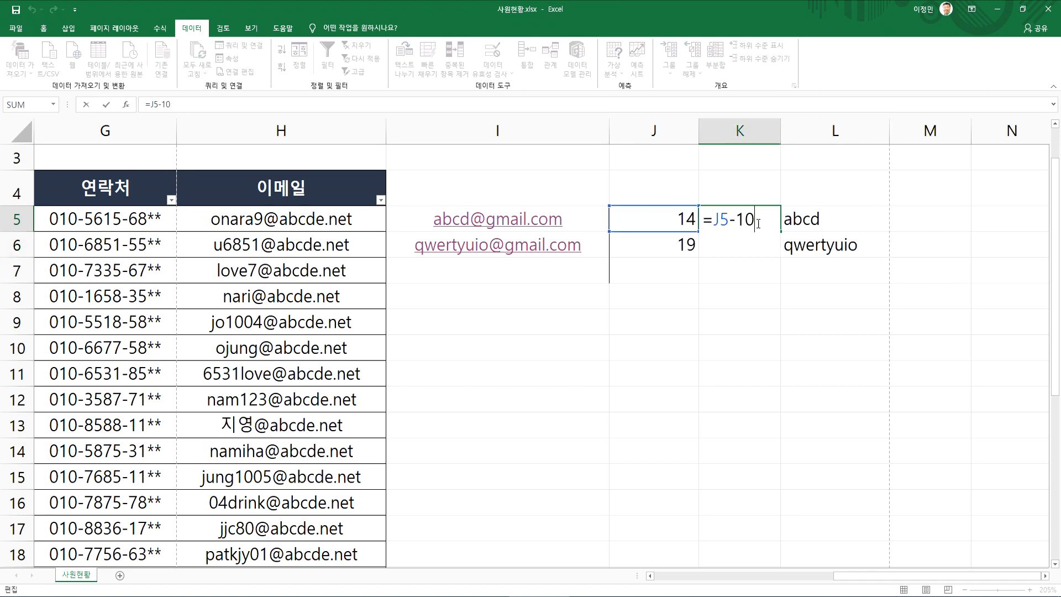
{"action": "key", "text": "Escape"}
{"action": "double_click", "coordinate": [817, 219]}
{"action": "key", "text": "Escape"}
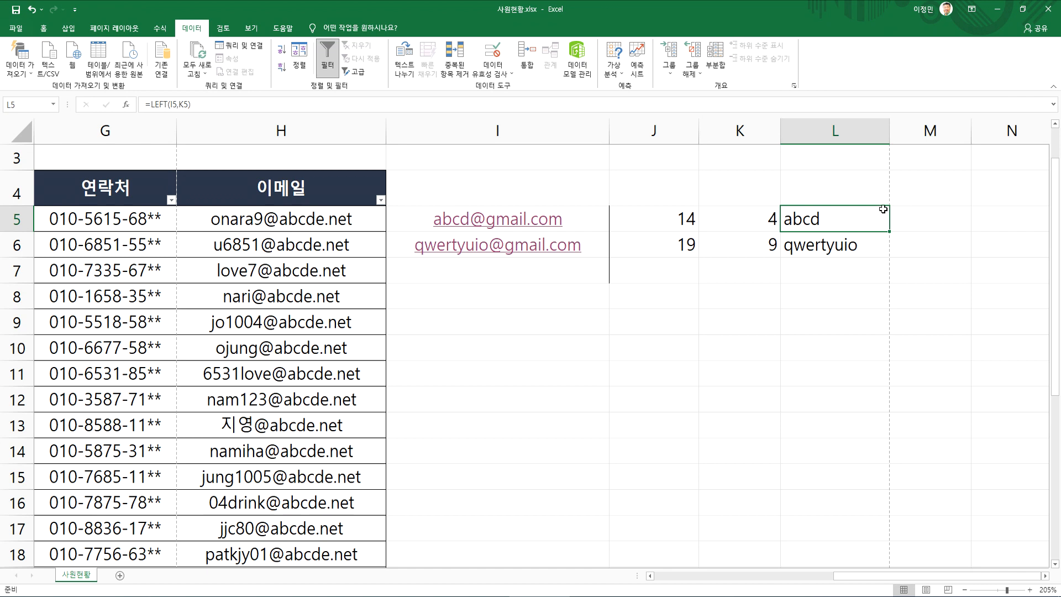
Delete columns I through M with the sample addresses and formulas, and return to the start of the row
{"action": "left_click", "coordinate": [590, 313]}
{"action": "left_click_drag", "start_coordinate": [494, 130], "coordinate": [930, 130]}
{"action": "right_click", "coordinate": [717, 194]}
{"action": "left_click", "coordinate": [745, 285]}
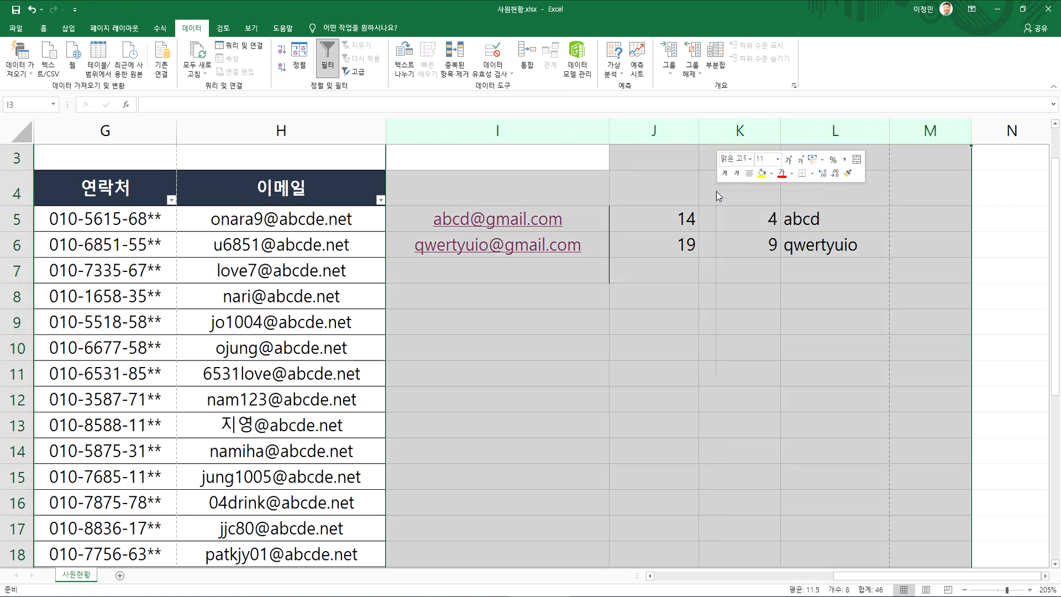
{"action": "left_click", "coordinate": [481, 289]}
{"action": "key", "text": "Home"}
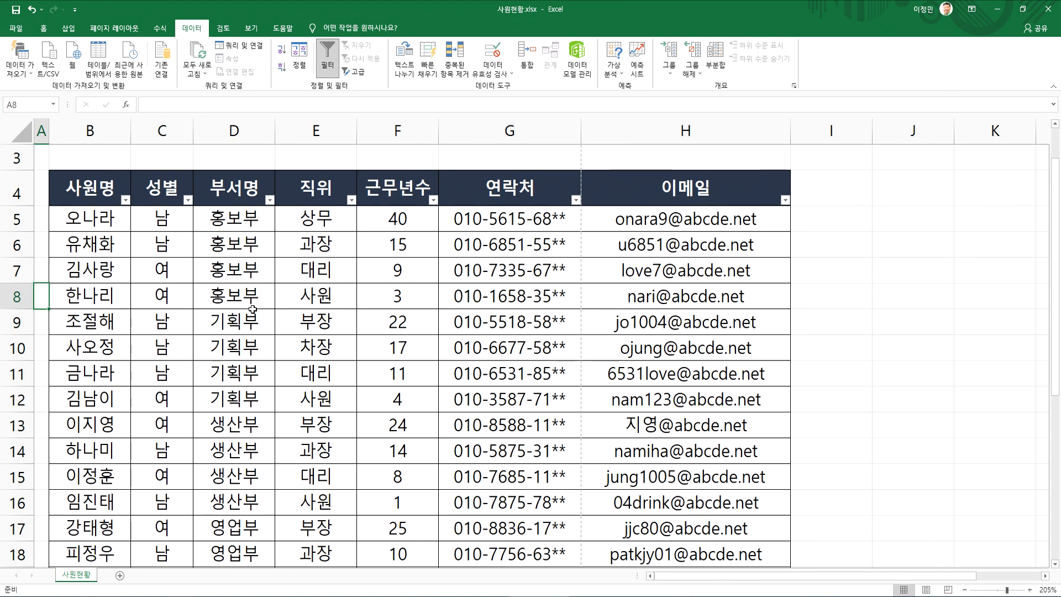
Enter the contact number from G5 into I5 without its hyphens
{"action": "scroll", "coordinate": [234, 306], "scroll_direction": "down", "scroll_amount": 2}
{"action": "scroll", "coordinate": [234, 306], "scroll_direction": "up", "scroll_amount": 3}
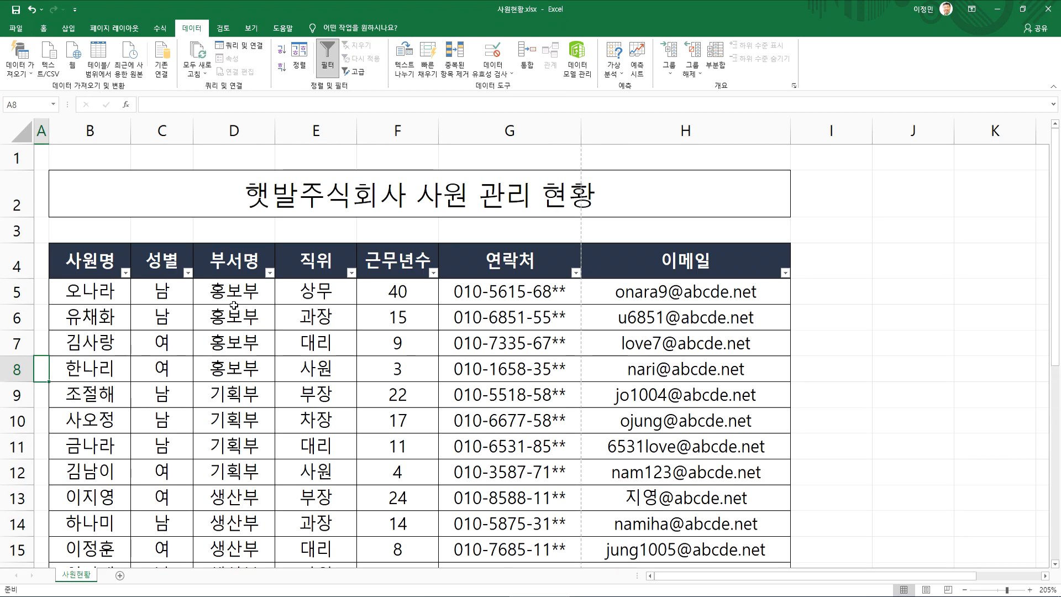
{"action": "scroll", "coordinate": [235, 308], "scroll_direction": "down", "scroll_amount": 2}
{"action": "scroll", "coordinate": [201, 305], "scroll_direction": "up", "scroll_amount": 2}
{"action": "left_click", "coordinate": [453, 290]}
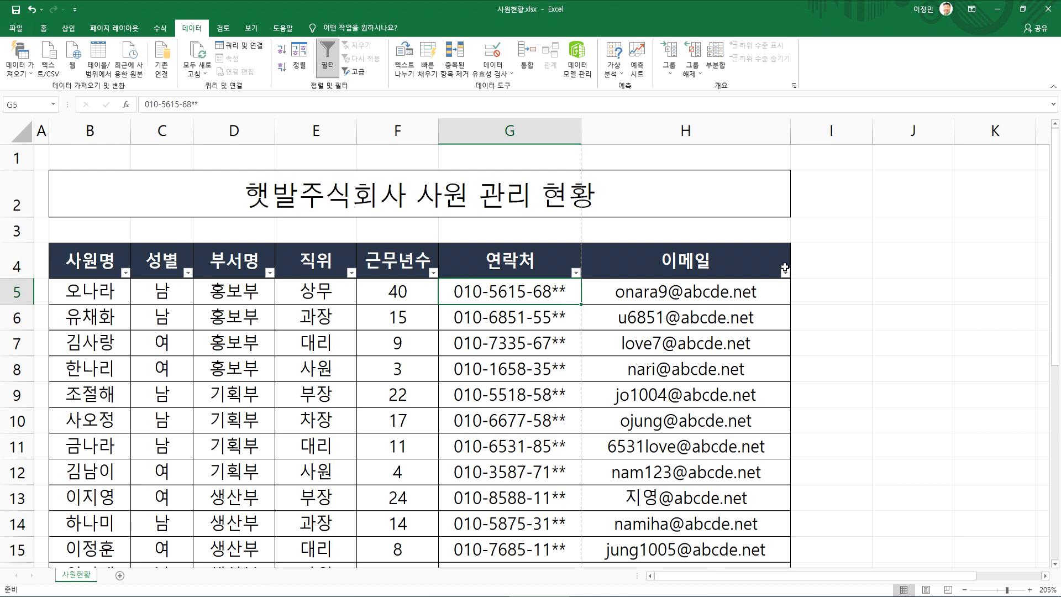
{"action": "left_click", "coordinate": [857, 291]}
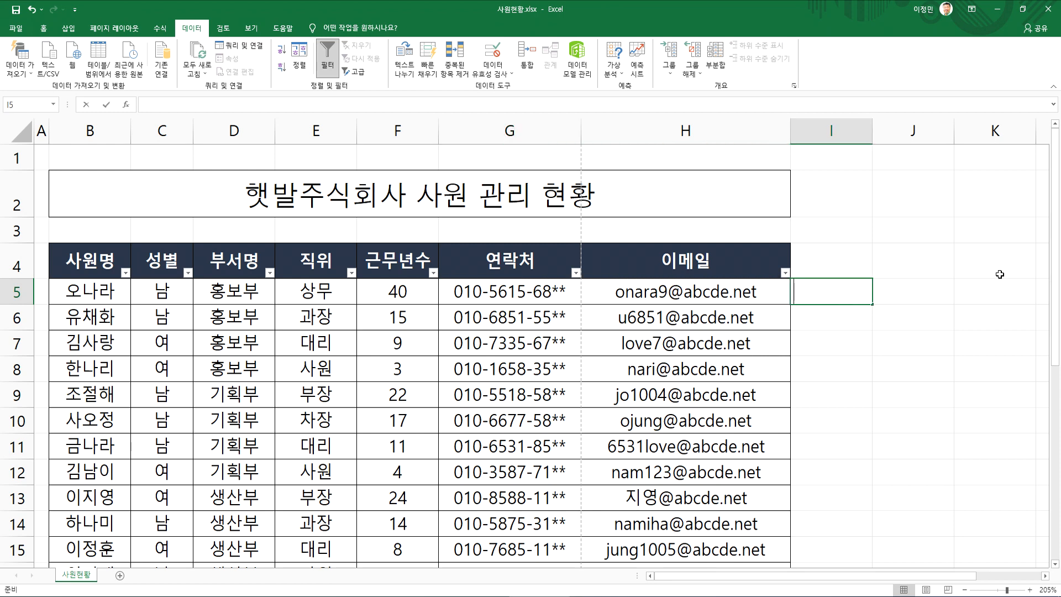
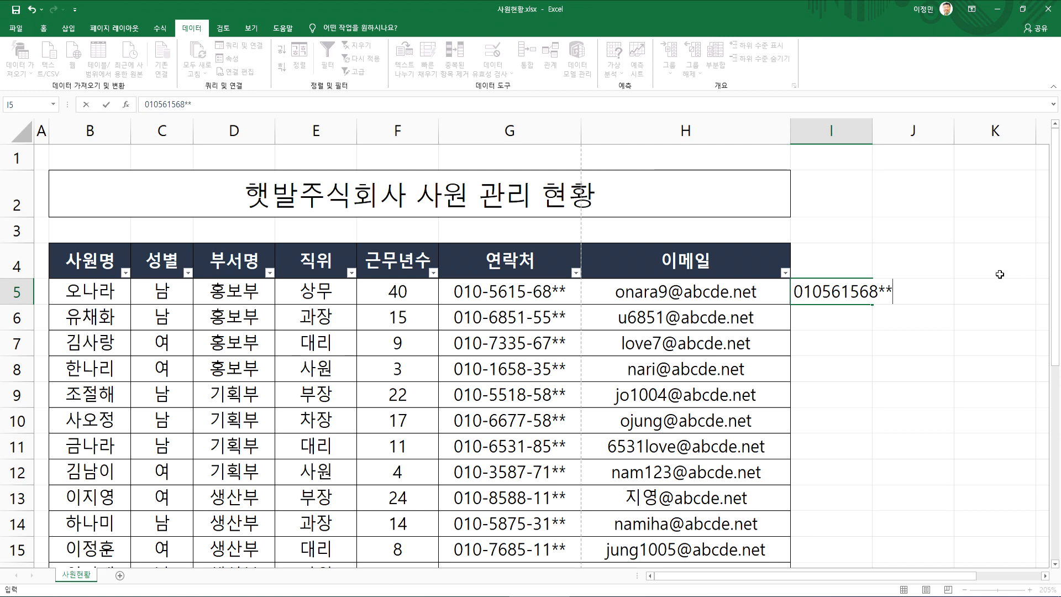
{"action": "key", "text": "Return"}
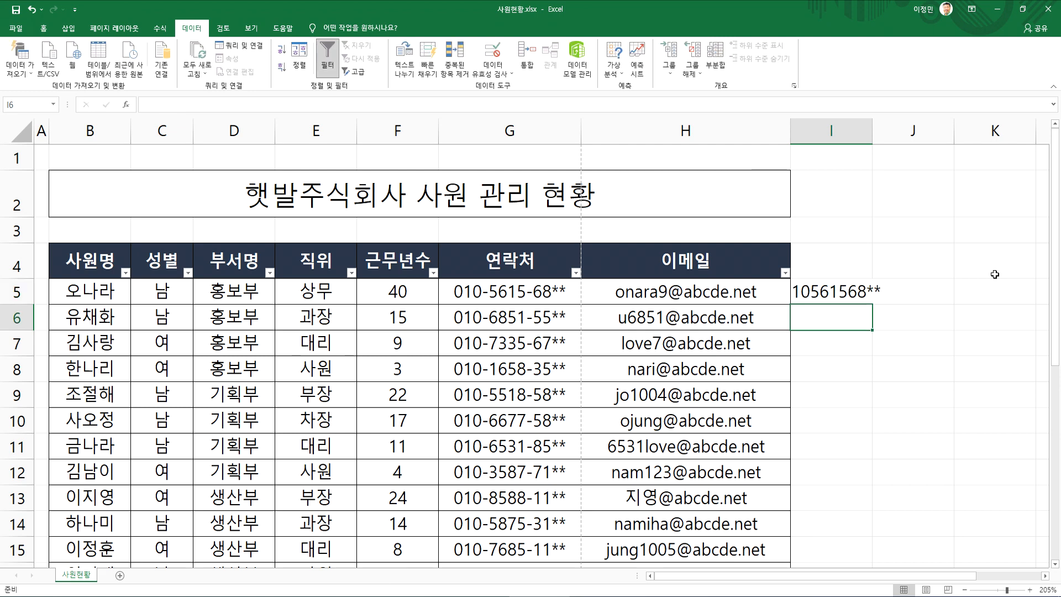
Widen column I so the number in I5 fits with some spare room
{"action": "double_click", "coordinate": [872, 130]}
{"action": "left_click", "coordinate": [817, 291]}
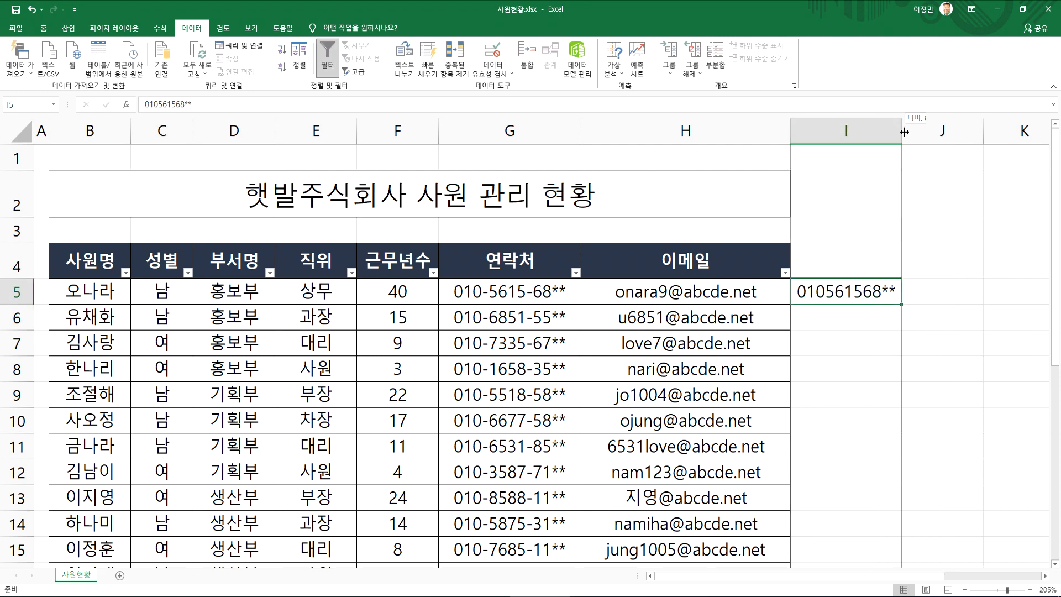
{"action": "left_click_drag", "start_coordinate": [902, 131], "coordinate": [923, 130]}
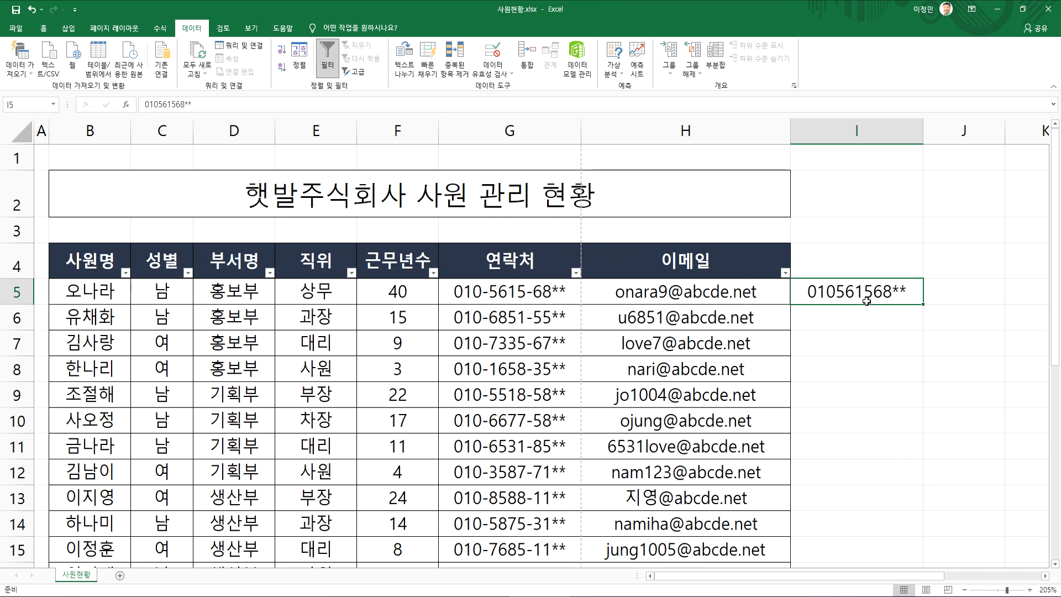
Highlight the part of the contact number after its prefix in G5 to compare it with I5, leaving the text as it is
{"action": "left_click", "coordinate": [490, 293]}
{"action": "double_click", "coordinate": [482, 292]}
{"action": "left_click_drag", "start_coordinate": [482, 292], "coordinate": [579, 293]}
{"action": "left_click", "coordinate": [820, 304]}
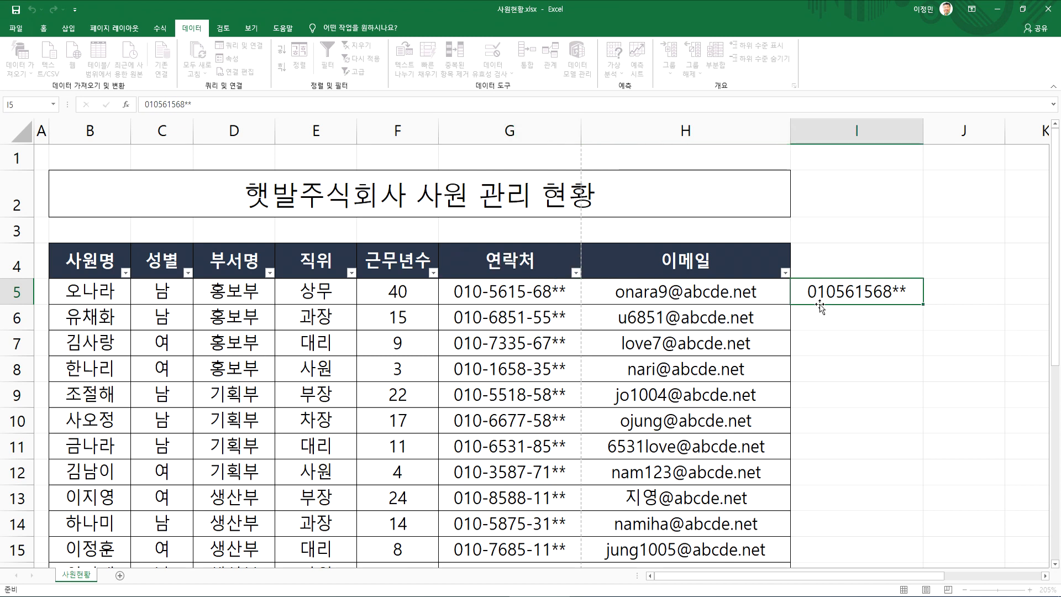
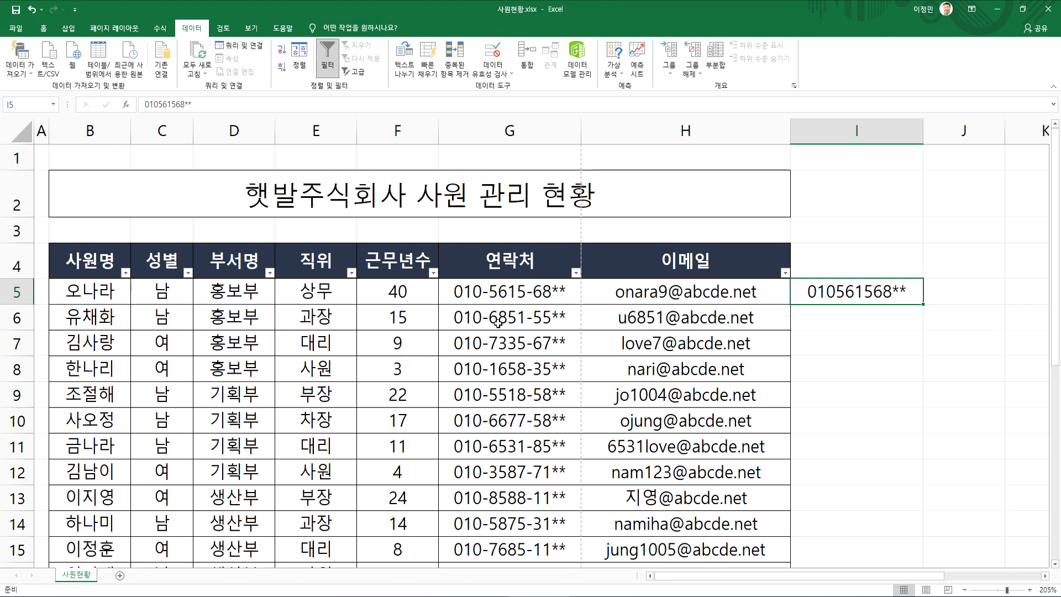
Widen column J and enter =LEFT(G5,3) in J5 to extract the first three characters of the contact number
{"action": "left_click", "coordinate": [470, 297]}
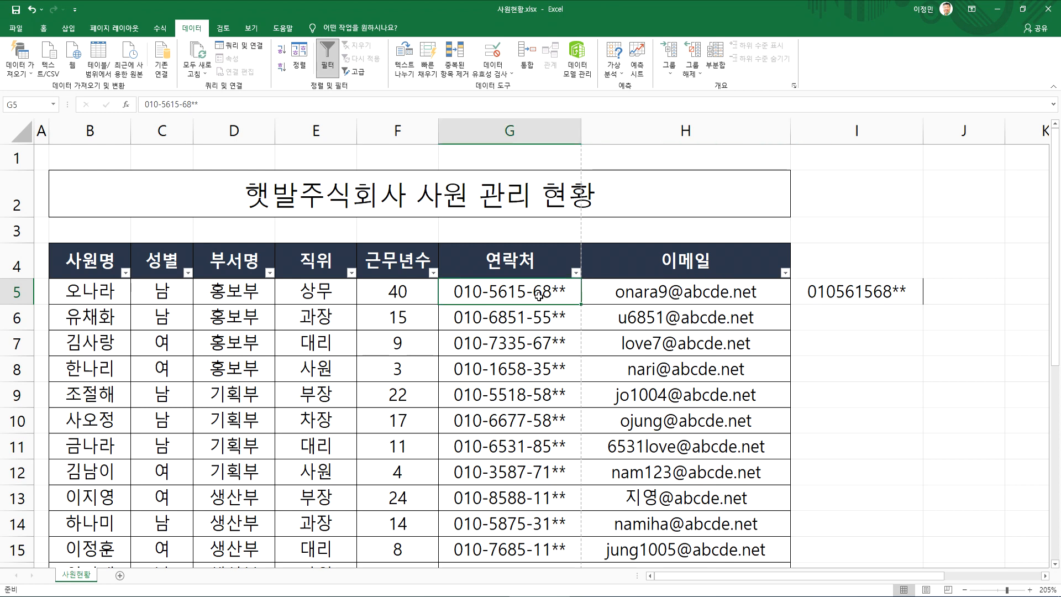
{"action": "double_click", "coordinate": [539, 294]}
{"action": "left_click_drag", "start_coordinate": [534, 292], "coordinate": [590, 292]}
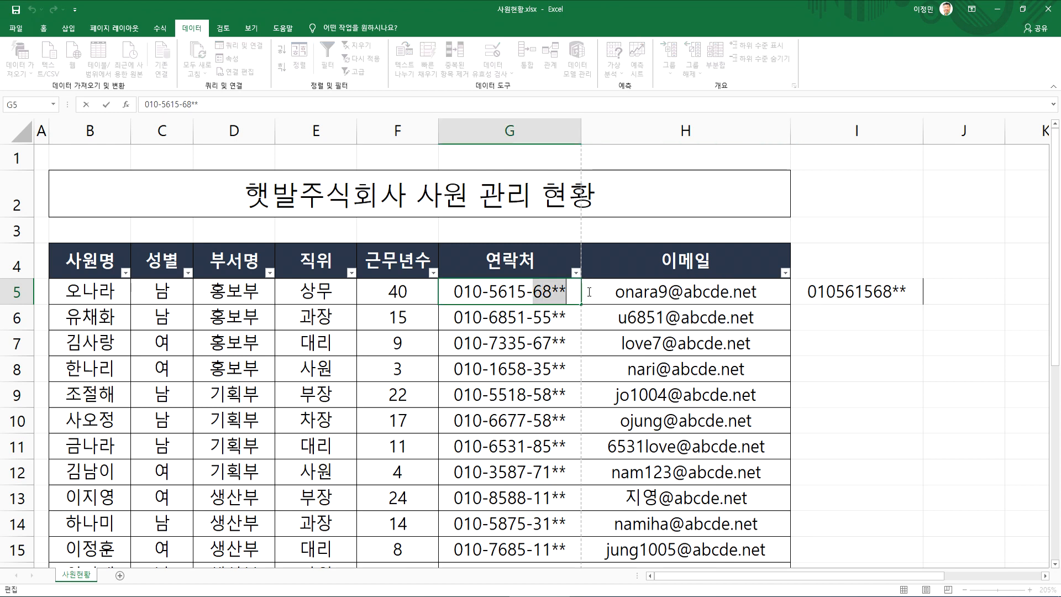
{"action": "left_click_drag", "start_coordinate": [490, 291], "coordinate": [529, 292]}
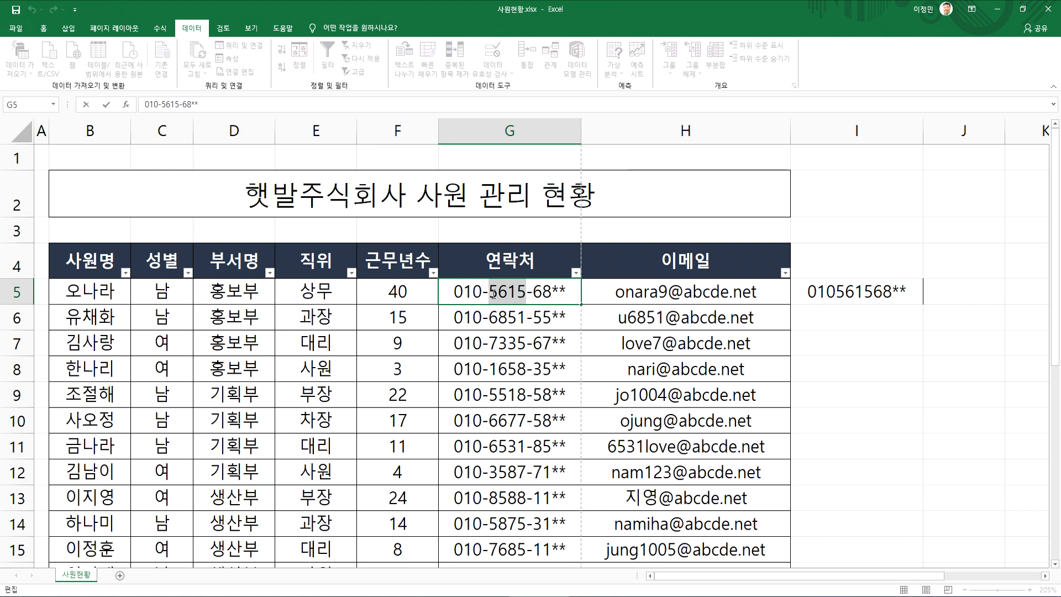
{"action": "left_click", "coordinate": [962, 293]}
{"action": "left_click_drag", "start_coordinate": [938, 578], "coordinate": [1048, 581]}
{"action": "left_click_drag", "start_coordinate": [846, 131], "coordinate": [906, 132]}
{"action": "type", "text": "="}
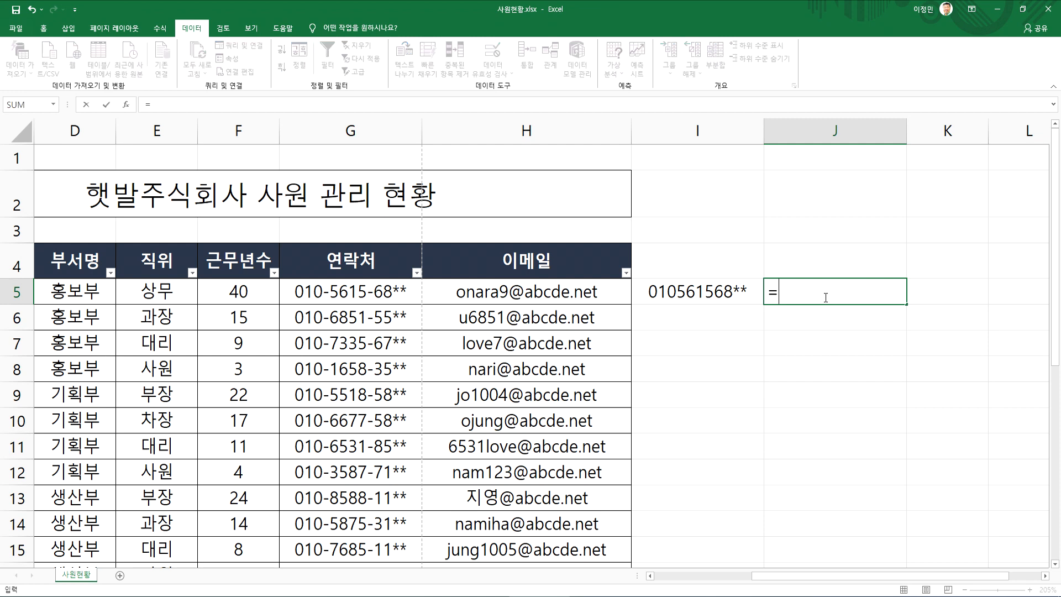
{"action": "type", "text": "left("}
{"action": "left_click", "coordinate": [341, 287]}
{"action": "type", "text": ",3"}
{"action": "key", "text": "Return"}
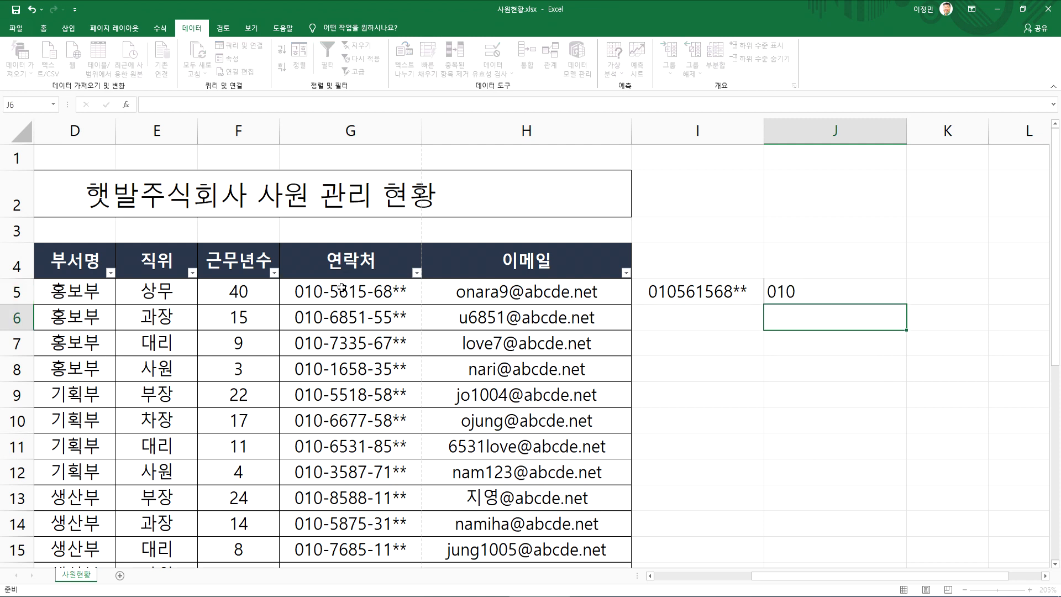
Enter =MID(G5,5,4) in K5 to extract the middle four characters of the contact number
{"action": "key", "text": "Up"}
{"action": "key", "text": "Right"}
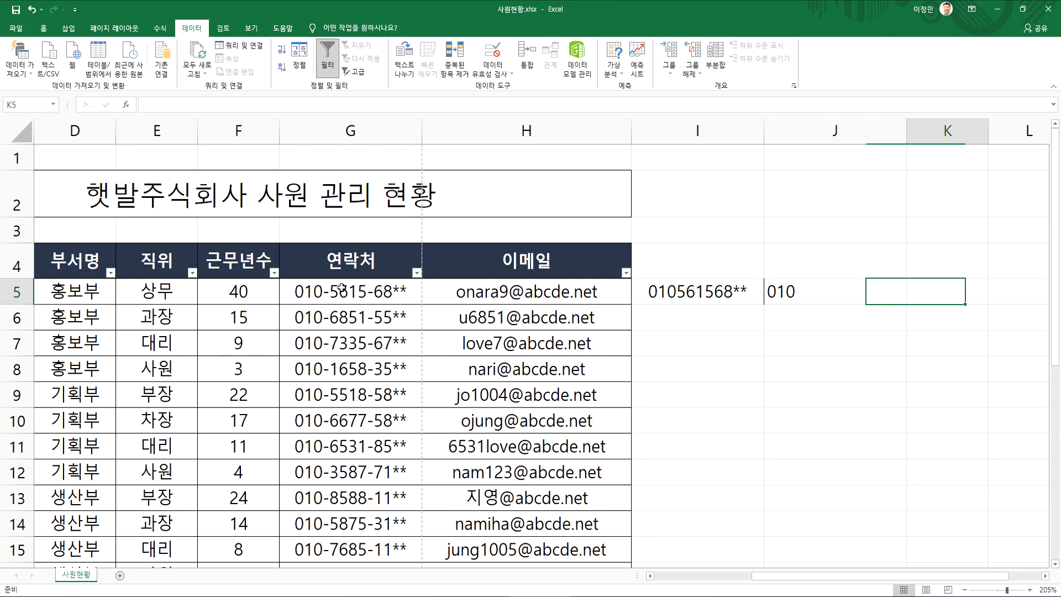
{"action": "type", "text": "=mid("}
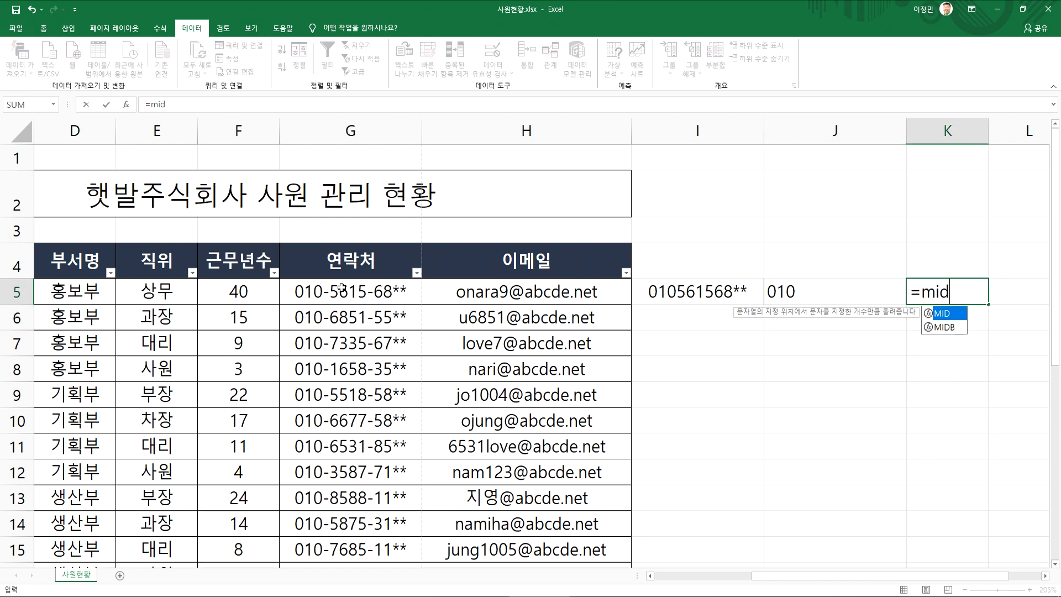
{"action": "key", "text": "Left"}
{"action": "key", "text": "Left"}
{"action": "key", "text": "Left"}
{"action": "key", "text": "Left"}
{"action": "type", "text": ",5,"}
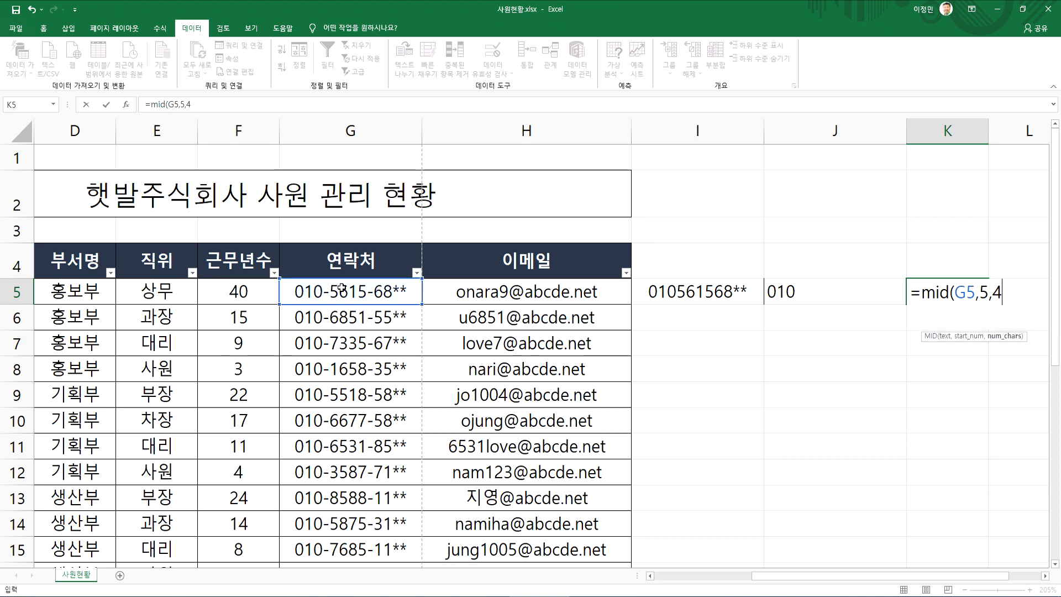
{"action": "key", "text": "Return"}
Enter =RIGHT(G5,4) in L5 to extract the contact number's last four characters, and narrow column J
{"action": "key", "text": "Up"}
{"action": "key", "text": "Right"}
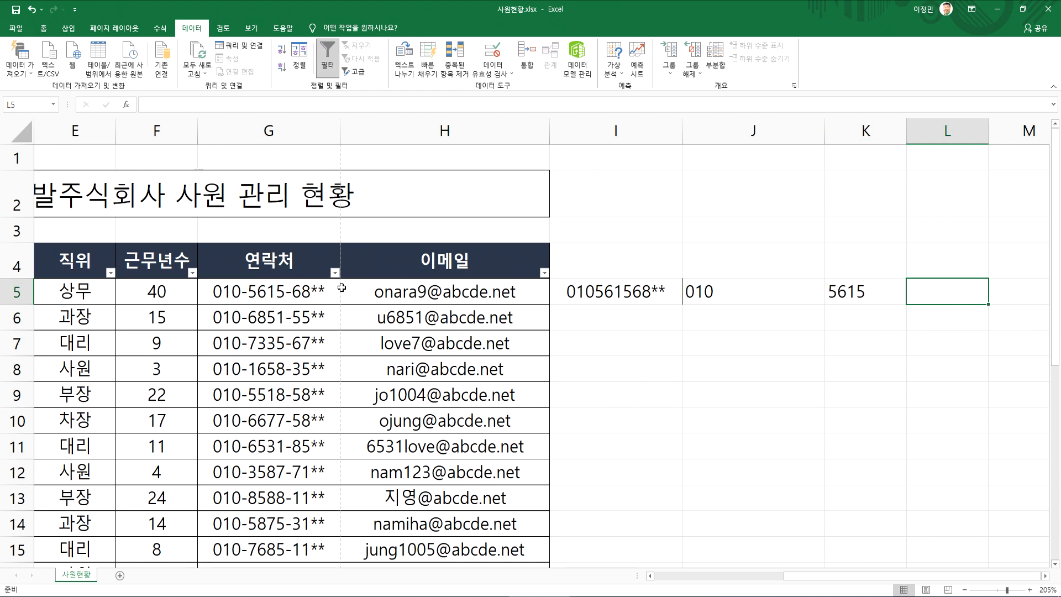
{"action": "type", "text": "=right("}
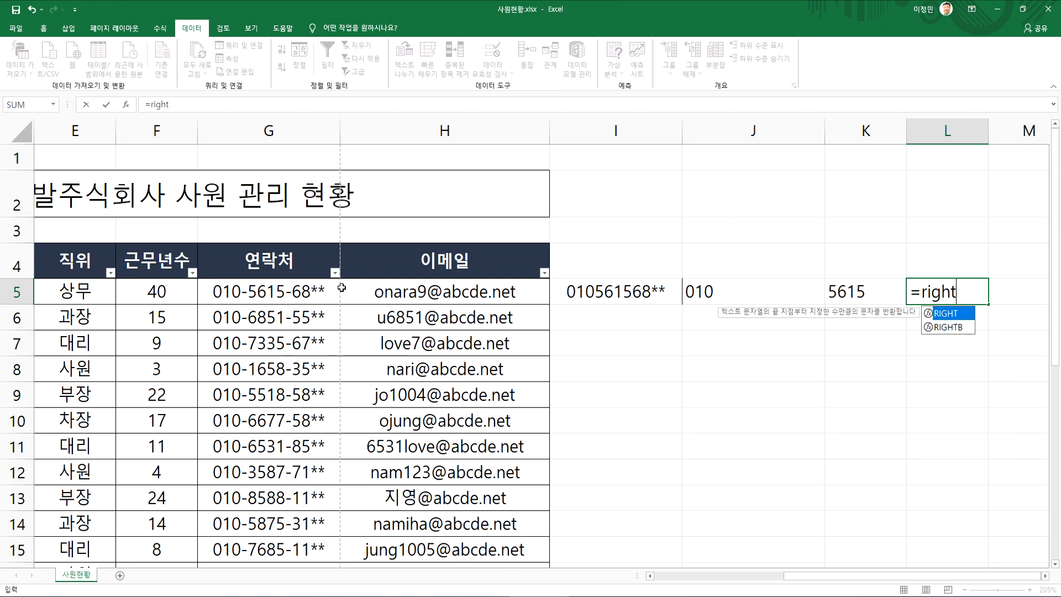
{"action": "key", "text": "Left"}
{"action": "key", "text": "Left"}
{"action": "key", "text": "Left"}
{"action": "key", "text": "Left"}
{"action": "key", "text": "Left"}
{"action": "type", "text": ",4"}
{"action": "key", "text": "Return"}
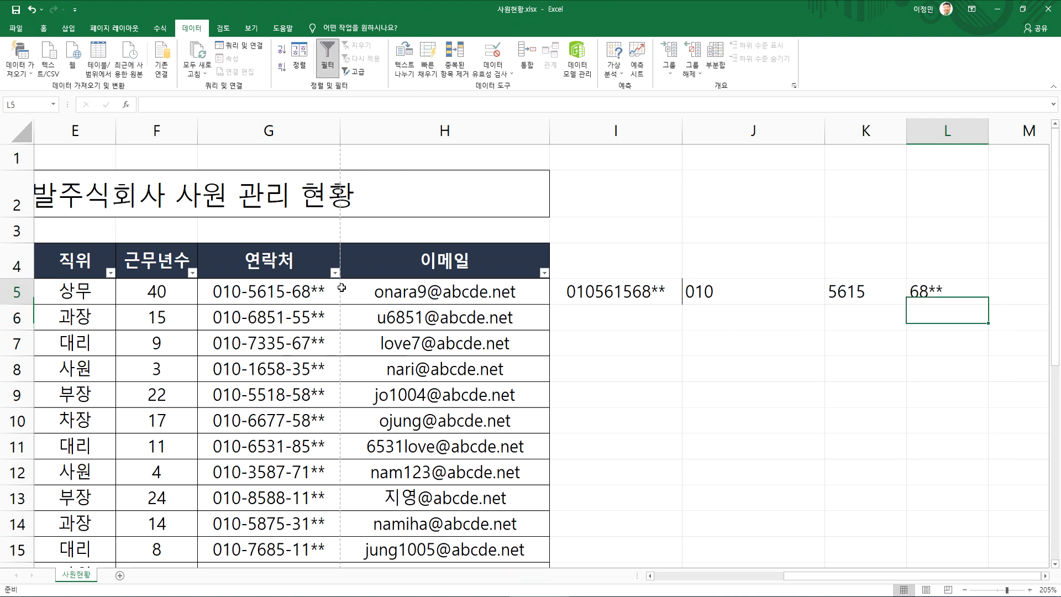
{"action": "key", "text": "Up"}
{"action": "left_click_drag", "start_coordinate": [827, 133], "coordinate": [759, 133]}
Join the three extracted parts in M5 with =J5&K5&L5 and autofit column M's width
{"action": "left_click_drag", "start_coordinate": [724, 292], "coordinate": [871, 292]}
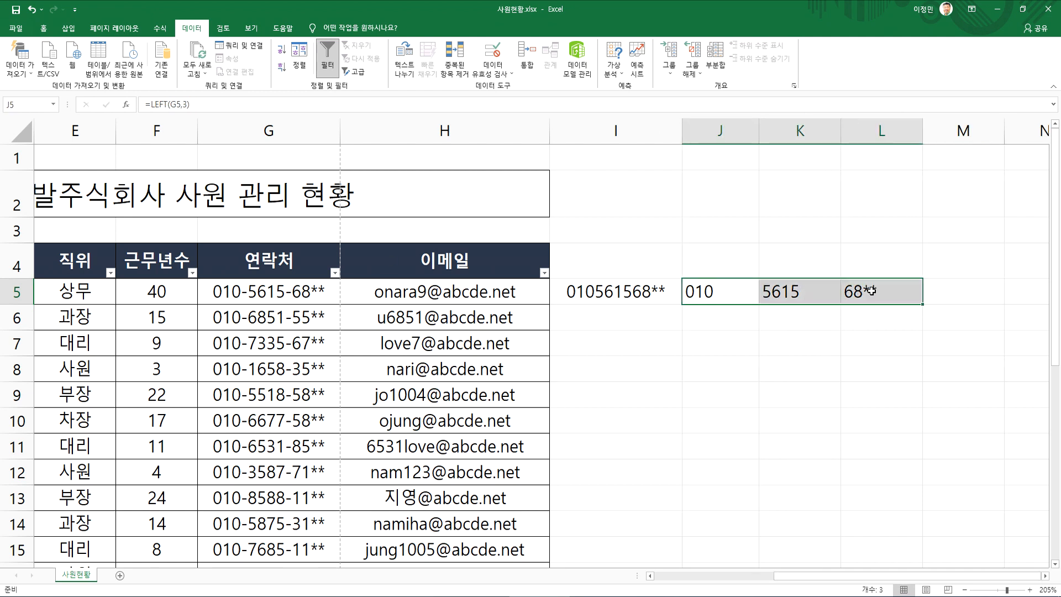
{"action": "left_click", "coordinate": [959, 295]}
{"action": "type", "text": "="}
{"action": "left_click", "coordinate": [721, 292]}
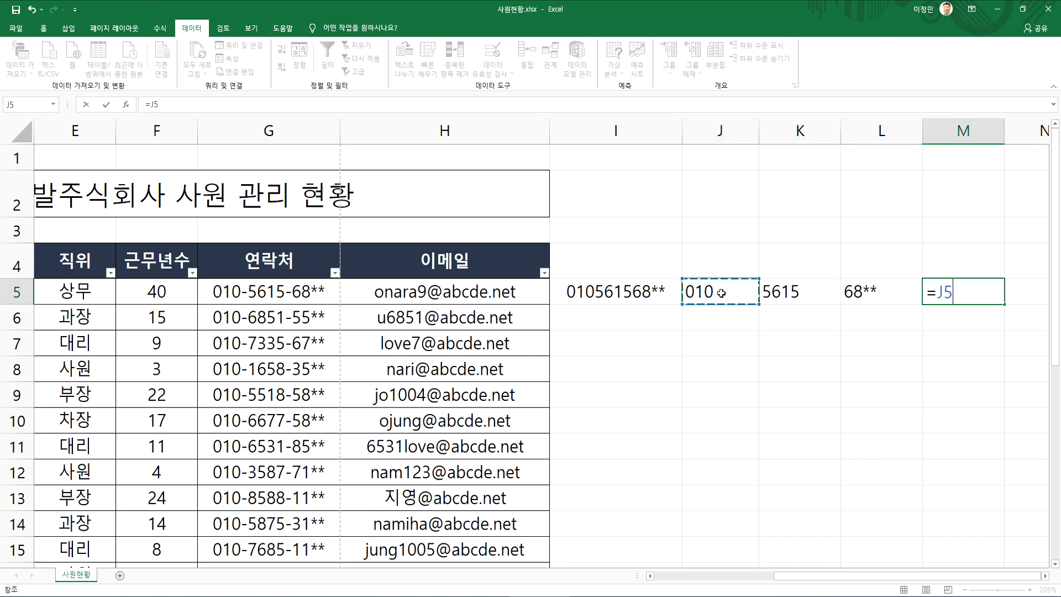
{"action": "type", "text": "&"}
{"action": "left_click", "coordinate": [802, 290]}
{"action": "type", "text": "&"}
{"action": "left_click", "coordinate": [883, 293]}
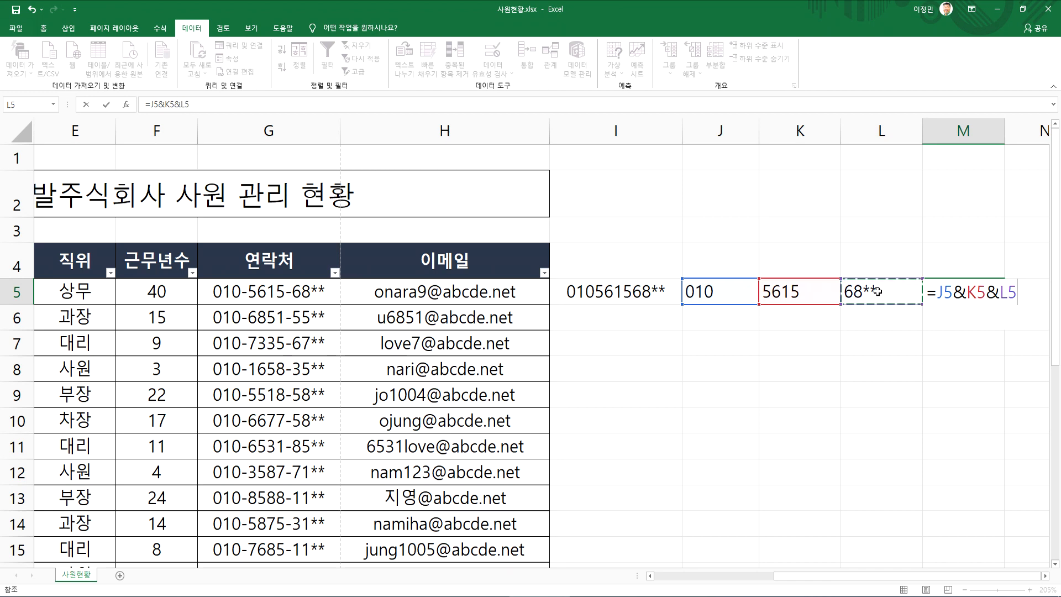
{"action": "key", "text": "Return"}
{"action": "key", "text": "Up"}
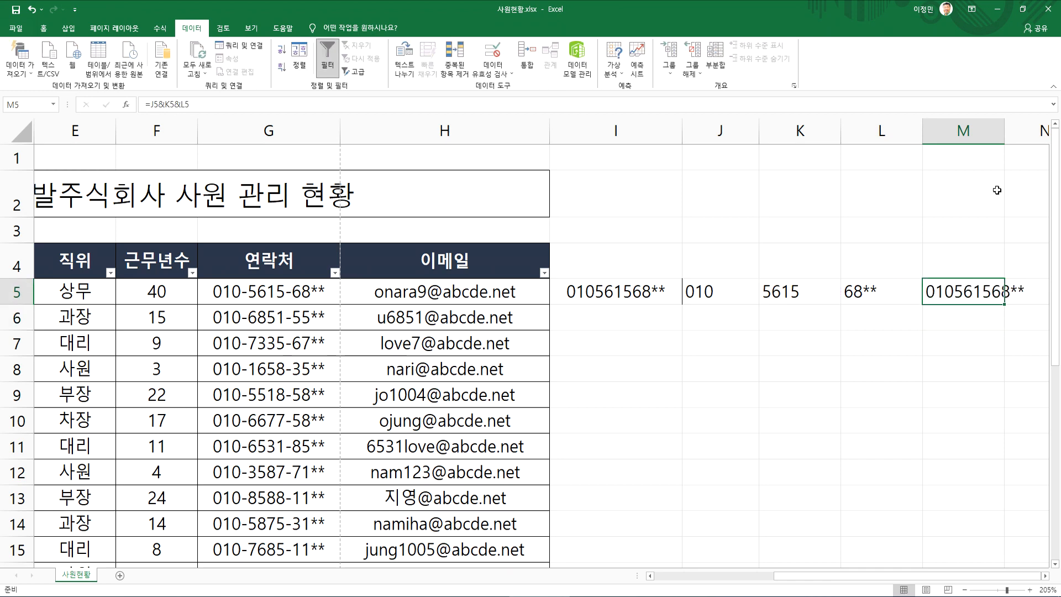
{"action": "double_click", "coordinate": [1005, 131]}
Examine the joining formula in M5 and compare the original number in G5 with I5 and the parts in J5 to L5
{"action": "double_click", "coordinate": [976, 301]}
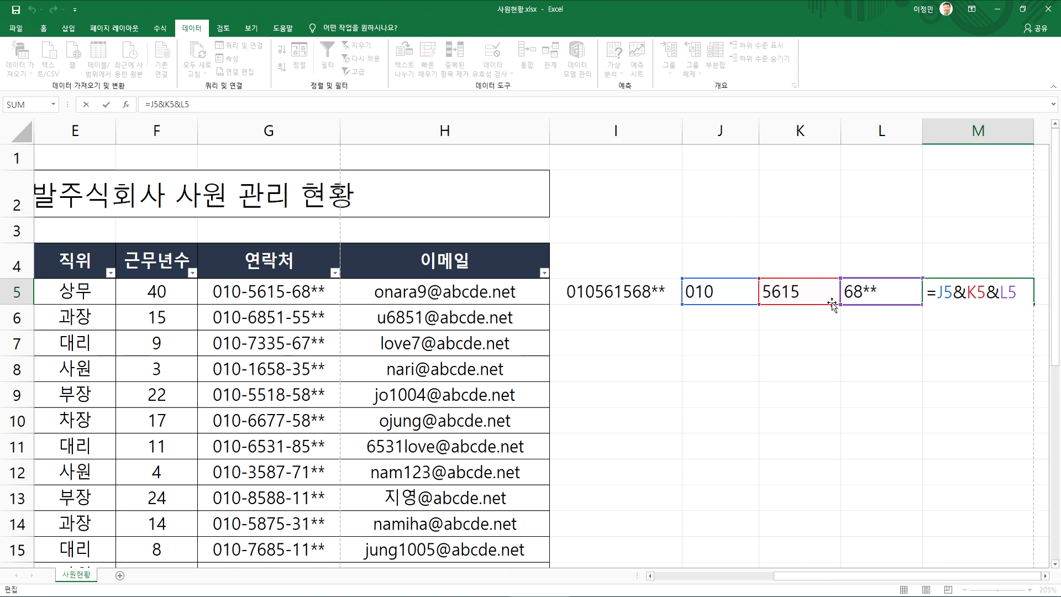
{"action": "key", "text": "Escape"}
{"action": "left_click", "coordinate": [618, 288]}
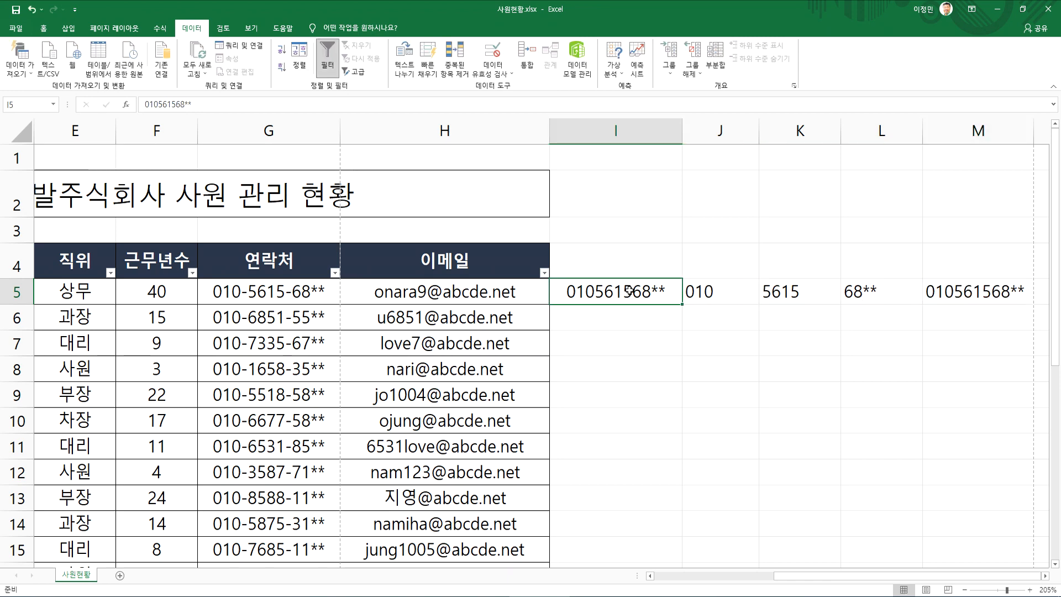
{"action": "left_click", "coordinate": [263, 288]}
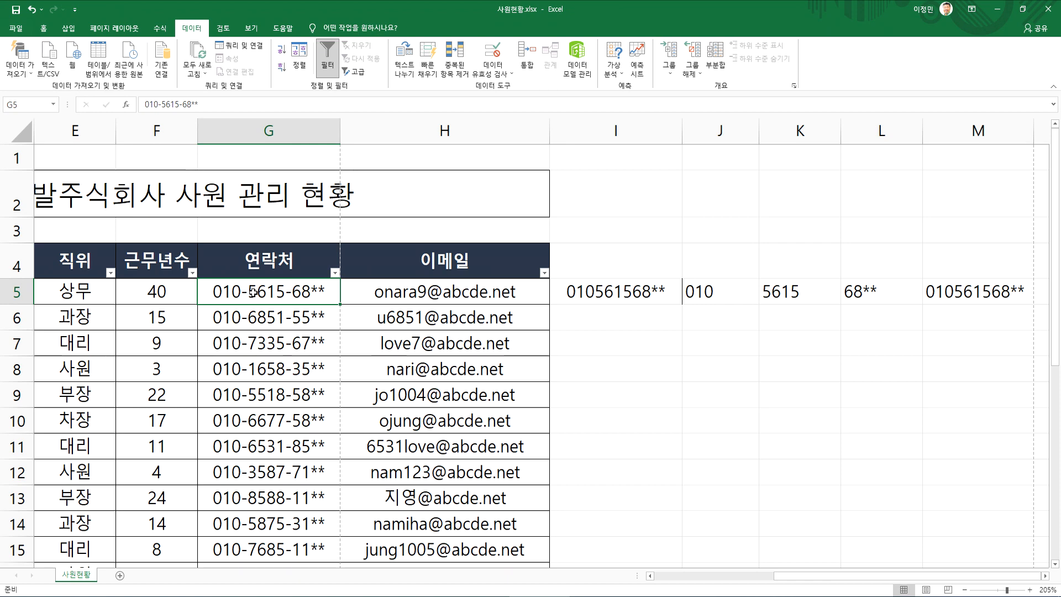
{"action": "left_click", "coordinate": [578, 291]}
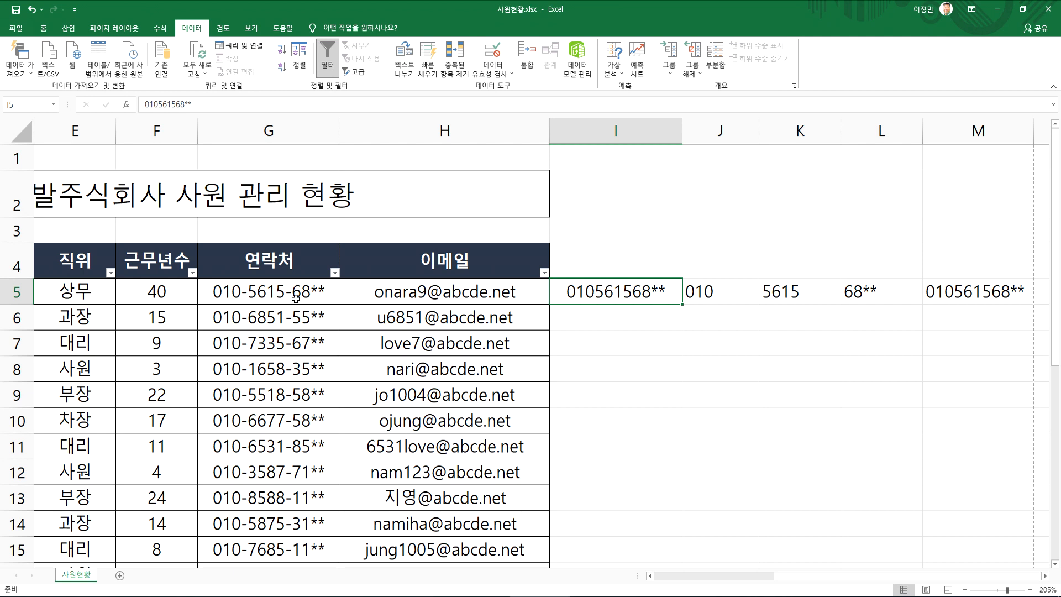
{"action": "left_click", "coordinate": [264, 292]}
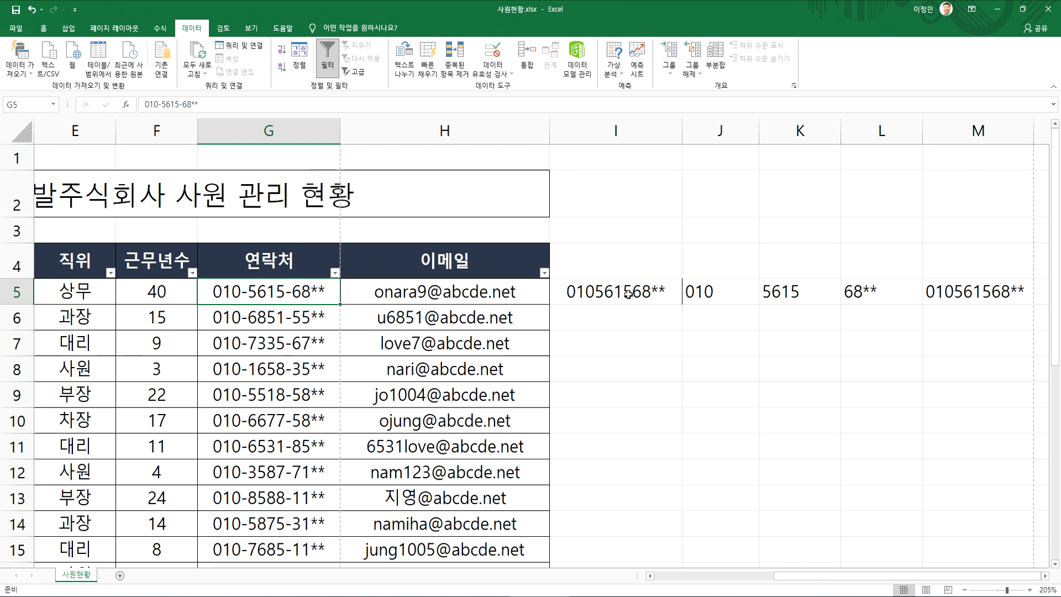
{"action": "left_click", "coordinate": [1045, 576]}
{"action": "left_click", "coordinate": [1045, 576]}
{"action": "left_click", "coordinate": [553, 291]}
{"action": "left_click", "coordinate": [204, 292]}
{"action": "left_click", "coordinate": [285, 291]}
{"action": "left_click", "coordinate": [366, 291]}
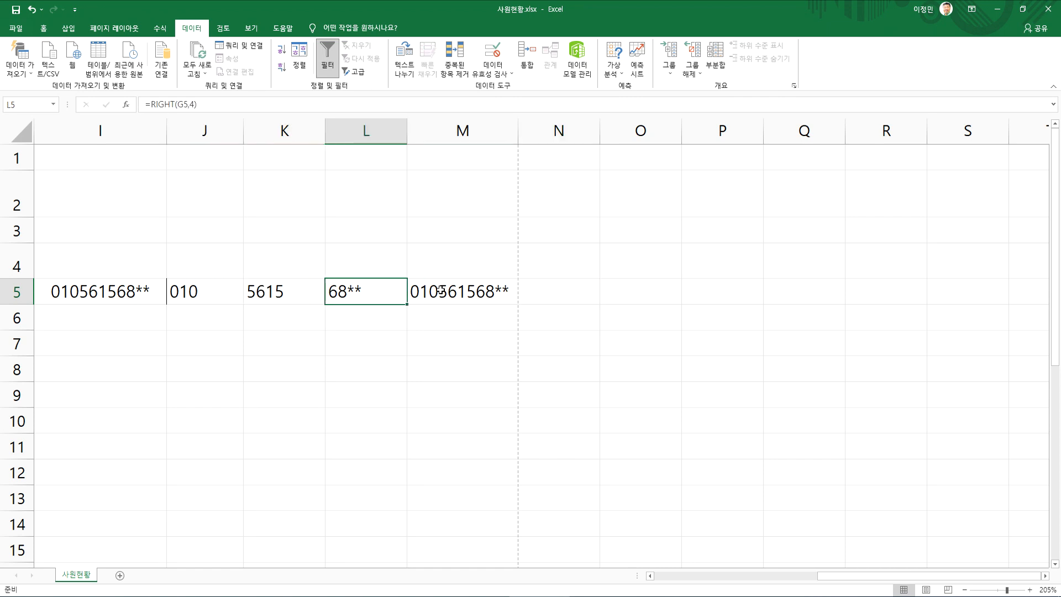
Join the three parts with hyphens in N5 using =J5&"-"&K5&"-"&L5, and widen column N to fit
{"action": "left_click", "coordinate": [559, 291]}
{"action": "type", "text": "="}
{"action": "key", "text": "Left"}
{"action": "key", "text": "Left"}
{"action": "key", "text": "Left"}
{"action": "key", "text": "Left"}
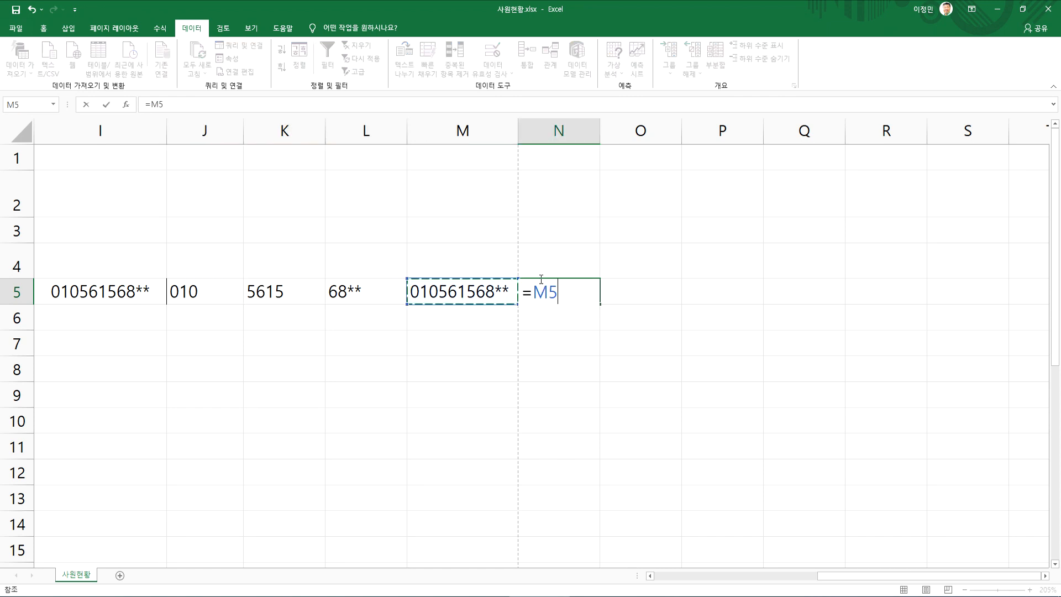
{"action": "type", "text": "&\"- "}
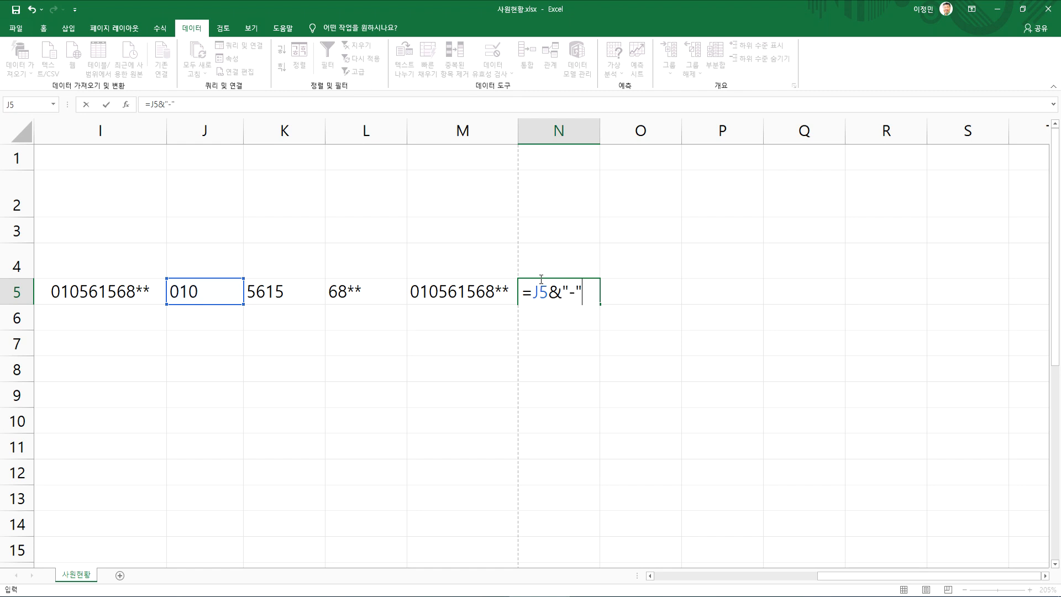
{"action": "type", "text": "&"}
{"action": "key", "text": "Left"}
{"action": "key", "text": "Left"}
{"action": "key", "text": "Left"}
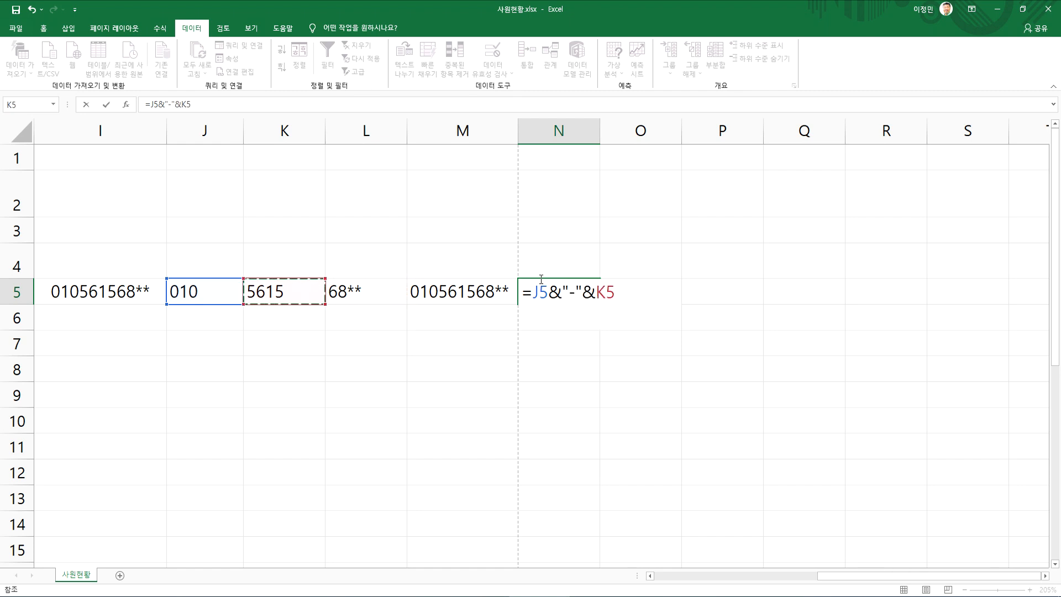
{"action": "type", "text": "&\"-\"&"}
{"action": "key", "text": "Left"}
{"action": "key", "text": "Left"}
{"action": "key", "text": "Return"}
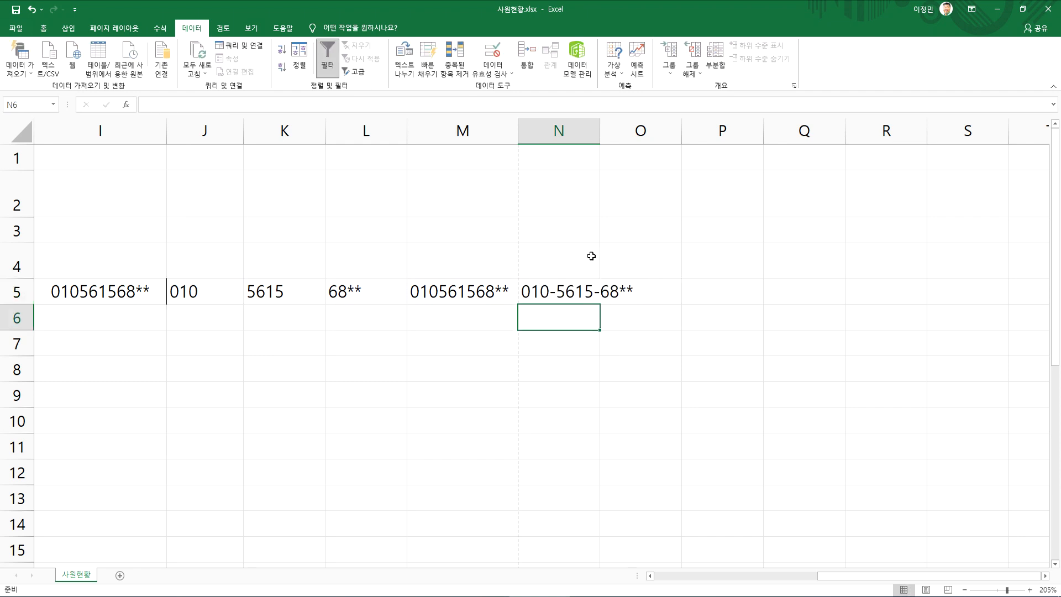
{"action": "left_click_drag", "start_coordinate": [600, 132], "coordinate": [643, 132]}
Examine the hyphens in the N5 formula and compare N5 with the unhyphenated number in M5
{"action": "double_click", "coordinate": [585, 284]}
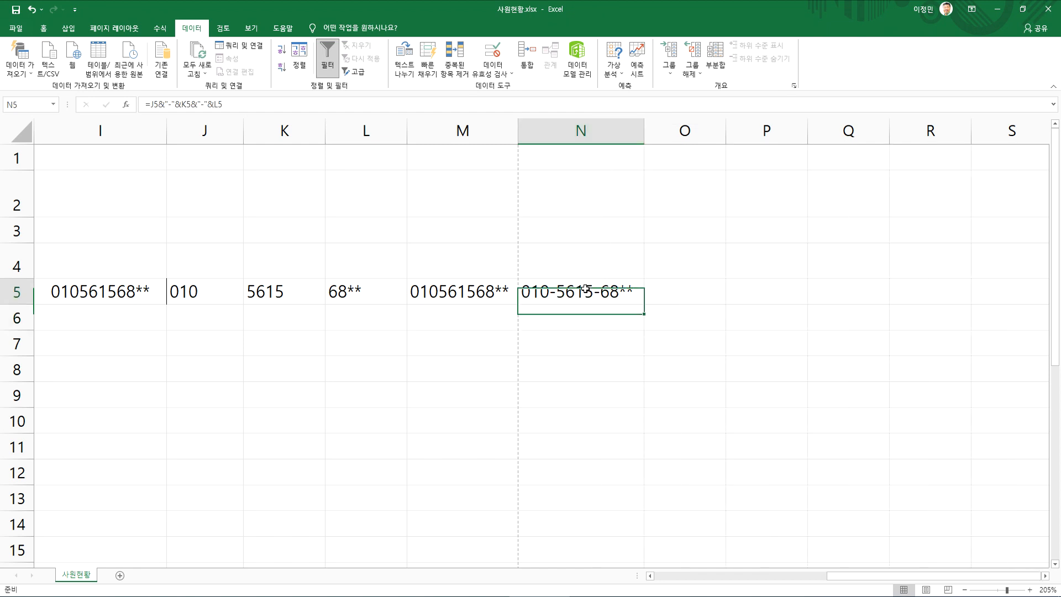
{"action": "left_click", "coordinate": [567, 294]}
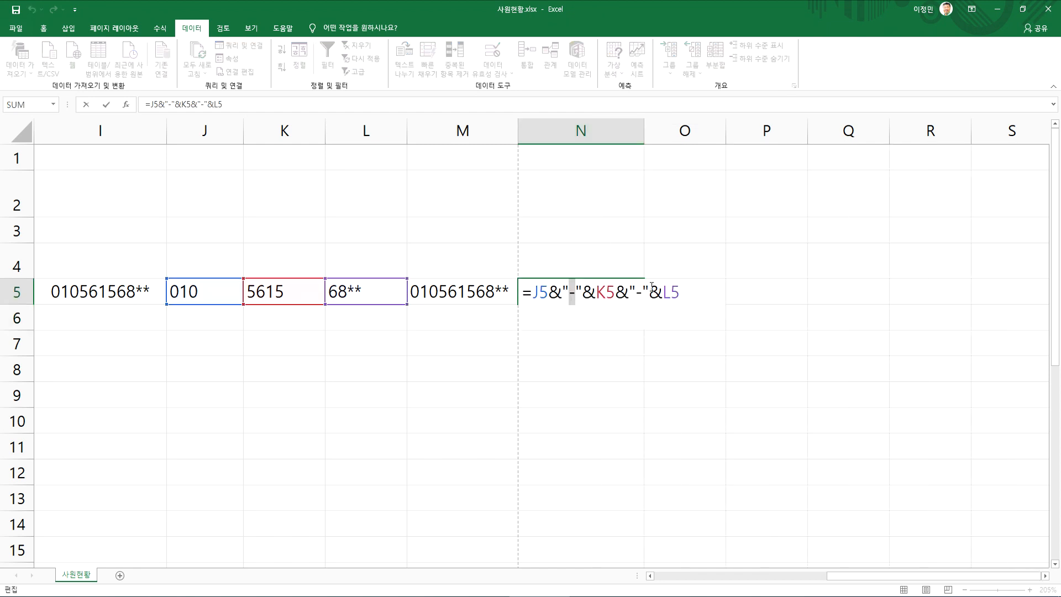
{"action": "left_click", "coordinate": [632, 294]}
{"action": "key", "text": "ctrl+Return"}
{"action": "left_click", "coordinate": [481, 302]}
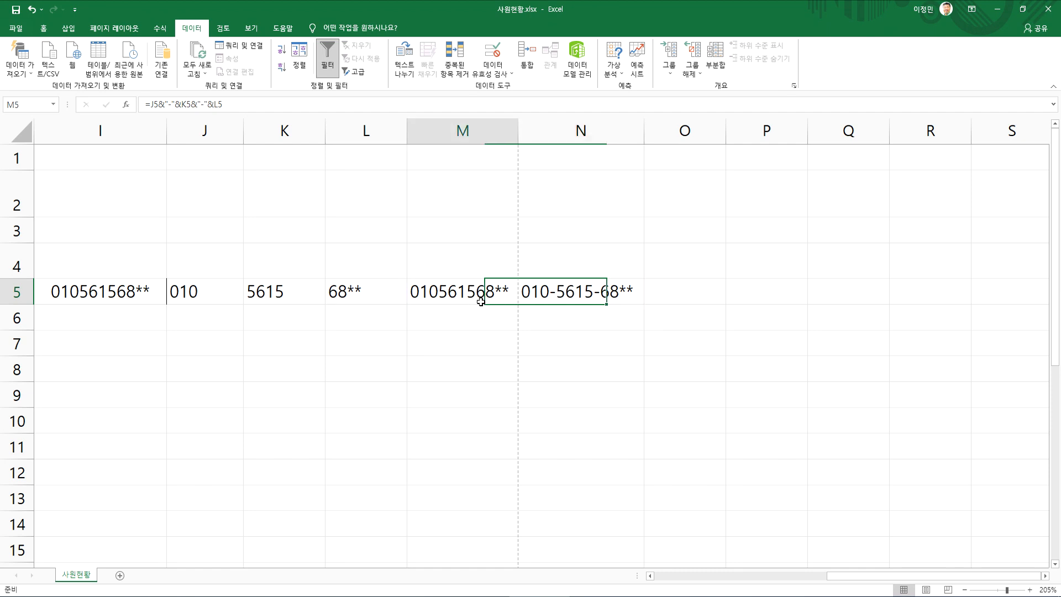
{"action": "left_click", "coordinate": [539, 296]}
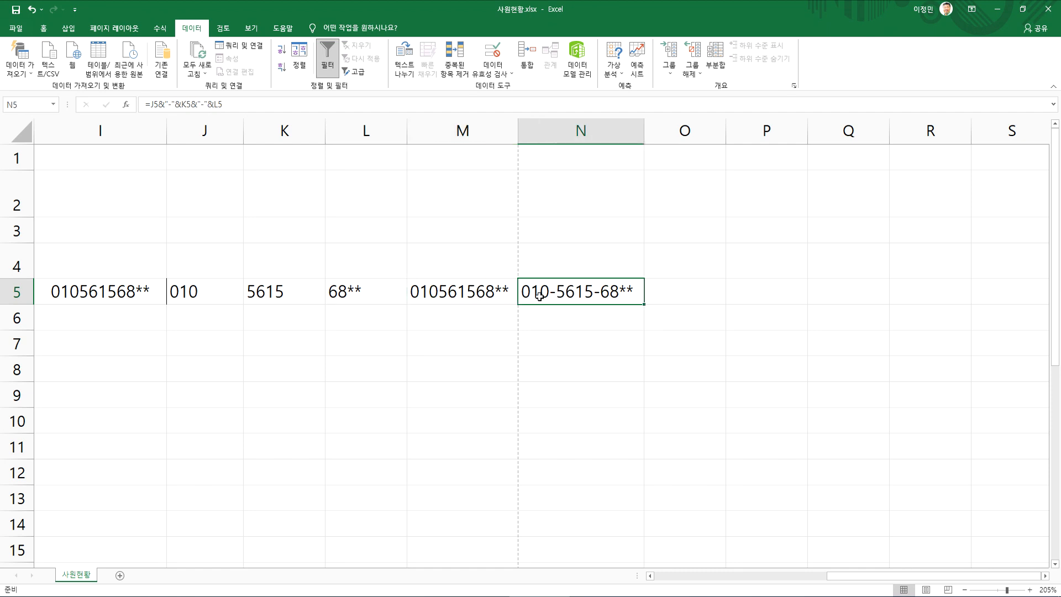
{"action": "left_click", "coordinate": [482, 293]}
{"action": "left_click", "coordinate": [553, 297]}
Return to the start of the sheet and autofit column I's width
{"action": "key", "text": "Home"}
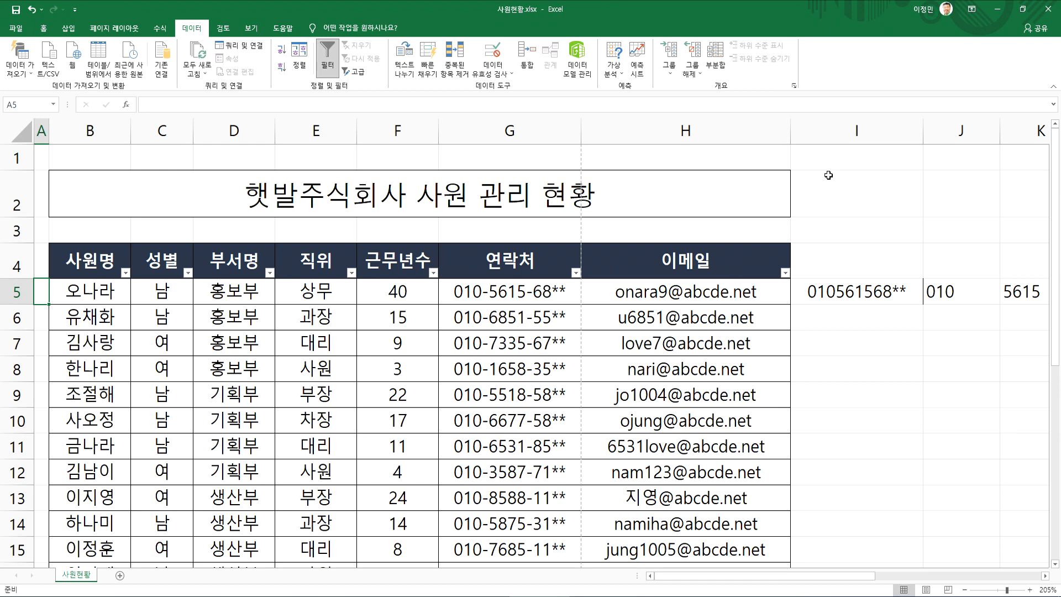
{"action": "double_click", "coordinate": [923, 131]}
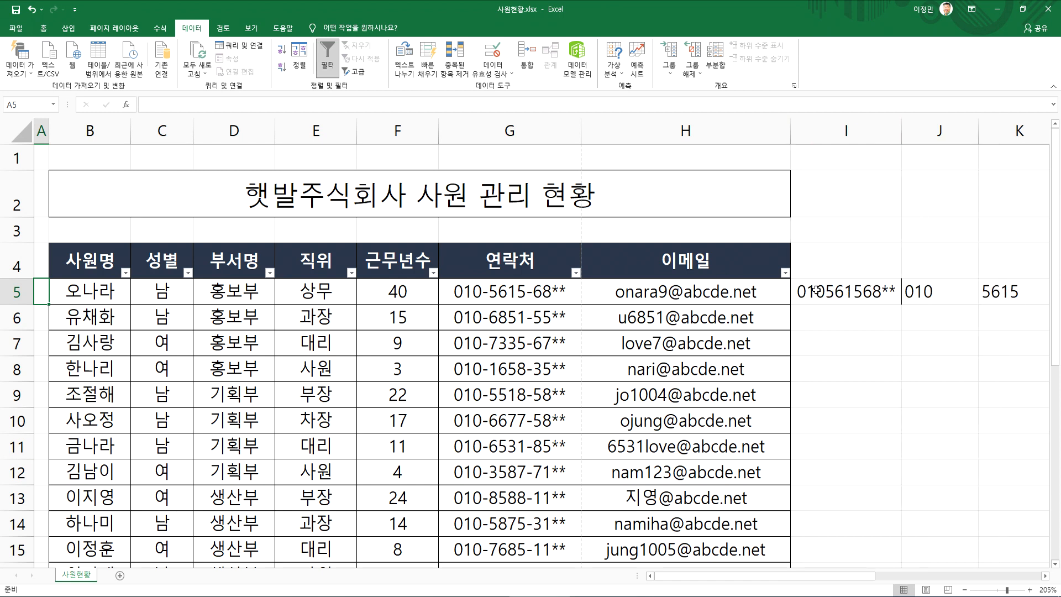
{"action": "left_click", "coordinate": [813, 319]}
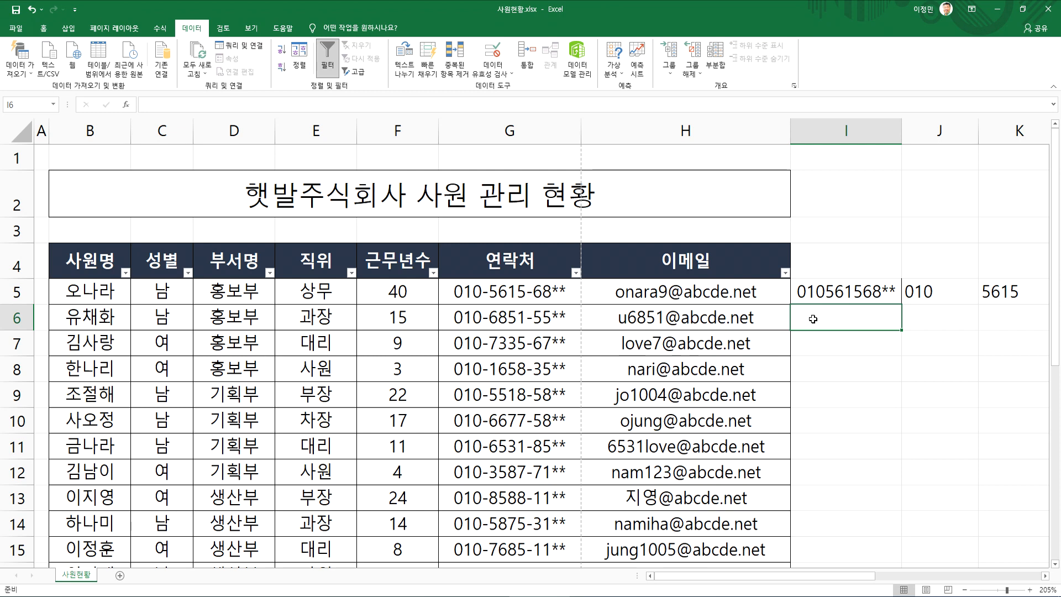
Open the print preview of the employee status sheet
{"action": "left_click", "coordinate": [427, 311]}
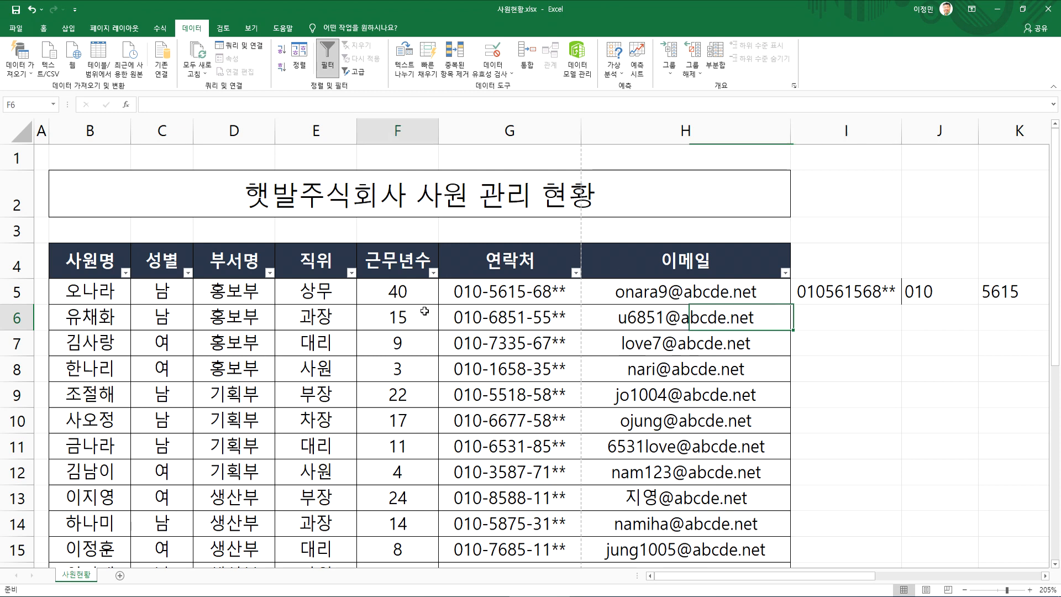
{"action": "left_click", "coordinate": [17, 28]}
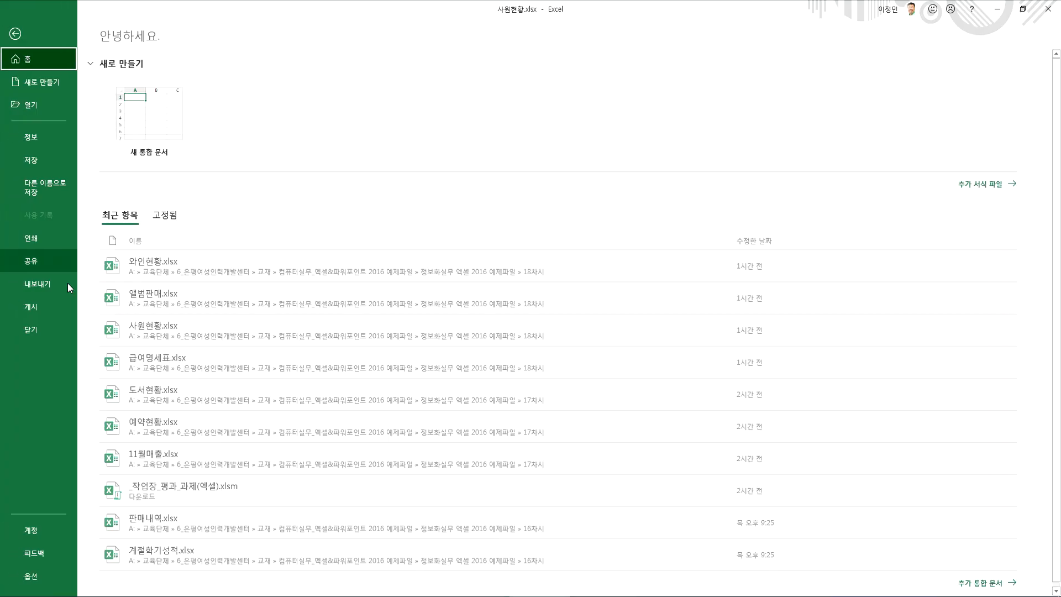
{"action": "left_click", "coordinate": [32, 240]}
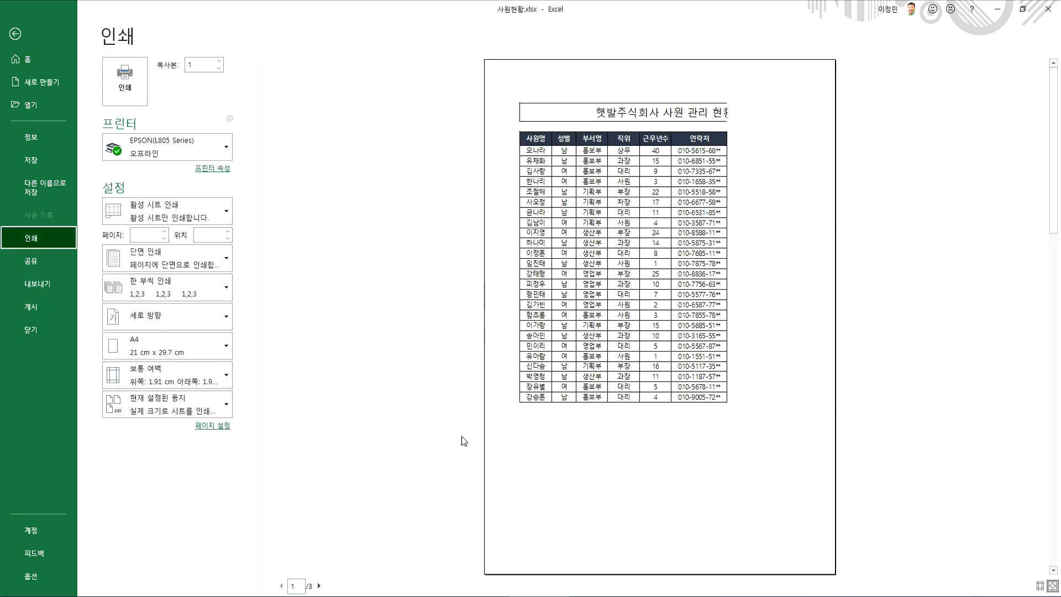
Check the second preview page, return to the first, and centre the sheet horizontally on the printed page
{"action": "left_click", "coordinate": [319, 586]}
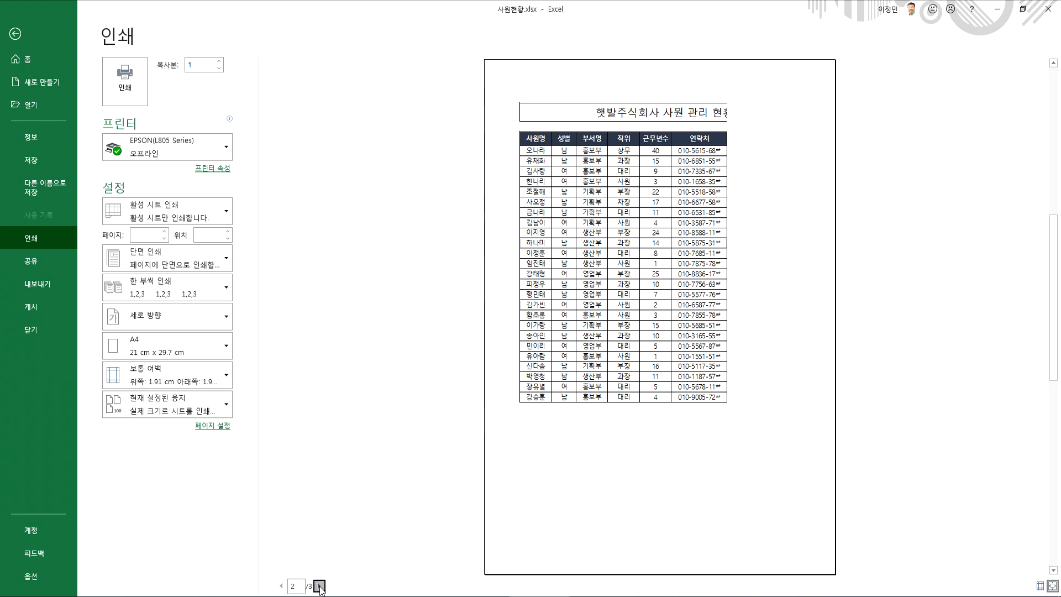
{"action": "left_click", "coordinate": [281, 585]}
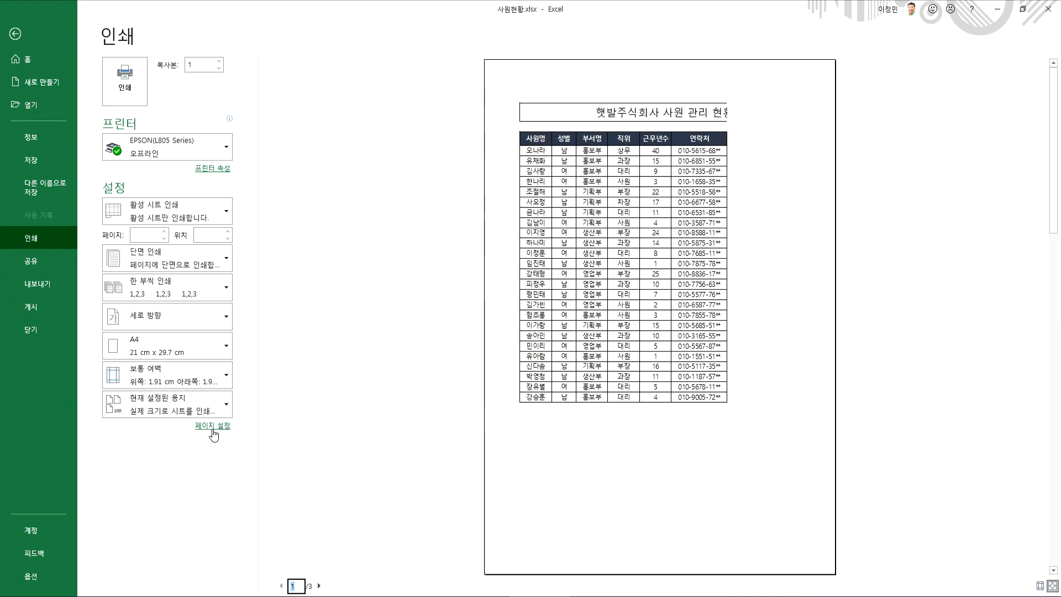
{"action": "left_click", "coordinate": [212, 426]}
{"action": "left_click", "coordinate": [605, 147]}
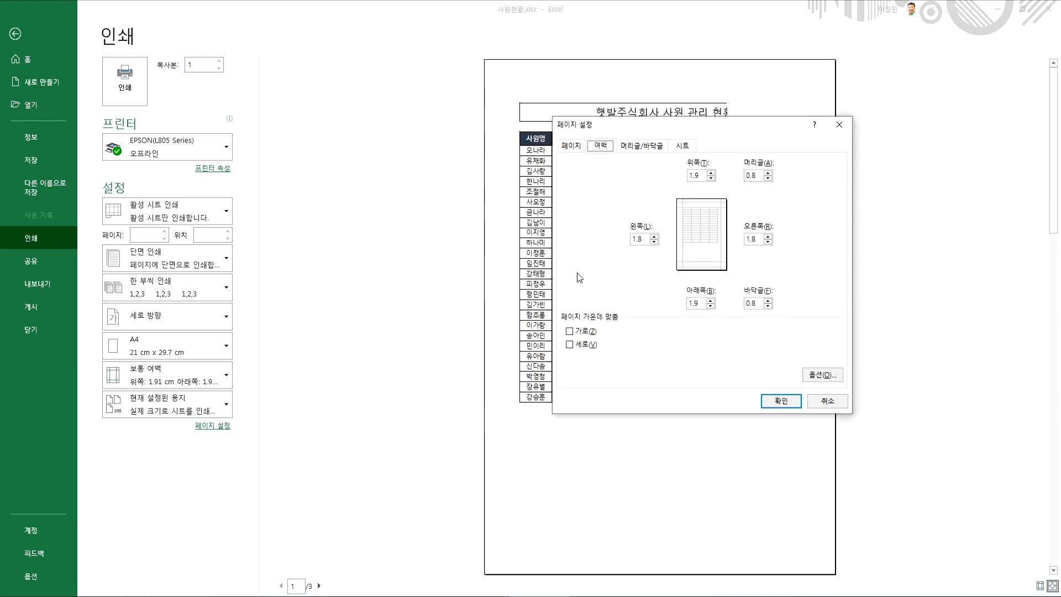
{"action": "left_click", "coordinate": [589, 331]}
{"action": "left_click", "coordinate": [781, 401]}
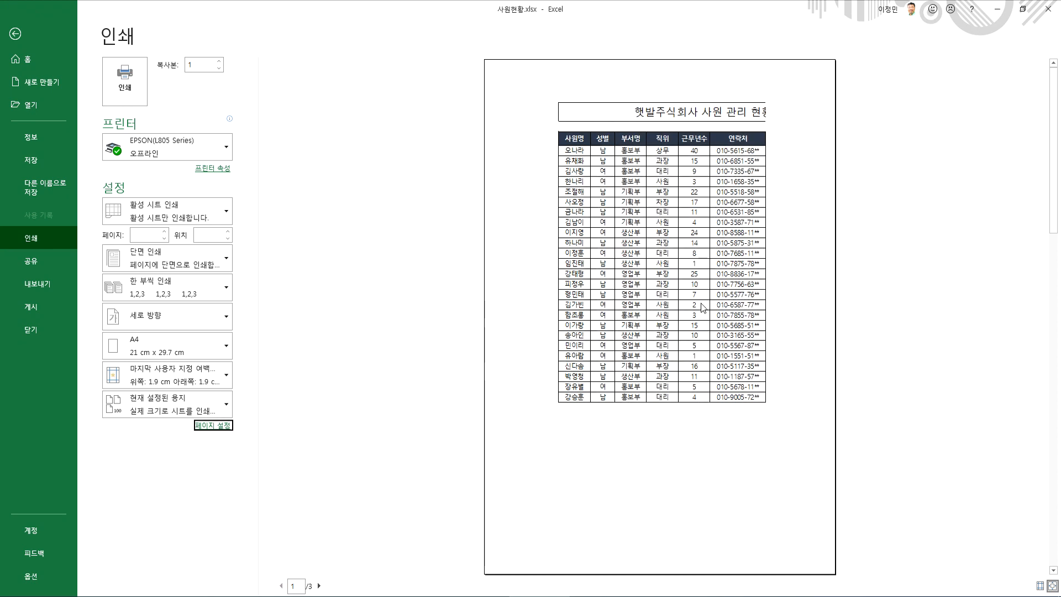
Centre the sheet vertically on the printed page as well
{"action": "left_click", "coordinate": [218, 427]}
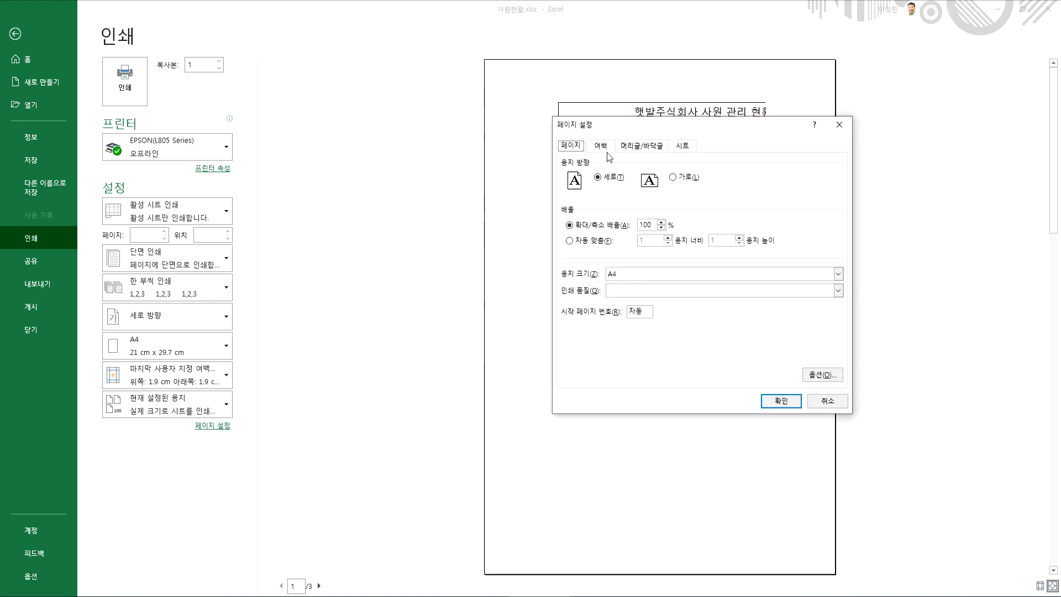
{"action": "left_click", "coordinate": [602, 147]}
{"action": "left_click", "coordinate": [585, 344]}
{"action": "left_click", "coordinate": [788, 402]}
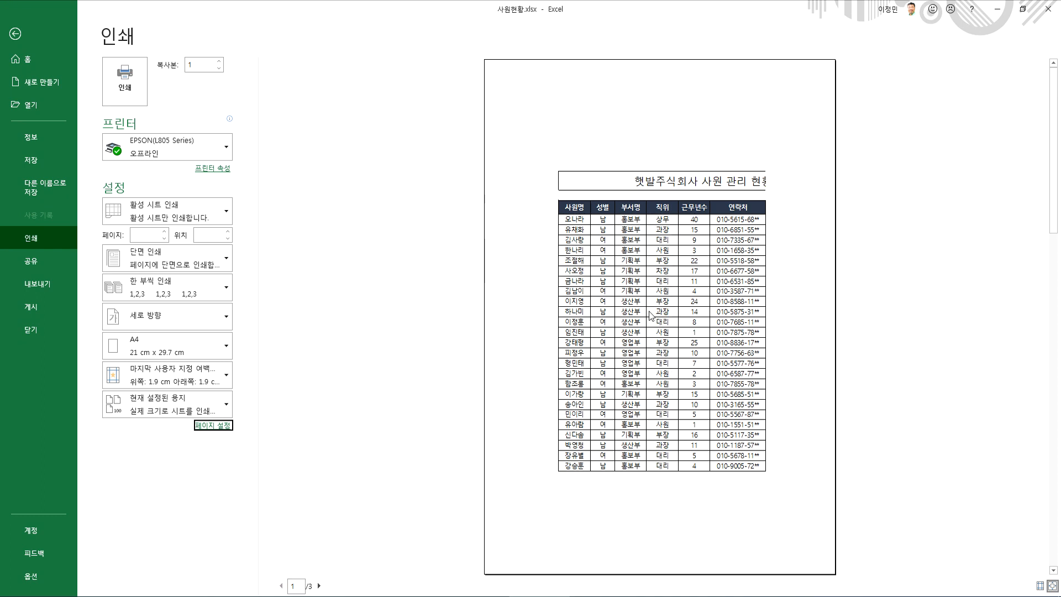
{"action": "left_click_drag", "start_coordinate": [584, 105], "coordinate": [689, 105]}
{"action": "mouse_move", "coordinate": [657, 202]}
{"action": "left_mouse_down"}
{"action": "mouse_move", "coordinate": [615, 130]}
{"action": "mouse_move", "coordinate": [673, 128]}
{"action": "left_mouse_up"}
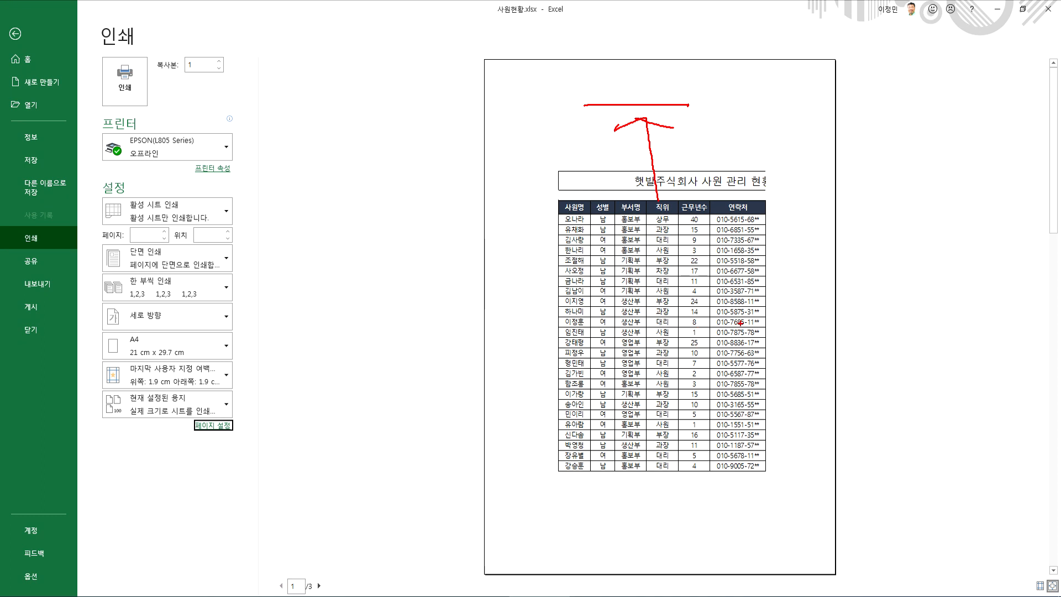
{"action": "mouse_move", "coordinate": [699, 327]}
{"action": "left_mouse_down"}
{"action": "mouse_move", "coordinate": [735, 362]}
{"action": "mouse_move", "coordinate": [683, 317]}
{"action": "left_mouse_up"}
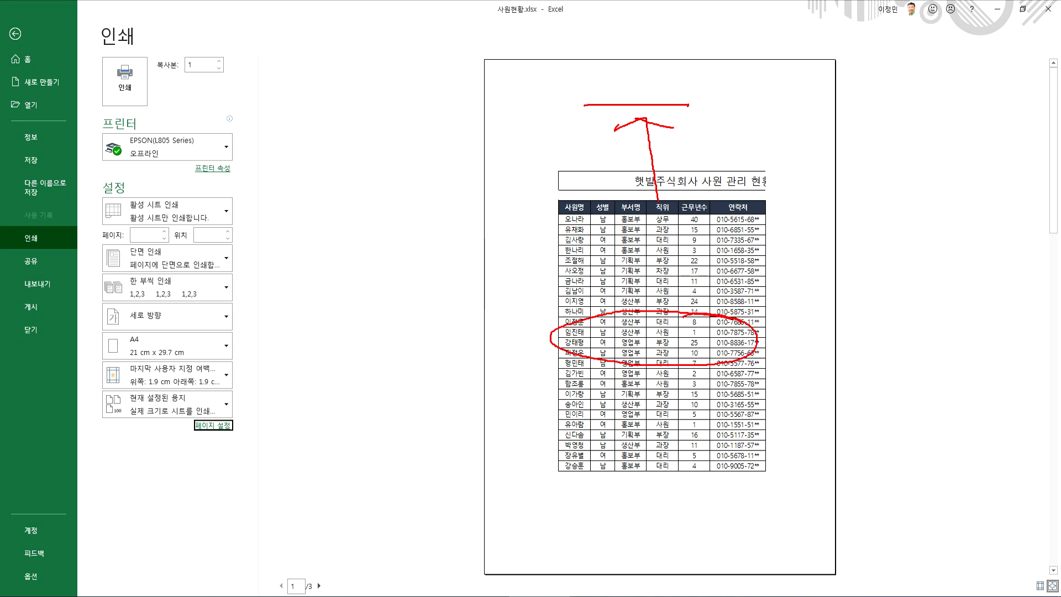
{"action": "left_click_drag", "start_coordinate": [520, 95], "coordinate": [640, 95]}
{"action": "left_click_drag", "start_coordinate": [556, 110], "coordinate": [557, 462]}
{"action": "mouse_move", "coordinate": [532, 427]}
{"action": "left_mouse_down"}
{"action": "mouse_move", "coordinate": [547, 468]}
{"action": "mouse_move", "coordinate": [579, 414]}
{"action": "left_mouse_up"}
{"action": "mouse_move", "coordinate": [640, 361]}
{"action": "left_mouse_down"}
{"action": "mouse_move", "coordinate": [569, 345]}
{"action": "mouse_move", "coordinate": [575, 364]}
{"action": "left_mouse_up"}
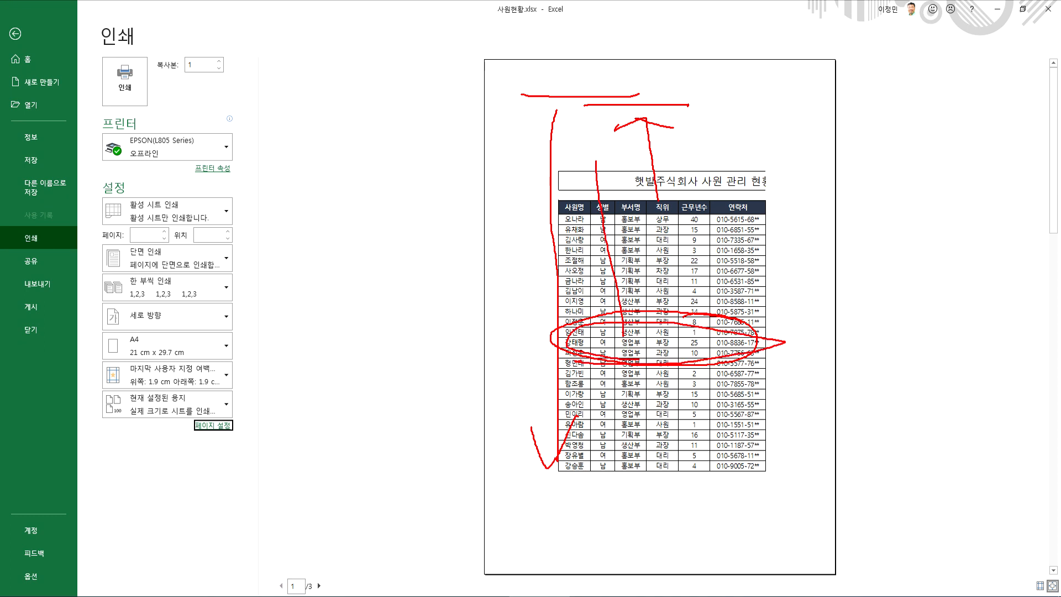
{"action": "key", "text": "Escape"}
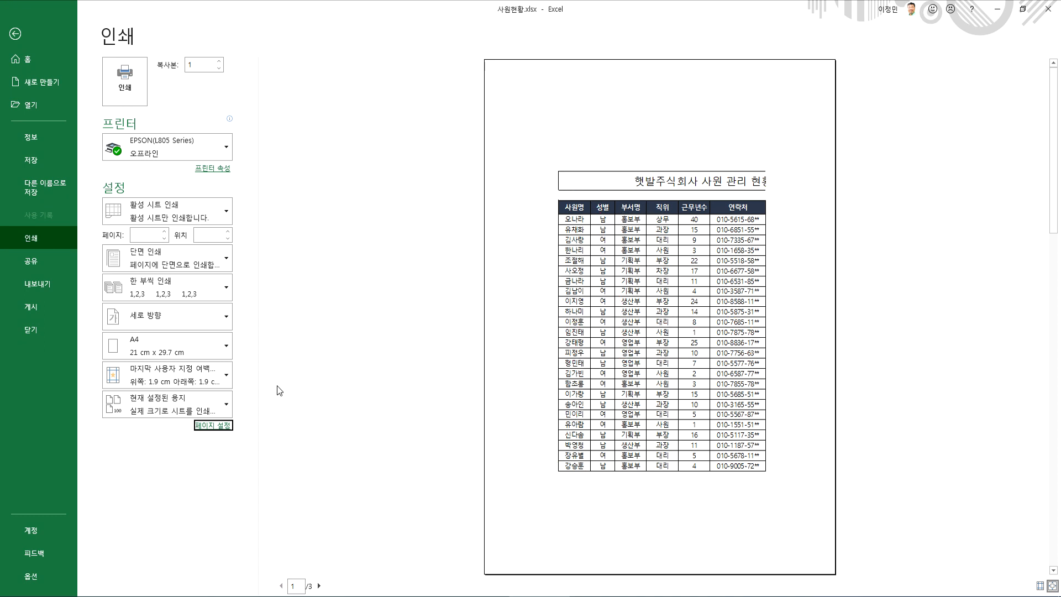
Turn off vertical centring in the page setup, keeping horizontal centring on
{"action": "left_click", "coordinate": [213, 426]}
{"action": "left_click", "coordinate": [601, 147]}
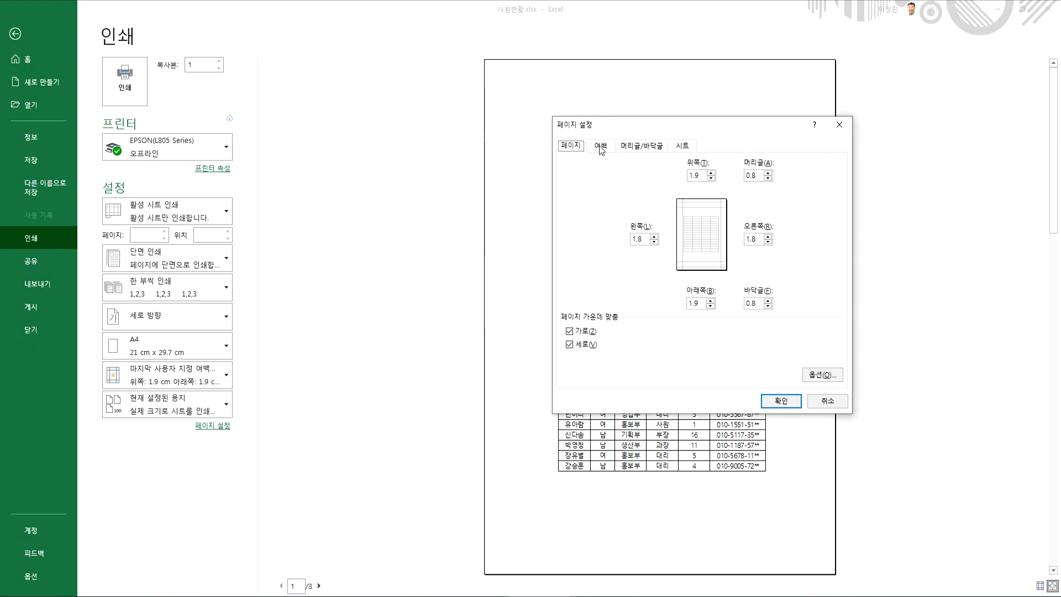
{"action": "left_click", "coordinate": [589, 346]}
{"action": "left_click", "coordinate": [782, 402]}
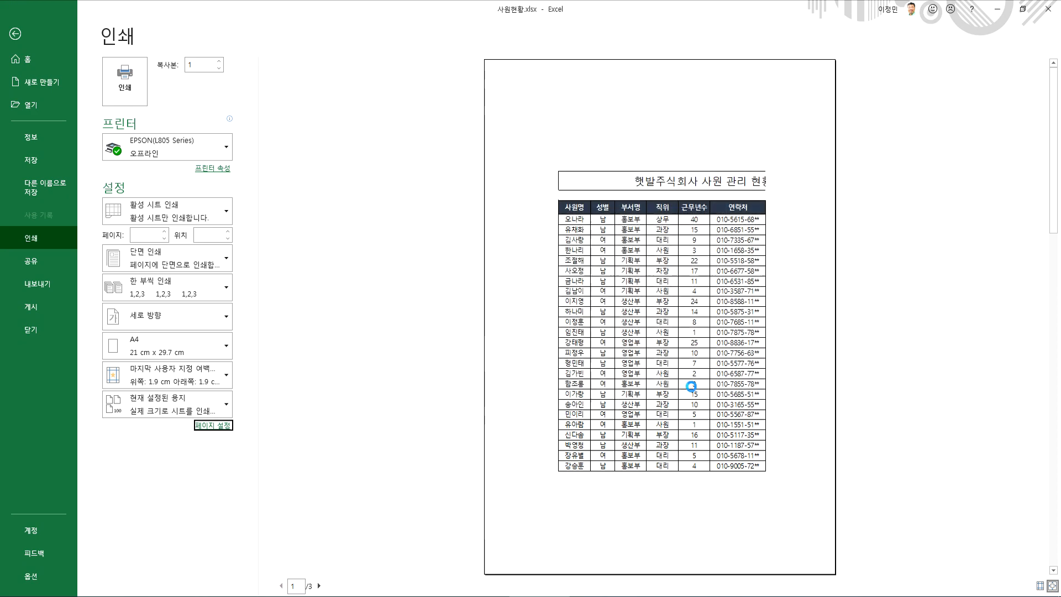
{"action": "left_click", "coordinate": [440, 244]}
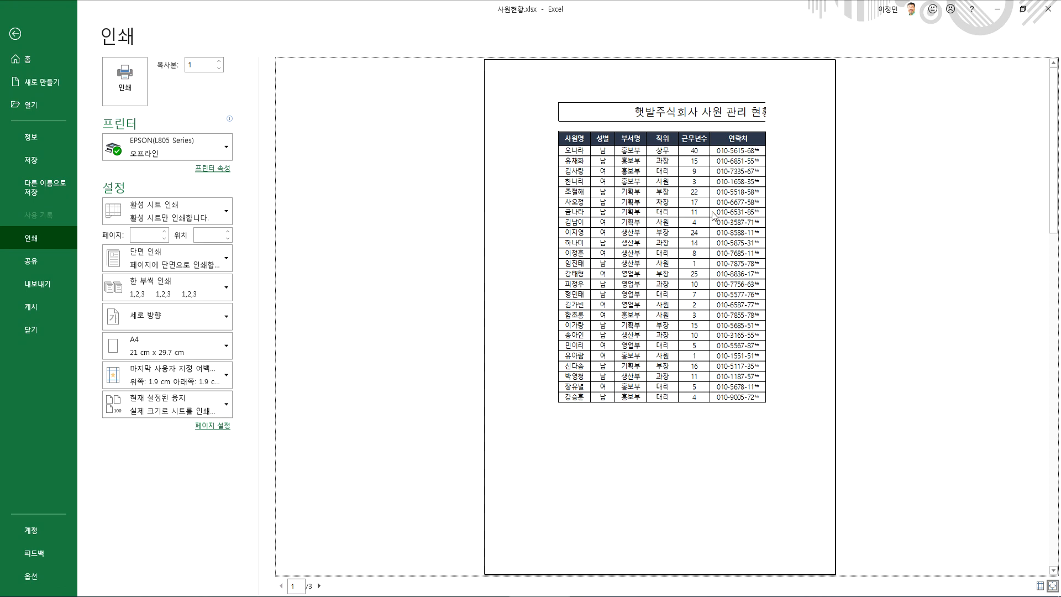
Turn vertical centring back on in the page margin settings
{"action": "left_click", "coordinate": [210, 427]}
{"action": "left_click", "coordinate": [601, 146]}
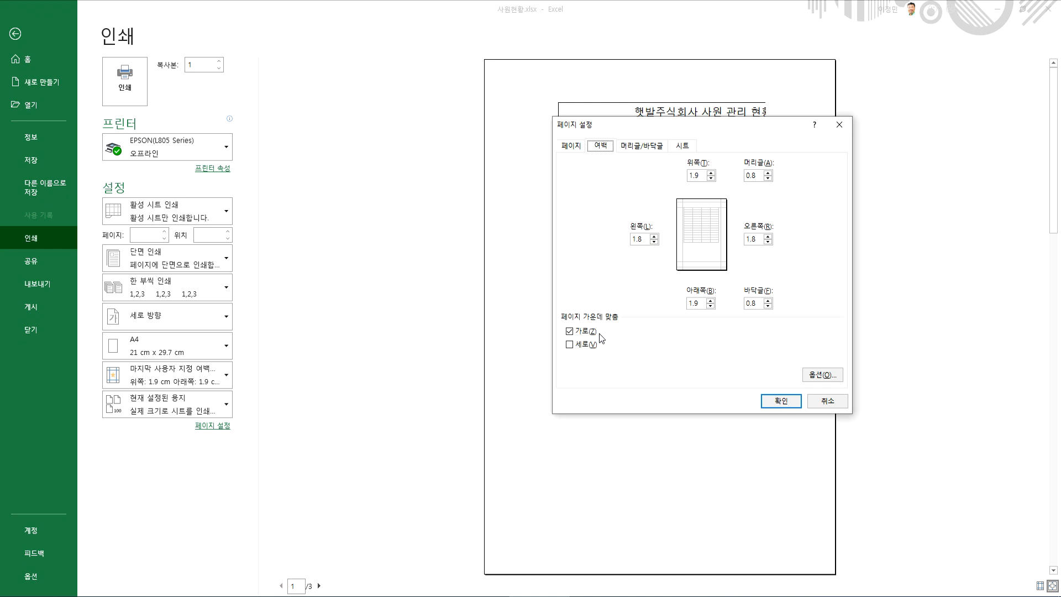
{"action": "left_click", "coordinate": [575, 344]}
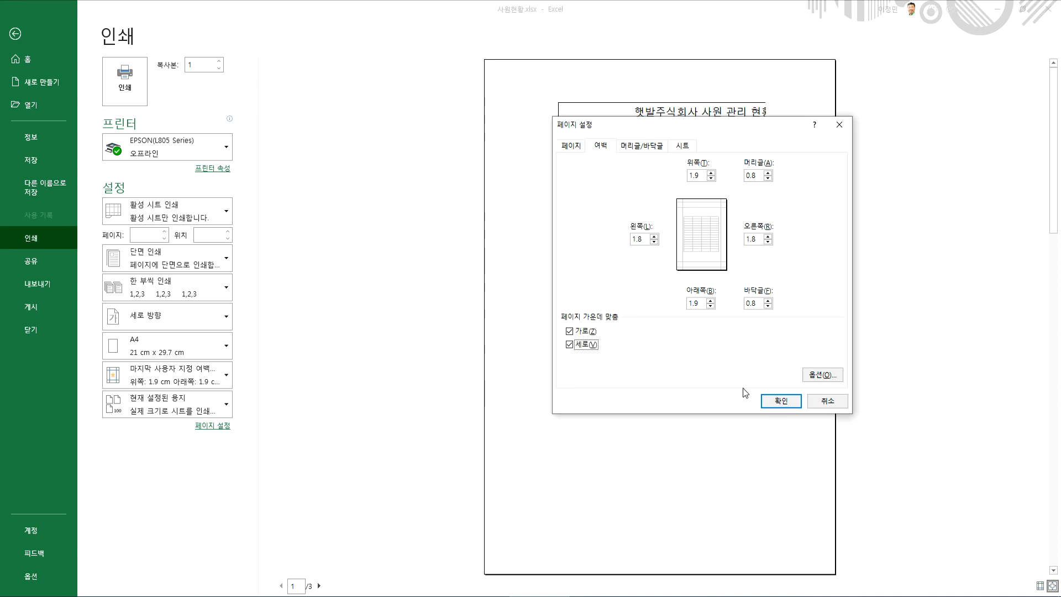
{"action": "left_click", "coordinate": [781, 401]}
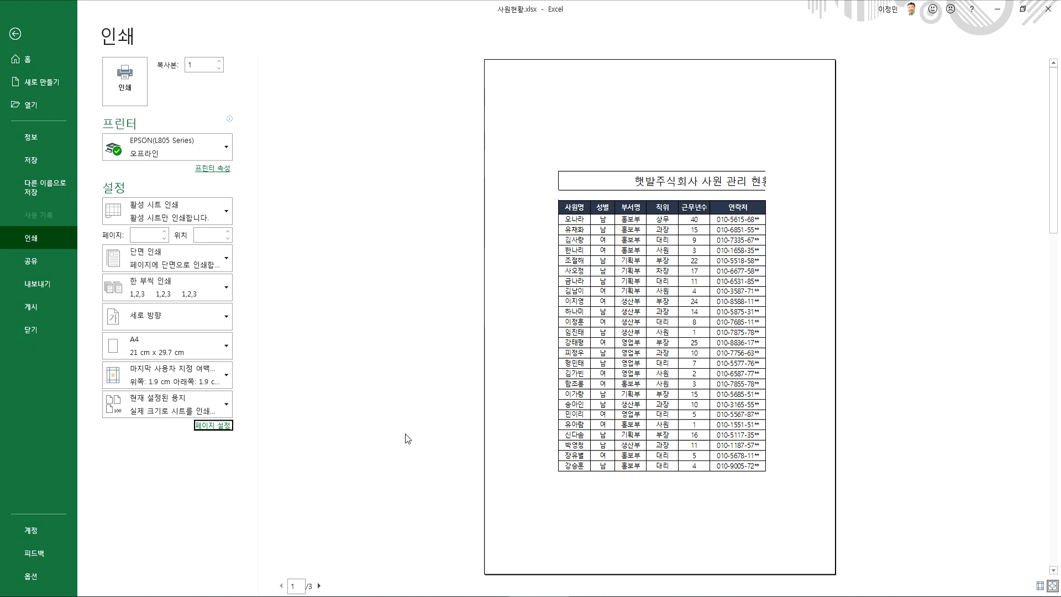
Remove the vertical centring again so the printed table starts at the top margin
{"action": "left_click", "coordinate": [225, 431]}
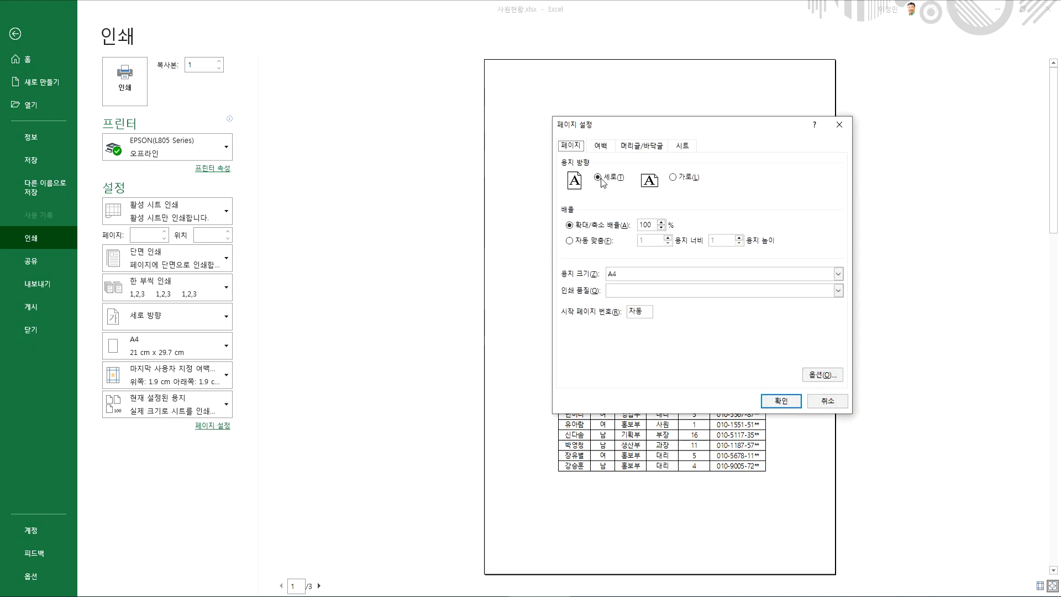
{"action": "left_click", "coordinate": [605, 150]}
{"action": "left_click", "coordinate": [570, 345]}
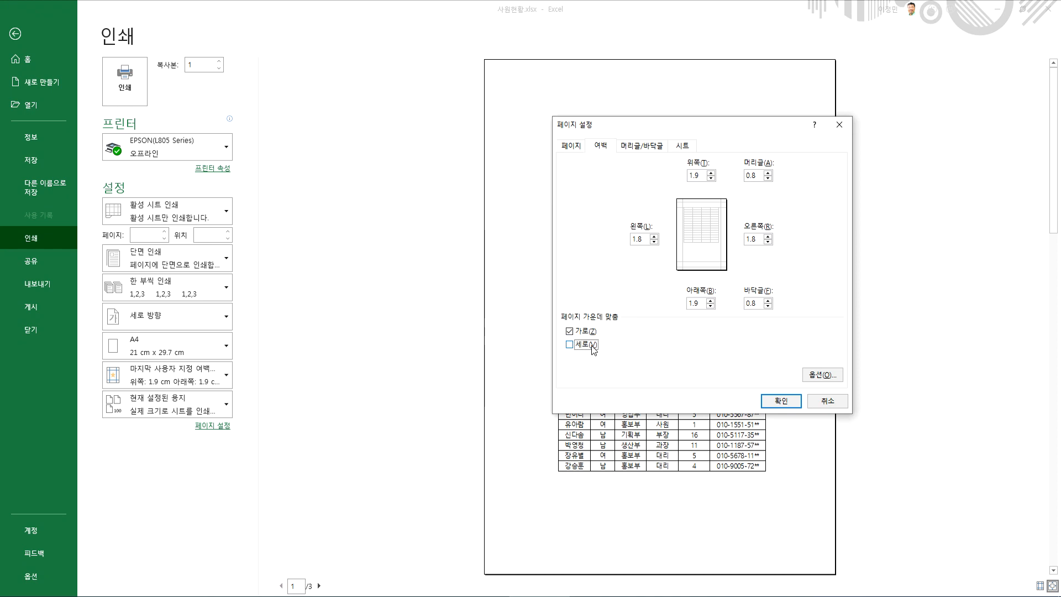
{"action": "left_click", "coordinate": [794, 403]}
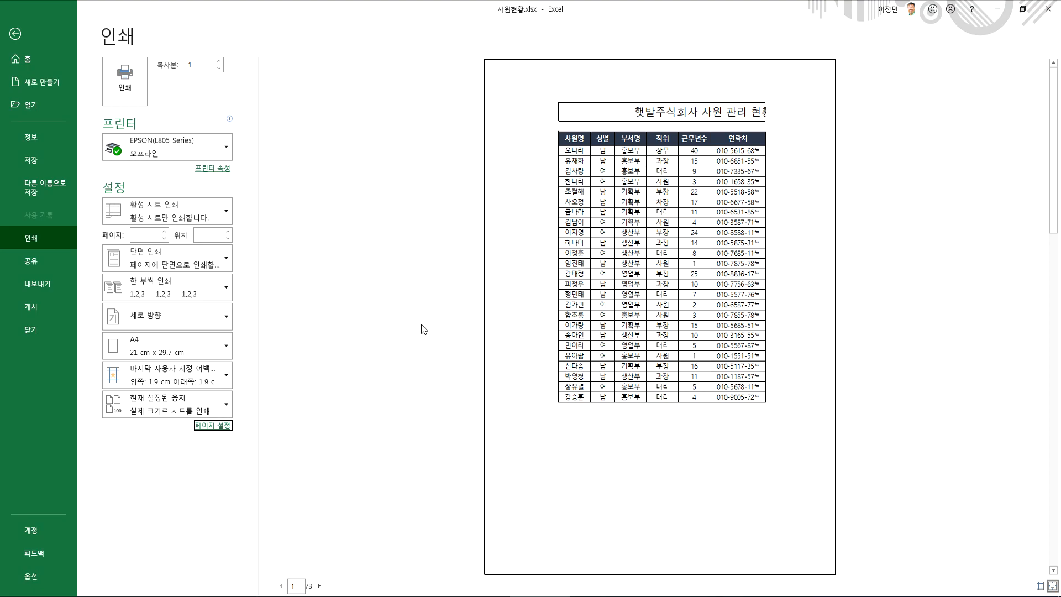
Leave the print preview, delete helper columns I through N, and return to the start of the sheet
{"action": "key", "text": "Escape"}
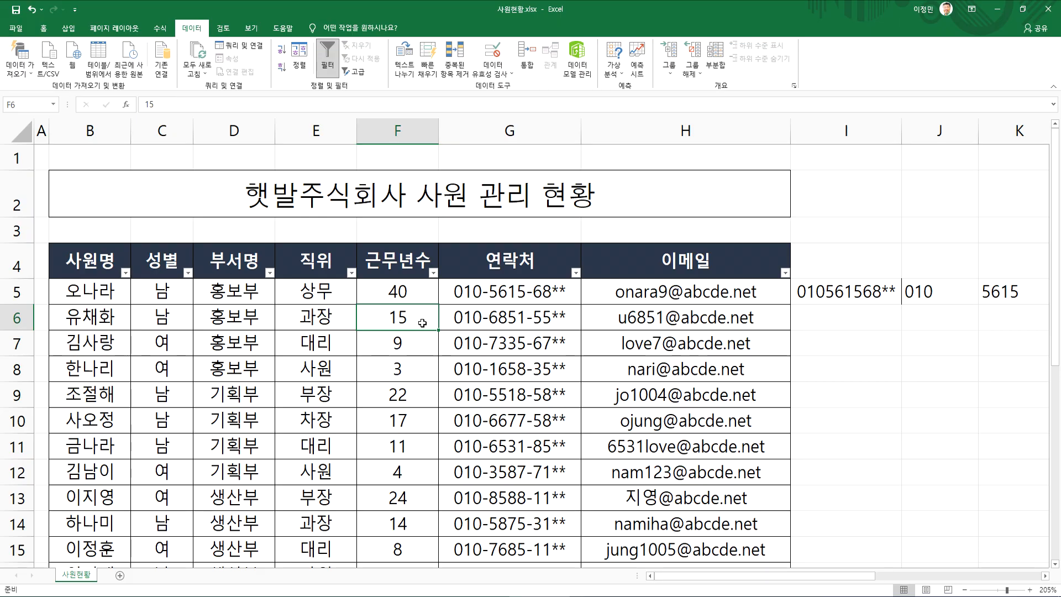
{"action": "left_click_drag", "start_coordinate": [848, 132], "coordinate": [768, 133]}
{"action": "right_click", "coordinate": [654, 222]}
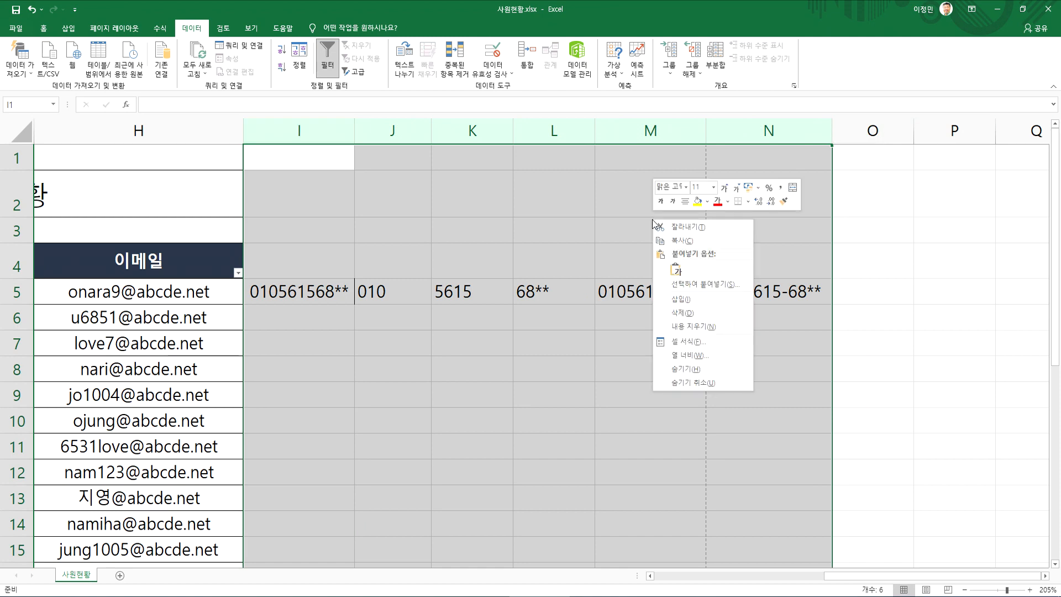
{"action": "left_click", "coordinate": [682, 313]}
{"action": "left_click", "coordinate": [310, 310]}
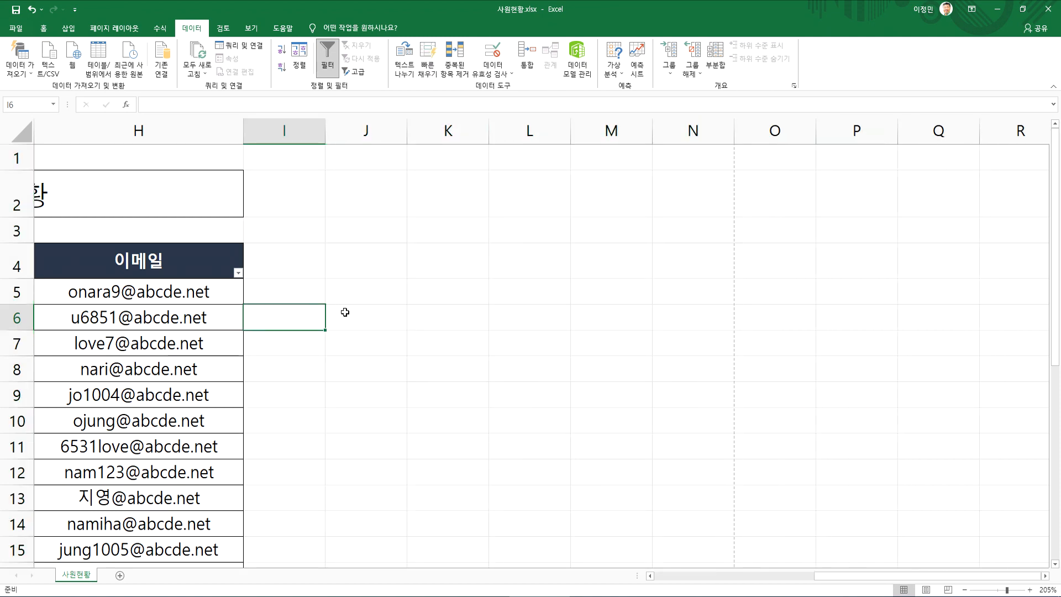
{"action": "key", "text": "Home"}
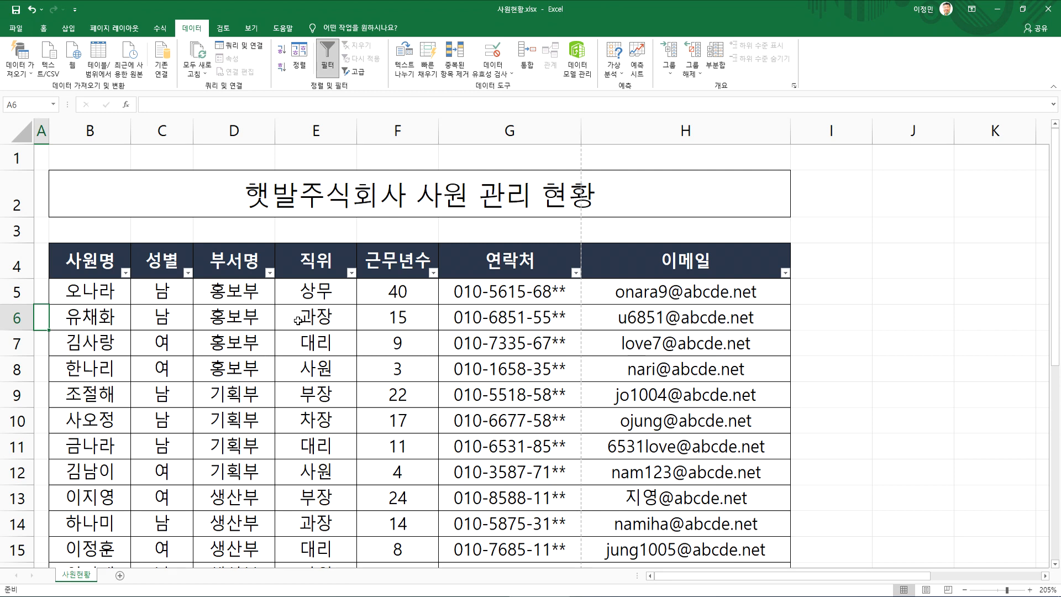
Look over the employee table down to its last row, checking the page-break lines around and beyond the data
{"action": "left_click", "coordinate": [177, 385]}
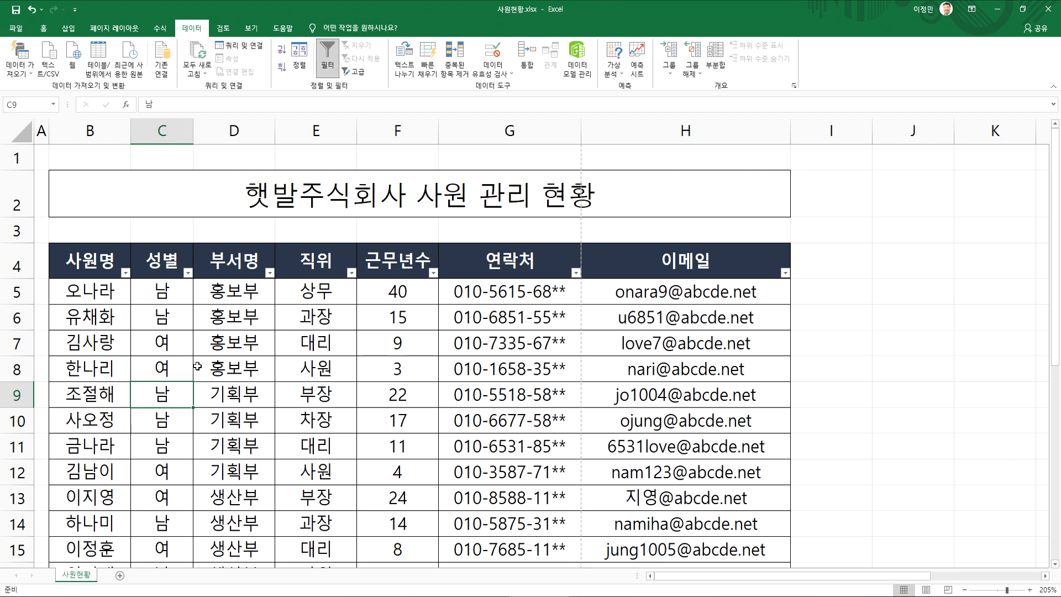
{"action": "left_click", "coordinate": [217, 317]}
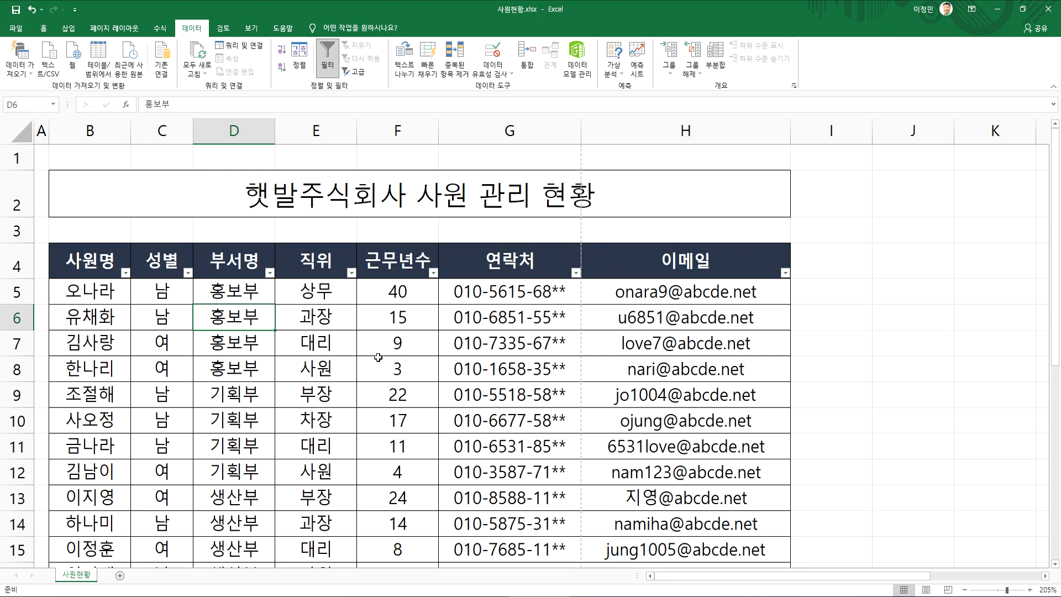
{"action": "scroll", "coordinate": [385, 390], "scroll_direction": "down", "scroll_amount": 2}
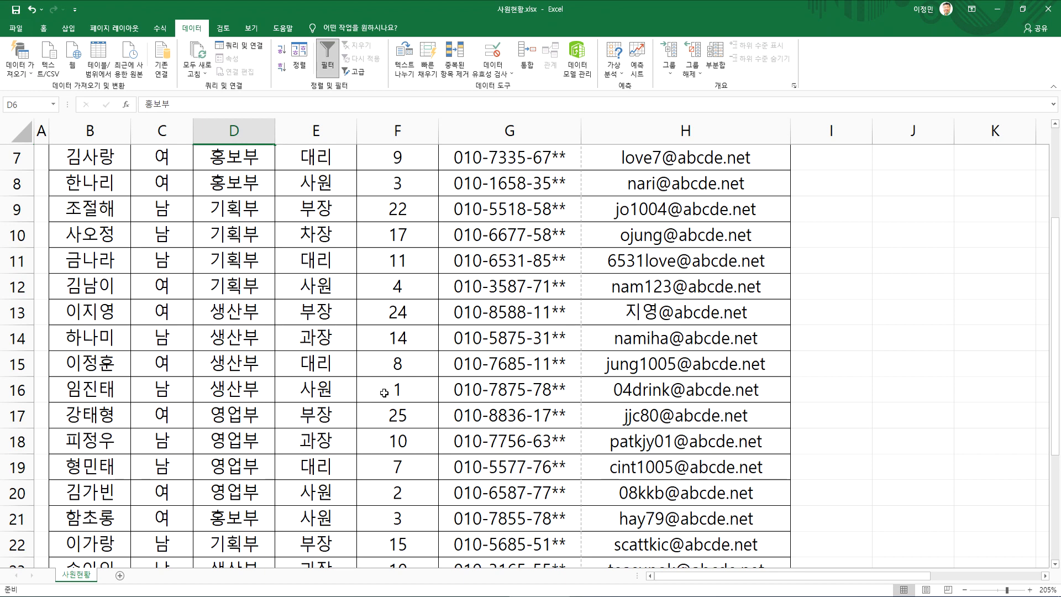
{"action": "scroll", "coordinate": [371, 384], "scroll_direction": "down", "scroll_amount": 4}
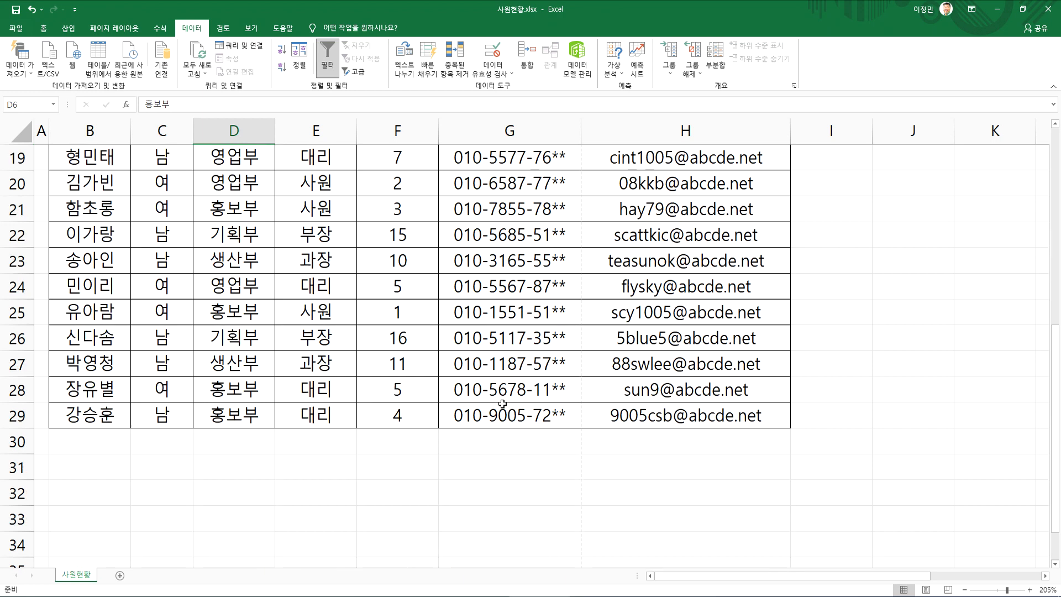
{"action": "left_click", "coordinate": [436, 367]}
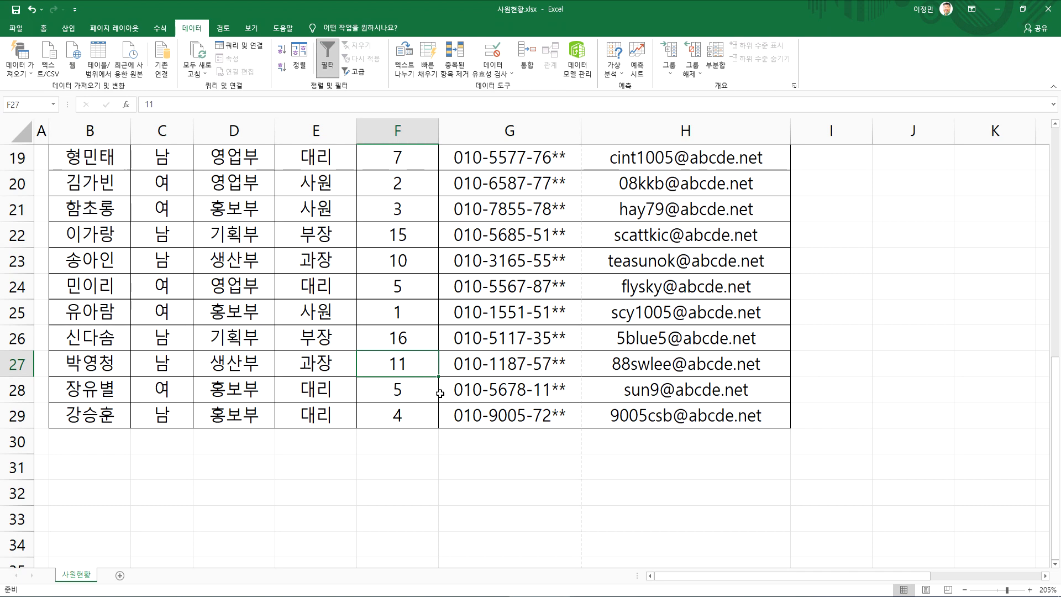
{"action": "scroll", "coordinate": [440, 394], "scroll_direction": "up", "scroll_amount": 6}
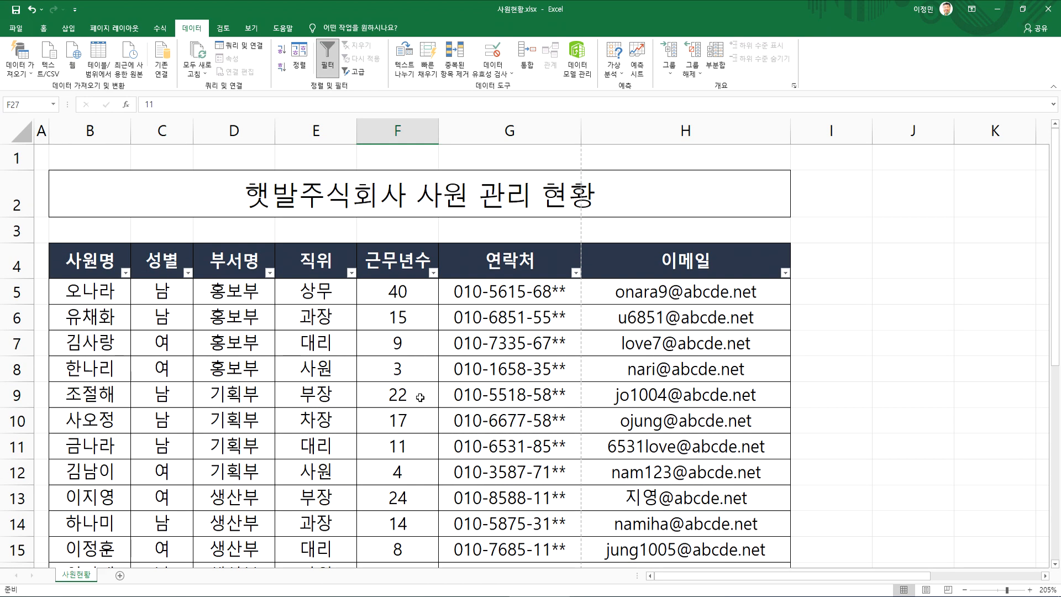
{"action": "scroll", "coordinate": [420, 398], "scroll_direction": "down", "scroll_amount": 9}
{"action": "left_click", "coordinate": [89, 186]}
{"action": "key", "text": "Right"}
{"action": "key", "text": "Right"}
{"action": "key", "text": "Right"}
{"action": "key", "text": "Right"}
{"action": "key", "text": "Right"}
{"action": "key", "text": "Right"}
{"action": "key", "text": "Right"}
{"action": "key", "text": "Right"}
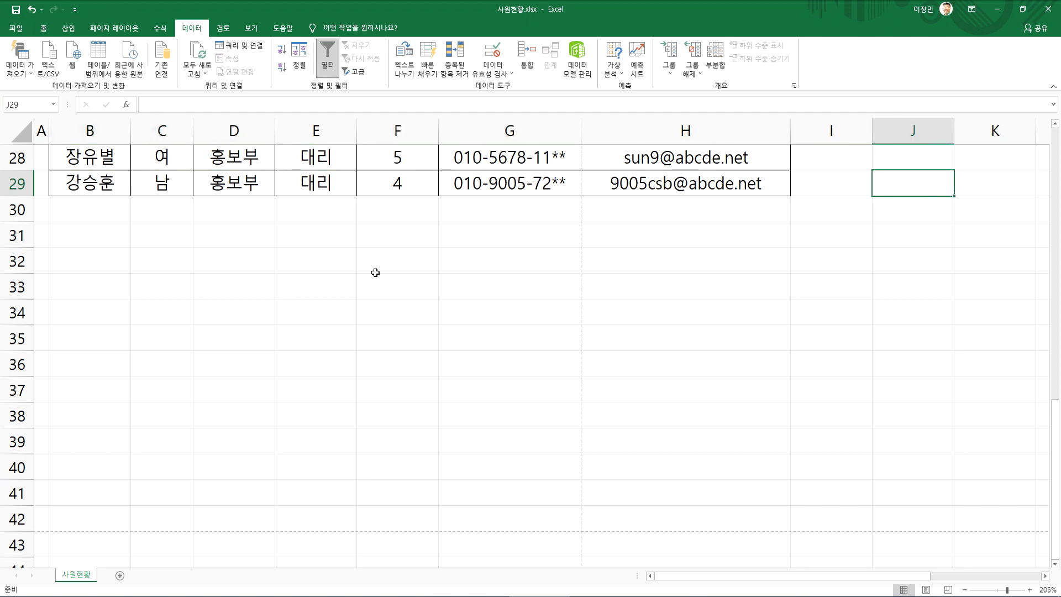
{"action": "key", "text": "Right"}
{"action": "key", "text": "Right"}
{"action": "key", "text": "Right"}
{"action": "key", "text": "Right"}
{"action": "key", "text": "Right"}
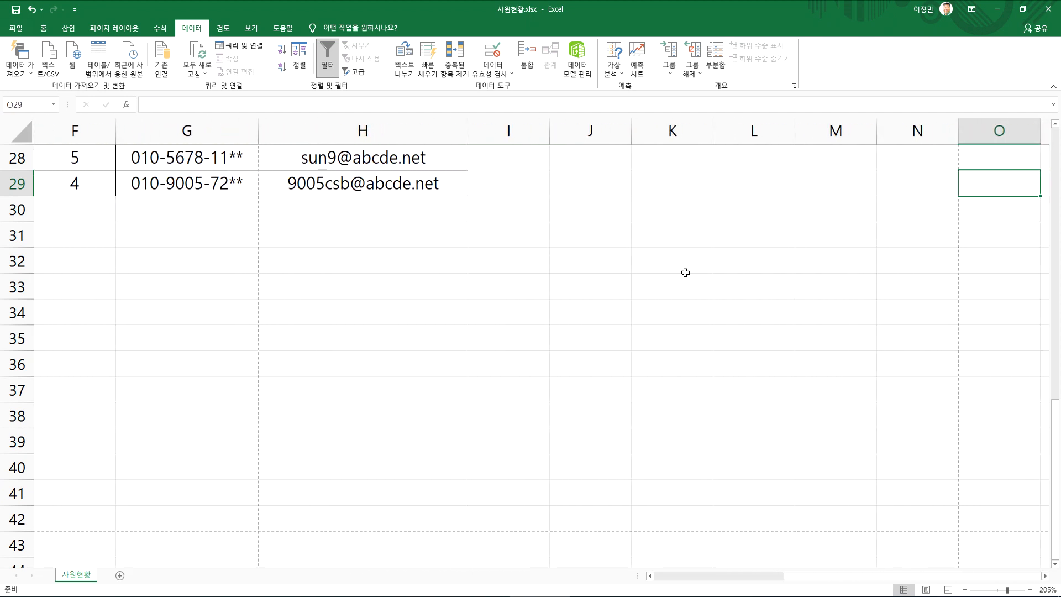
{"action": "key", "text": "Home"}
{"action": "scroll", "coordinate": [619, 270], "scroll_direction": "up", "scroll_amount": 9}
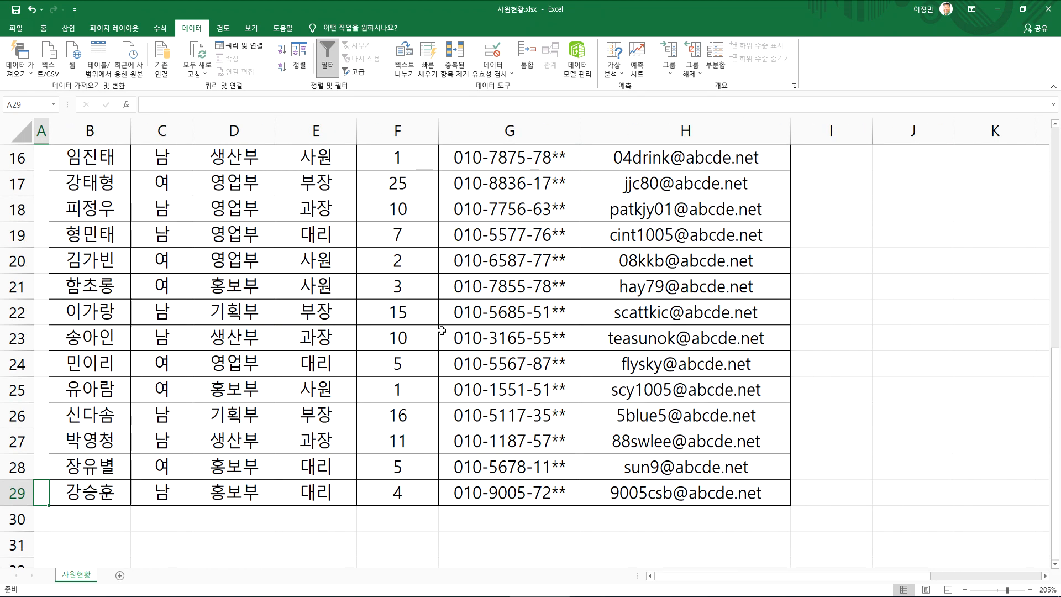
{"action": "left_click", "coordinate": [265, 341]}
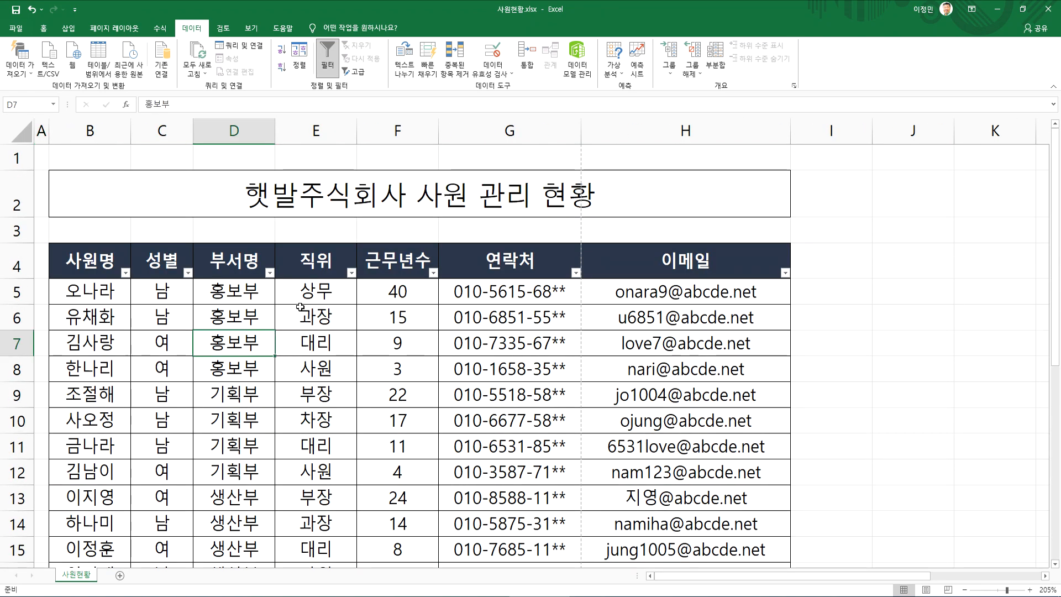
{"action": "left_click", "coordinate": [43, 28]}
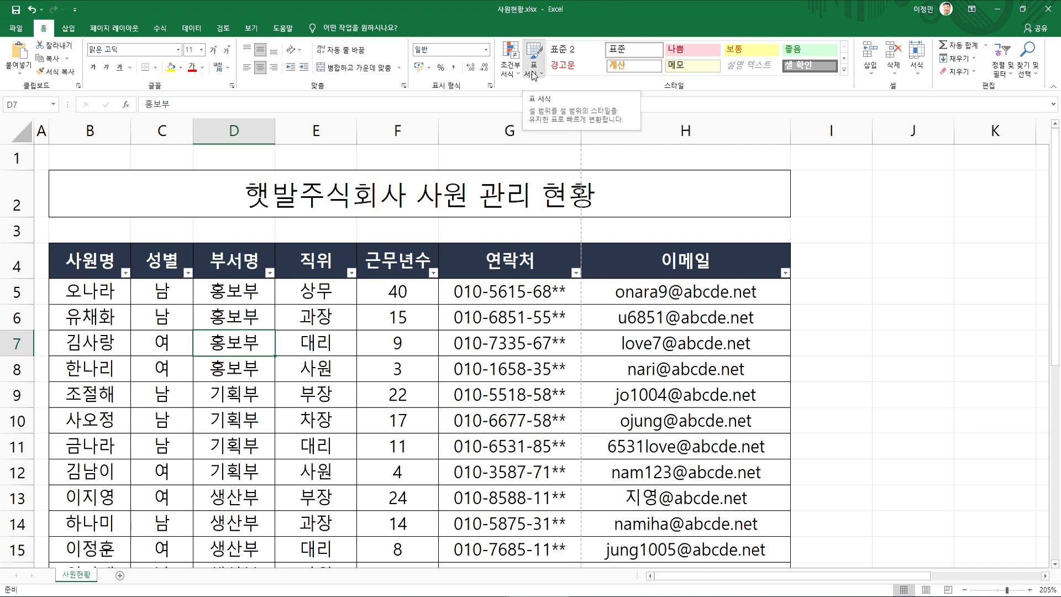
{"action": "left_click_drag", "start_coordinate": [90, 266], "coordinate": [664, 263]}
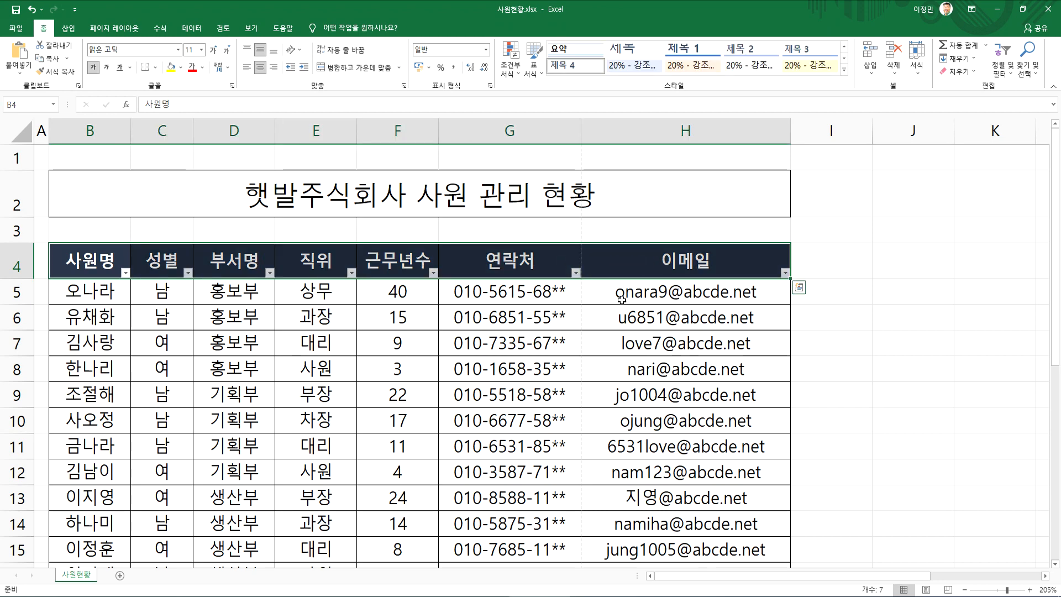
{"action": "left_click", "coordinate": [685, 317]}
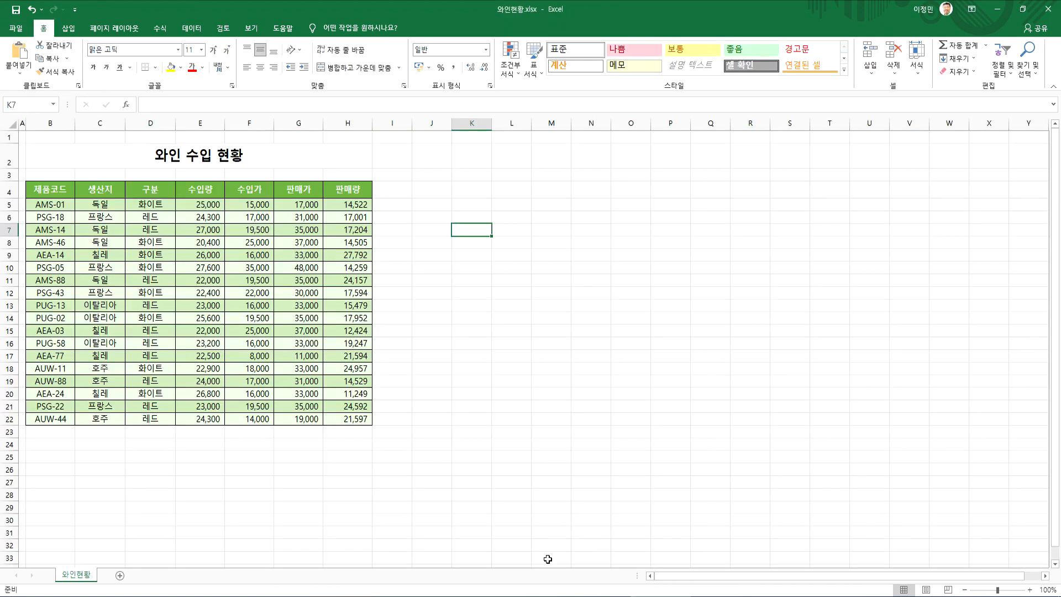
{"action": "left_click", "coordinate": [199, 294]}
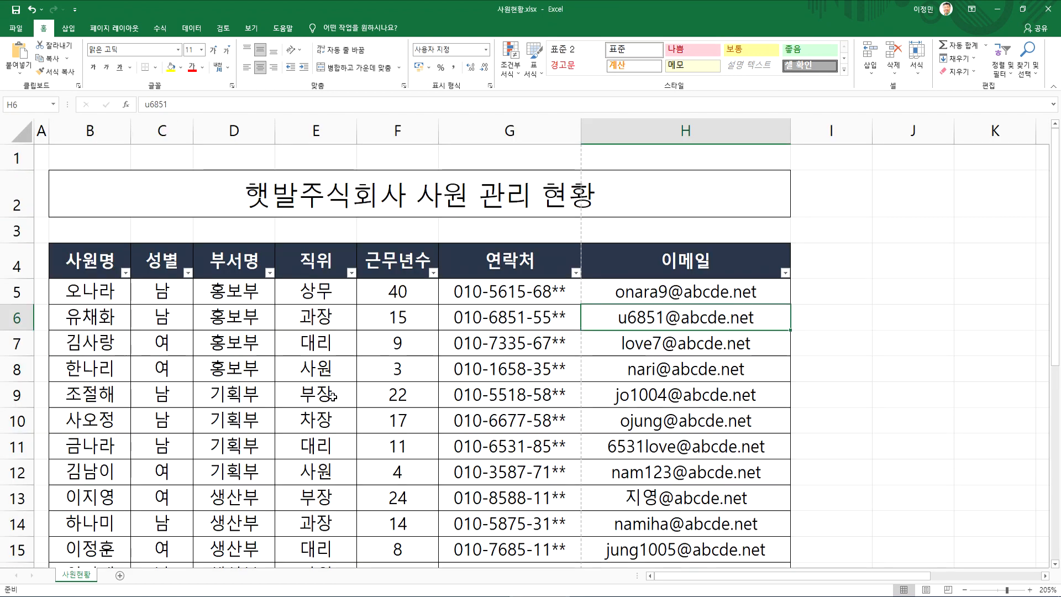
Turn off the filter on the employee table's header row and open the Quick Analysis options for the whole table
{"action": "left_click", "coordinate": [88, 266]}
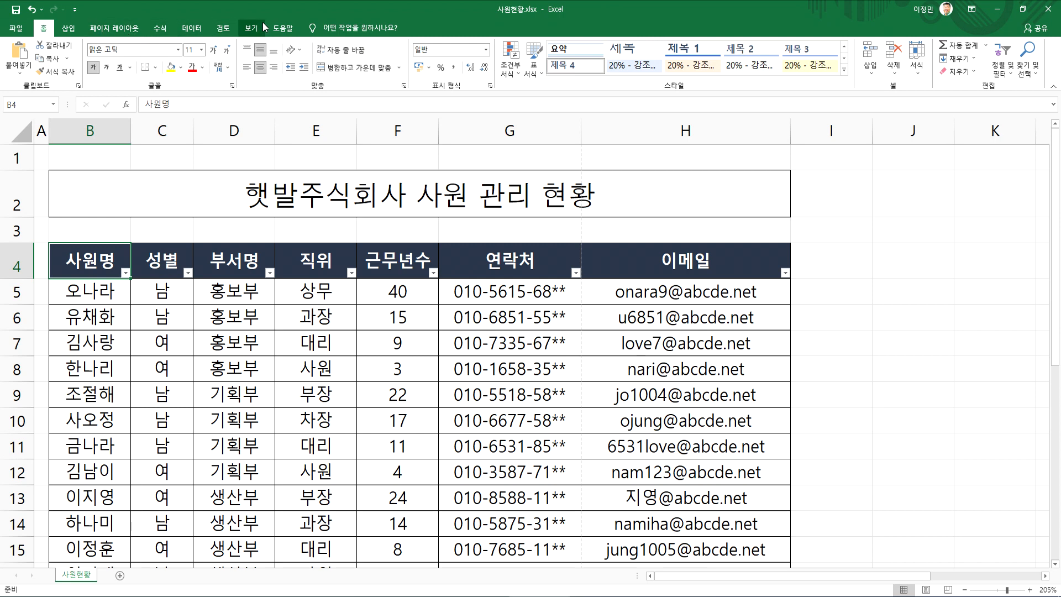
{"action": "left_click", "coordinate": [192, 28]}
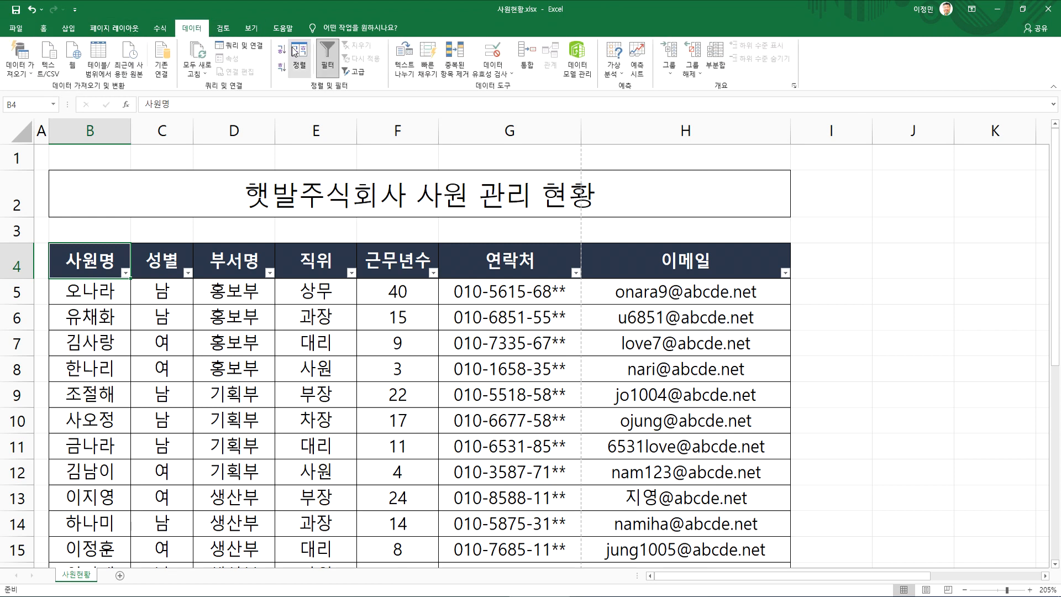
{"action": "left_click", "coordinate": [332, 56]}
{"action": "left_click", "coordinate": [382, 291]}
{"action": "key", "text": "ctrl+a"}
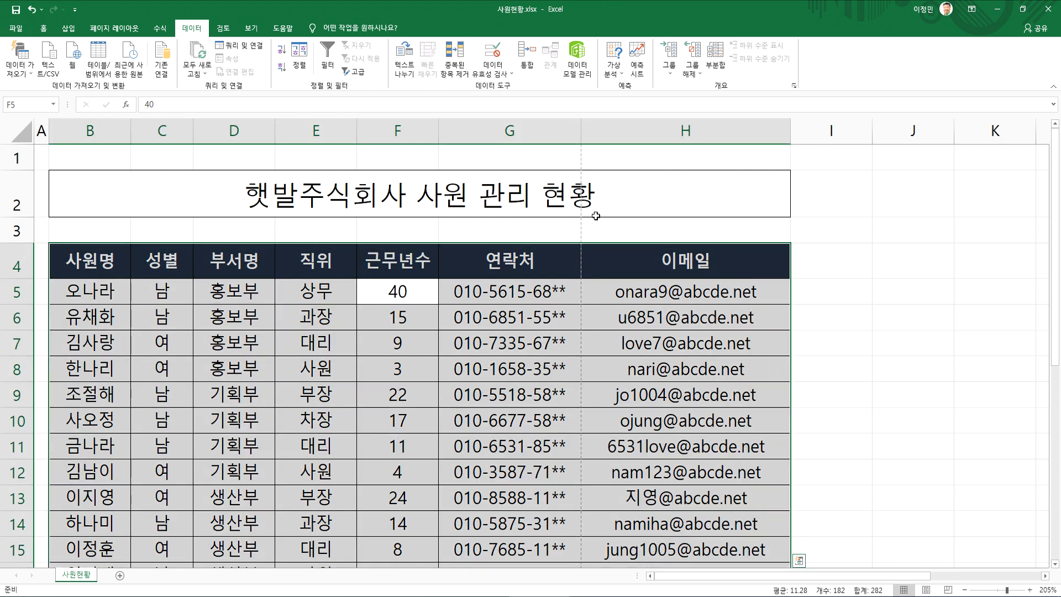
{"action": "key", "text": "ctrl+q"}
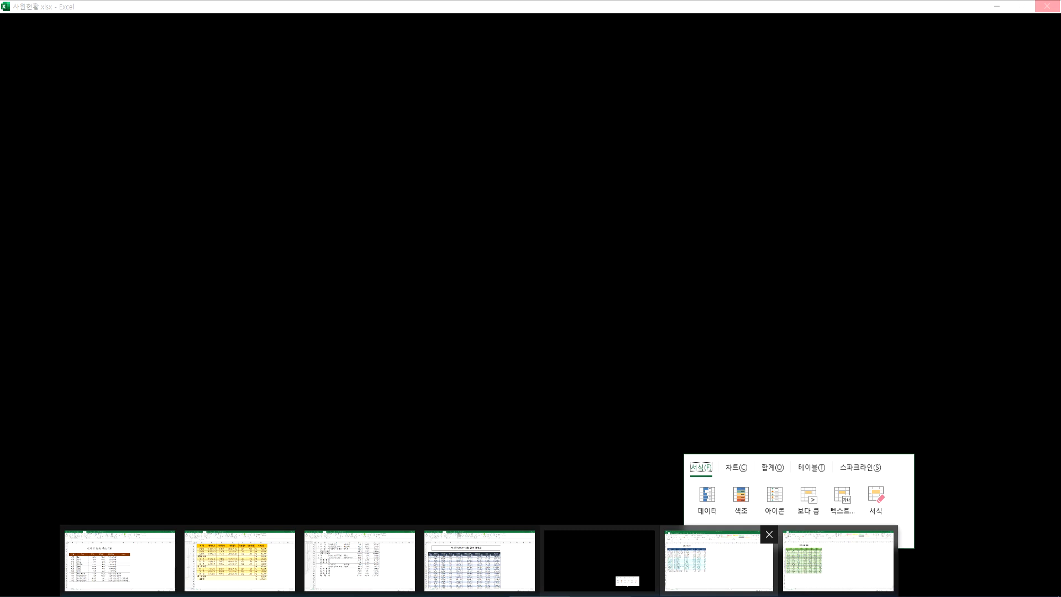
In the 와인현황 workbook, clear all cell formatting from the wine import table B4:H22, leaving its data in place
{"action": "key", "text": "ctrl+F1"}
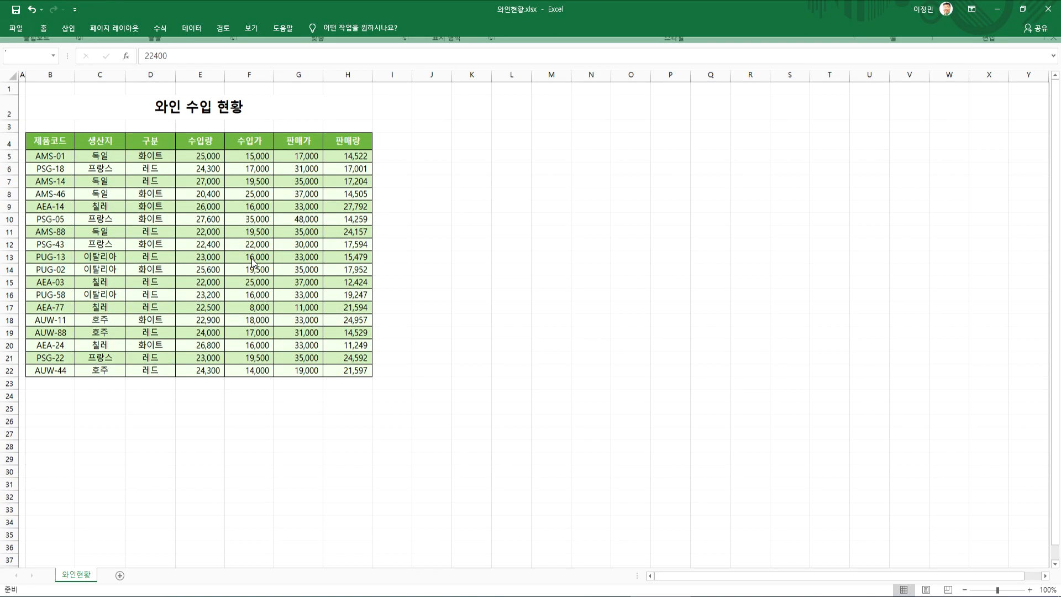
{"action": "left_click", "coordinate": [251, 288]}
{"action": "left_click_drag", "start_coordinate": [50, 137], "coordinate": [336, 364]}
{"action": "scroll", "coordinate": [335, 365], "scroll_direction": "up", "scroll_amount": 4}
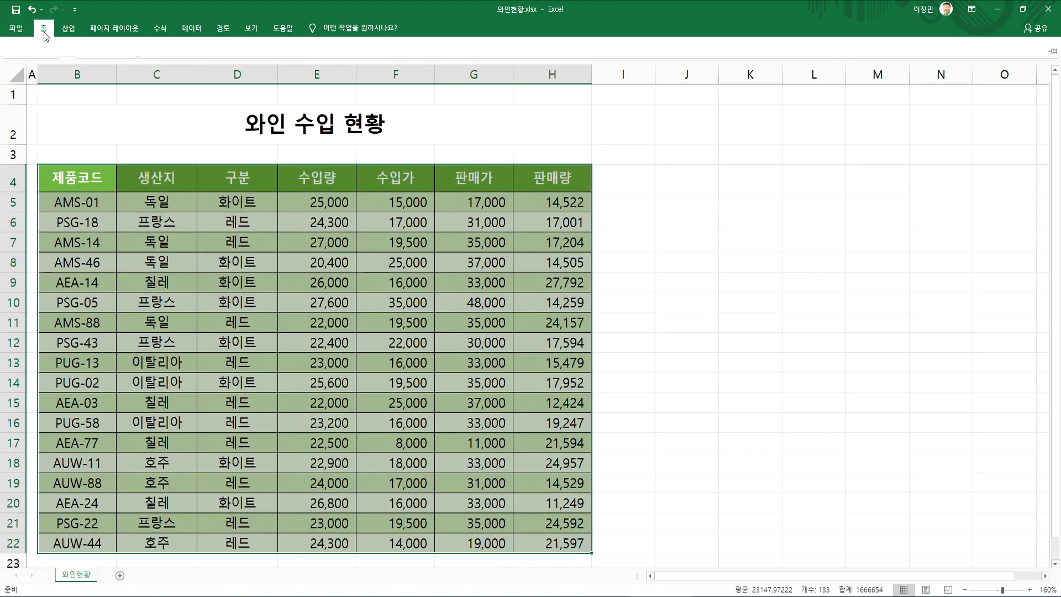
{"action": "double_click", "coordinate": [44, 28]}
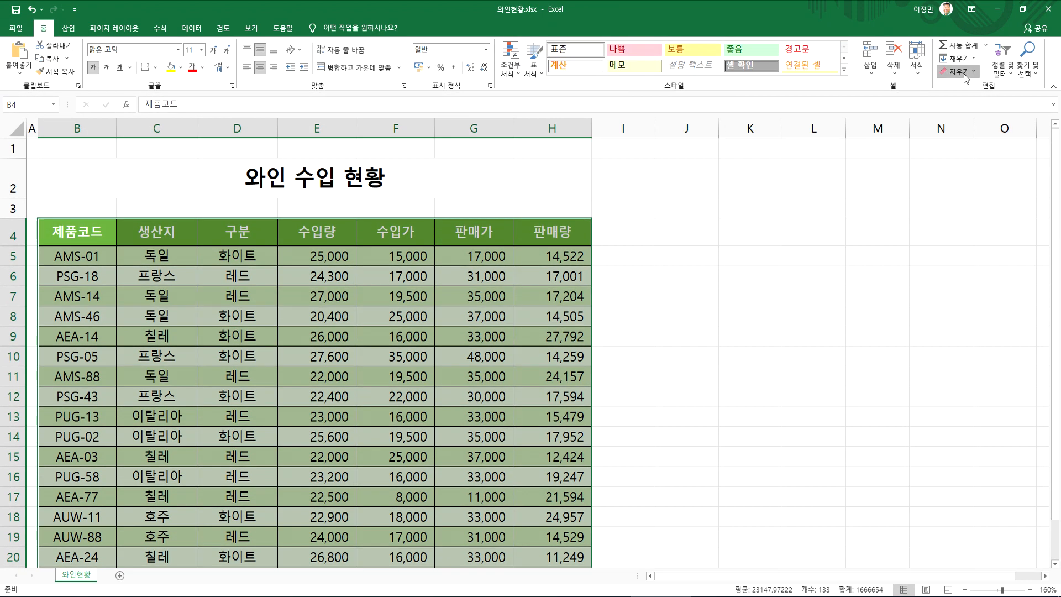
{"action": "left_click", "coordinate": [964, 74]}
{"action": "left_click", "coordinate": [974, 106]}
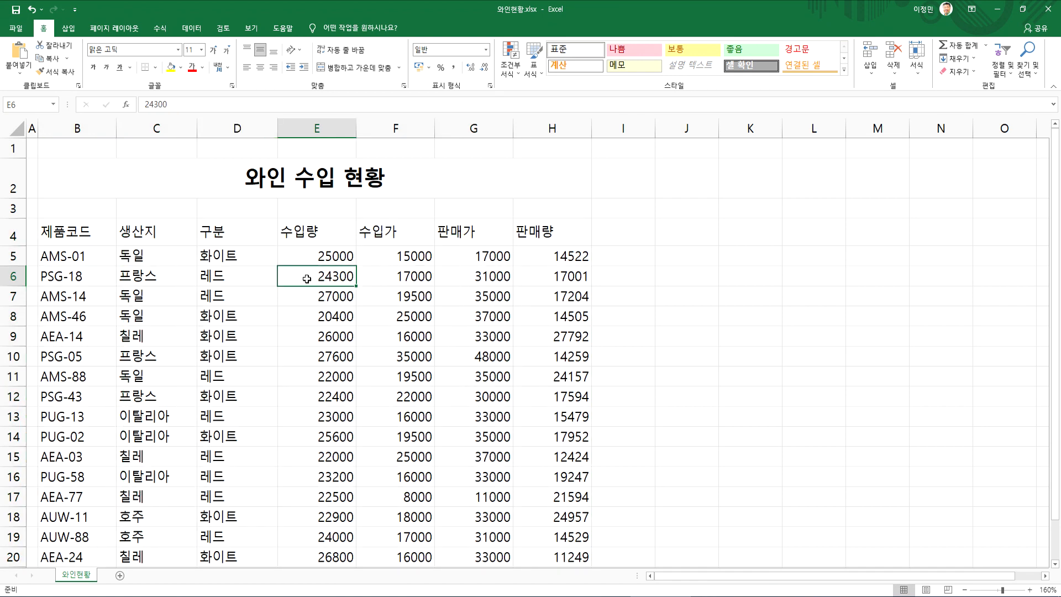
{"action": "left_click", "coordinate": [309, 280]}
Apply the comma number style to the wine table's quantities and prices in E5:H22
{"action": "scroll", "coordinate": [325, 293], "scroll_direction": "down", "scroll_amount": 2}
{"action": "scroll", "coordinate": [325, 292], "scroll_direction": "up", "scroll_amount": 1}
{"action": "left_click_drag", "start_coordinate": [307, 178], "coordinate": [586, 523]}
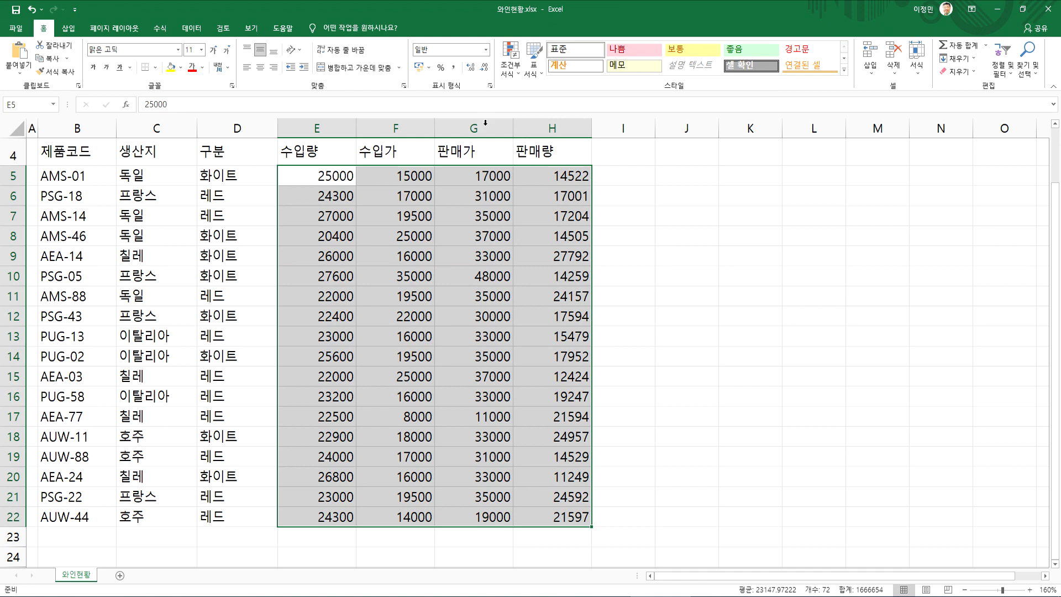
{"action": "left_click", "coordinate": [452, 68]}
{"action": "left_click", "coordinate": [263, 259]}
{"action": "scroll", "coordinate": [249, 268], "scroll_direction": "up", "scroll_amount": 1}
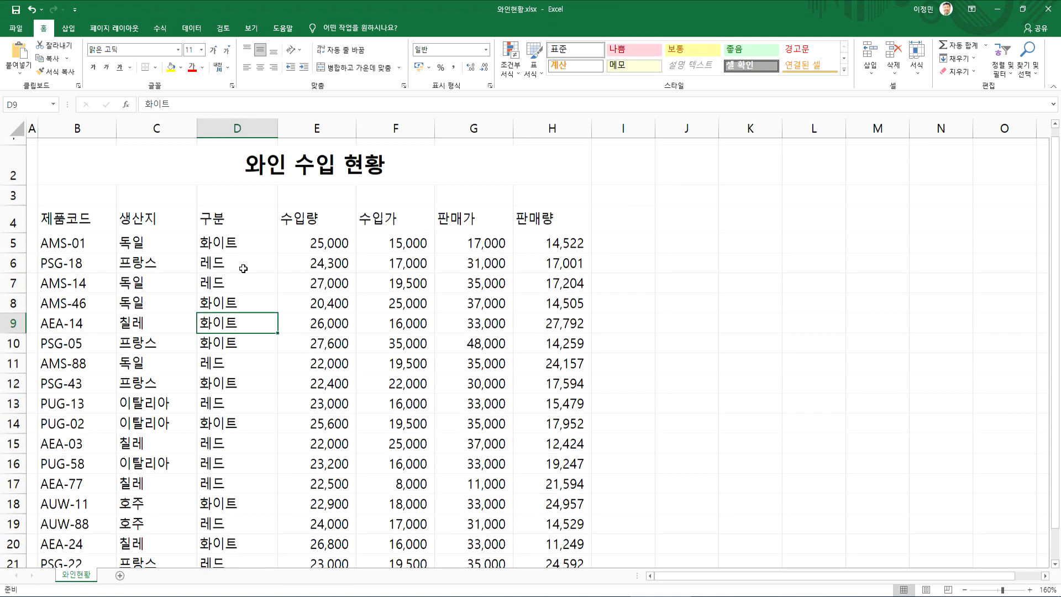
Format the range $B$4:$H$22 as a table with a grey medium style, using its first row as headers
{"action": "left_click", "coordinate": [78, 239]}
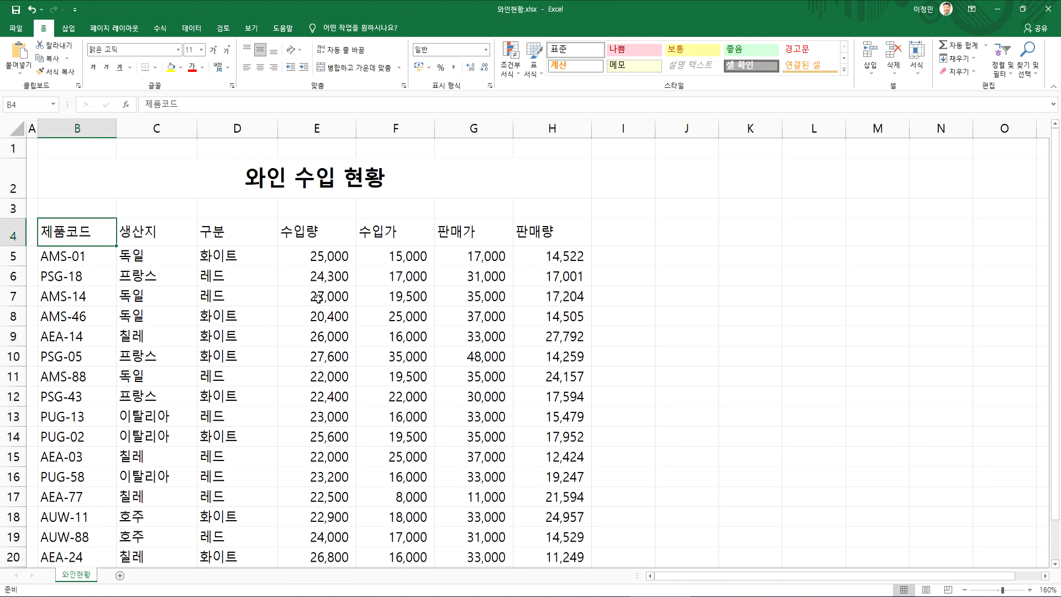
{"action": "left_click", "coordinate": [534, 65]}
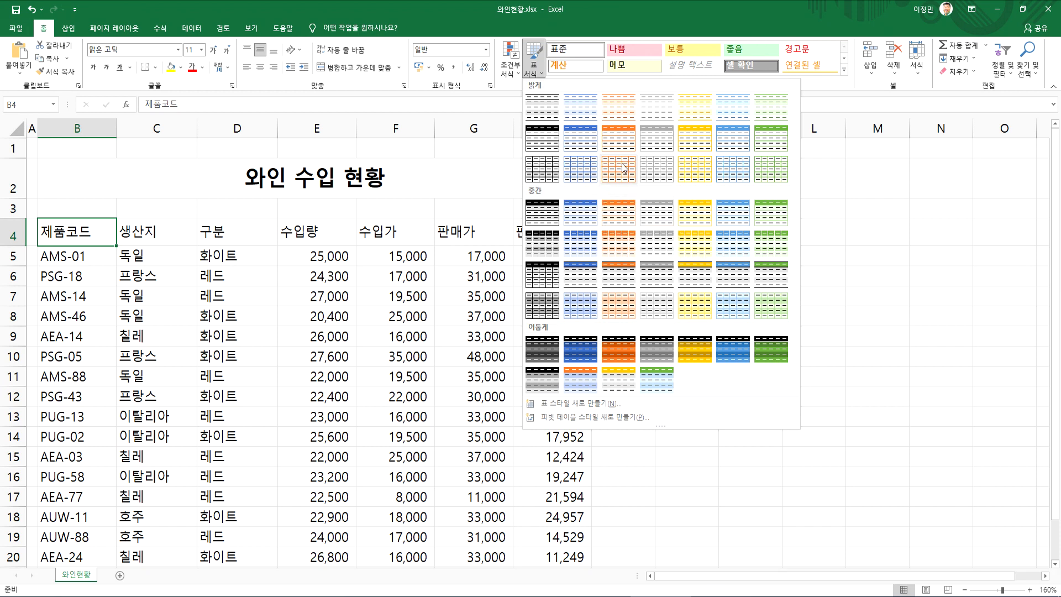
{"action": "left_click", "coordinate": [651, 218]}
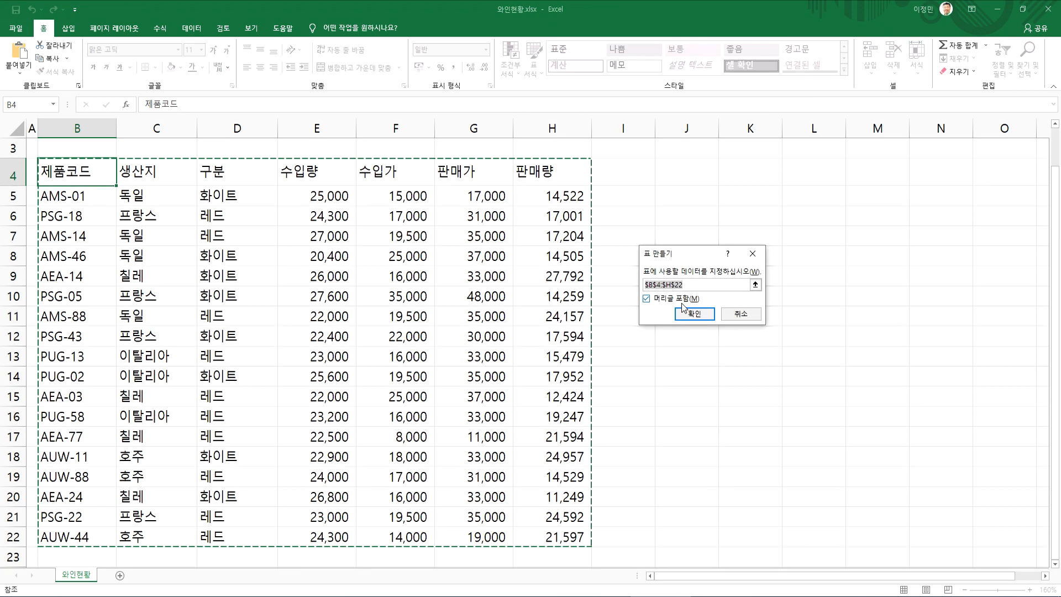
{"action": "left_click", "coordinate": [694, 312]}
{"action": "left_click", "coordinate": [472, 271]}
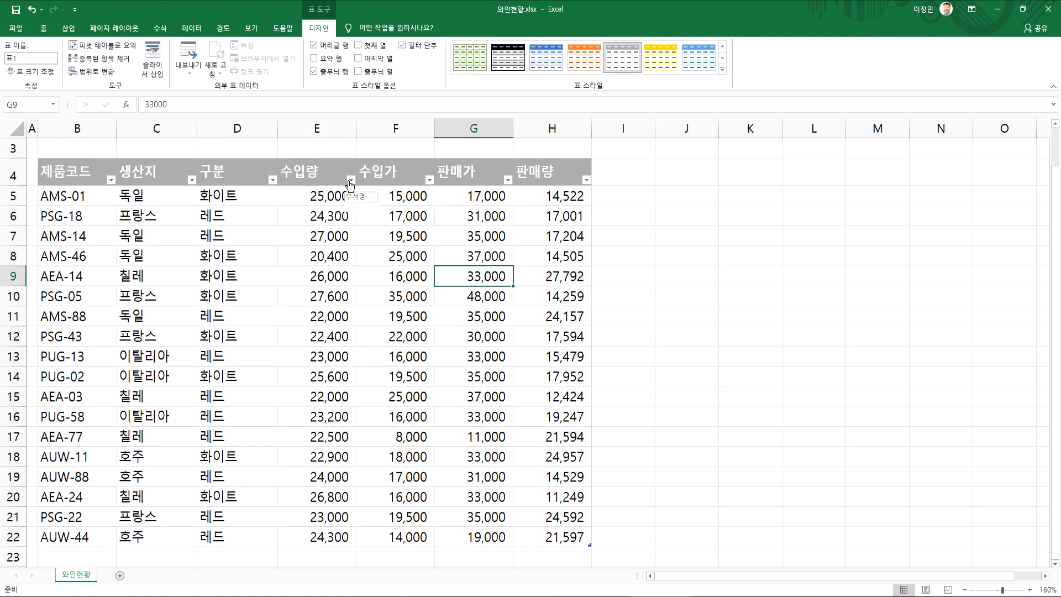
Try the yellow table style on the wine table, settle on the light blue banded style, and check the rows
{"action": "scroll", "coordinate": [329, 264], "scroll_direction": "up", "scroll_amount": 1}
{"action": "left_click", "coordinate": [553, 60]}
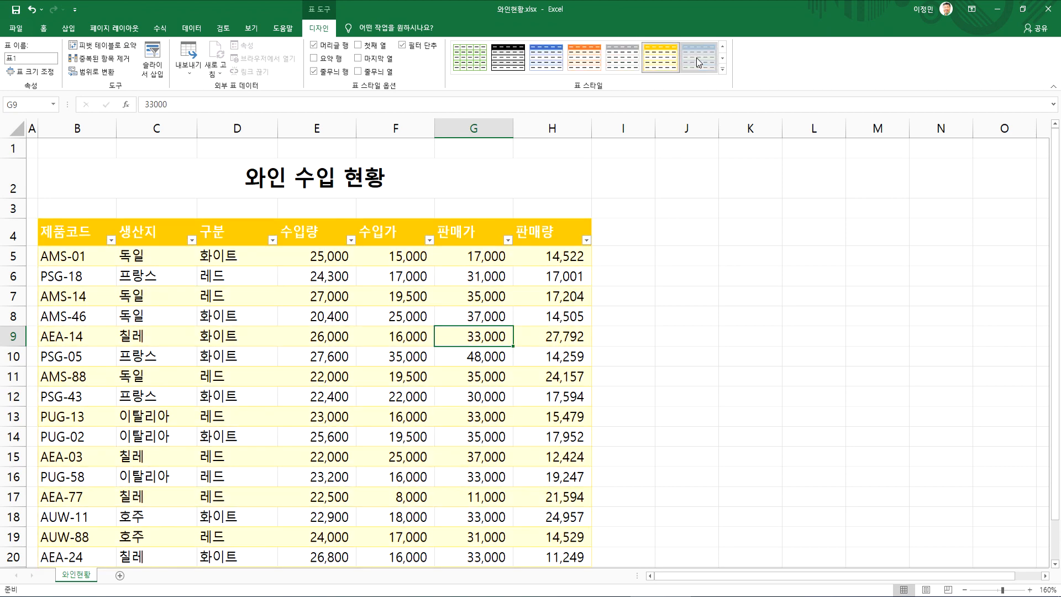
{"action": "left_click", "coordinate": [699, 62]}
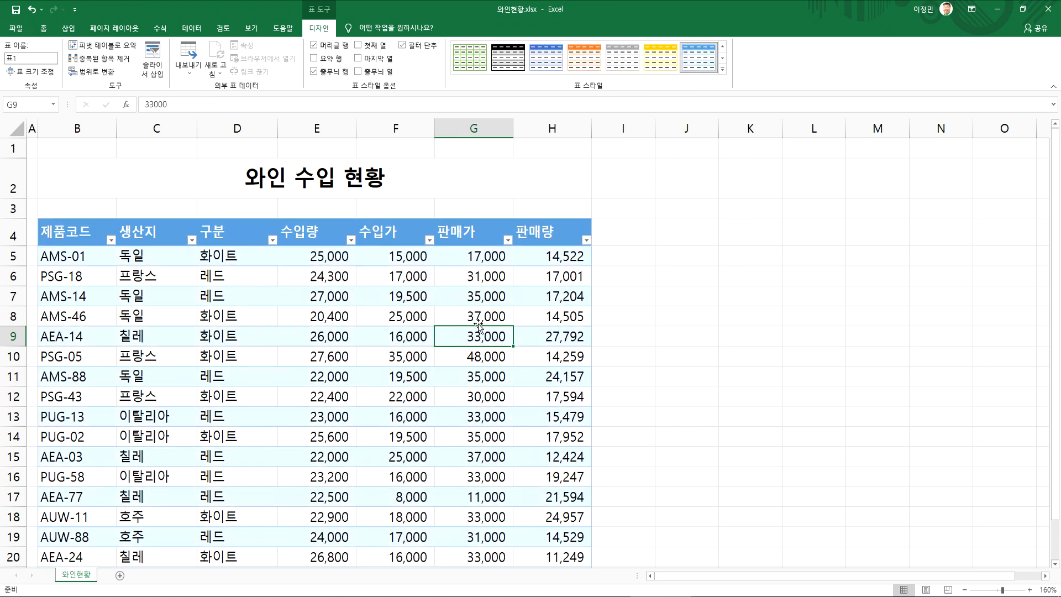
{"action": "scroll", "coordinate": [475, 320], "scroll_direction": "down", "scroll_amount": 2}
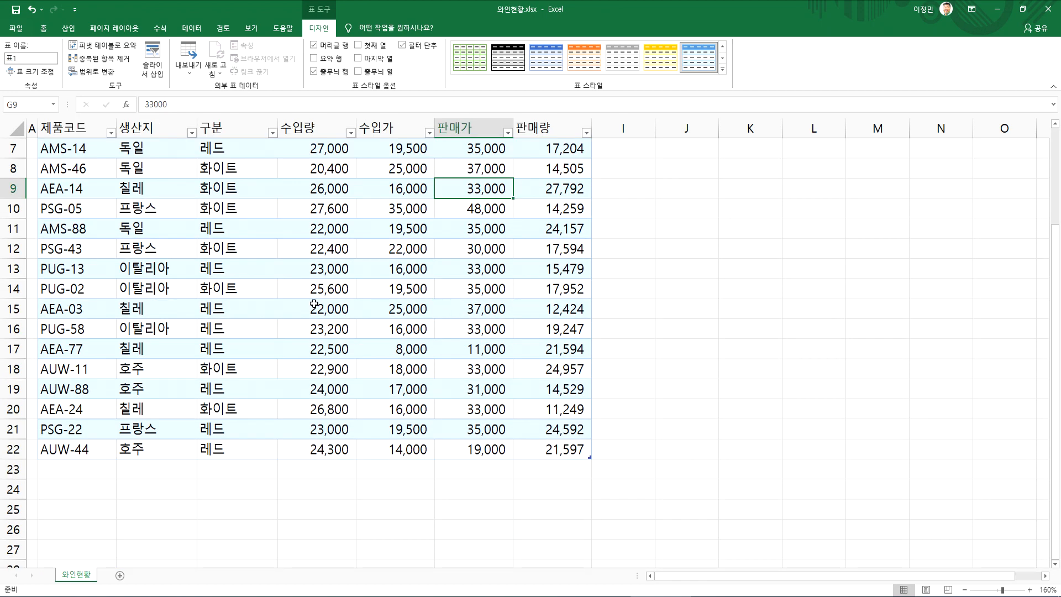
{"action": "scroll", "coordinate": [314, 304], "scroll_direction": "up", "scroll_amount": 1}
{"action": "left_click", "coordinate": [383, 409]}
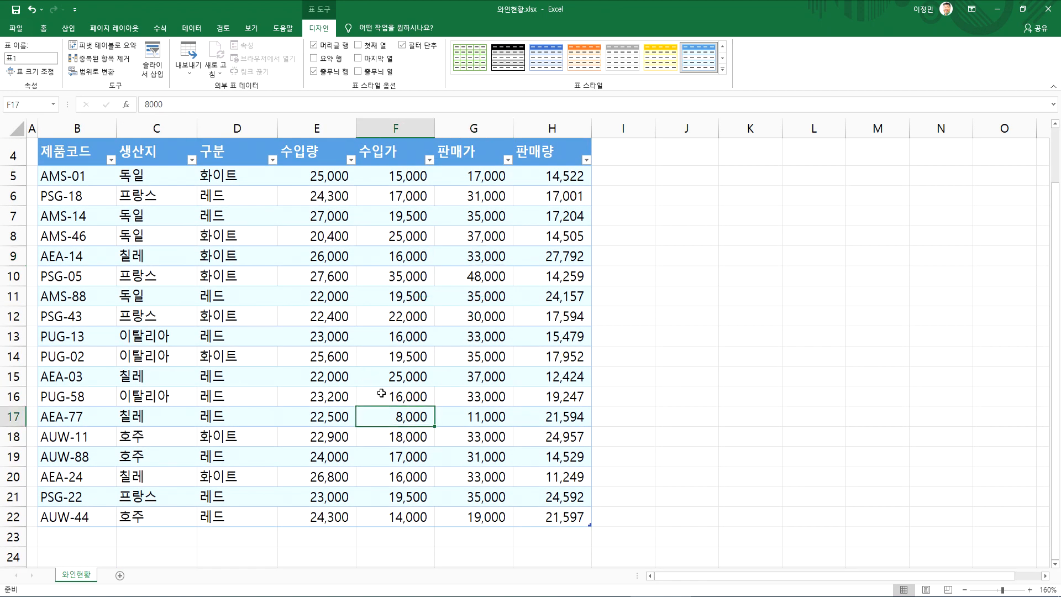
Add a blank row 23 to the wine table by moving cell by cell past its last cell, H22
{"action": "left_click", "coordinate": [658, 386]}
{"action": "left_click", "coordinate": [765, 382]}
{"action": "left_click", "coordinate": [856, 380]}
{"action": "left_click", "coordinate": [395, 430]}
{"action": "key", "text": "Tab"}
{"action": "key", "text": "Tab"}
{"action": "key", "text": "Tab"}
{"action": "key", "text": "Tab"}
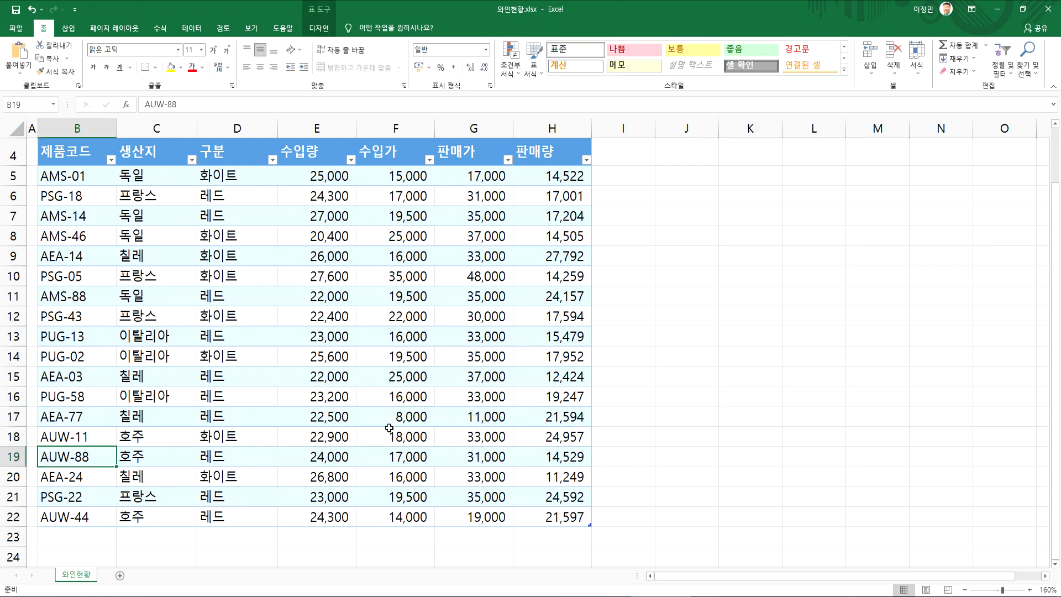
{"action": "key", "text": "Tab"}
{"action": "key", "text": "Down"}
{"action": "key", "text": "Down"}
{"action": "key", "text": "Tab"}
{"action": "key", "text": "Tab"}
{"action": "key", "text": "Tab"}
{"action": "key", "text": "Tab"}
{"action": "key", "text": "Tab"}
{"action": "key", "text": "Tab"}
{"action": "key", "text": "Tab"}
{"action": "key", "text": "Tab"}
{"action": "key", "text": "Tab"}
{"action": "key", "text": "Tab"}
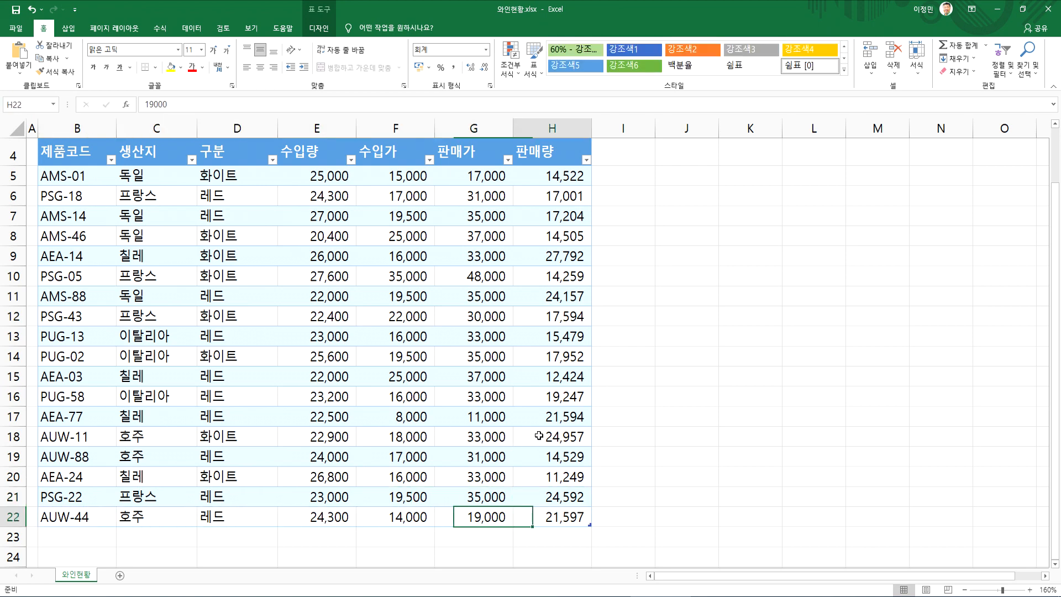
{"action": "key", "text": "Tab"}
{"action": "scroll", "coordinate": [555, 433], "scroll_direction": "down", "scroll_amount": 1}
{"action": "scroll", "coordinate": [559, 530], "scroll_direction": "down", "scroll_amount": 2}
Extend the wine table with more blank rows down to row 29 by advancing past the last cell of each row
{"action": "key", "text": "Tab"}
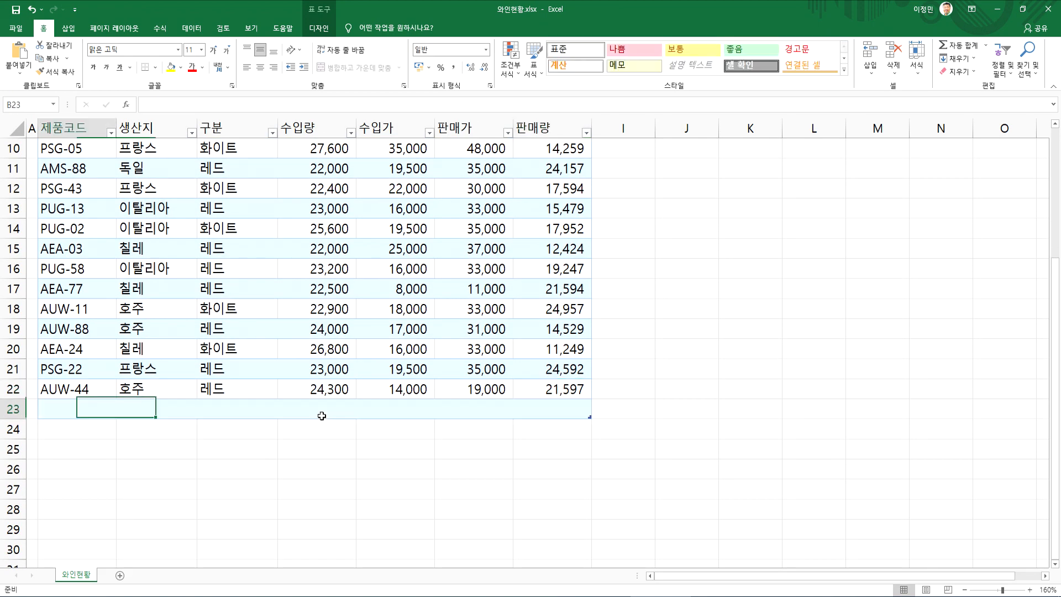
{"action": "key", "text": "Tab"}
{"action": "key", "text": "Tab"}
{"action": "key", "text": "Tab"}
{"action": "key", "text": "Tab"}
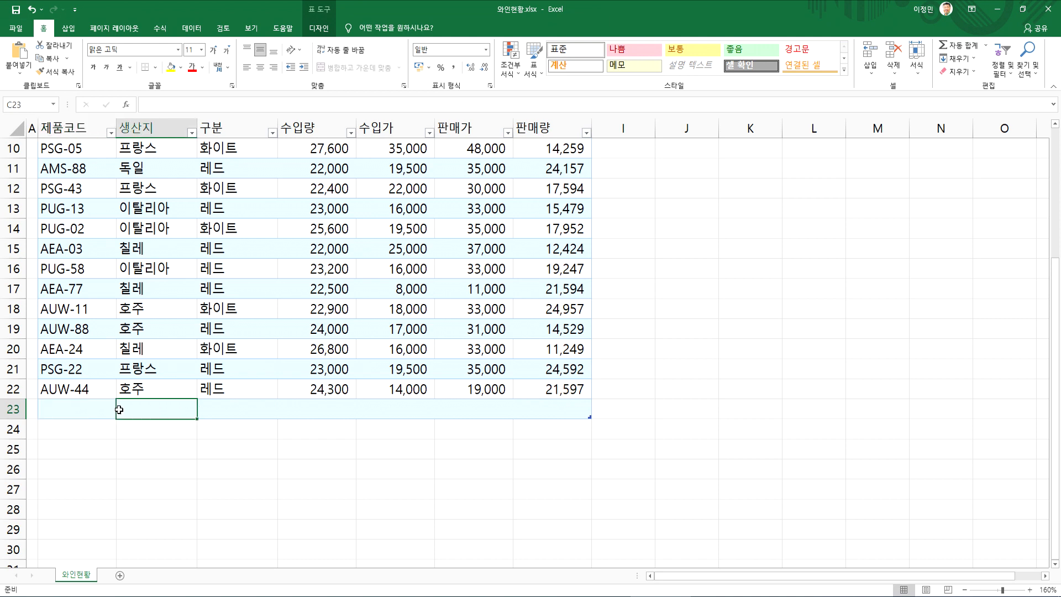
{"action": "key", "text": "Tab"}
{"action": "key", "text": "Tab"}
{"action": "key", "text": "Tab"}
{"action": "key", "text": "Tab"}
{"action": "key", "text": "Tab"}
{"action": "key", "text": "Tab"}
{"action": "key", "text": "Tab"}
{"action": "key", "text": "Tab"}
{"action": "key", "text": "Tab"}
{"action": "key", "text": "Tab"}
{"action": "key", "text": "Tab"}
{"action": "key", "text": "Tab"}
{"action": "key", "text": "Tab"}
{"action": "key", "text": "Tab"}
{"action": "key", "text": "Tab"}
{"action": "key", "text": "Tab"}
{"action": "key", "text": "Tab"}
{"action": "key", "text": "Tab"}
{"action": "key", "text": "Tab"}
{"action": "key", "text": "Tab"}
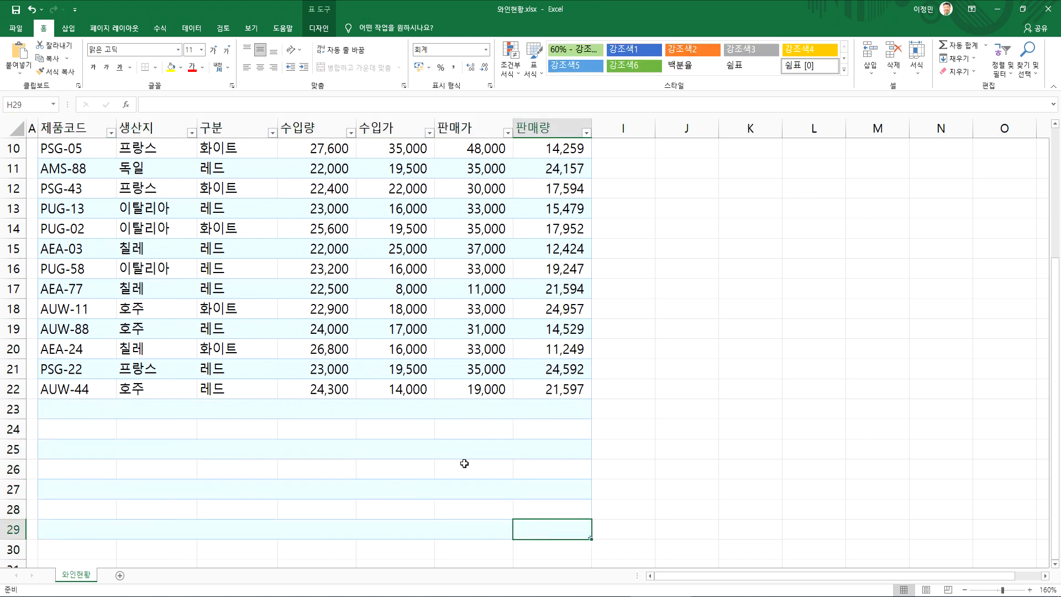
Look over the wine table from the added blank rows back up to its header and the banding of its records
{"action": "left_click", "coordinate": [410, 384]}
{"action": "scroll", "coordinate": [398, 391], "scroll_direction": "up", "scroll_amount": 1}
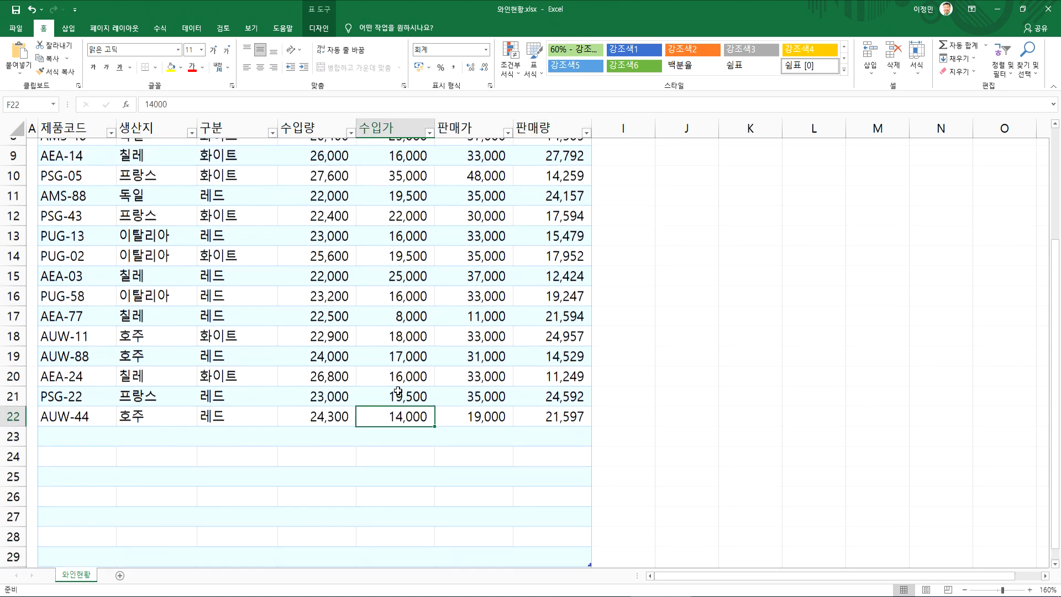
{"action": "scroll", "coordinate": [398, 391], "scroll_direction": "up", "scroll_amount": 2}
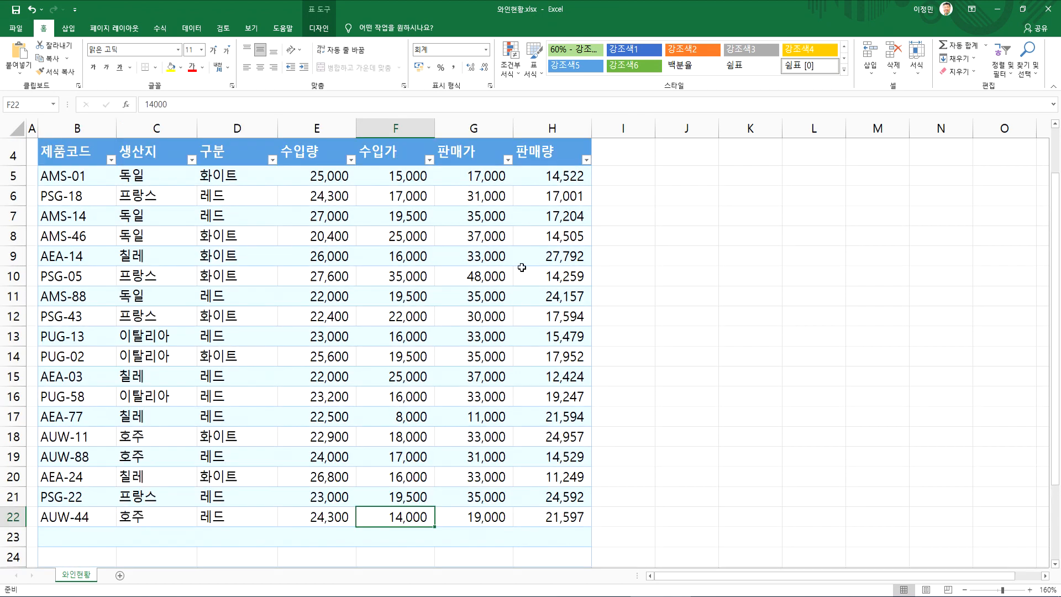
{"action": "left_click", "coordinate": [561, 234]}
{"action": "left_click", "coordinate": [368, 236]}
{"action": "left_click", "coordinate": [440, 236]}
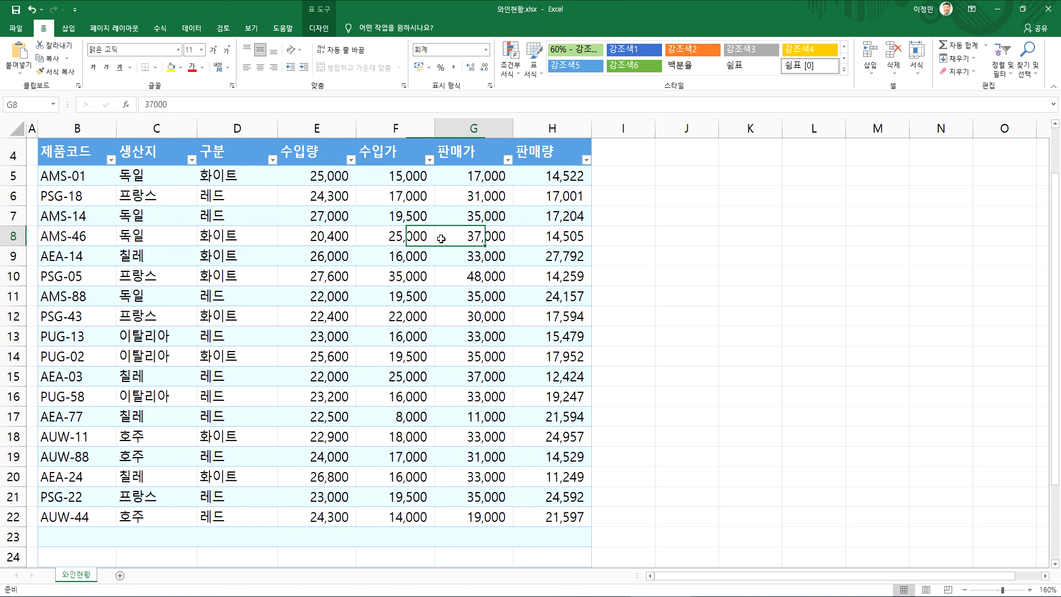
{"action": "left_click", "coordinate": [446, 391]}
{"action": "scroll", "coordinate": [372, 422], "scroll_direction": "down", "scroll_amount": 3}
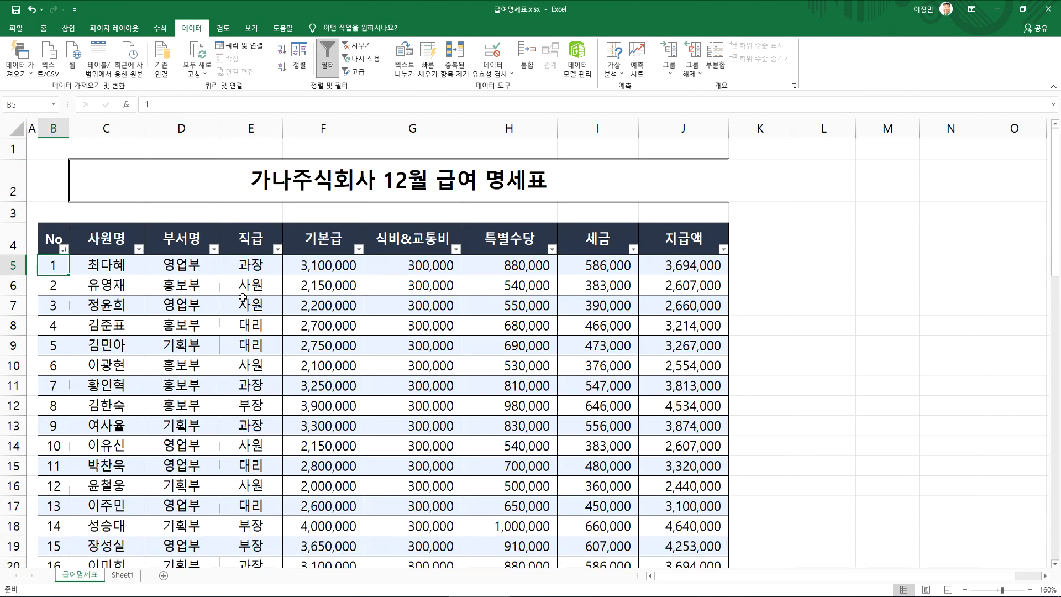
Switch to the 급여명세표 workbook and look through the December payroll table down to its last employee row
{"action": "left_click", "coordinate": [313, 343]}
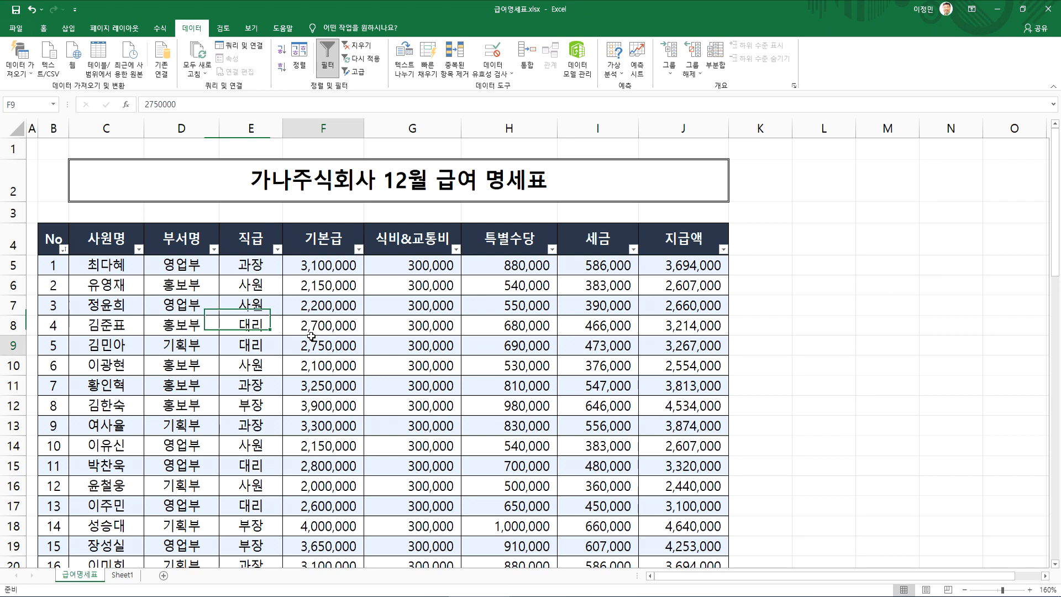
{"action": "scroll", "coordinate": [313, 412], "scroll_direction": "down", "scroll_amount": 3}
{"action": "scroll", "coordinate": [317, 424], "scroll_direction": "down", "scroll_amount": 1}
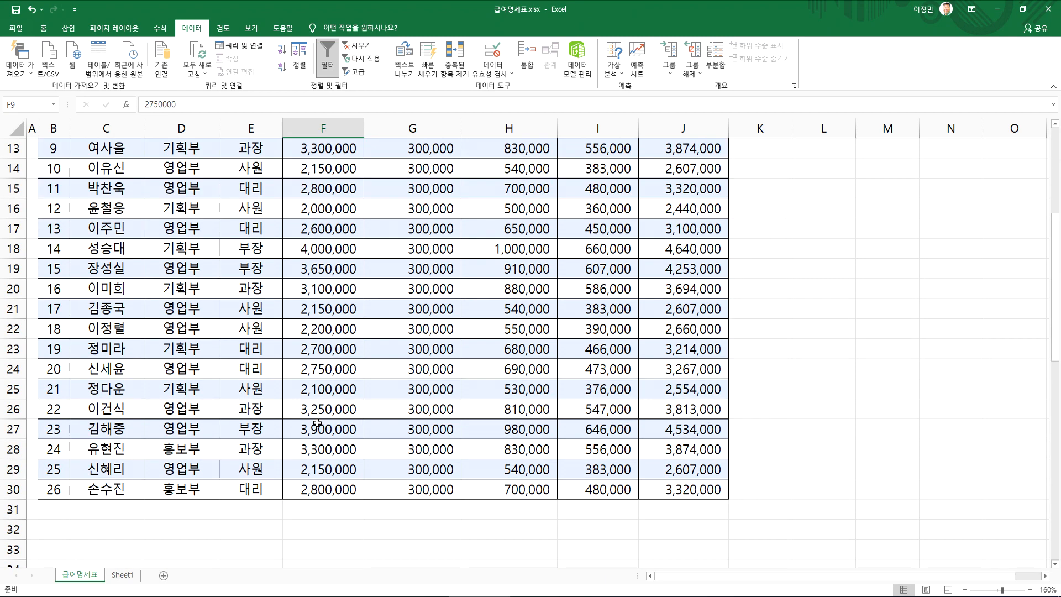
{"action": "scroll", "coordinate": [377, 423], "scroll_direction": "up", "scroll_amount": 2}
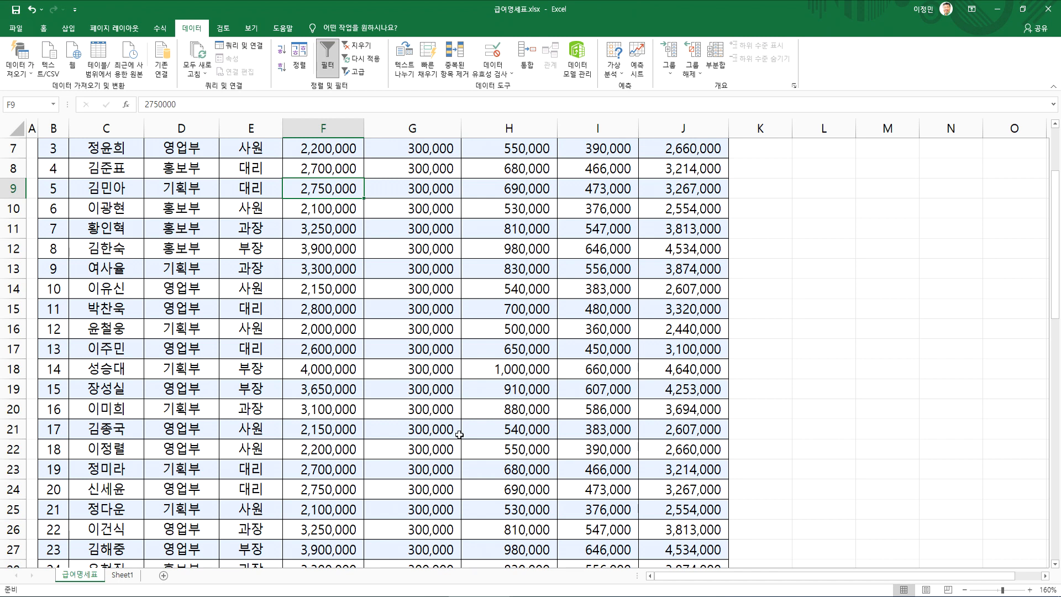
{"action": "left_click", "coordinate": [425, 371]}
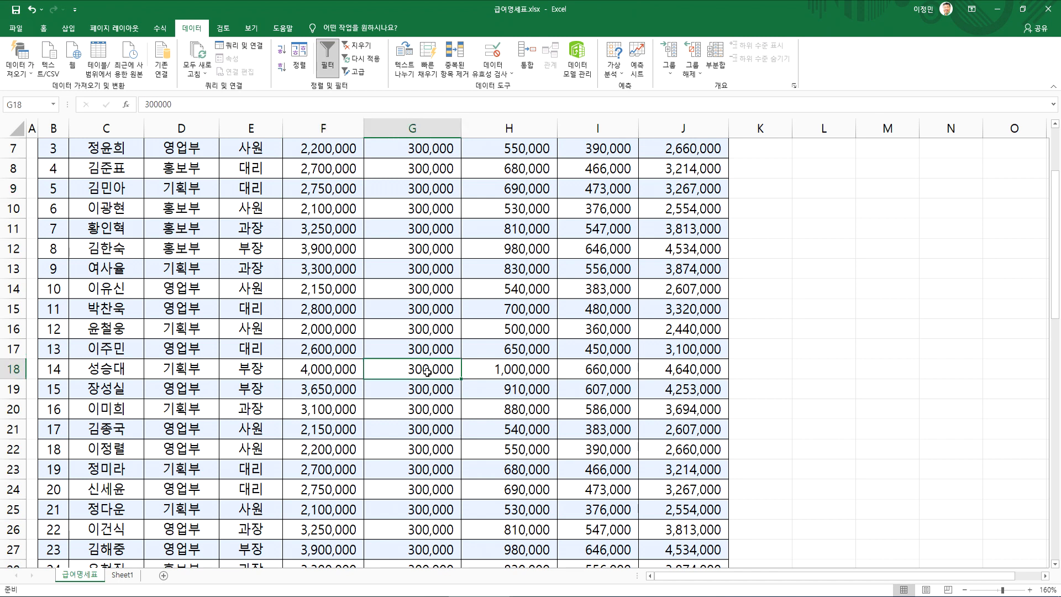